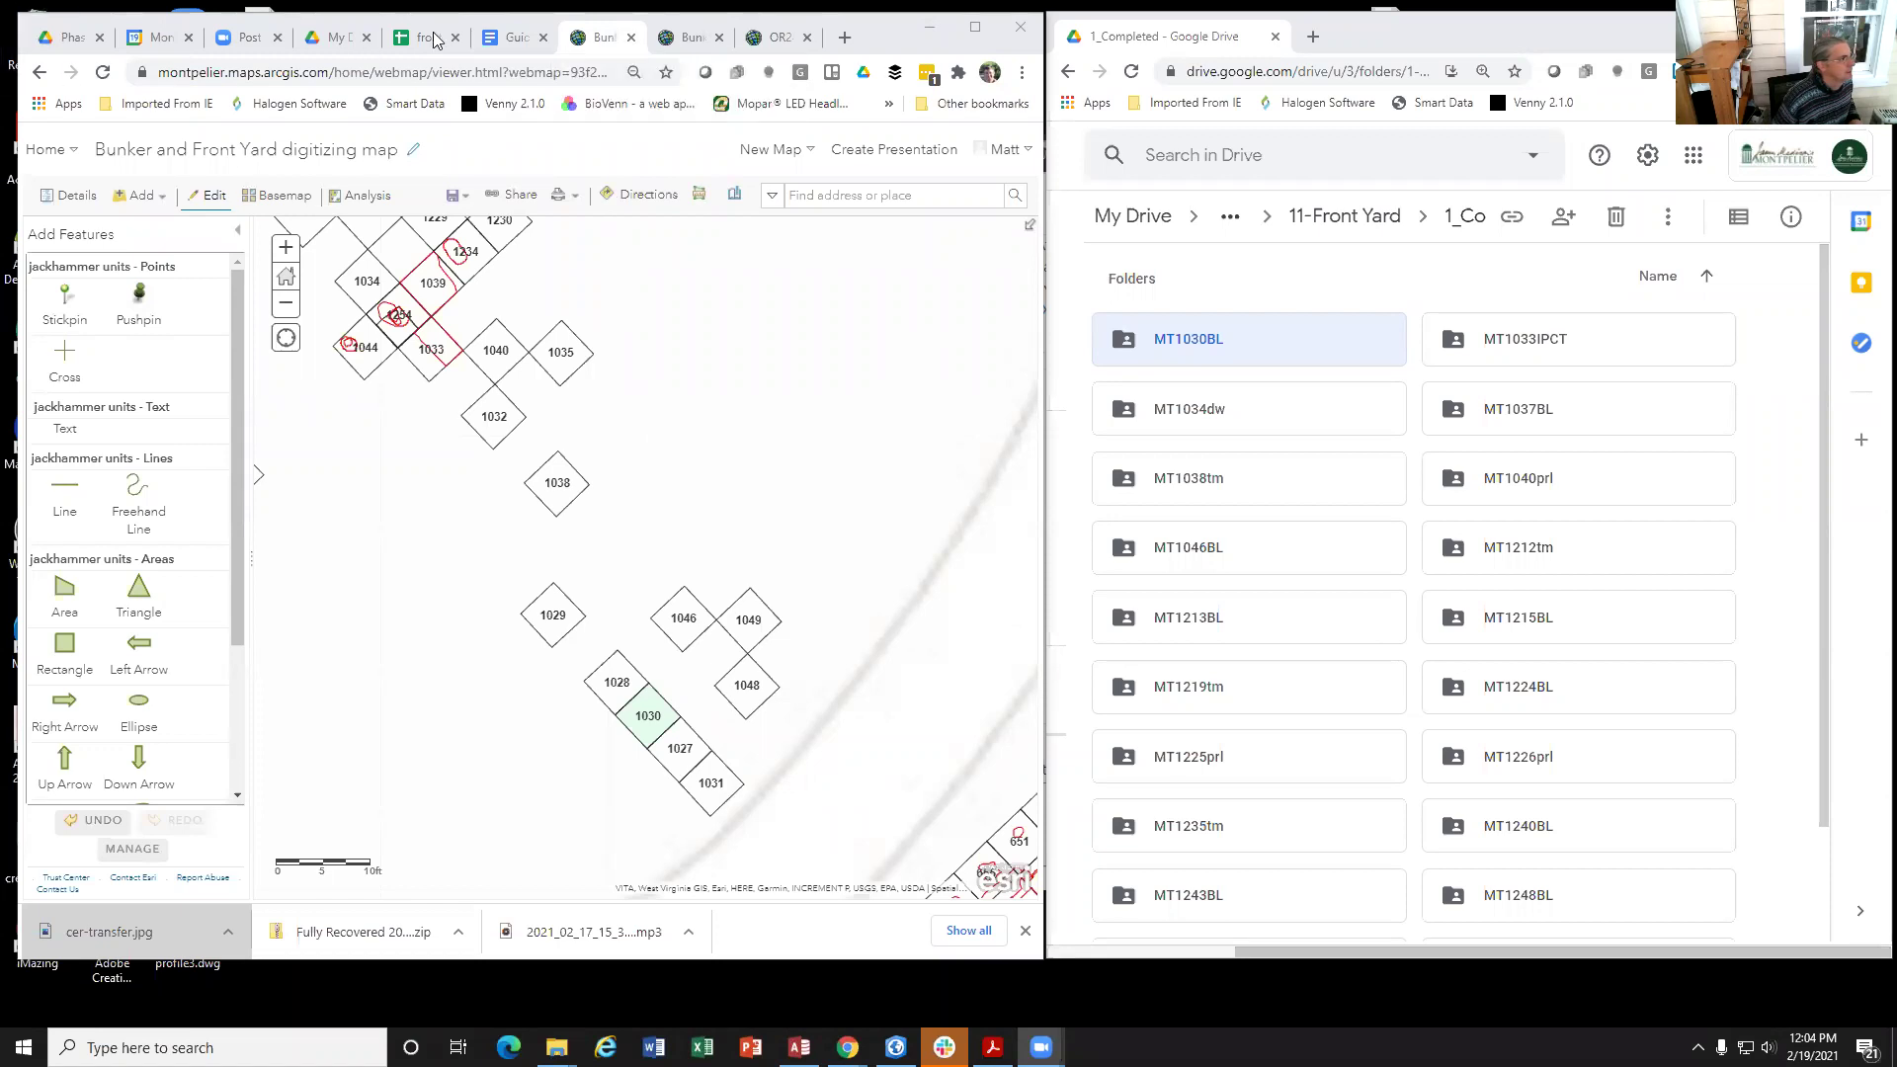
Step: View the item overview page of the Bunker and Front Yard digitizing map and return to the map viewer
click(688, 39)
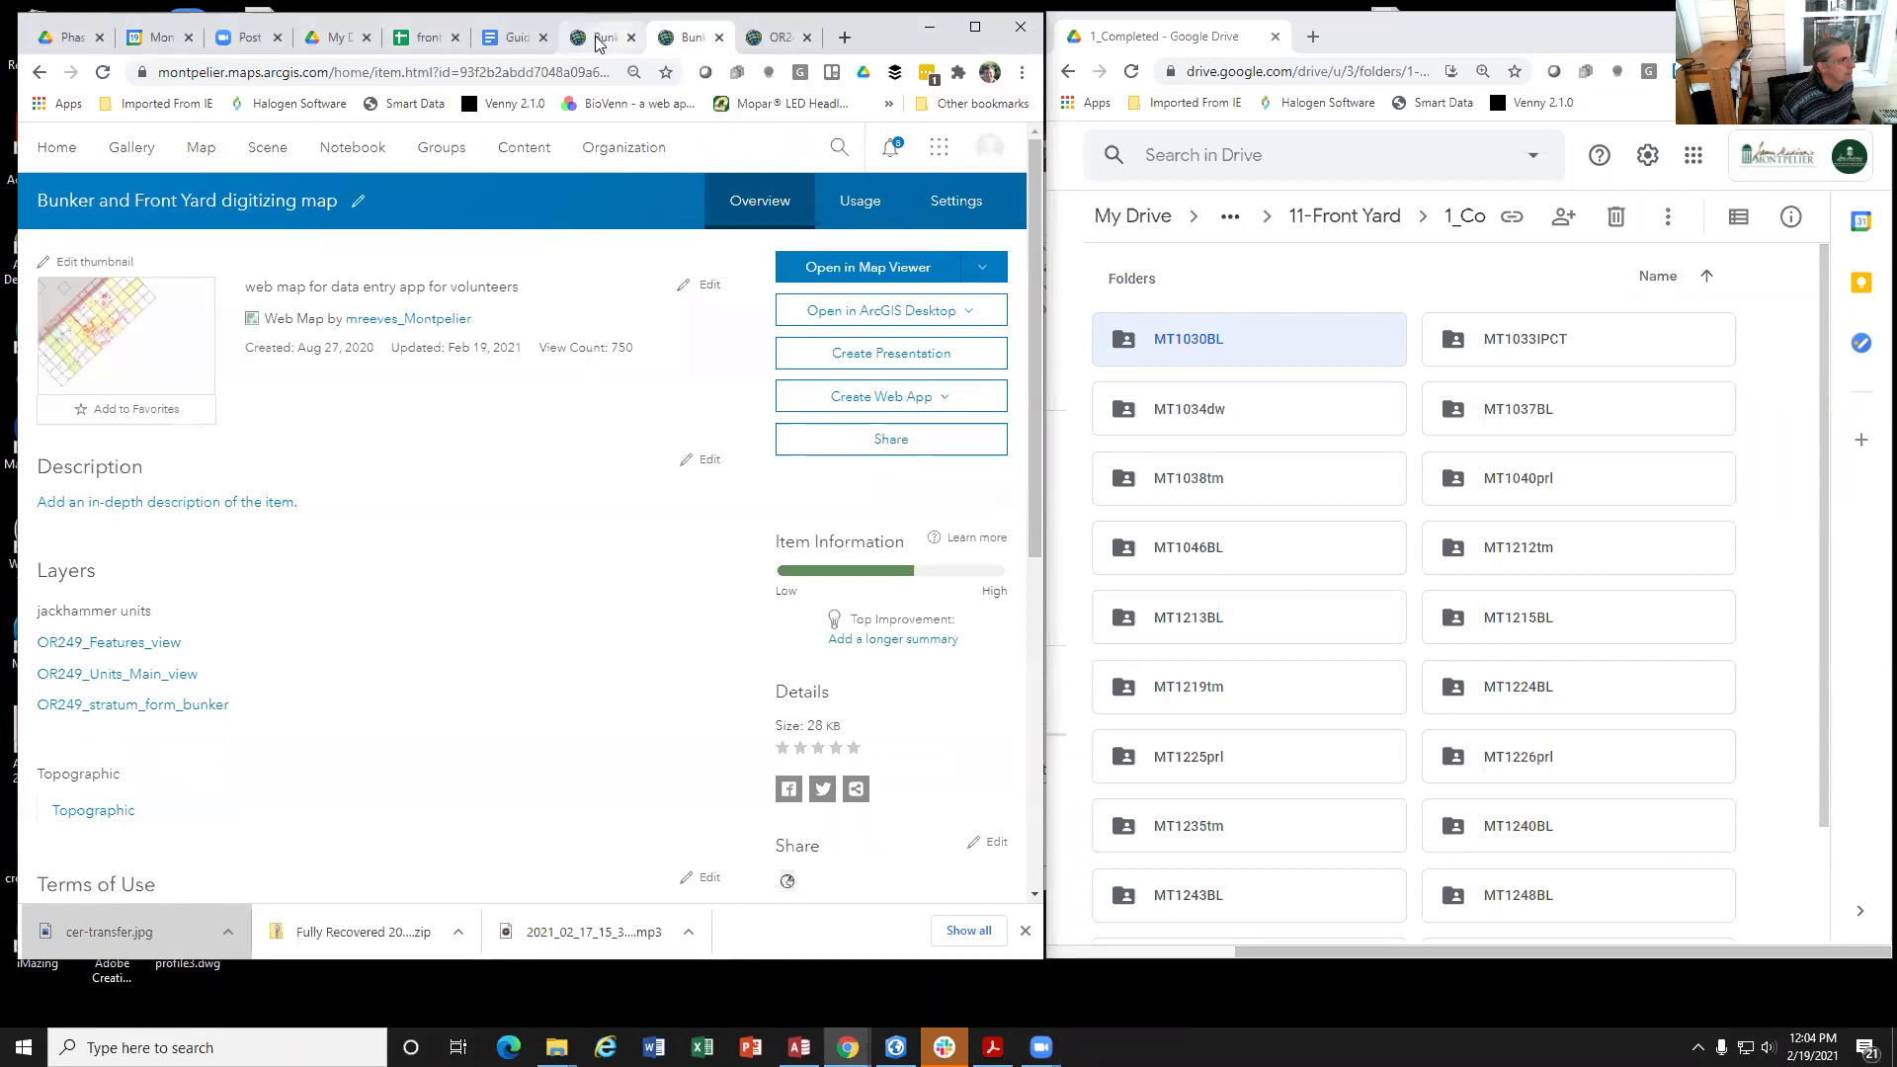
mouse_move(85, 343)
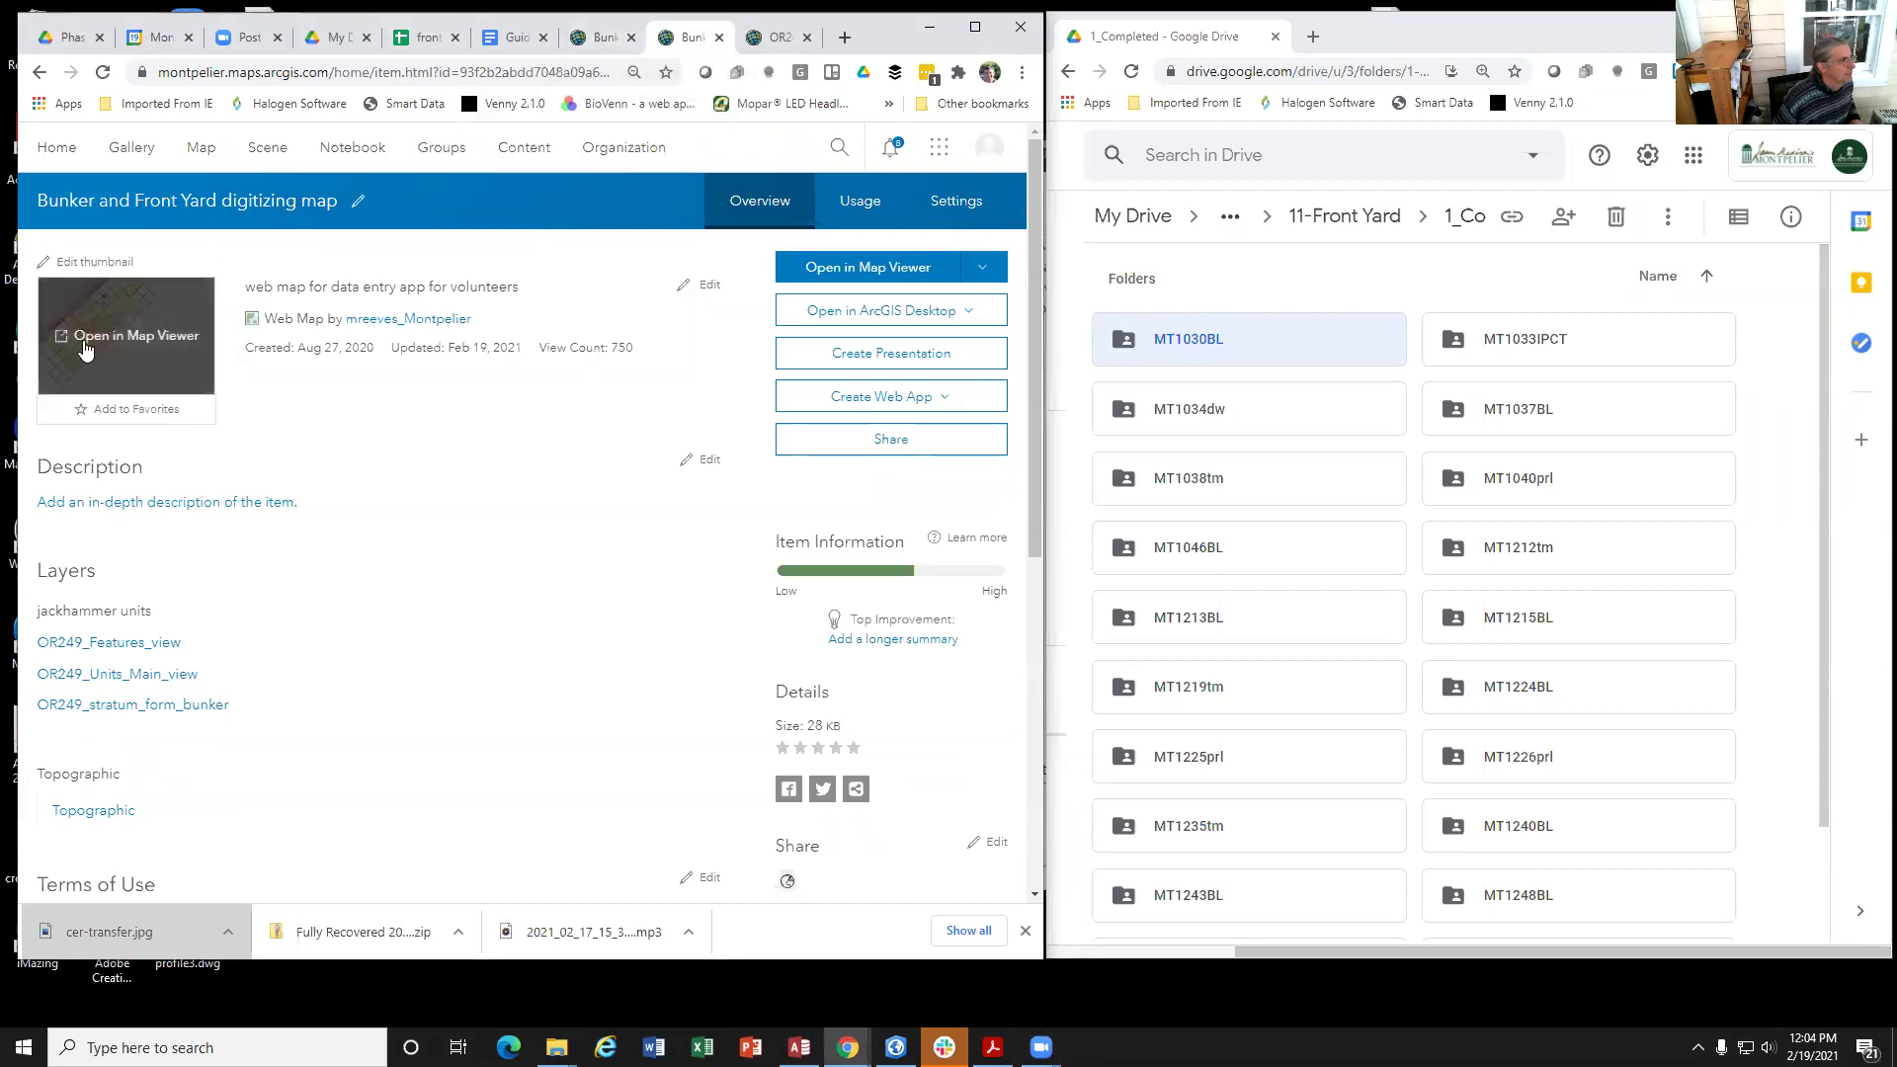
click(608, 44)
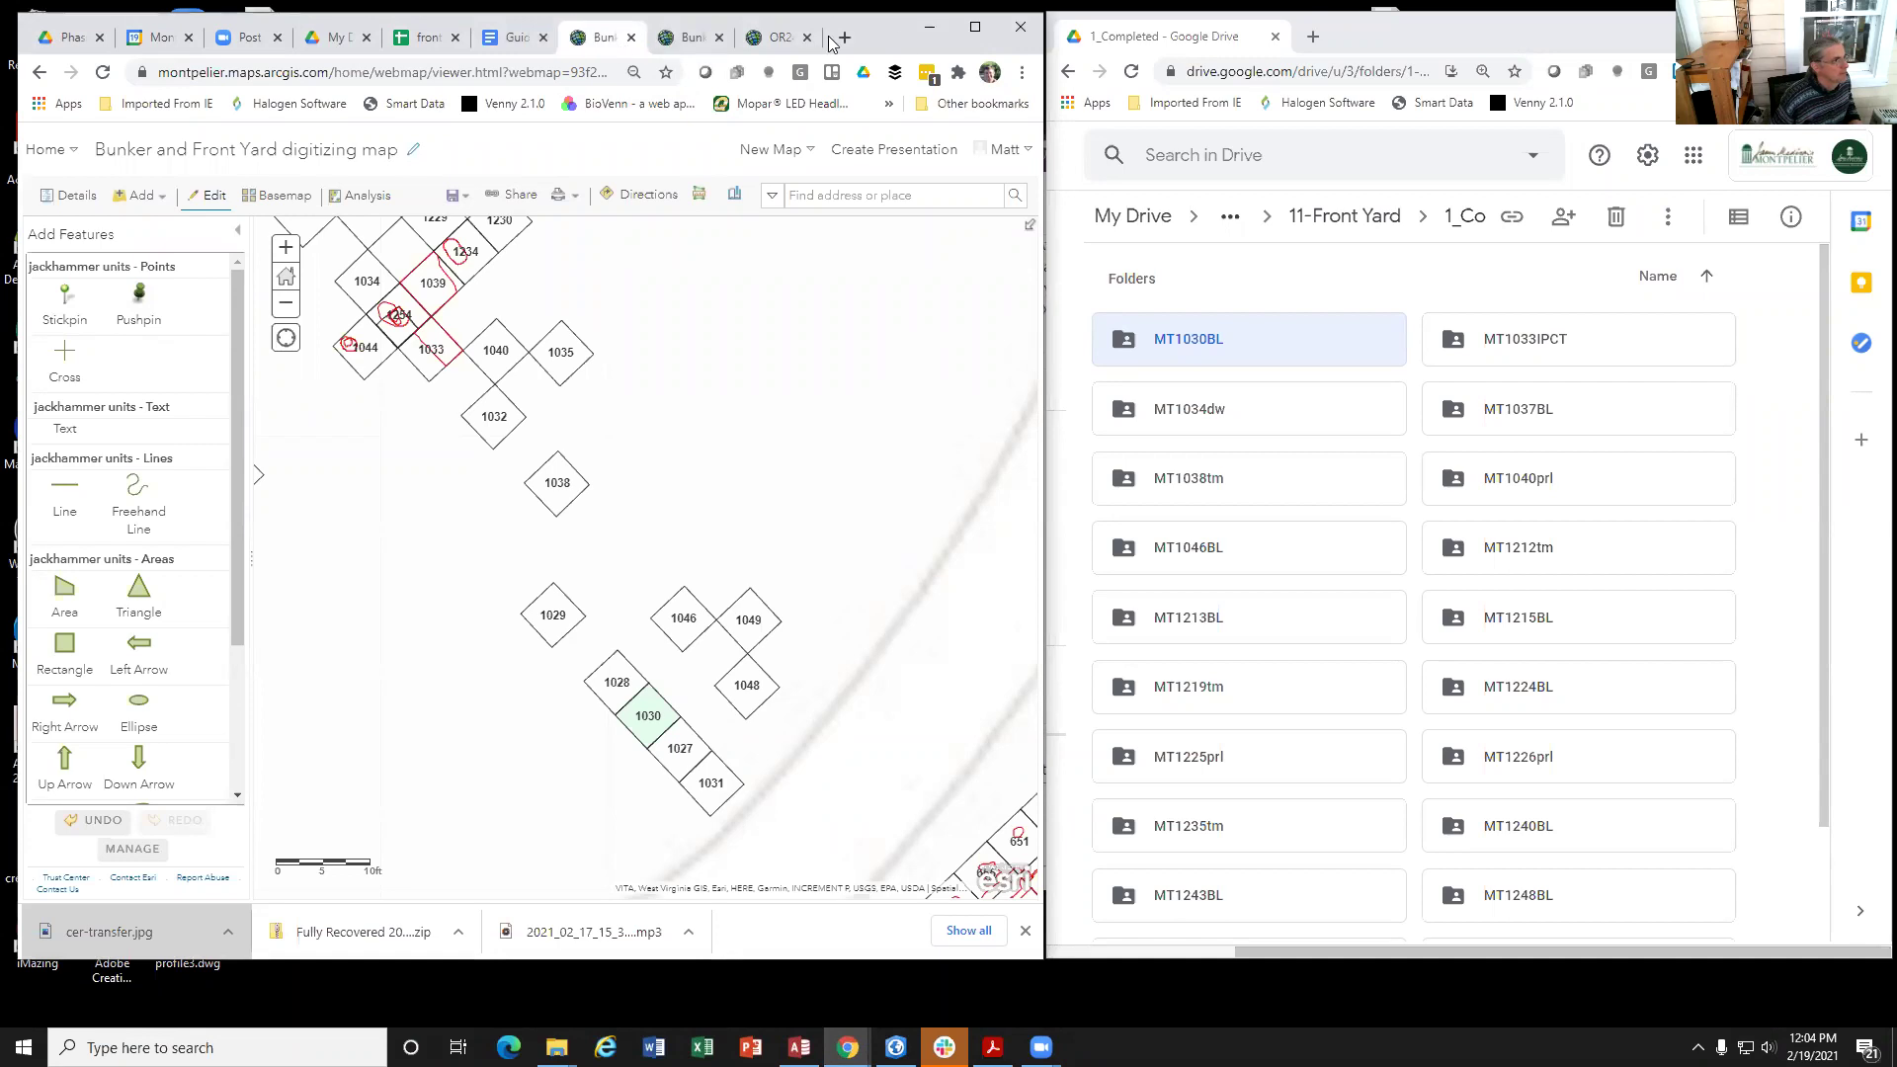
Step: Maximize the map viewer window and show the map's About information instead of the editing templates
click(974, 27)
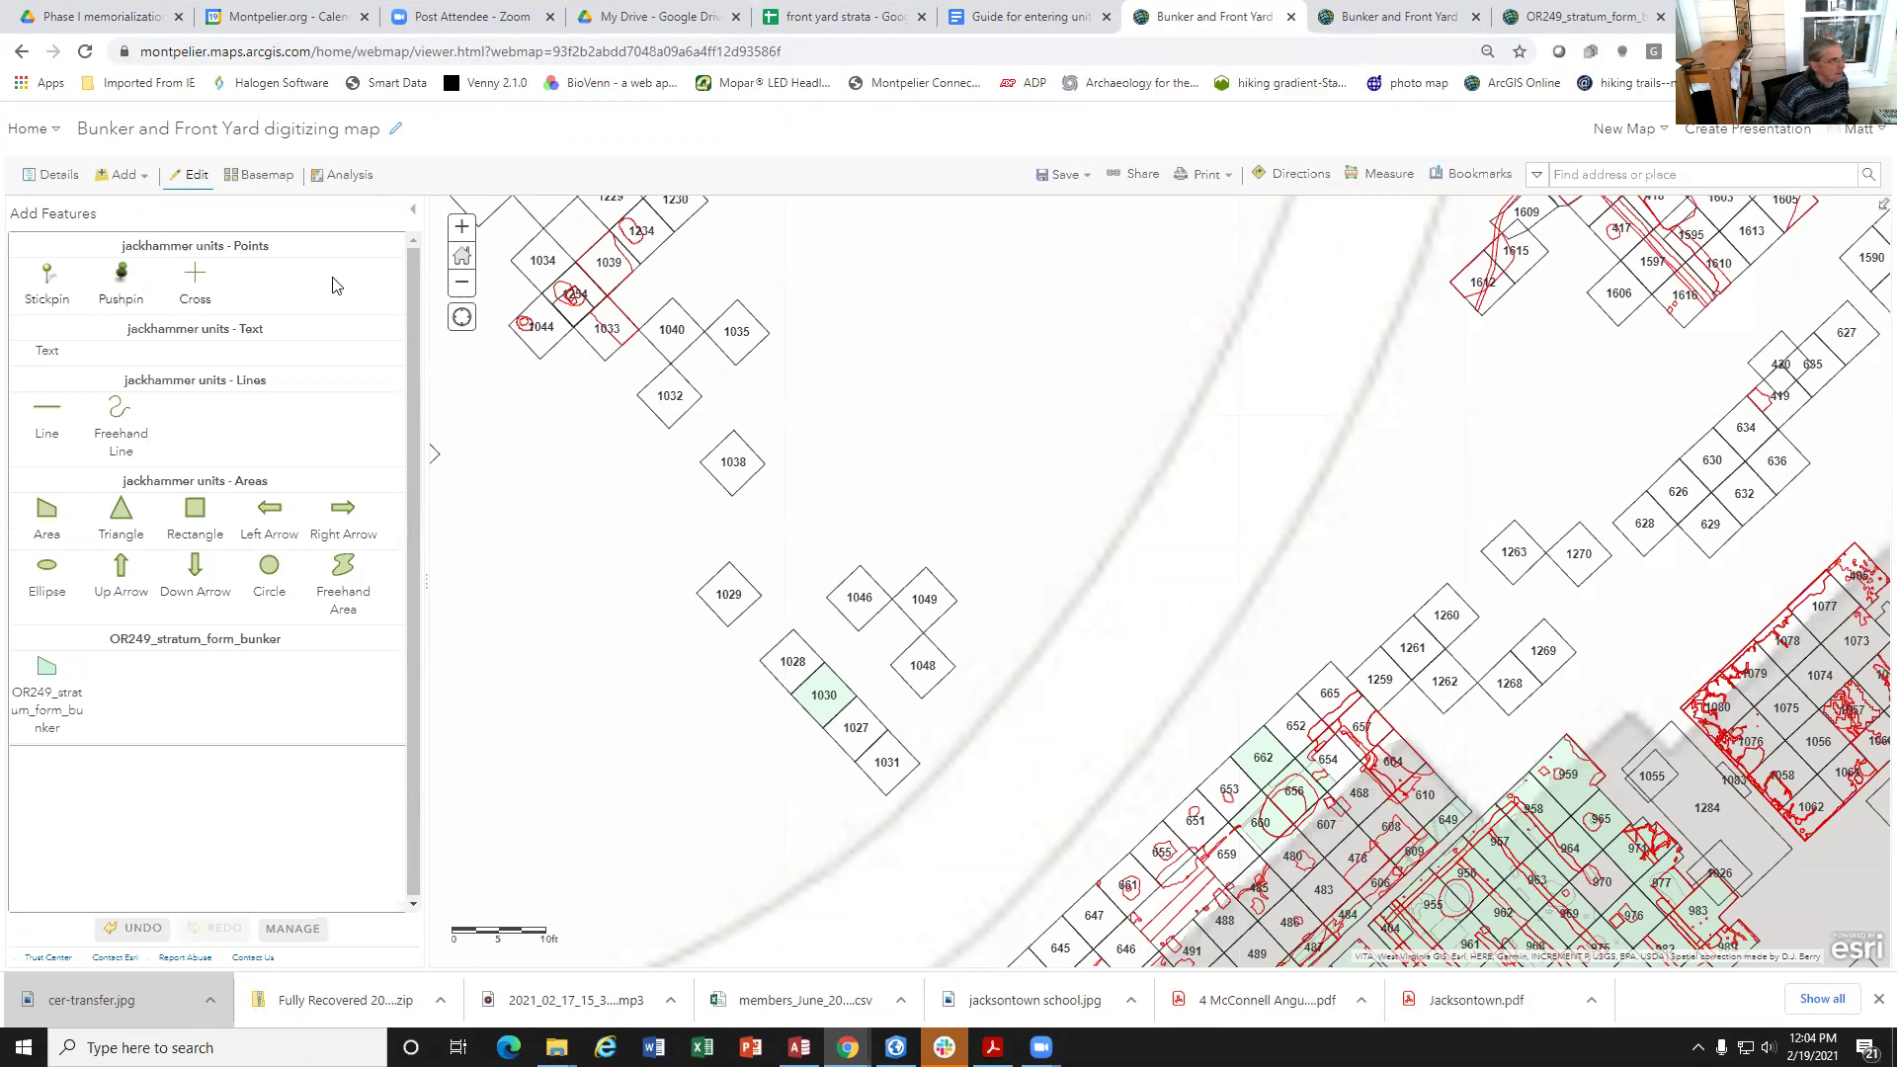
click(58, 178)
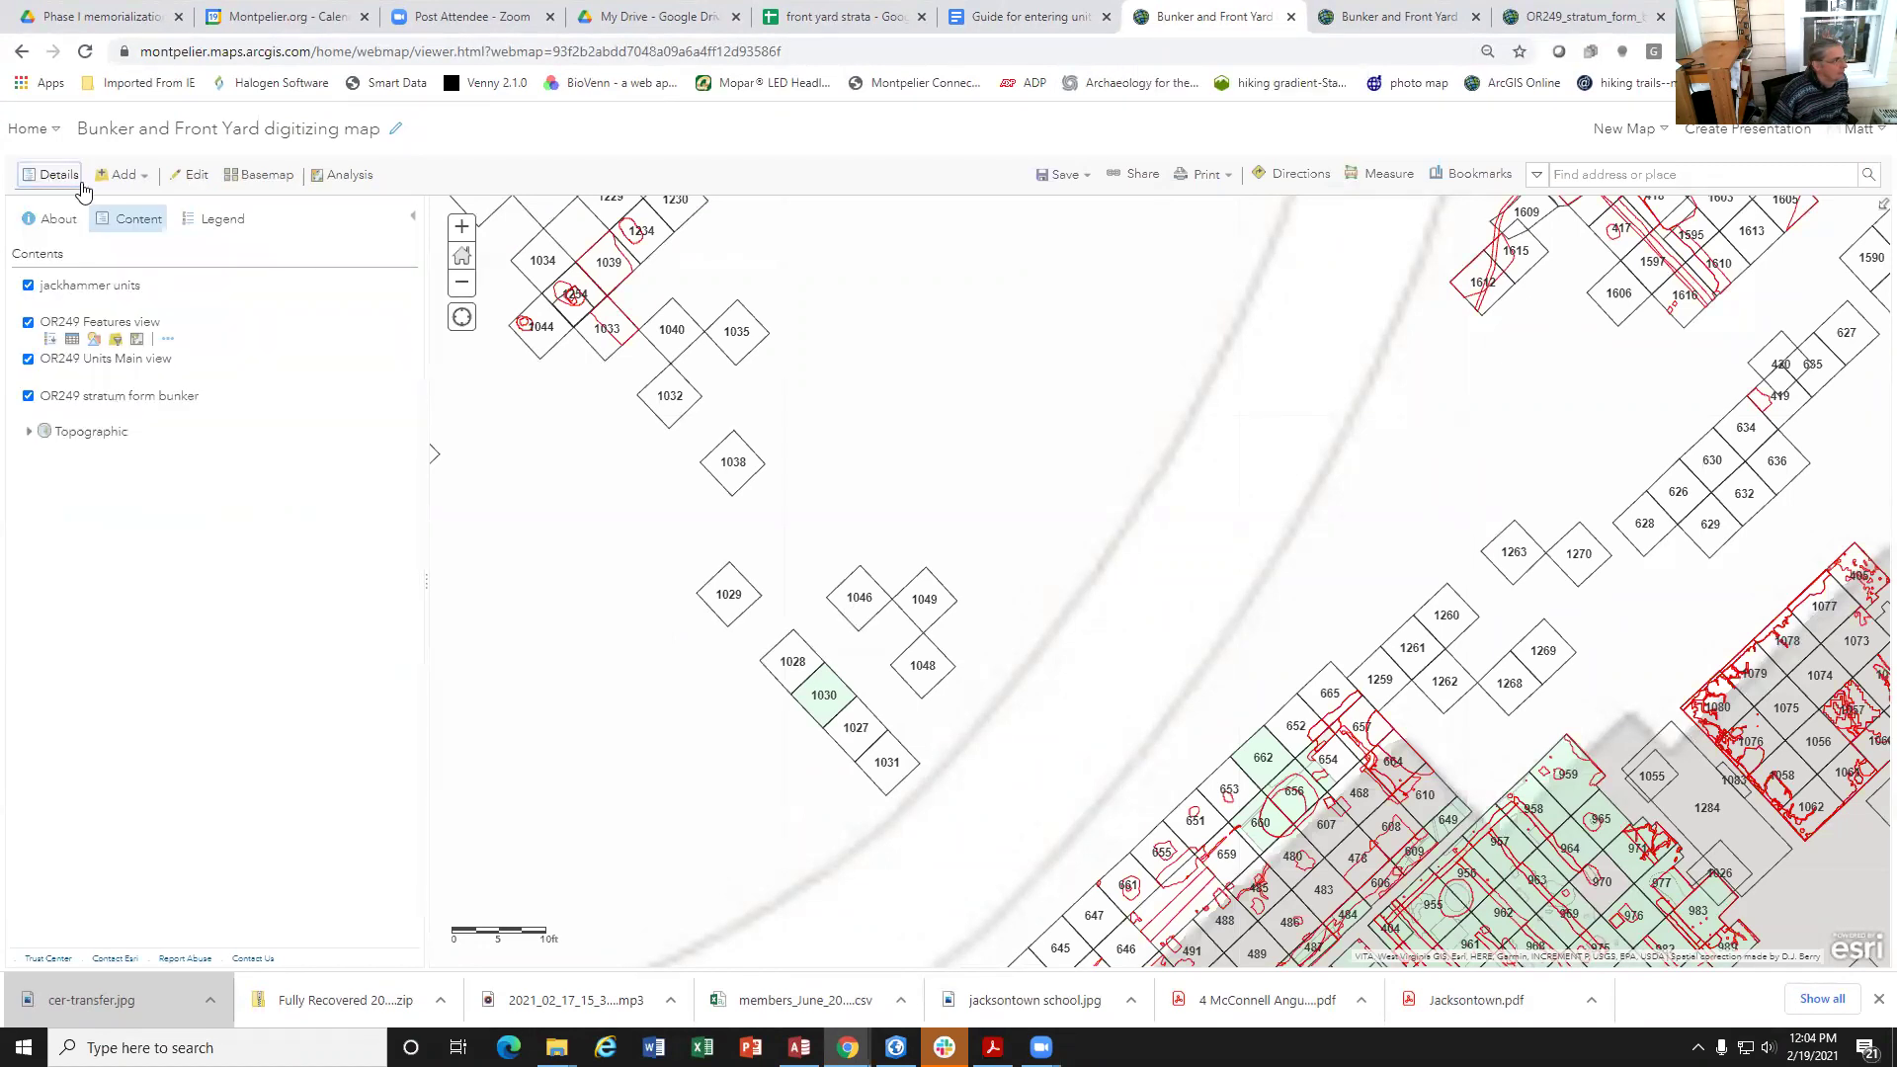
click(50, 221)
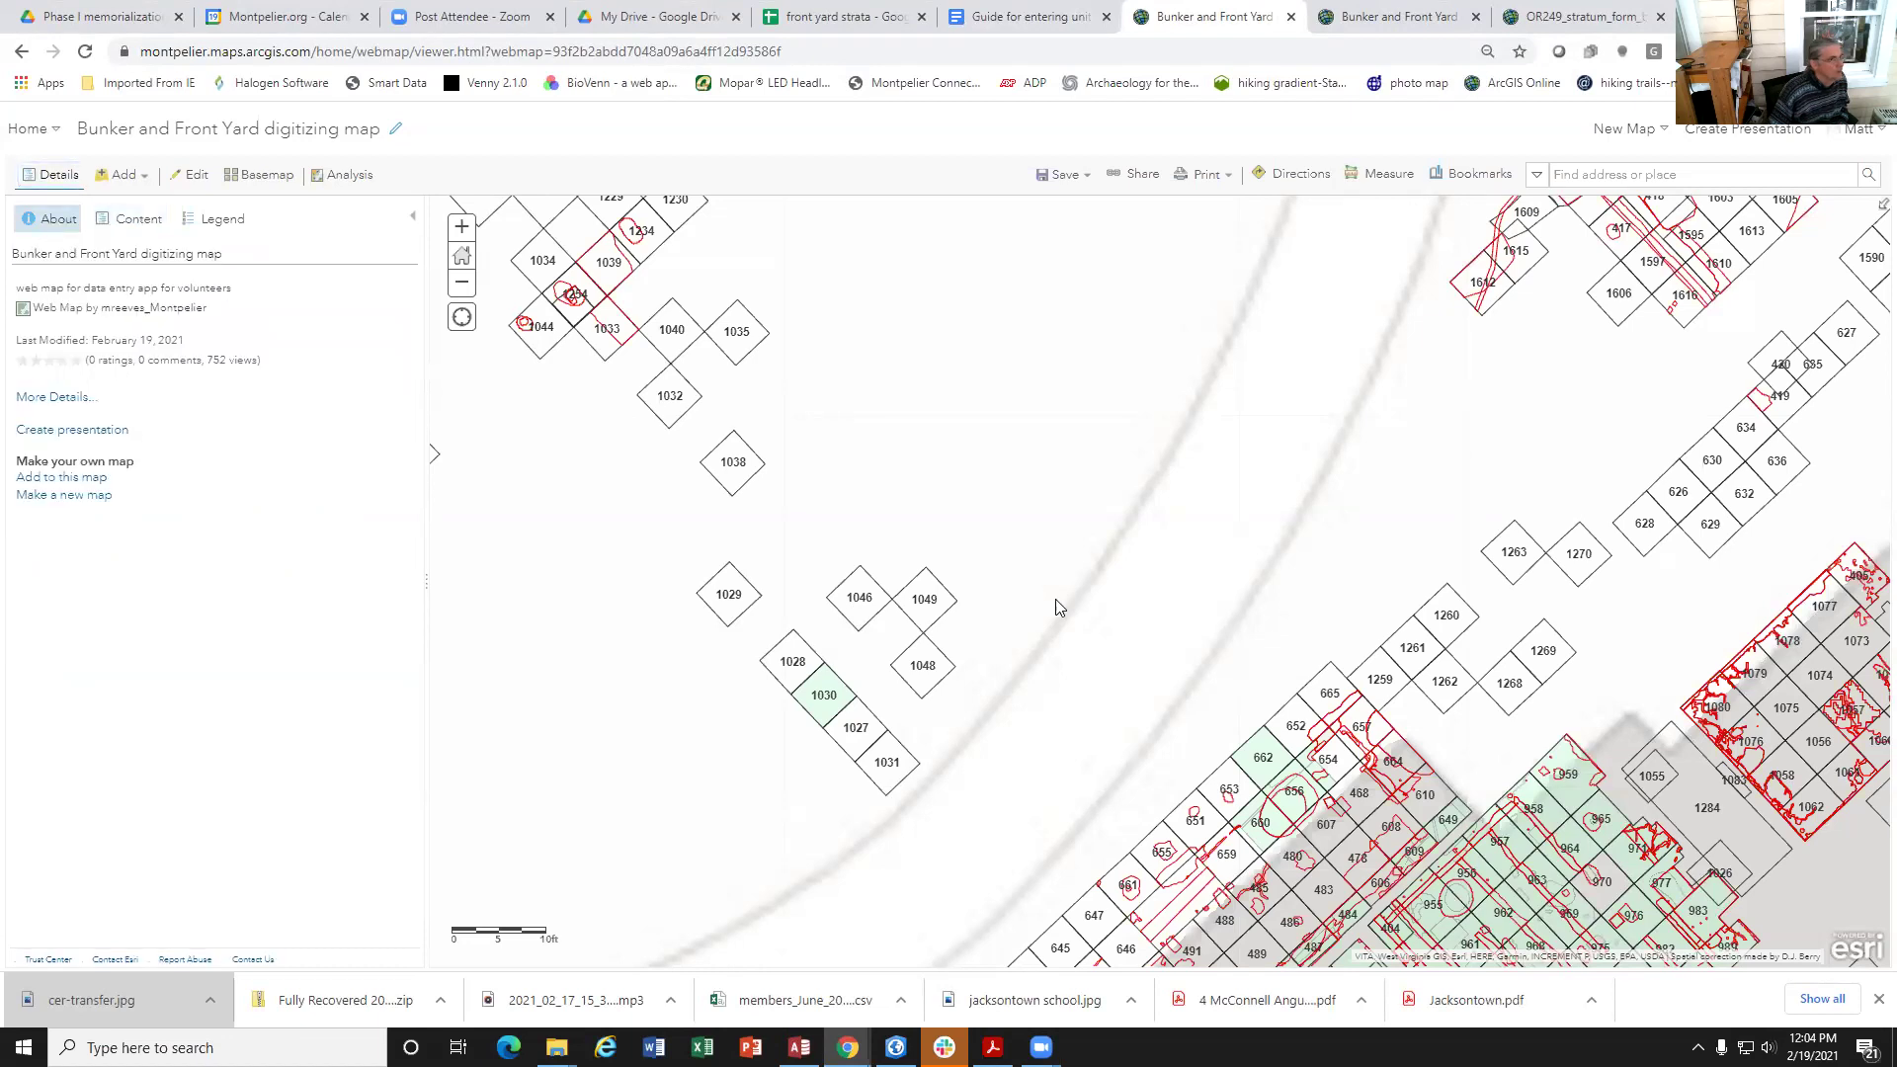
Step: Find unit 682 in the bunker area on the map, read through its attribute record to the end, and close it
scroll(1056, 561, down, 1)
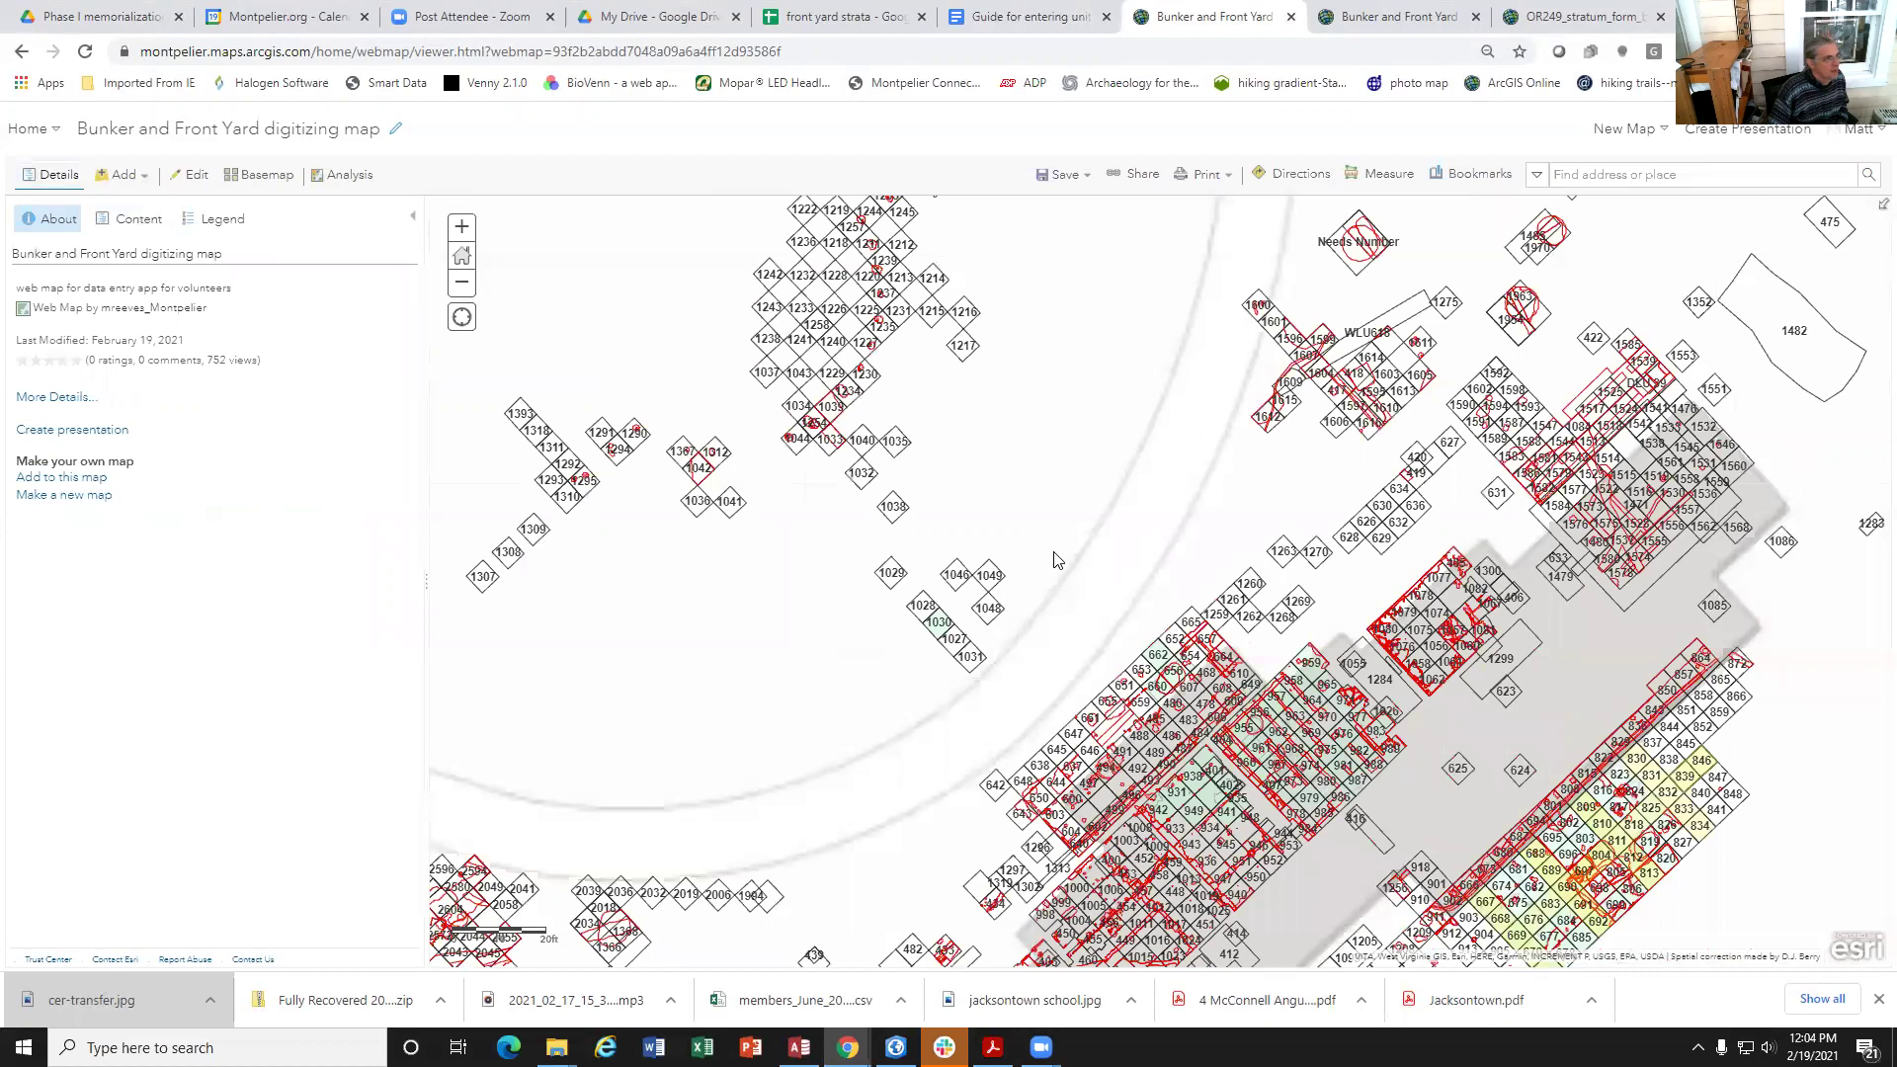
scroll(1056, 561, down, 1)
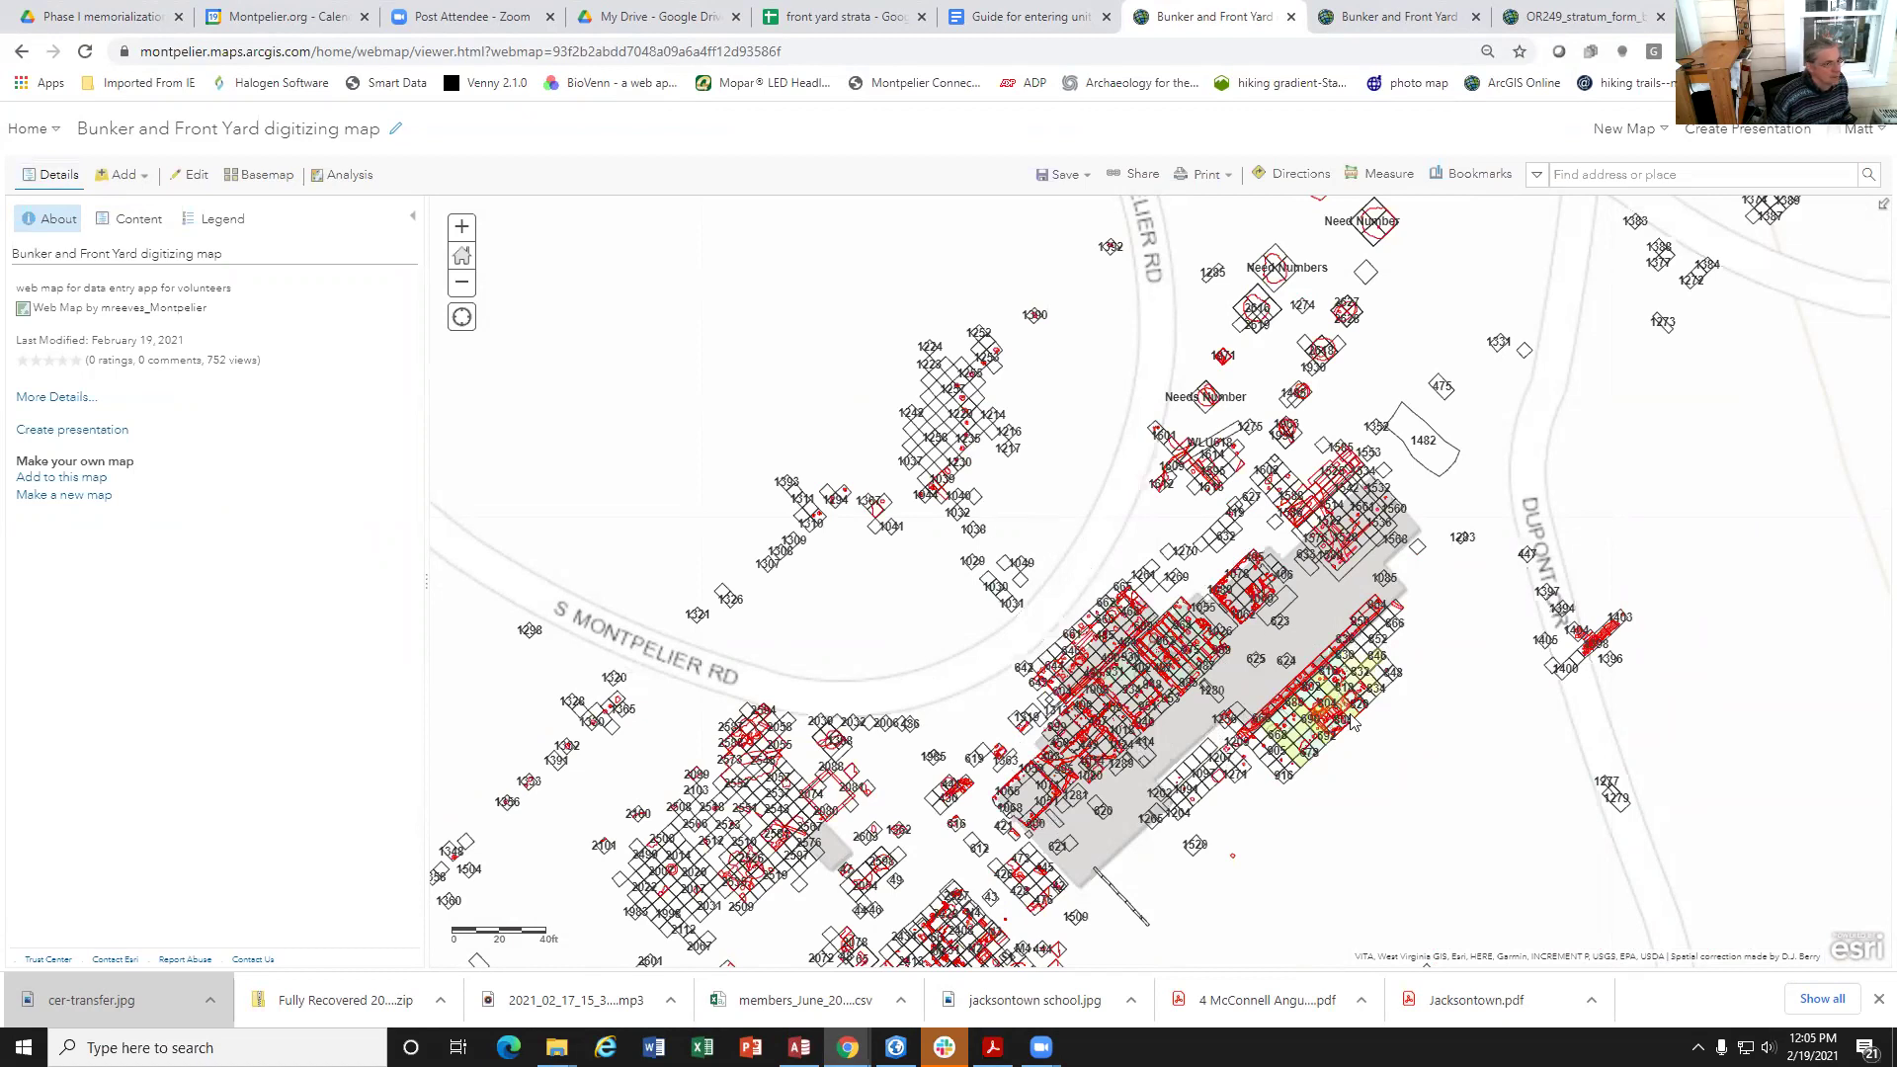
scroll(1351, 722, up, 2)
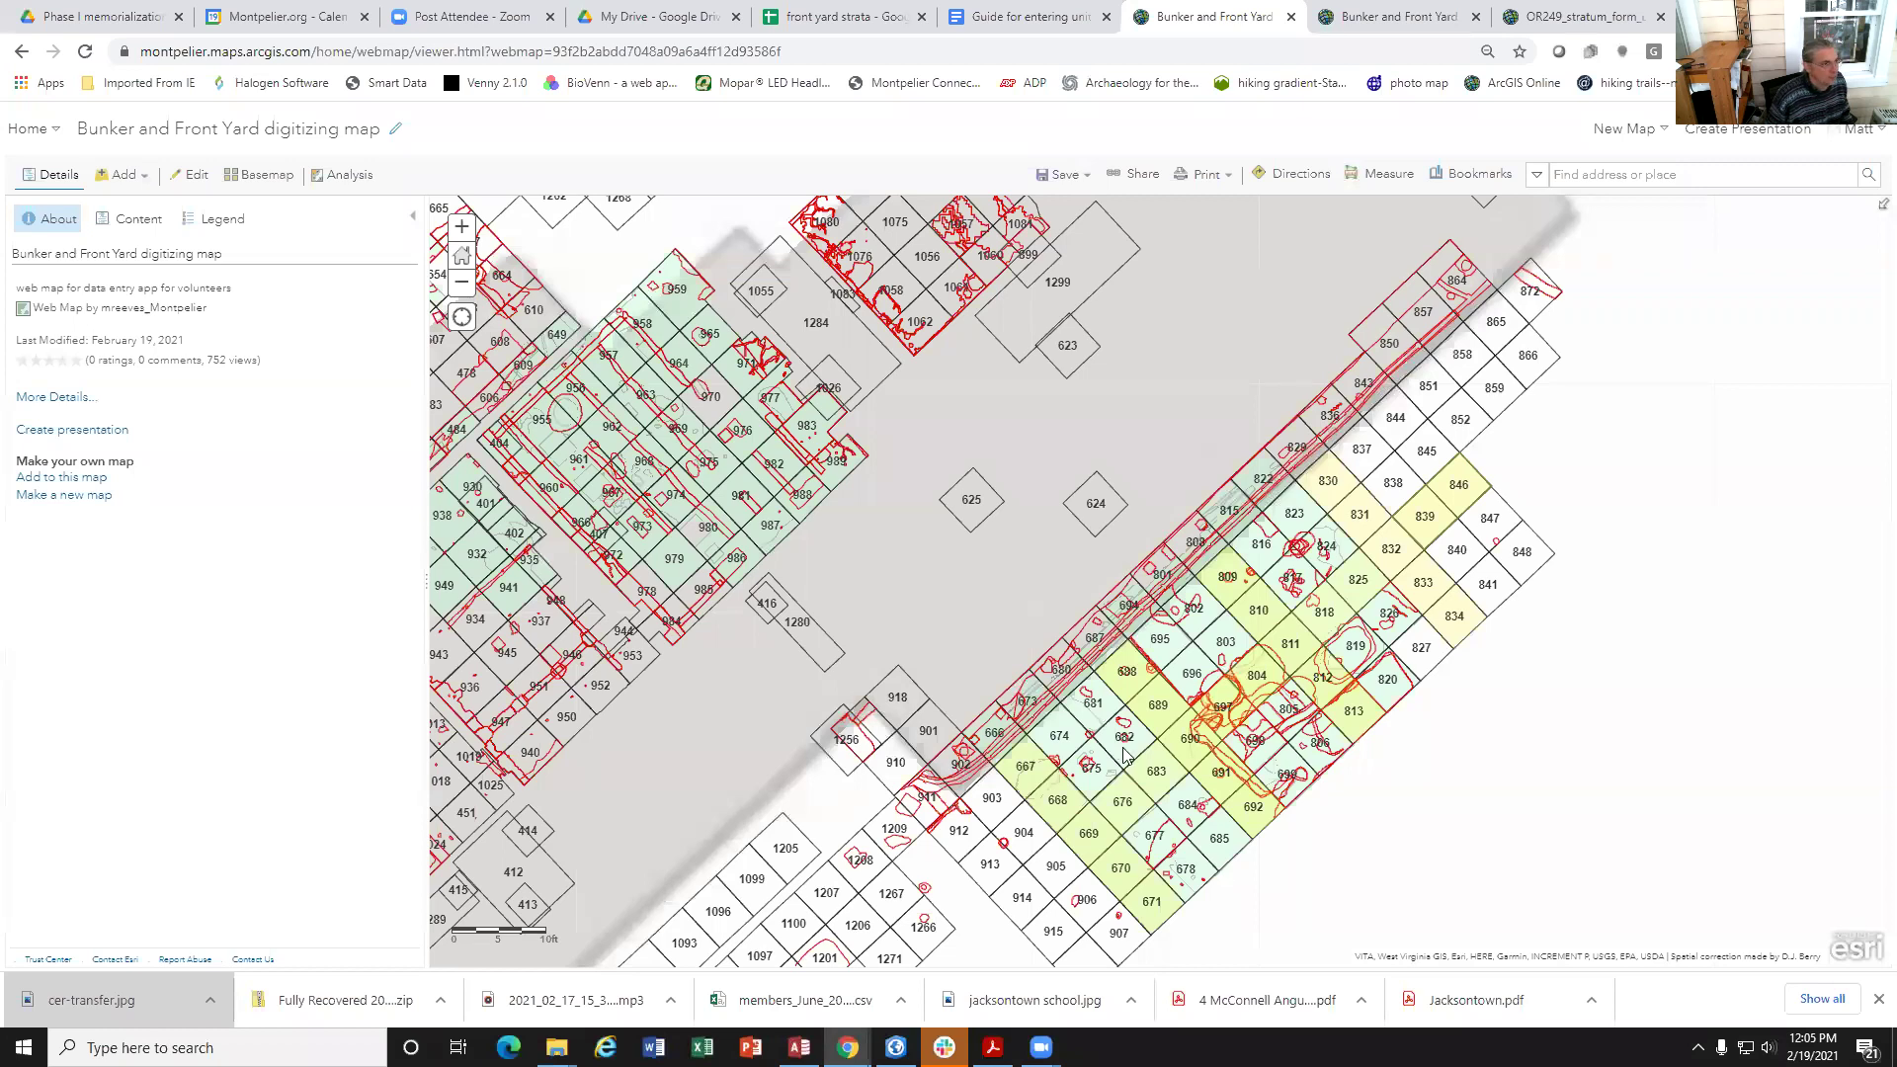
click(1124, 759)
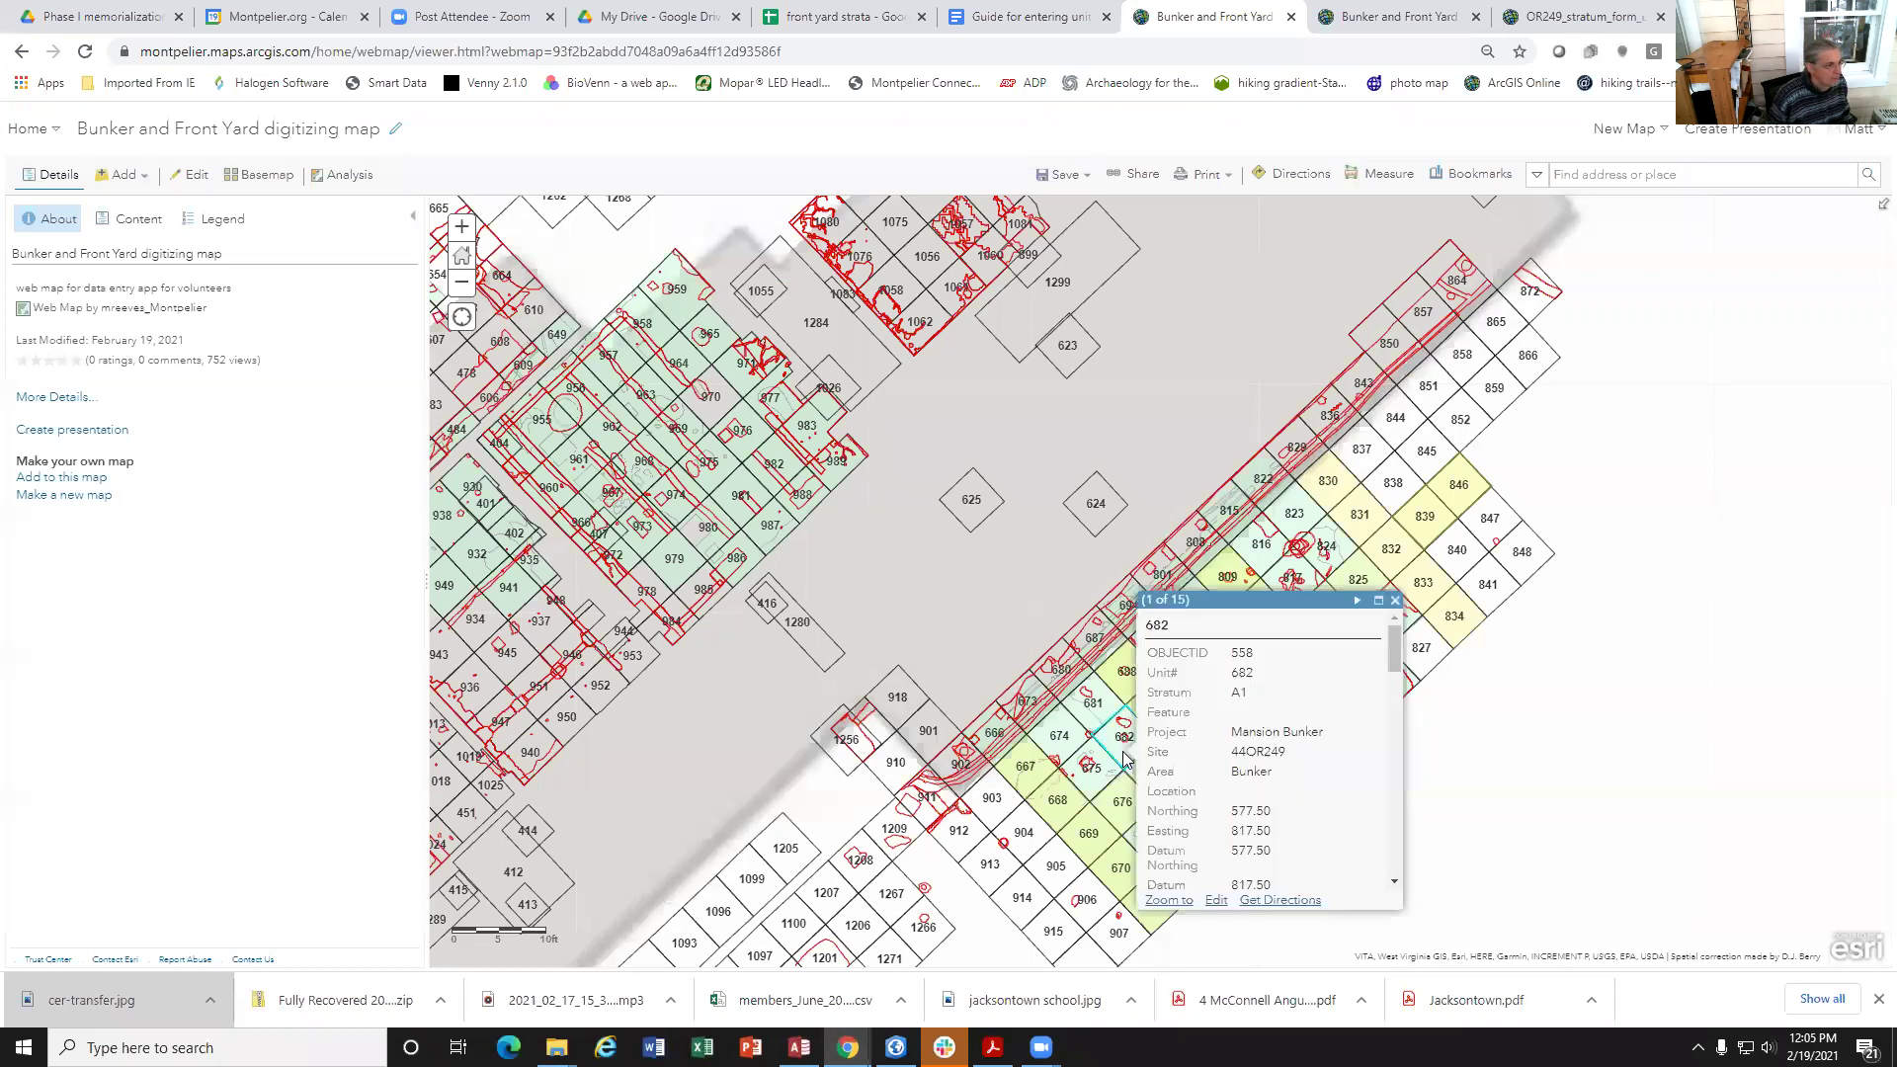
scroll(1202, 729, down, 2)
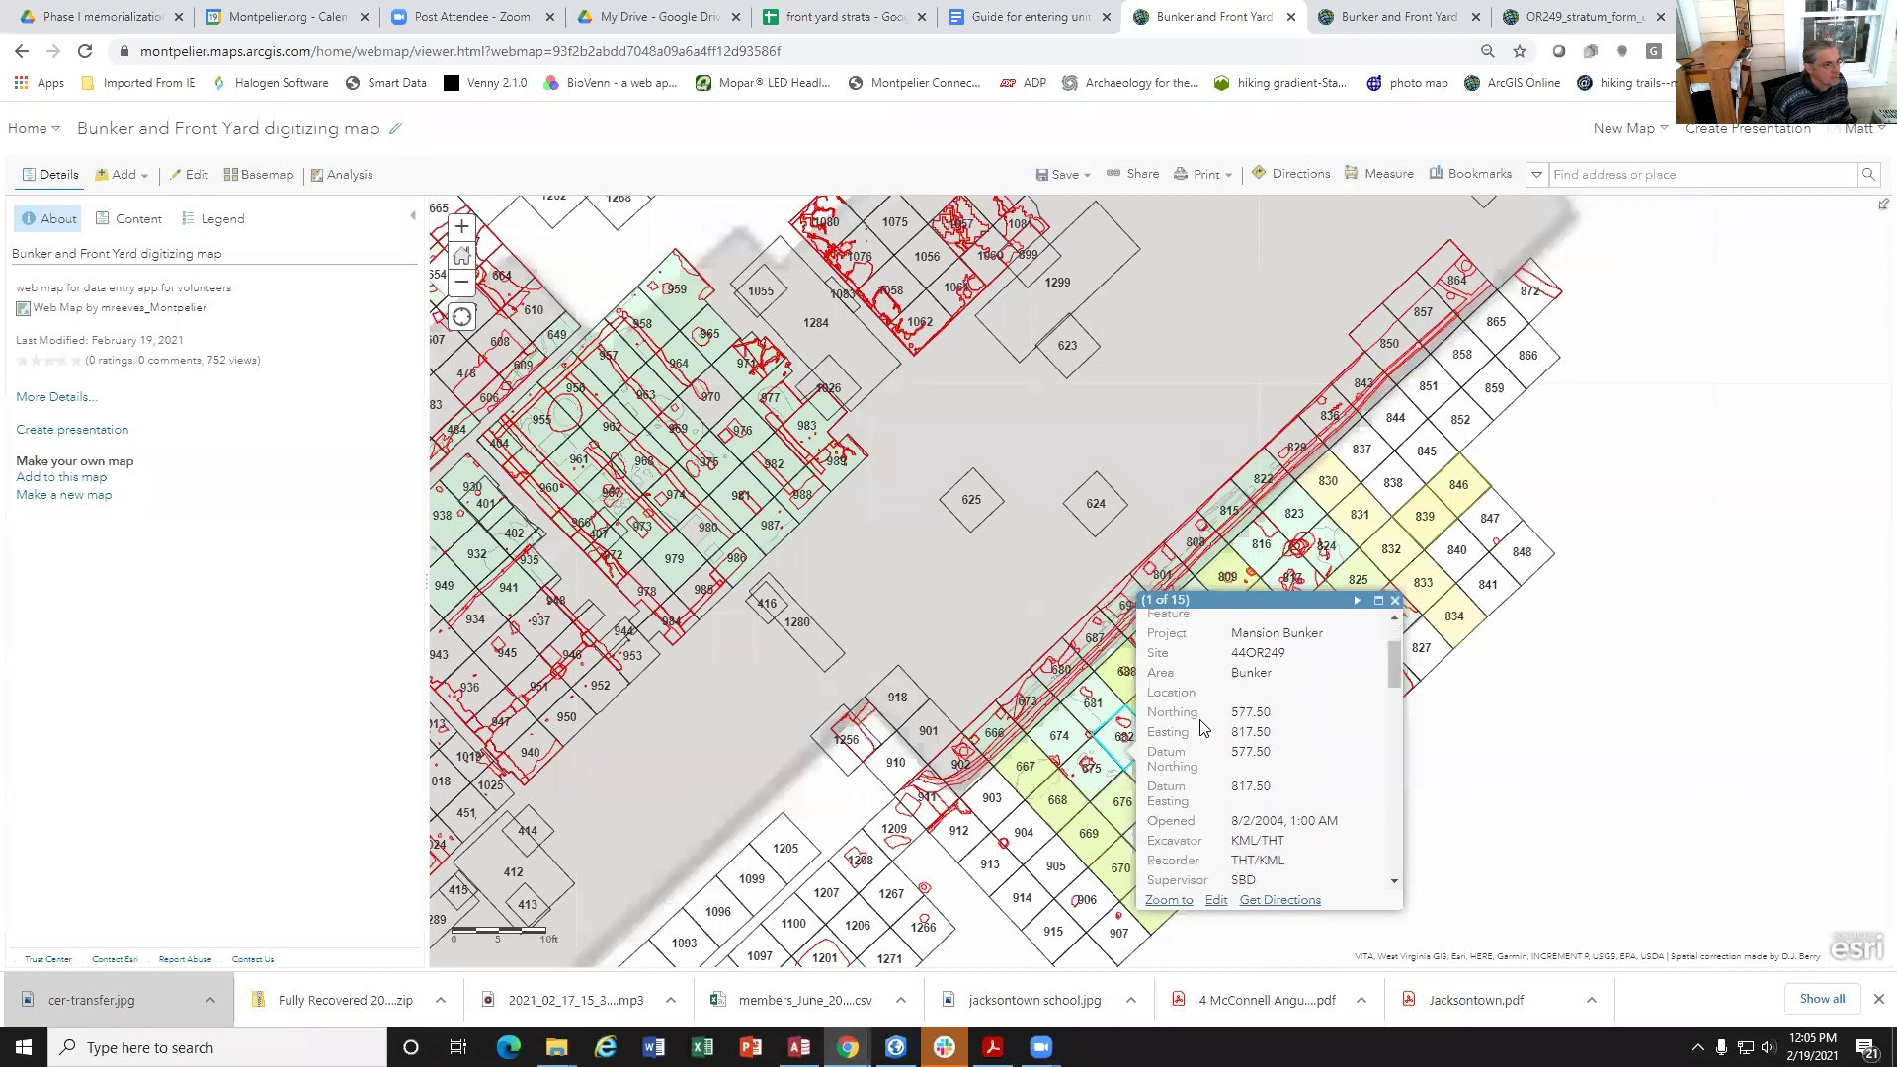
scroll(1203, 729, down, 5)
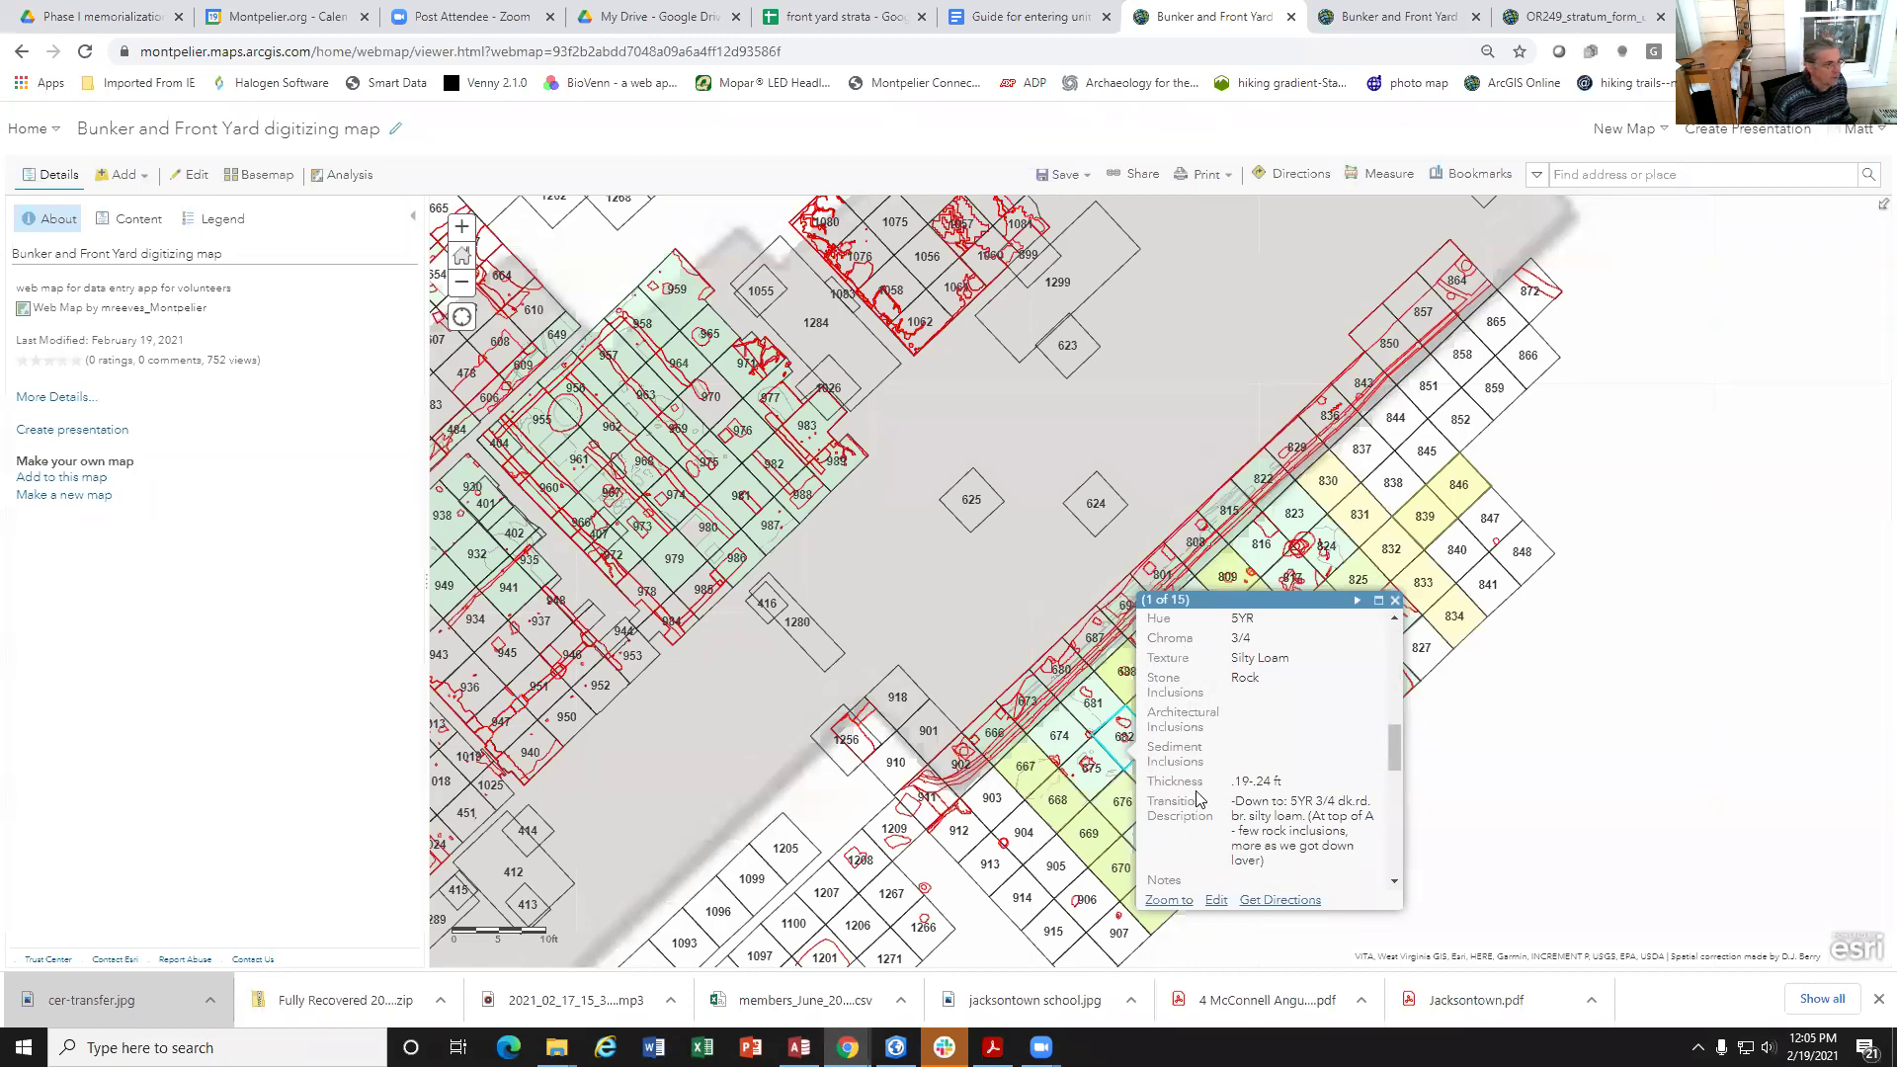
scroll(1198, 798, down, 5)
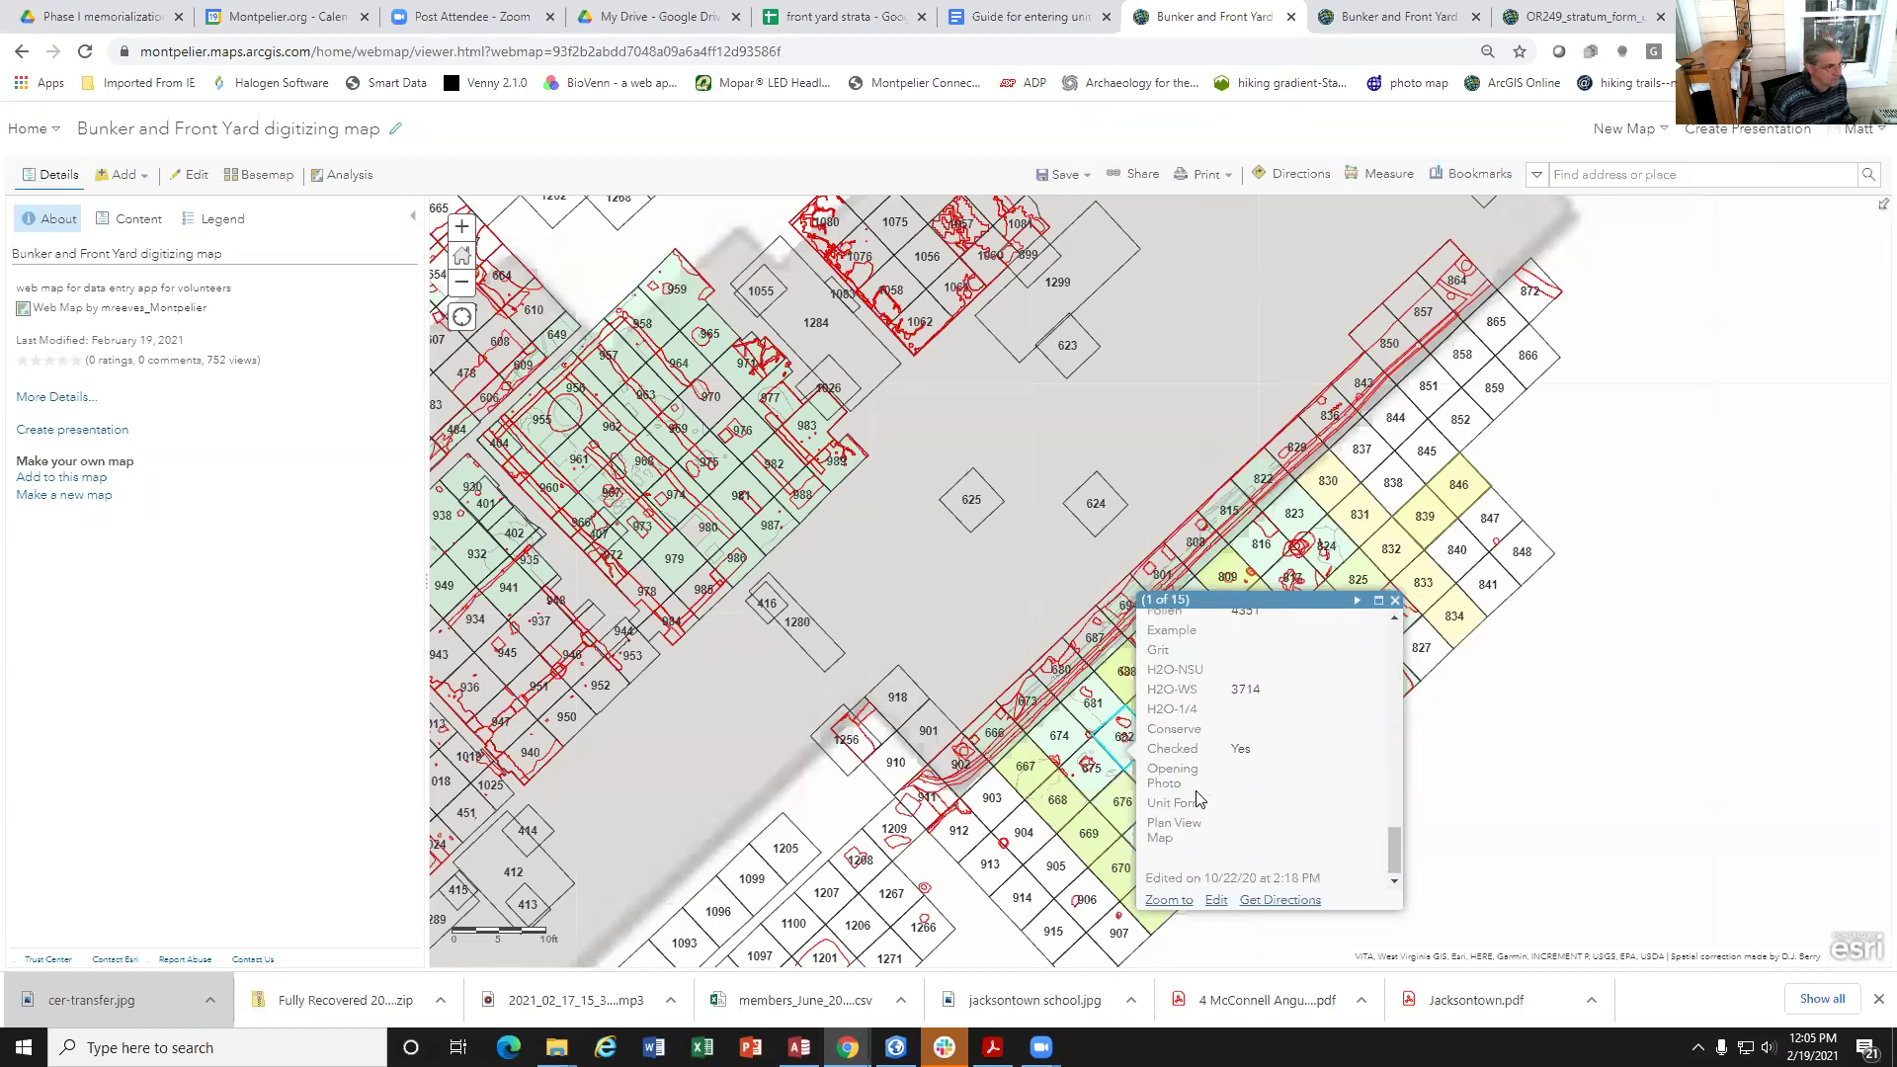
click(1394, 600)
Step: Locate unit 1030 and its neighbouring front-yard units on the map
mouse_move(856, 427)
mouse_down()
mouse_move(1086, 553)
mouse_move(1091, 538)
mouse_up()
drag(834, 474, 1018, 563)
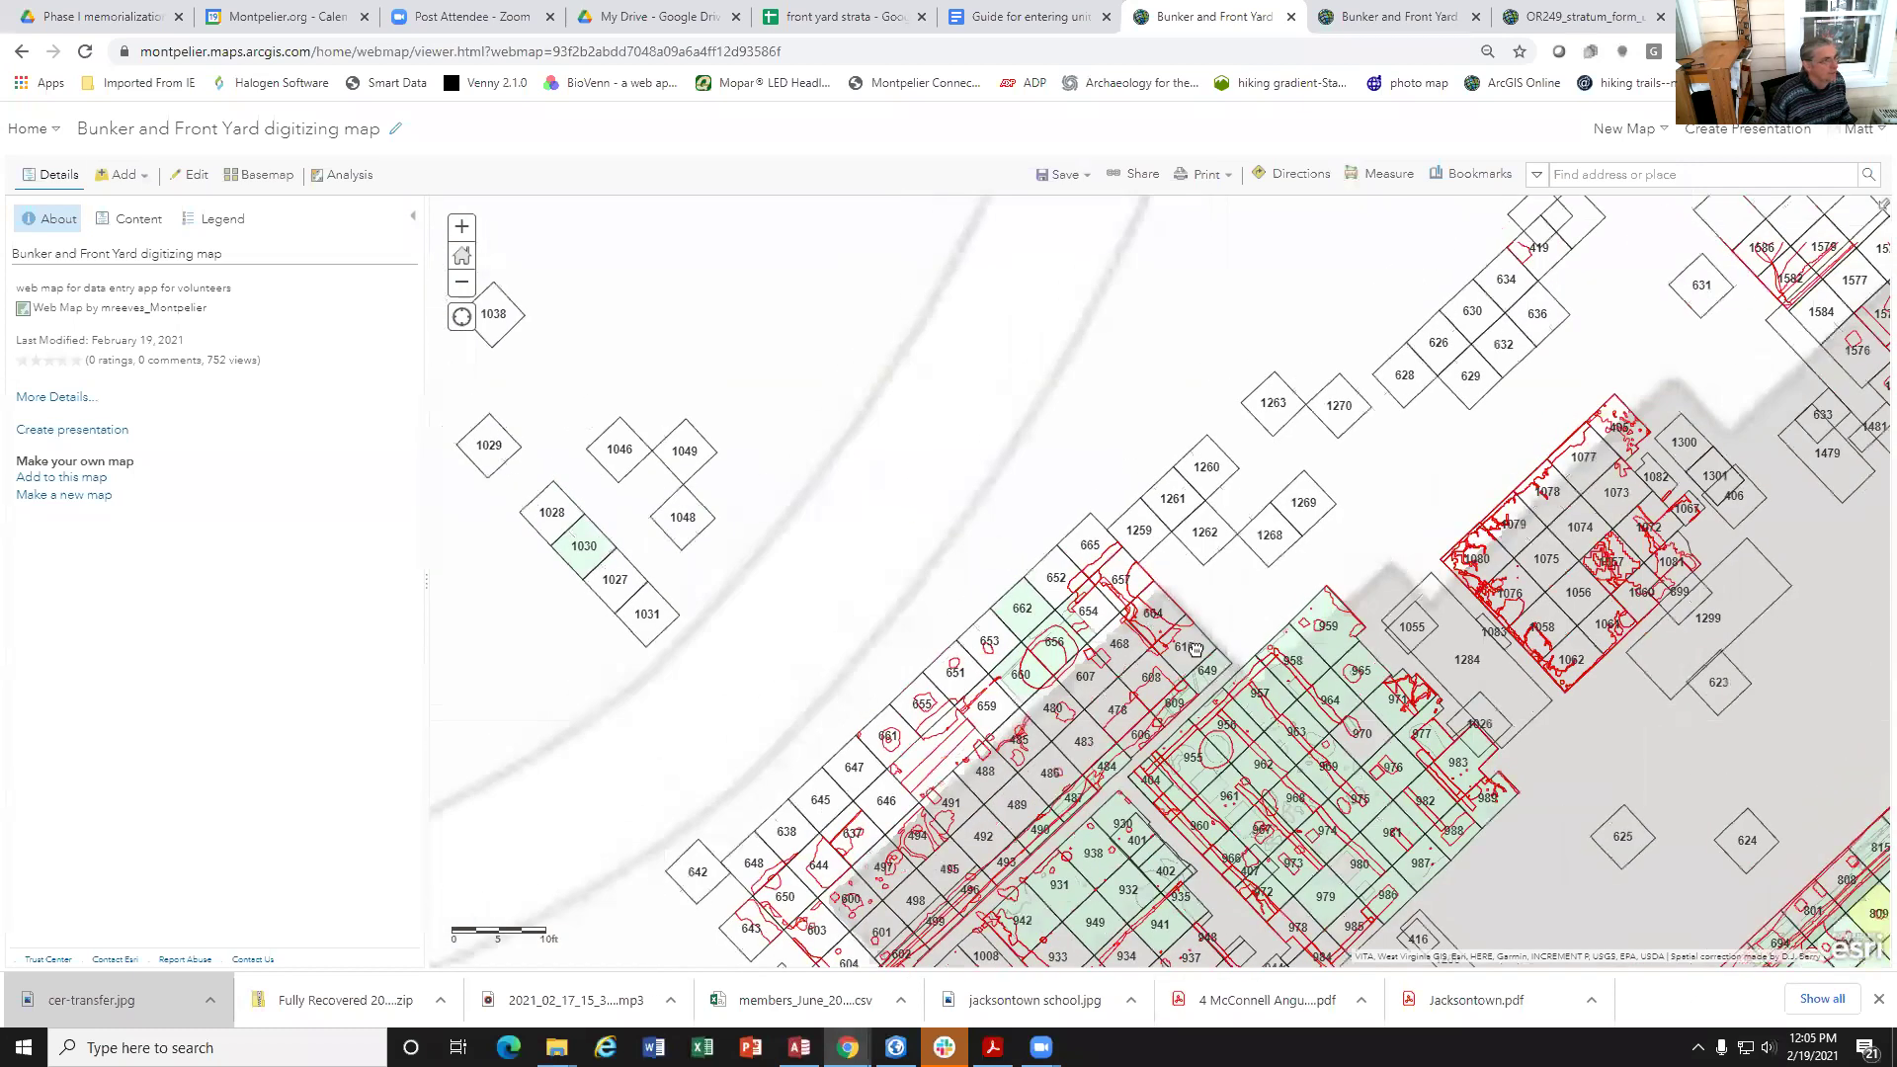
scroll(1195, 648, down, 3)
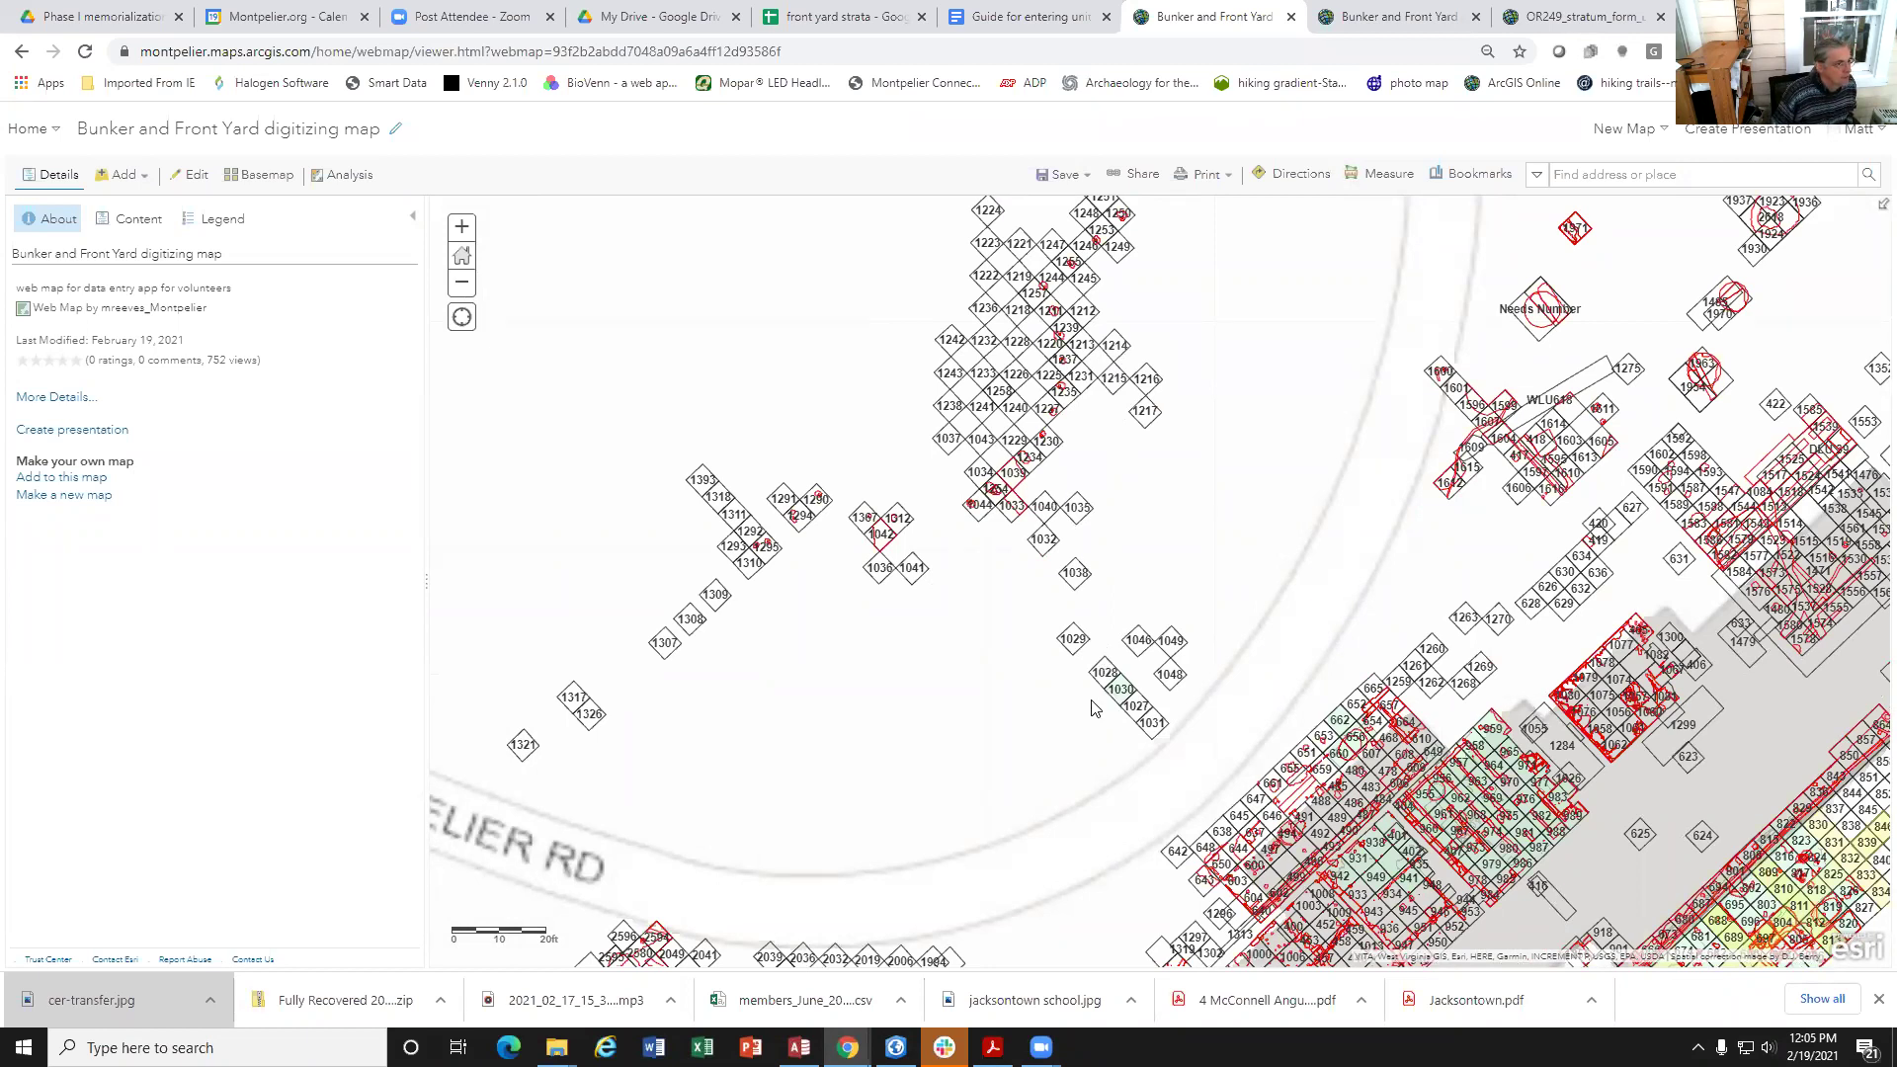
scroll(1092, 708, up, 1)
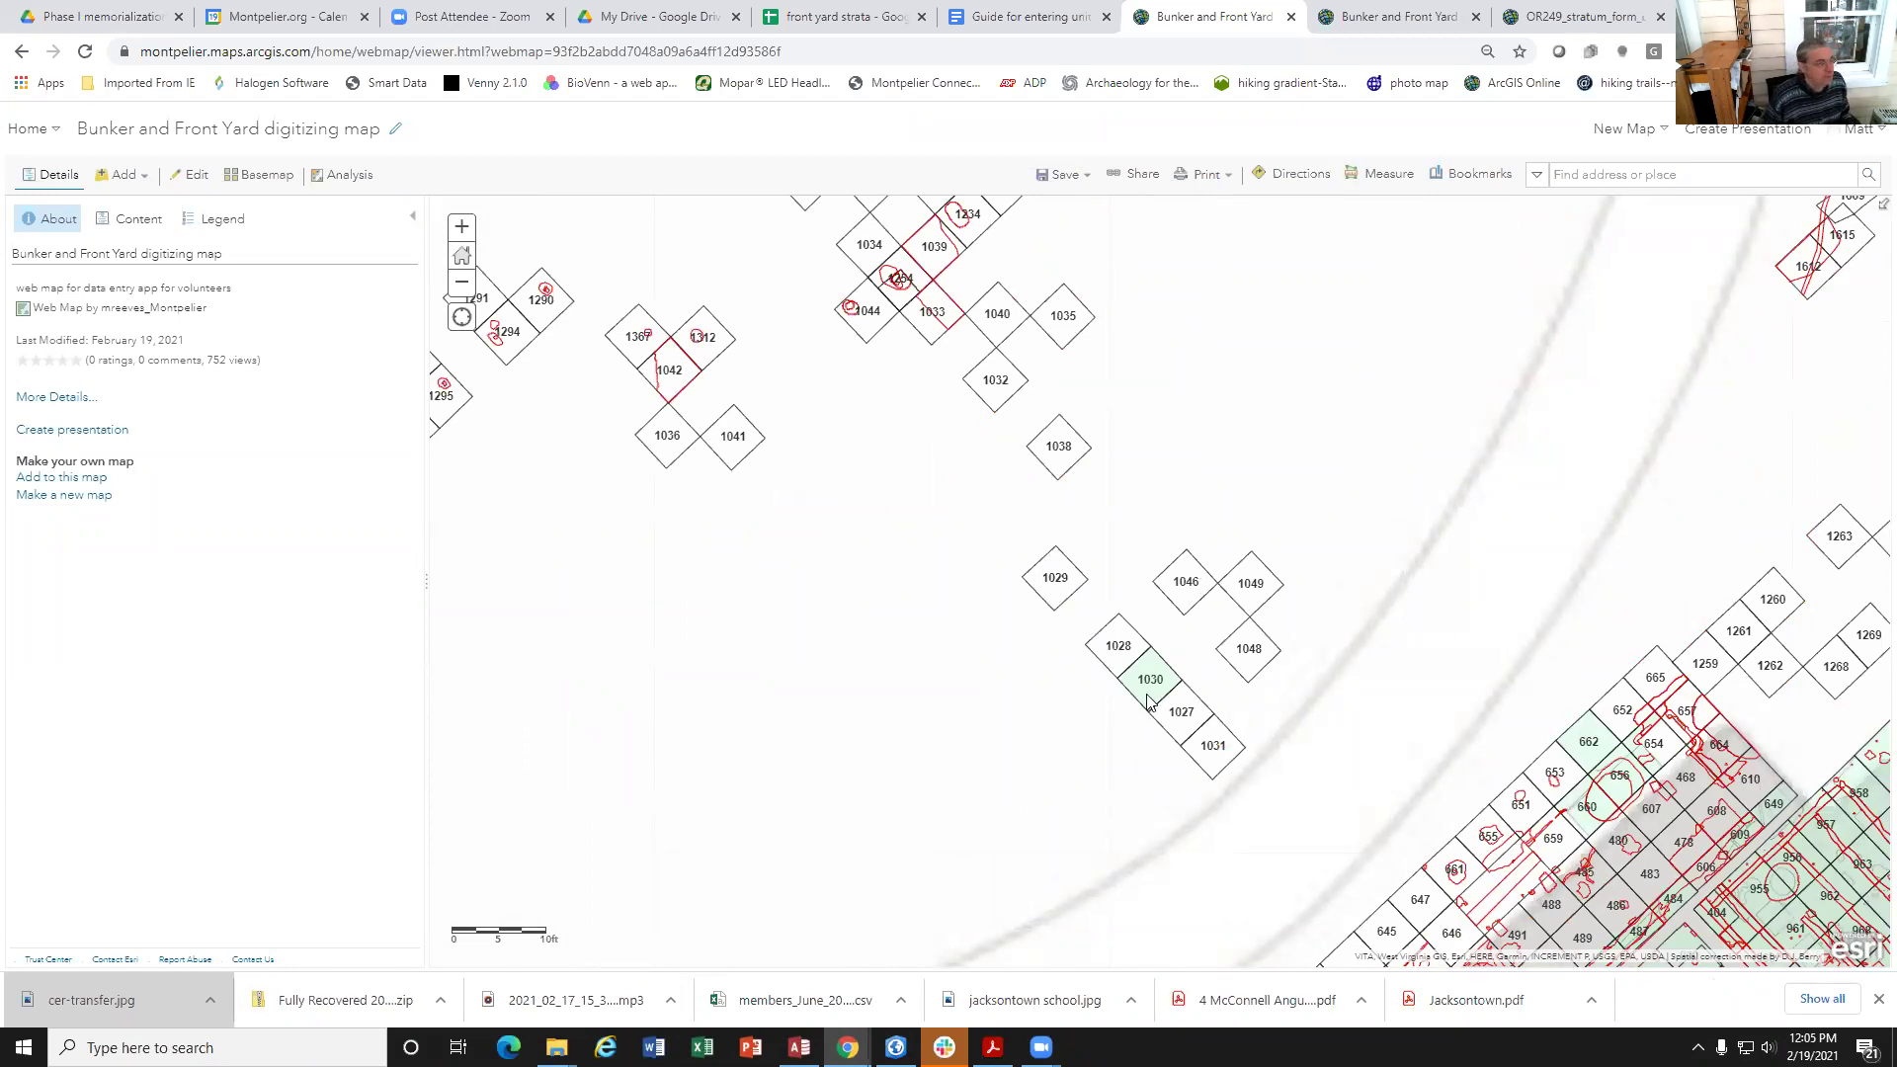
drag(1130, 731, 1053, 640)
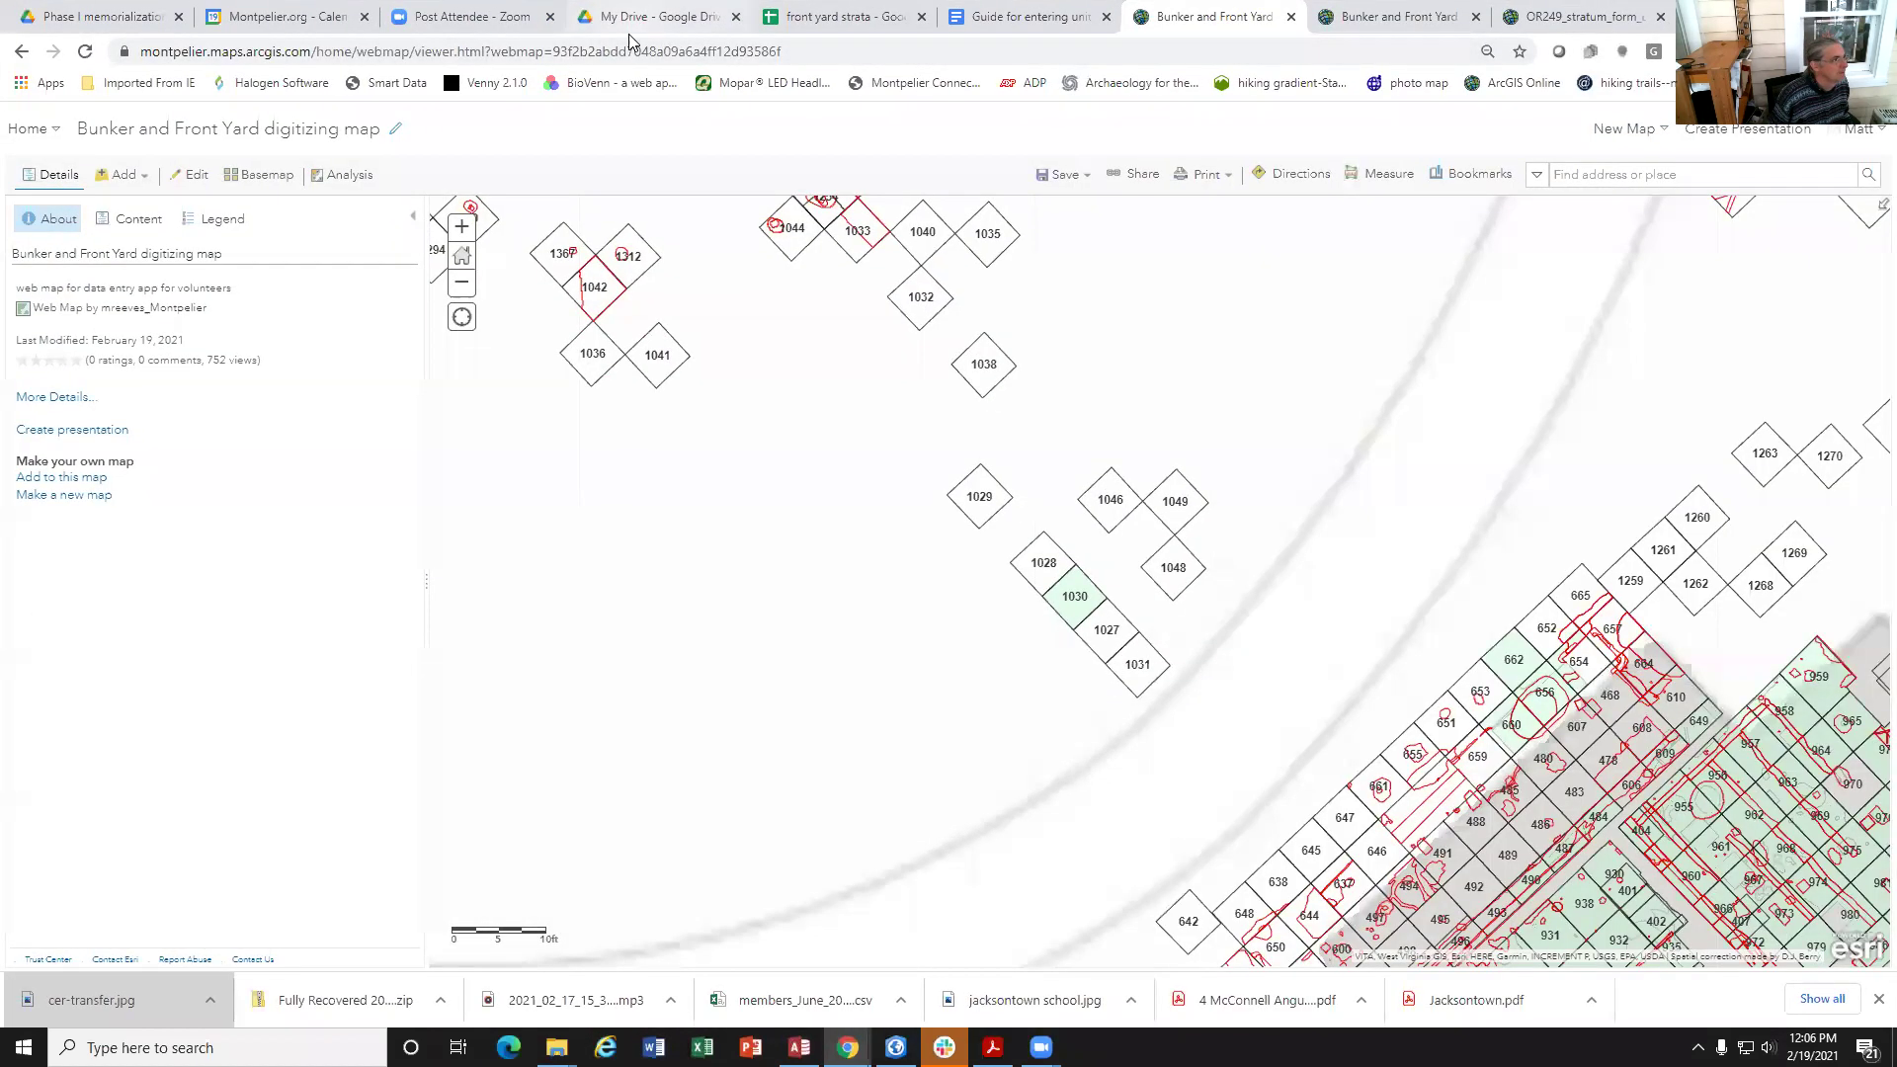
Step: Switch to Google Drive, search for "front yard", and open the 11-Front Yard folder
click(632, 19)
click(448, 131)
text(front yard)
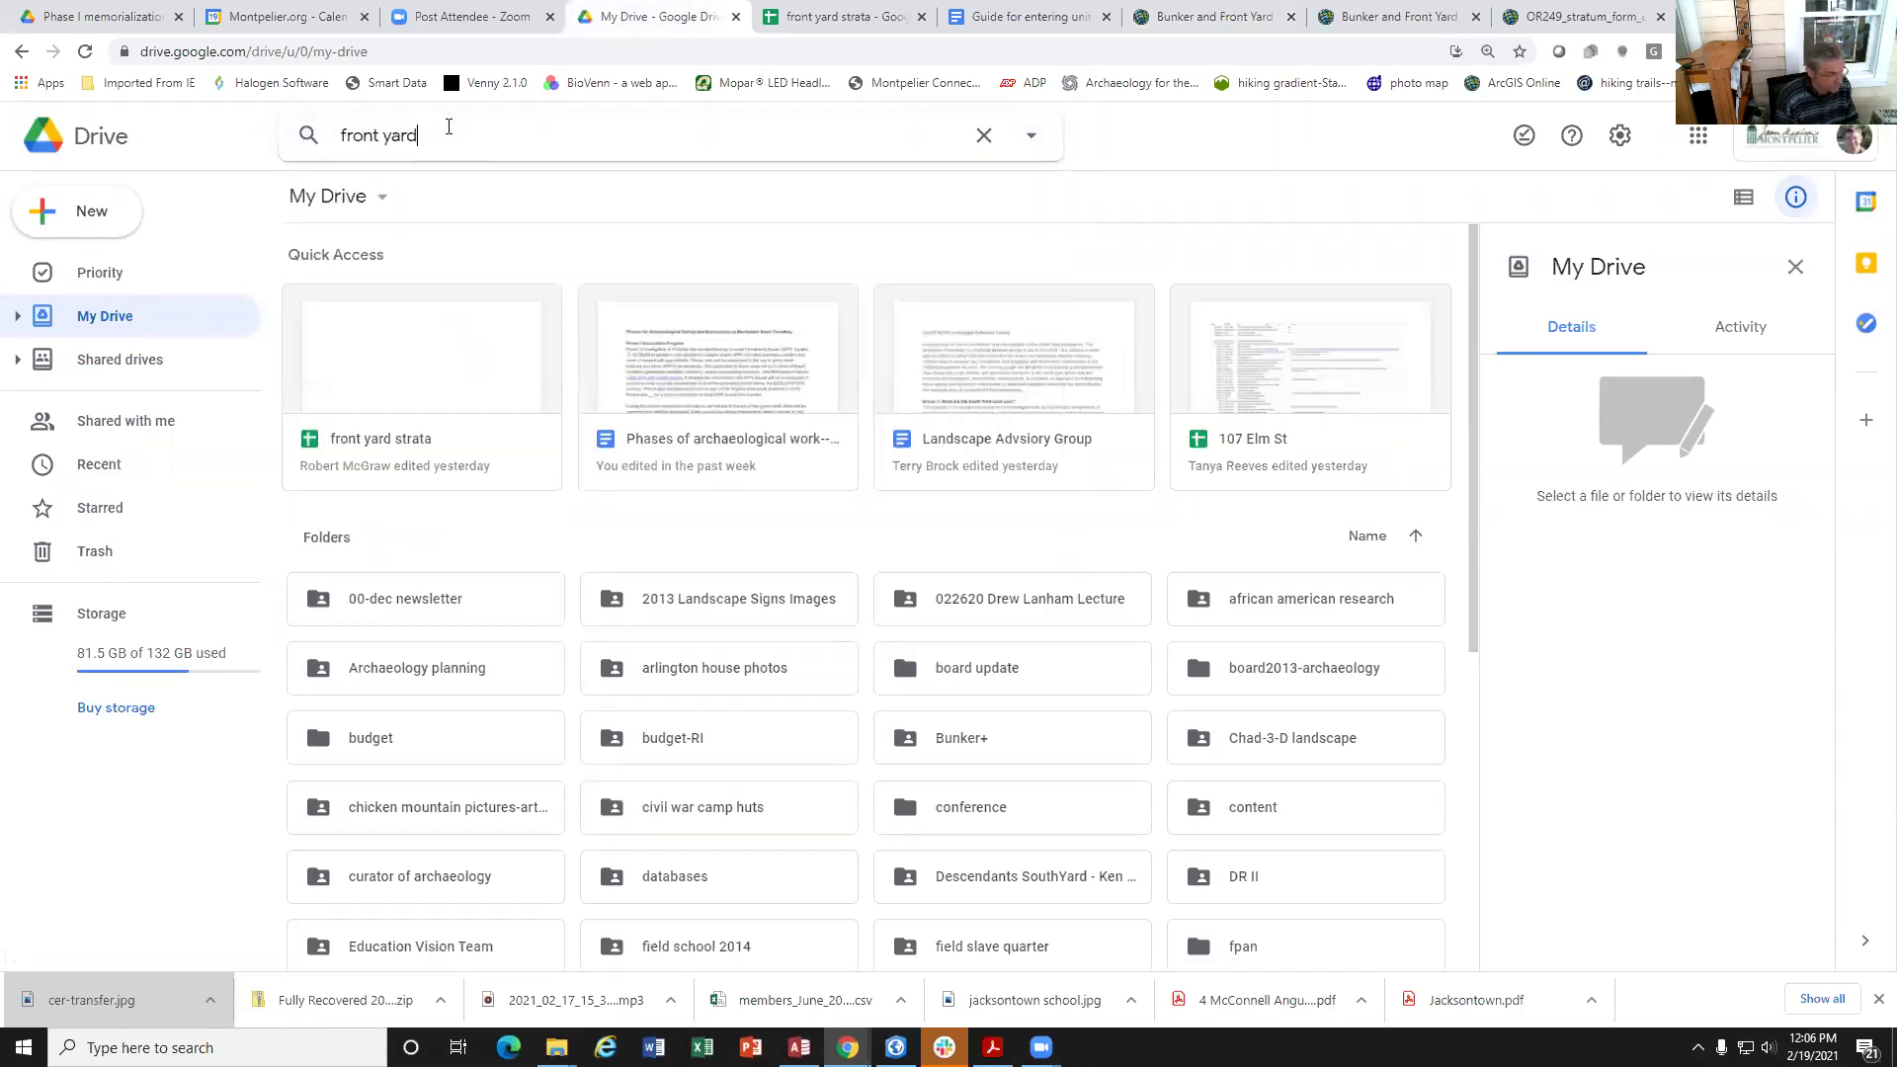
key(Return)
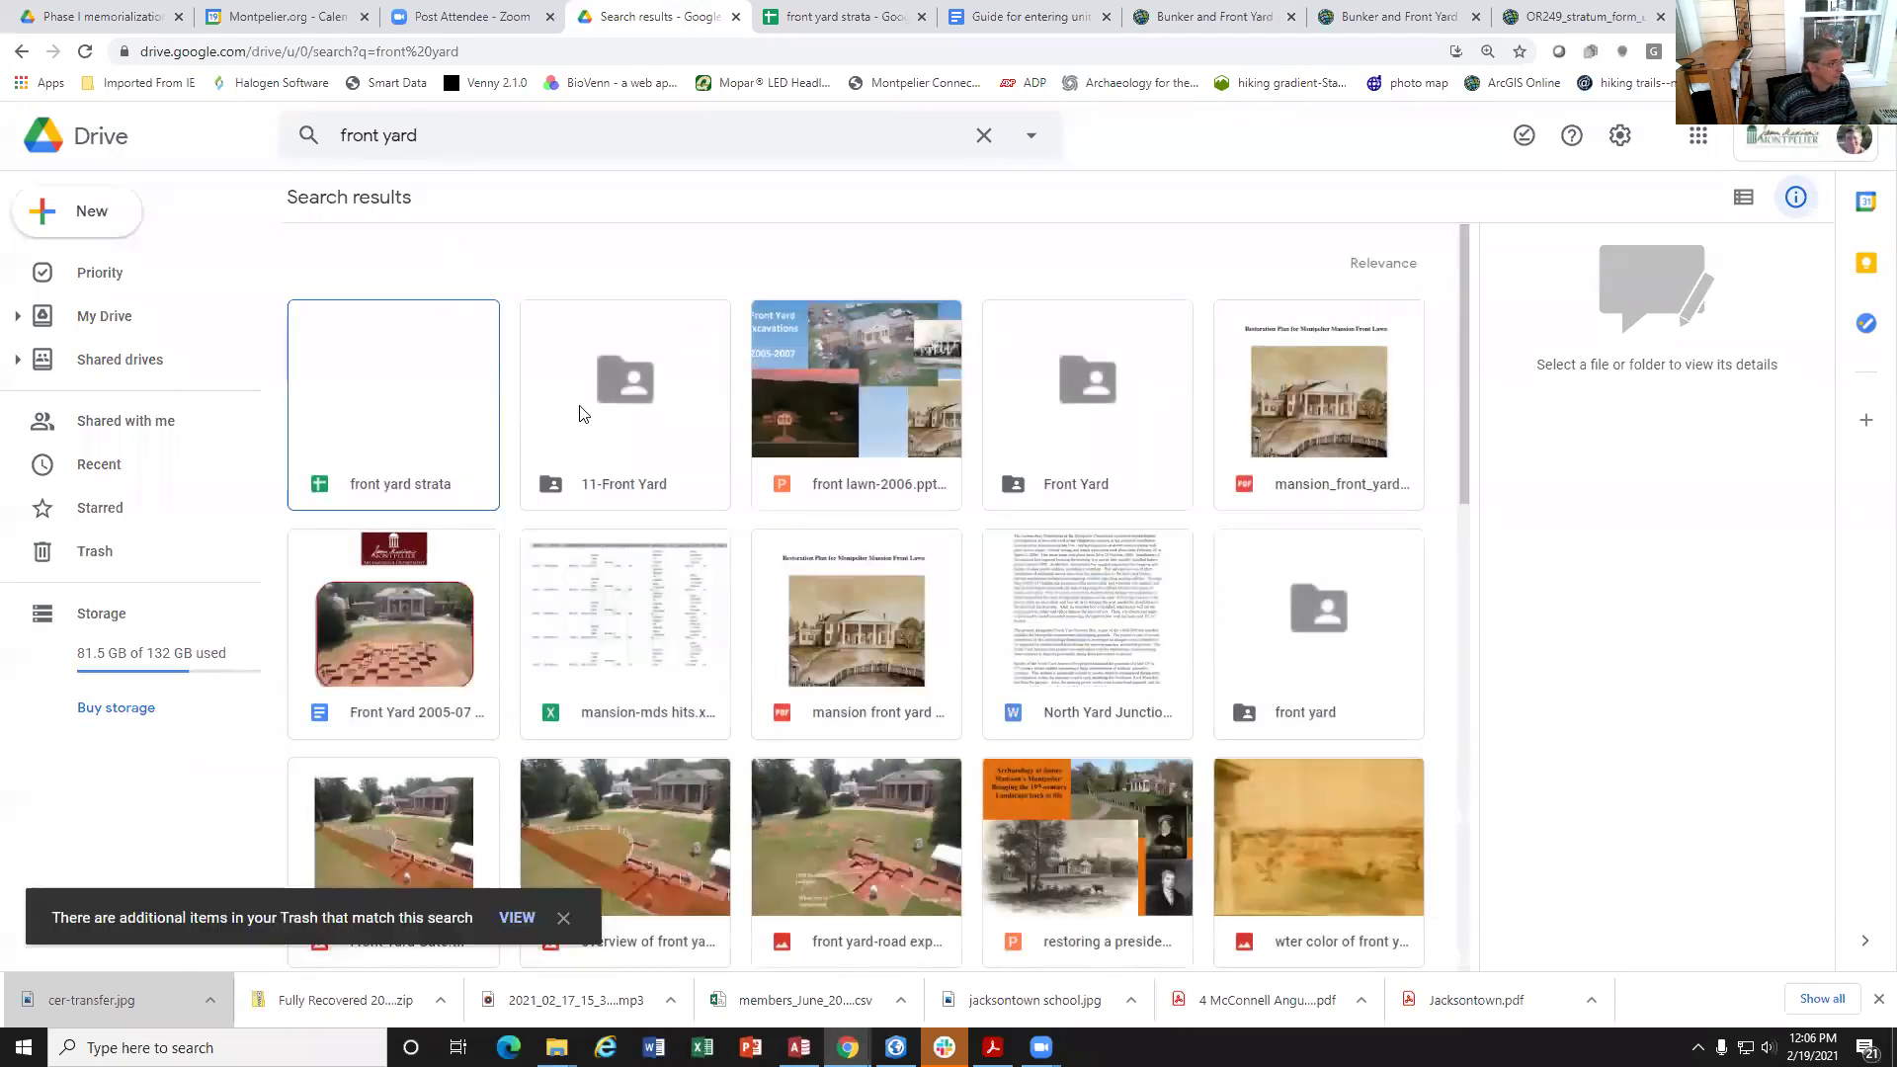
double_click(583, 413)
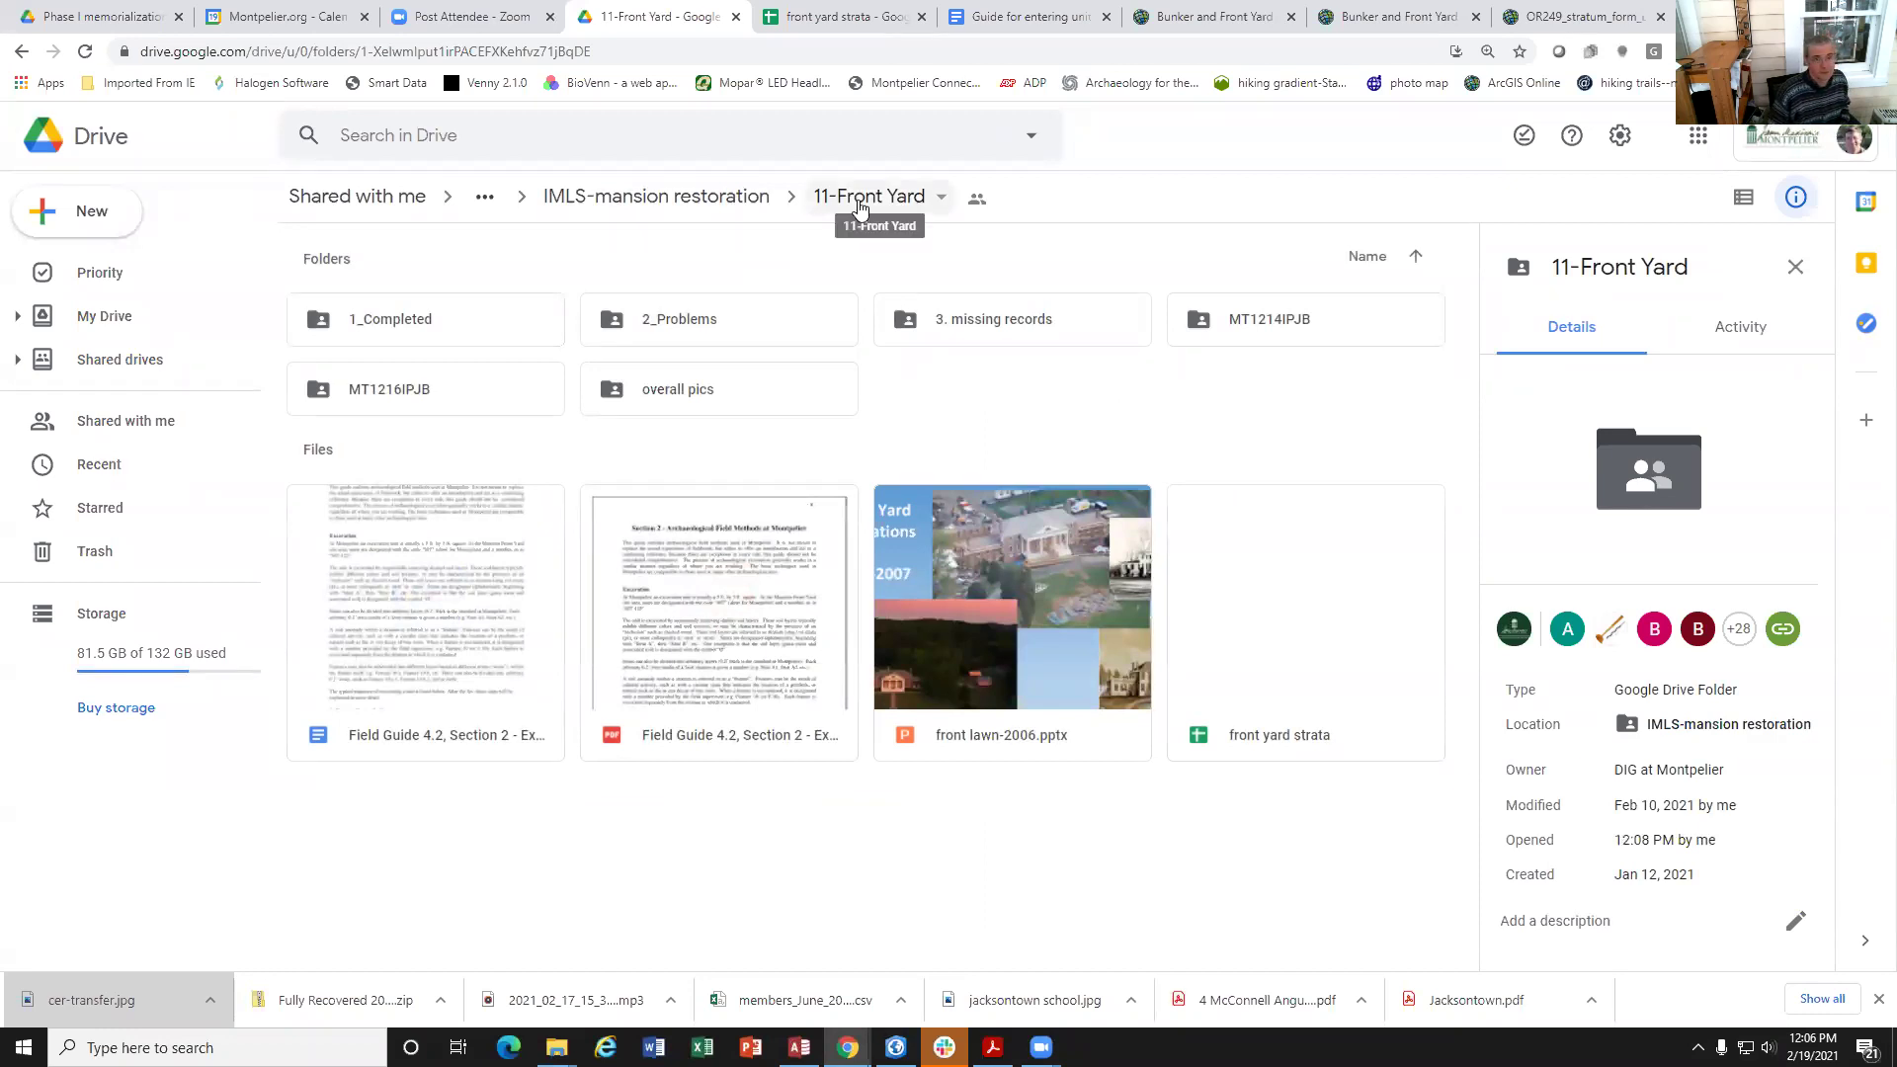
Step: Look through the unit folders in 1_Completed and 2_Problems, returning to the 11-Front Yard folder
double_click(391, 329)
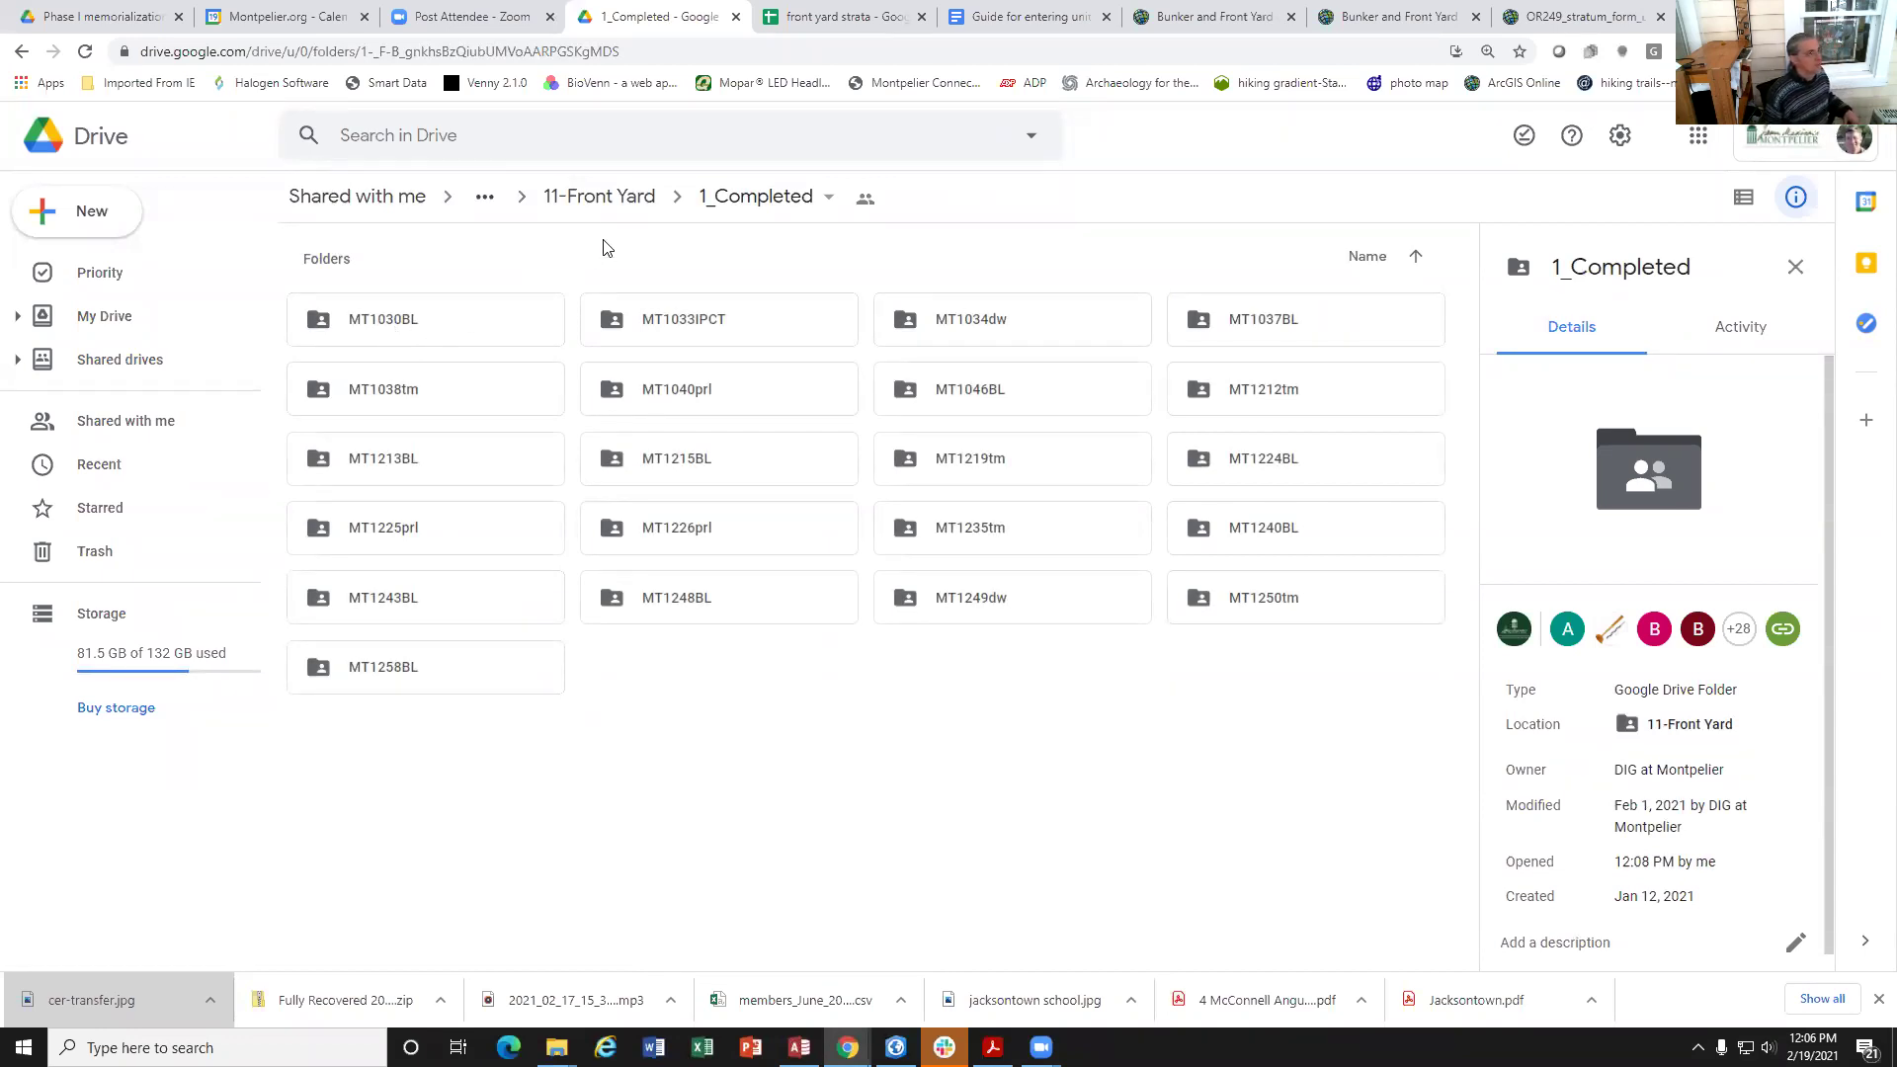
click(611, 210)
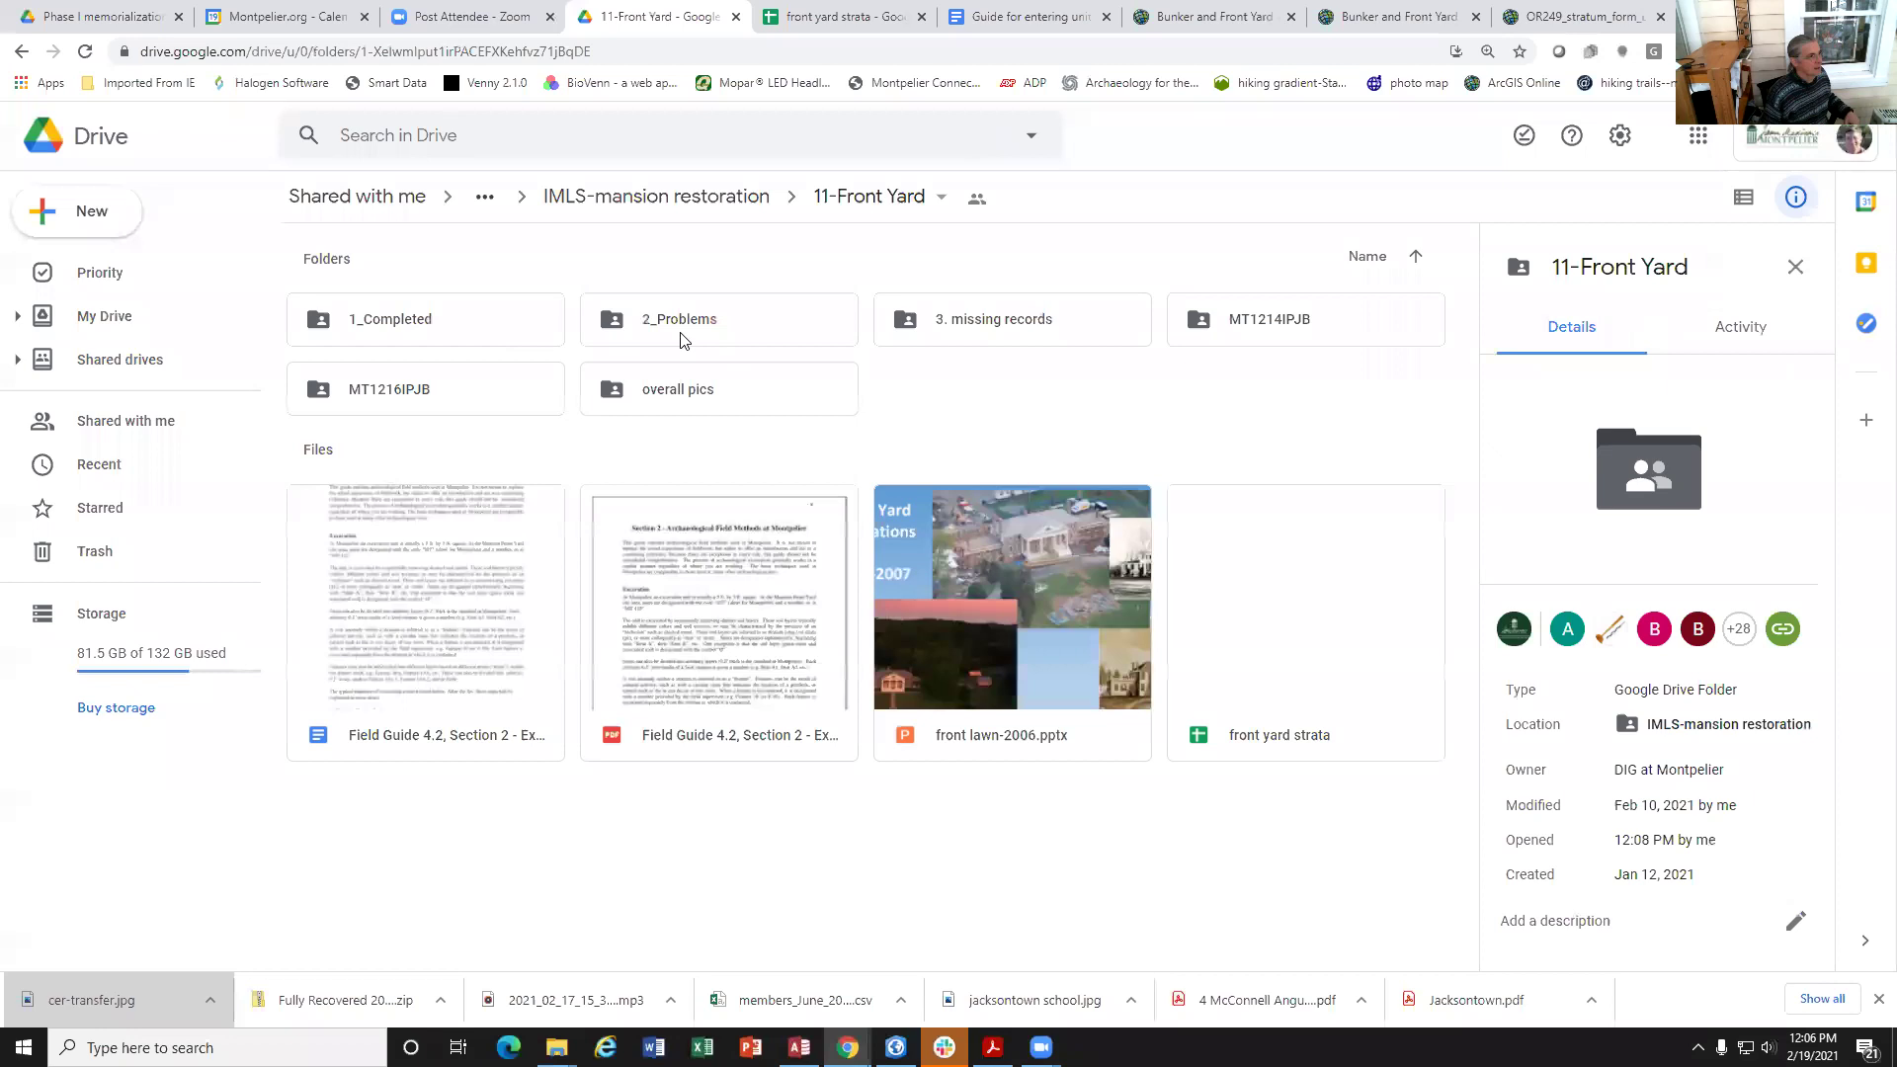
click(682, 334)
click(985, 328)
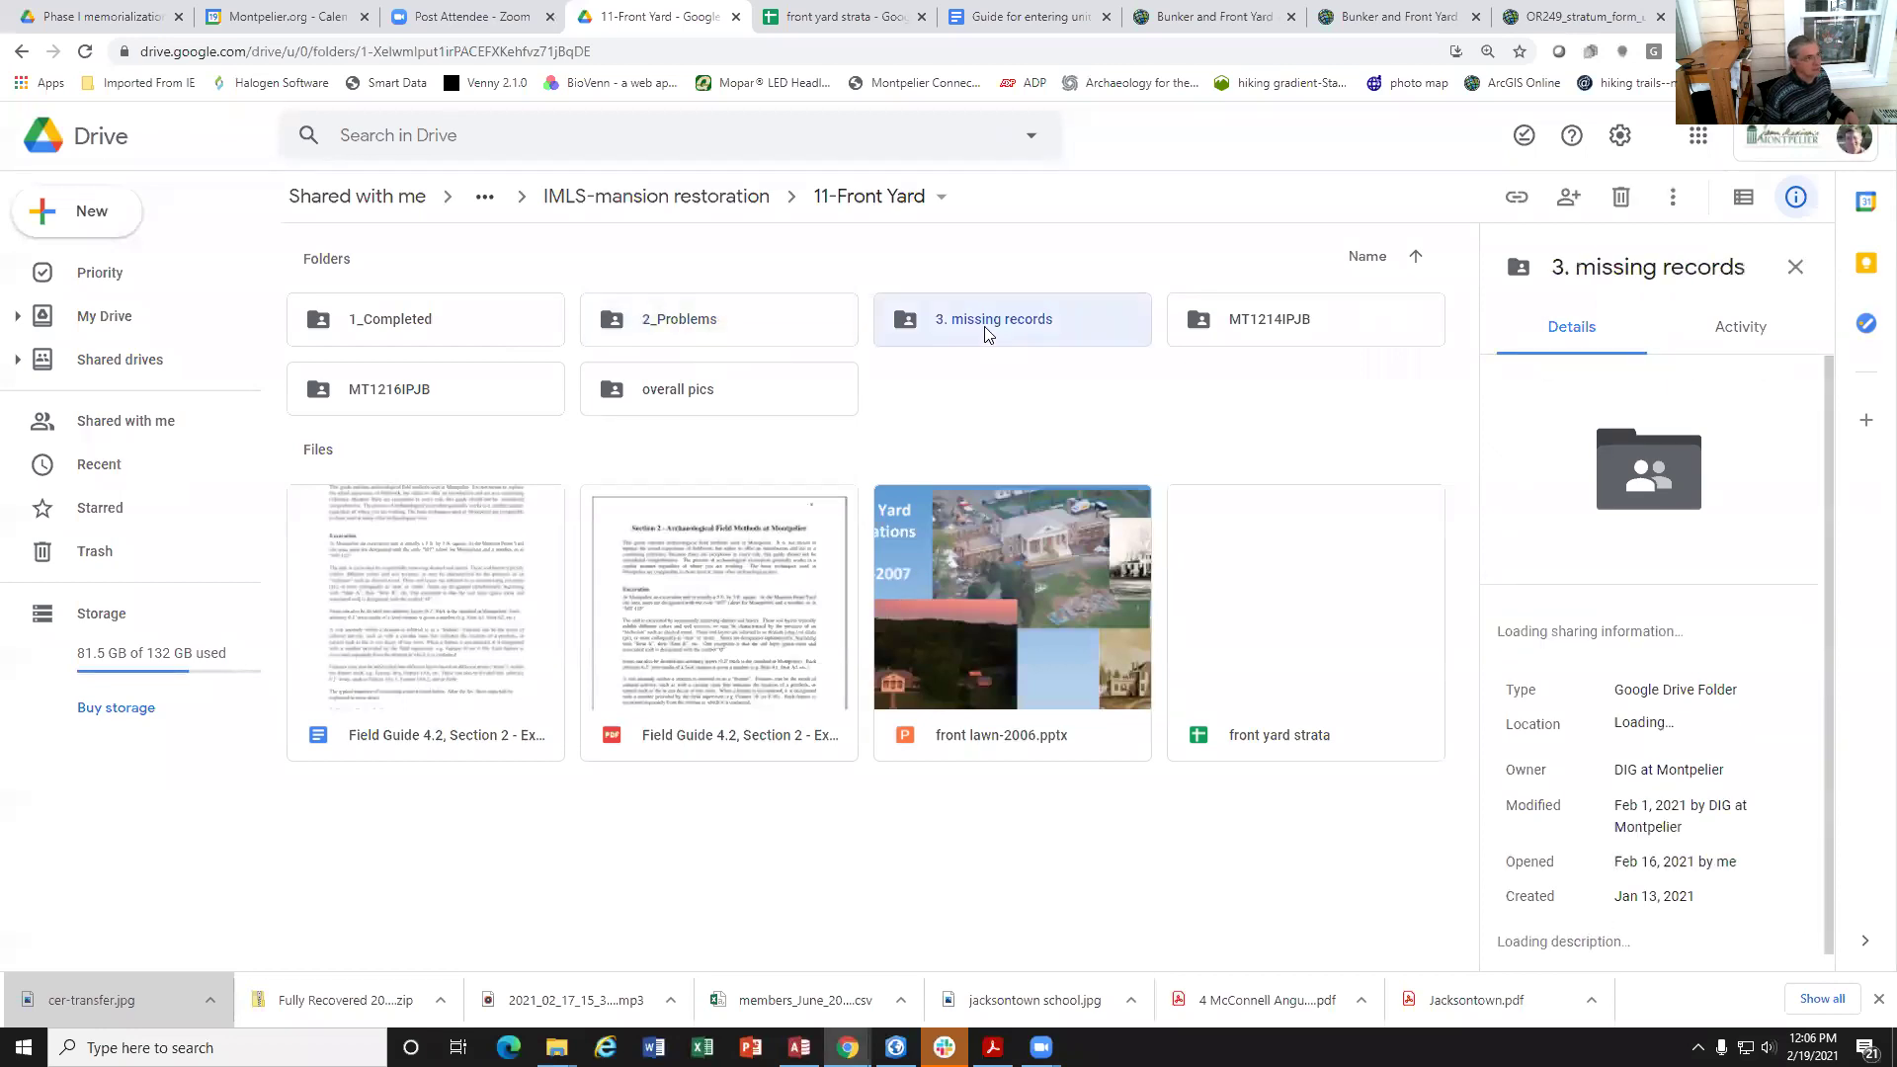
double_click(717, 329)
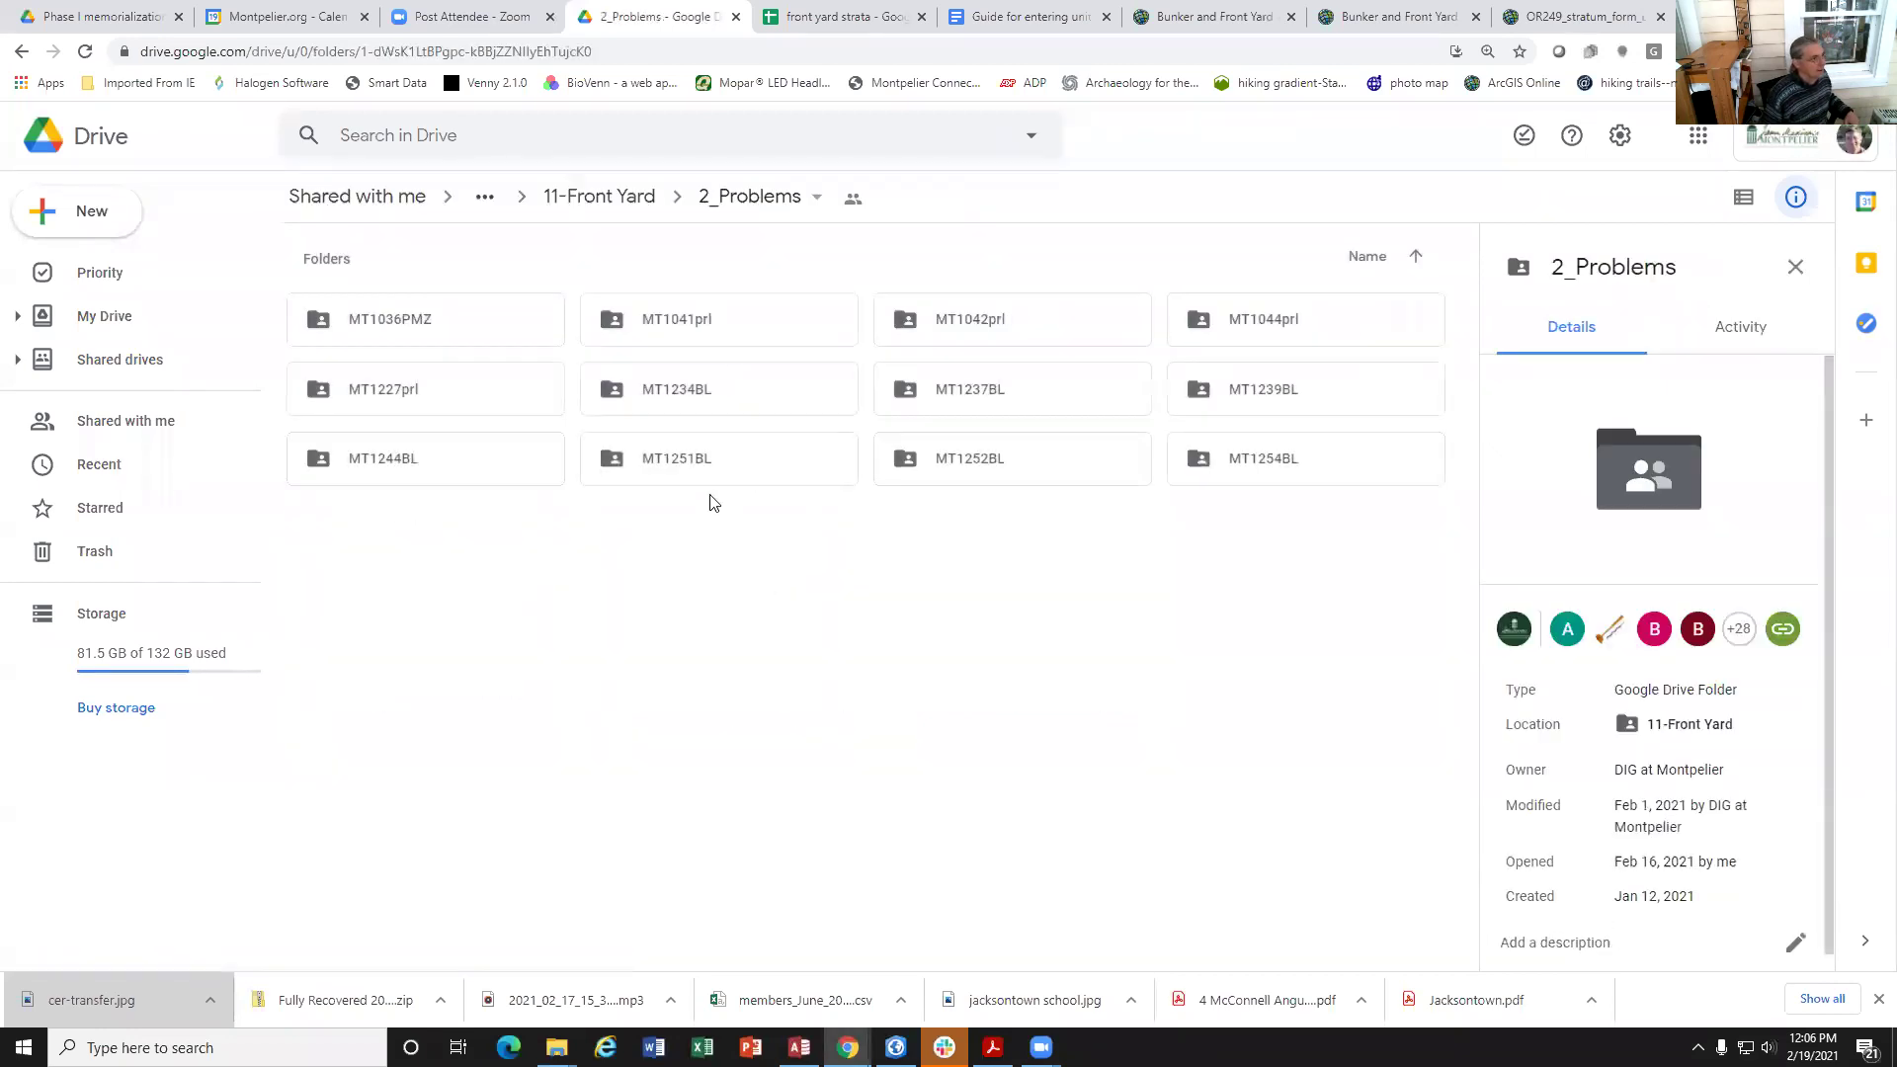
click(599, 196)
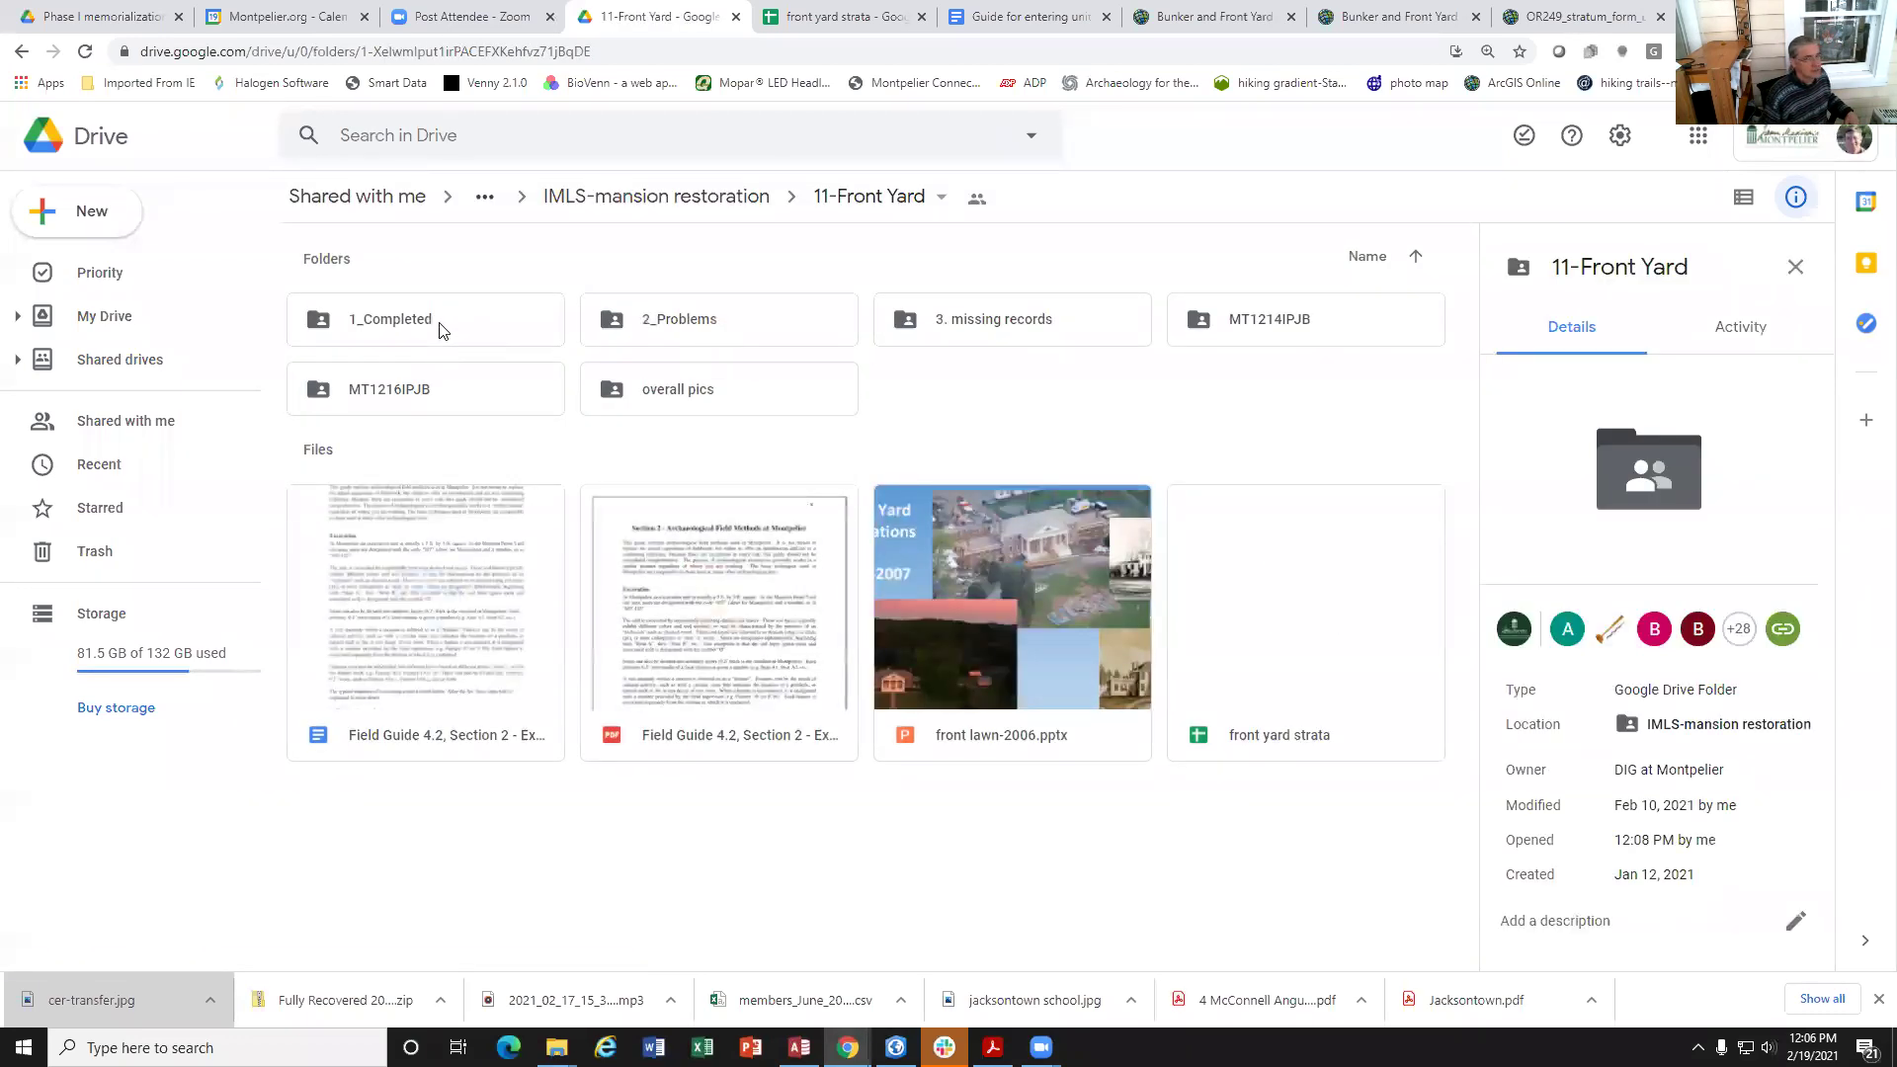
Step: In the 1_Completed folder, rename the MT1030BL folder as "MT1030BL-MBR digitize"
double_click(439, 330)
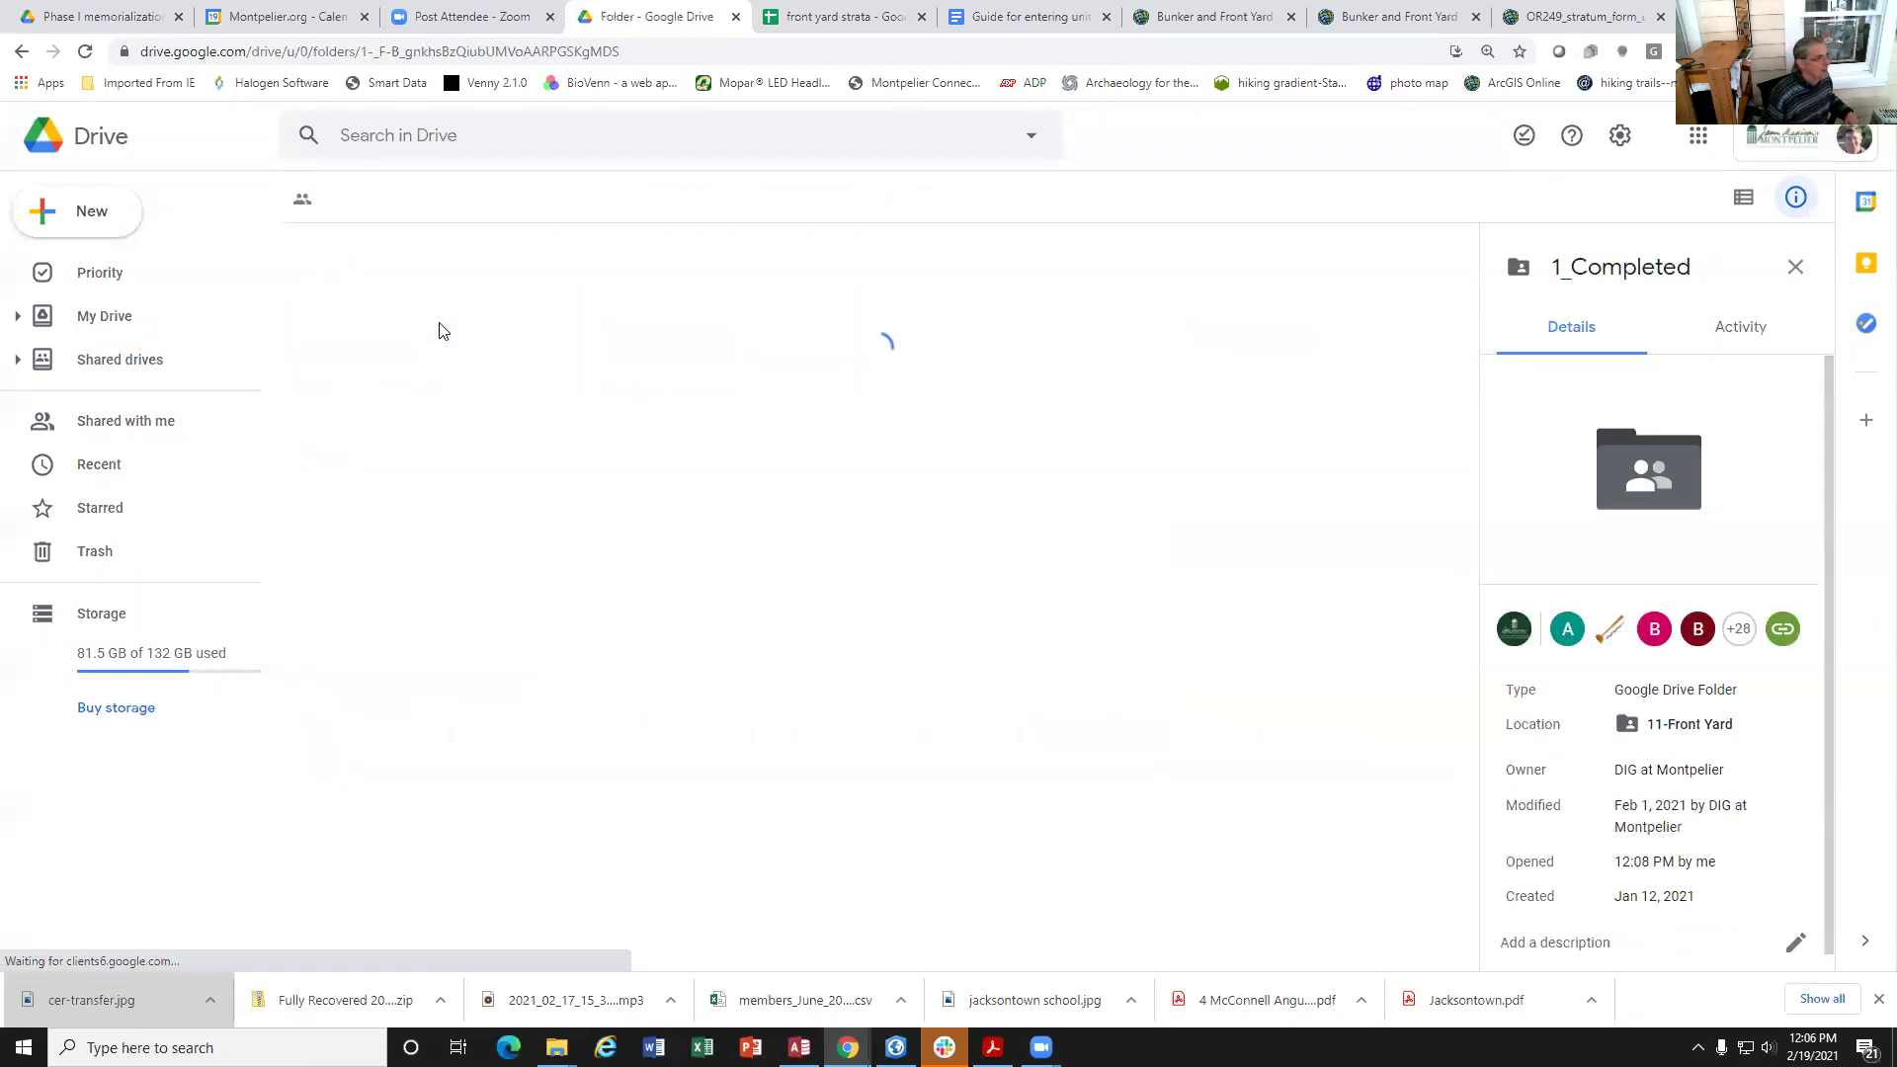
click(416, 335)
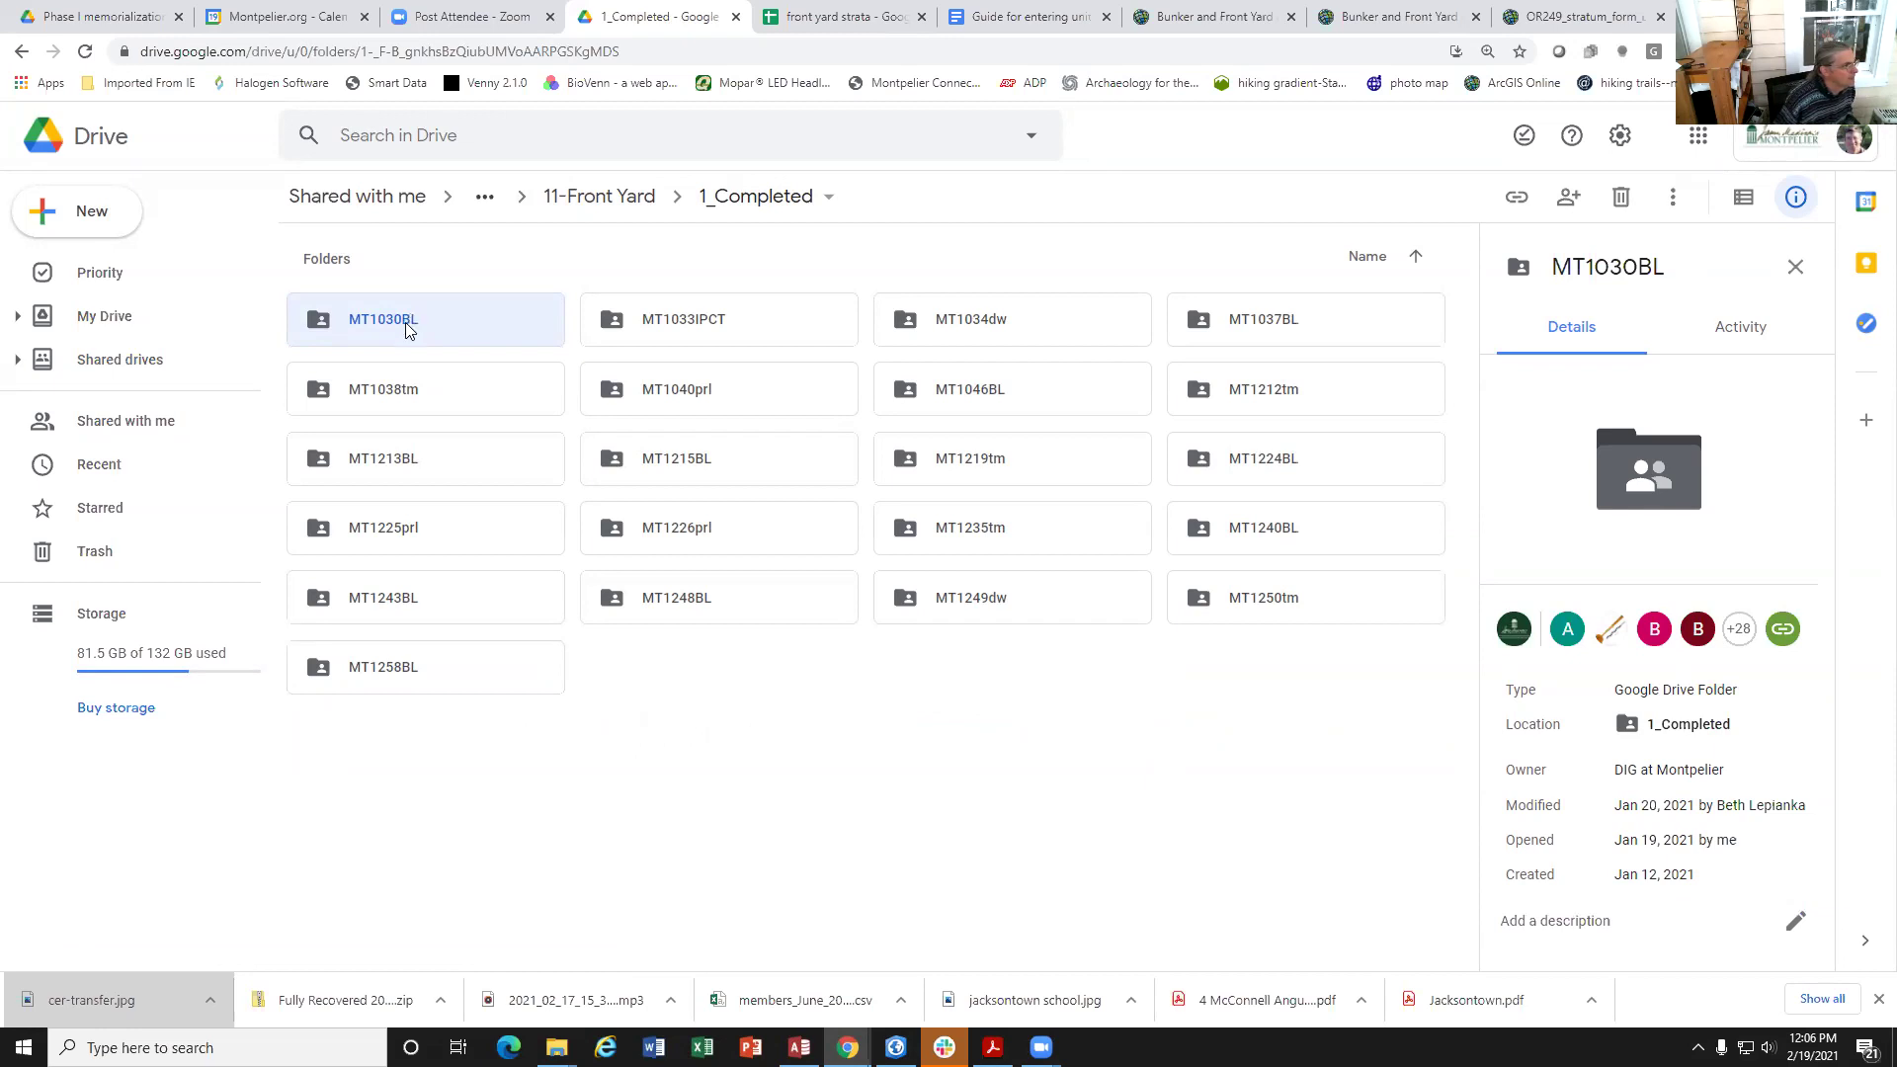
right_click(408, 330)
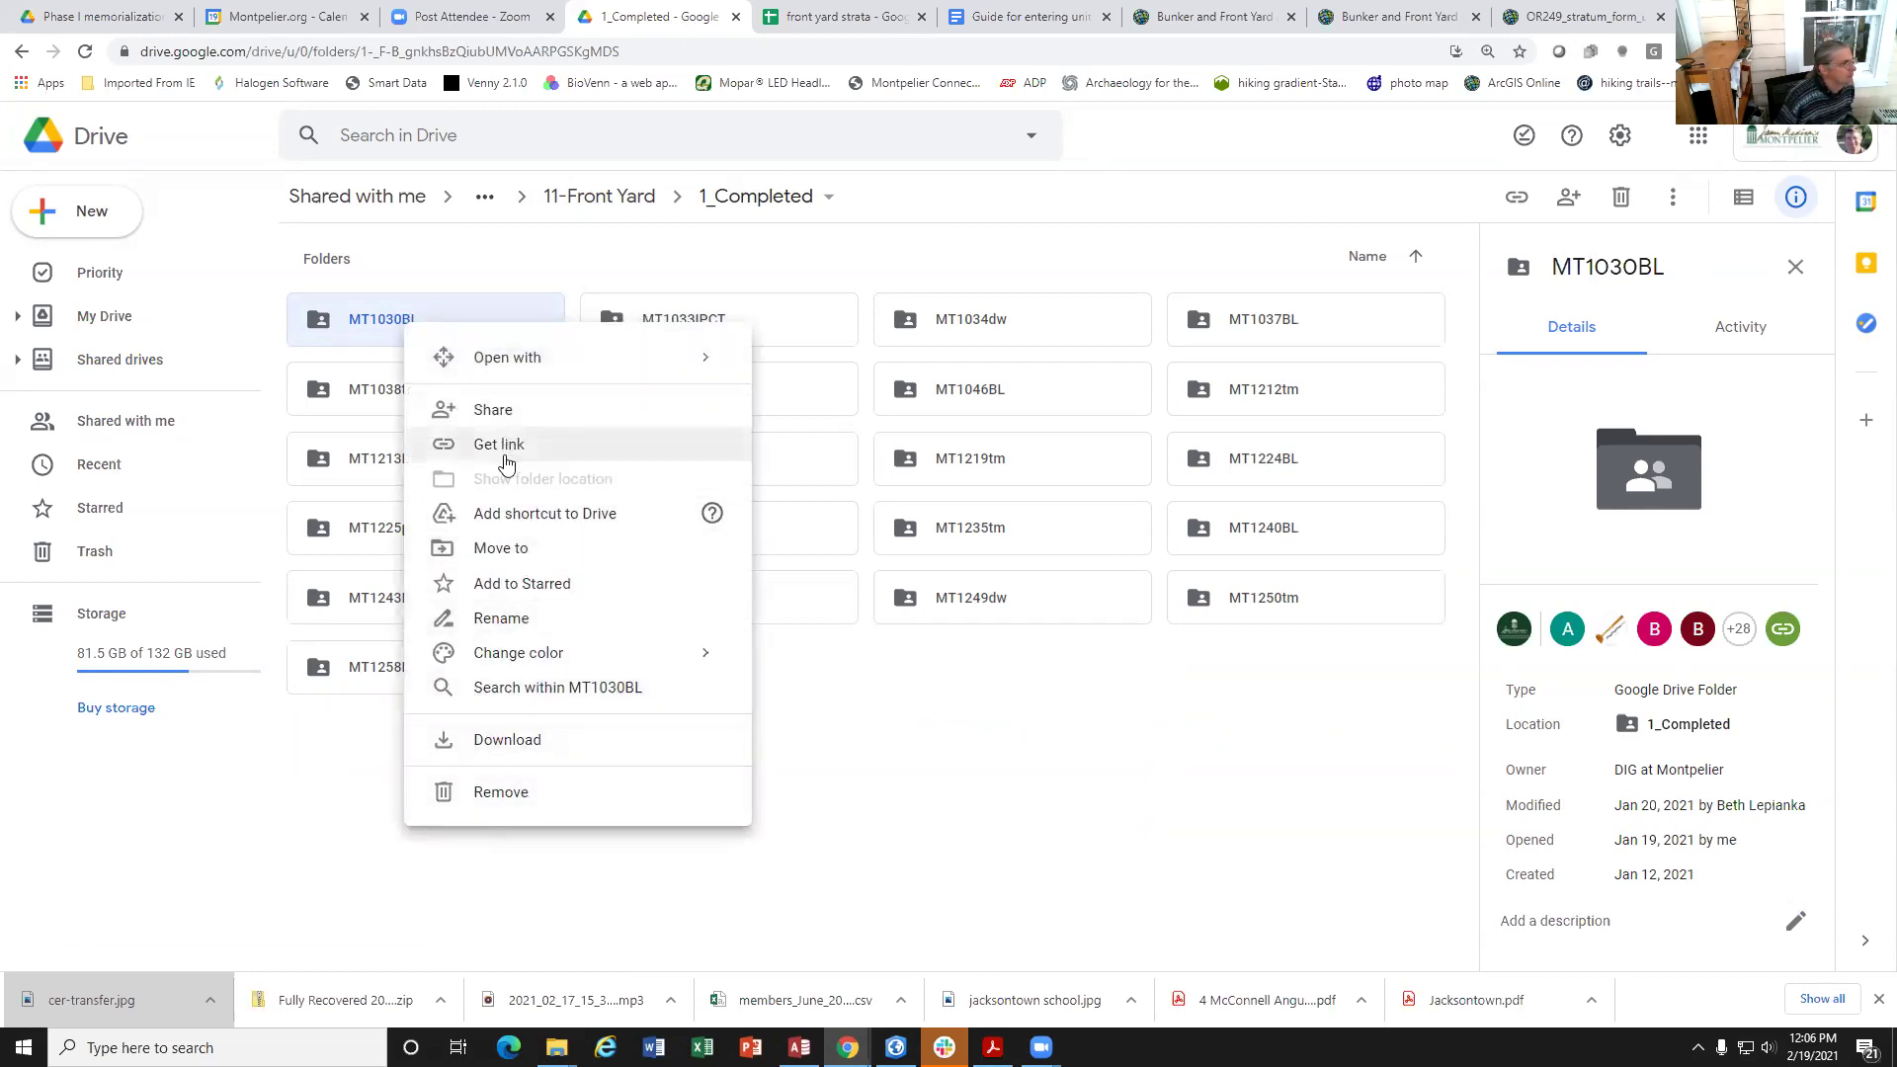
click(521, 622)
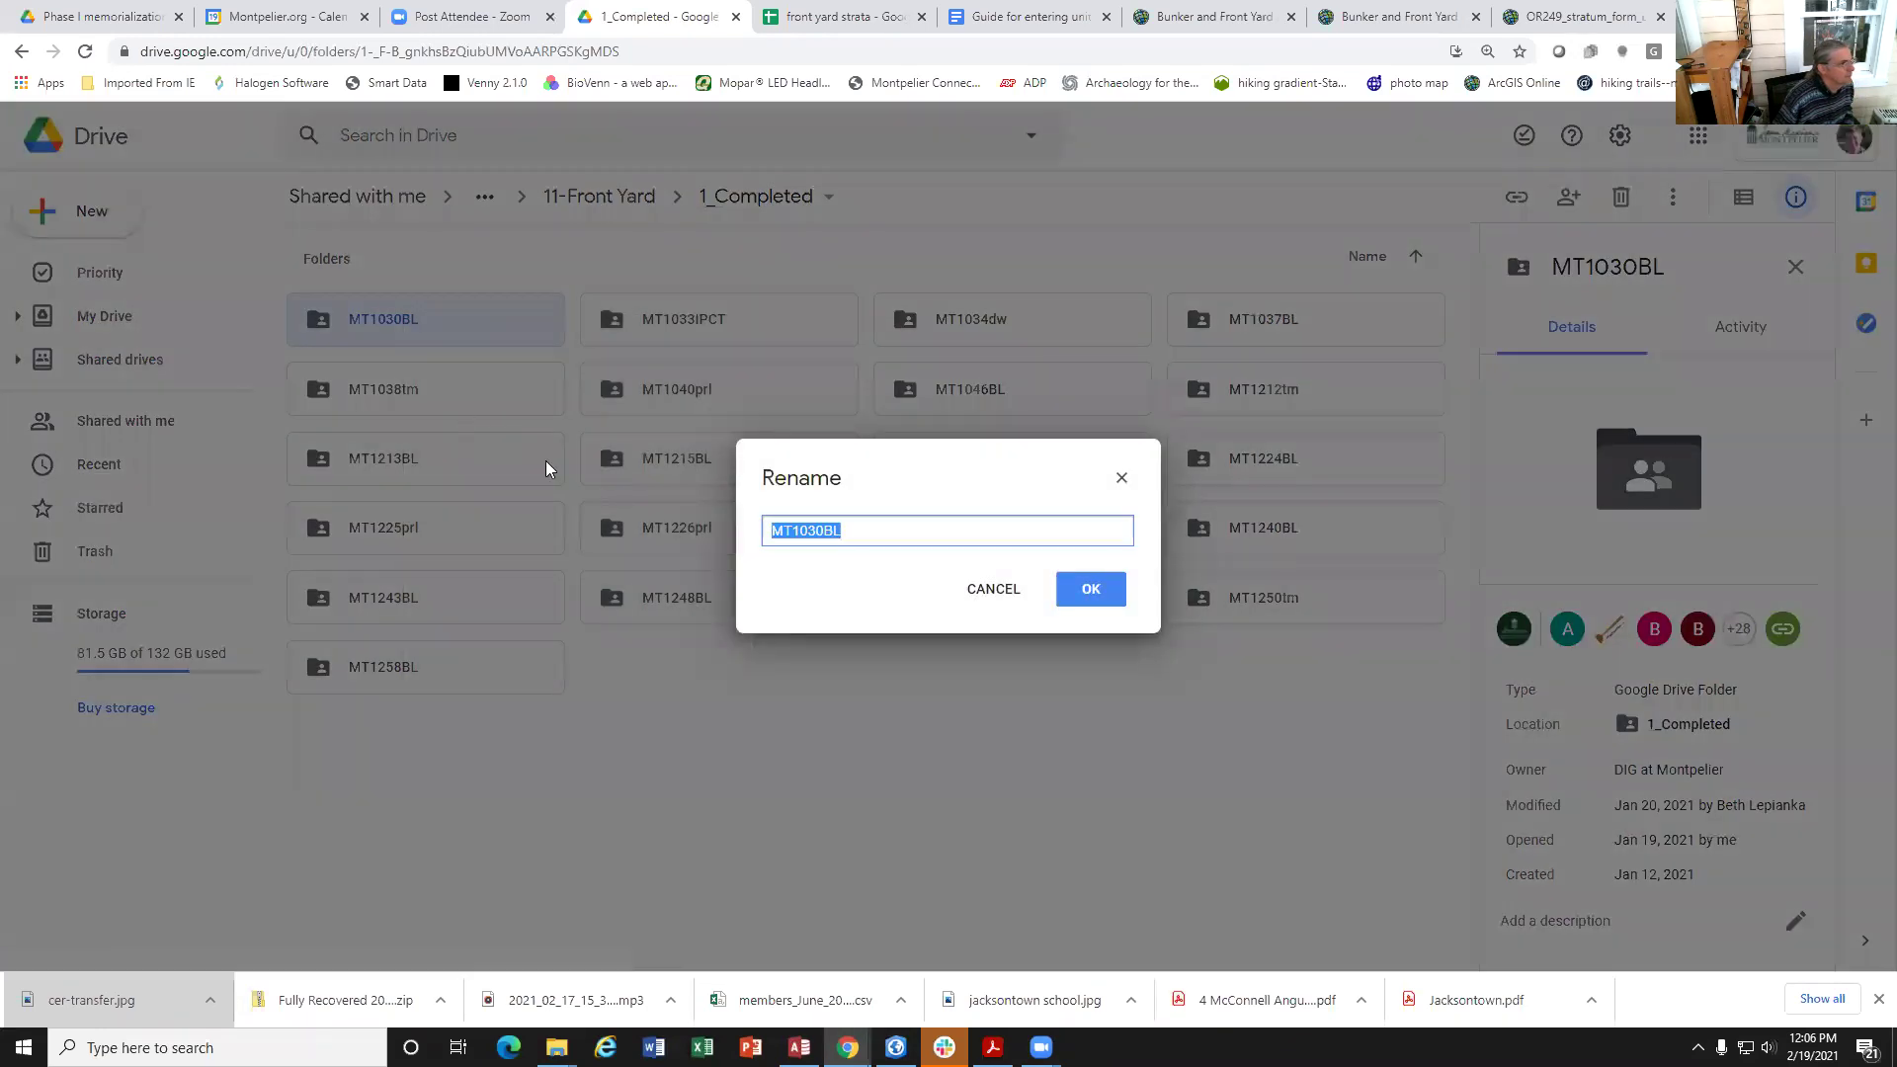
click(852, 538)
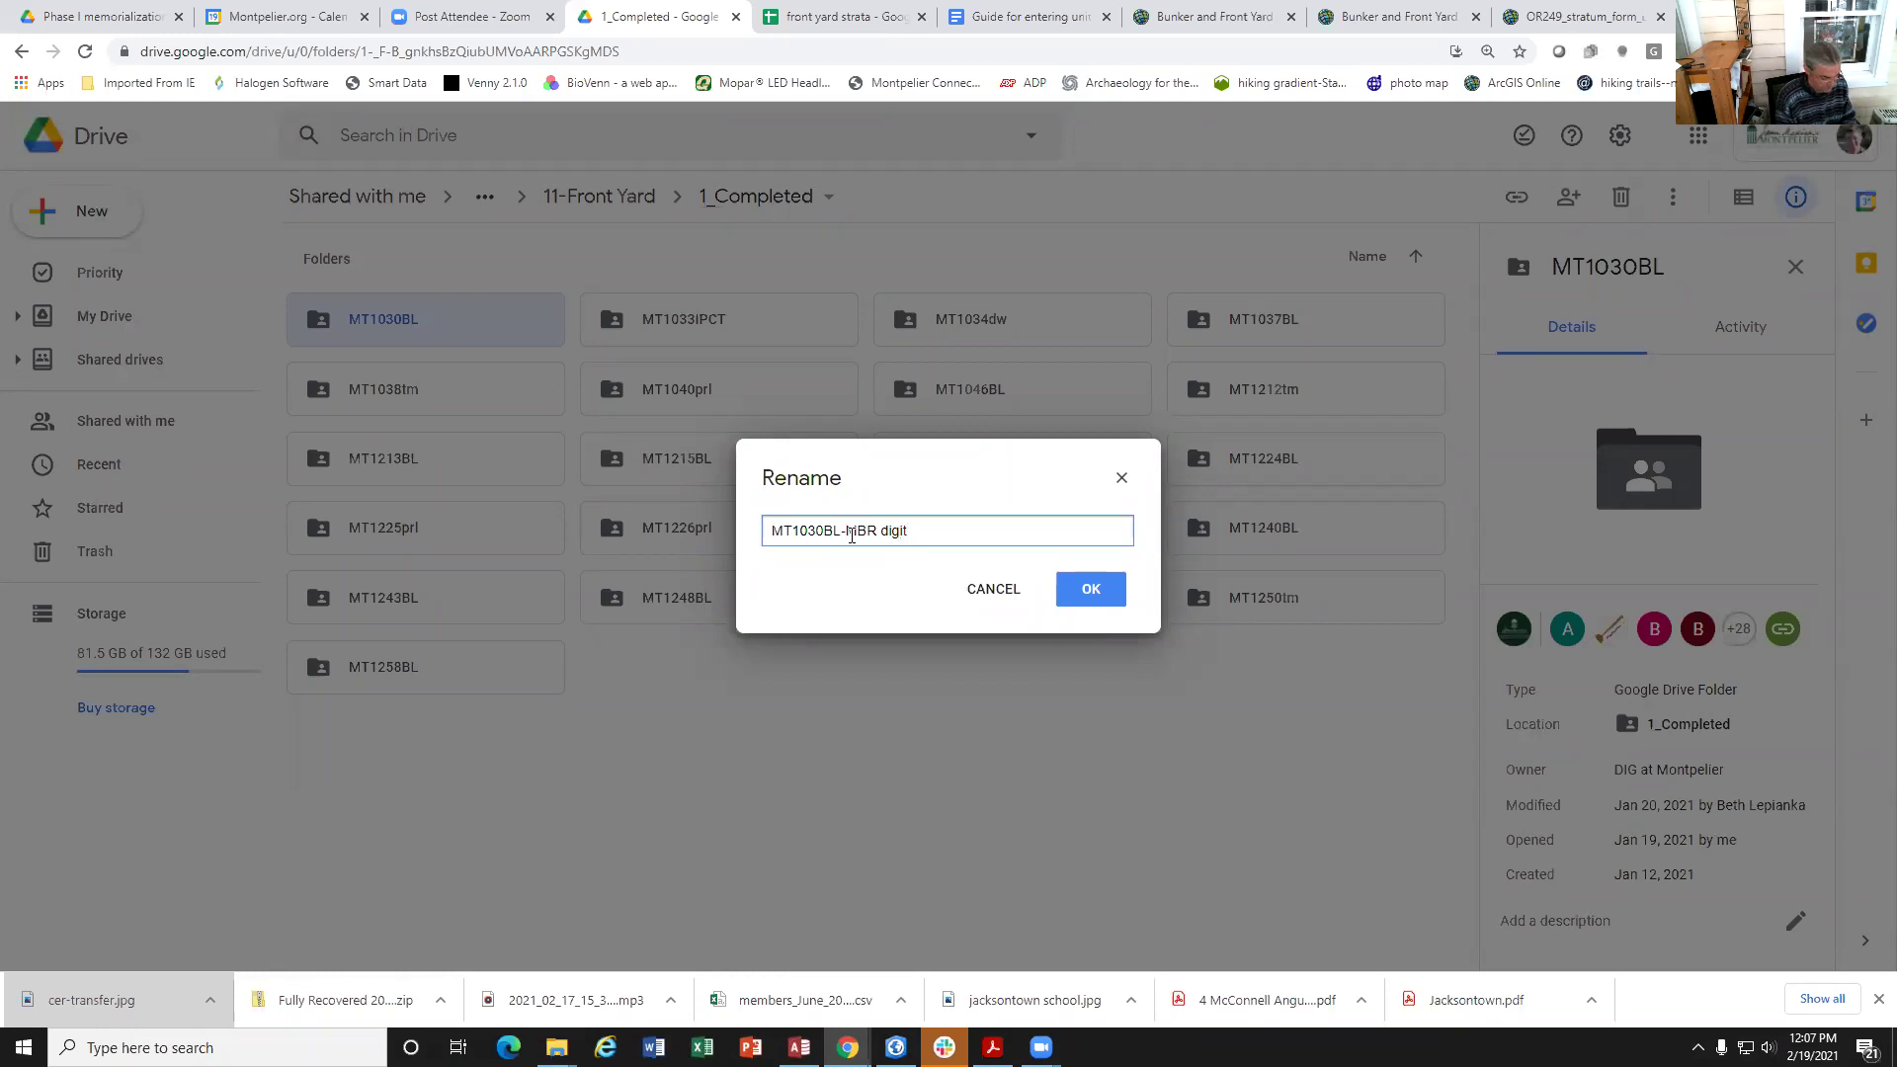
text(ze)
key(Return)
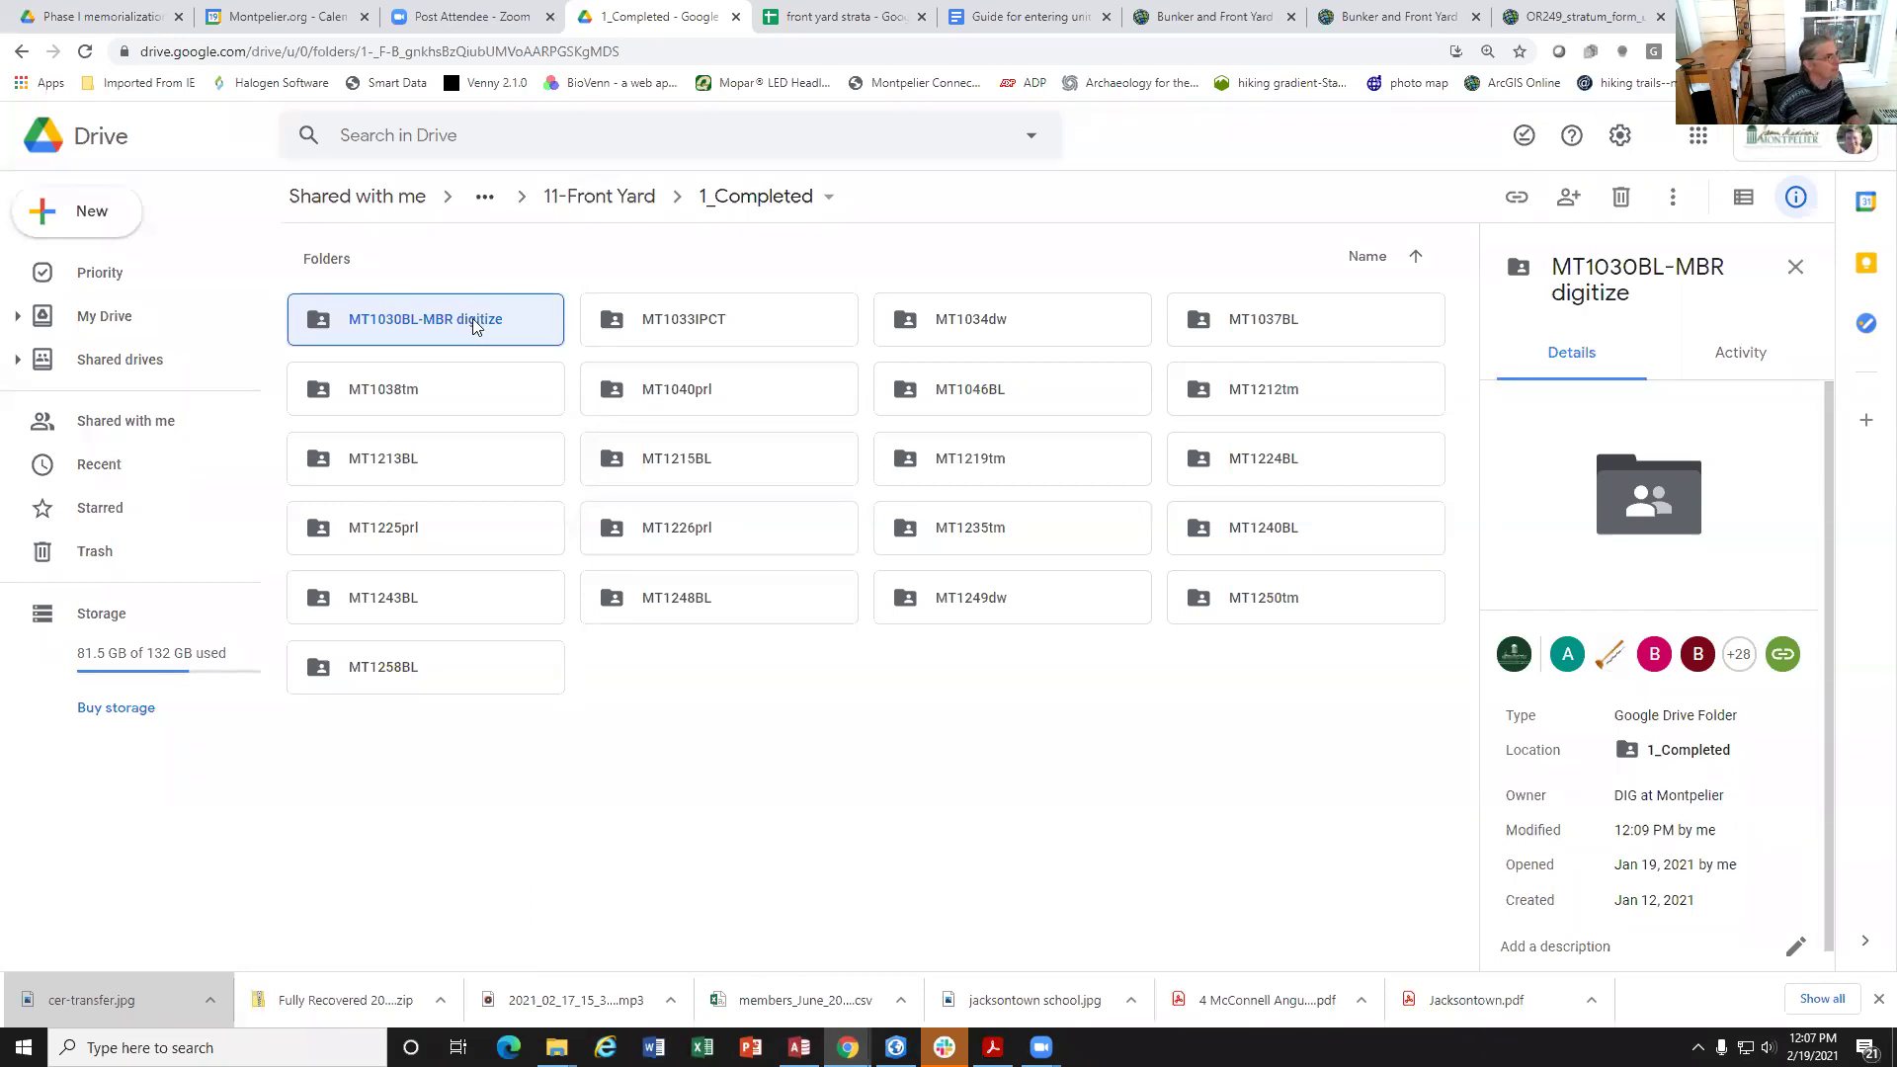
Step: Browse the files in the MT1030BL-MBR digitize folder and open the stratum form MT1030.0.CA.pdf
double_click(470, 322)
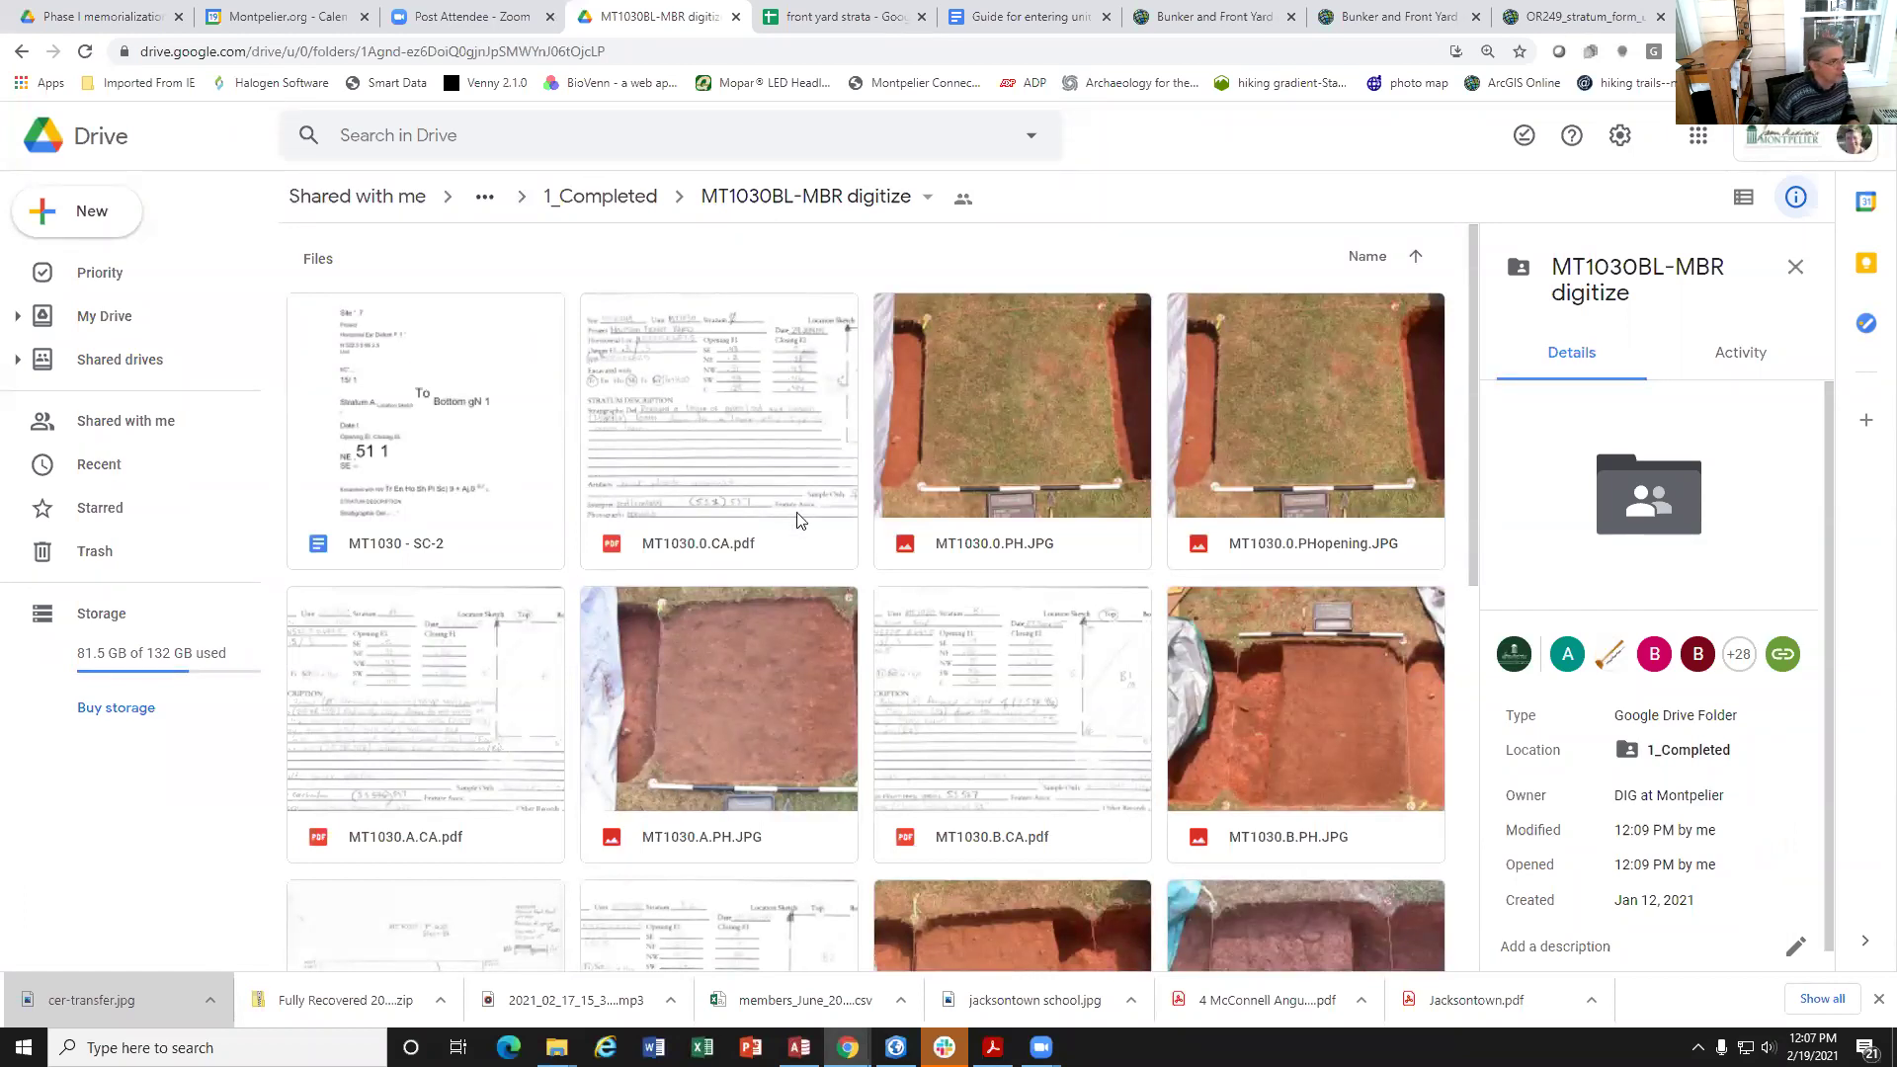
scroll(798, 521, down, 8)
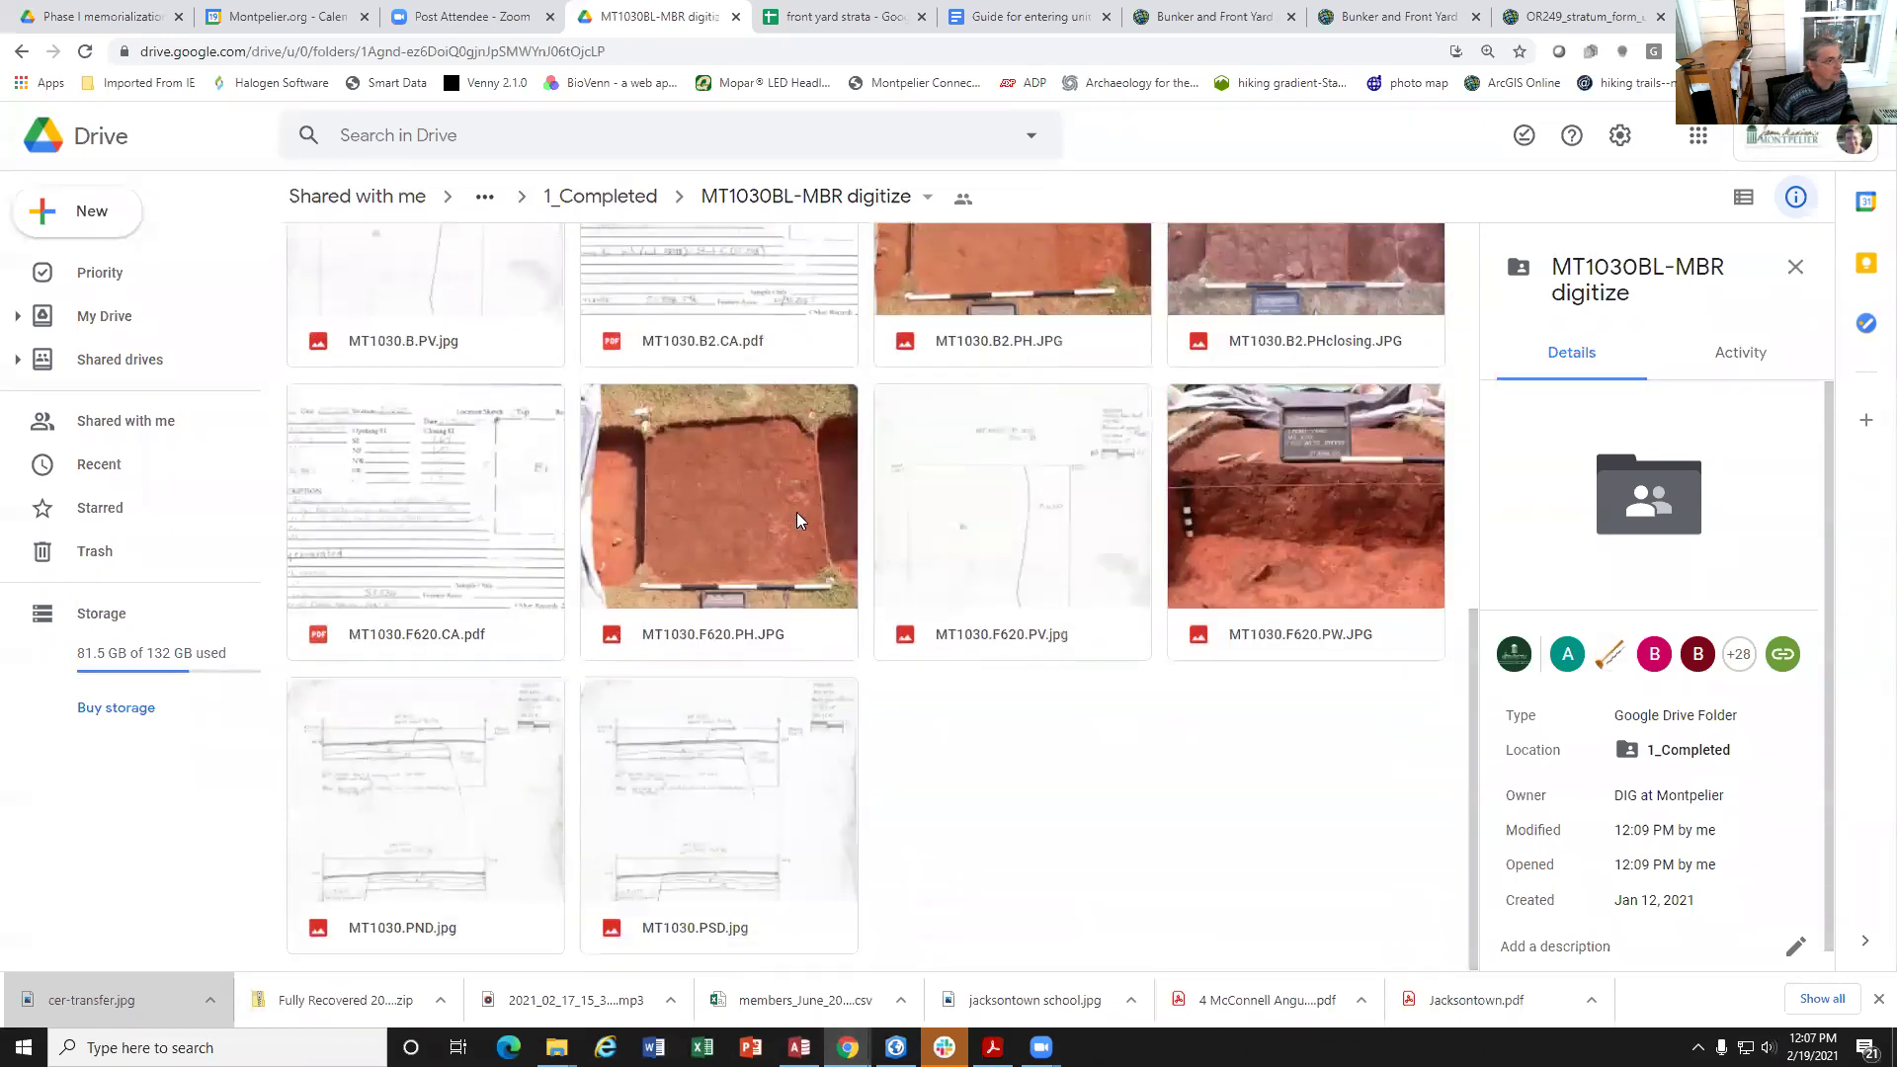
scroll(796, 512, up, 8)
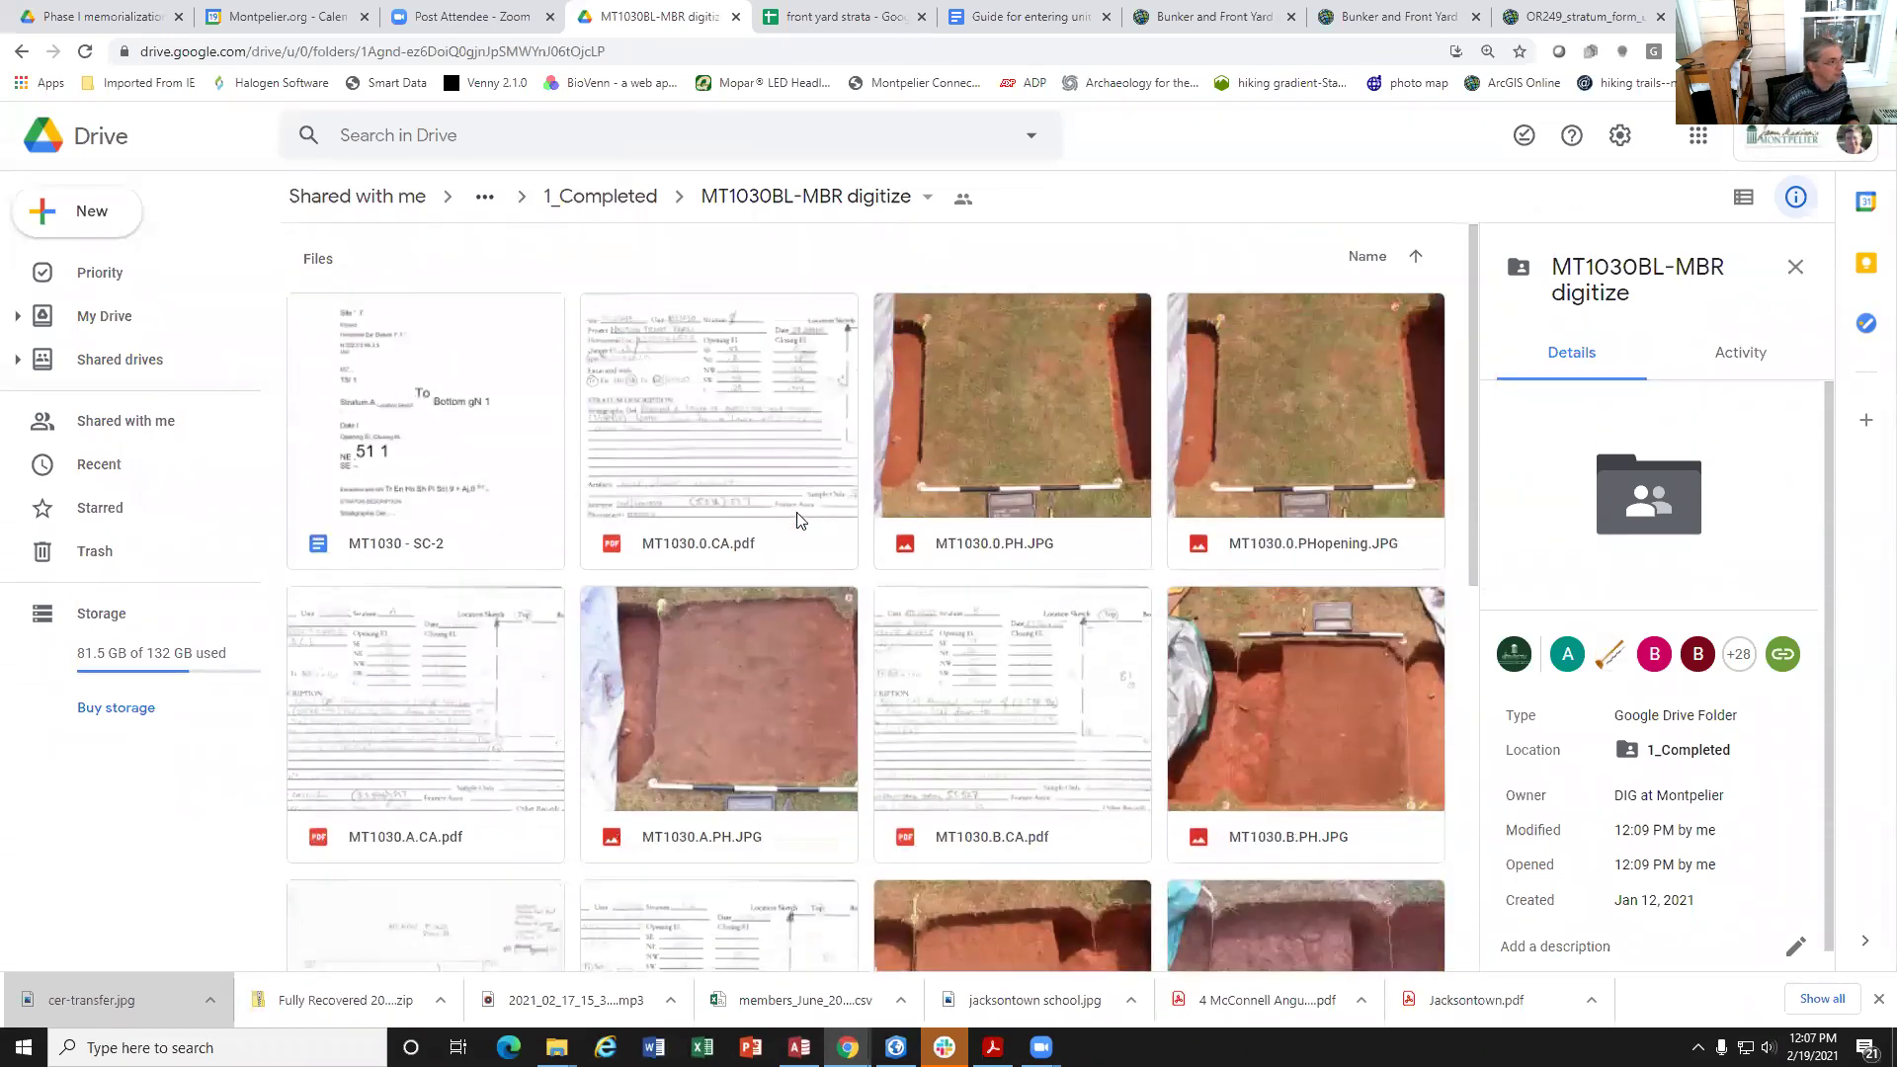
double_click(724, 469)
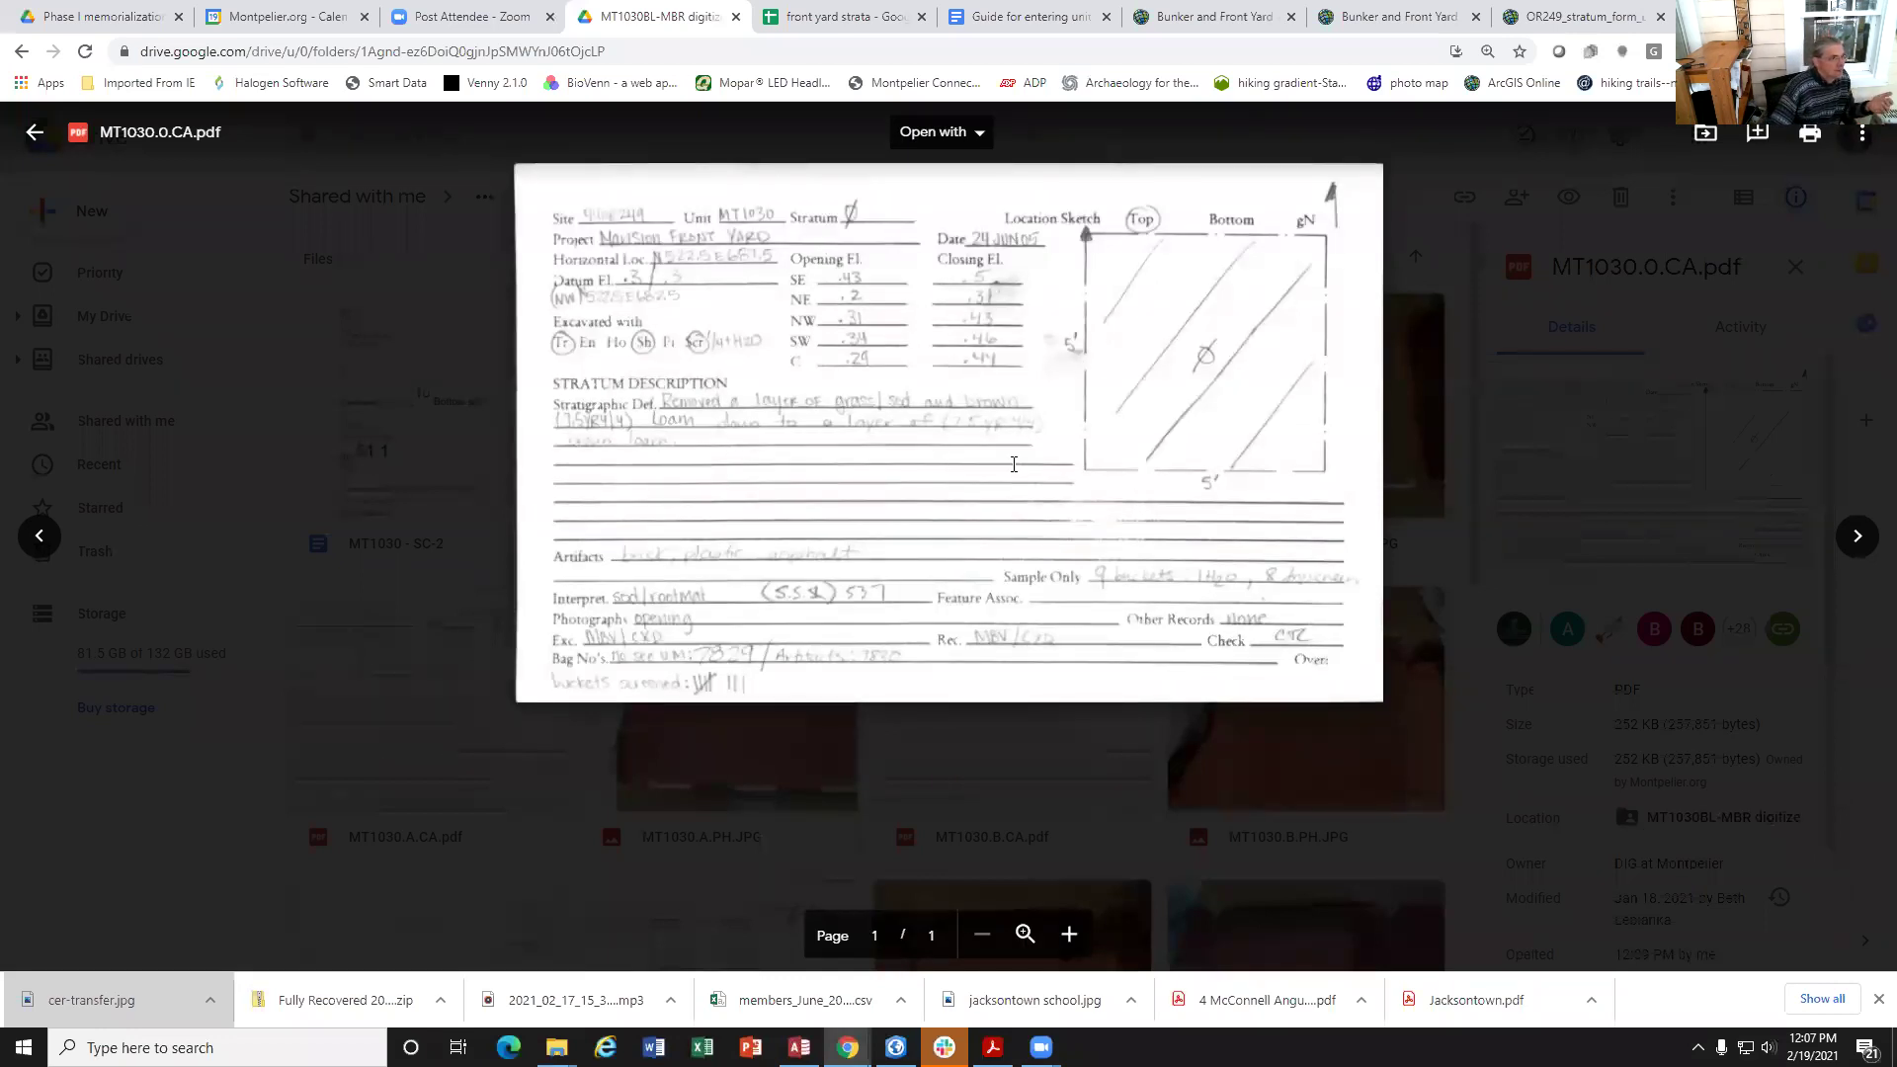
Step: View the unit's opening photos MT1030.0.PH.JPG and MT1030.0.PHopening.JPG
click(1858, 540)
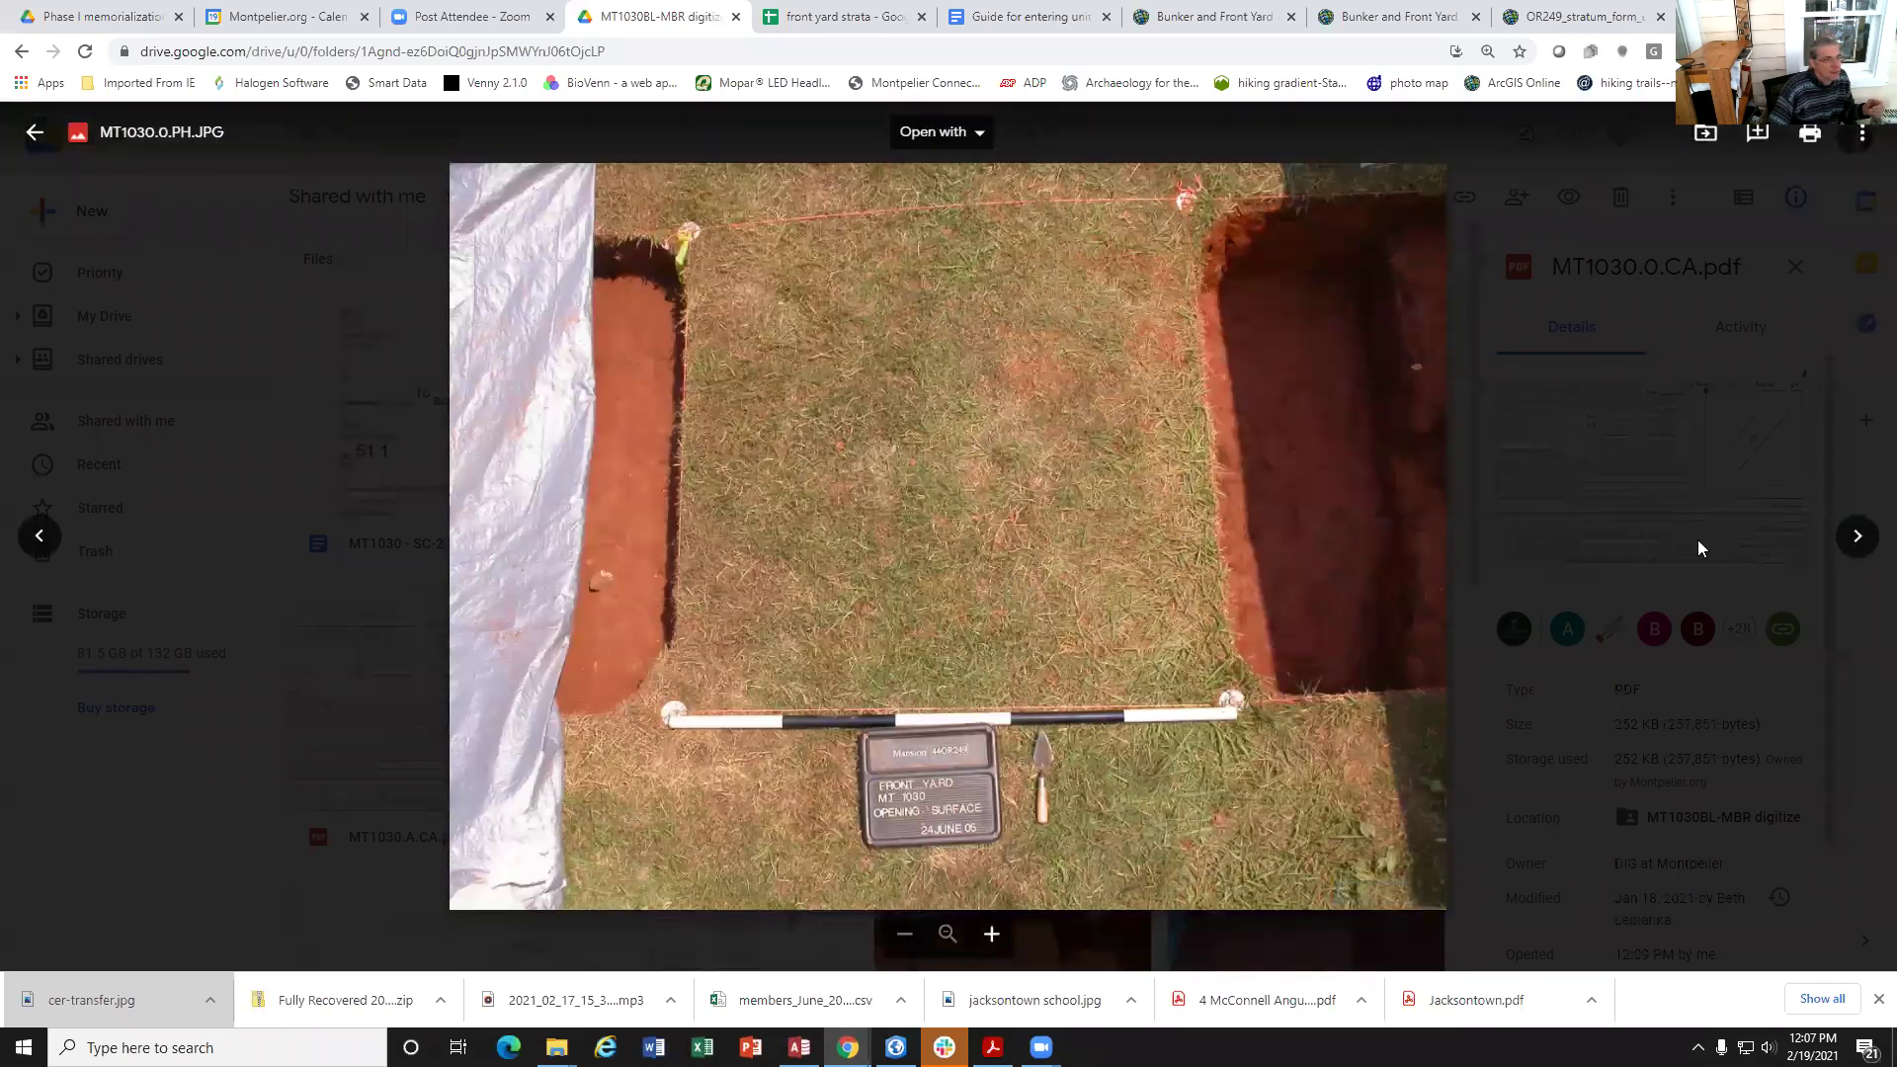
click(1845, 543)
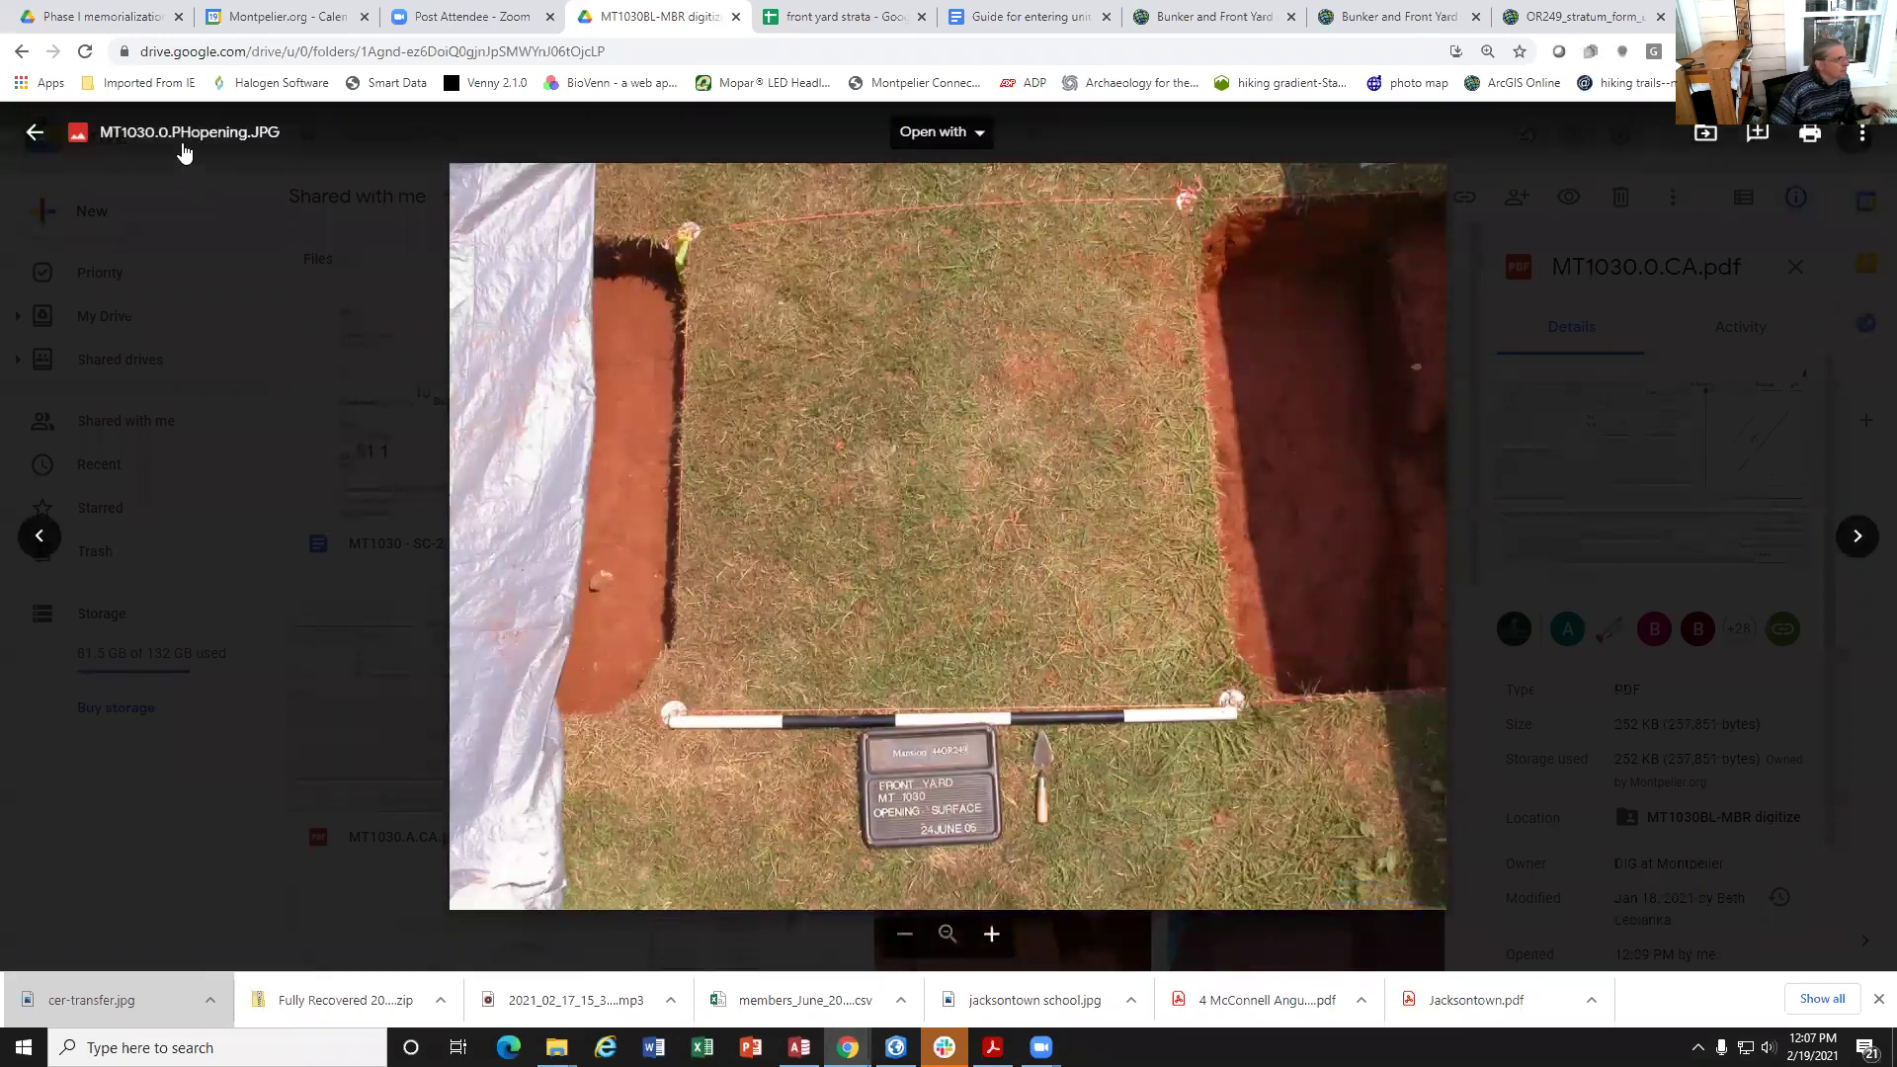
click(1870, 142)
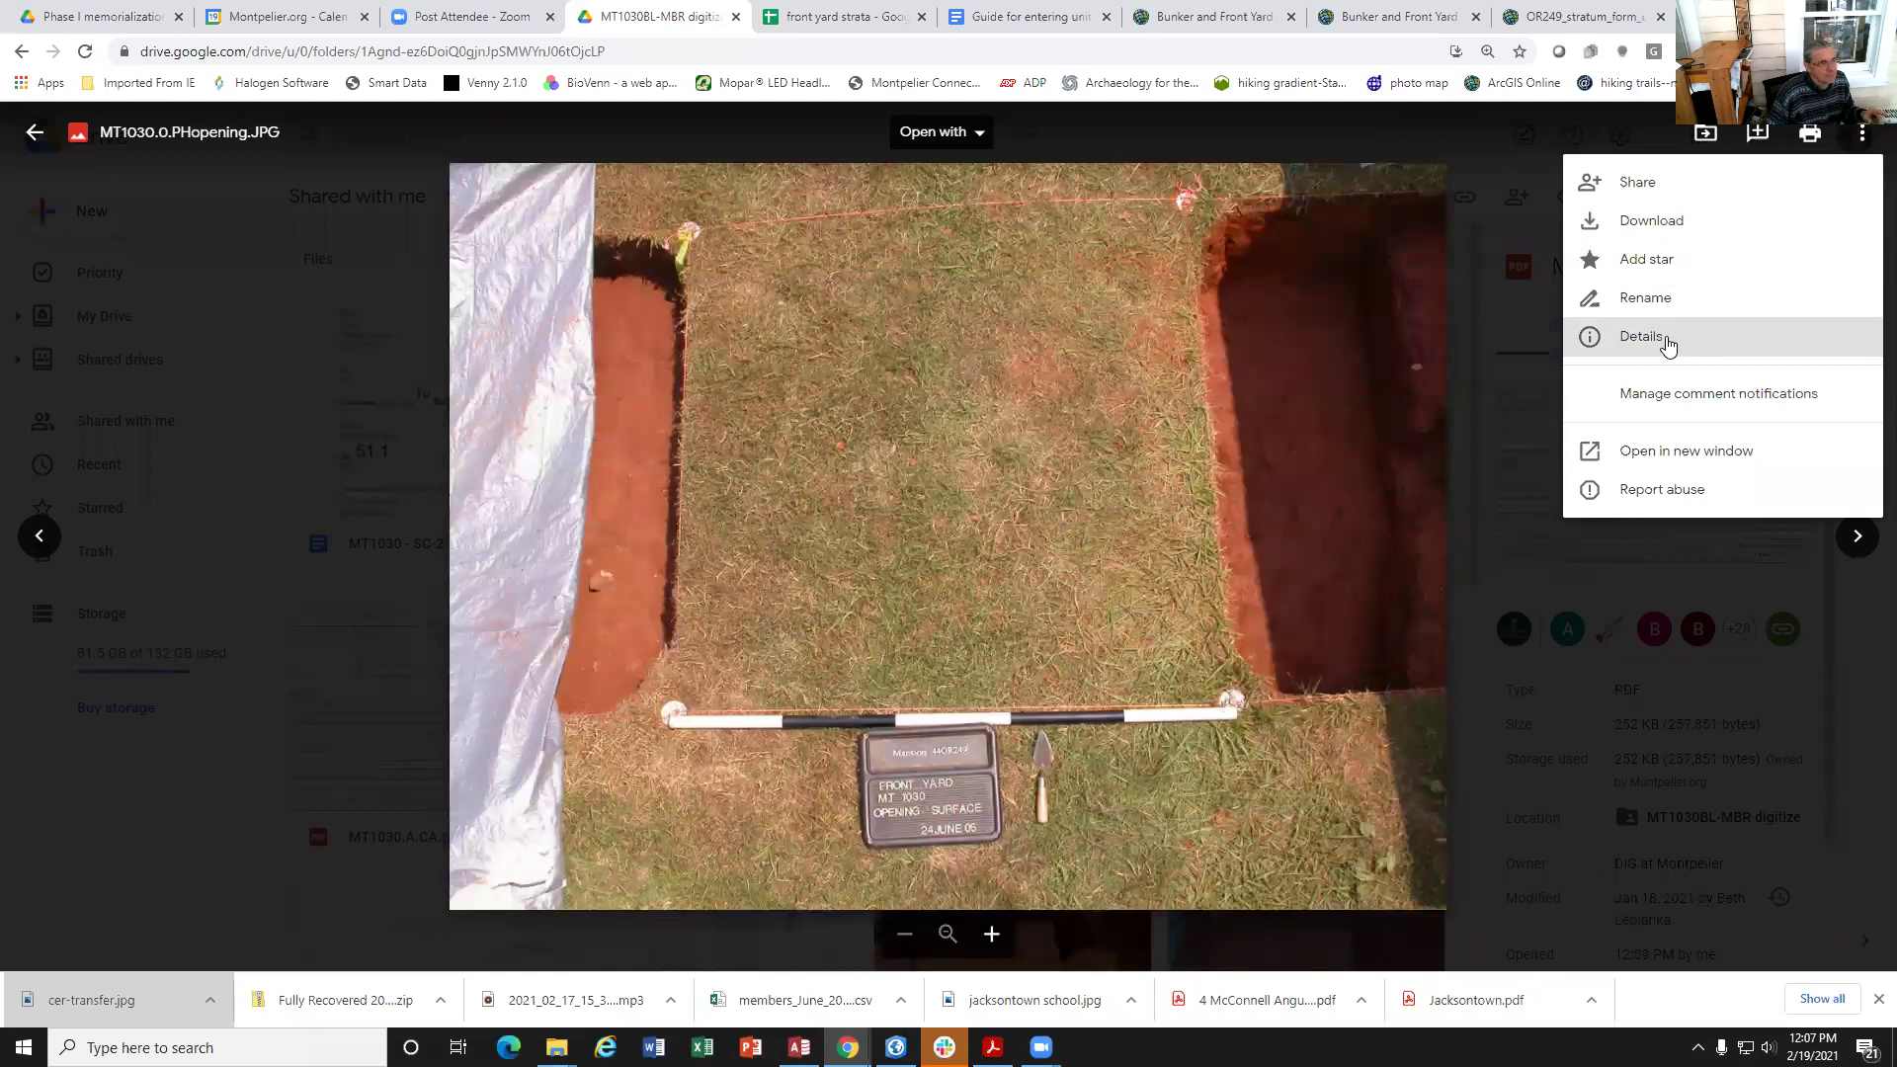
click(1452, 369)
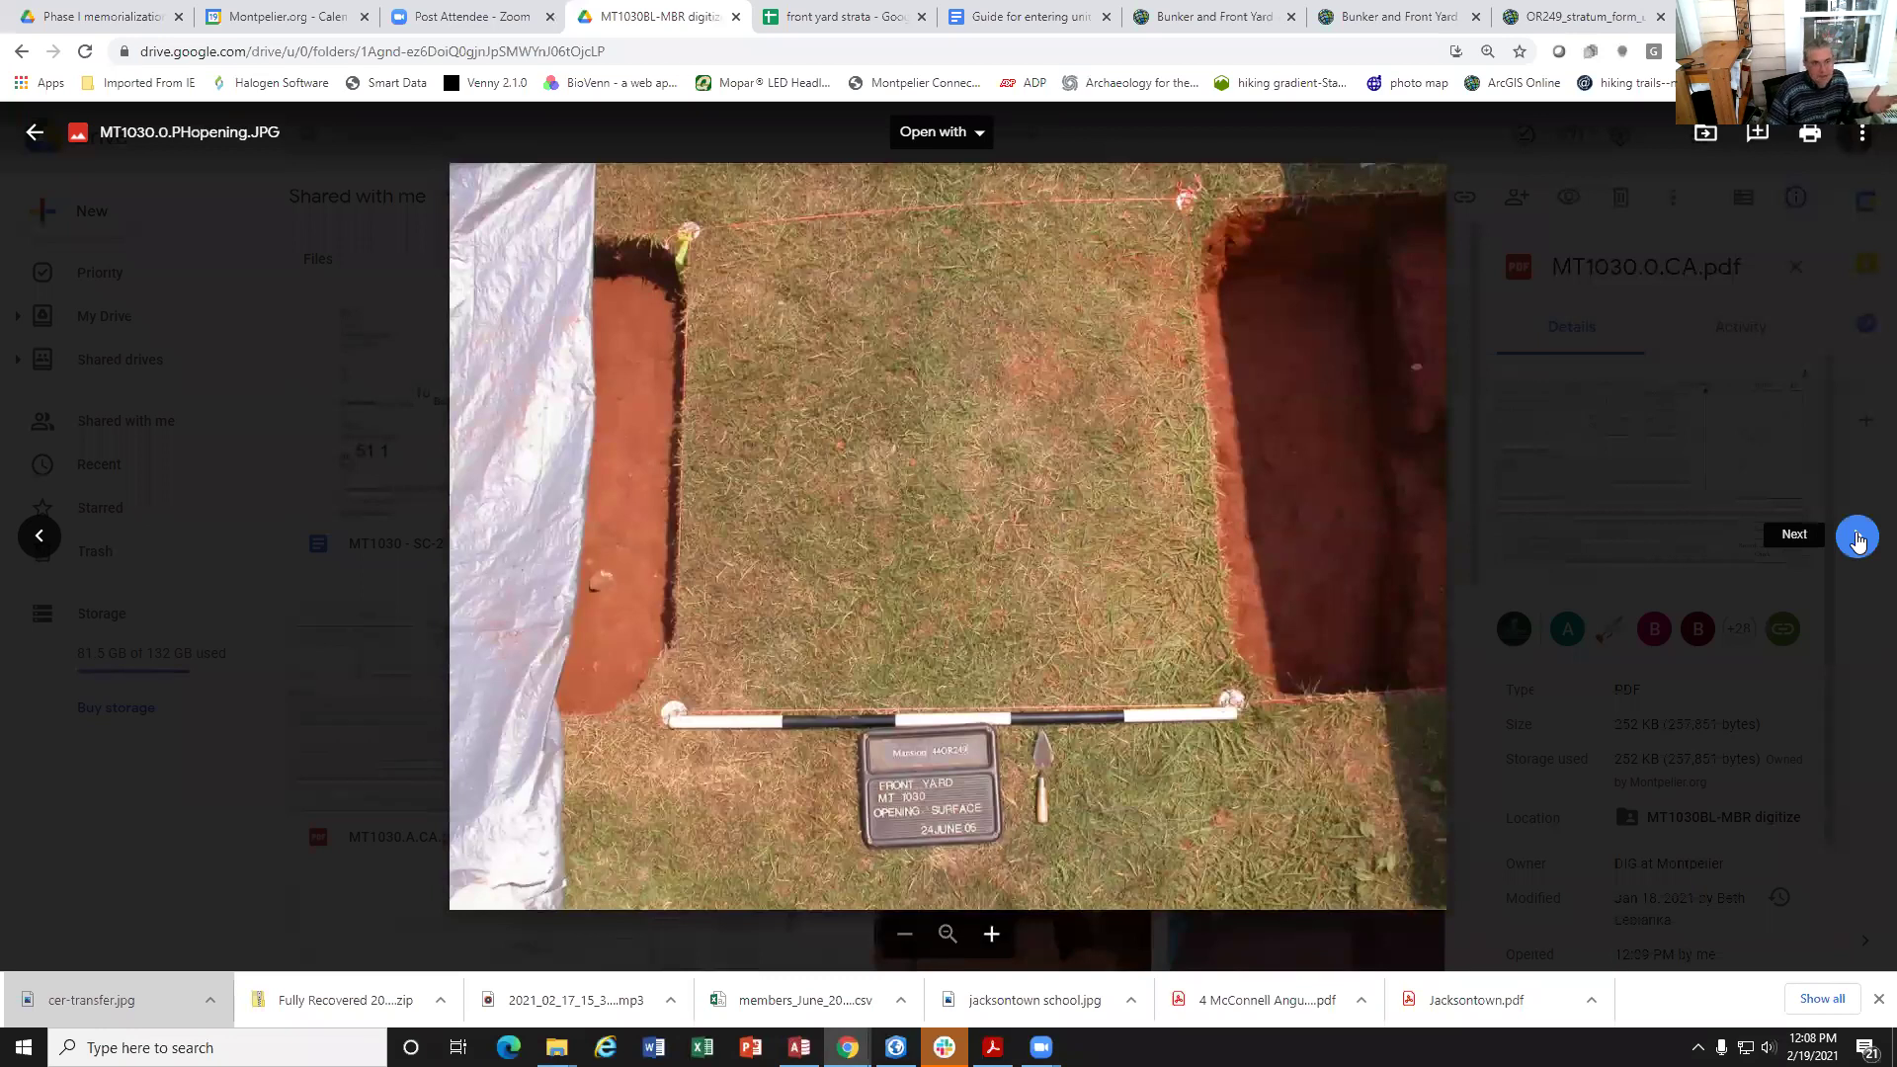
Step: Open the stratum A form MT1030.A.CA.pdf and enlarge it to read the elevations, location sketch and stratum description
click(1857, 539)
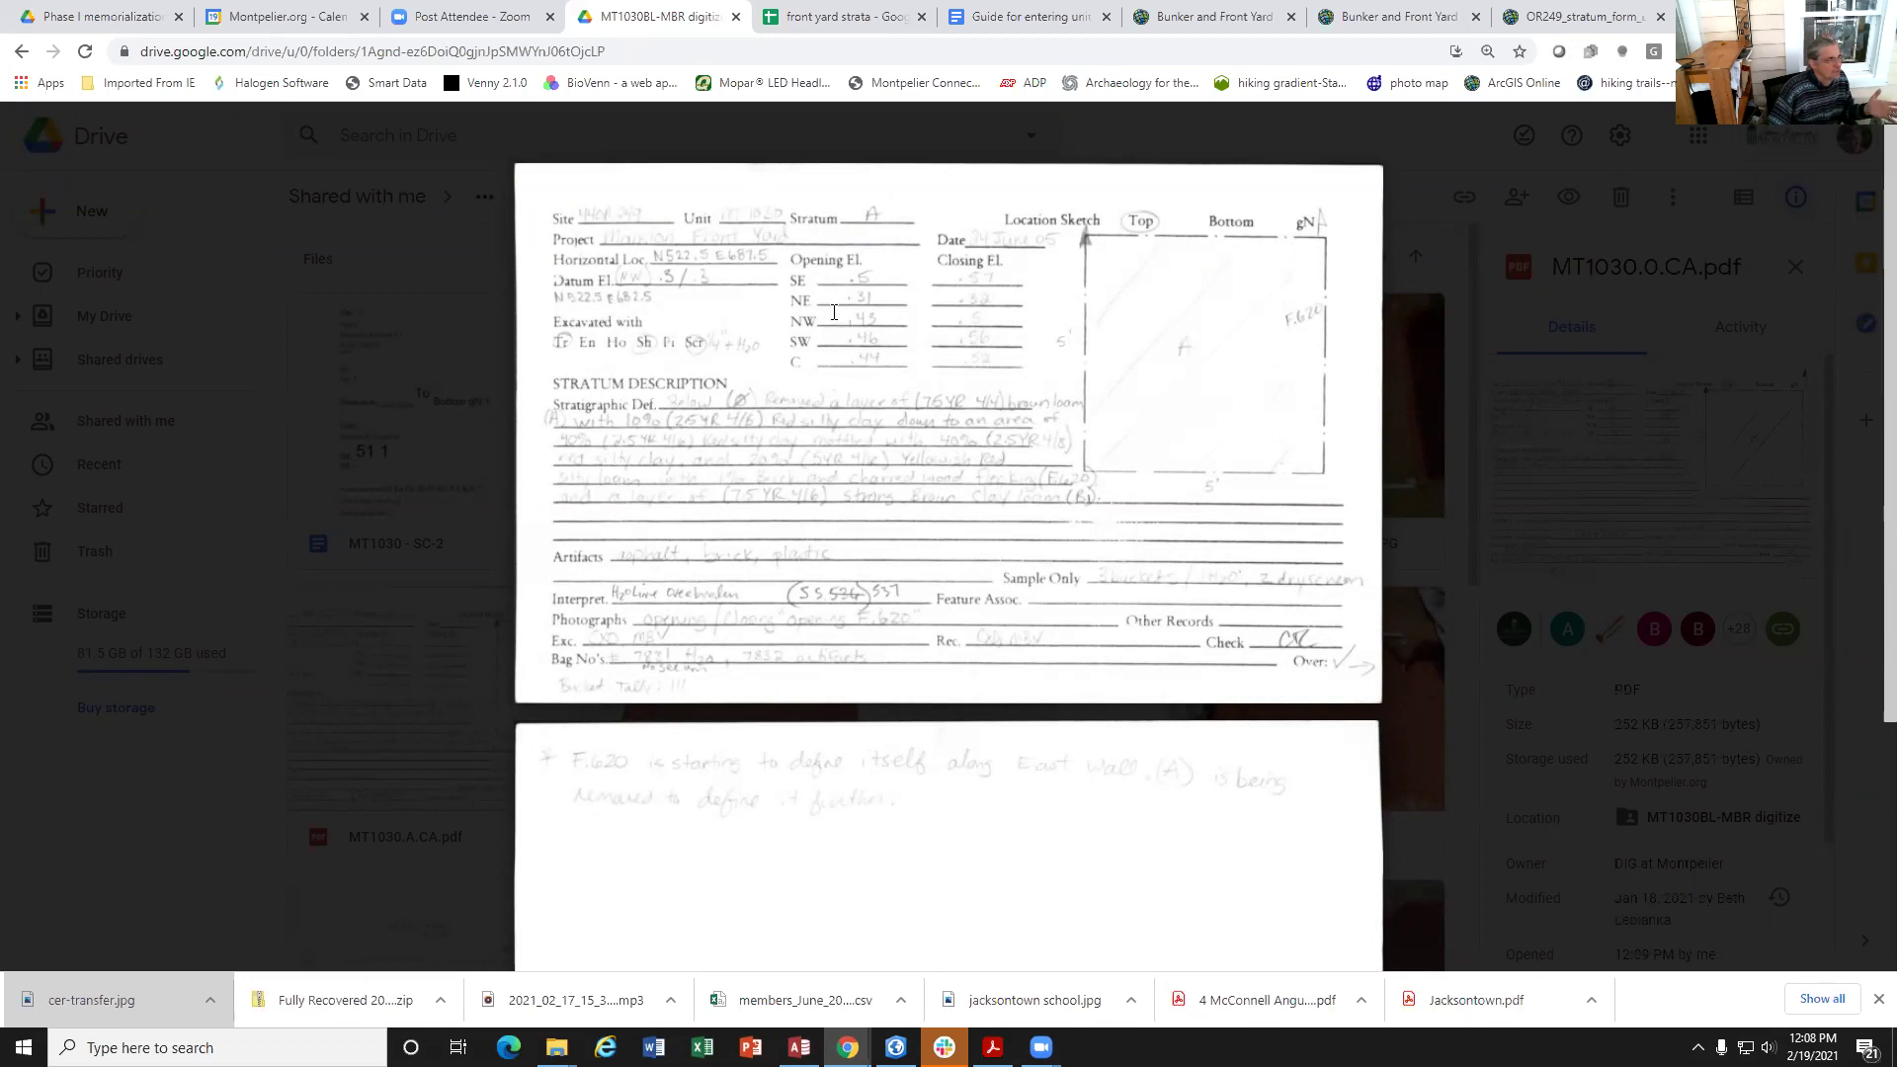
mouse_move(764, 272)
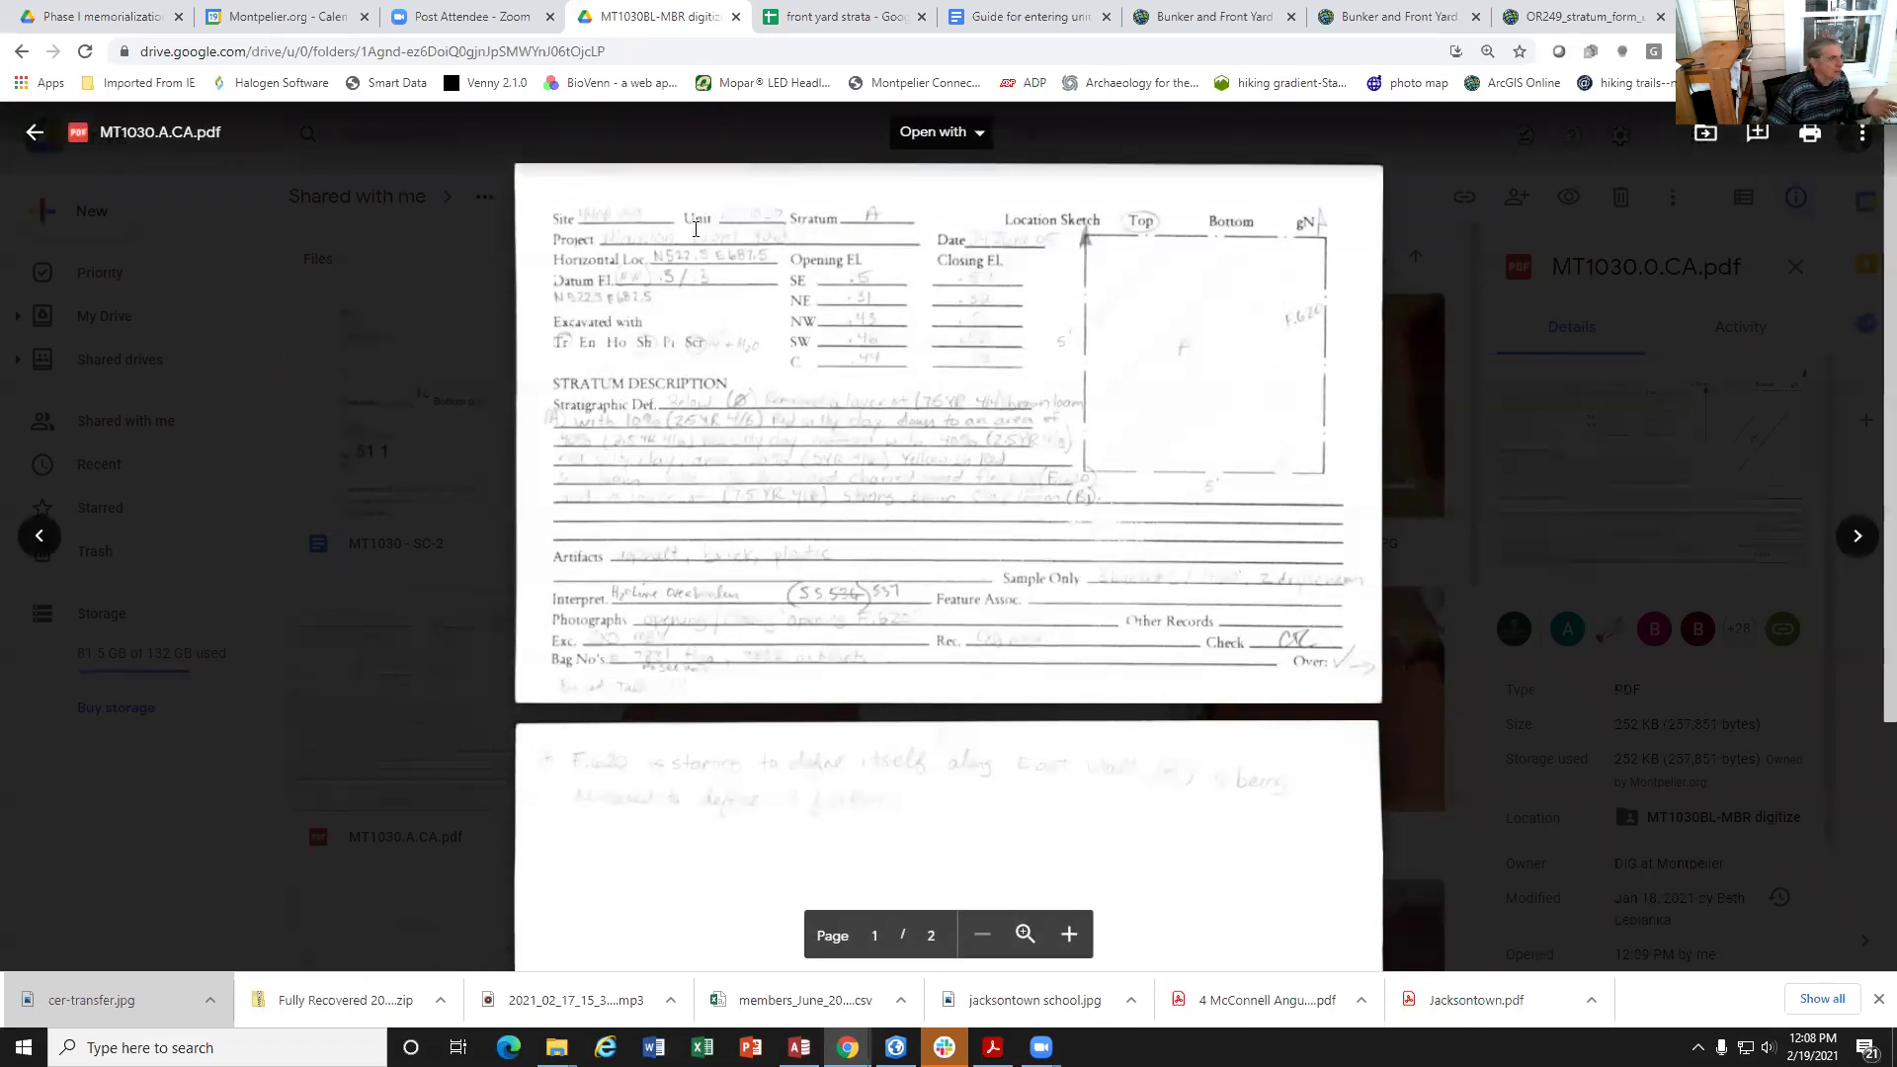
click(1025, 934)
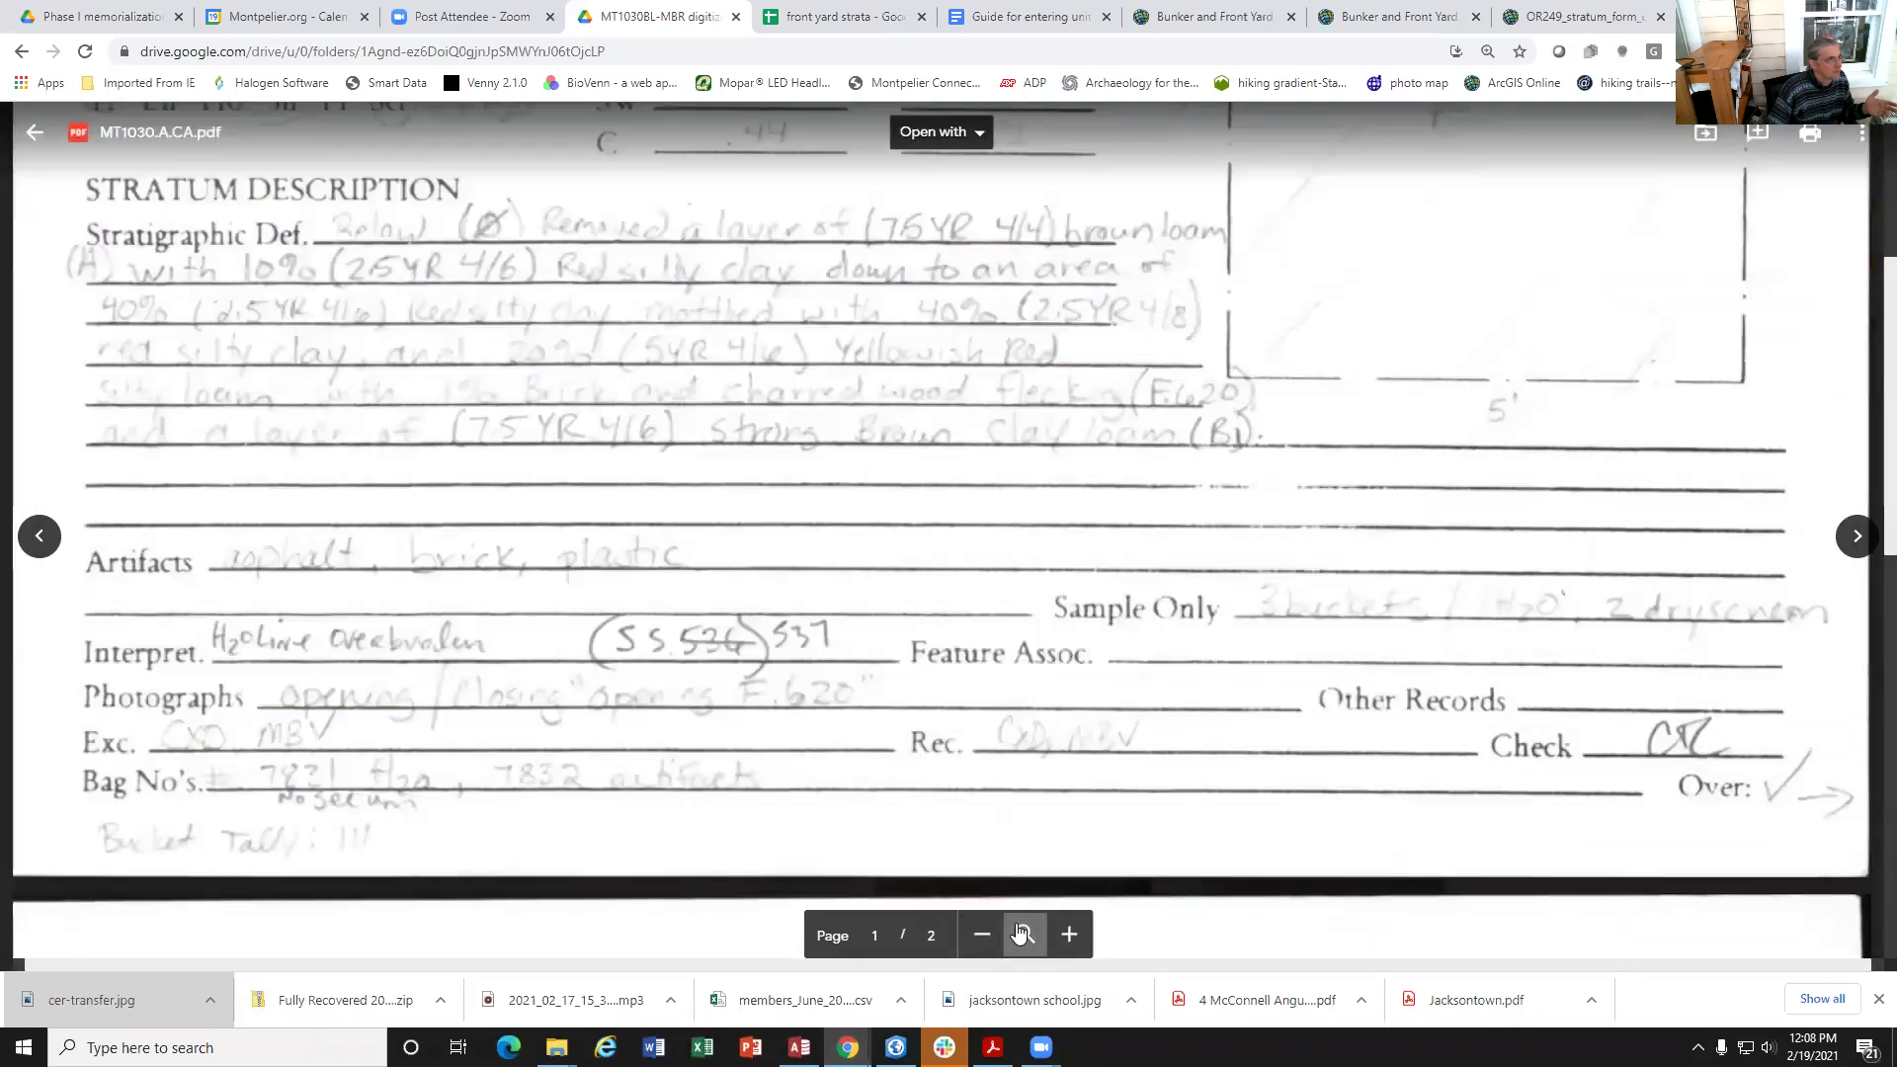
scroll(903, 514, up, 5)
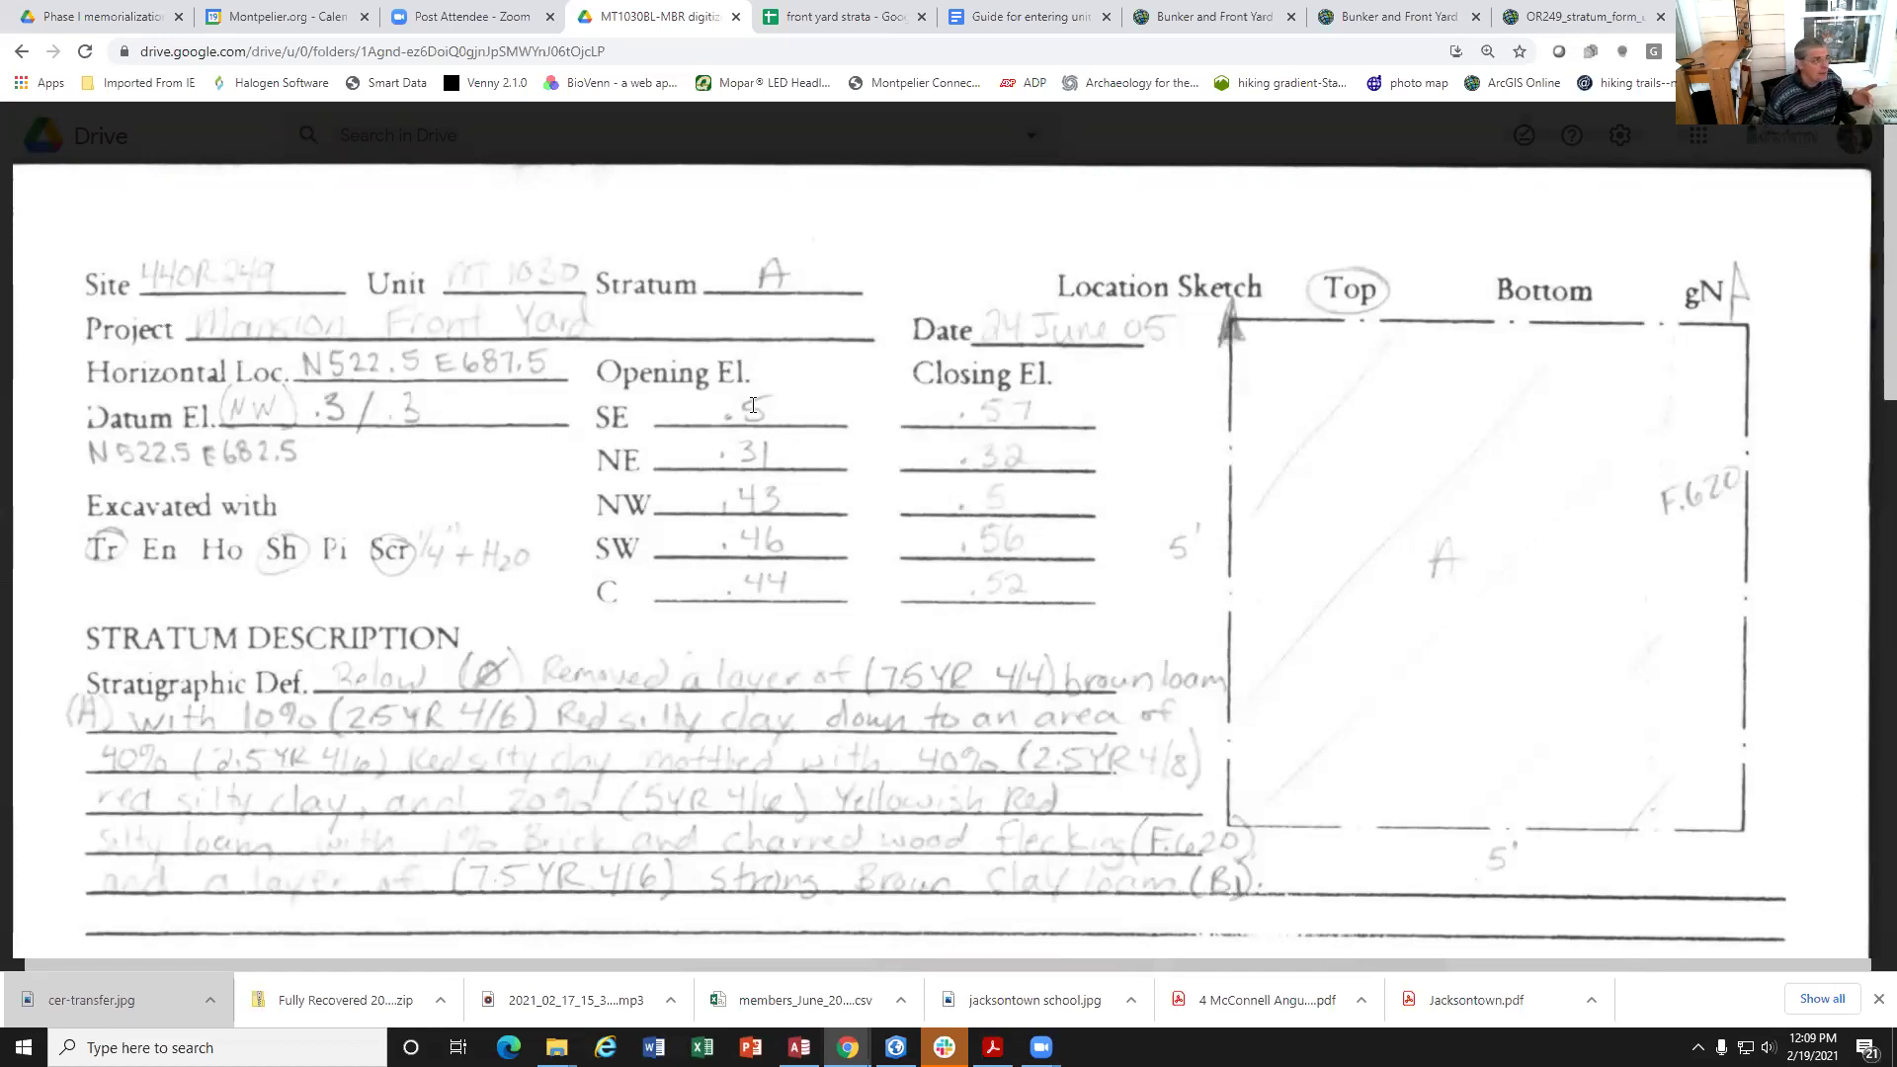
mouse_move(957, 200)
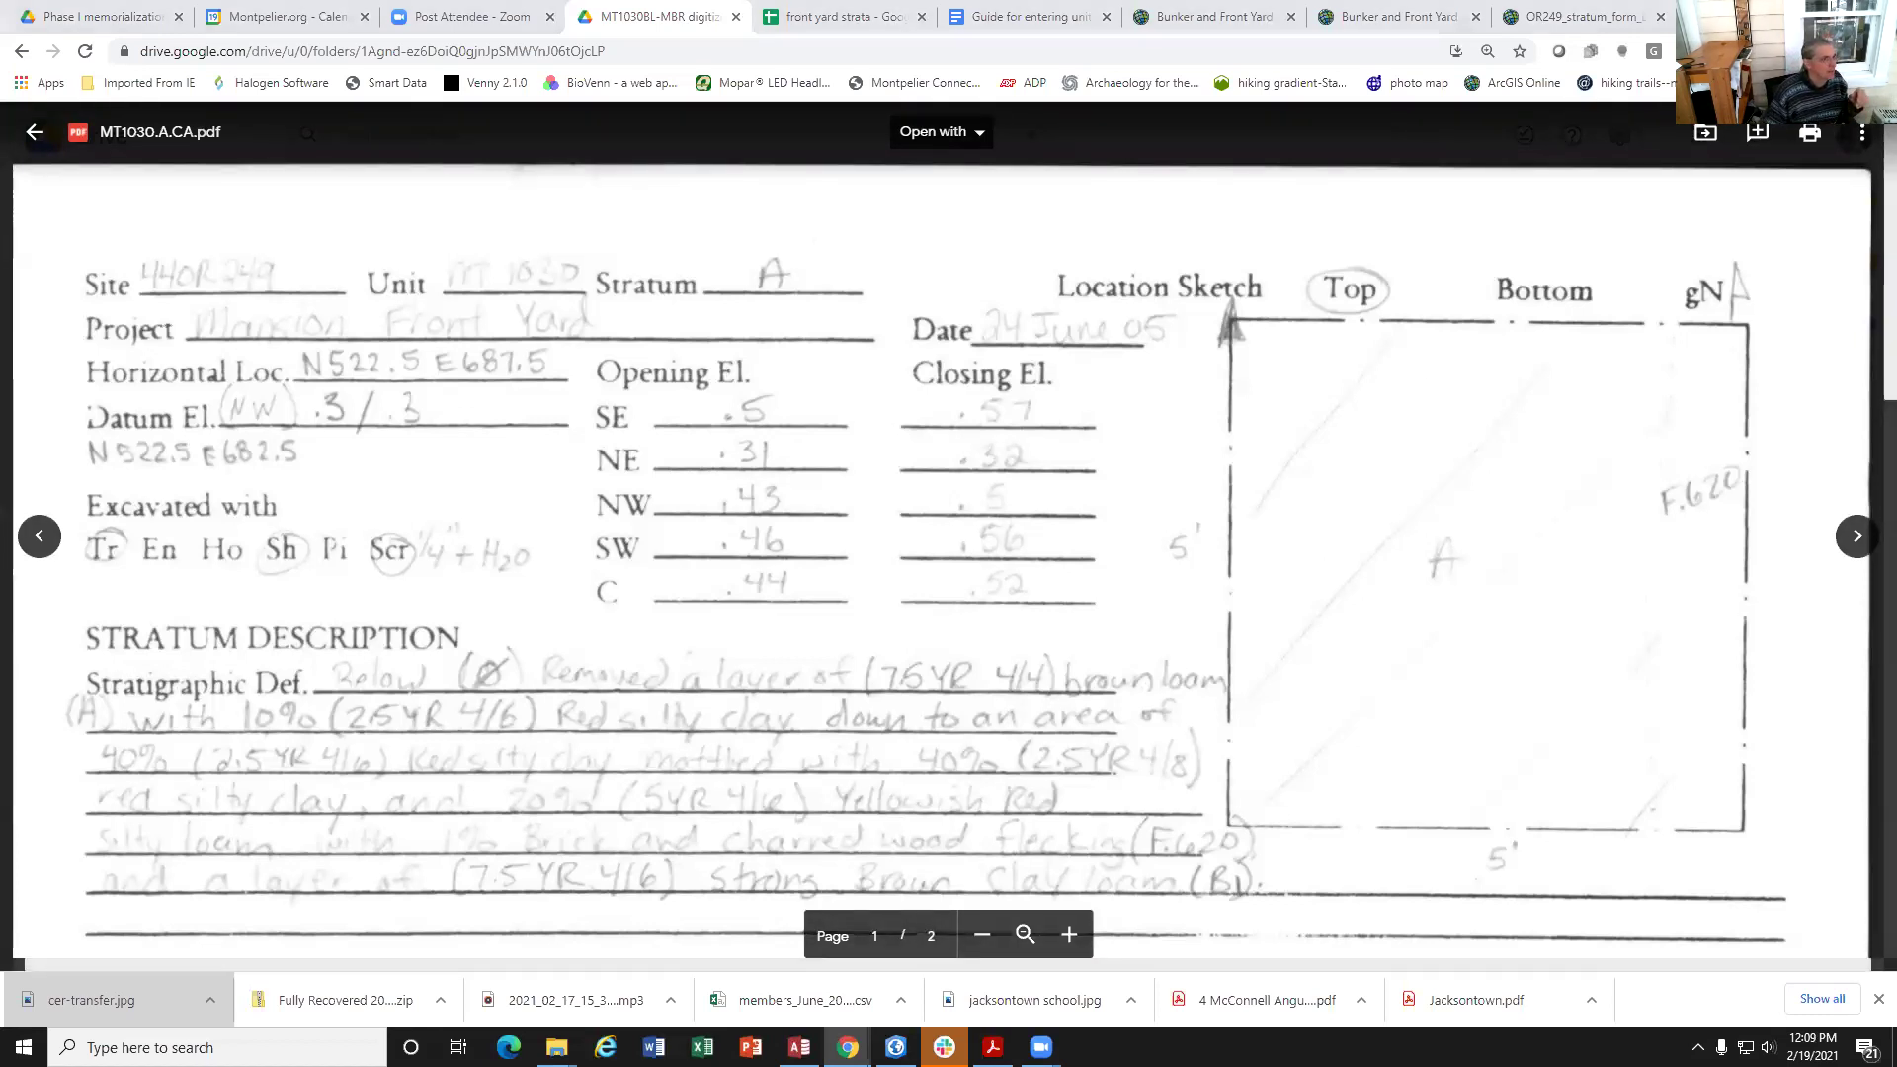
key(alt+Tab)
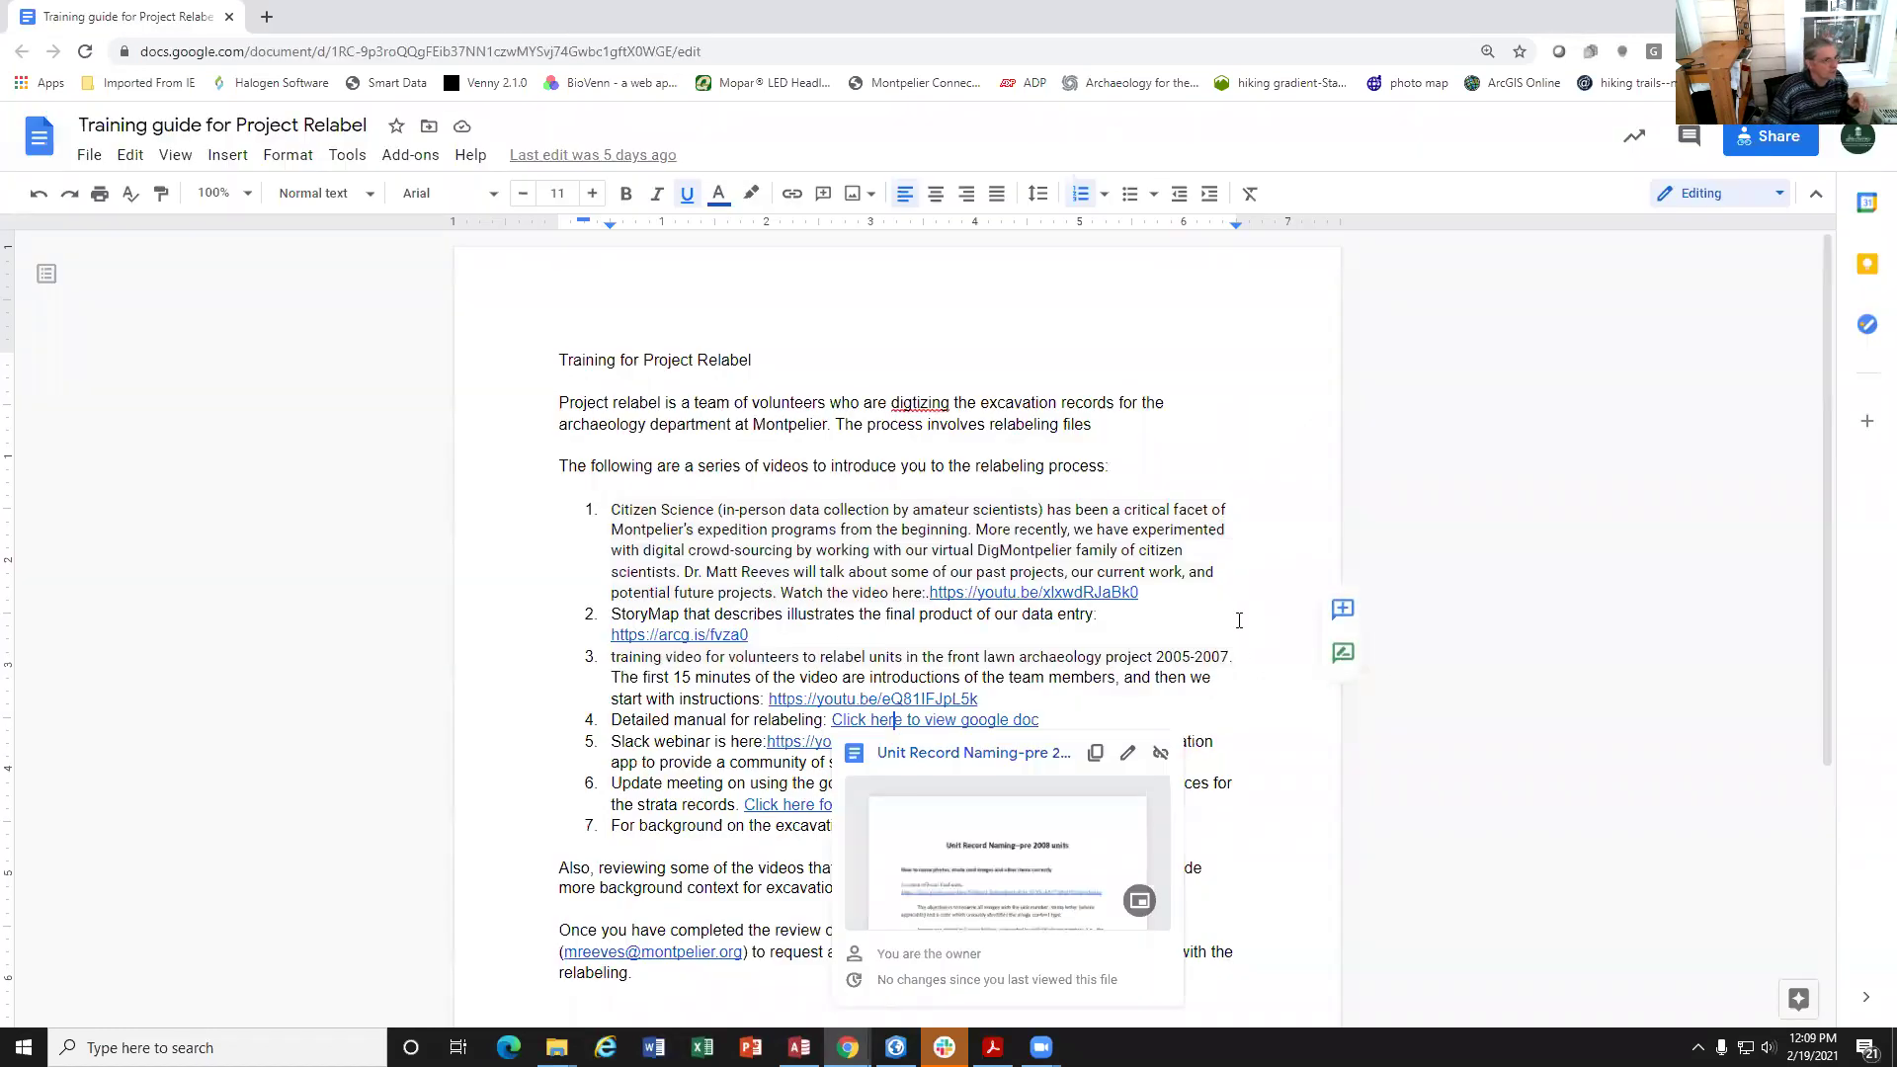
click(1220, 571)
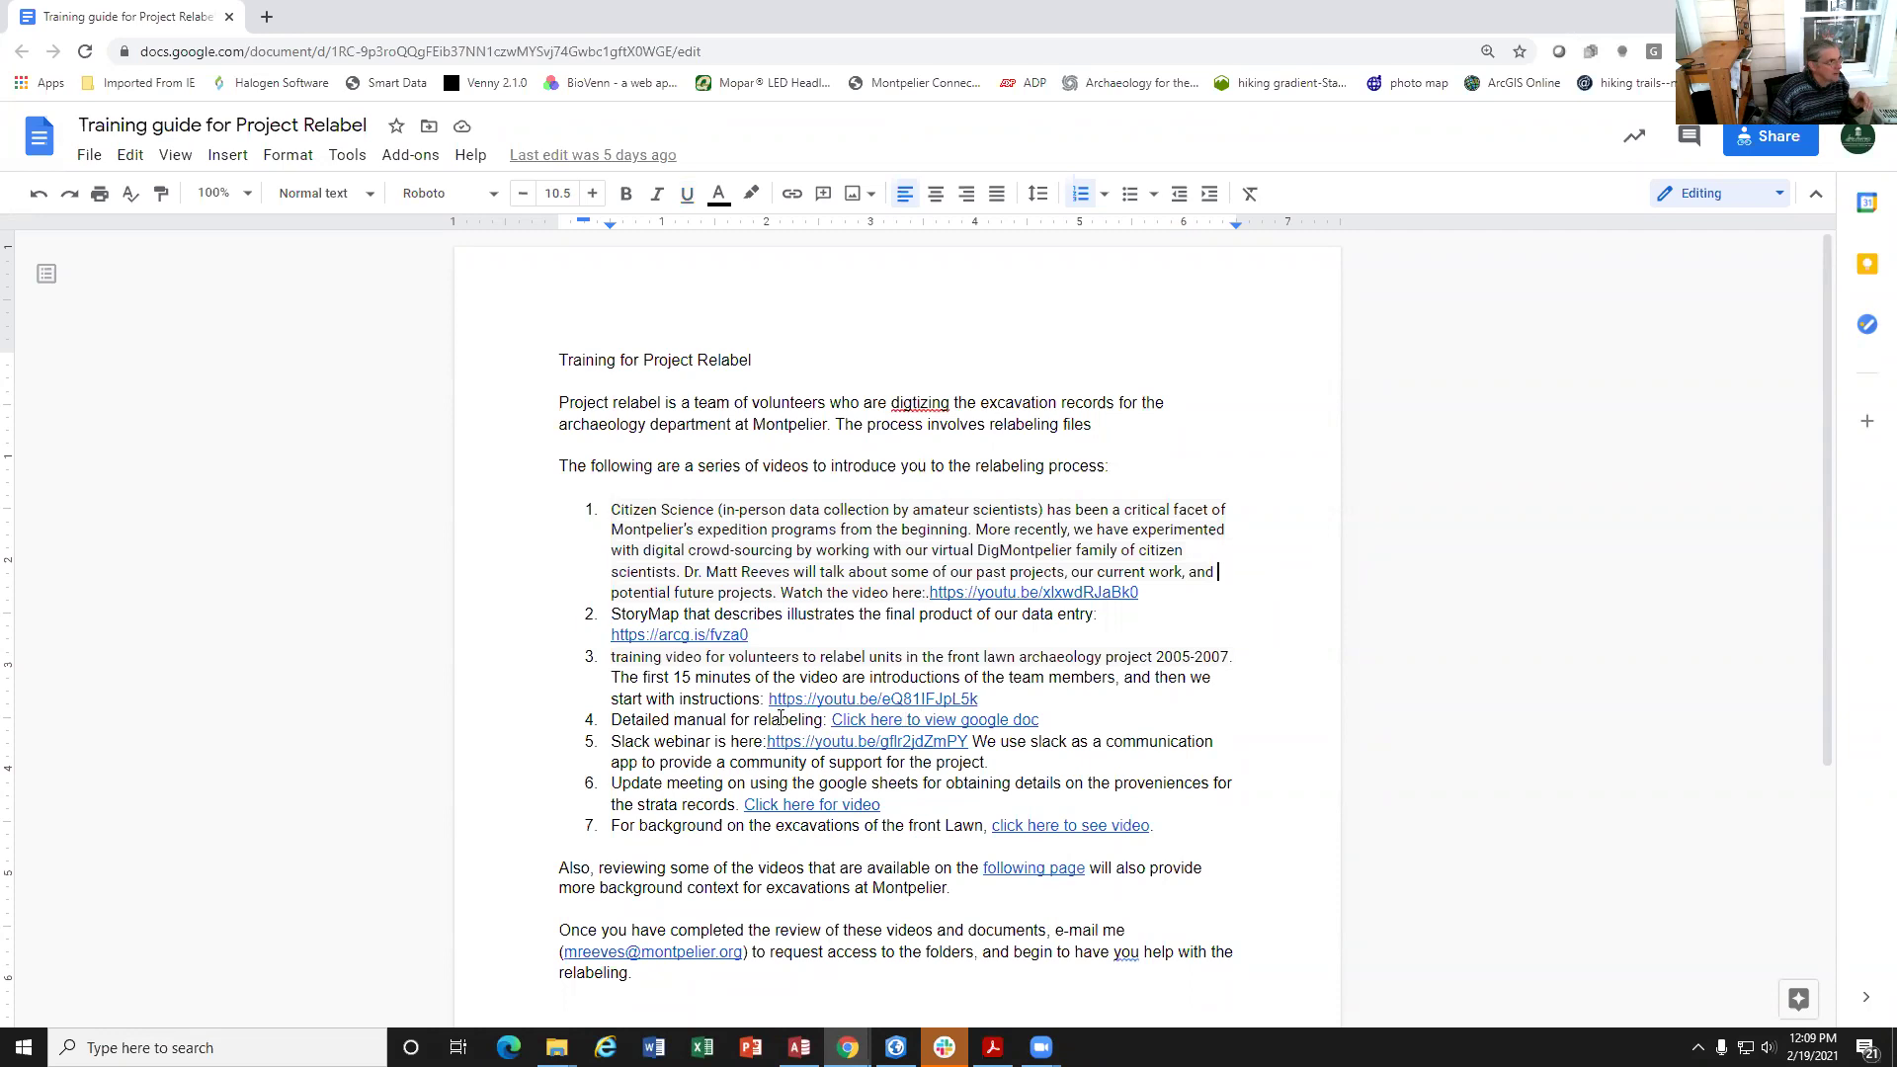
click(229, 19)
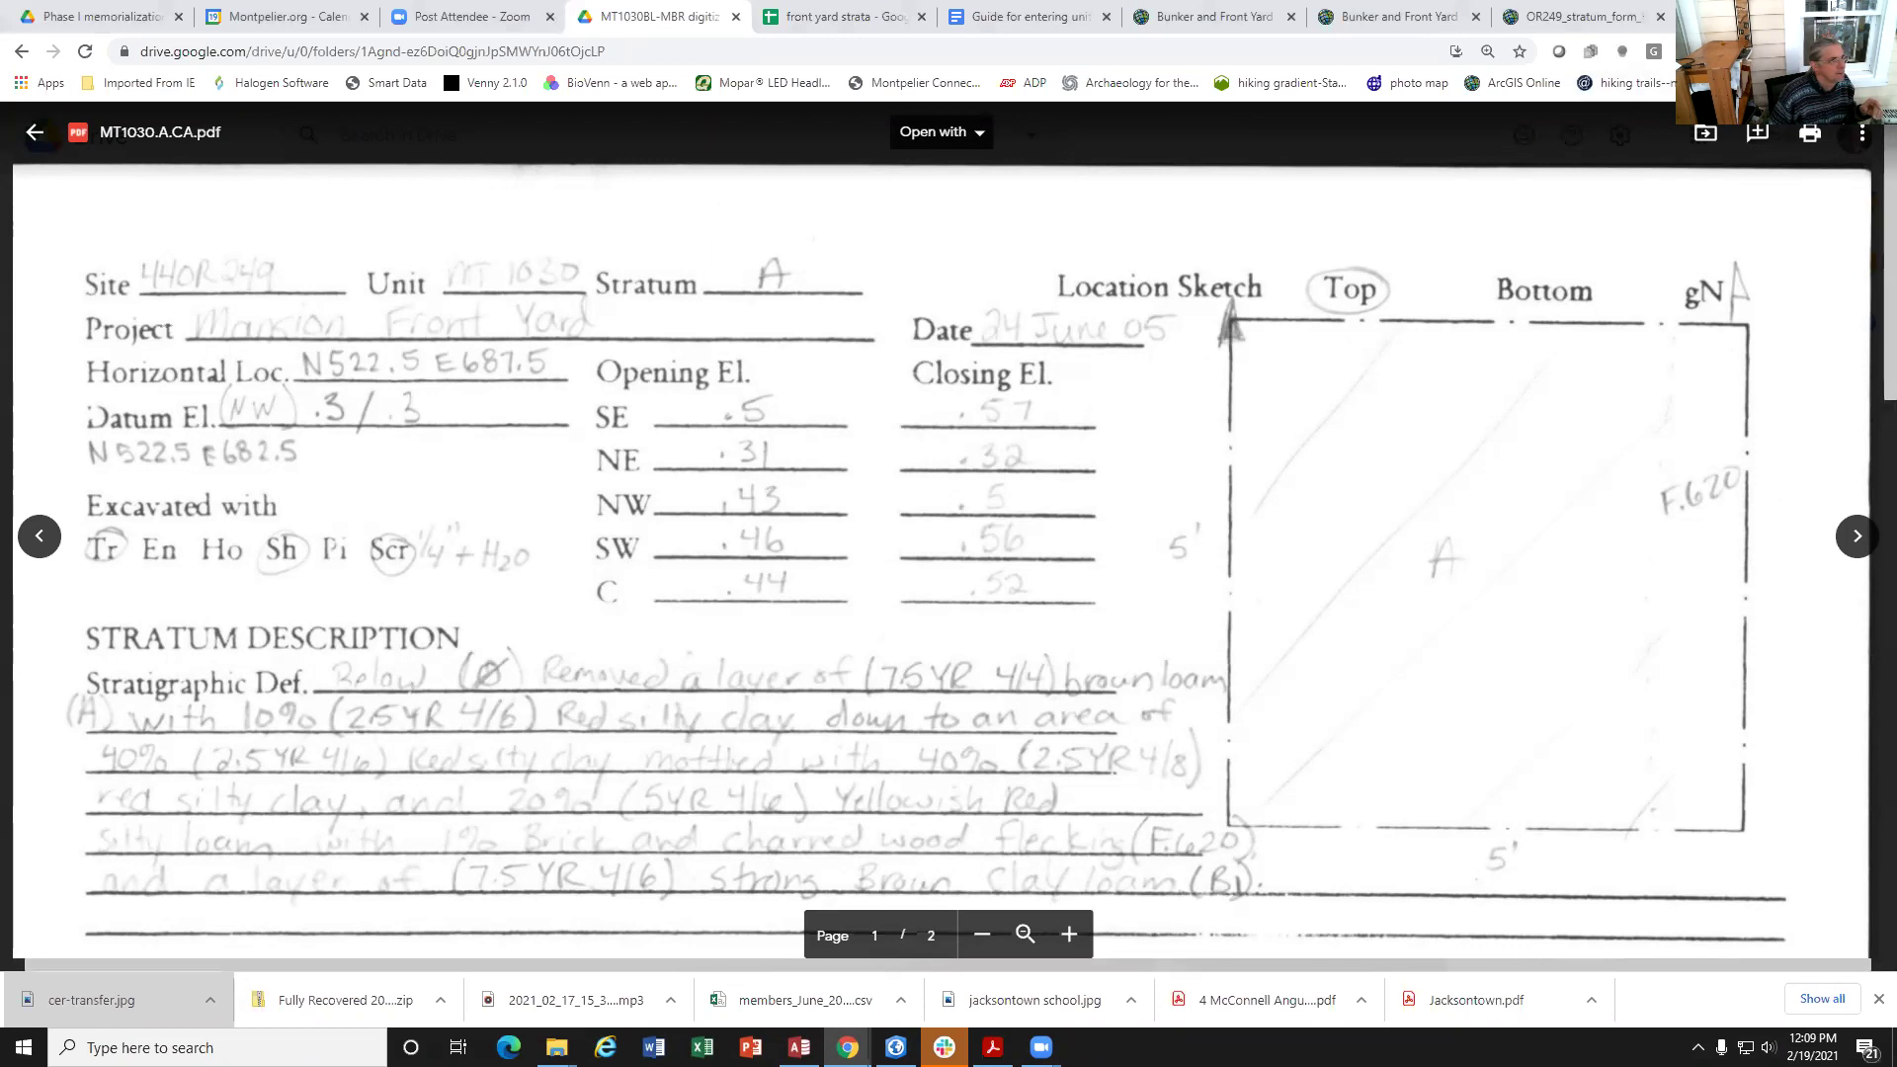
Step: Switch to the guide for entering unit strat and open its linked strata guide for 2006
key(super+Down)
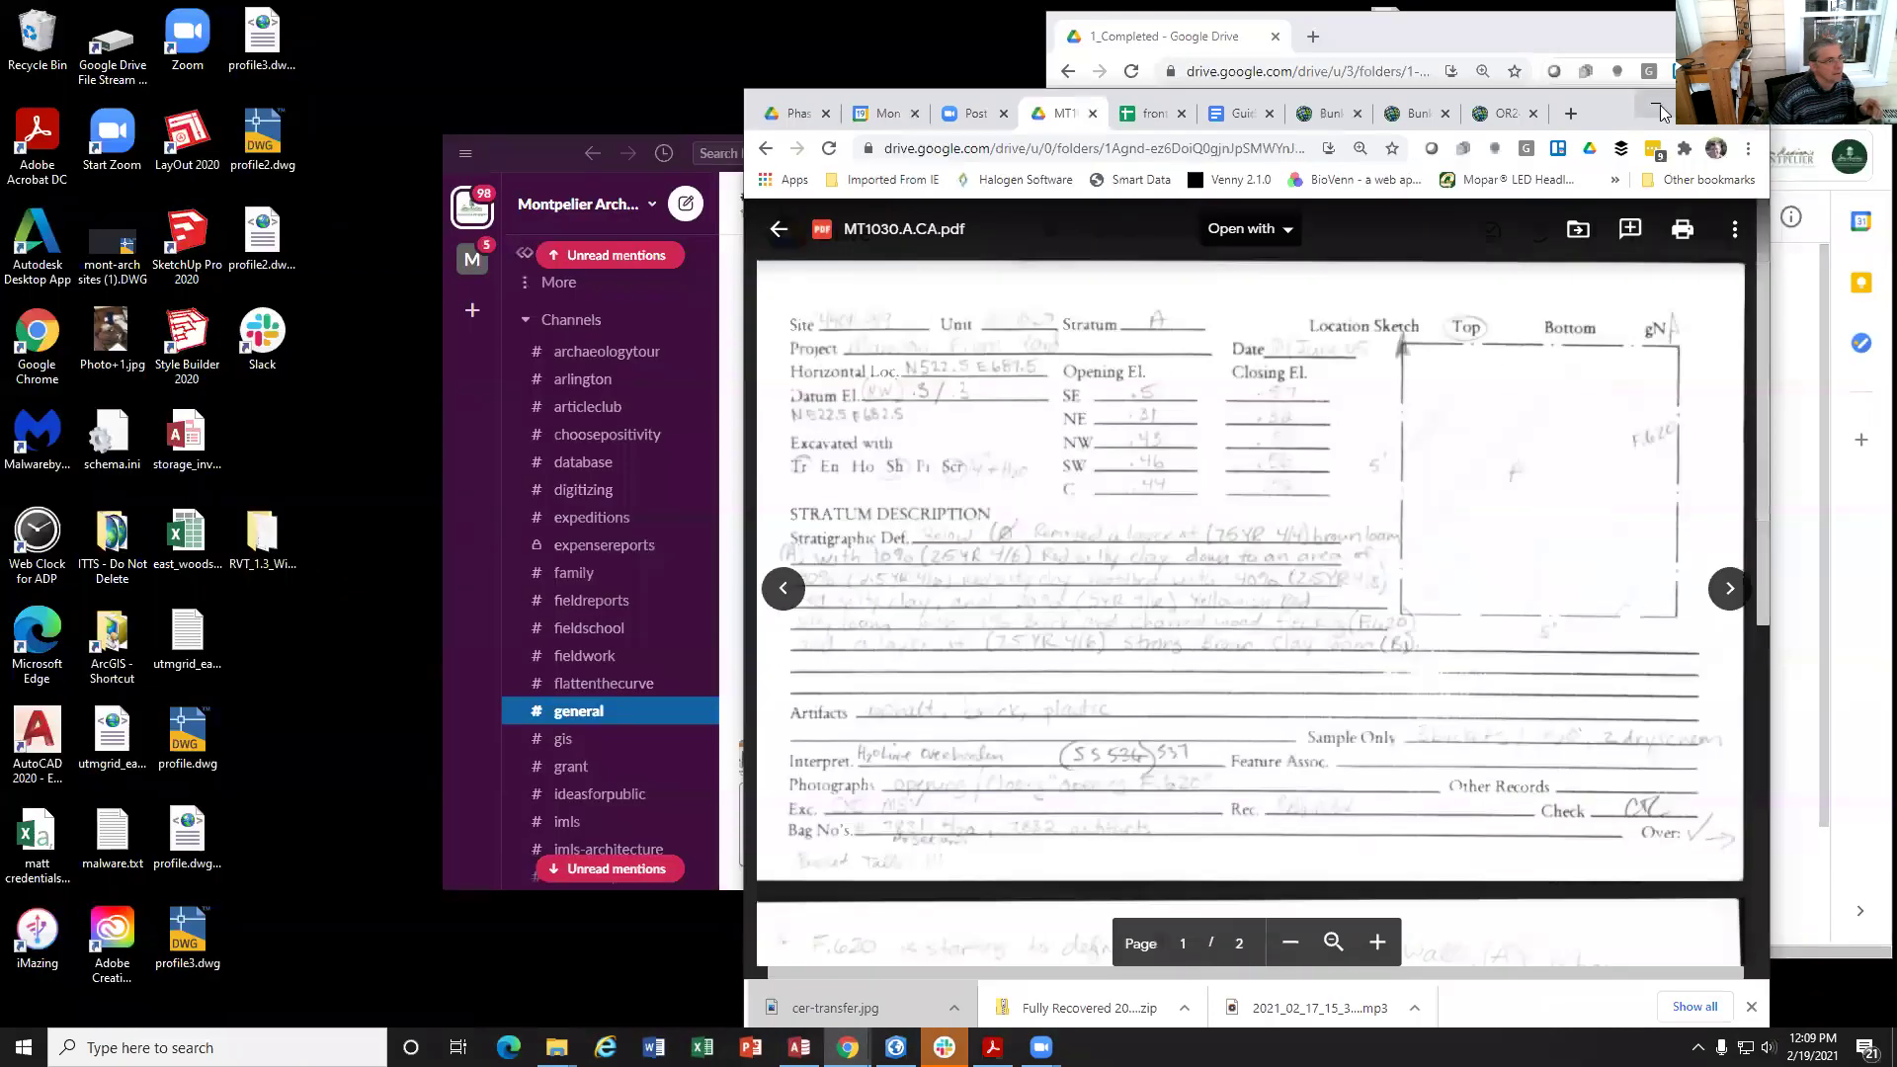
click(1234, 113)
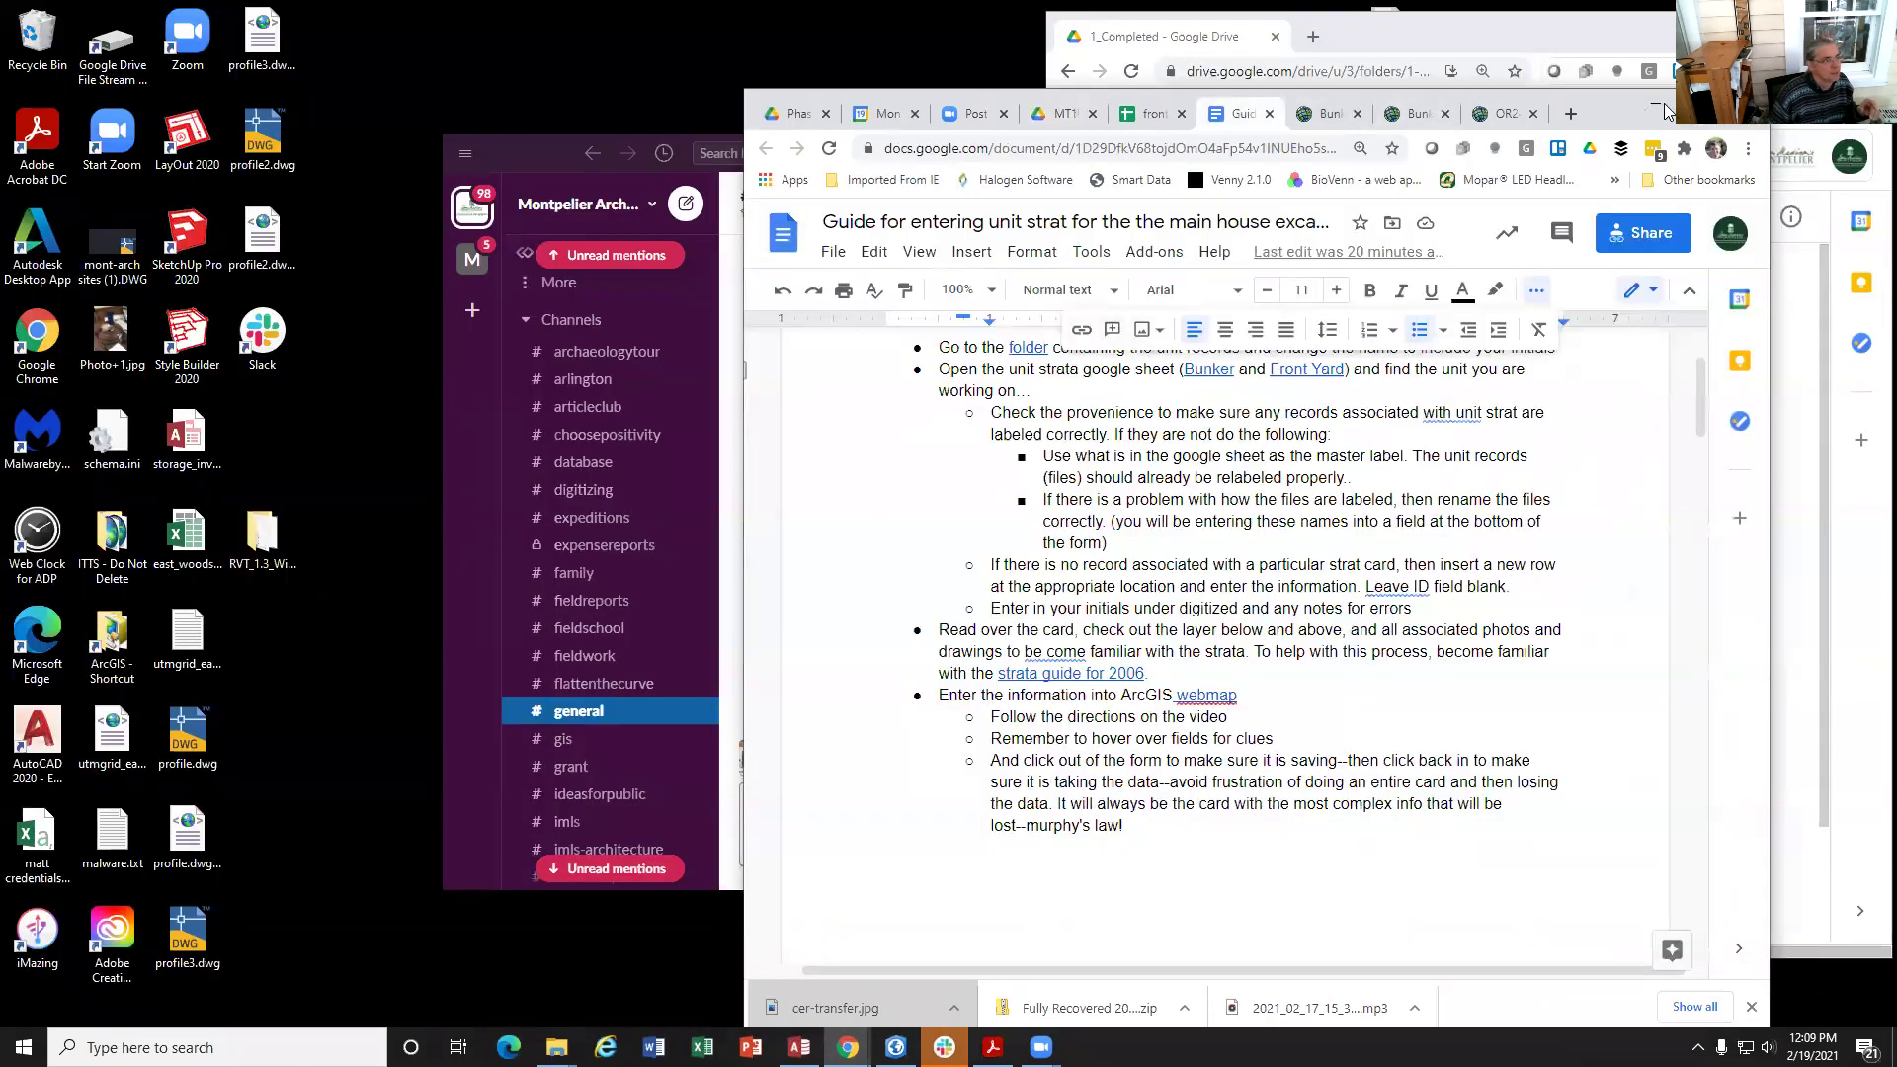
key(super+Up)
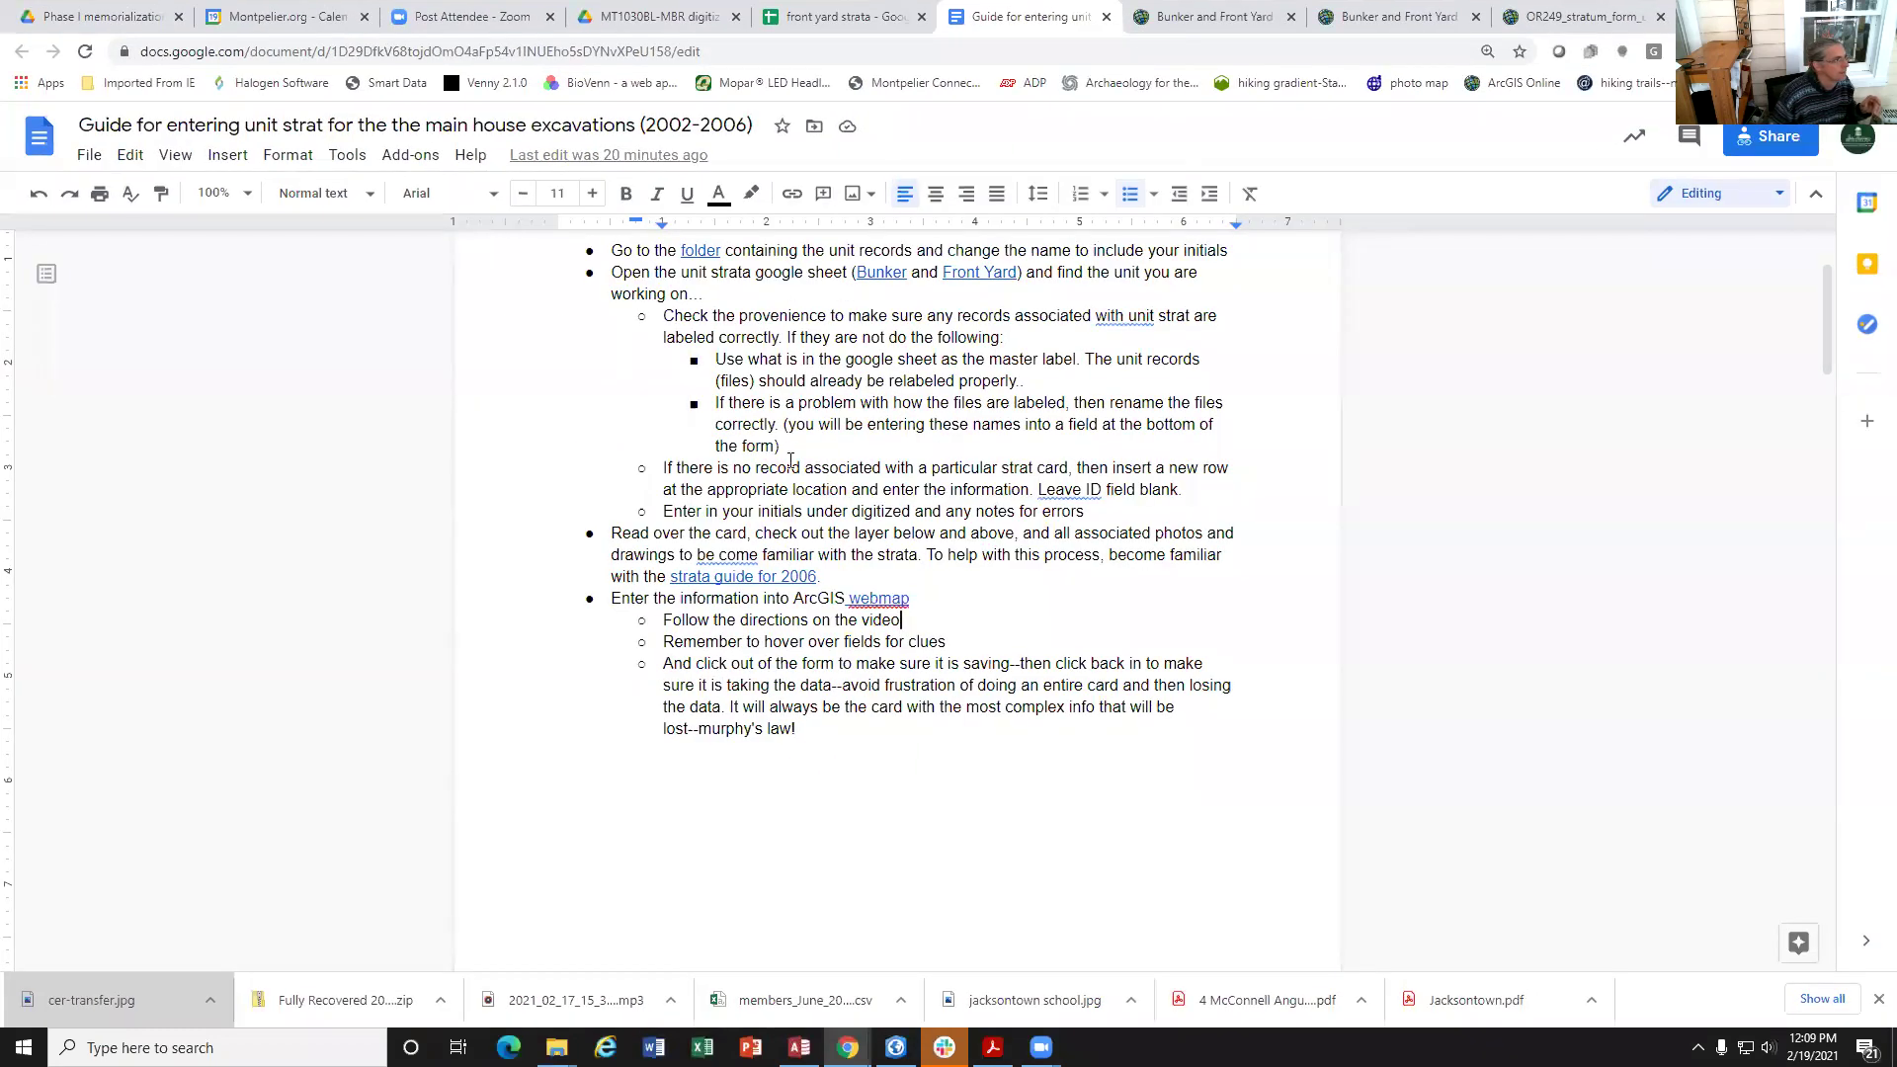
scroll(790, 461, up, 3)
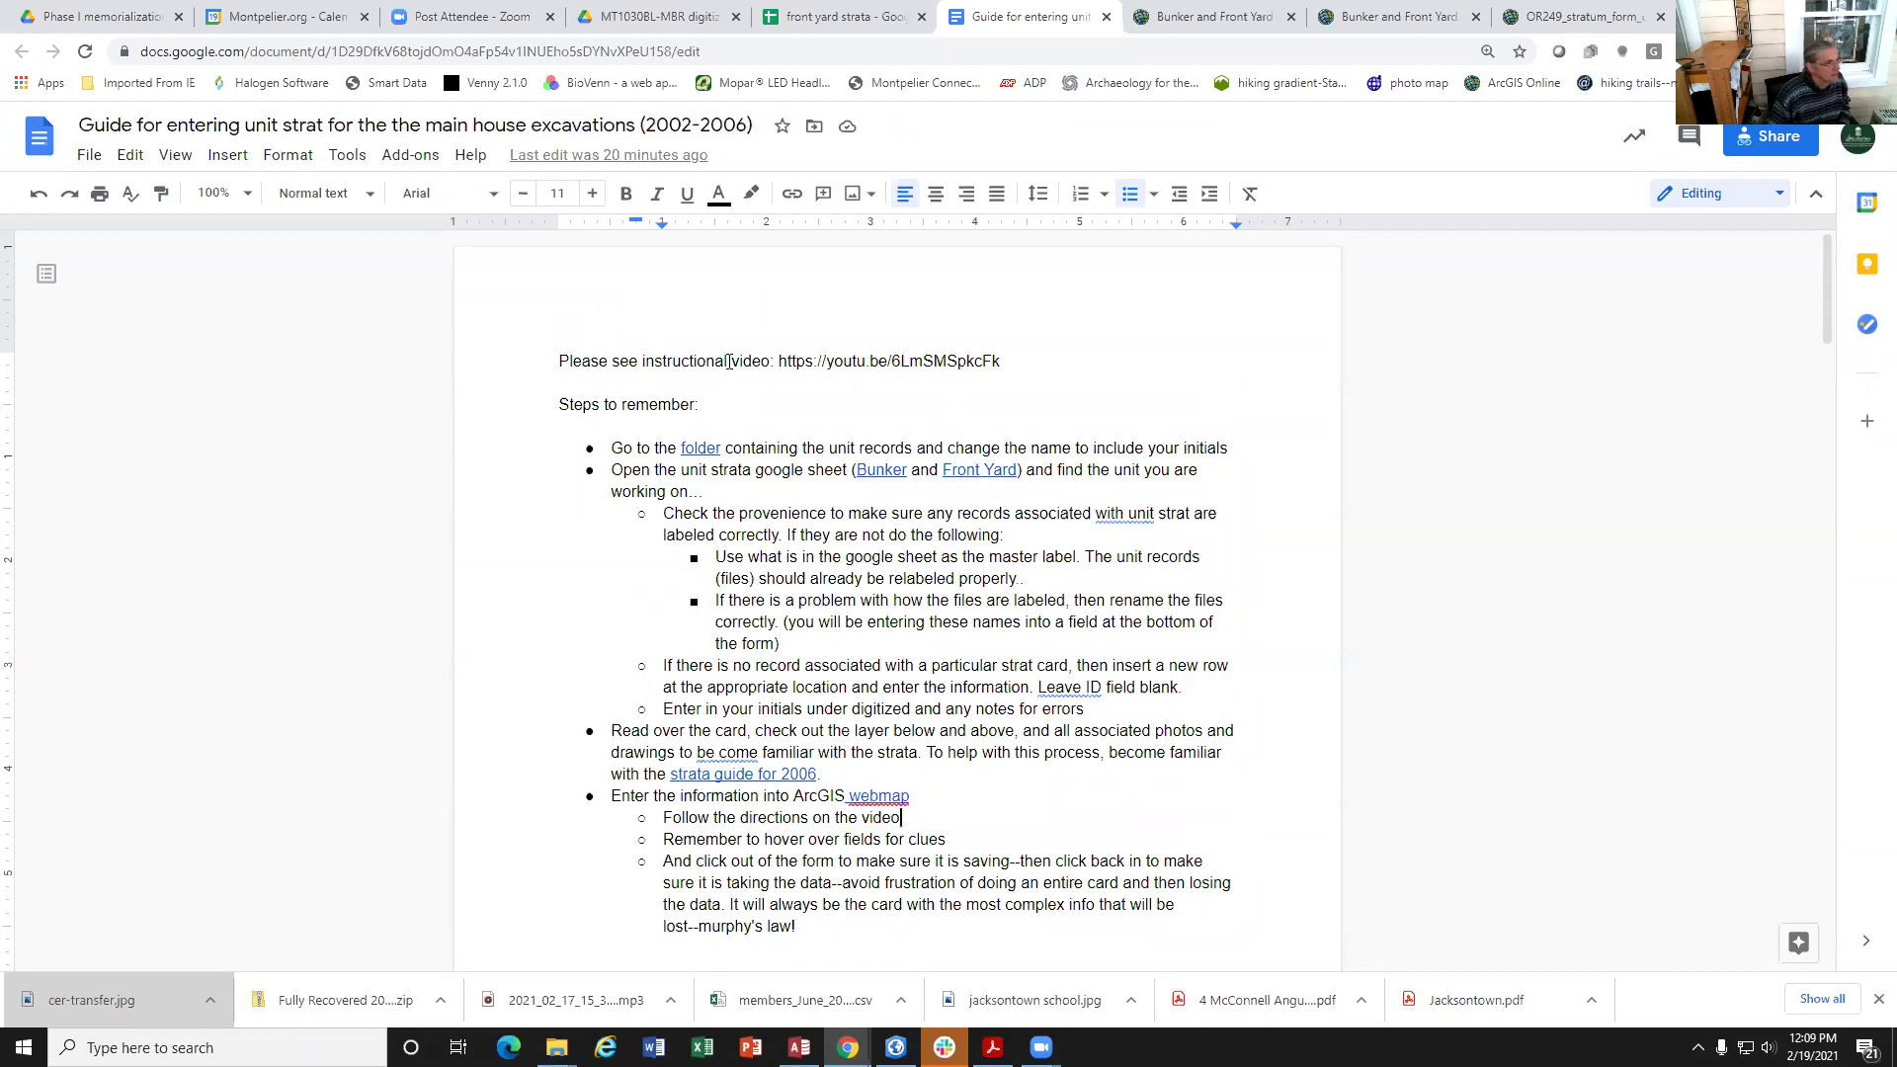
click(743, 775)
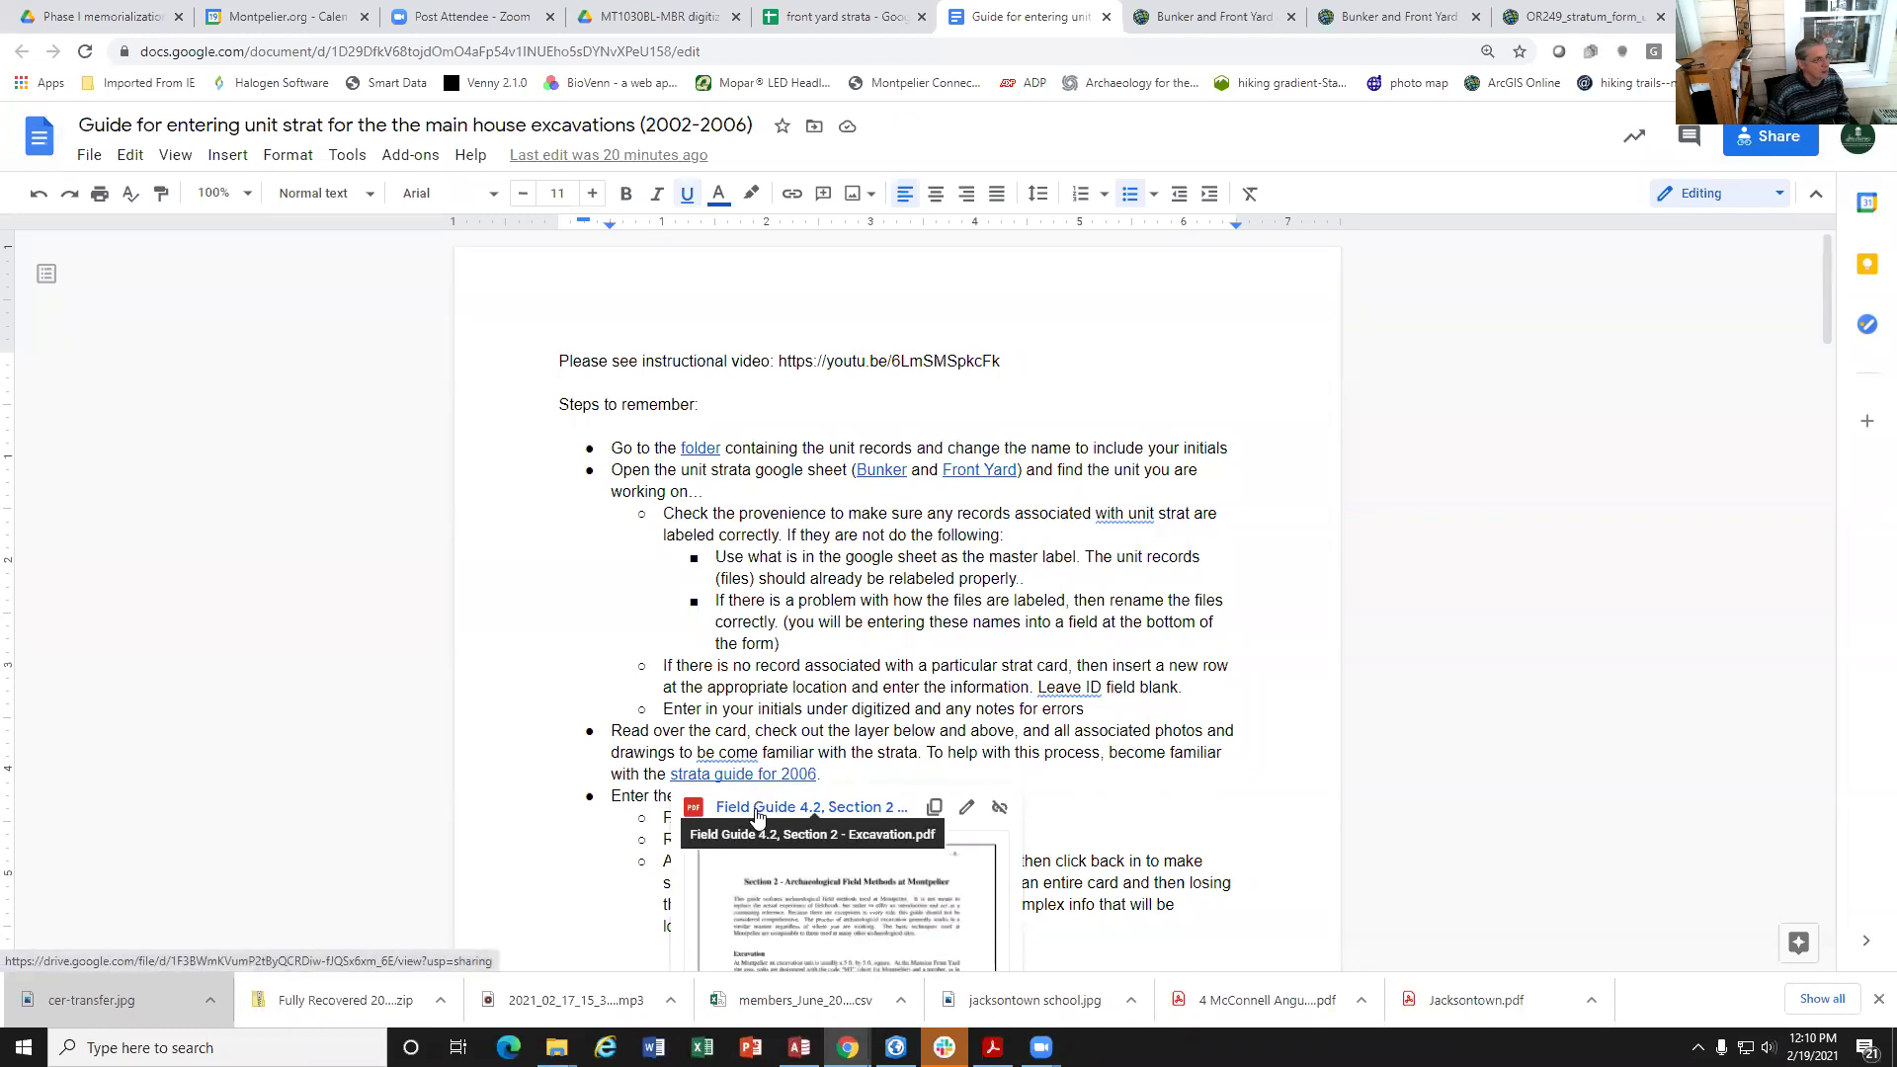
click(757, 808)
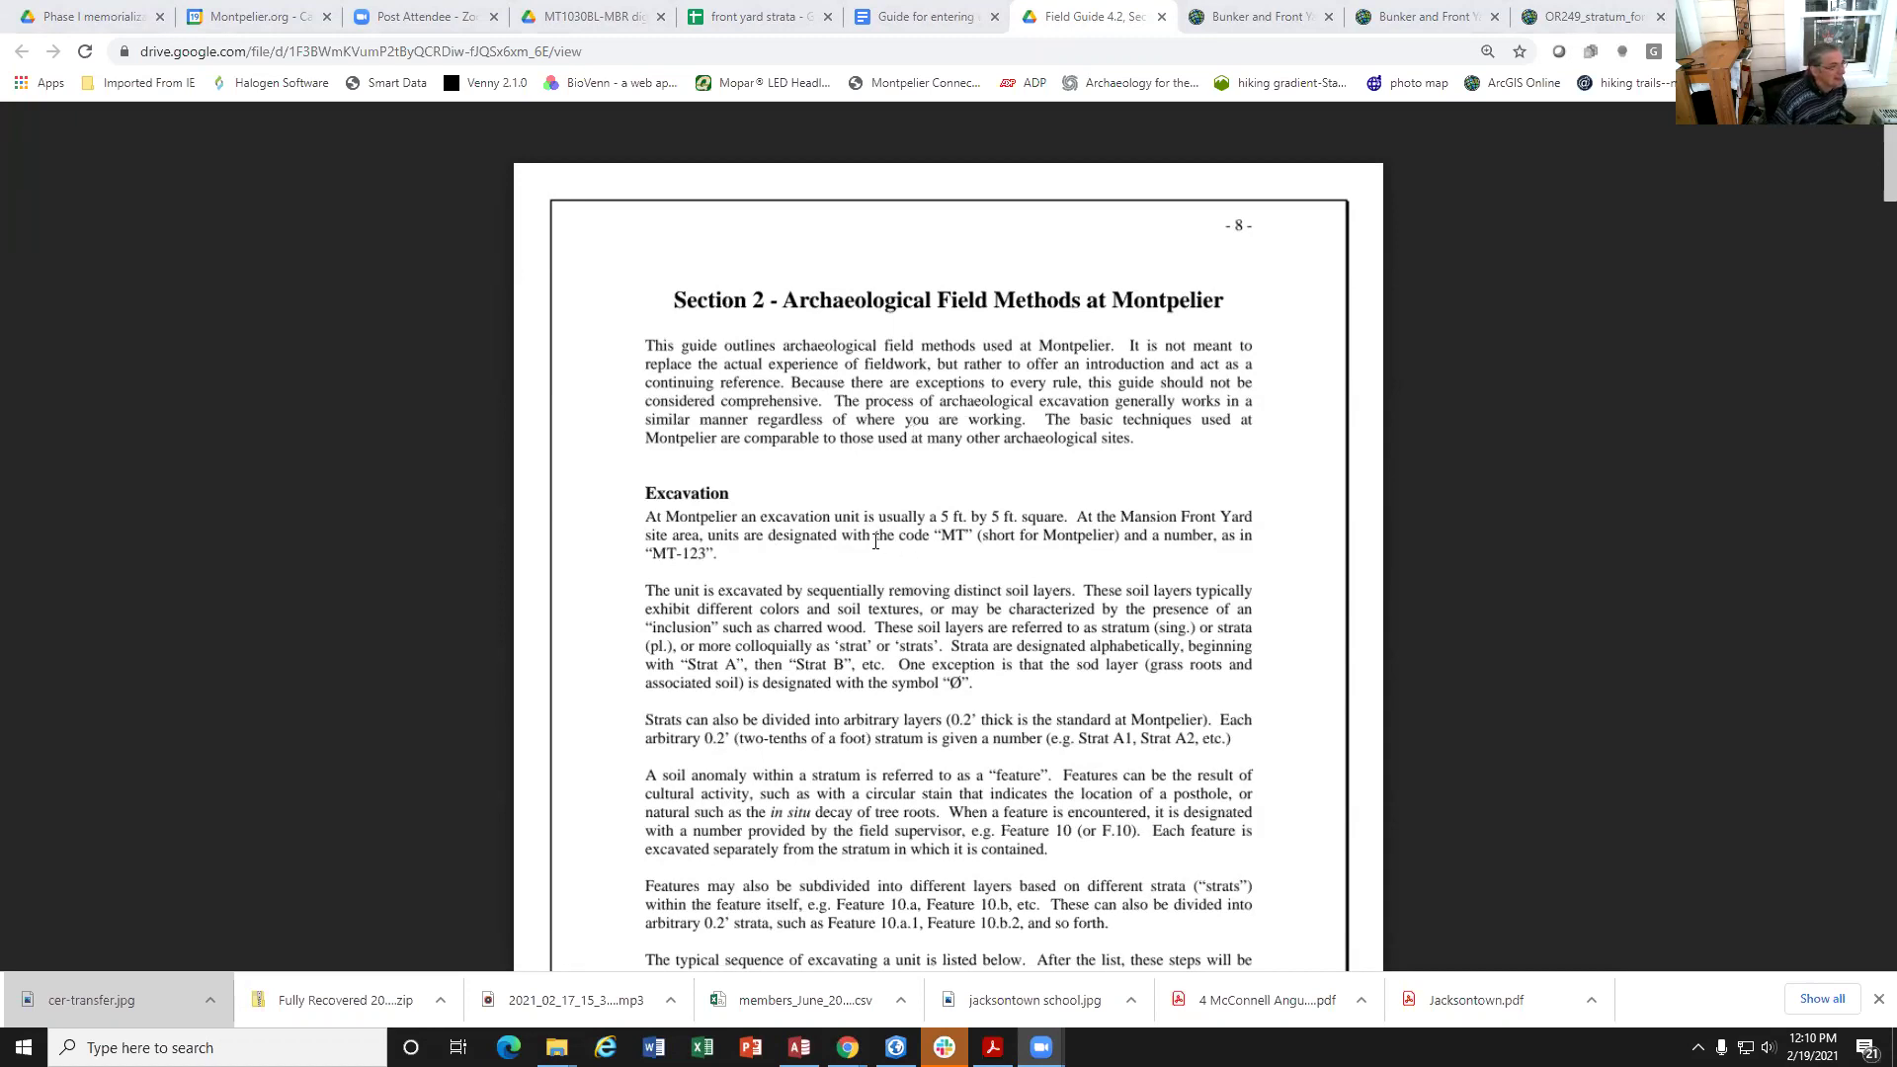
Step: Read through the field guide's excavation, photograph and plan view sections up to Stratum Cards on page 10
scroll(875, 525, down, 4)
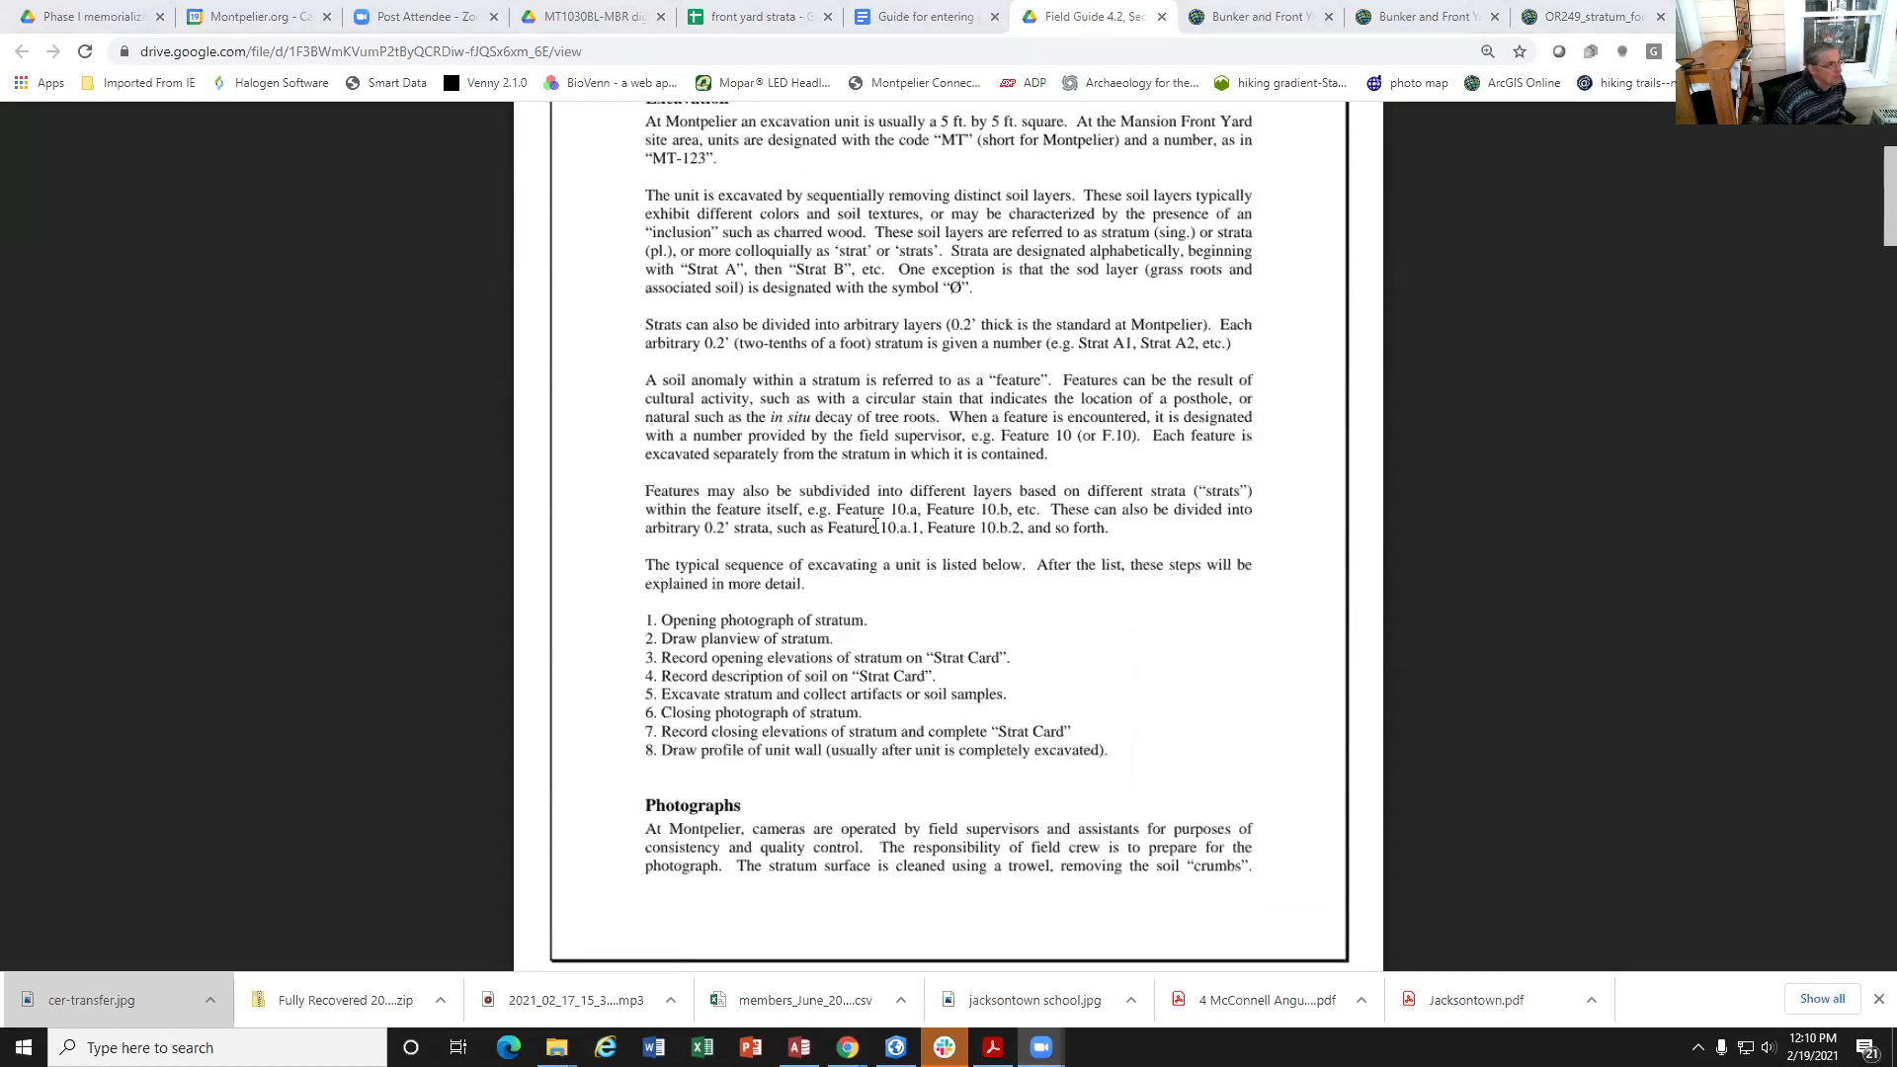
scroll(875, 526, down, 1)
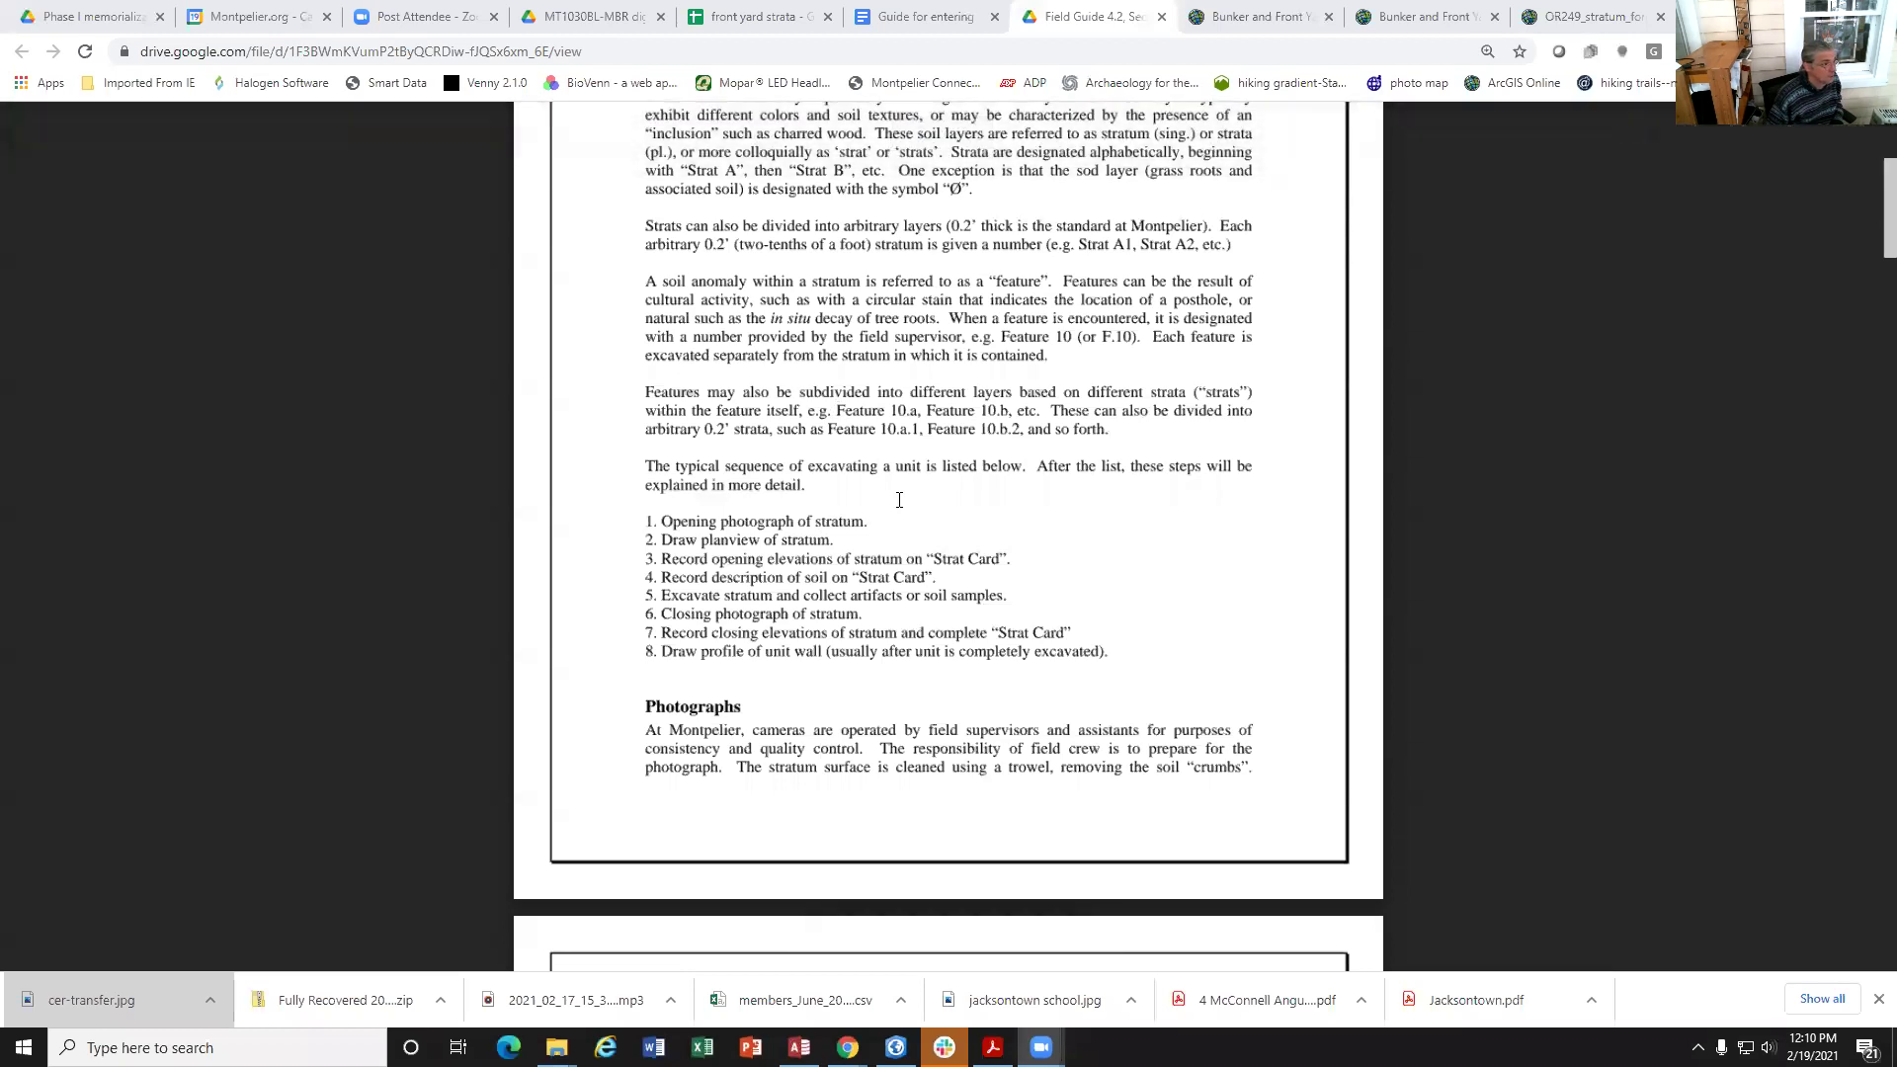
scroll(898, 499, down, 10)
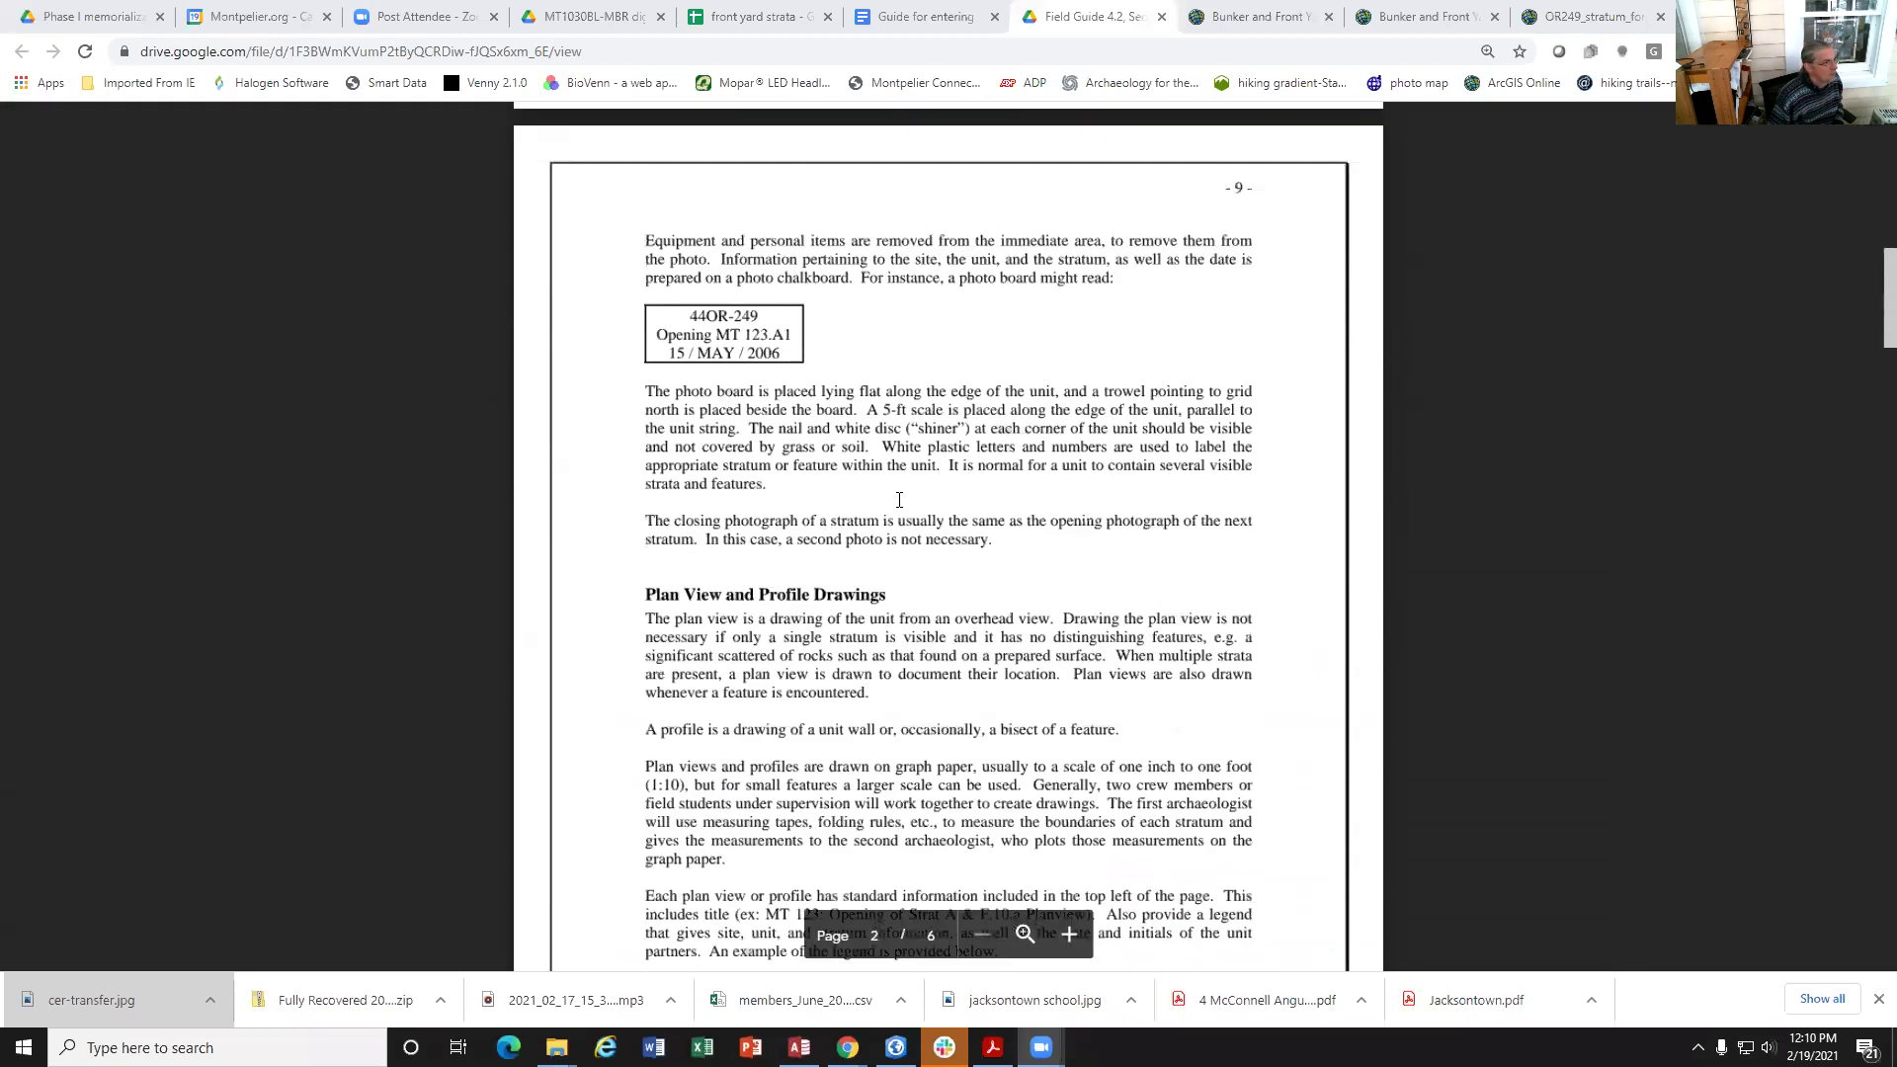
scroll(899, 498, up, 11)
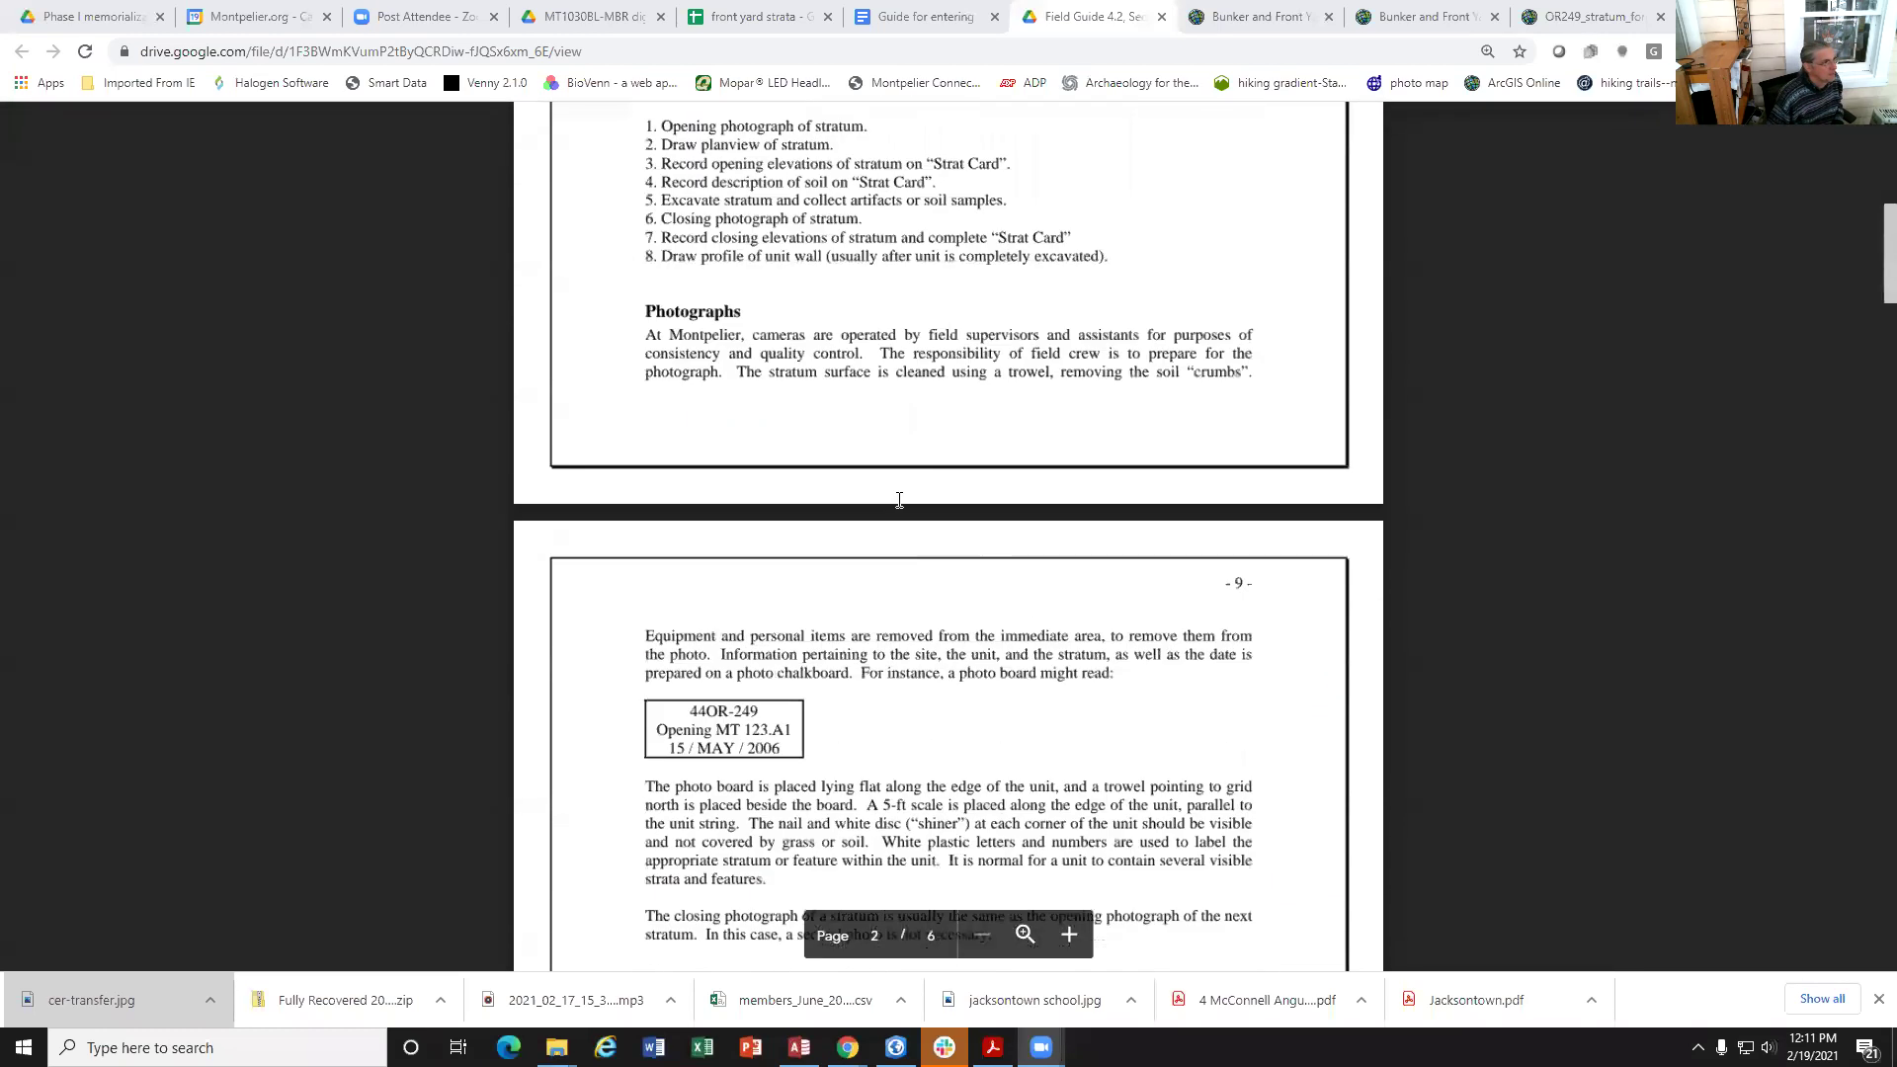
scroll(899, 499, down, 10)
scroll(899, 499, down, 2)
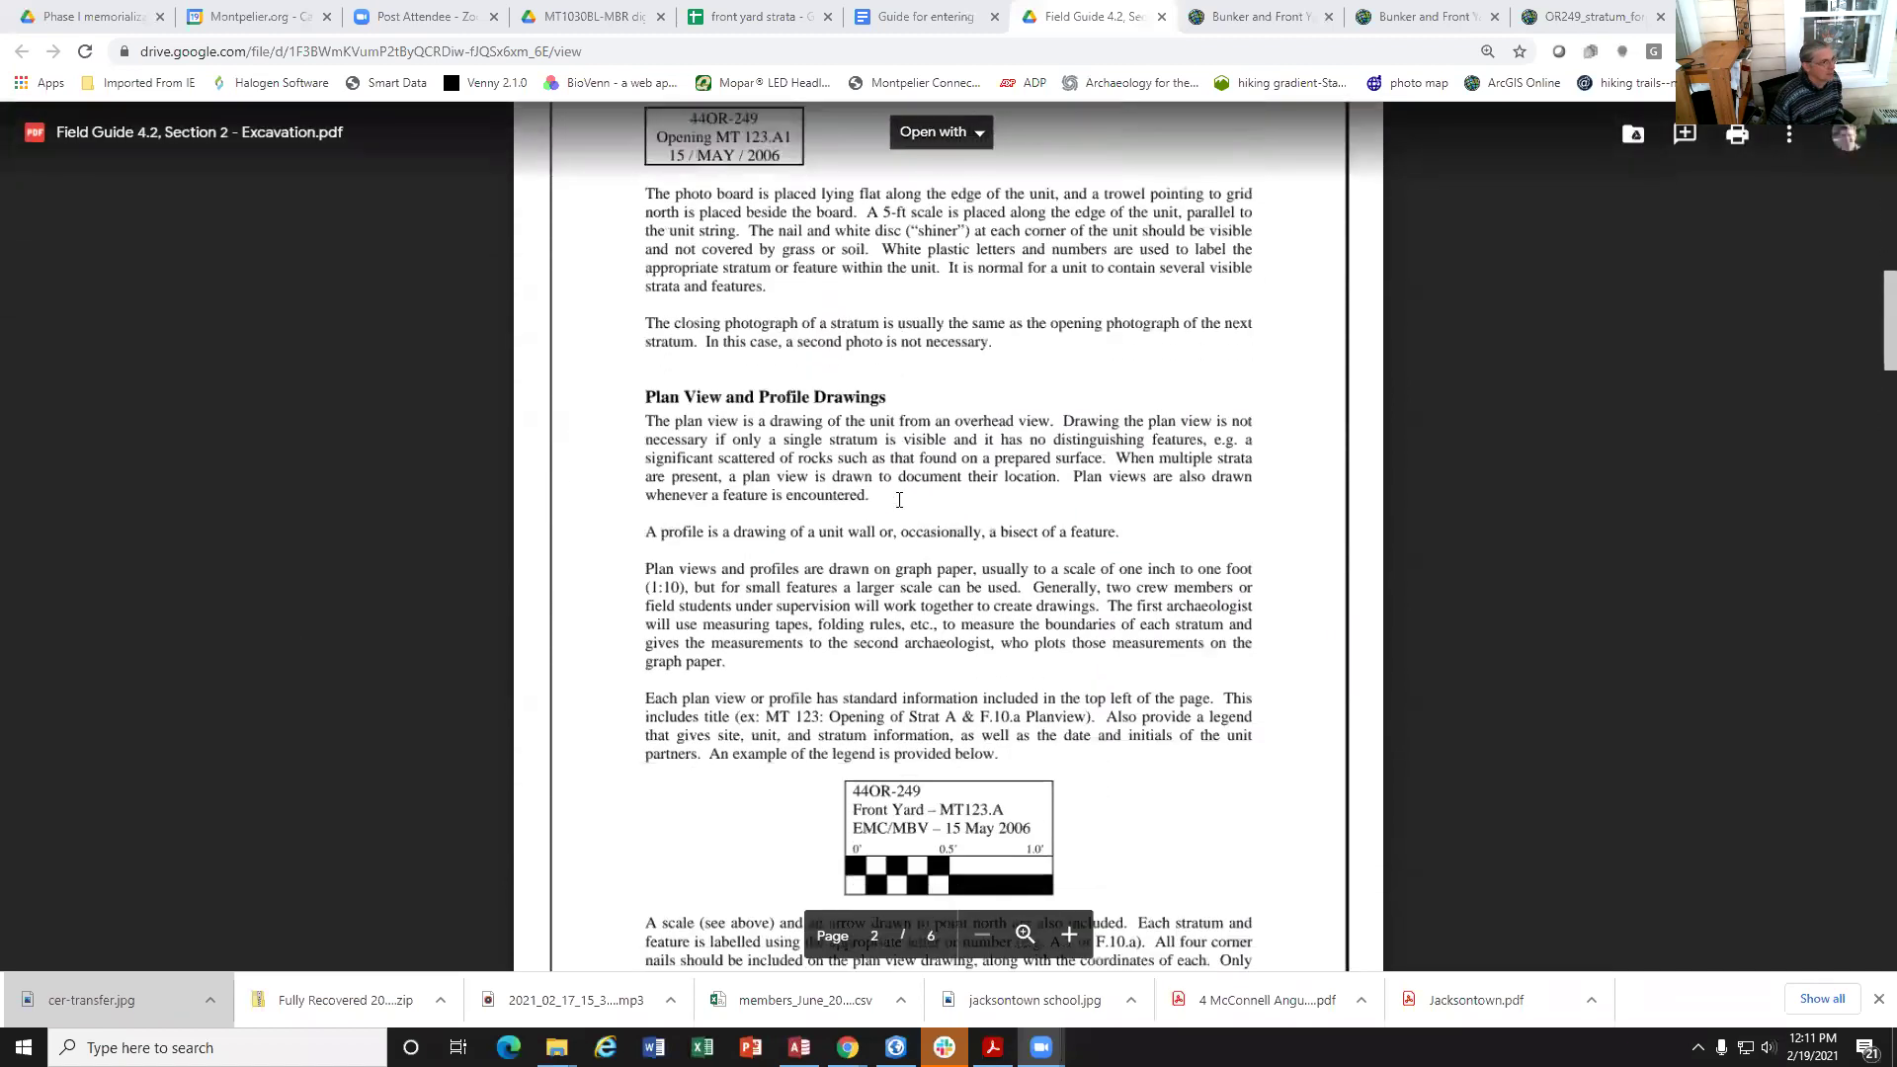
scroll(845, 454, down, 8)
scroll(849, 494, down, 6)
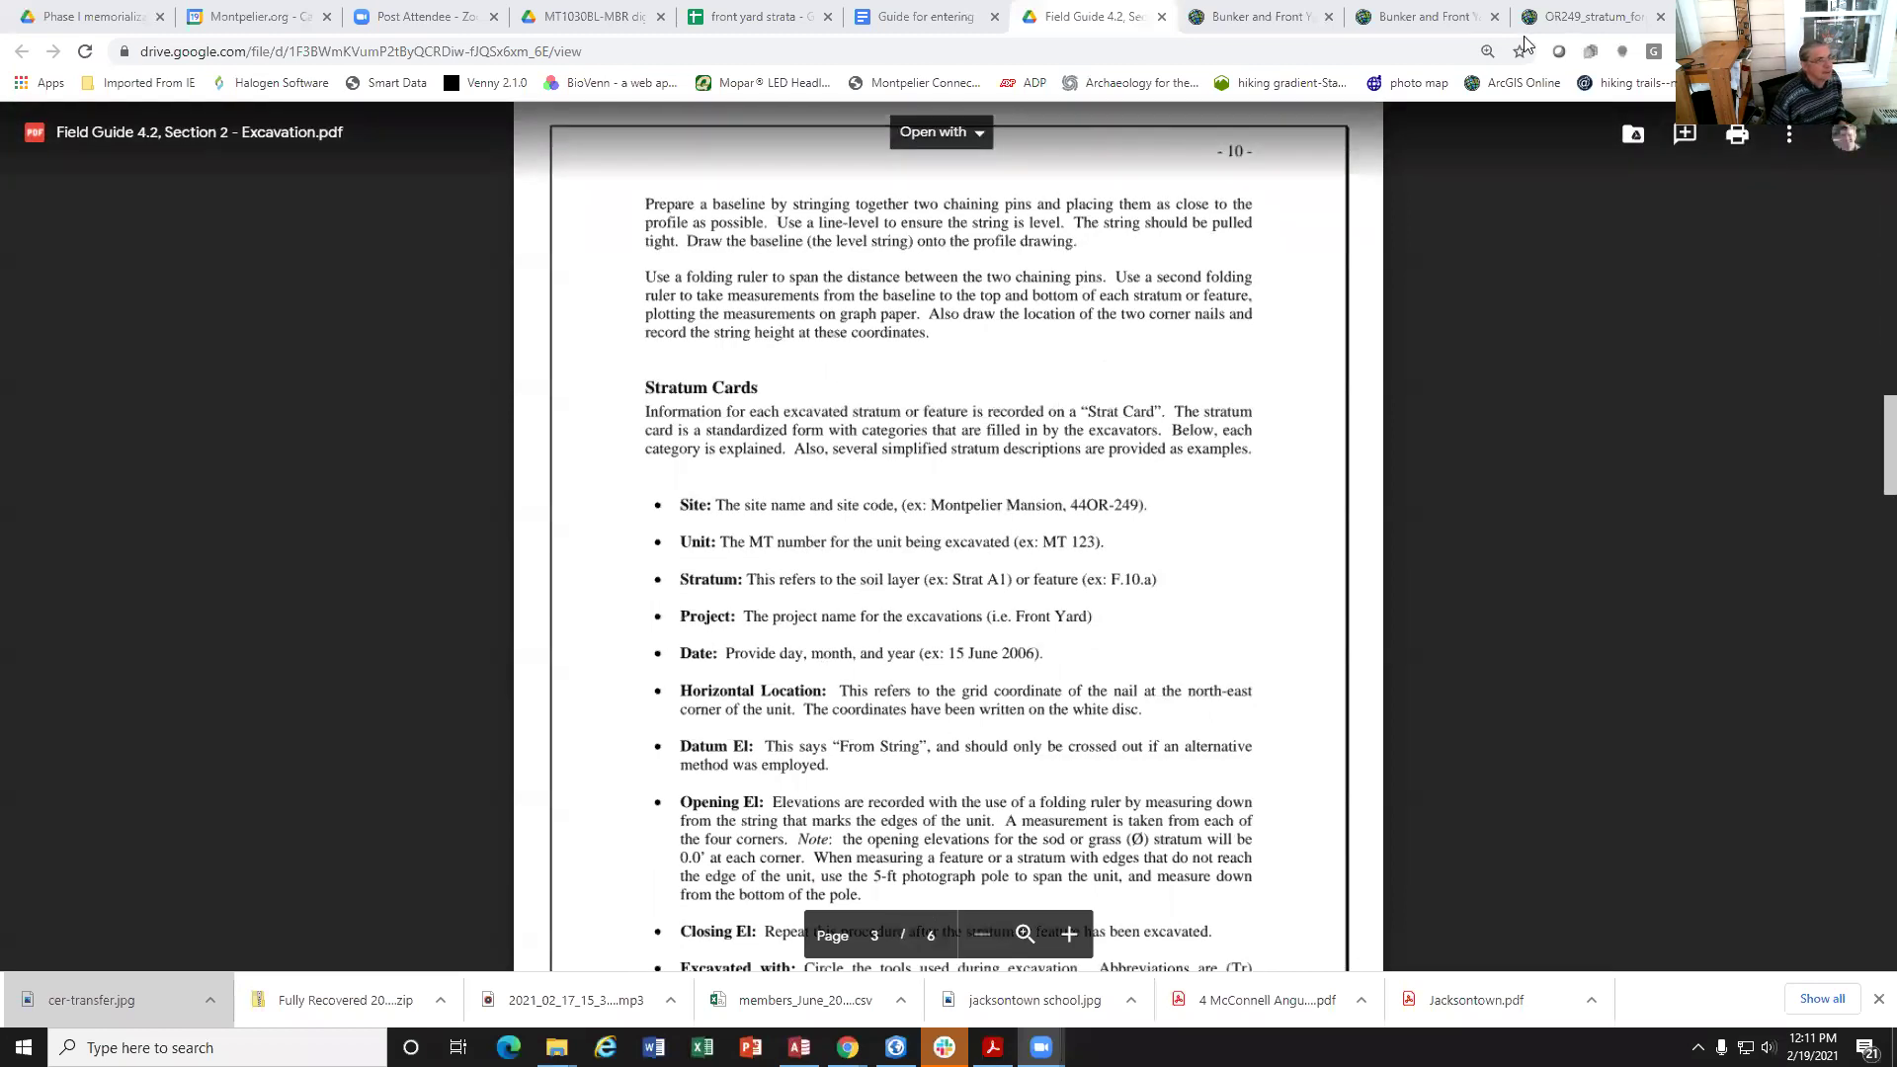
Step: Return to the stratum form MT1030.A.CA.pdf and review its header fields and stratum description
double_click(1145, 14)
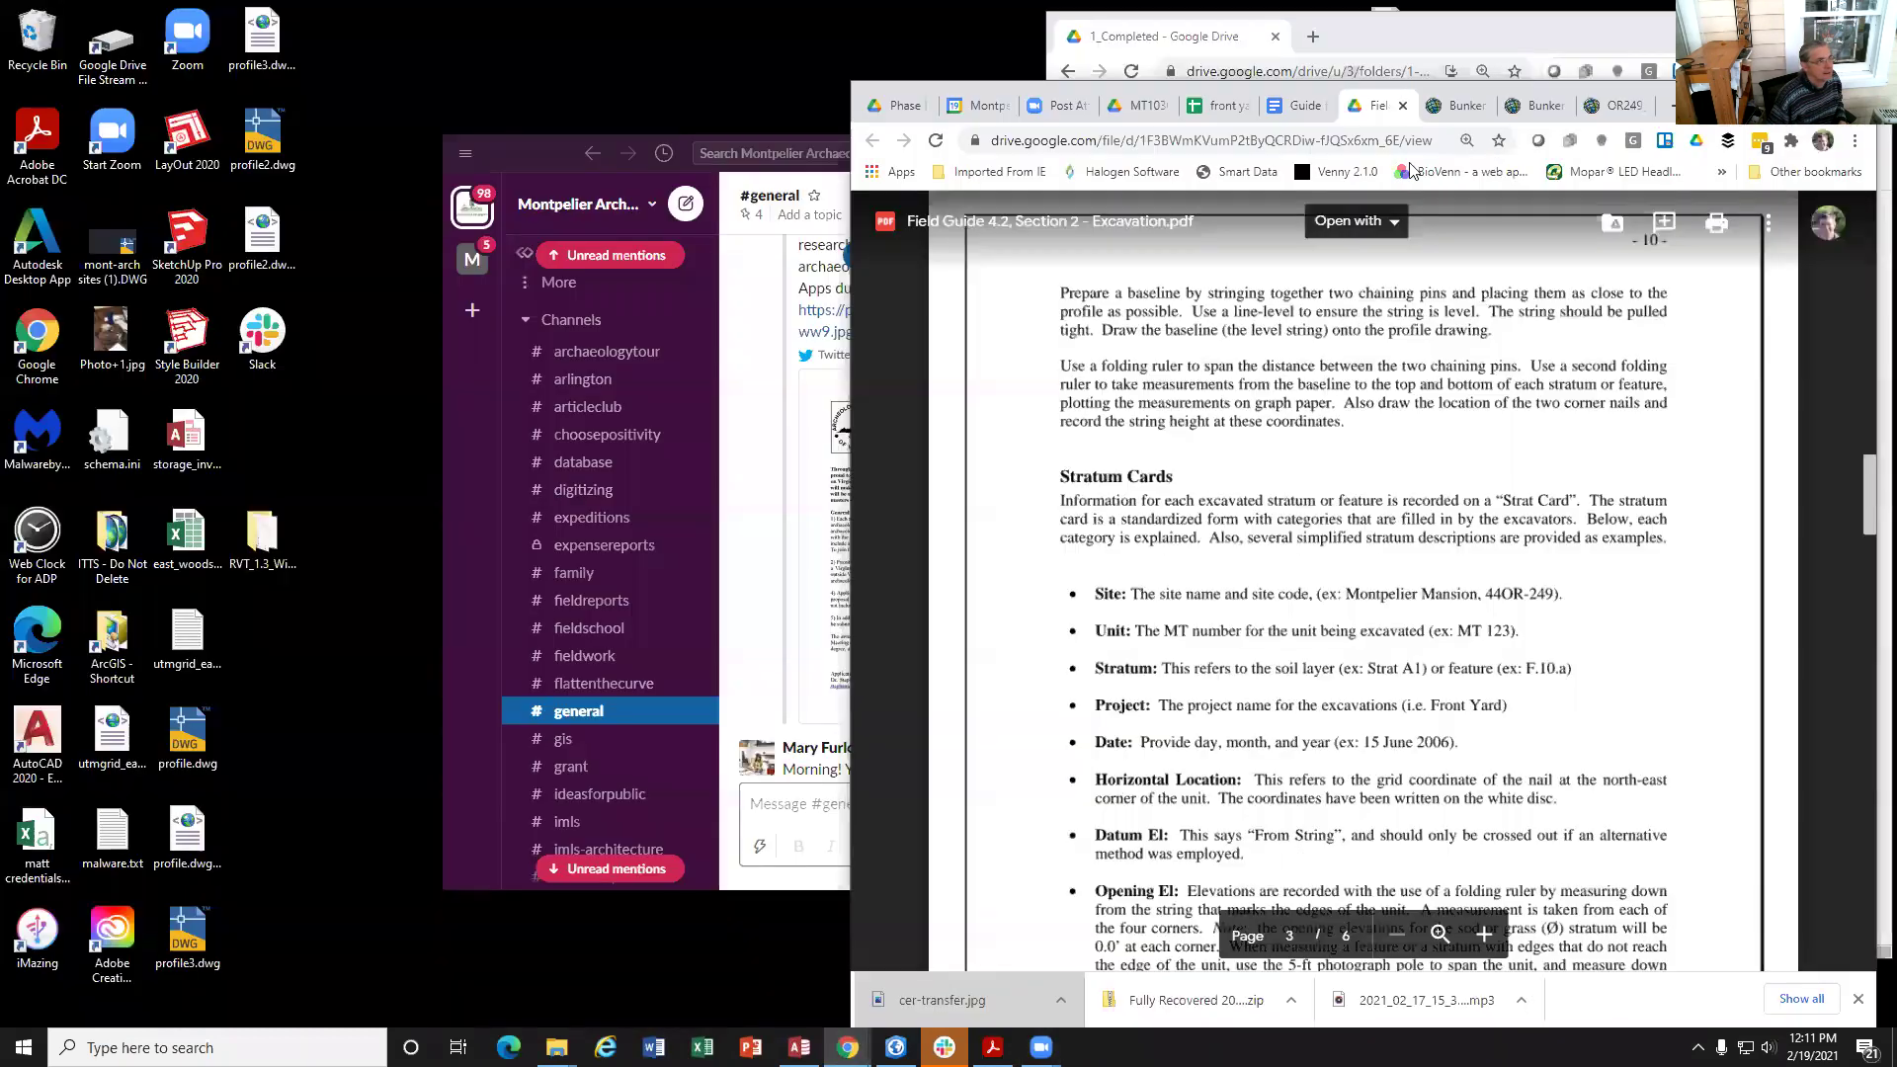
click(1145, 106)
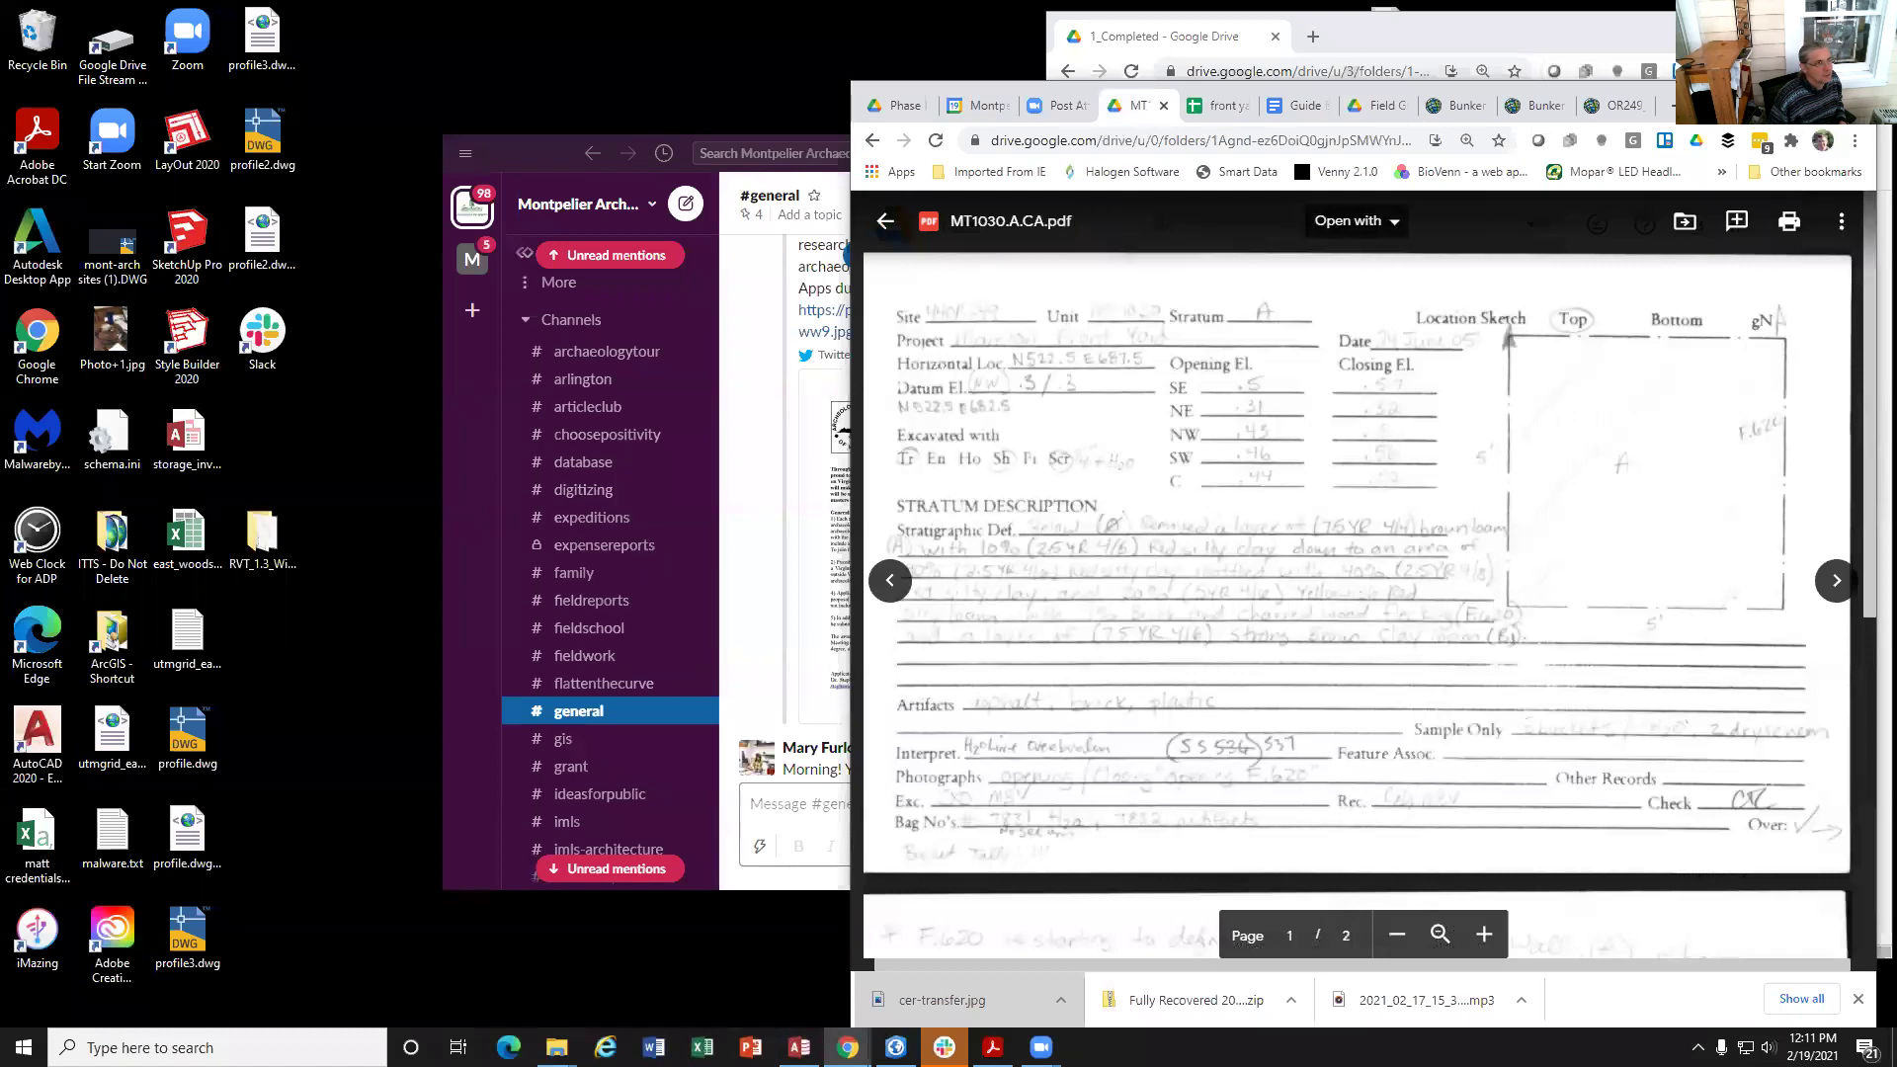
key(super+Up)
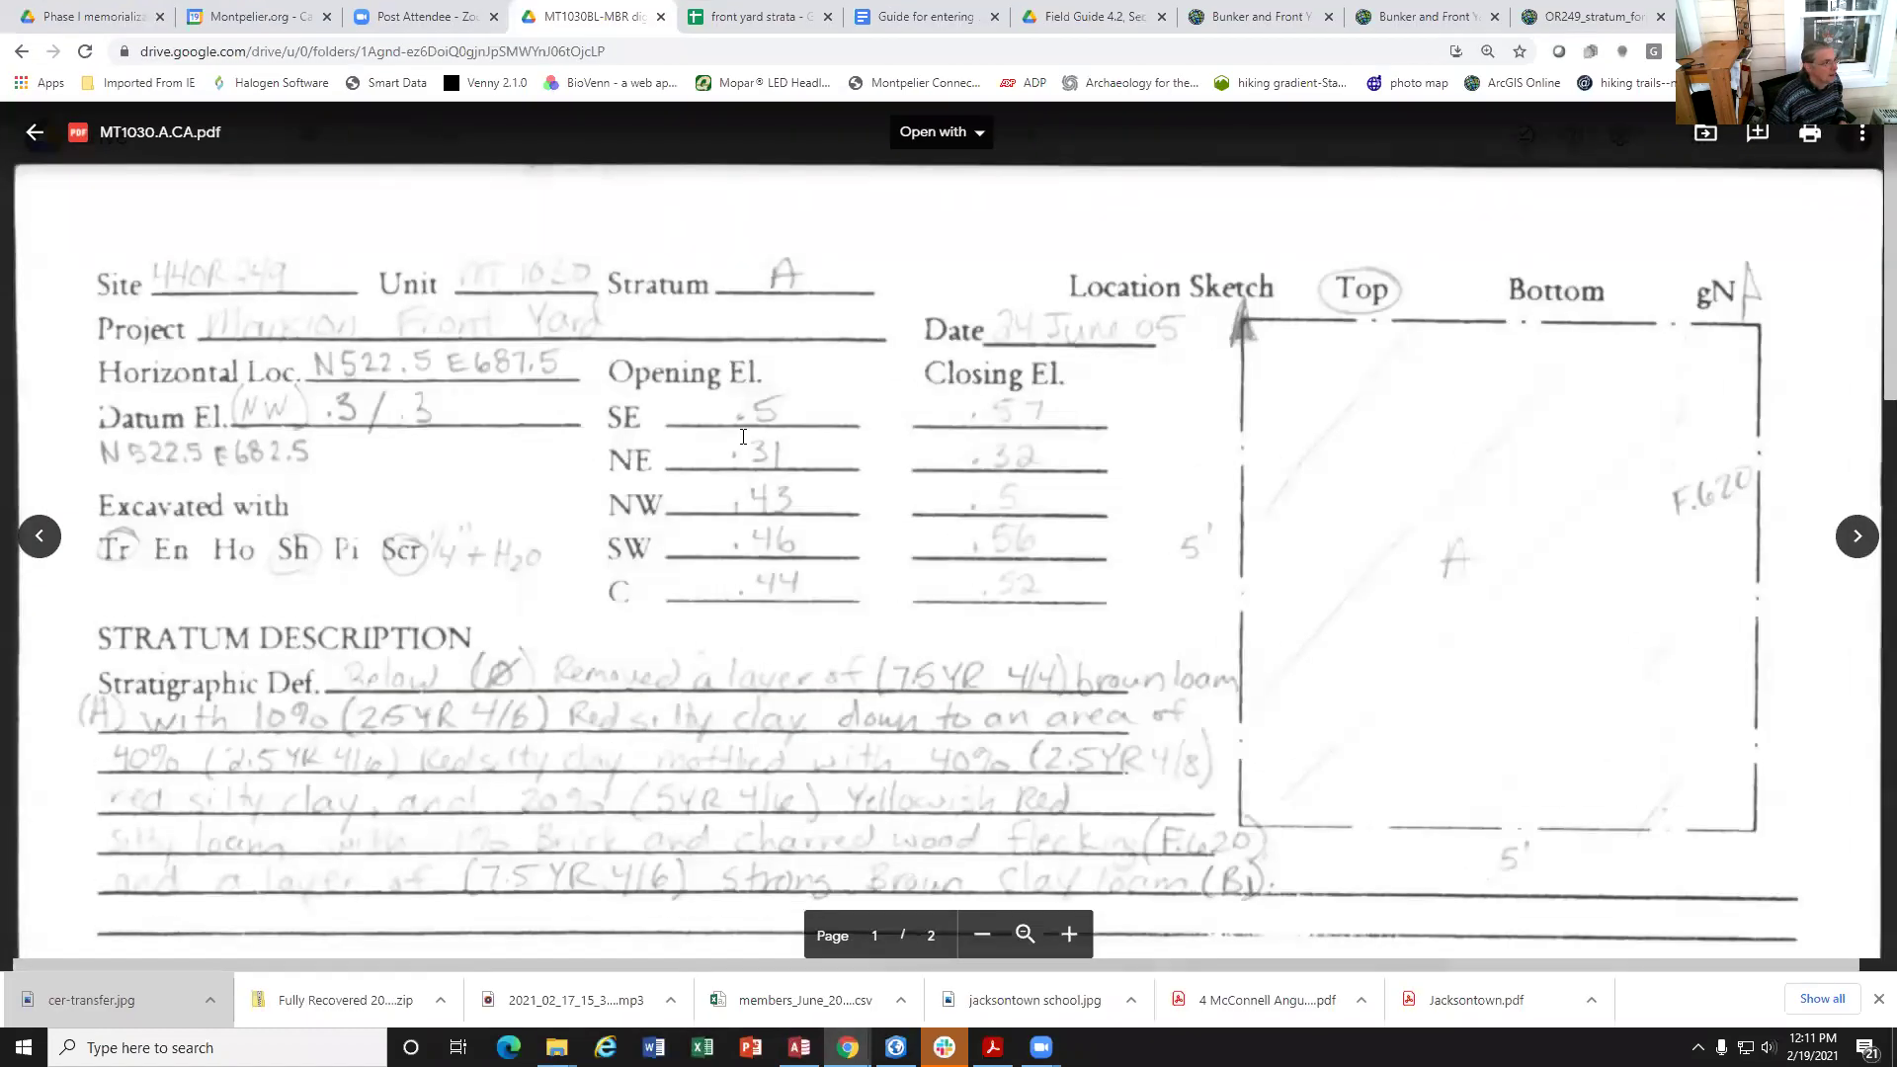
scroll(743, 436, down, 1)
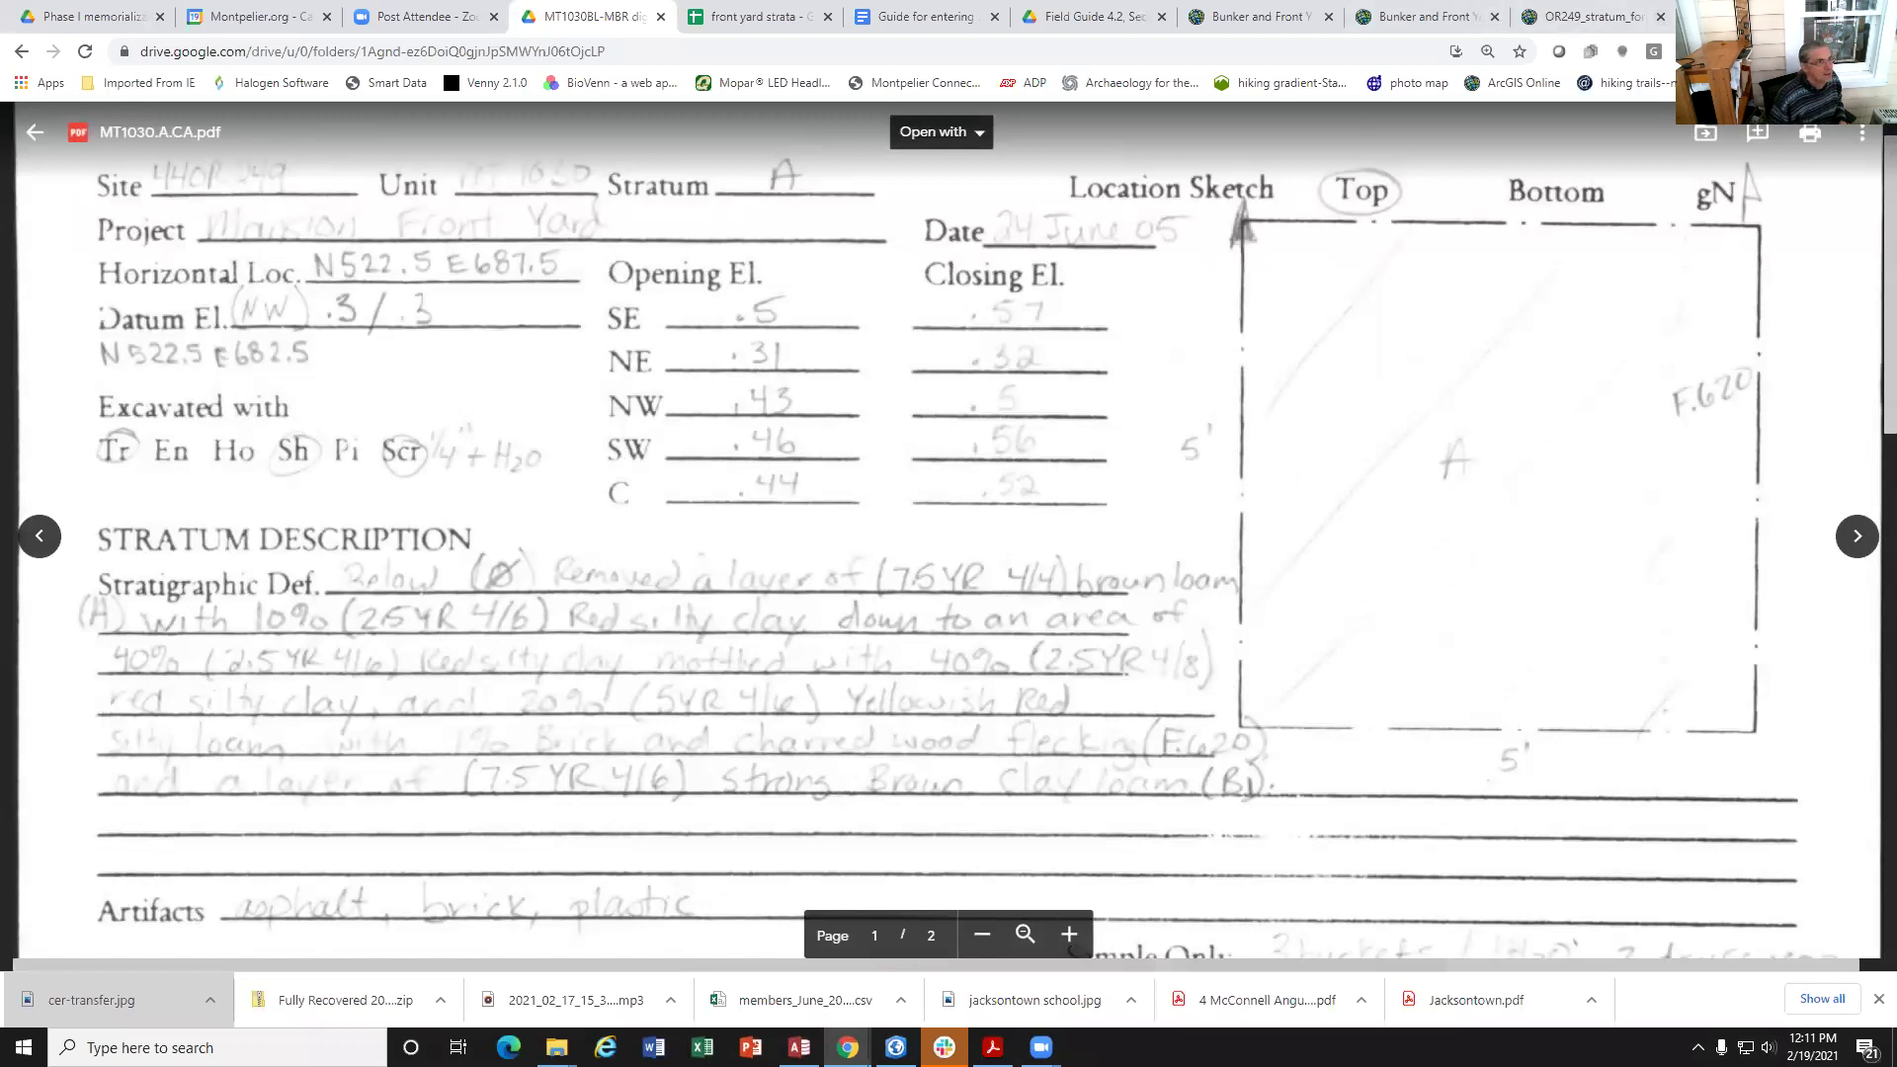
Step: Switch back to the unit strat guide and view the item page of the Bunker and Front Yard digitizing map
key(super+Down)
click(1304, 87)
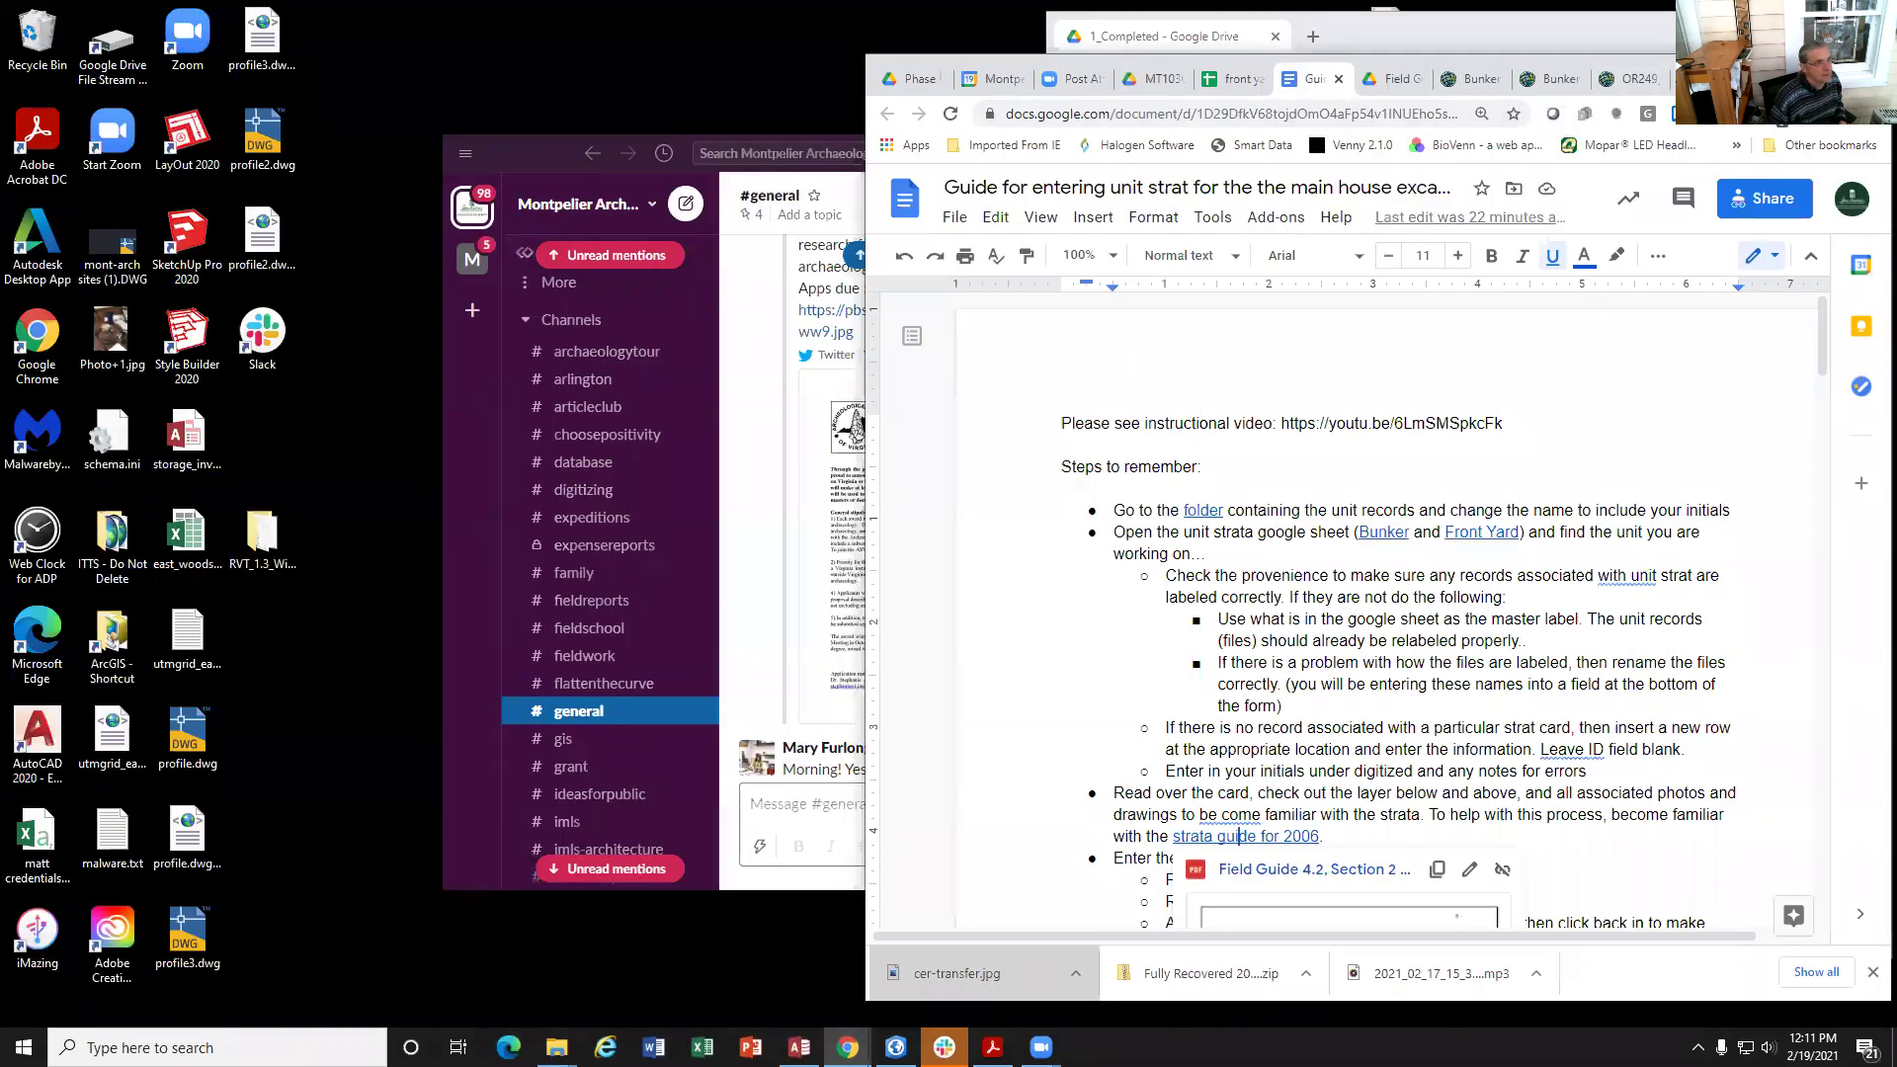
key(super+Up)
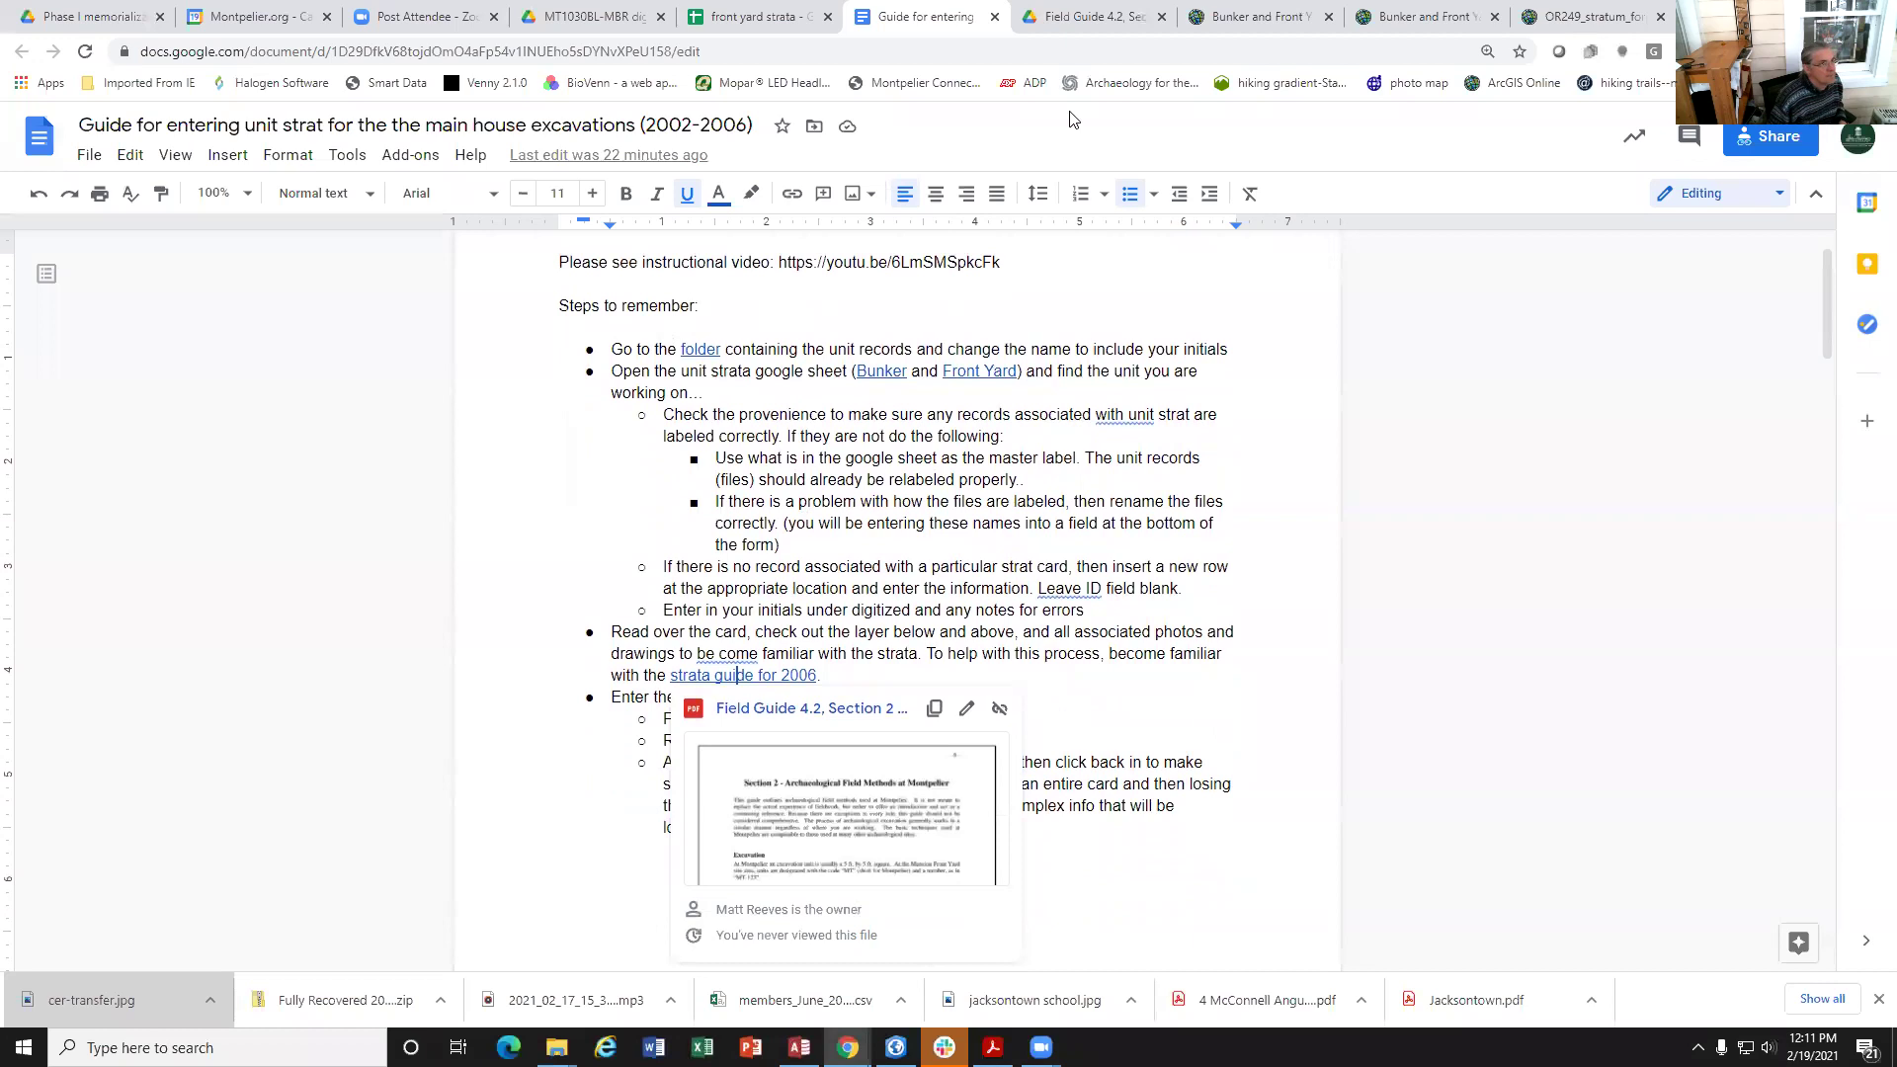
click(1433, 17)
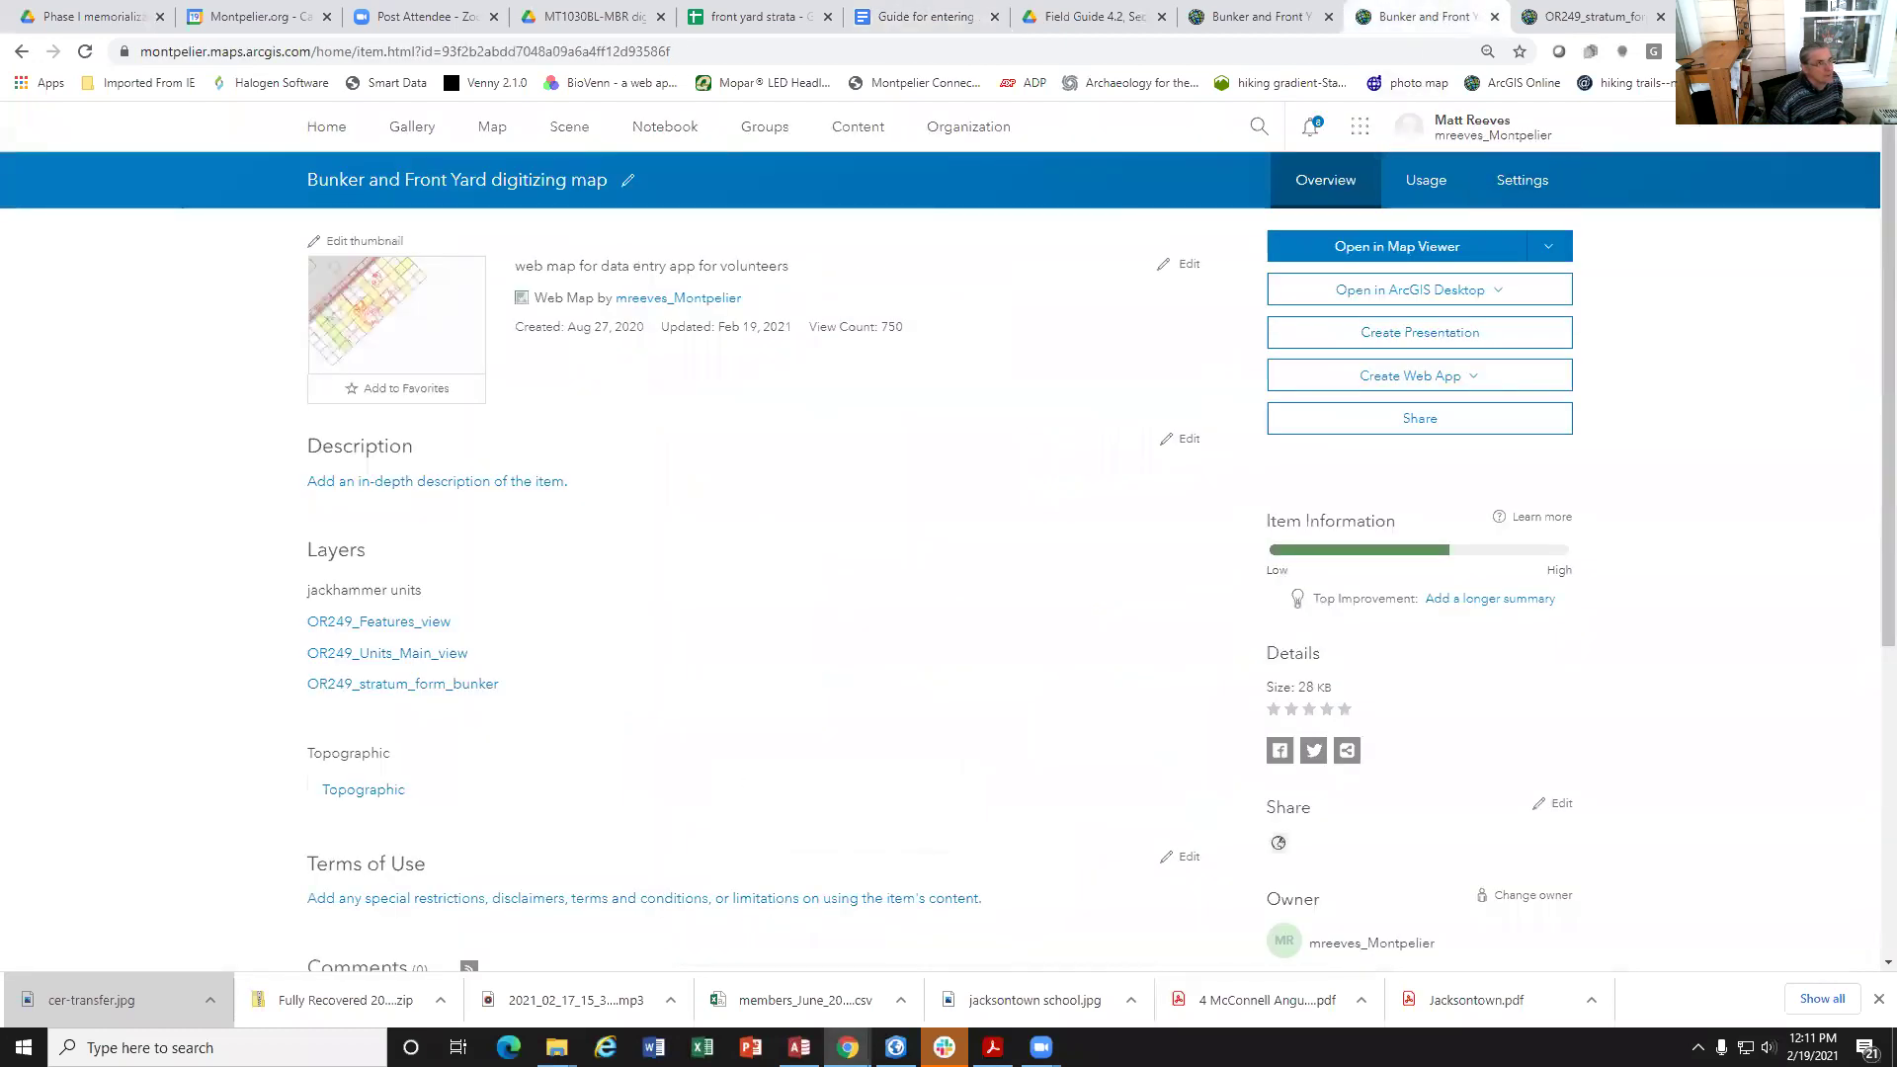
key(super+Down)
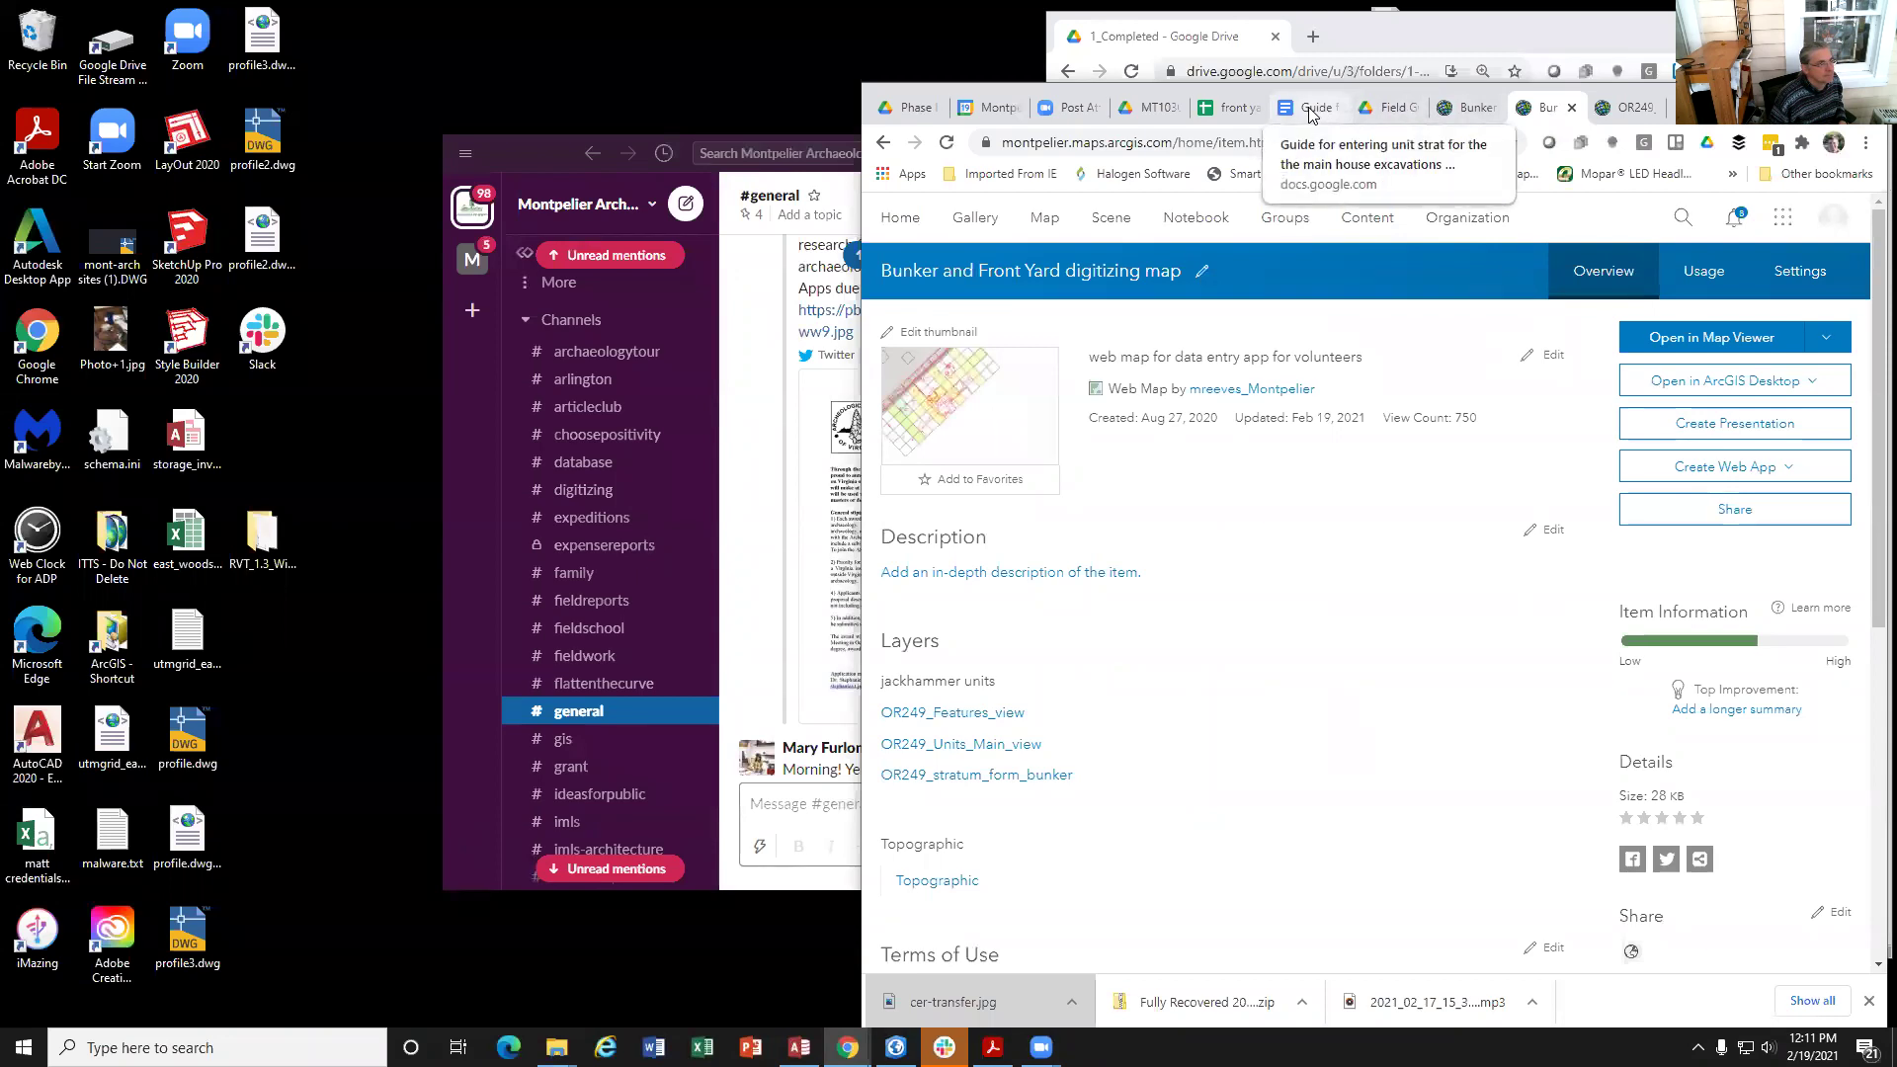
Step: Open the strata guide for 2006 again from the unit strat guide and go to its Stratum Cards section
click(1312, 112)
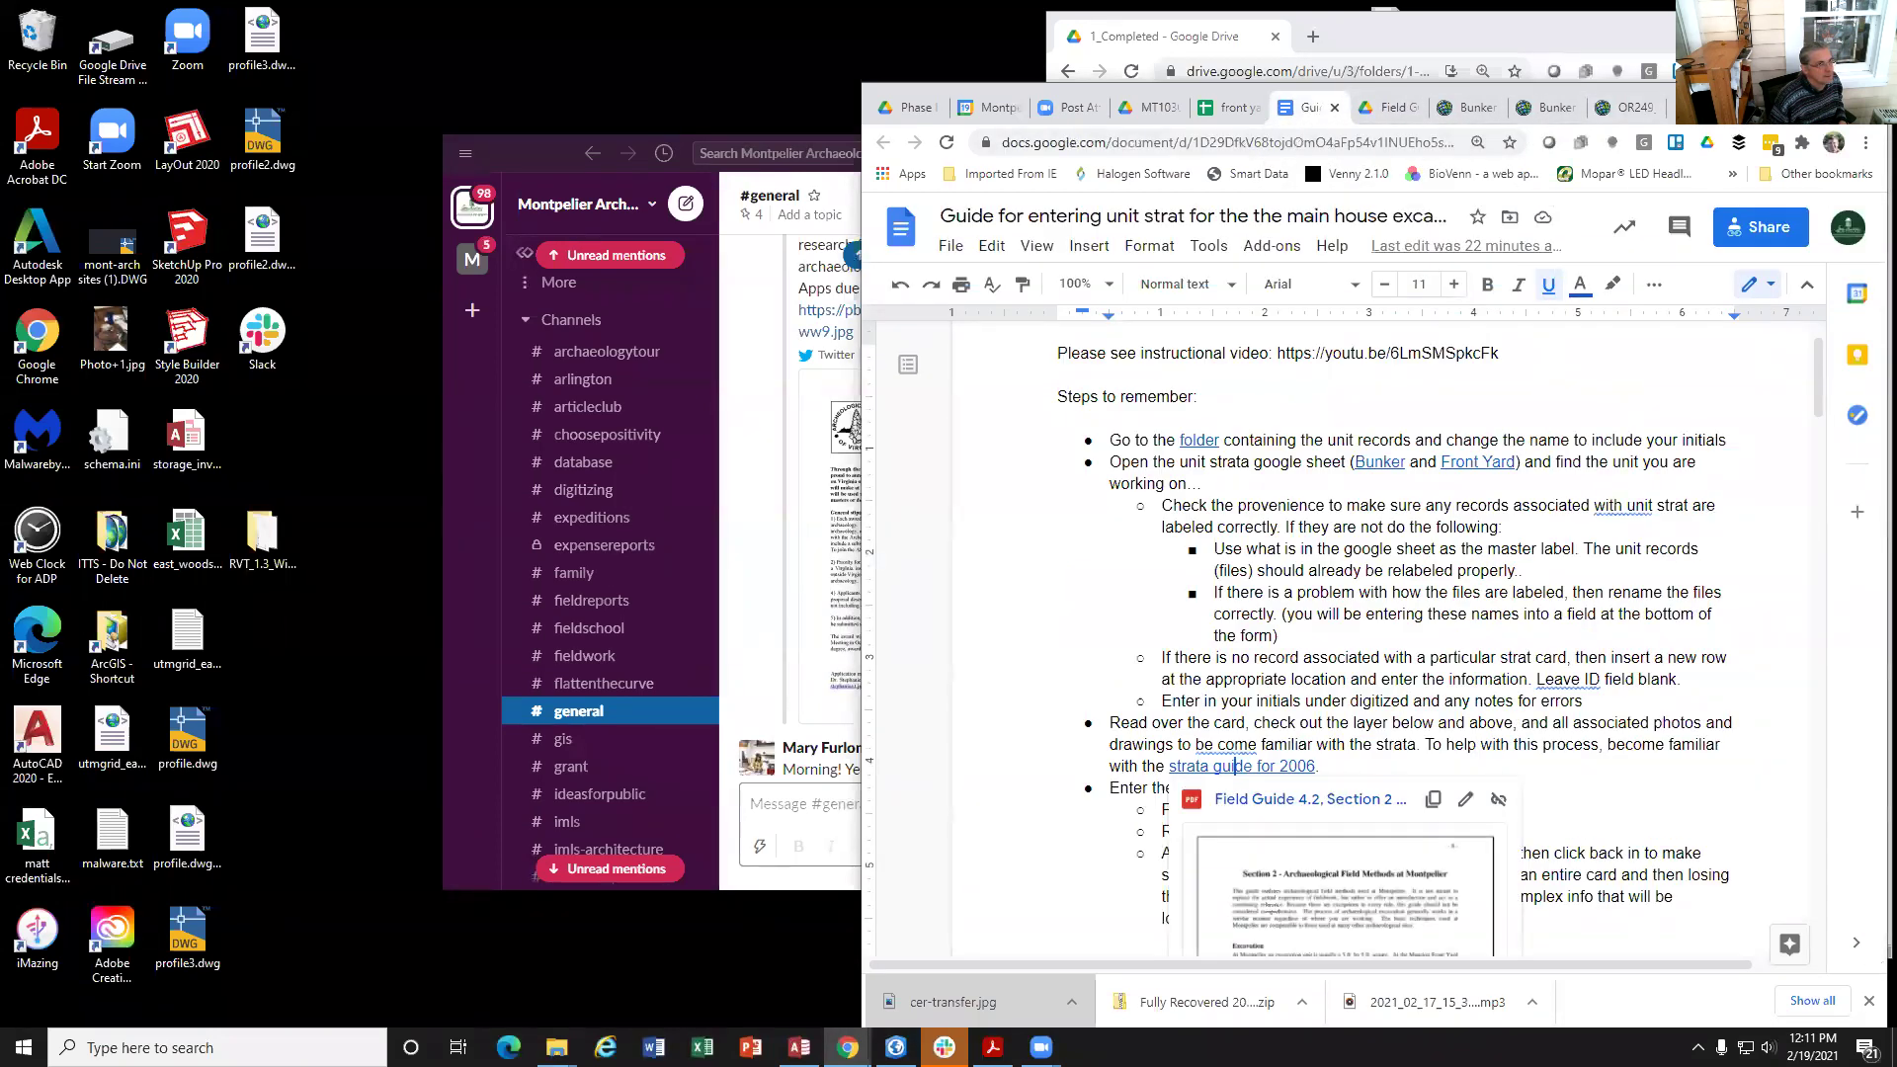
click(1827, 98)
click(847, 781)
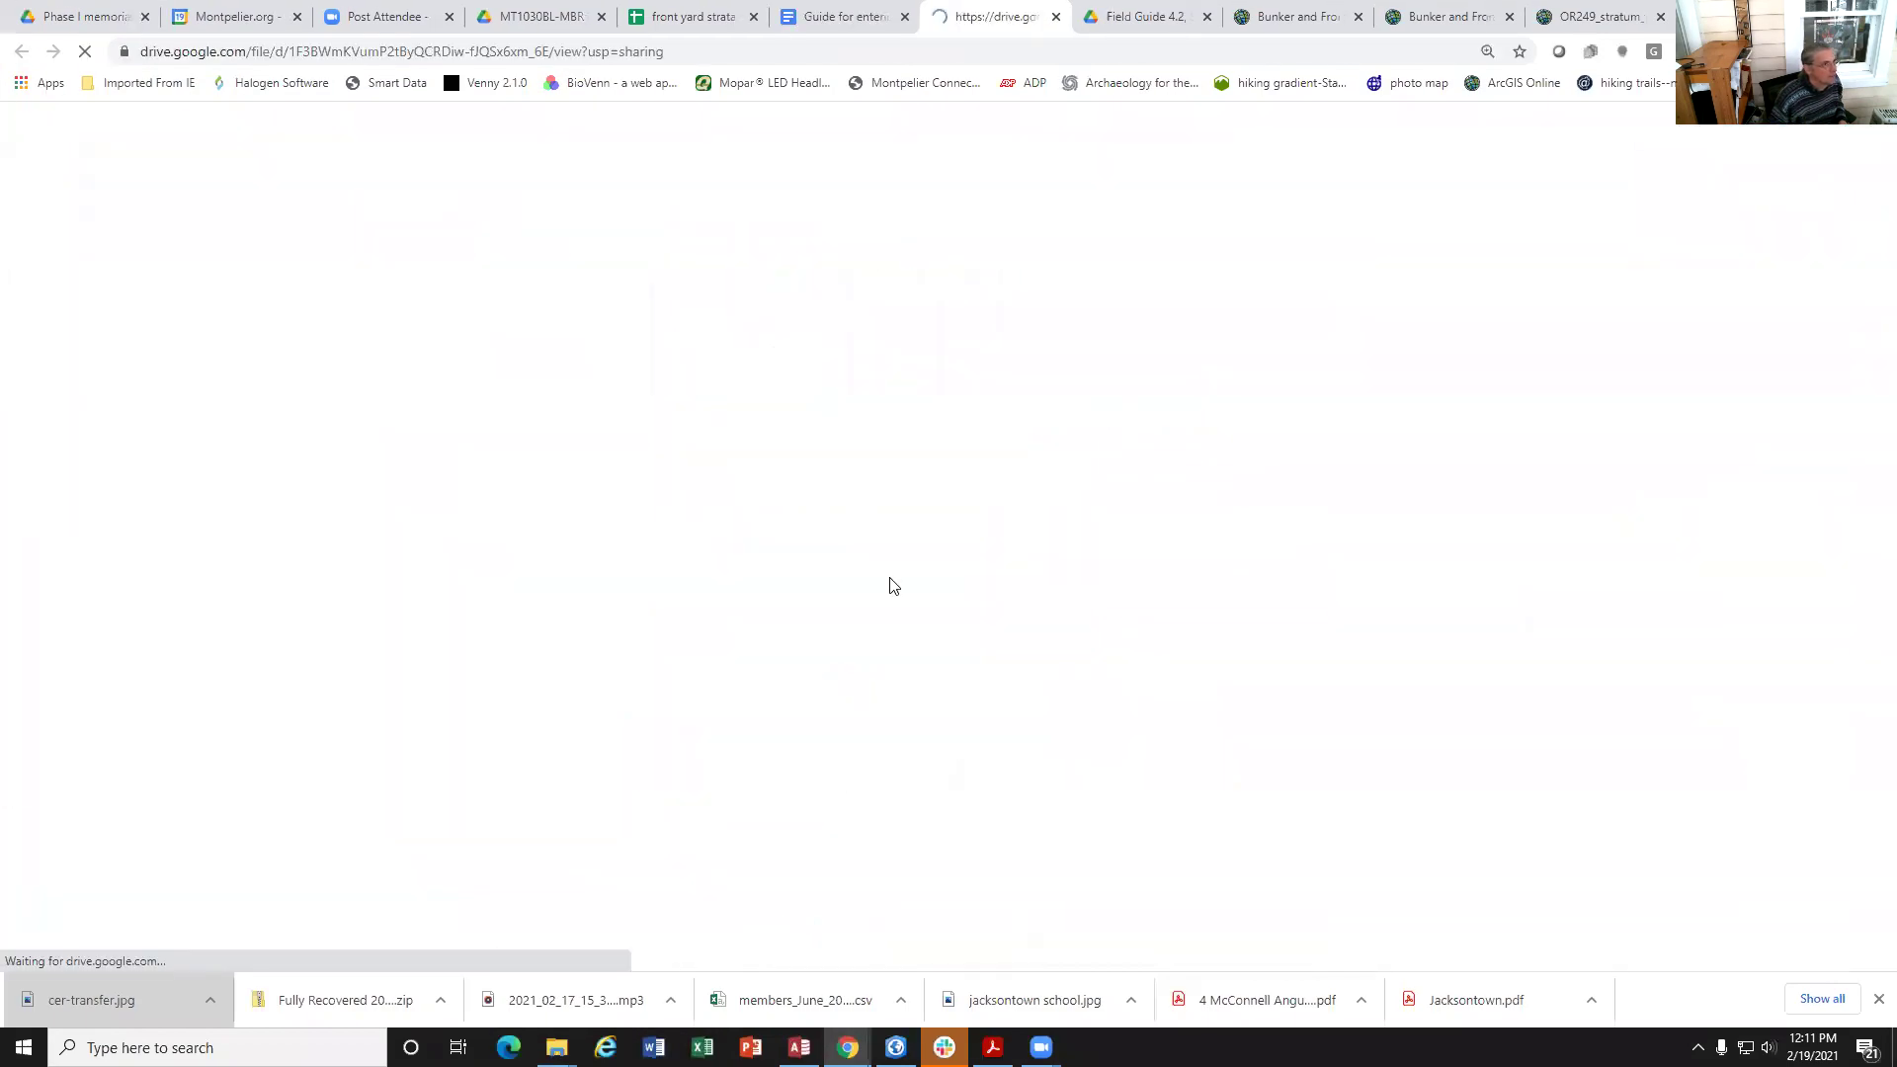
scroll(924, 588, down, 10)
scroll(927, 590, down, 8)
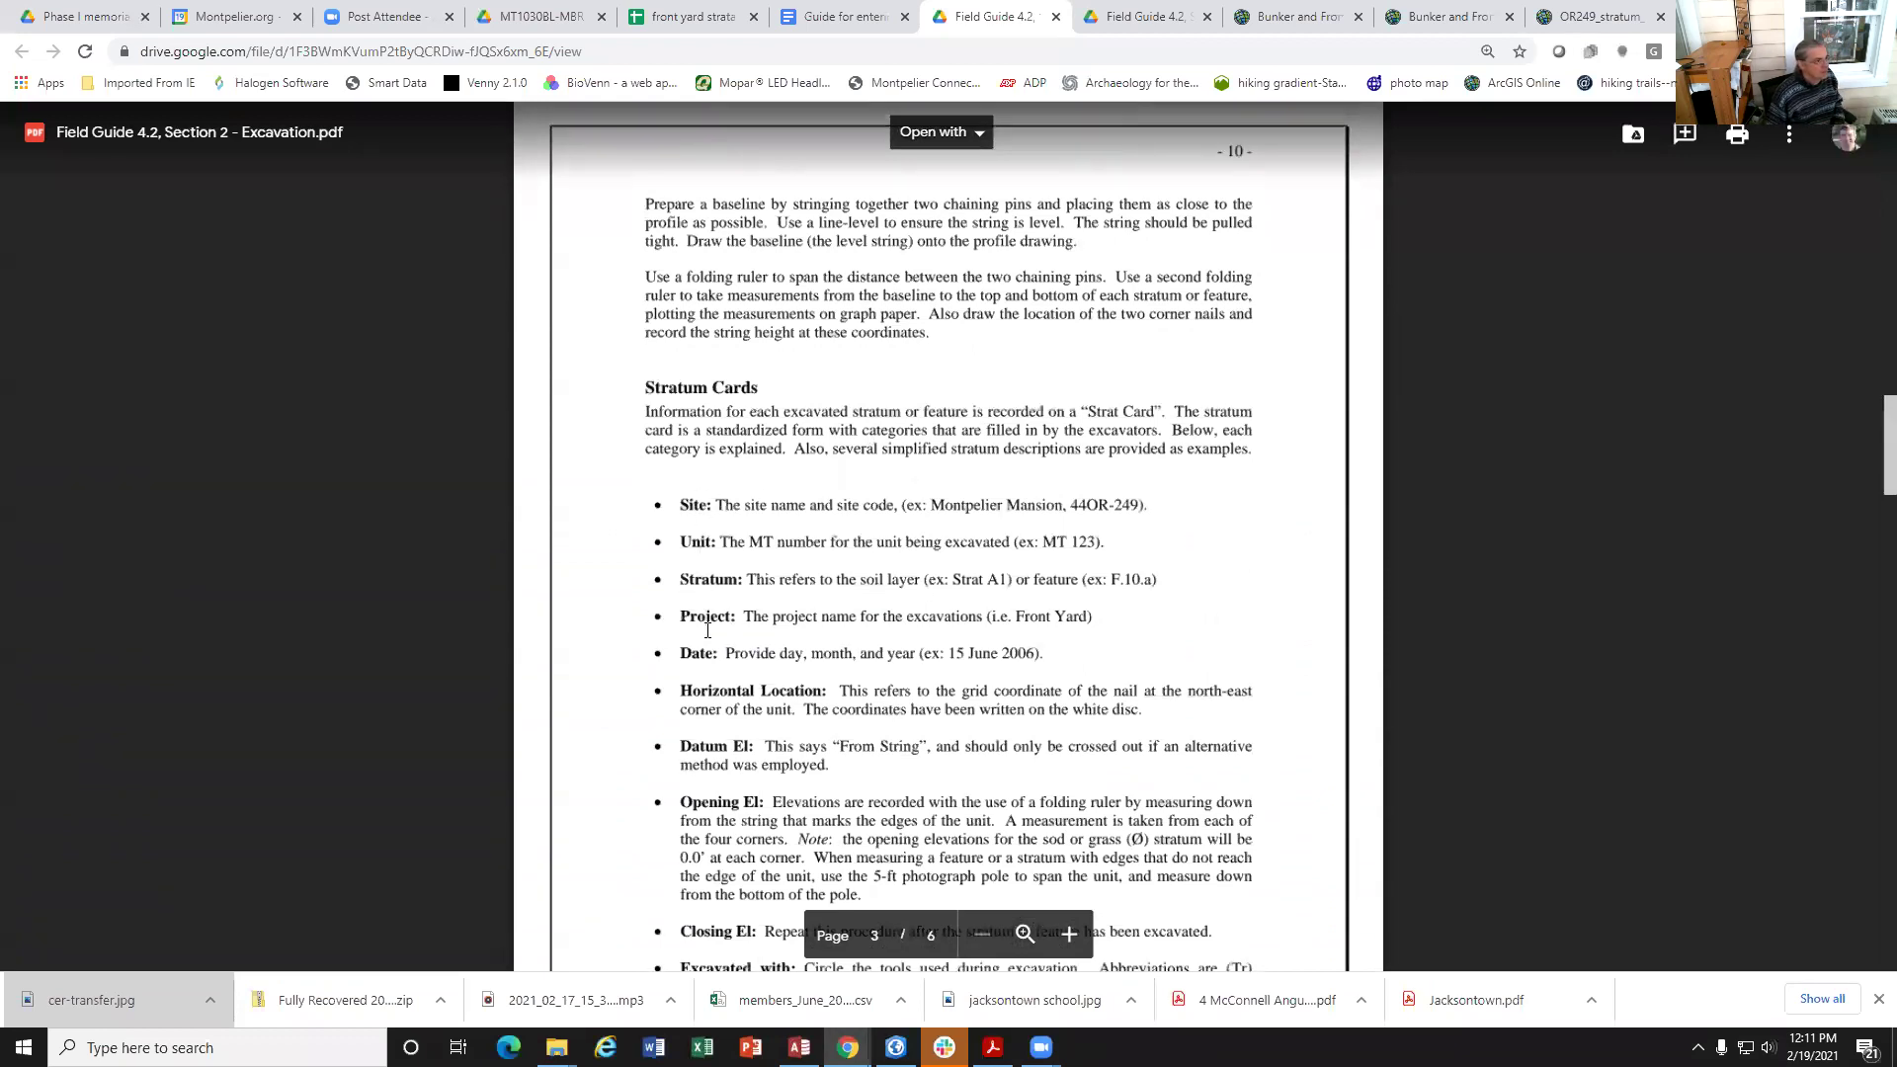
Step: Read through the Stratum Cards field descriptions on pages 10 and 11 of the field guide, up to Stratigraphic Definition
scroll(717, 693, down, 1)
scroll(717, 694, down, 4)
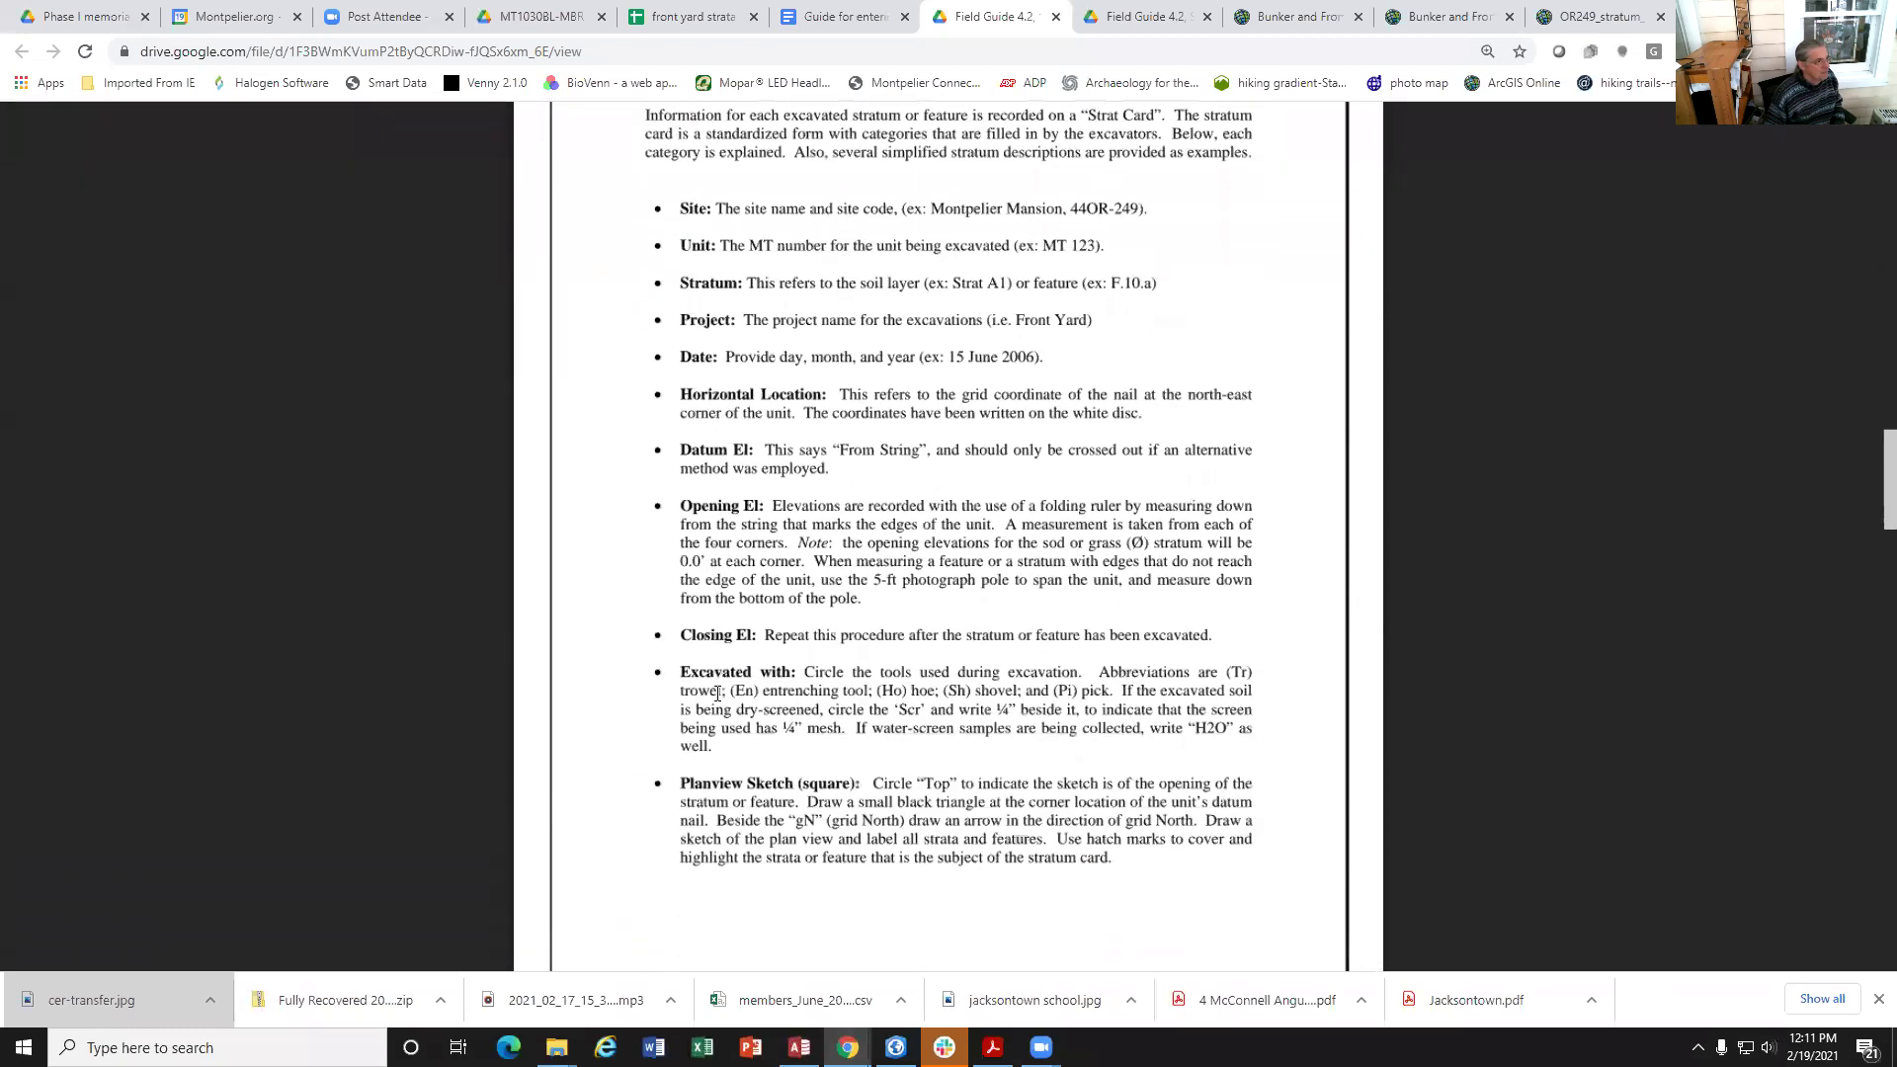
scroll(764, 608, down, 5)
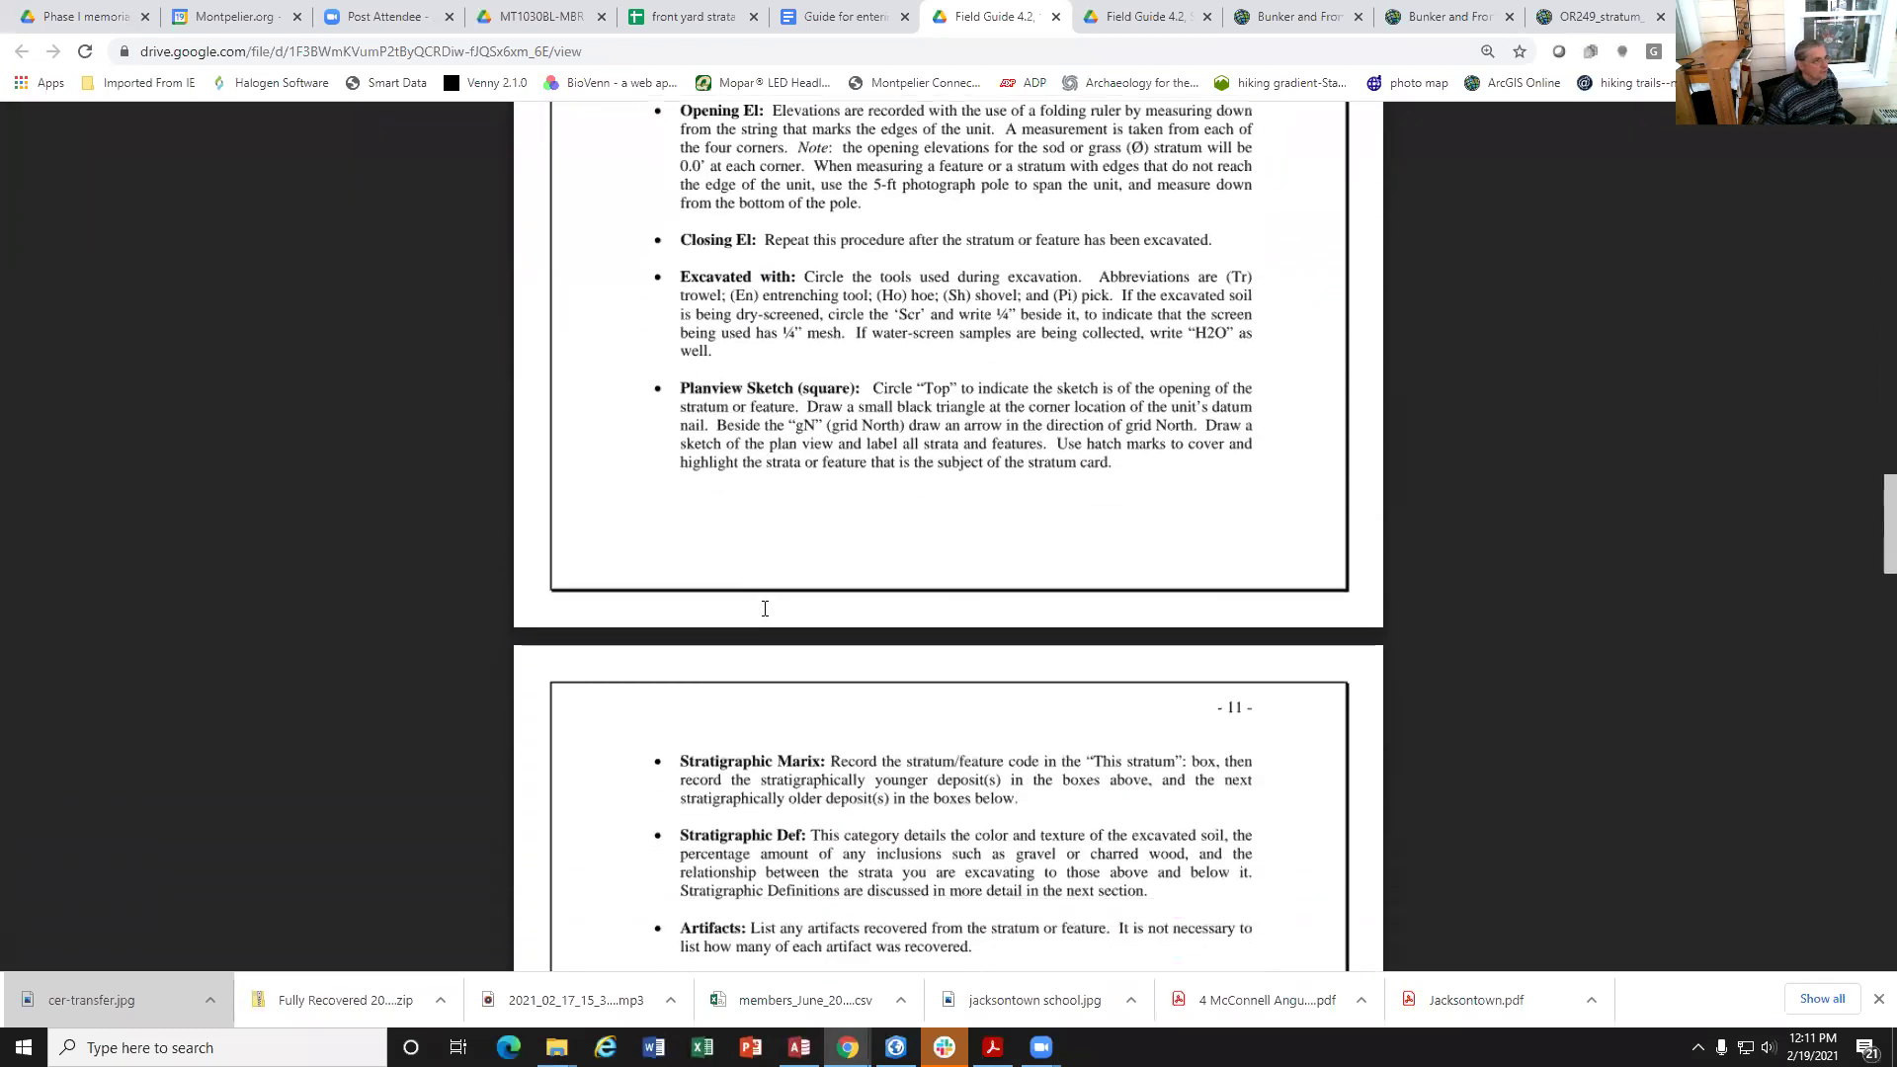
scroll(792, 559, down, 1)
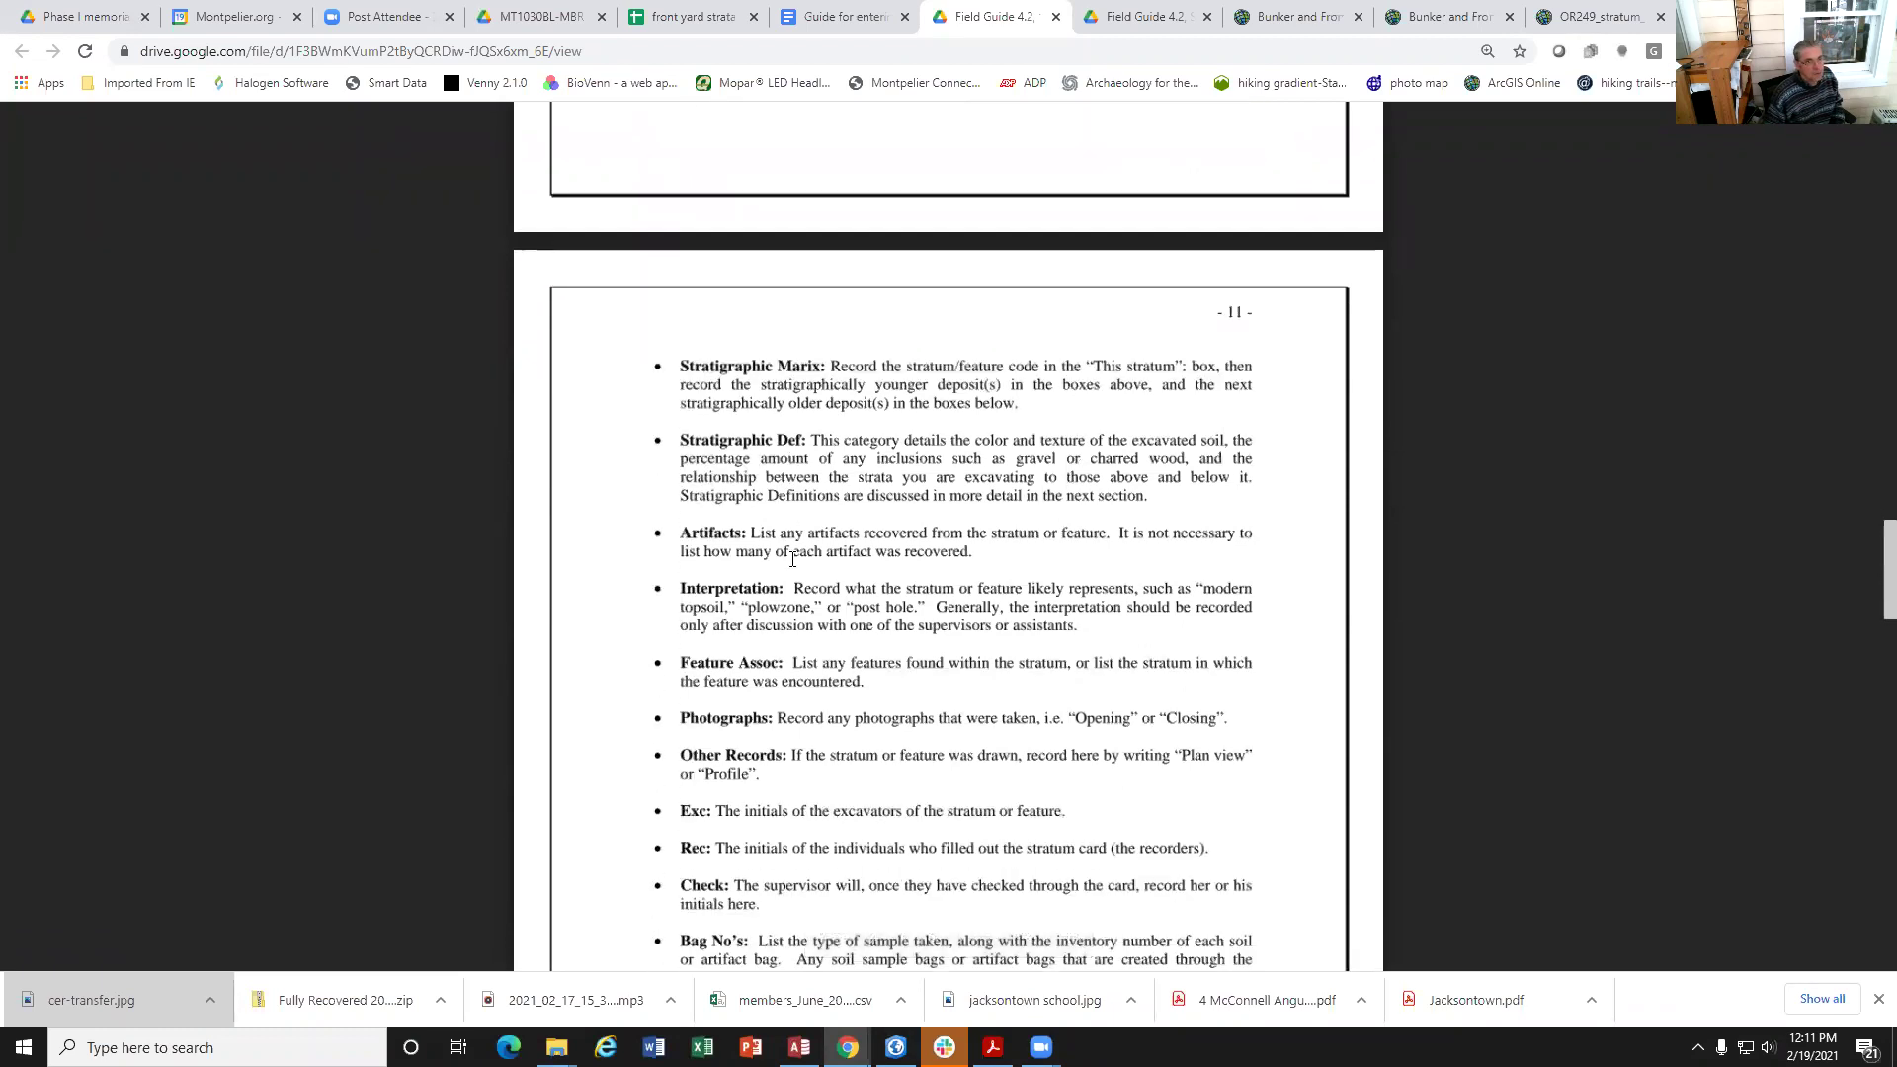
scroll(792, 559, down, 2)
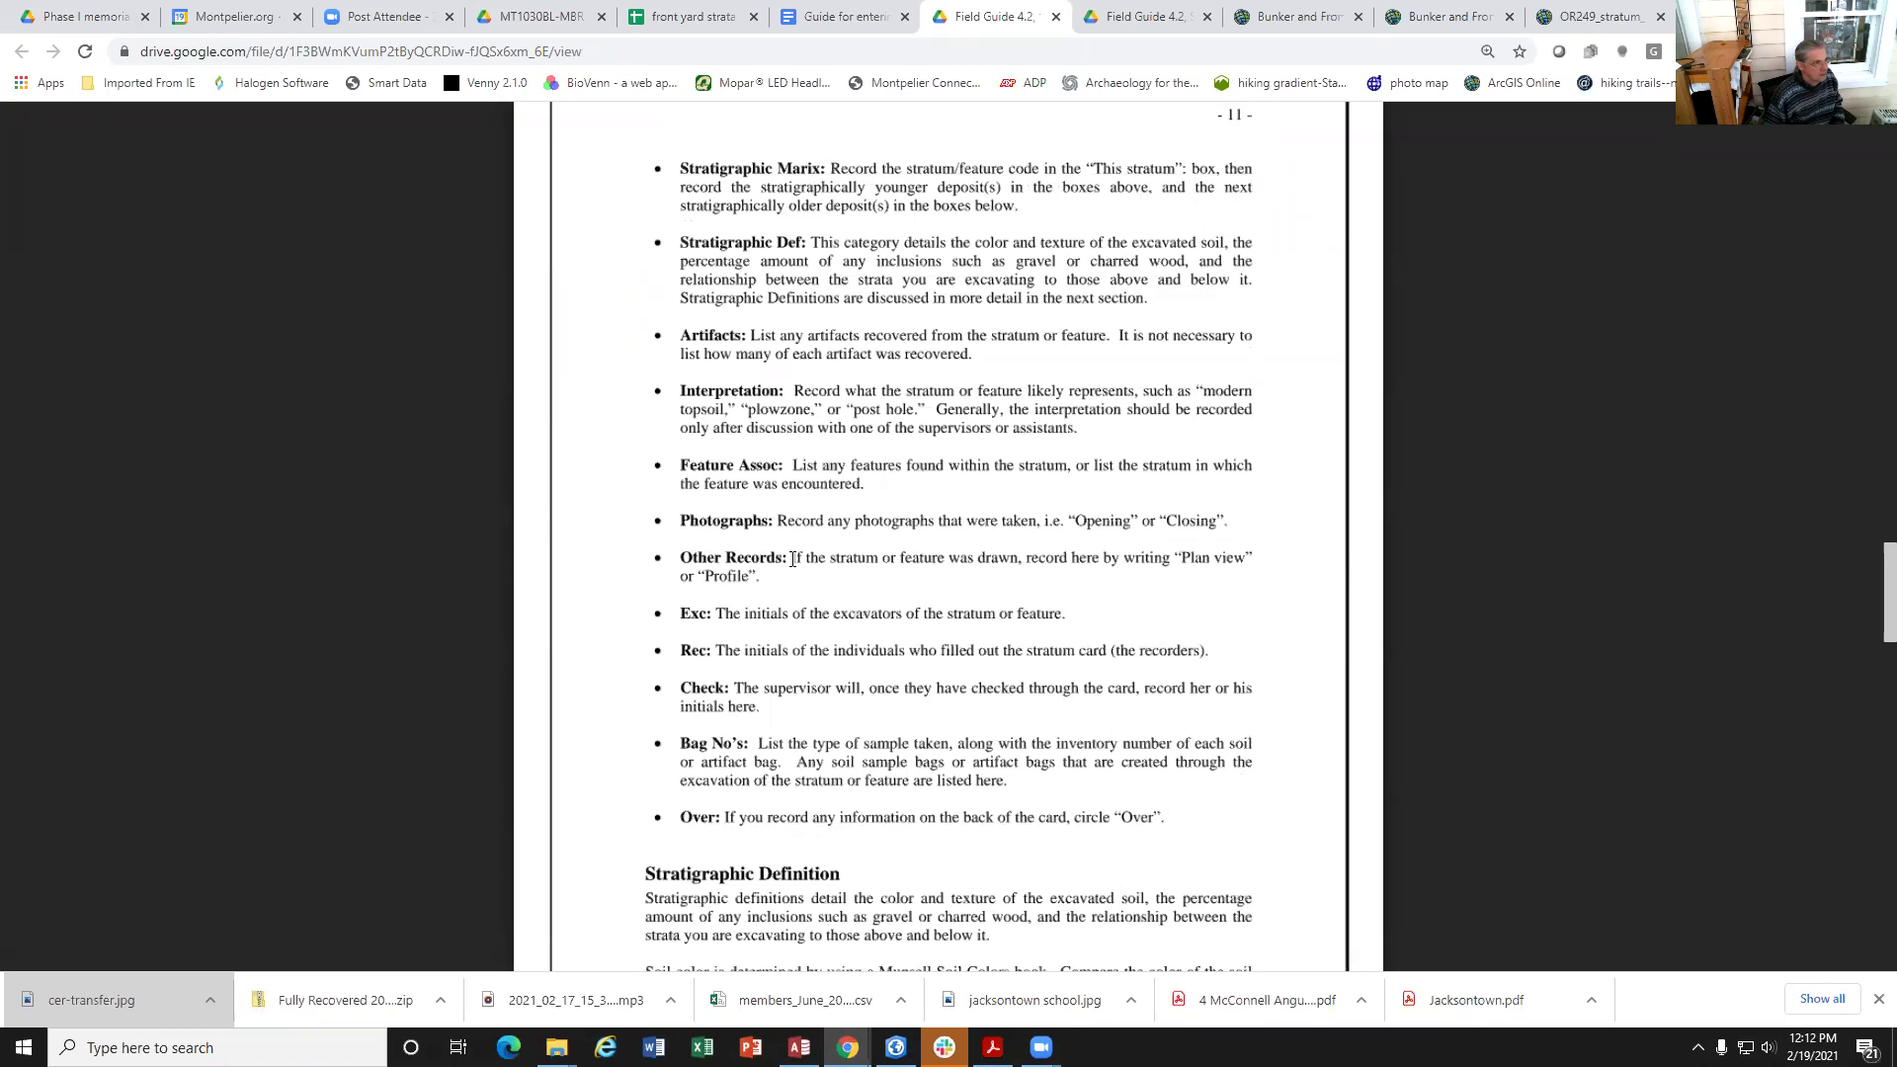
scroll(792, 559, down, 1)
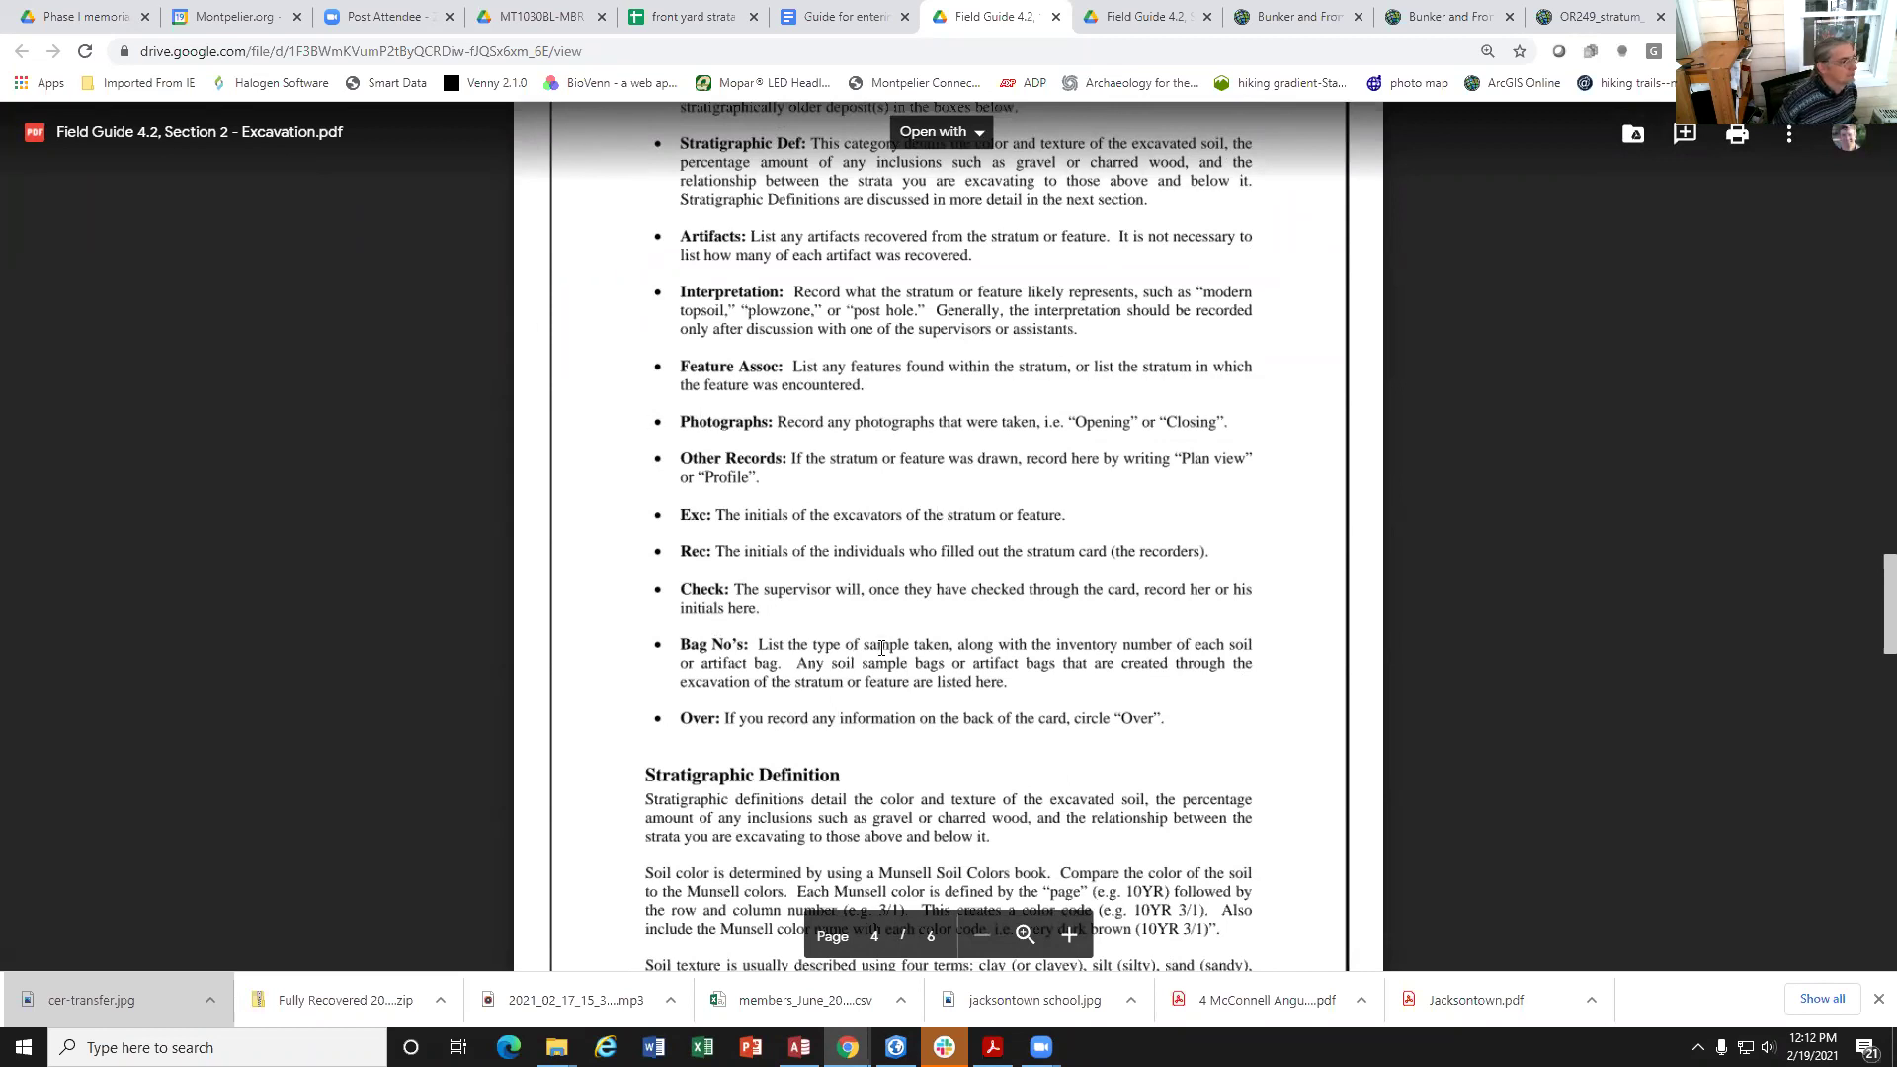
scroll(847, 625, down, 1)
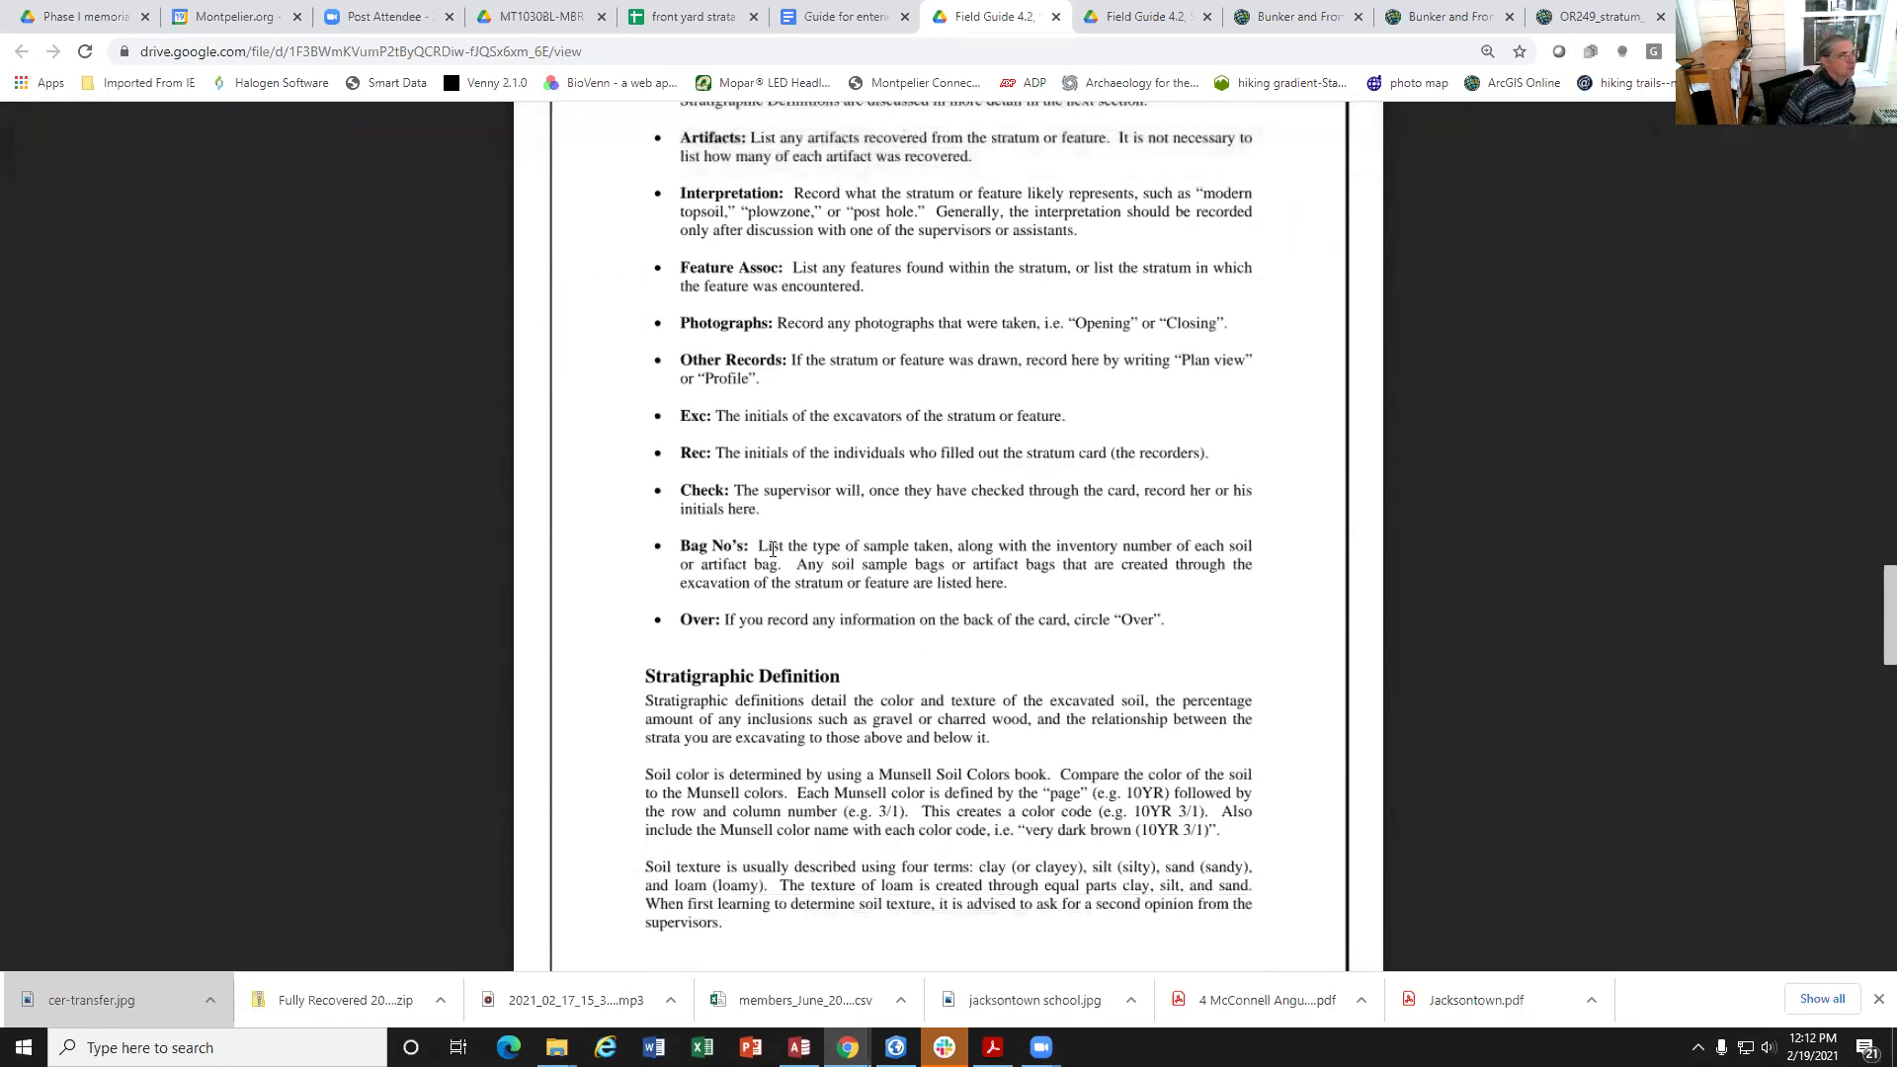
scroll(800, 469, down, 1)
scroll(837, 445, up, 4)
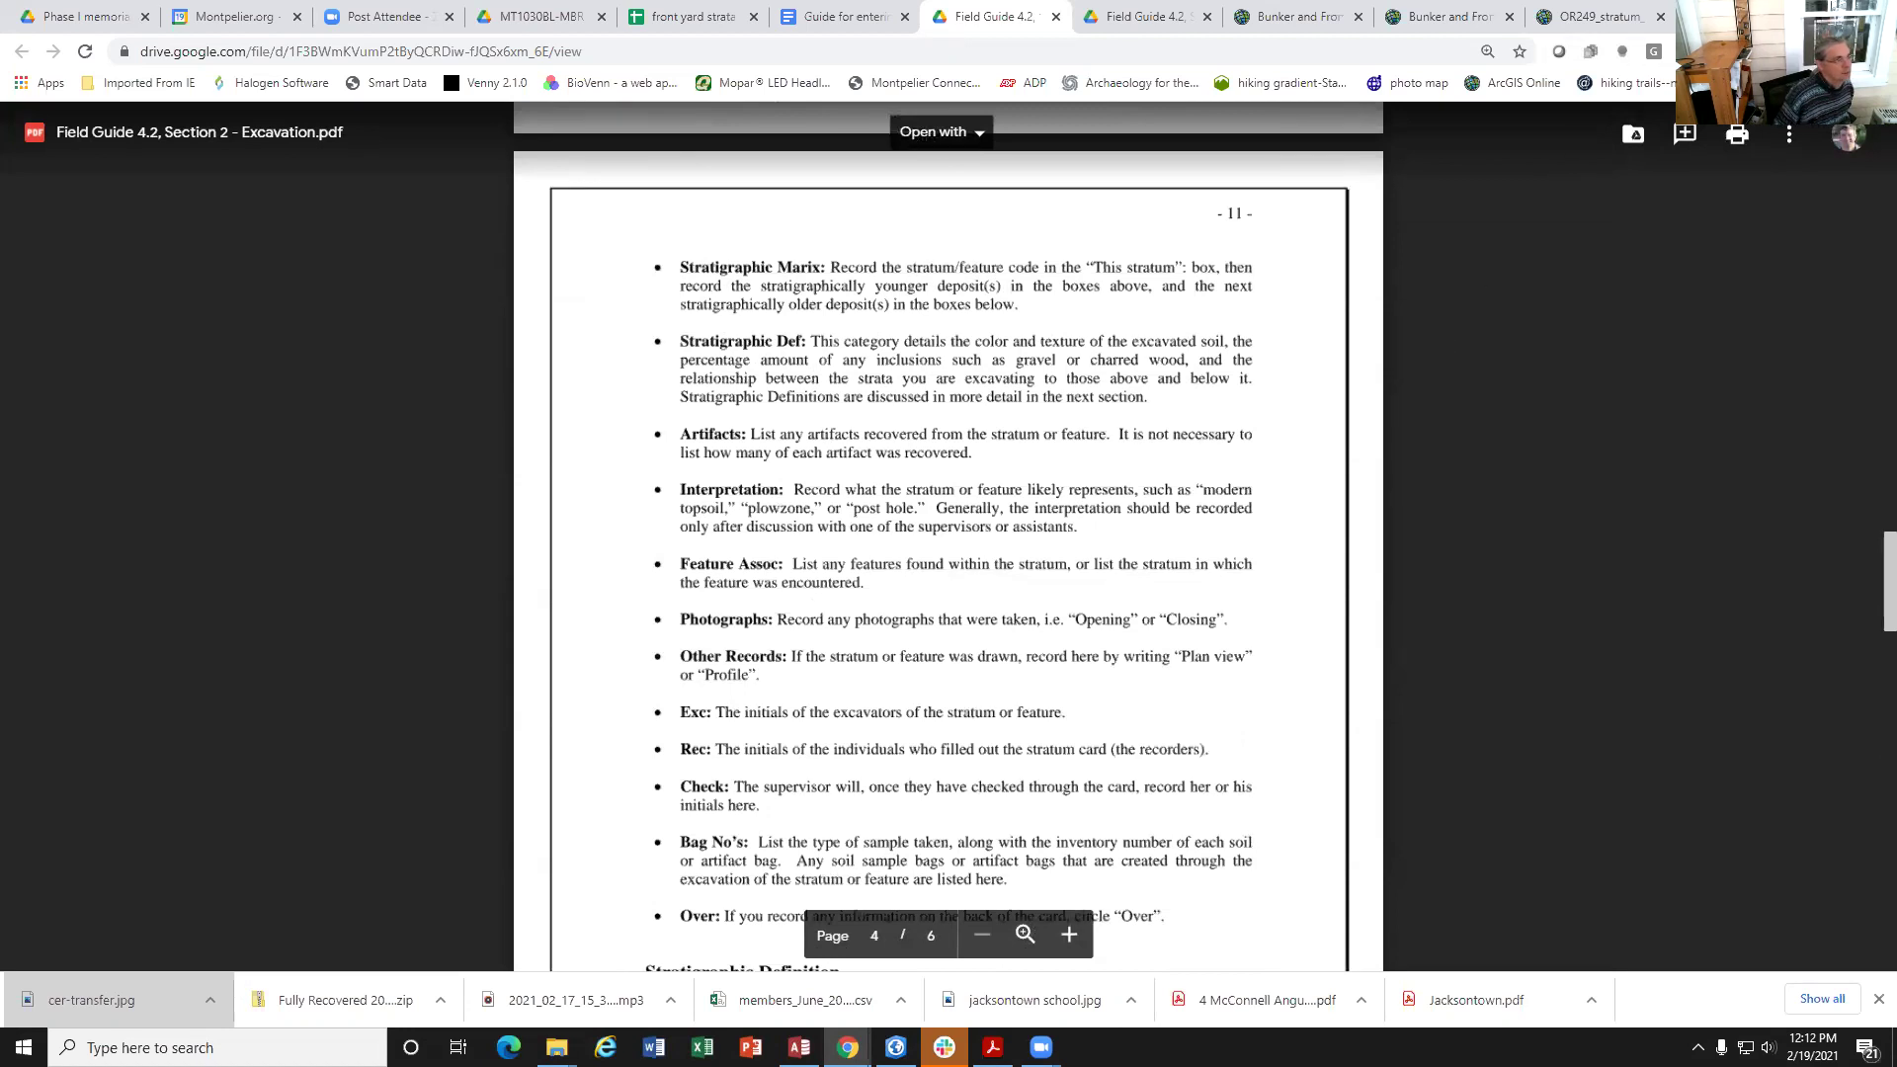
Step: Return to the stratum form MT1030.A.CA.pdf and review its header, stratum description and location sketch
click(1827, 14)
click(1124, 92)
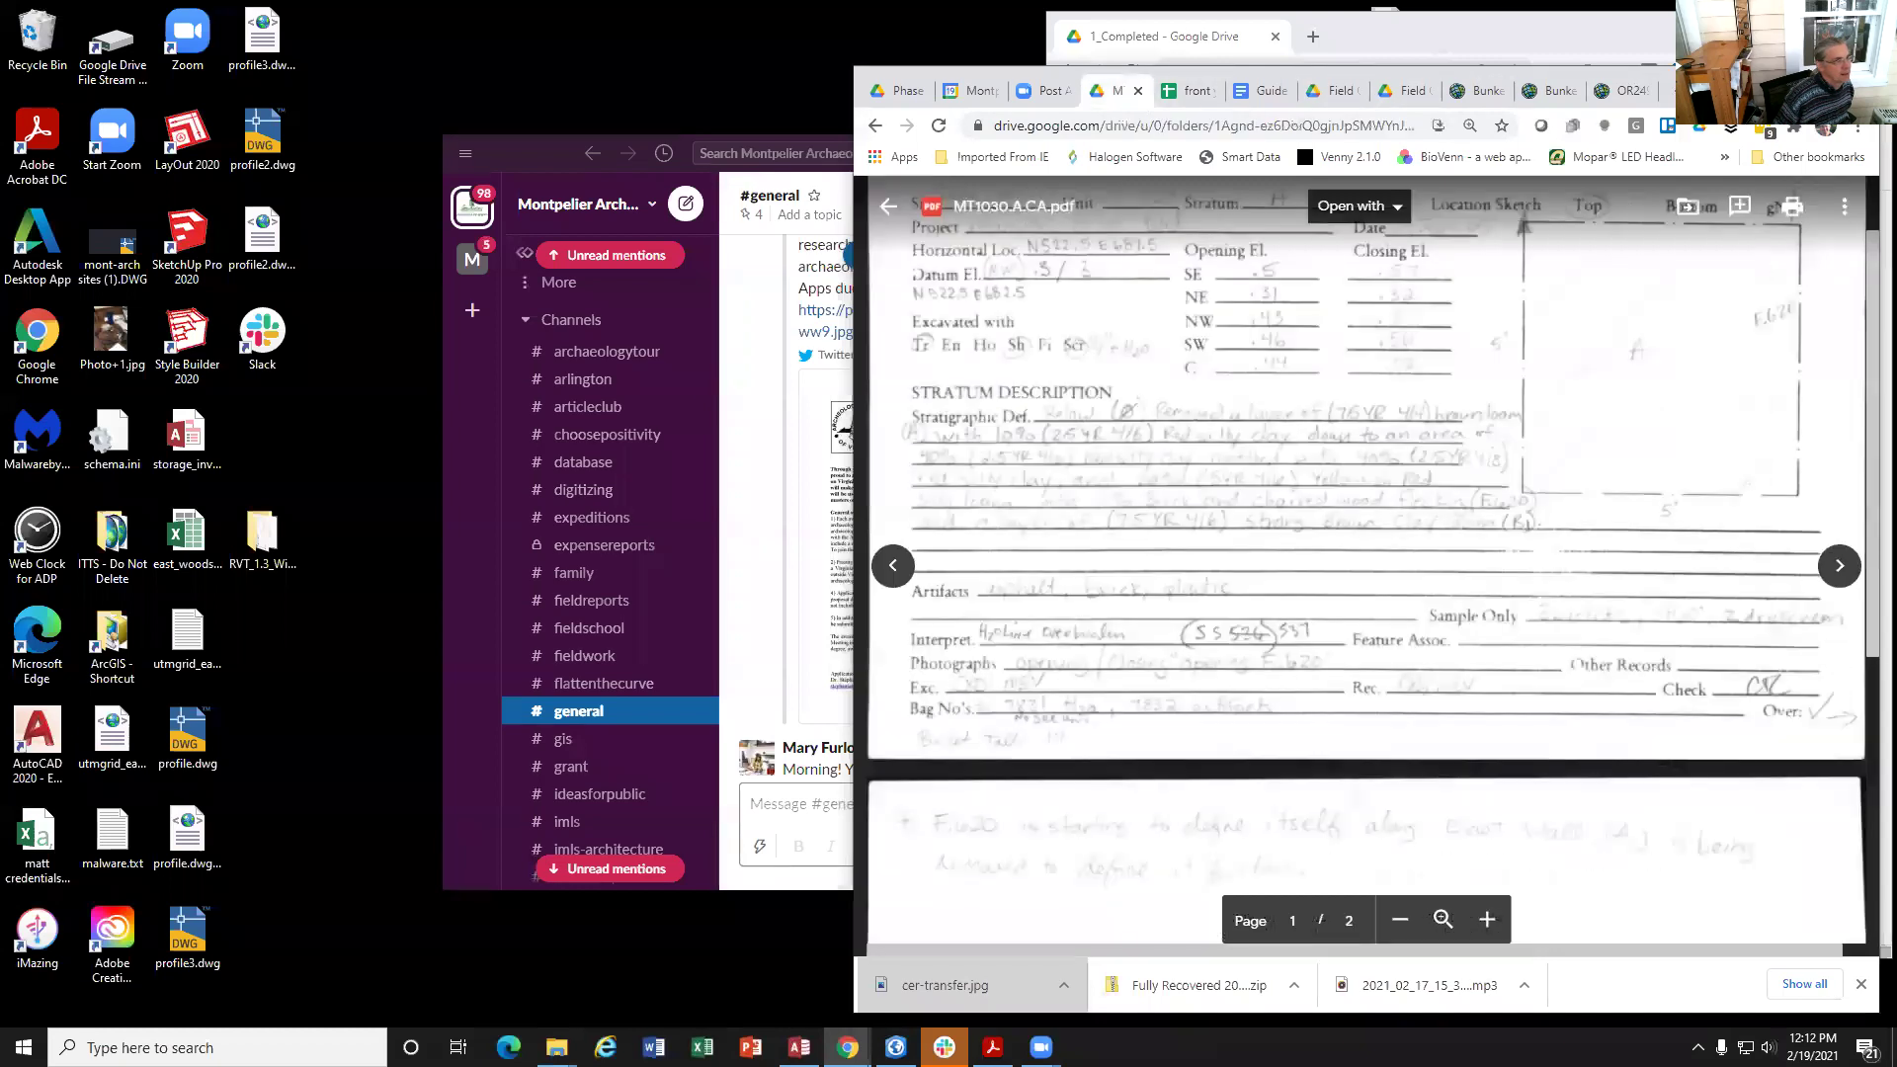
key(super+Up)
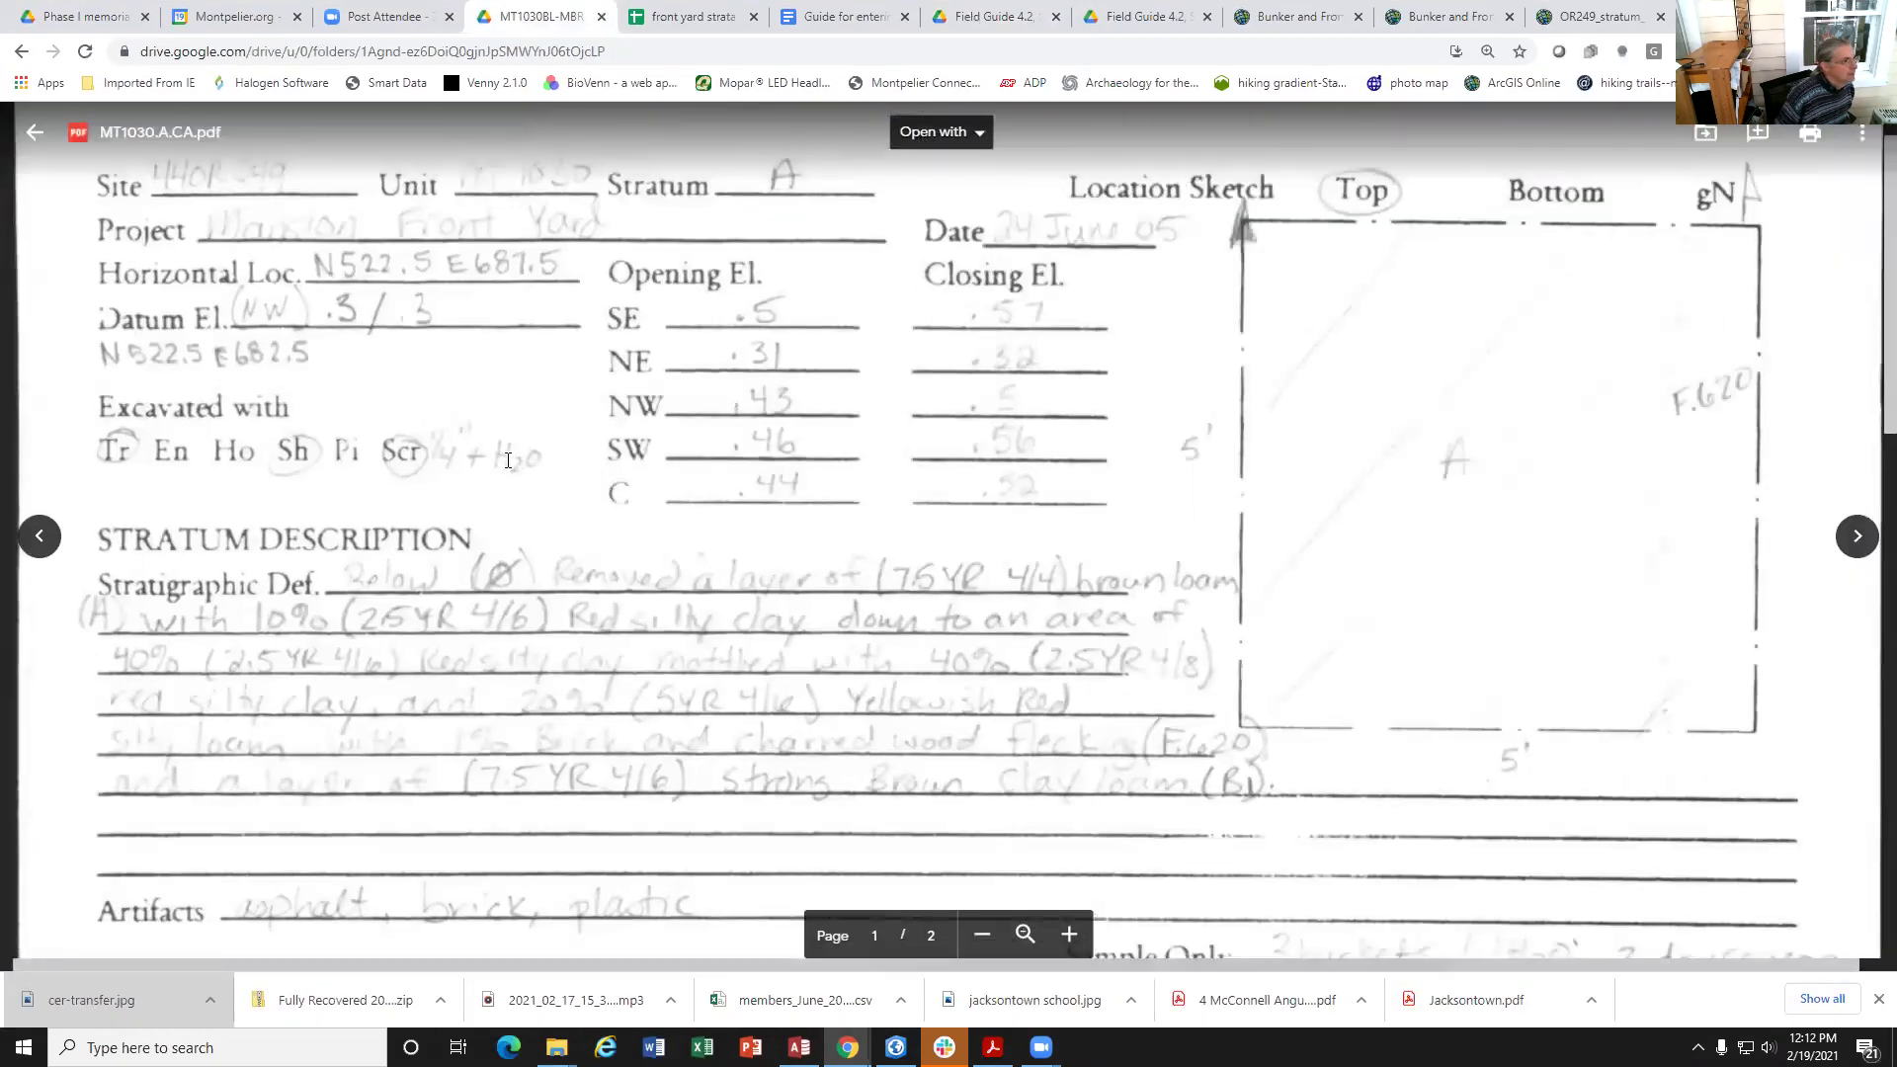
scroll(519, 461, down, 2)
scroll(1812, 573, up, 3)
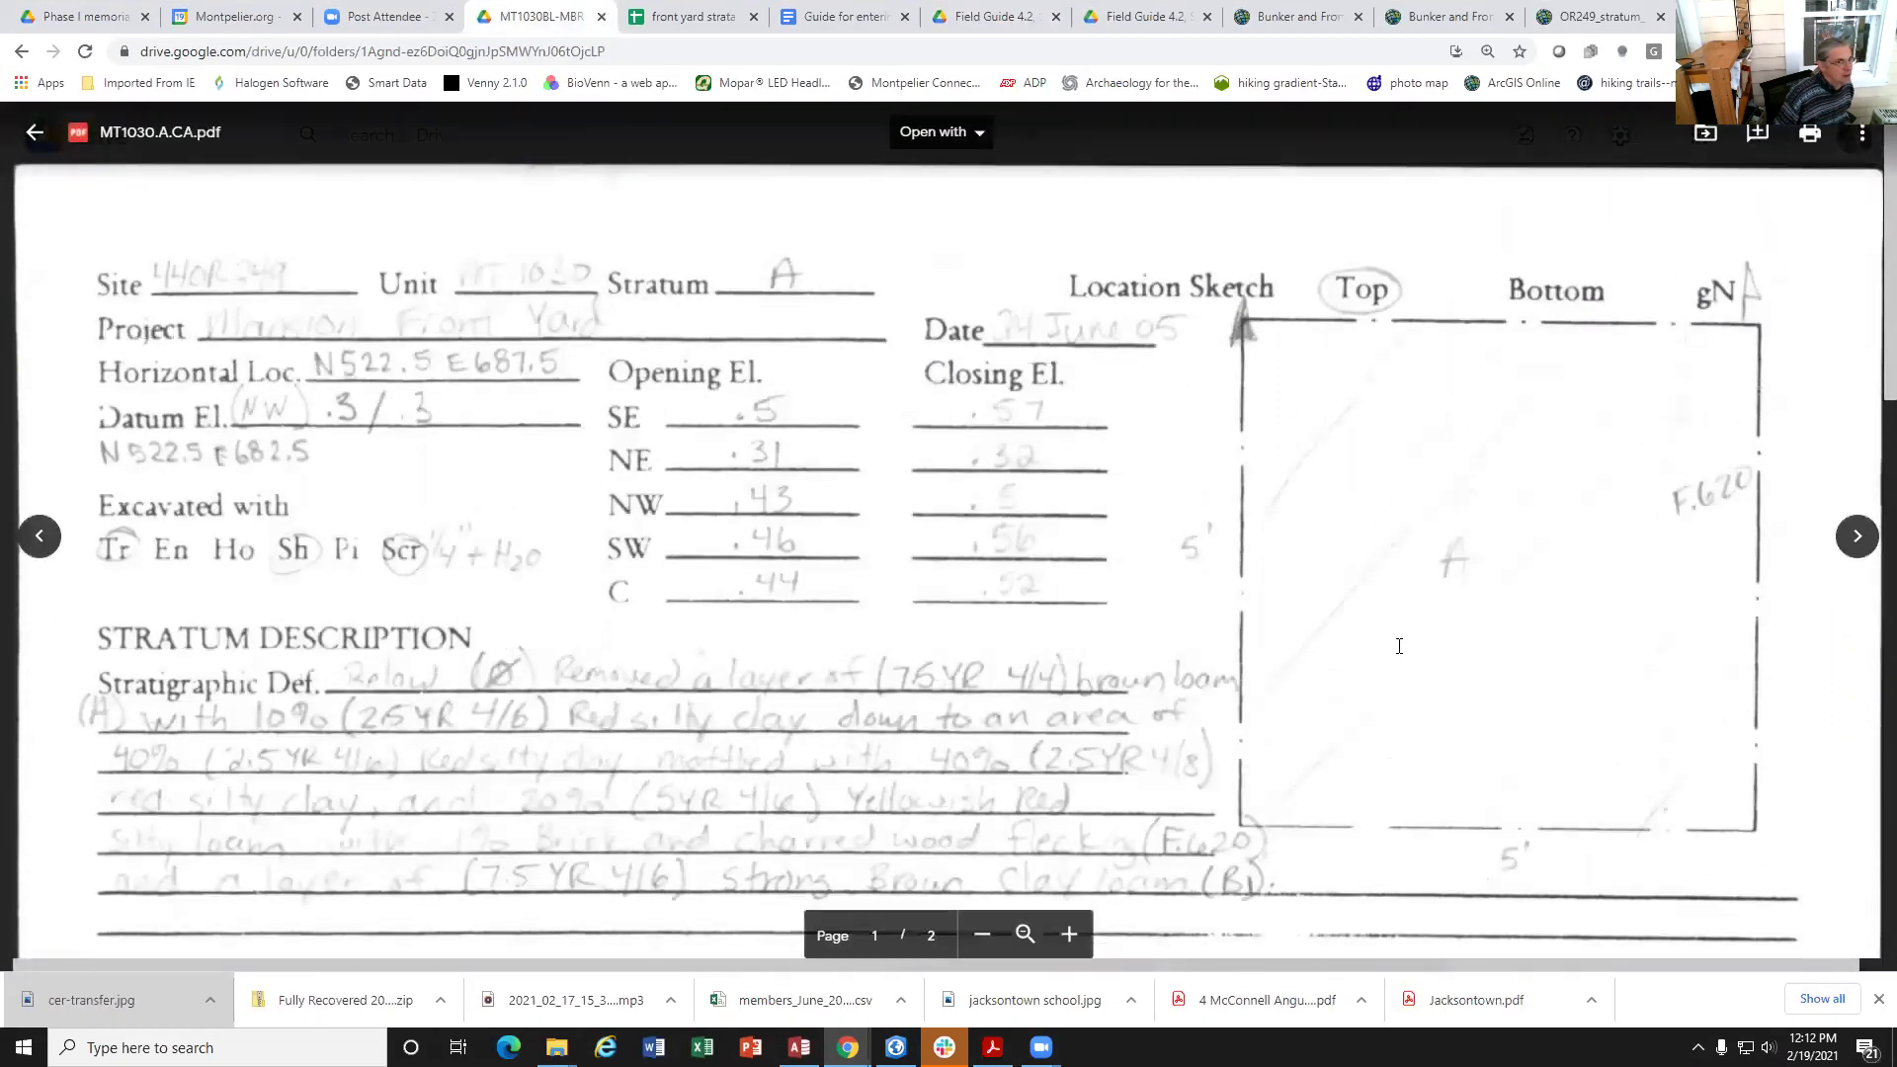
Step: Compare the Stratum A form with its opening photo MT1030.A.PH.JPG and the next form, MT1030.B.CA.pdf, ending on the Stratum A form
click(1856, 539)
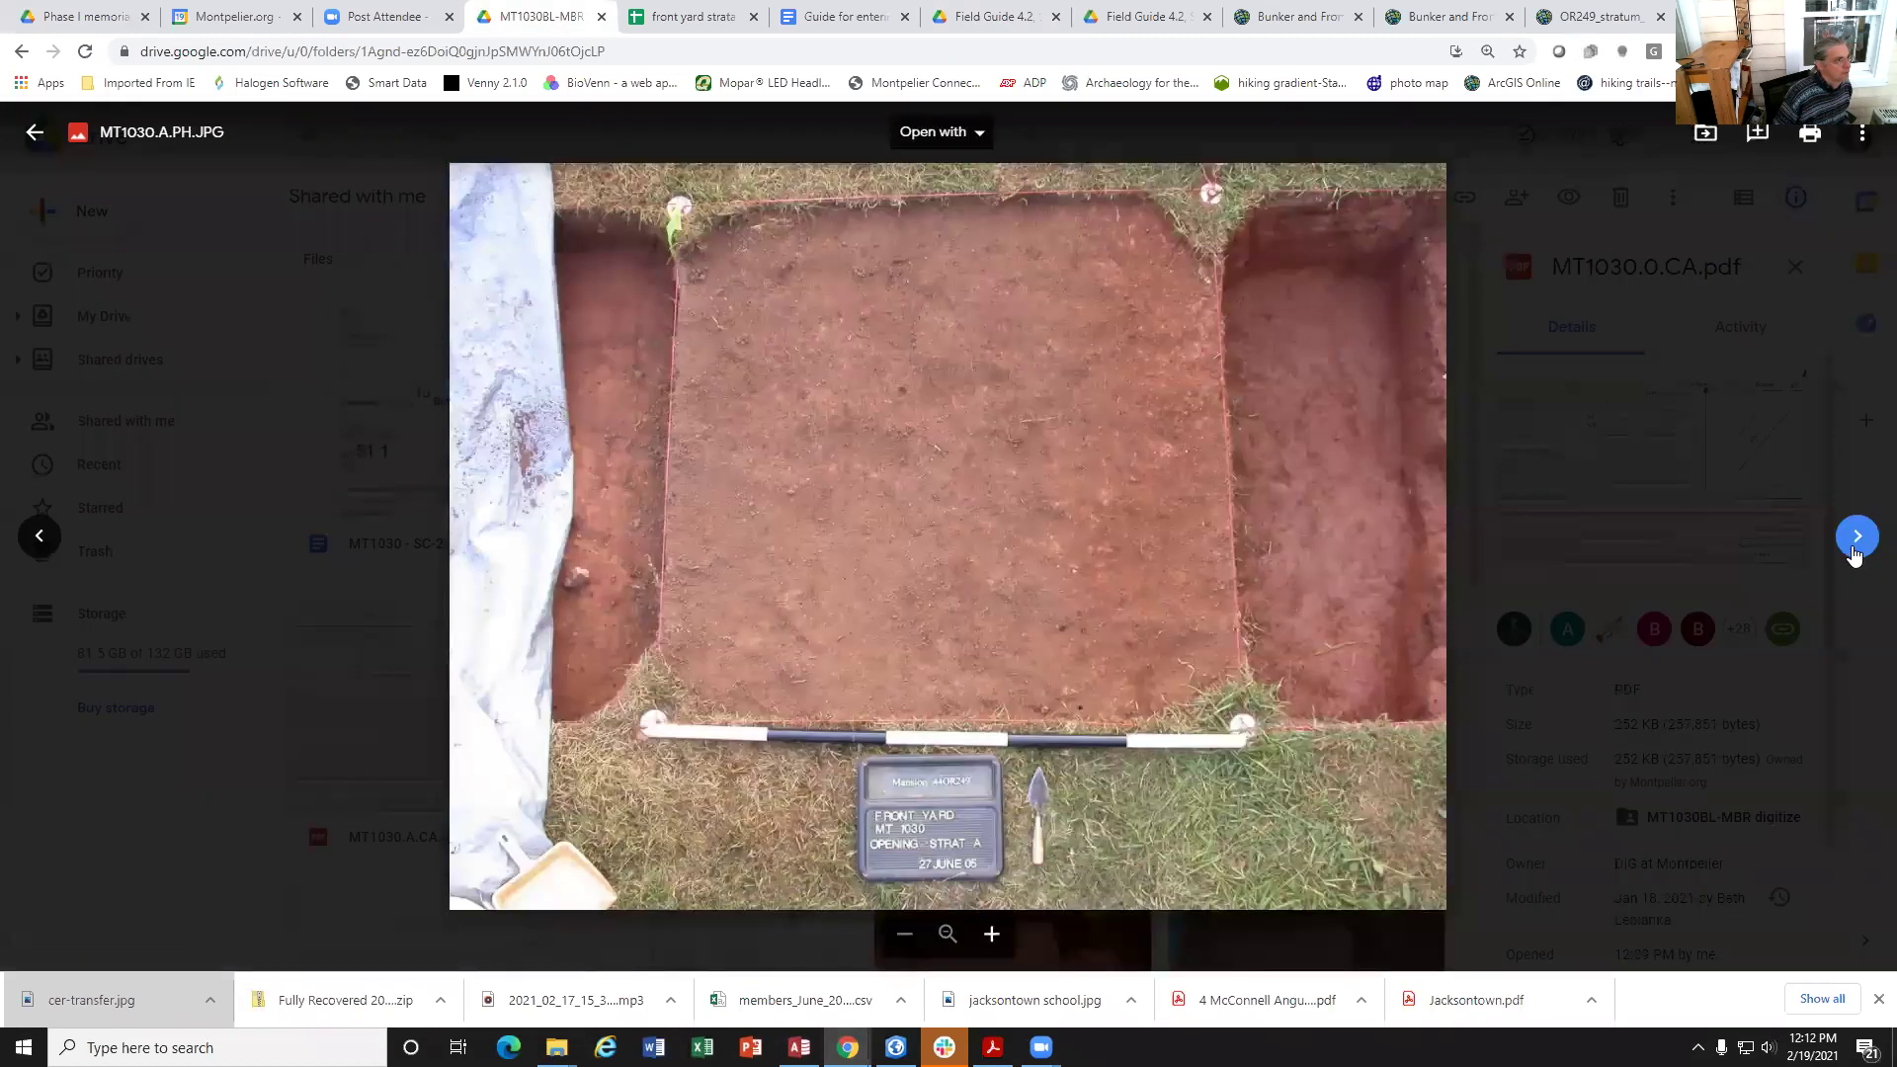
click(1854, 553)
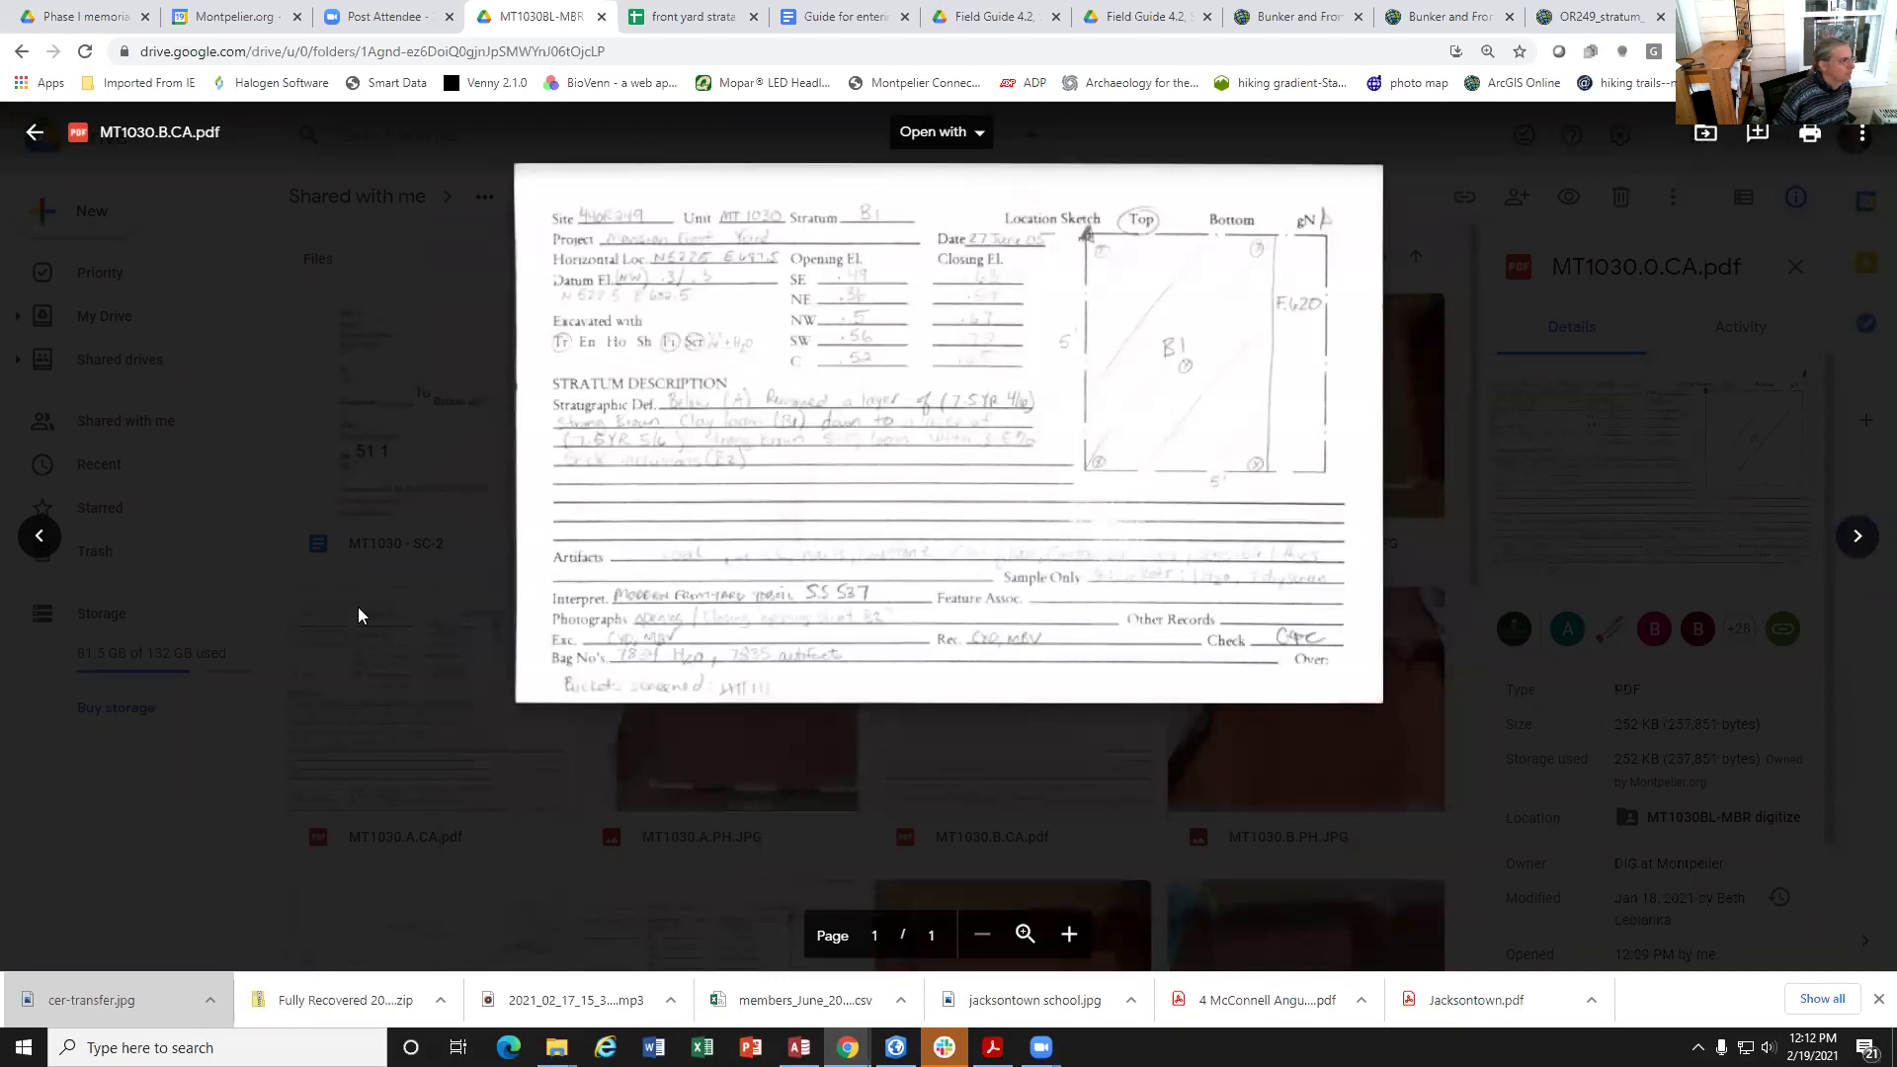
click(42, 541)
click(41, 541)
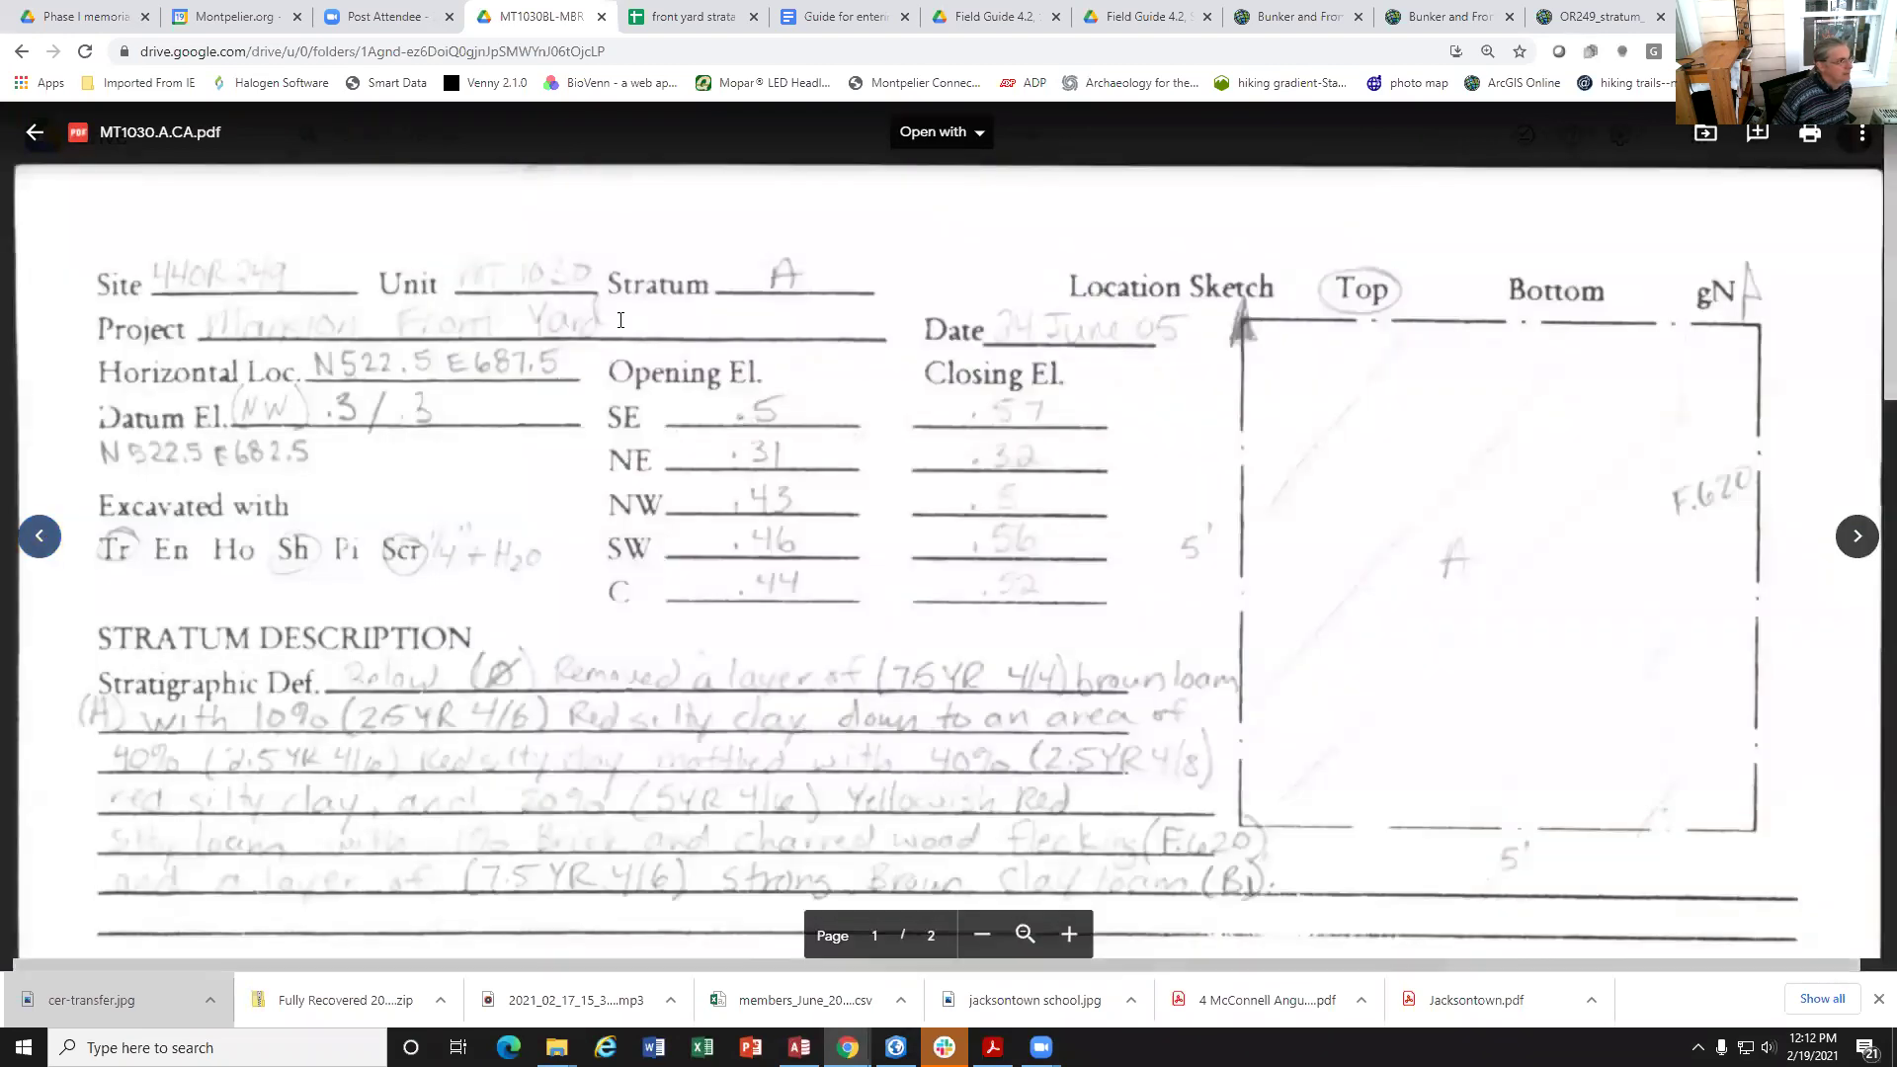
click(1855, 536)
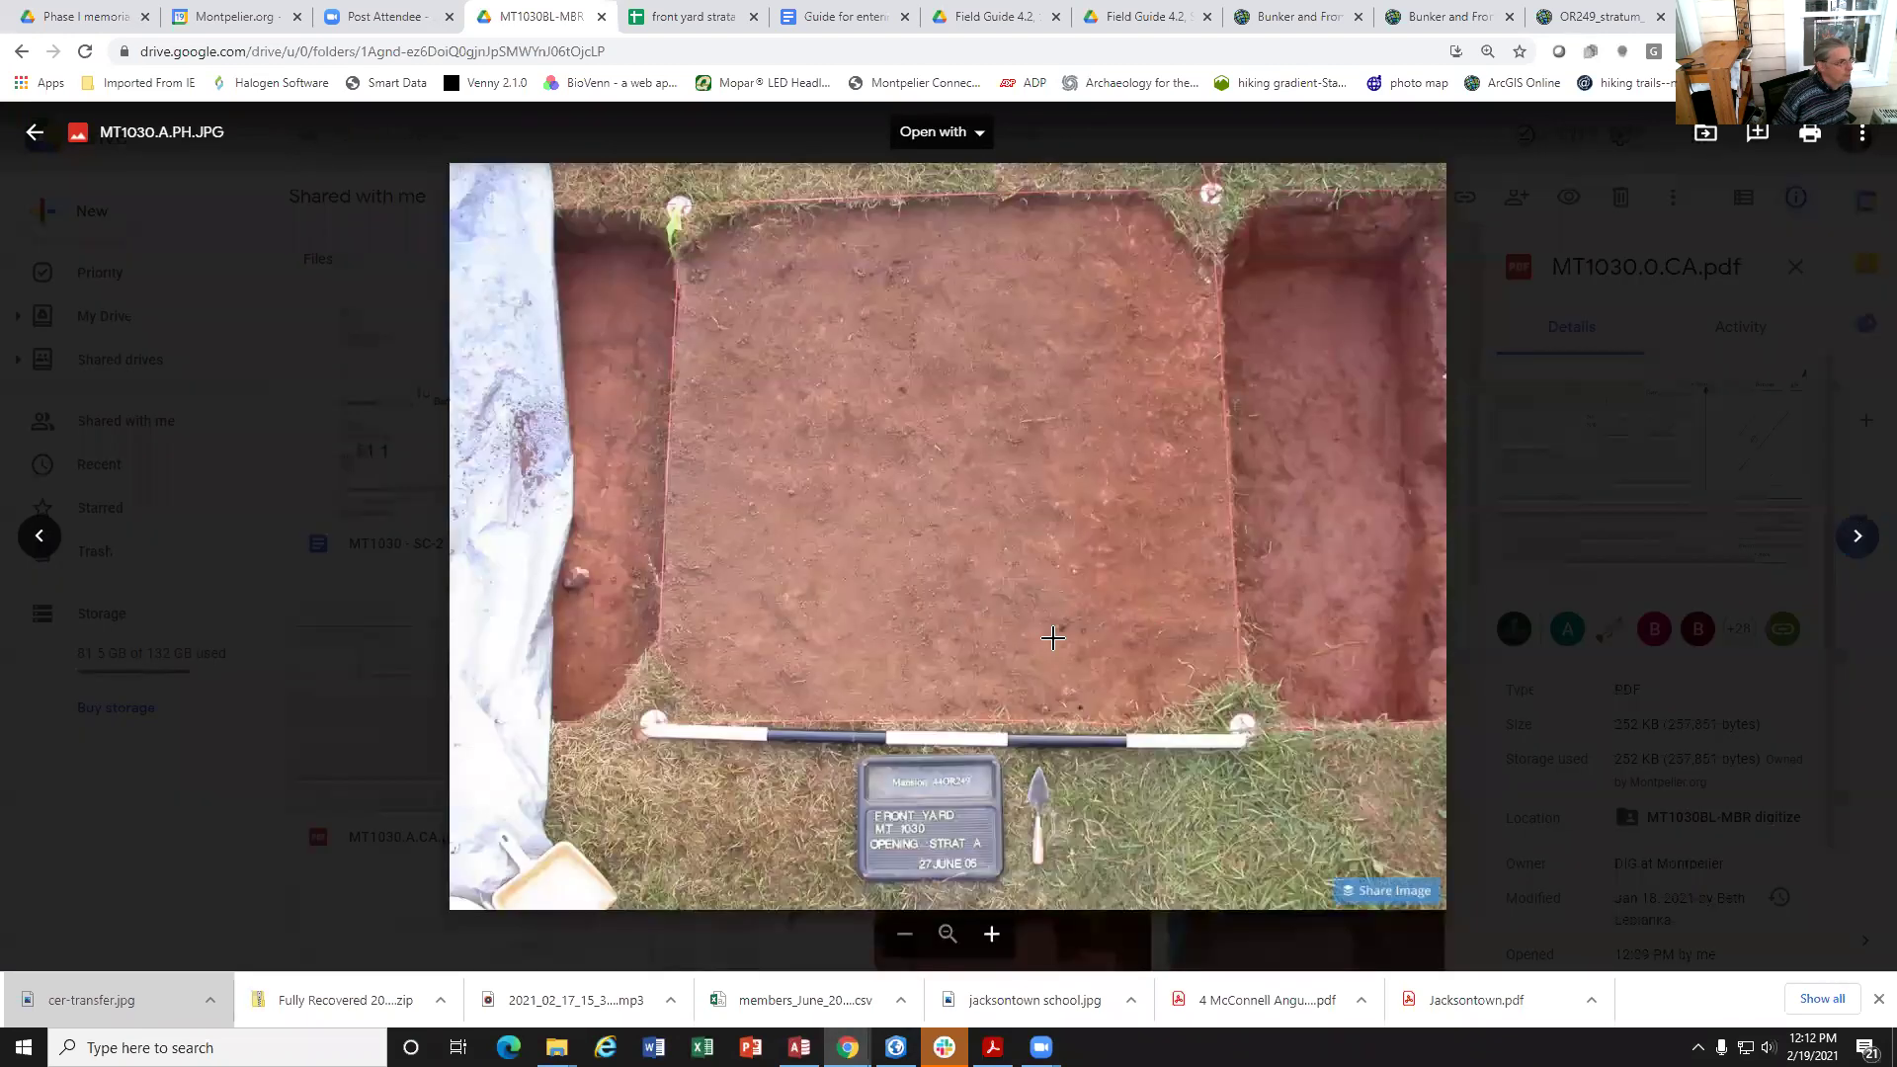
click(40, 536)
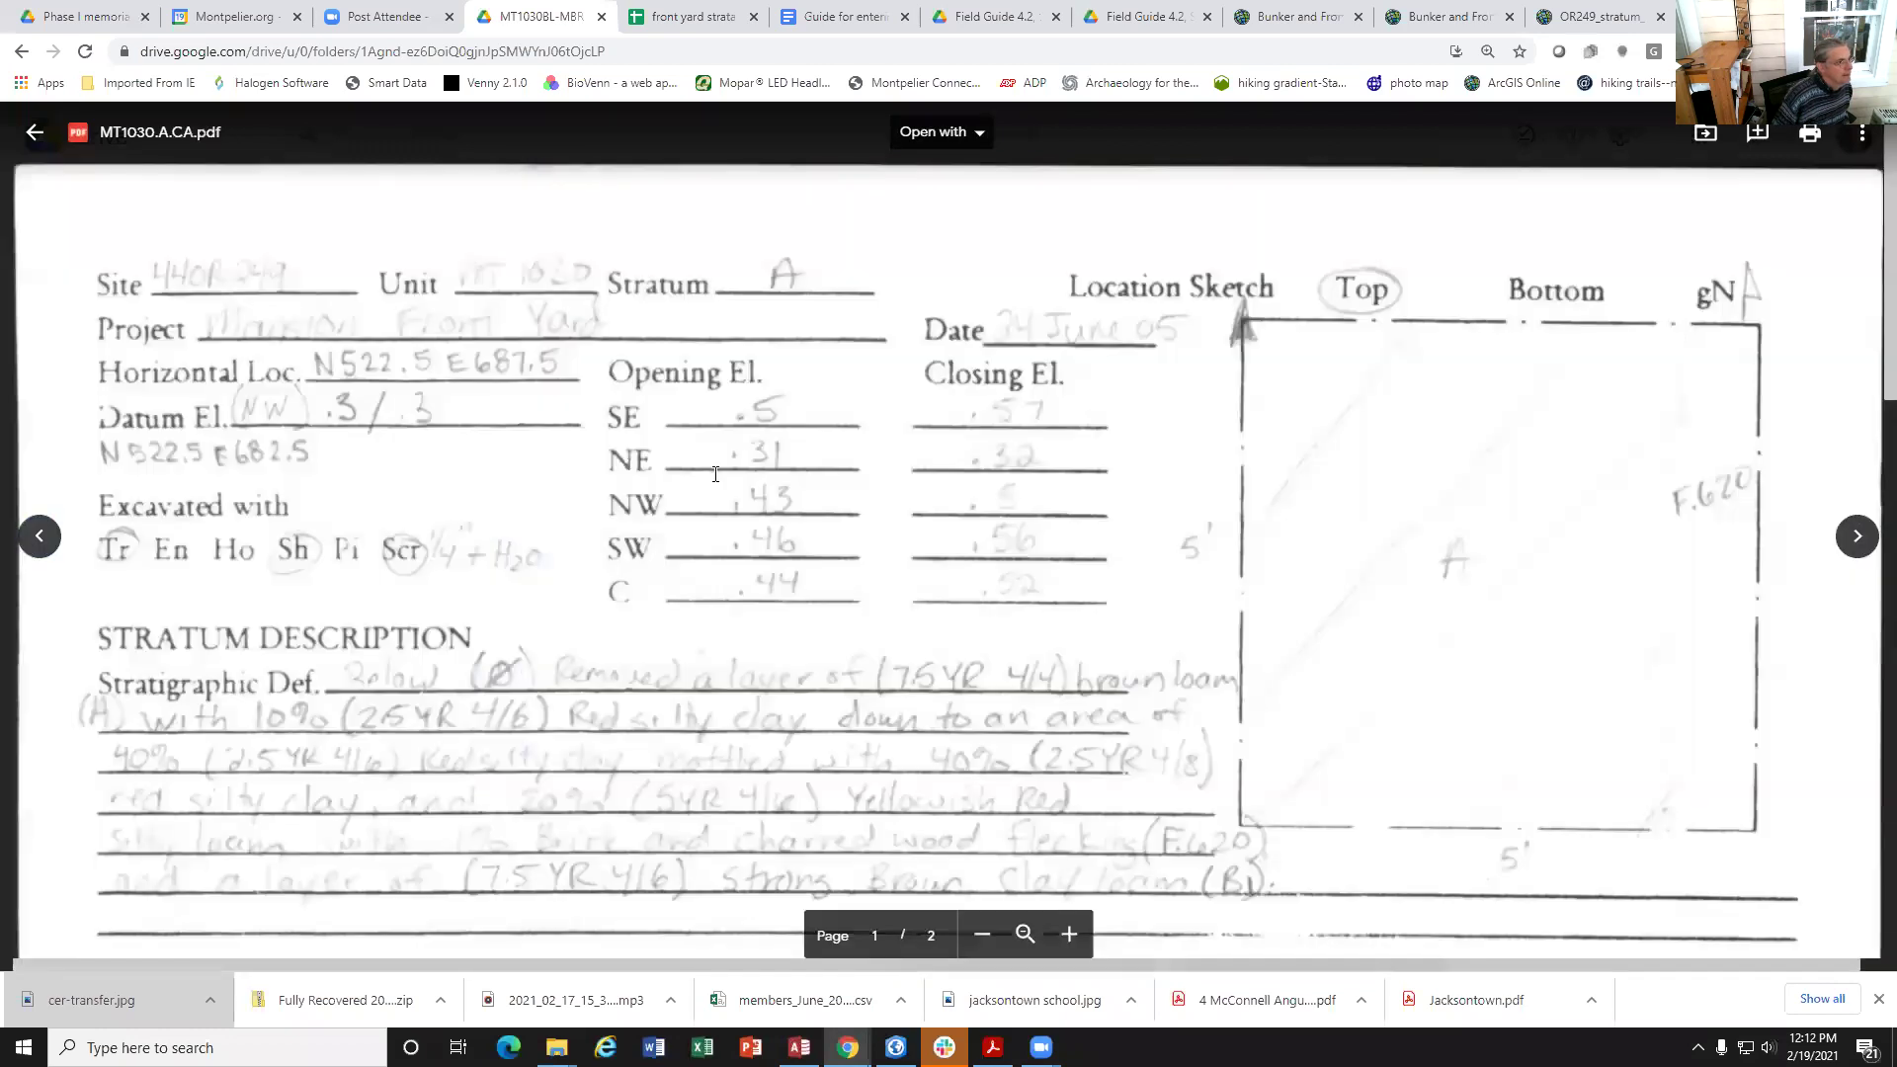
scroll(678, 575, down, 1)
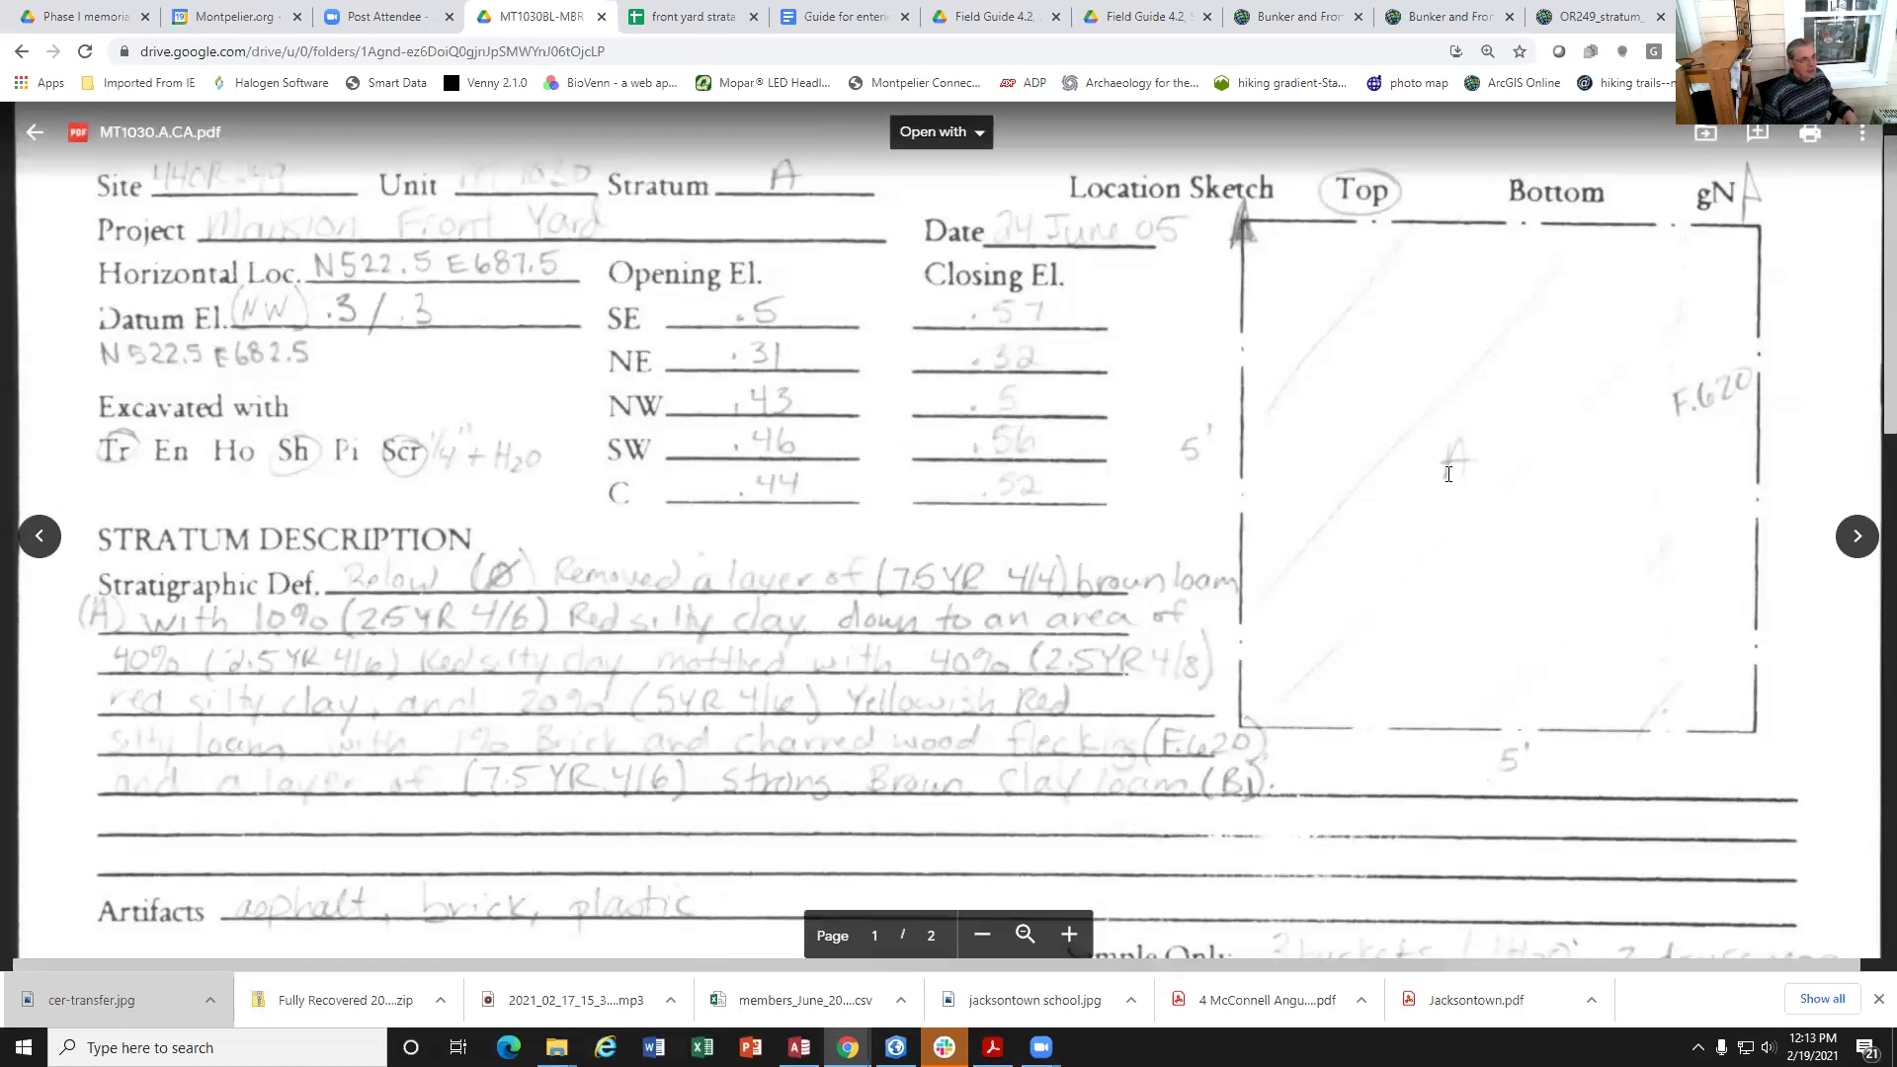
Step: Look through the unit's remaining Stratum B and B2 forms, photos and plan views up to the feature photo MT1030.F620.PH.JPG
click(1856, 539)
click(1856, 543)
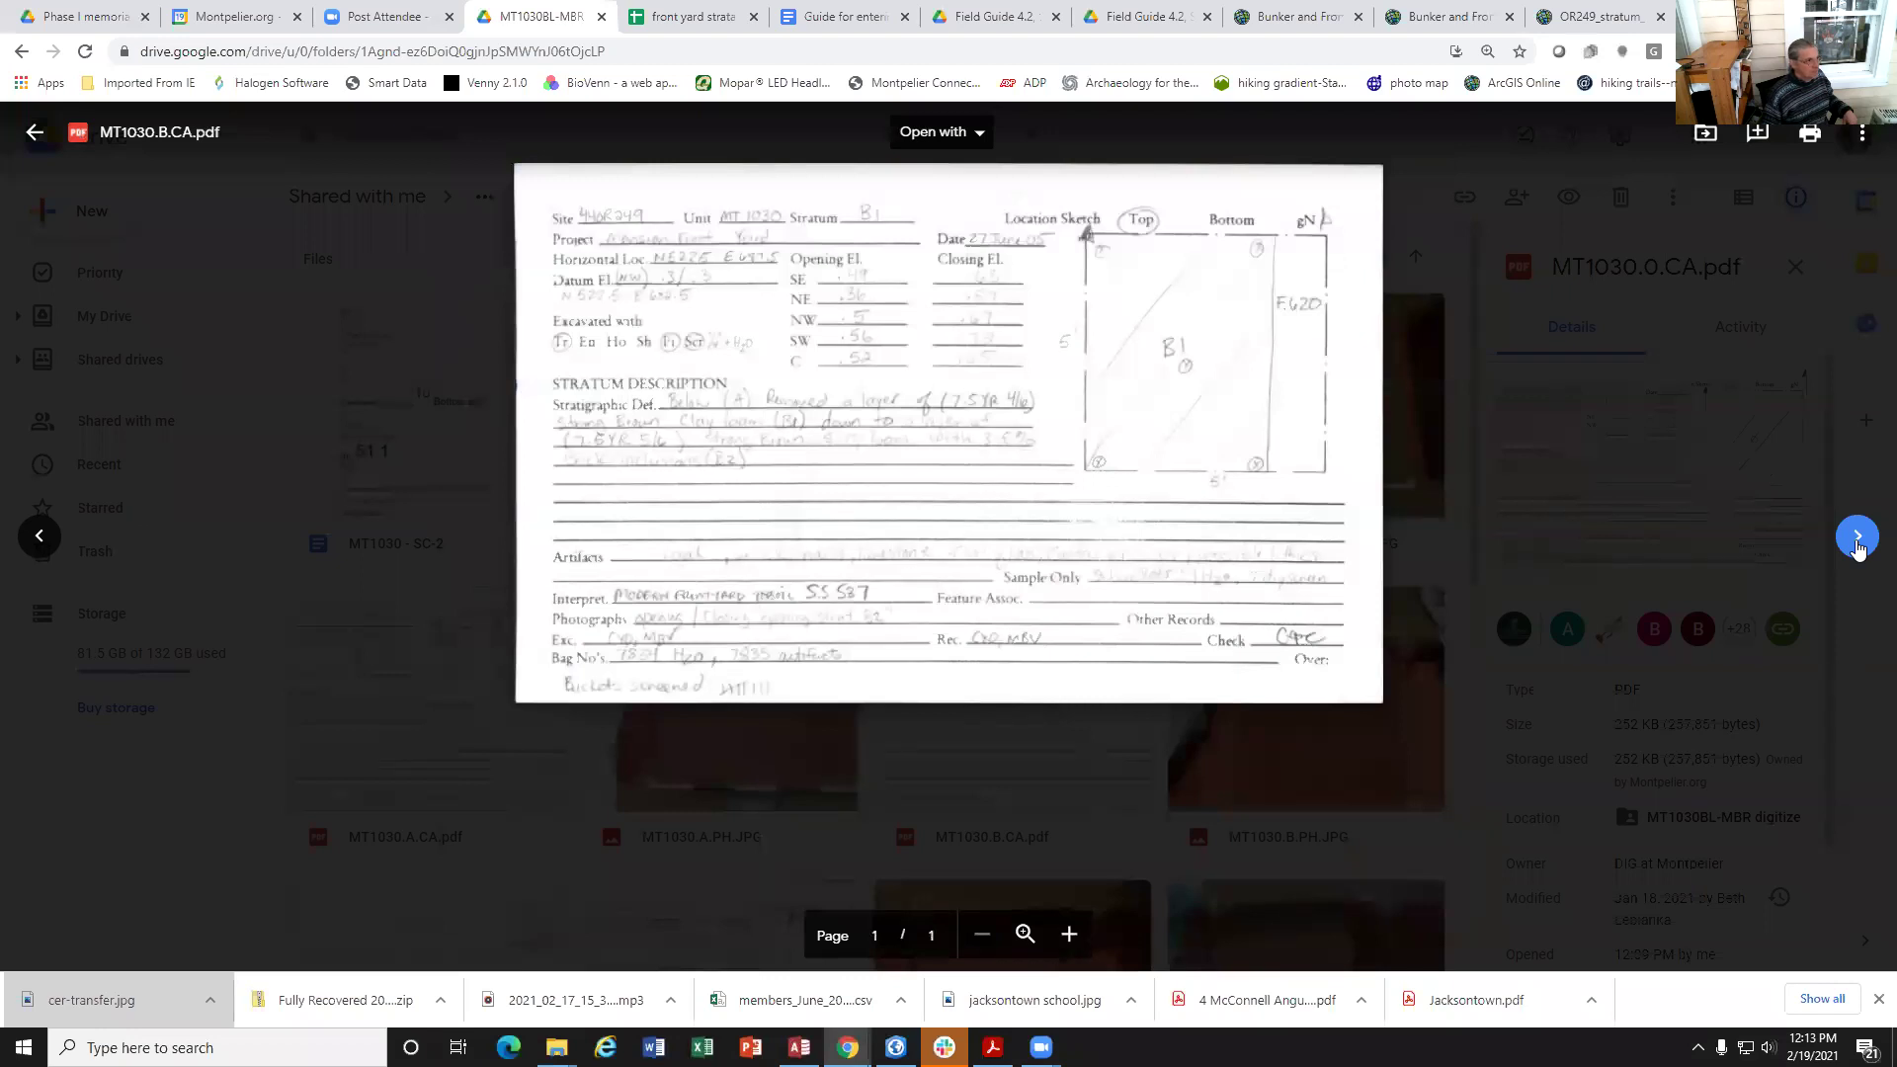
click(1856, 538)
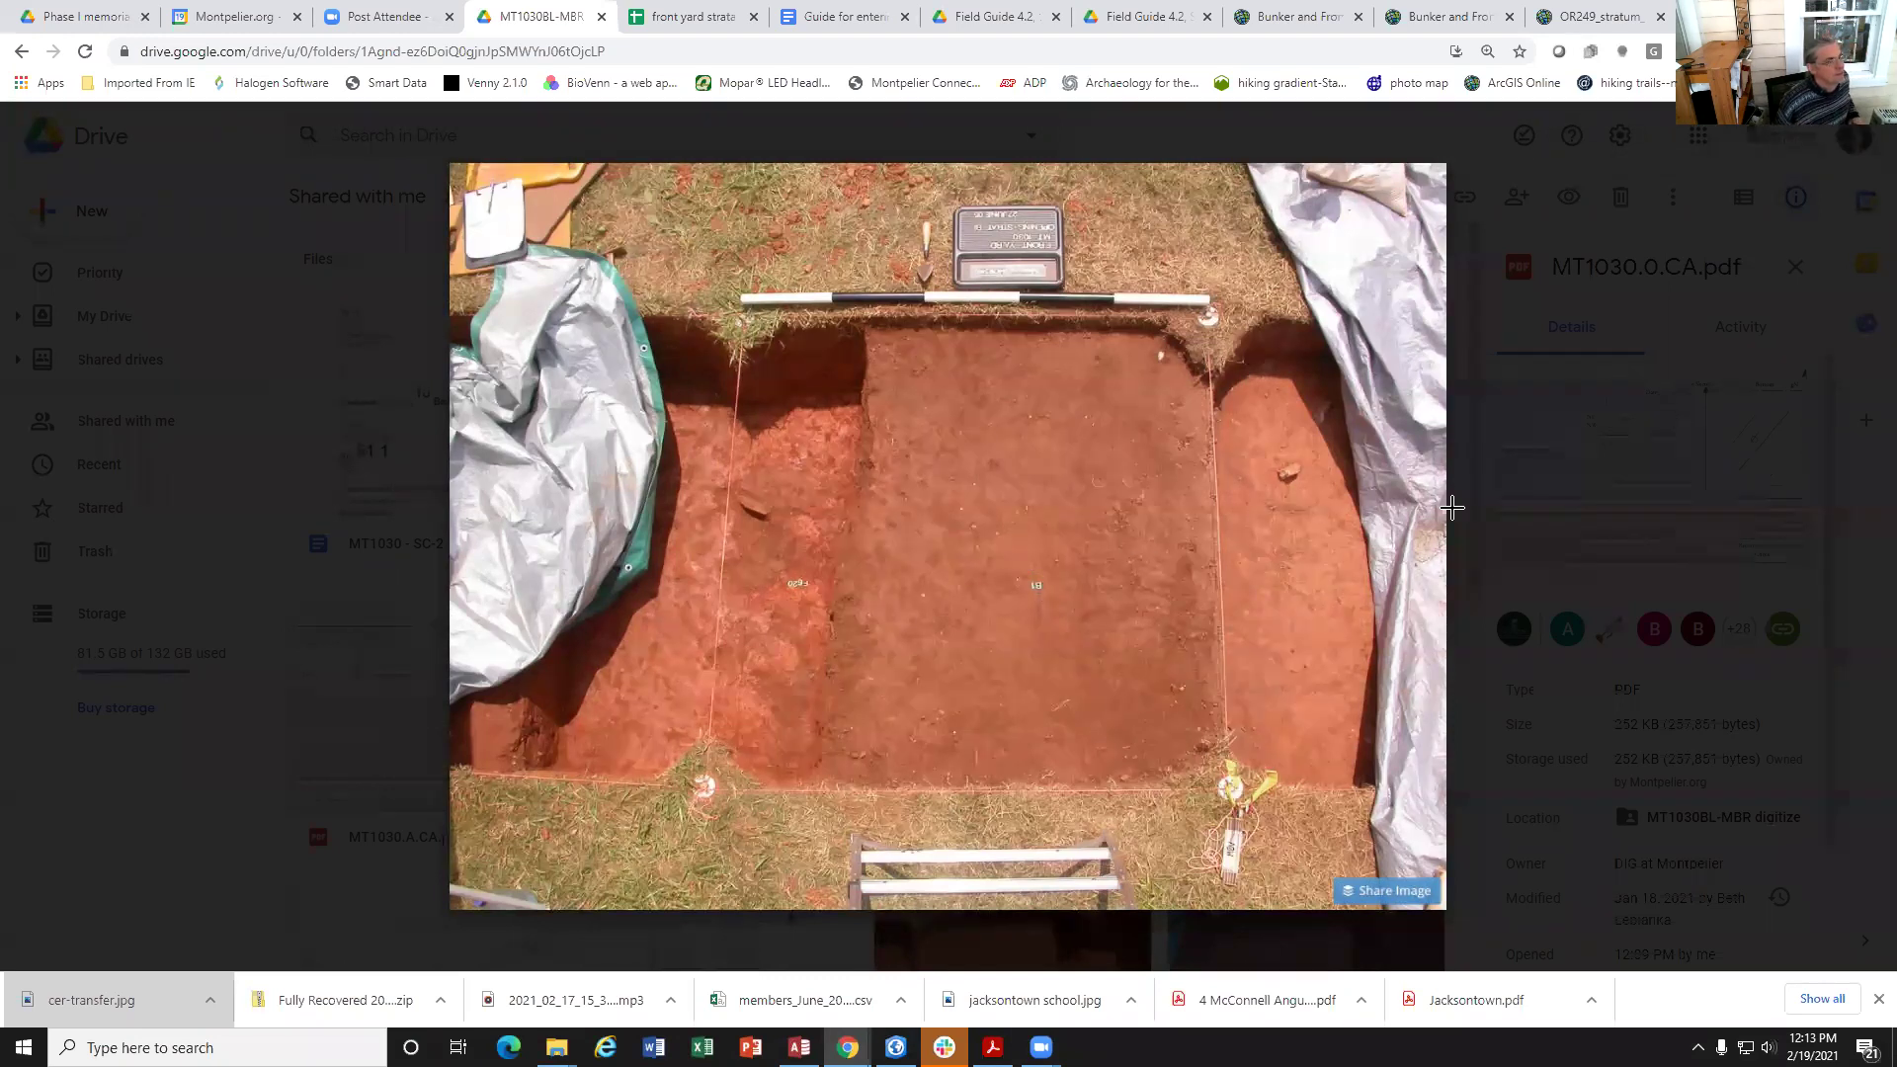
click(1856, 538)
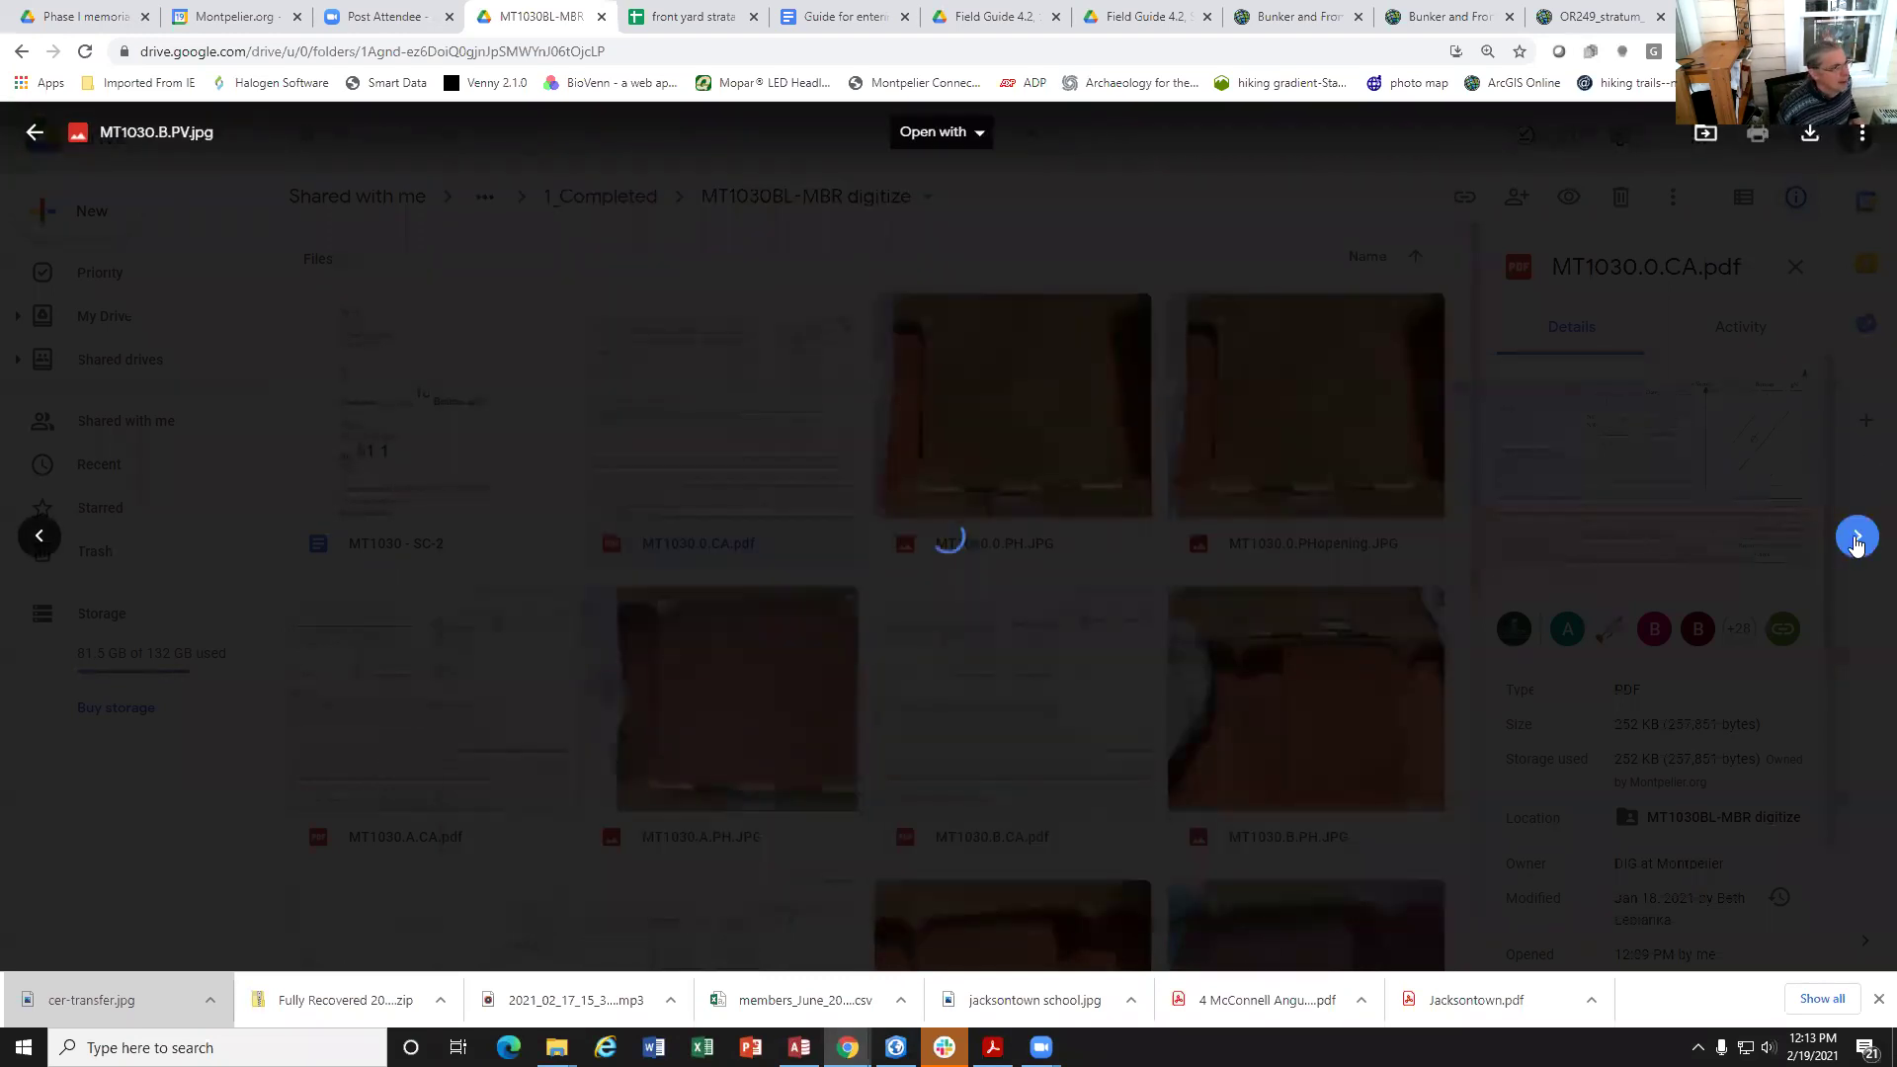
click(1856, 538)
click(1856, 538)
click(1857, 538)
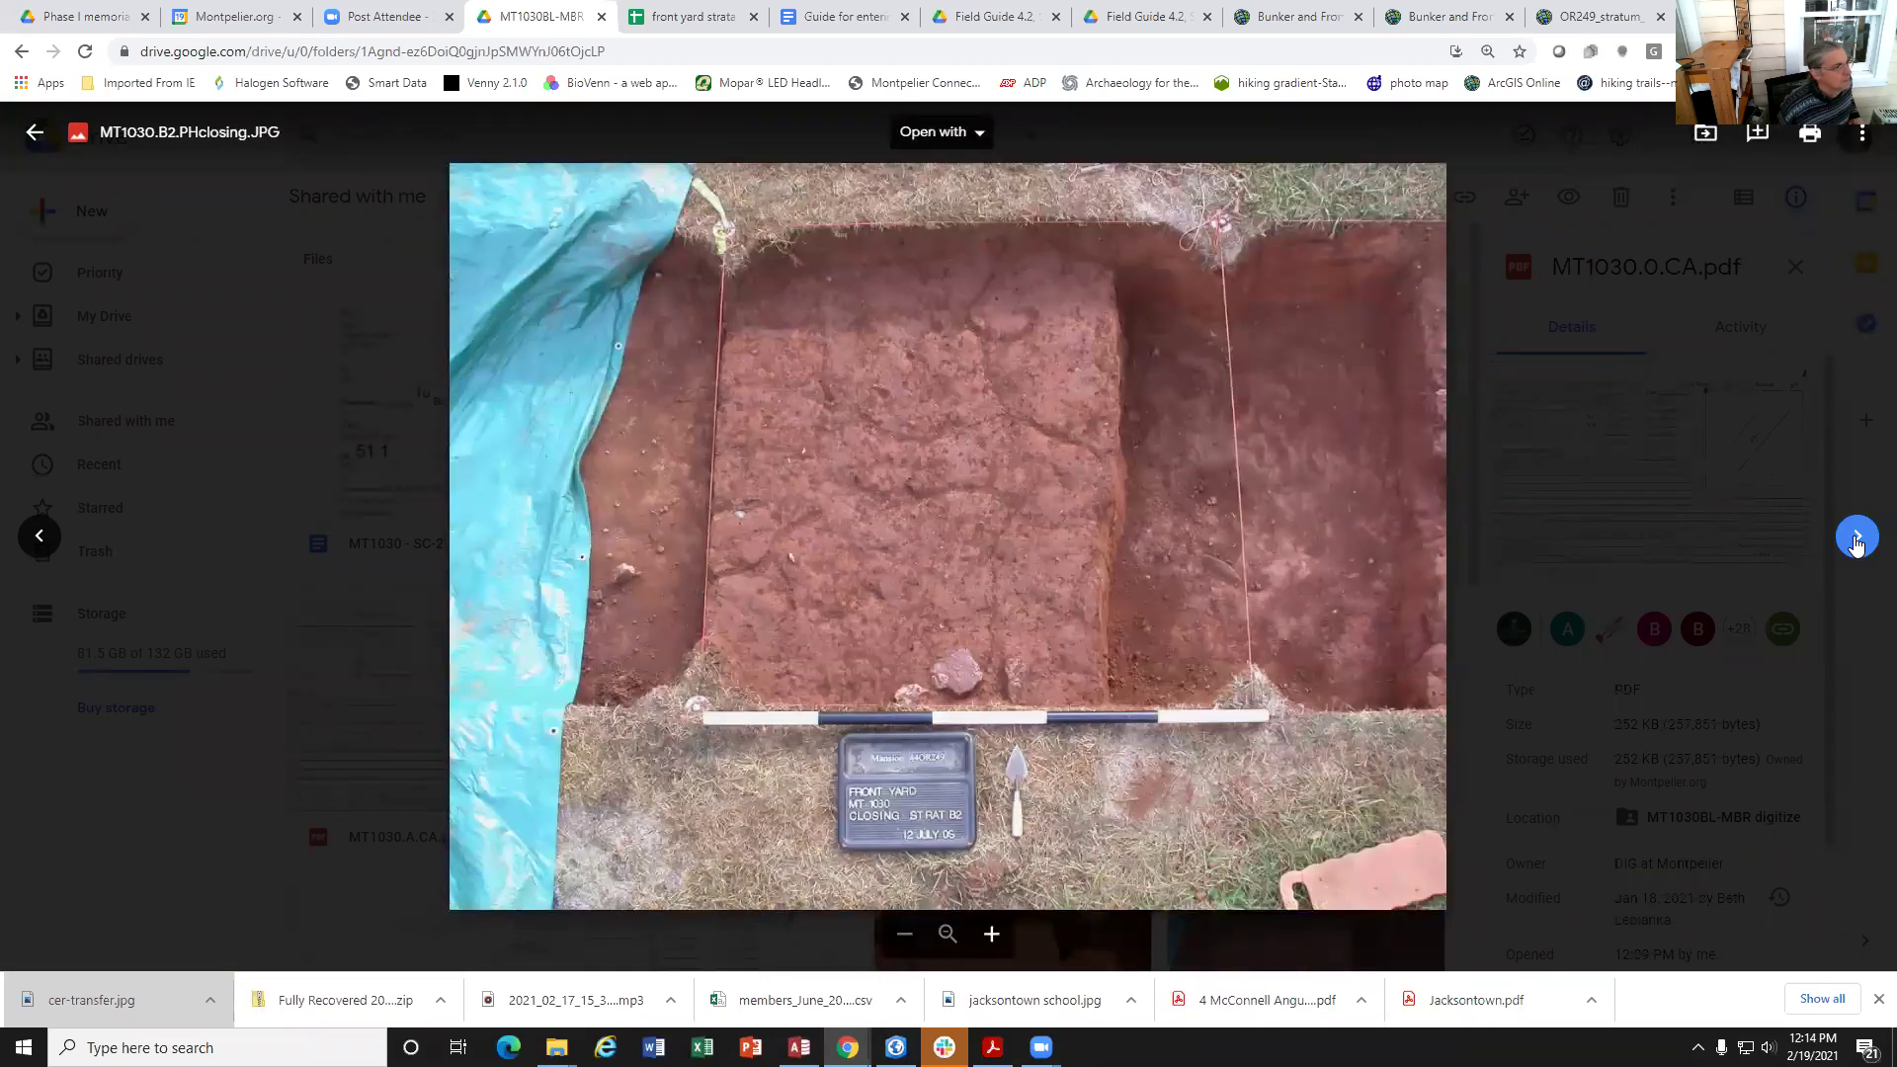
click(1856, 538)
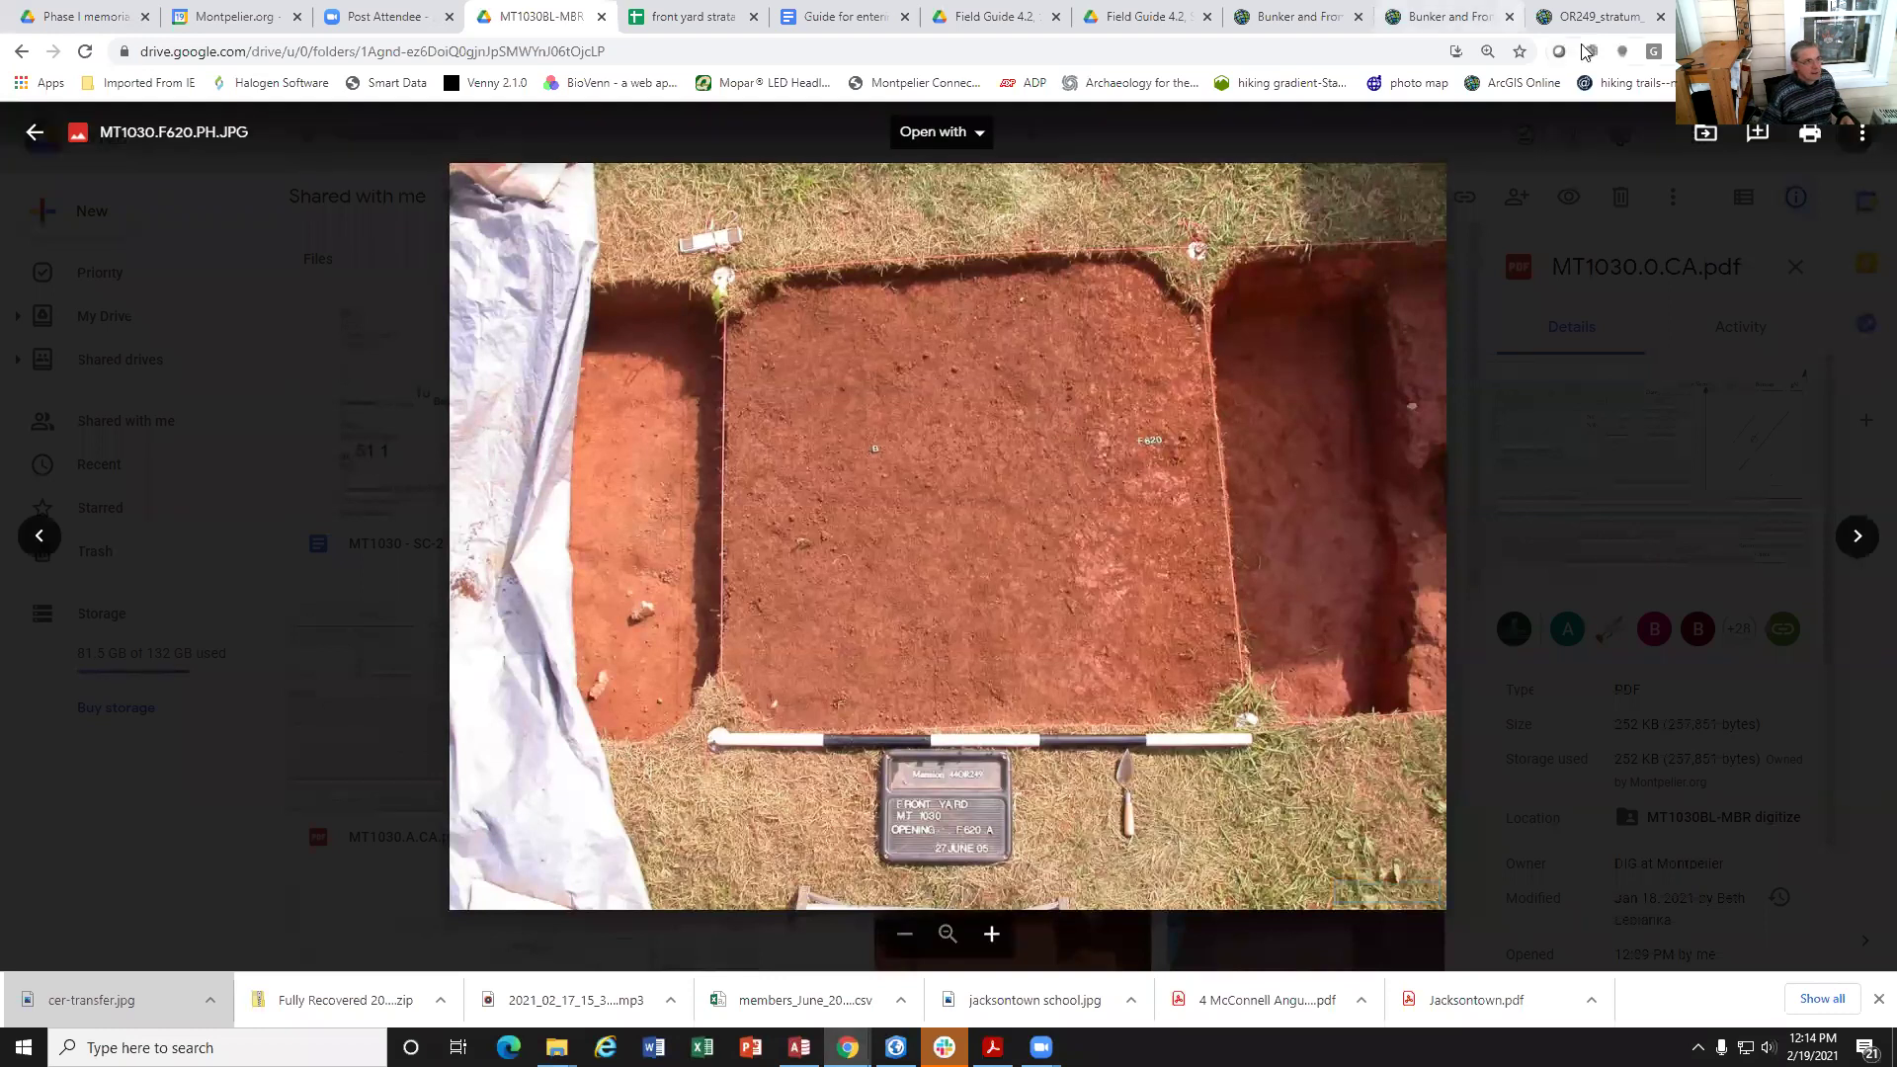
Step: Switch to the front yard strata spreadsheet and locate the MT1030 rows along with their provenience and initials columns
key(super+Down)
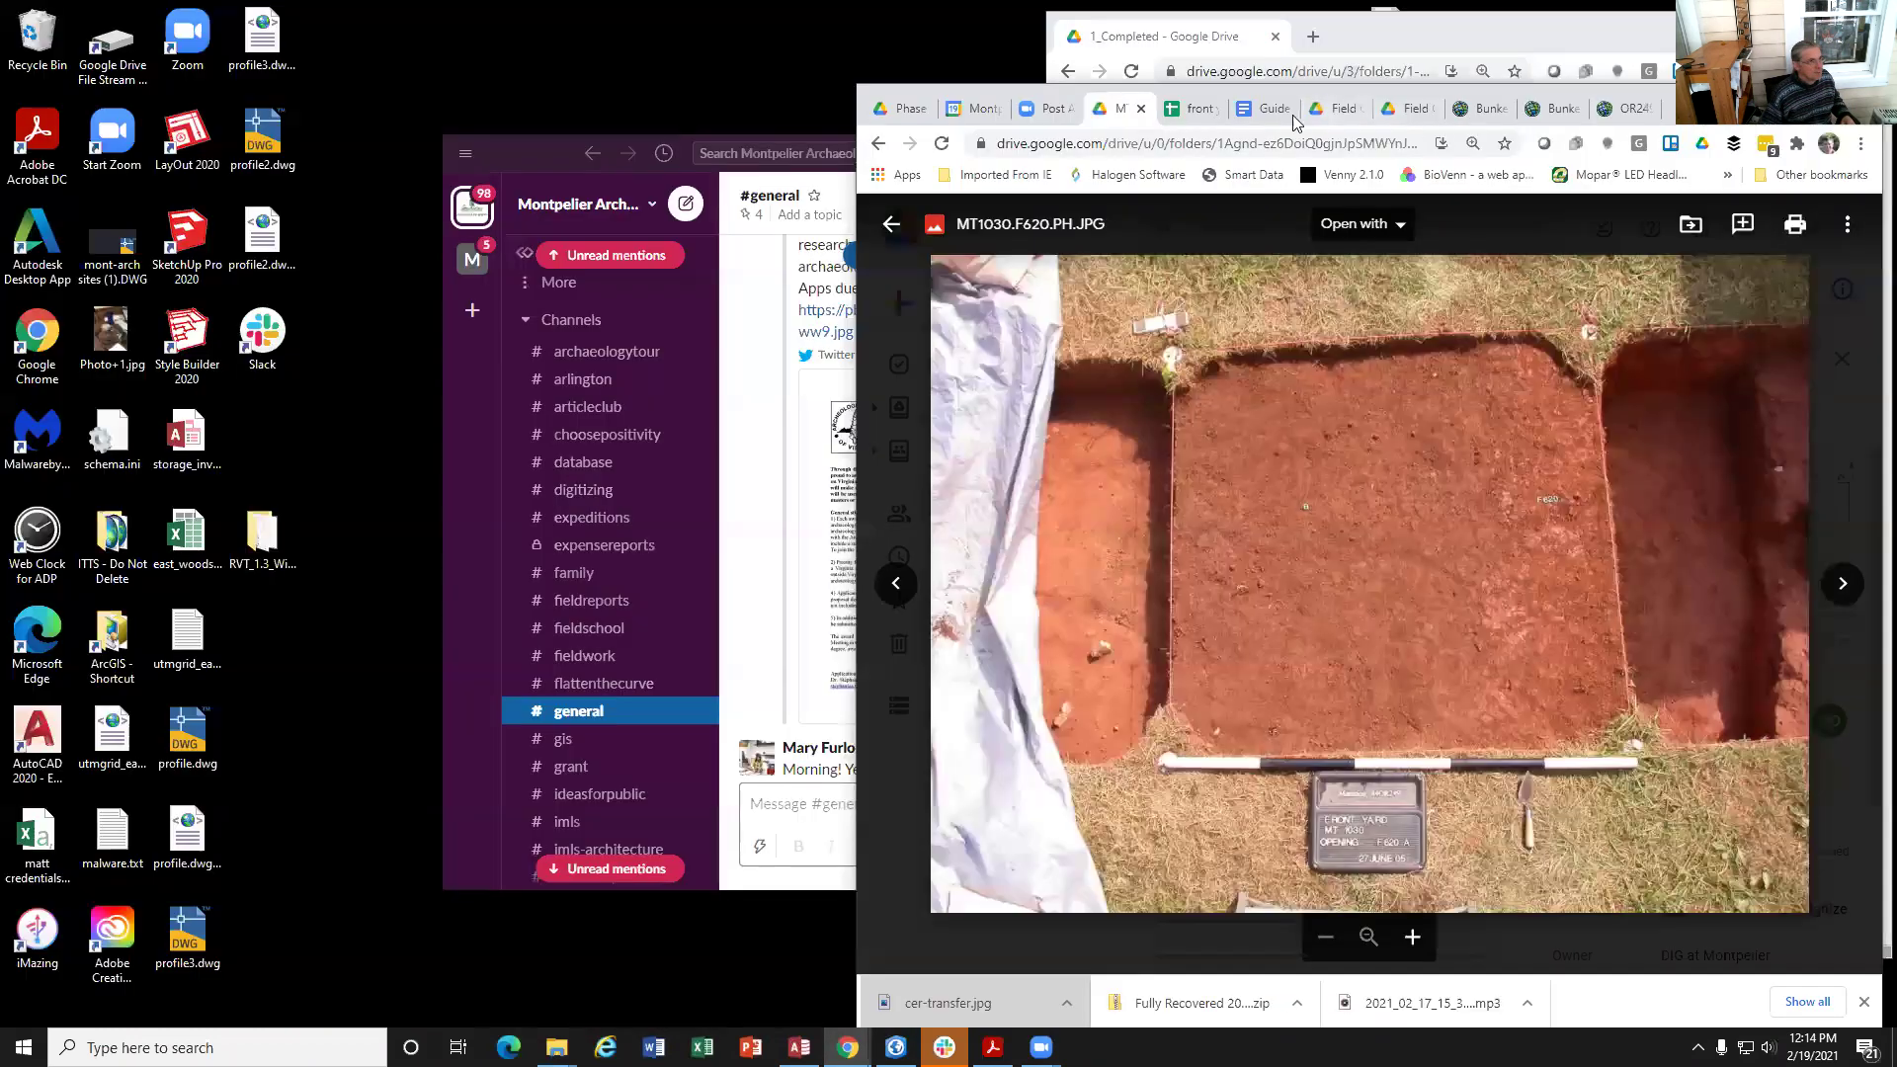
click(1195, 110)
key(super+Up)
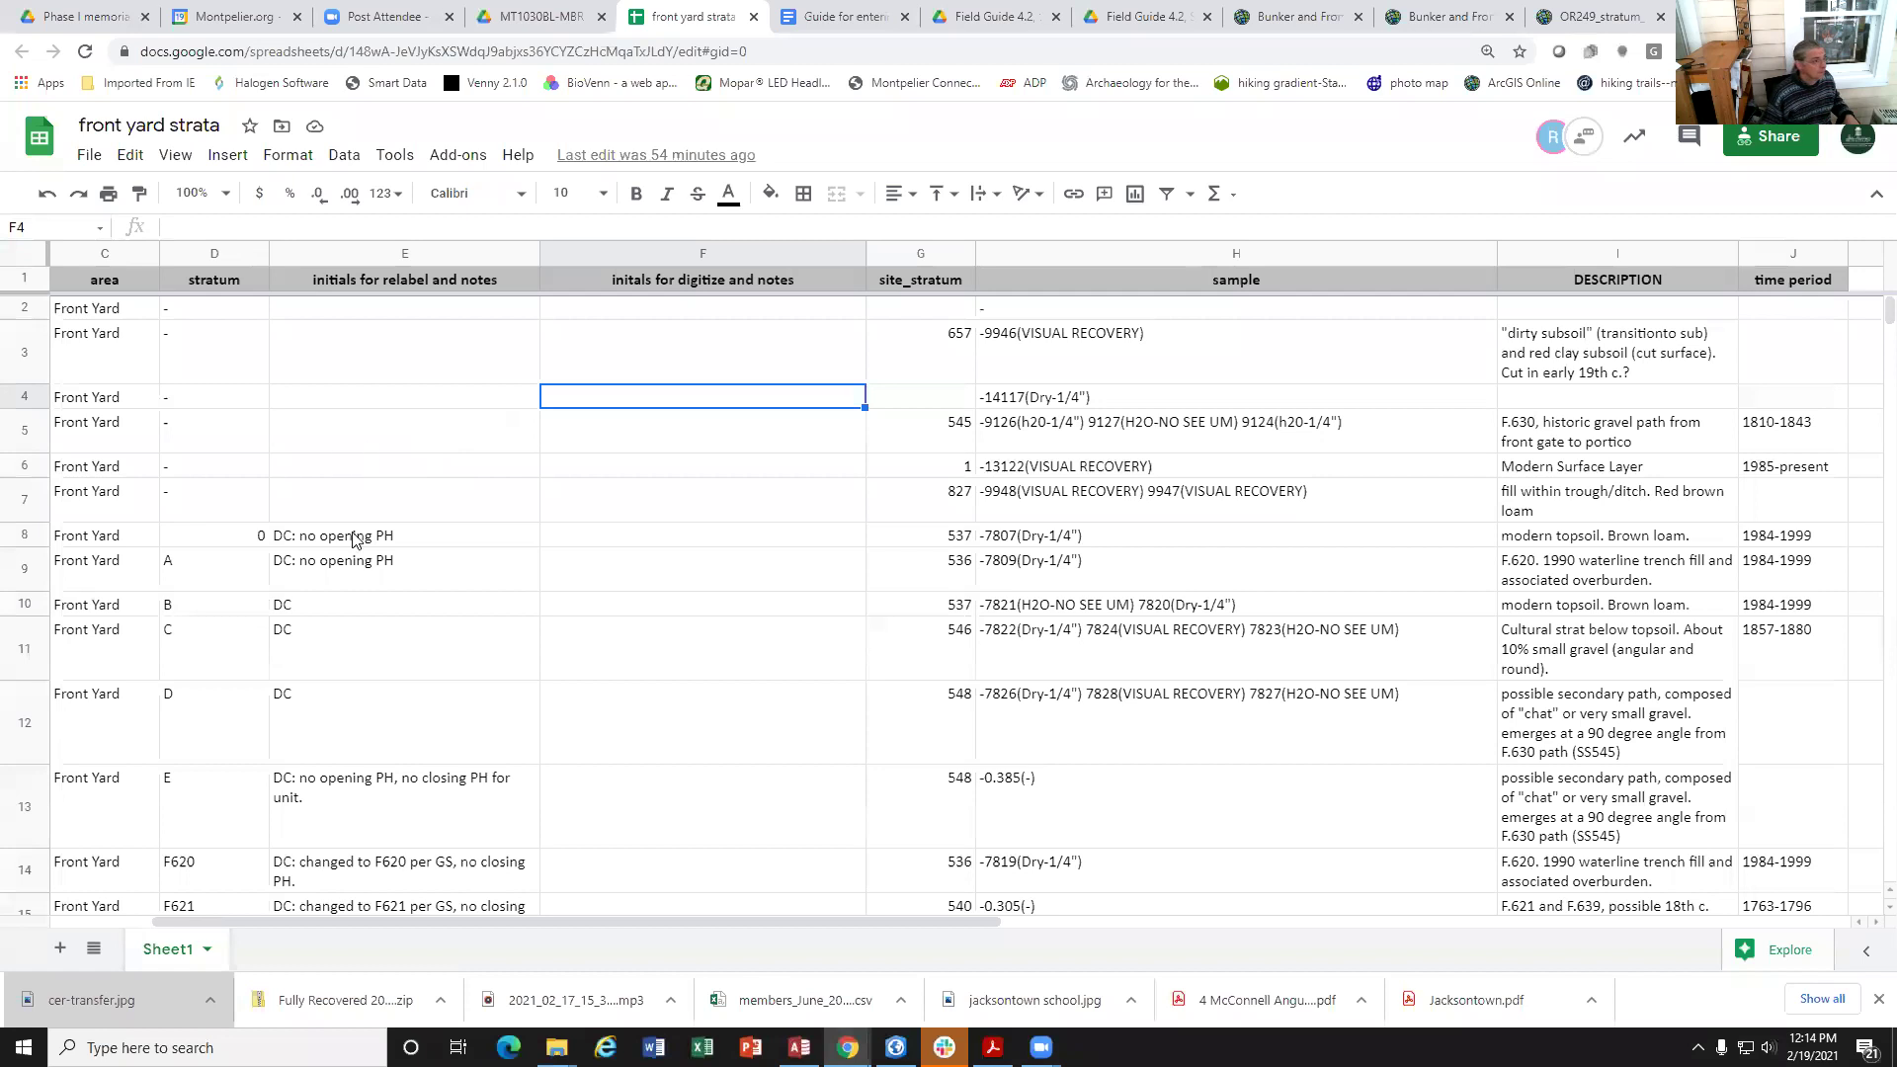
scroll(384, 537, down, 1)
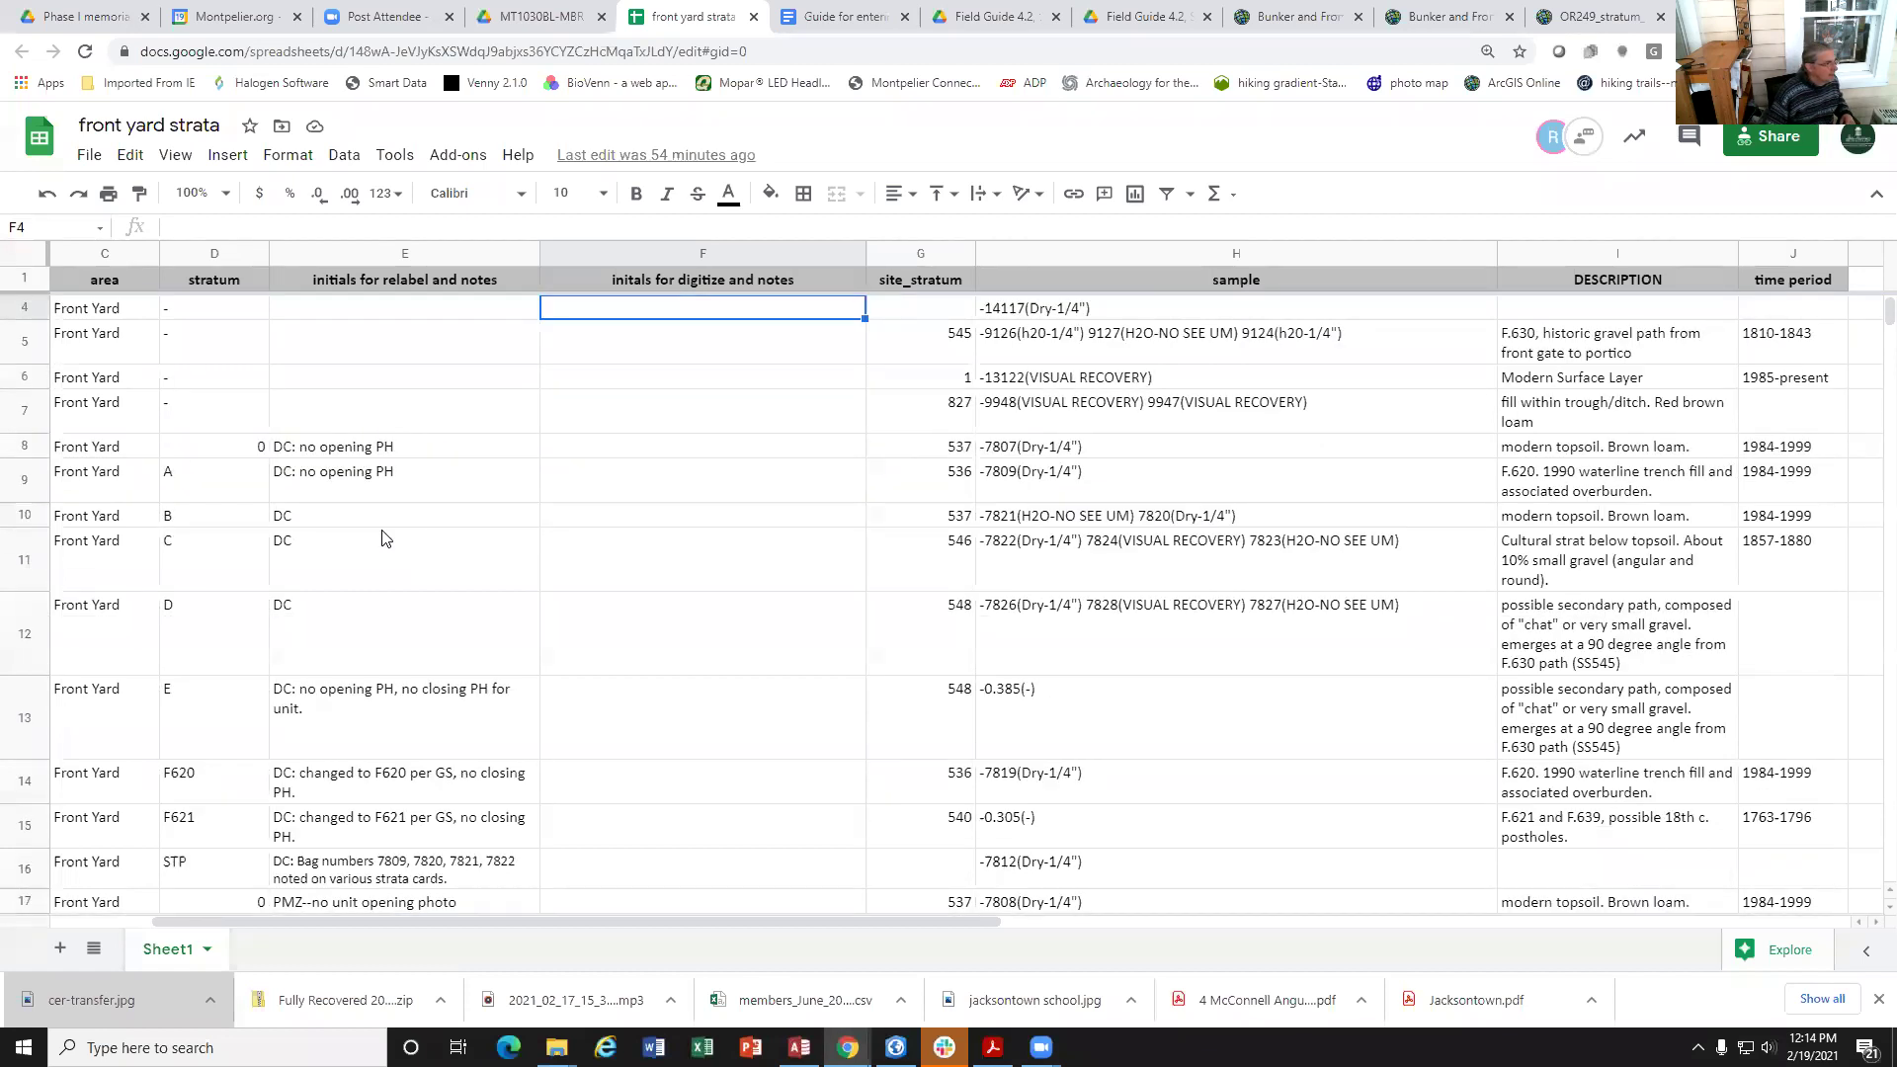
scroll(385, 537, down, 3)
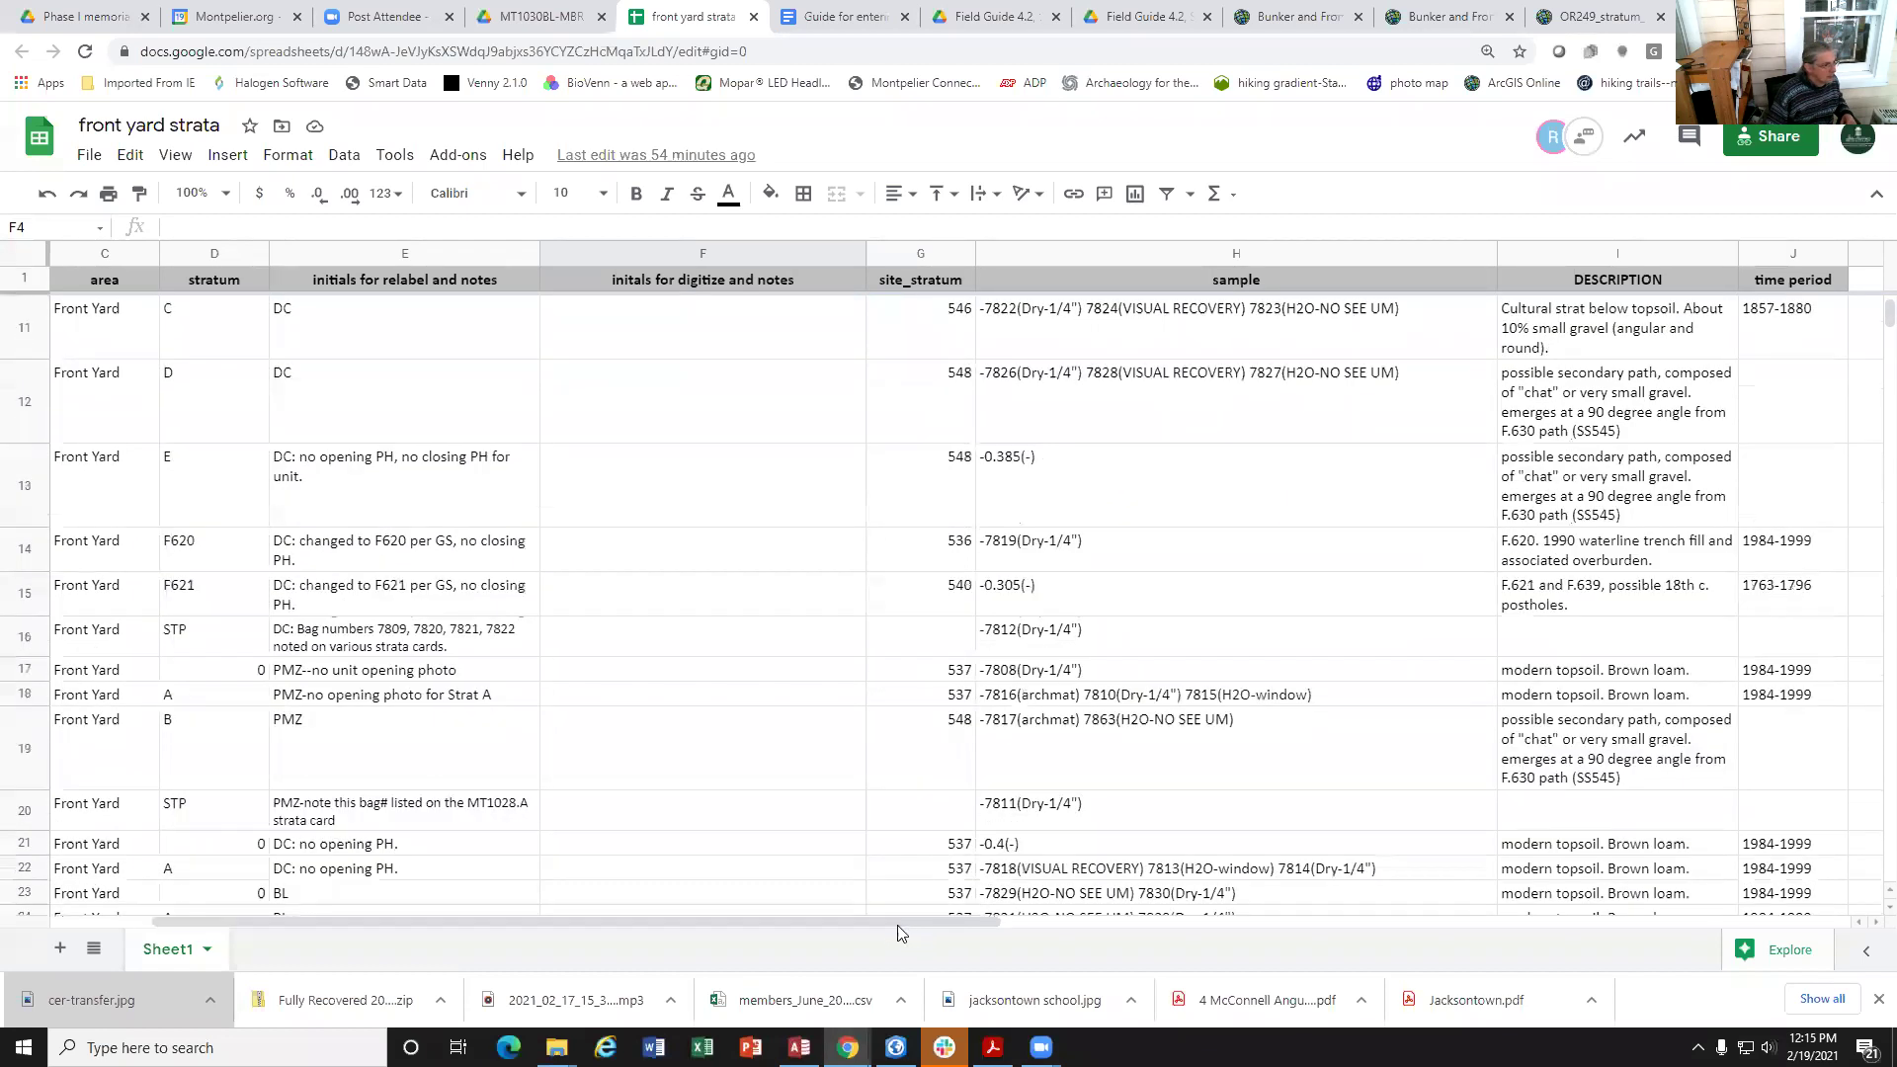
drag(887, 919, 785, 919)
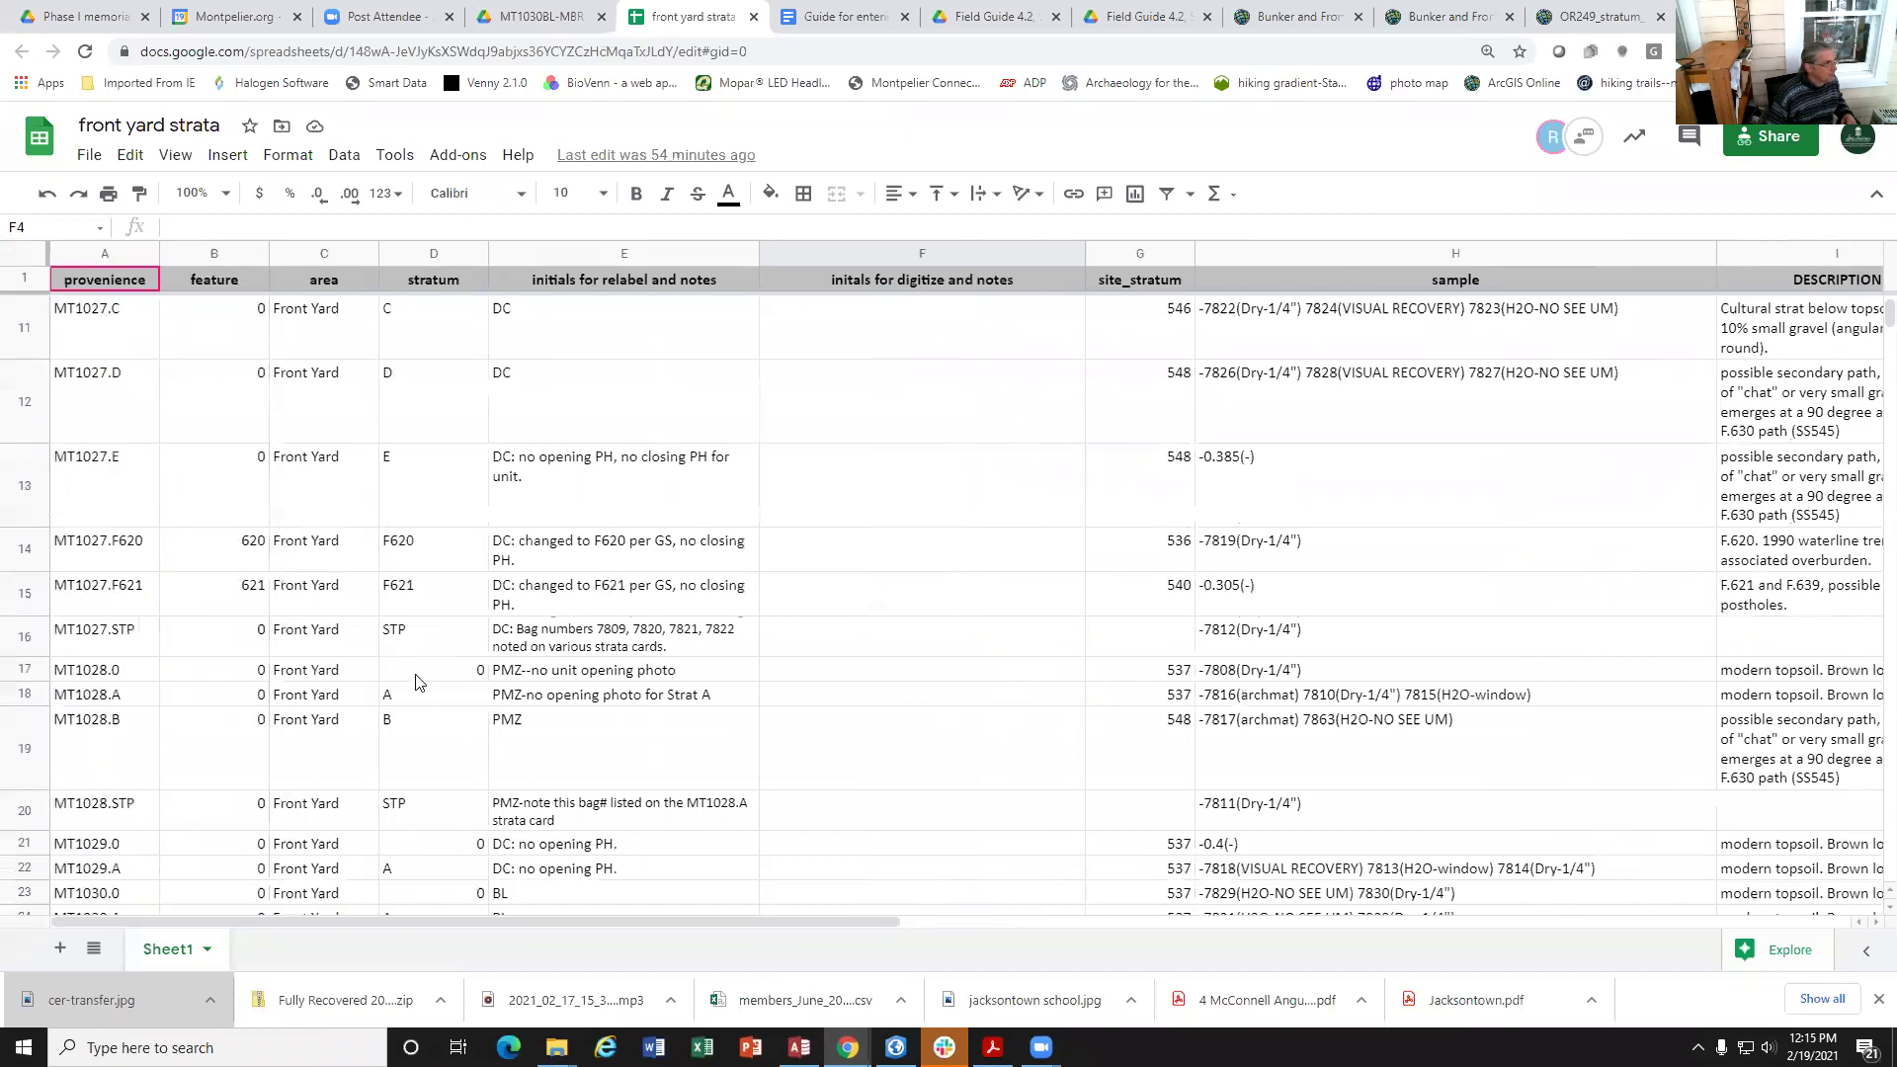
scroll(366, 637, down, 10)
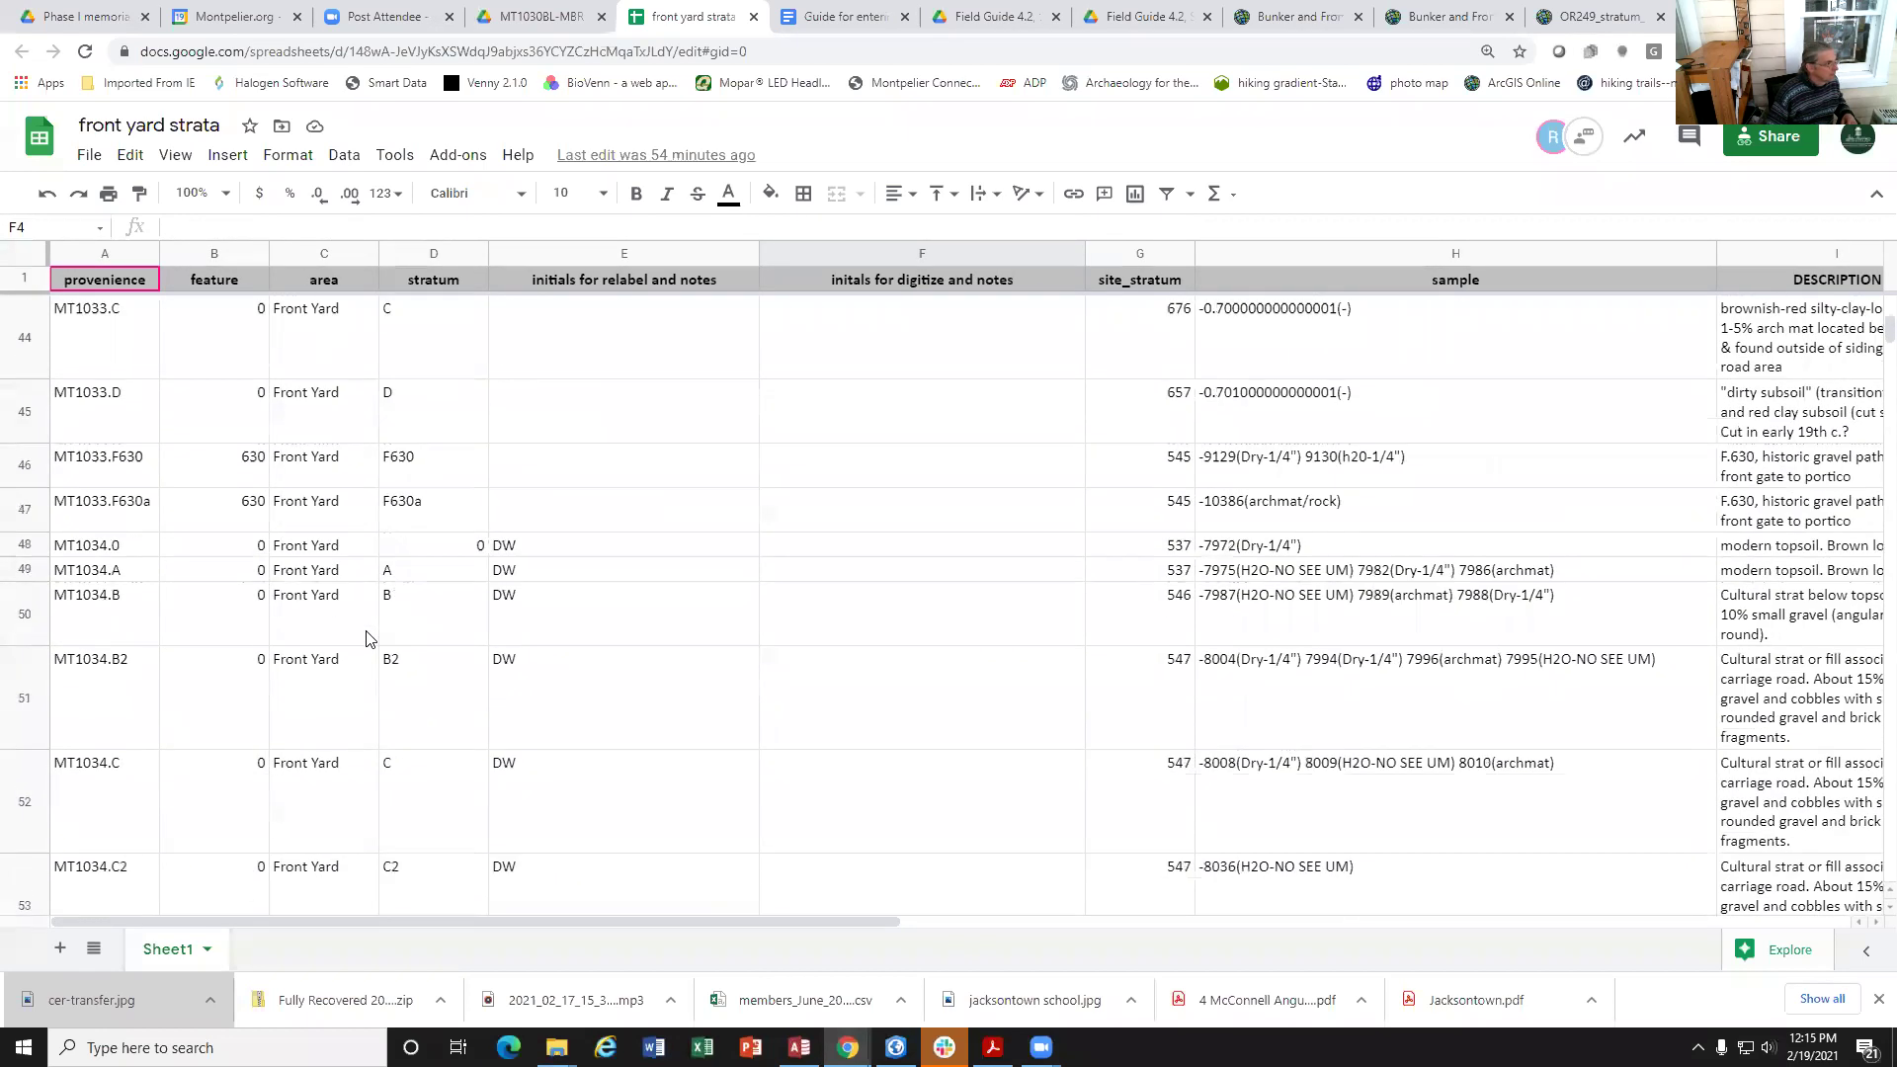
scroll(366, 638, up, 6)
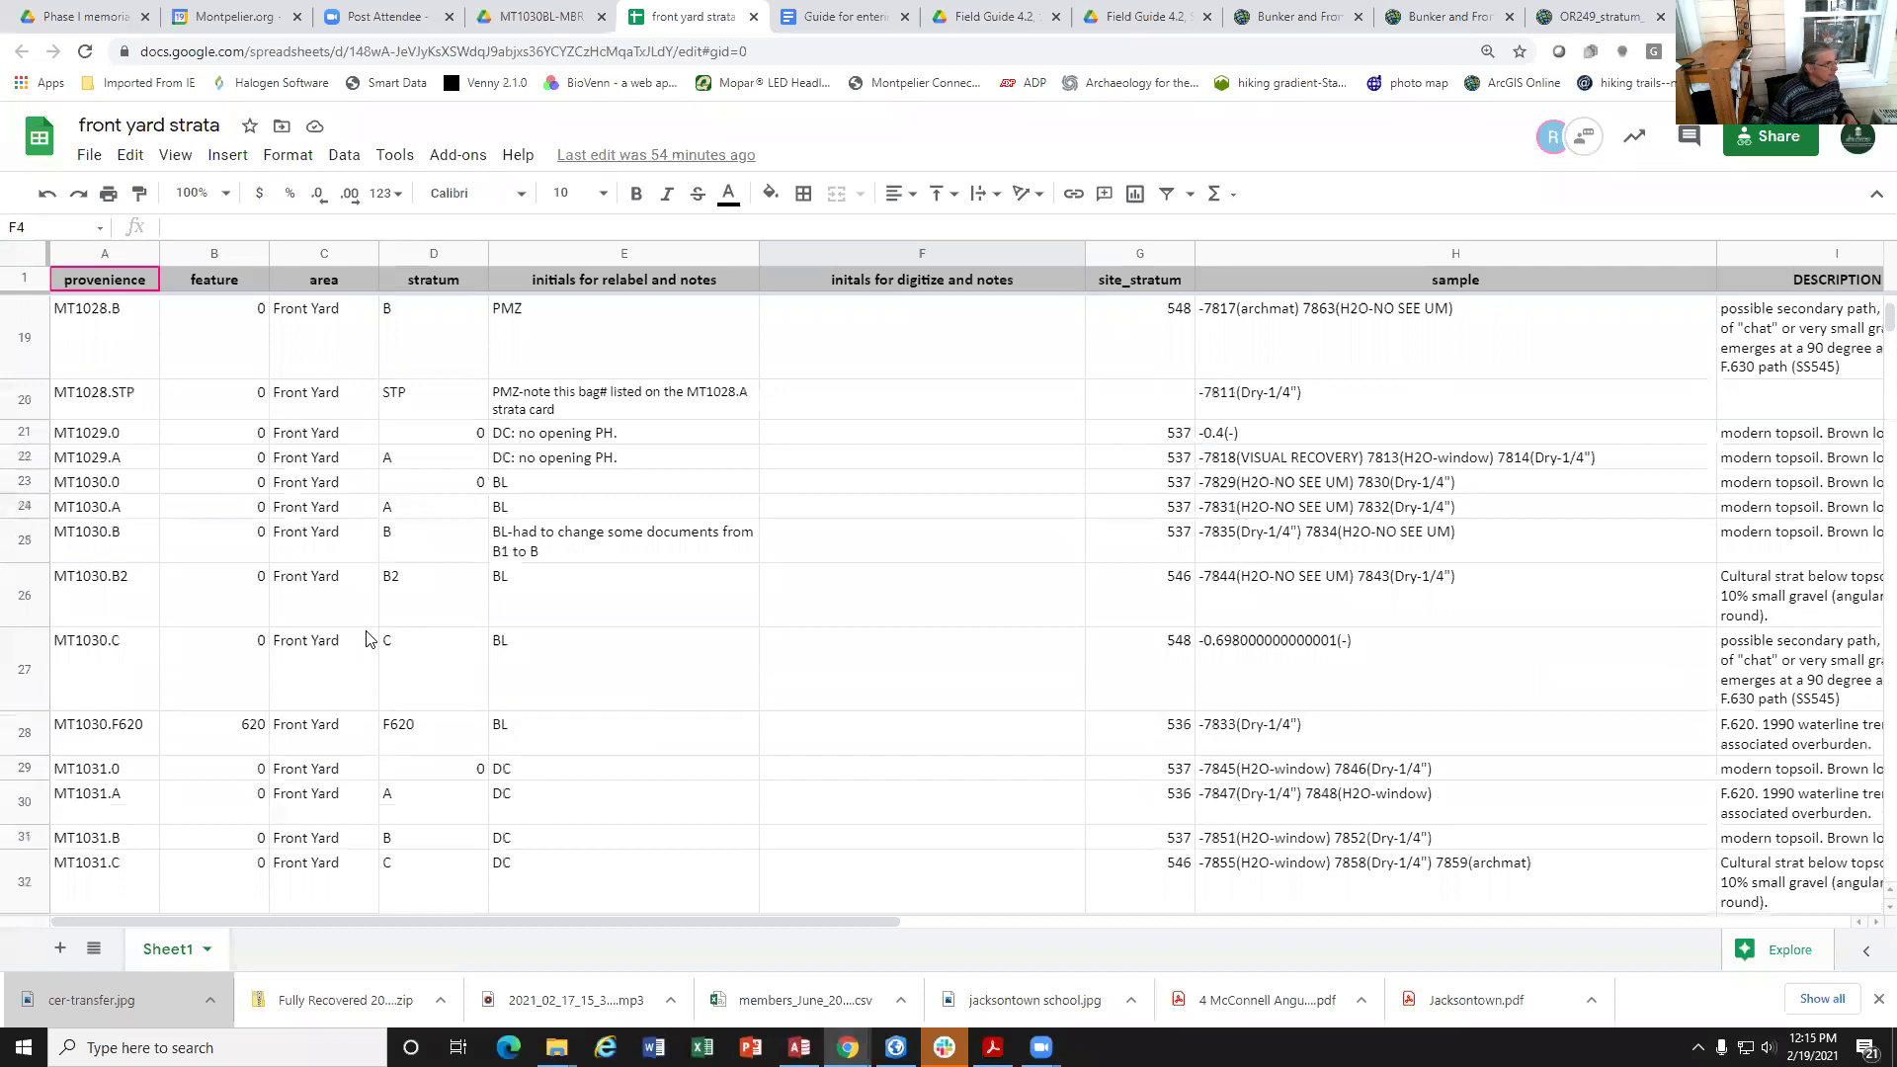
scroll(366, 637, up, 1)
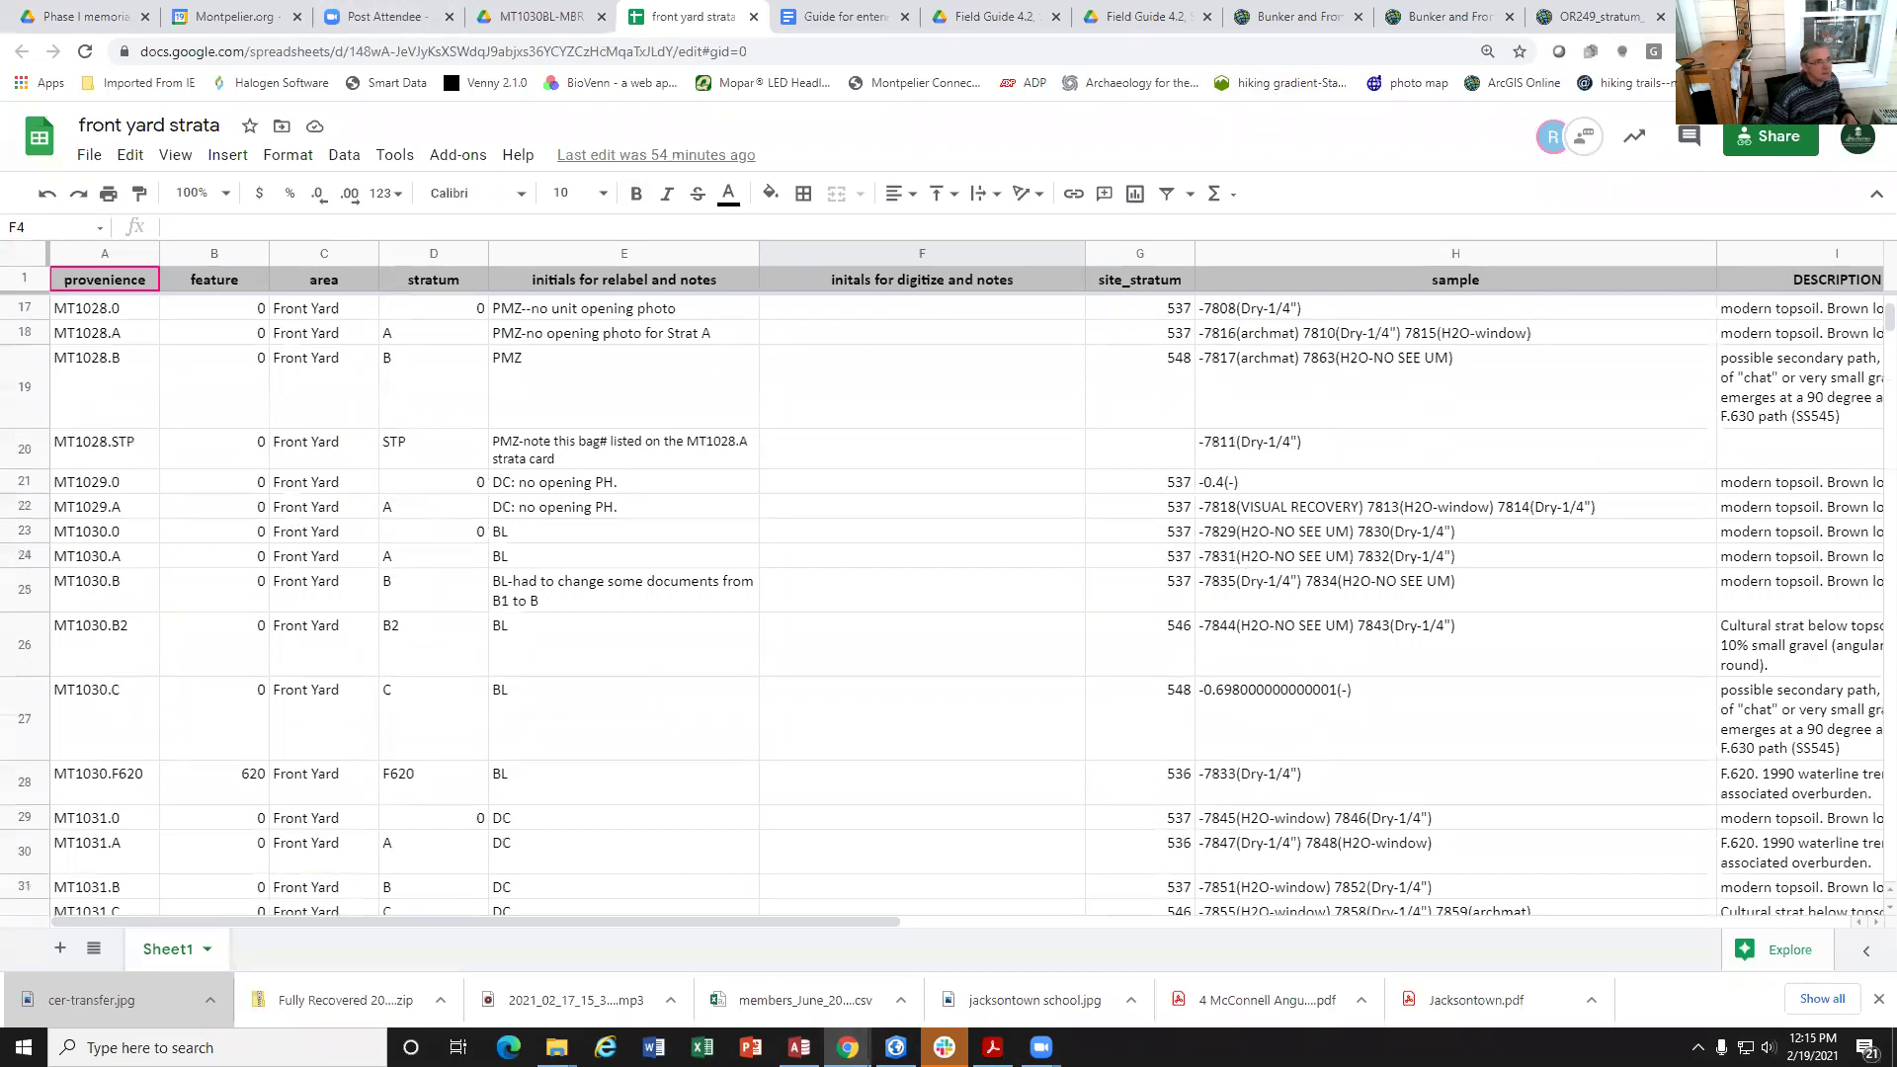
Step: Check unit 1030's location on the Bunker and Front Yard digitizing map and return to the front yard strata spreadsheet
key(super+Down)
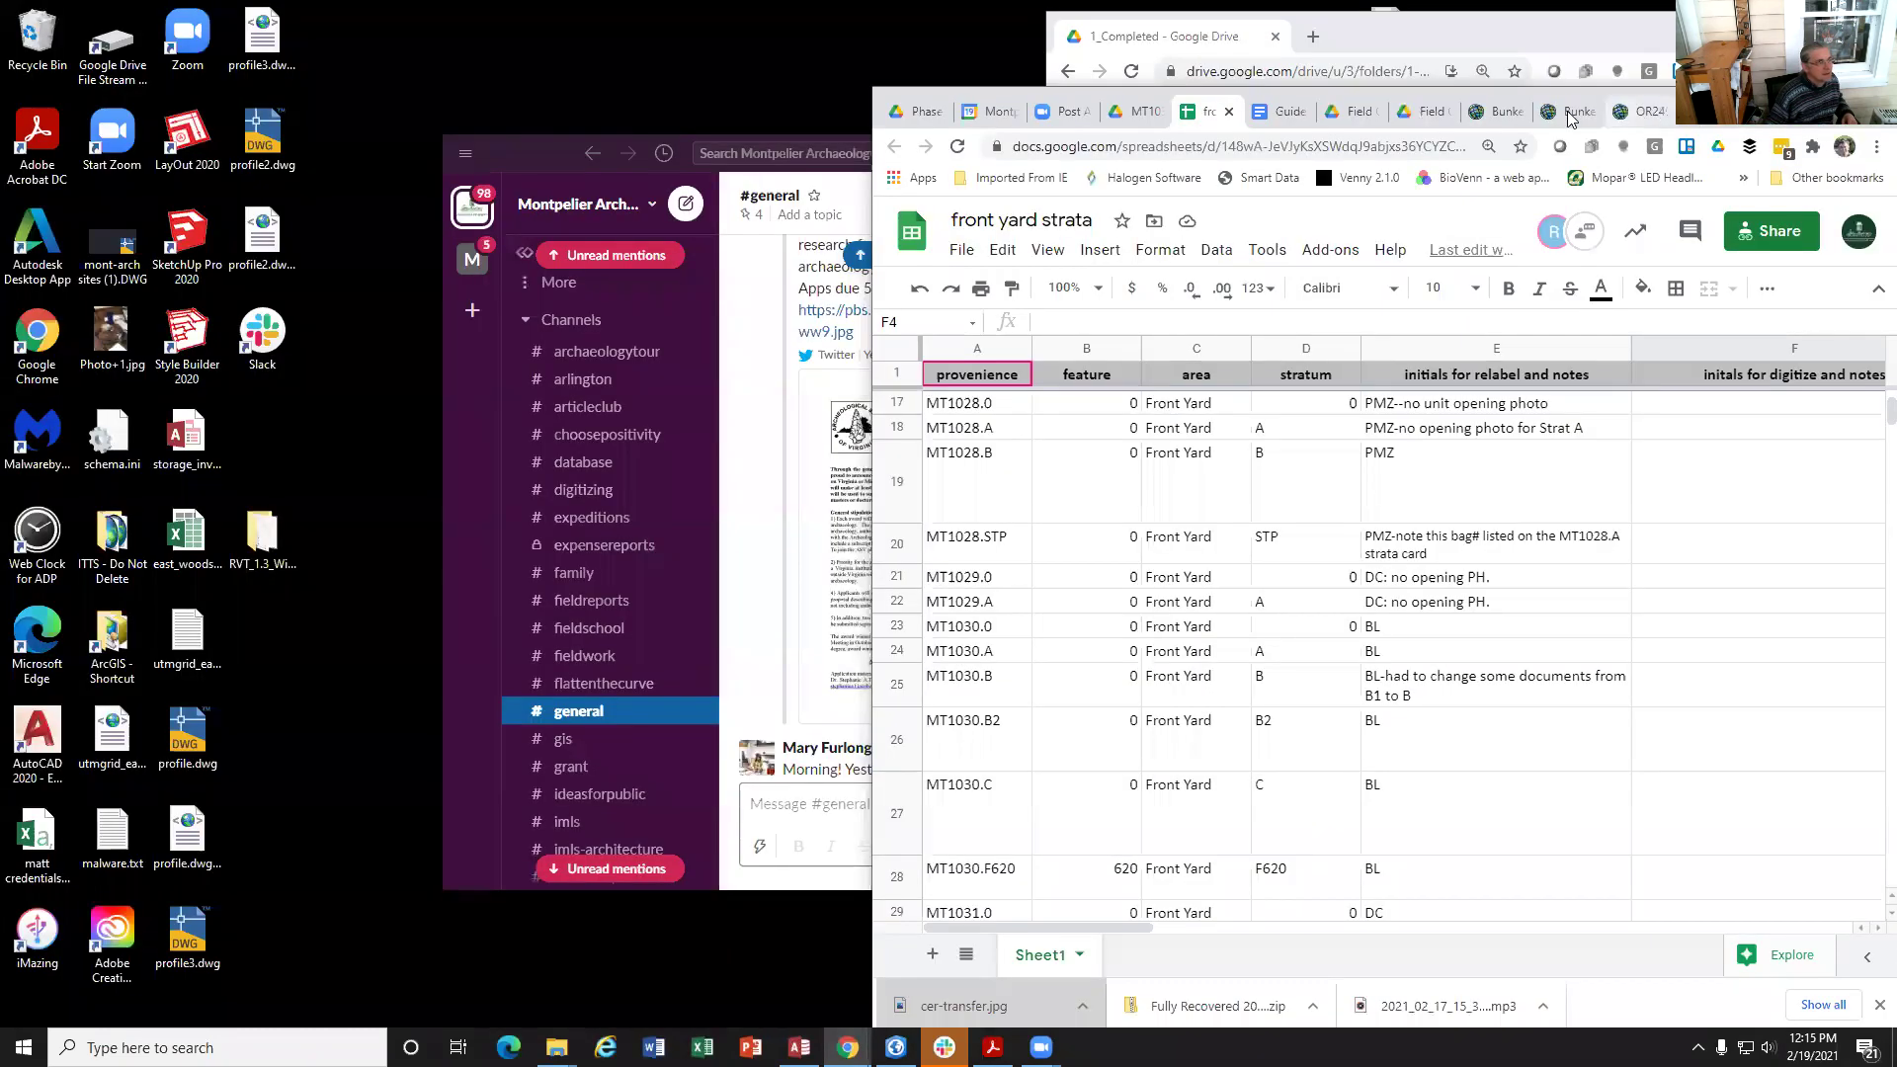
click(1506, 112)
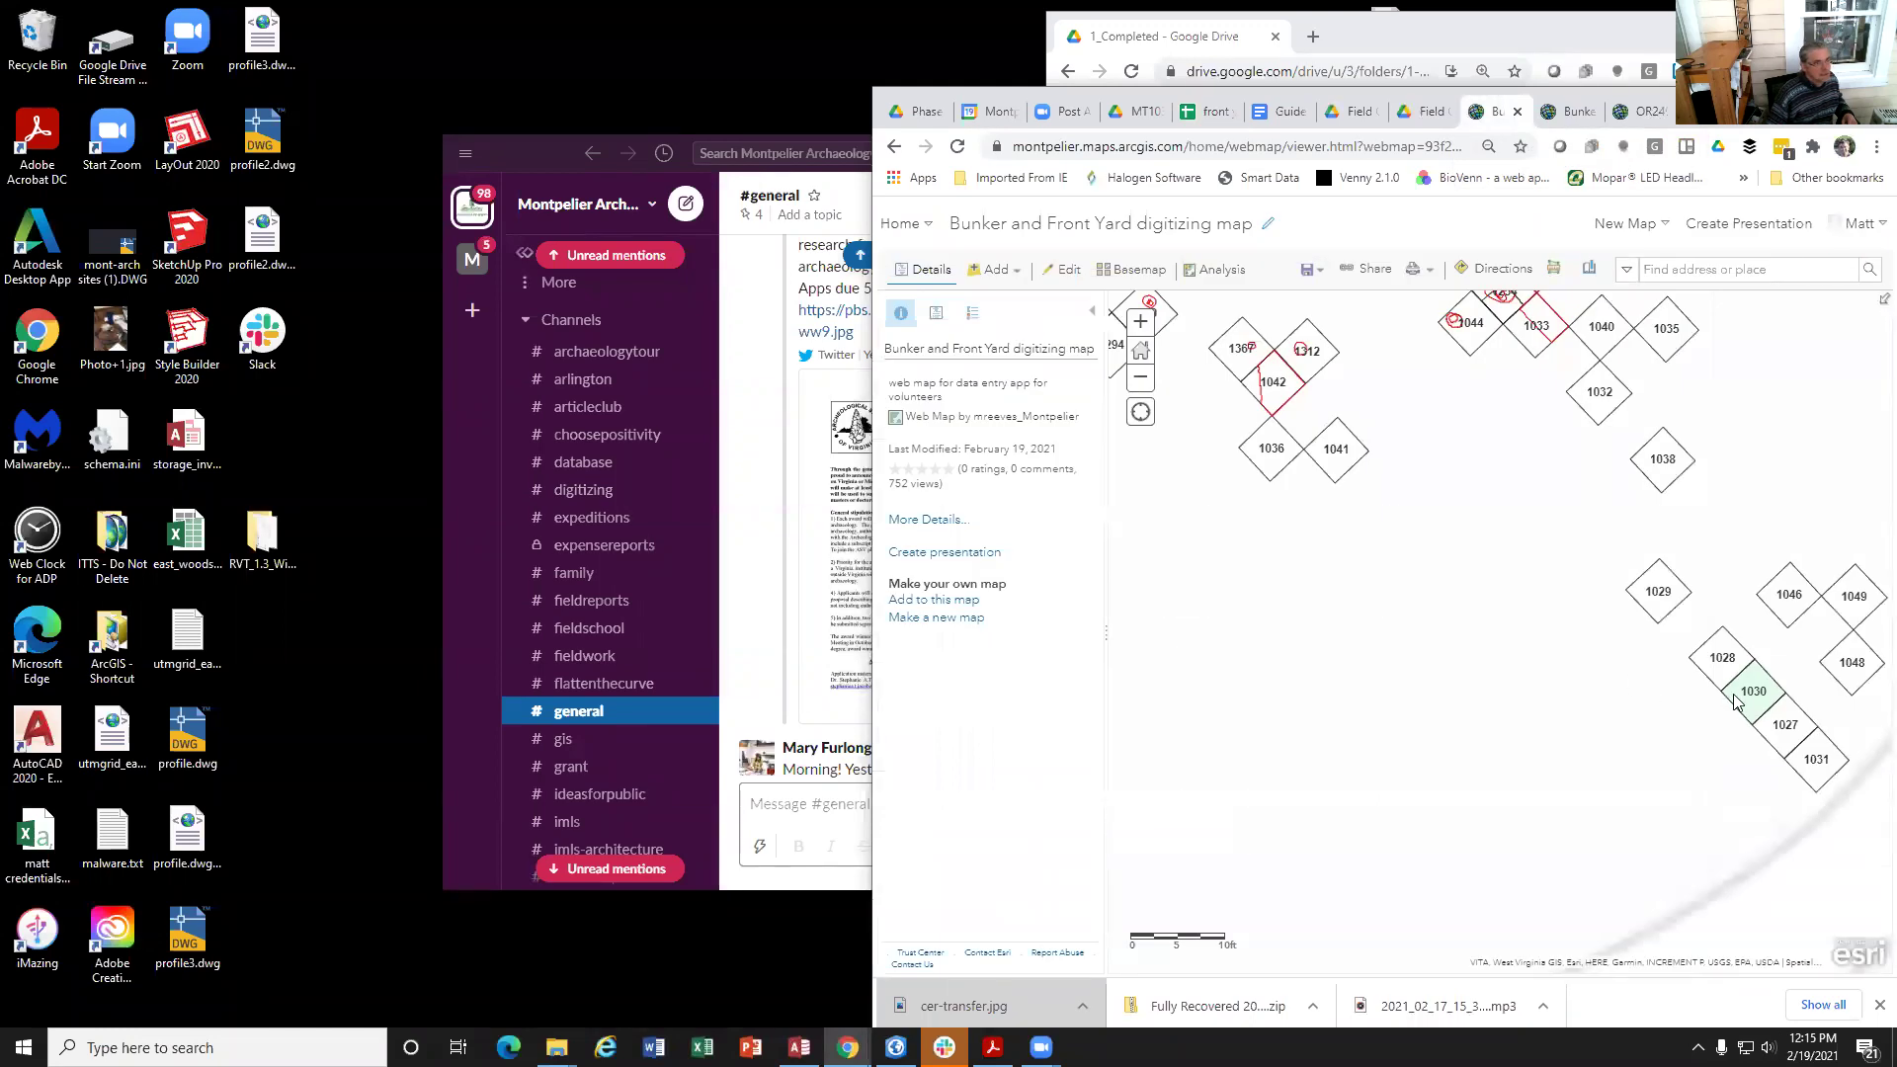
click(1209, 113)
key(super+Up)
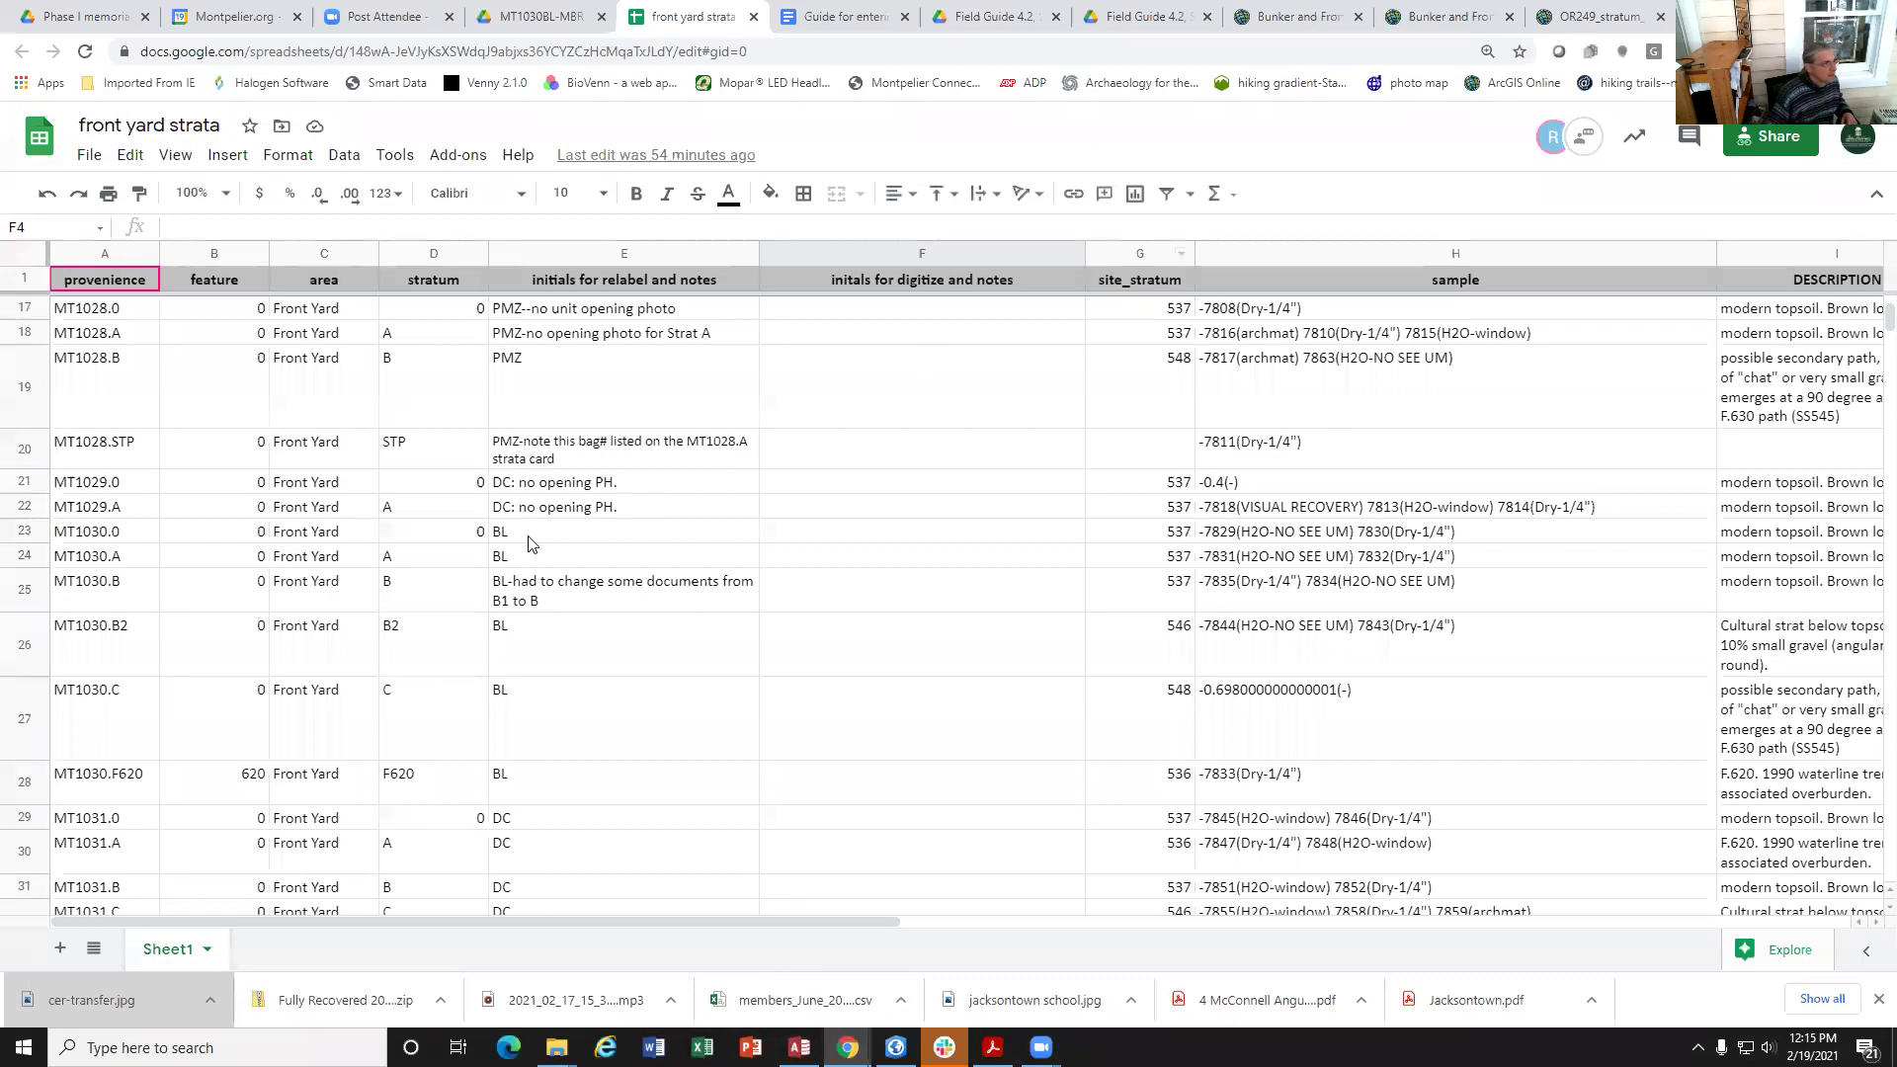
Step: Enter the initials MBR for row MT1030.0 in the digitize initials and notes column of the front yard strata sheet
click(180, 533)
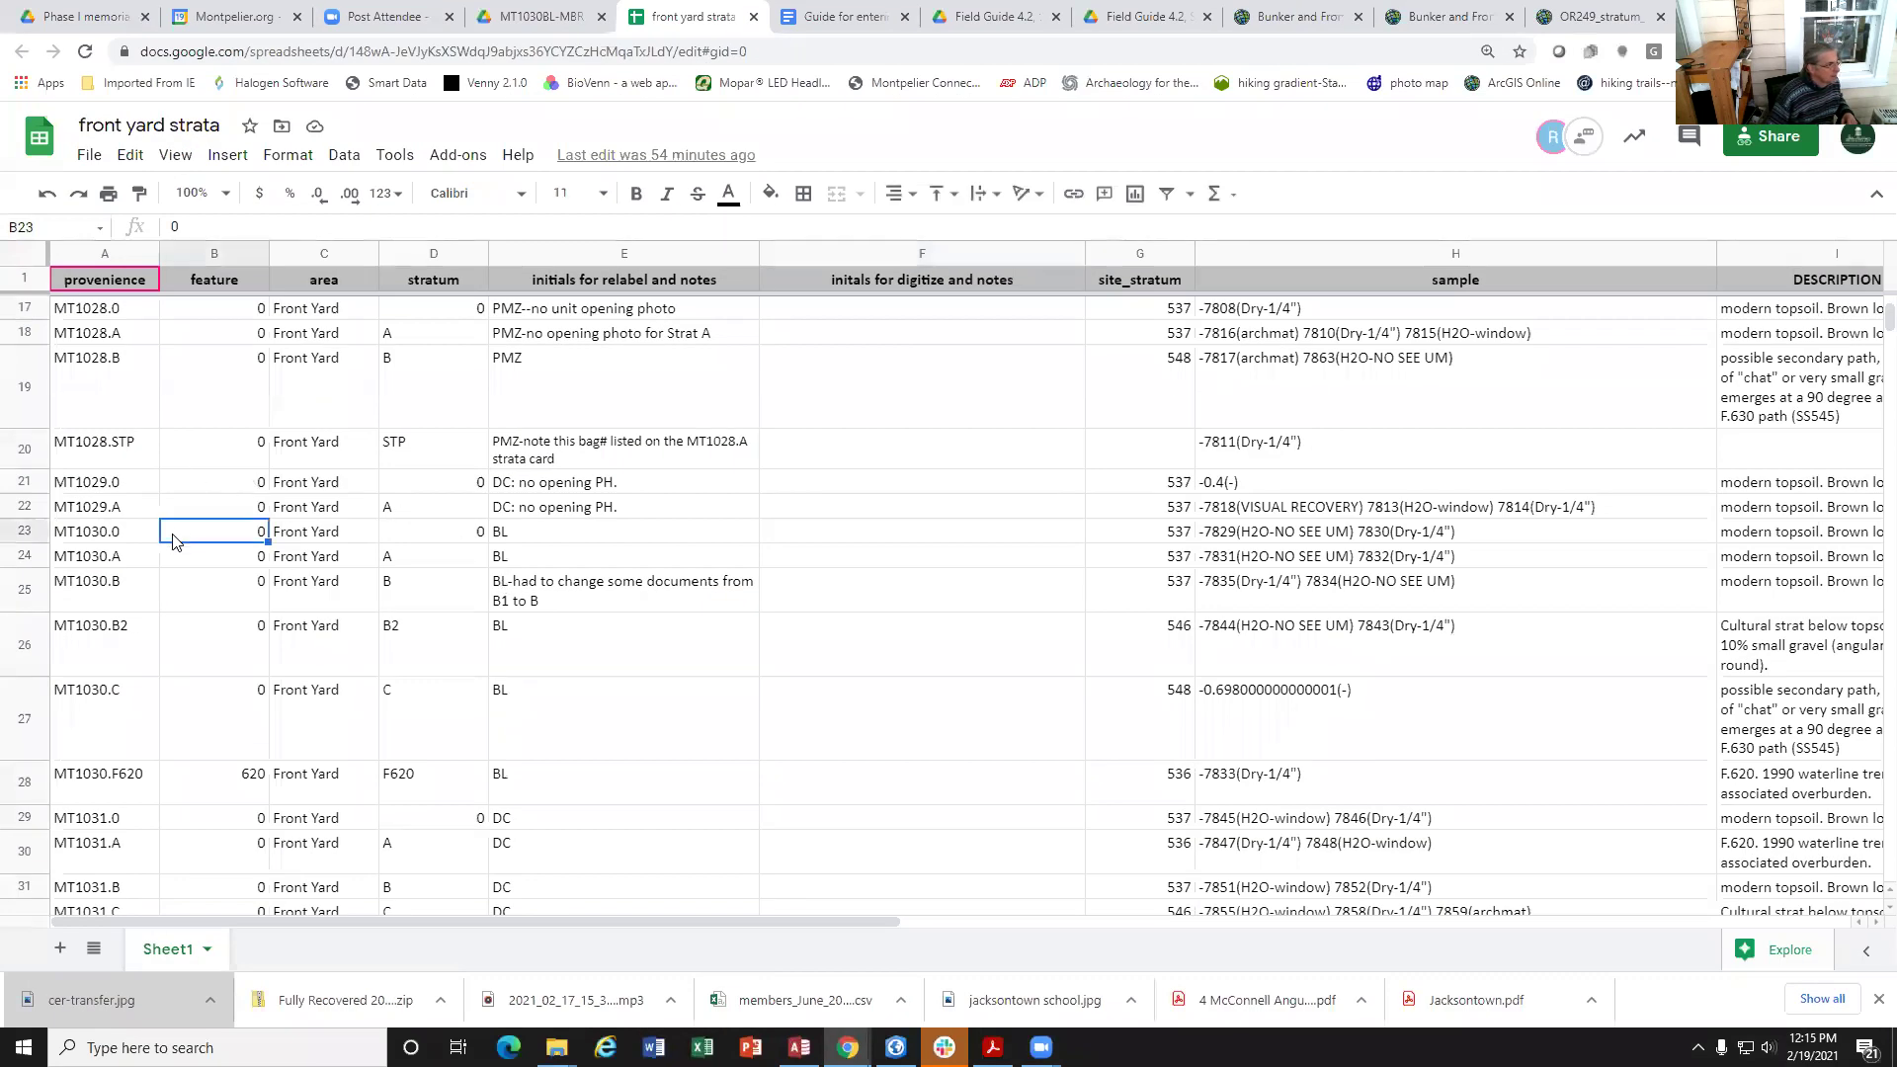
click(582, 541)
click(791, 533)
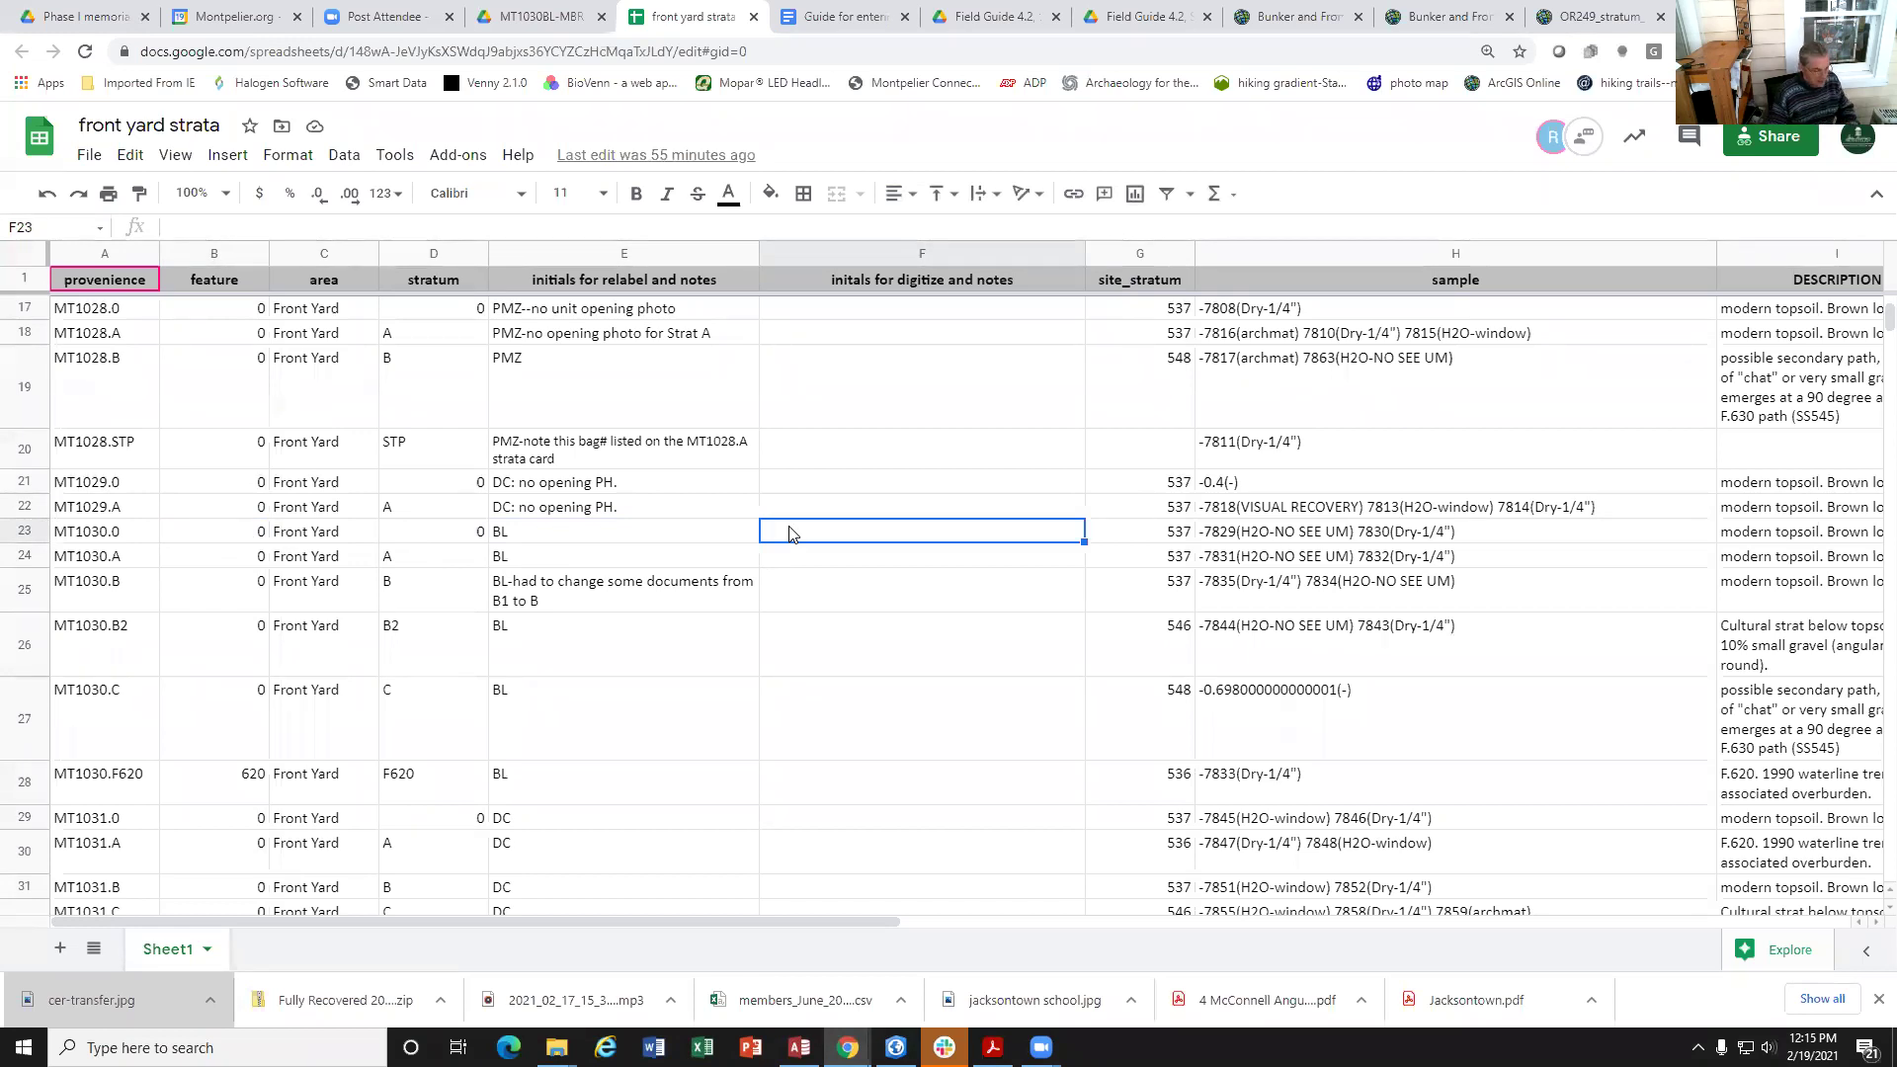
text(MBR)
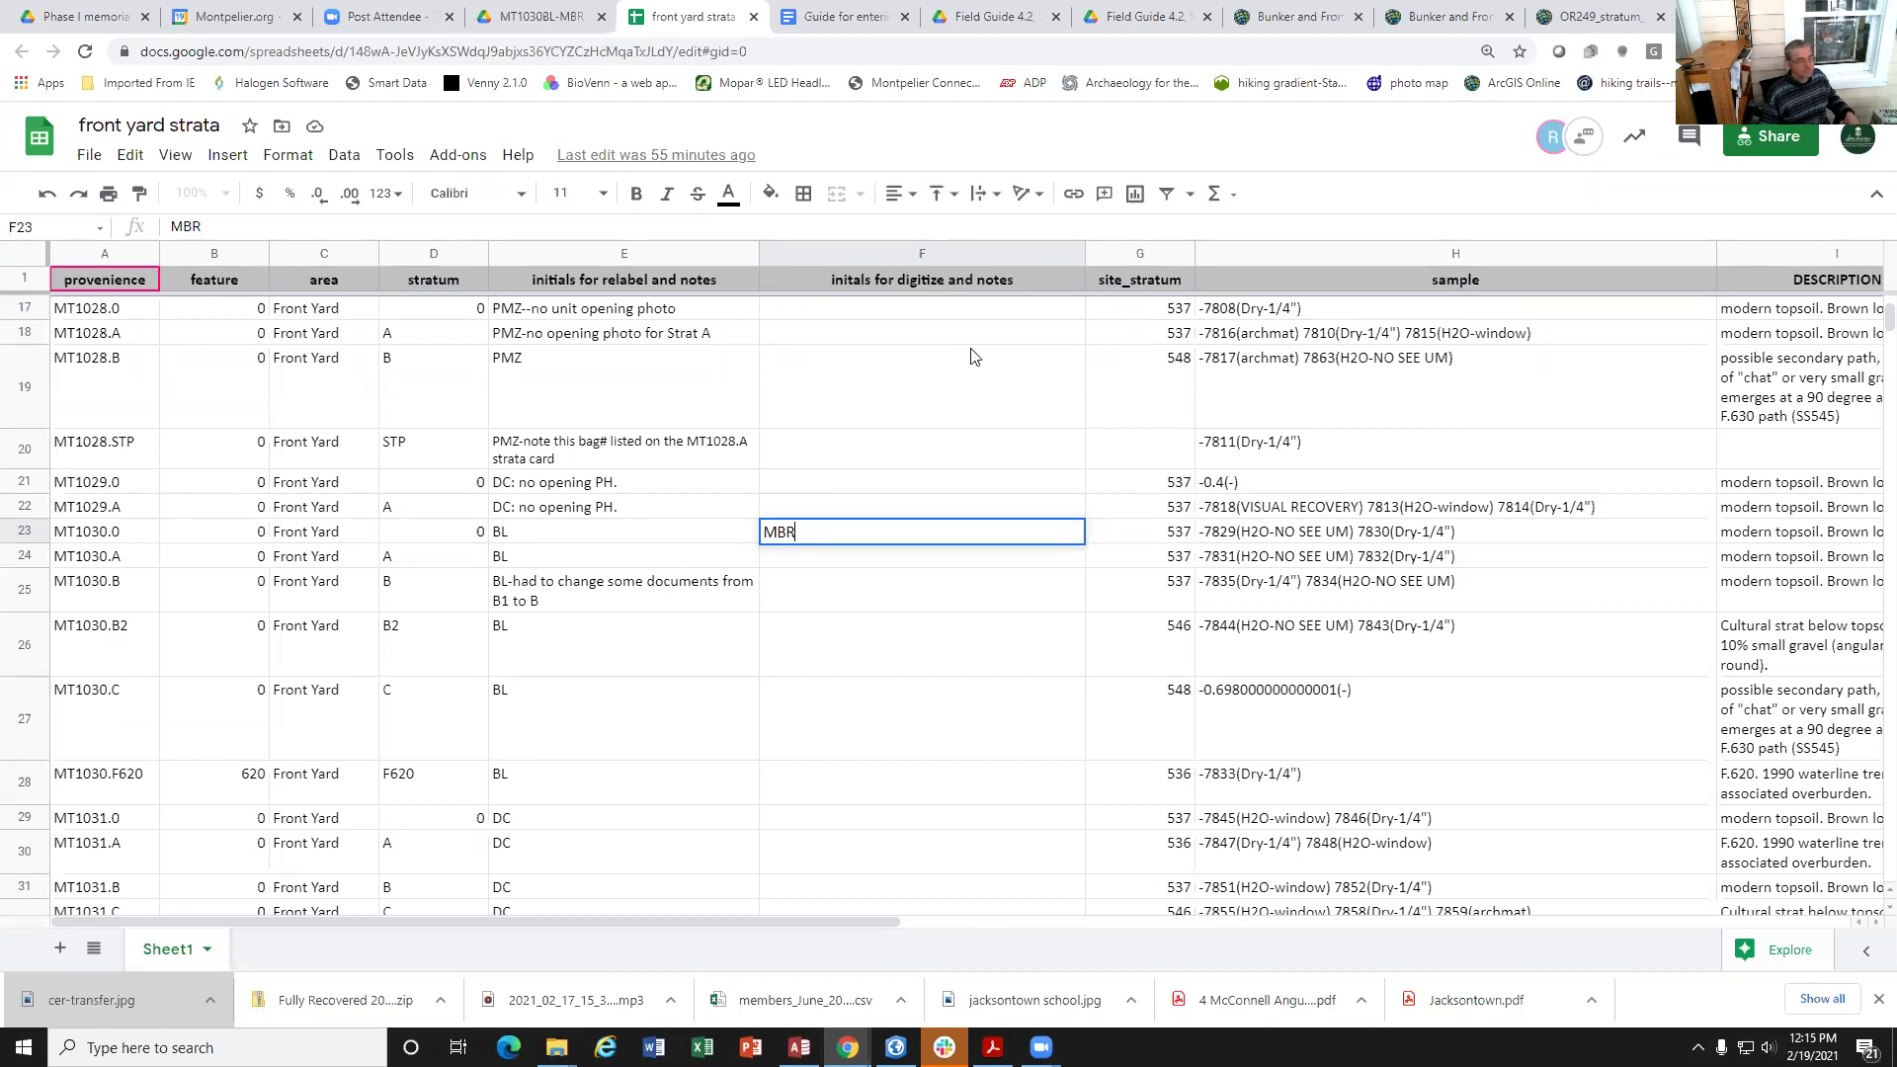
double_click(799, 533)
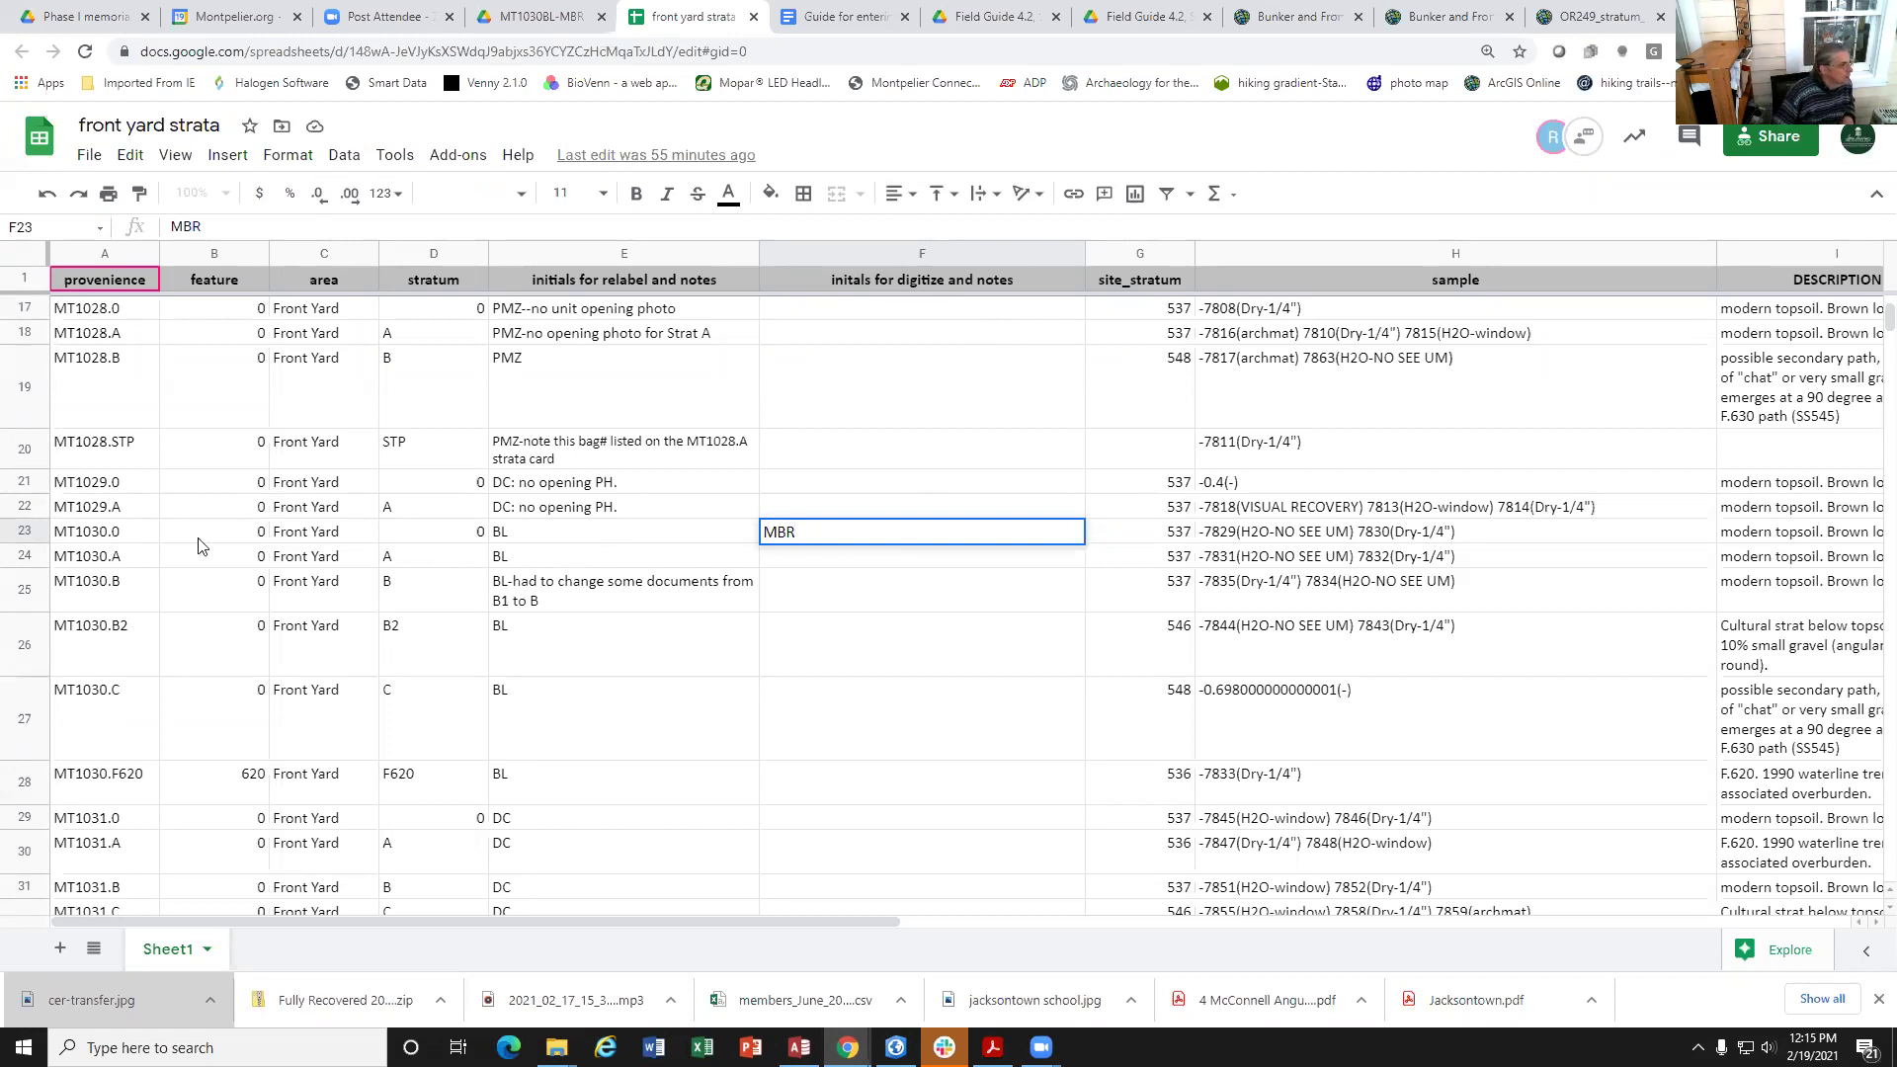
Step: Go through unit MT1030's provenience entries one by one, from MT1030.0 down to MT1030.F620
click(102, 540)
click(101, 557)
click(90, 588)
click(95, 632)
click(95, 702)
click(88, 791)
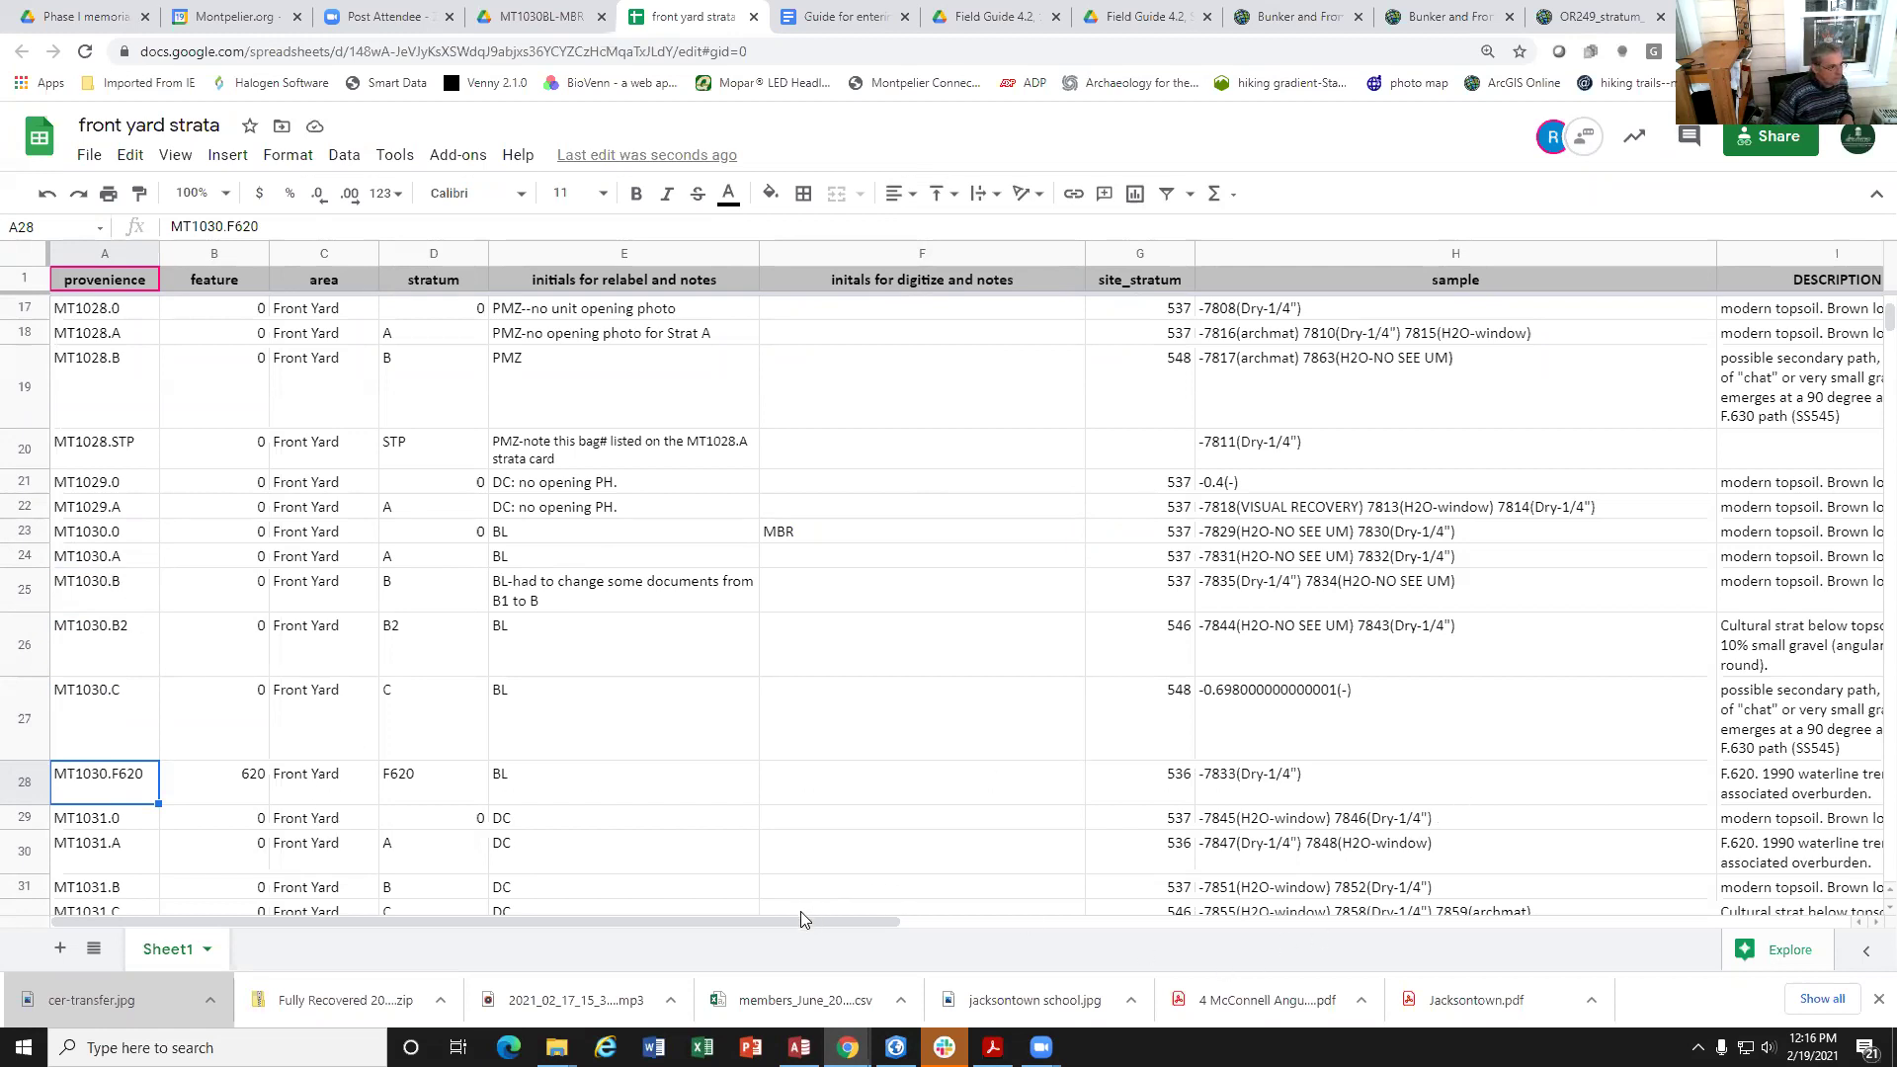
Step: Examine the site stratum, sample, description and time period columns for the MT1030 strata, including Stratum A and F620
drag(795, 918, 1095, 928)
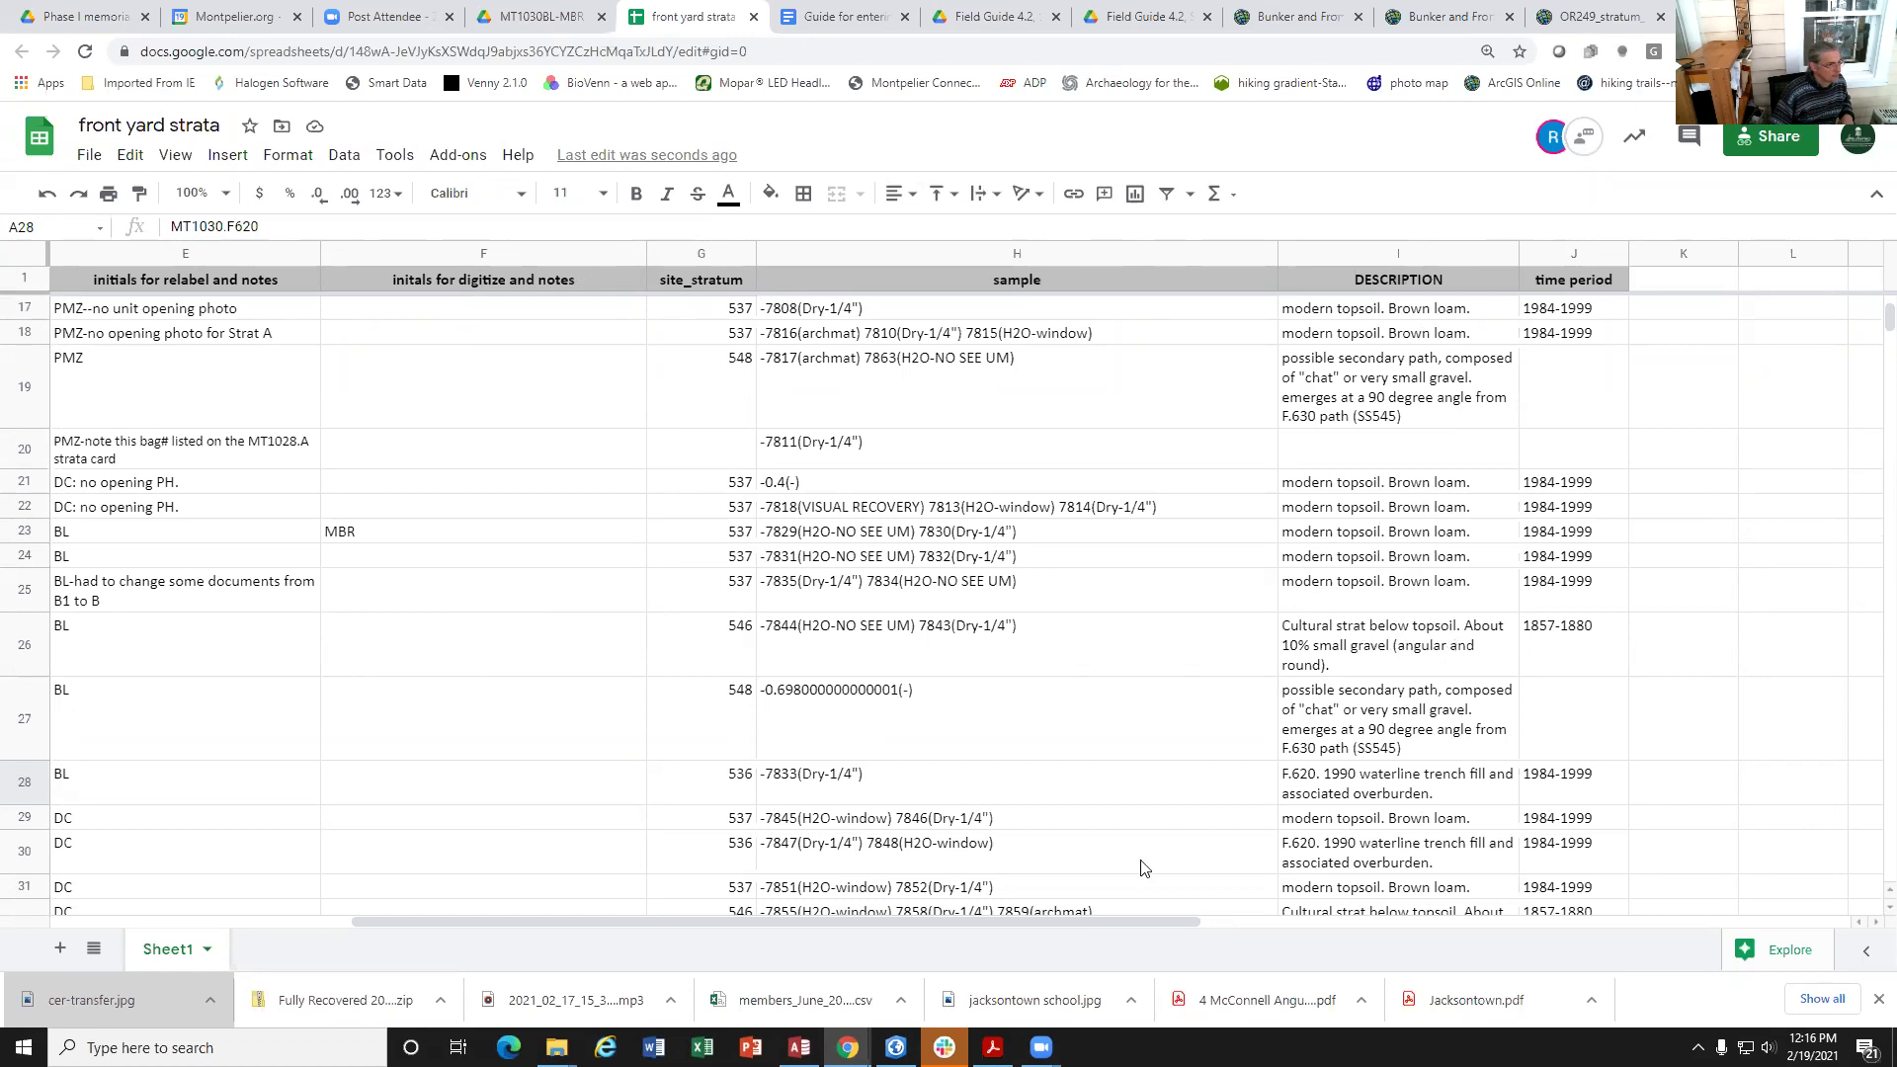
drag(1107, 921, 822, 927)
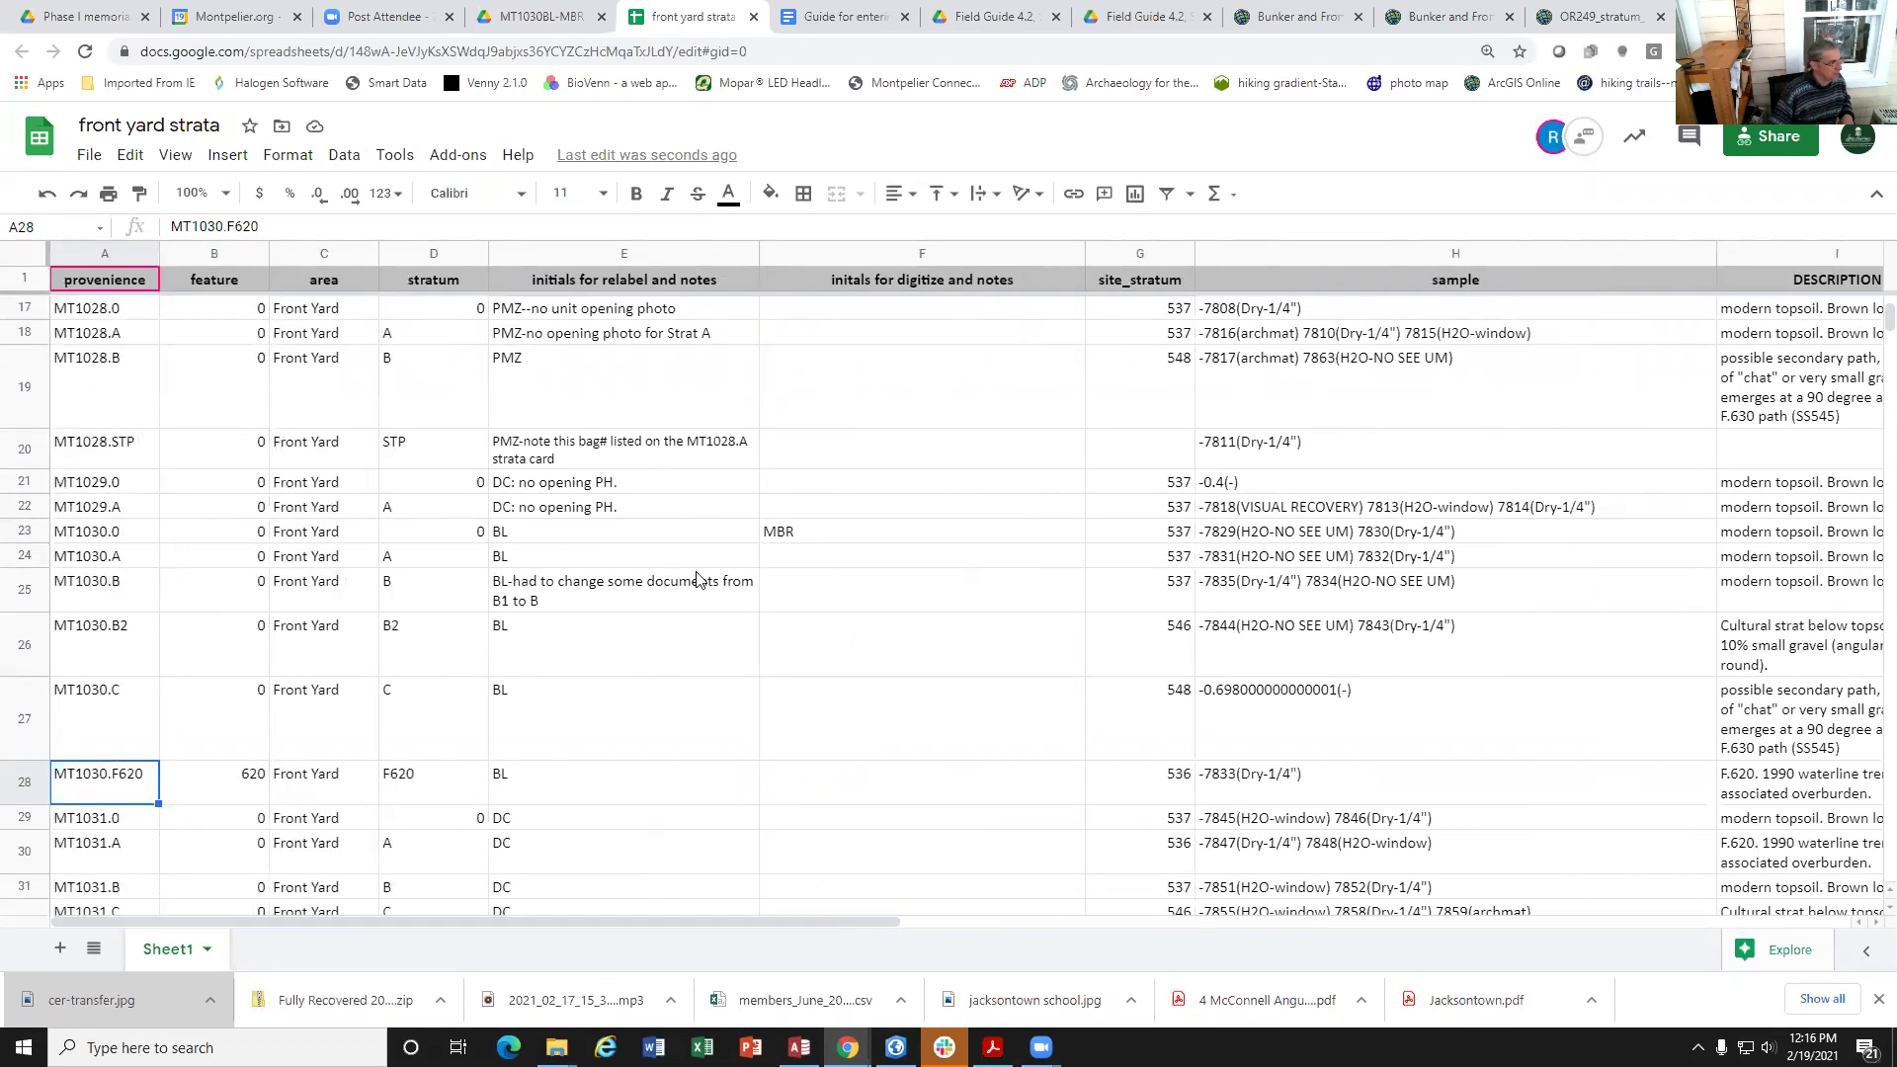
click(421, 560)
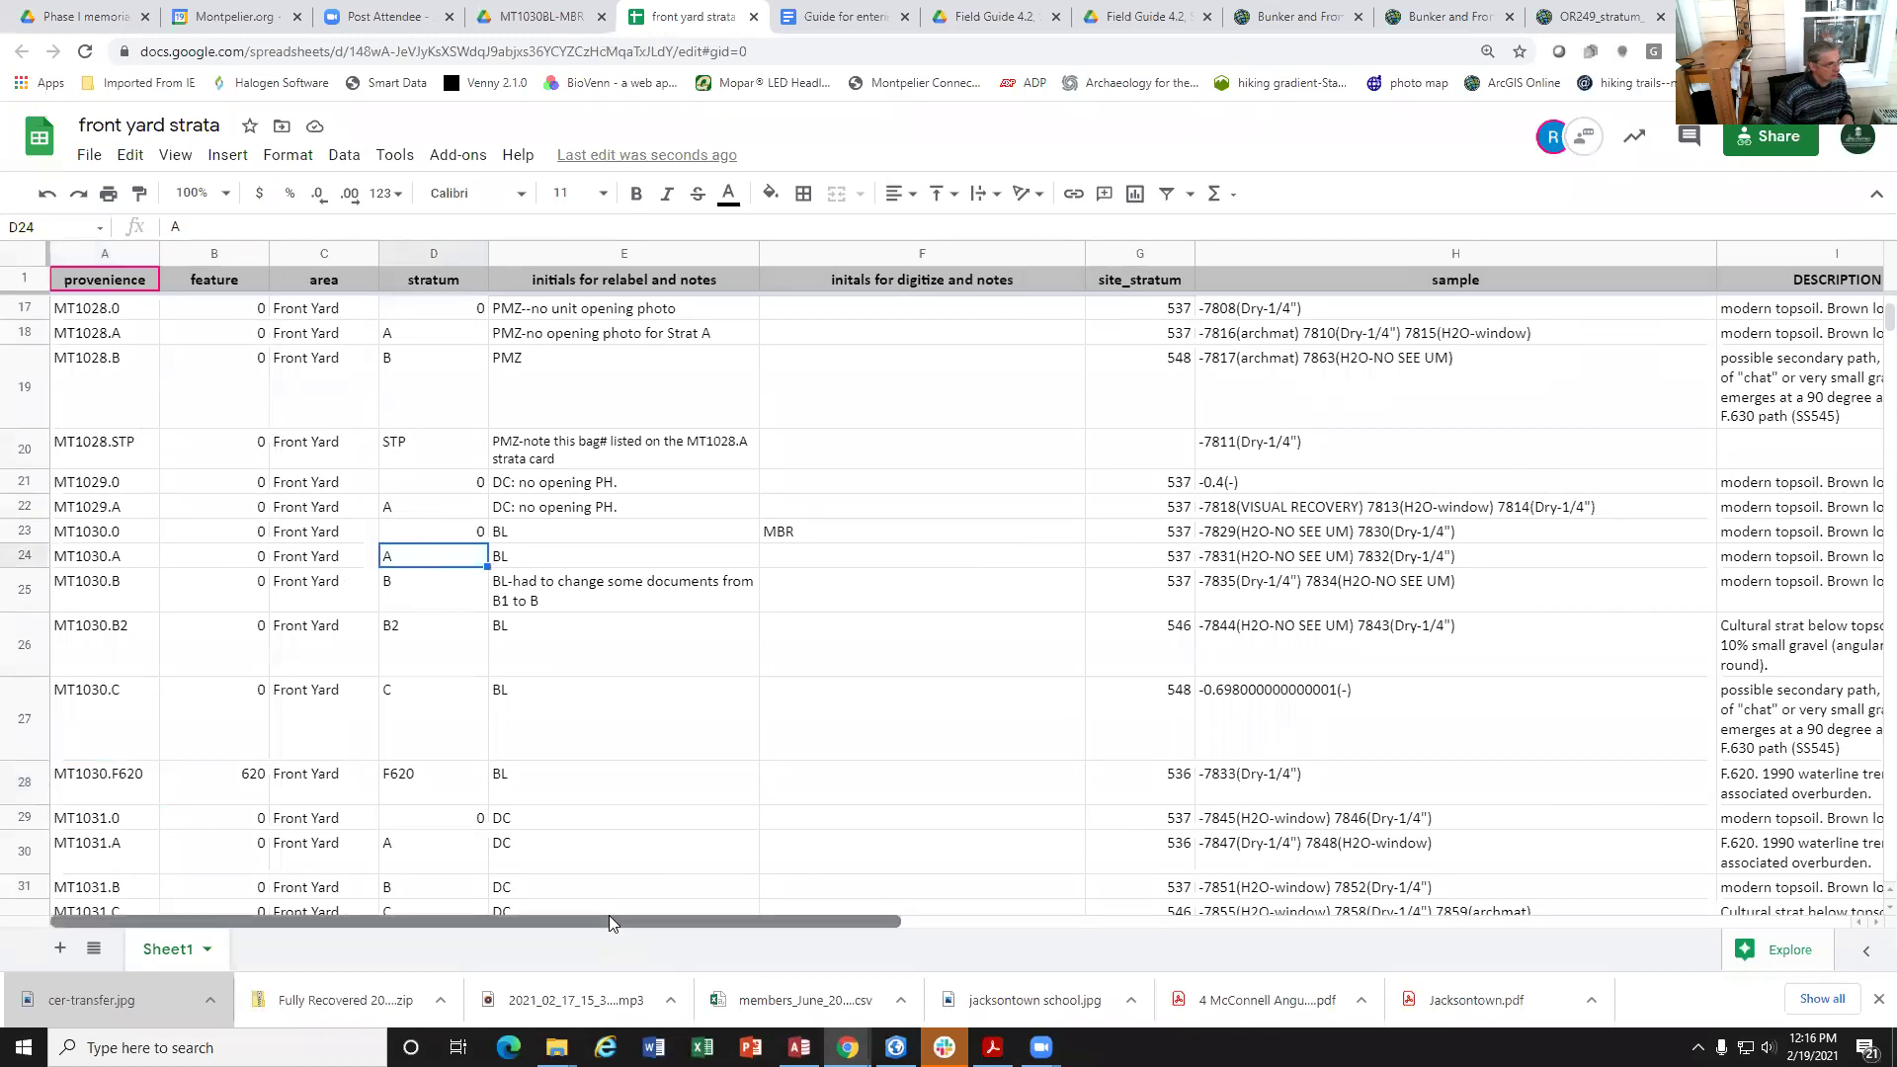
drag(608, 918, 964, 917)
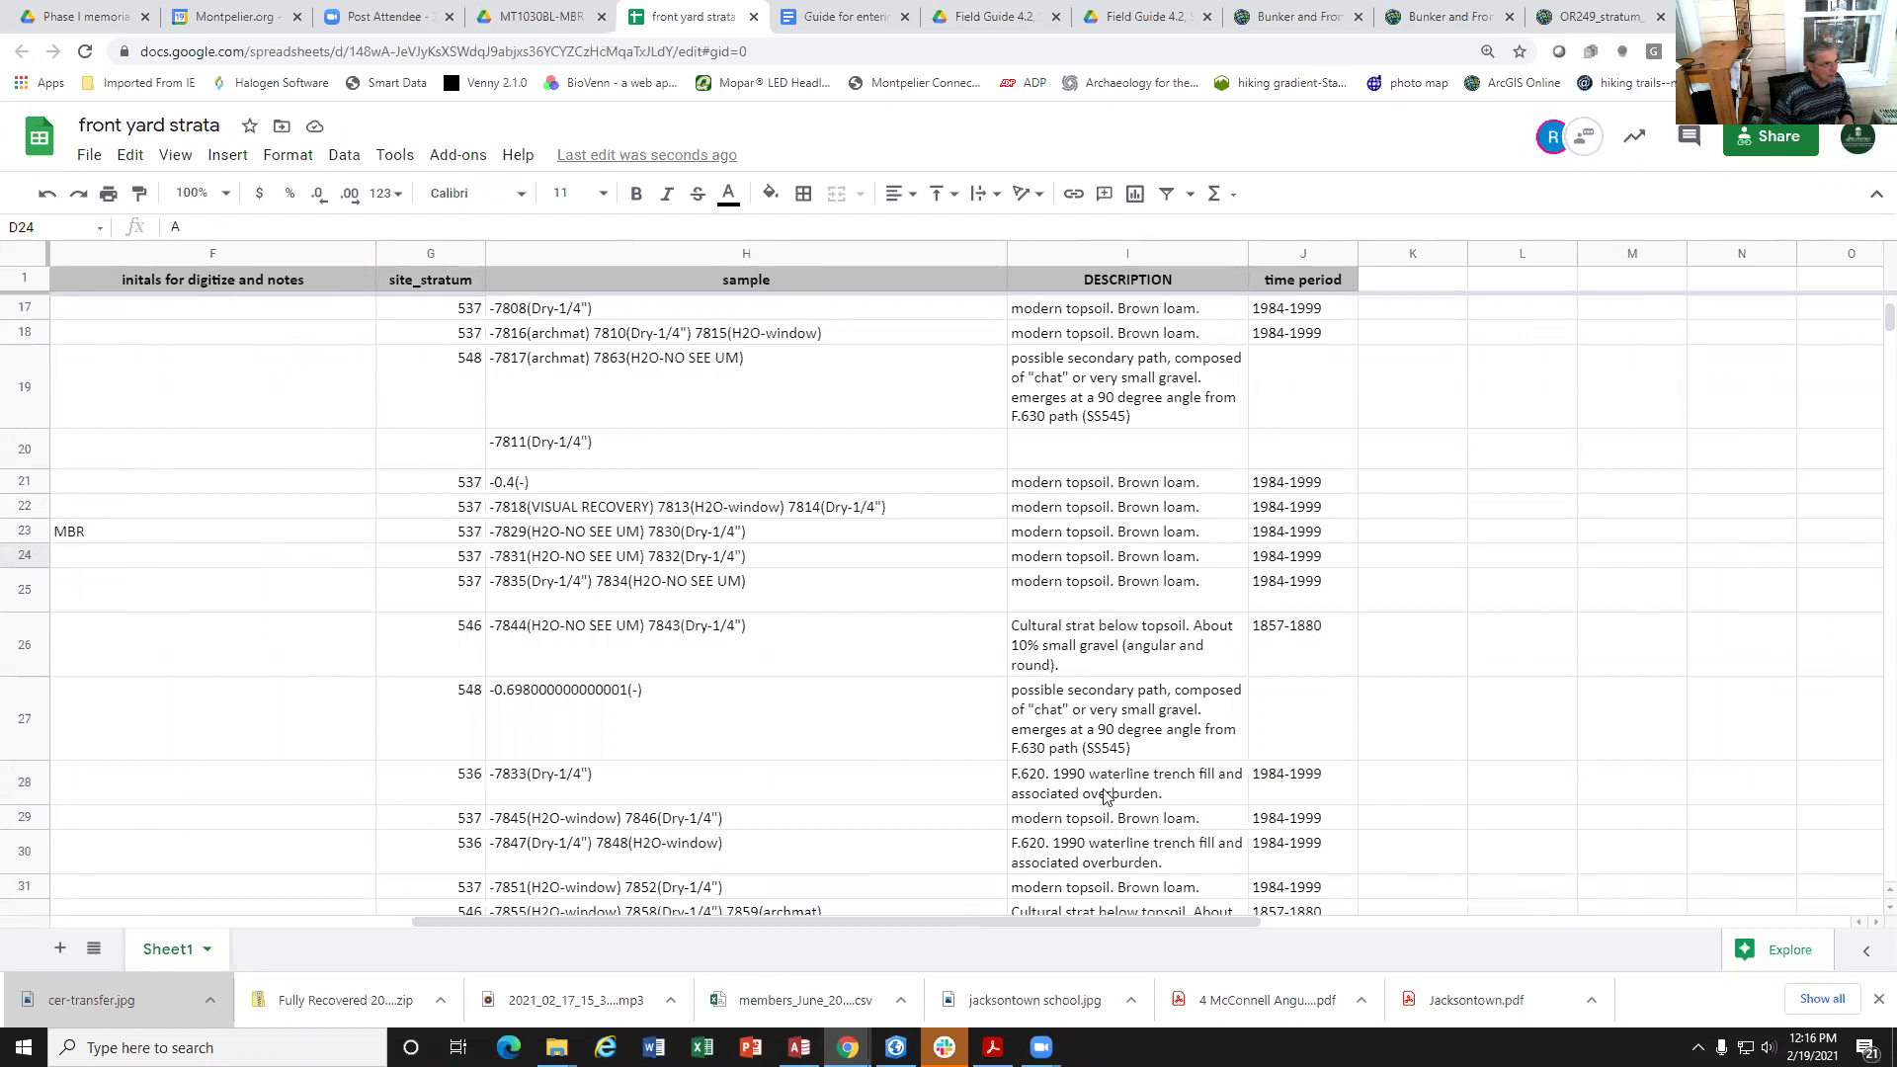
drag(1061, 919, 650, 923)
click(119, 785)
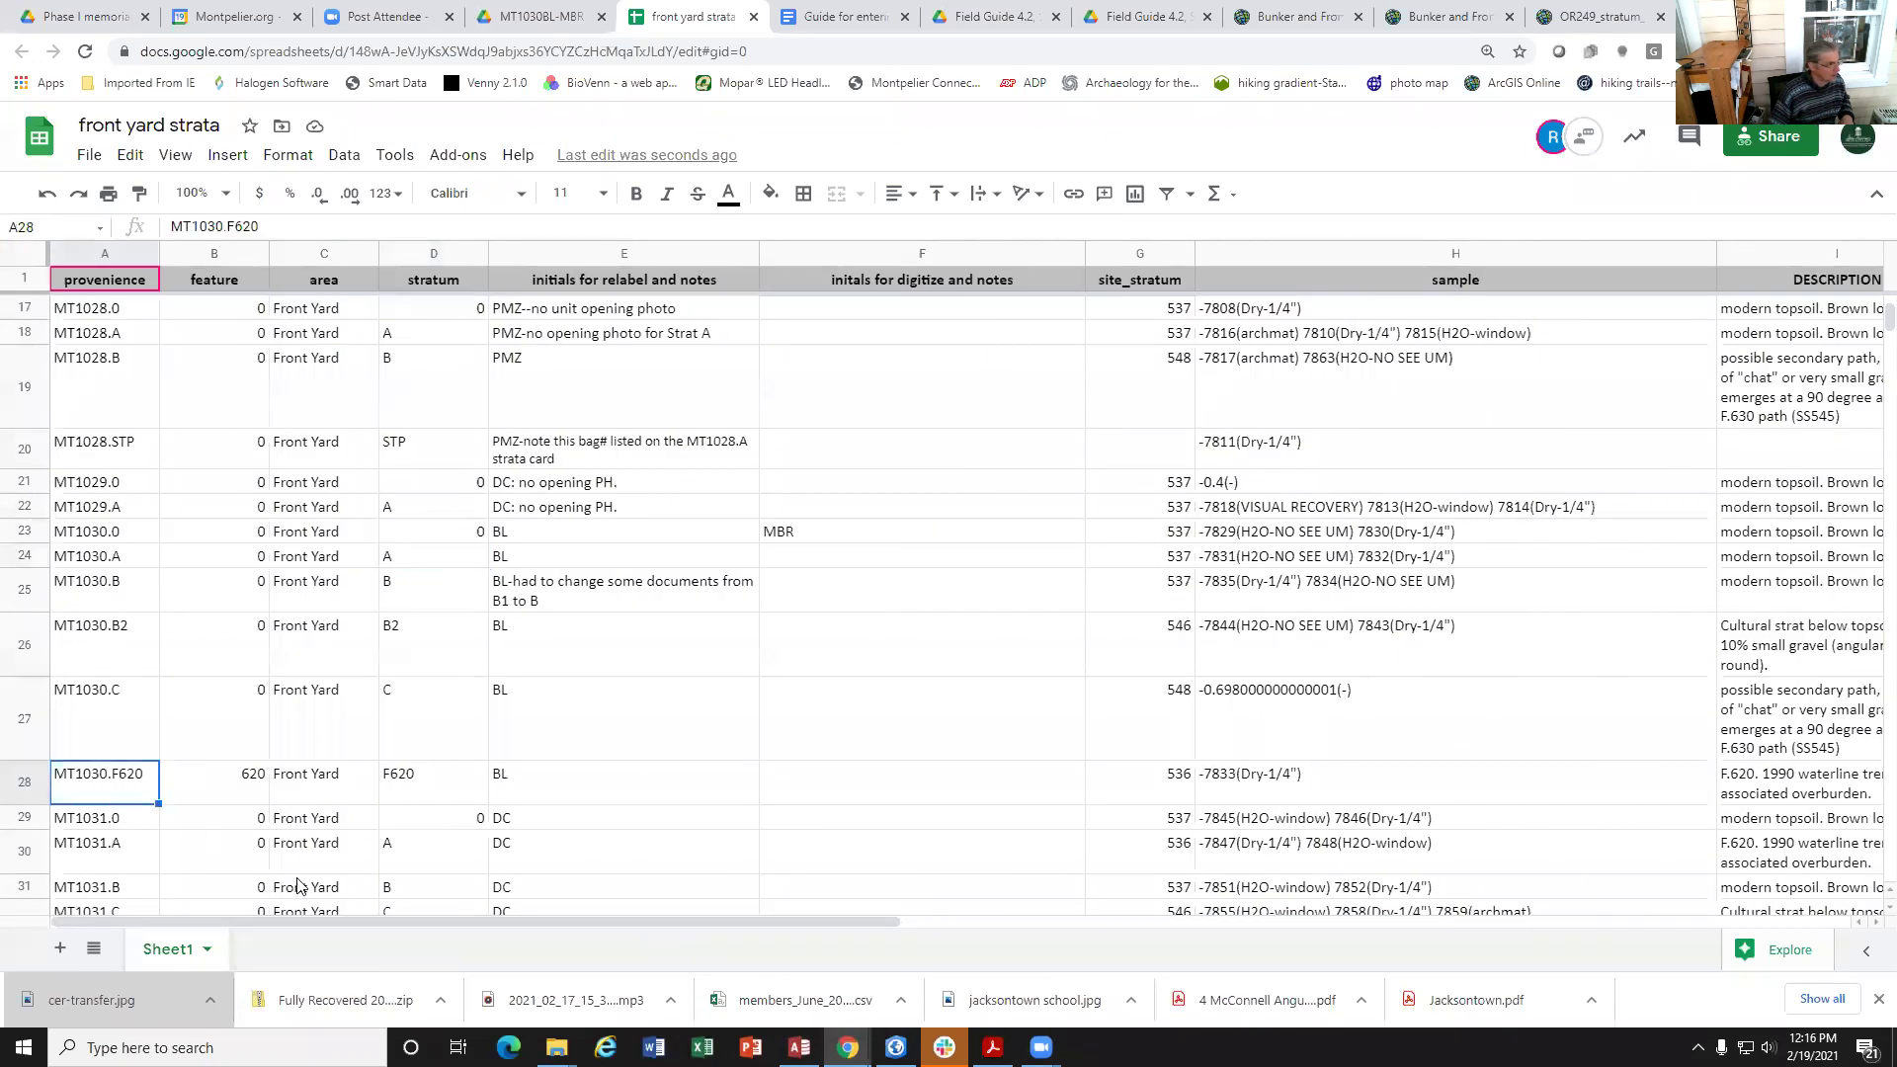
drag(334, 917, 638, 917)
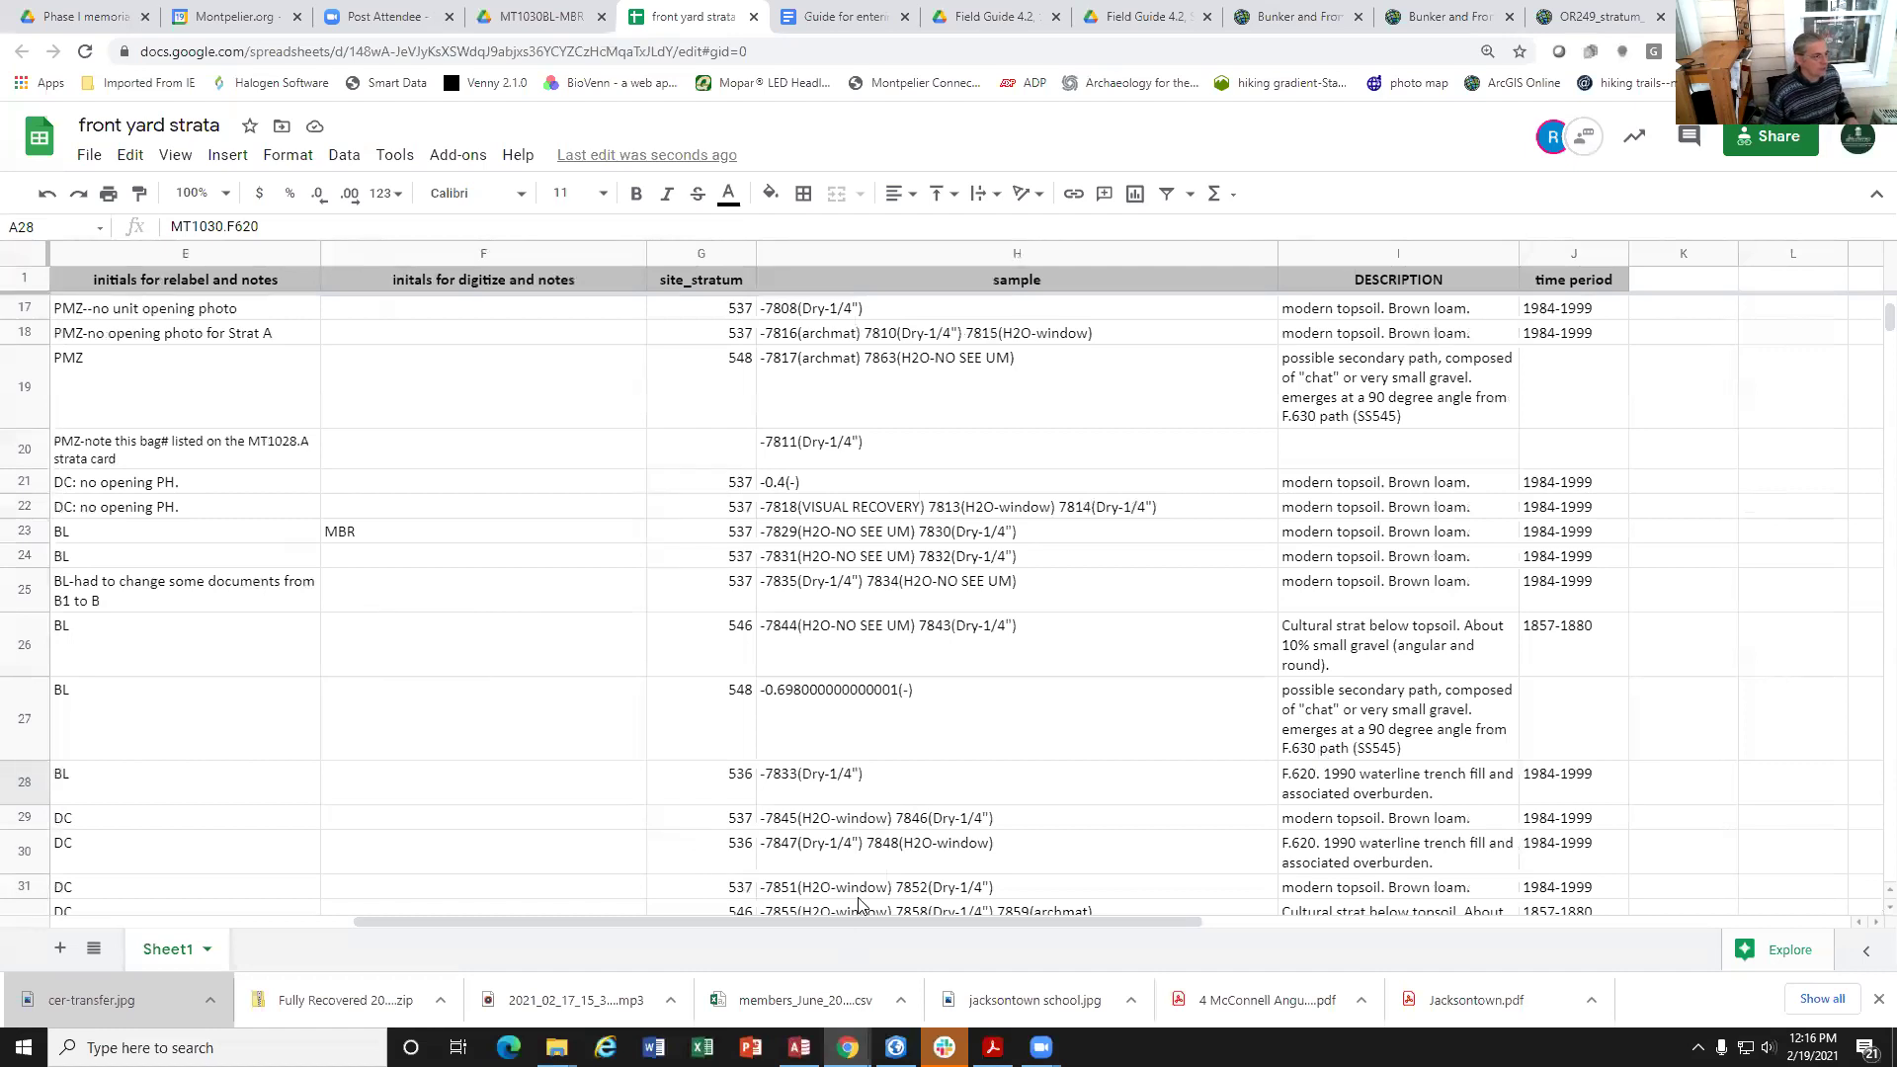
drag(839, 919, 534, 945)
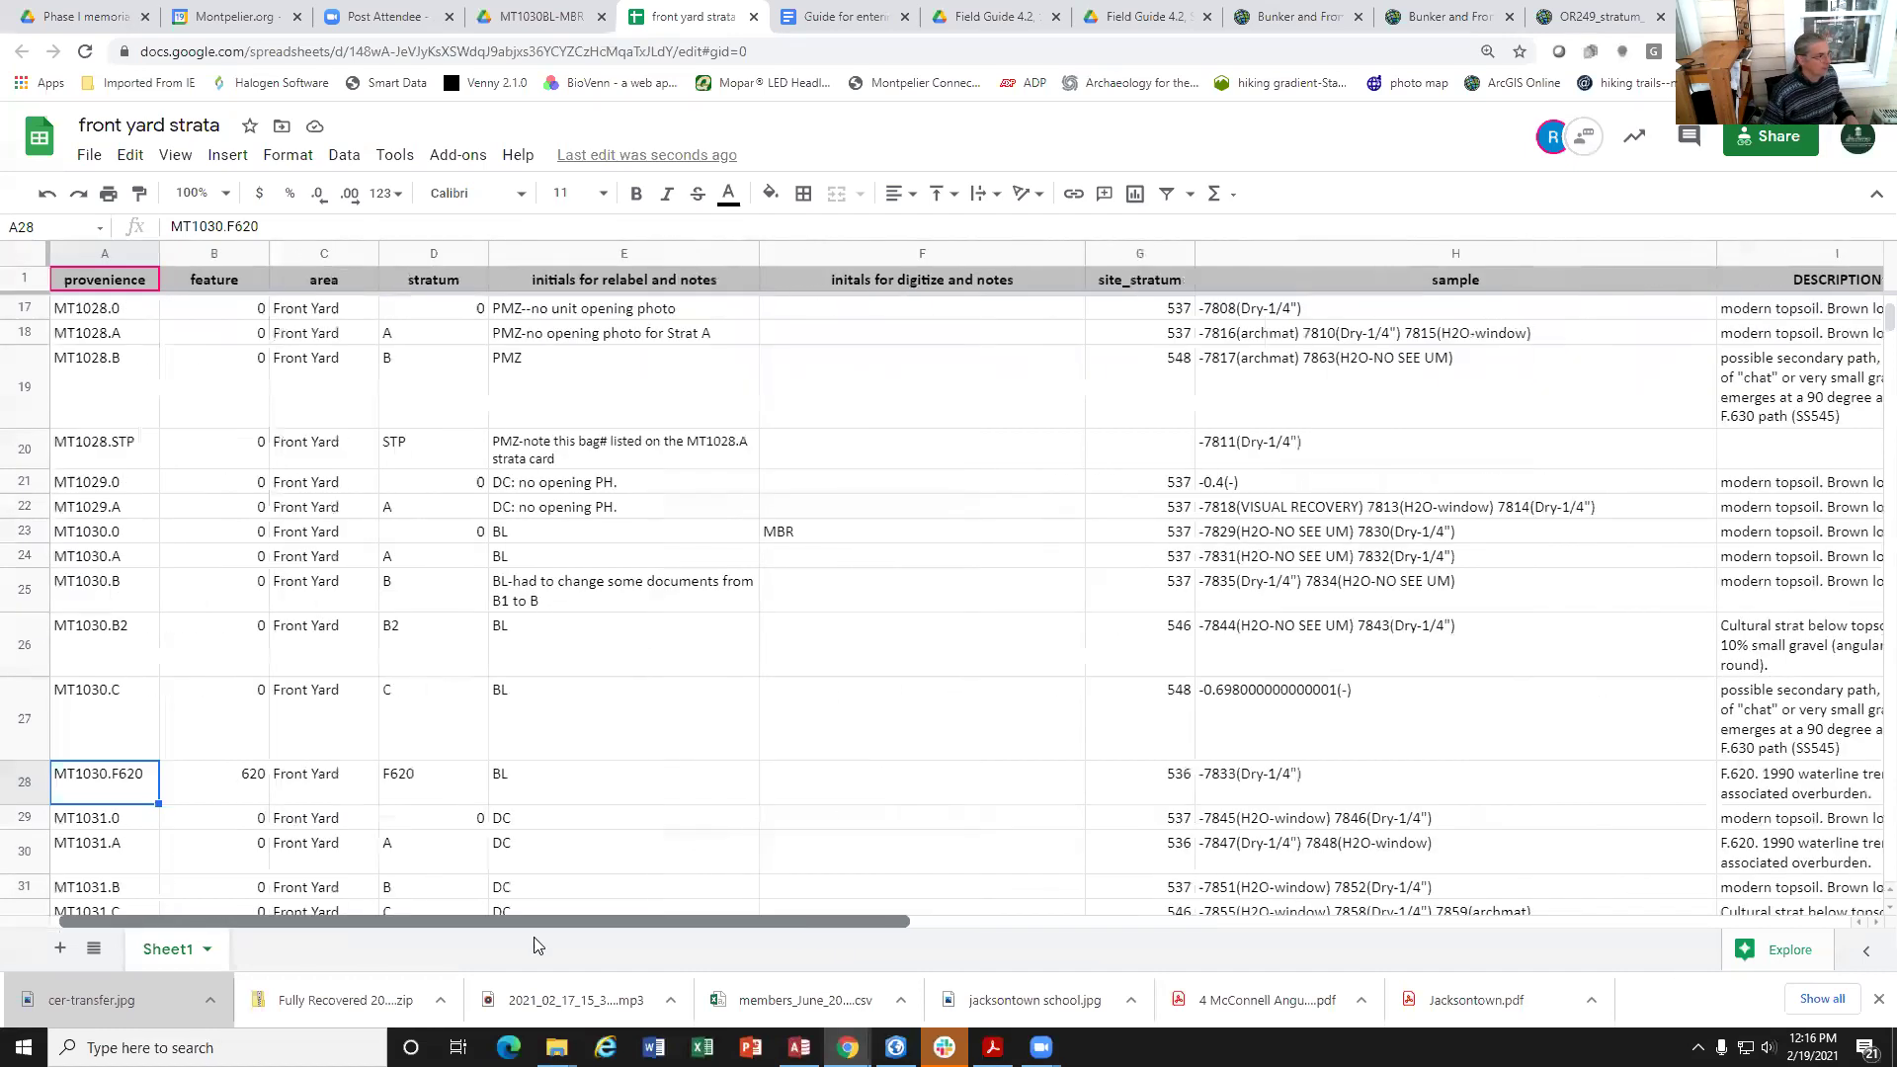
Step: Open the profile drawing MT1030.PND.jpg in the unit's records and examine the north and south wall profiles enlarged
click(509, 20)
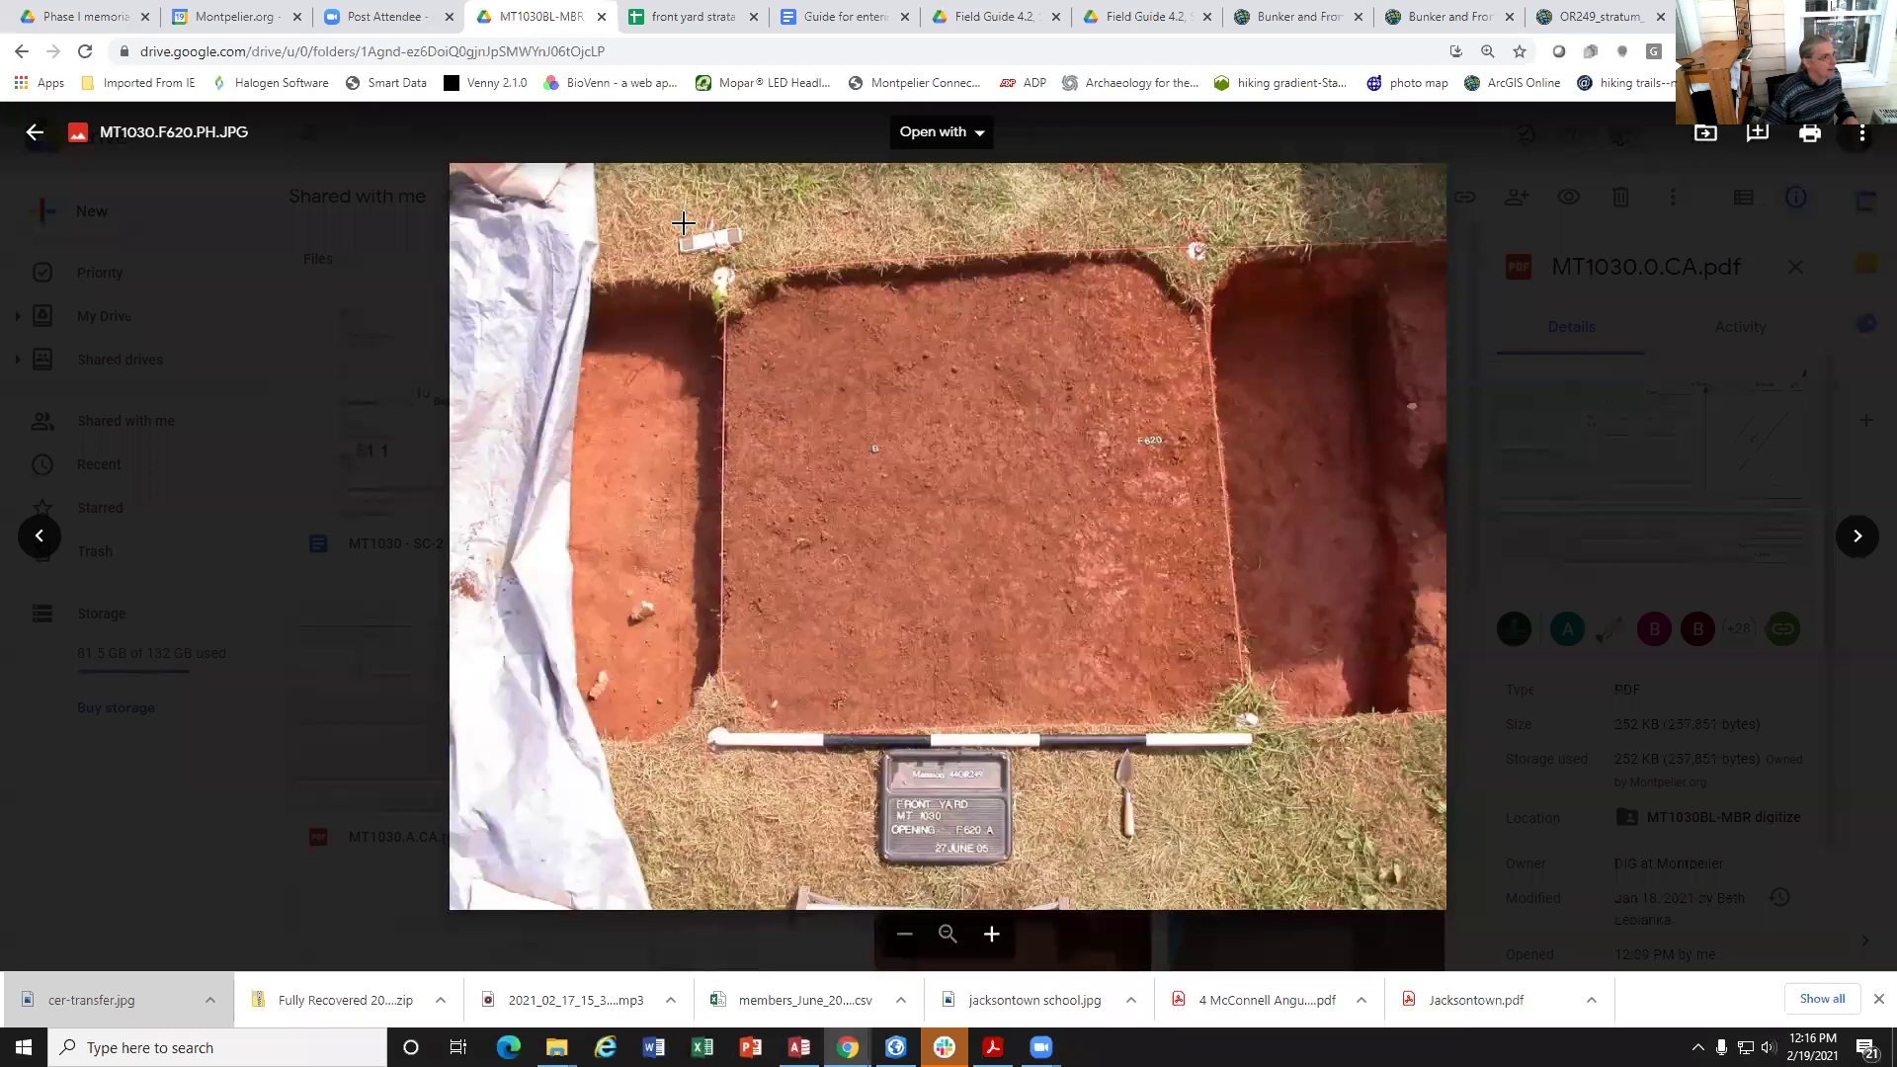
click(1857, 539)
click(1857, 538)
click(1855, 538)
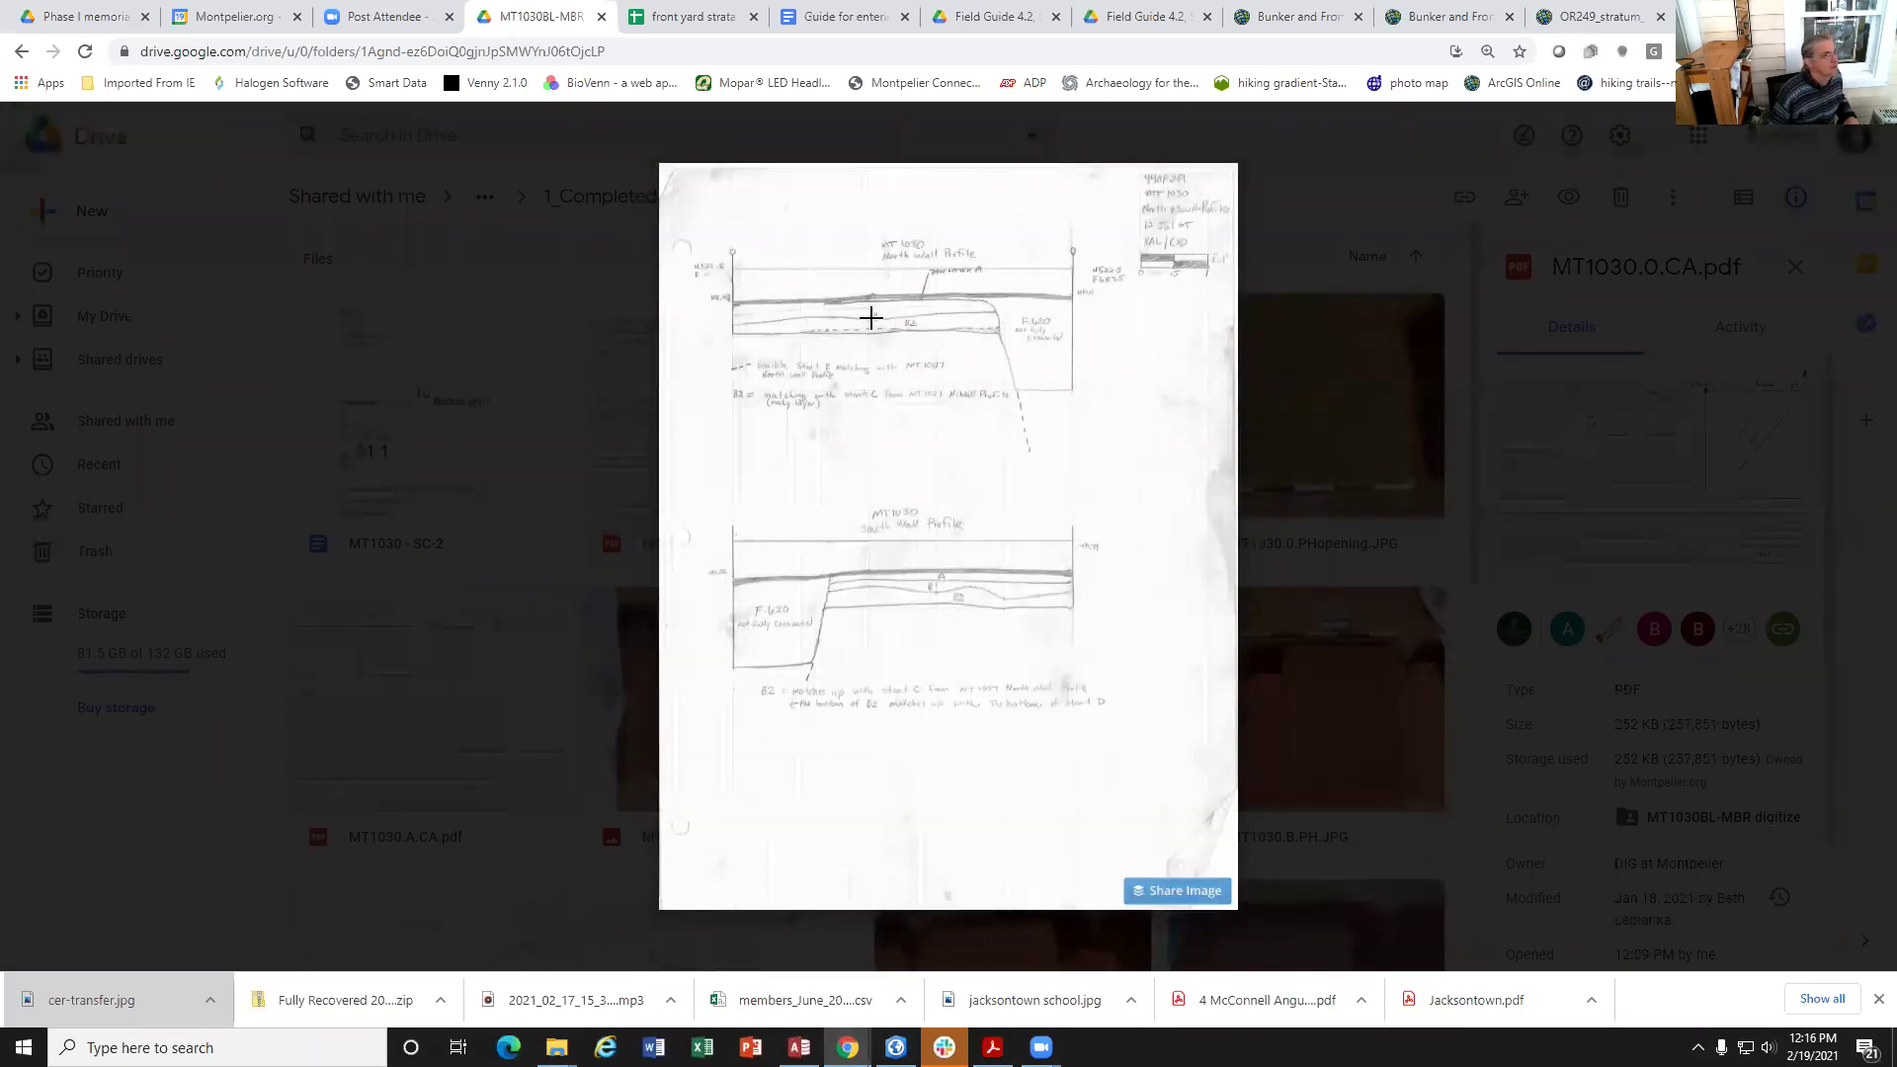
click(998, 932)
click(993, 932)
click(993, 933)
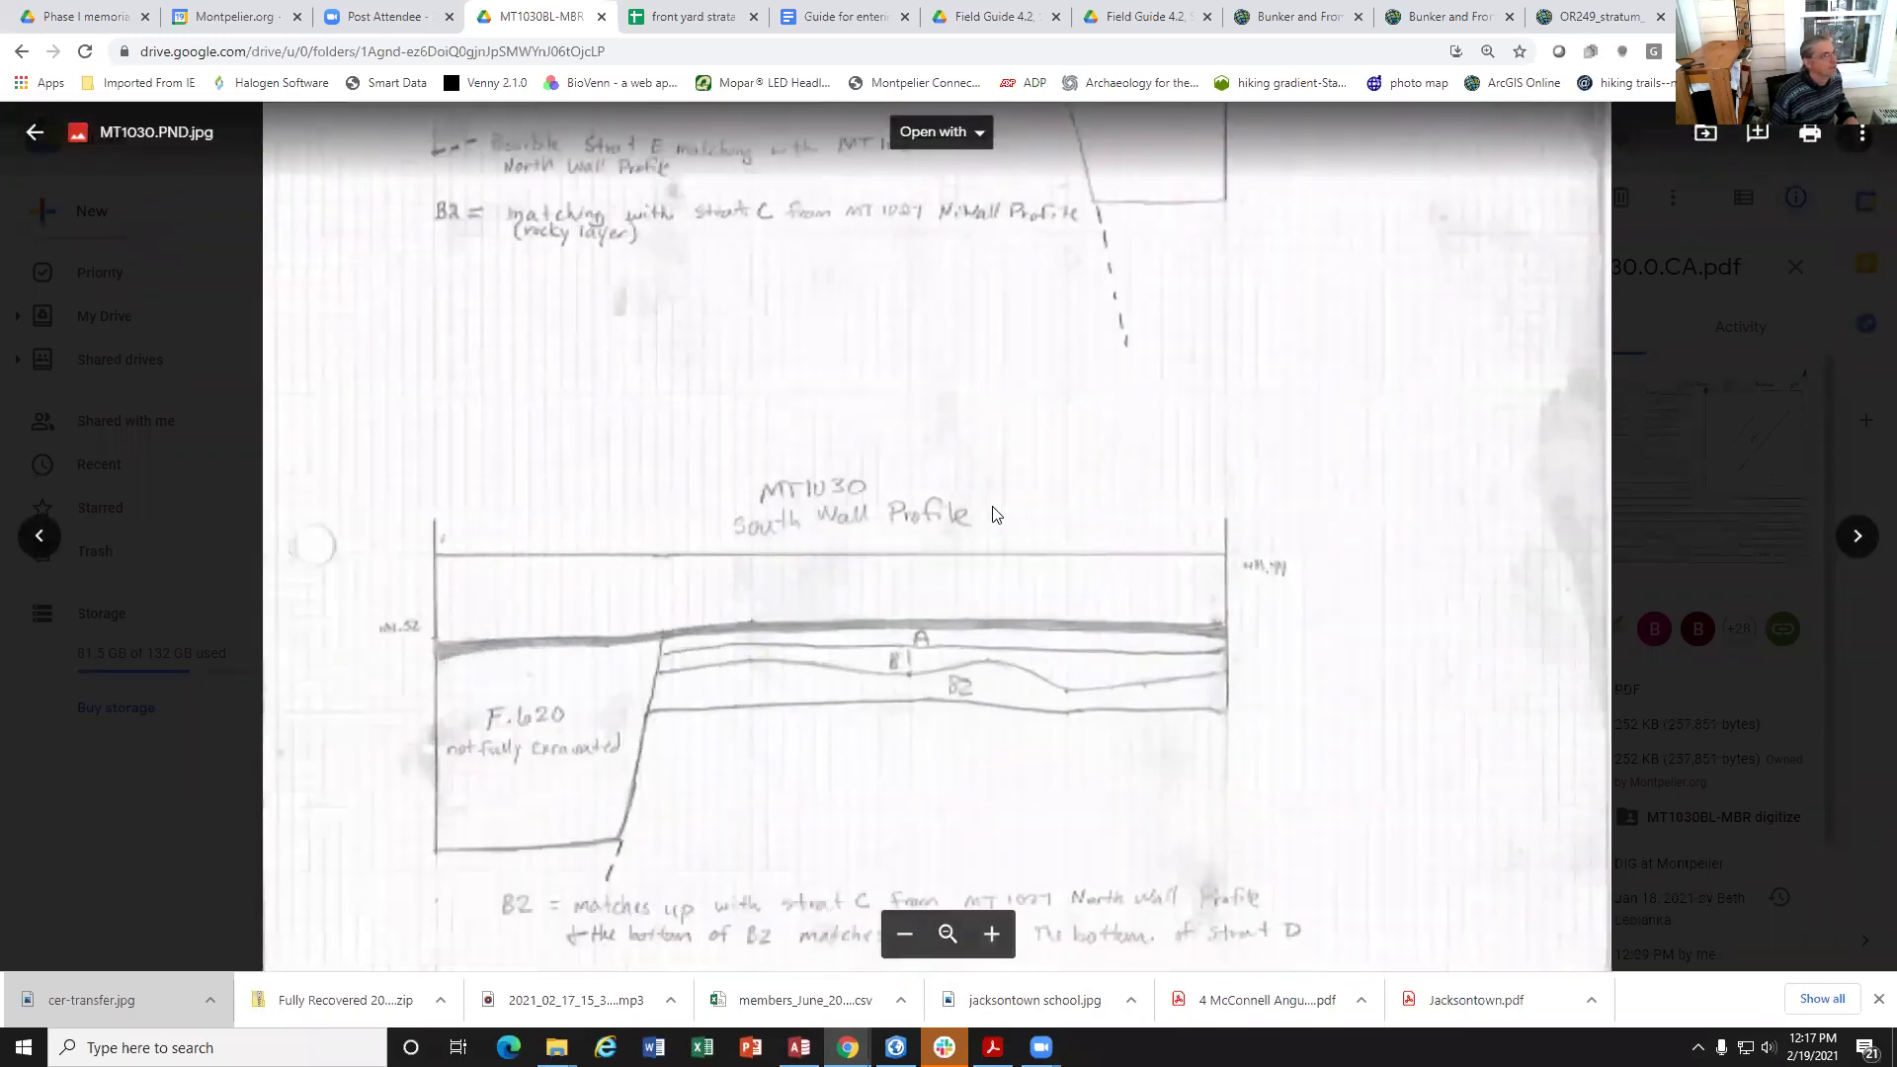
scroll(1228, 475, up, 3)
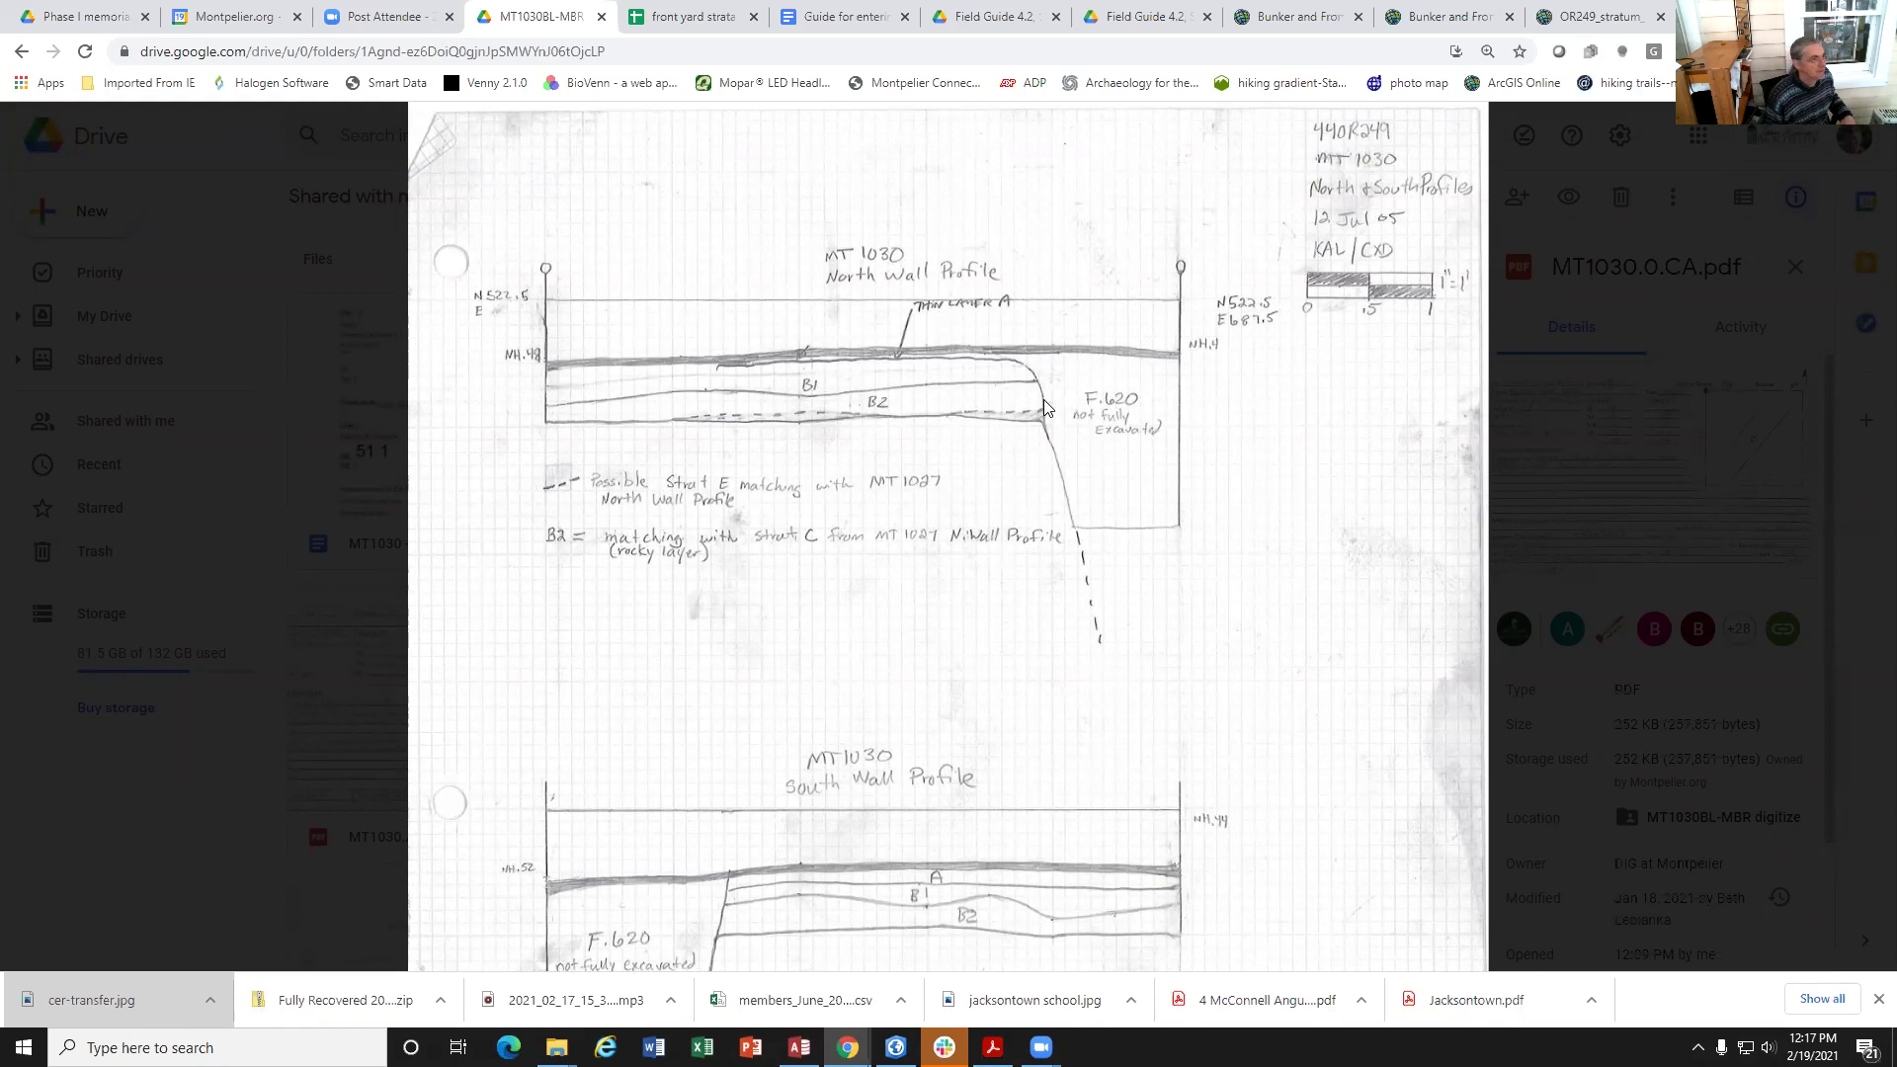
mouse_move(406, 382)
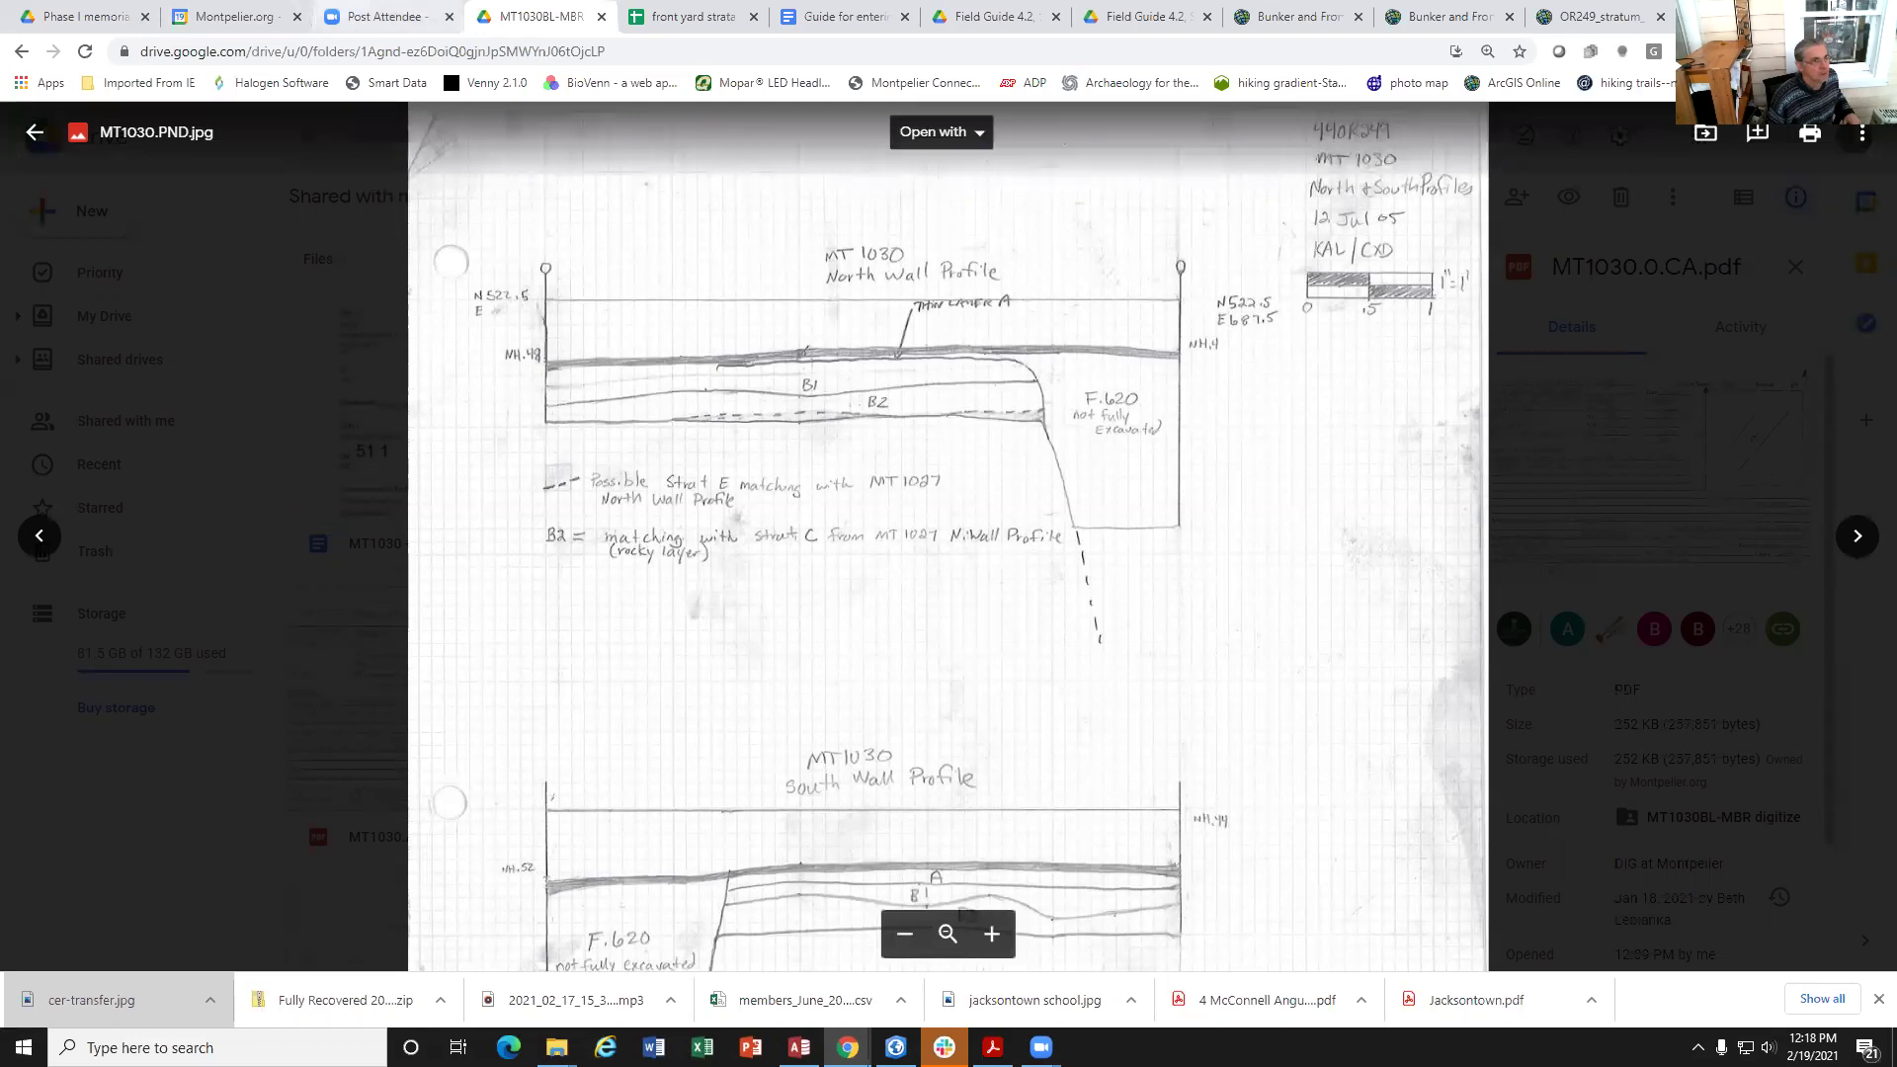
Step: Open Field Guide 4.2, Section 2 - Excavation from the unit strat entry guide and review its Stratum Cards section
click(1830, 15)
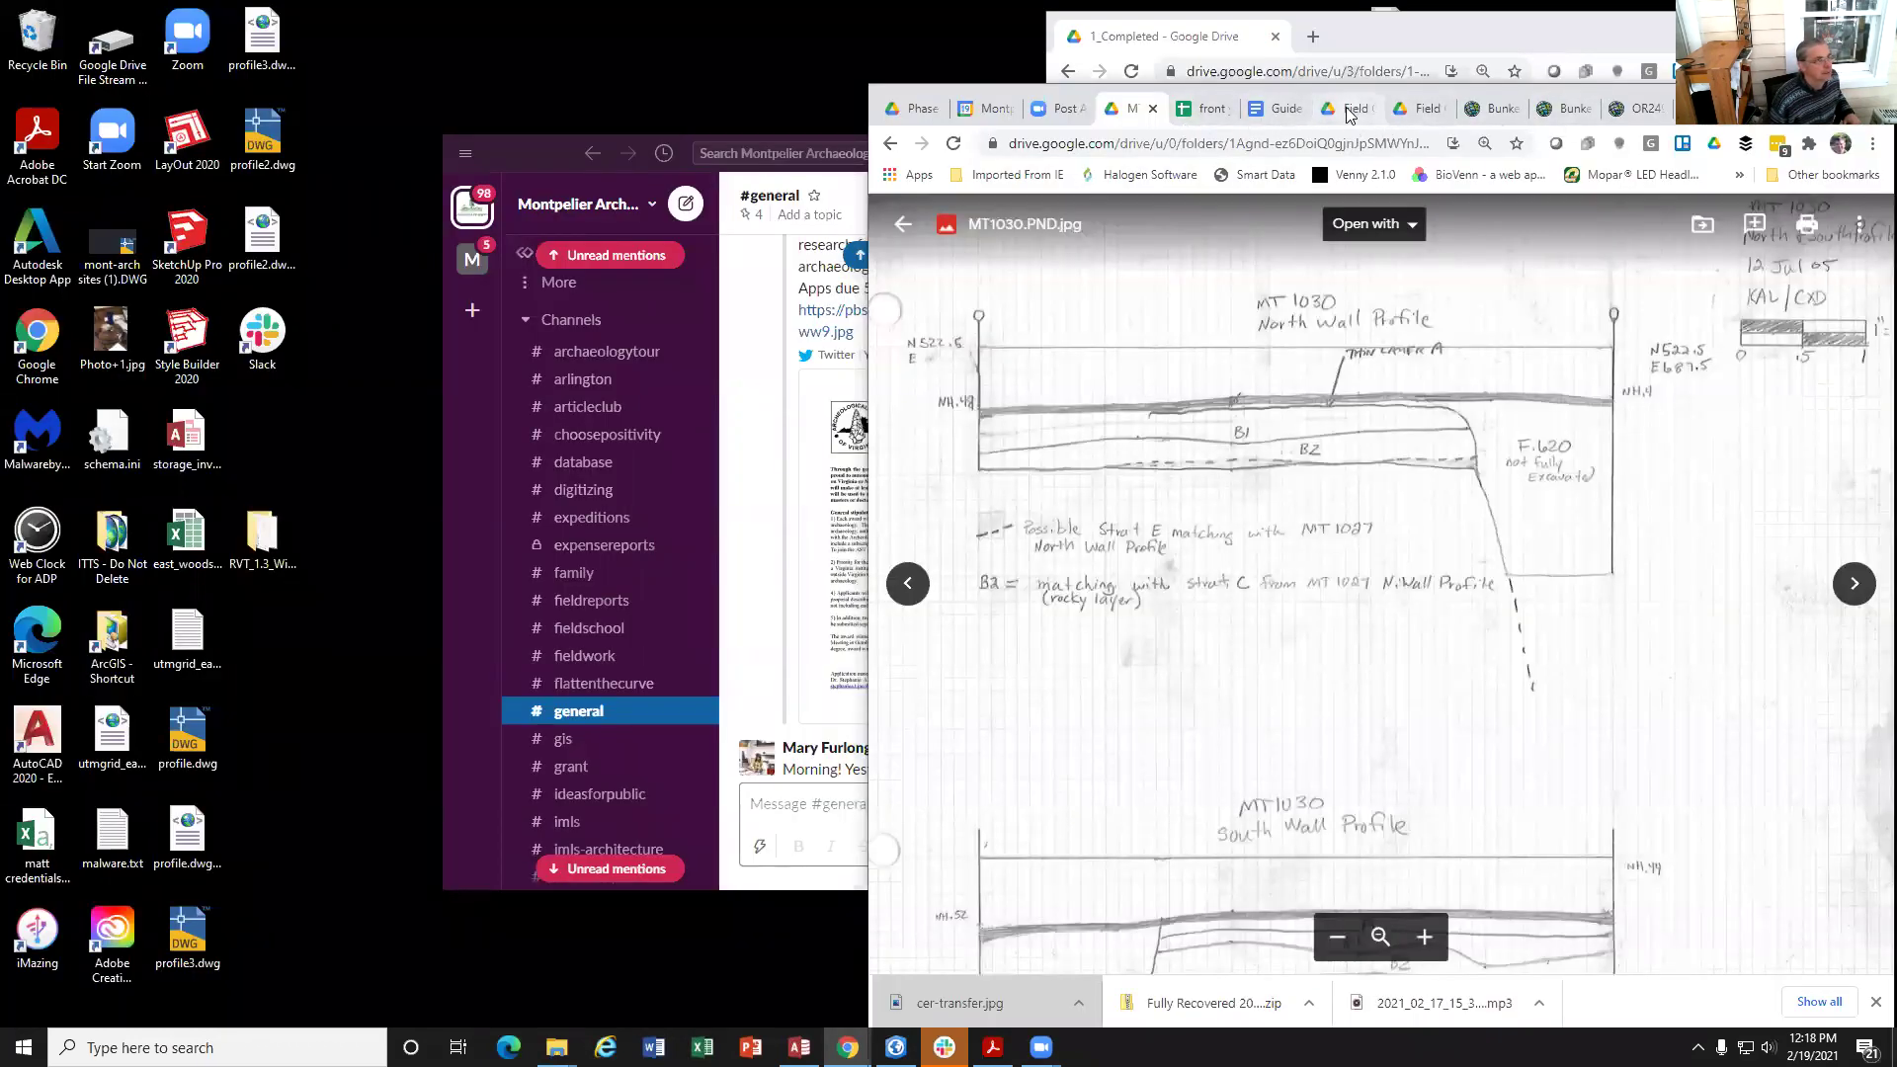
click(1278, 113)
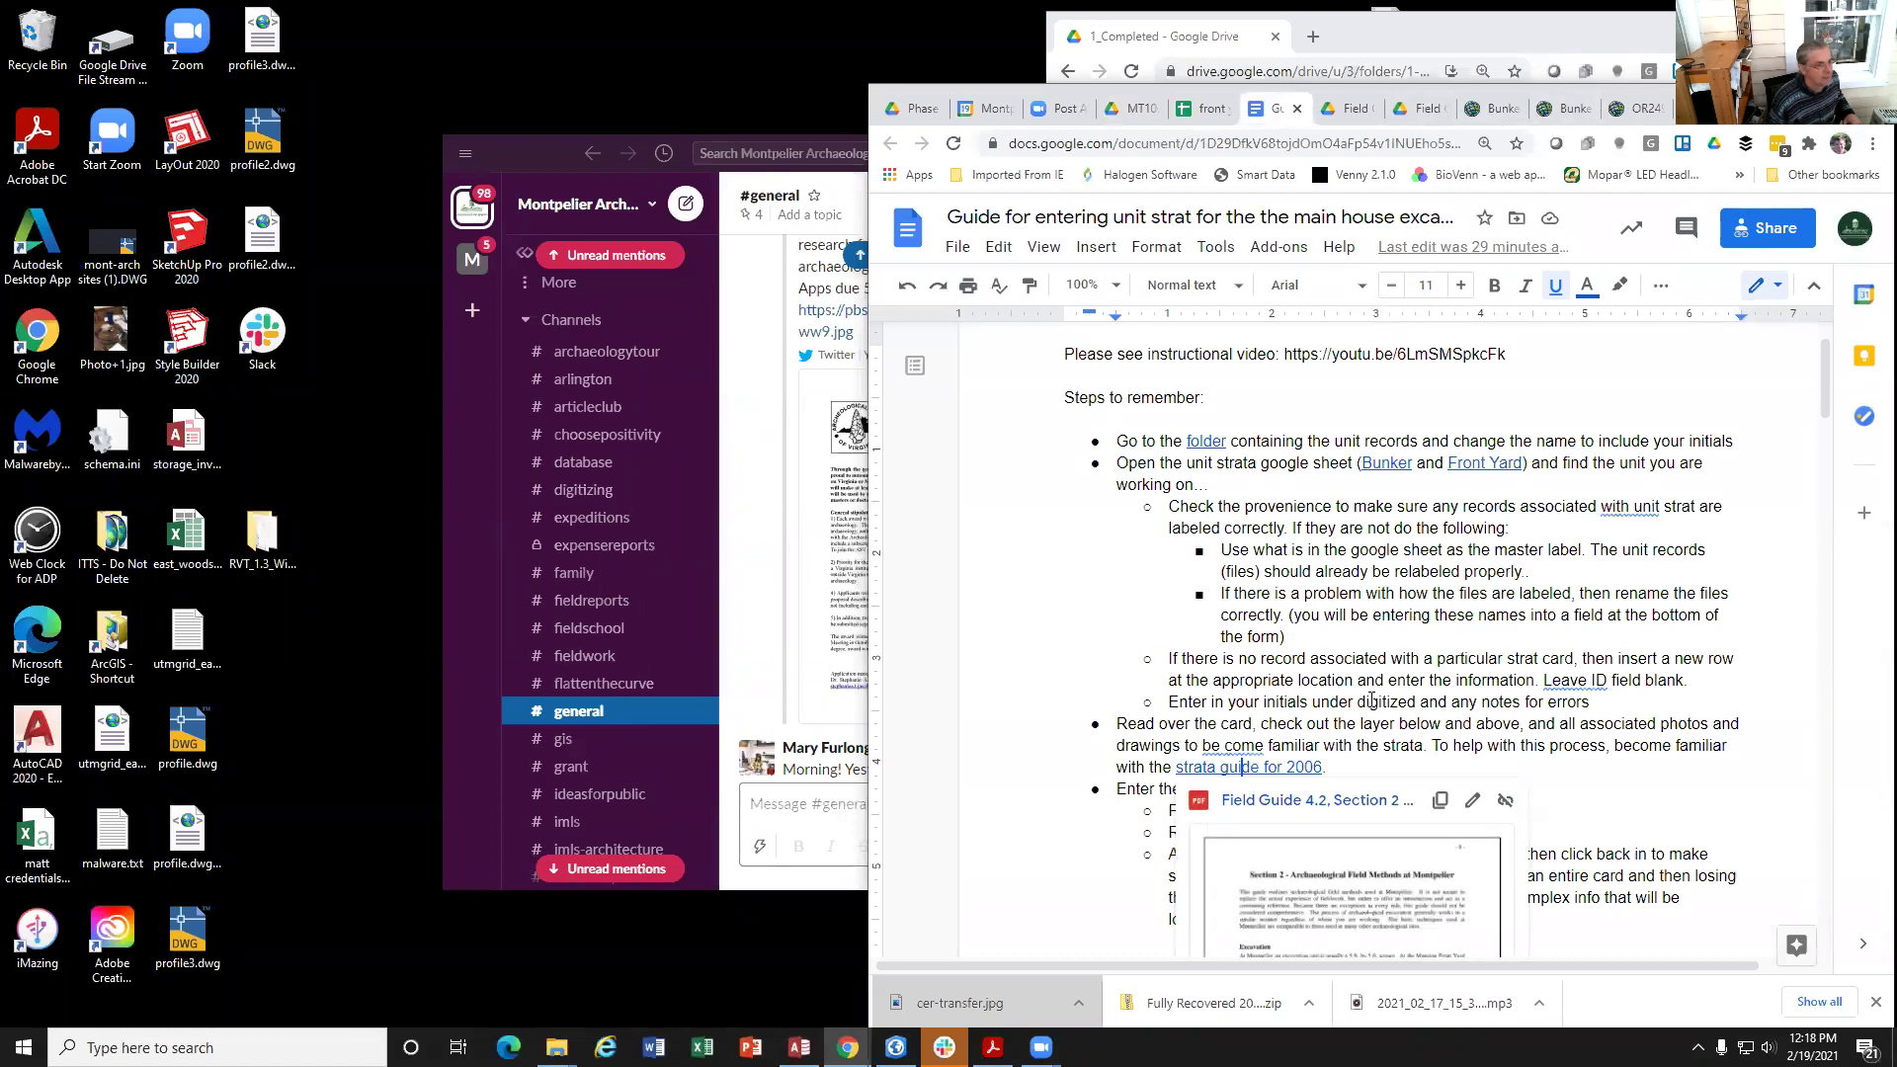
click(1279, 826)
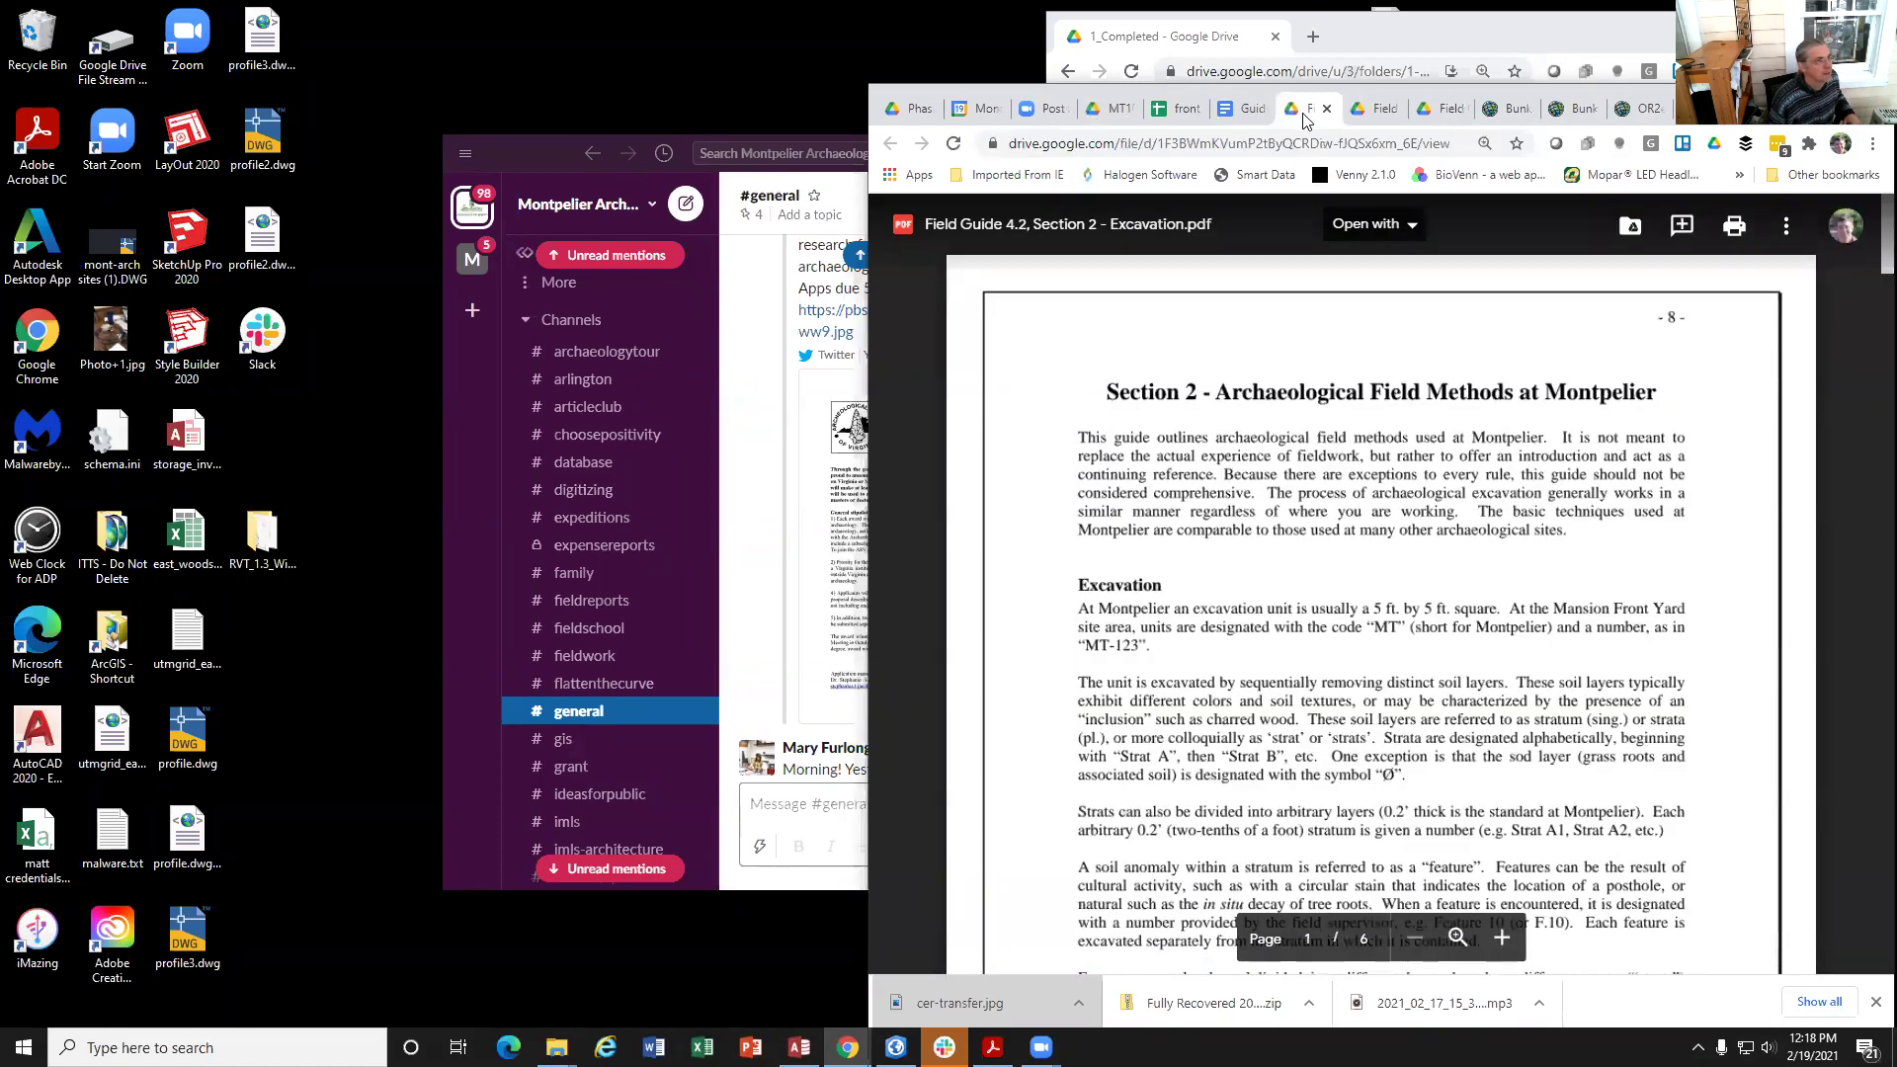
key(super+Up)
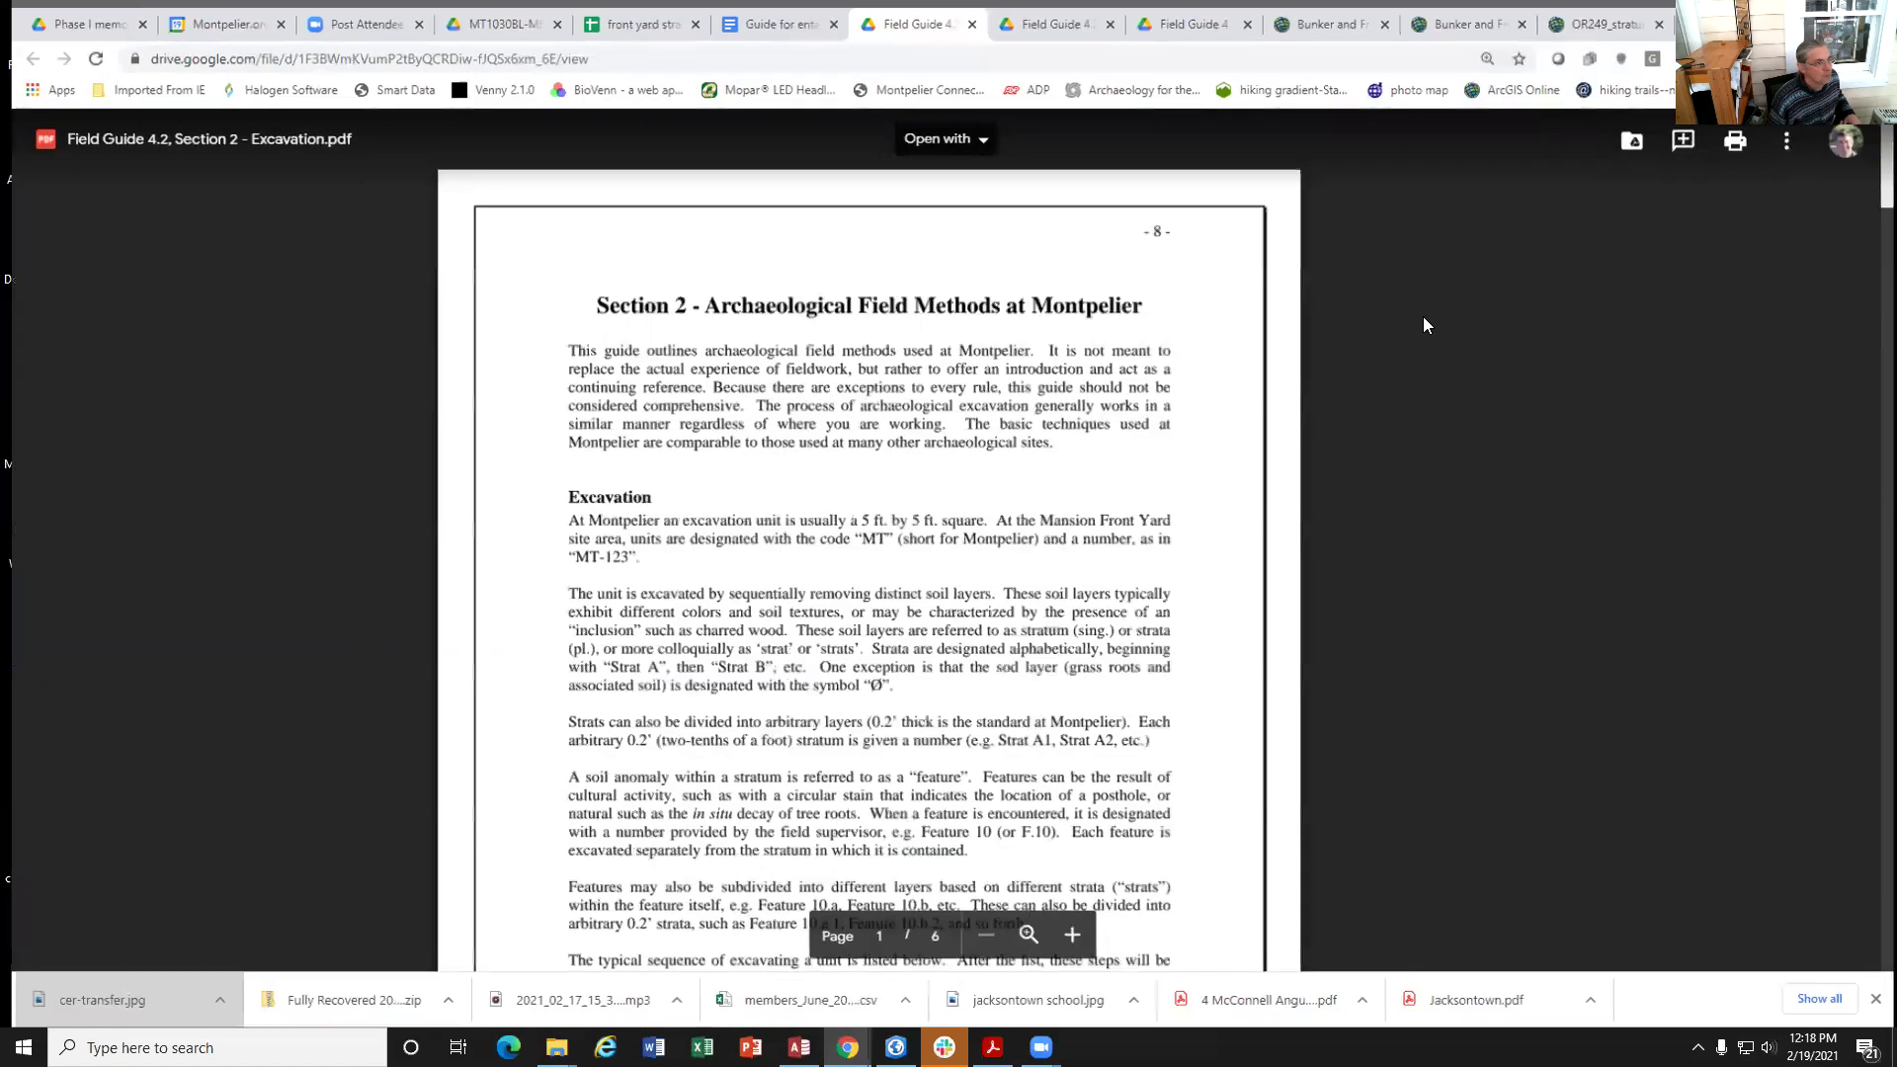
scroll(885, 583, down, 15)
scroll(885, 583, down, 7)
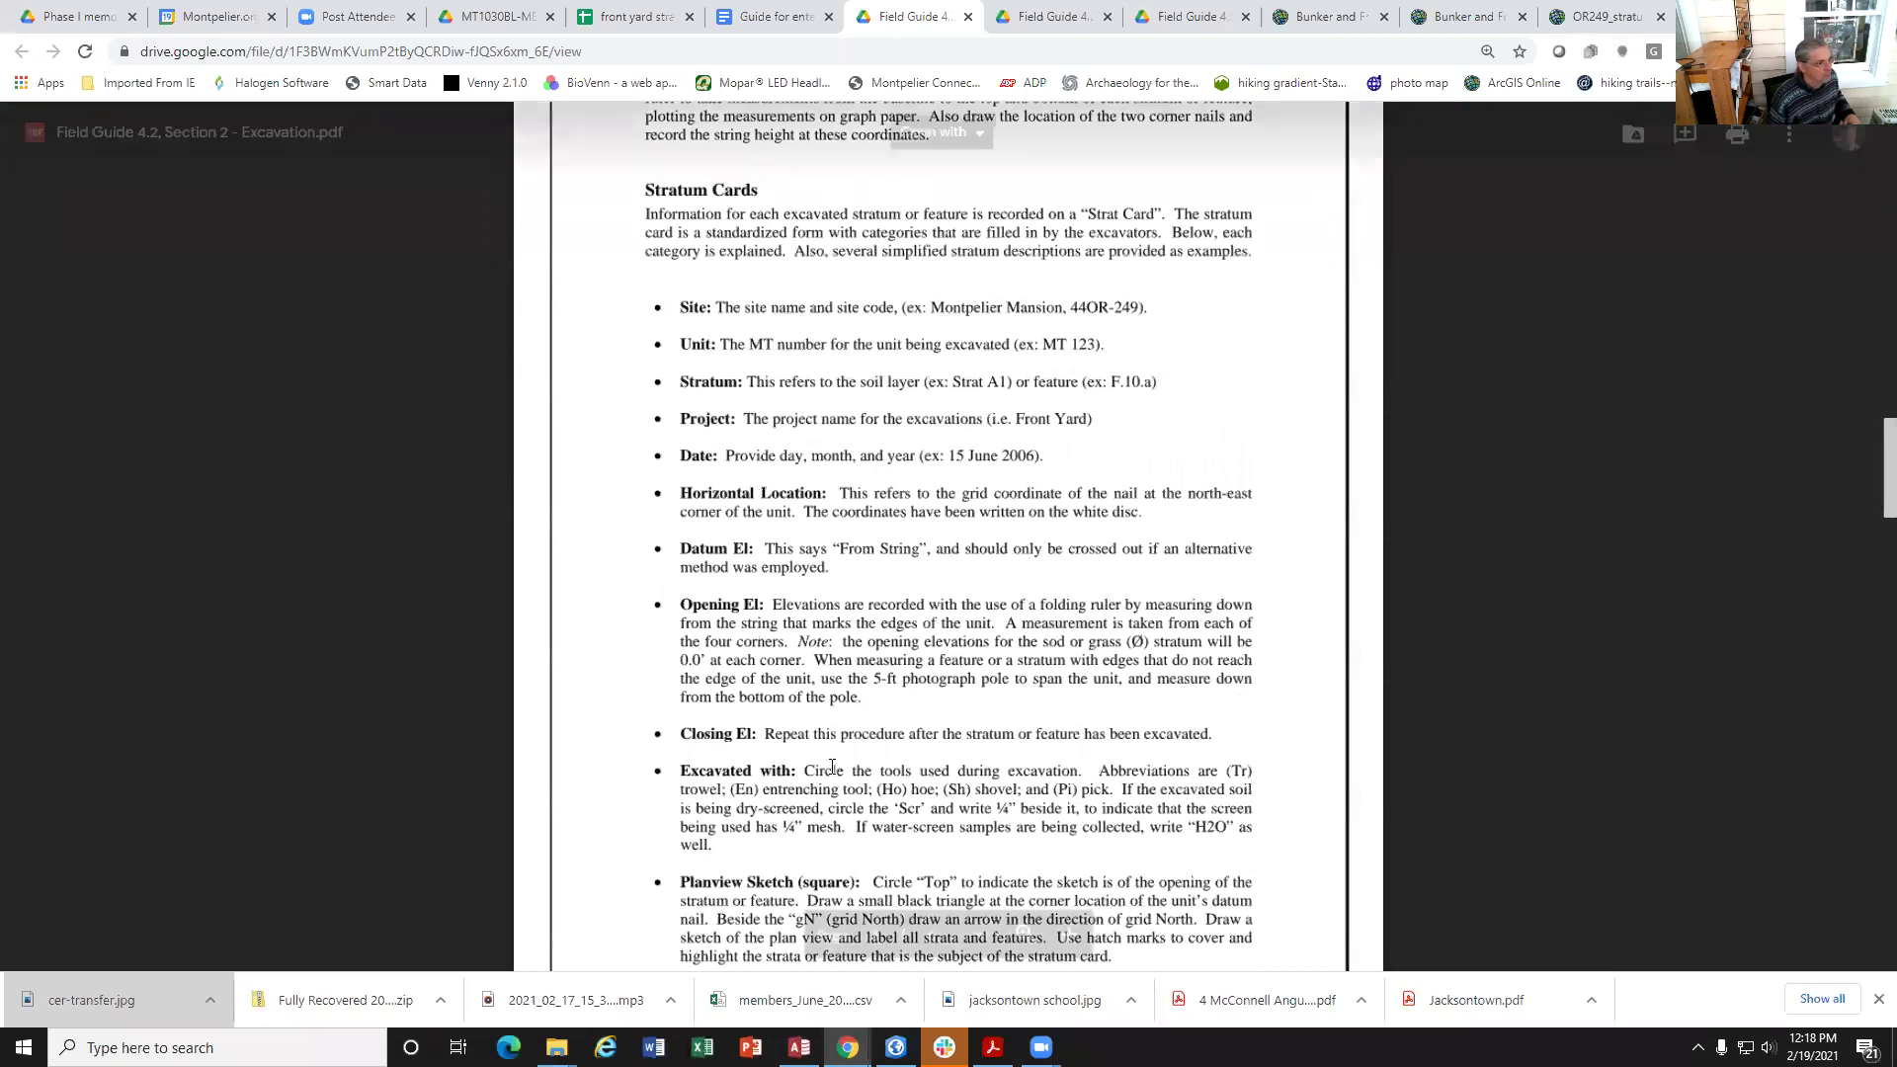
scroll(832, 764, down, 5)
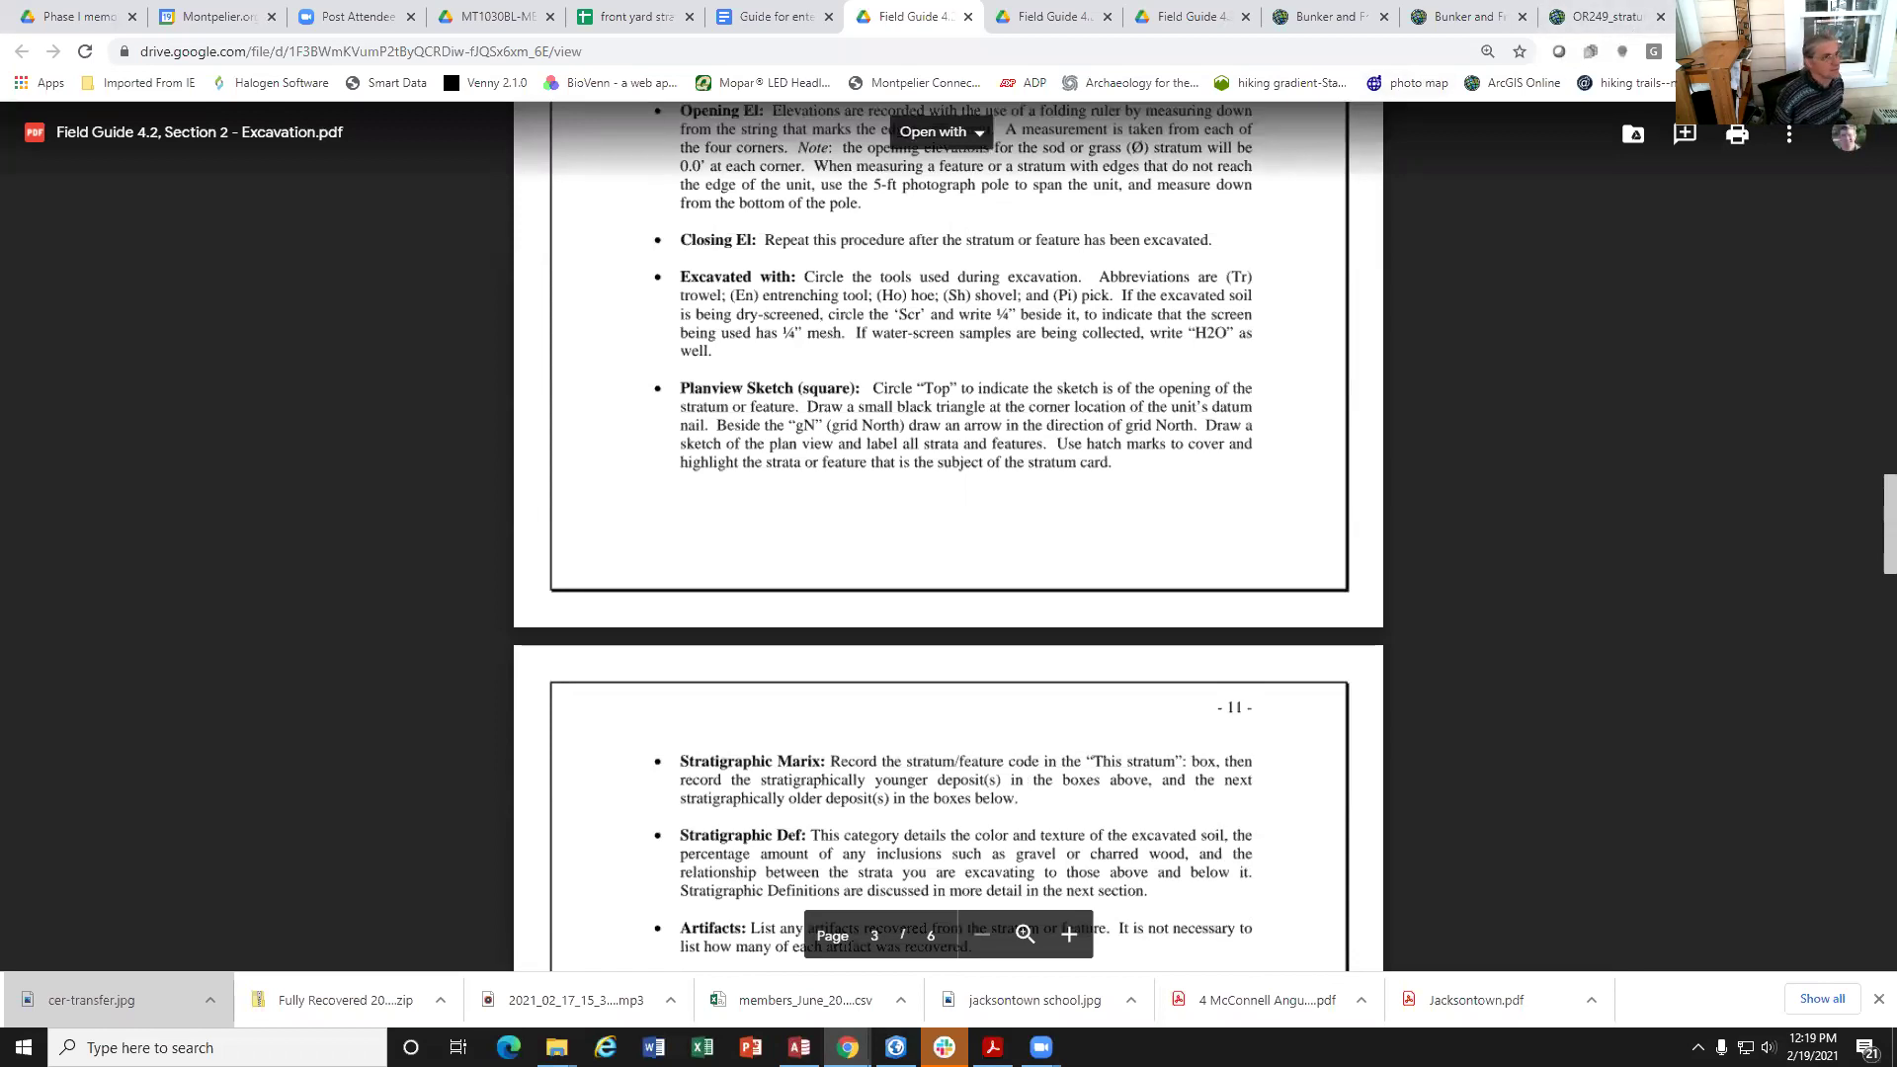
Step: Look at unit 1030 on the Bunker and Front Yard digitizing map and return to the instructional video line in the entry guide
key(super+Down)
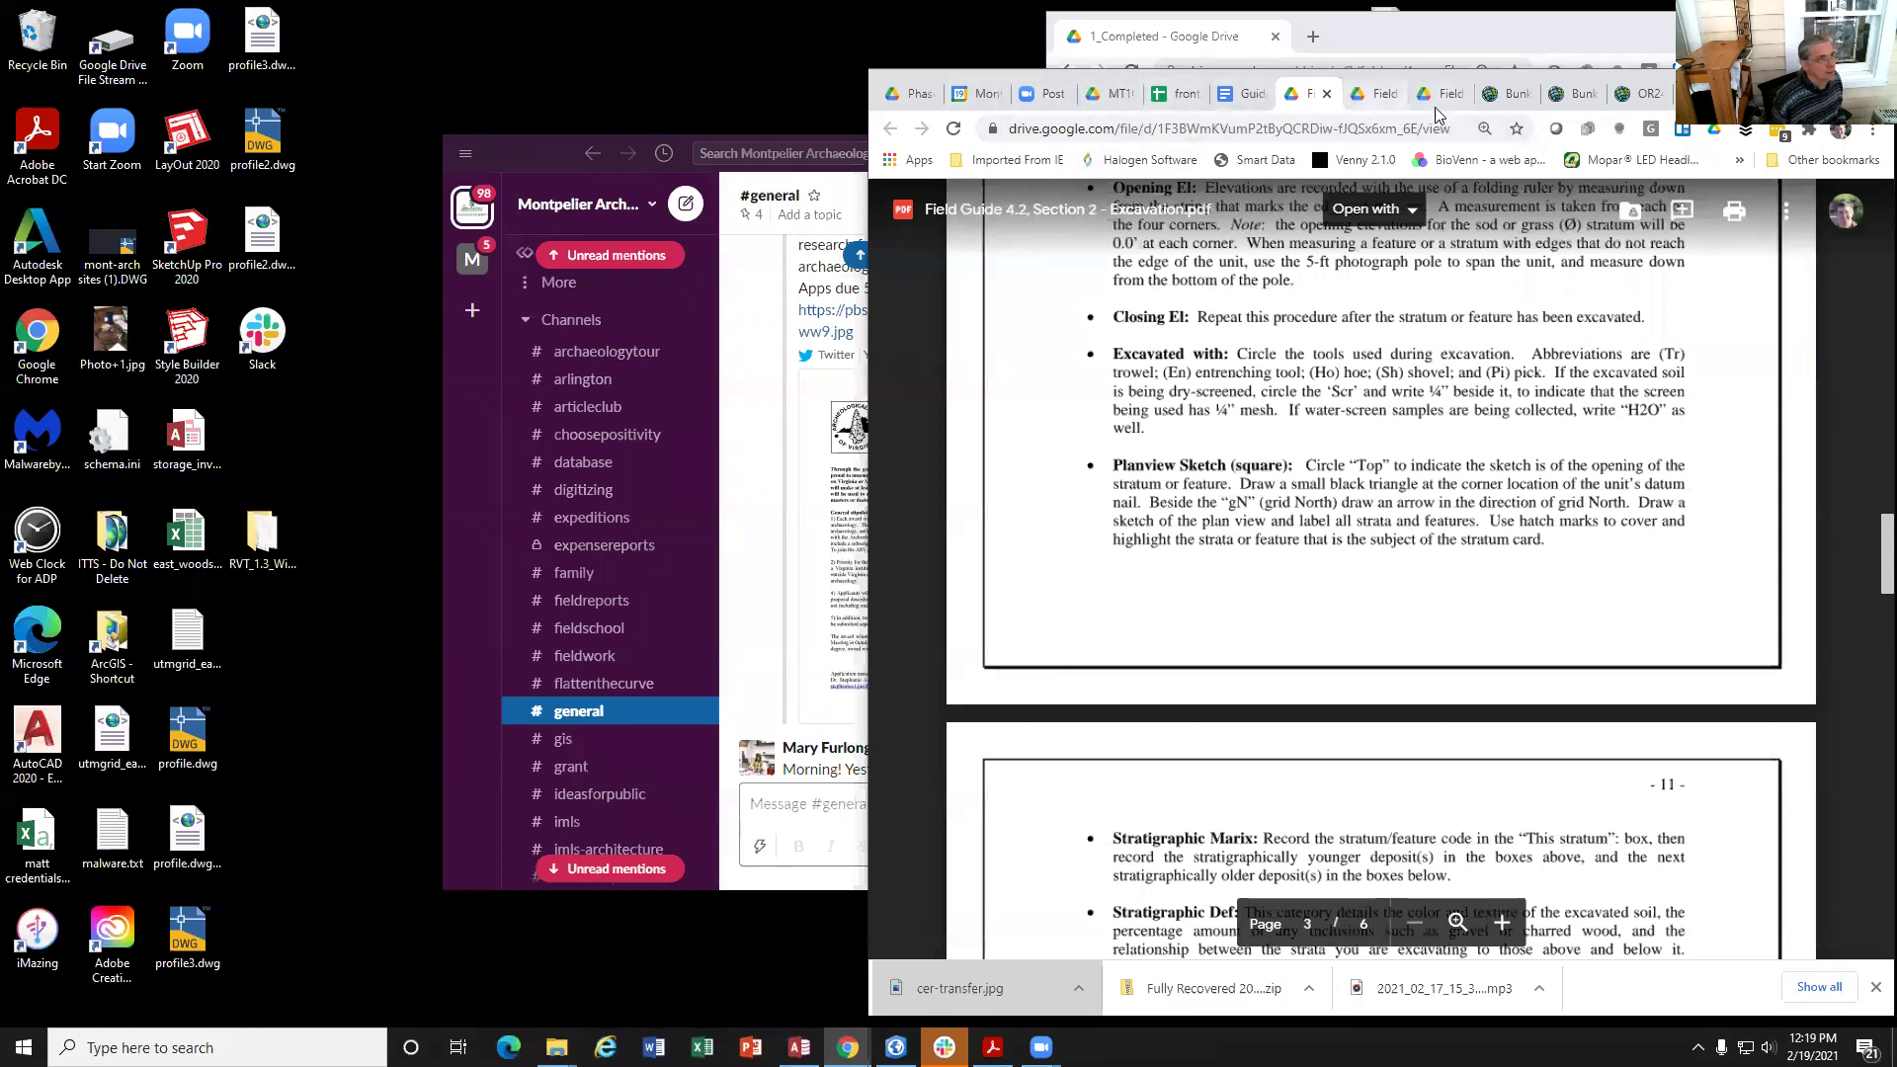
click(1508, 96)
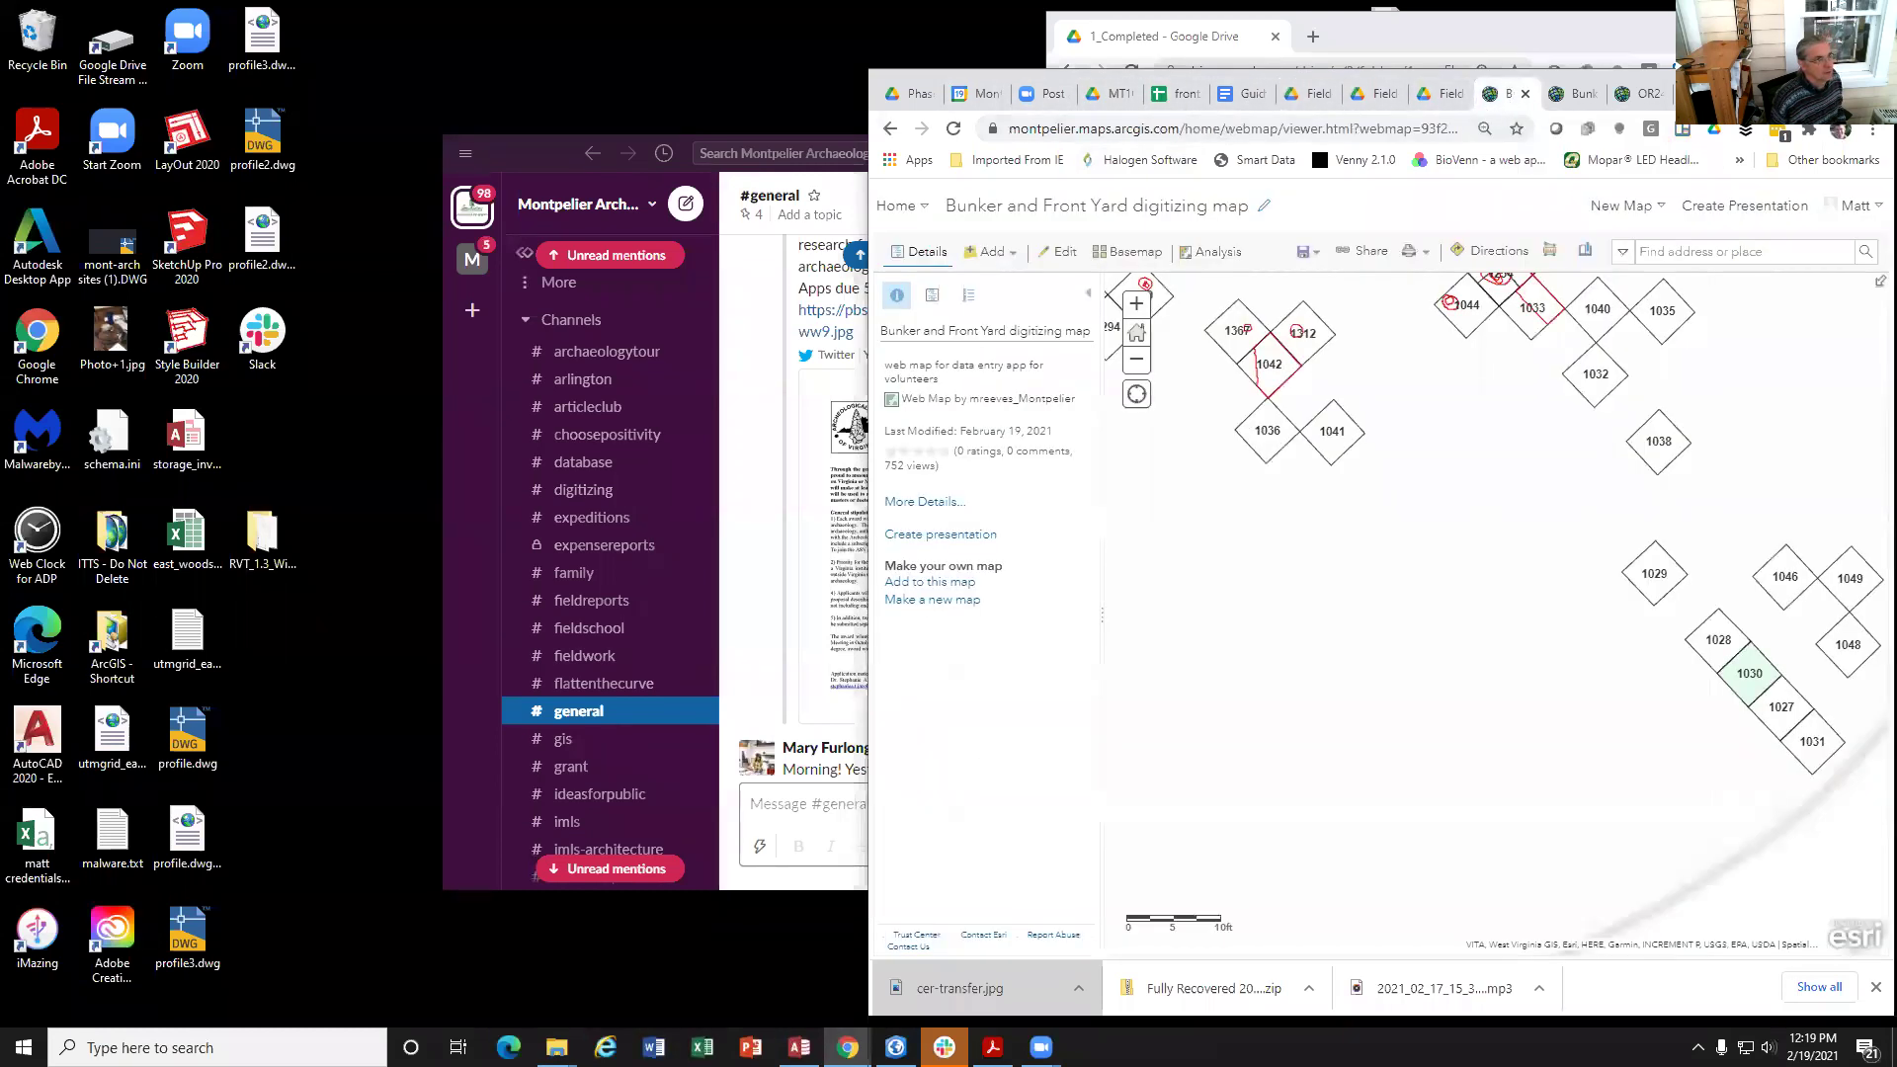
click(1244, 94)
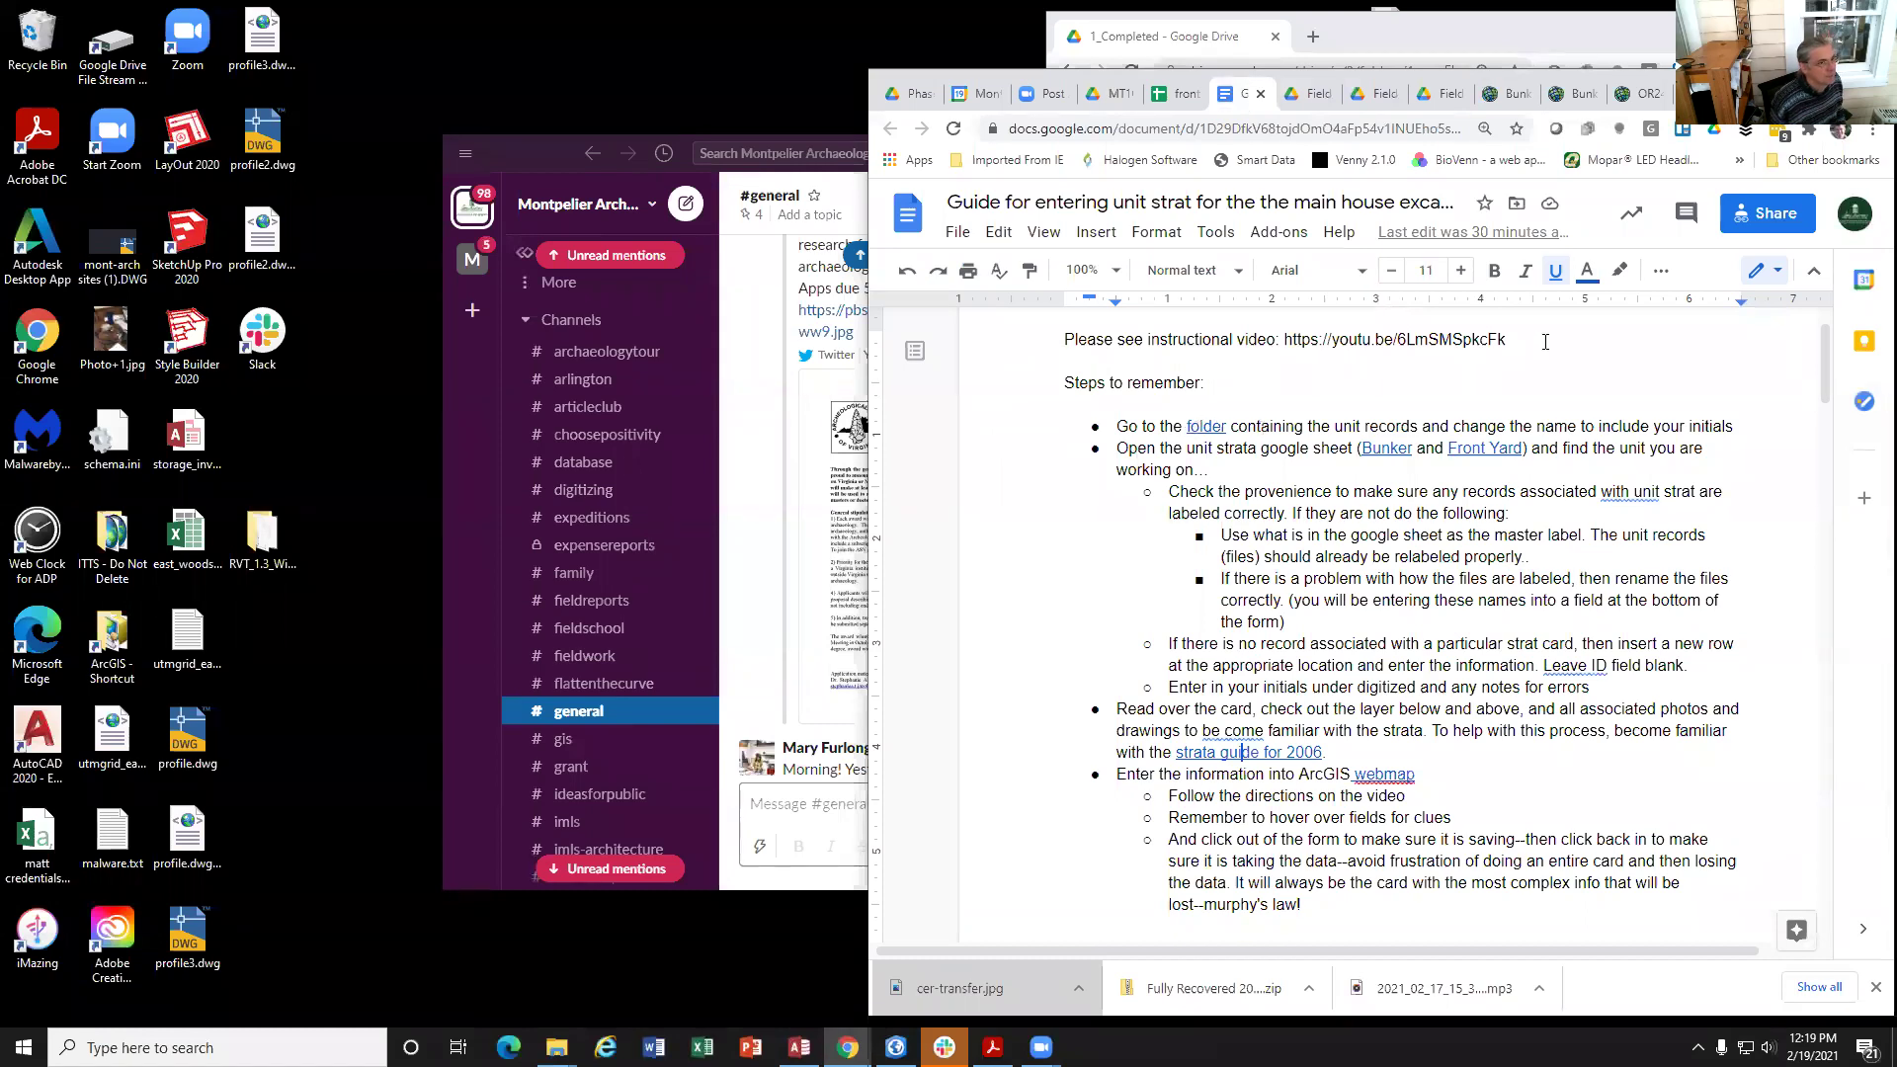
click(1837, 79)
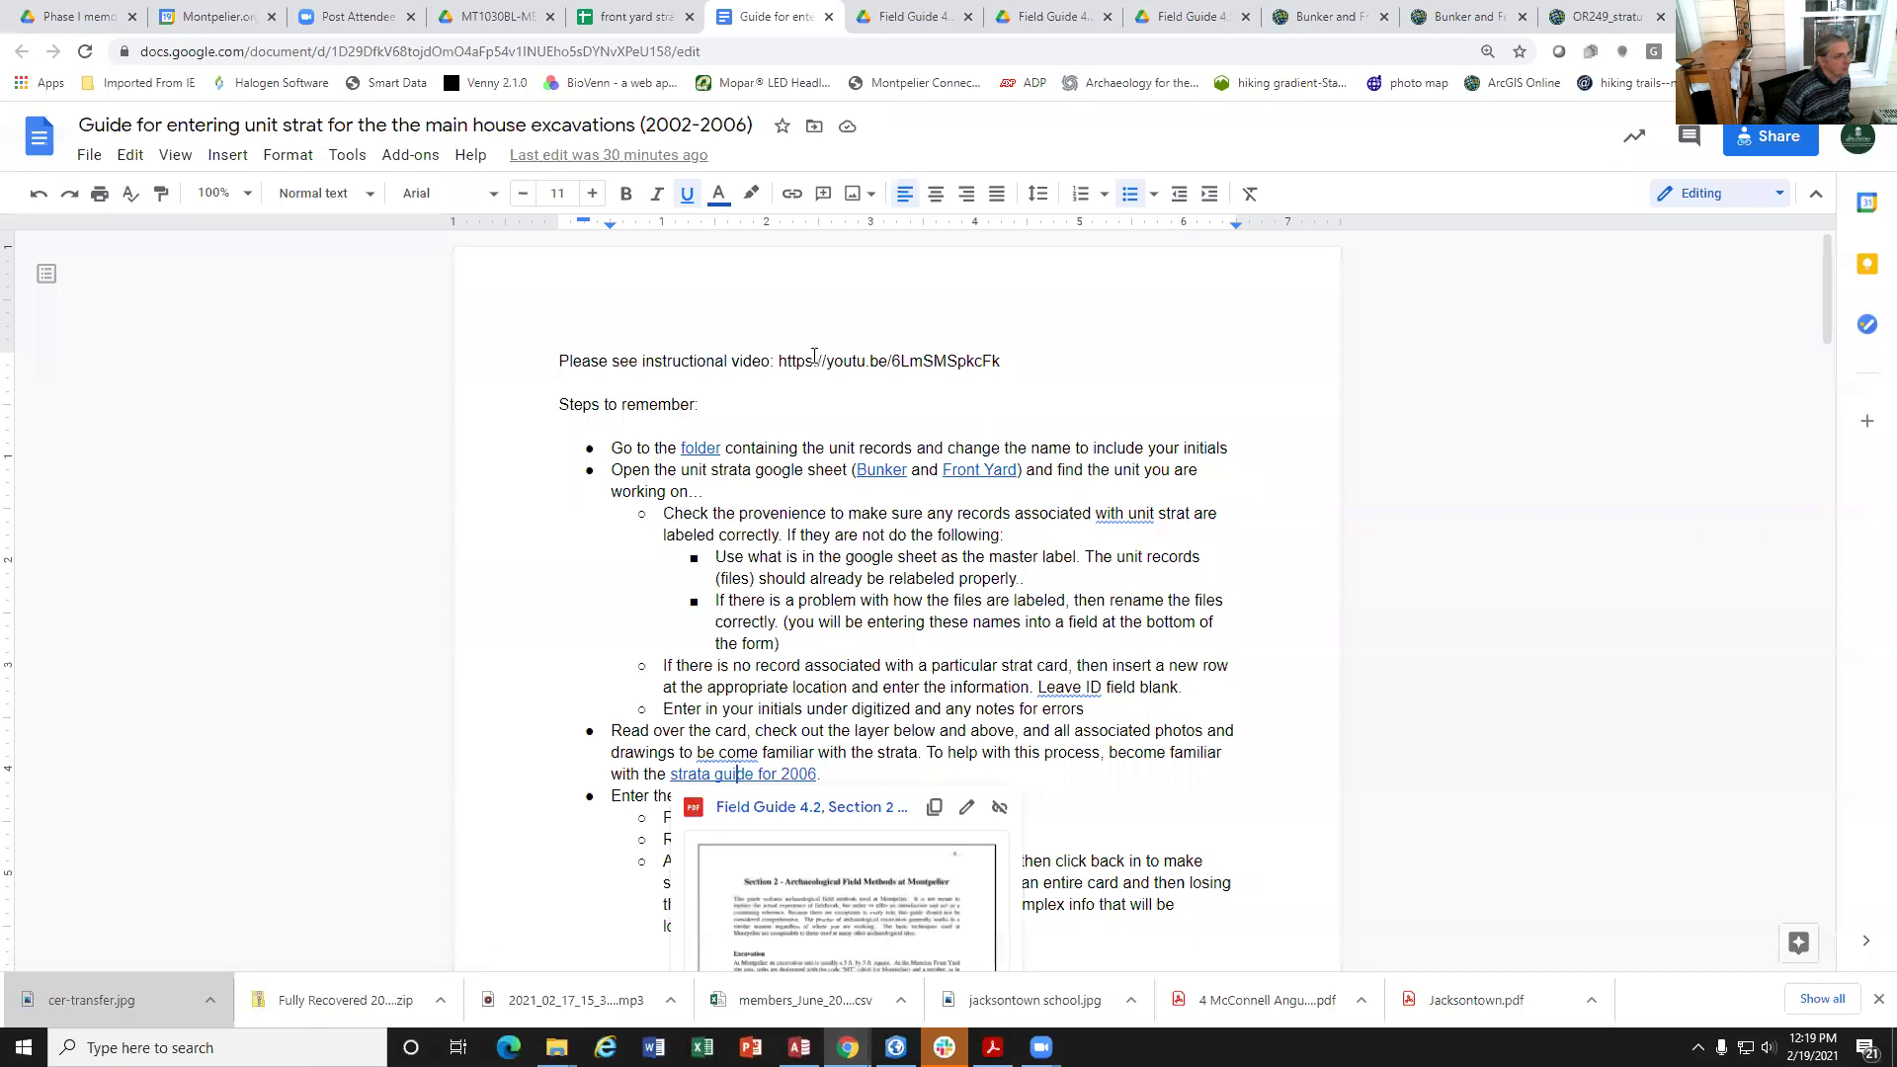
click(816, 361)
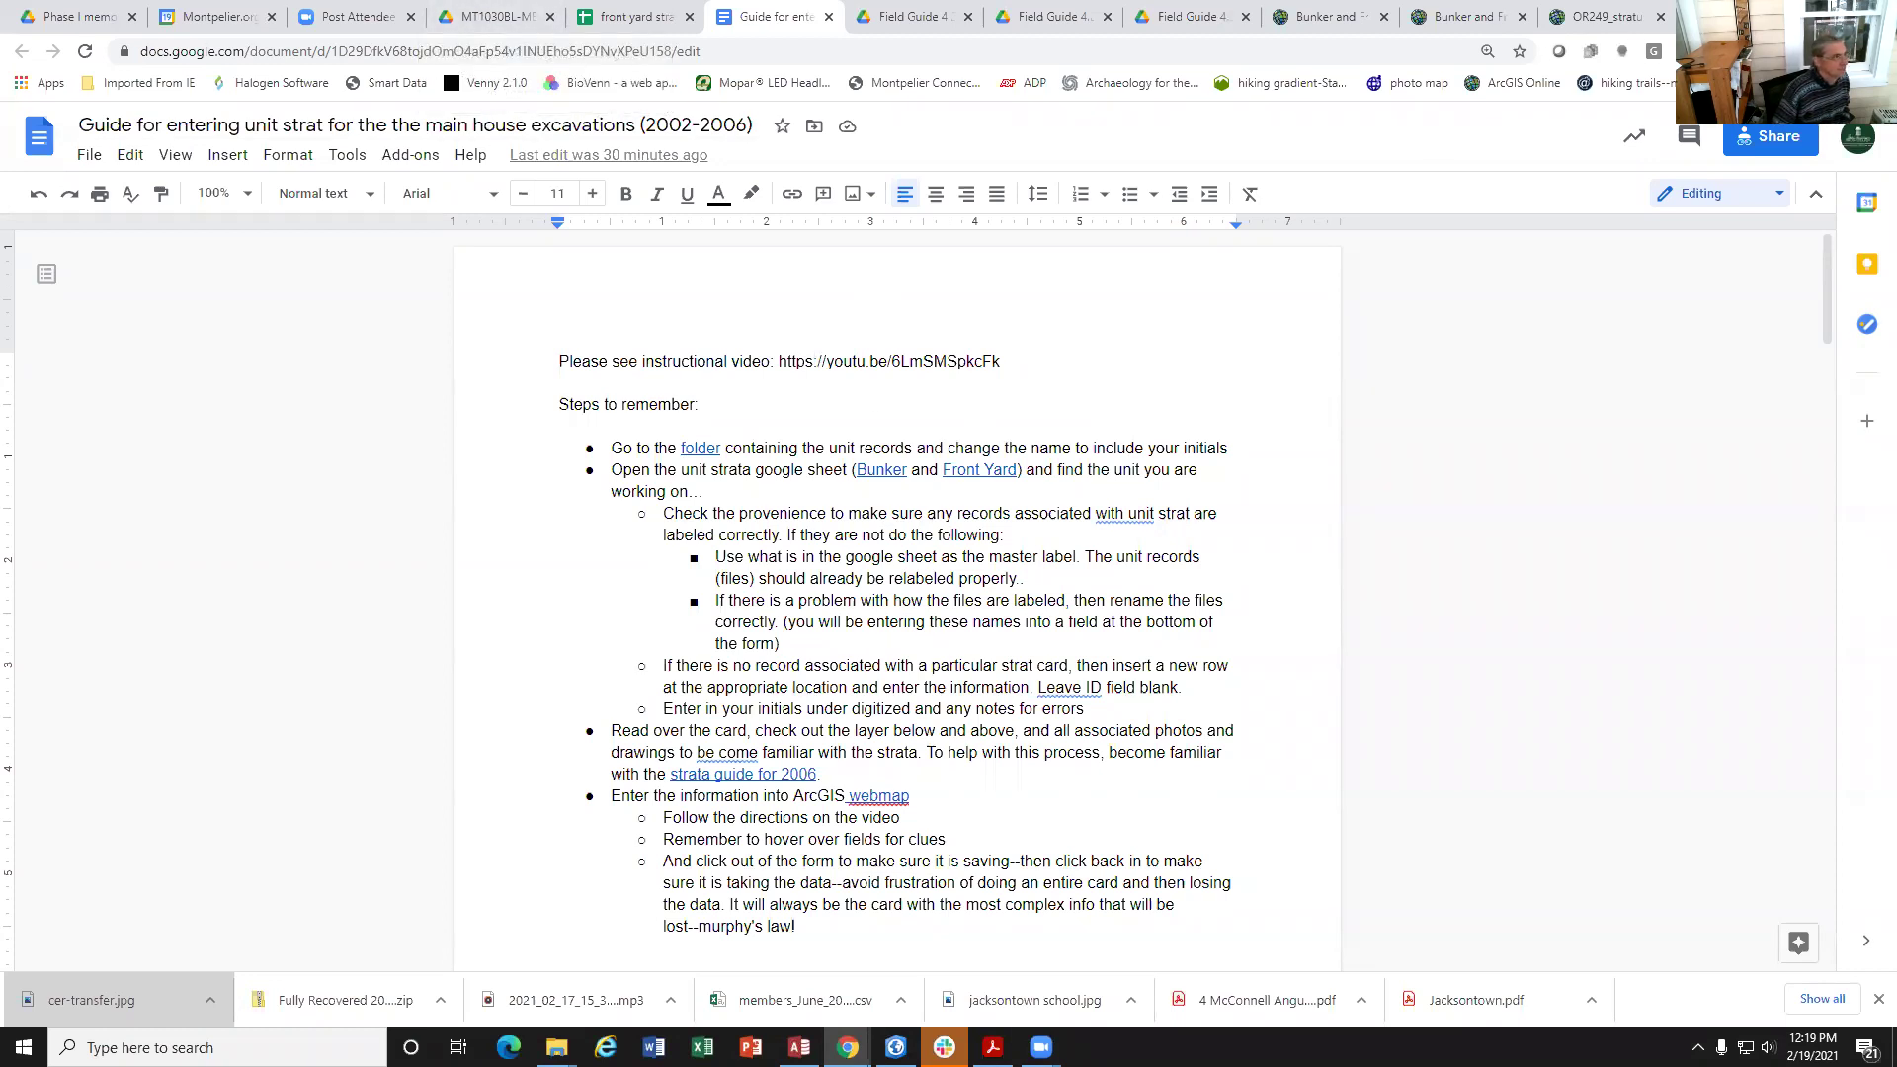
Step: Leave the profile drawing for the 1_Completed unit folder list, and recheck the entry guide and the front yard strata sheet
key(super+Down)
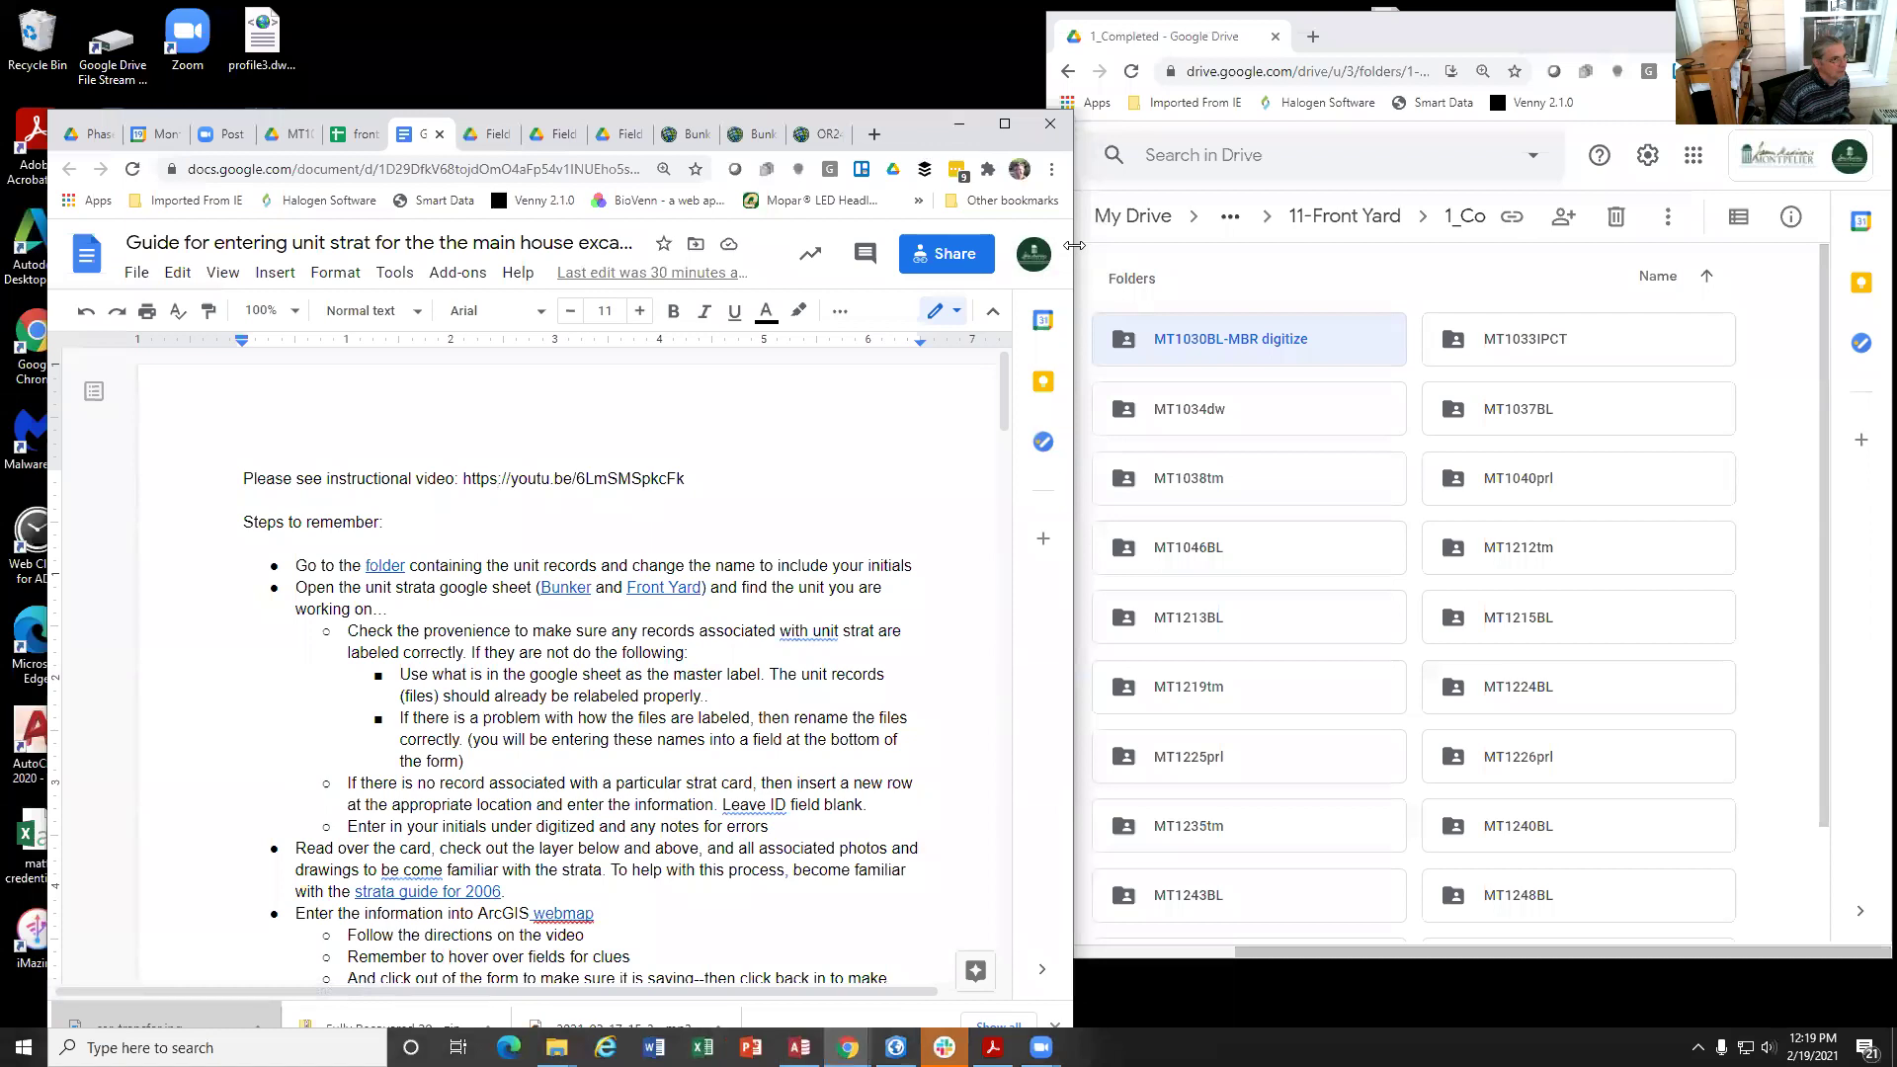
key(super+Up)
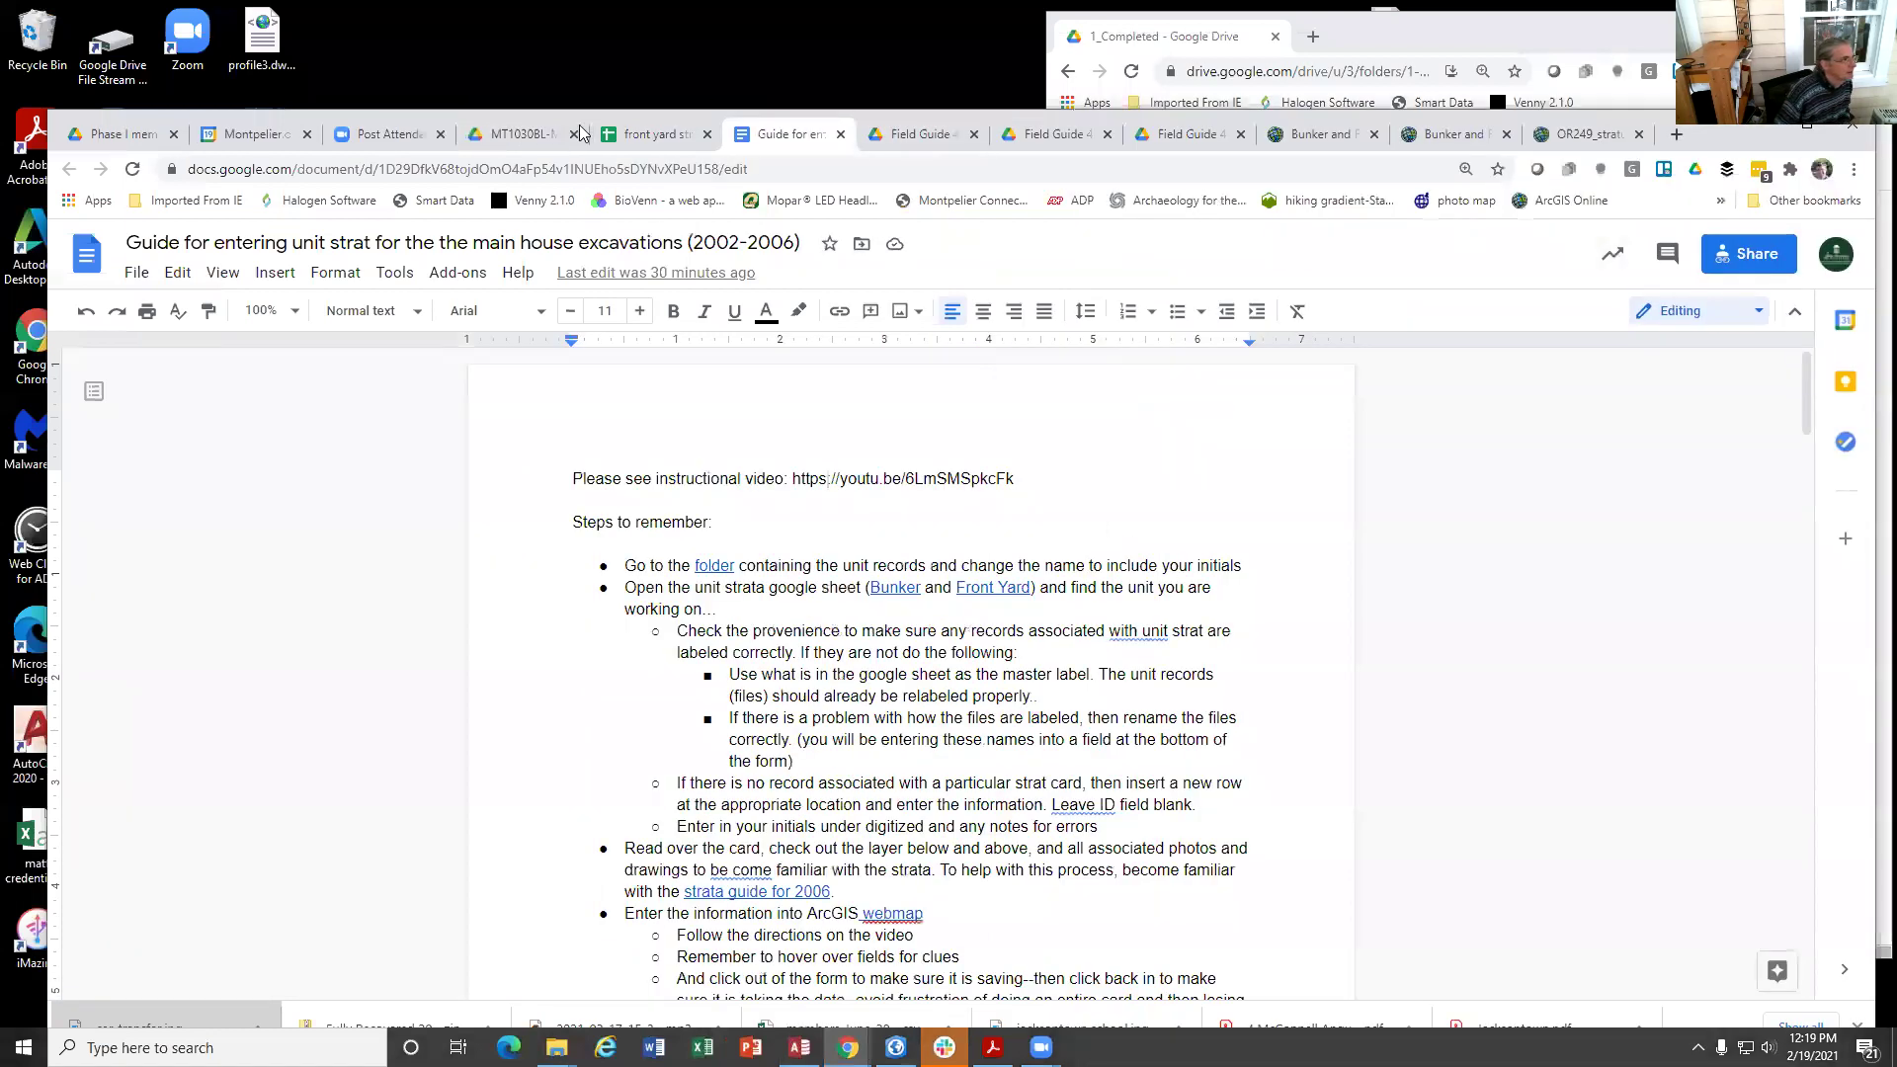
click(534, 133)
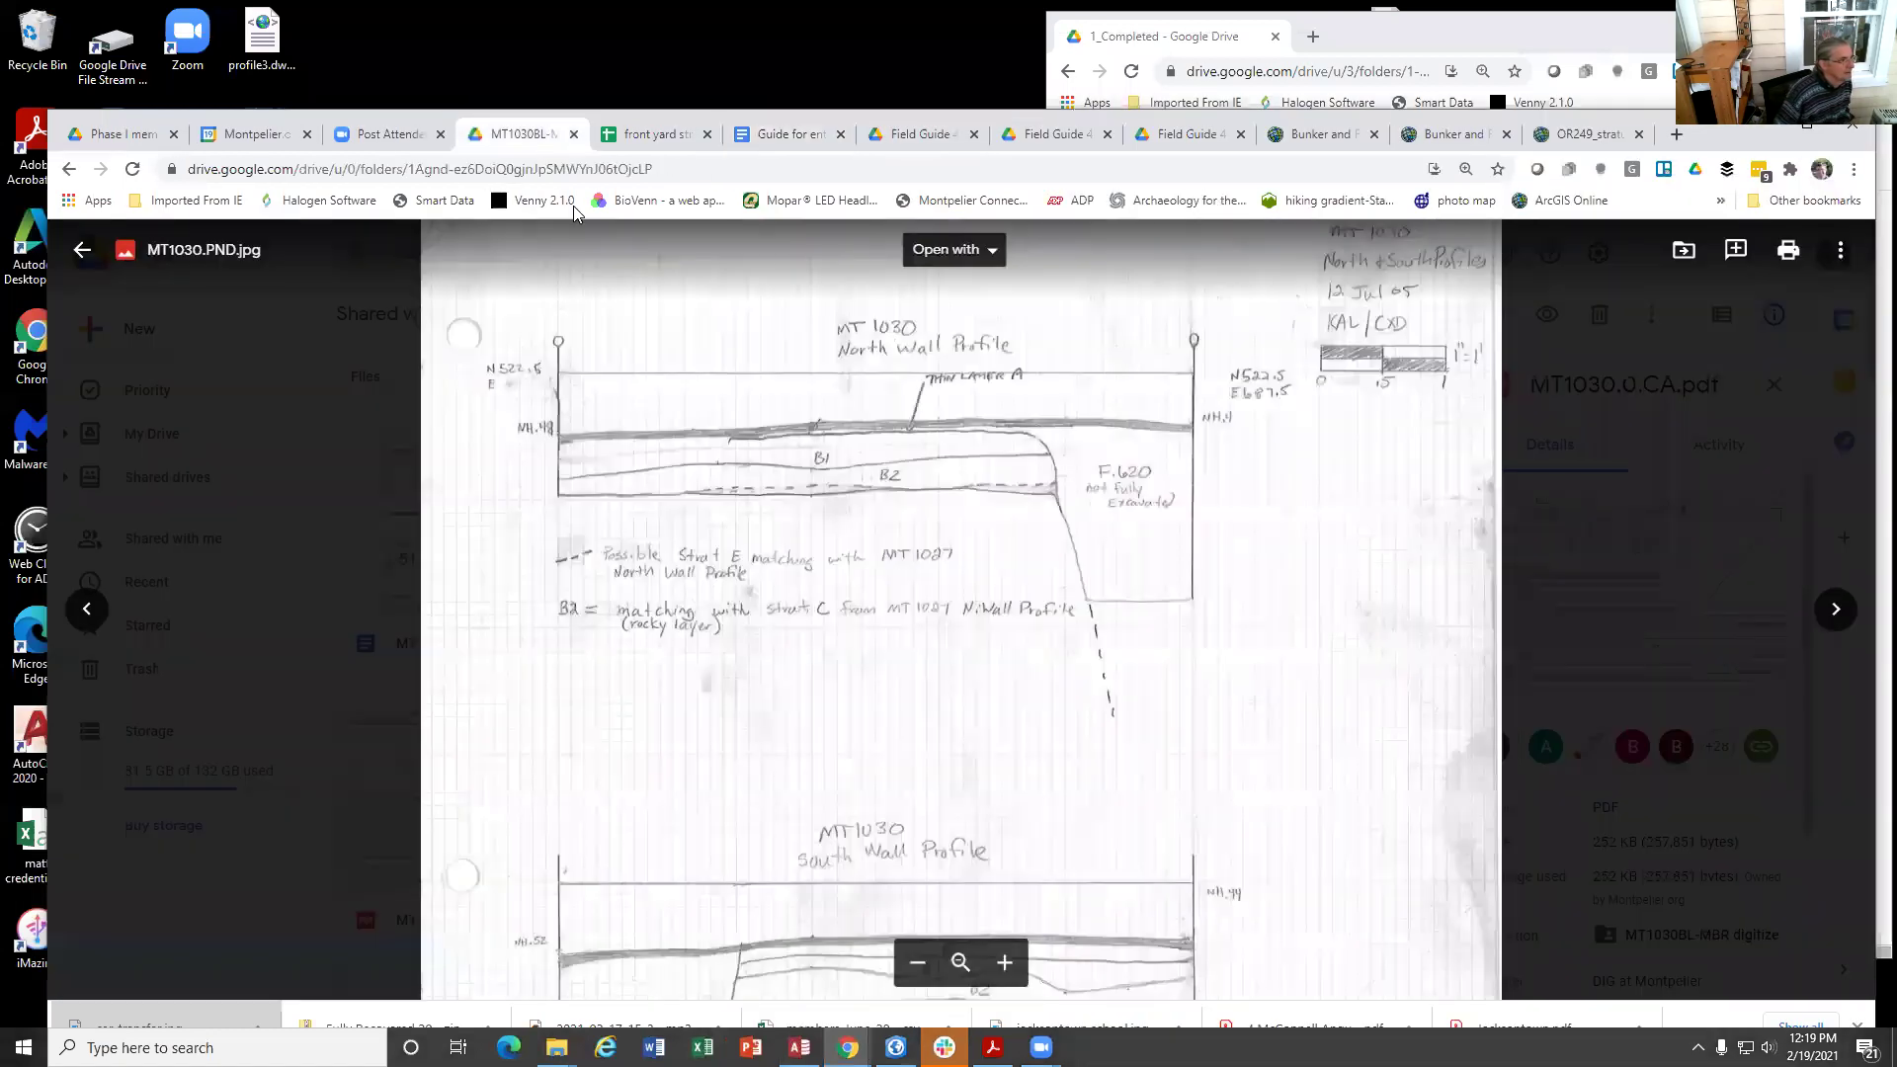
click(83, 248)
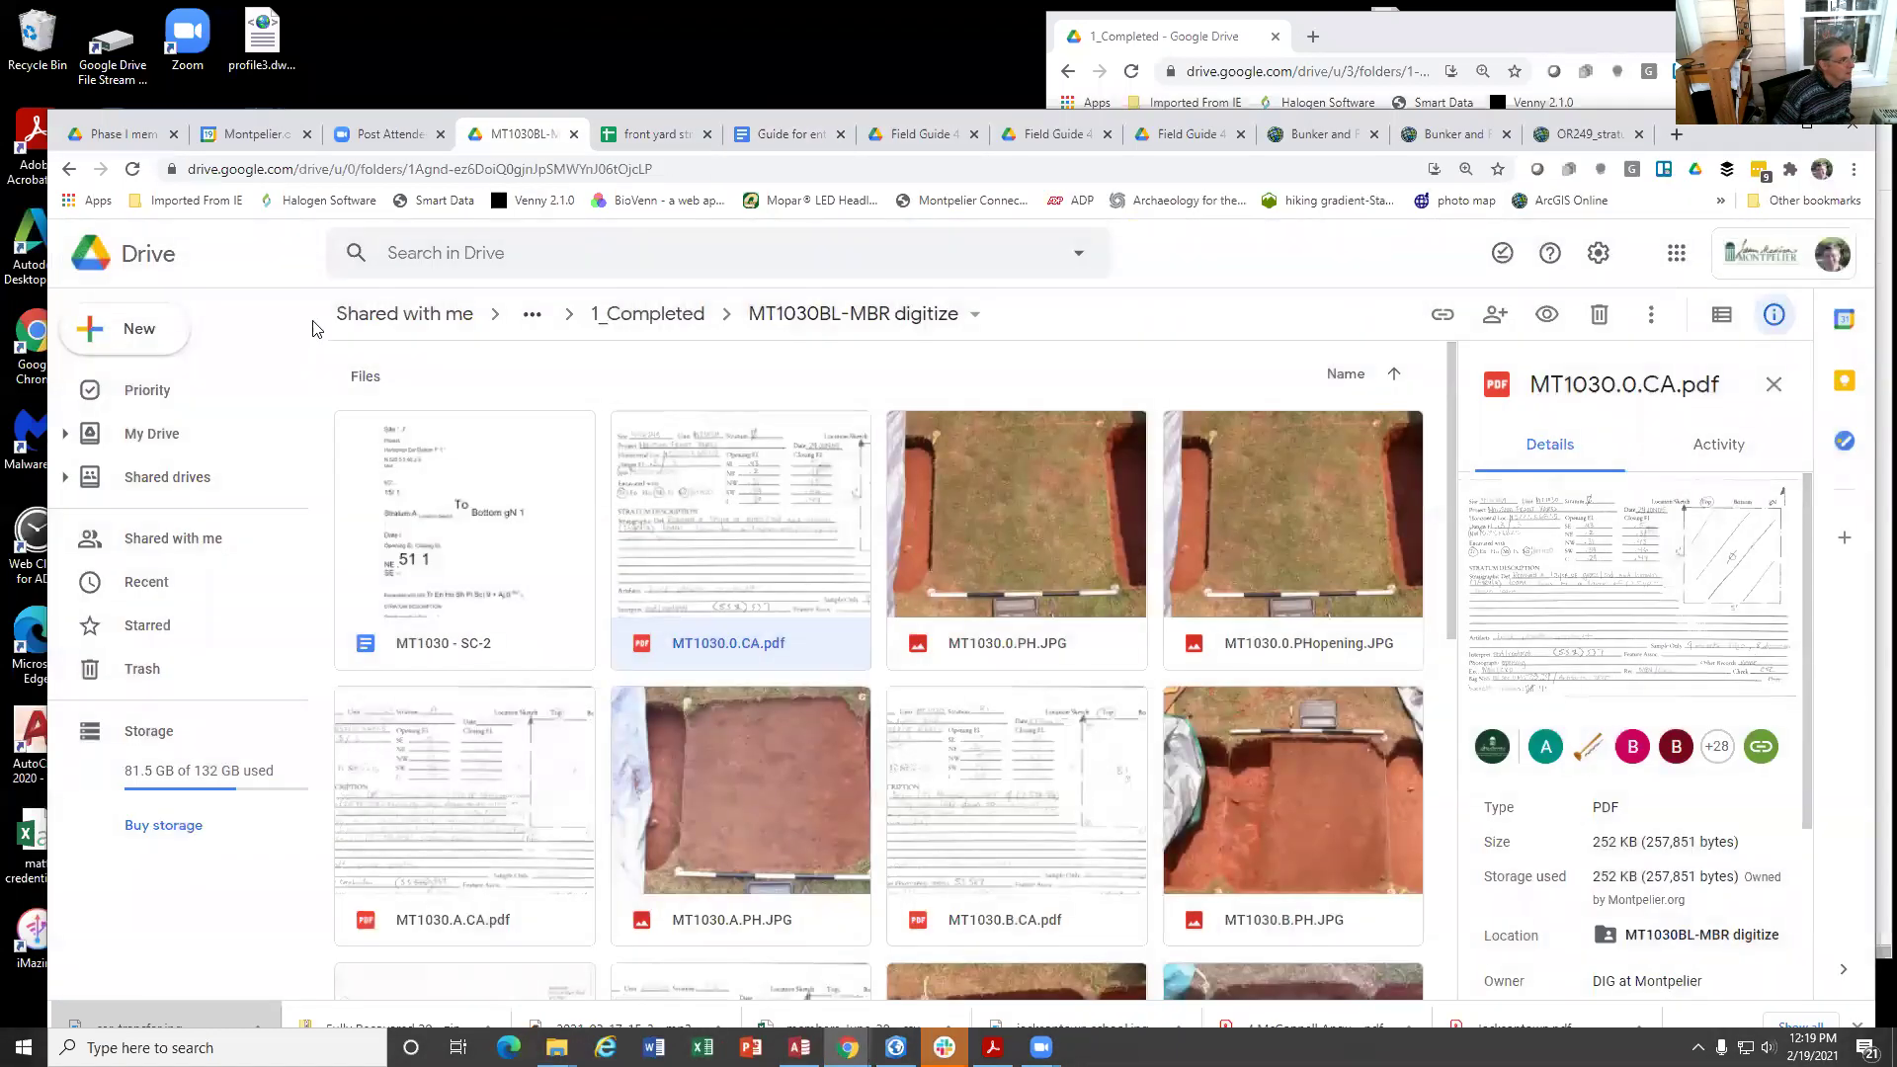
click(654, 314)
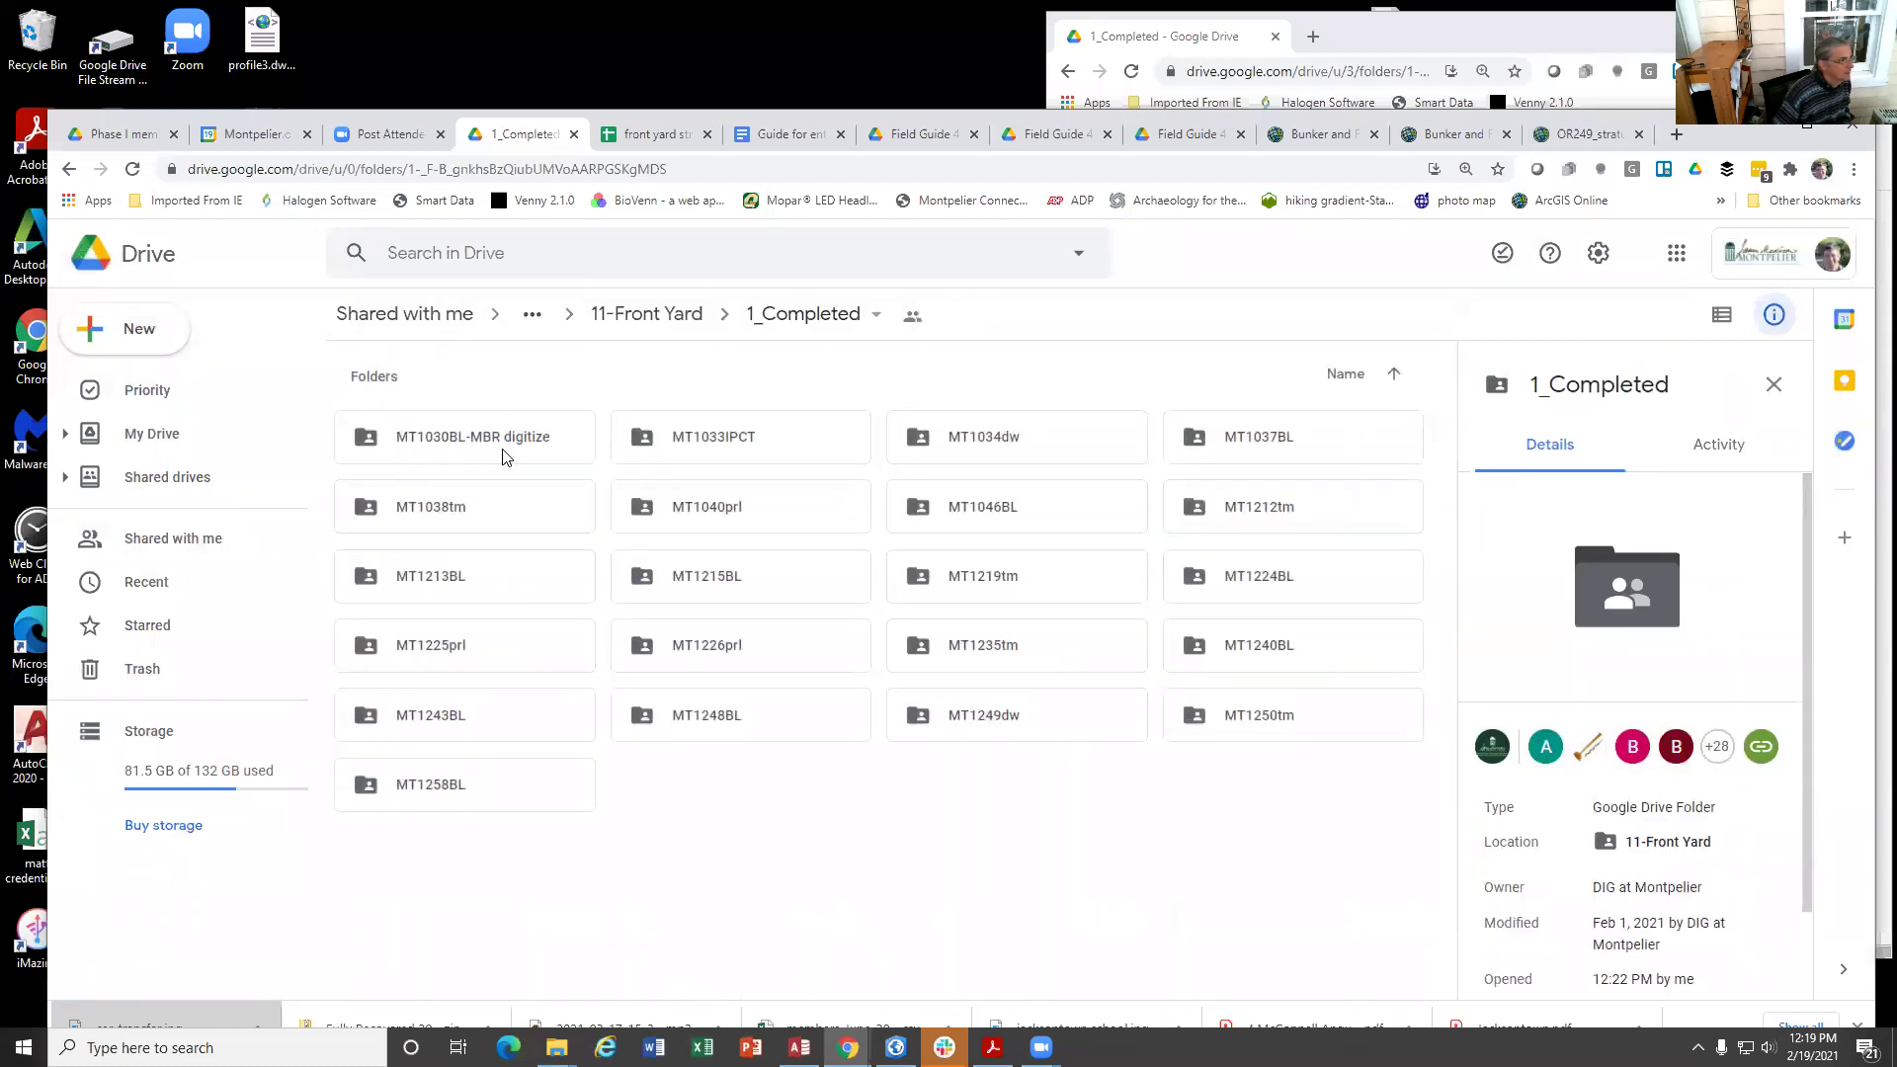
click(796, 134)
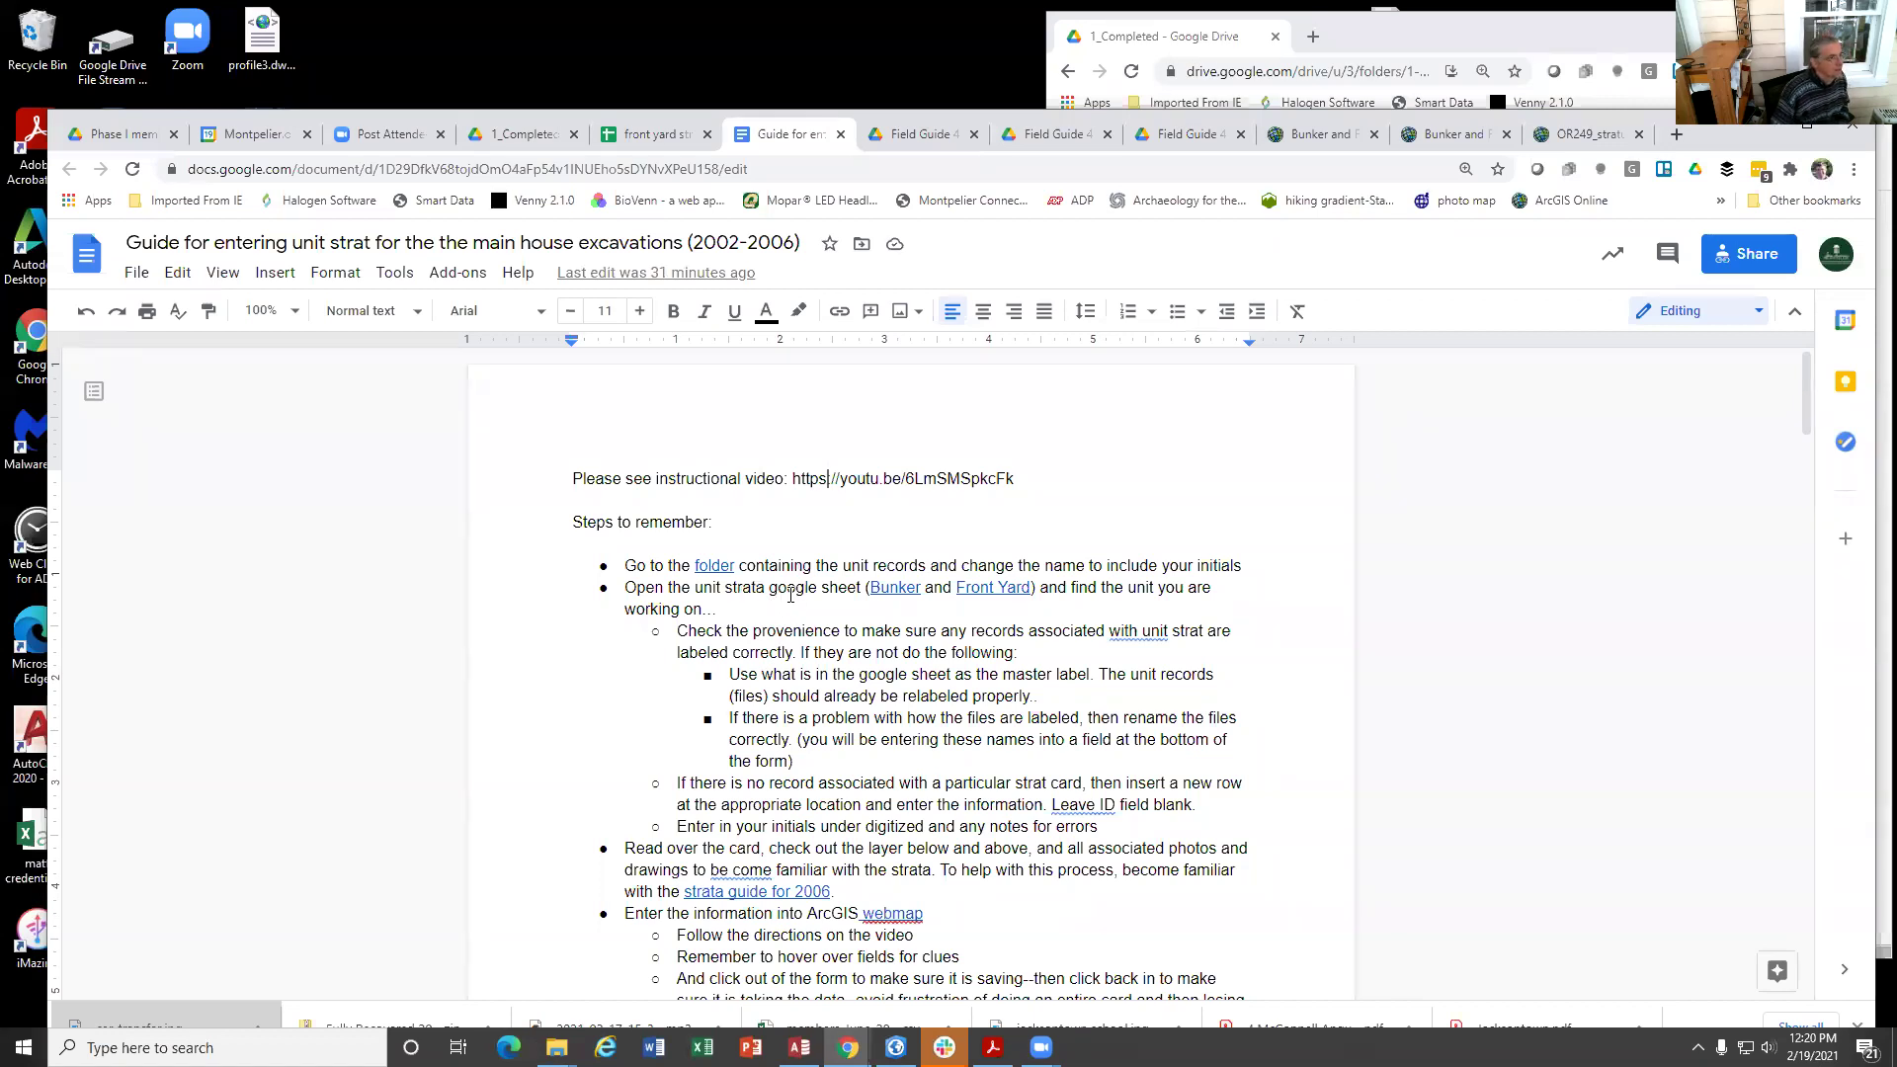
click(647, 138)
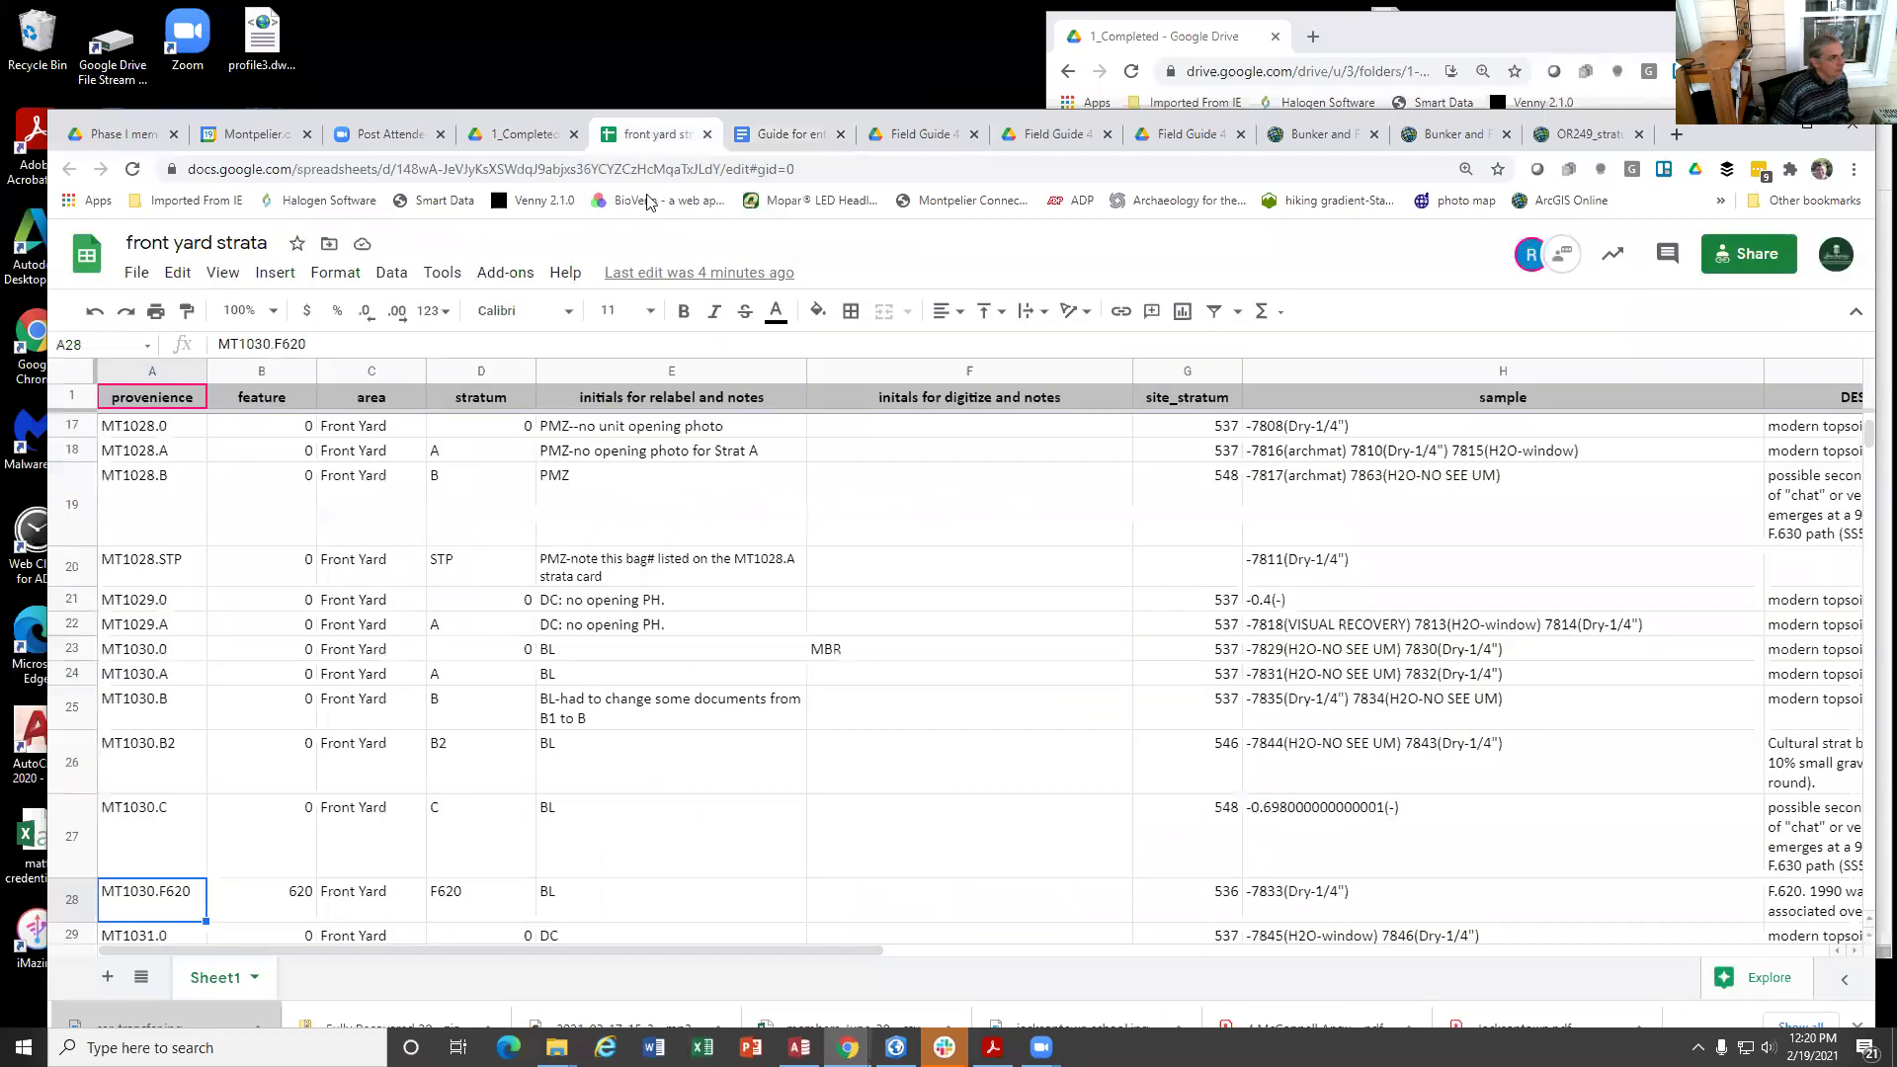
Step: Review the MT1030.0 and MT1030.A rows in the front yard strata sheet, then the entry guide's instructions down to its ArcGIS webmap link
click(201, 658)
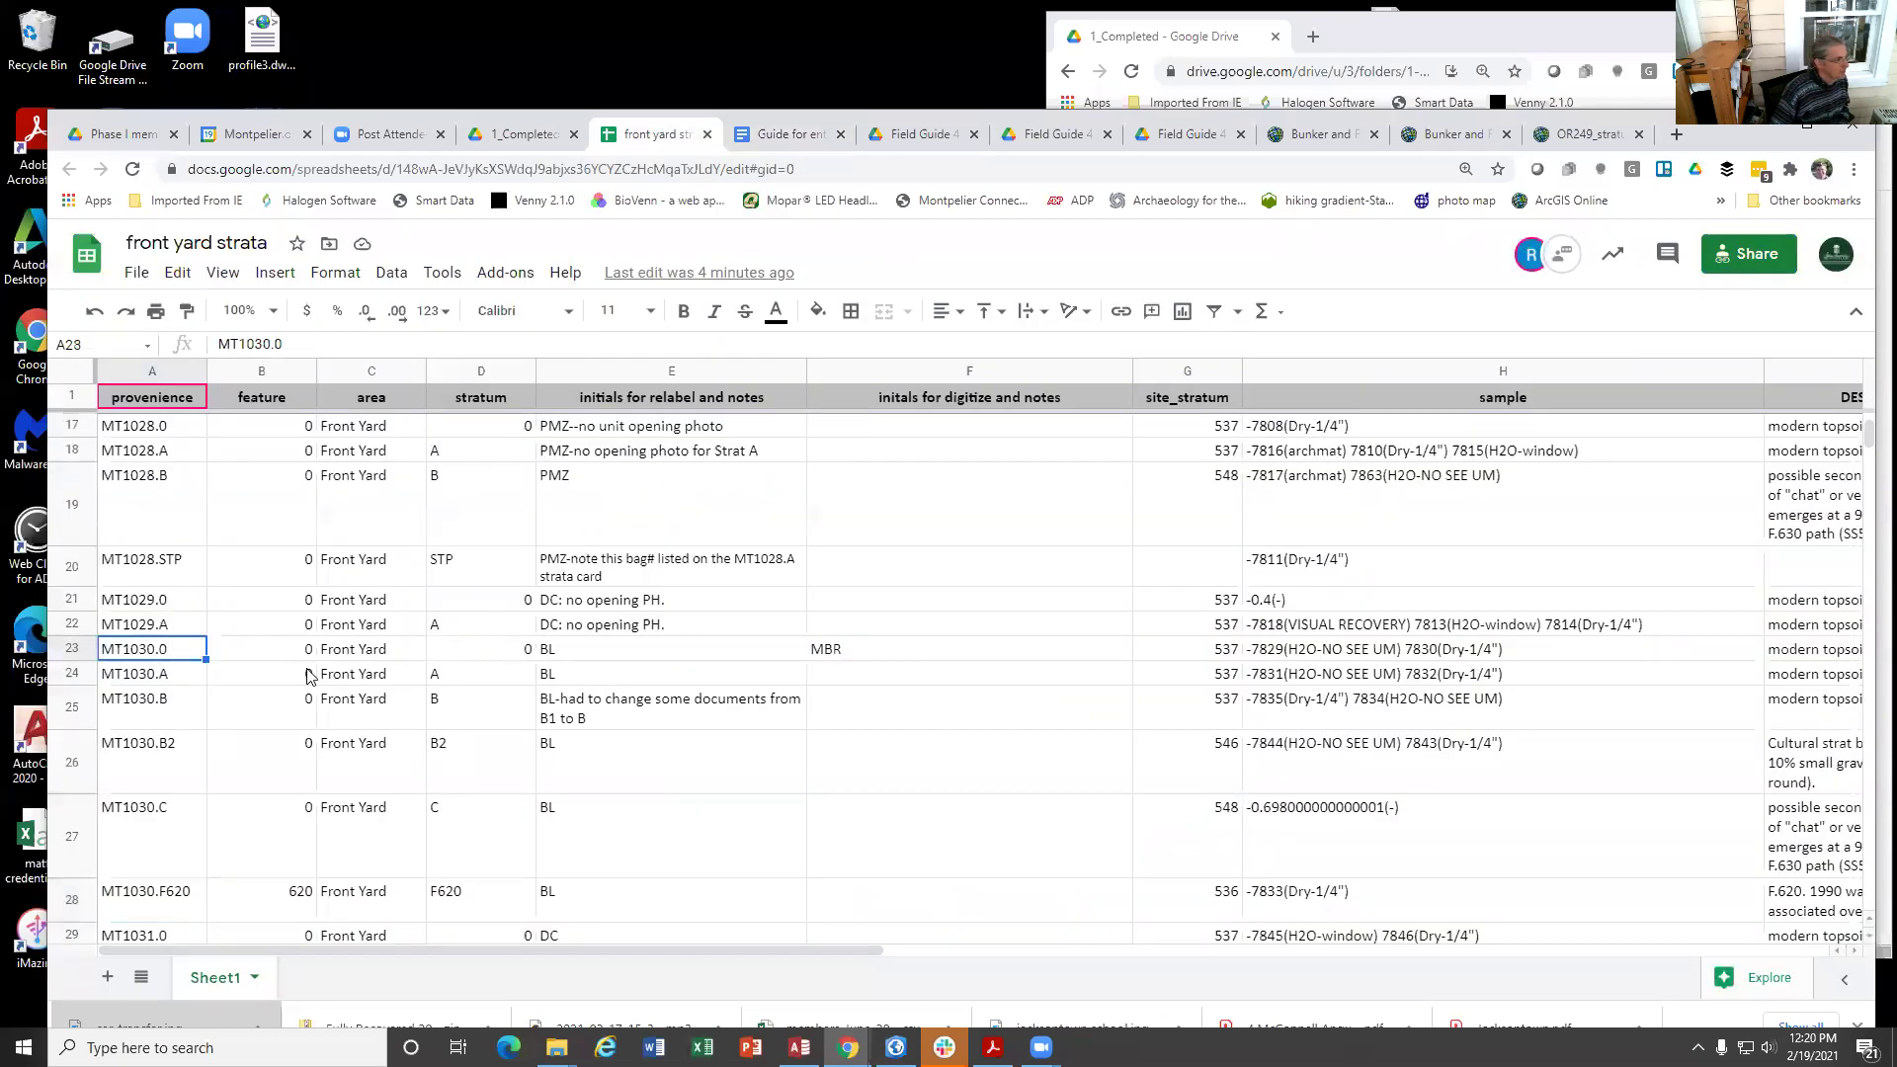
click(169, 678)
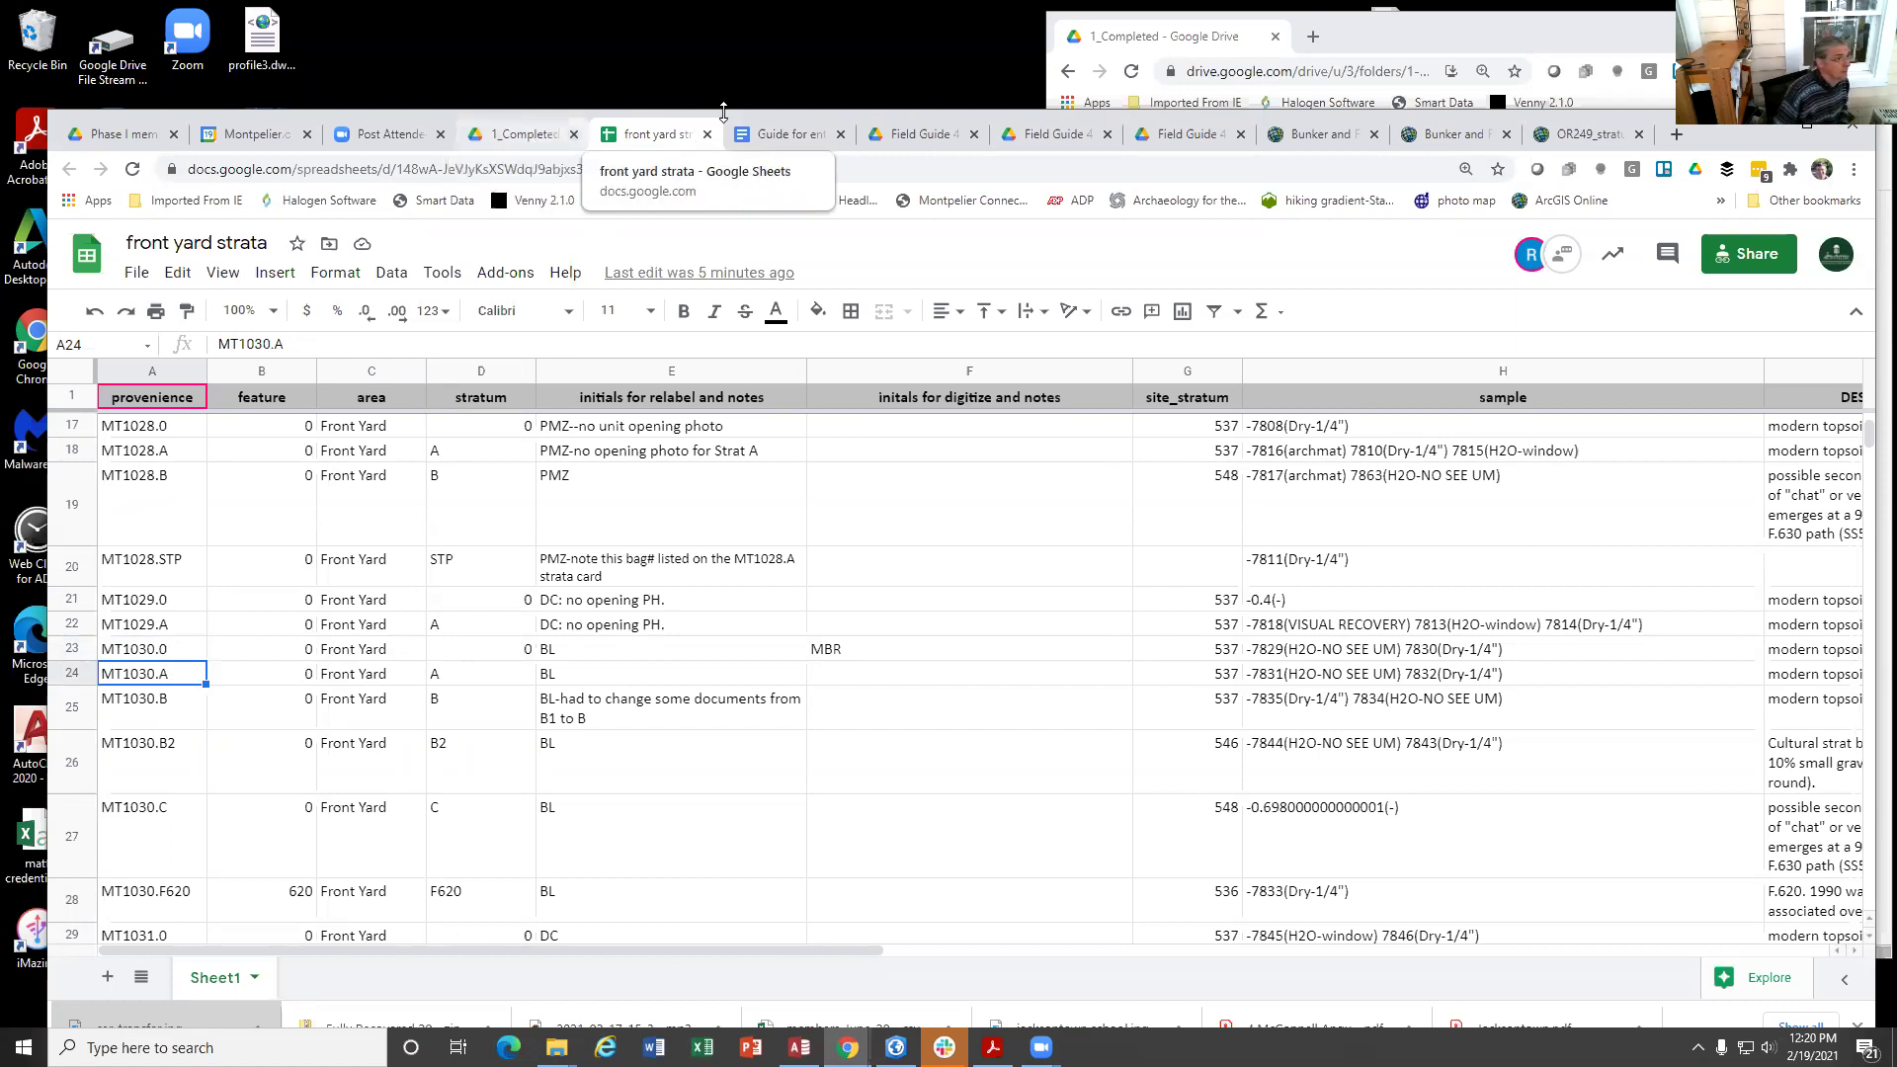
click(777, 138)
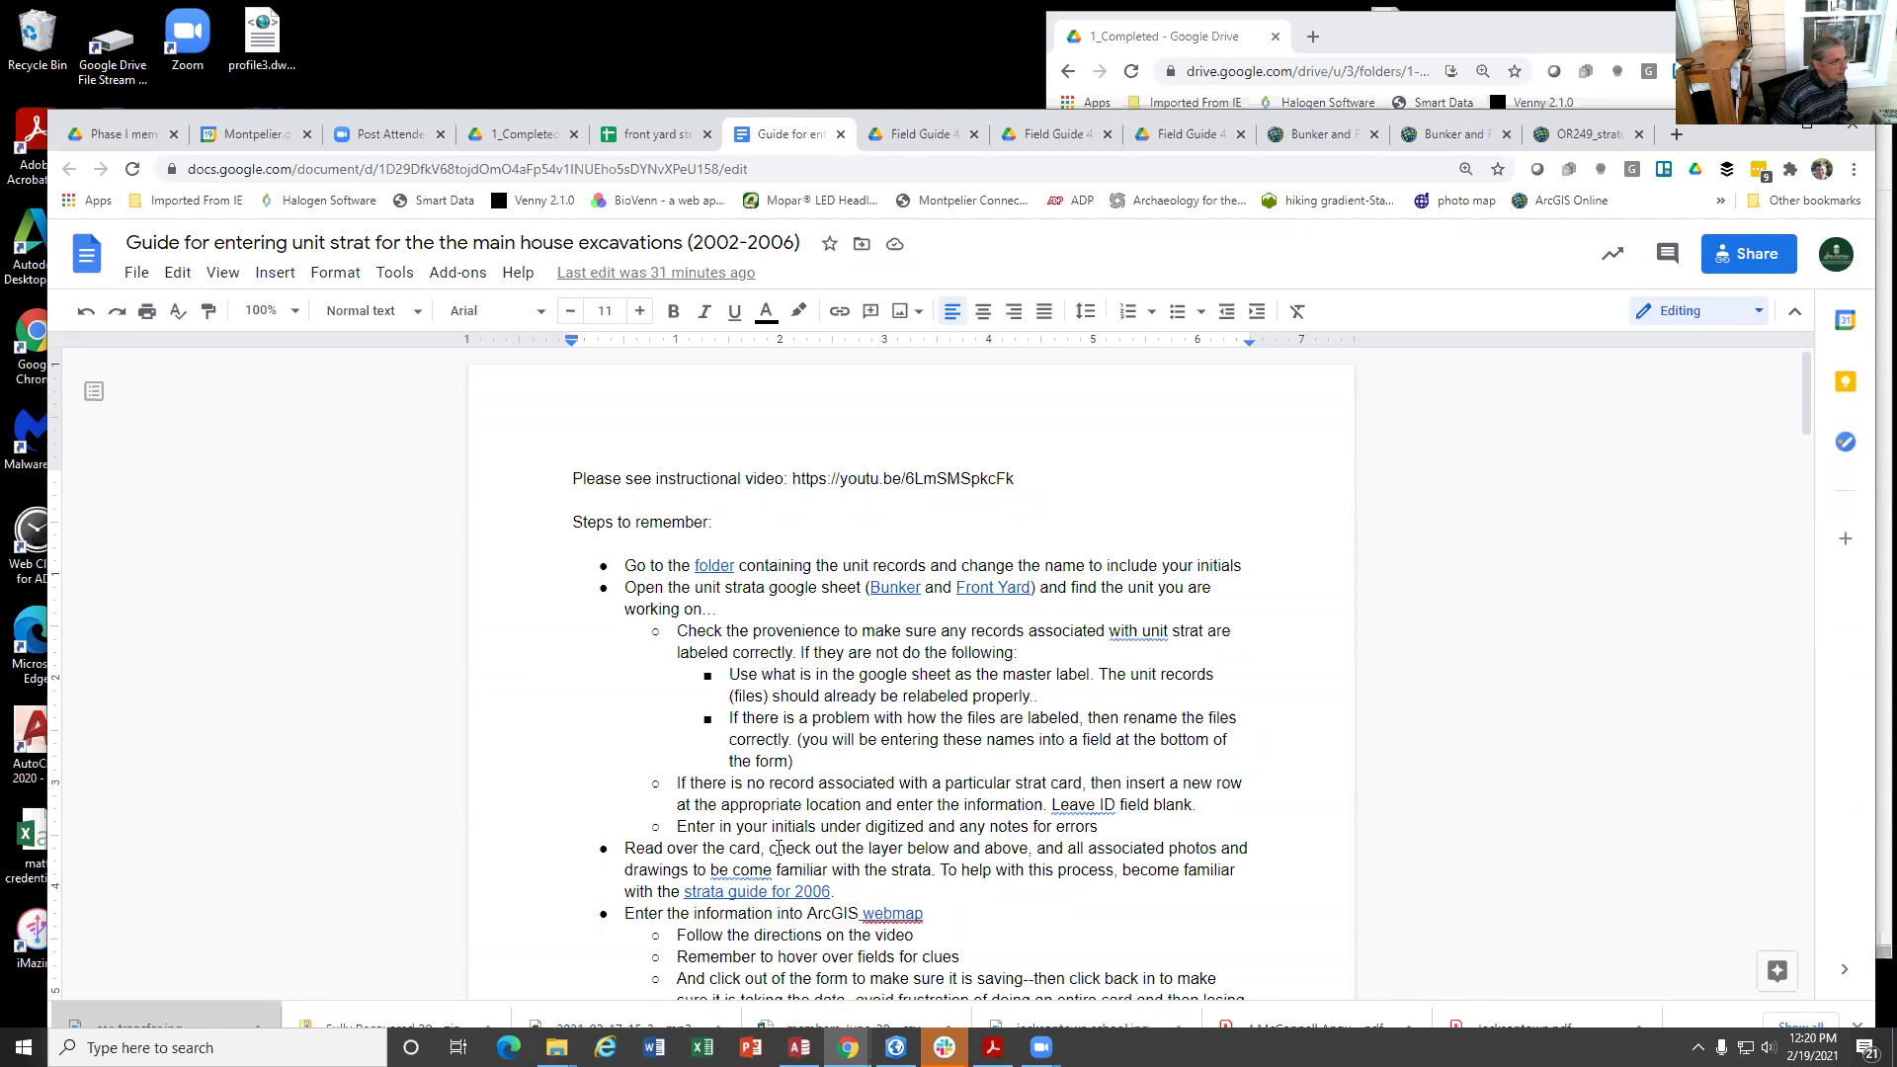
scroll(779, 848, down, 1)
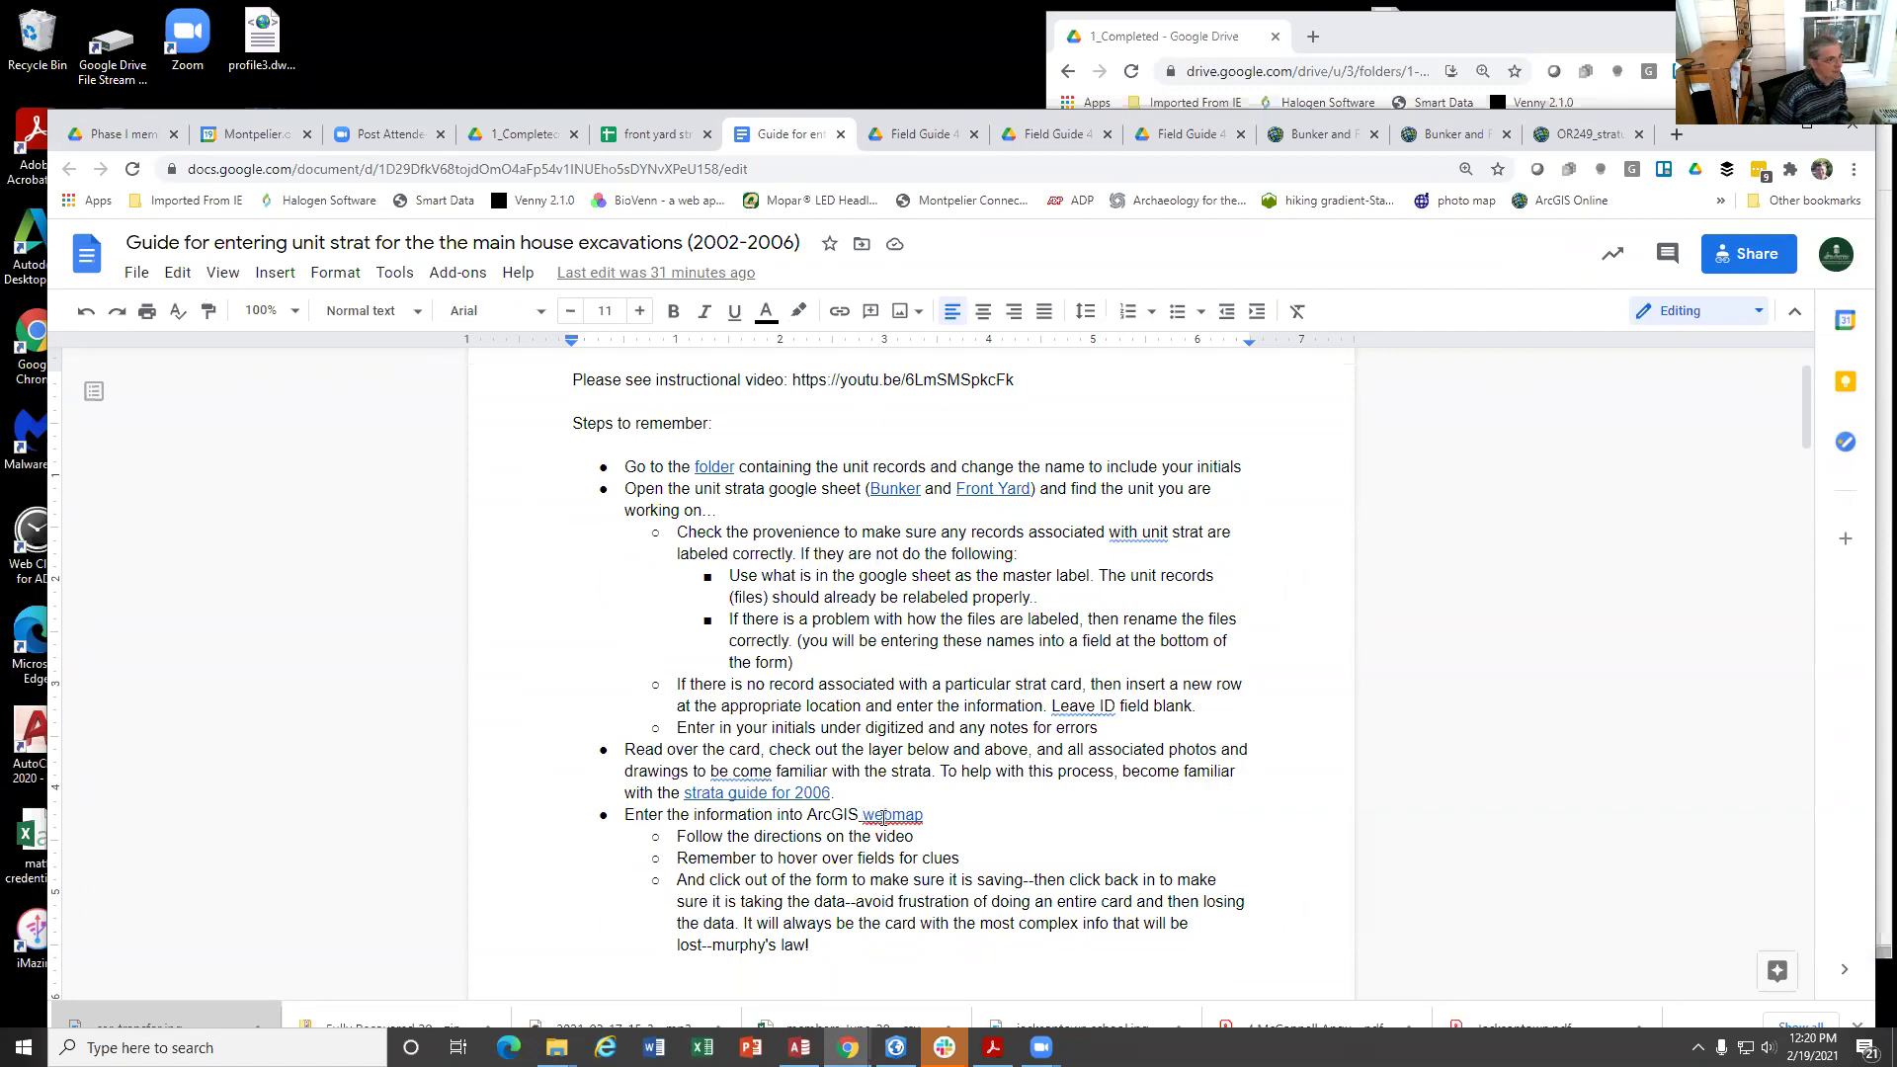
click(889, 815)
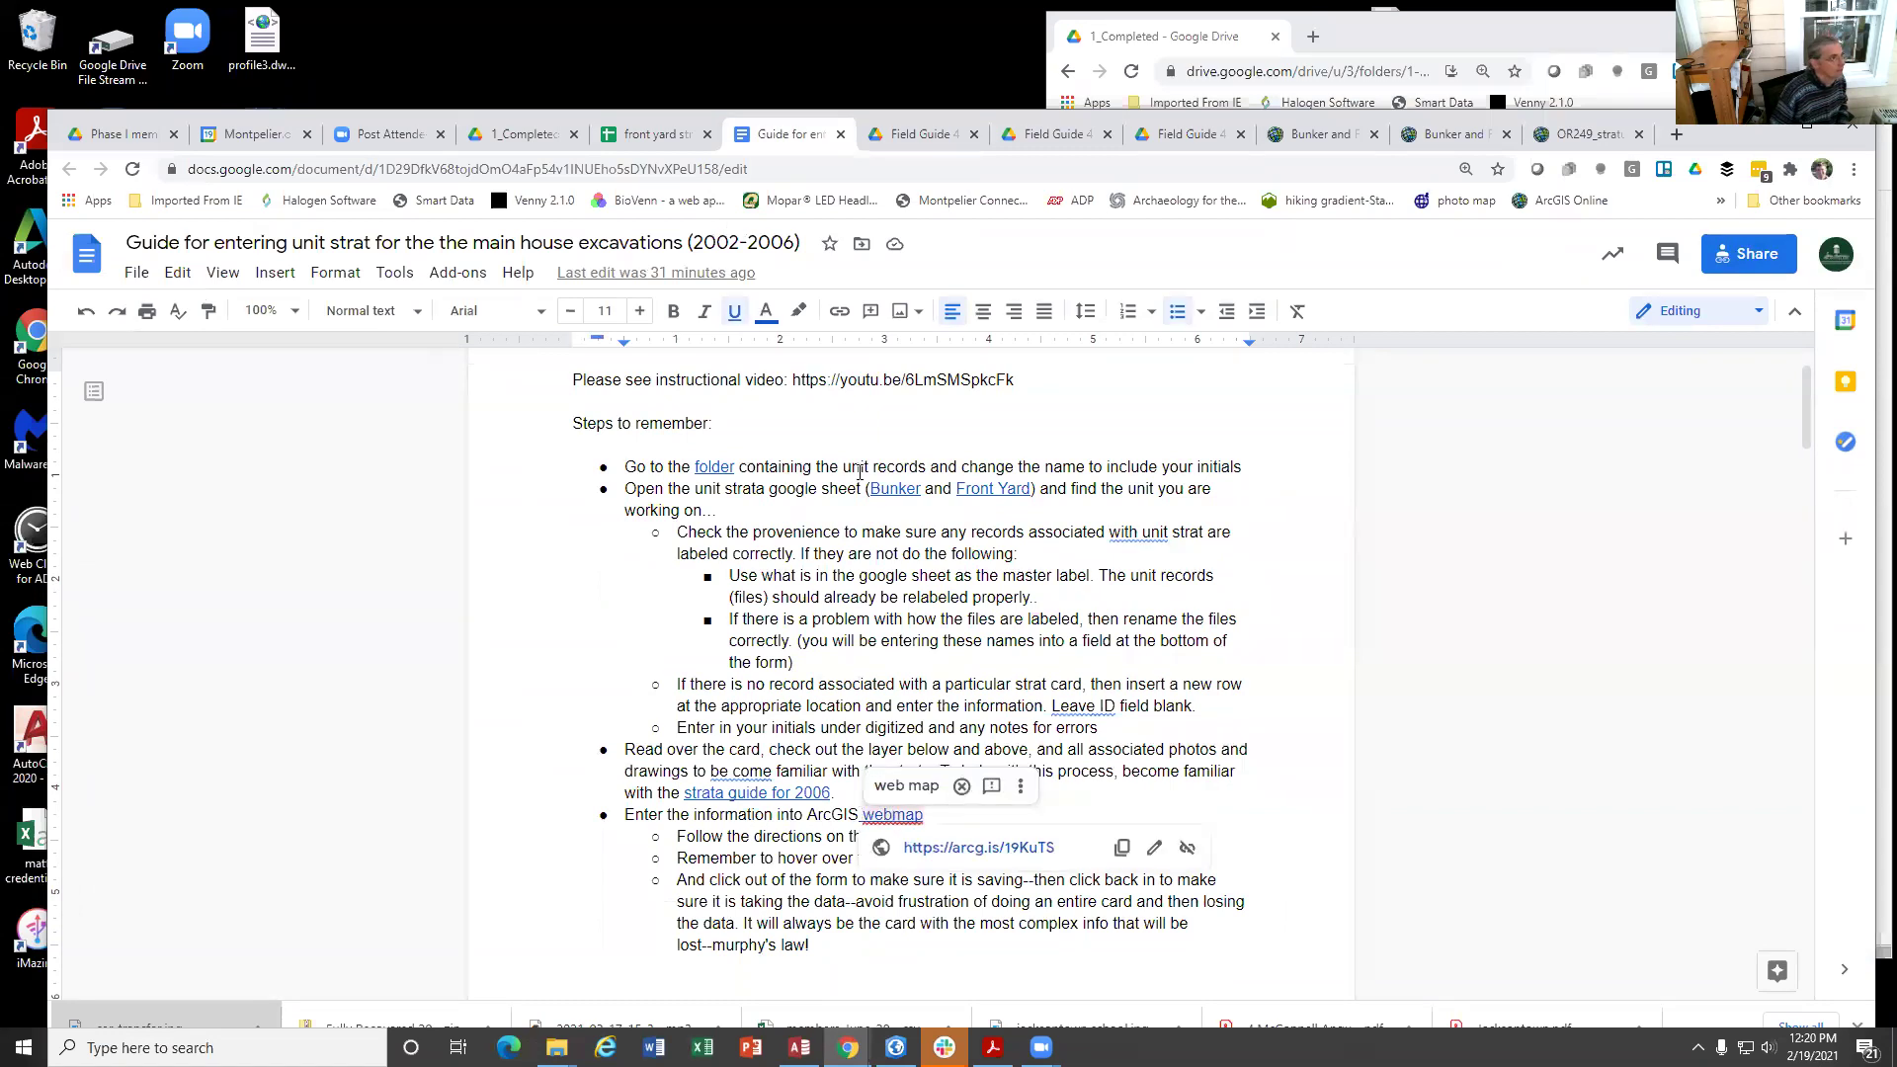
Step: Place the Bunker and Front Yard digitizing map beside the Drive window and open MT1030.0.CA.pdf from the MT1030BL-MBR digitize folder
click(1292, 135)
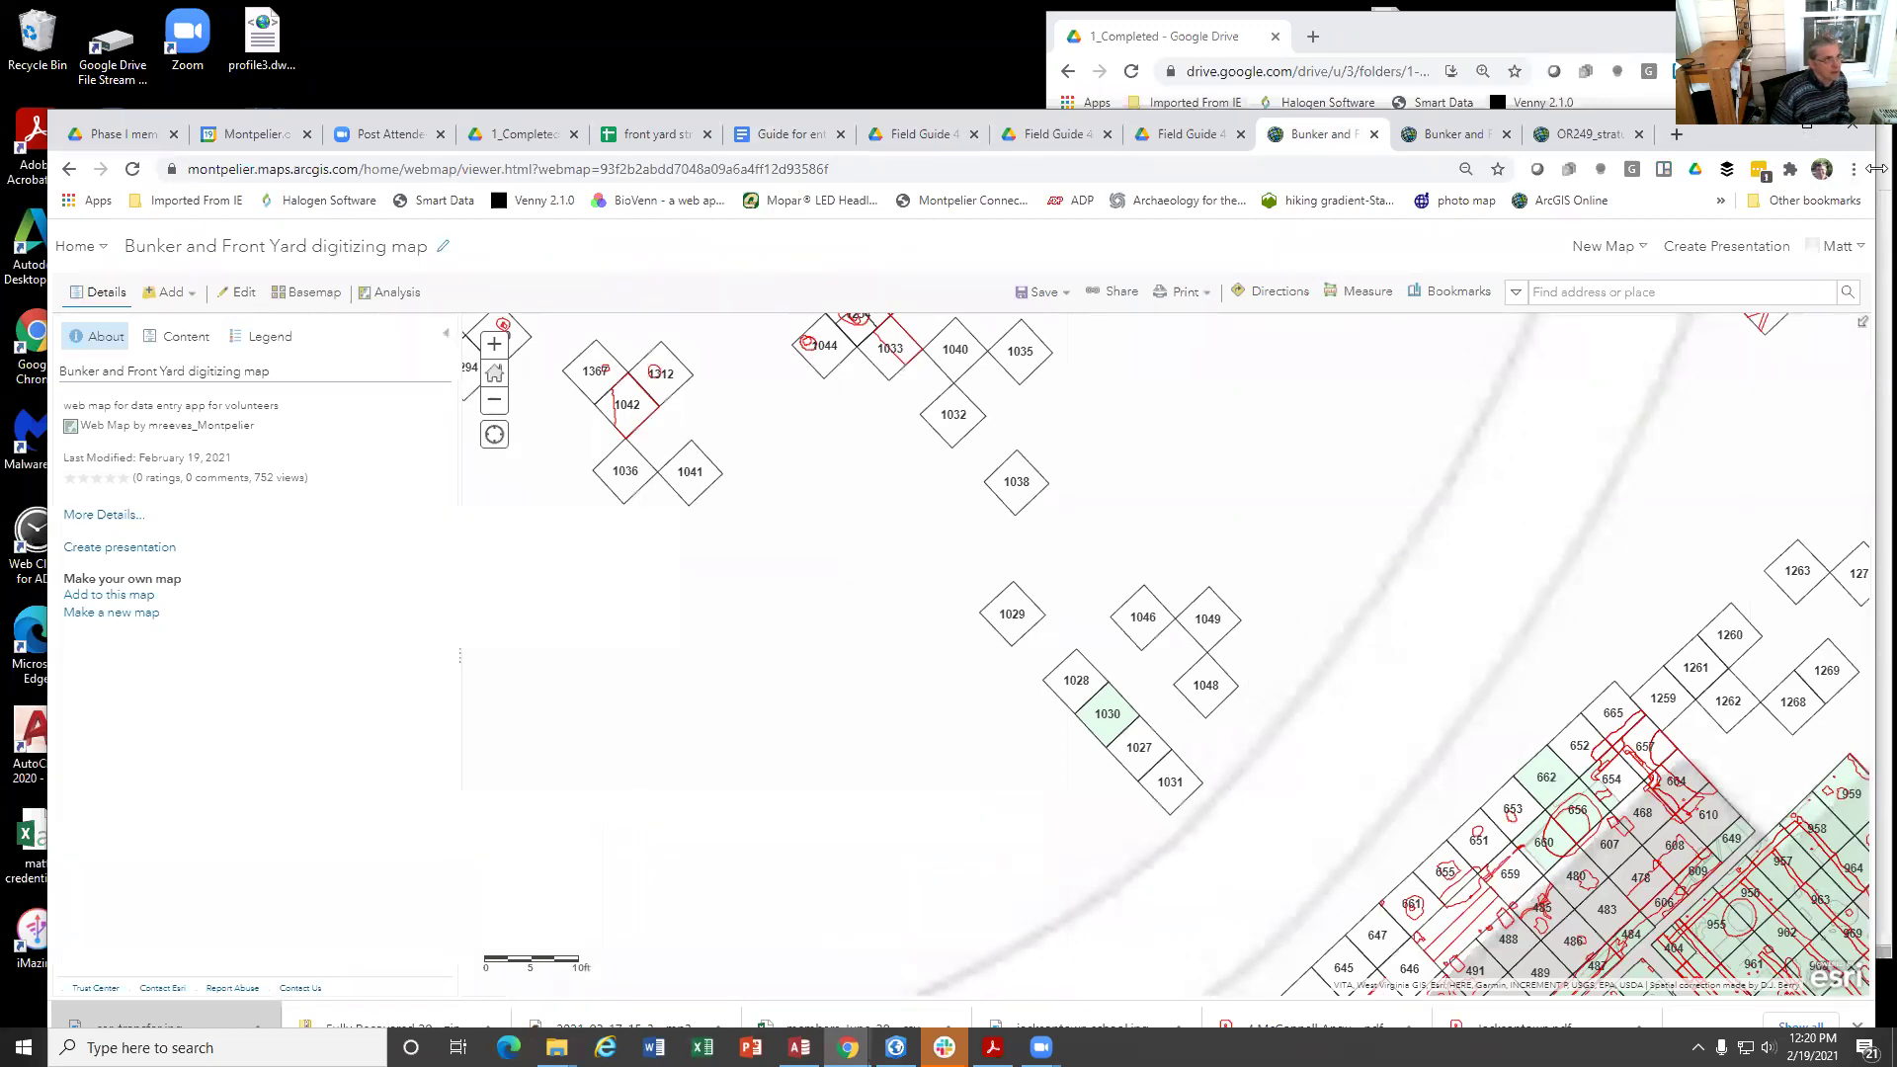
drag(1875, 168, 1045, 168)
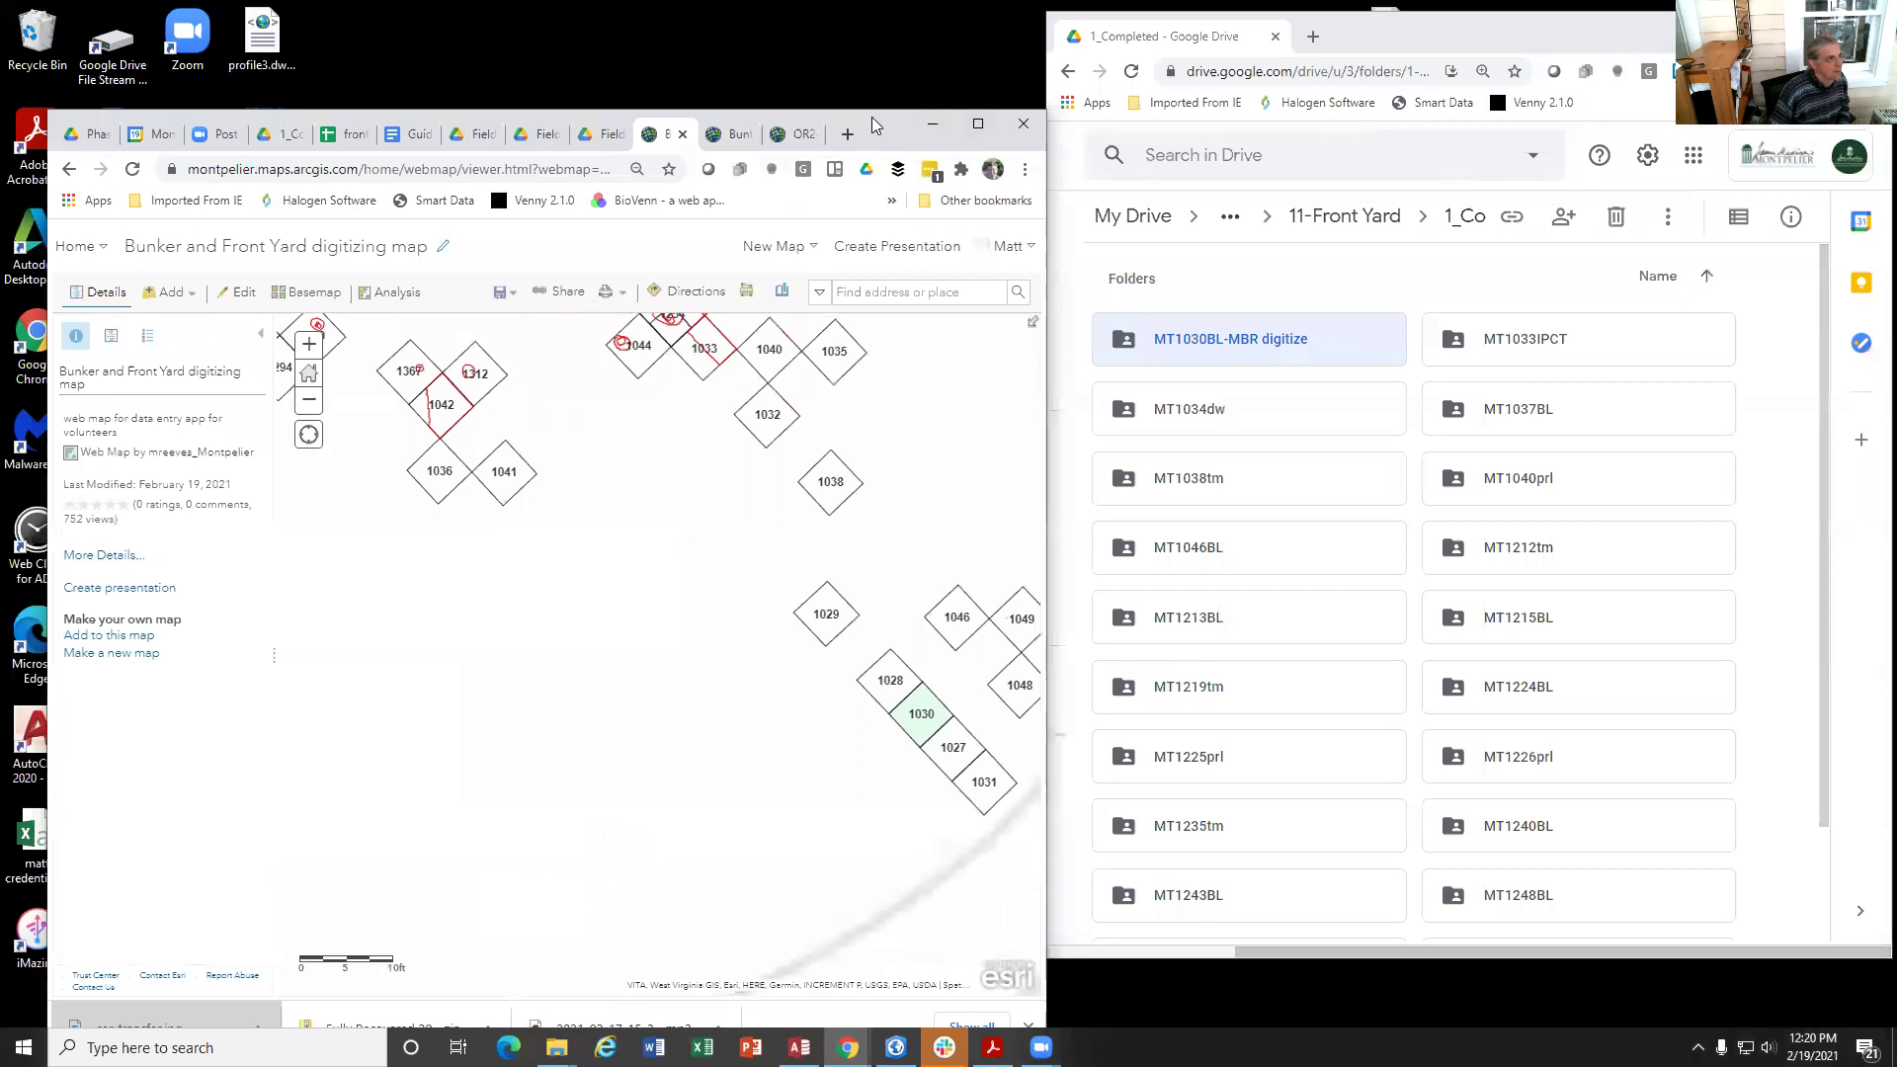
drag(872, 125, 870, 83)
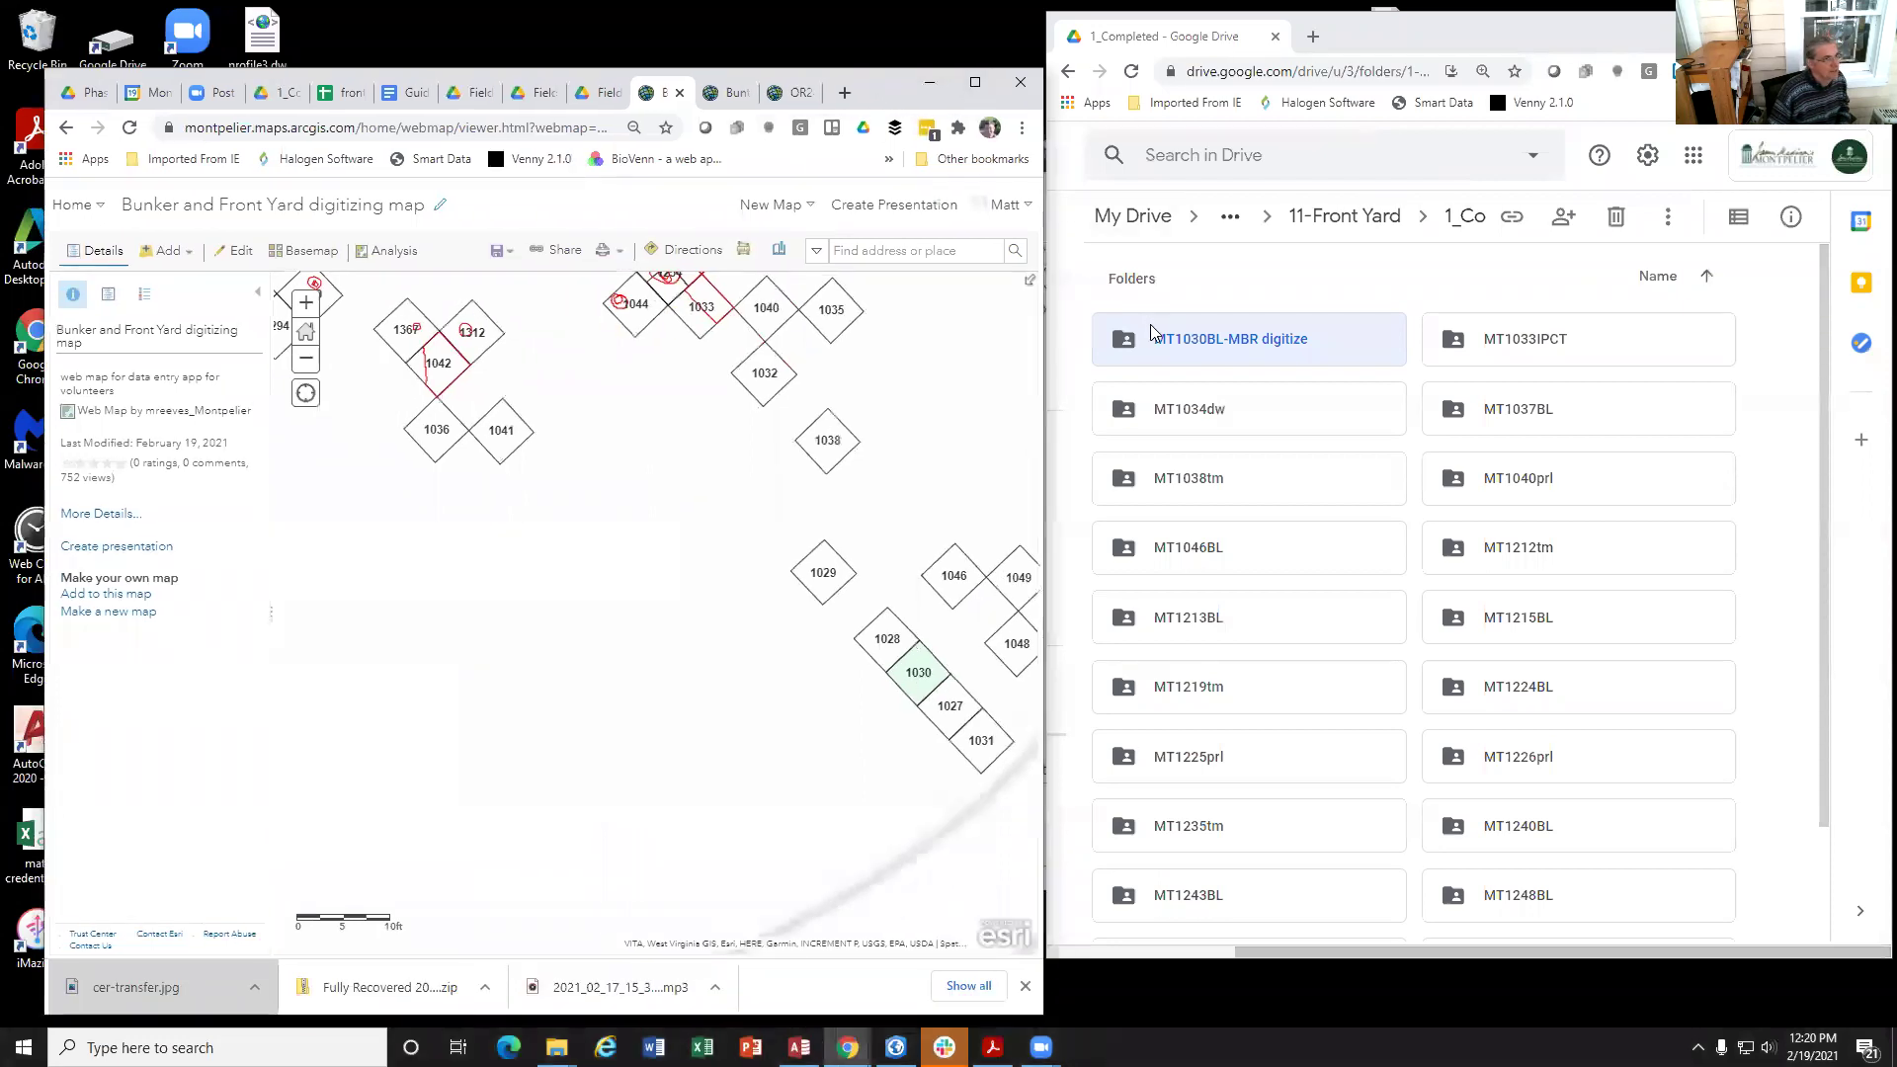
double_click(1264, 340)
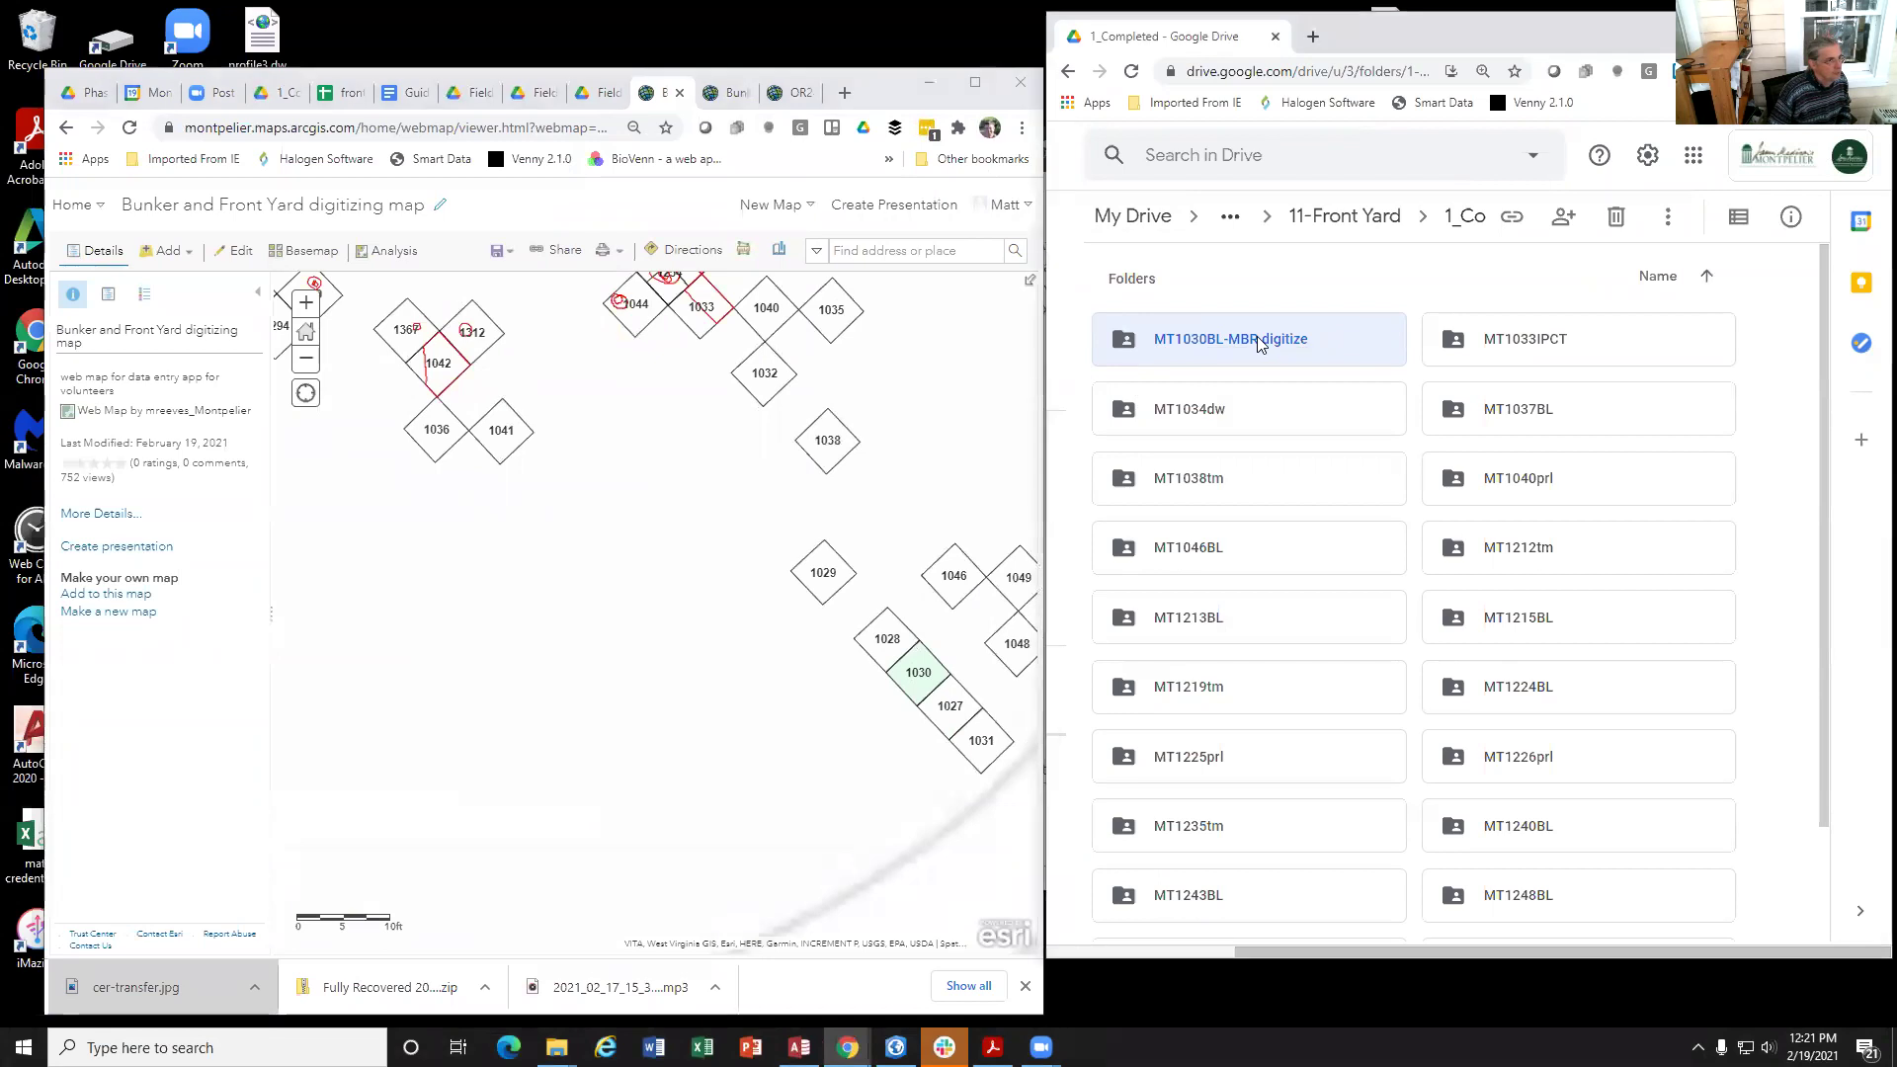
click(1536, 502)
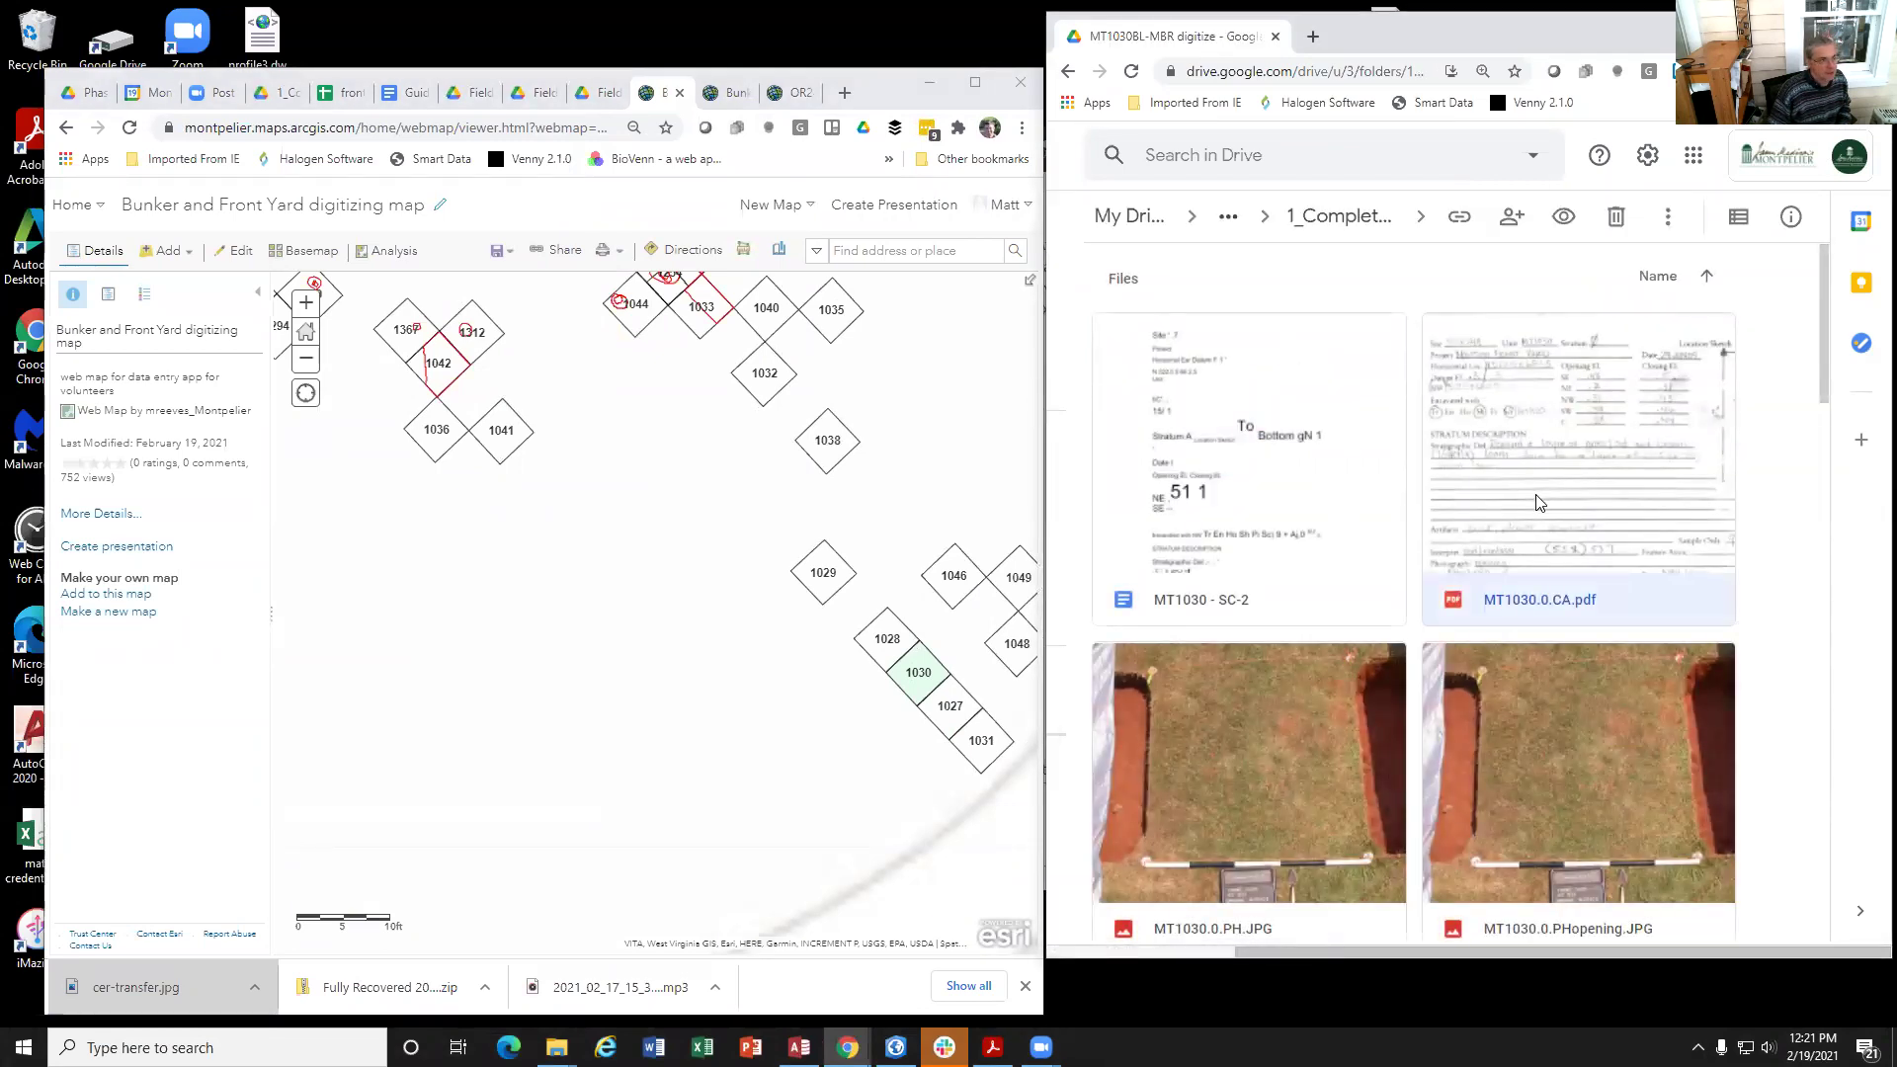
double_click(1432, 497)
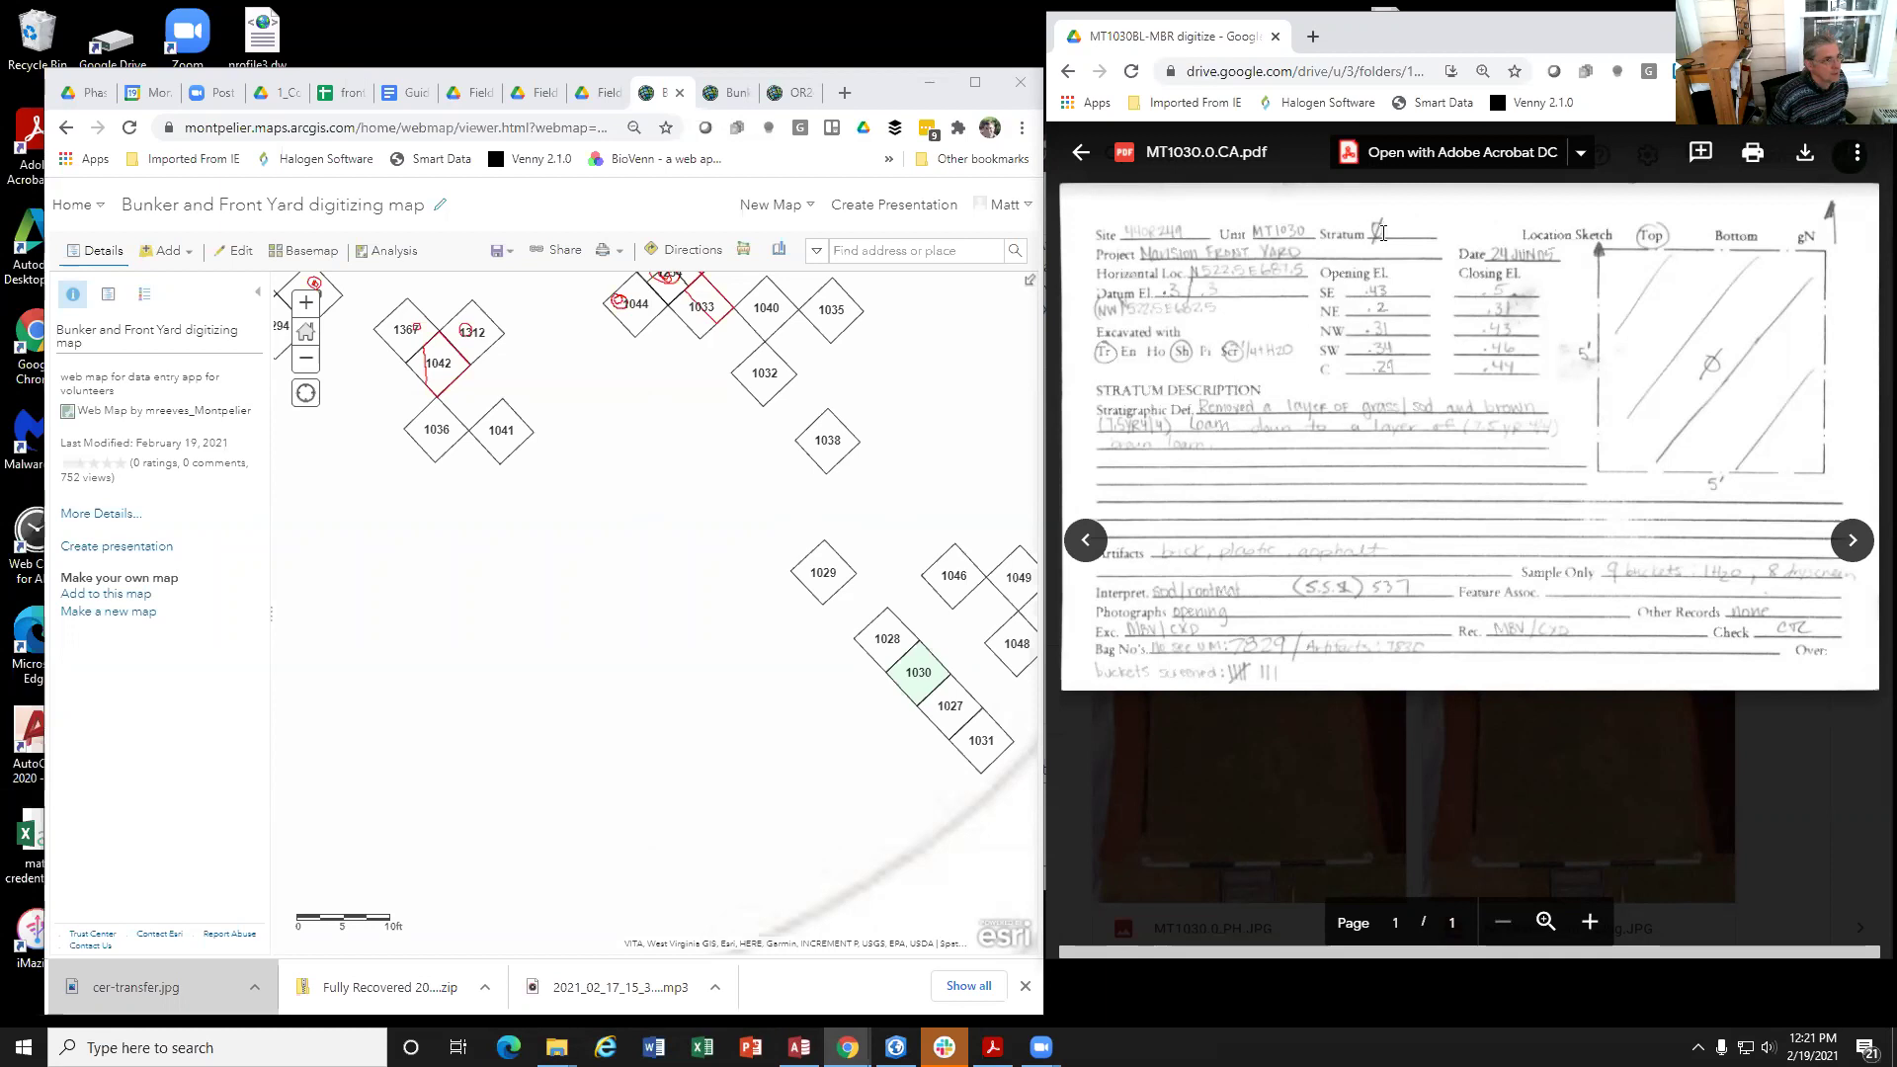
Step: Locate unit 1030 on the map by searching only OR249_Units_Main_view for 1030, and dismiss the search result popup
drag(841, 745, 618, 645)
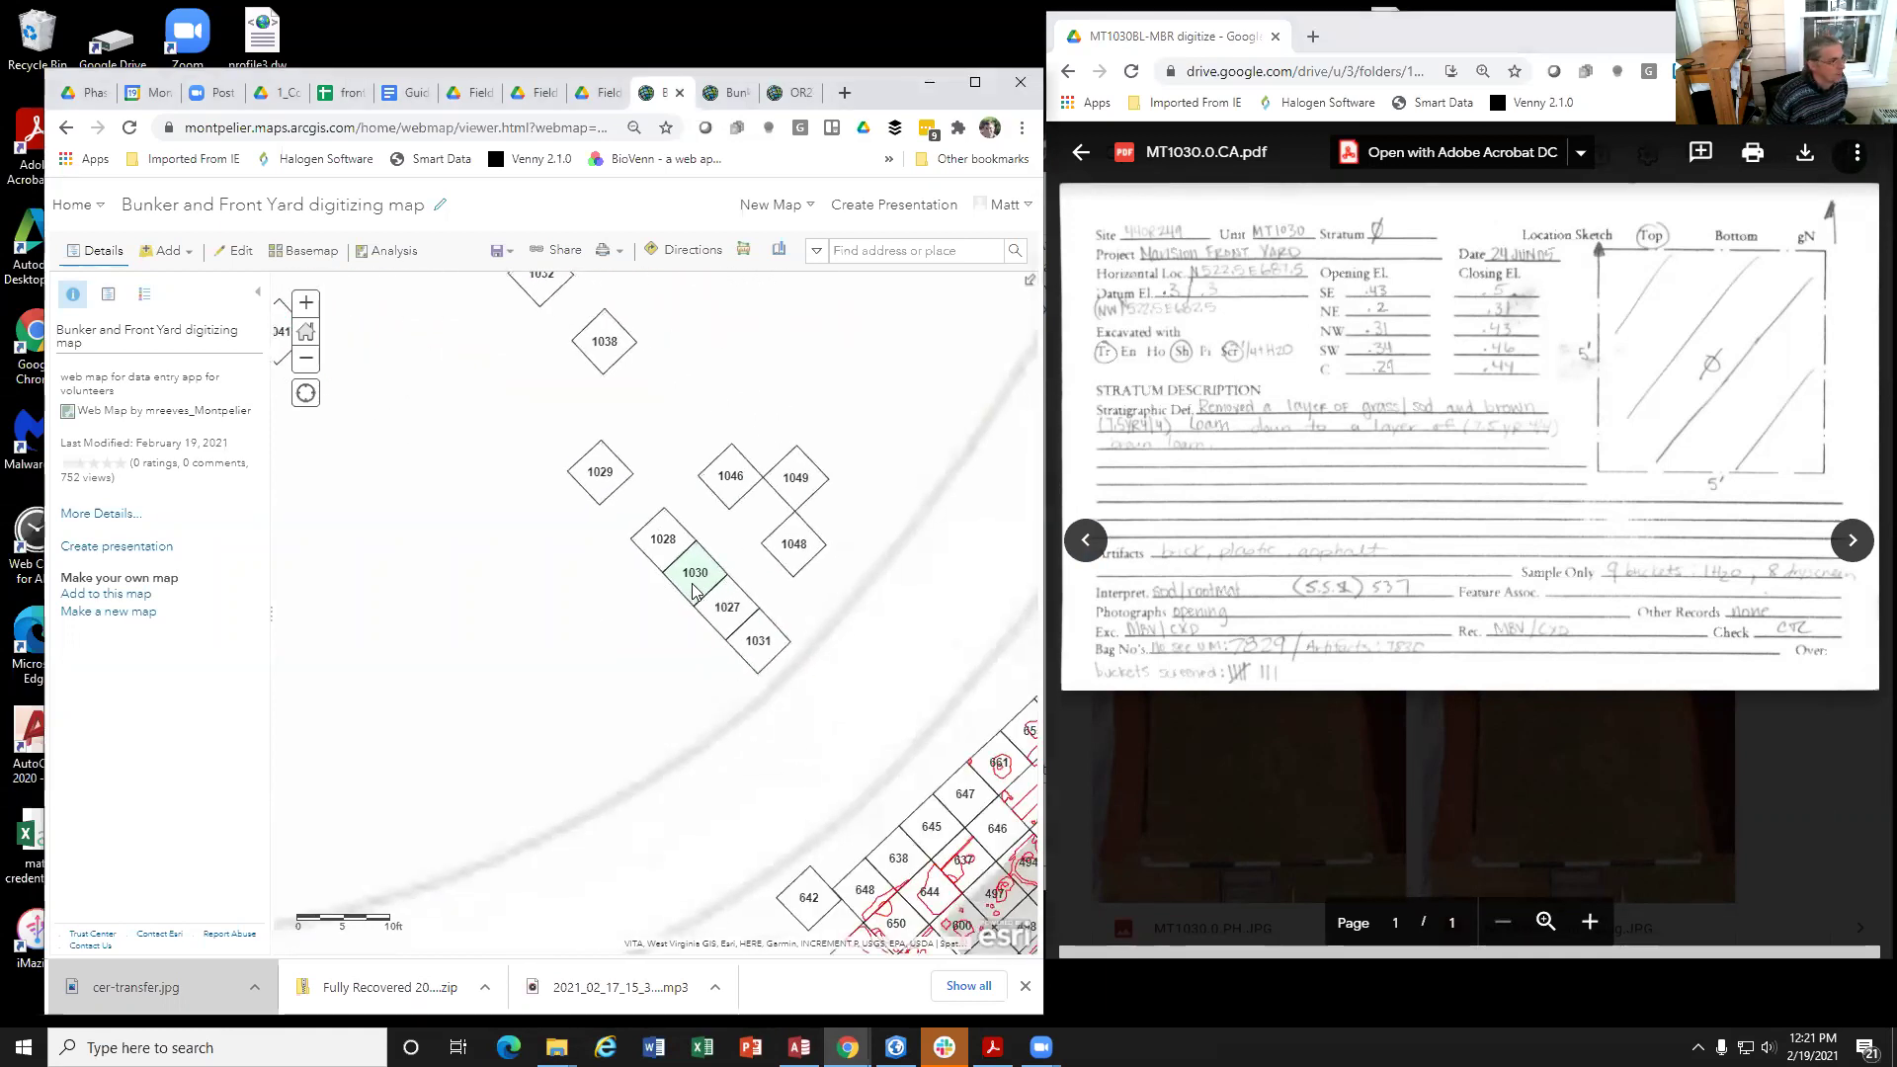
scroll(692, 589, down, 2)
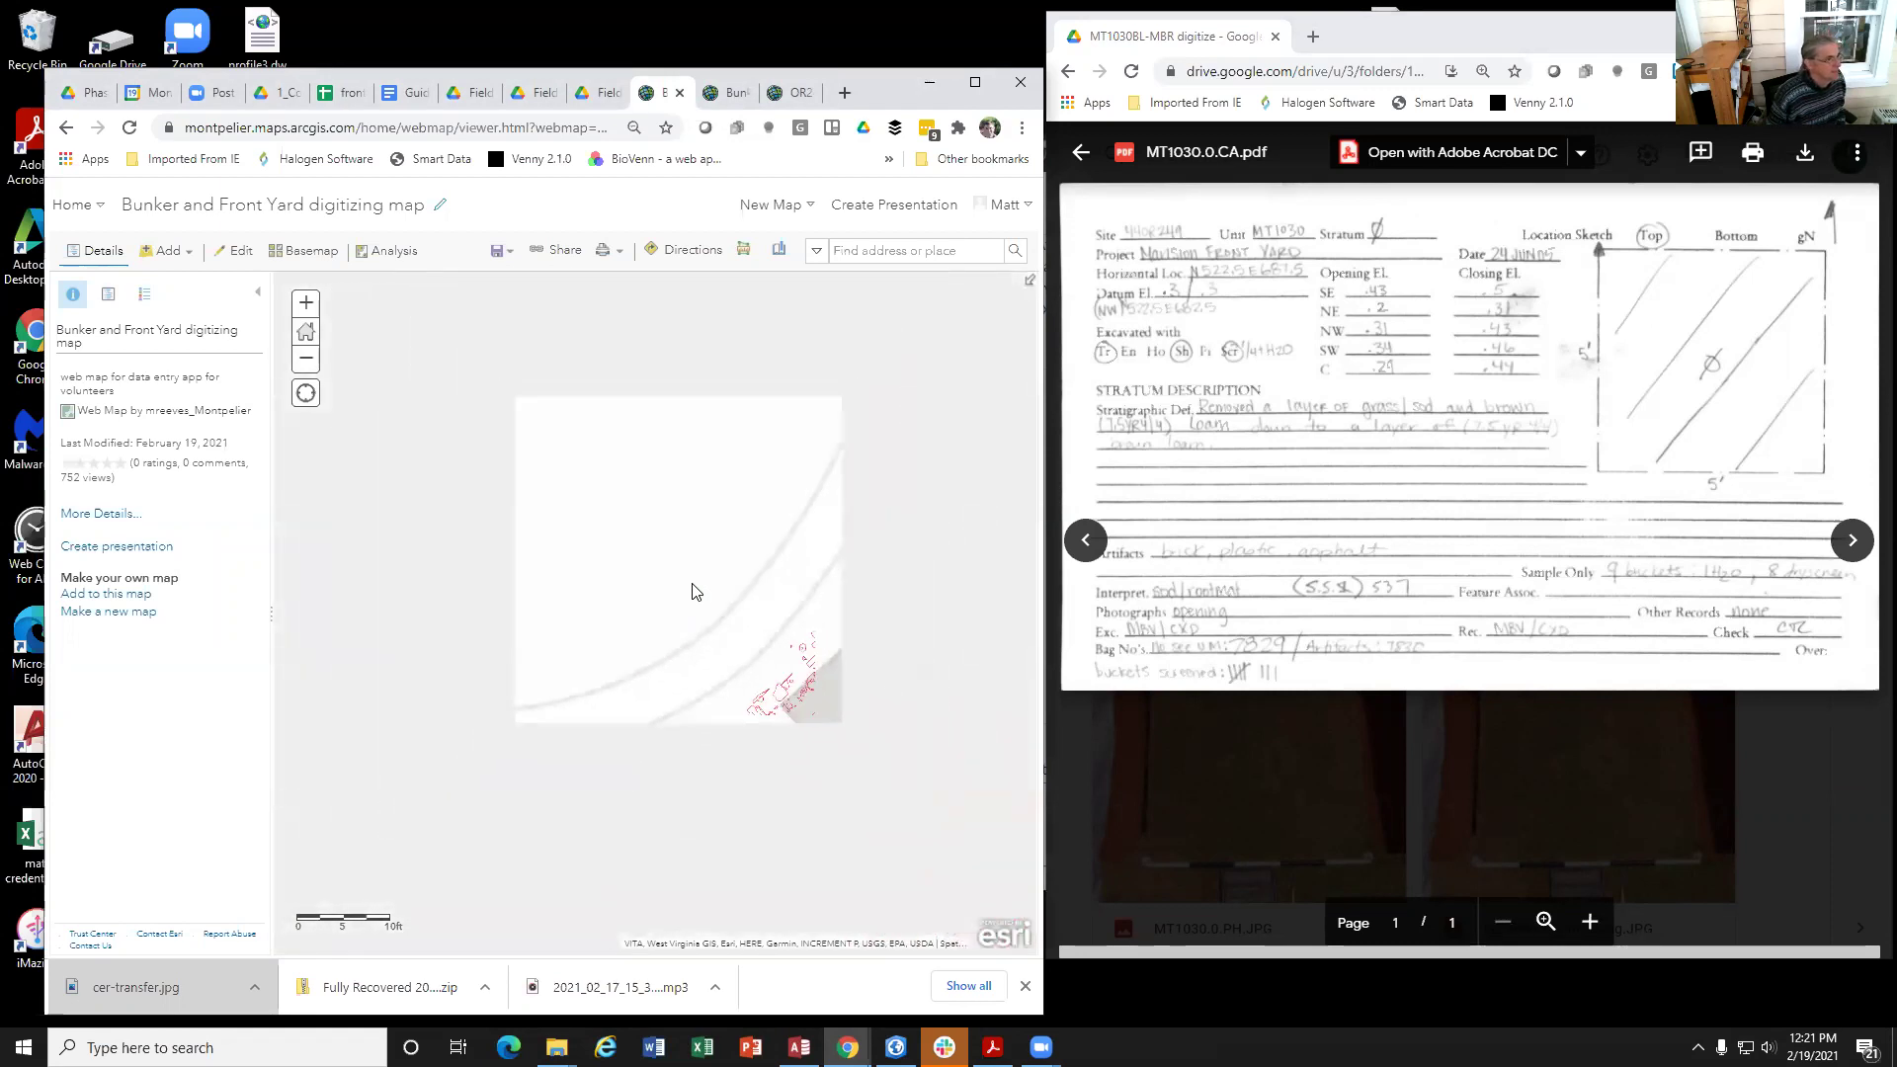
scroll(691, 590, down, 1)
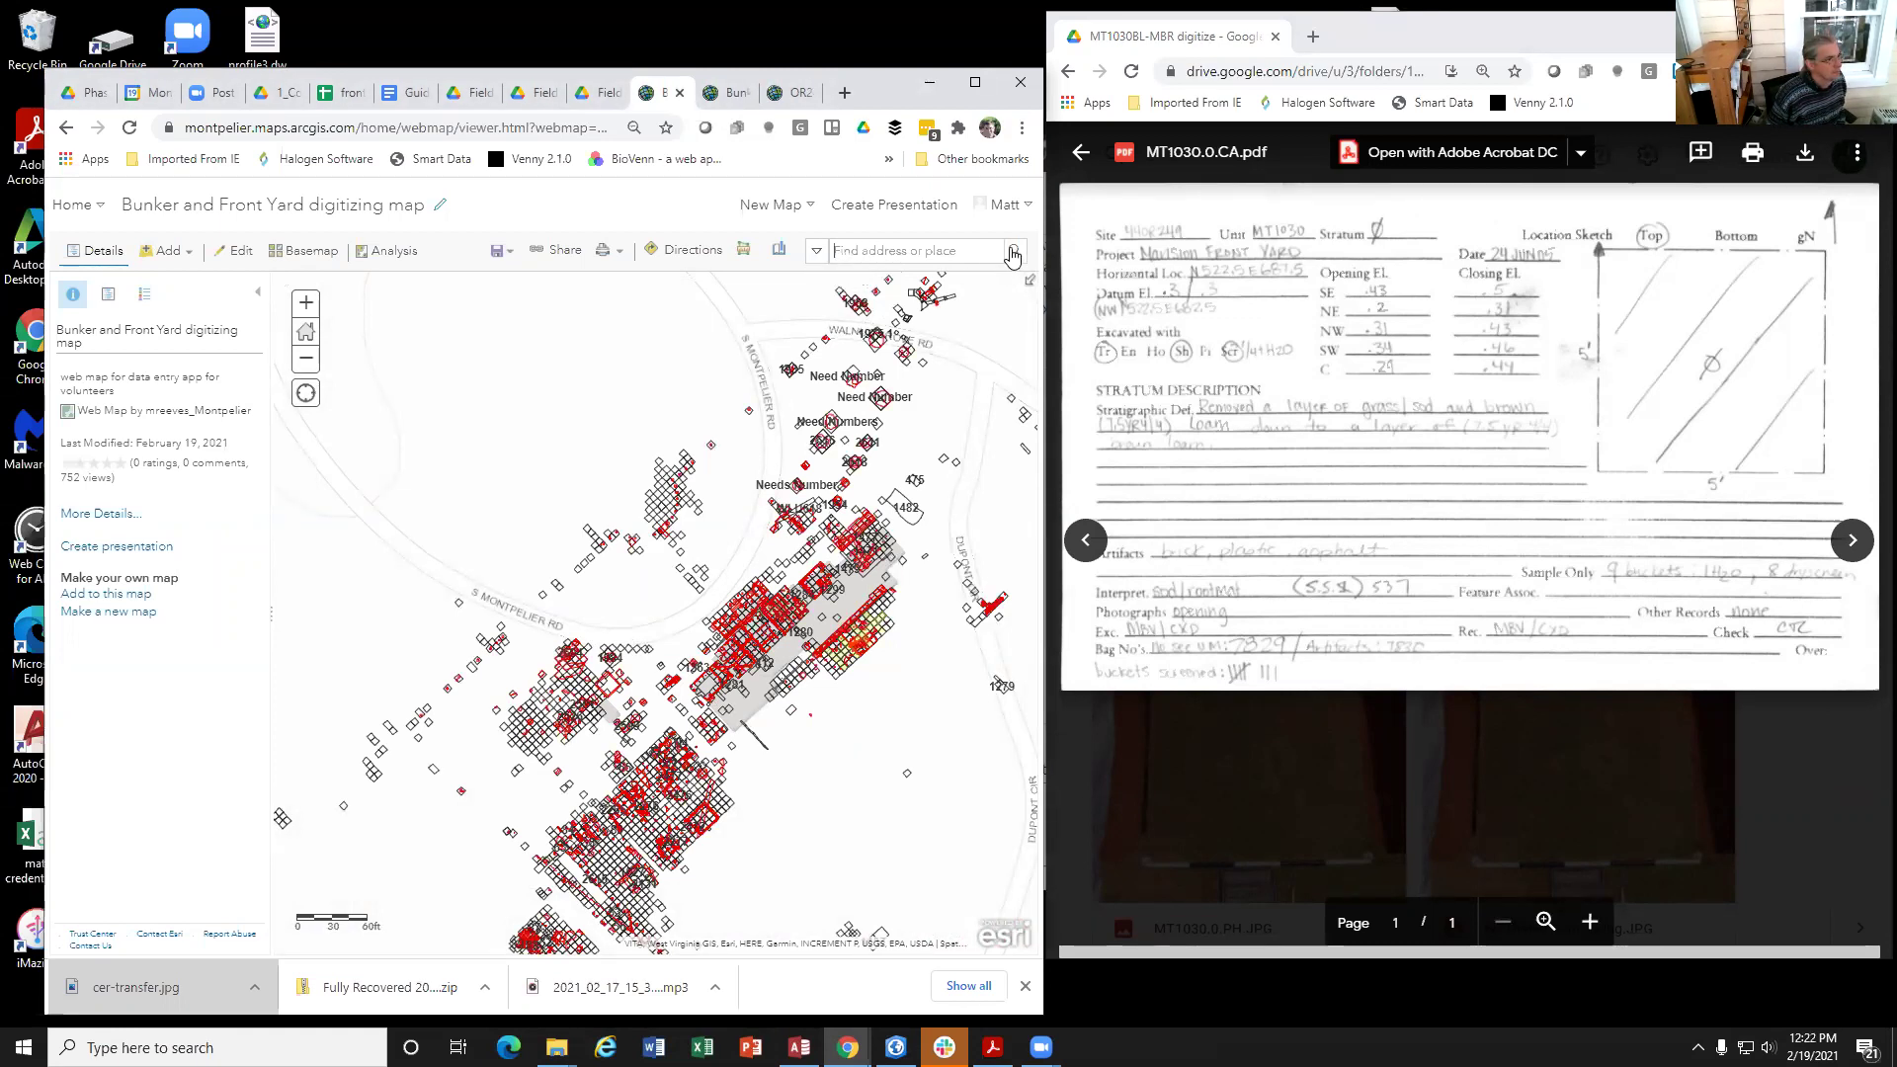
click(816, 254)
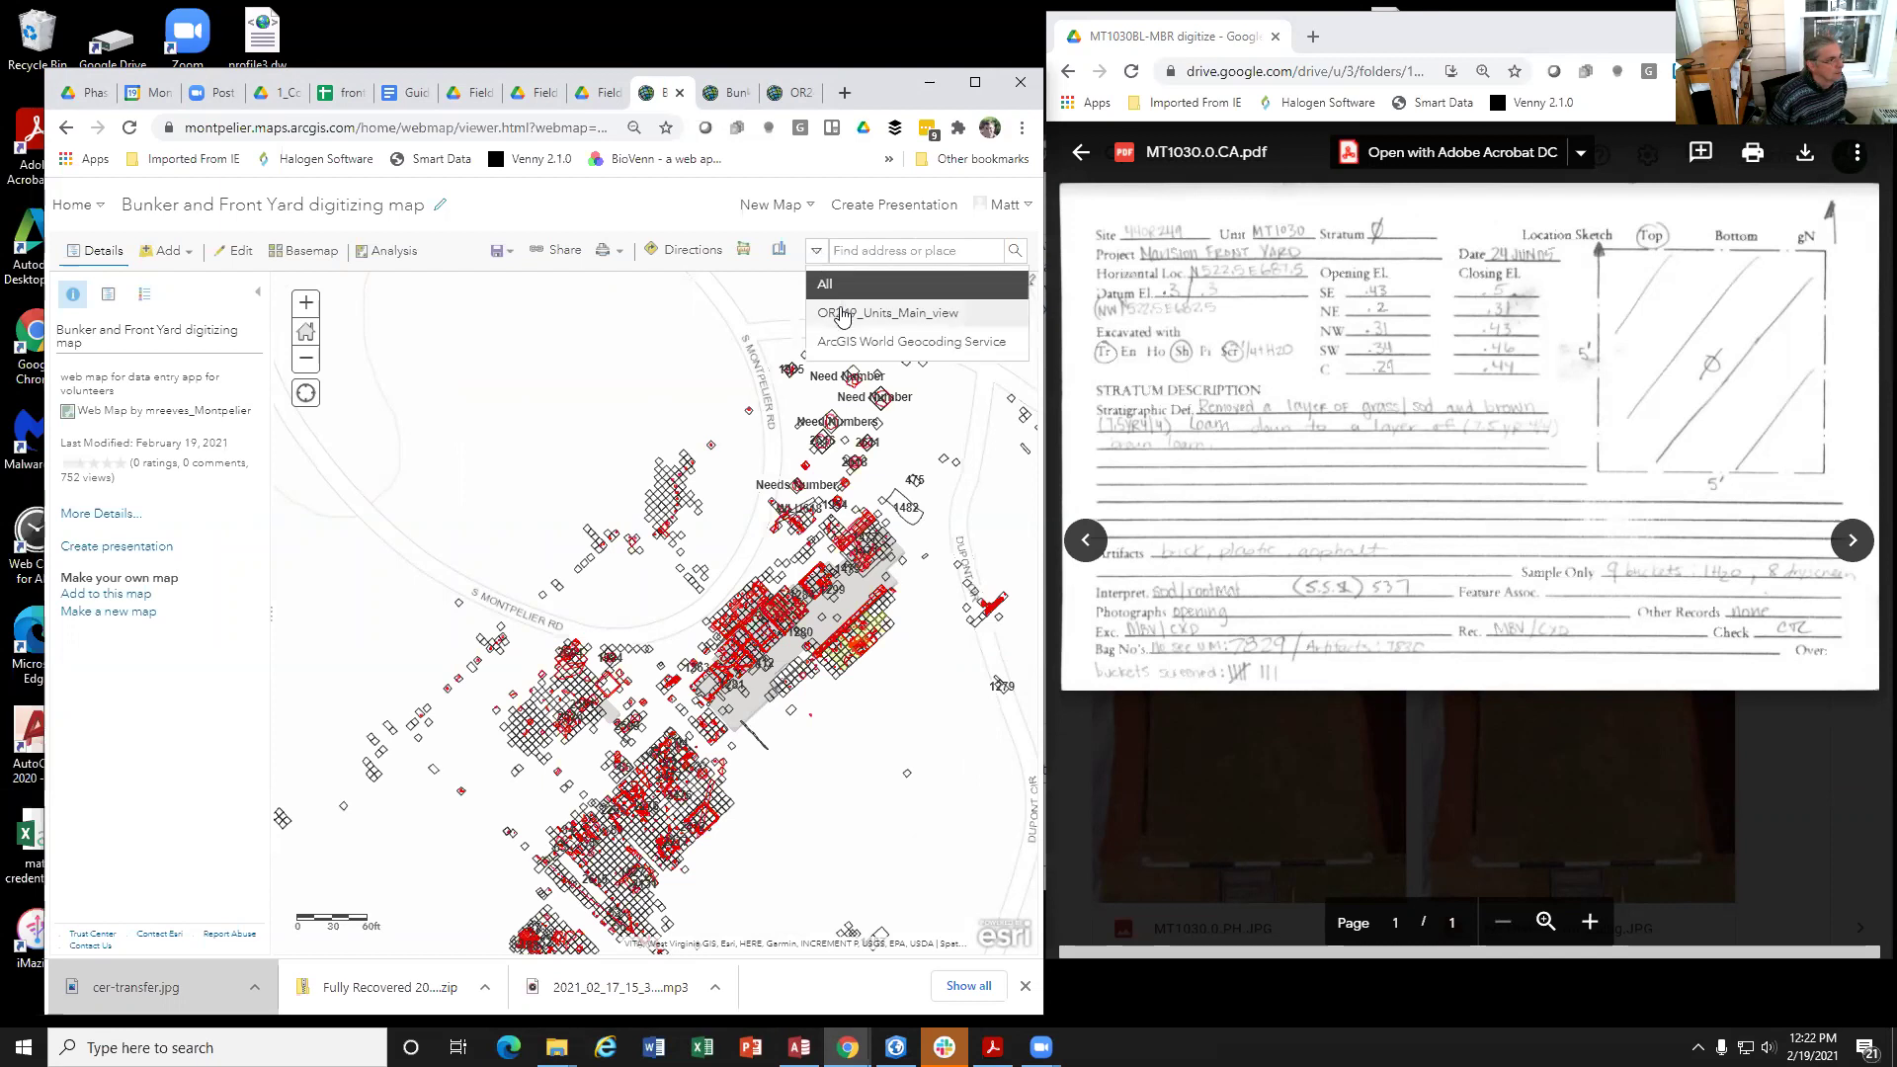
click(848, 261)
click(815, 255)
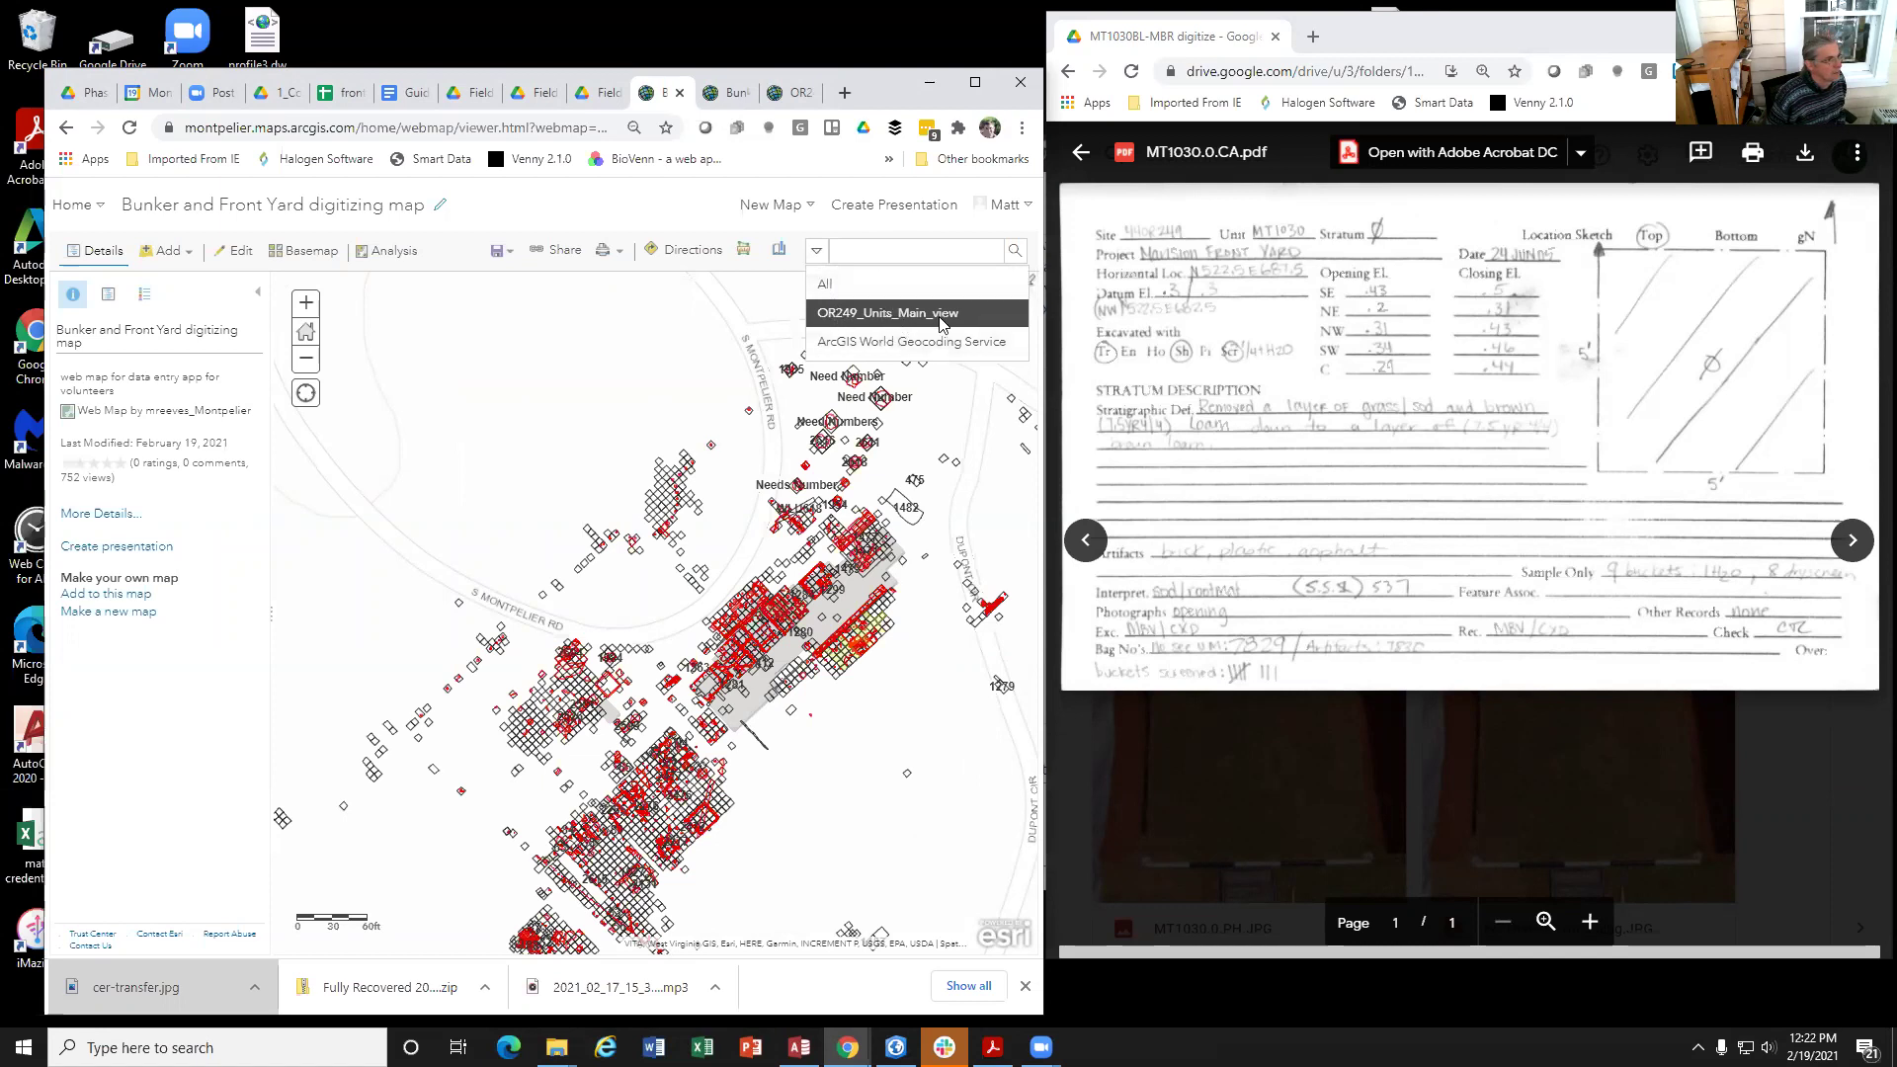
click(903, 310)
text(1030)
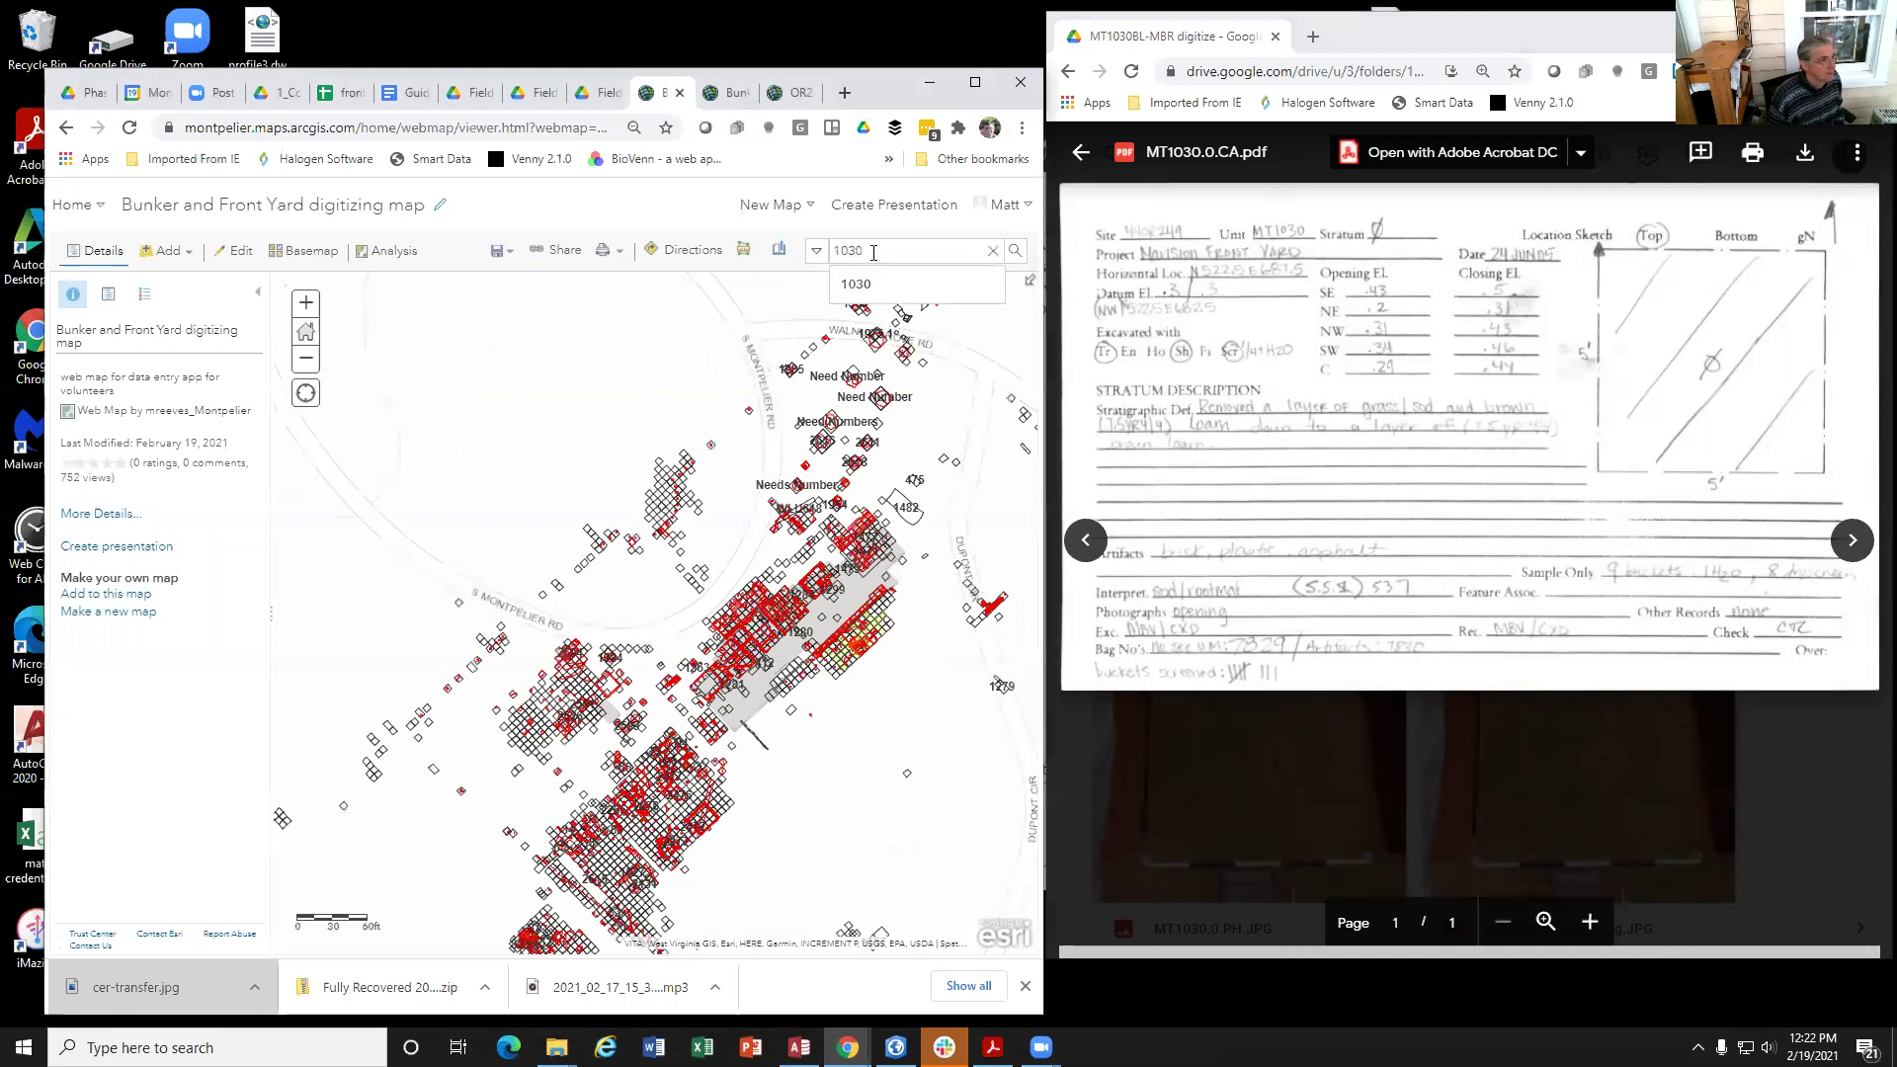
click(869, 284)
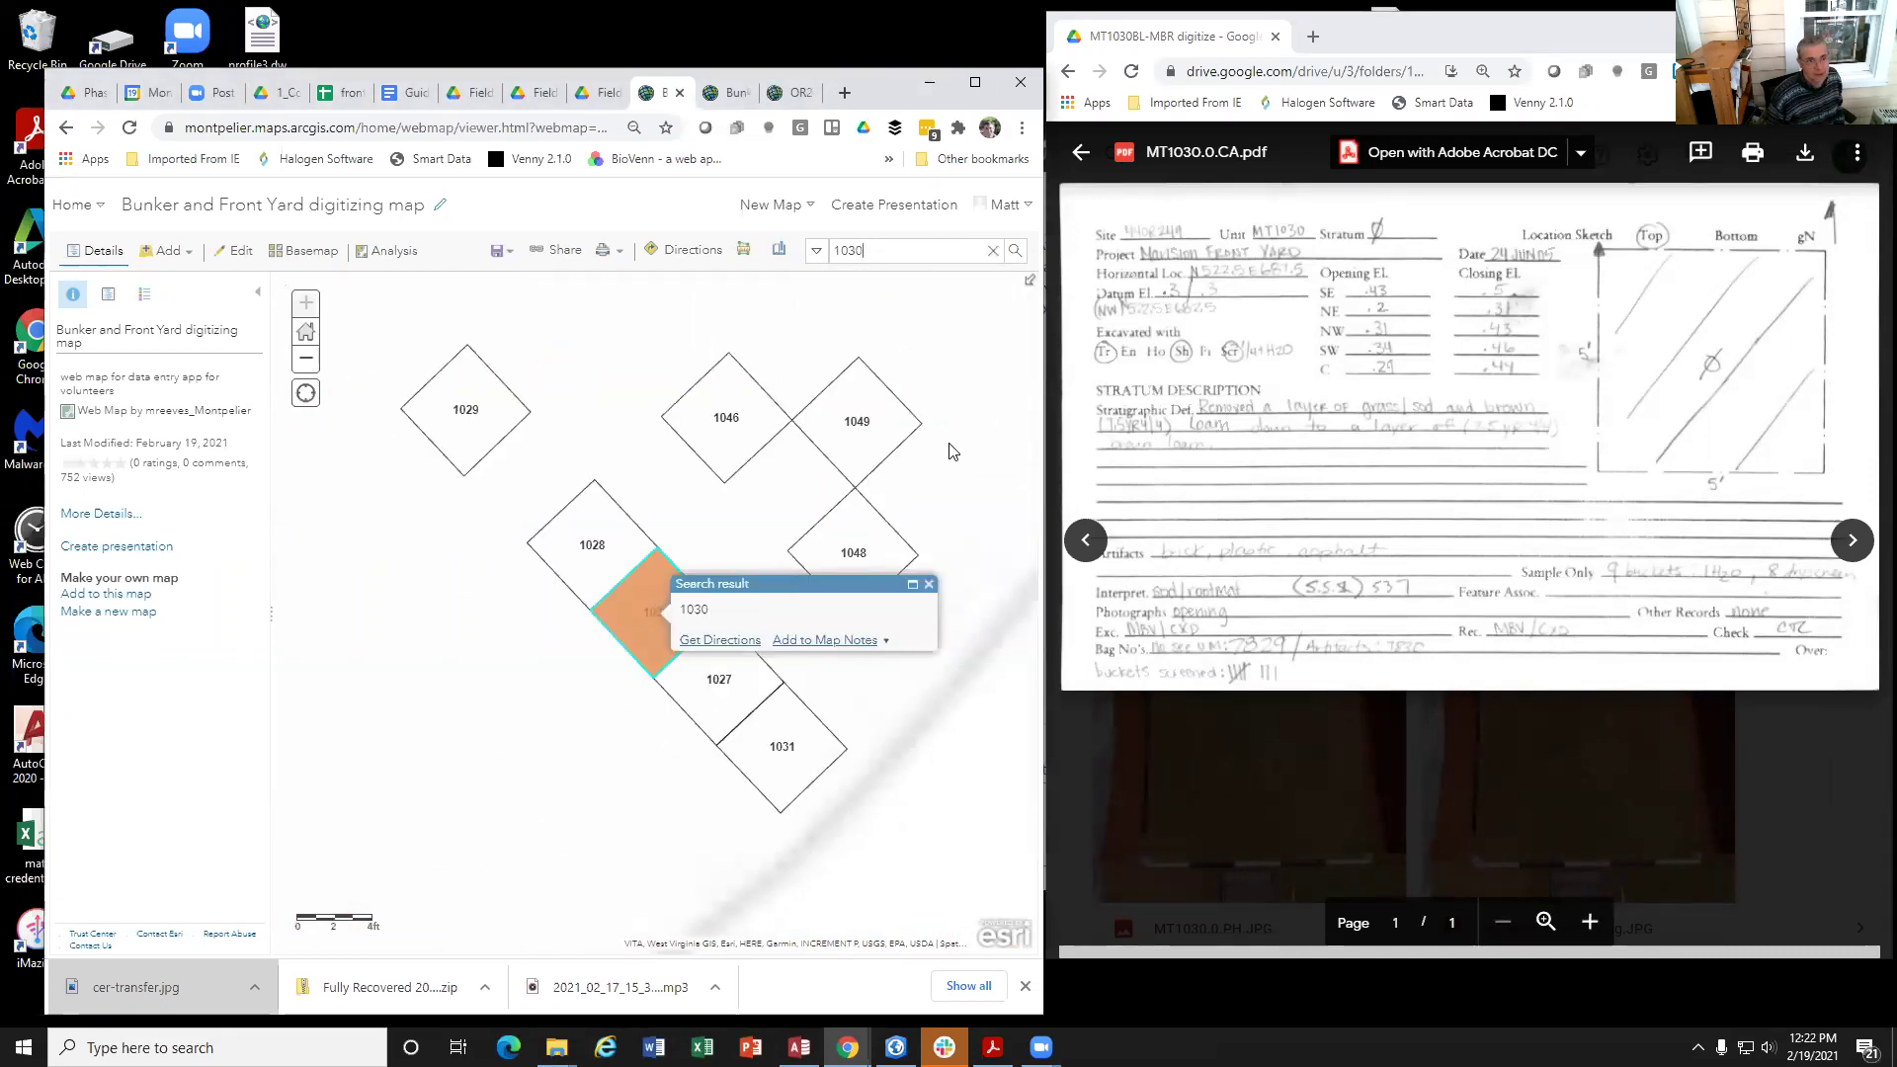
click(929, 584)
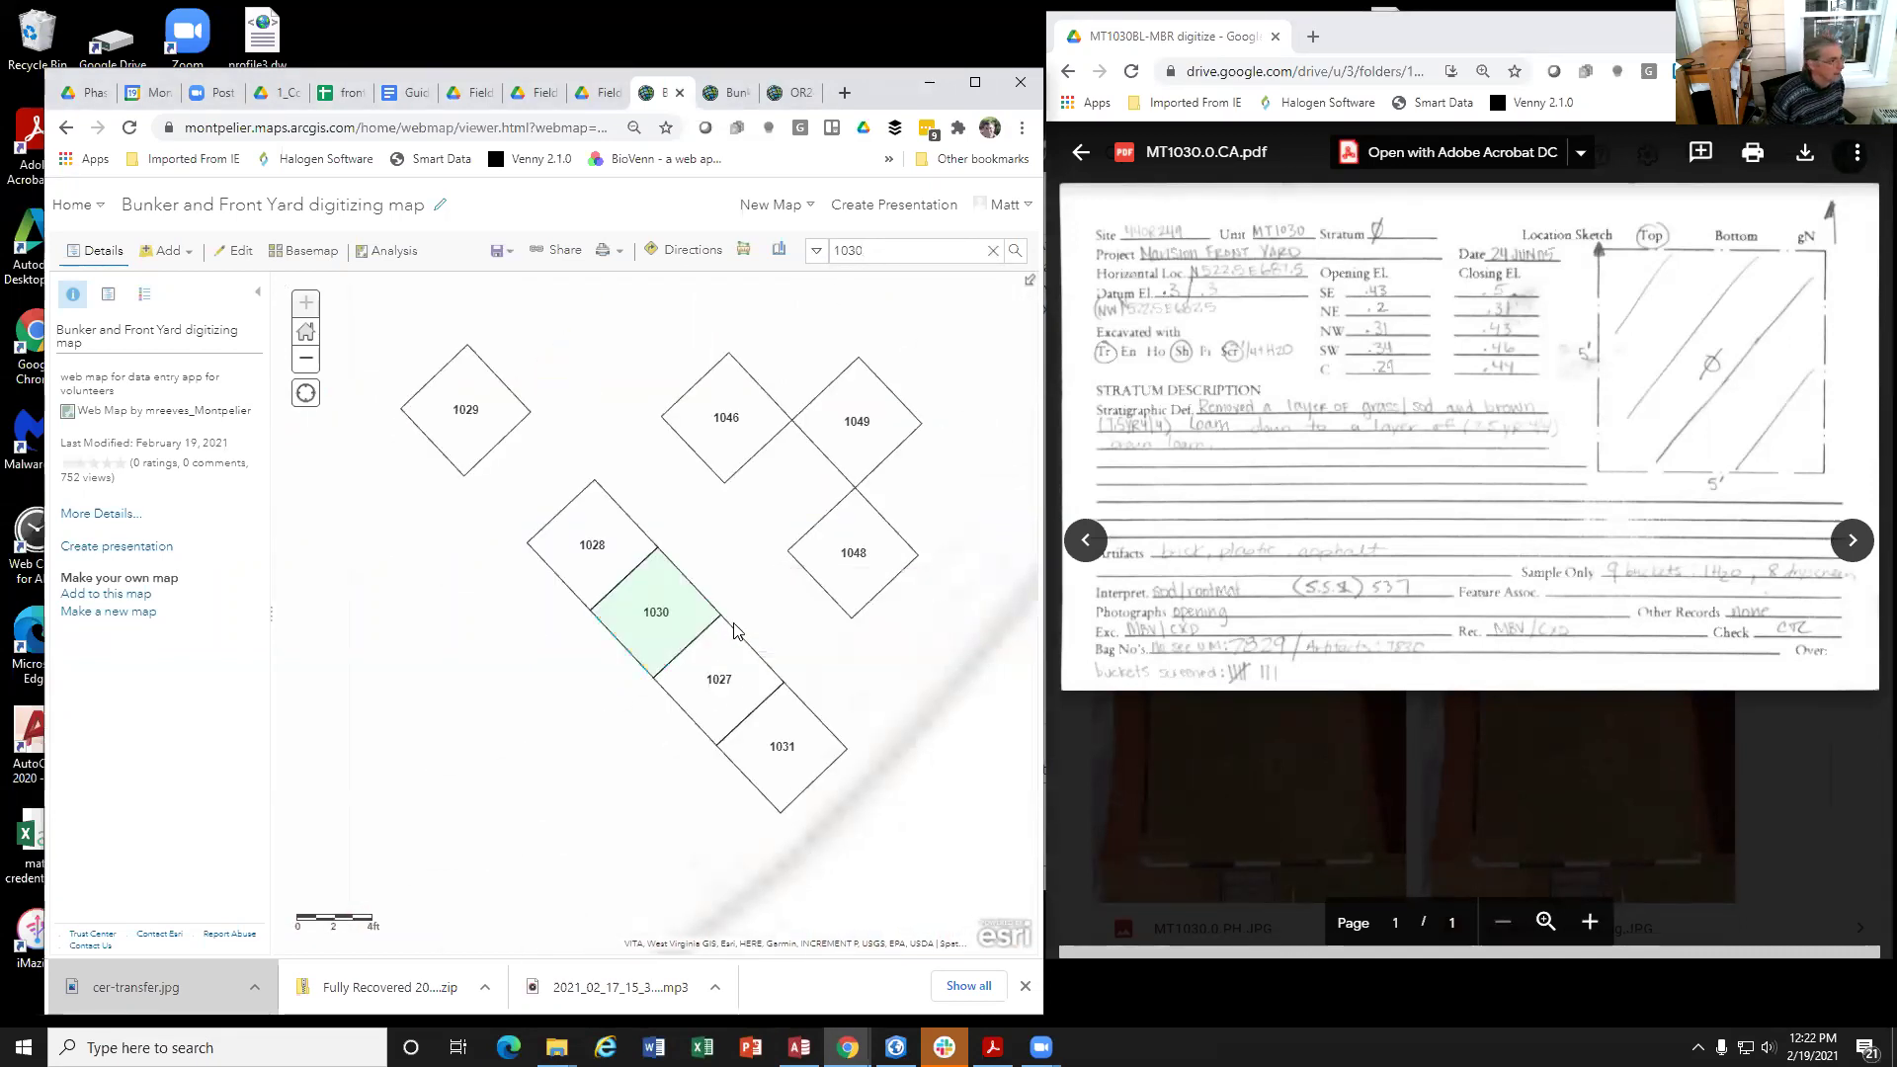
Step: Open unit 1030's stratum form for editing and look through its fields alongside the stratum card
click(652, 637)
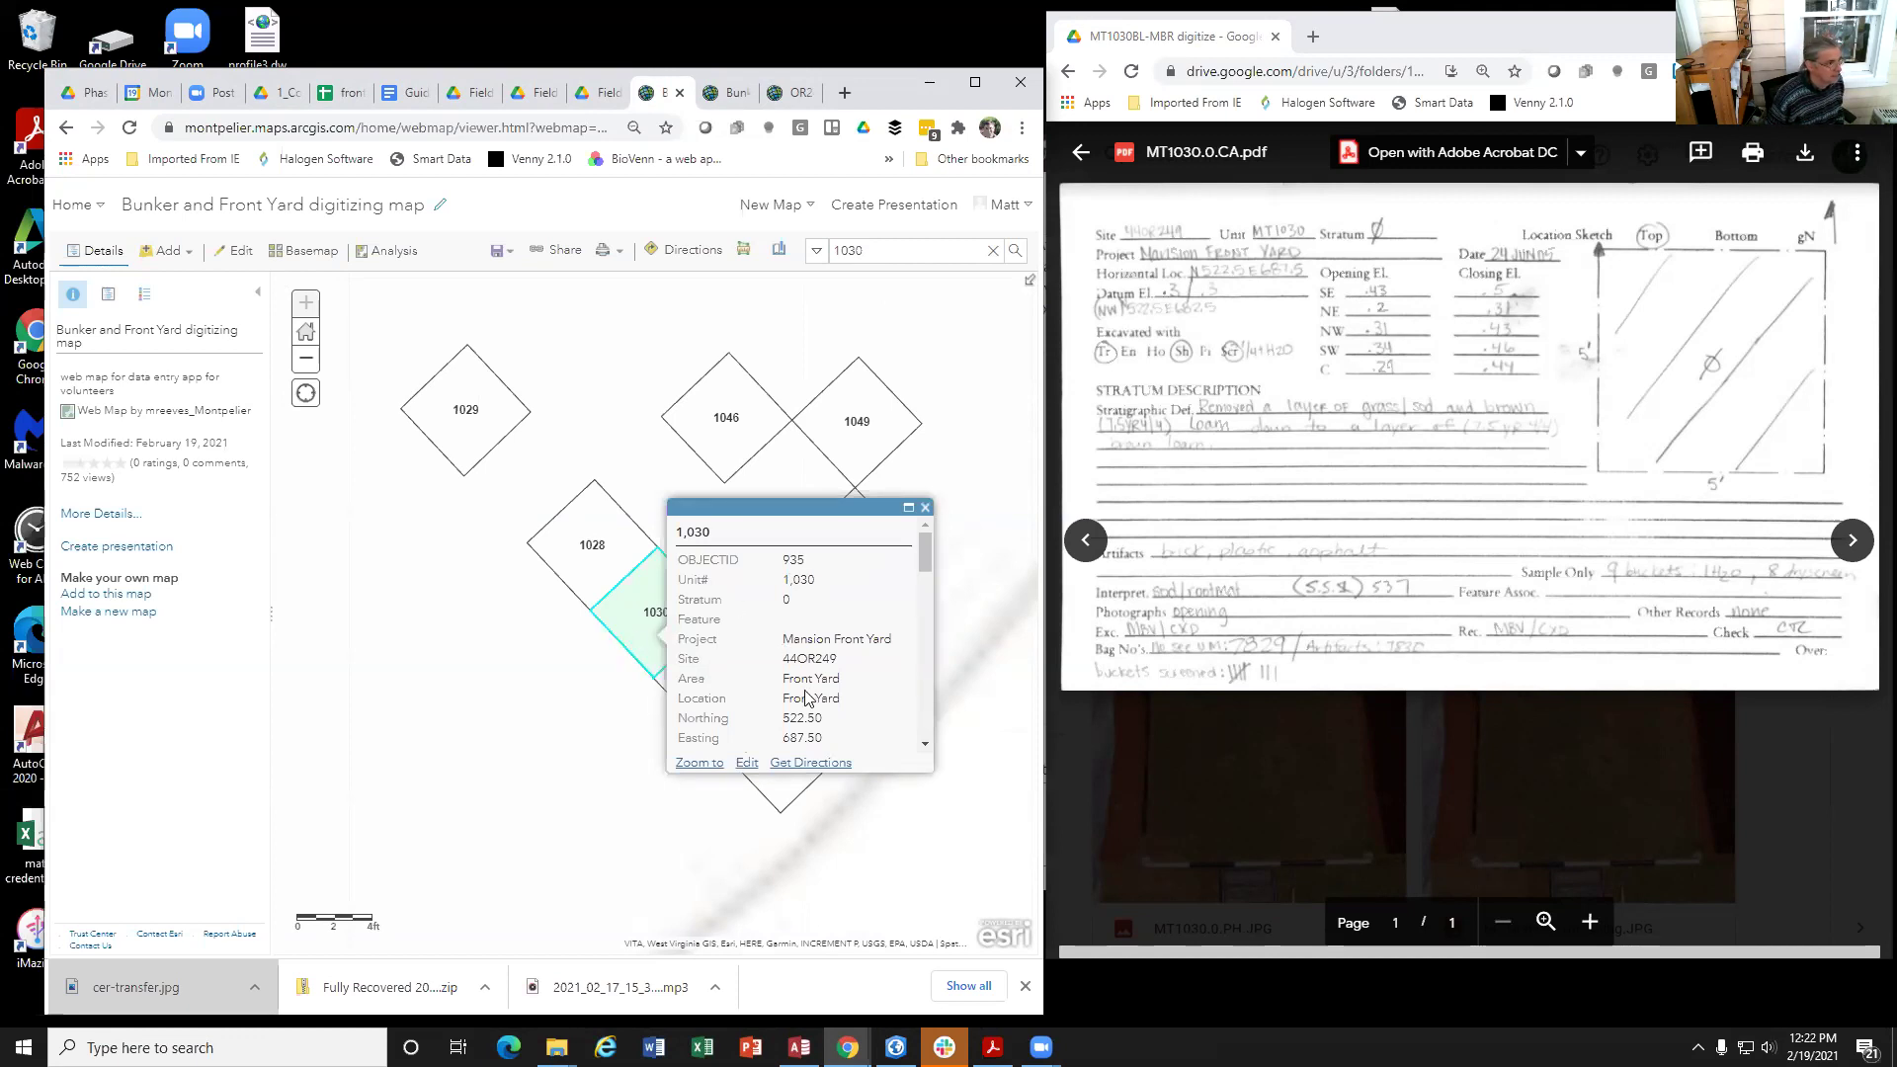
click(746, 763)
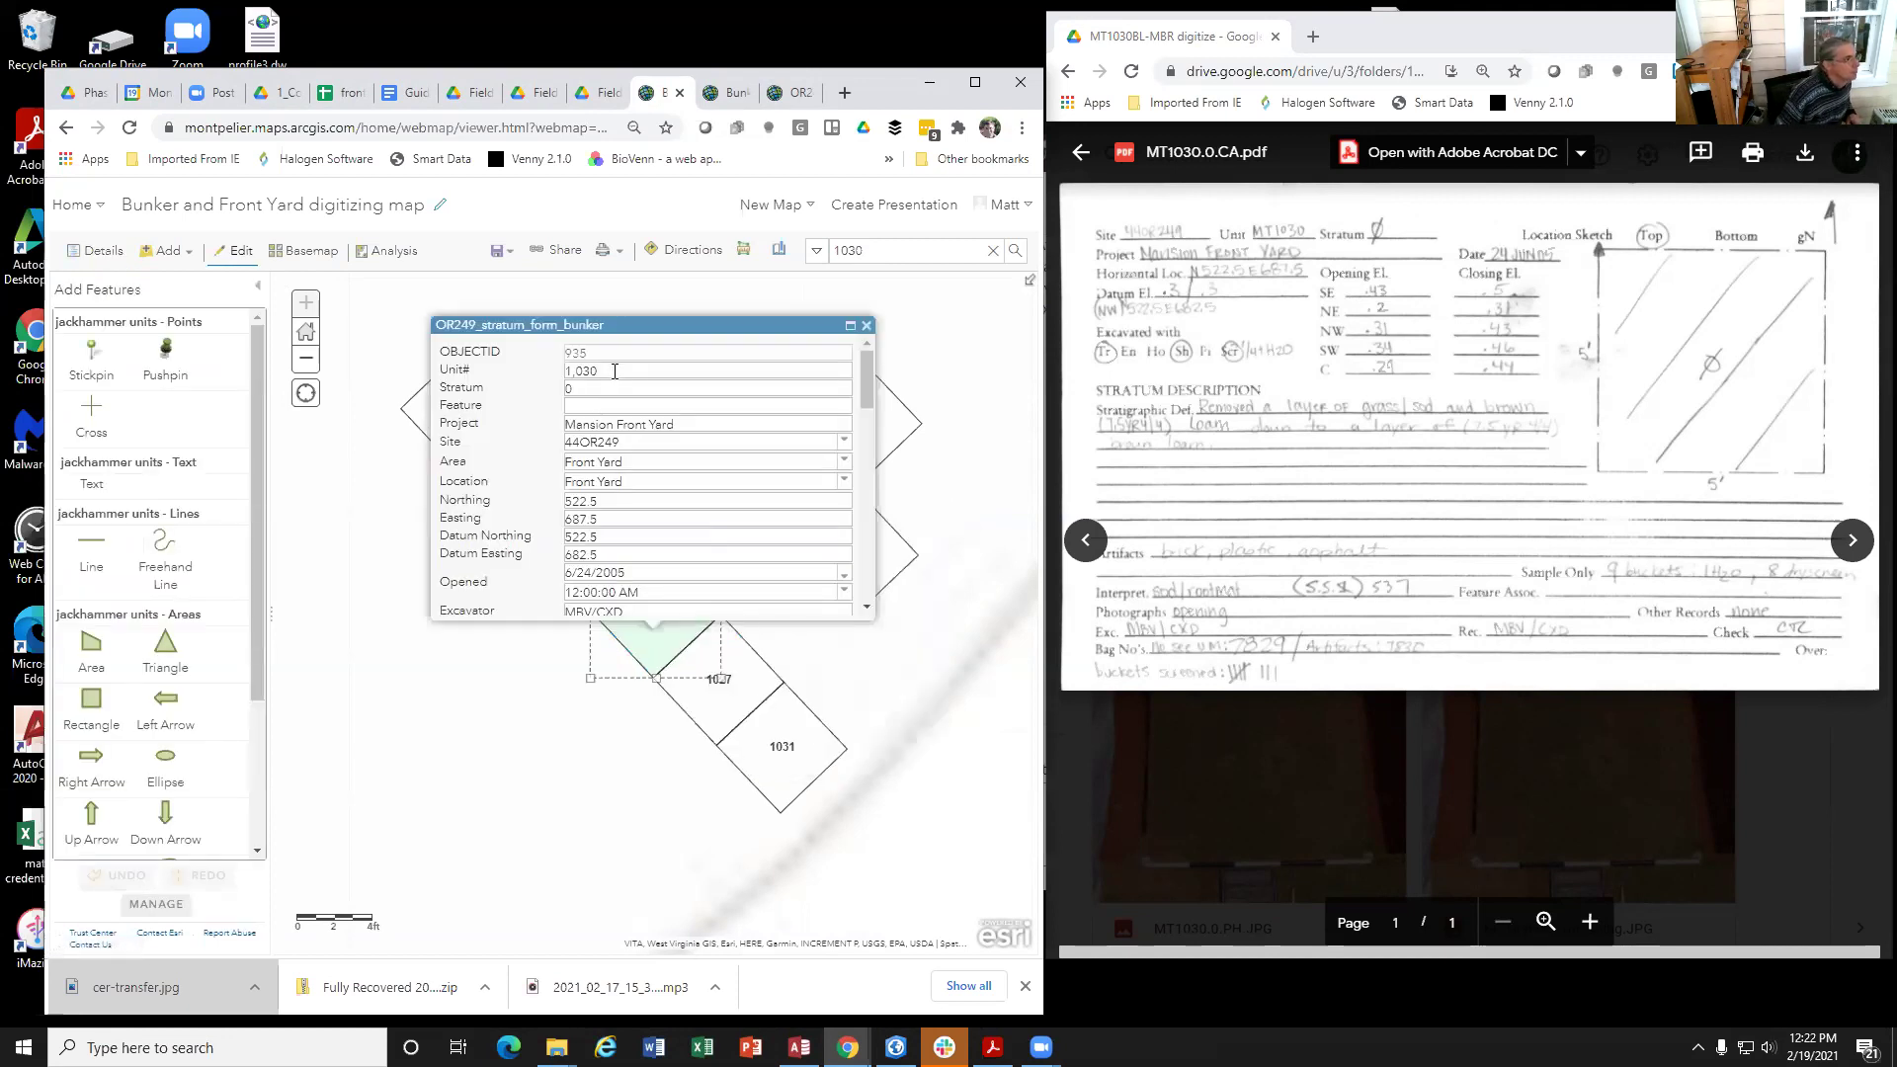
scroll(609, 368, down, 3)
scroll(608, 367, down, 1)
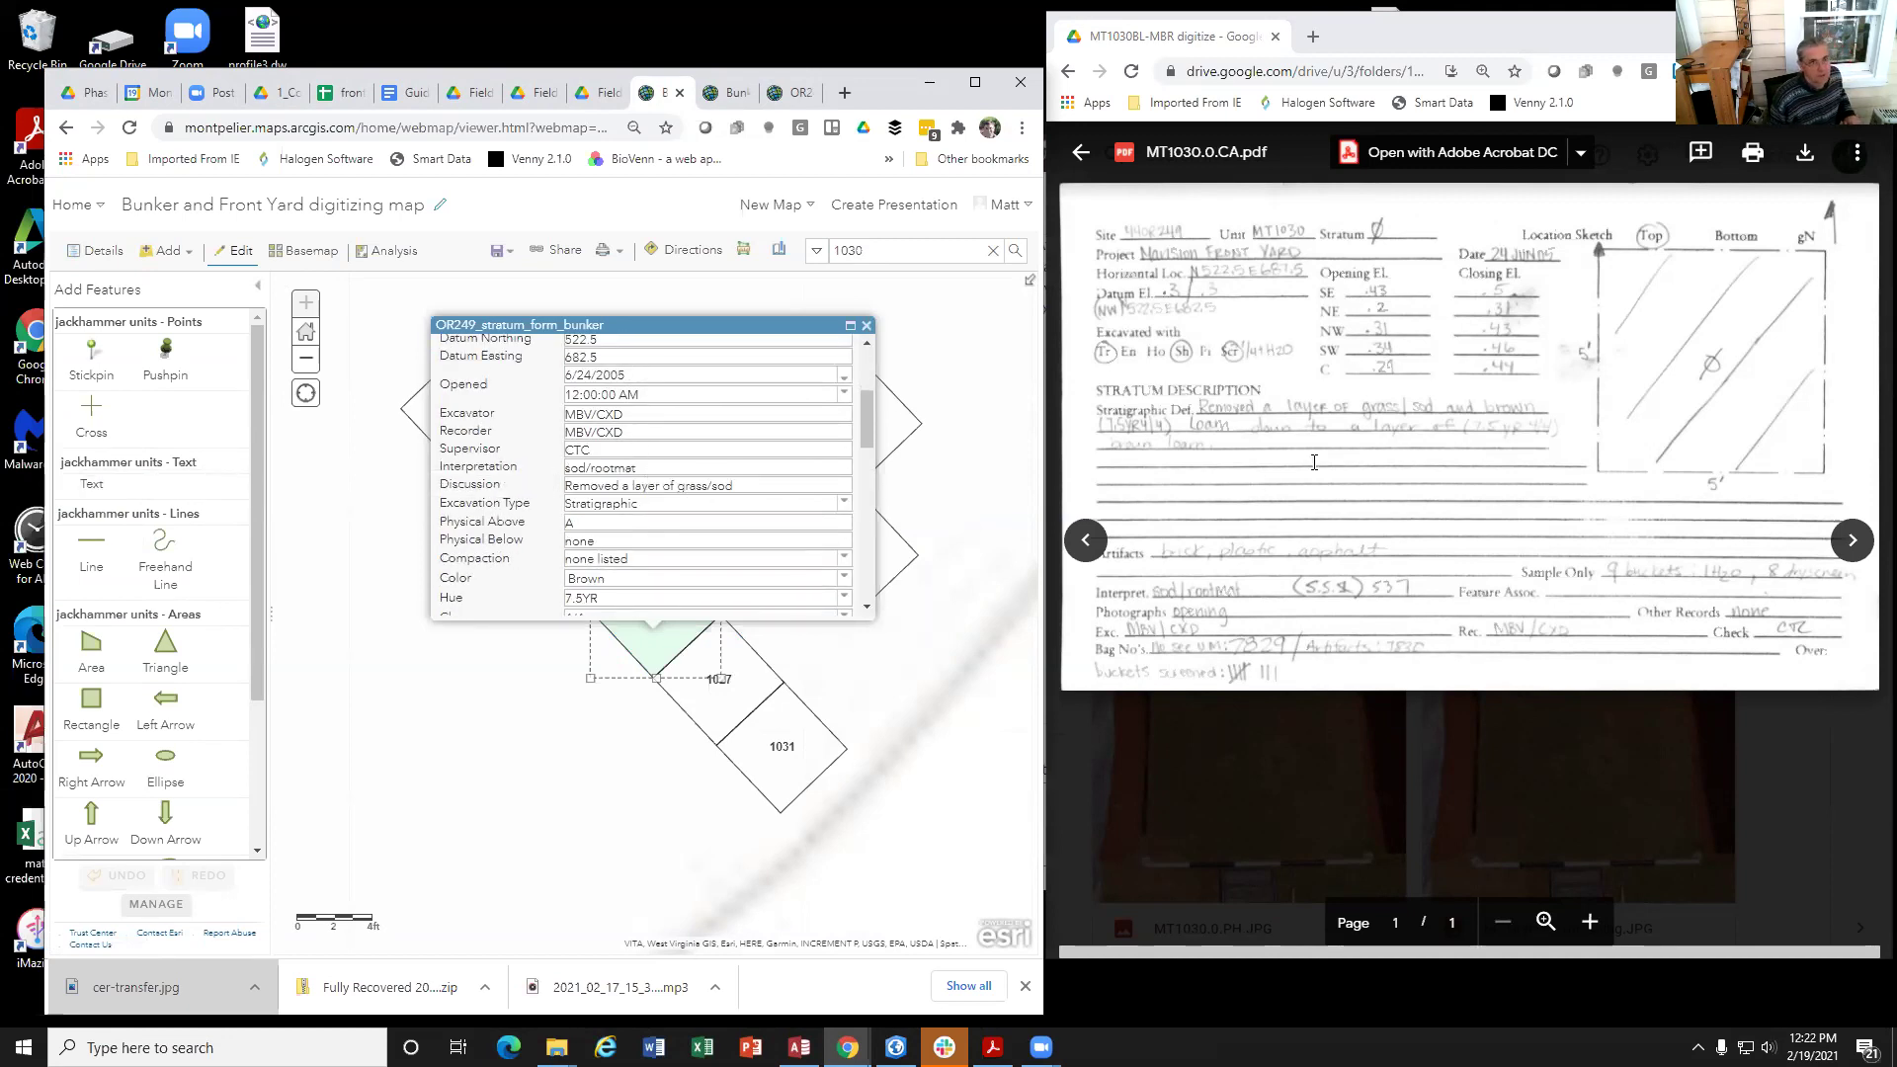
scroll(611, 421, up, 4)
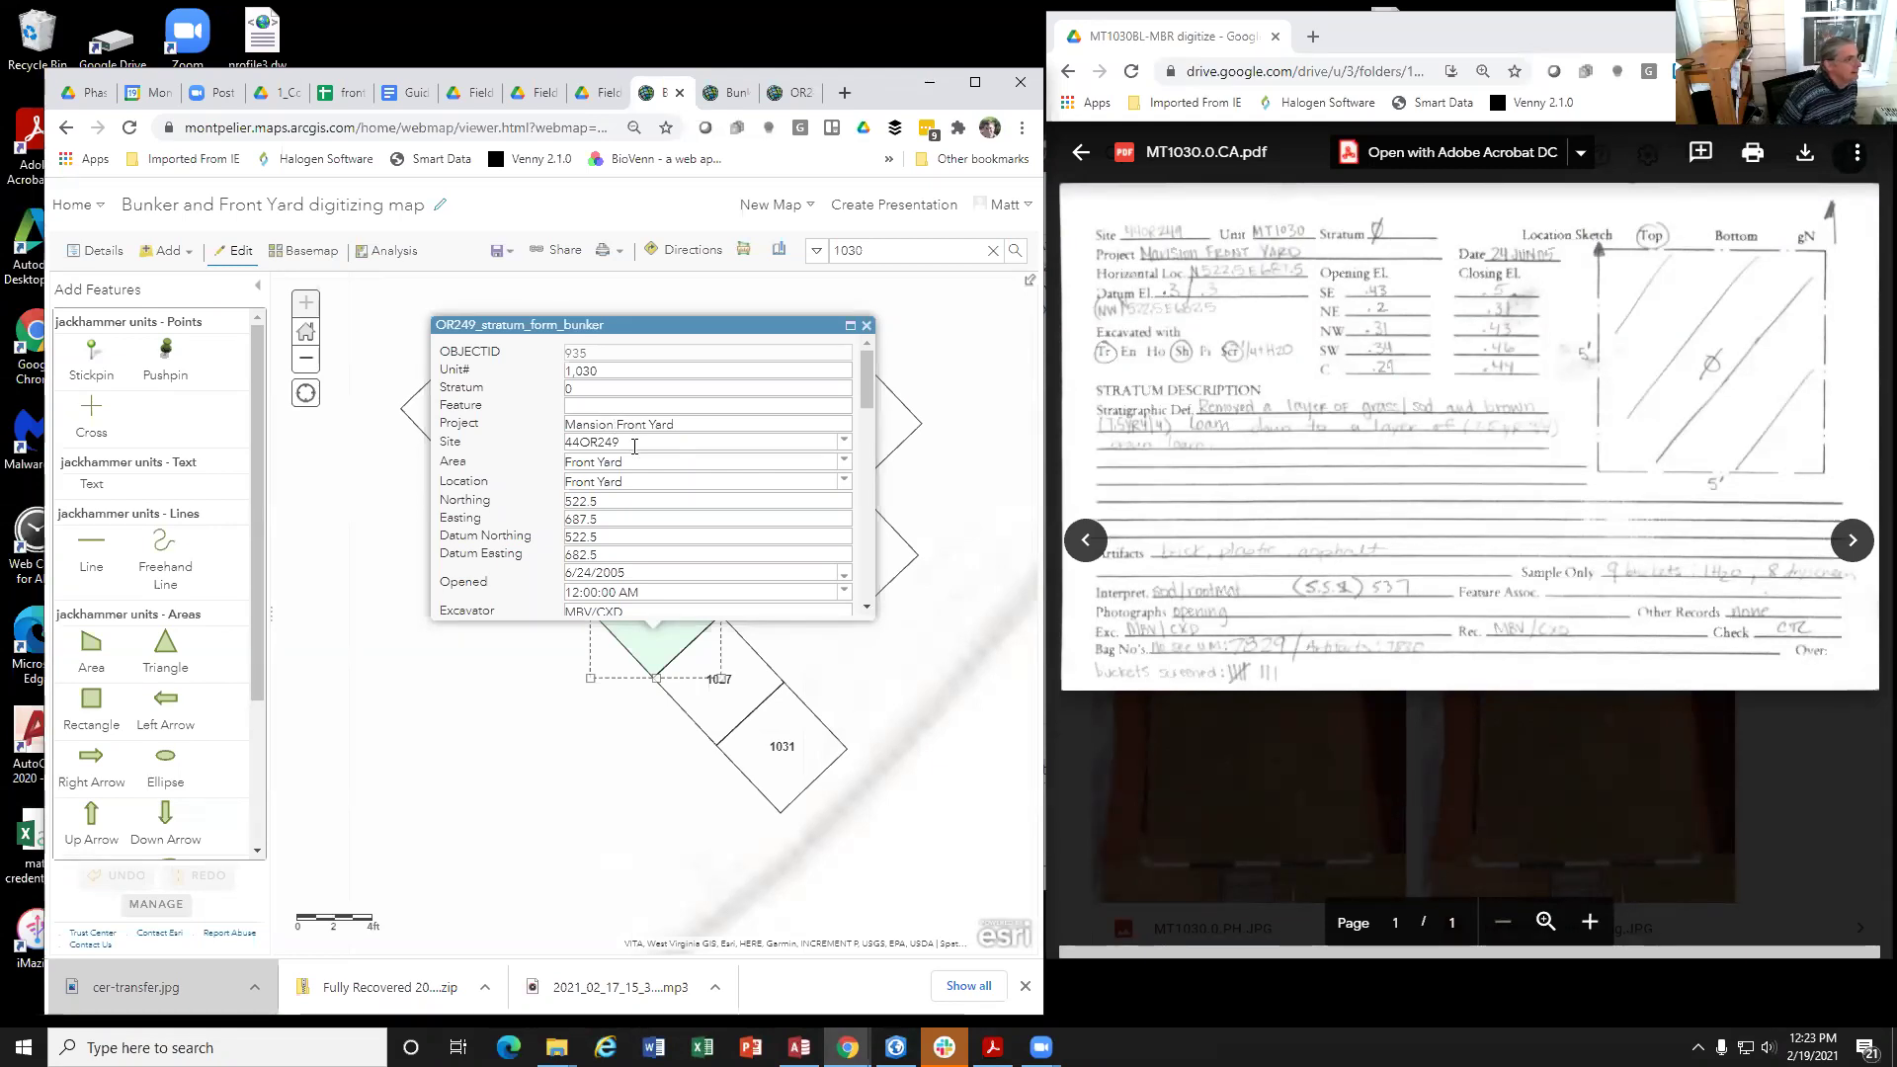
scroll(626, 444, down, 6)
scroll(623, 415, up, 6)
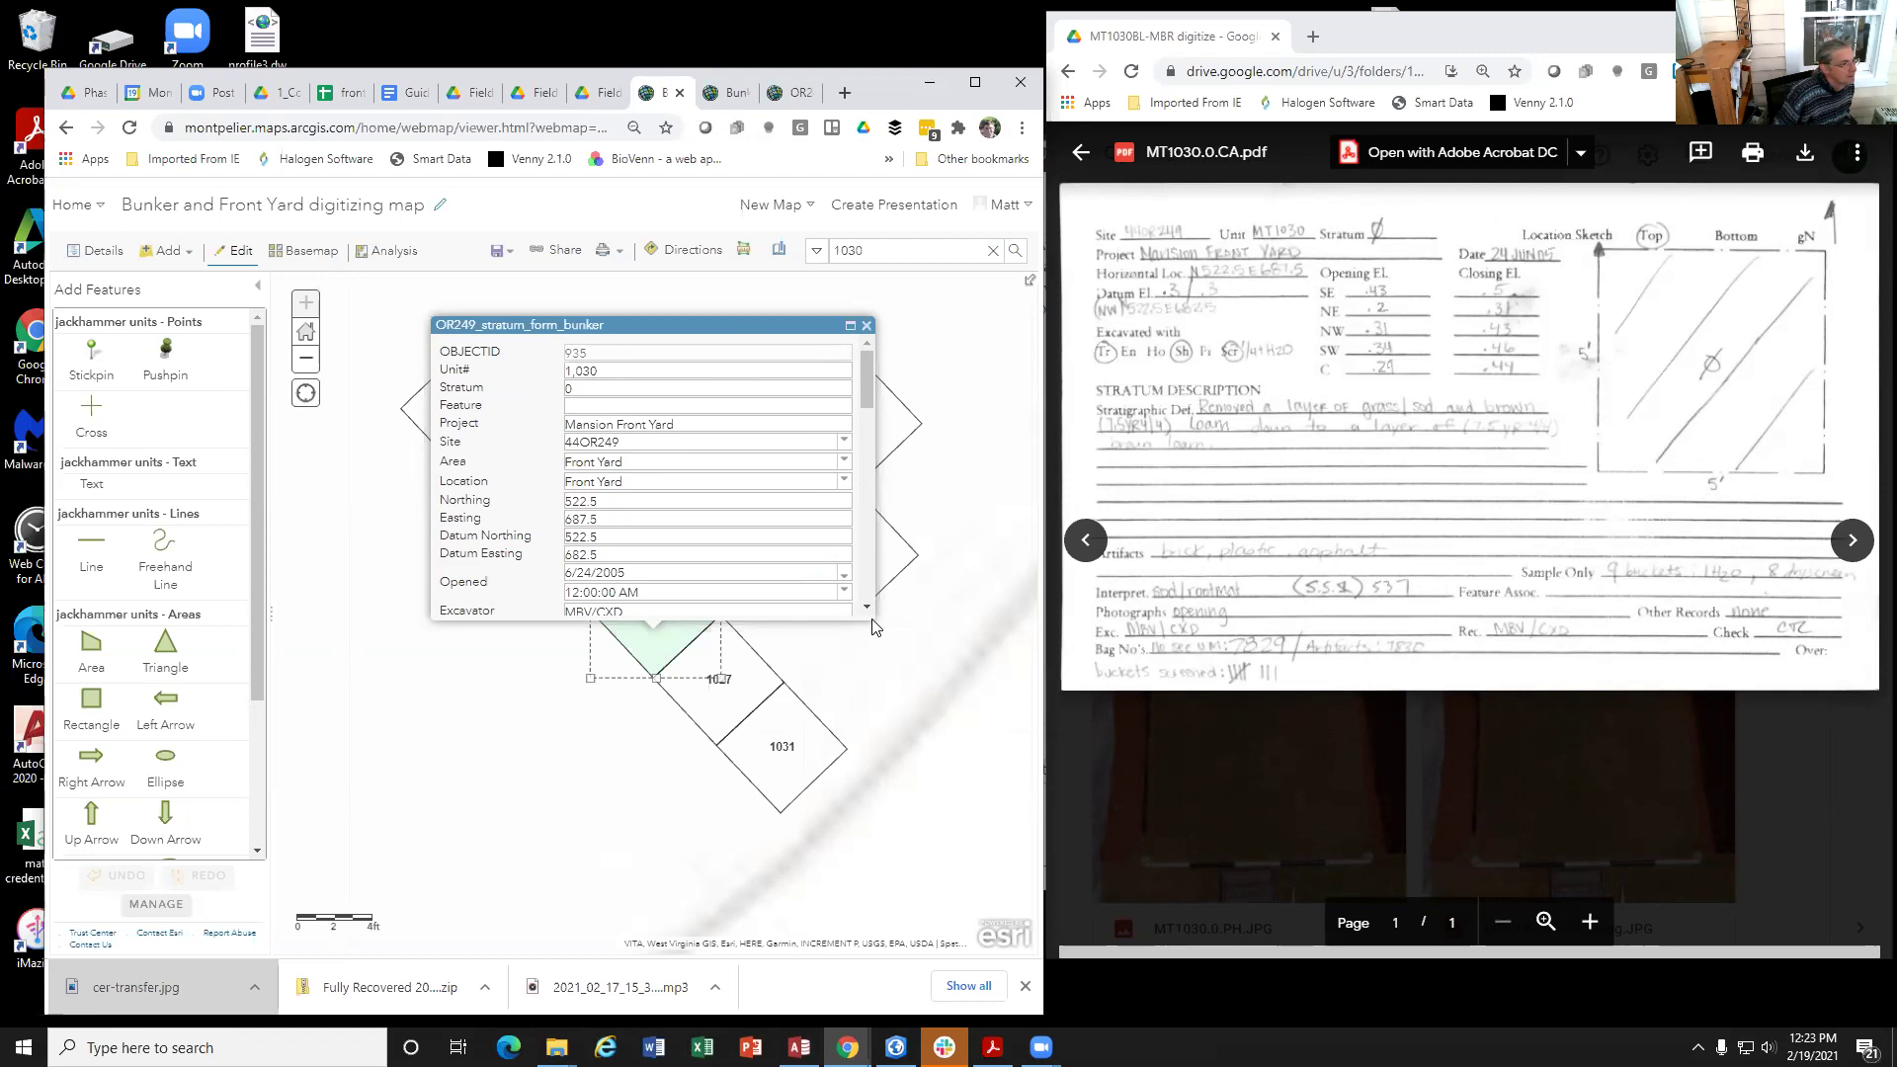
Step: Try adding the letter f to the Unit# value 1030, and remove it again
click(602, 372)
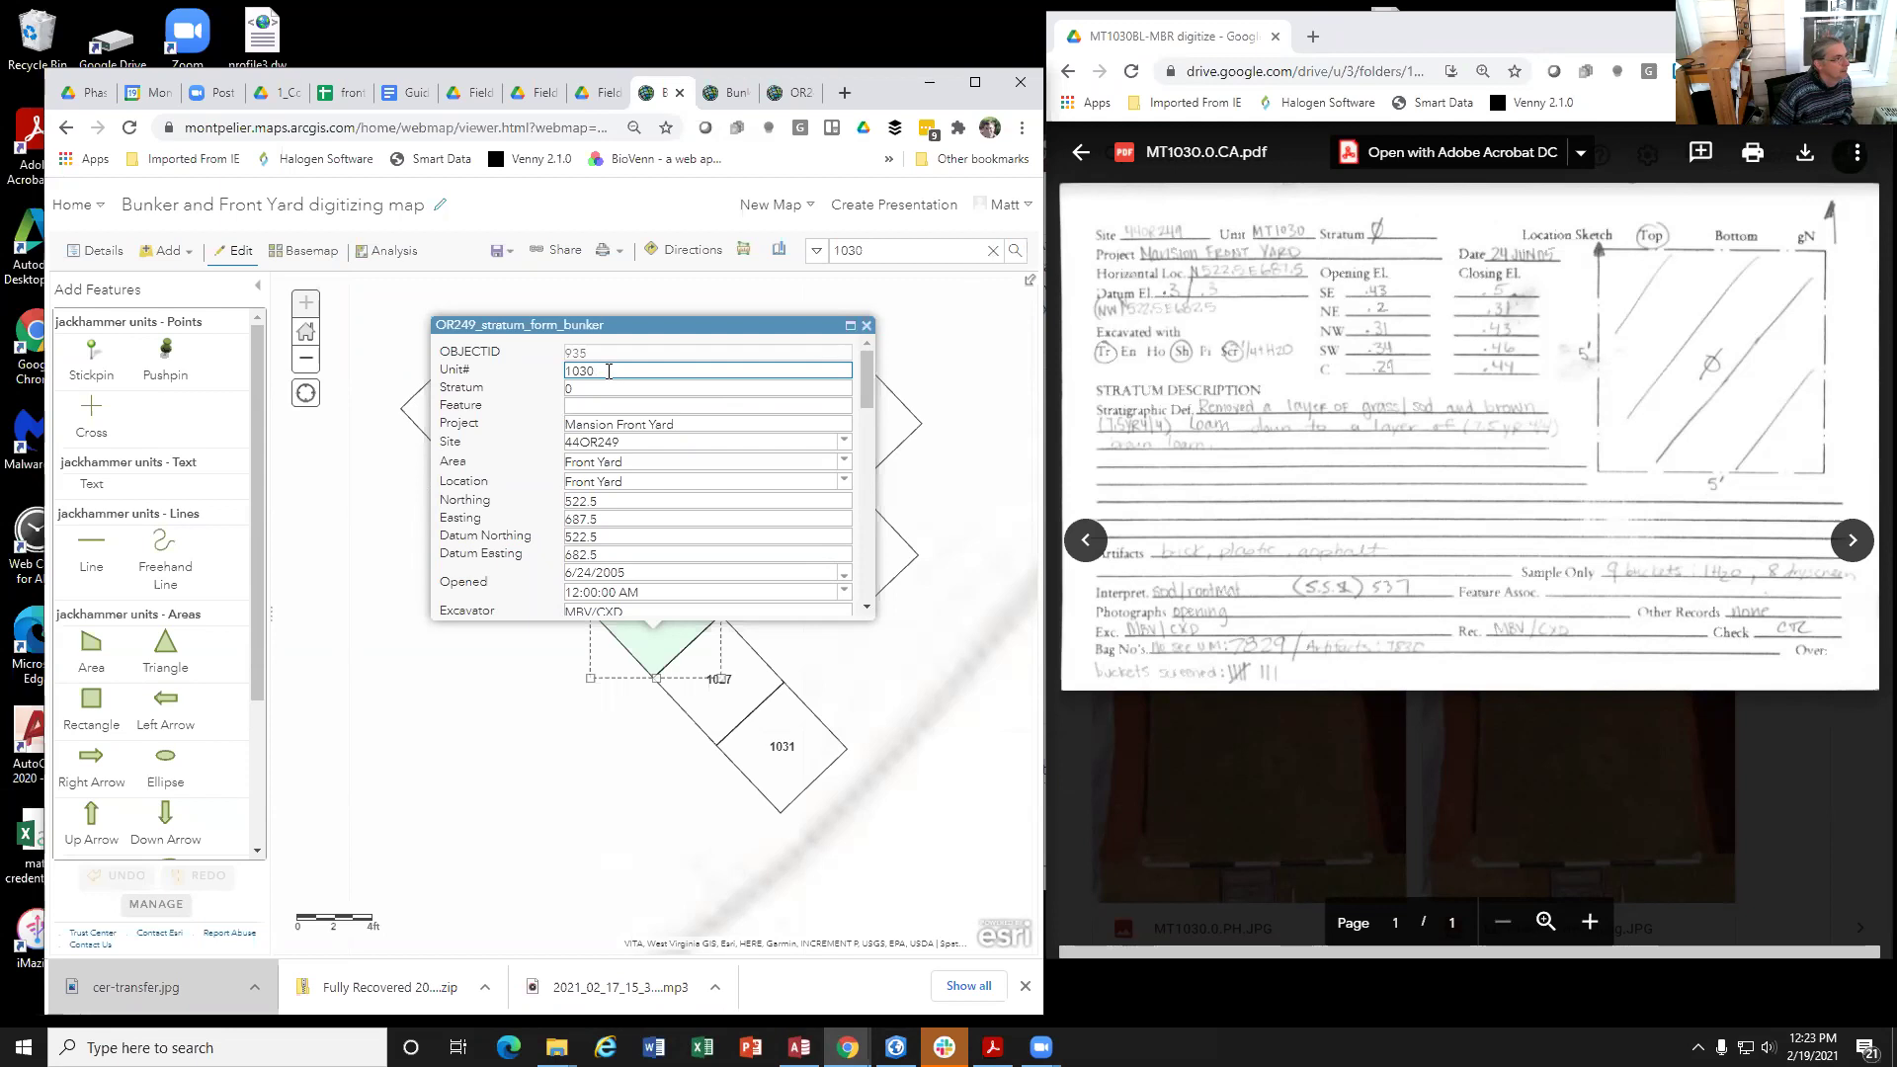
text(f)
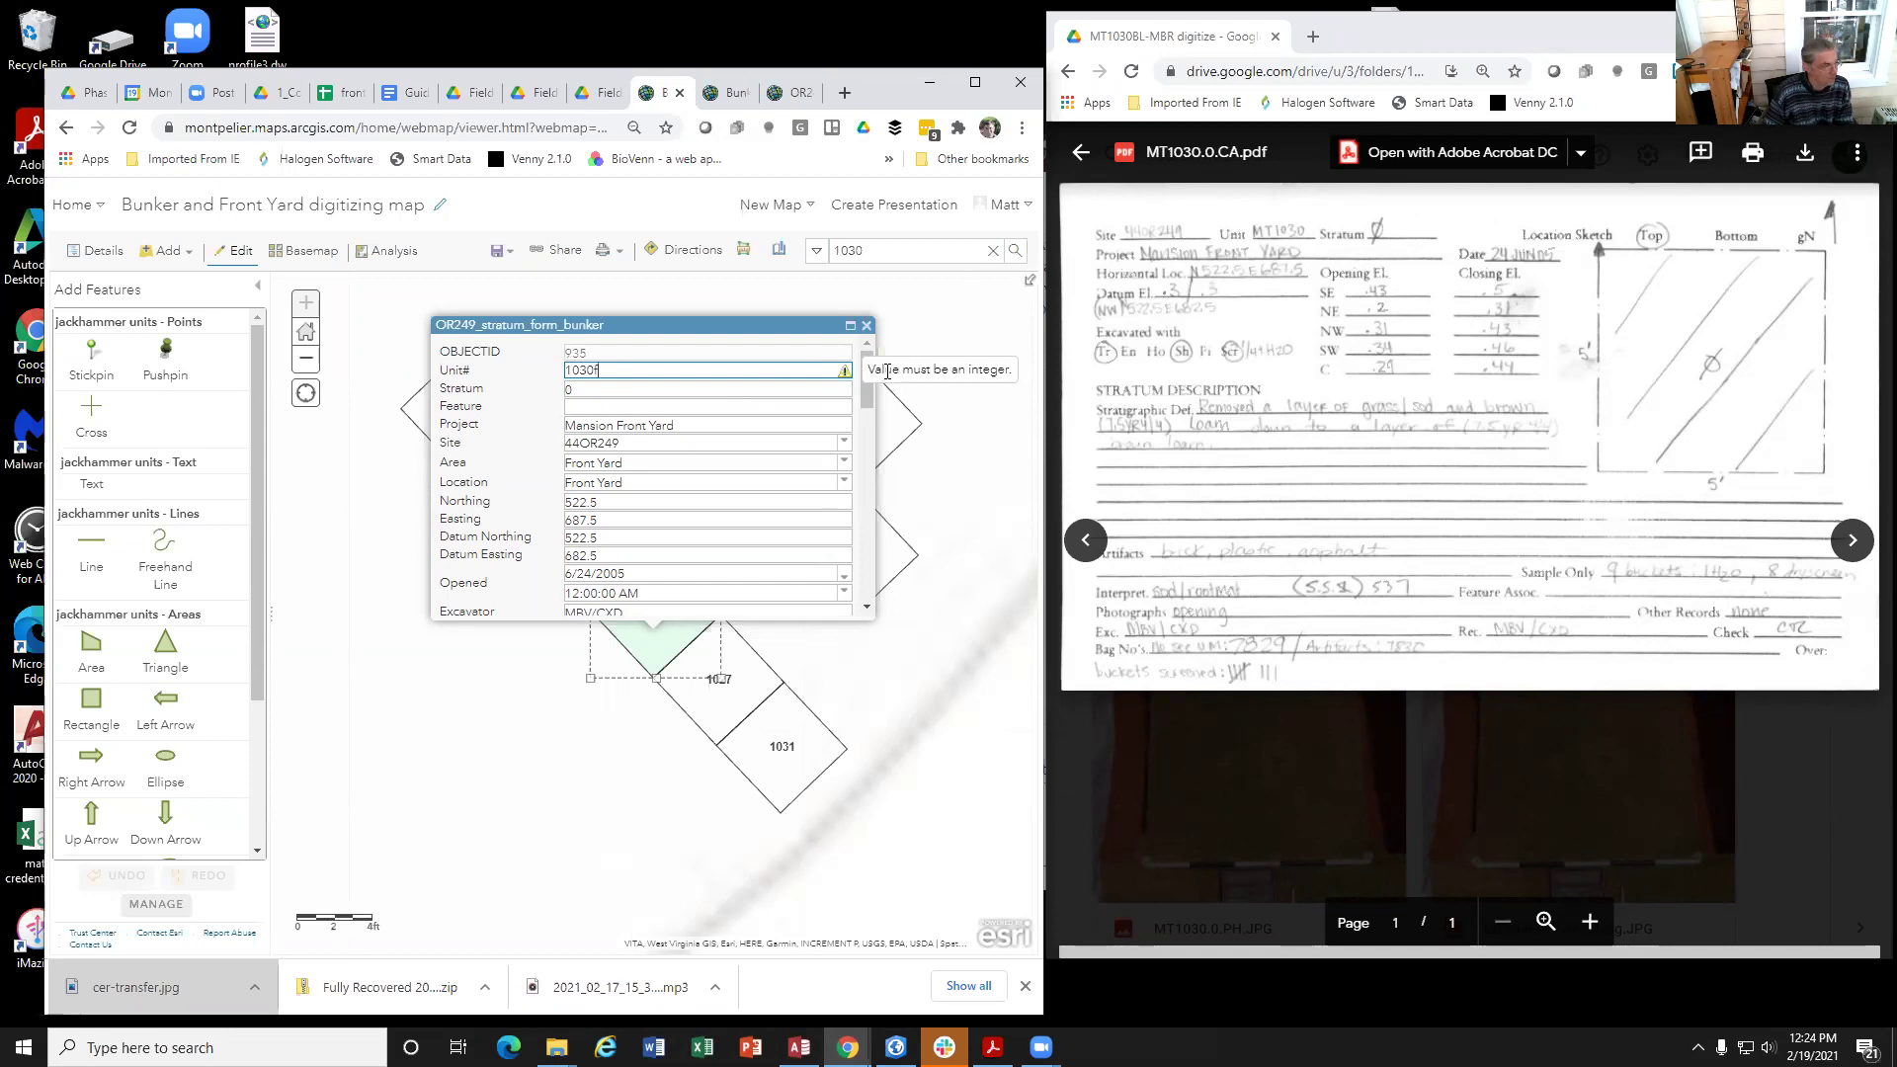
key(BackSpace)
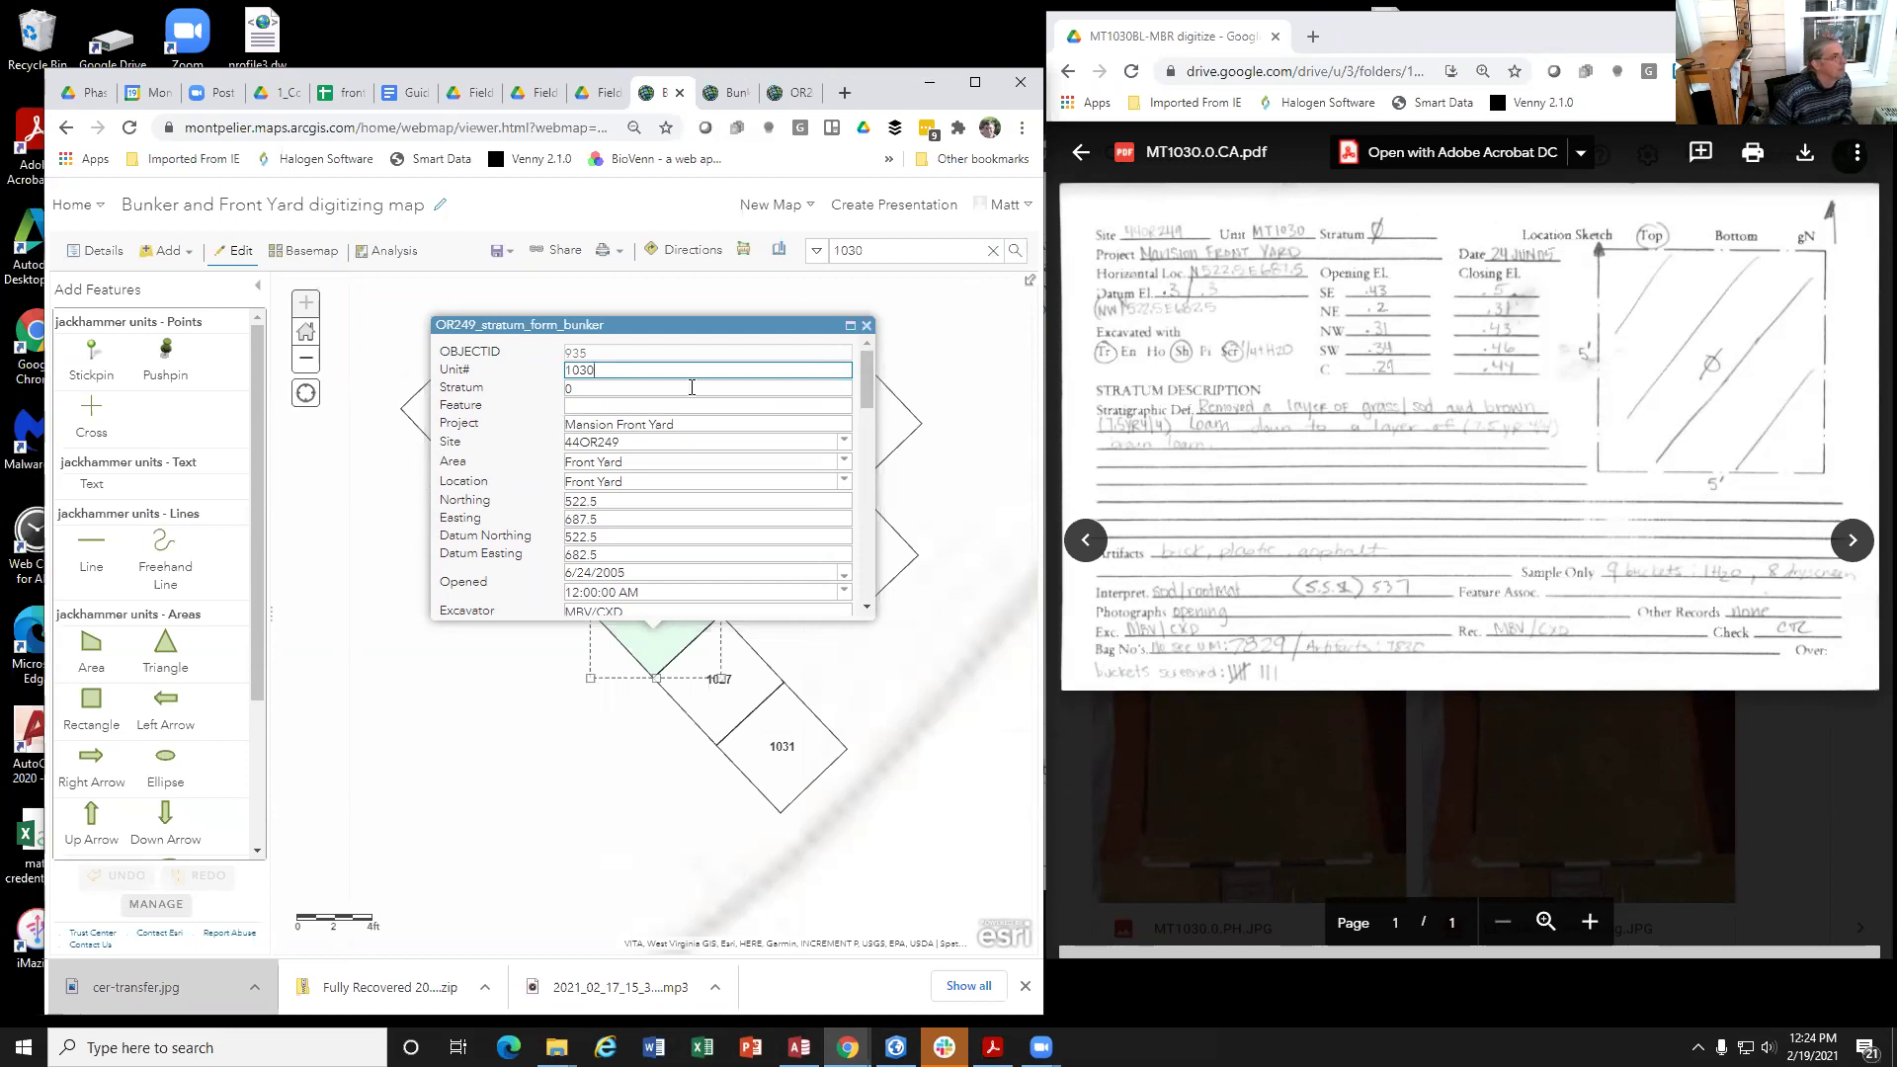
Step: Go through the form's Stratum, Feature and Project fields and compare them with the header of the stratum card
click(629, 390)
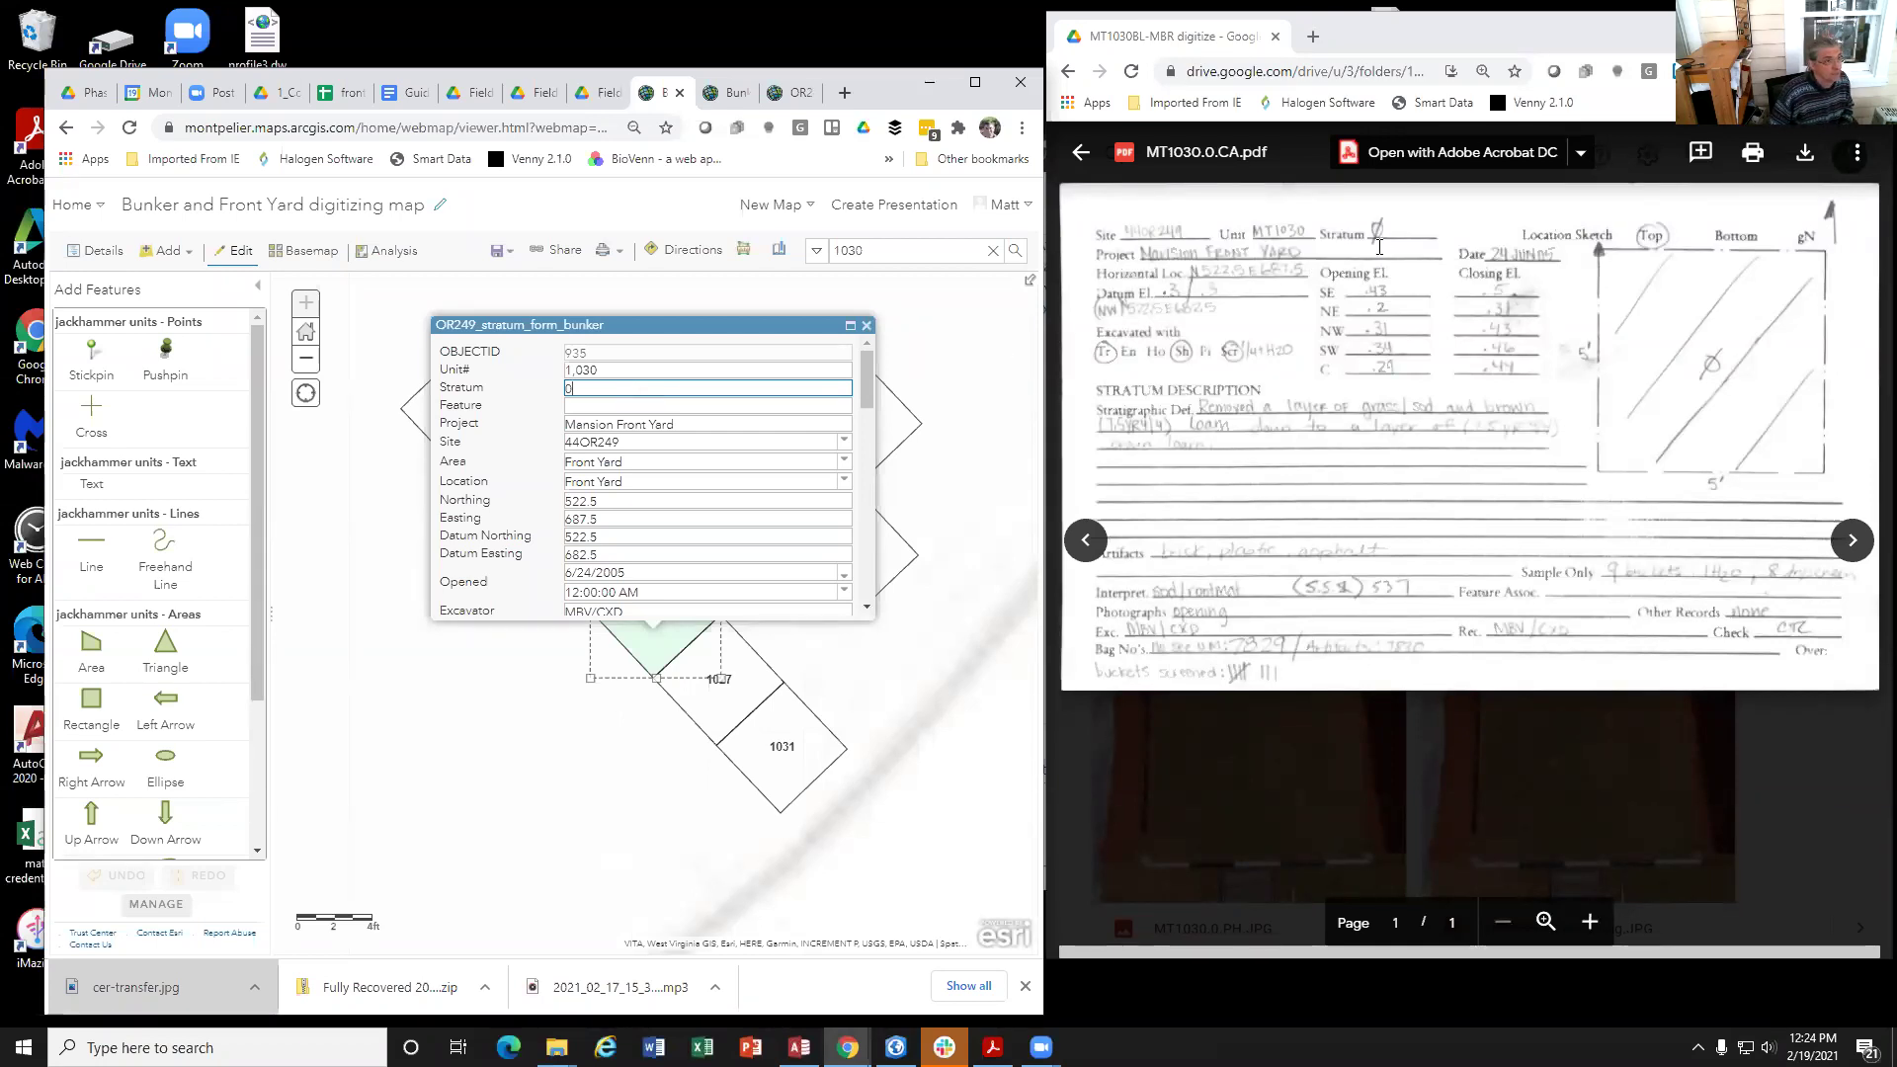
click(597, 405)
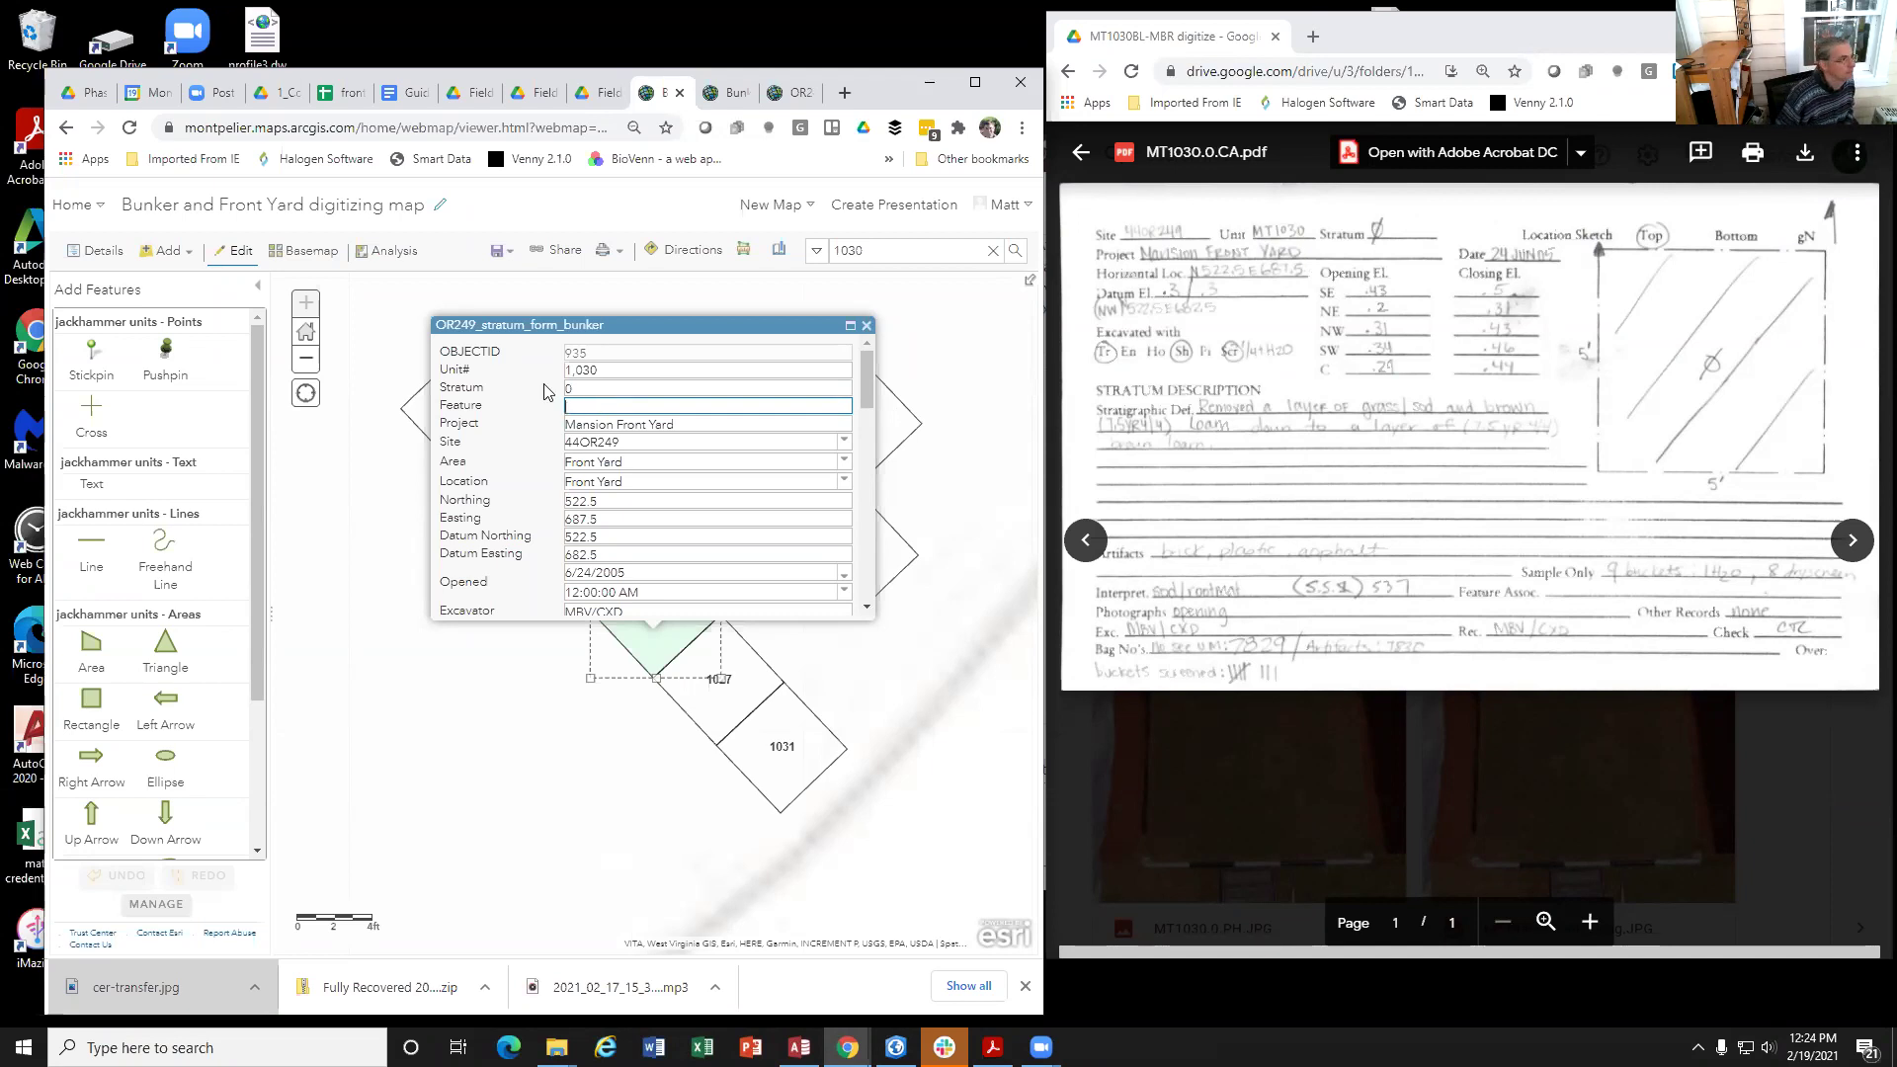
click(611, 422)
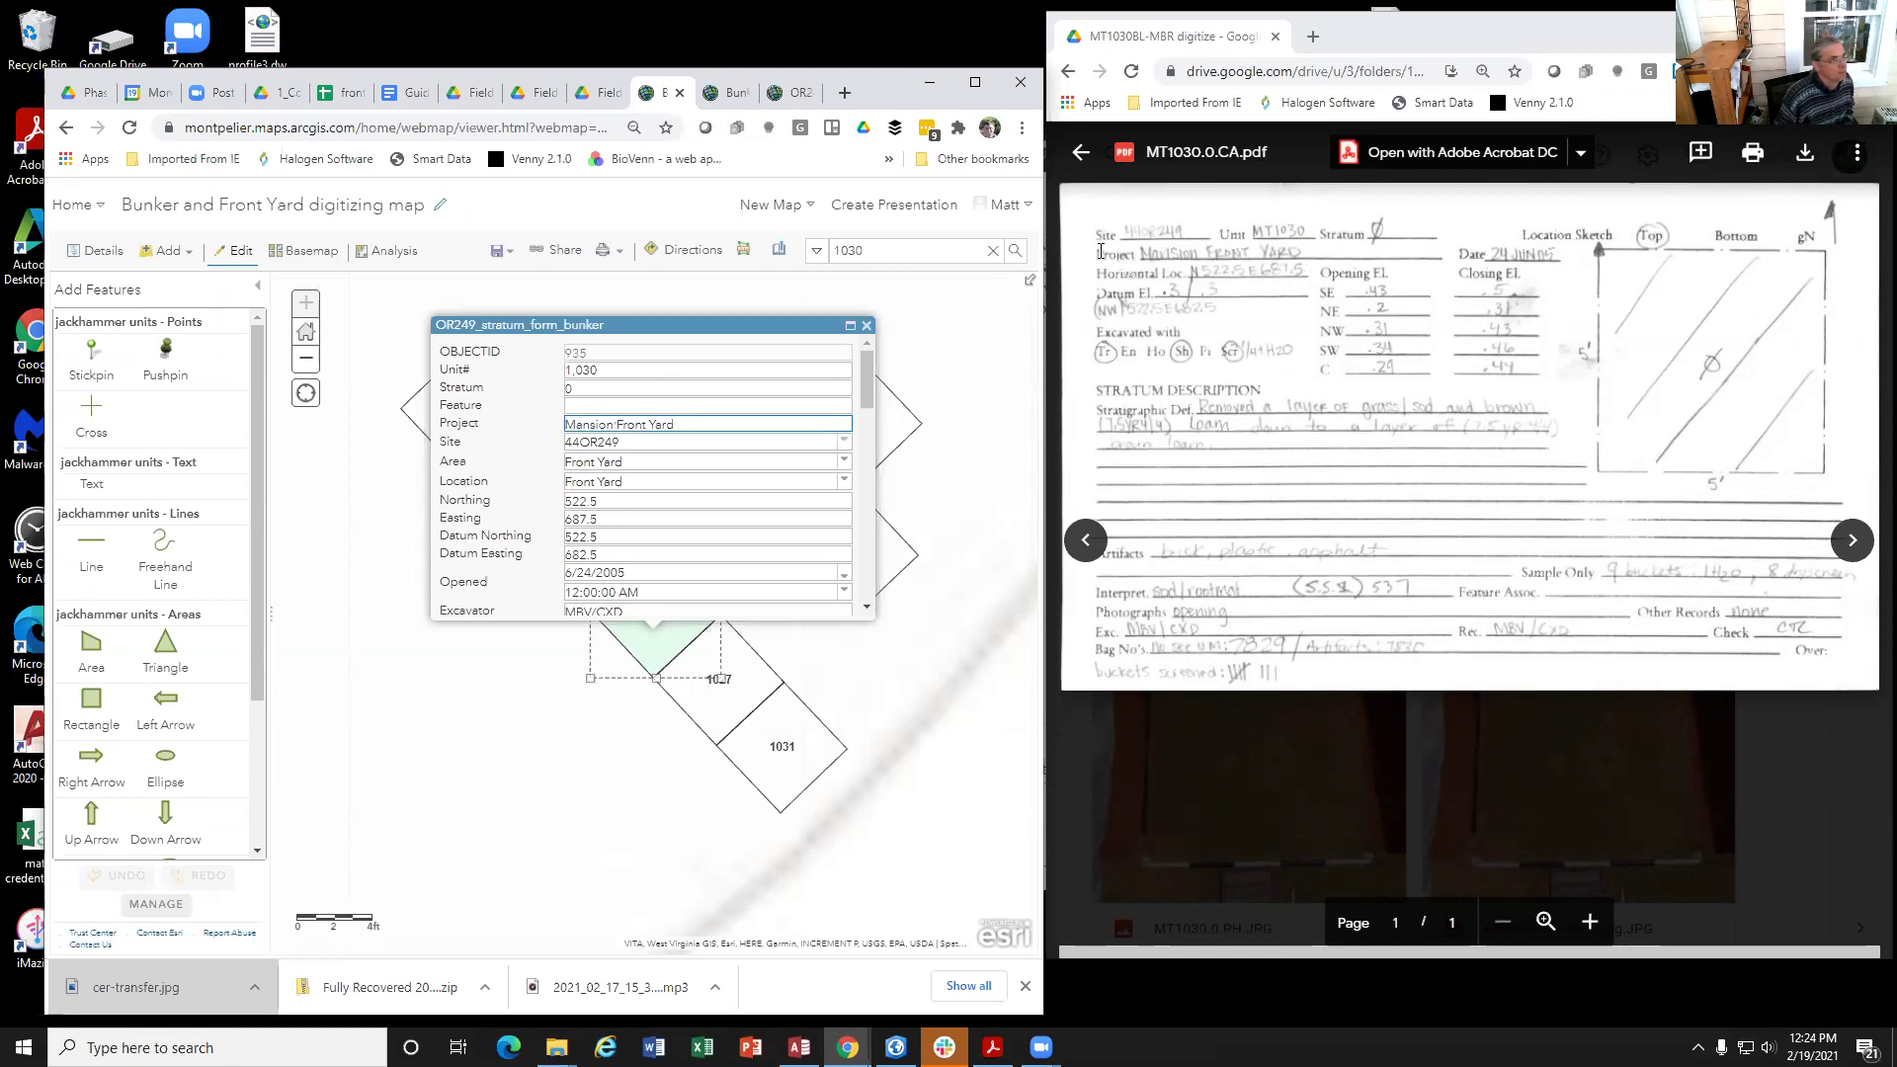
click(703, 419)
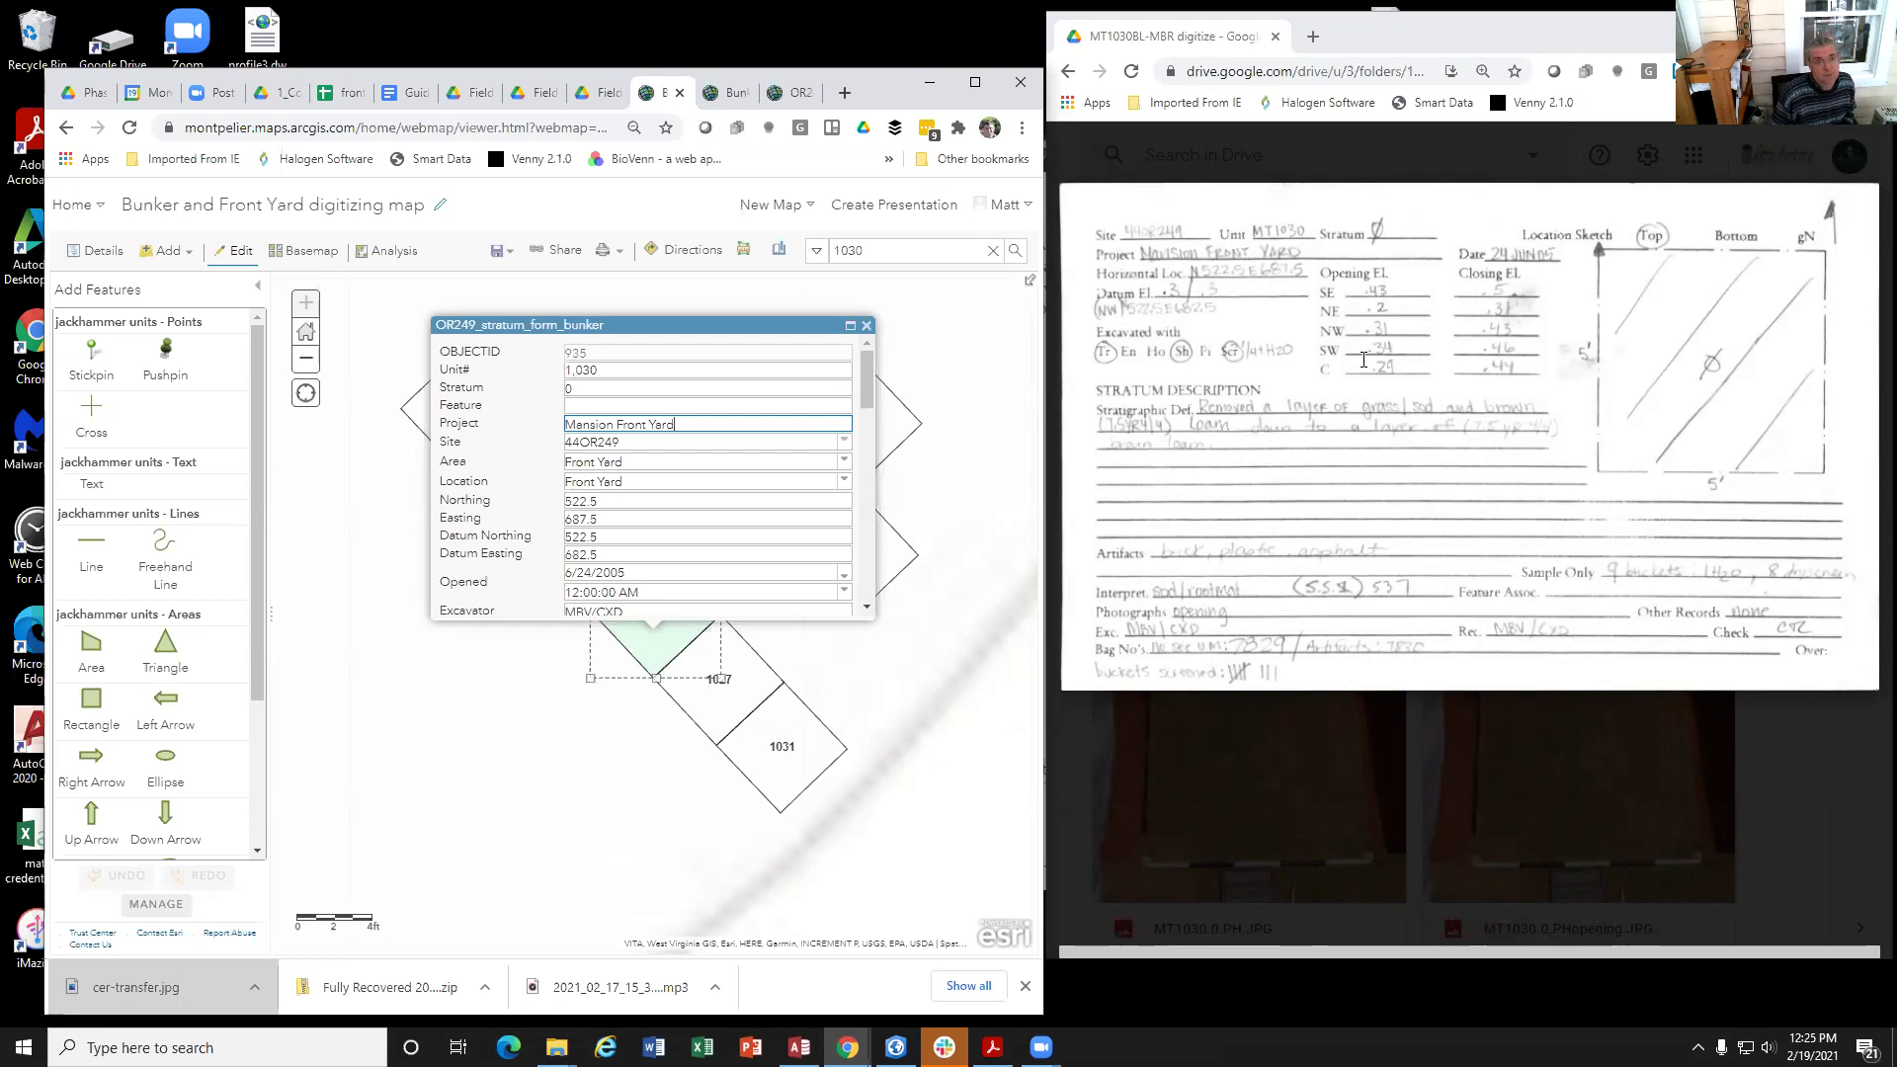
Step: Choose 44OR249 as the Site in the stratum form and move on to the Area field
click(677, 437)
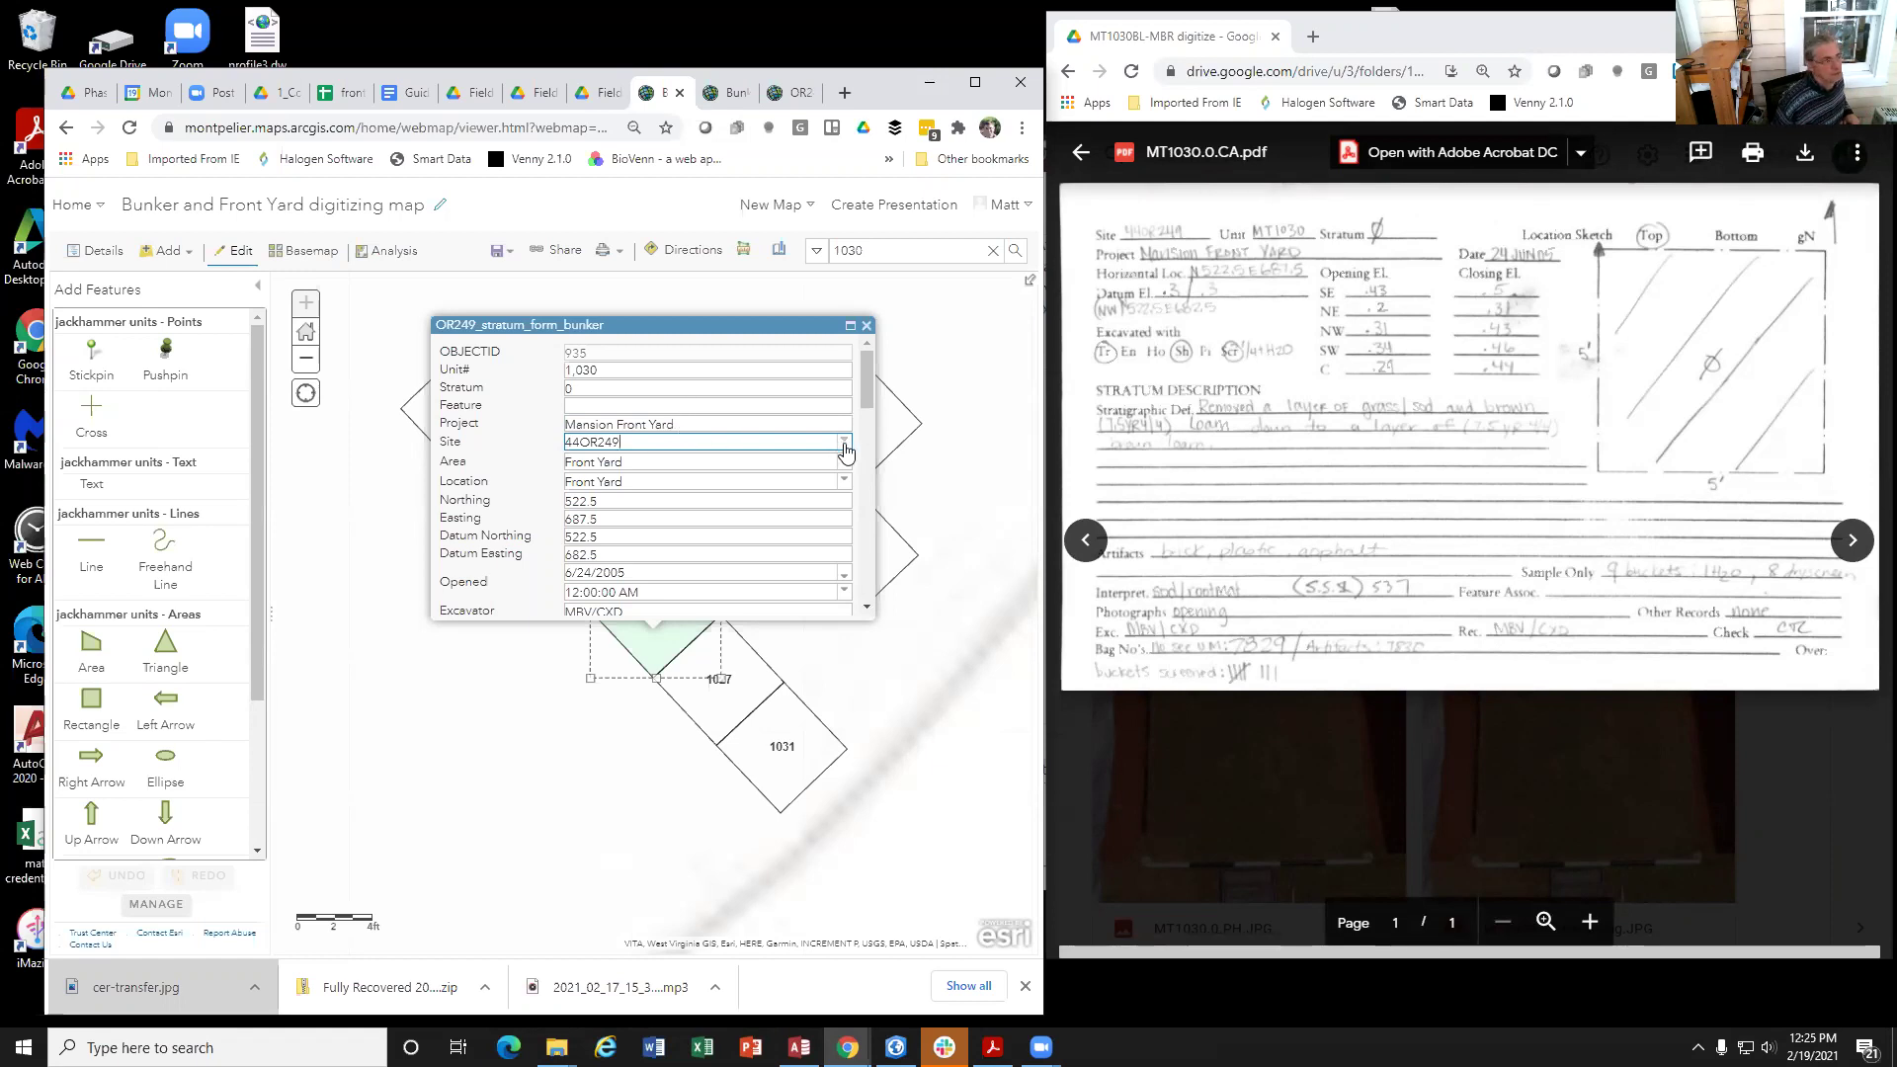
click(845, 442)
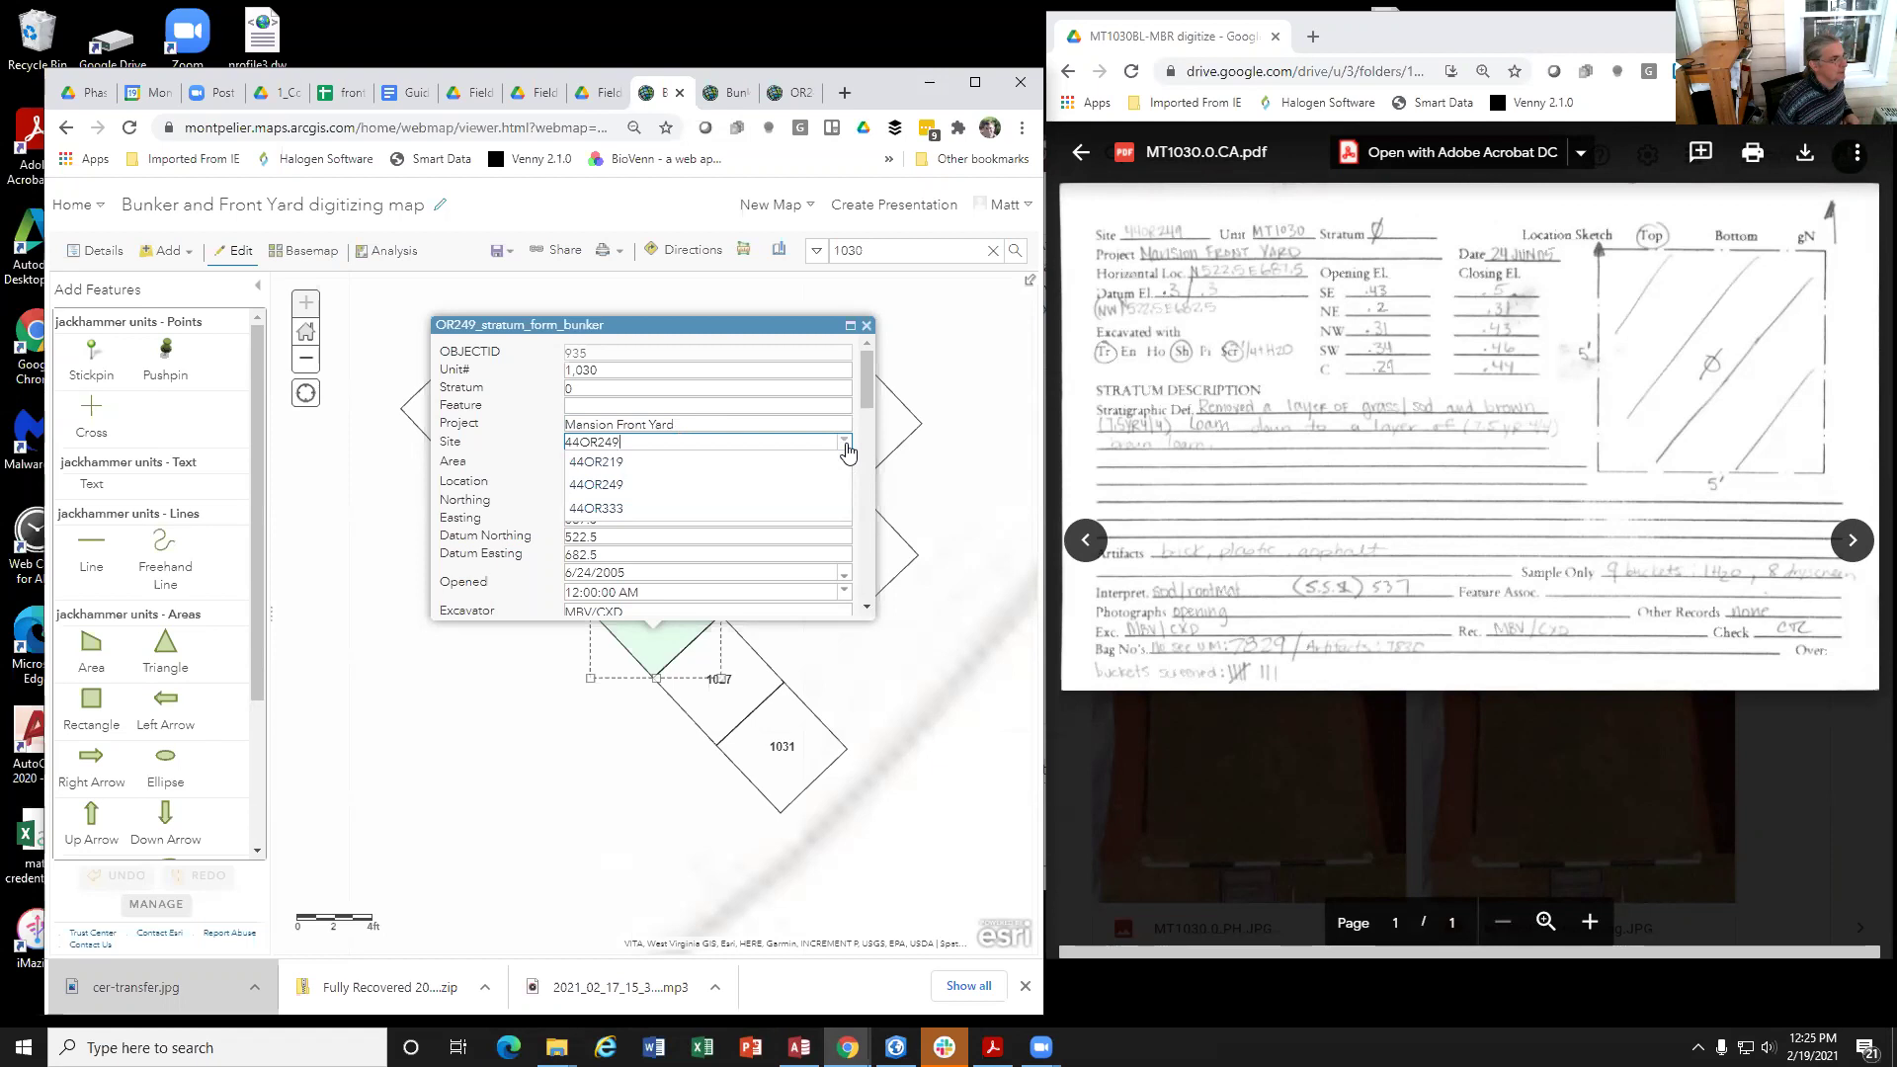
click(632, 494)
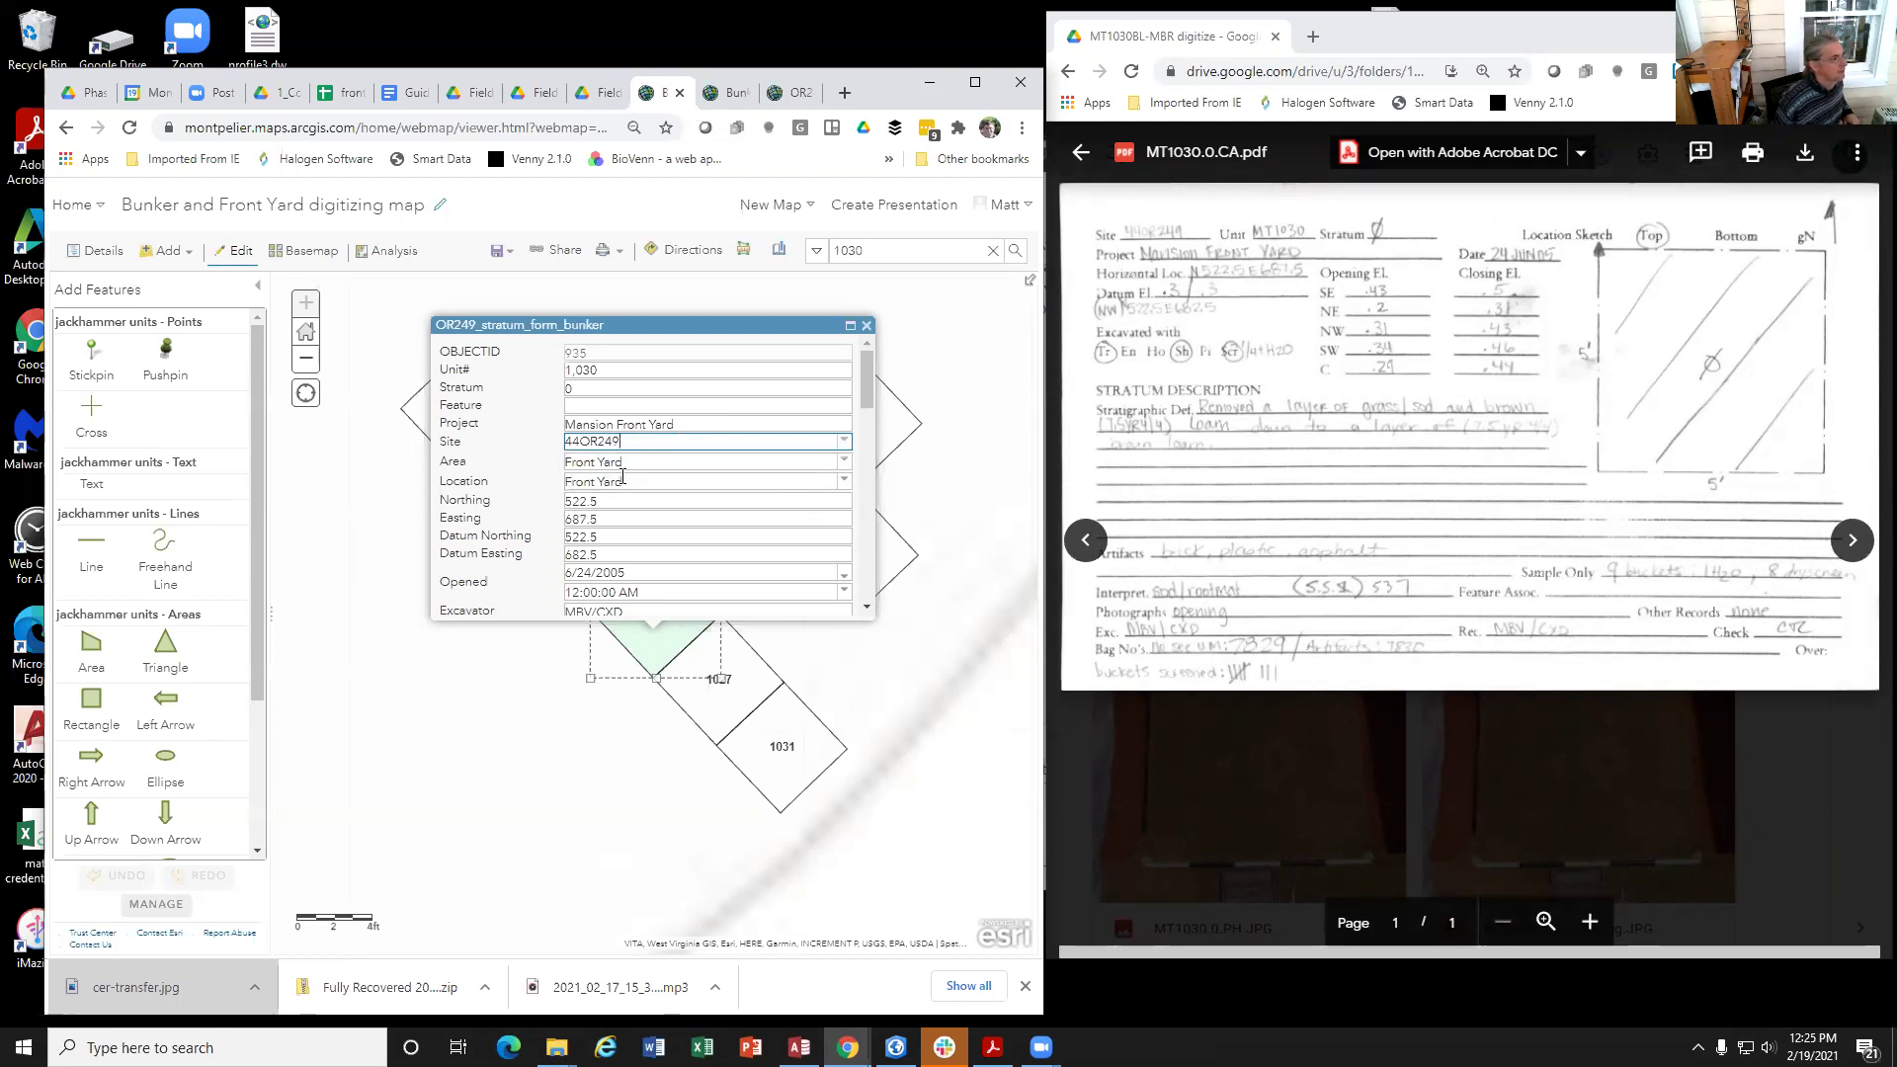
click(638, 464)
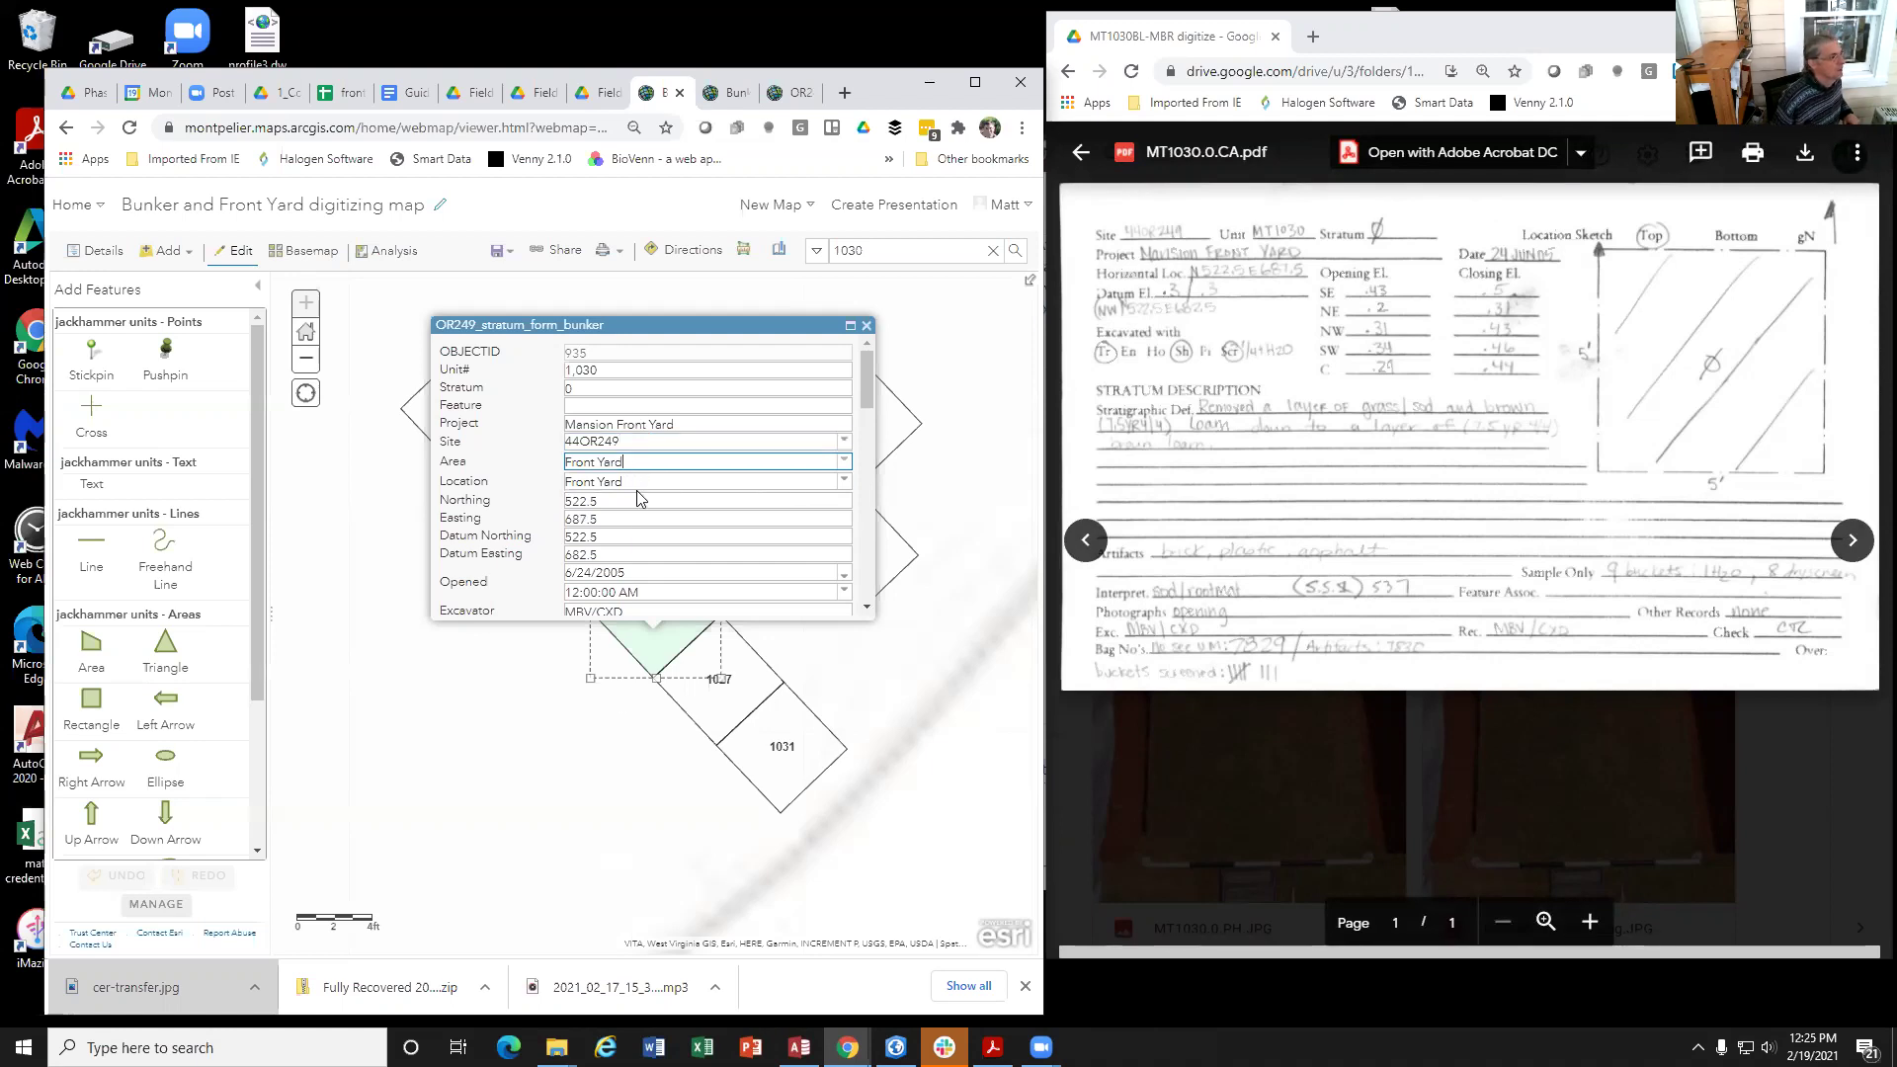
Step: Choose Front Yard as both the Area and the Location in the stratum form
click(843, 464)
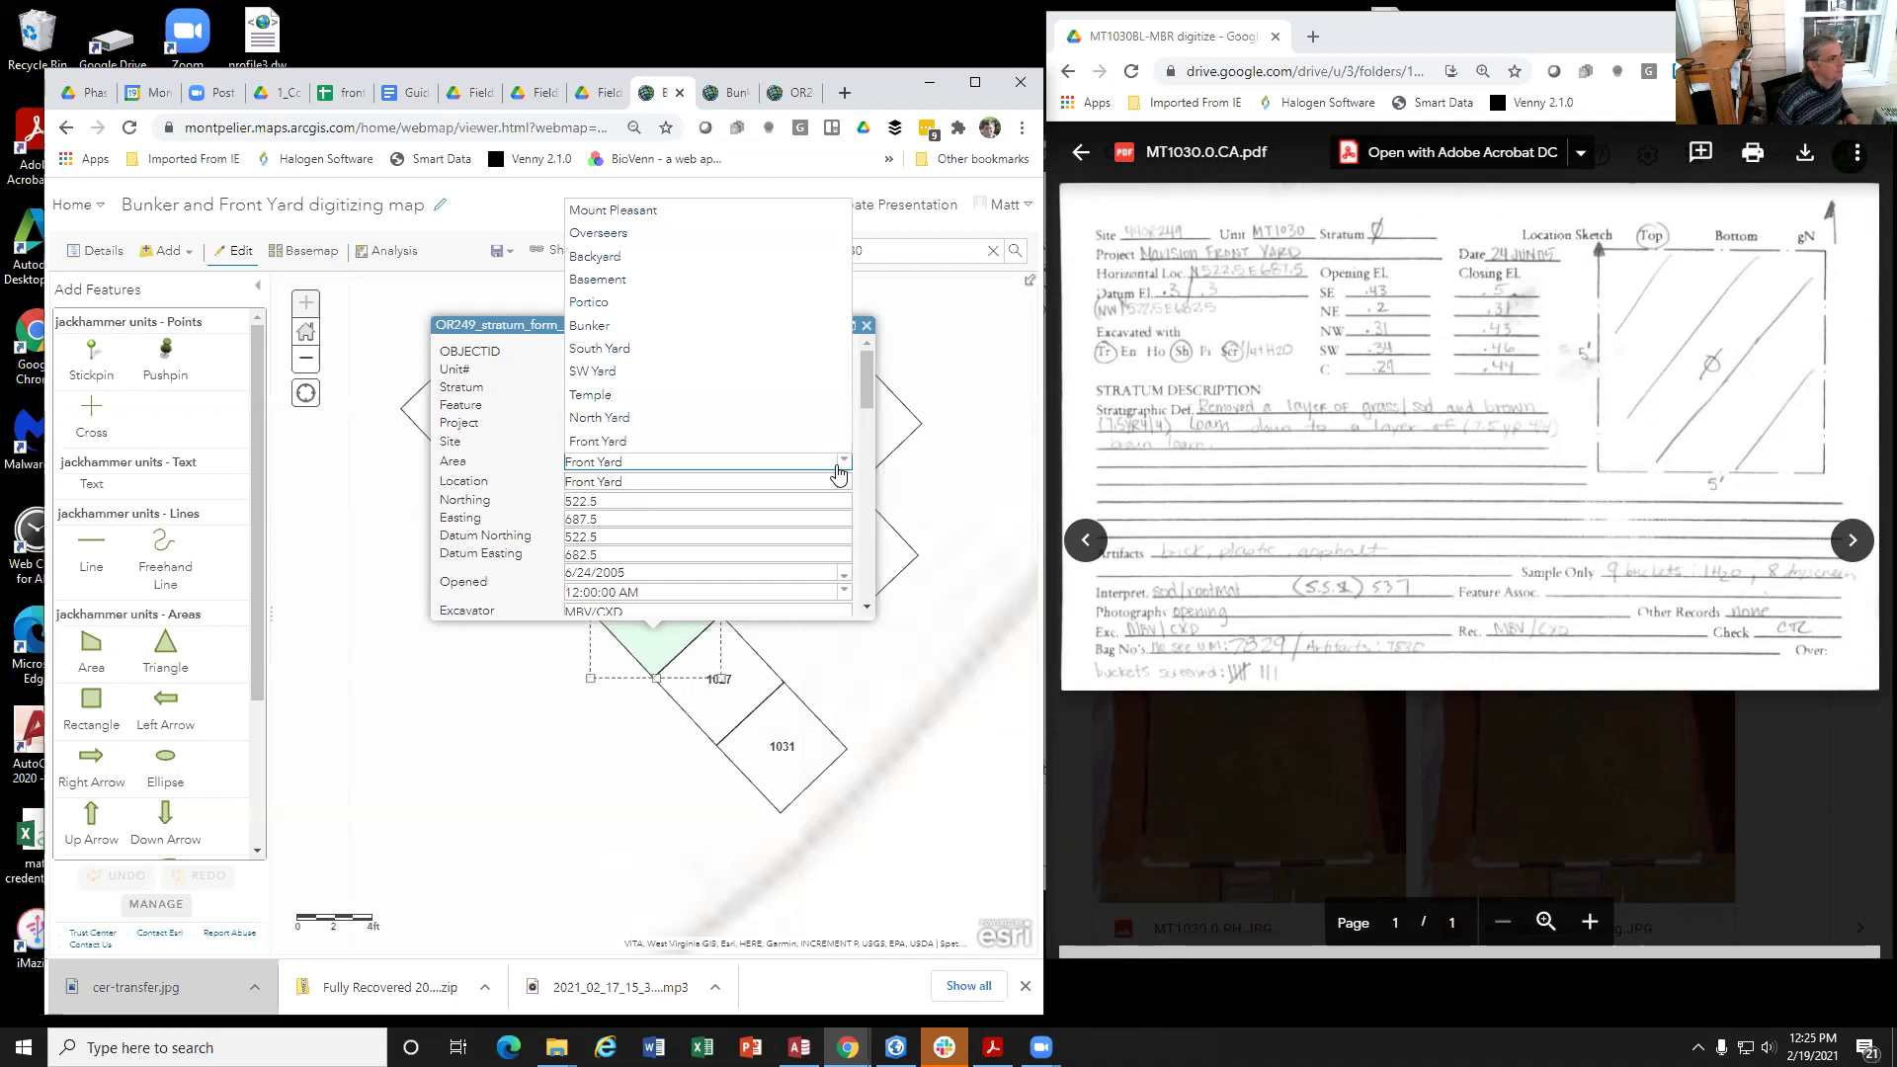
click(624, 441)
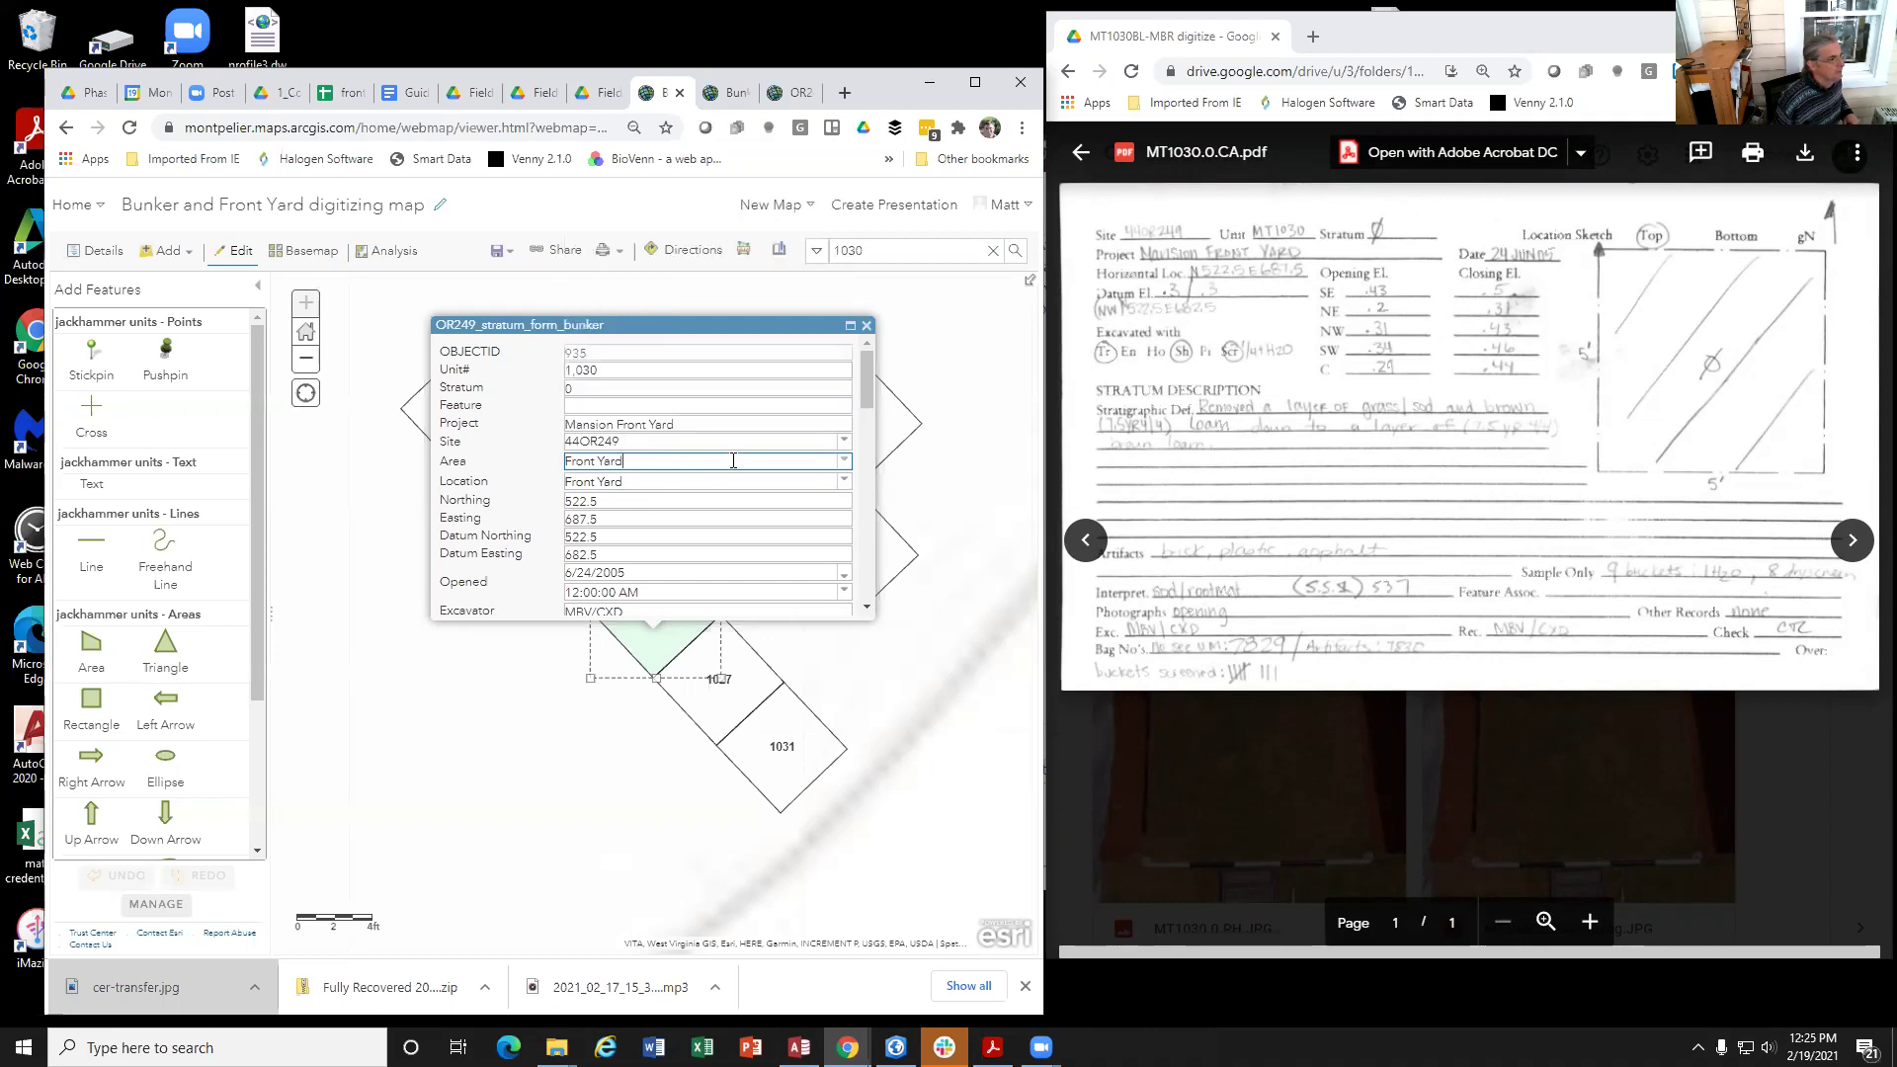
click(843, 482)
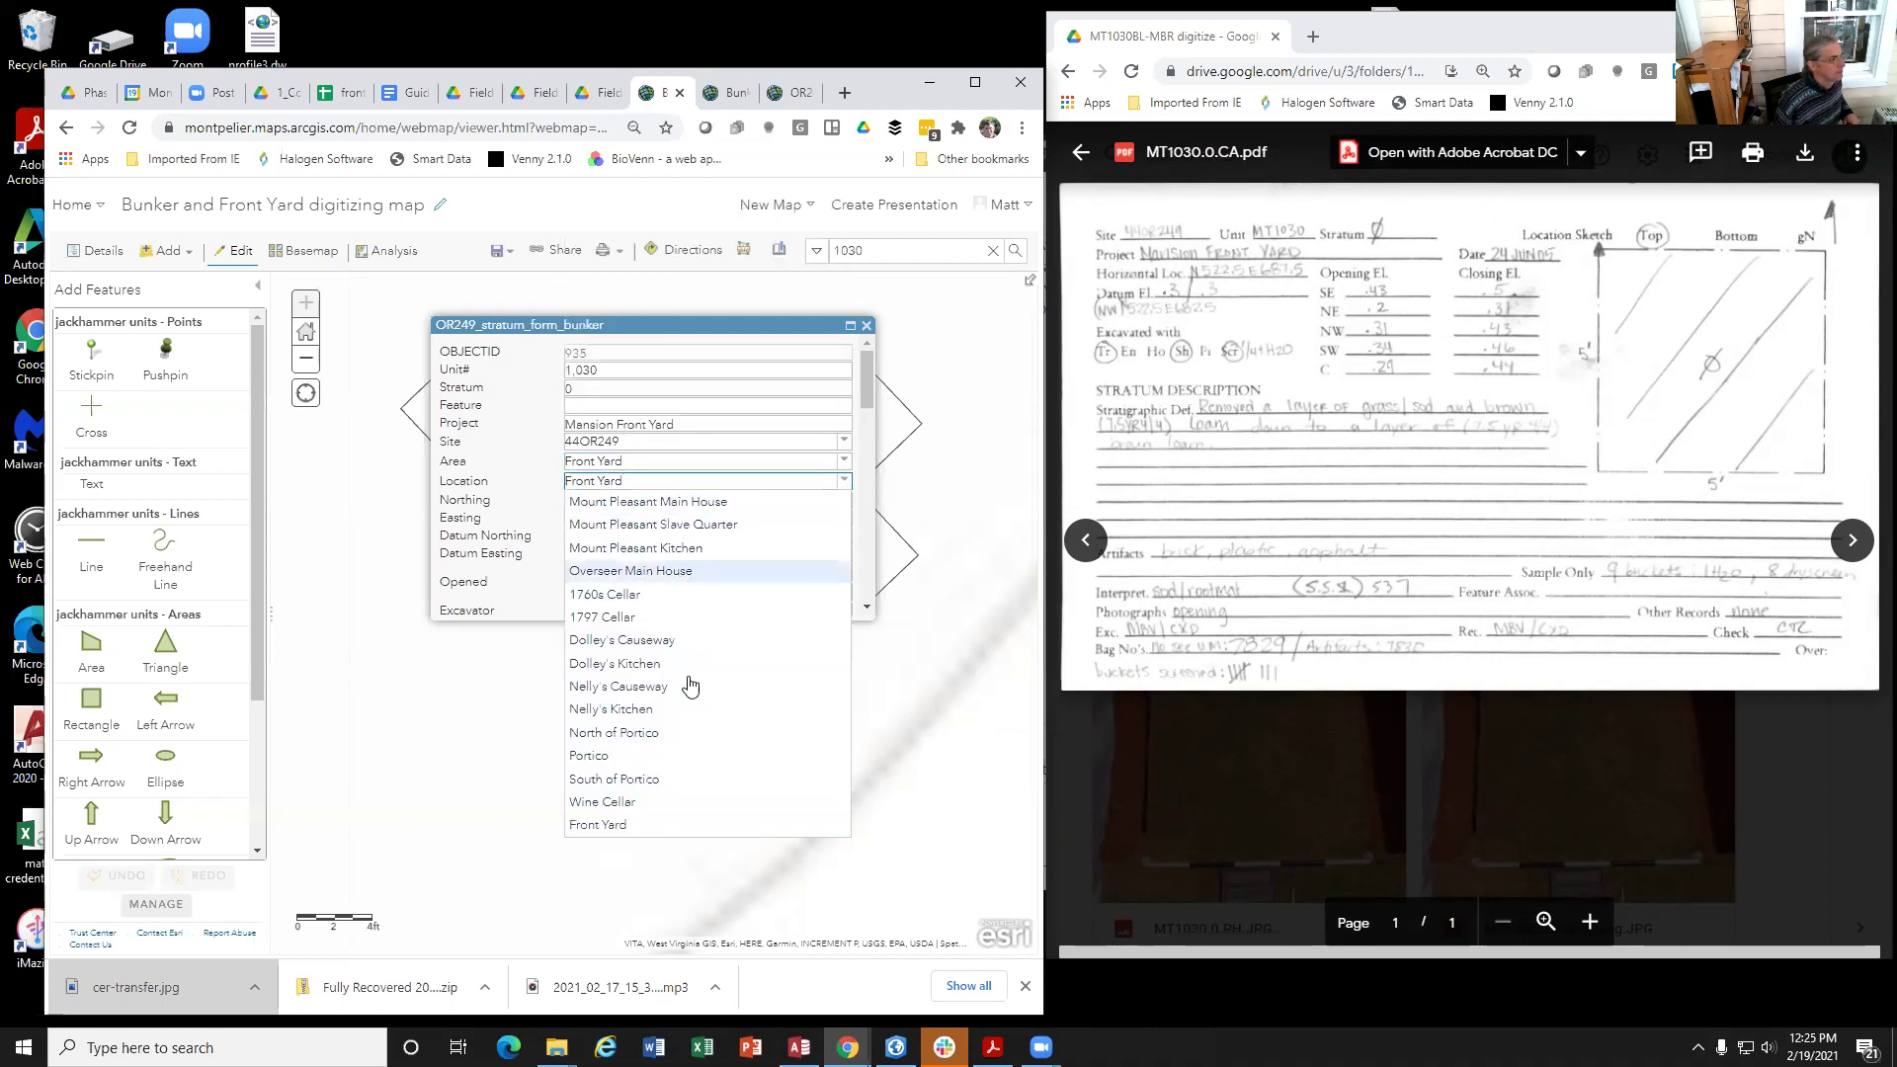
click(612, 826)
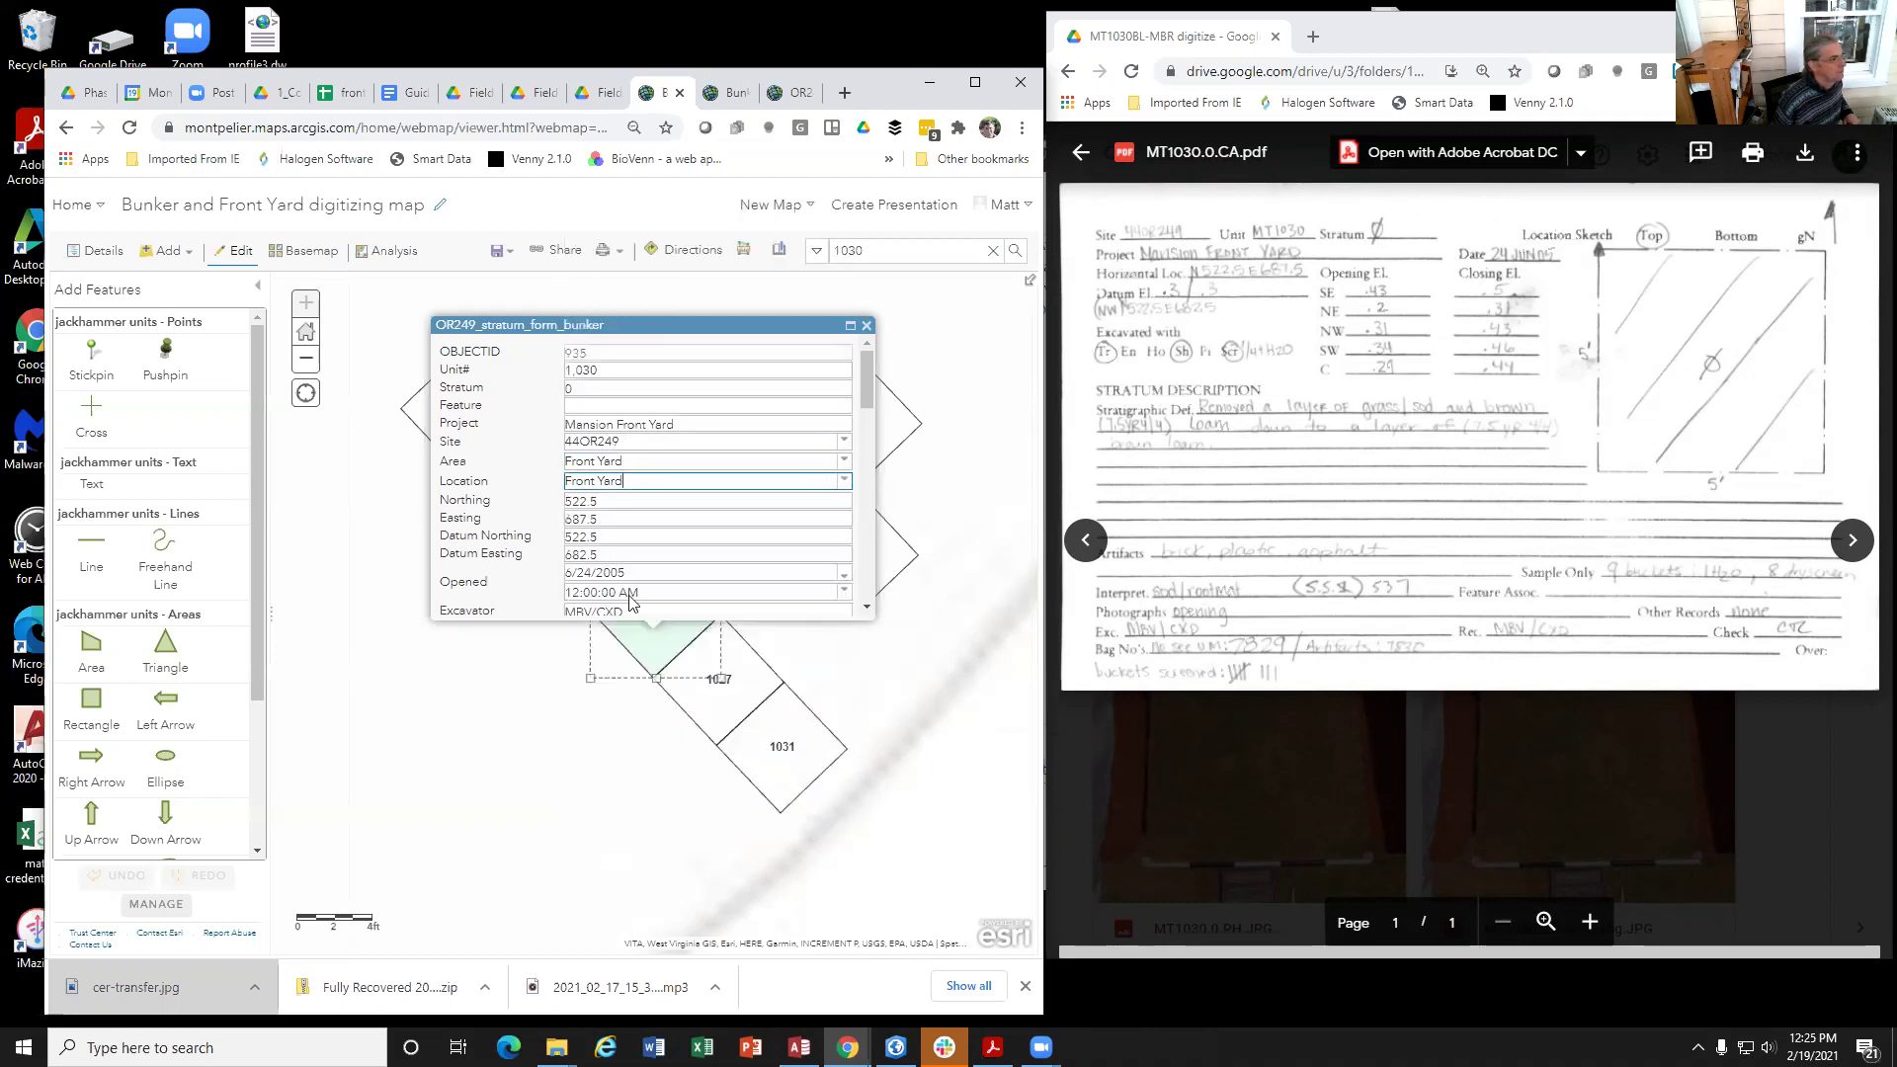
Step: Go through the form's Northing, Easting, datum and Opened fields and compare them with the location and date on the stratum card
click(622, 499)
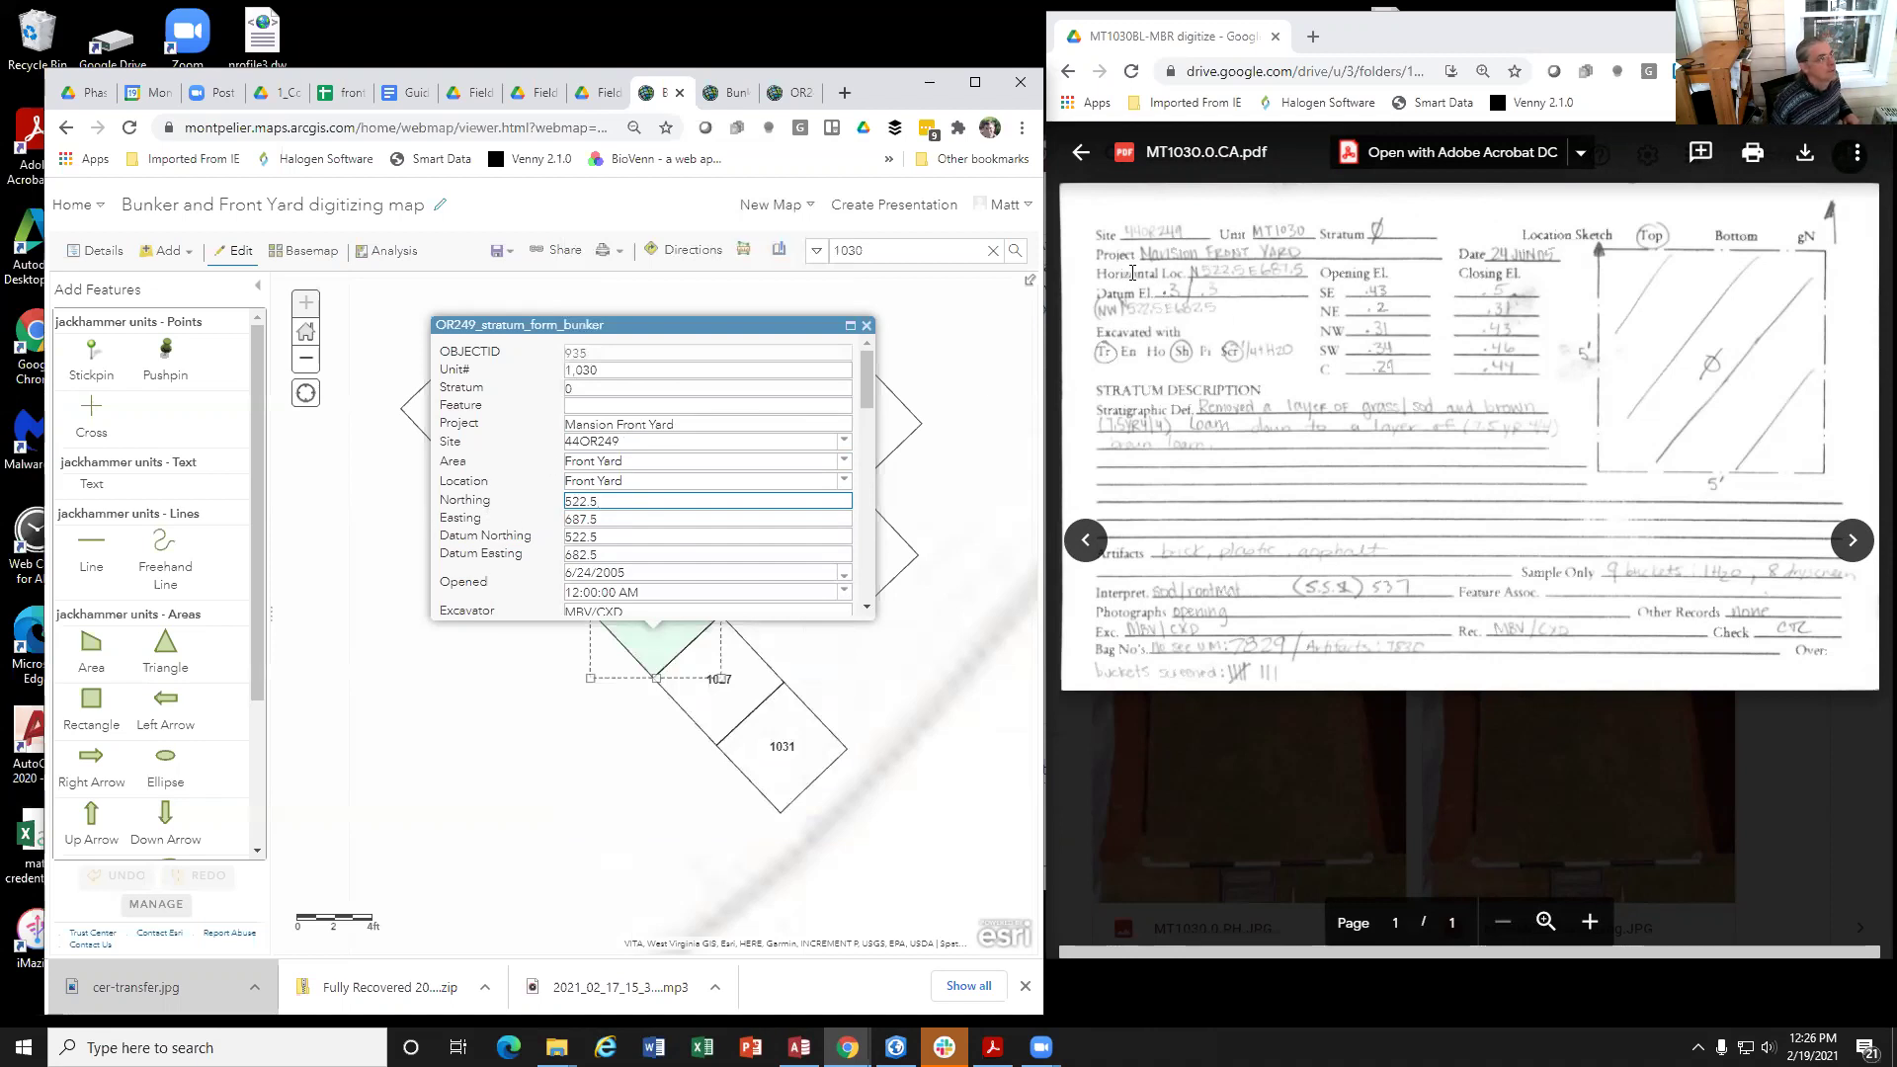
click(1202, 264)
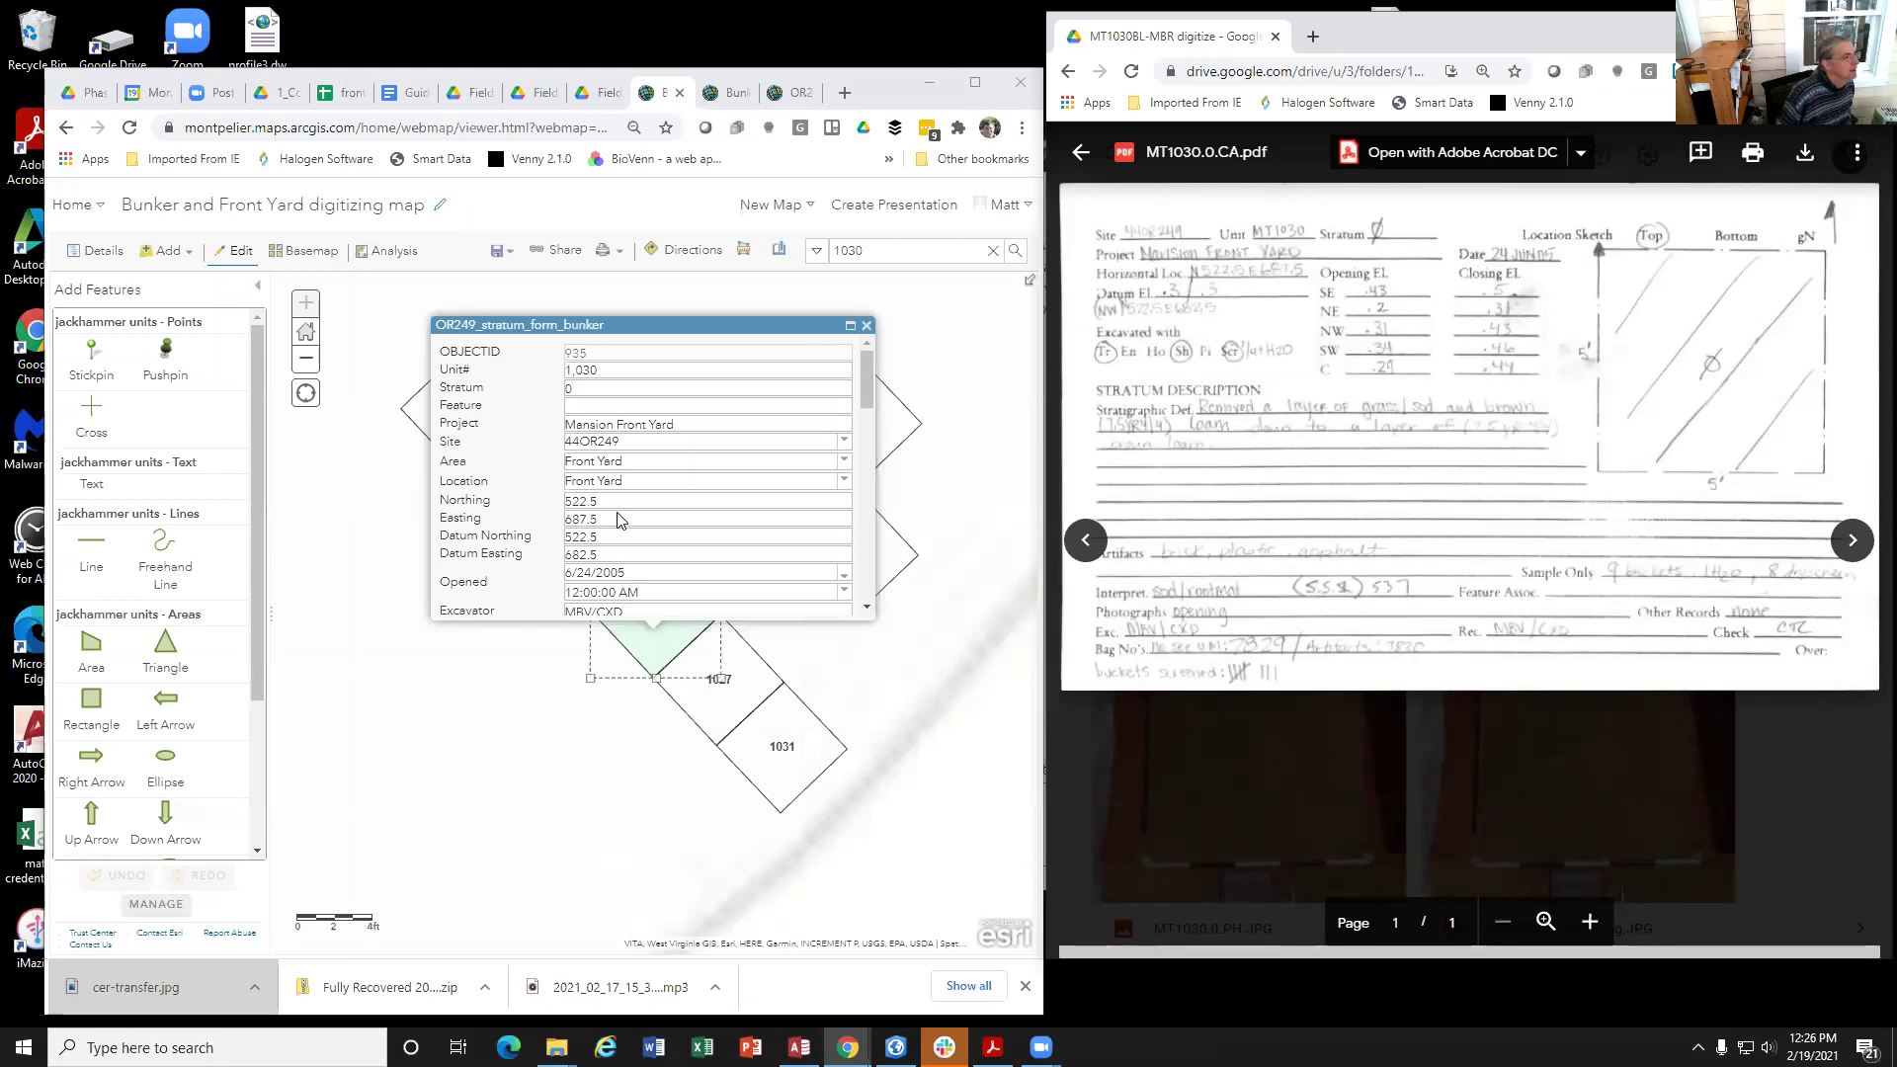
scroll(613, 554, down, 1)
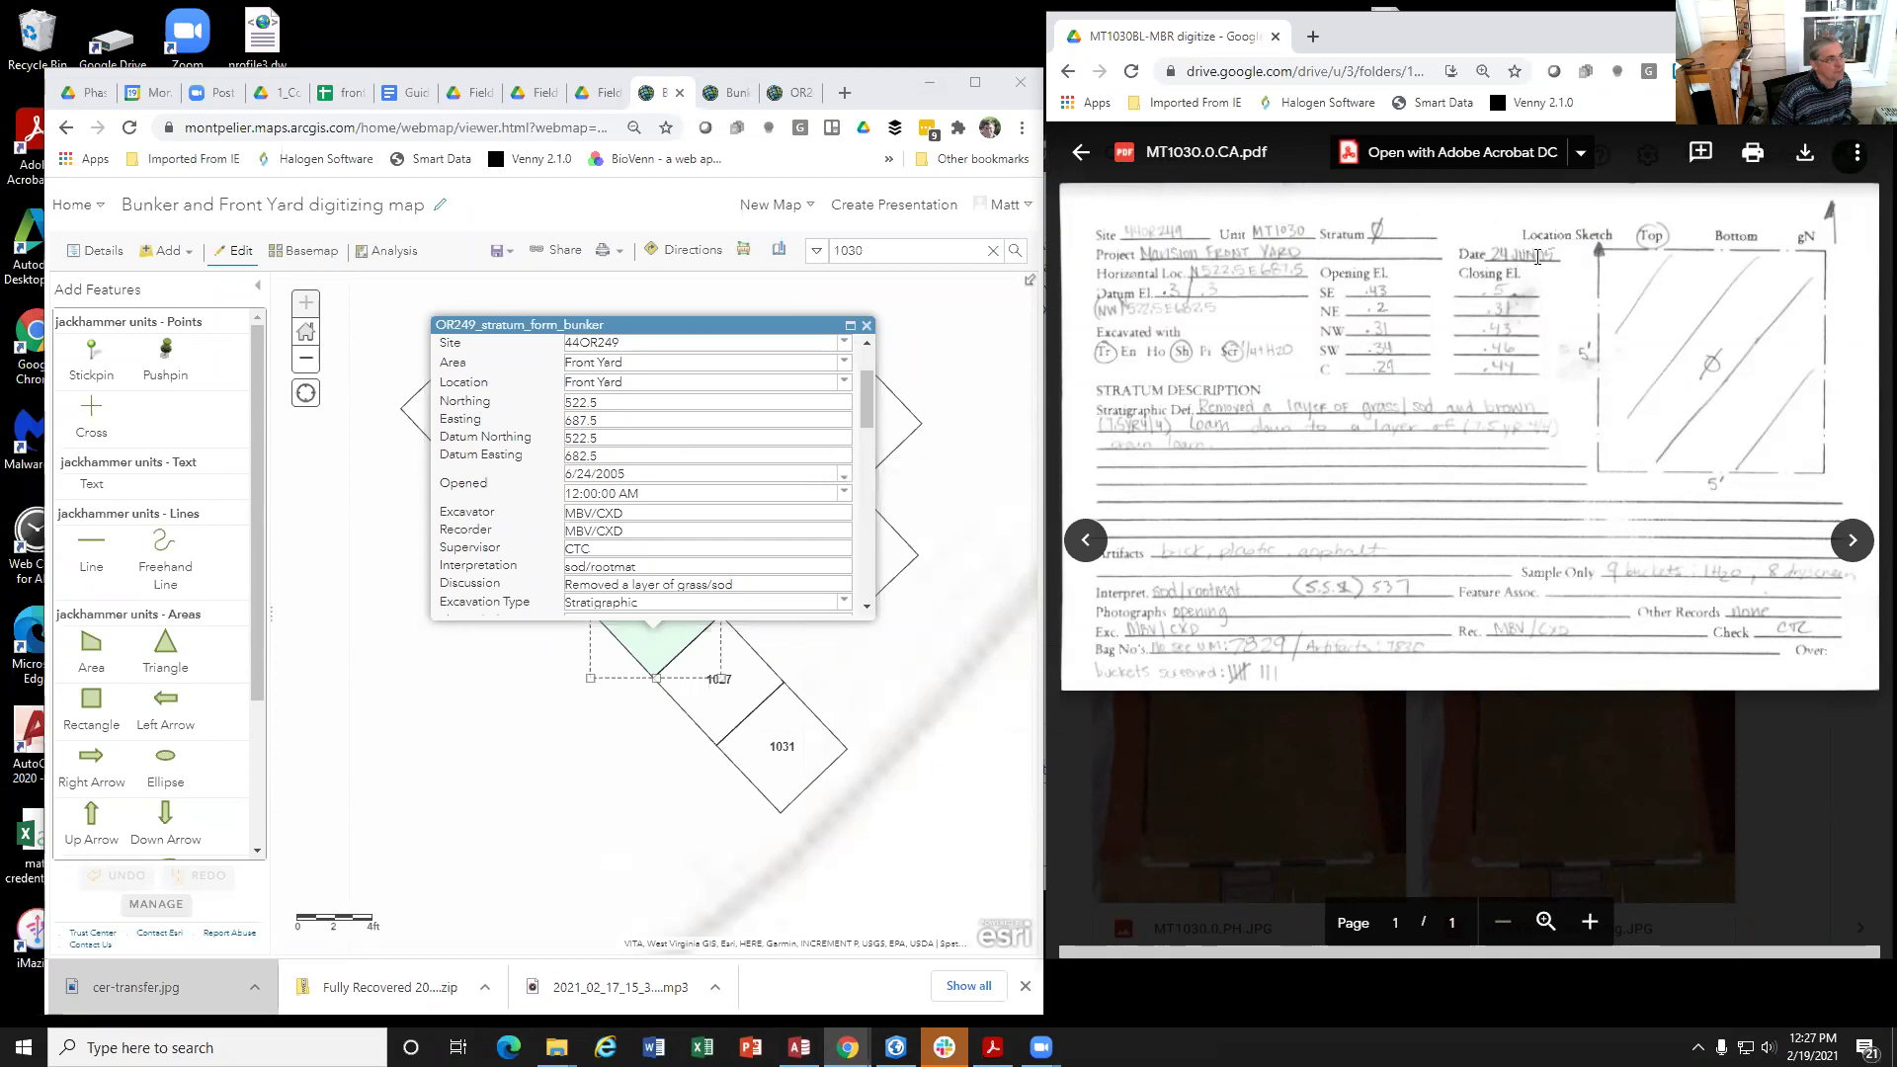
click(603, 493)
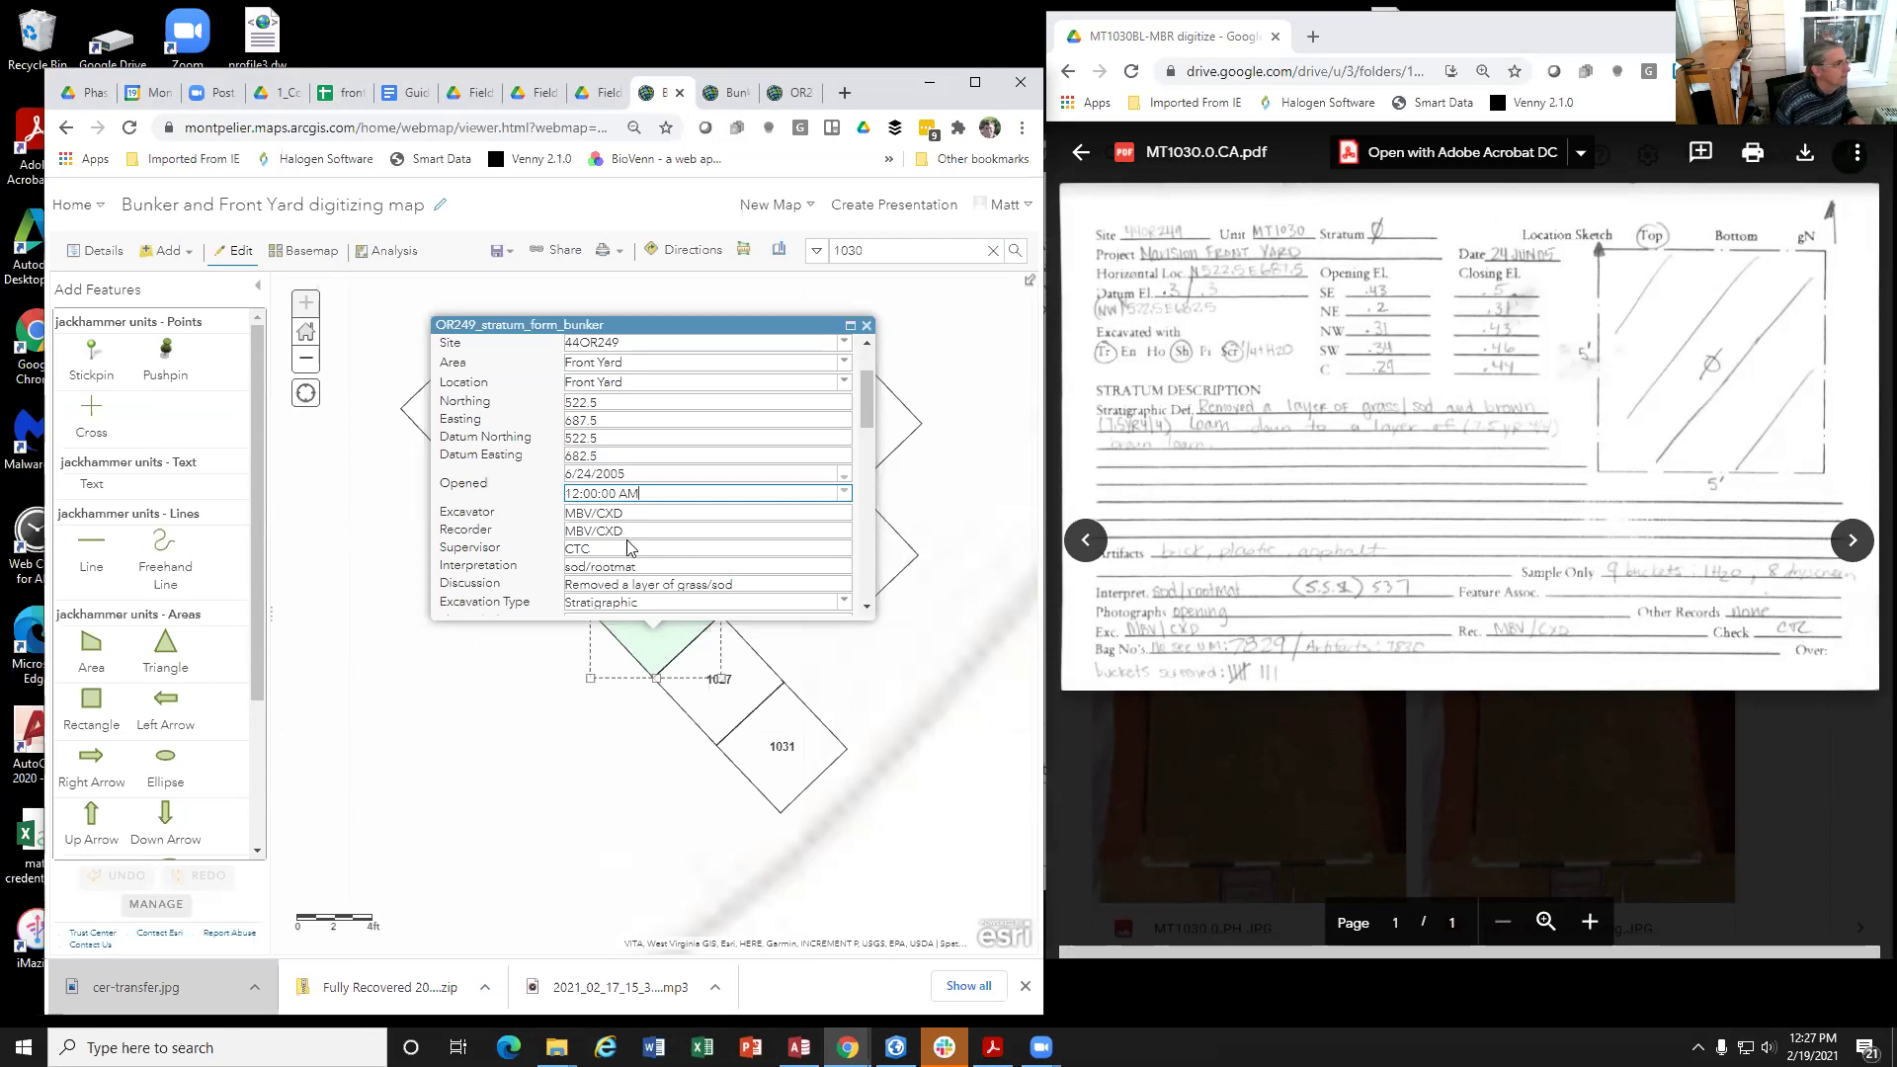
Step: Append "(SS537)" to the Interpretation text and "and brown loam" to the Discussion text
click(624, 468)
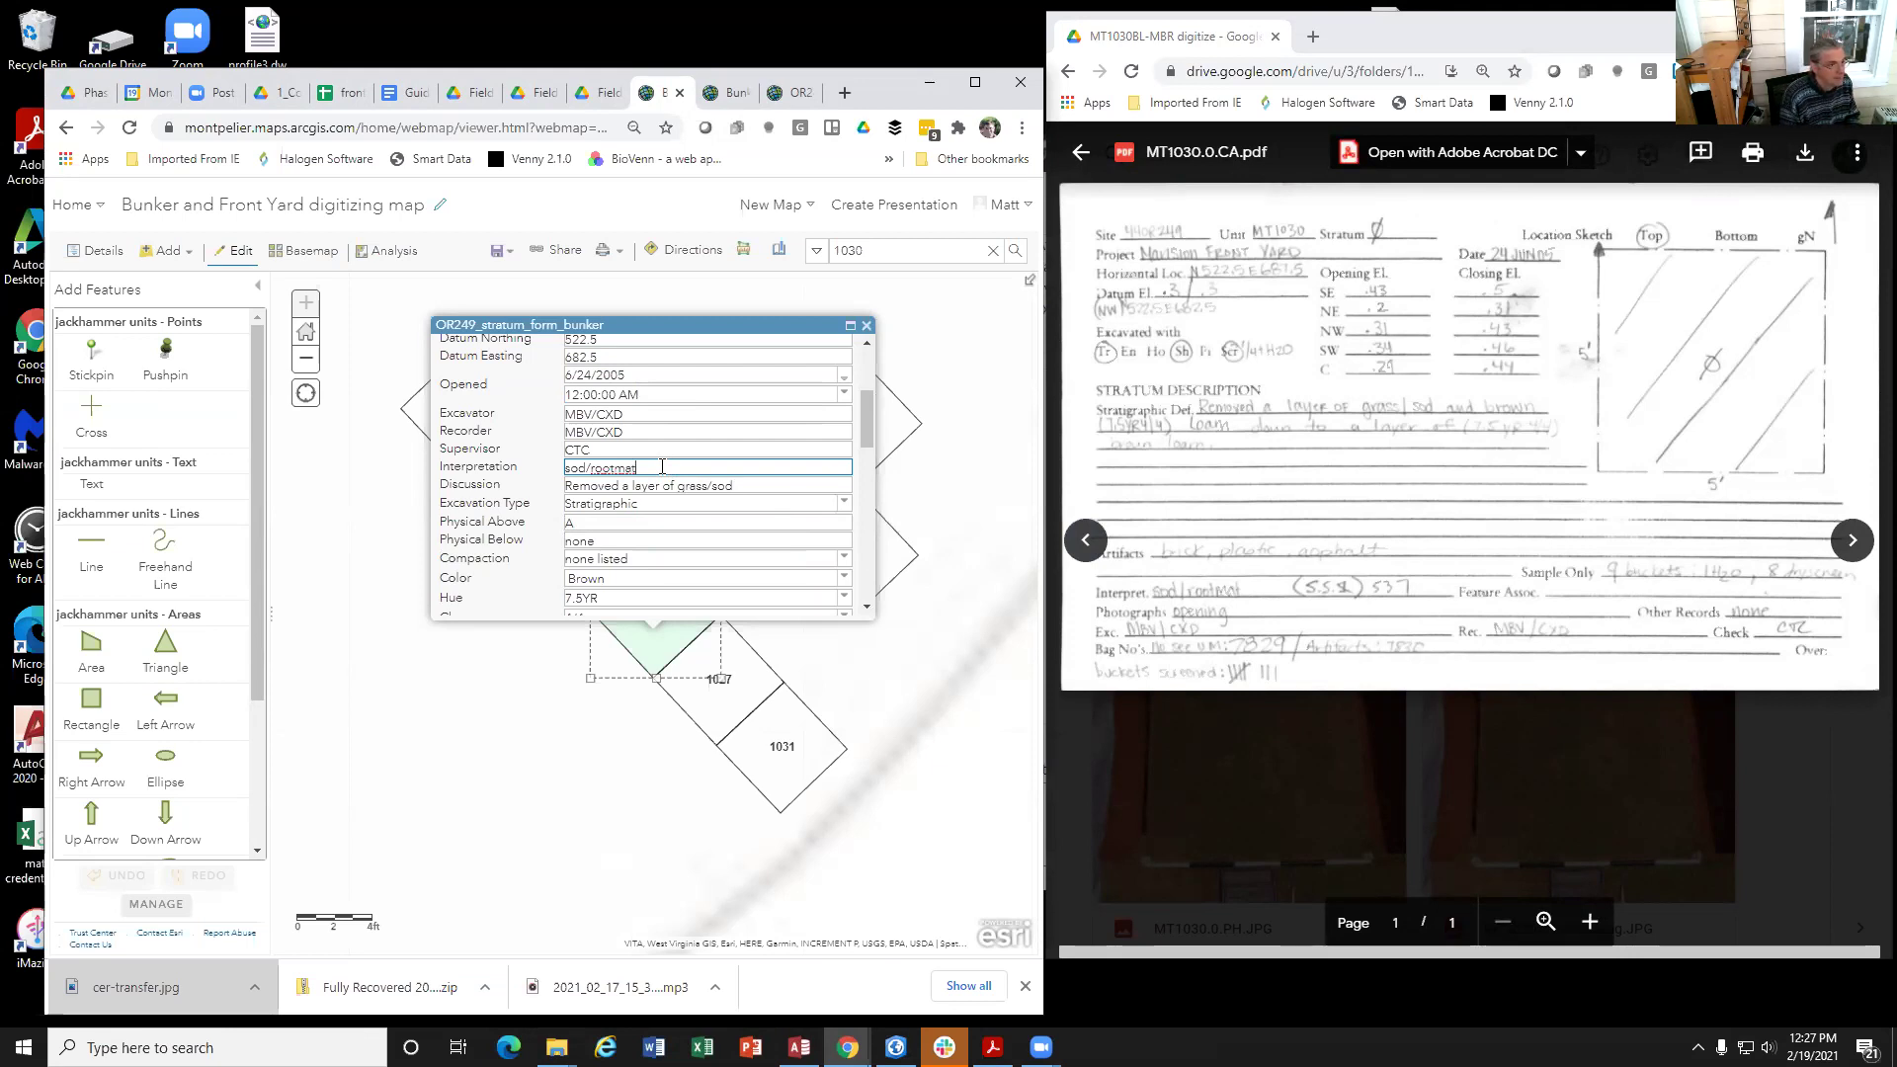
text(()
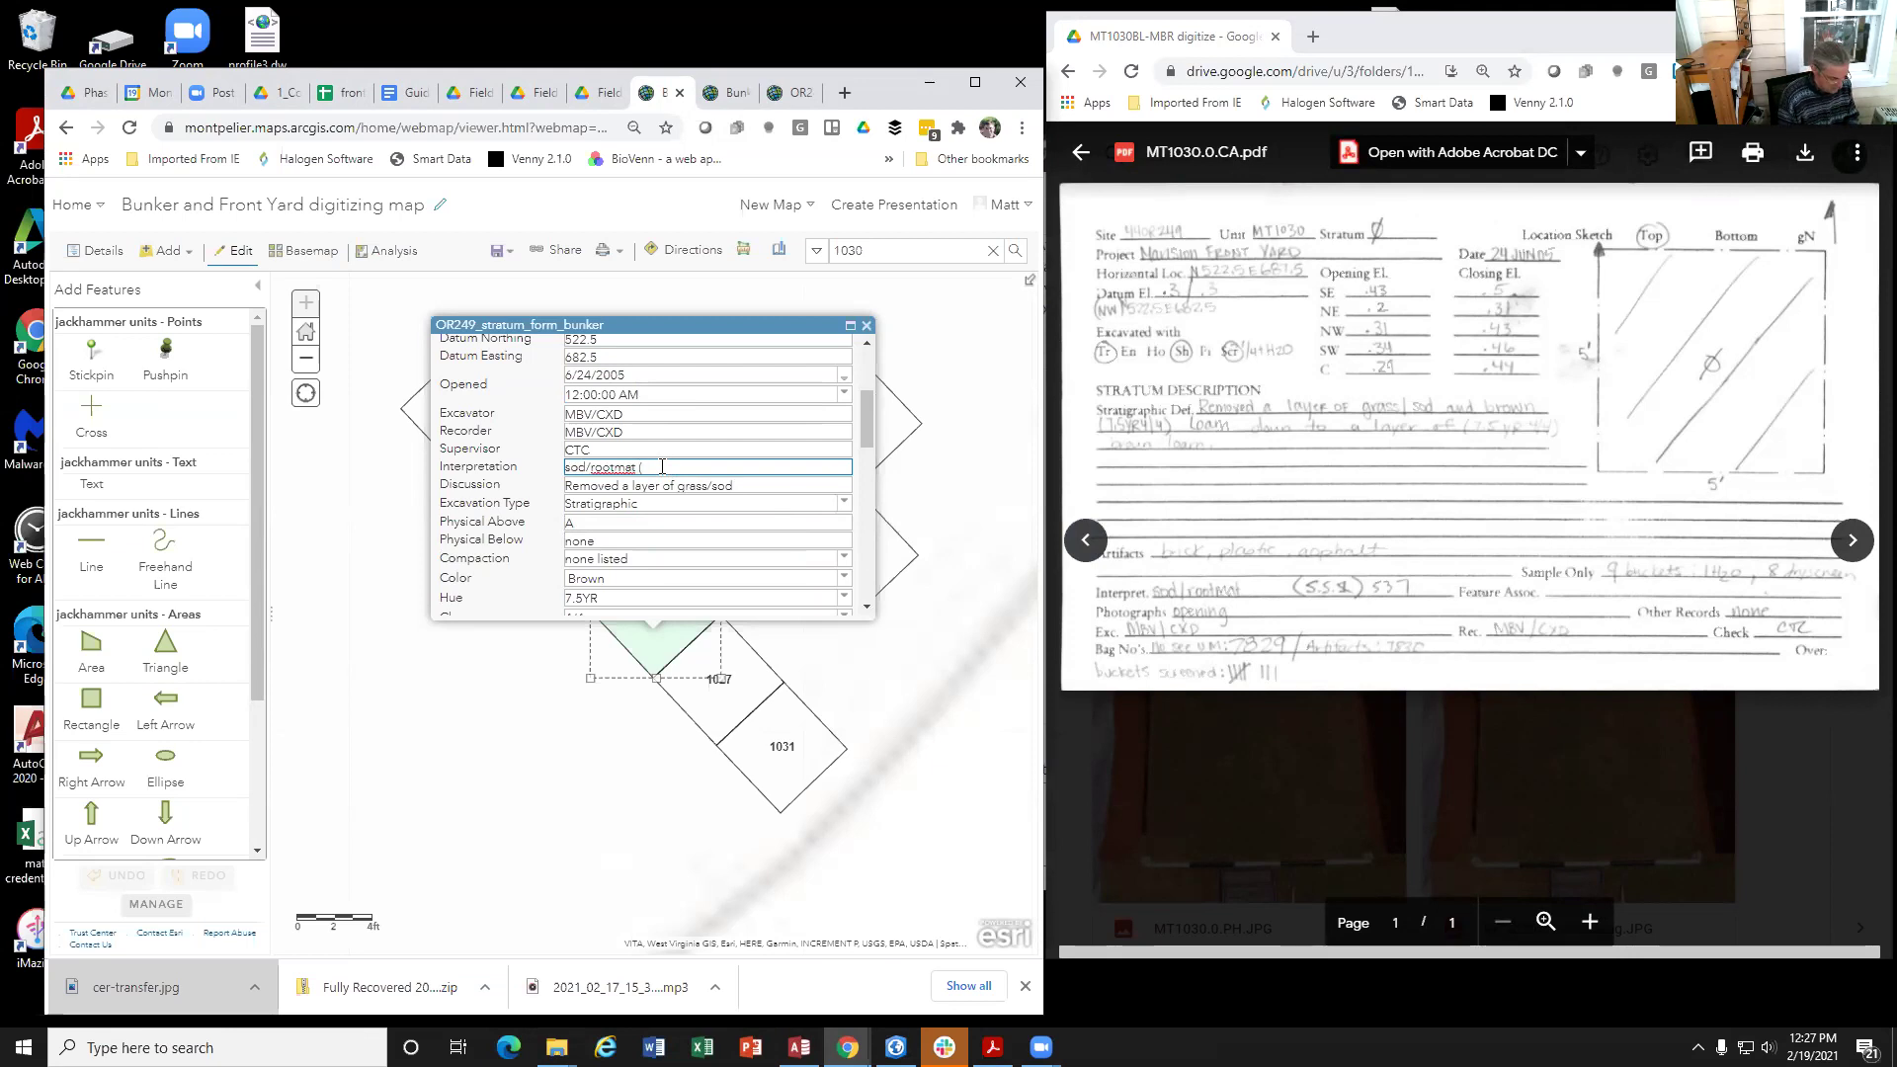
text(SS)
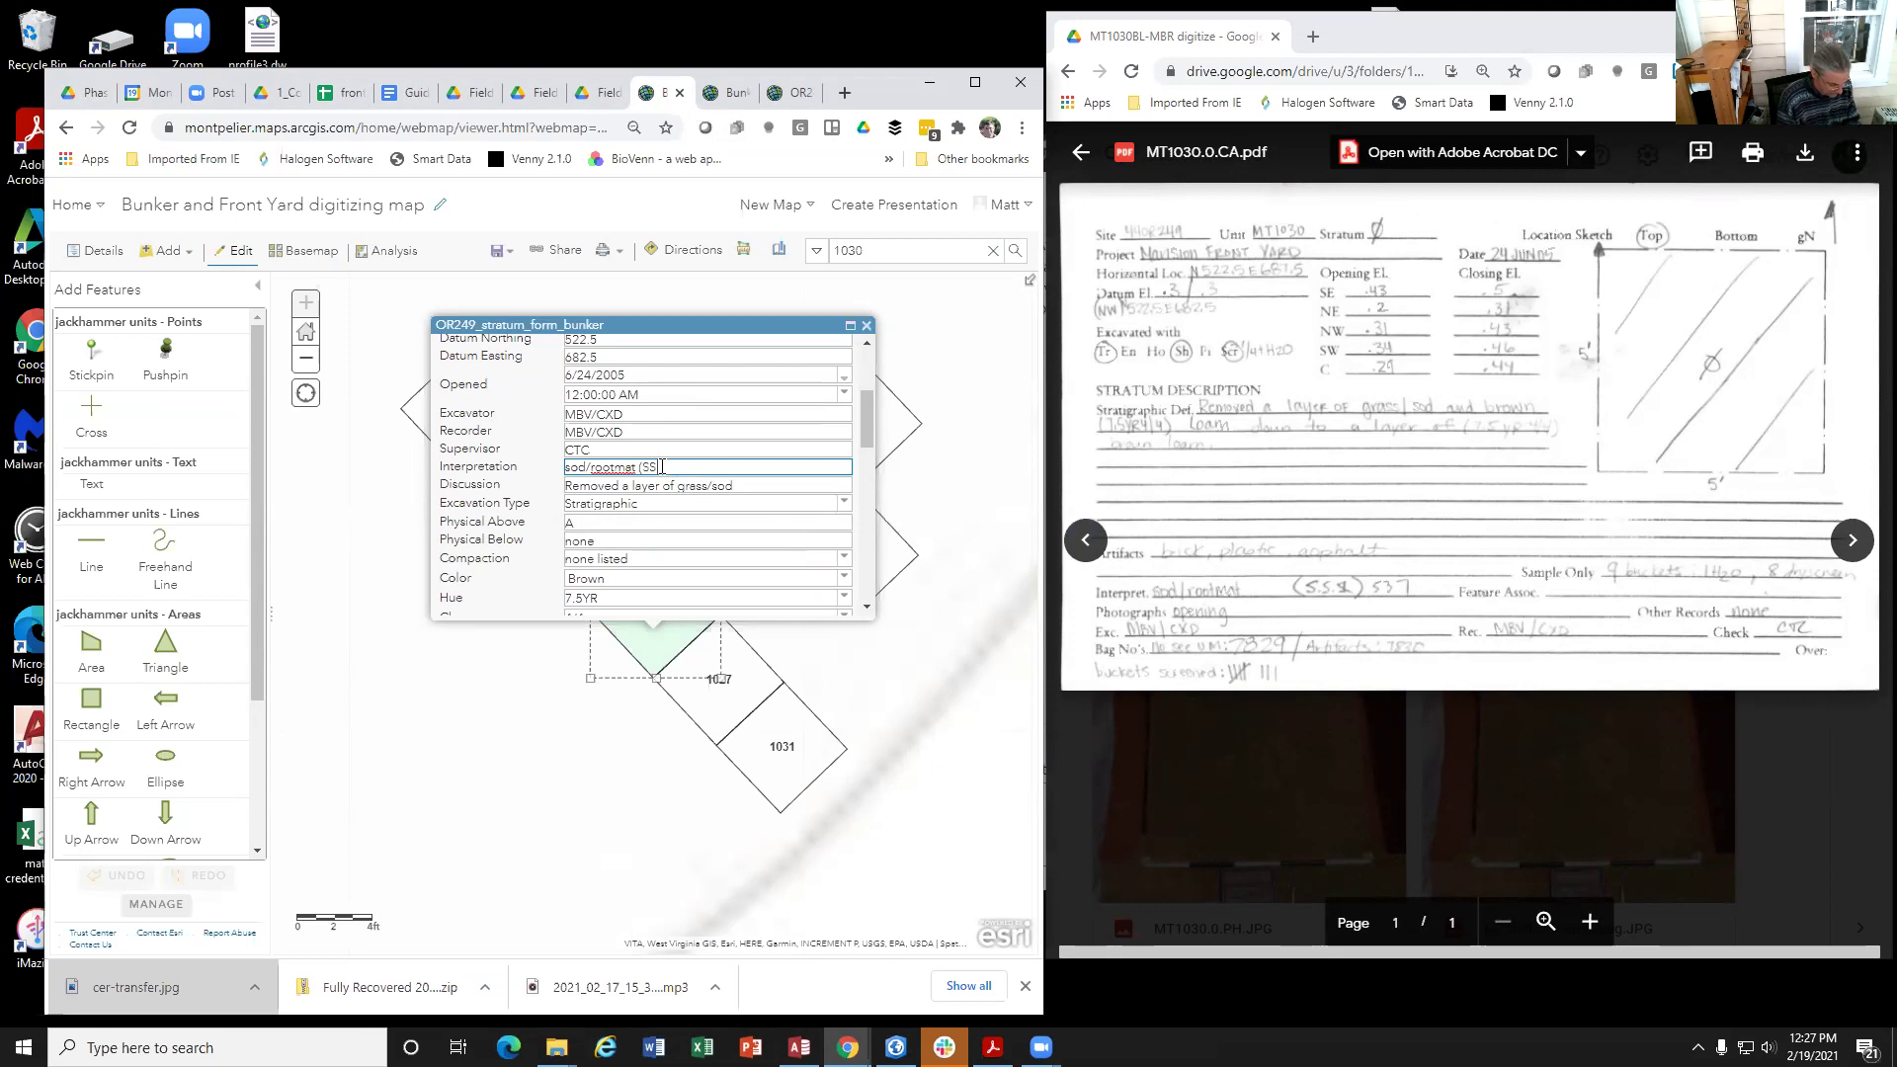
text(537))
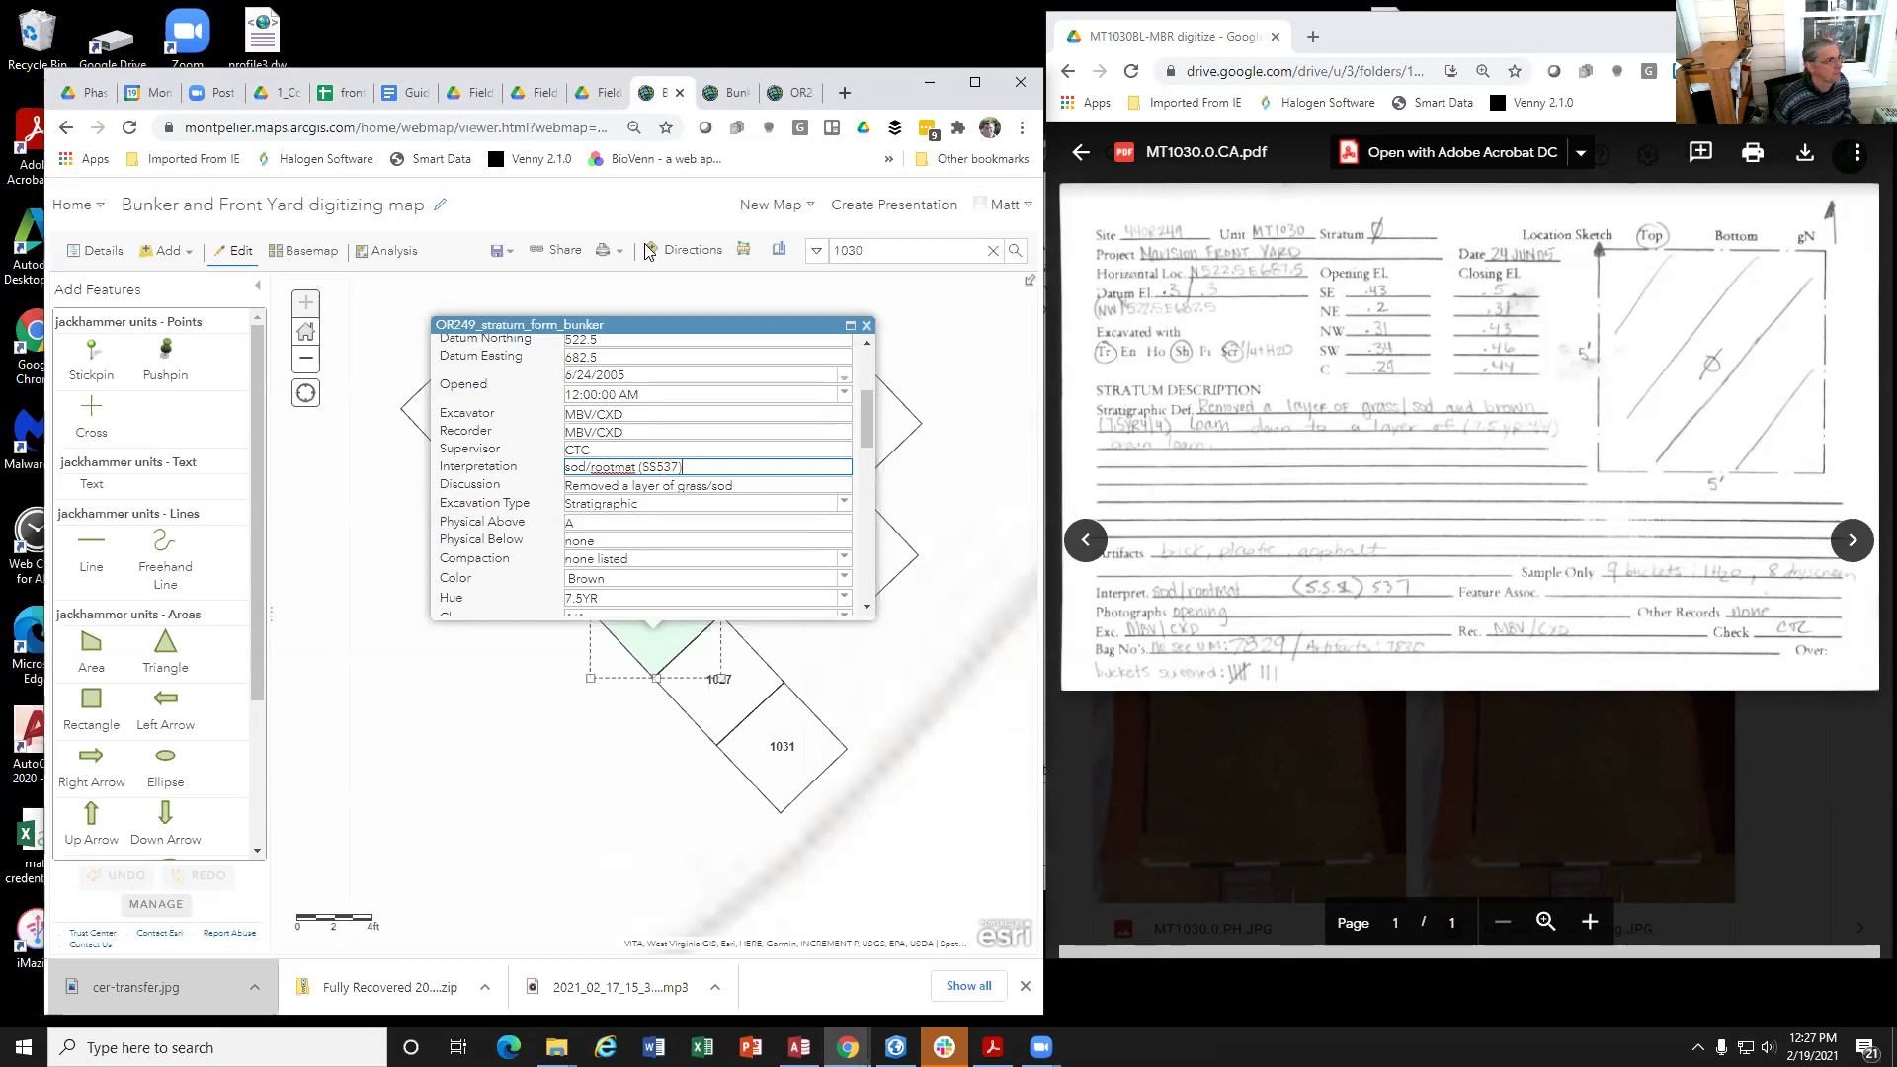
click(751, 486)
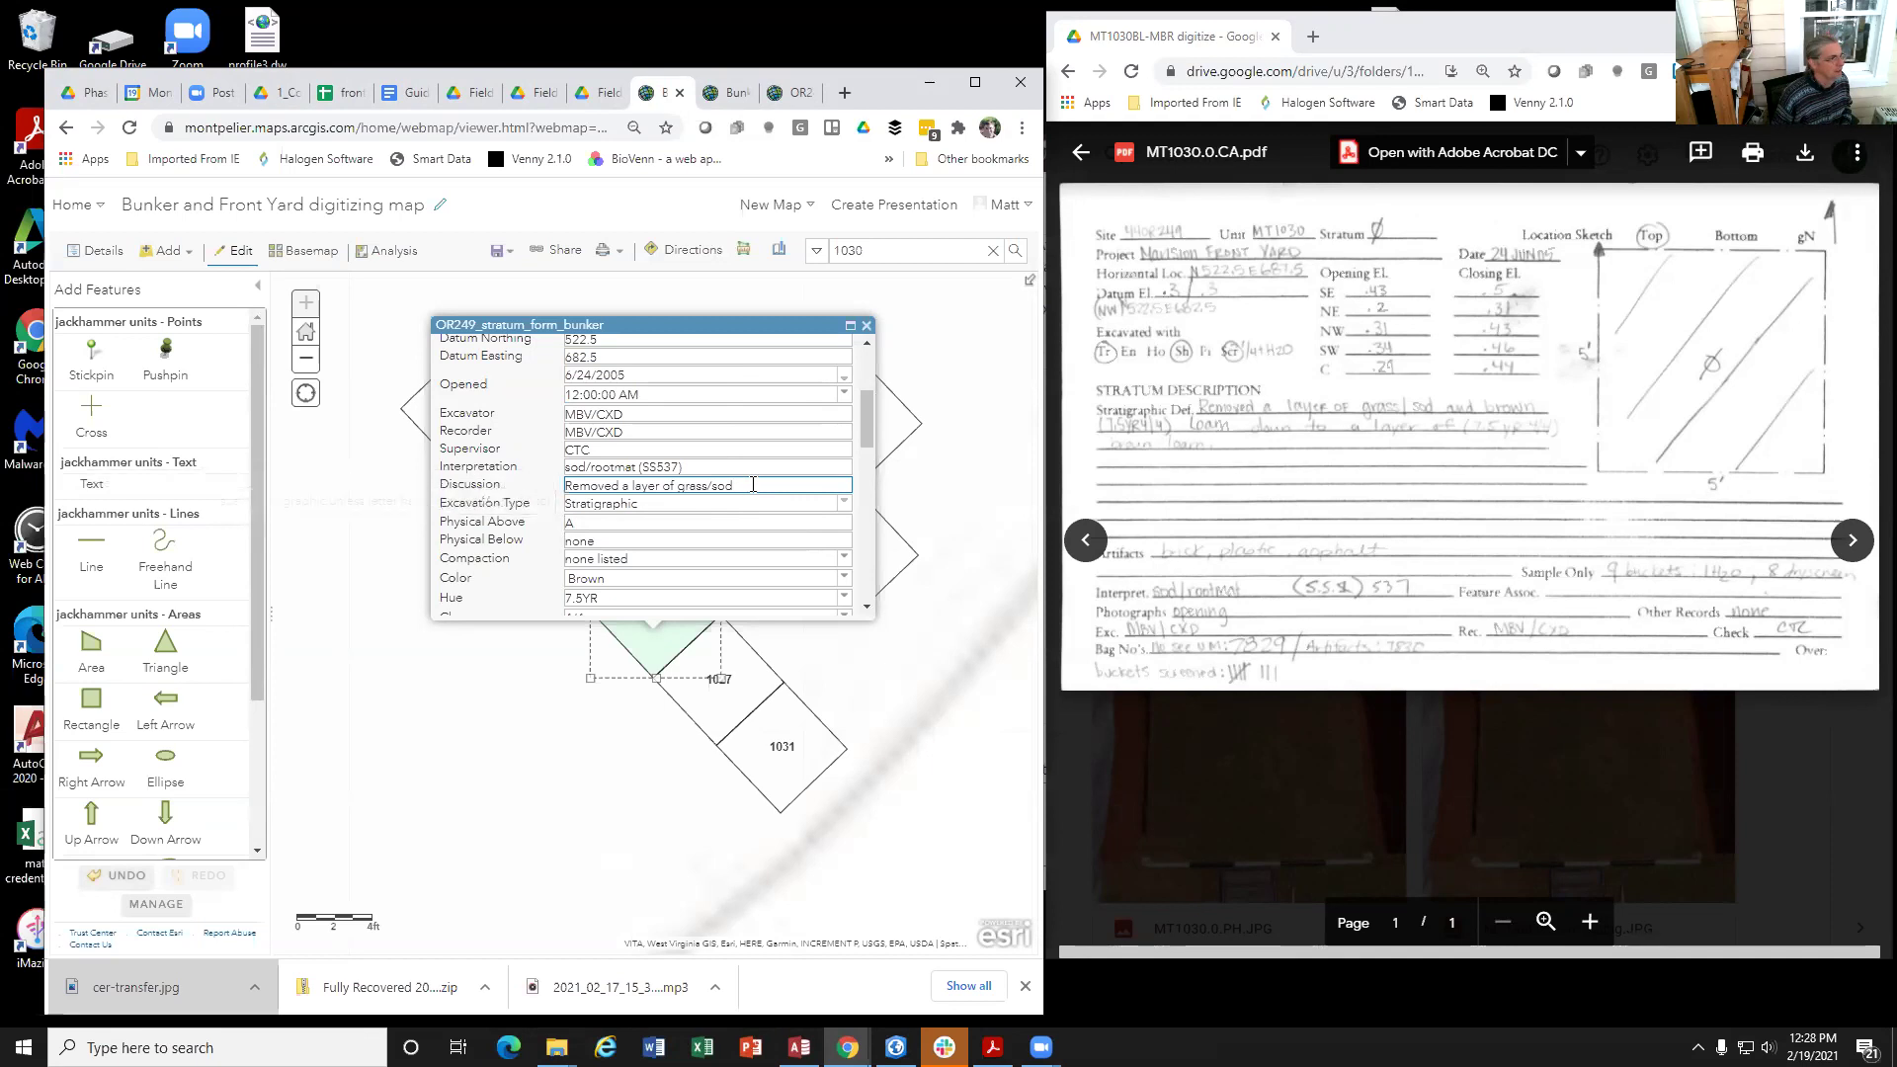
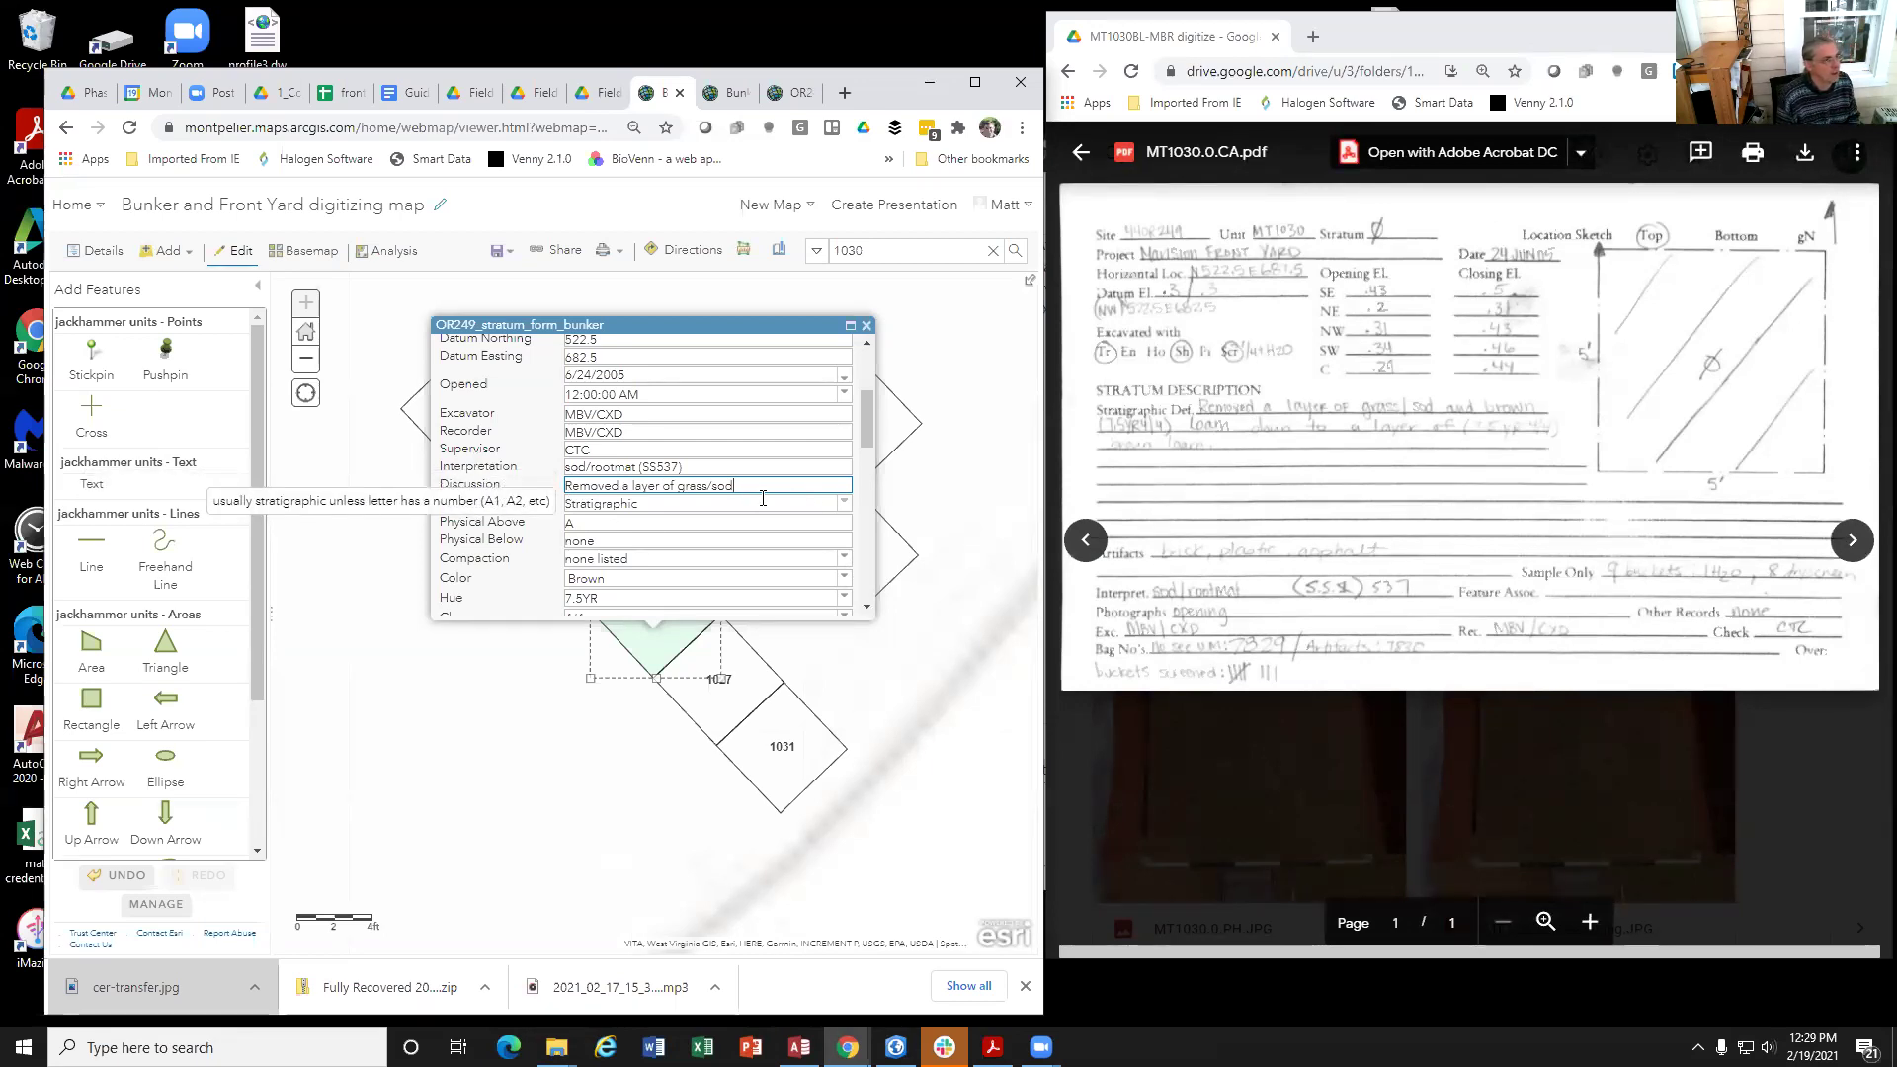
text(and brown loam)
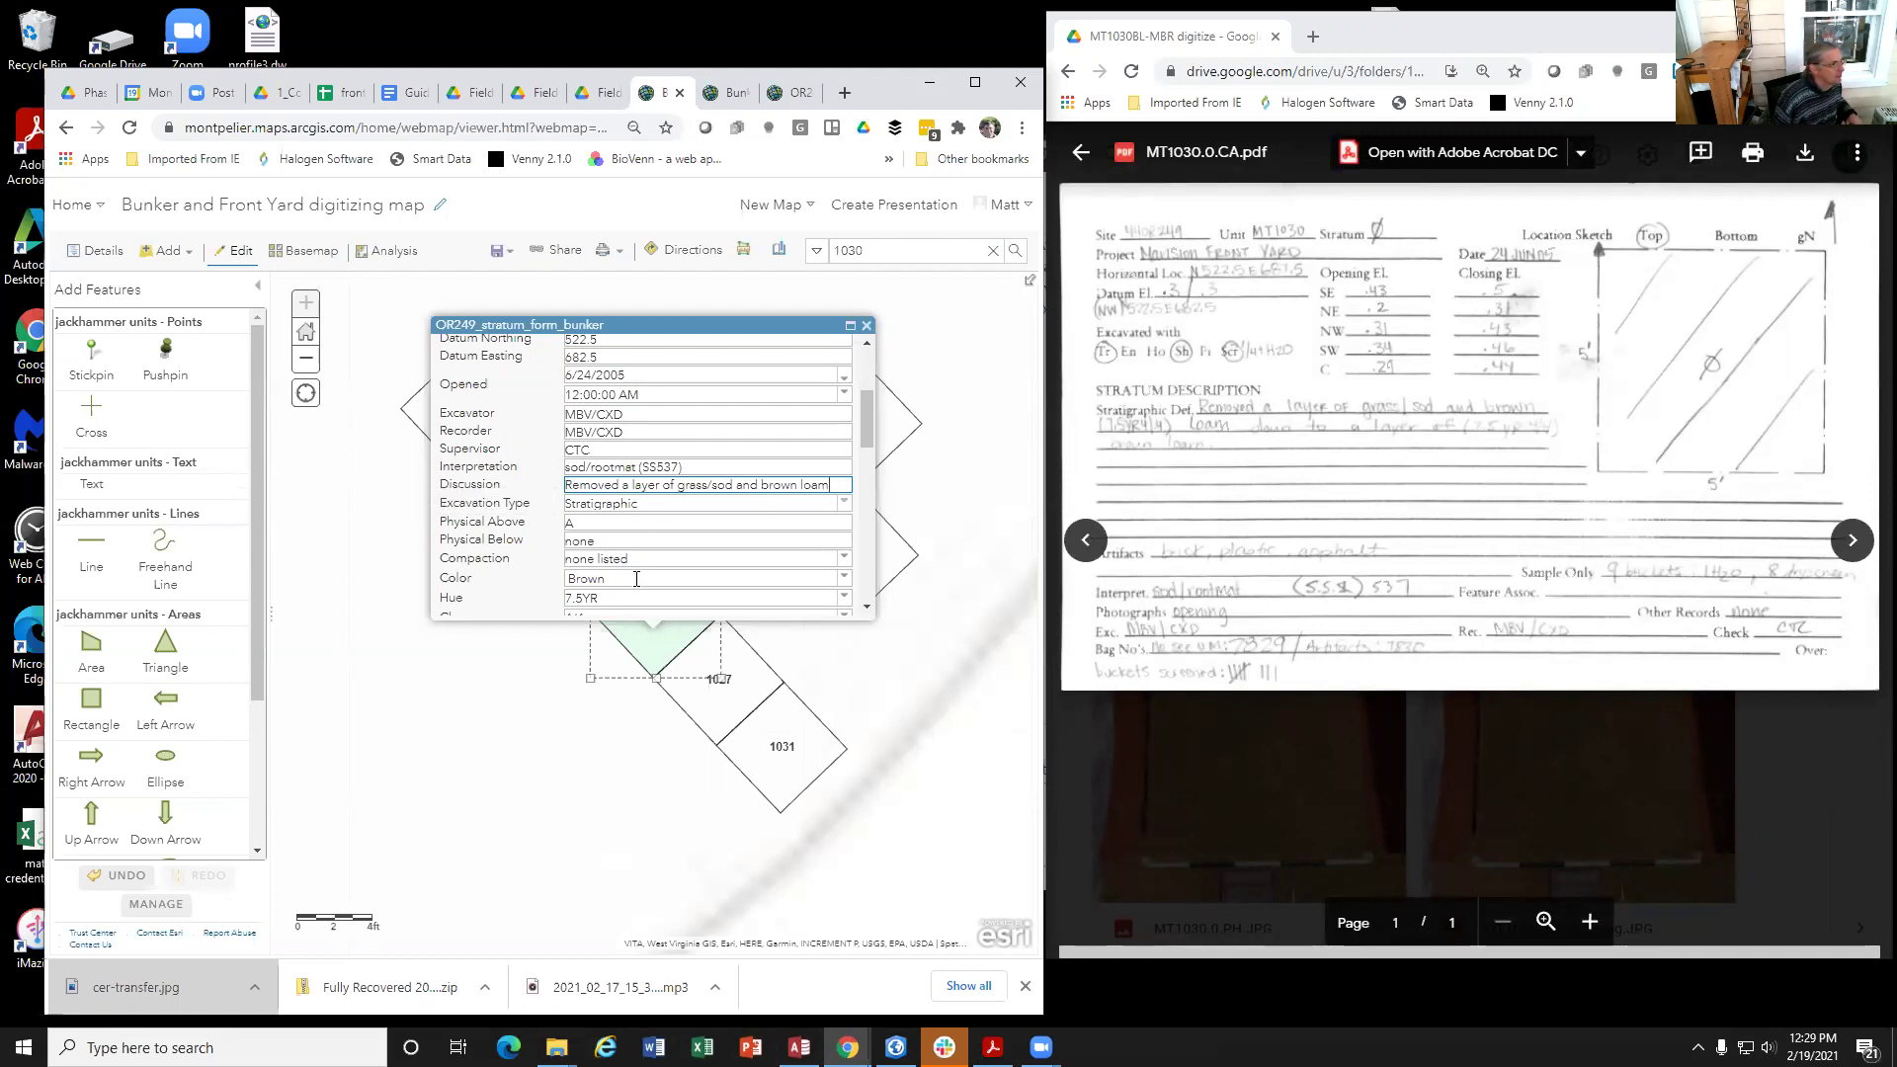
Step: Choose Stratigraphic as the Excavation Type from the options Arbitrary and Stratigraphic
scroll(636, 580, down, 1)
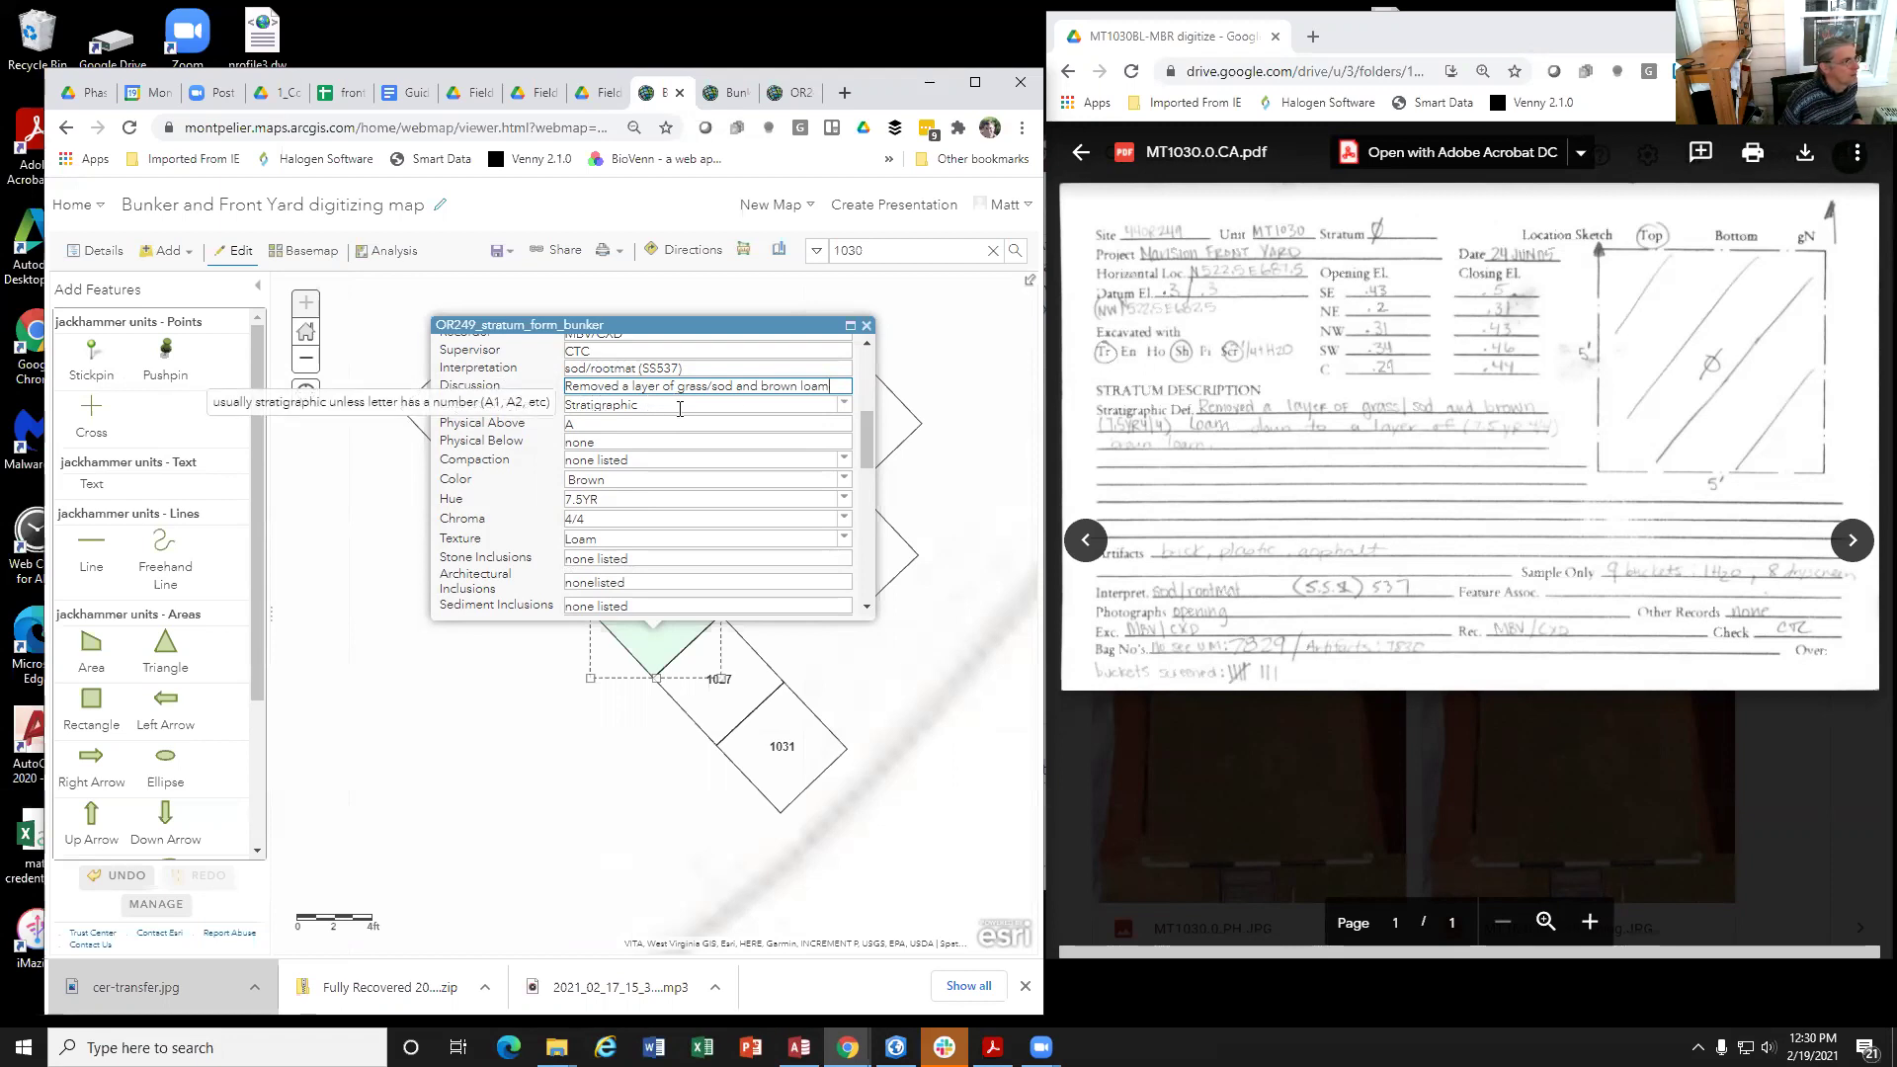
click(847, 407)
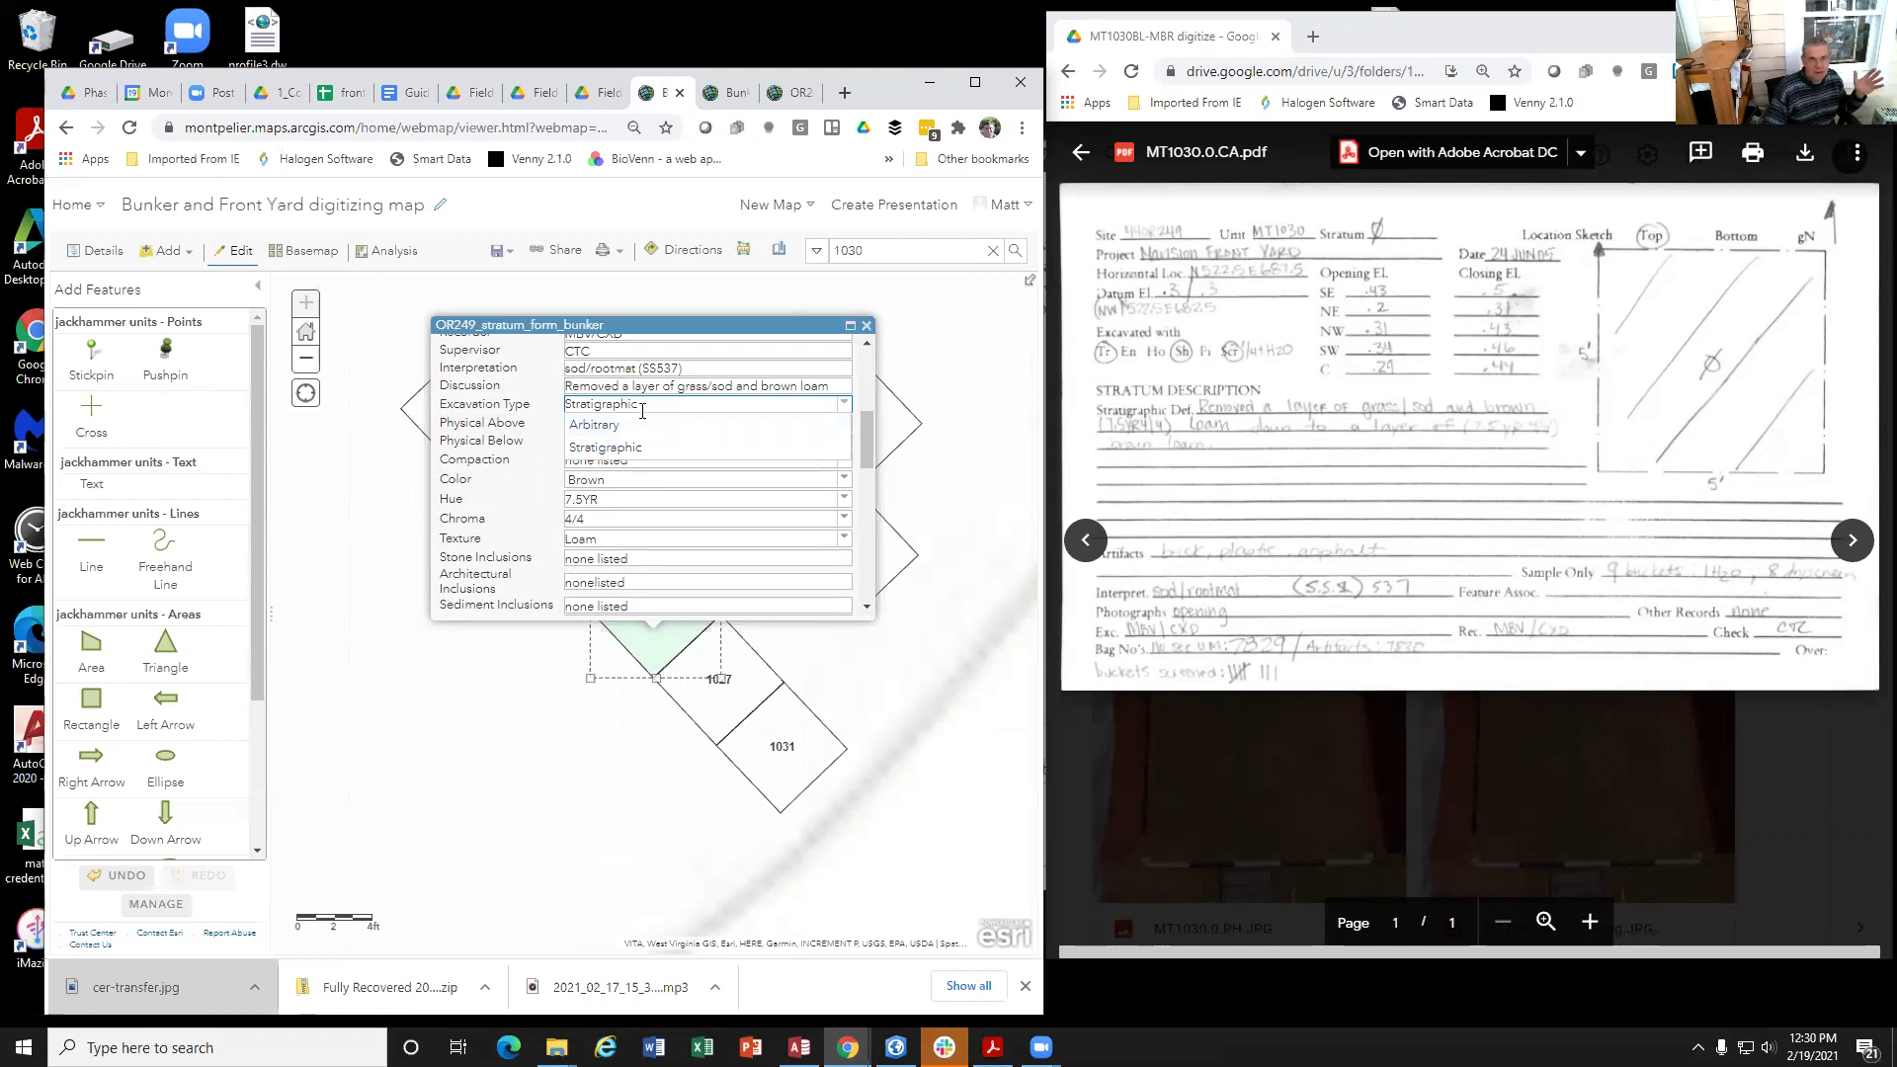
mouse_move(640, 408)
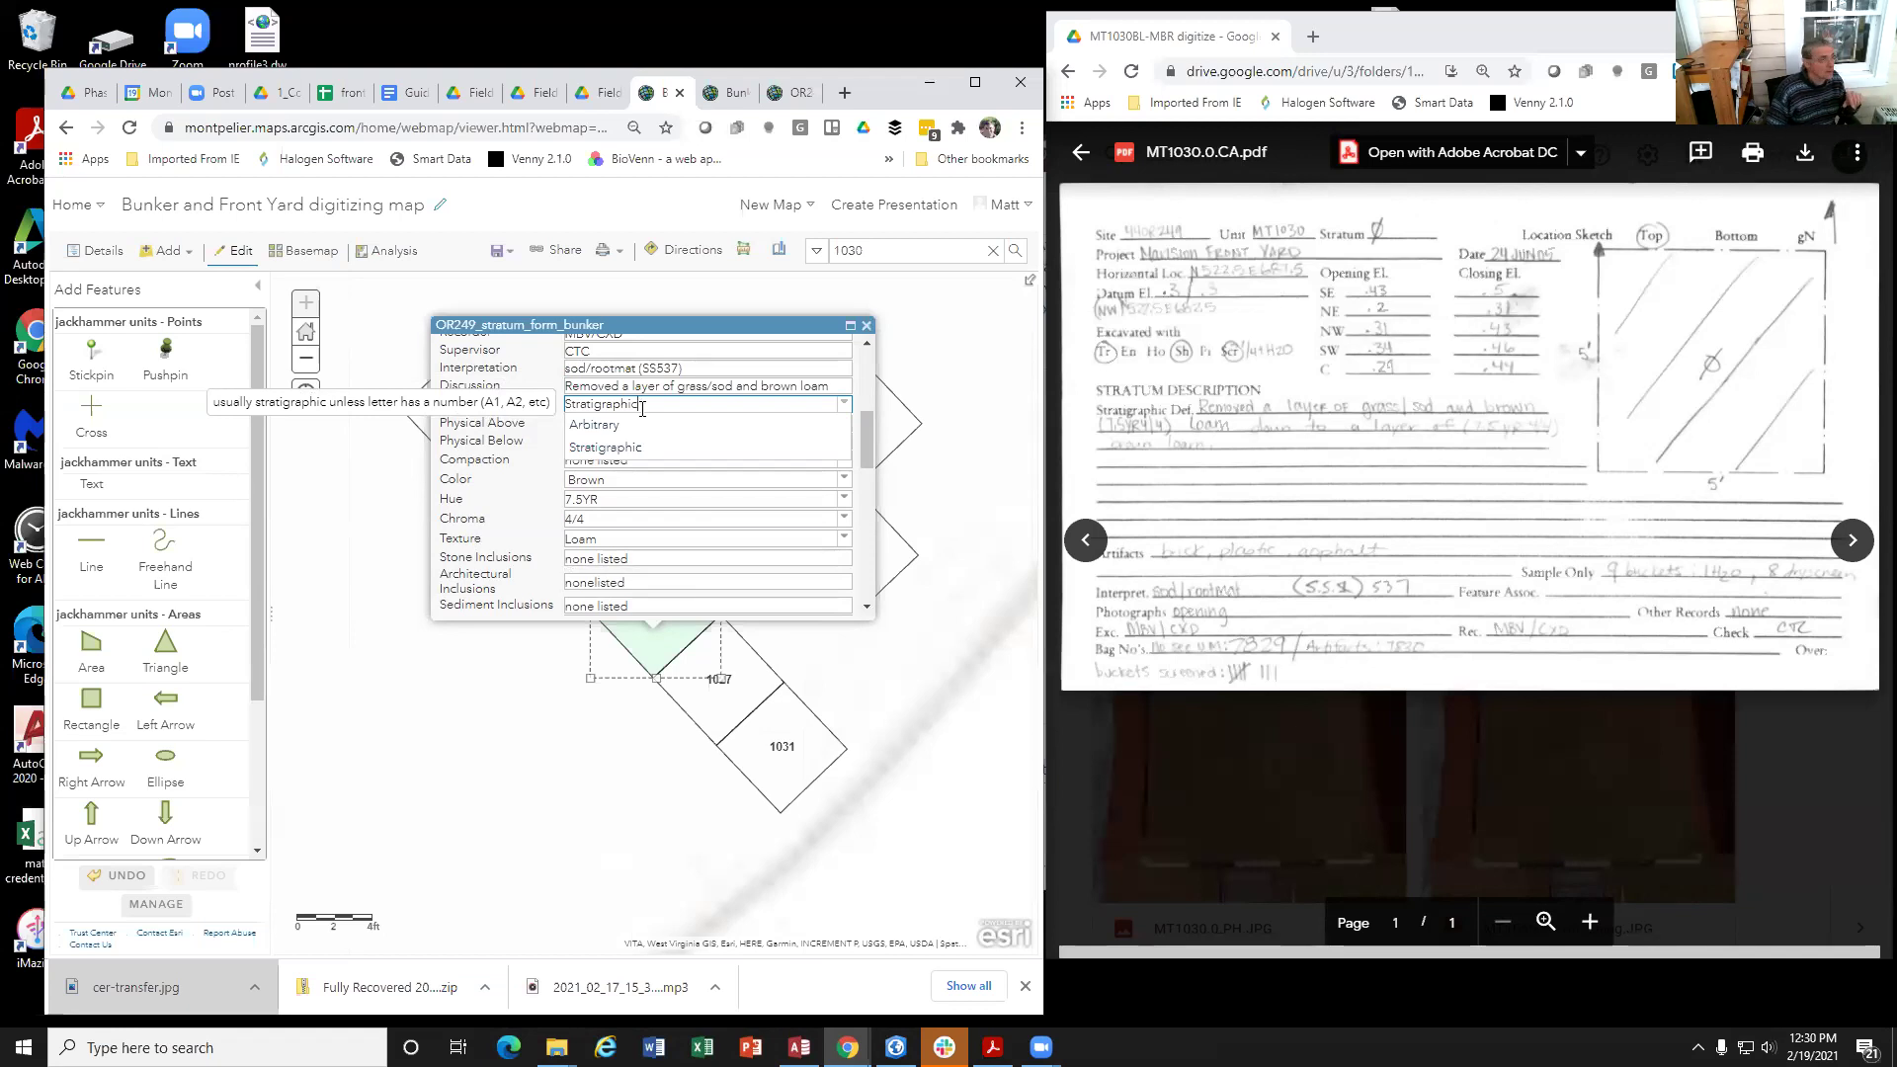
click(644, 449)
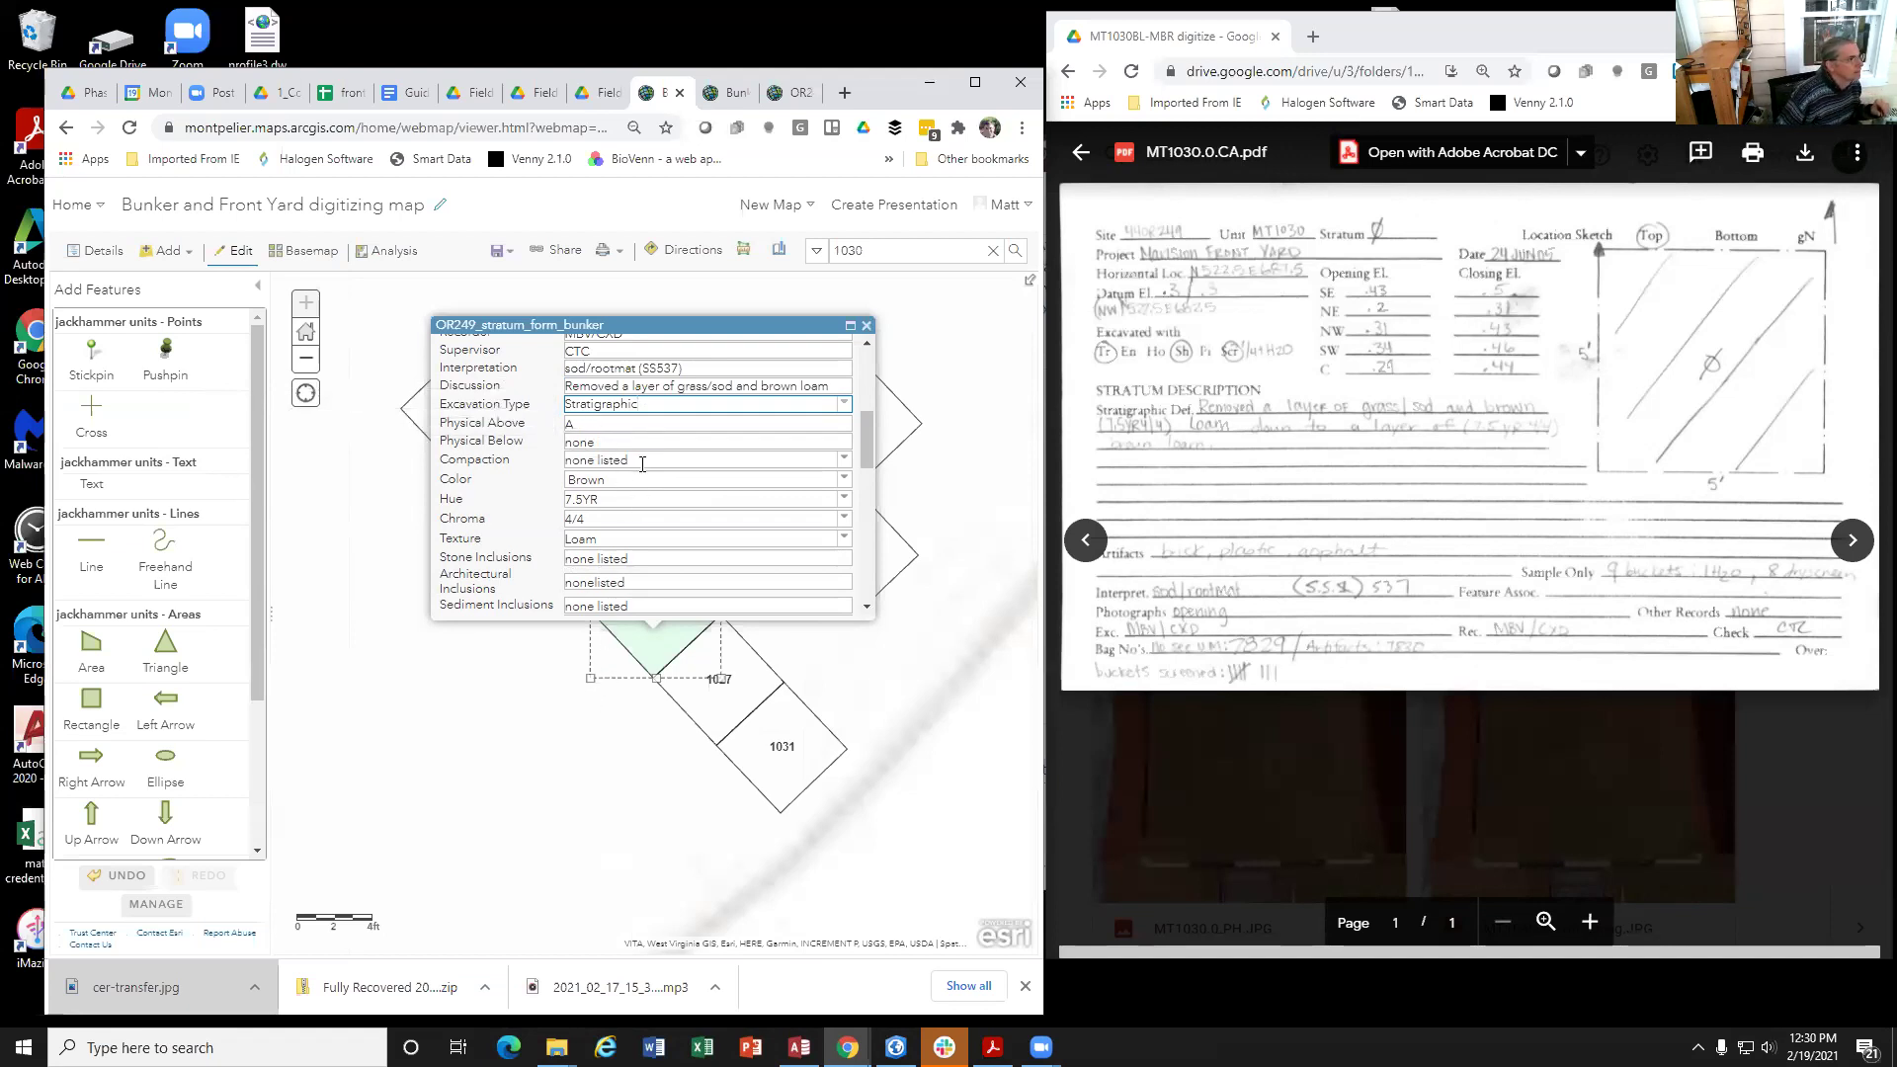
Step: Set Physical Above to none and Physical Below to A in the stratum form
scroll(642, 465, up, 1)
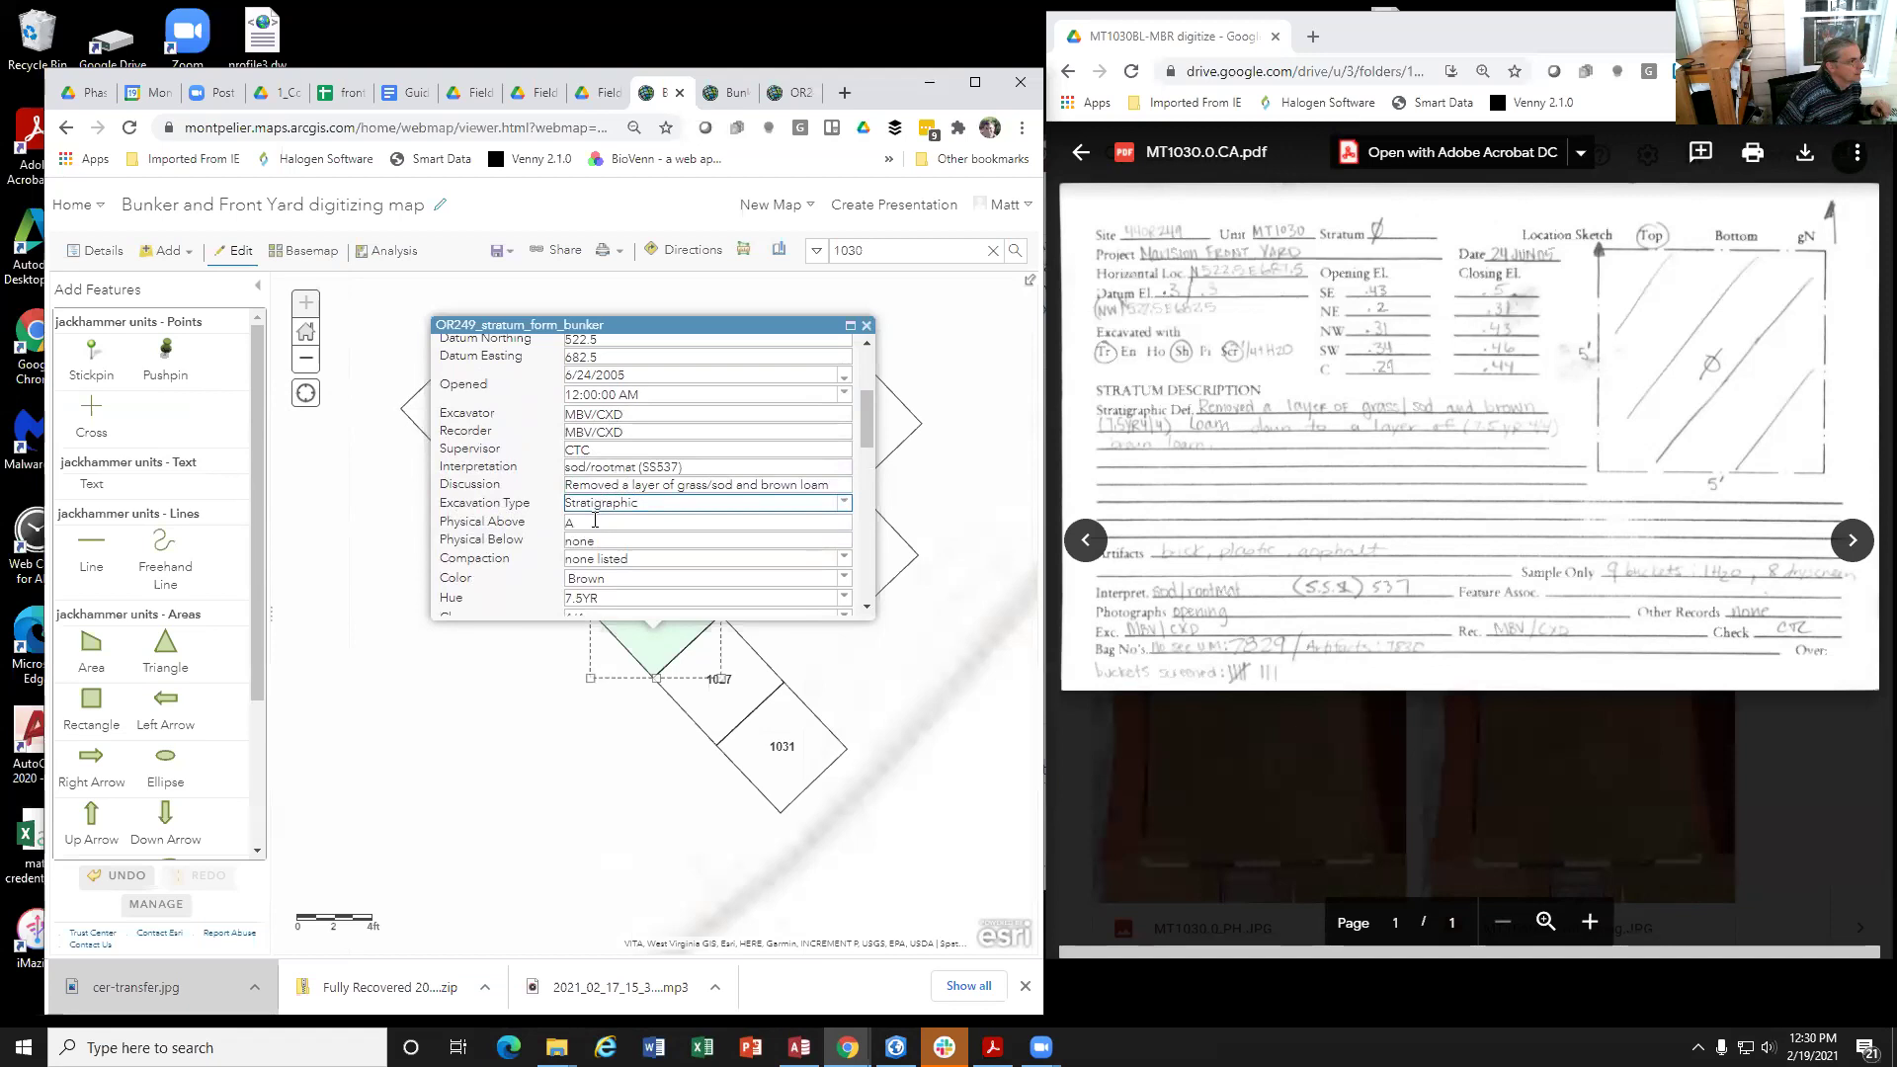
double_click(593, 527)
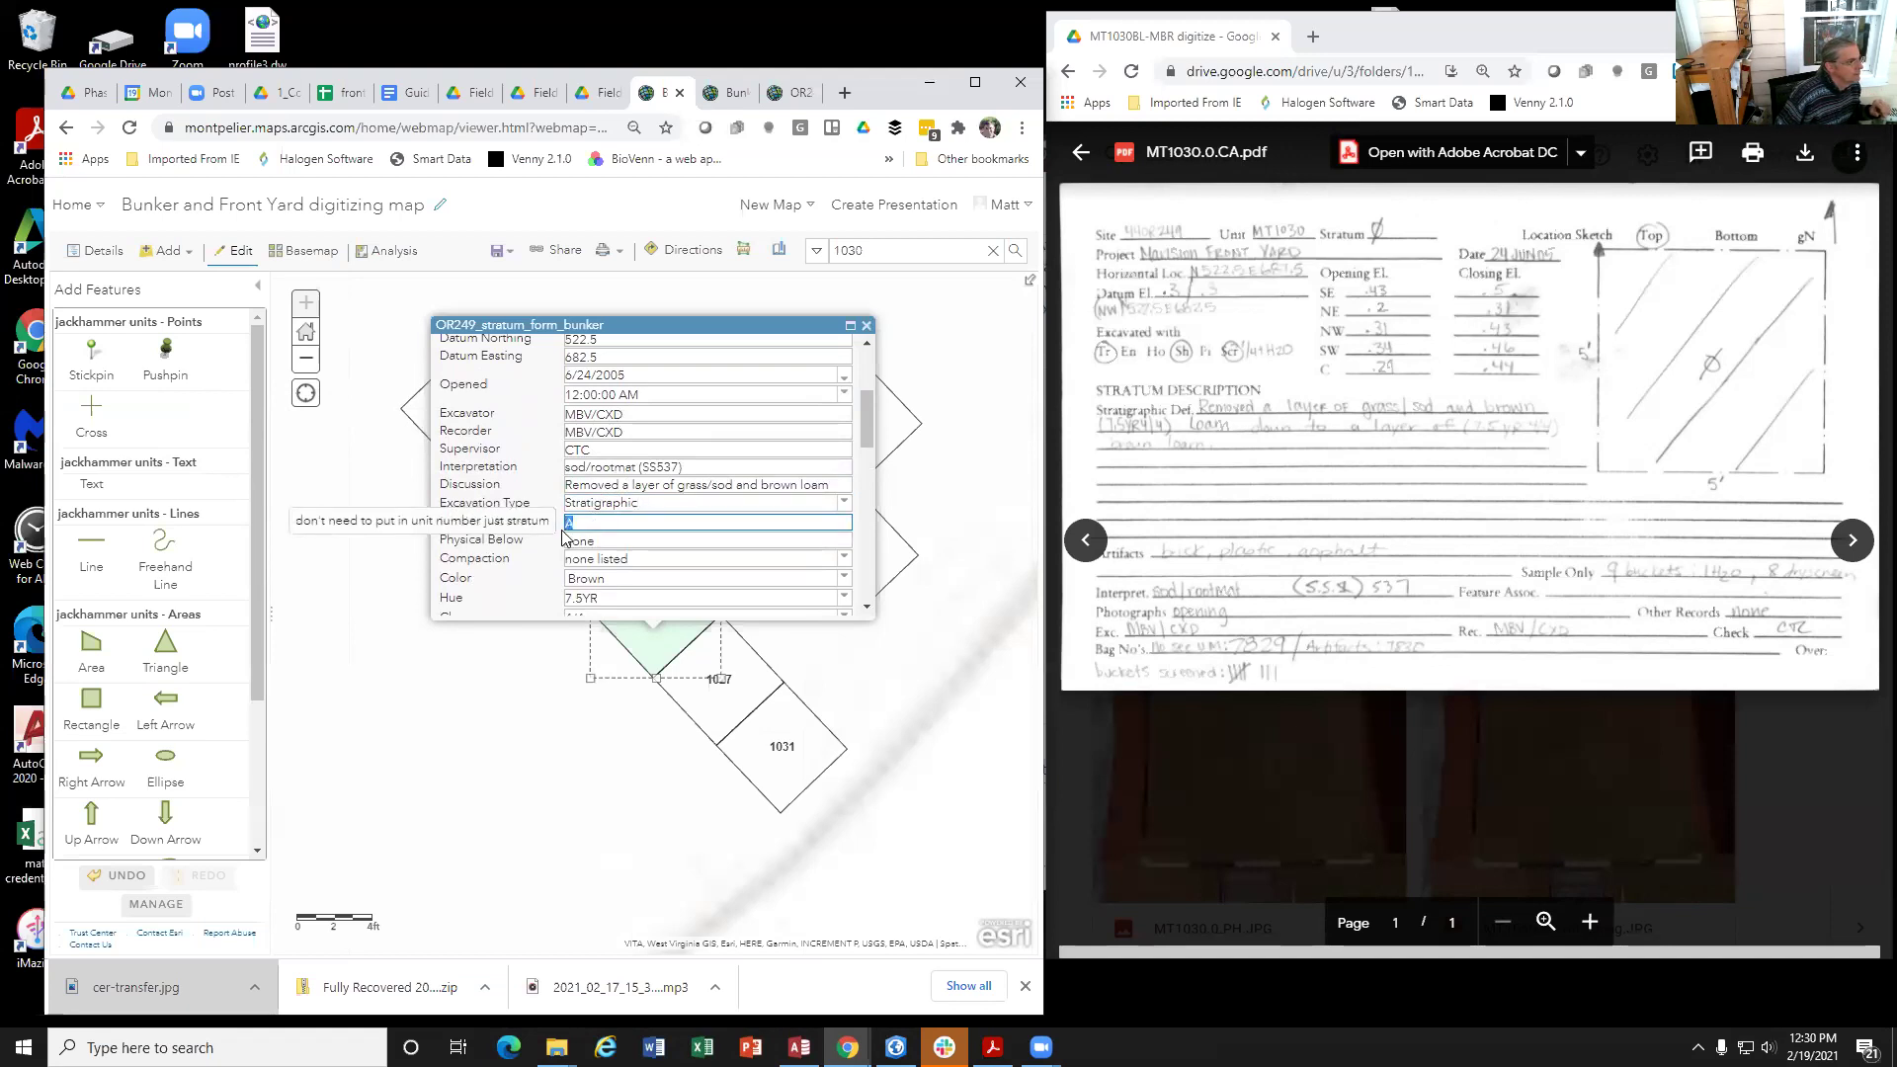
text(none)
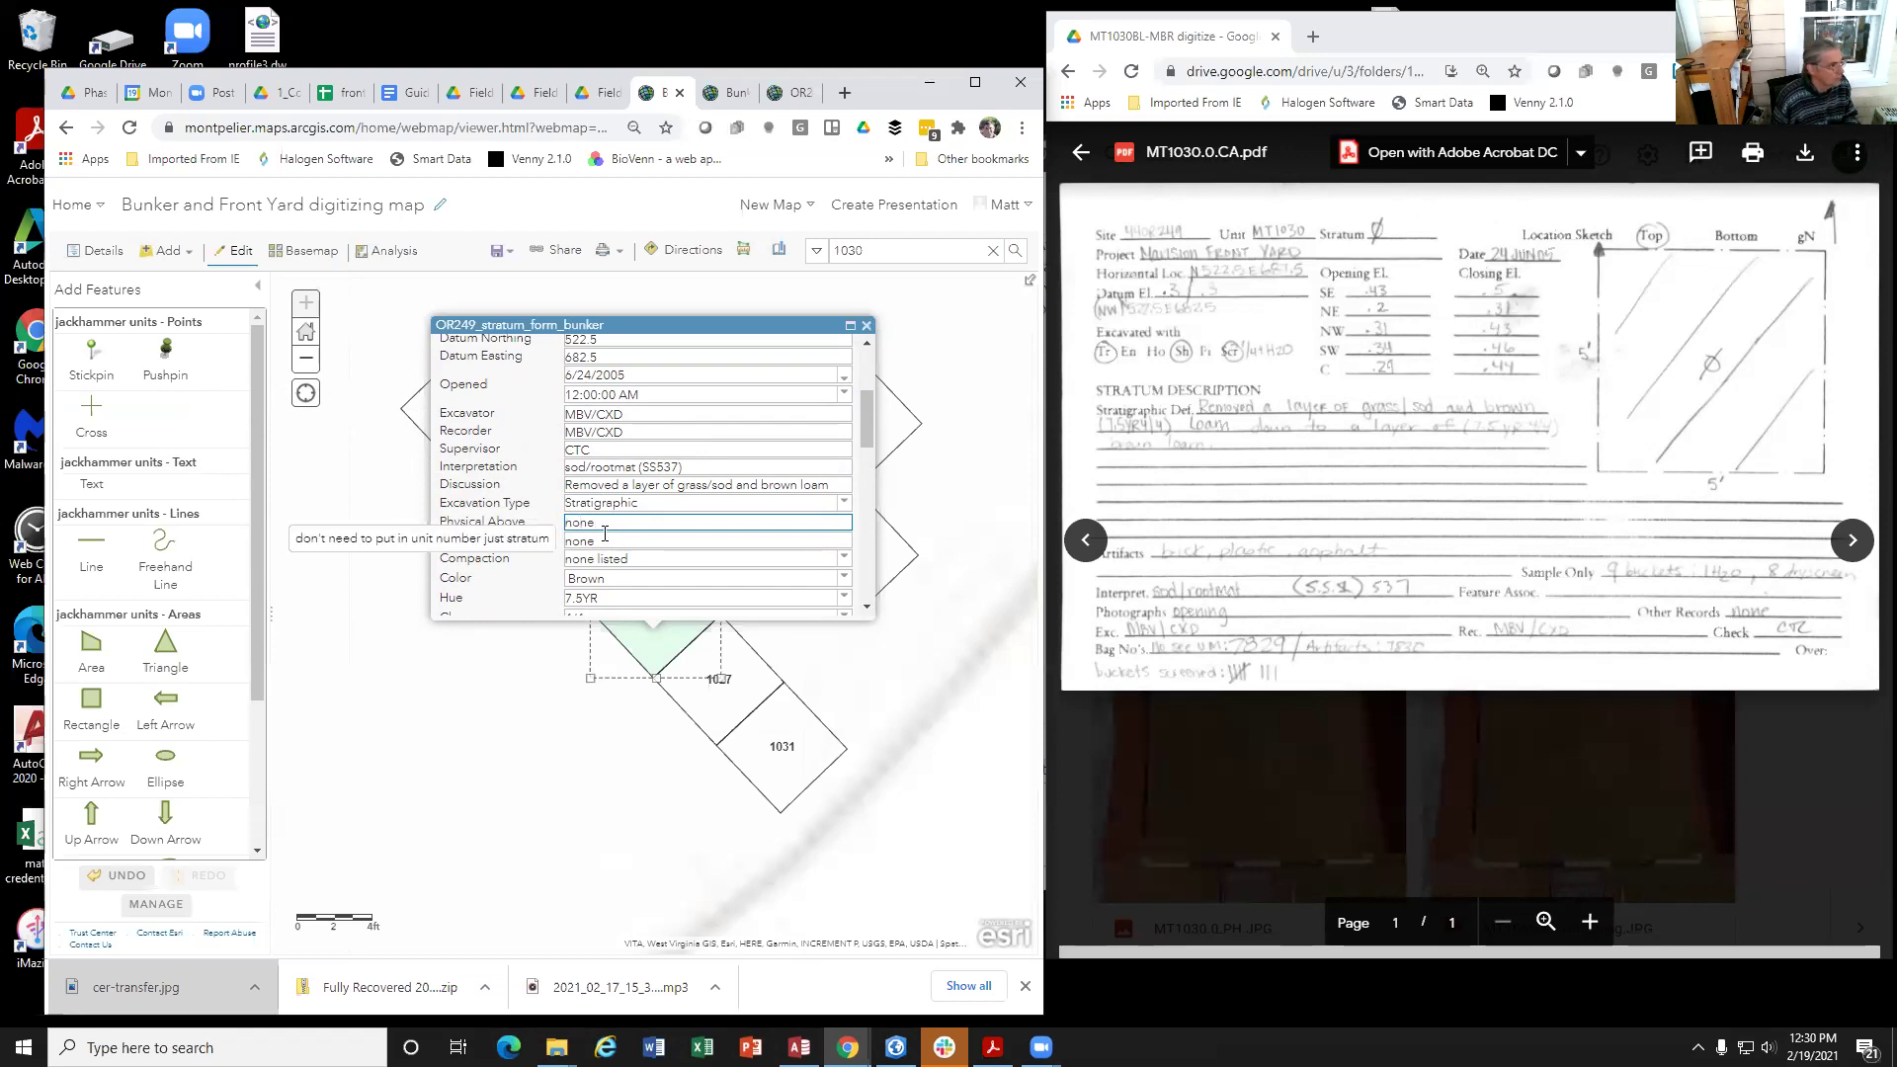
key(Tab)
text(A)
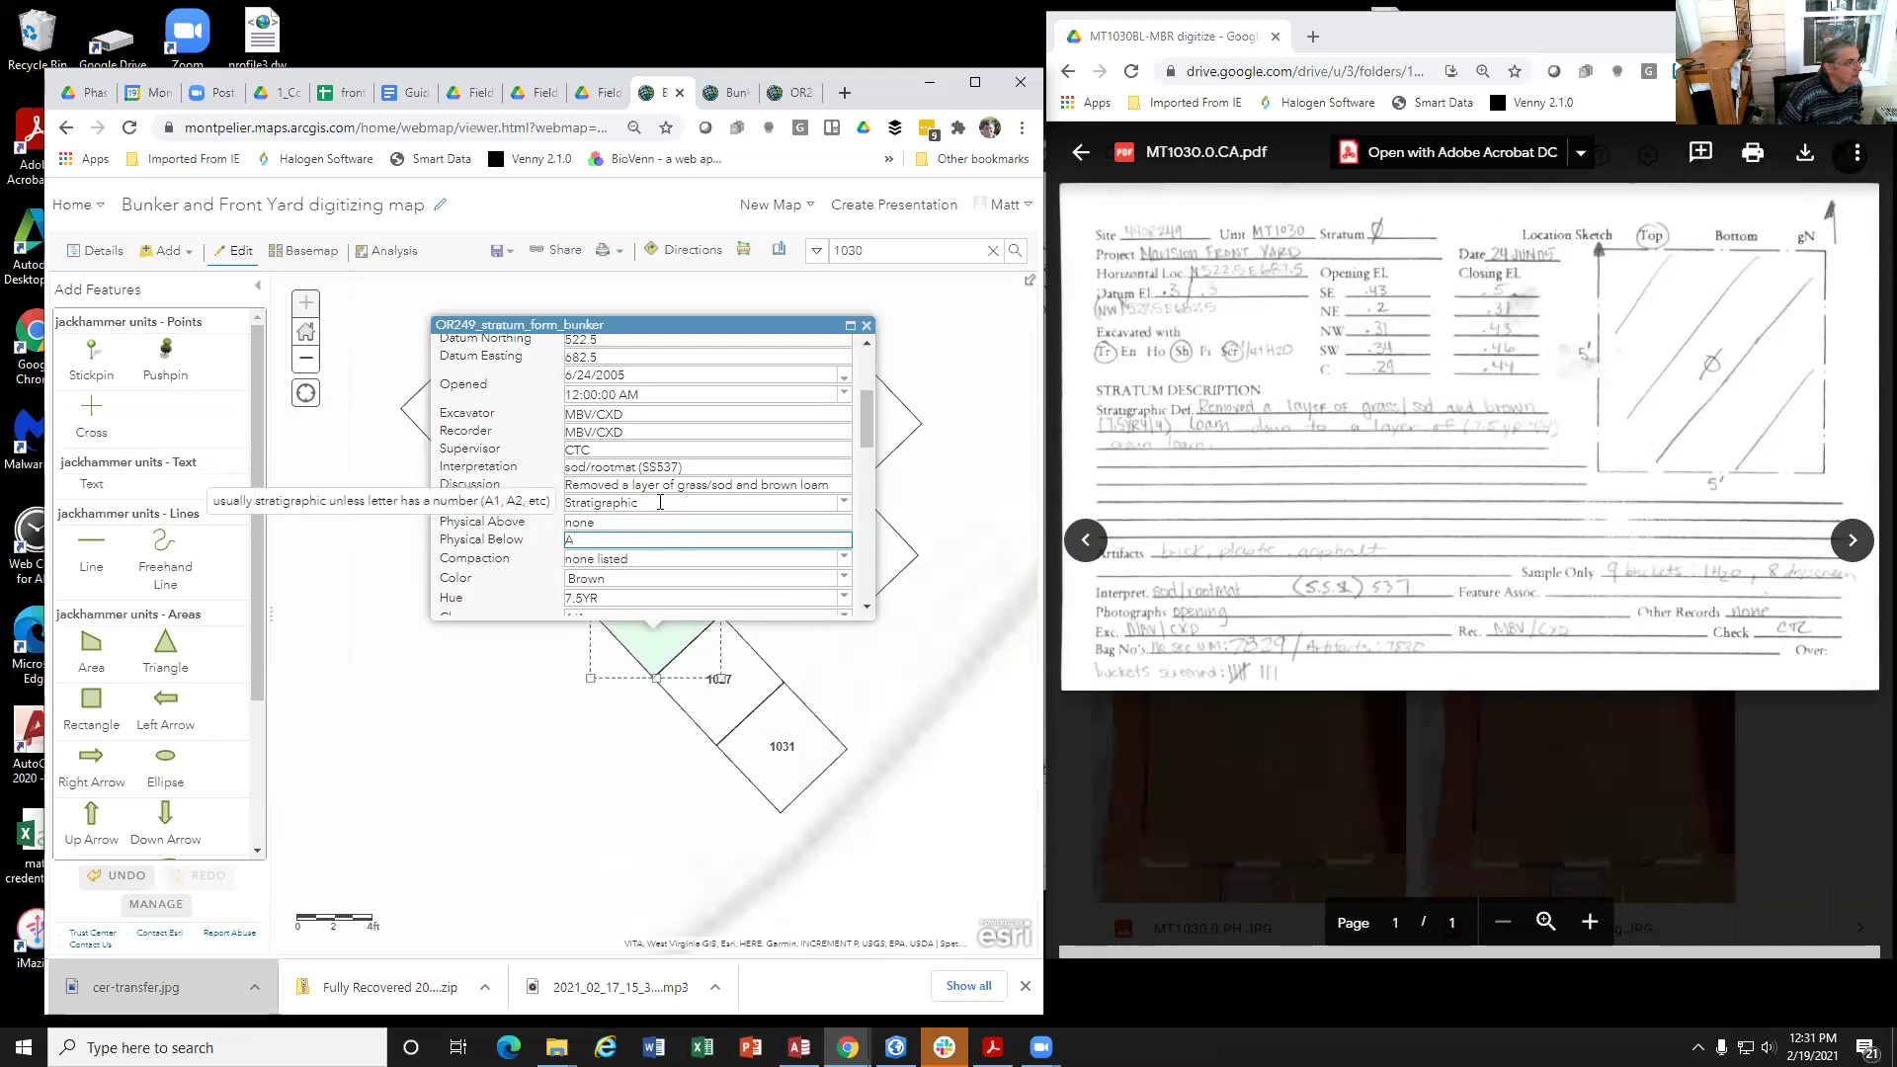
Step: Review the Physical Above, Physical Below and Compaction fields alongside the stratigraphic definition on the stratum card
click(648, 558)
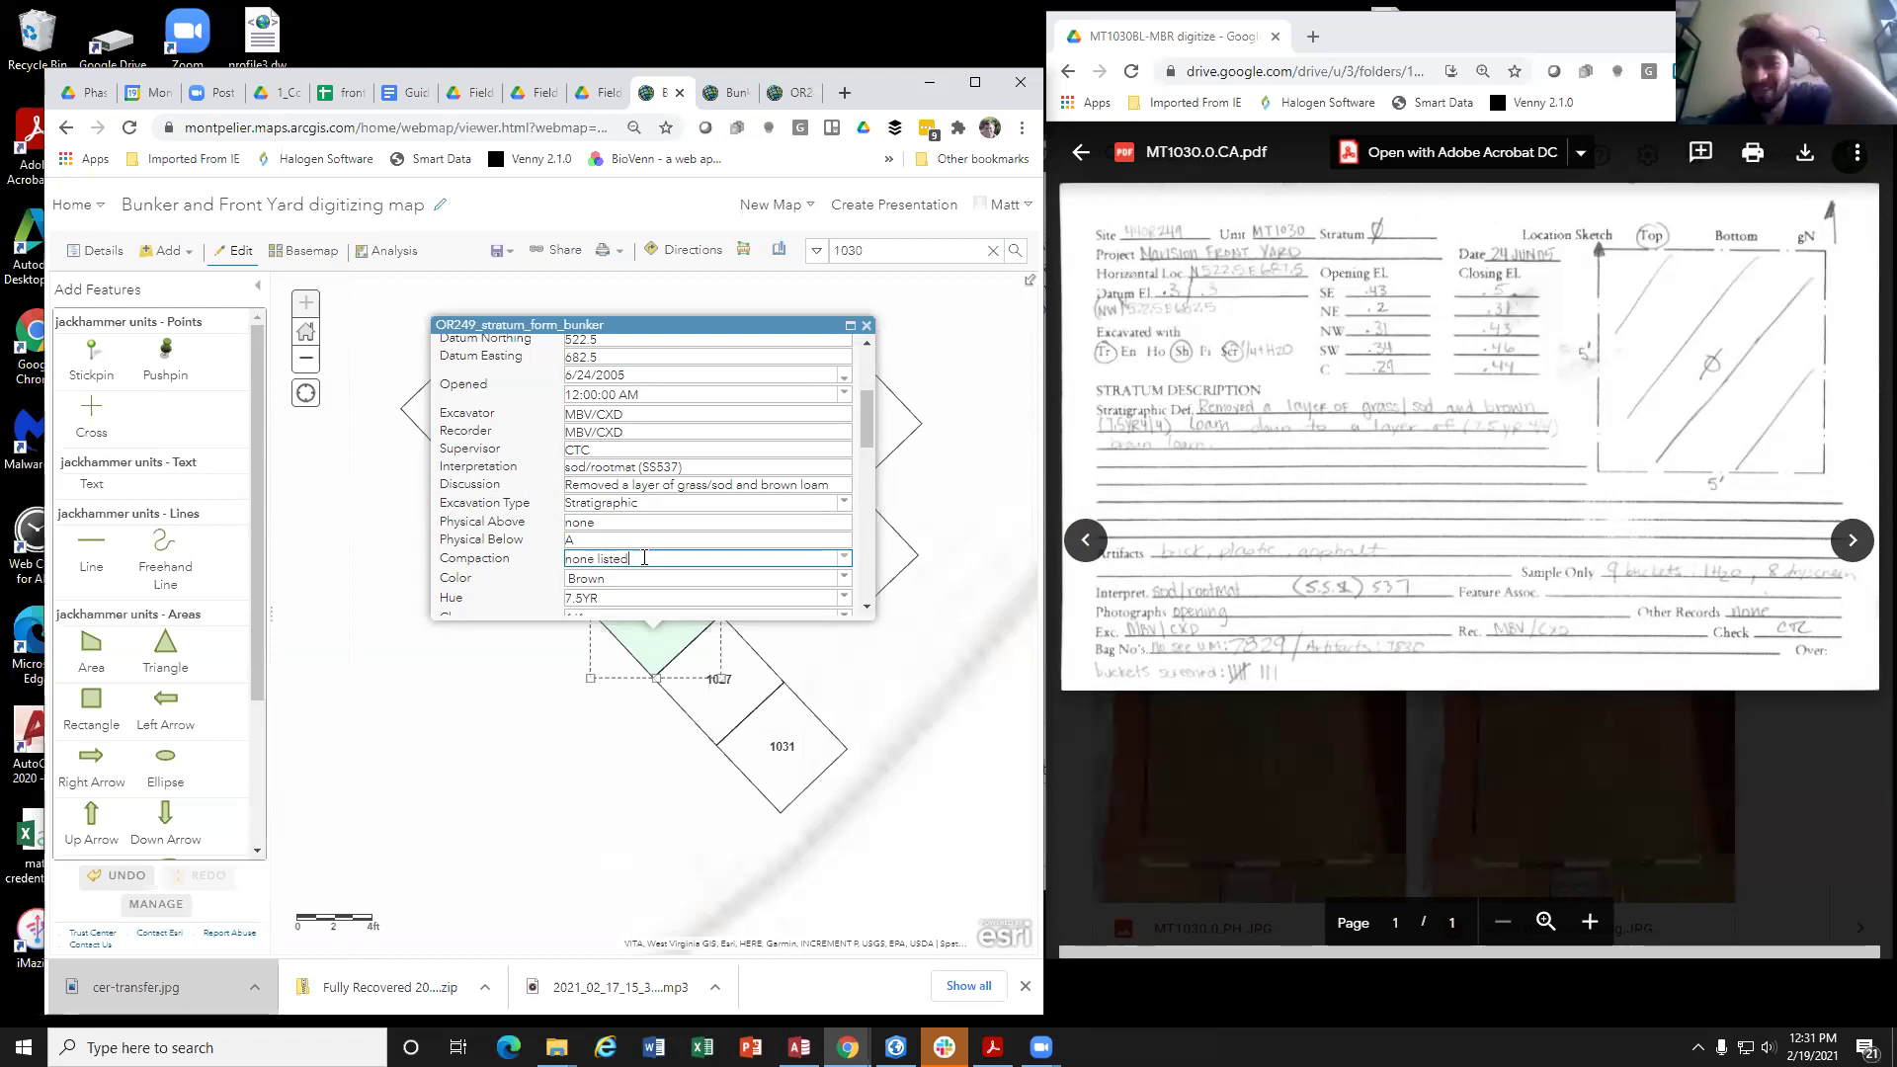
click(628, 521)
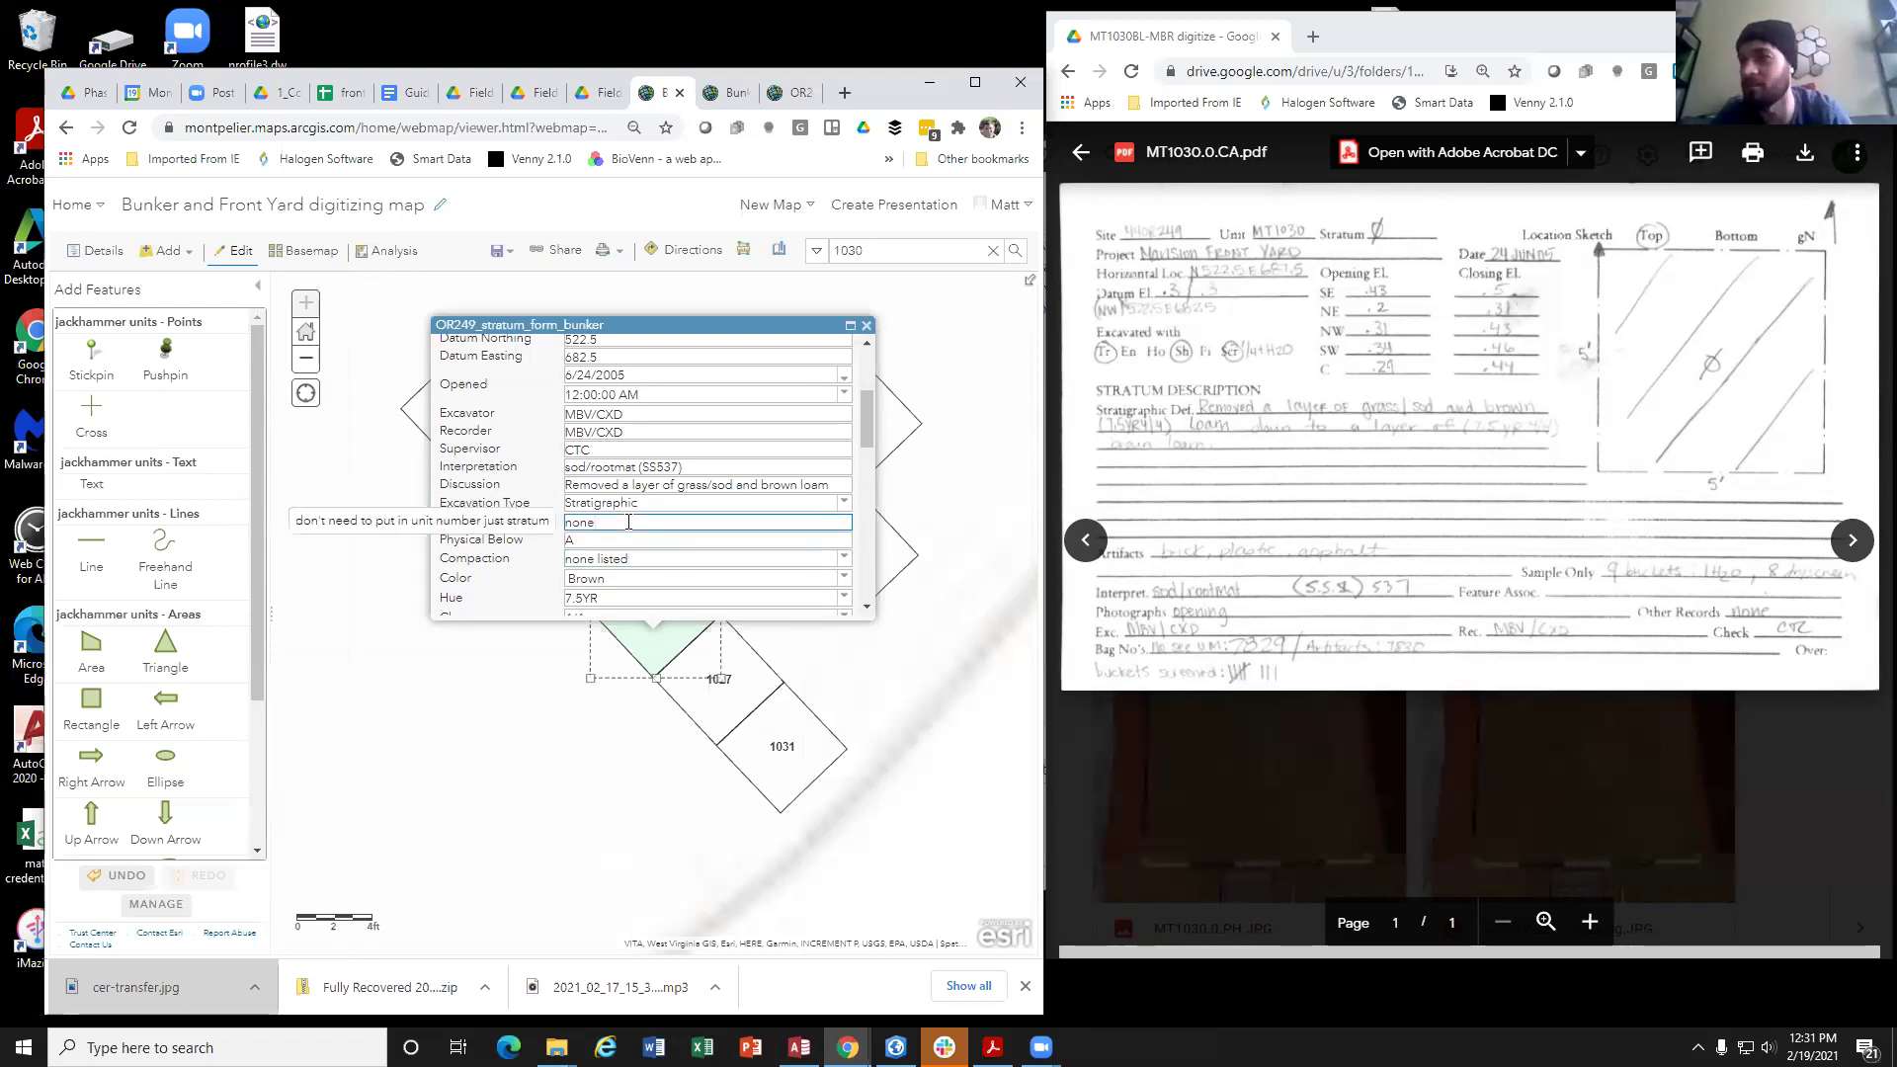
key(Tab)
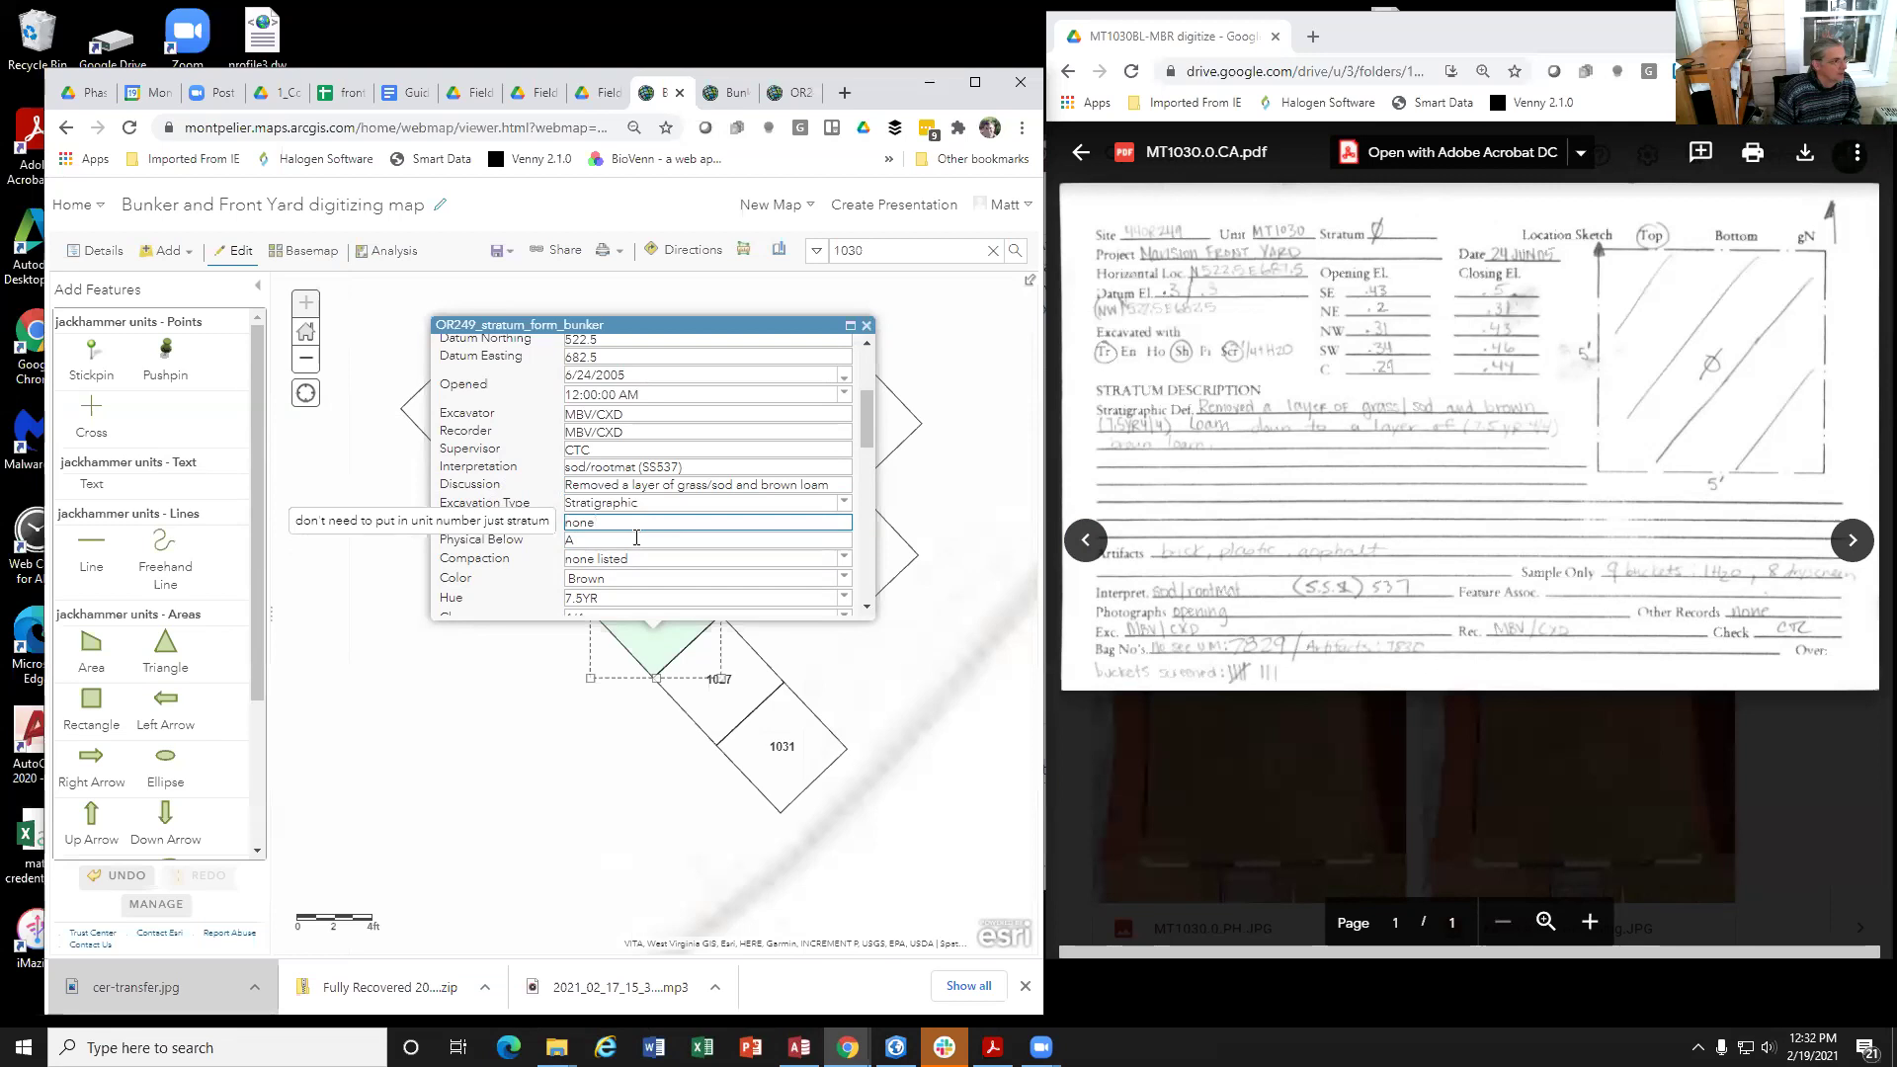
click(636, 524)
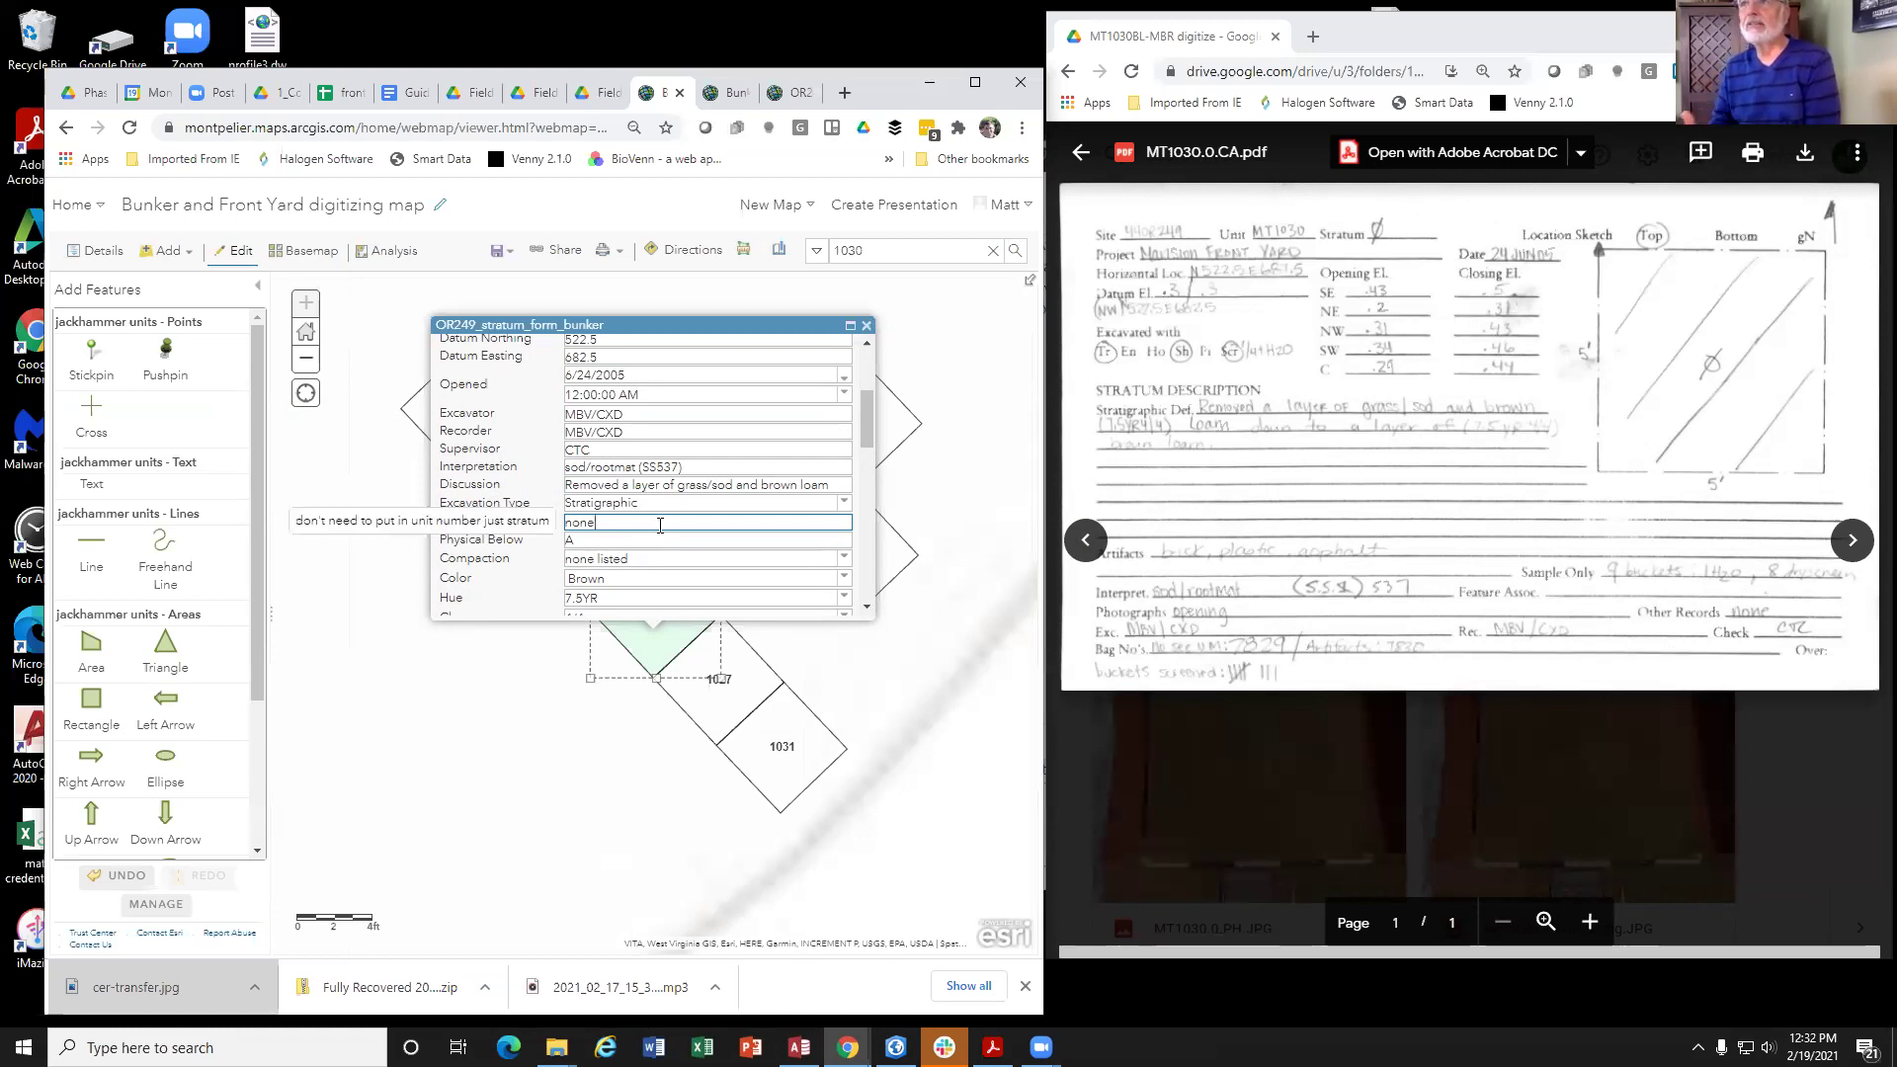
triple_click(1164, 423)
click(1125, 457)
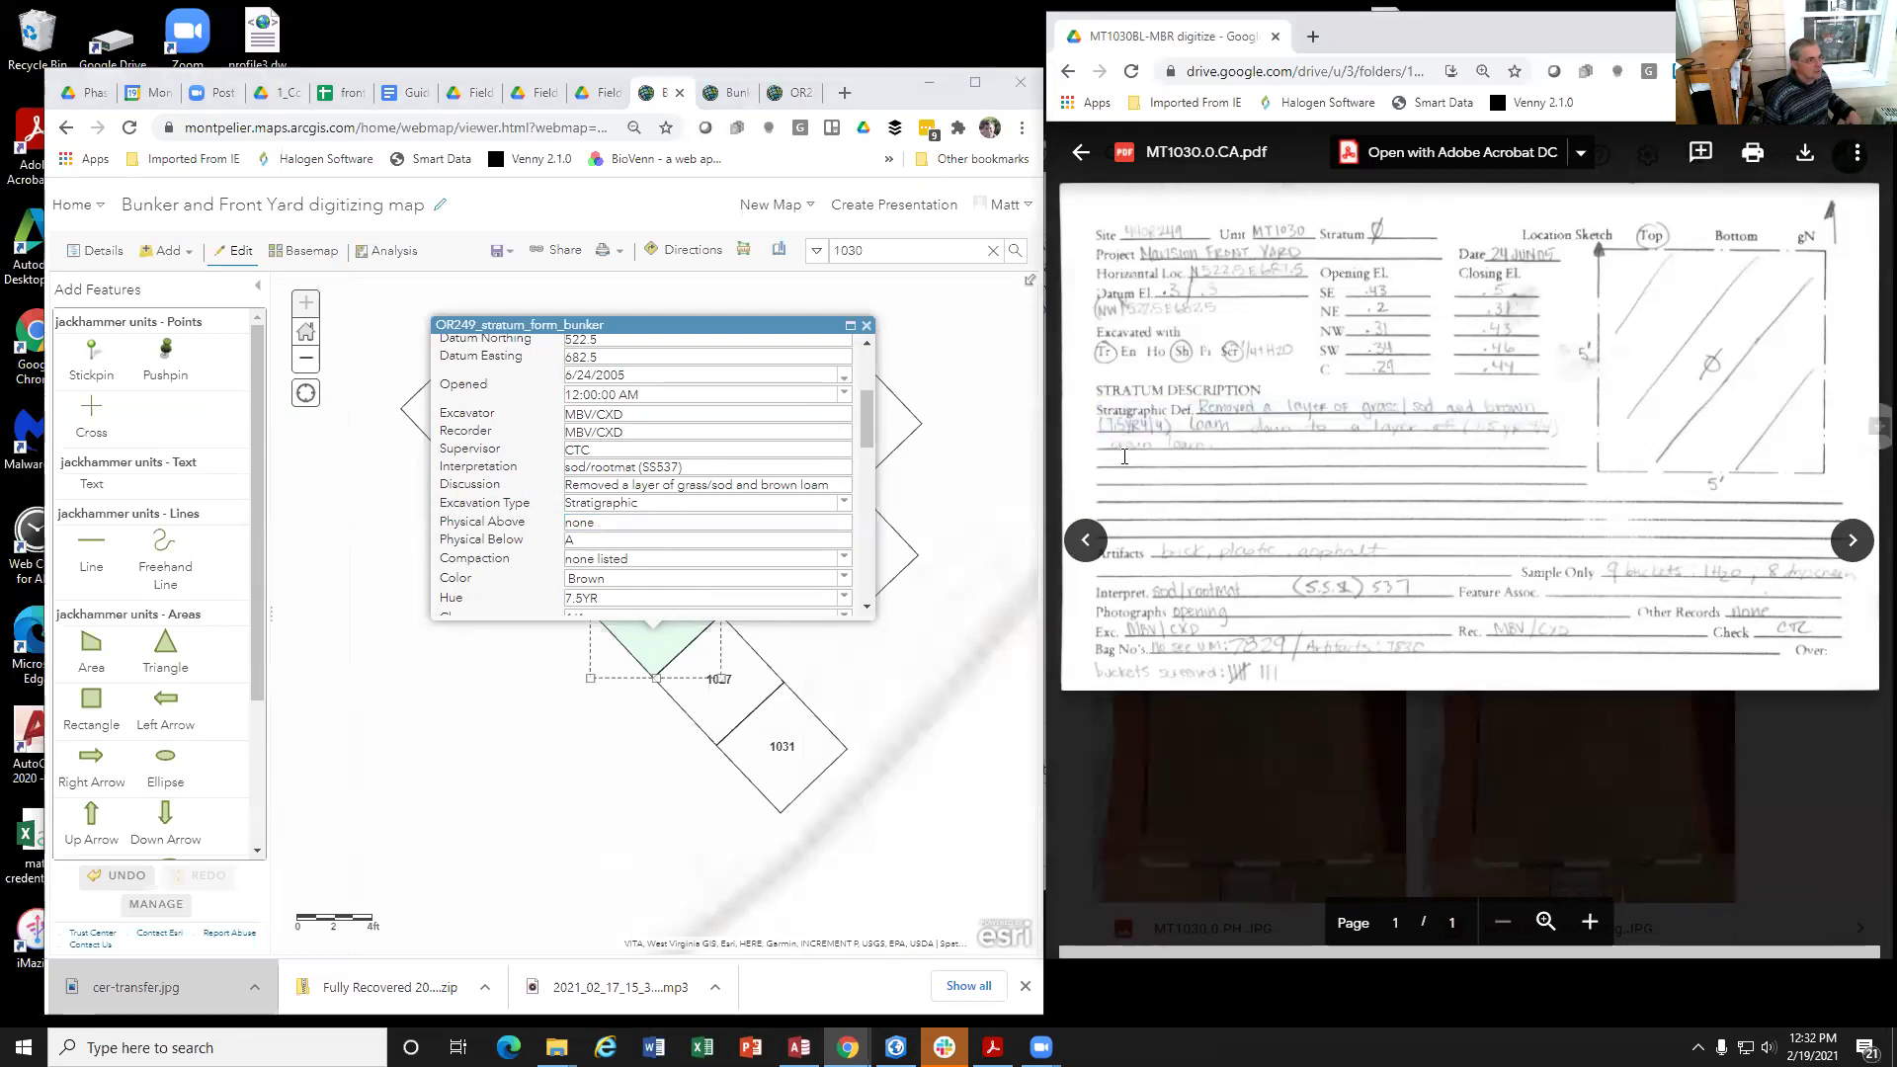
scroll(605, 534, down, 1)
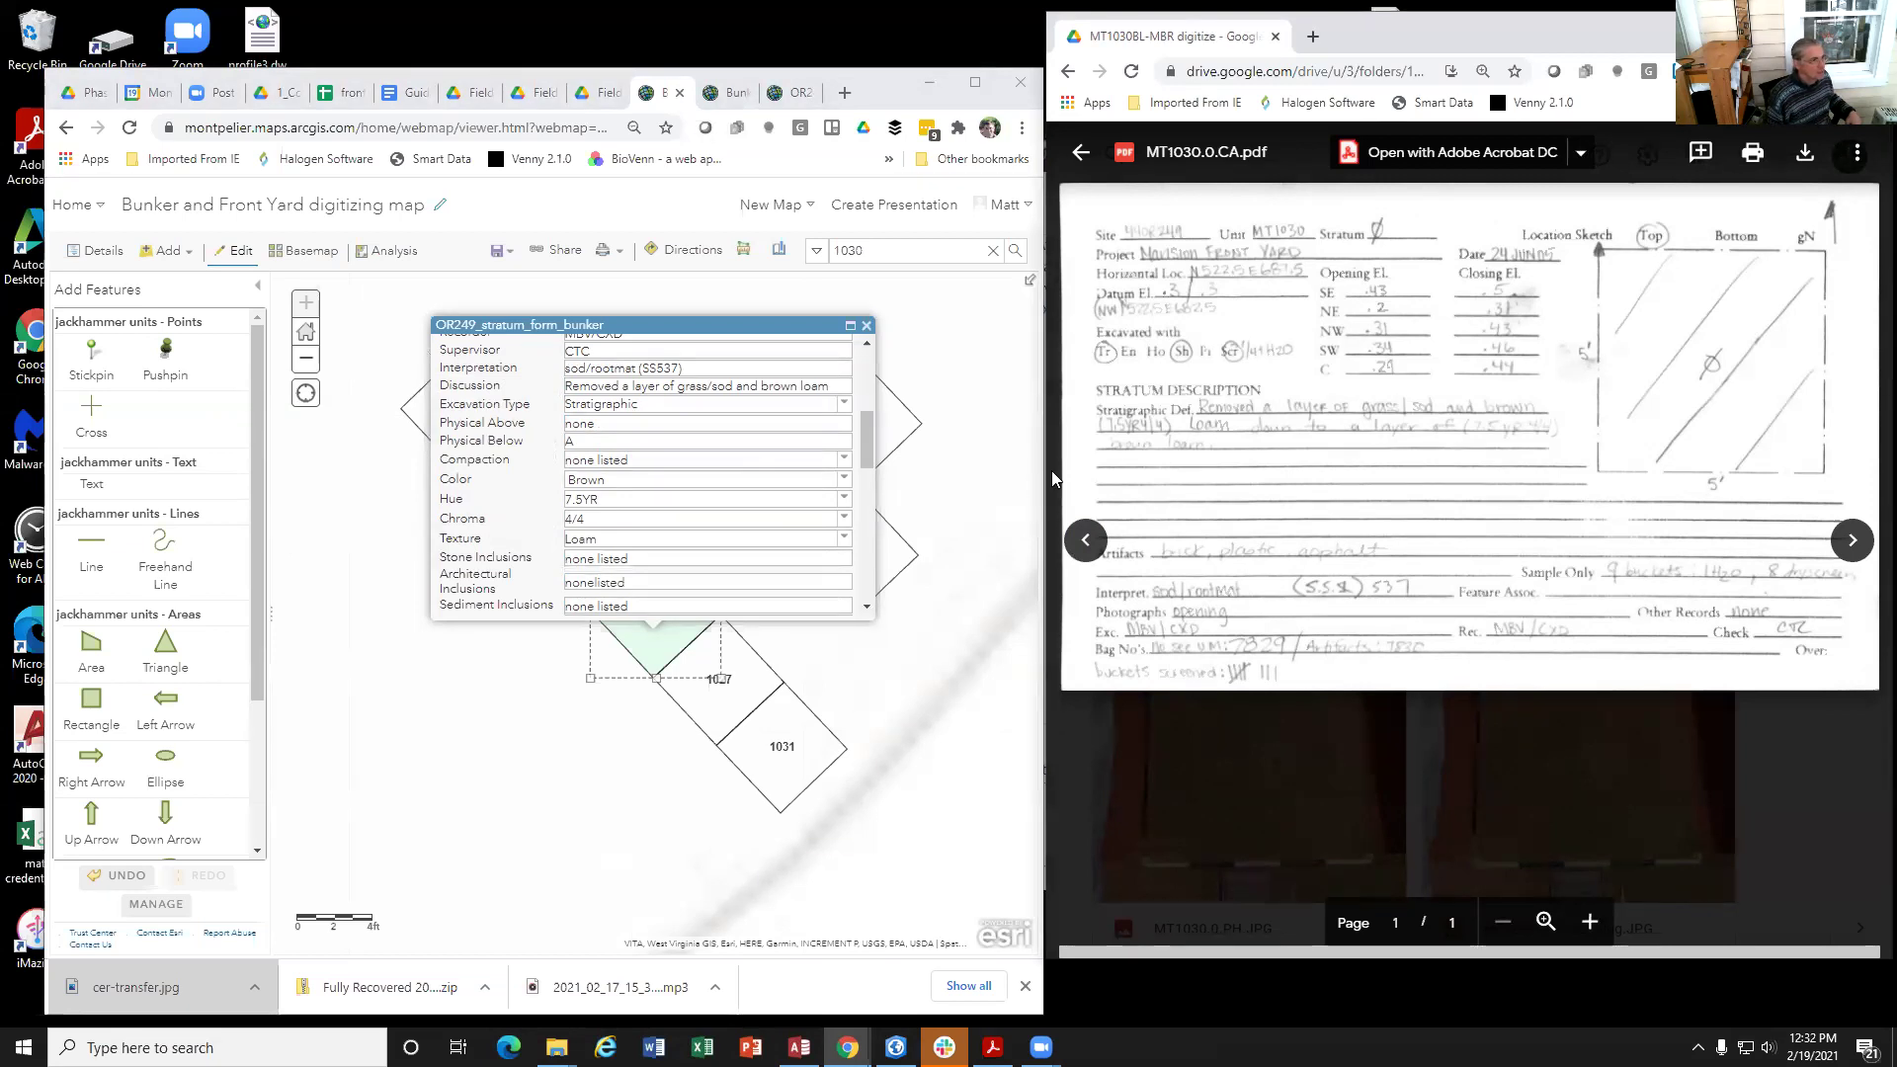
scroll(690, 499, up, 1)
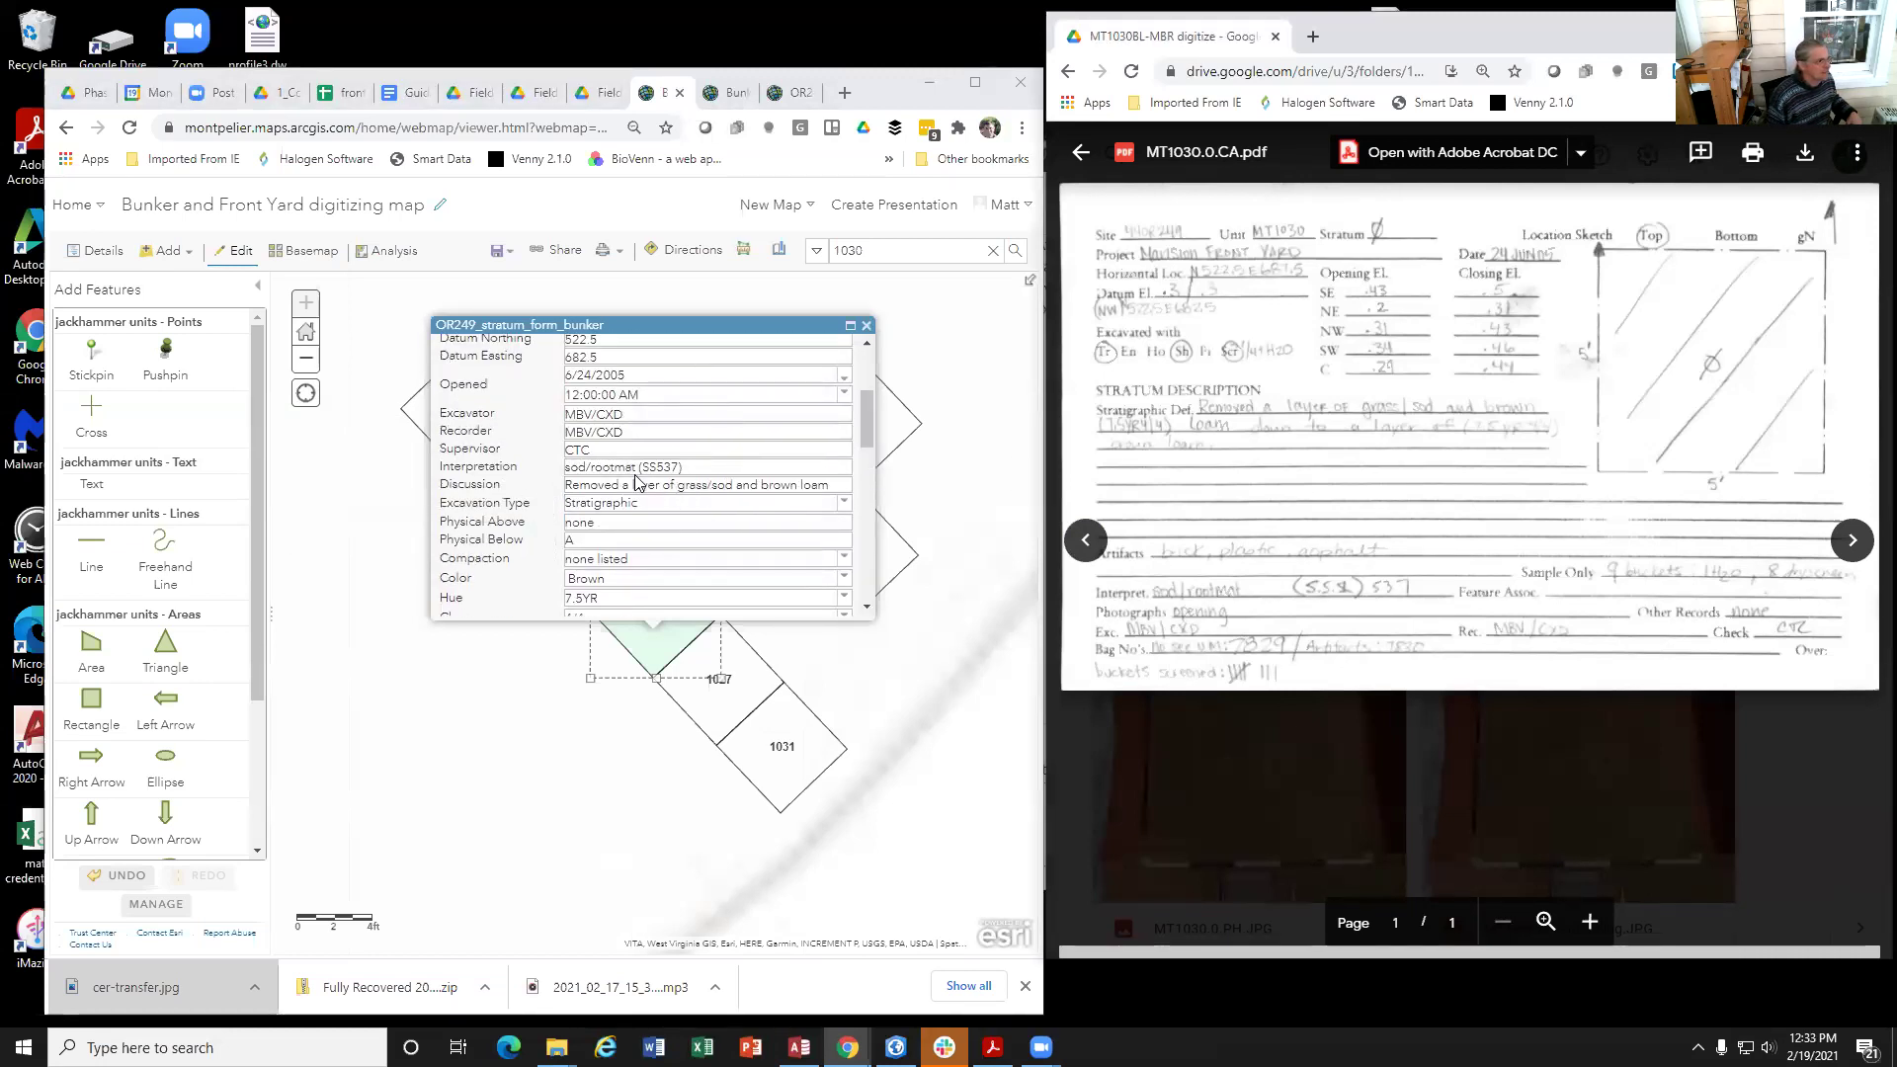
Step: Insert the Munsell code "(7.5YR4/4)" before "brown loam" in the Discussion text
click(660, 486)
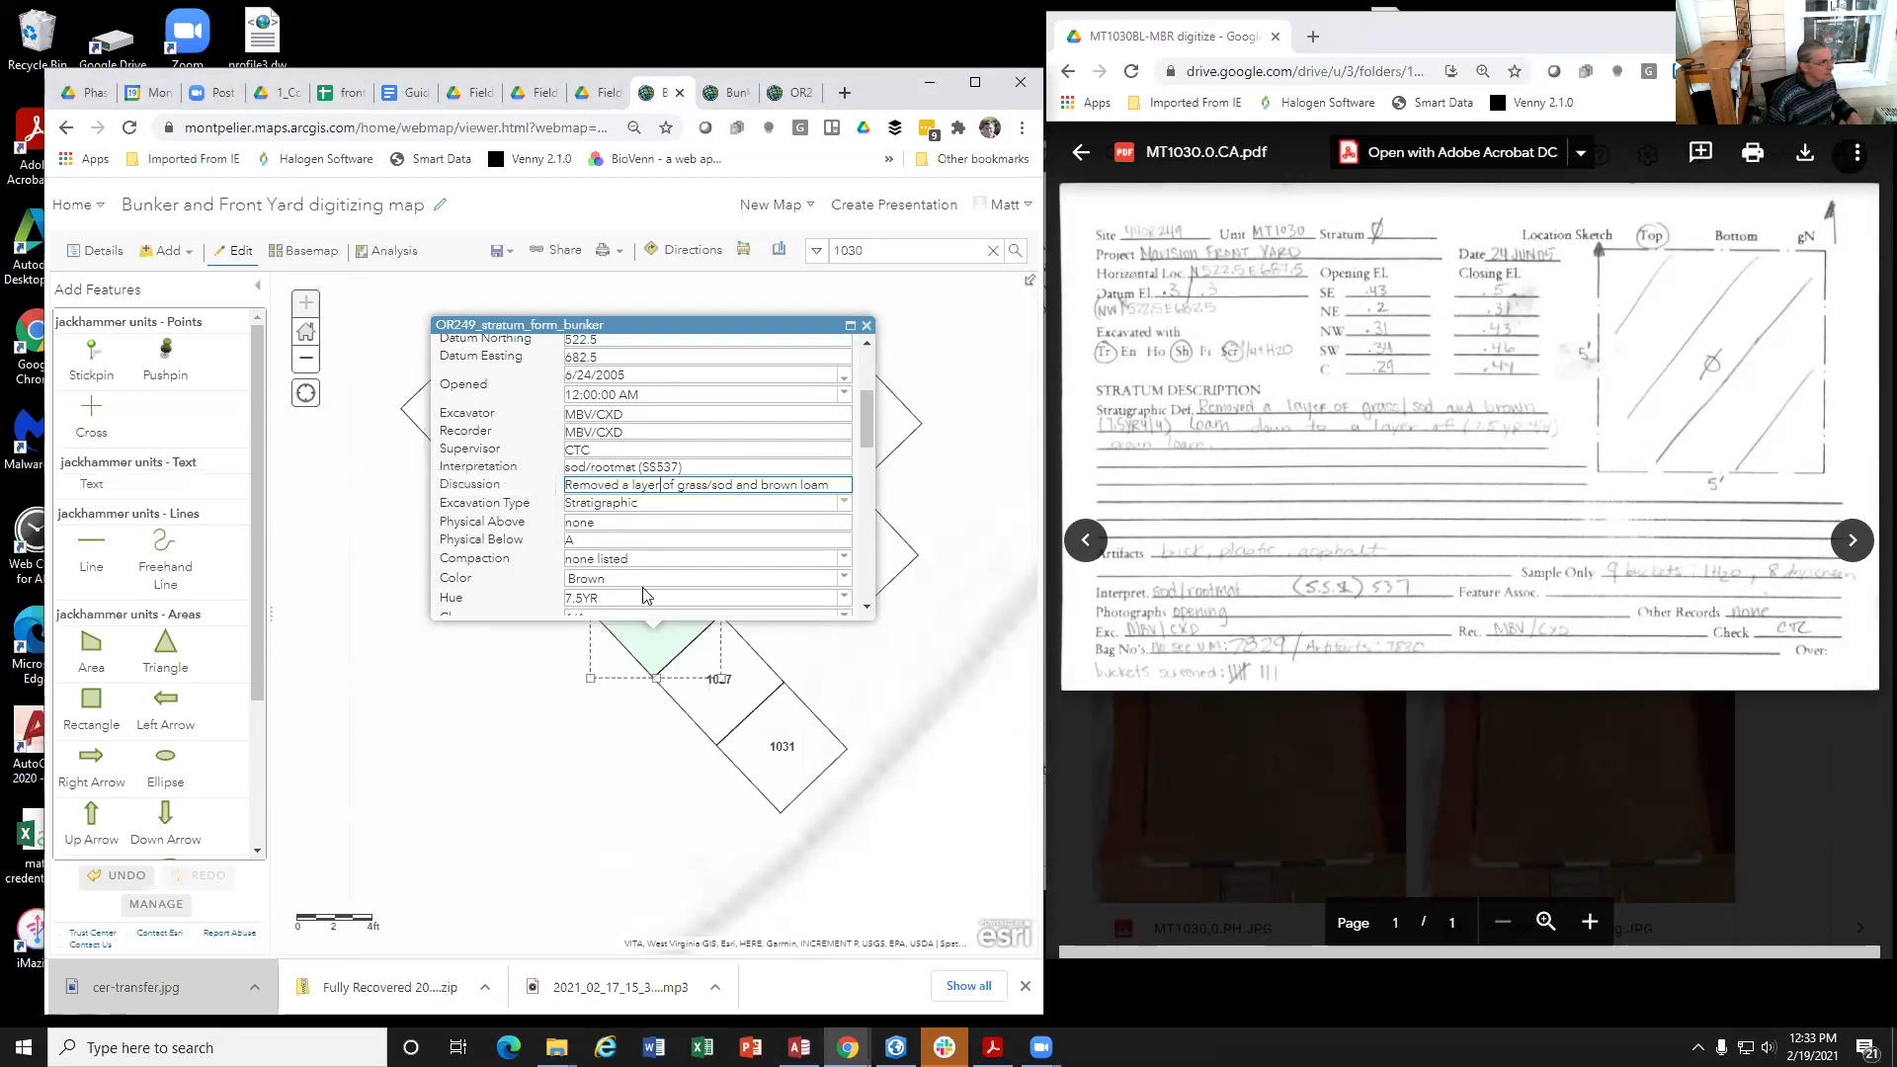
click(705, 485)
key(BackSpace)
text(/sod and )
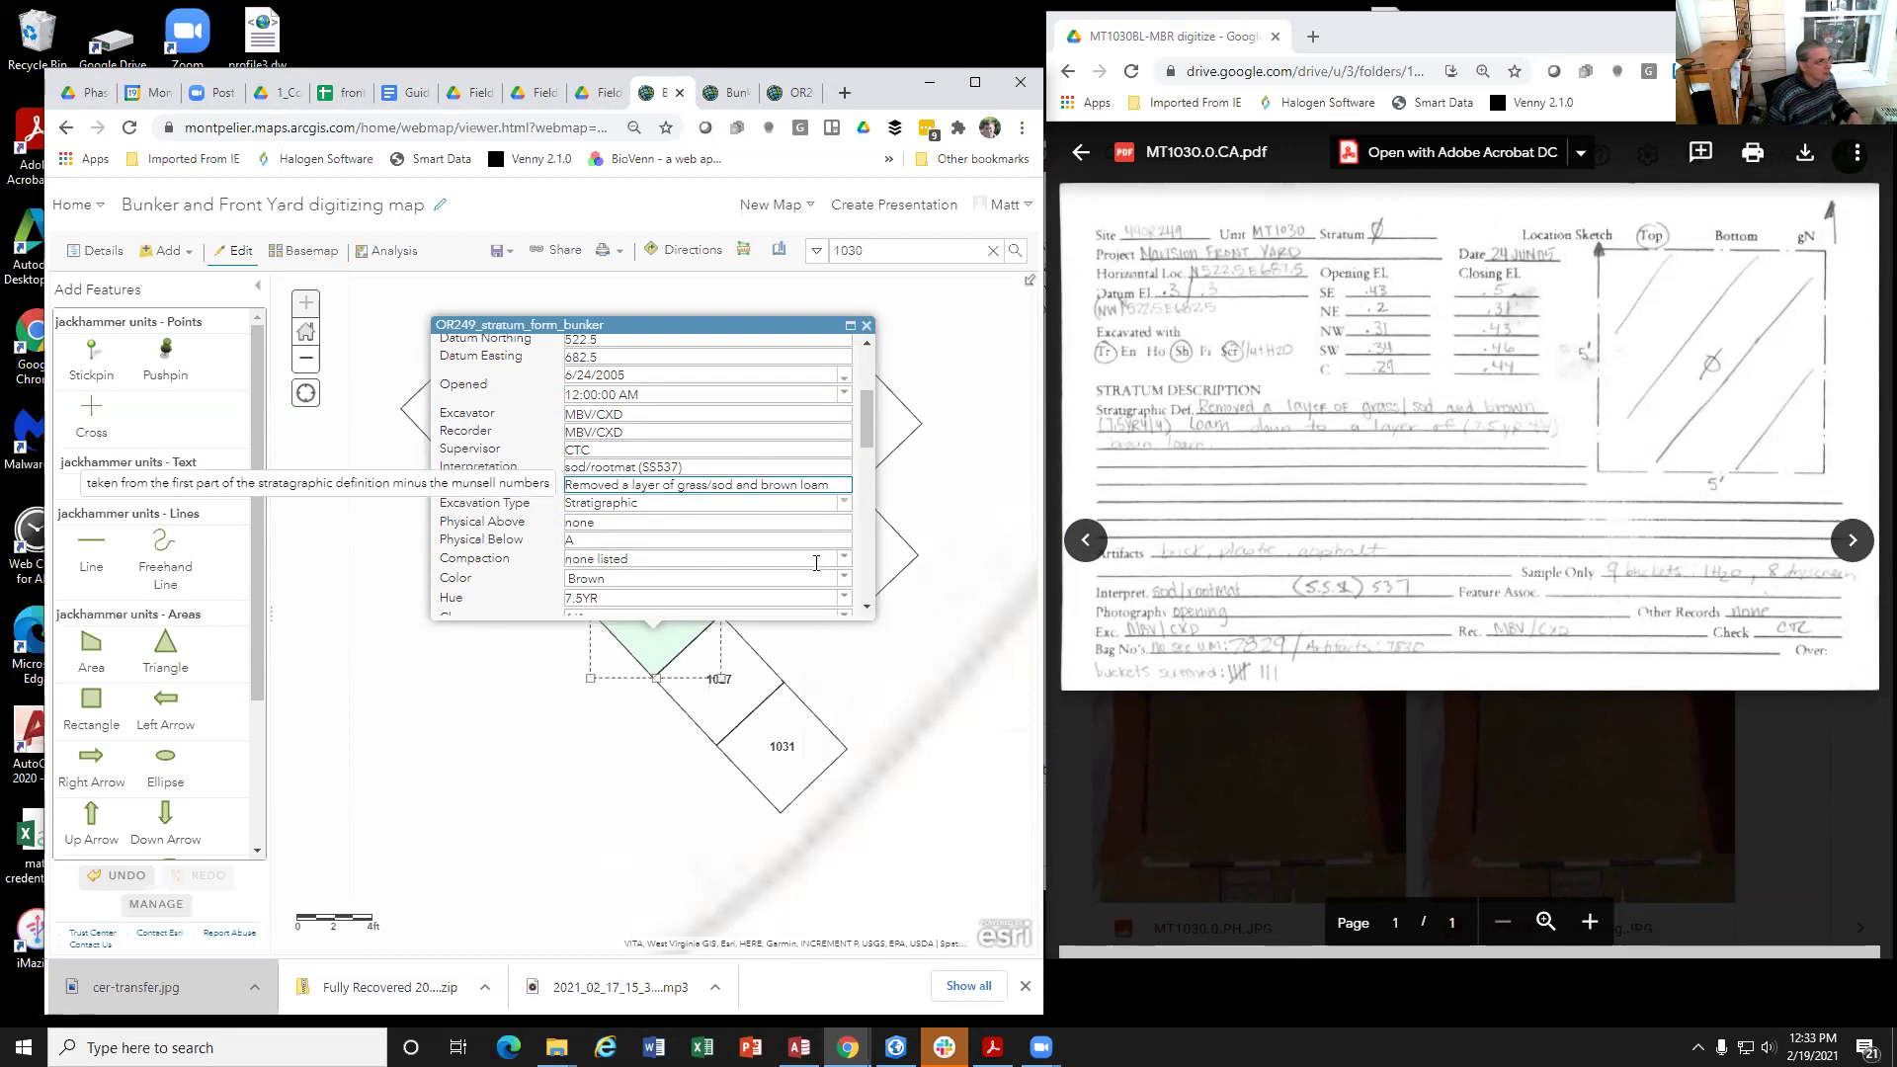
text((7. )
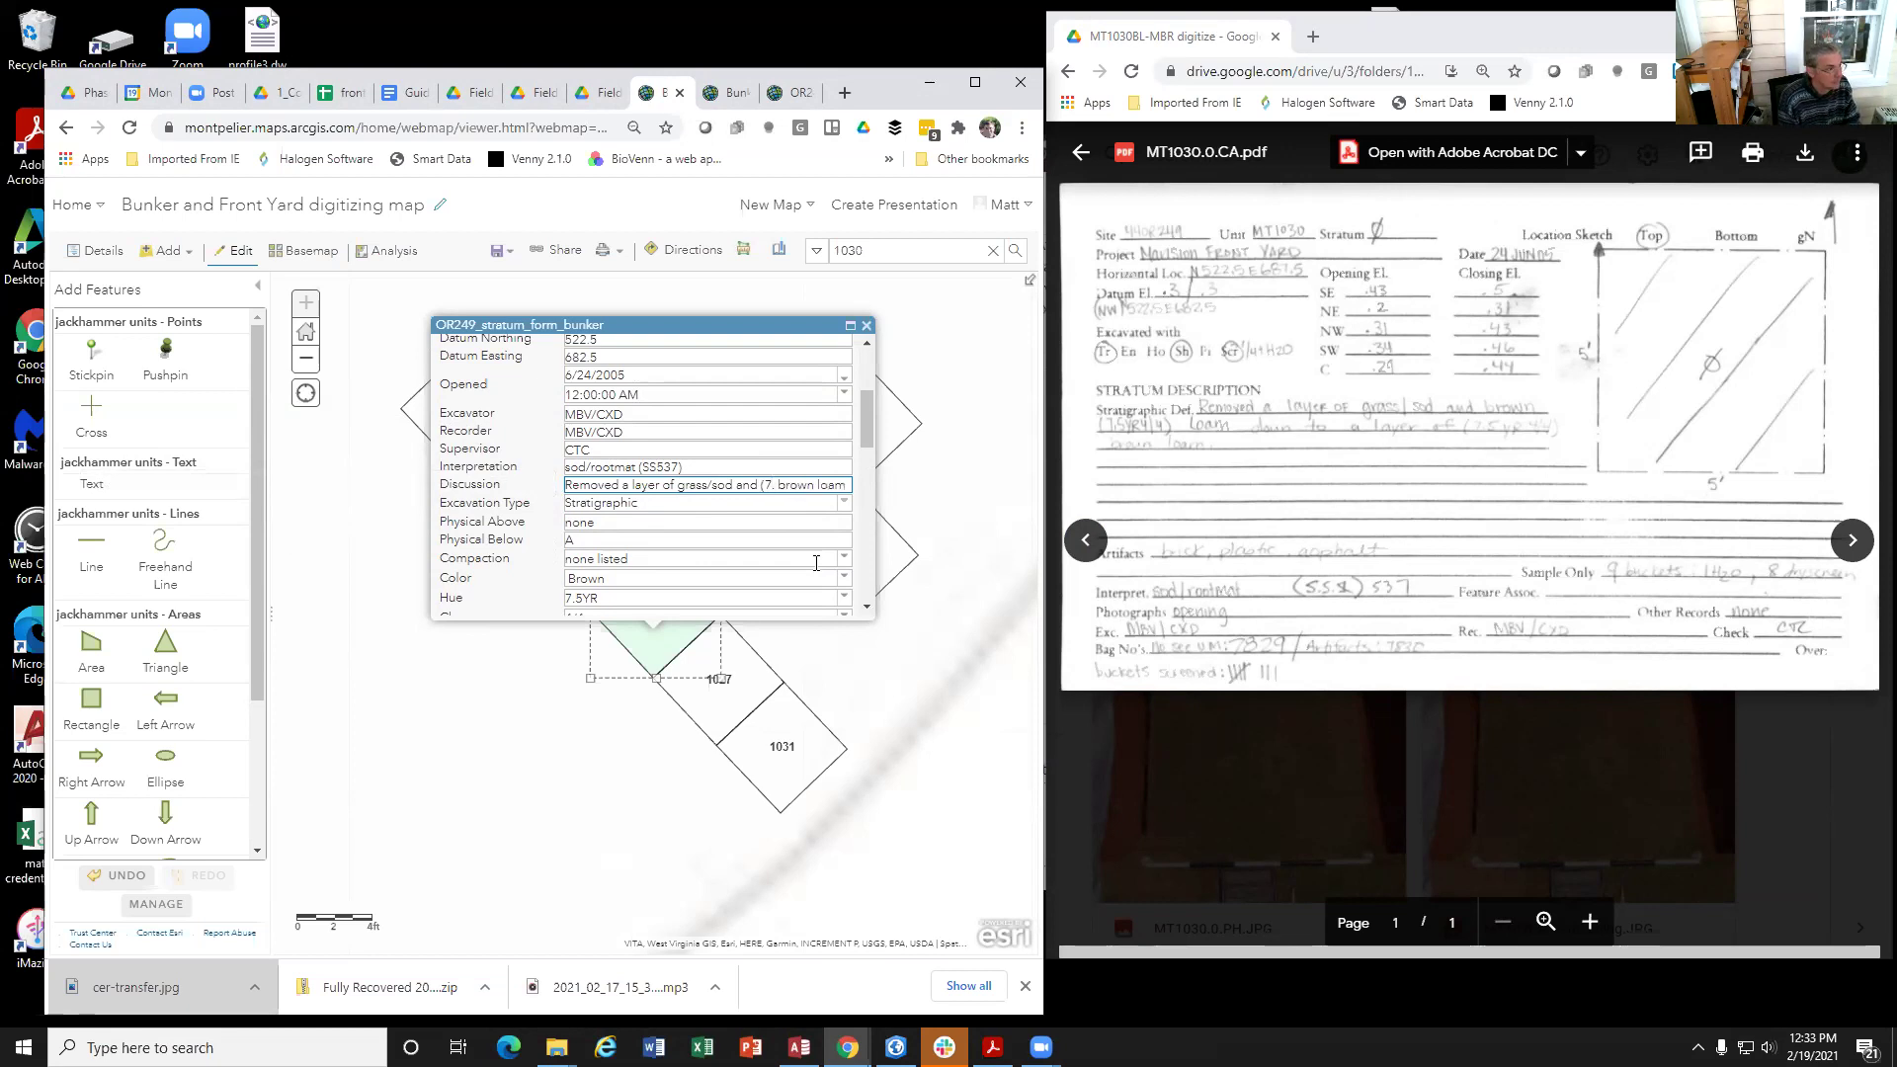
text(5YR4)
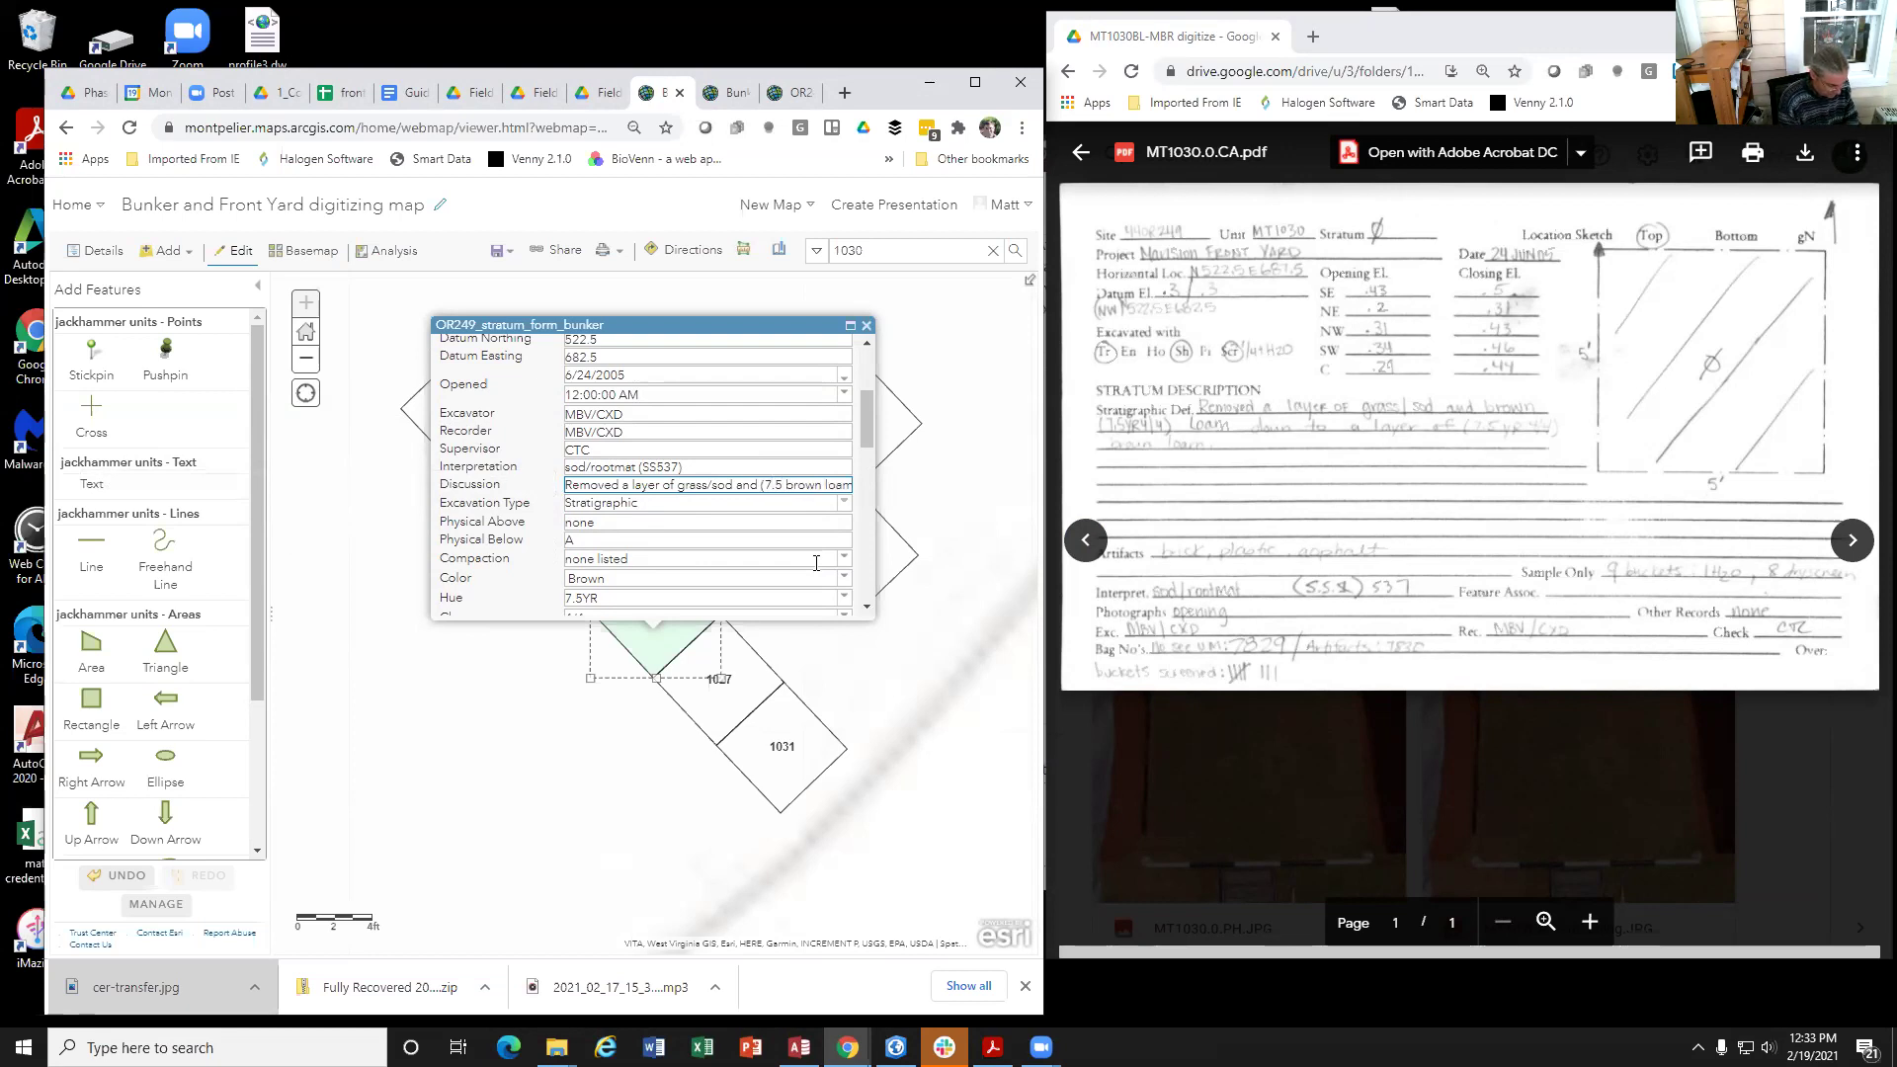
text(/4))
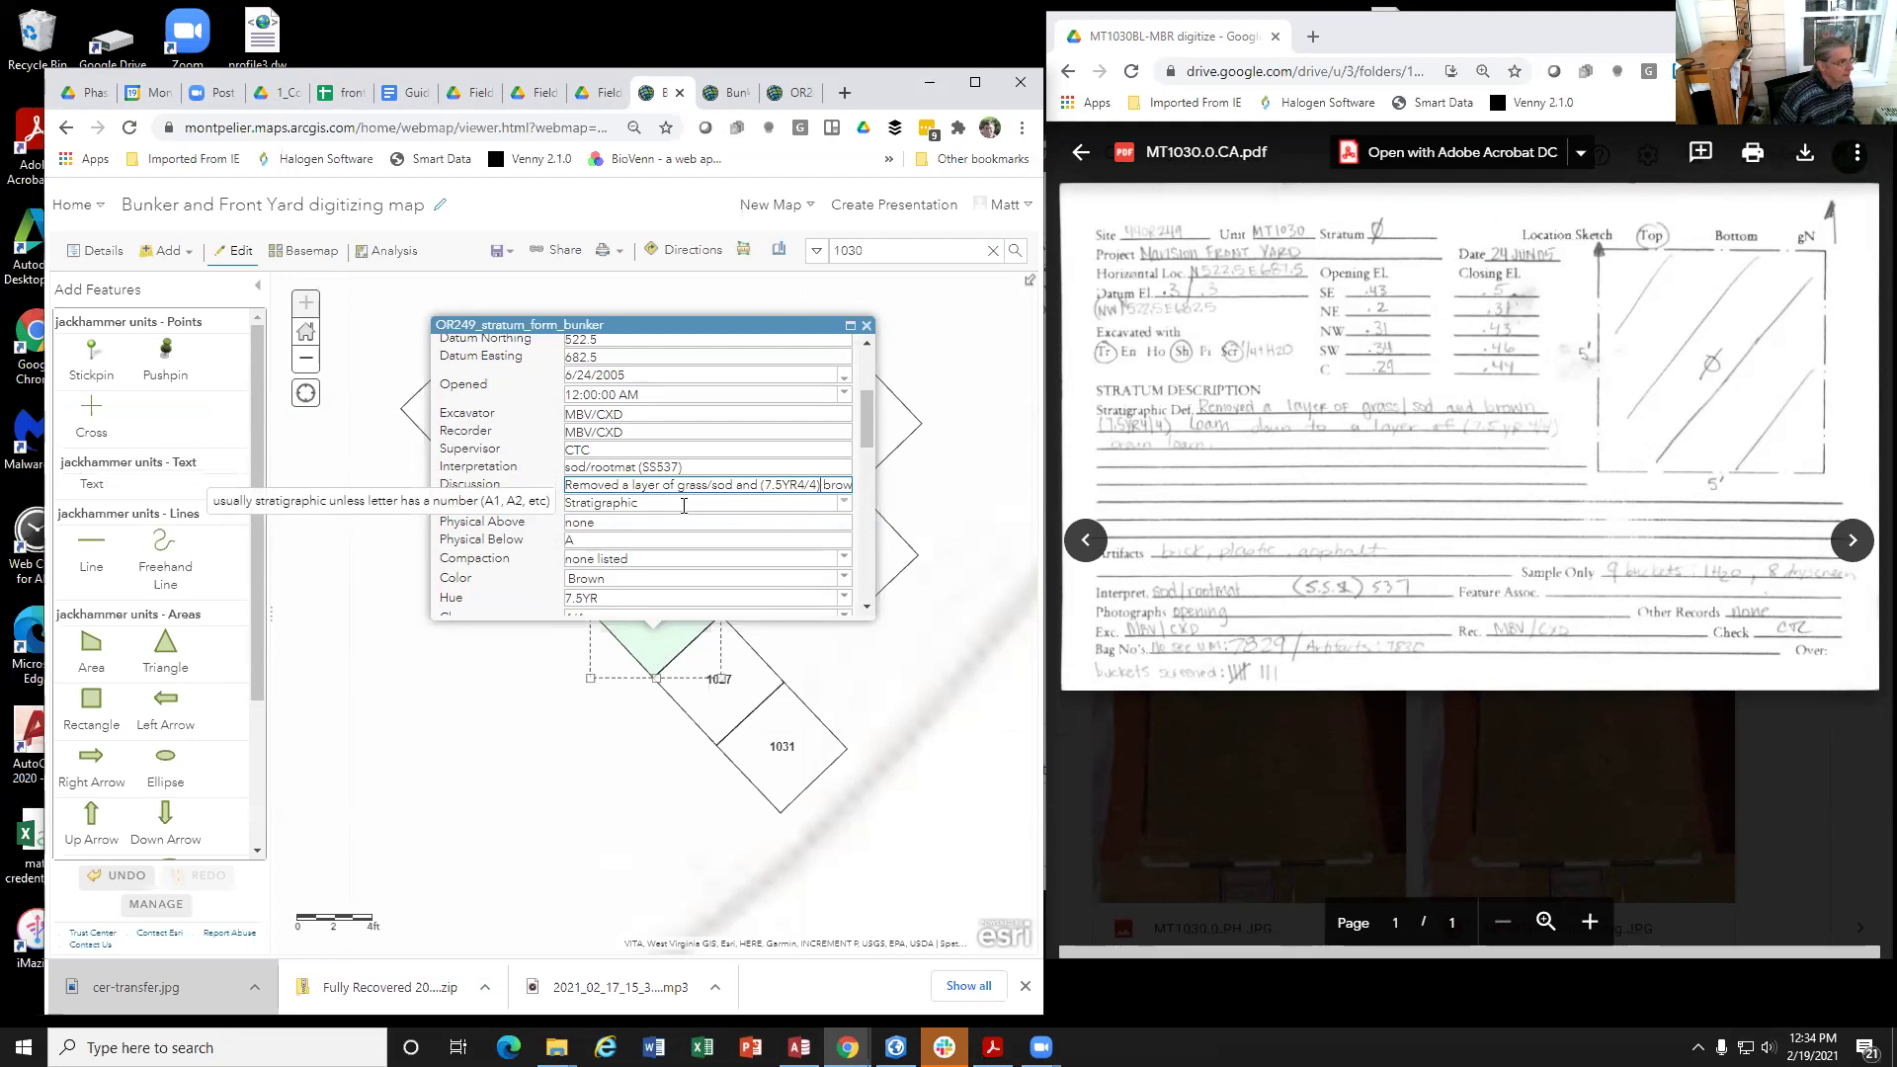
Step: Choose "none listed" for Compaction in the stratum form
click(658, 558)
scroll(657, 555, down, 1)
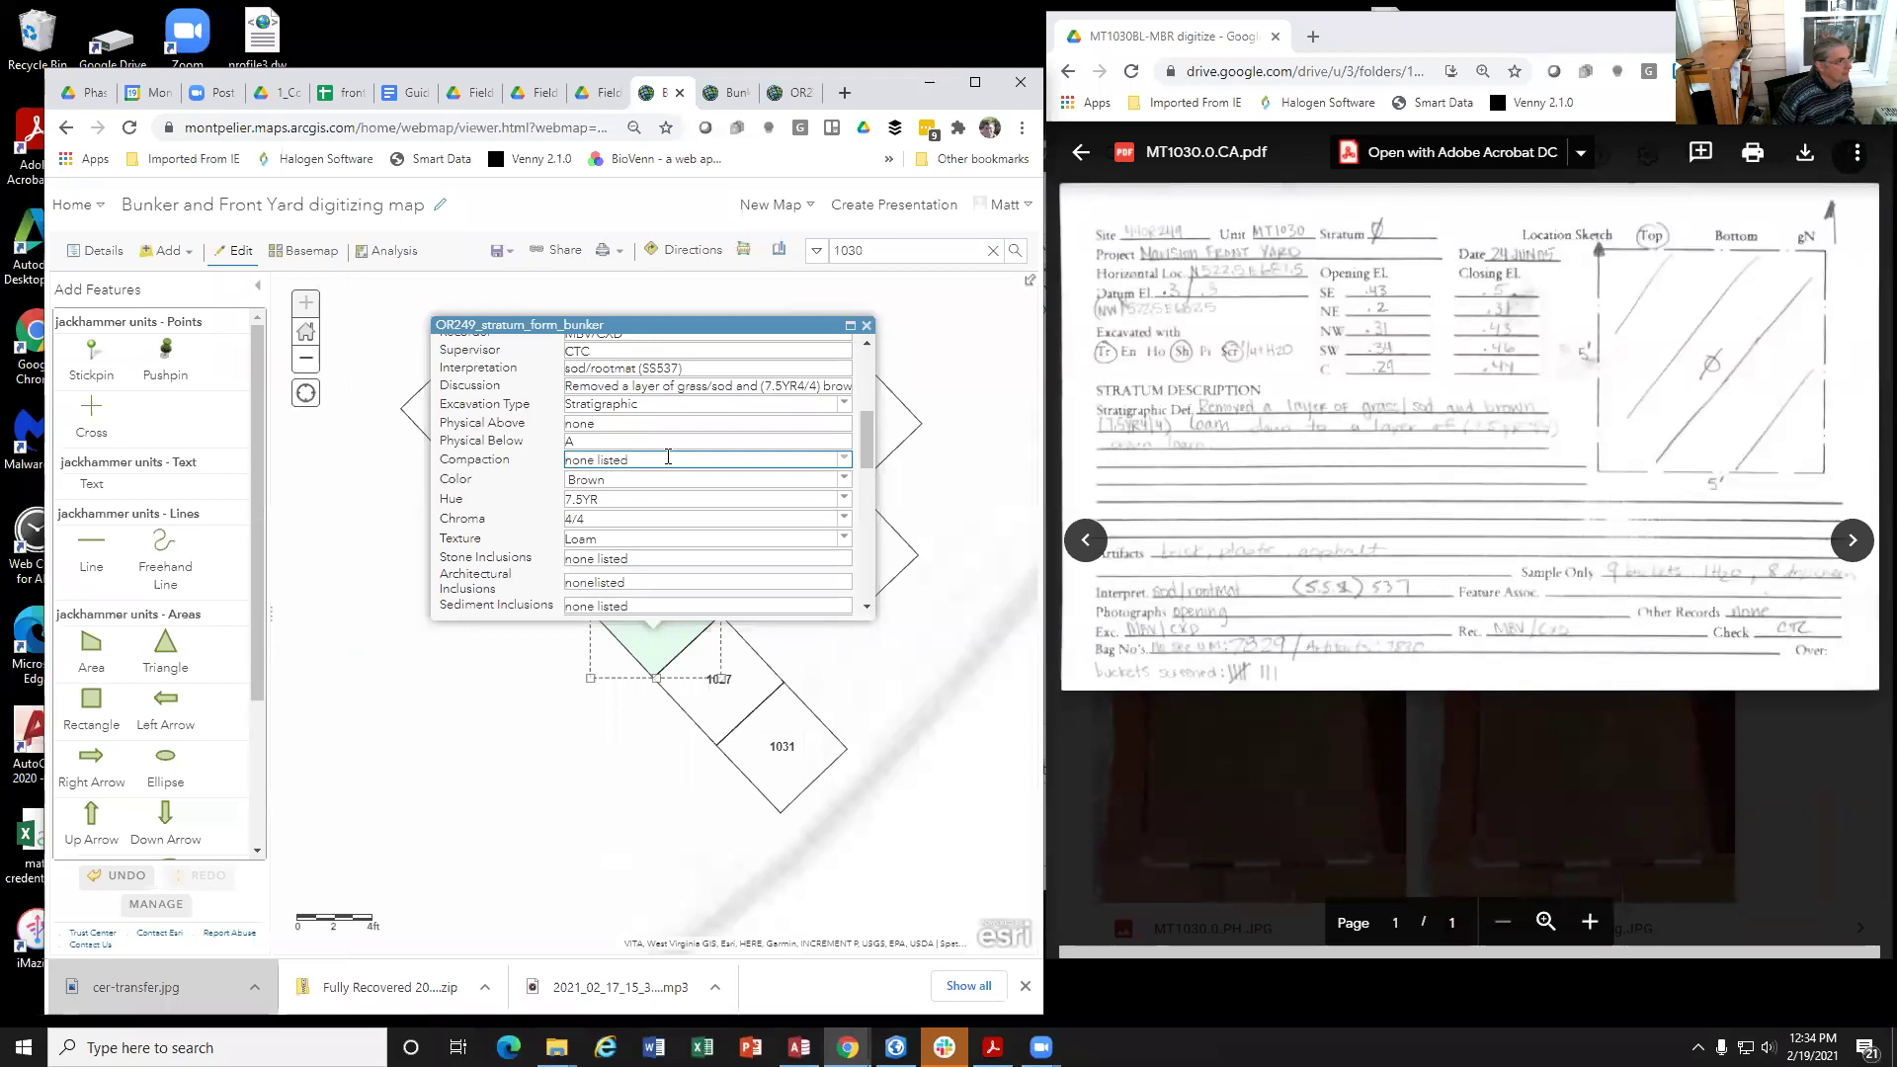
click(843, 460)
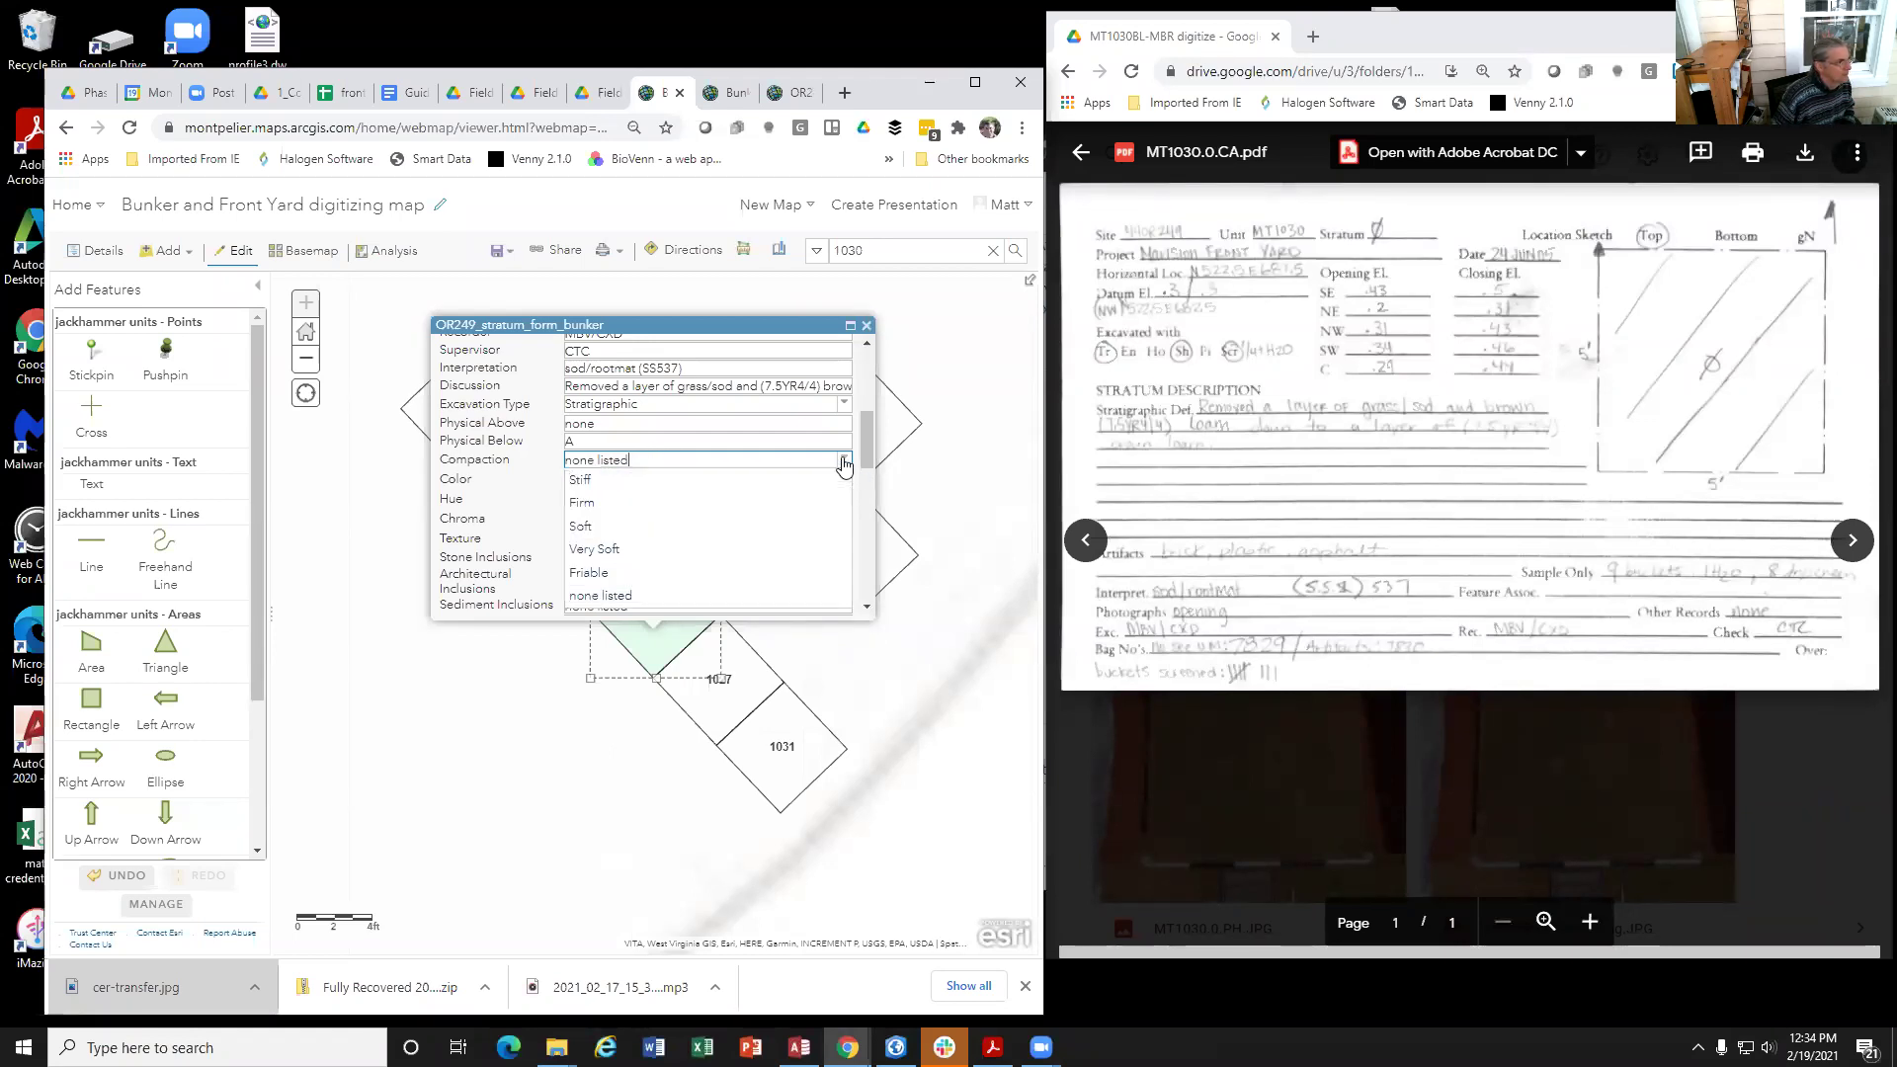
click(624, 602)
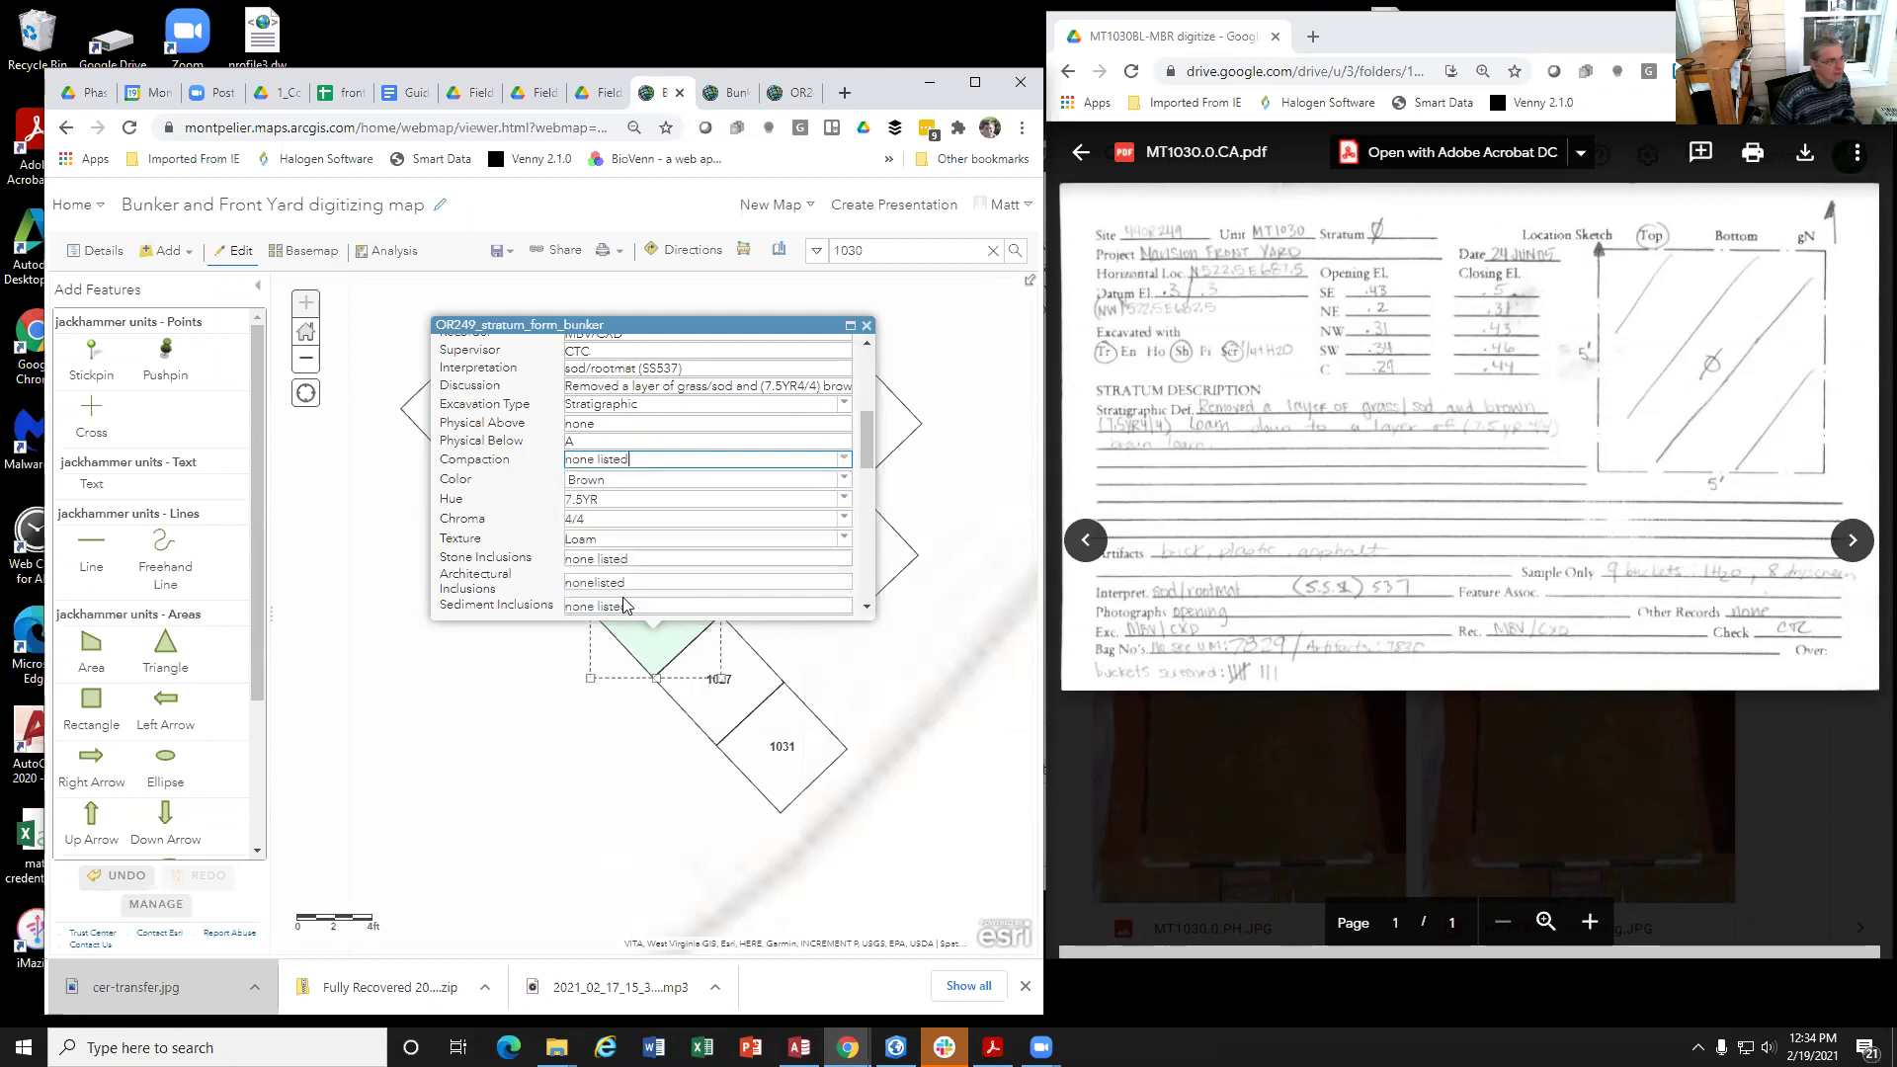
Step: Check the soil color in the card's stratigraphic definition and choose Brown for Color in the stratum form
click(627, 480)
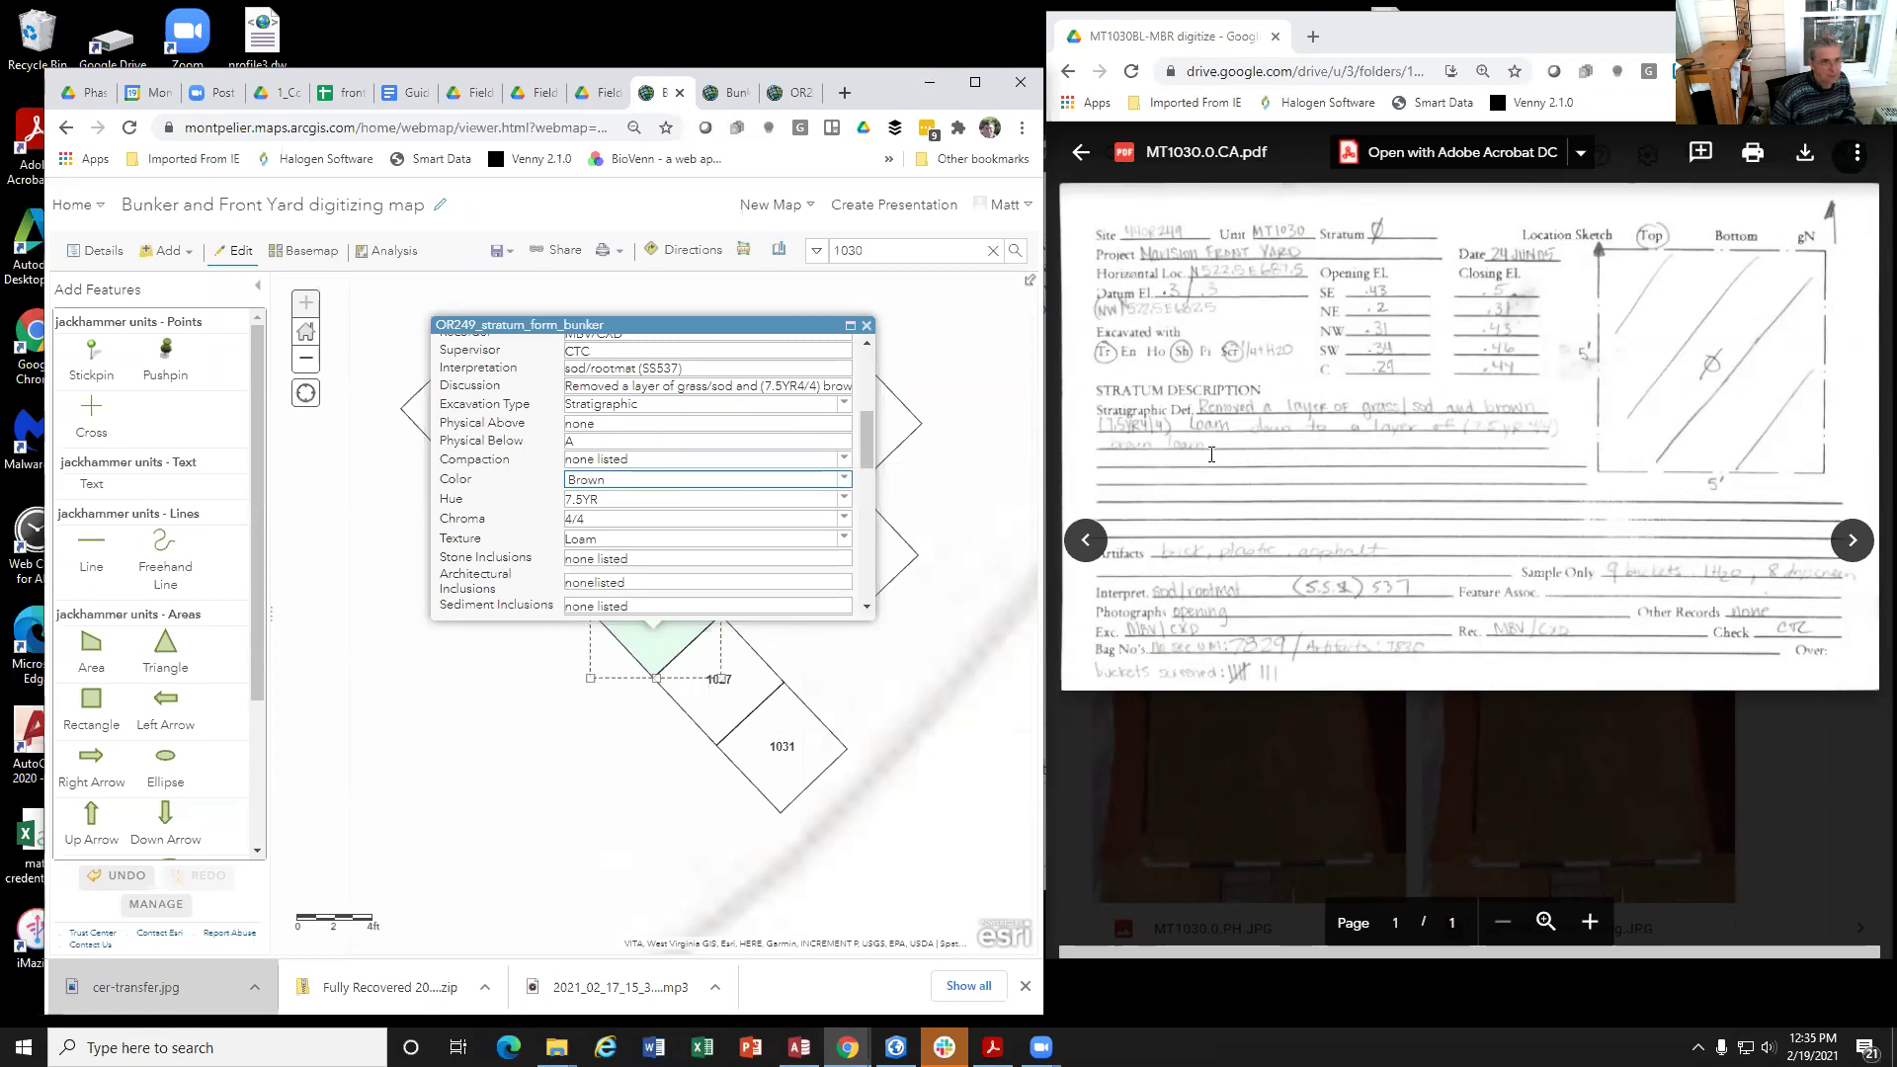
click(1497, 411)
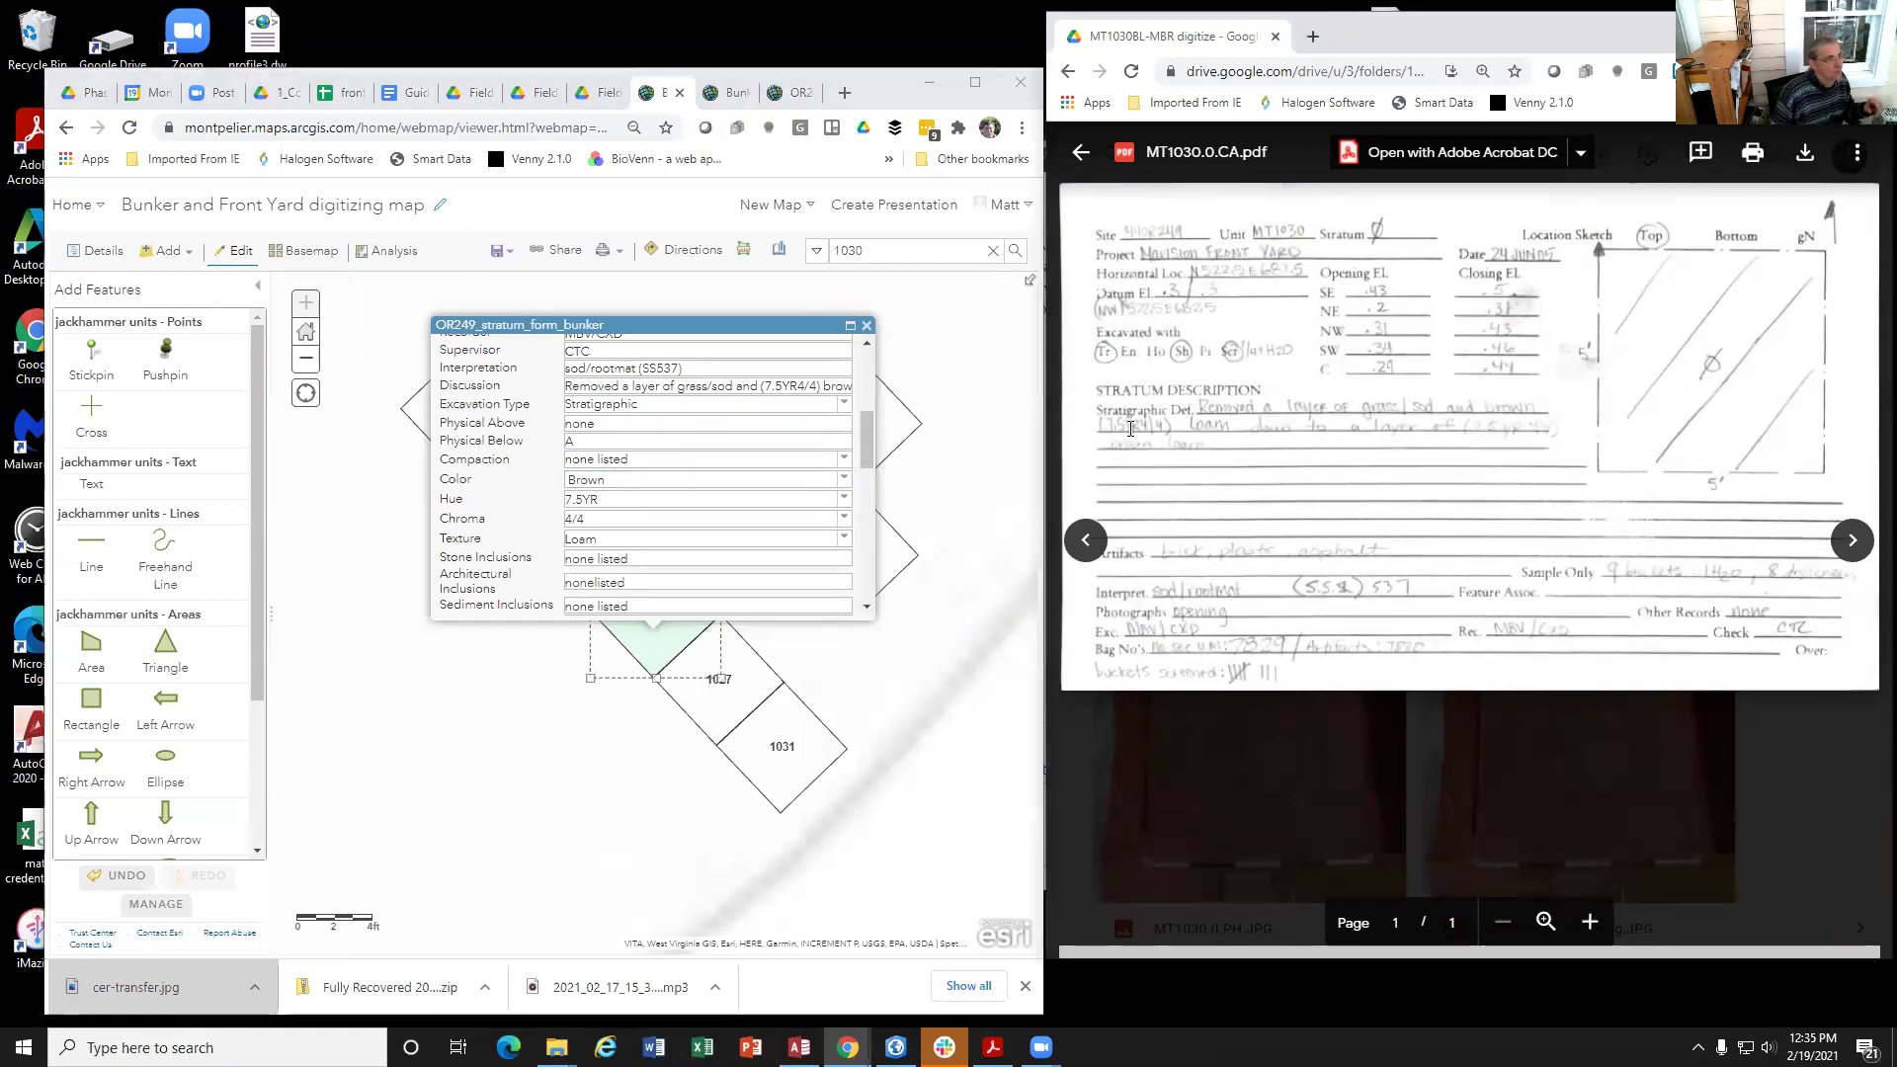
click(638, 476)
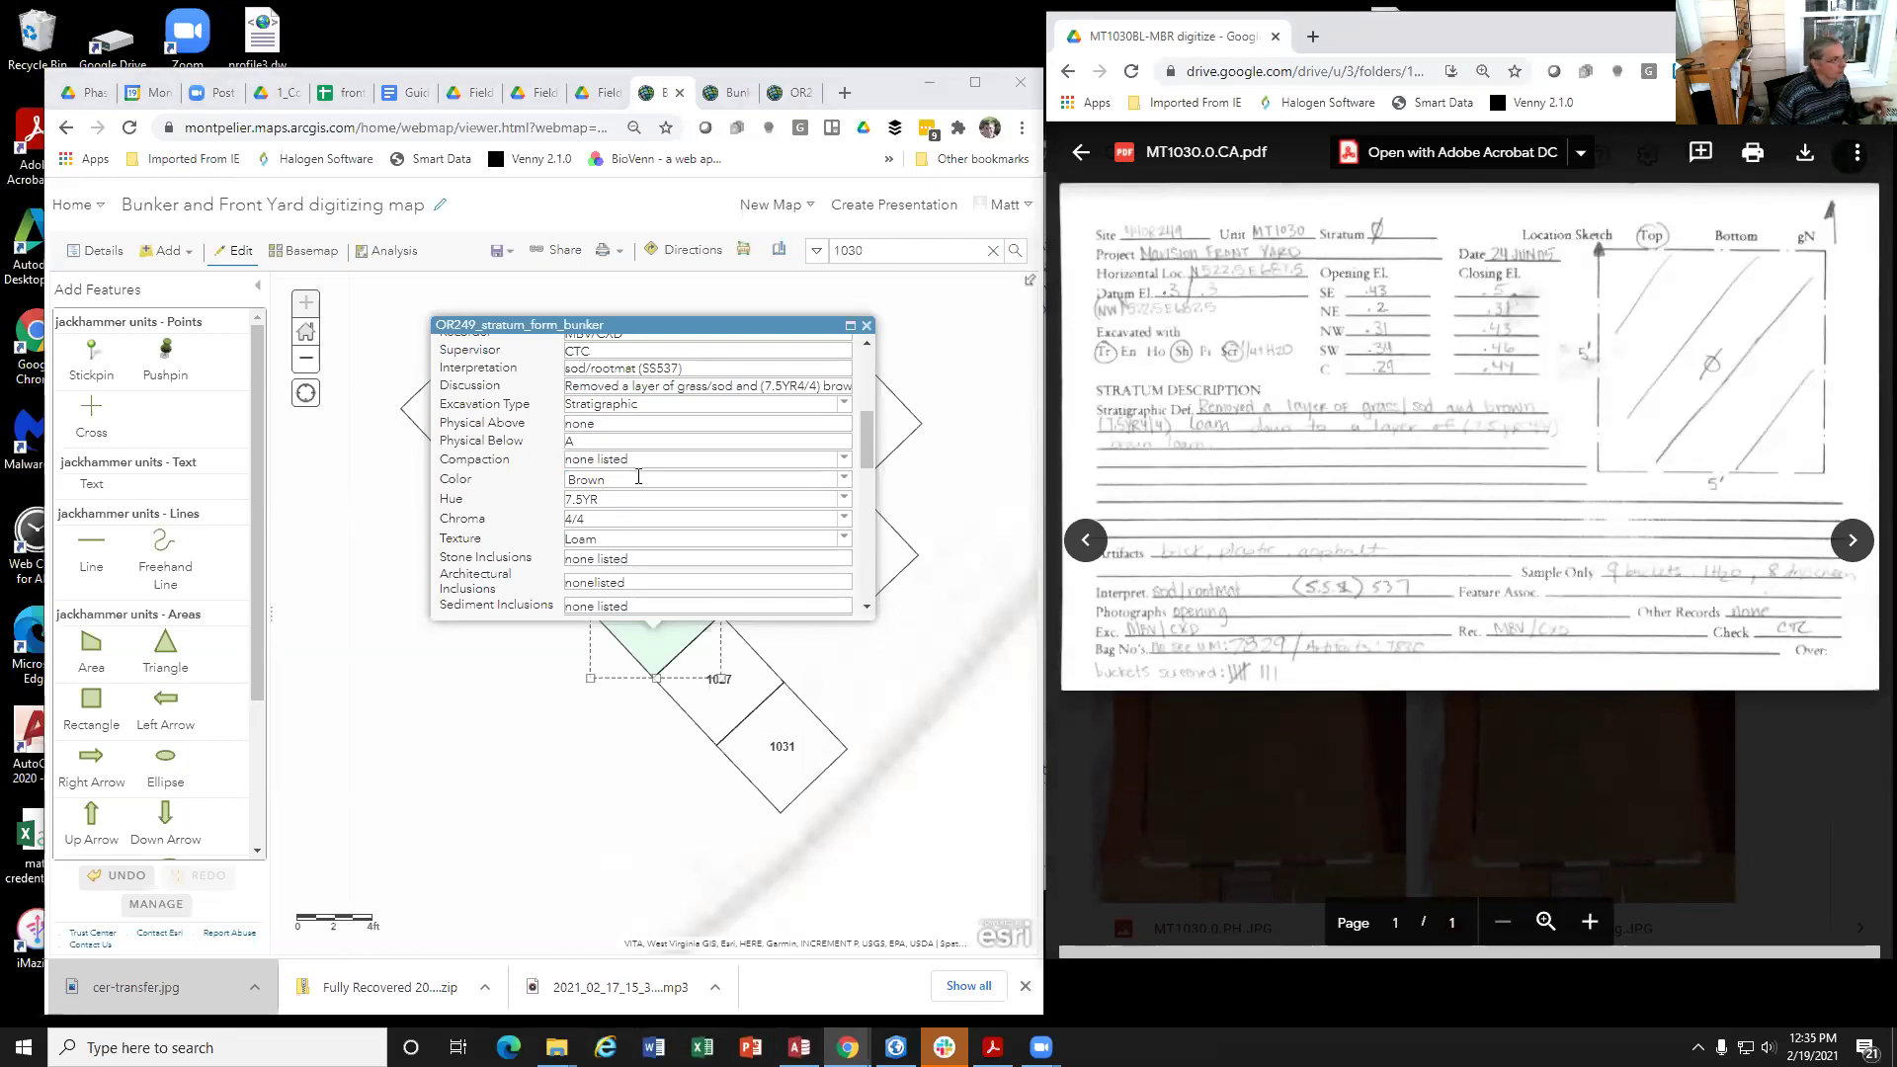
click(638, 477)
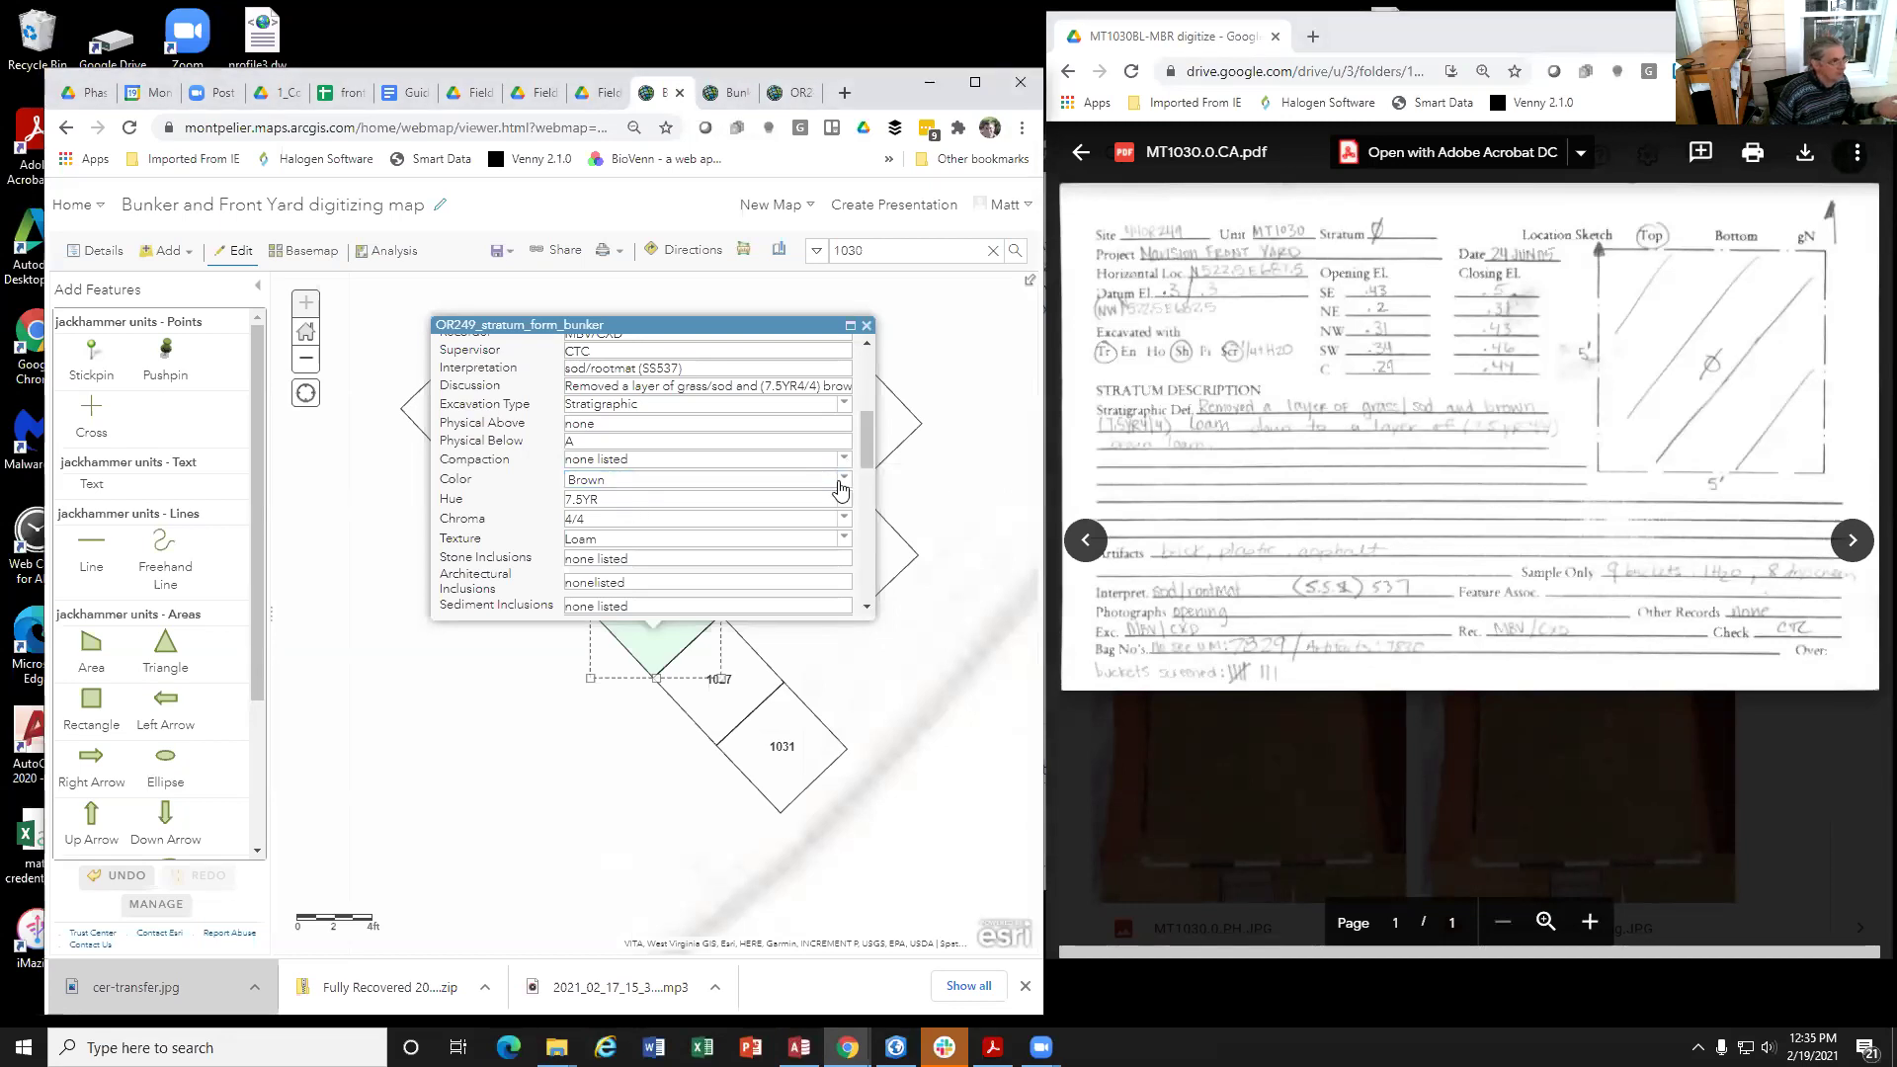
click(841, 480)
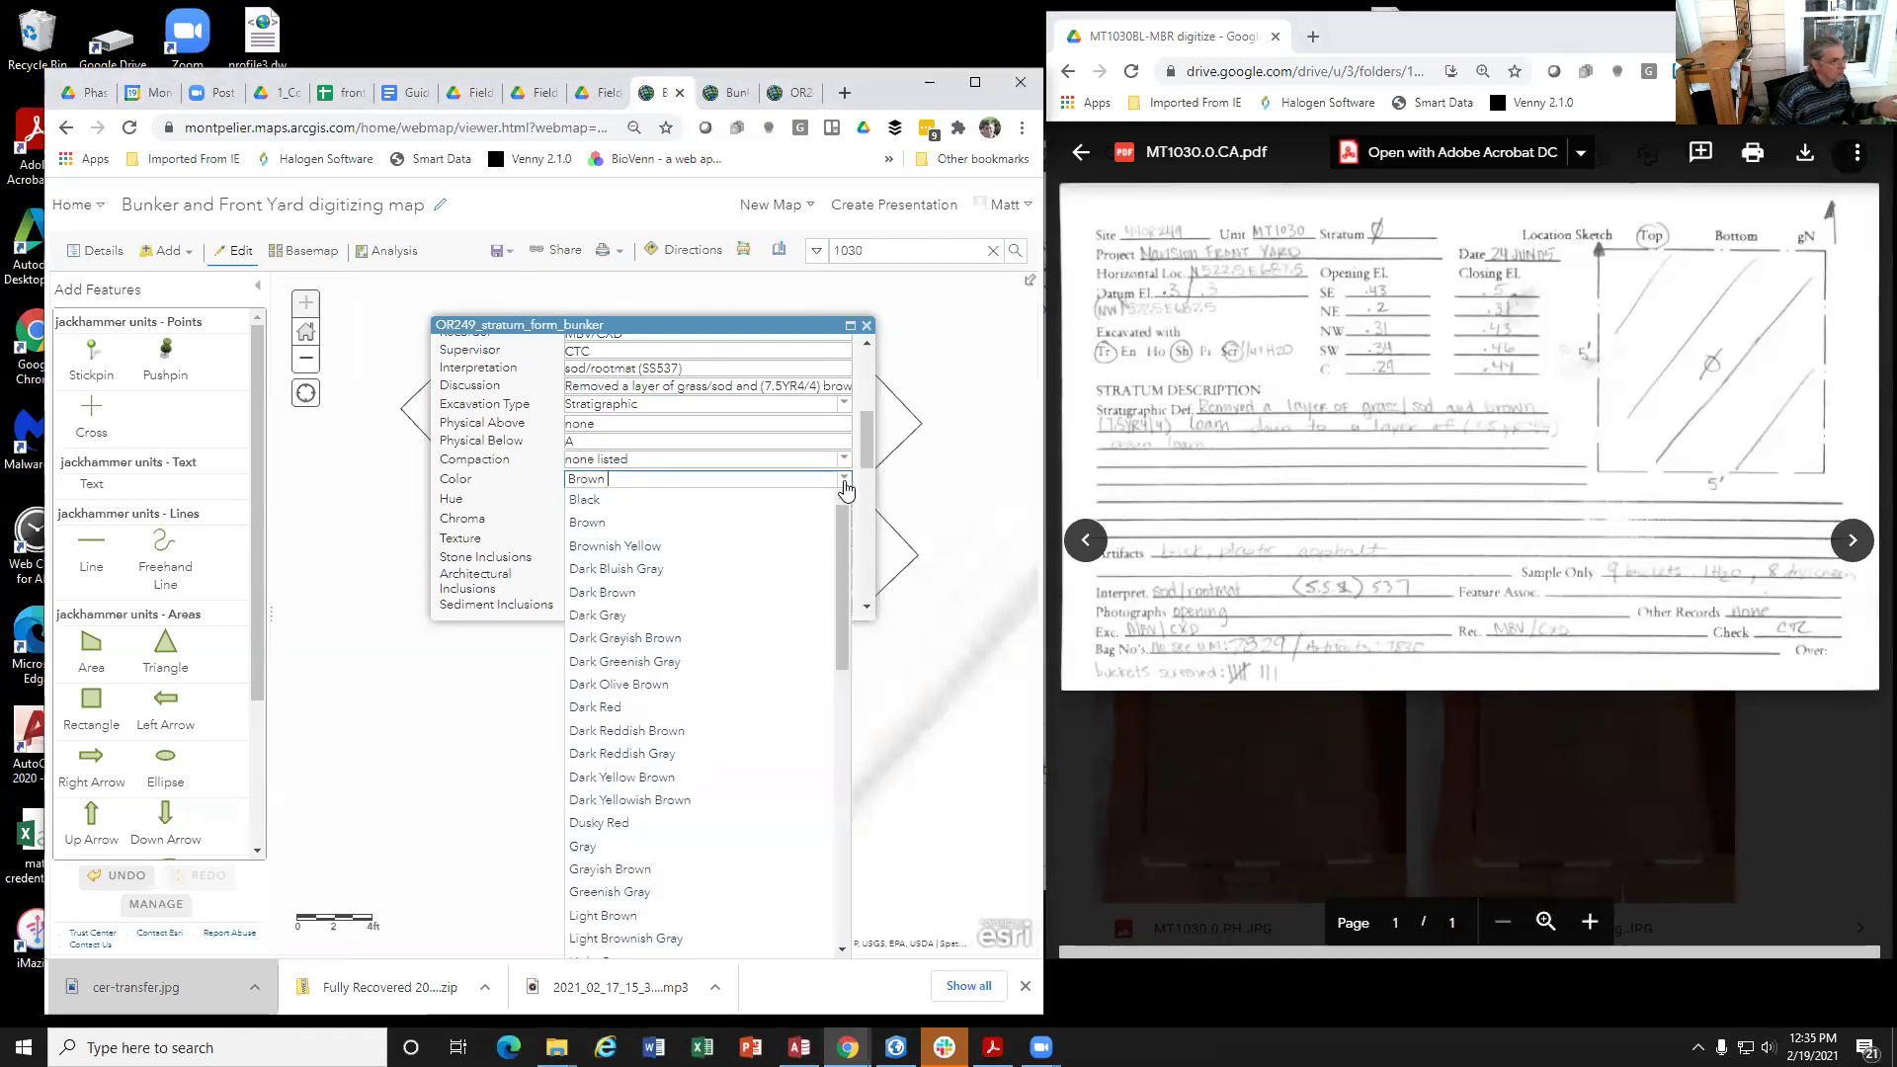
click(700, 525)
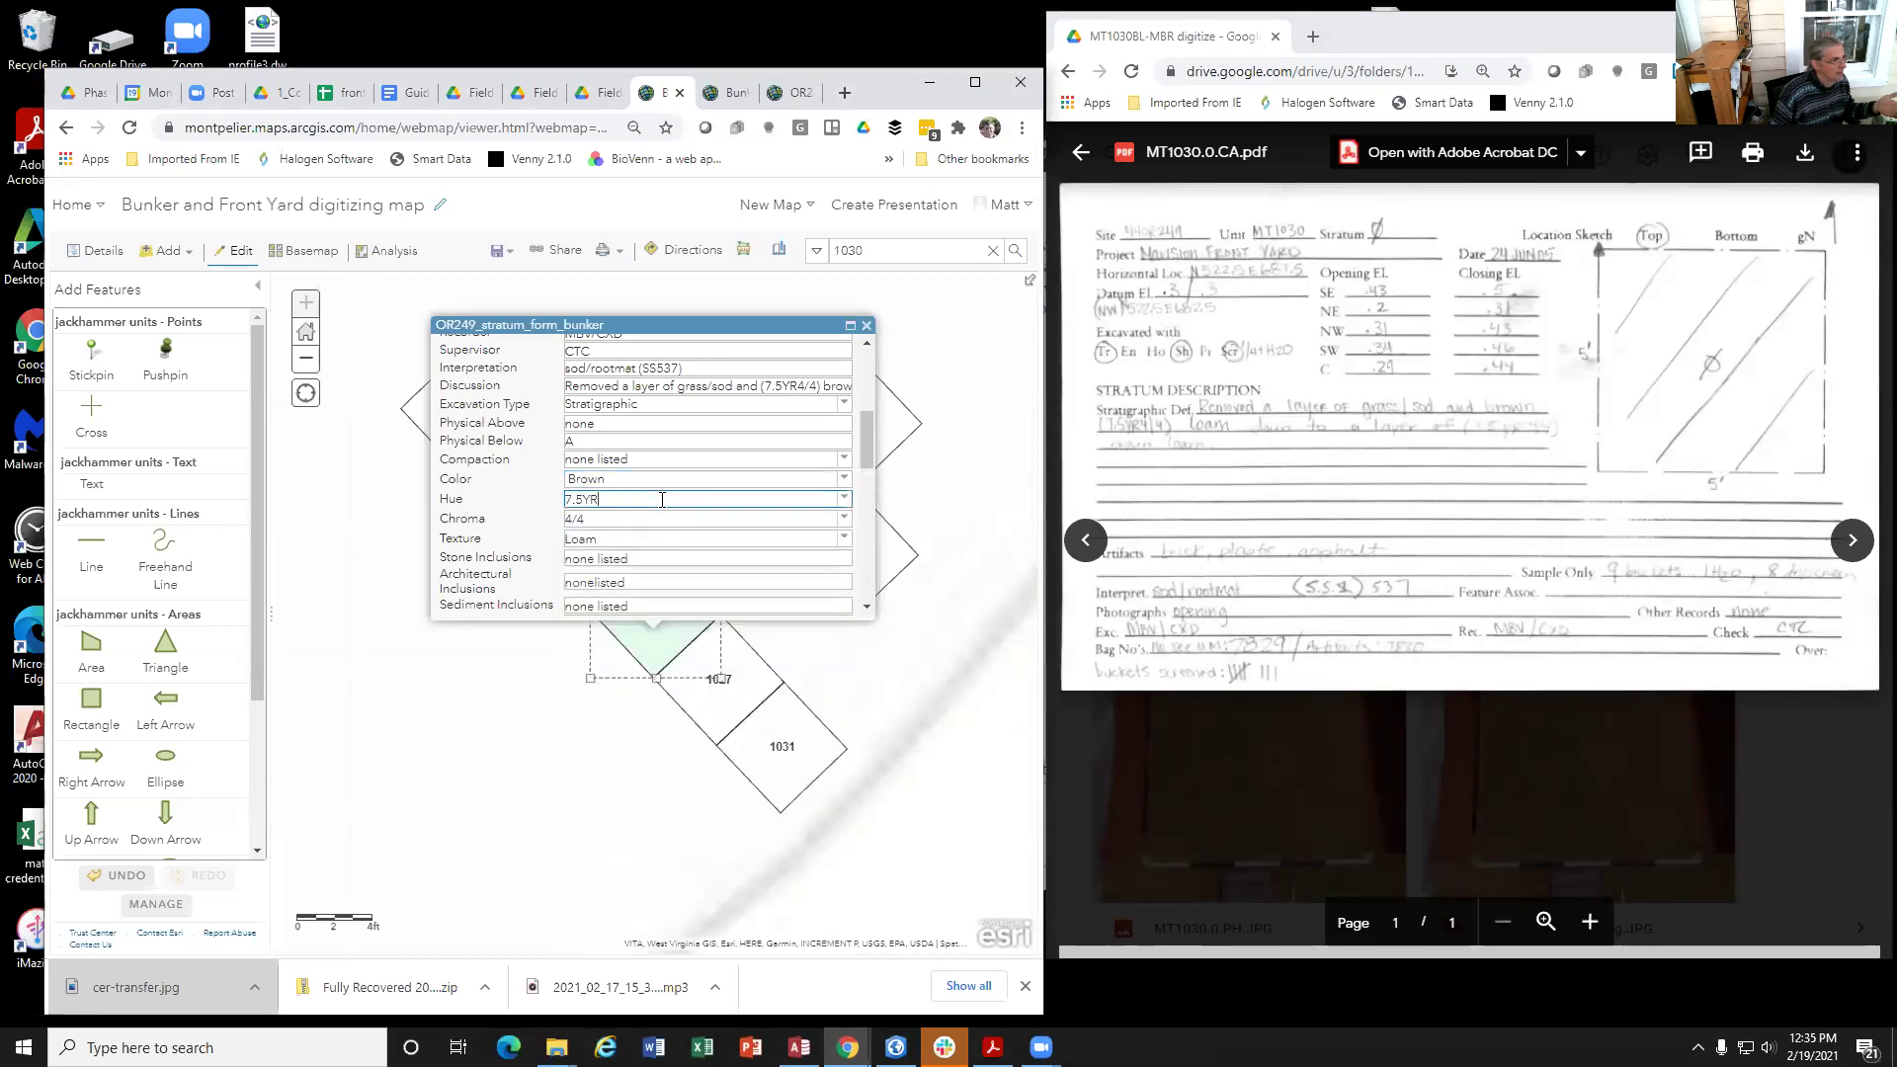
Step: Choose 7.5YR as the Hue and 4/4 as the Chroma in the stratum form
click(845, 499)
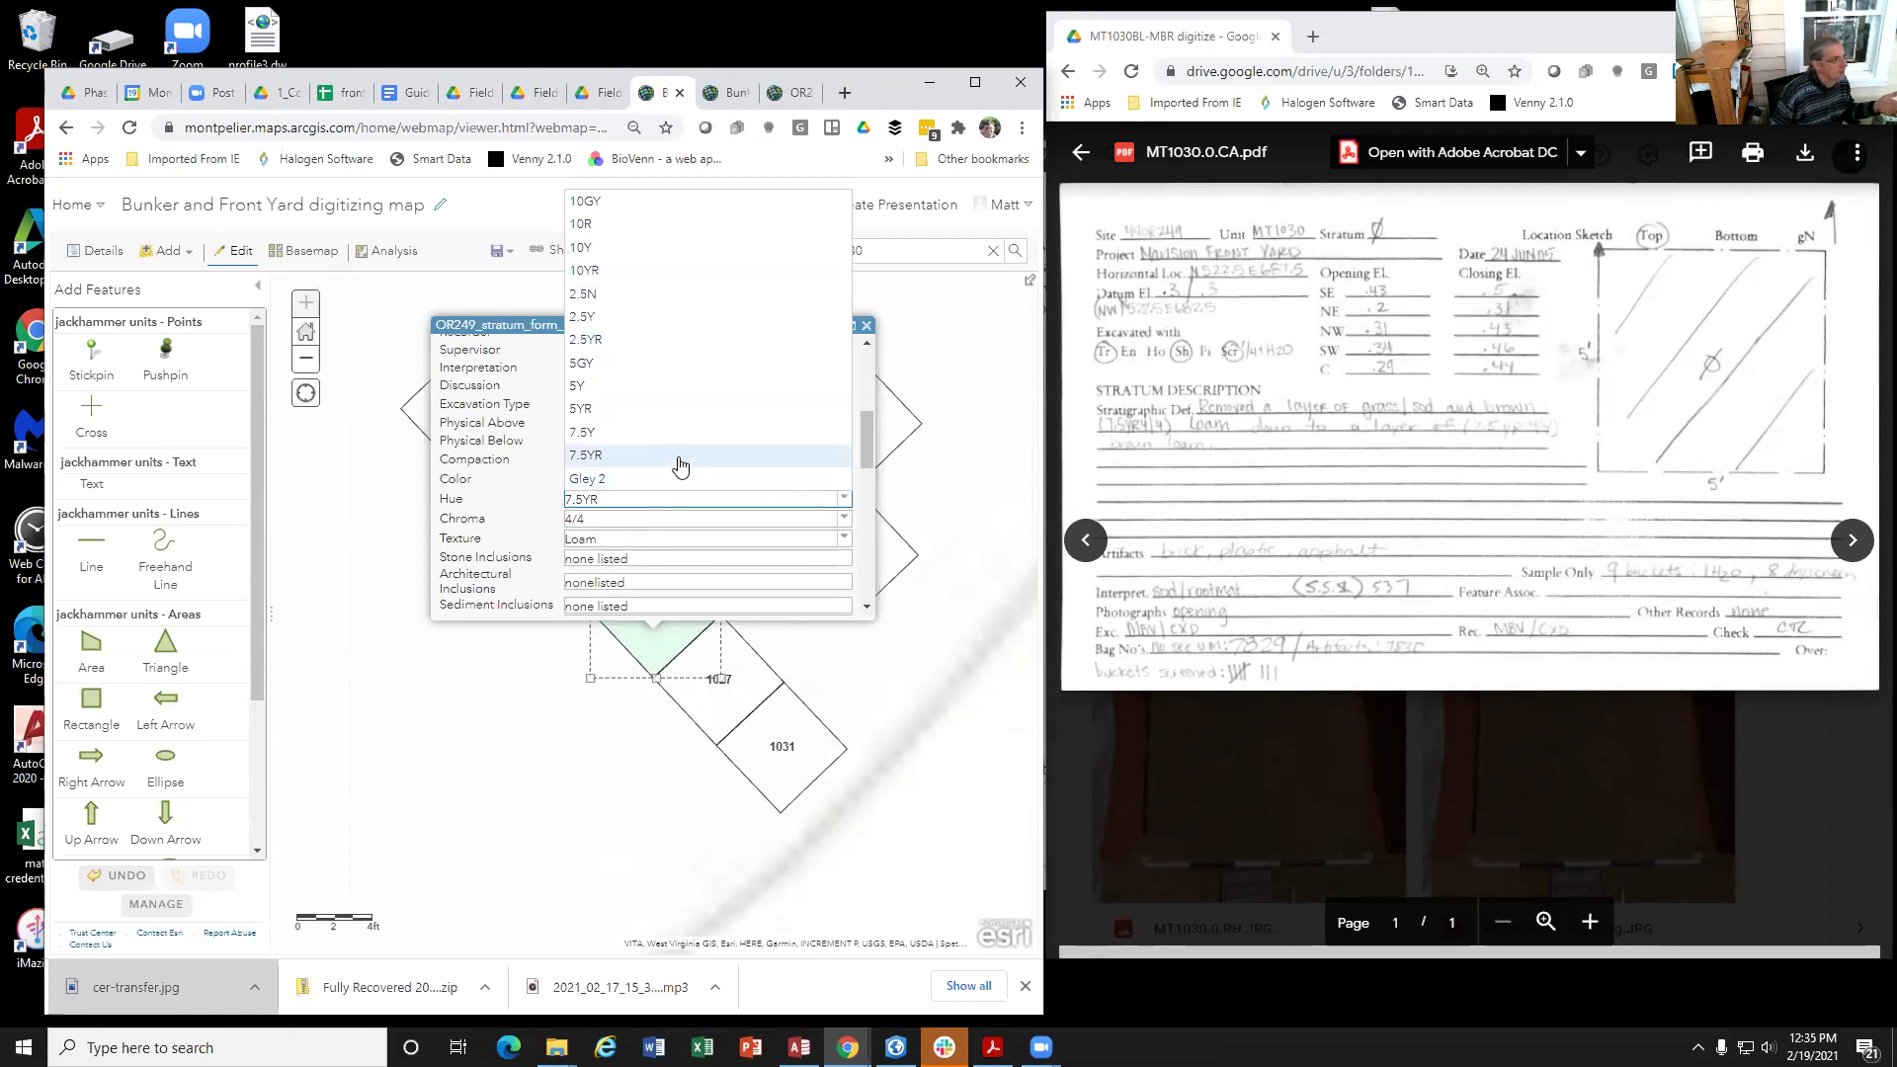
click(679, 455)
click(650, 521)
click(845, 519)
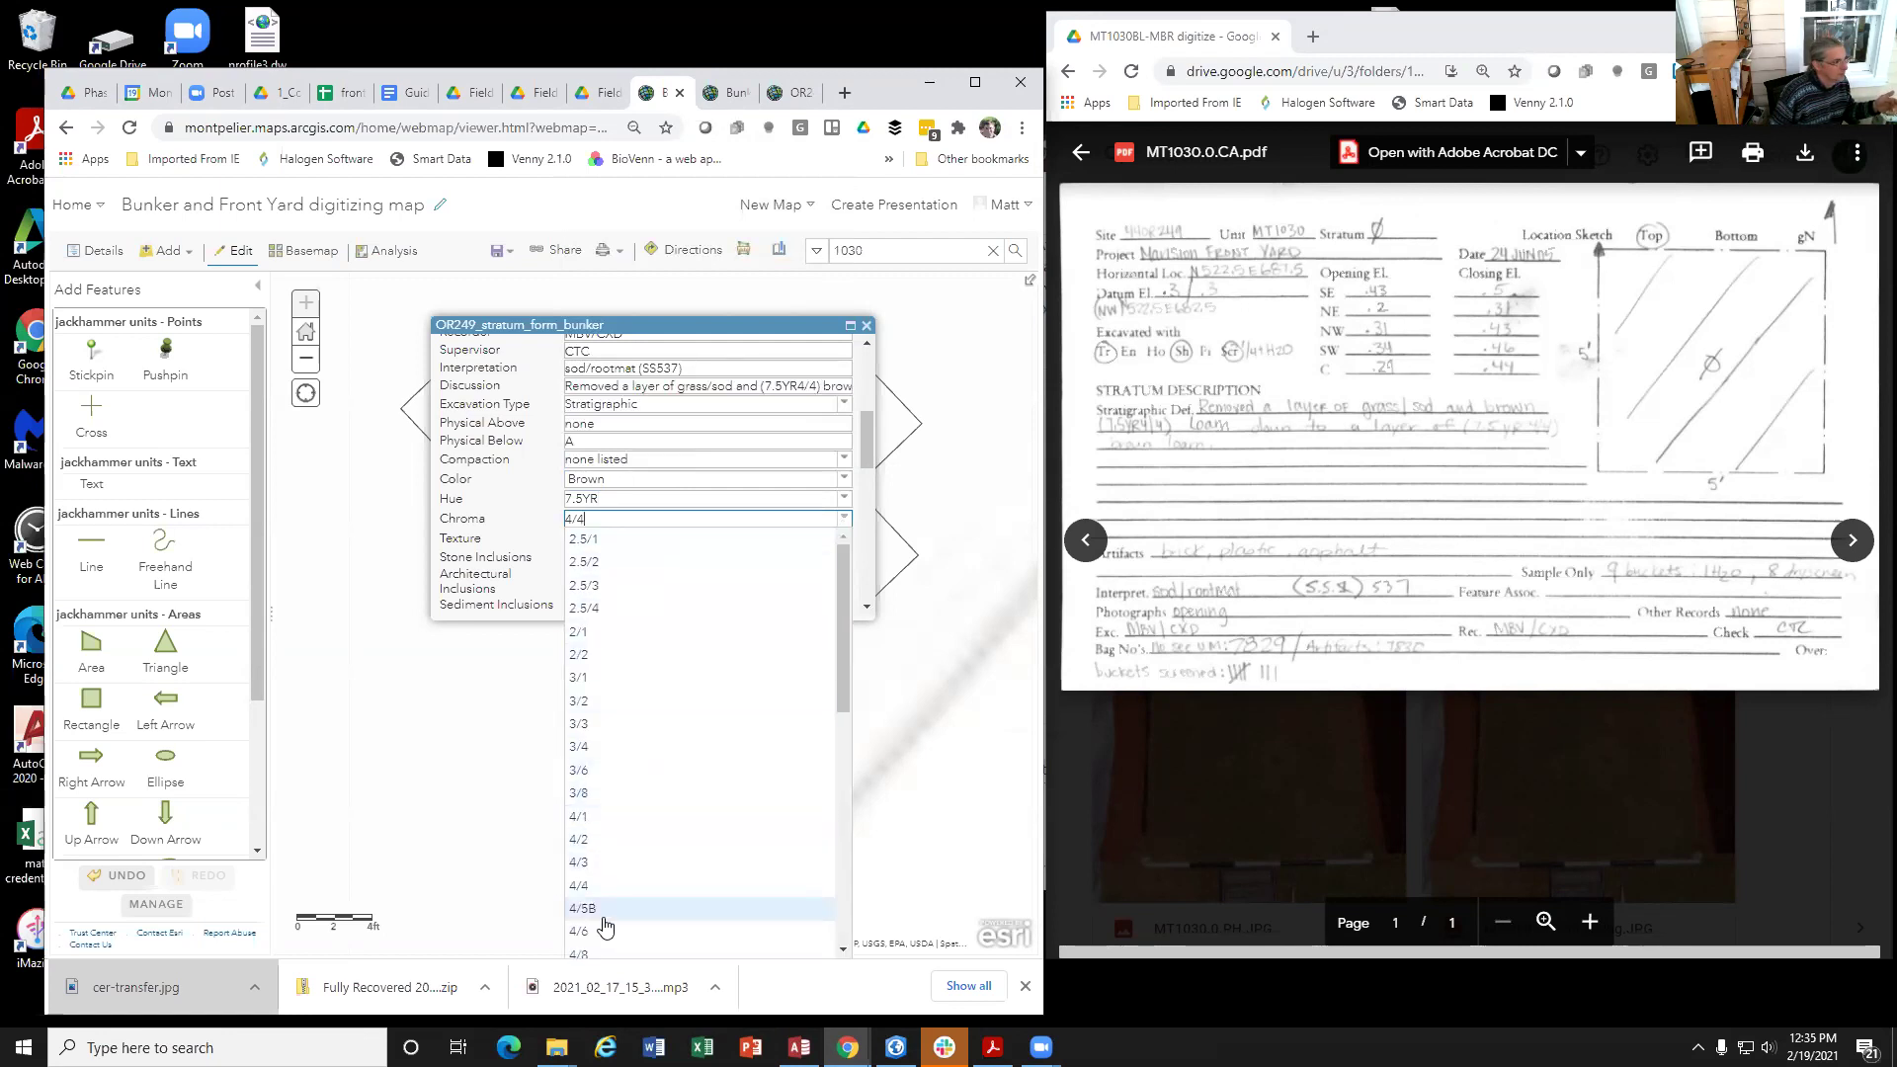
click(609, 887)
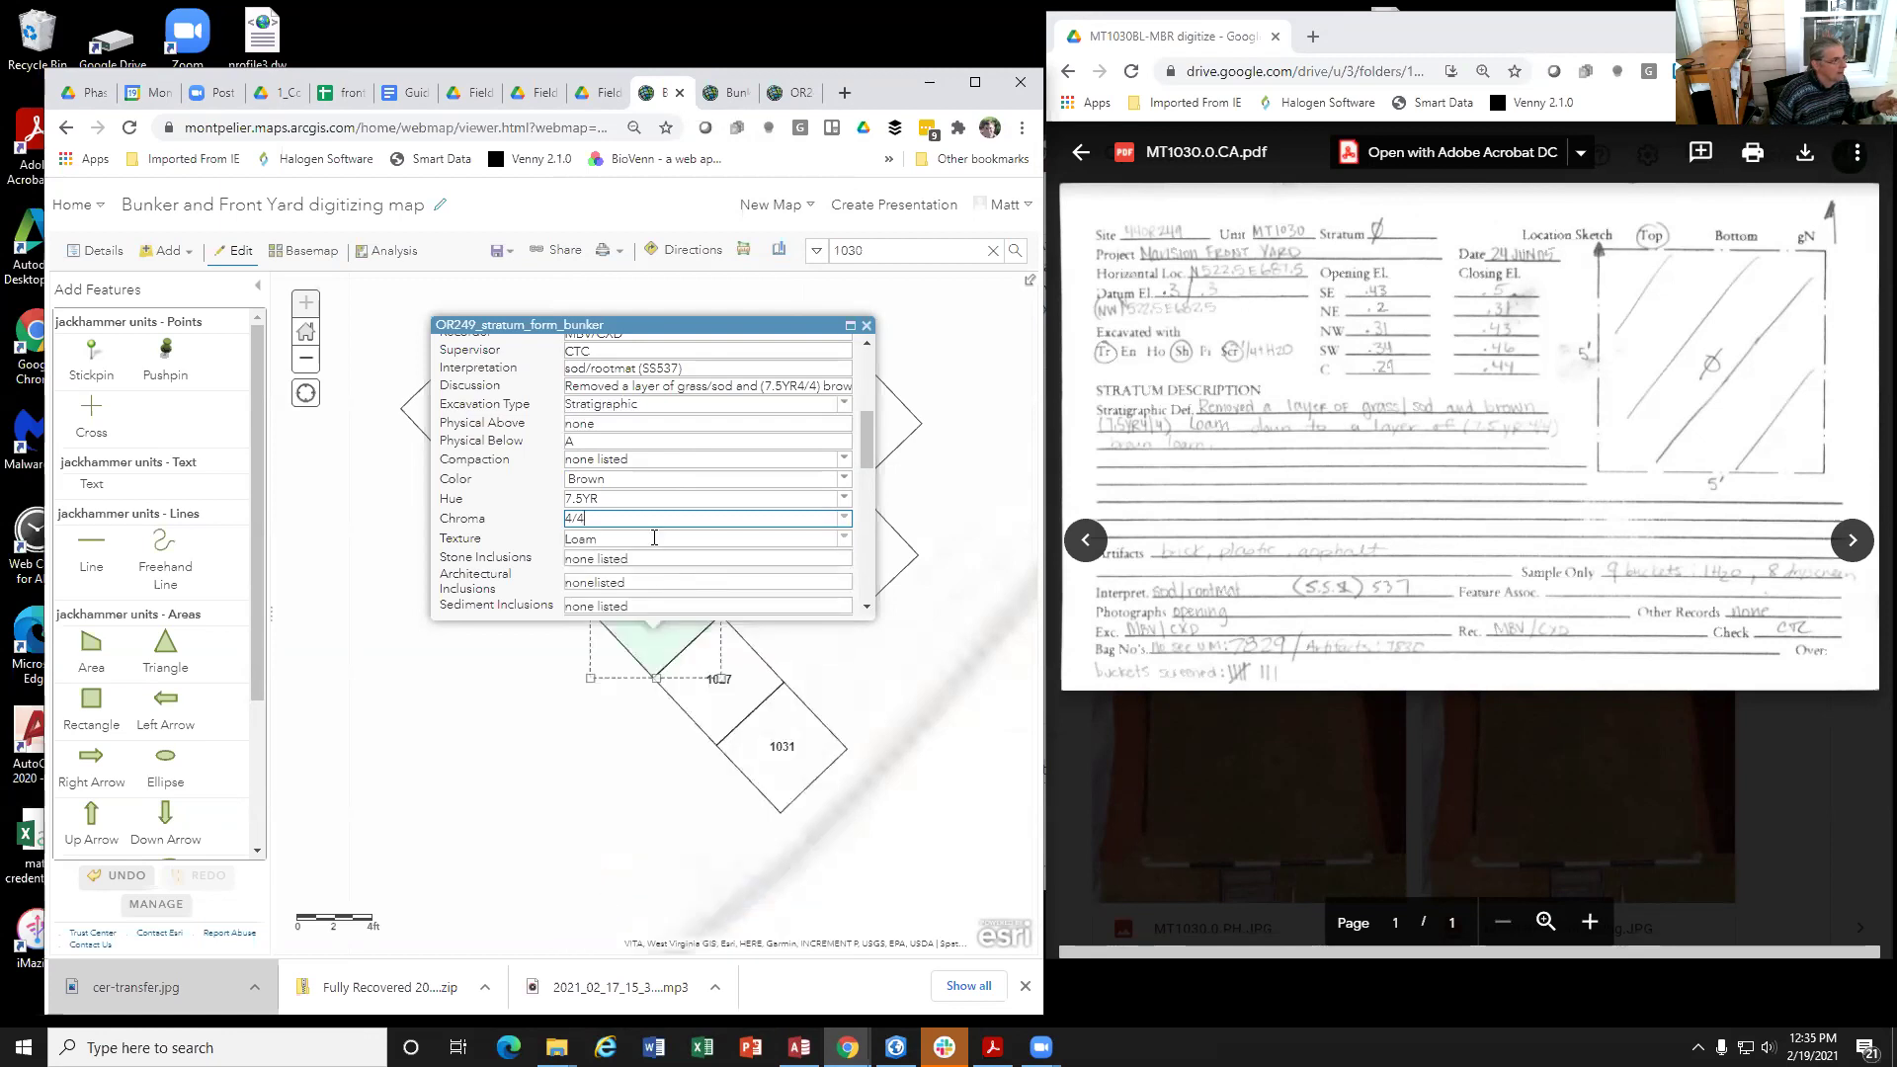
Step: Check the soil type in the card's stratigraphic definition and choose Loam as the Texture
click(1199, 421)
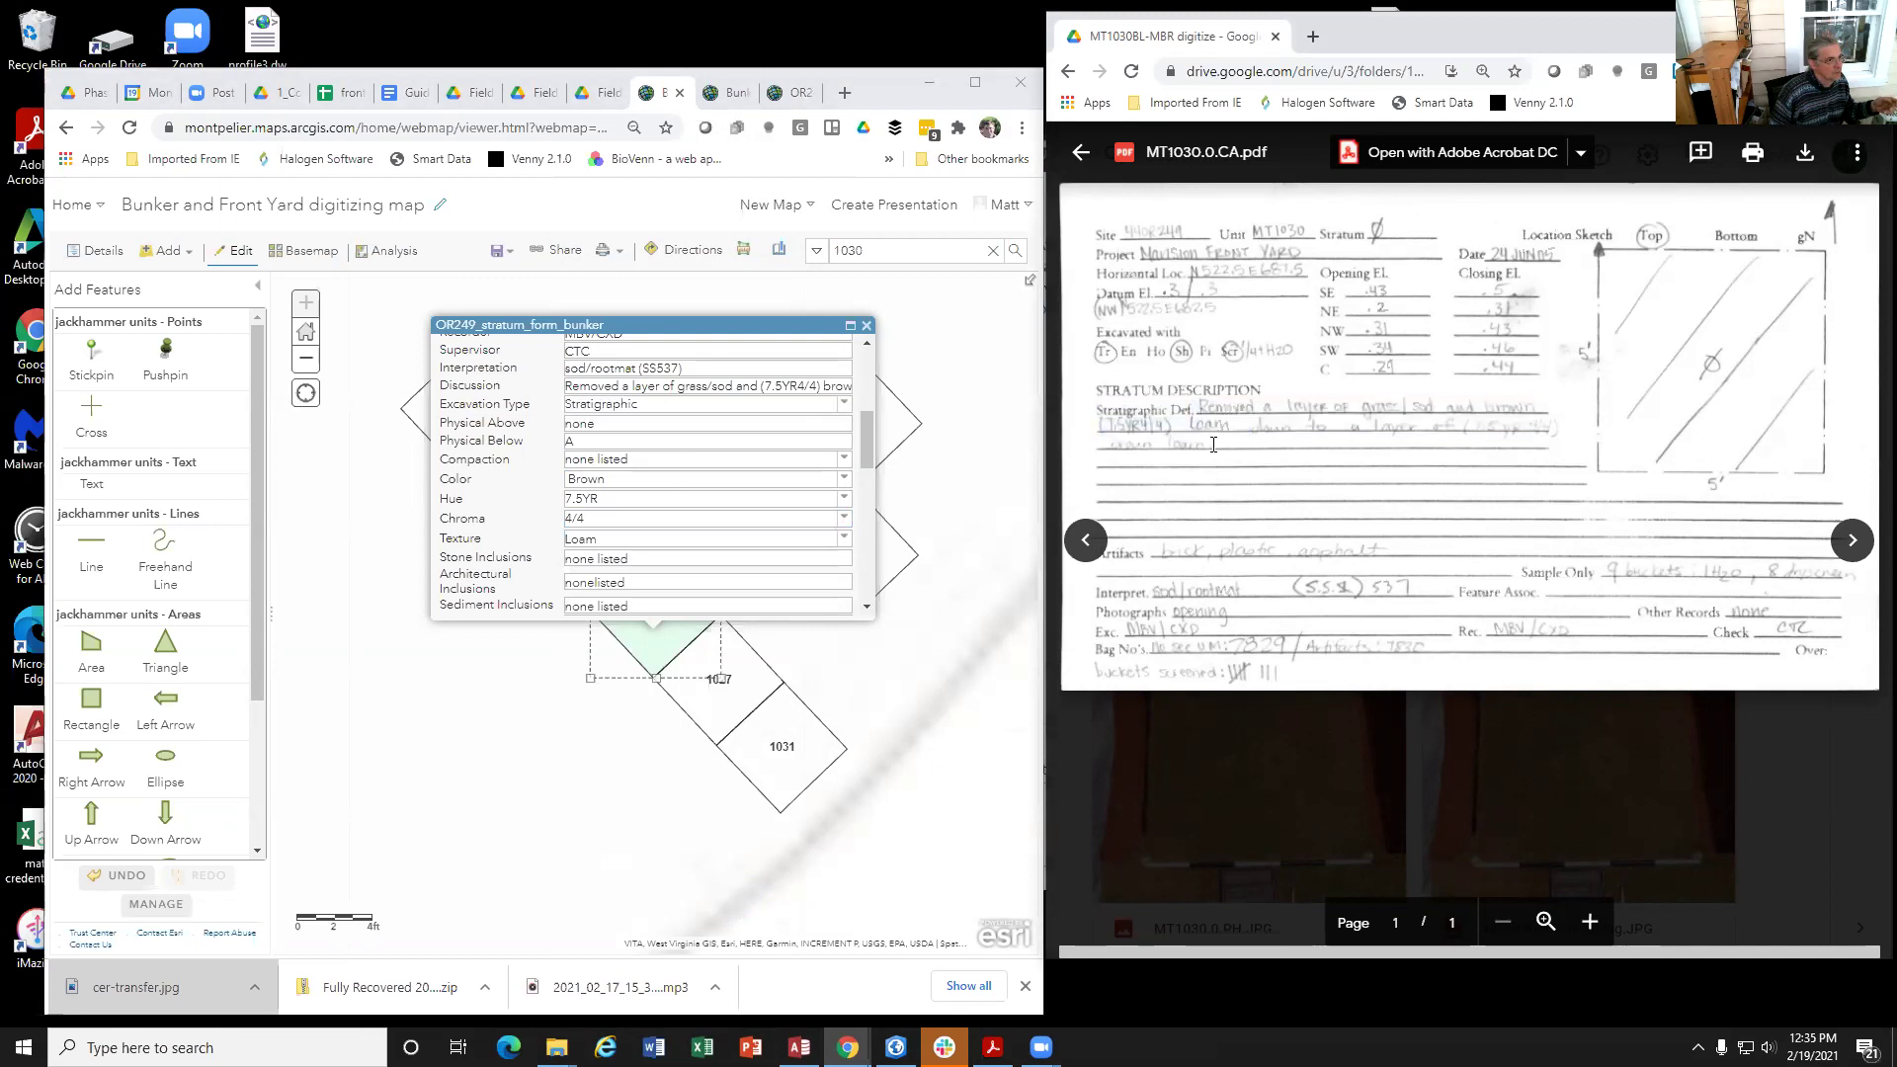
click(842, 541)
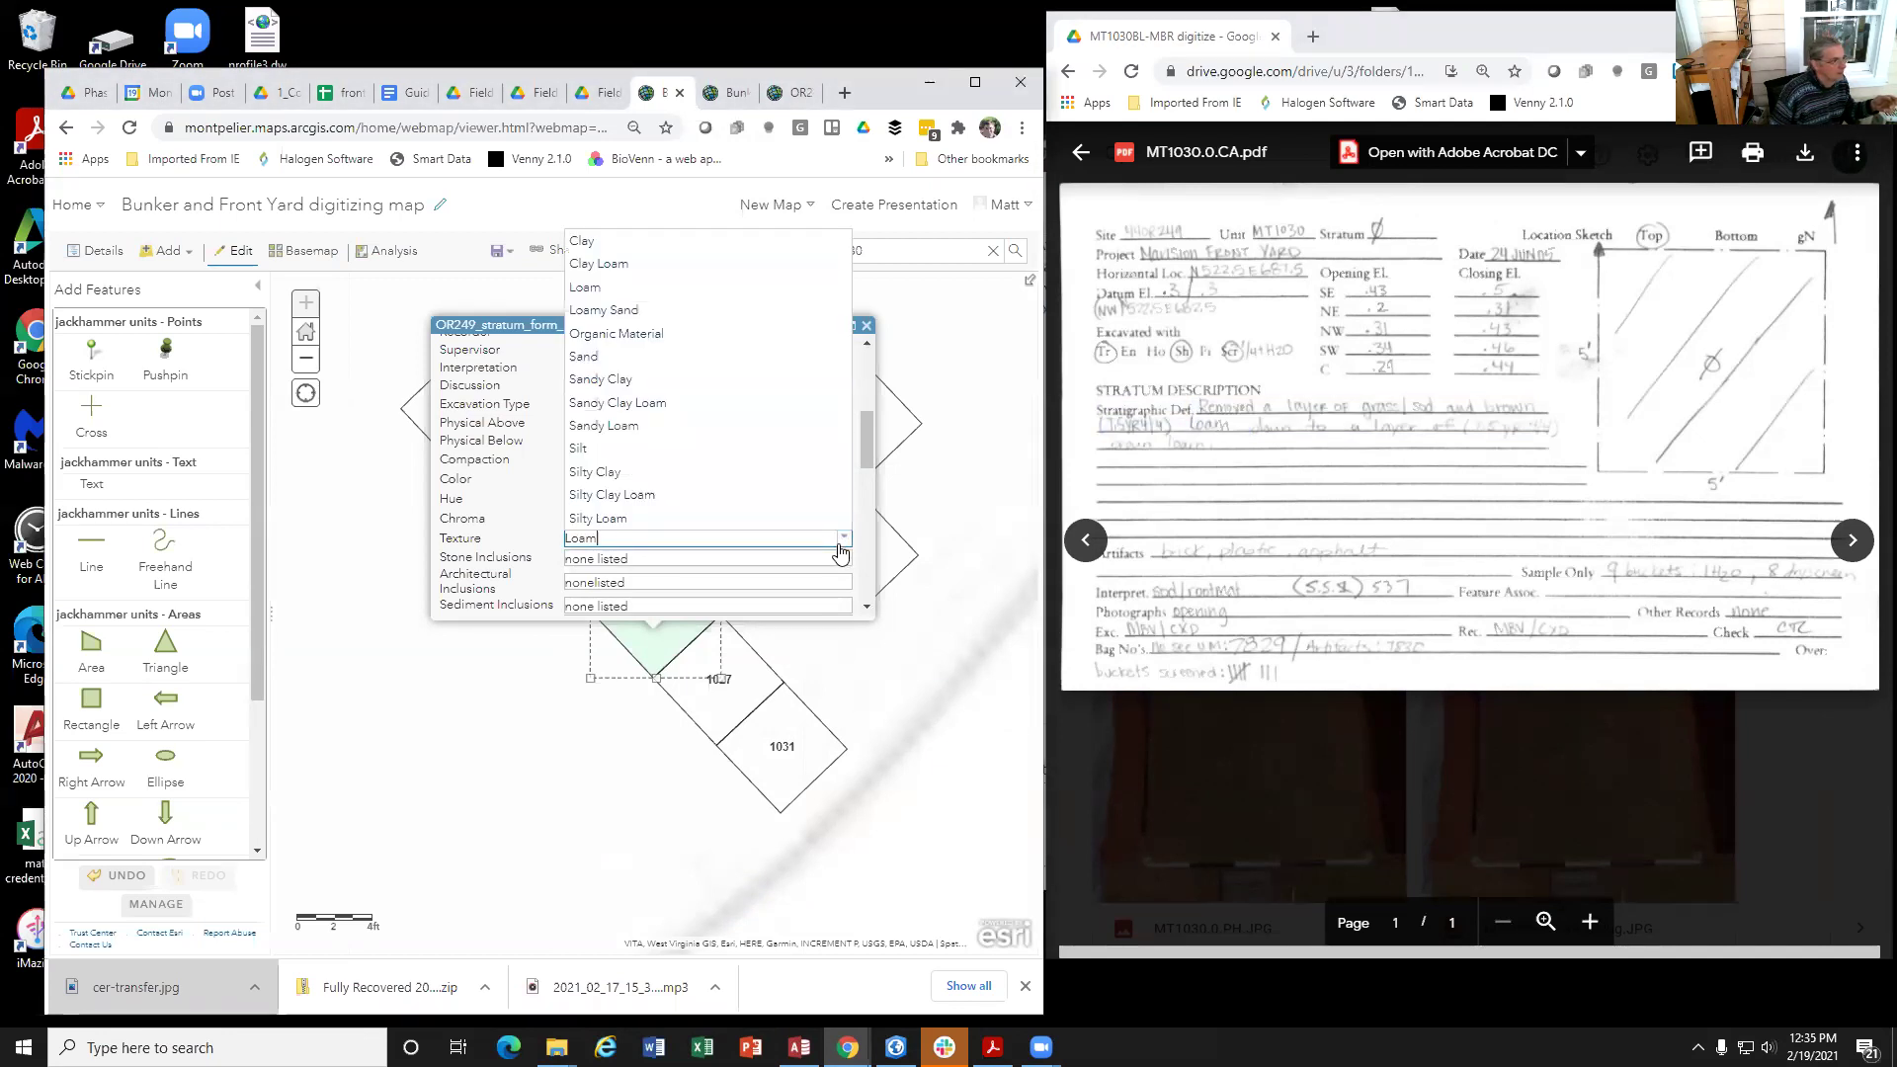
click(628, 286)
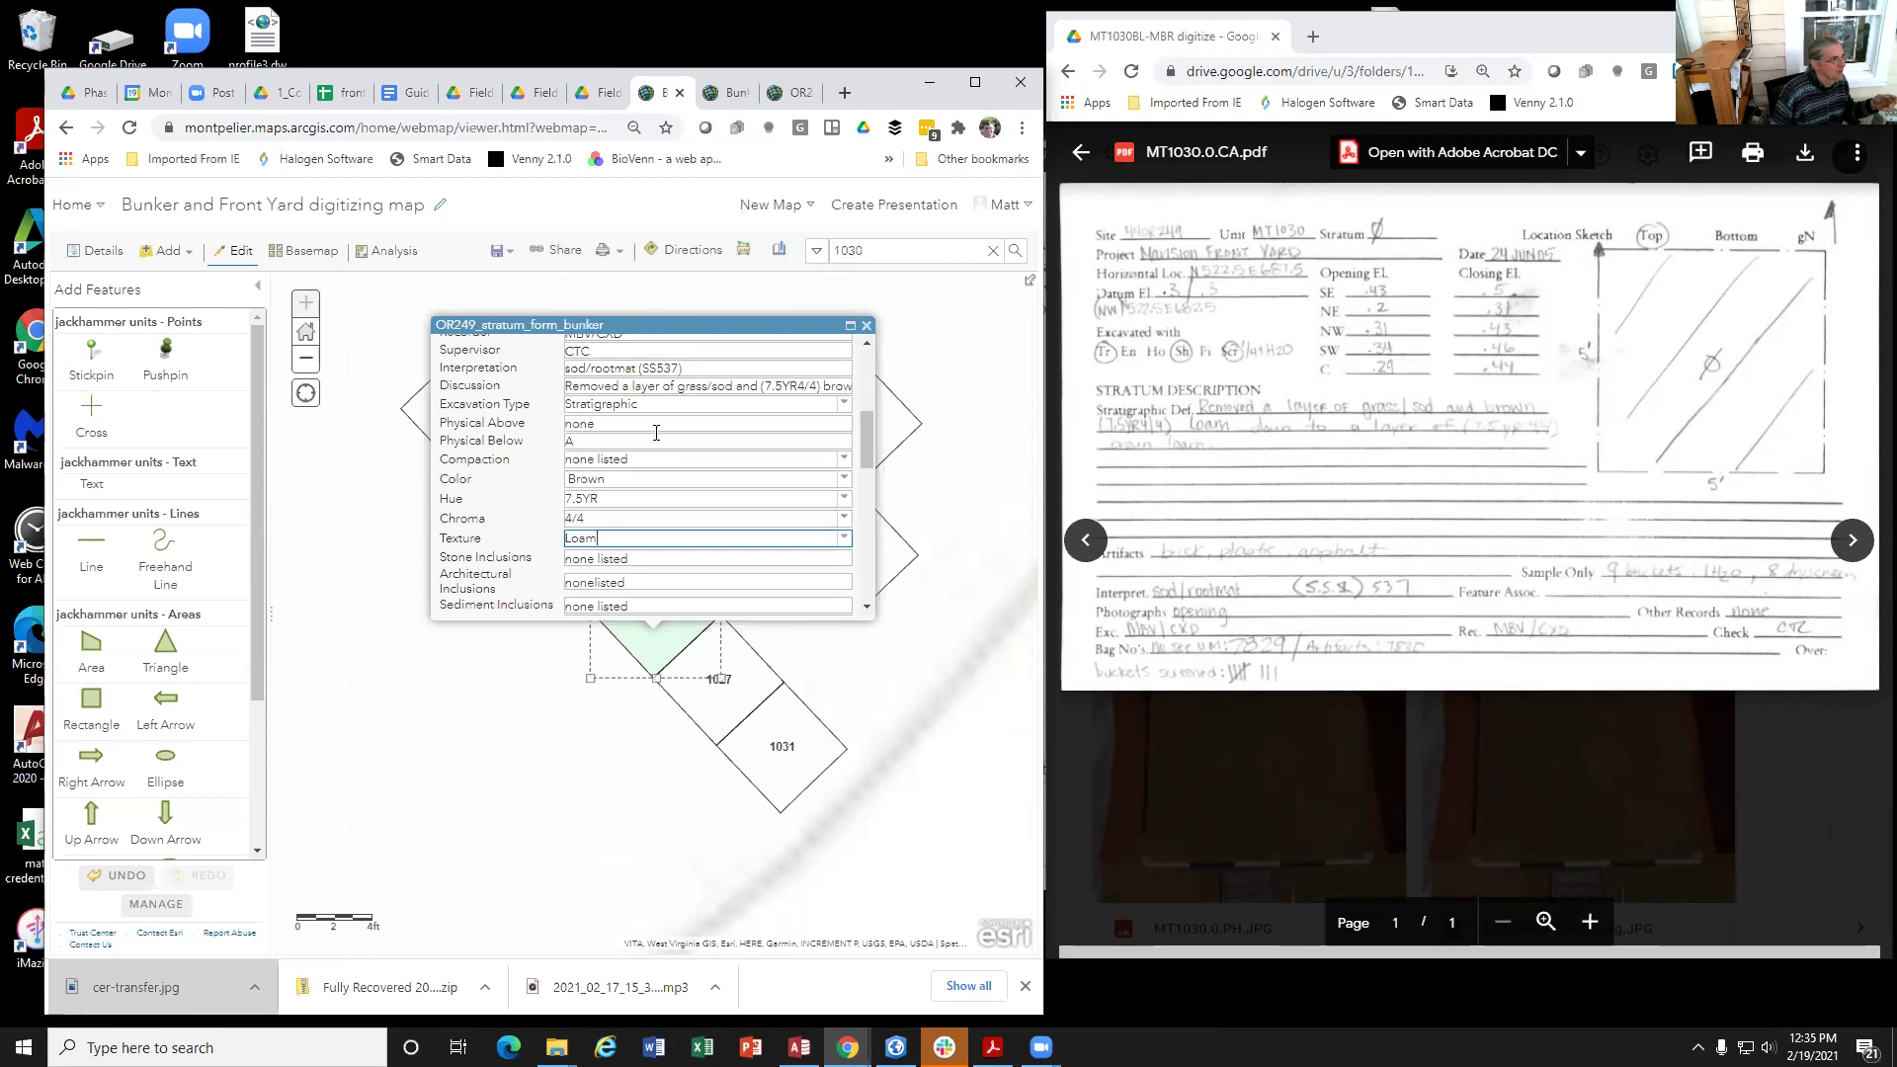
Step: Review the Stone, Architectural and Sediment Inclusions fields and the Thickness field against the stratum card
click(660, 559)
click(657, 581)
scroll(652, 573, down, 1)
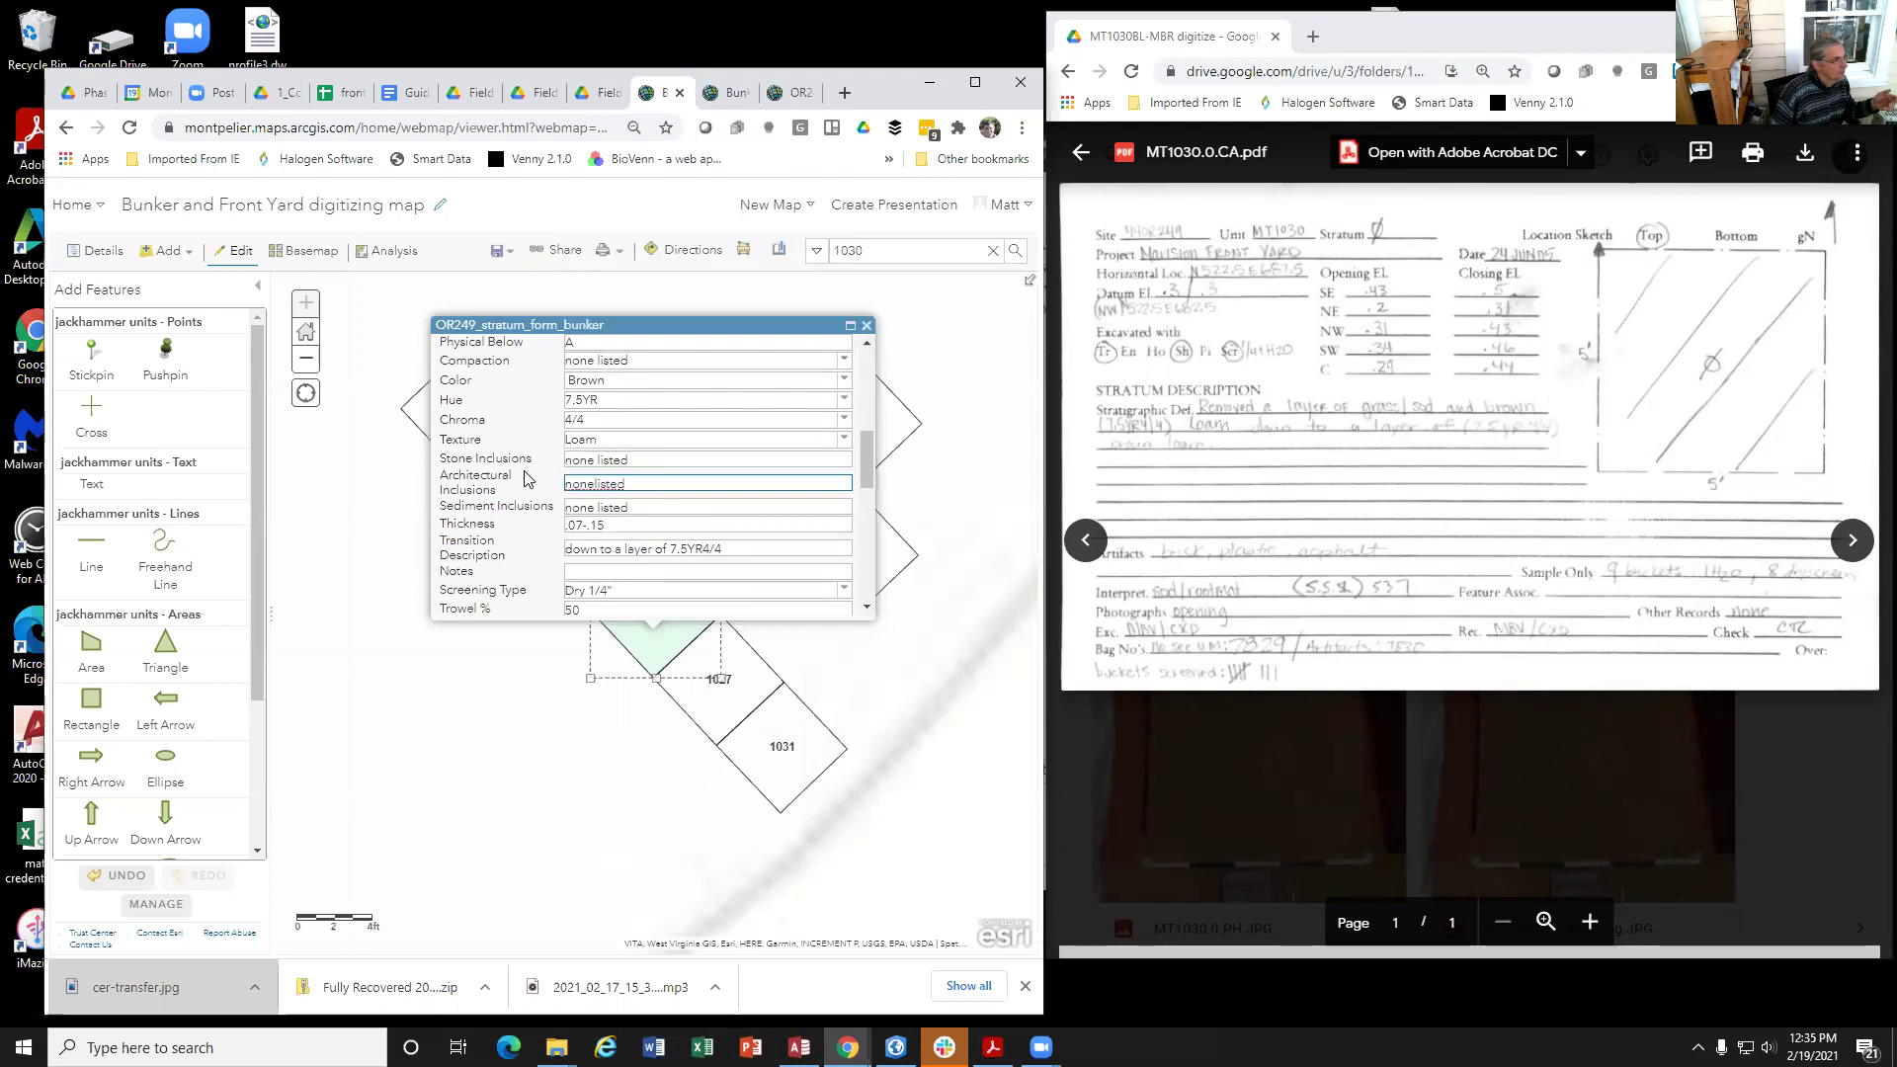
click(642, 509)
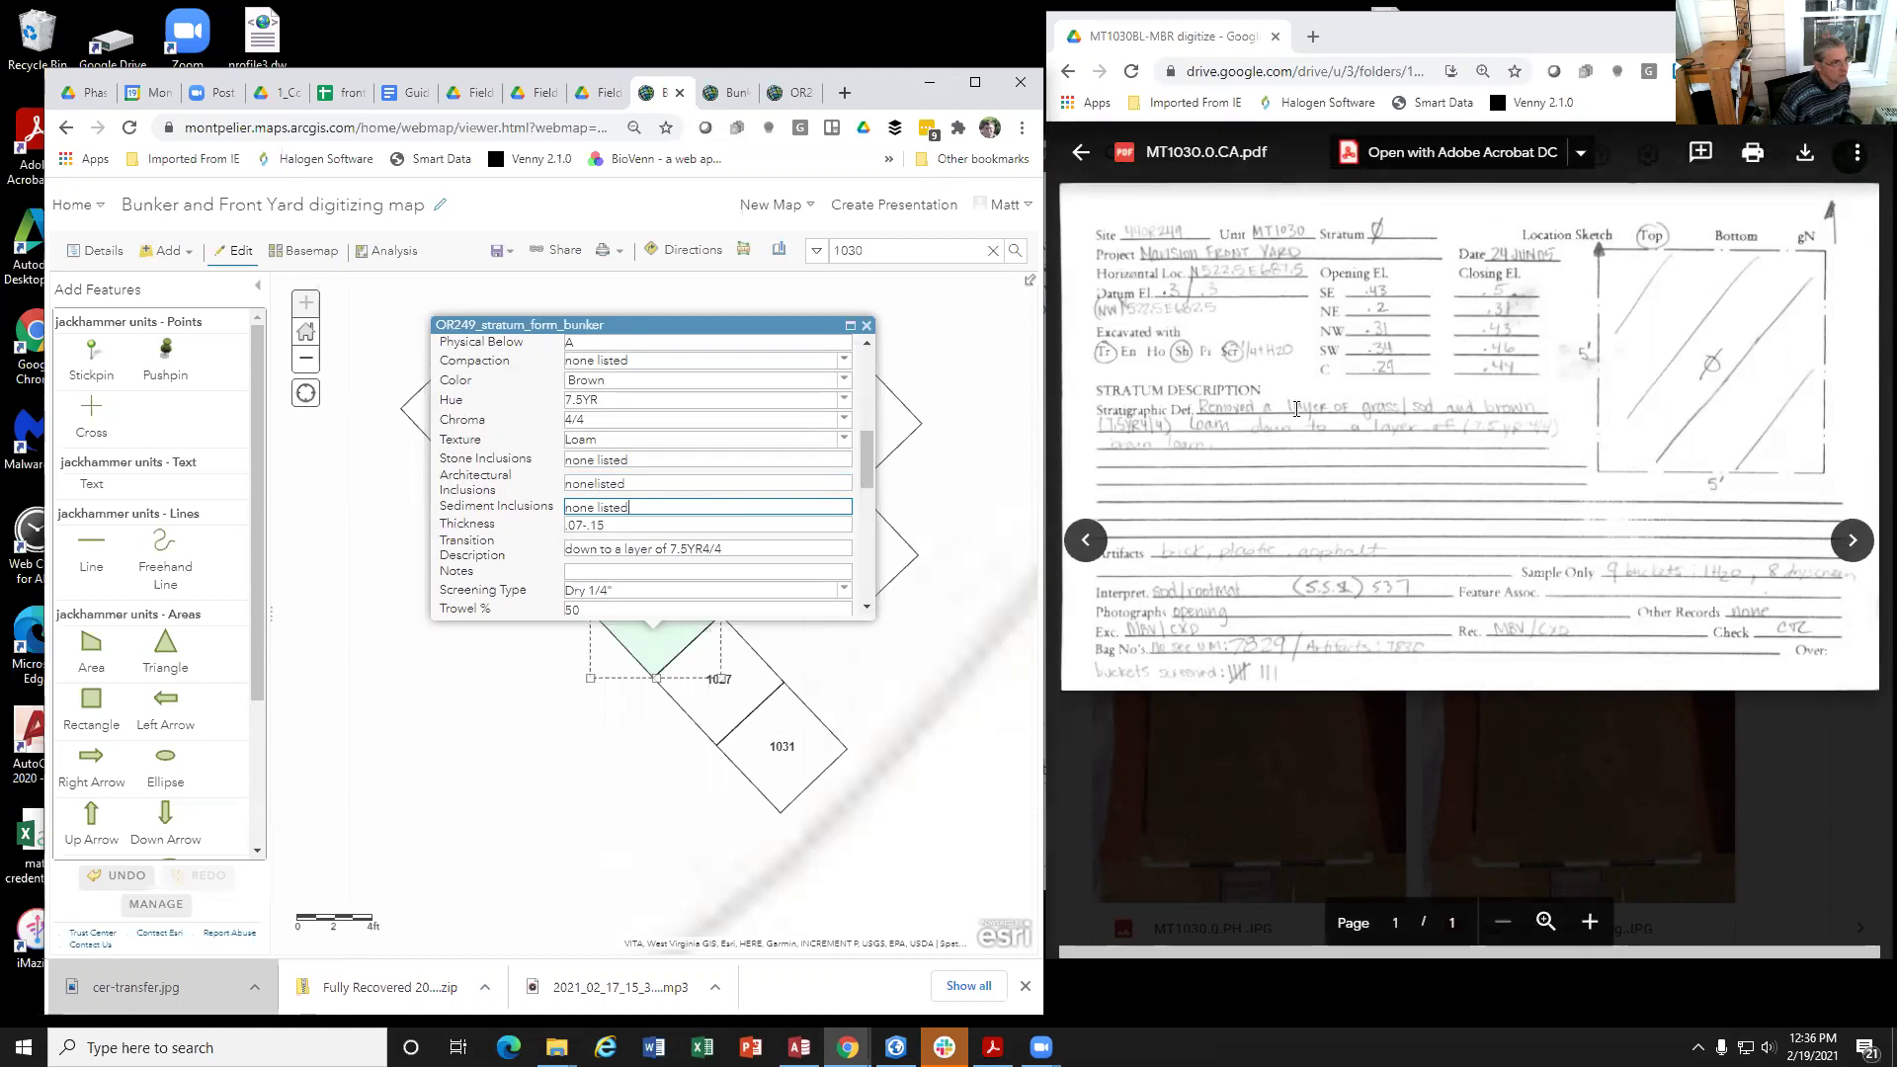
click(641, 524)
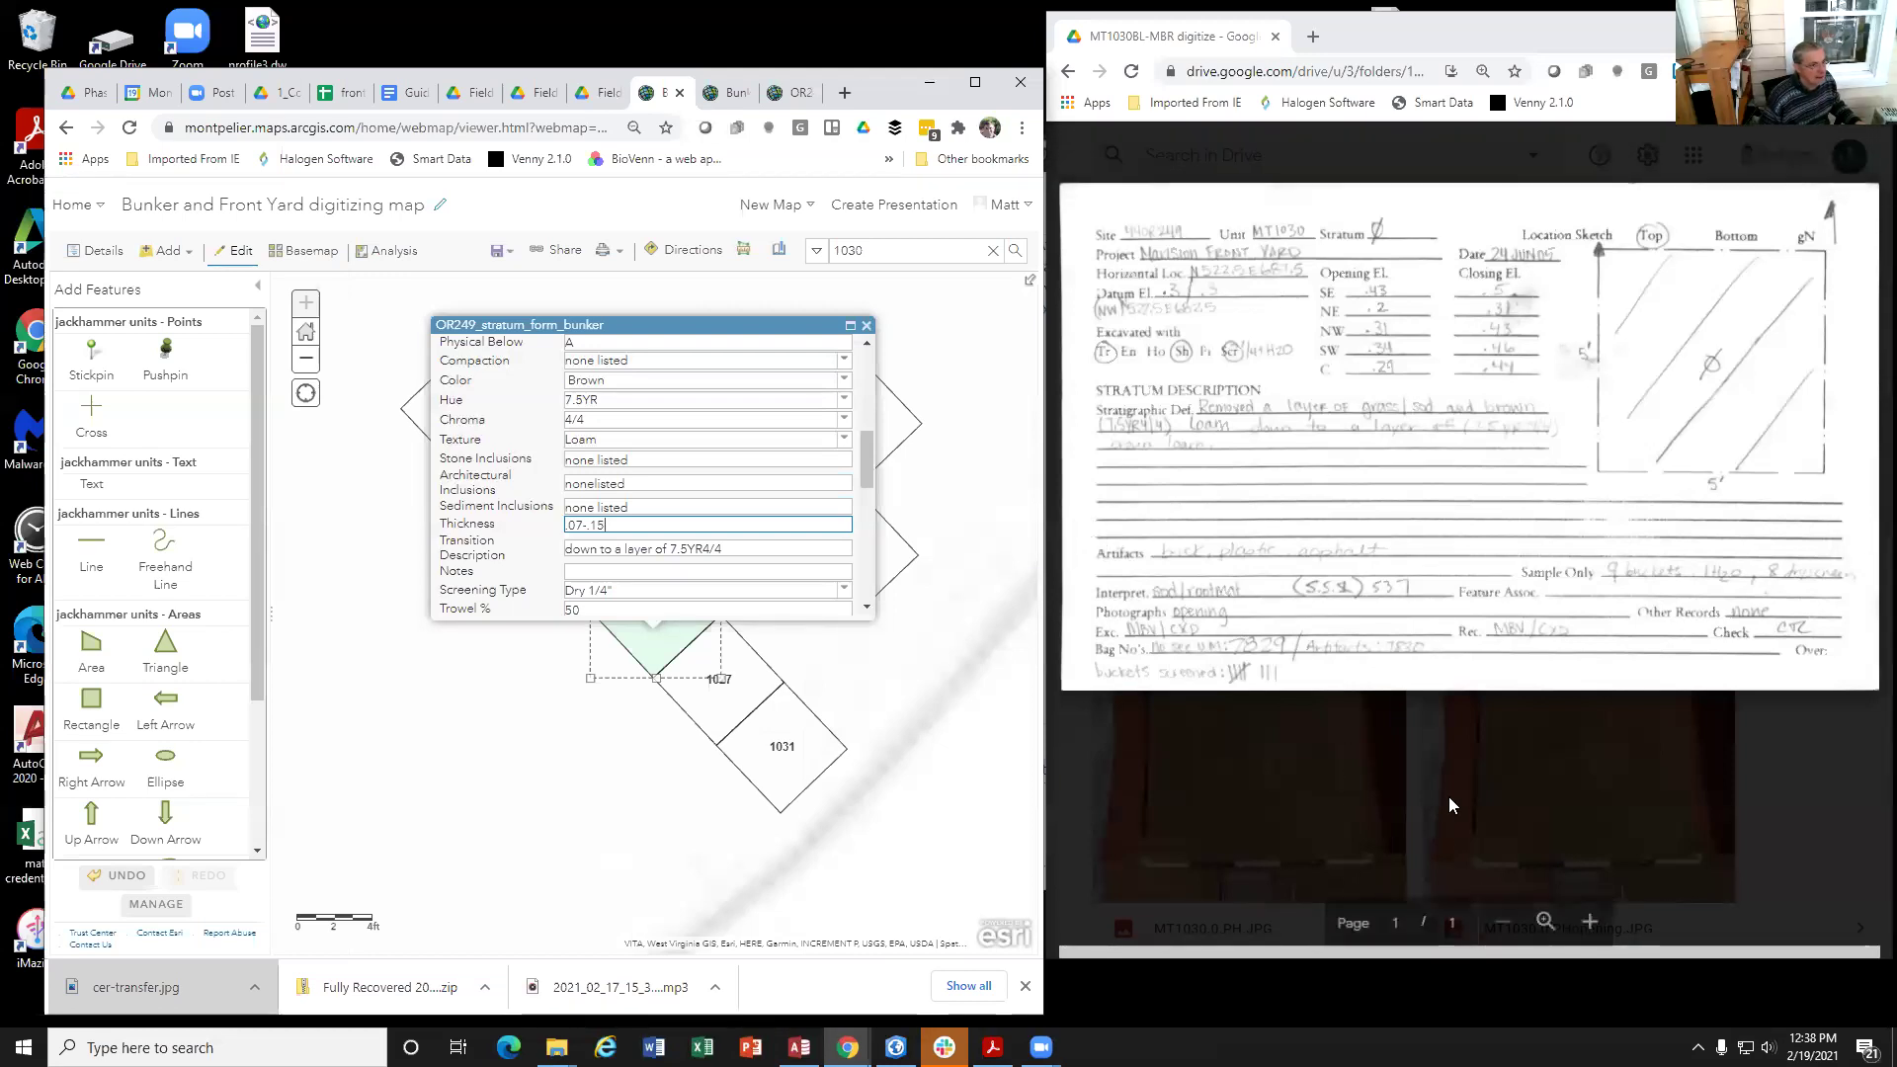
Step: Browse the unit's files to the profile drawing MT1030.PND.jpg and examine the strata in its north wall profile up close
click(1852, 540)
click(1852, 540)
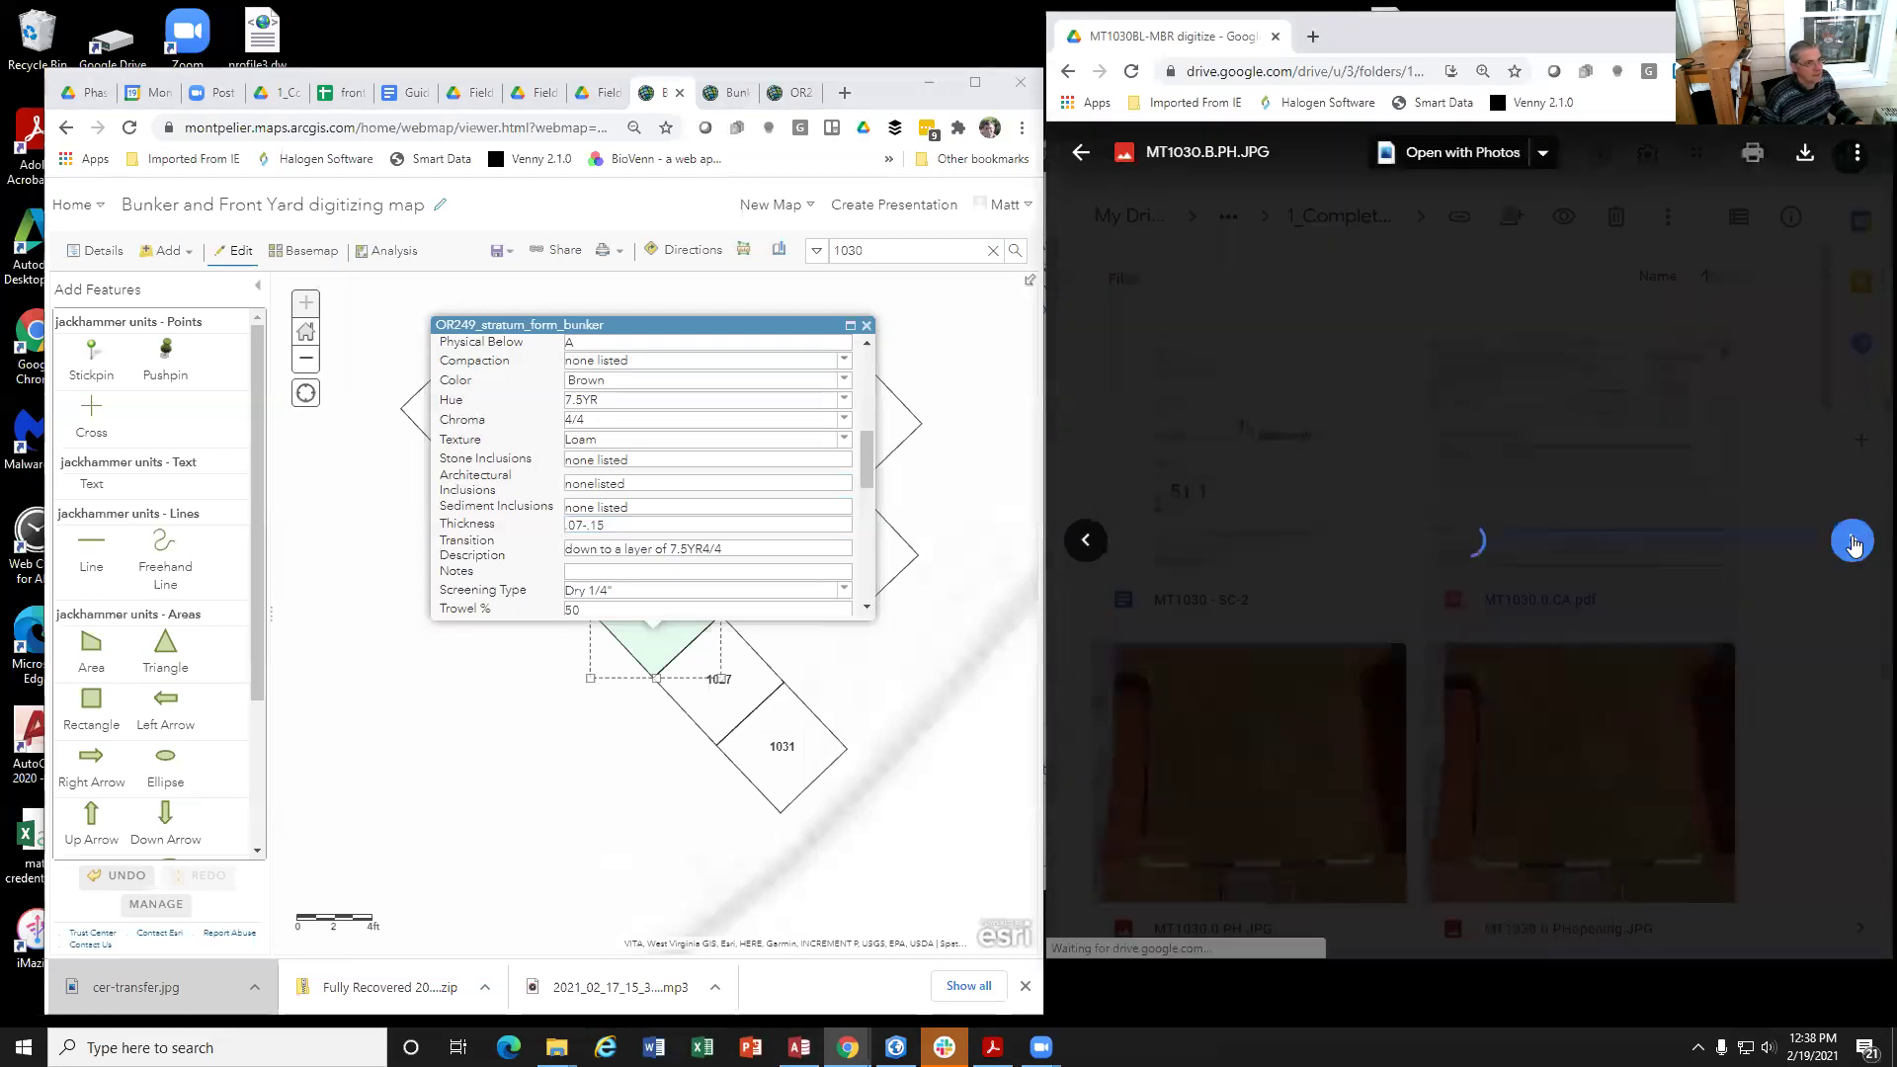
click(1852, 541)
click(1852, 540)
click(1853, 540)
click(1852, 540)
click(1853, 540)
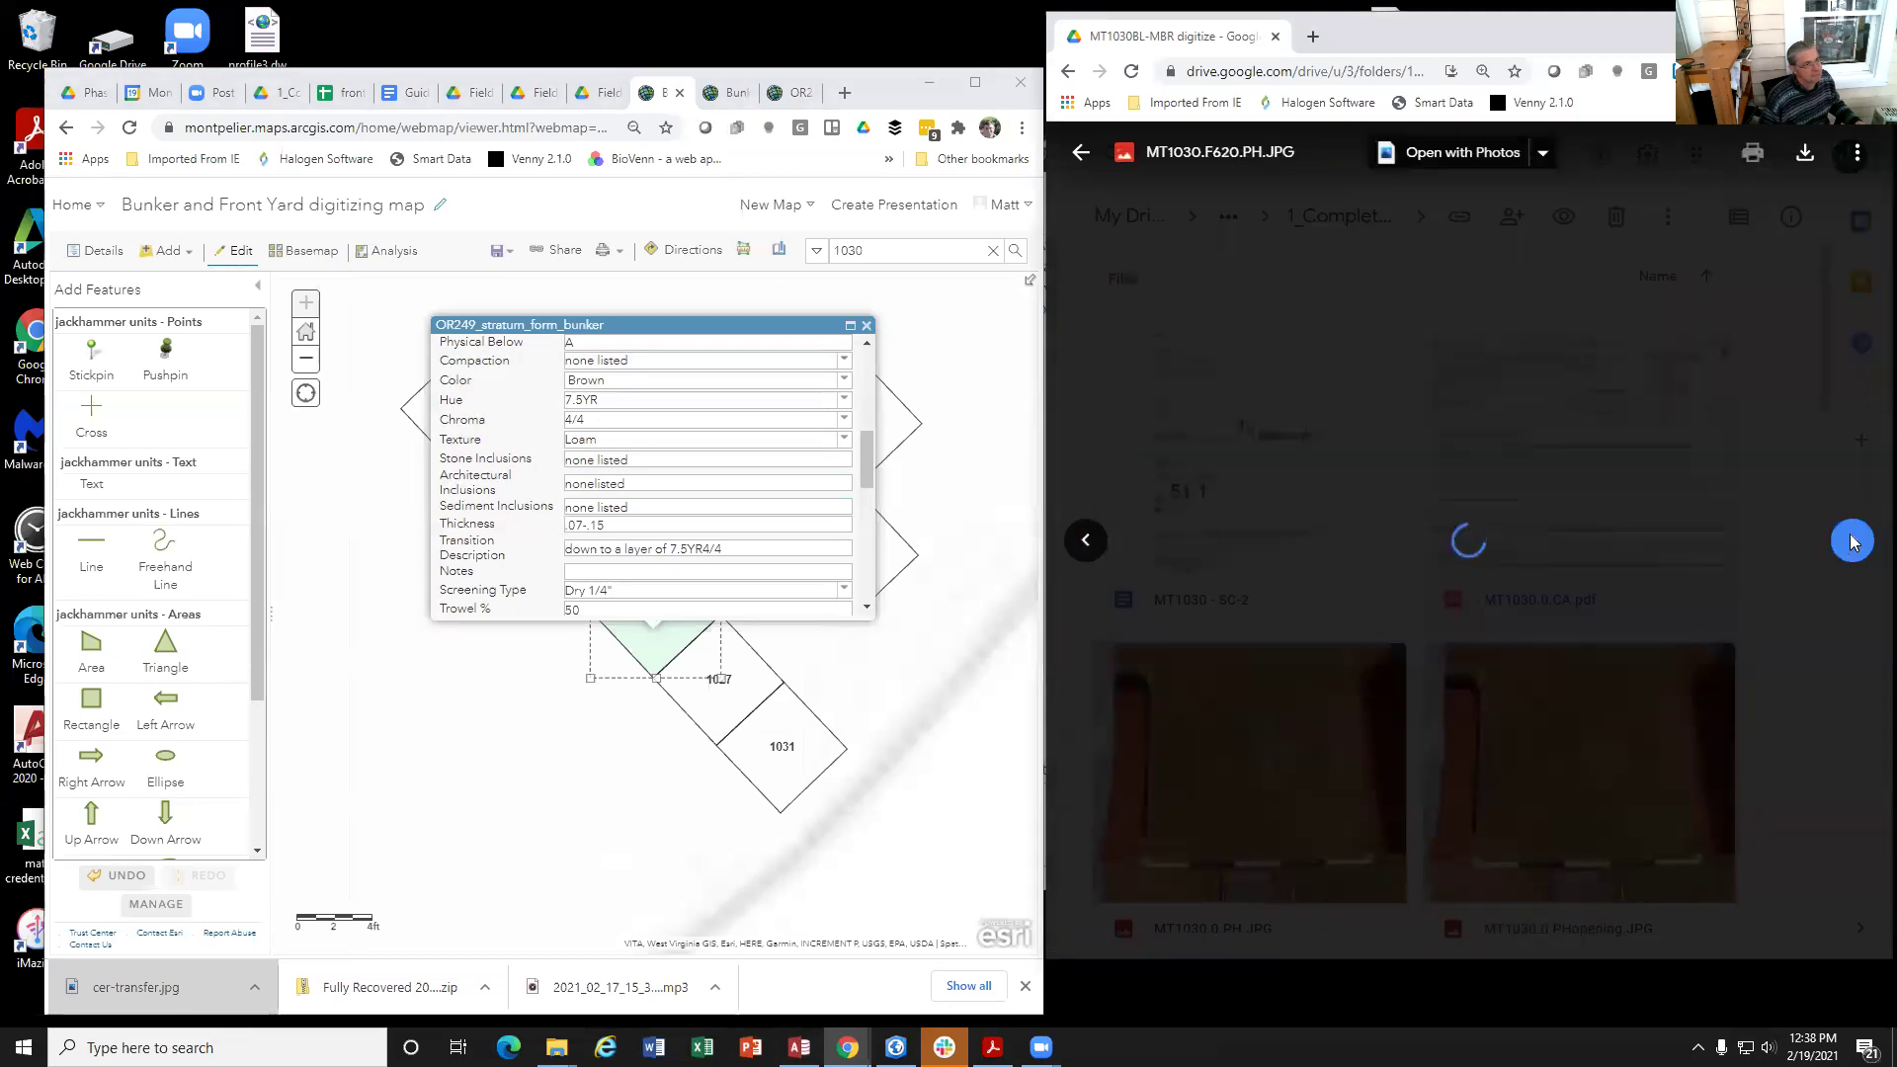
click(1852, 540)
click(1852, 541)
click(1853, 540)
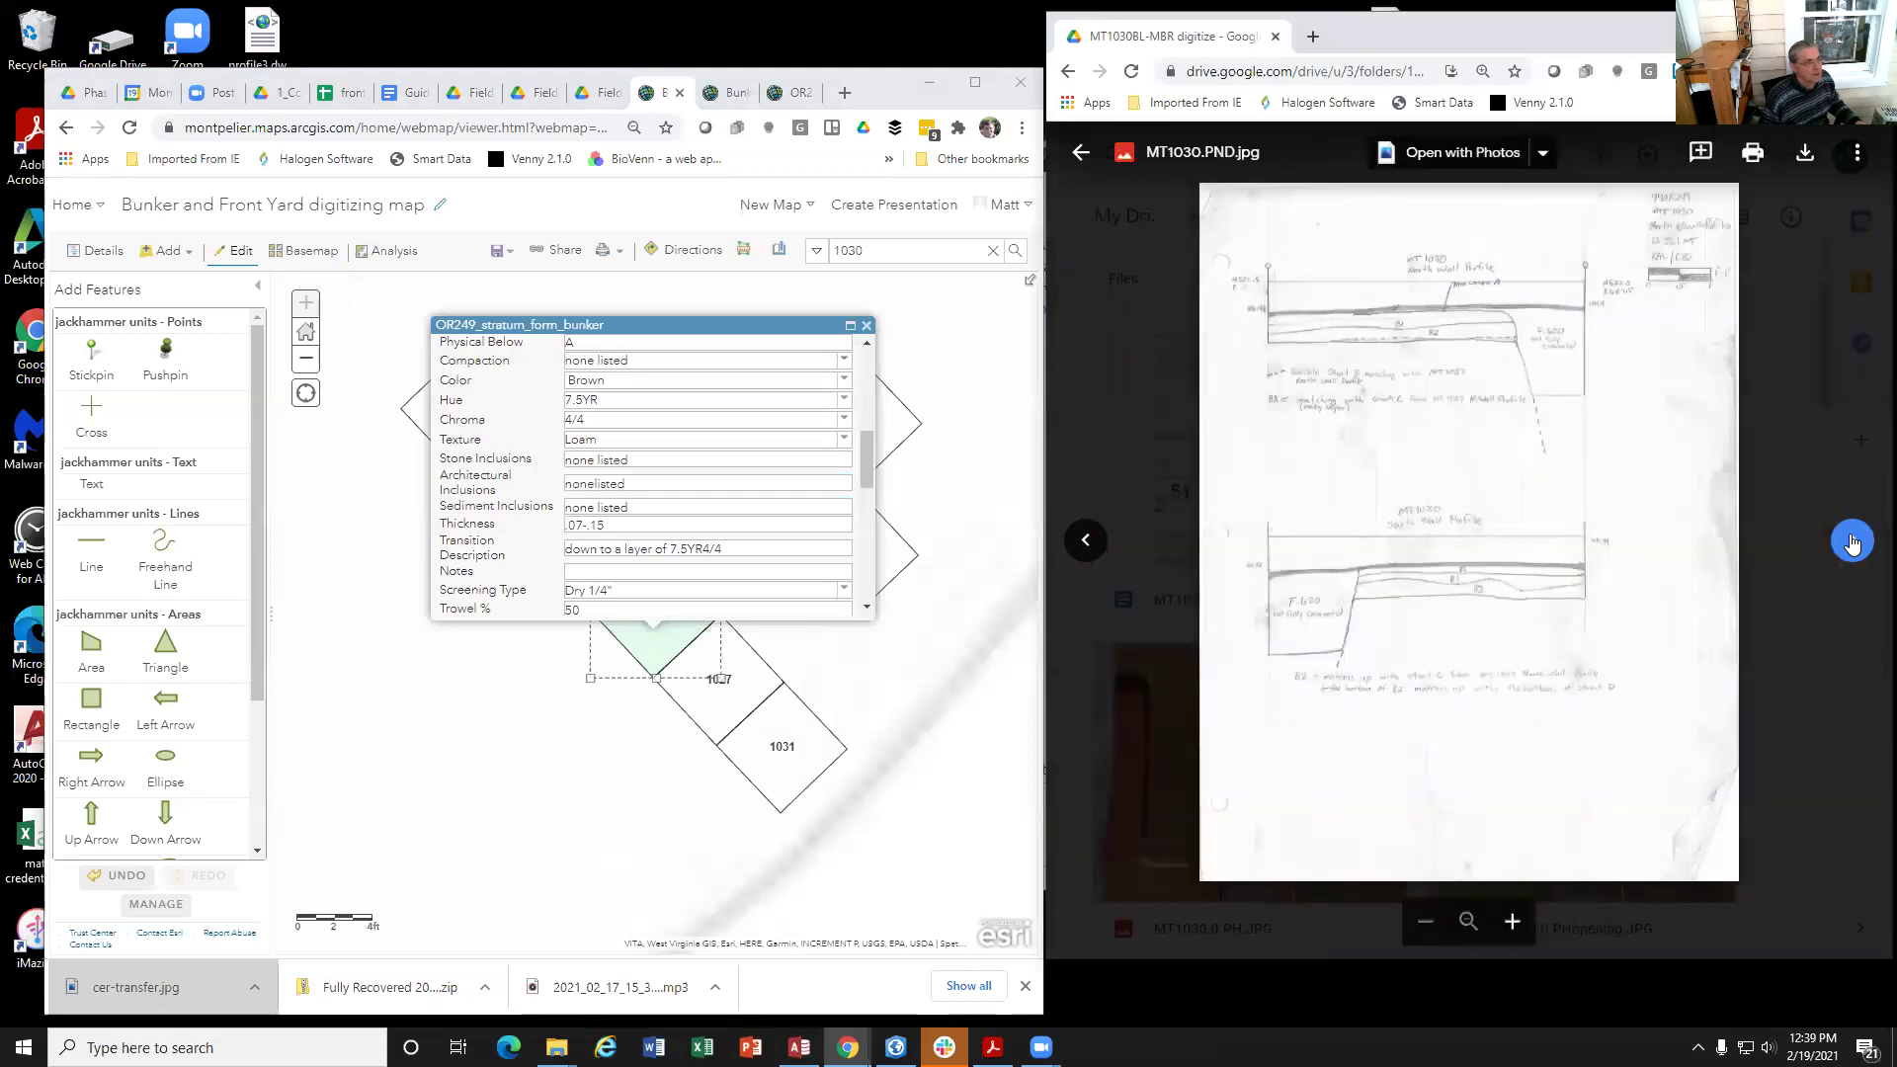
click(1560, 307)
click(1564, 316)
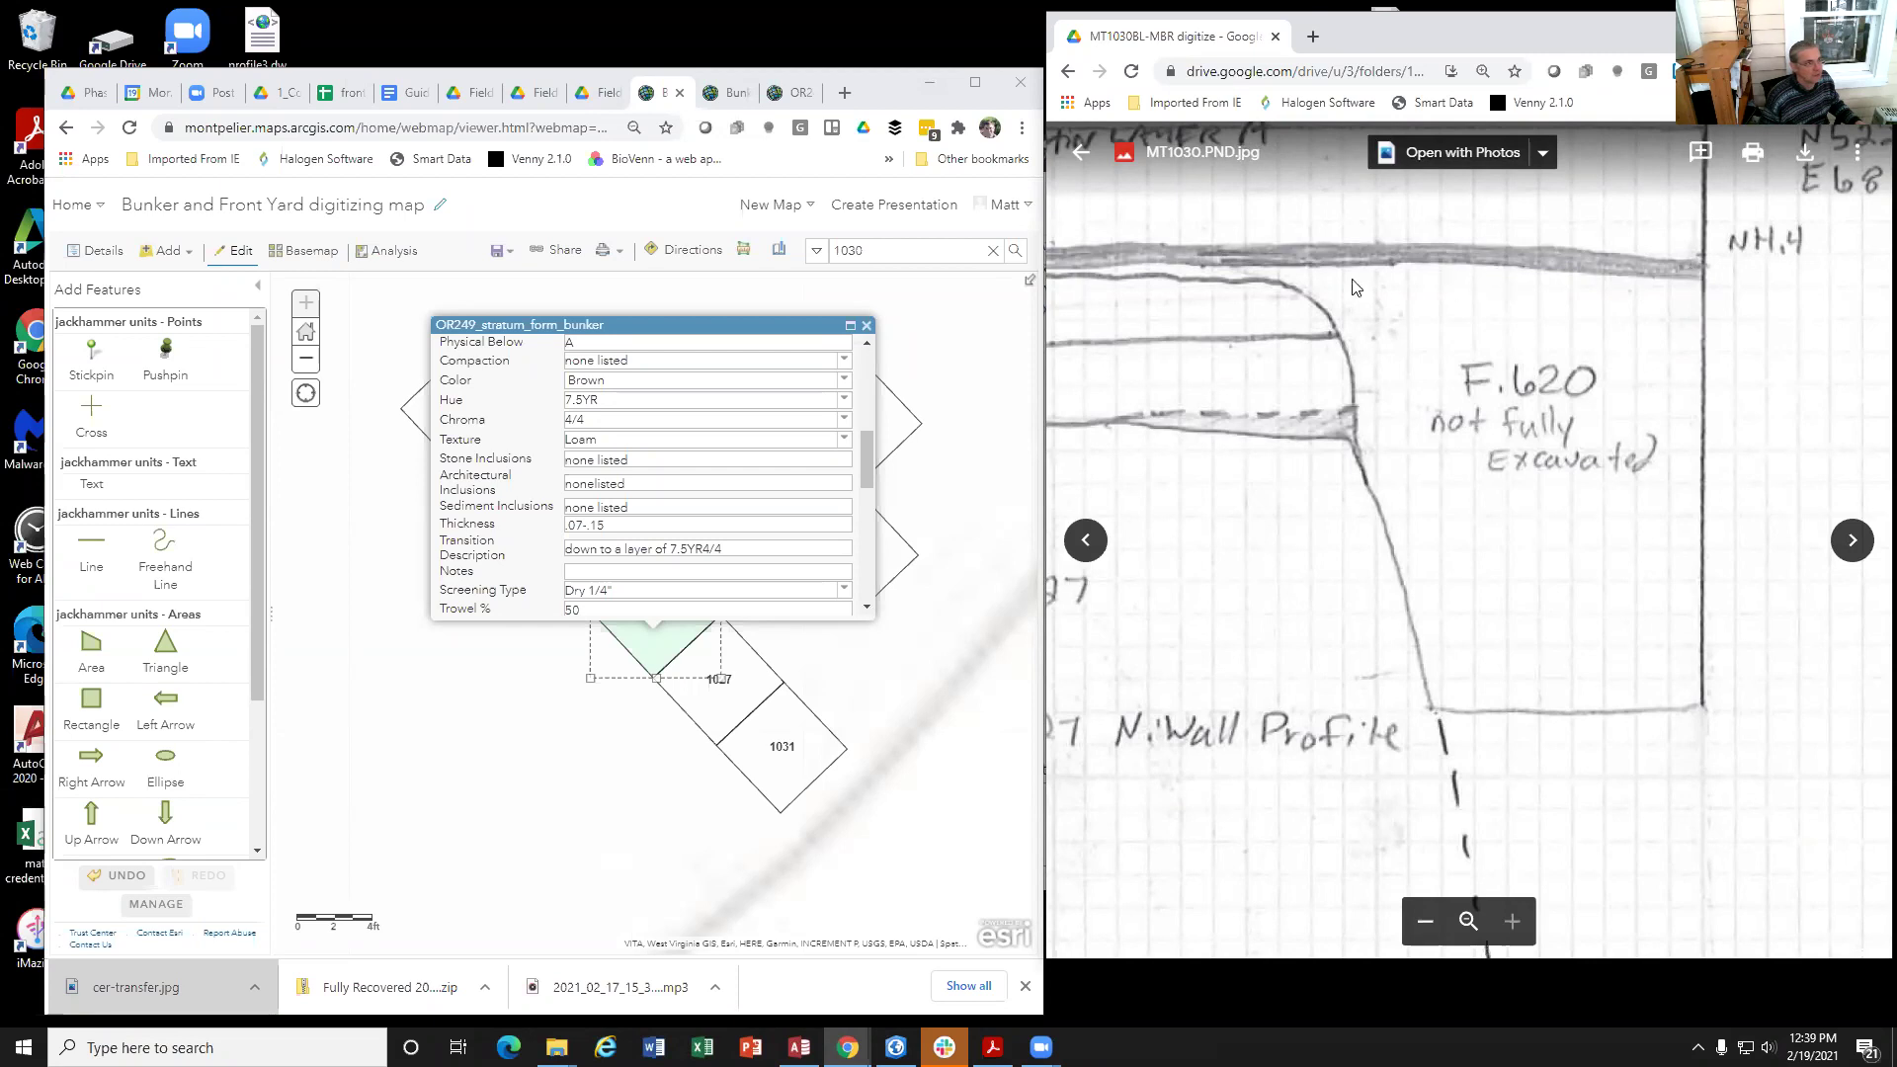
scroll(1245, 513, down, 5)
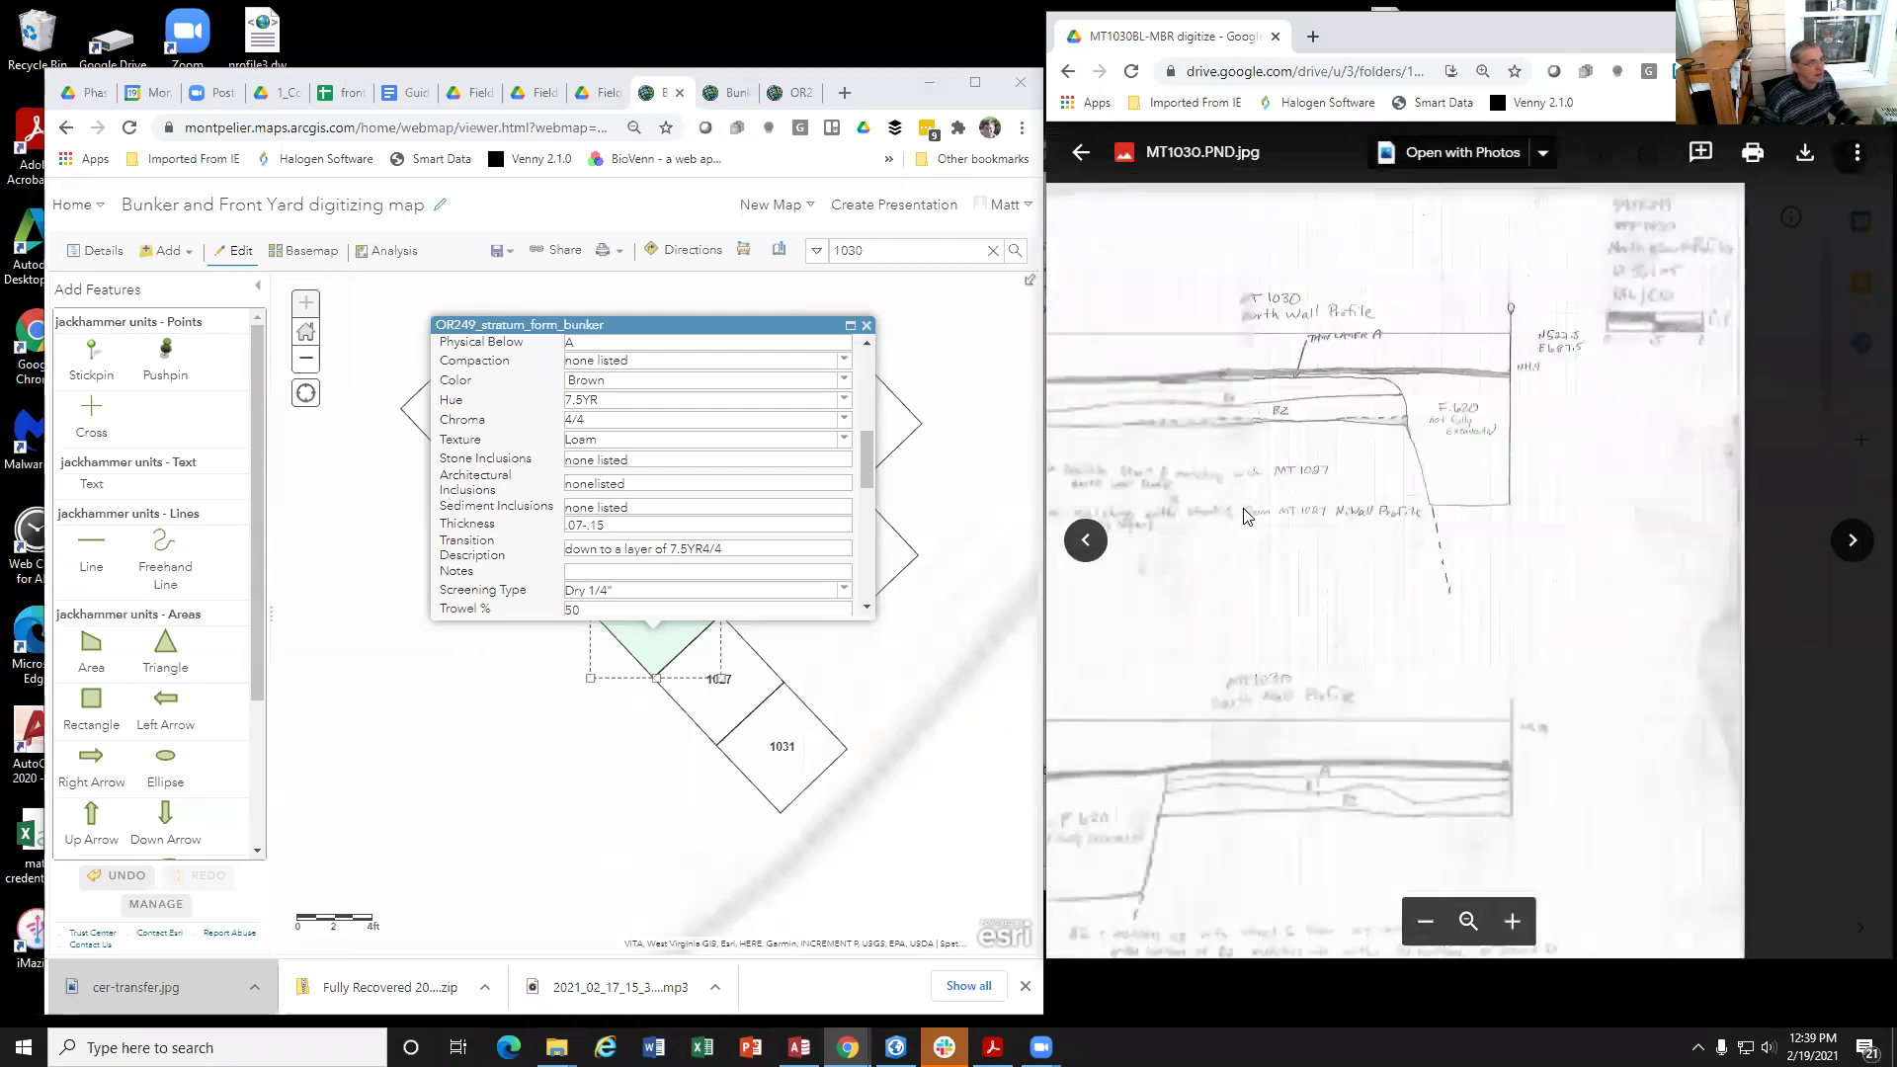
Step: Go back through the unit's photos and cards to the stratum card MT1030.0.CA.pdf
click(1087, 541)
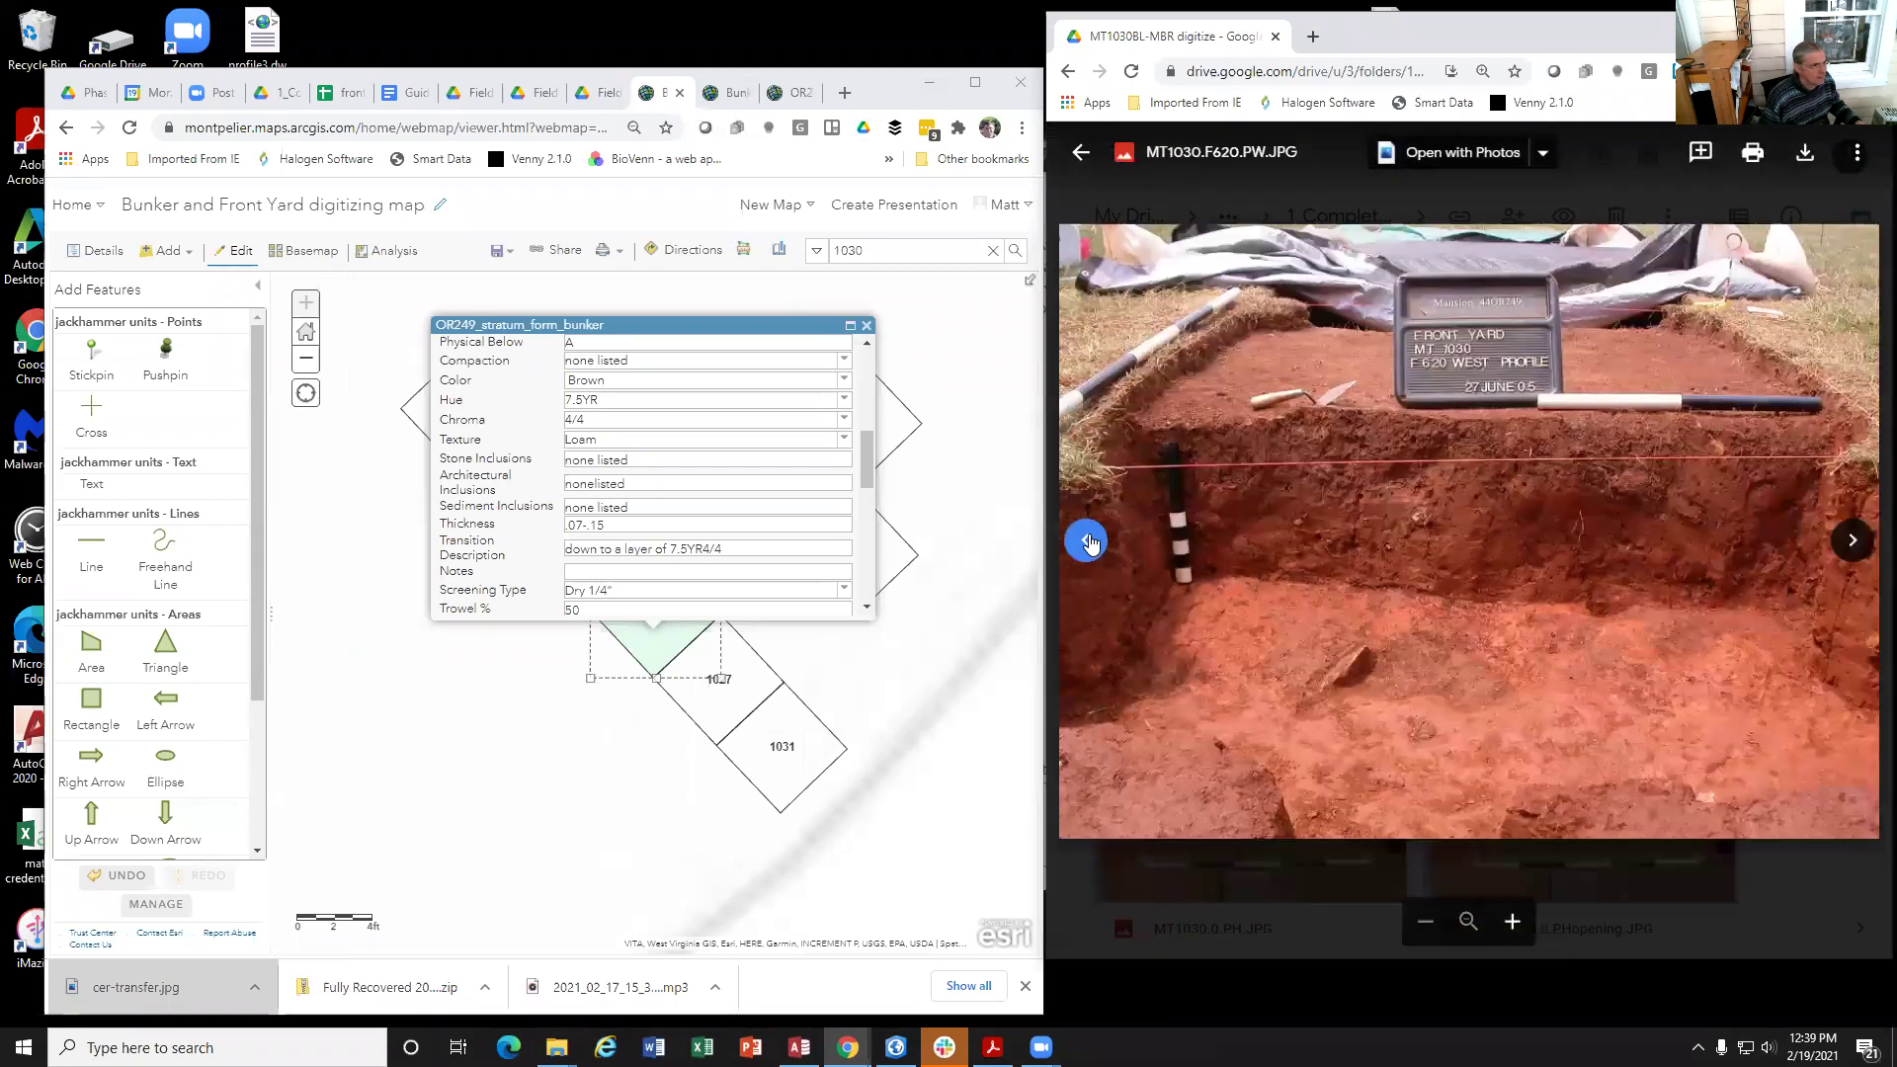
click(1086, 540)
click(1087, 540)
click(1086, 540)
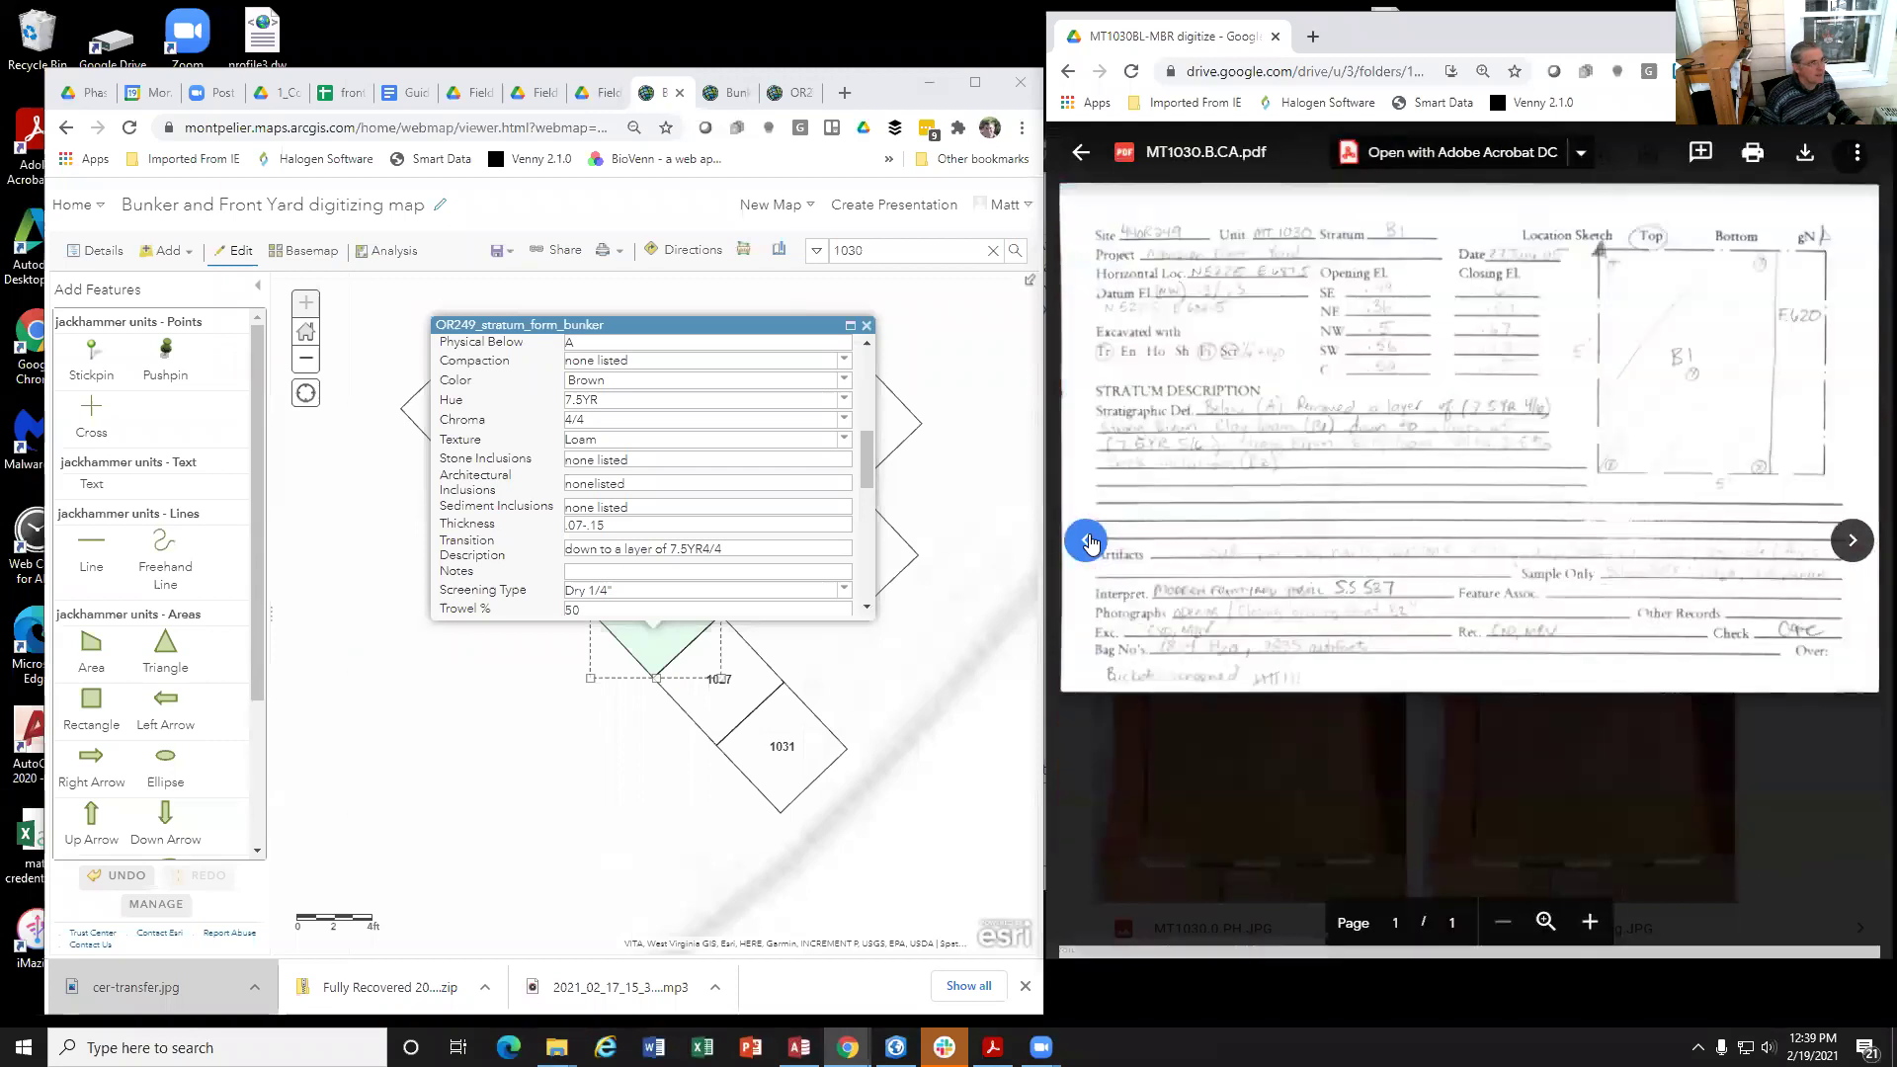
click(1086, 540)
click(1087, 540)
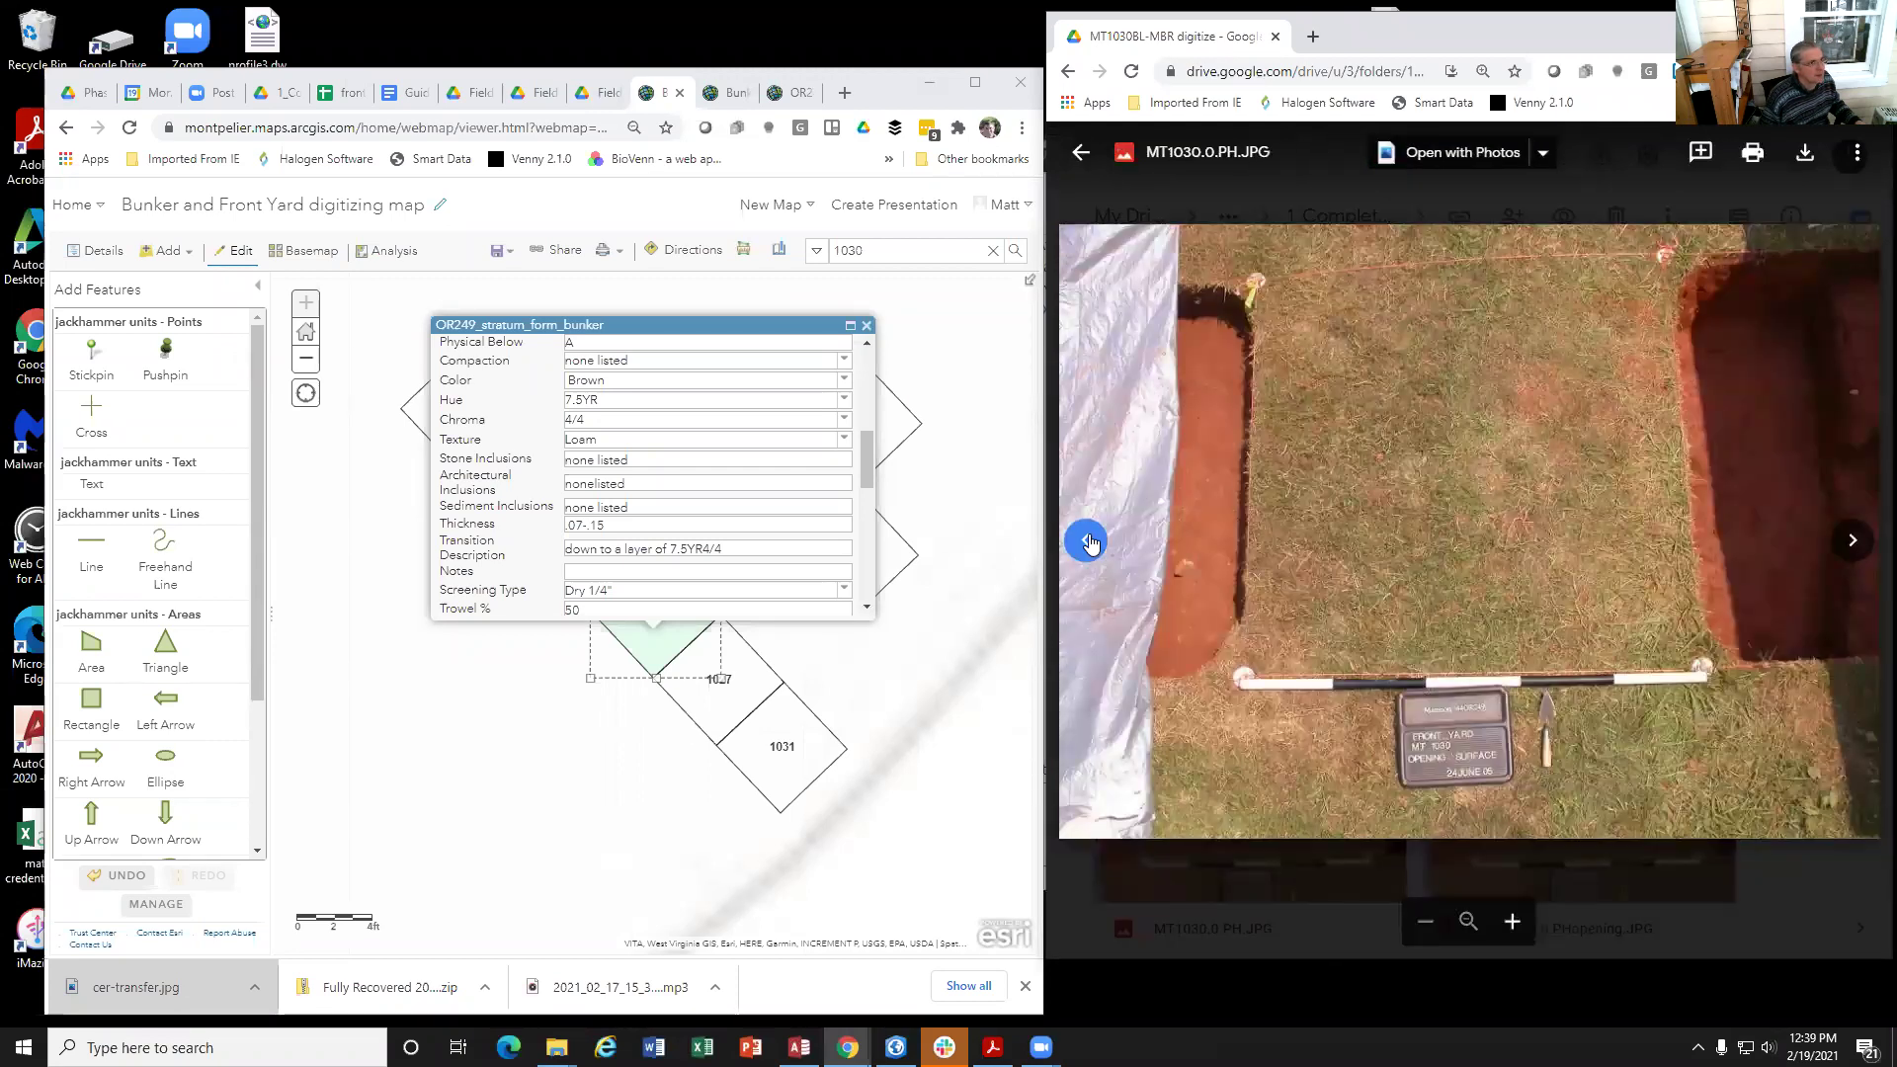
click(1087, 540)
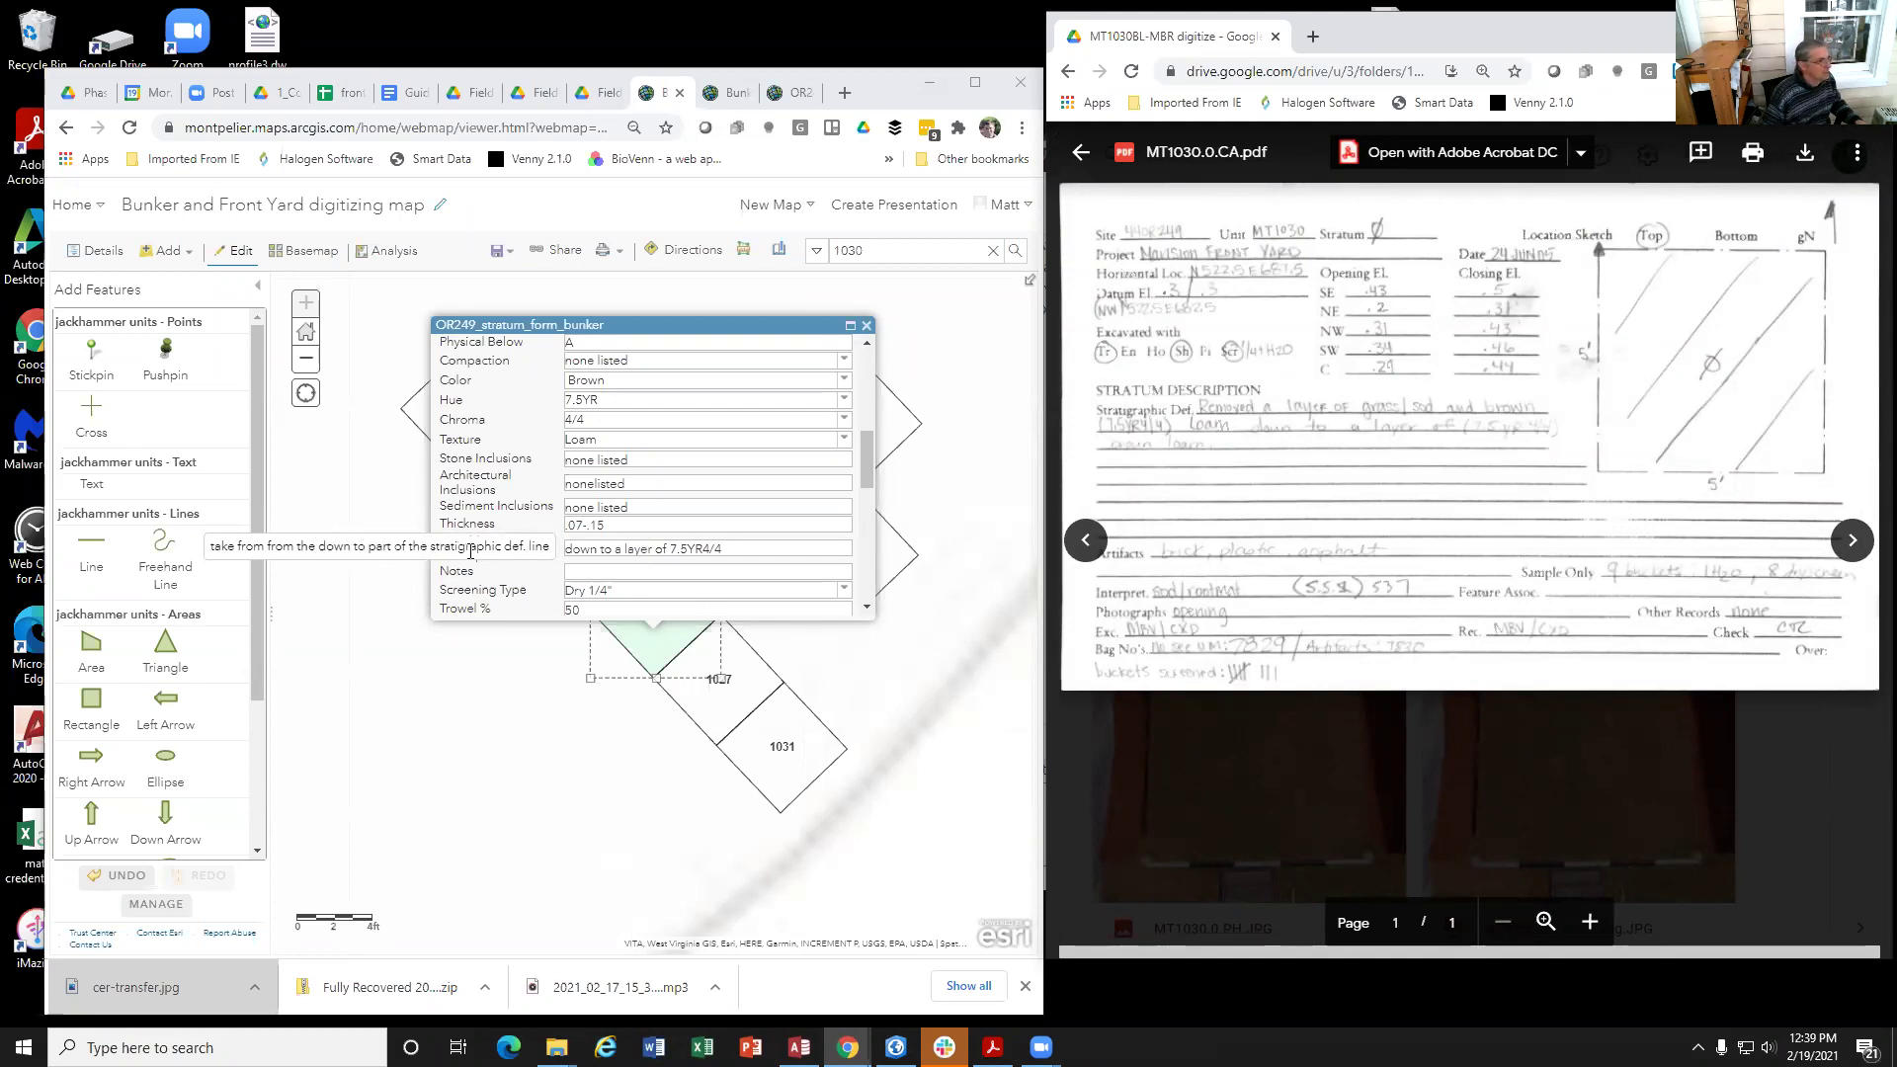
Step: Complete the Transition Description as "down to a layer of (7.5YR4/4) brown loam"
click(741, 550)
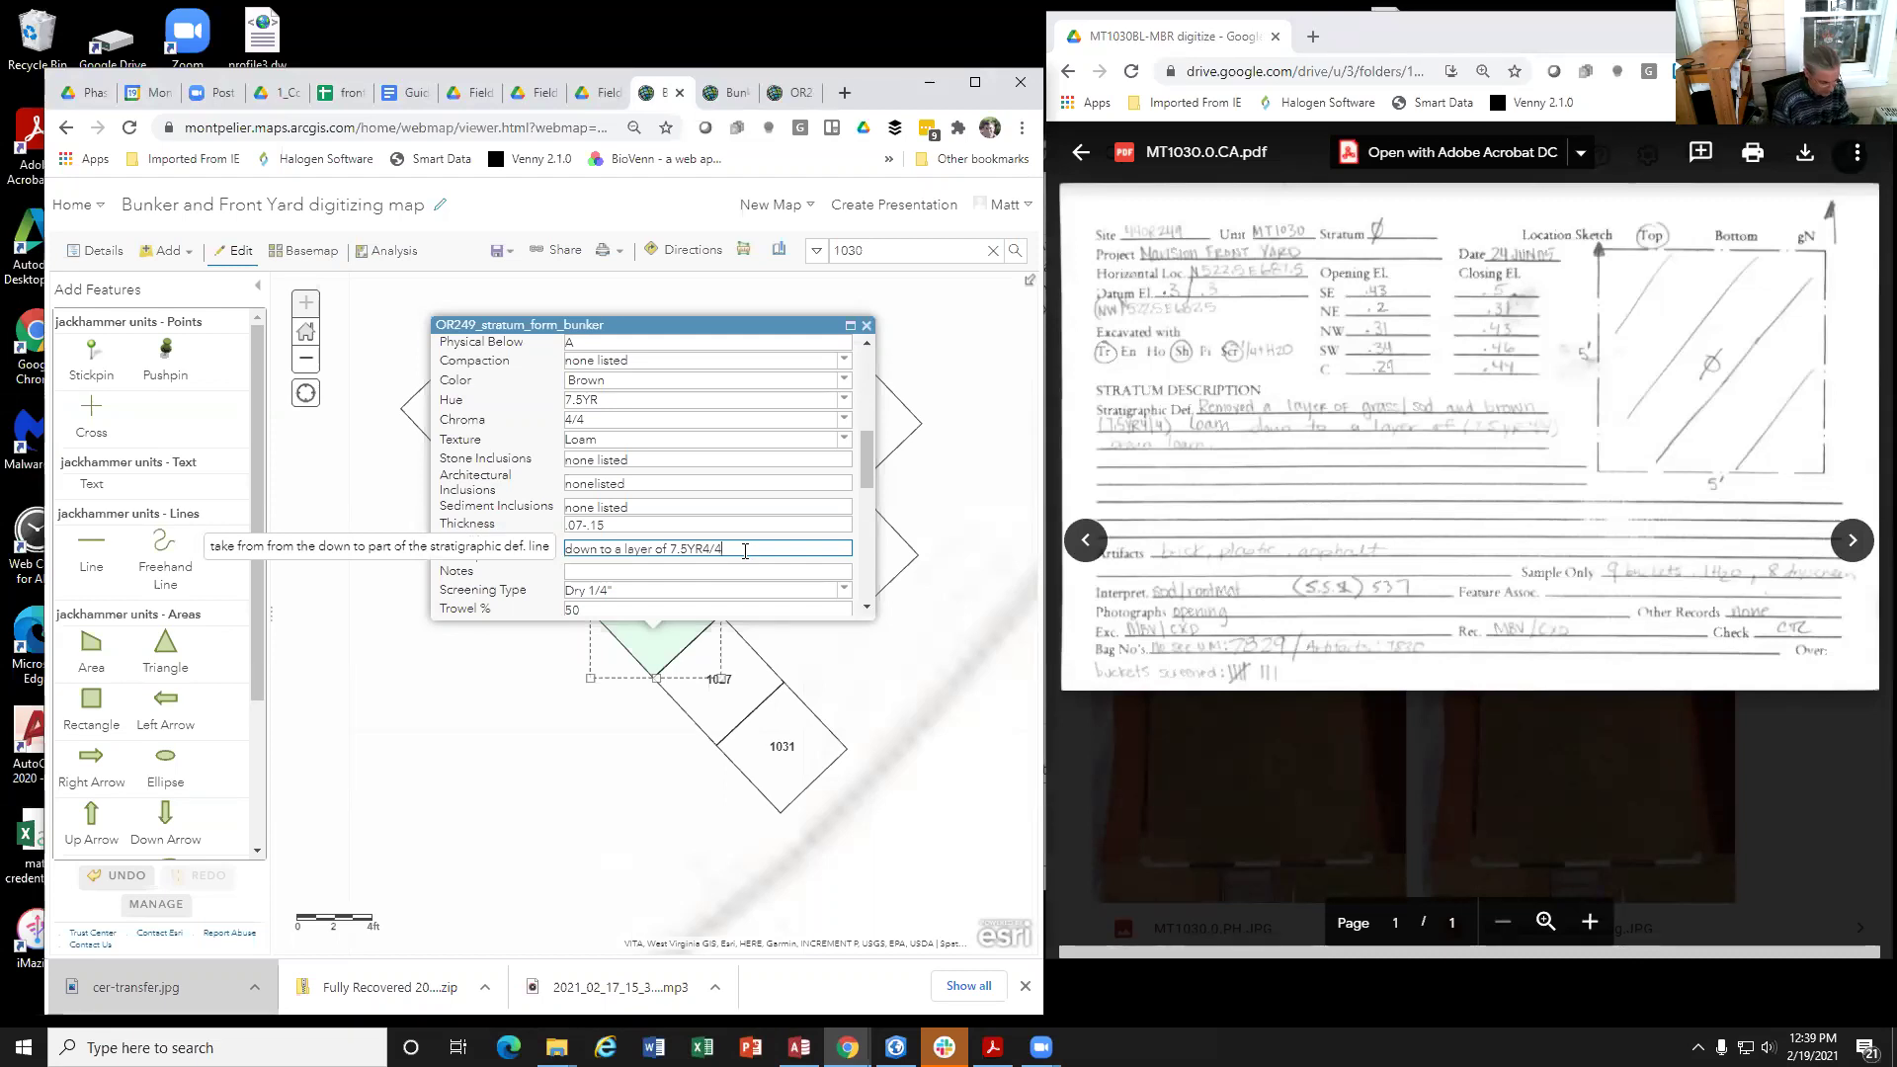
text(brown loam)
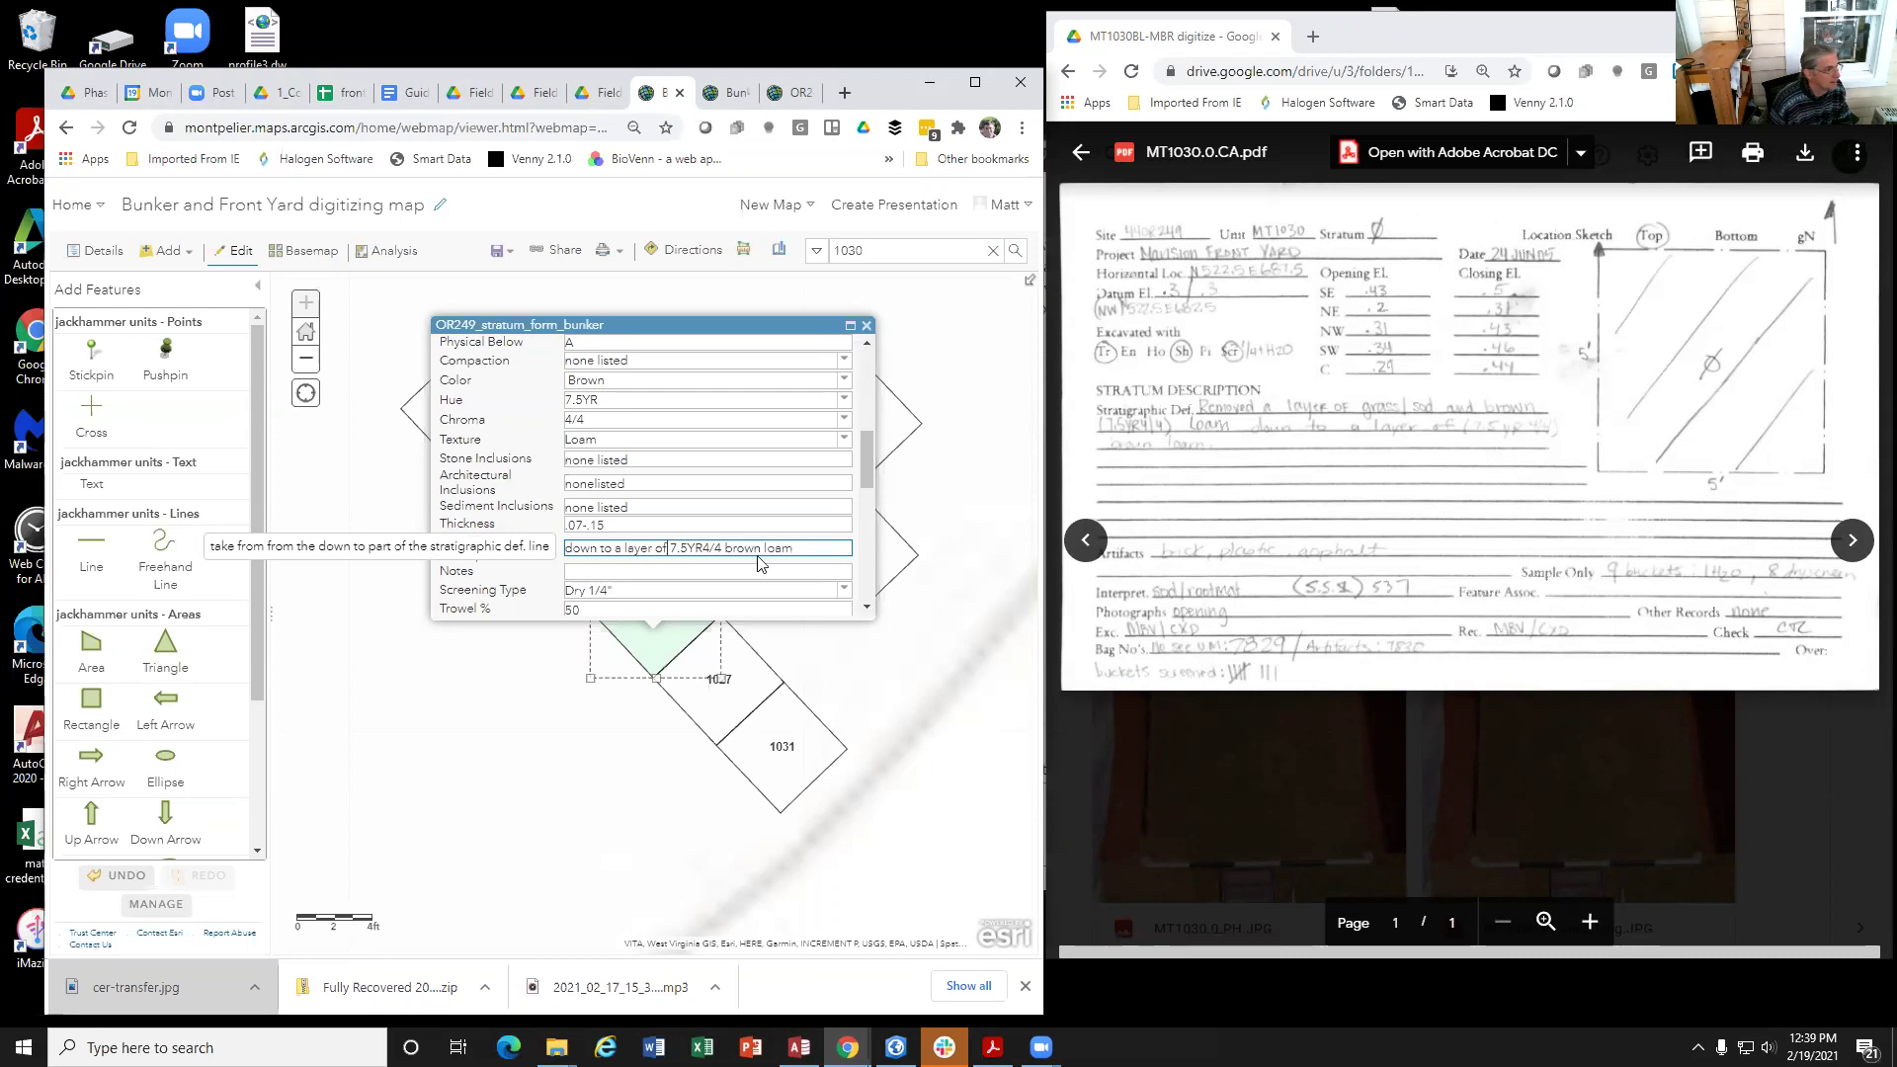
text(()
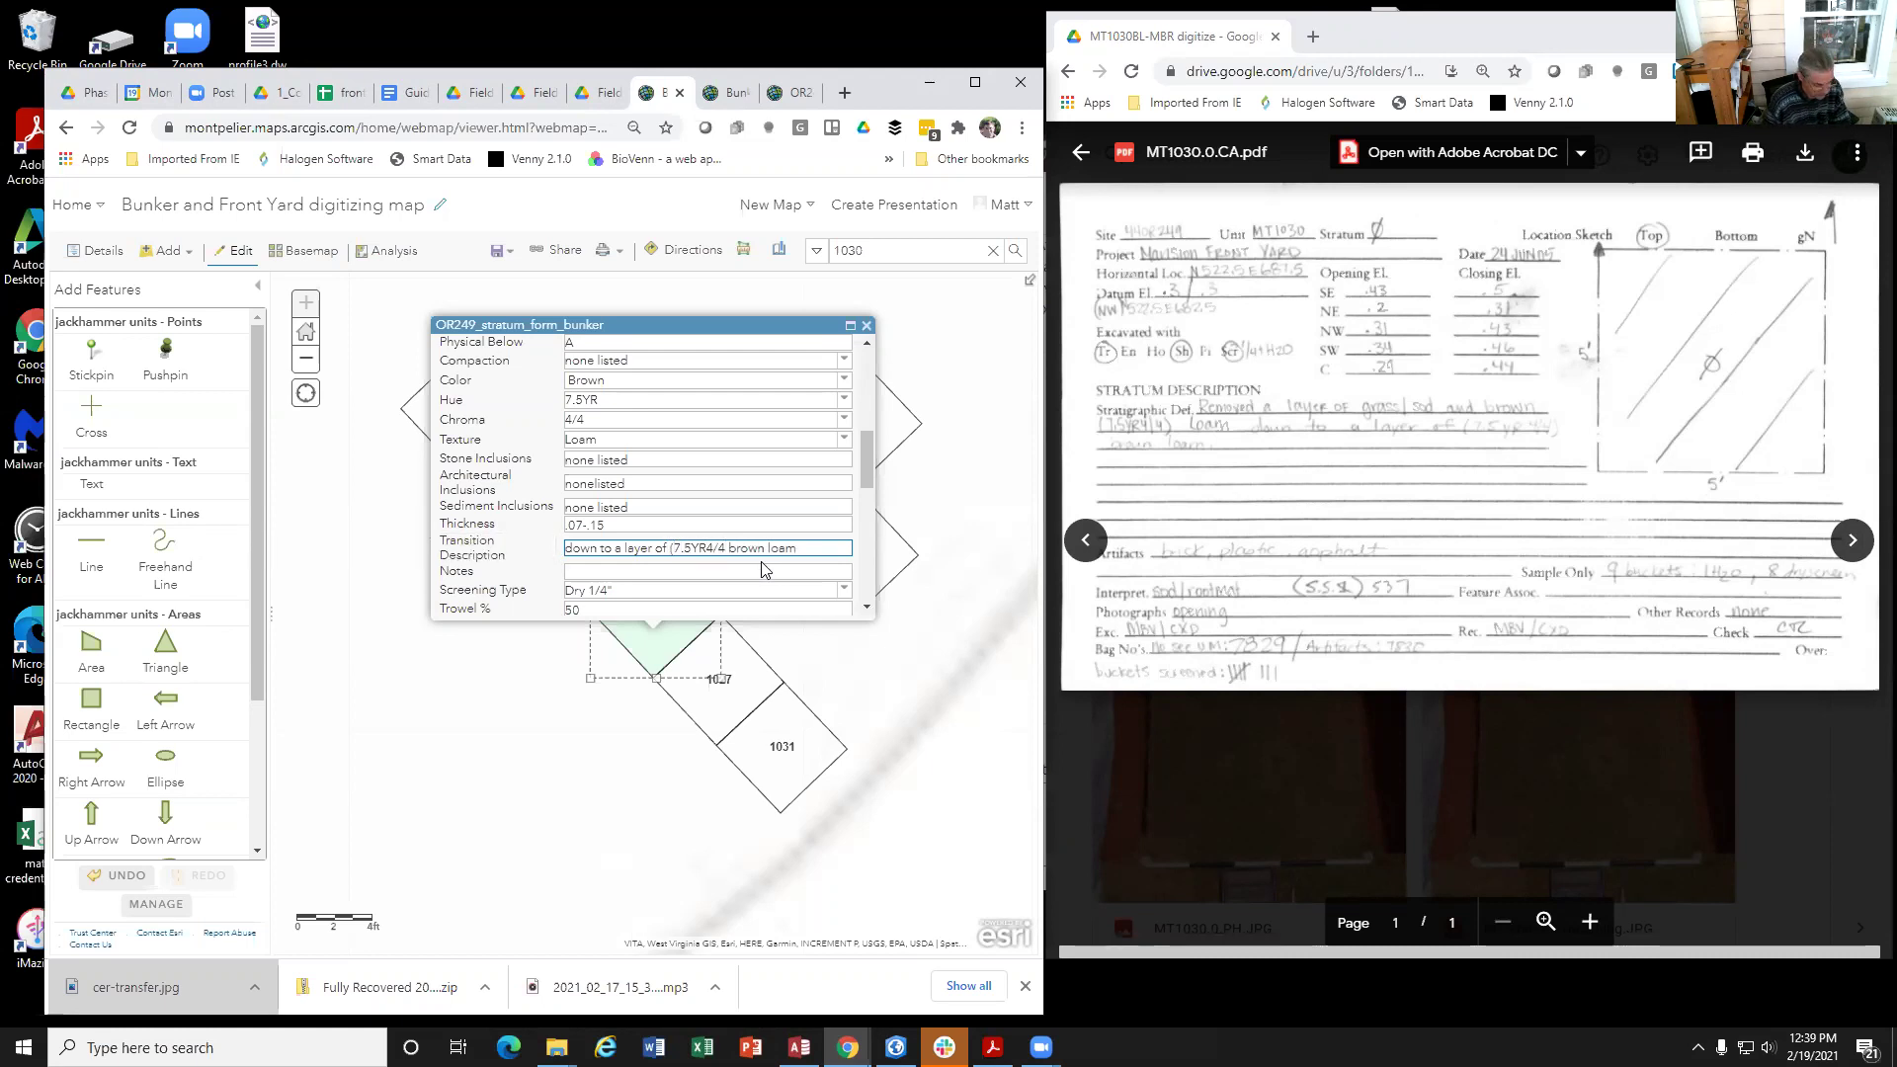
text())
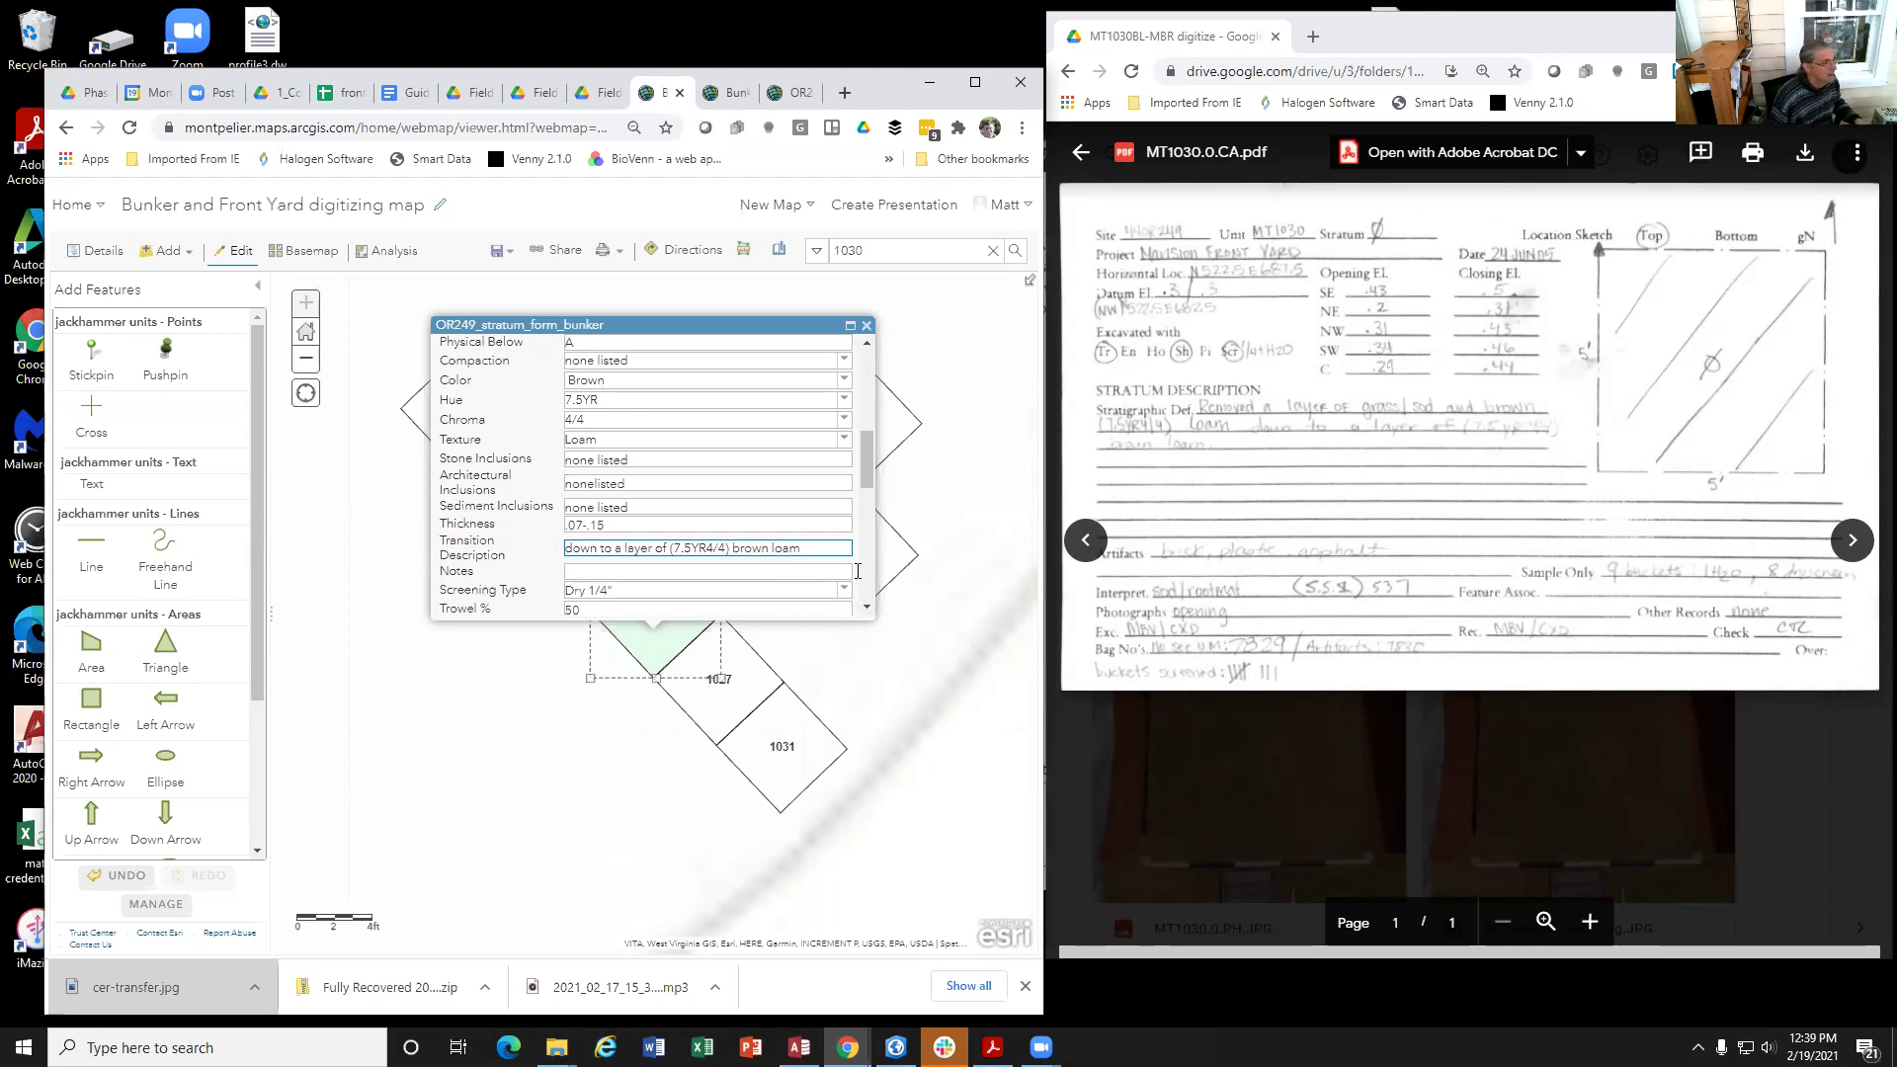
Step: Enter "buckets screened: 8" in the Notes field of the stratum form
click(719, 572)
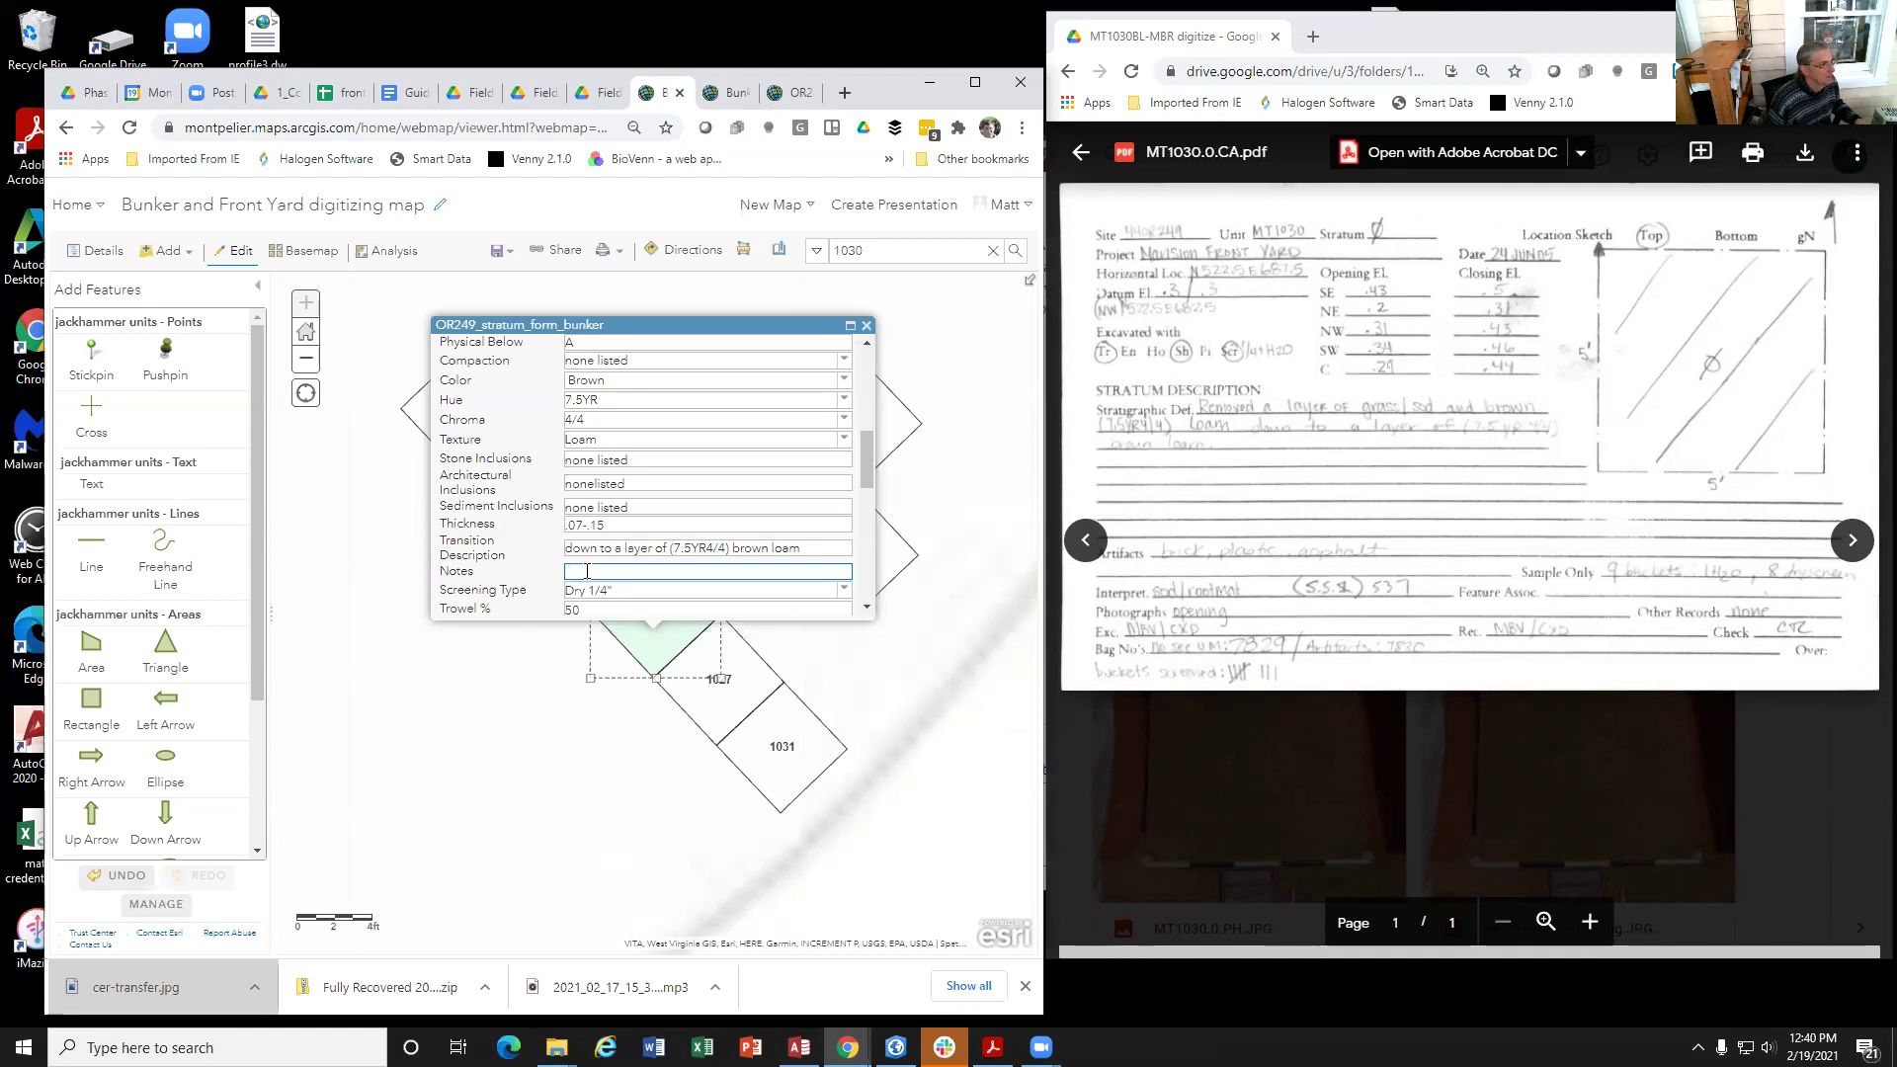
text(b)
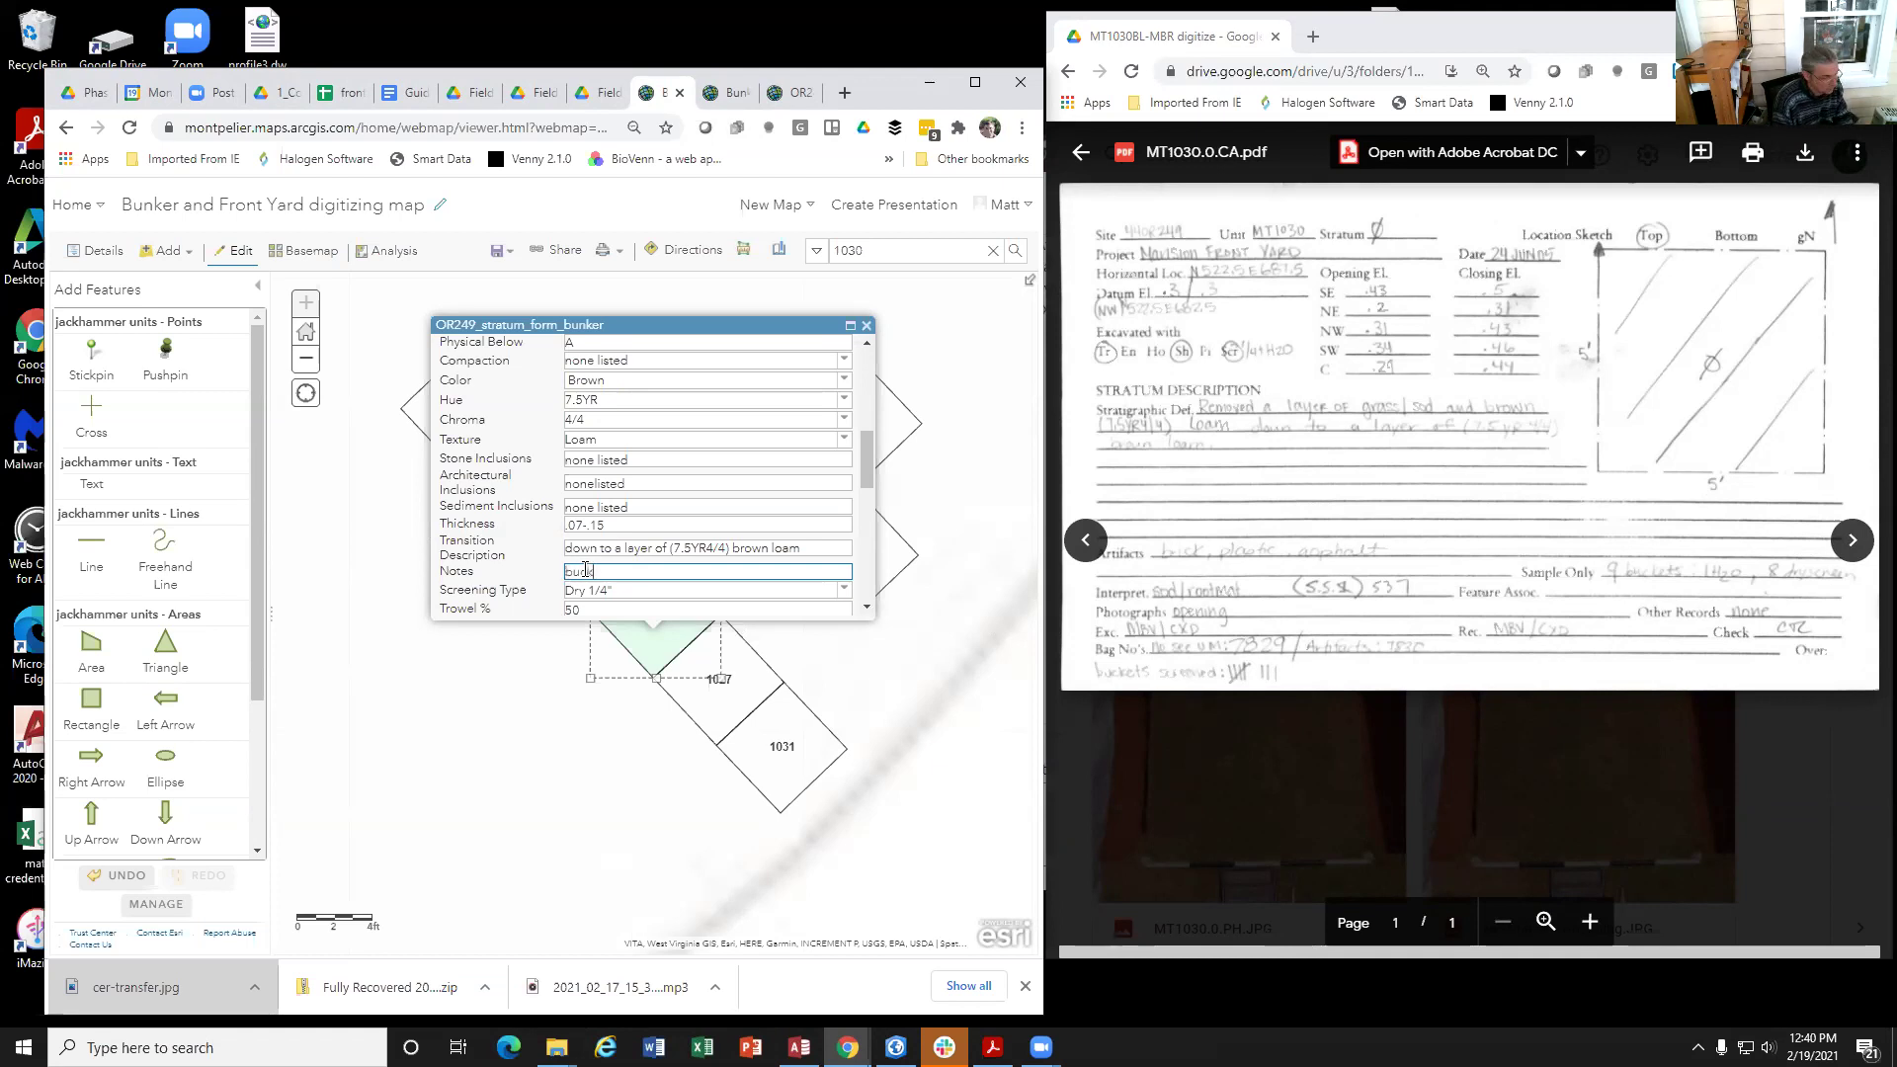
text(uckets screened)
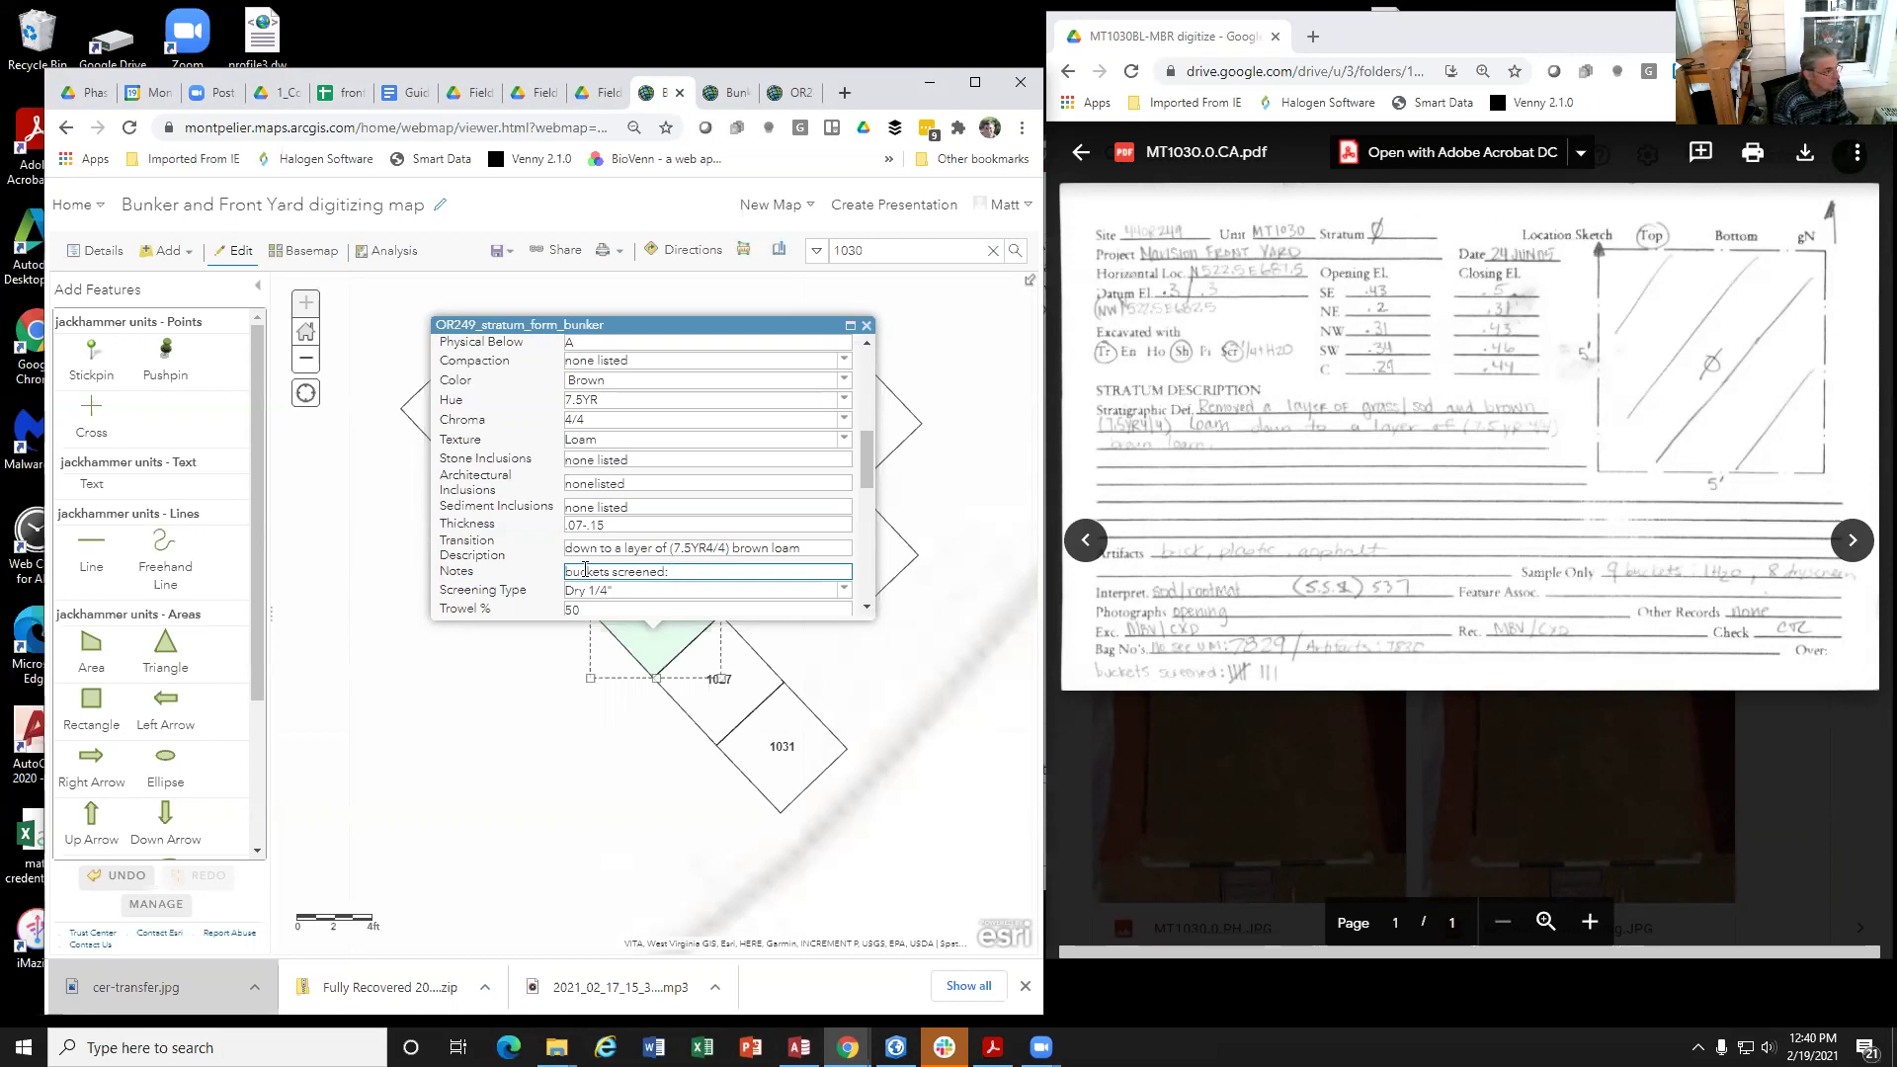
text(8)
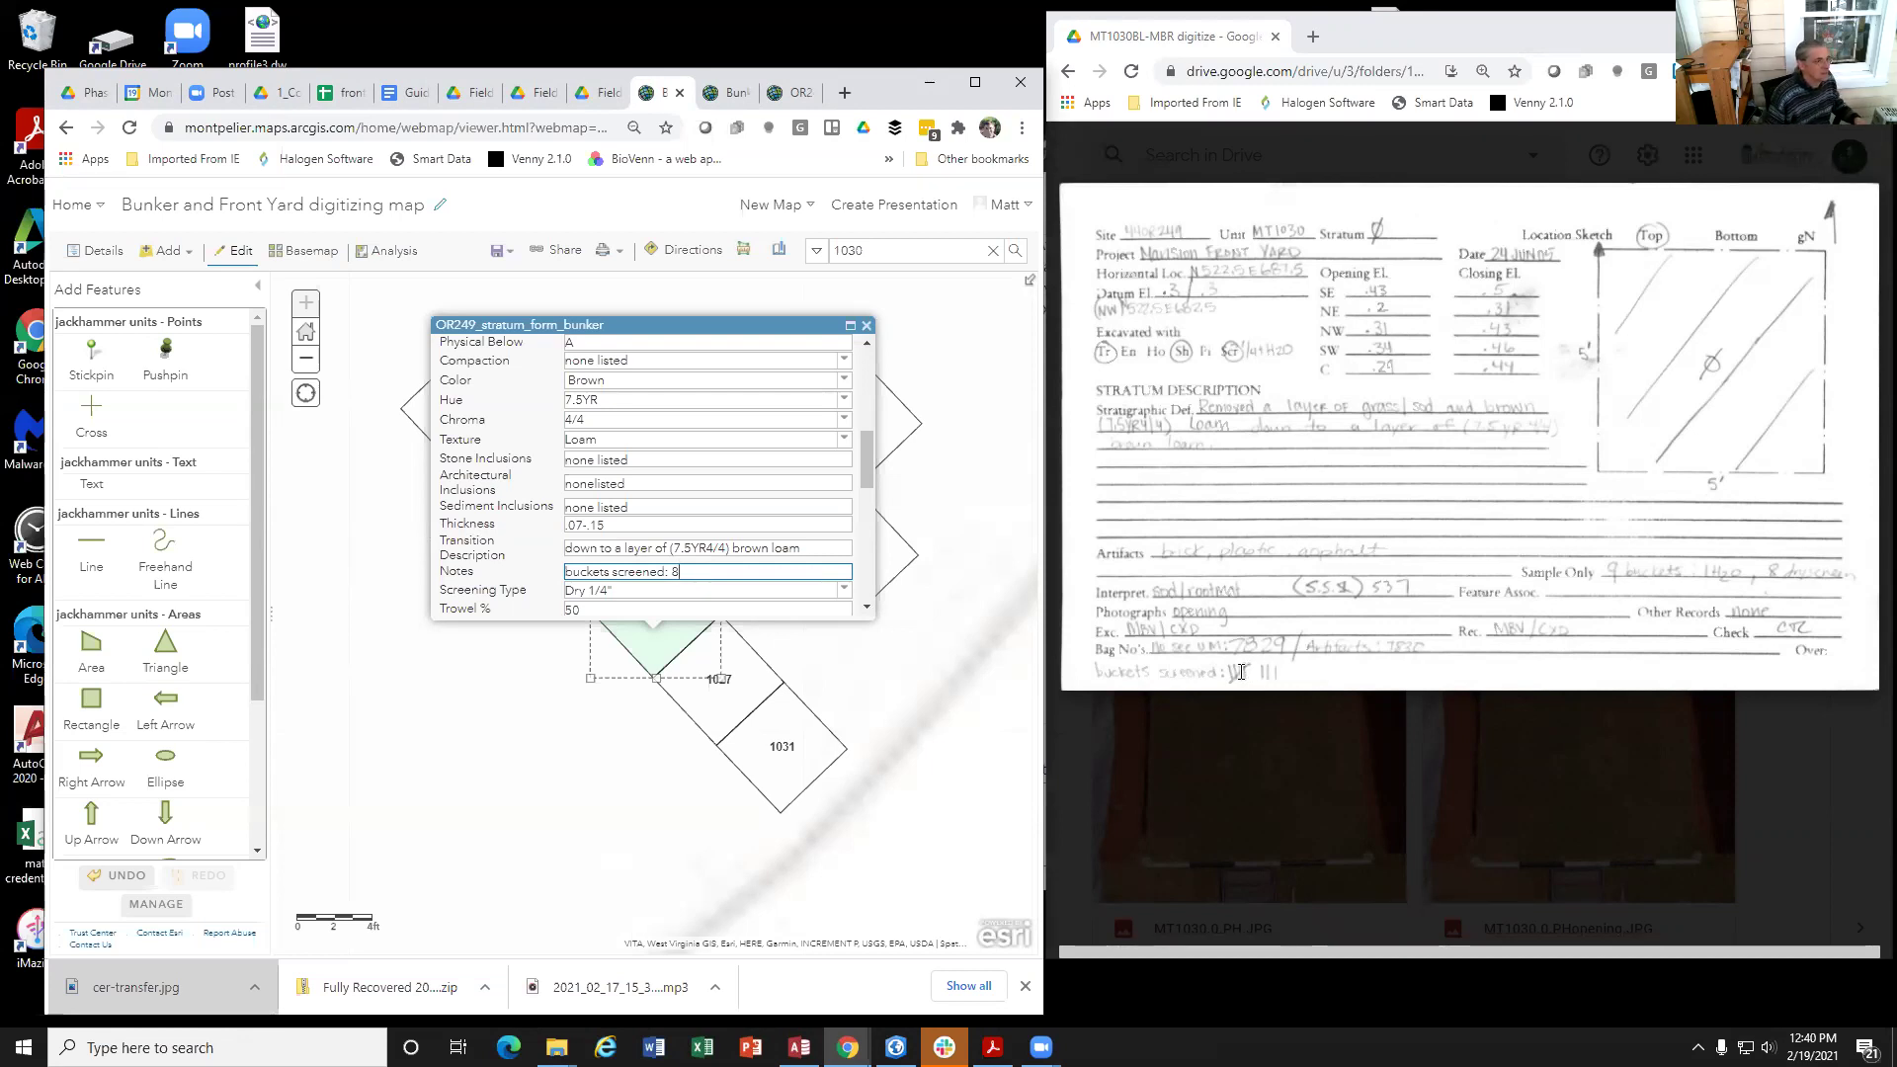
Step: Review the available Screening Type choices in the stratum form and leave the field unchanged
scroll(619, 586, down, 1)
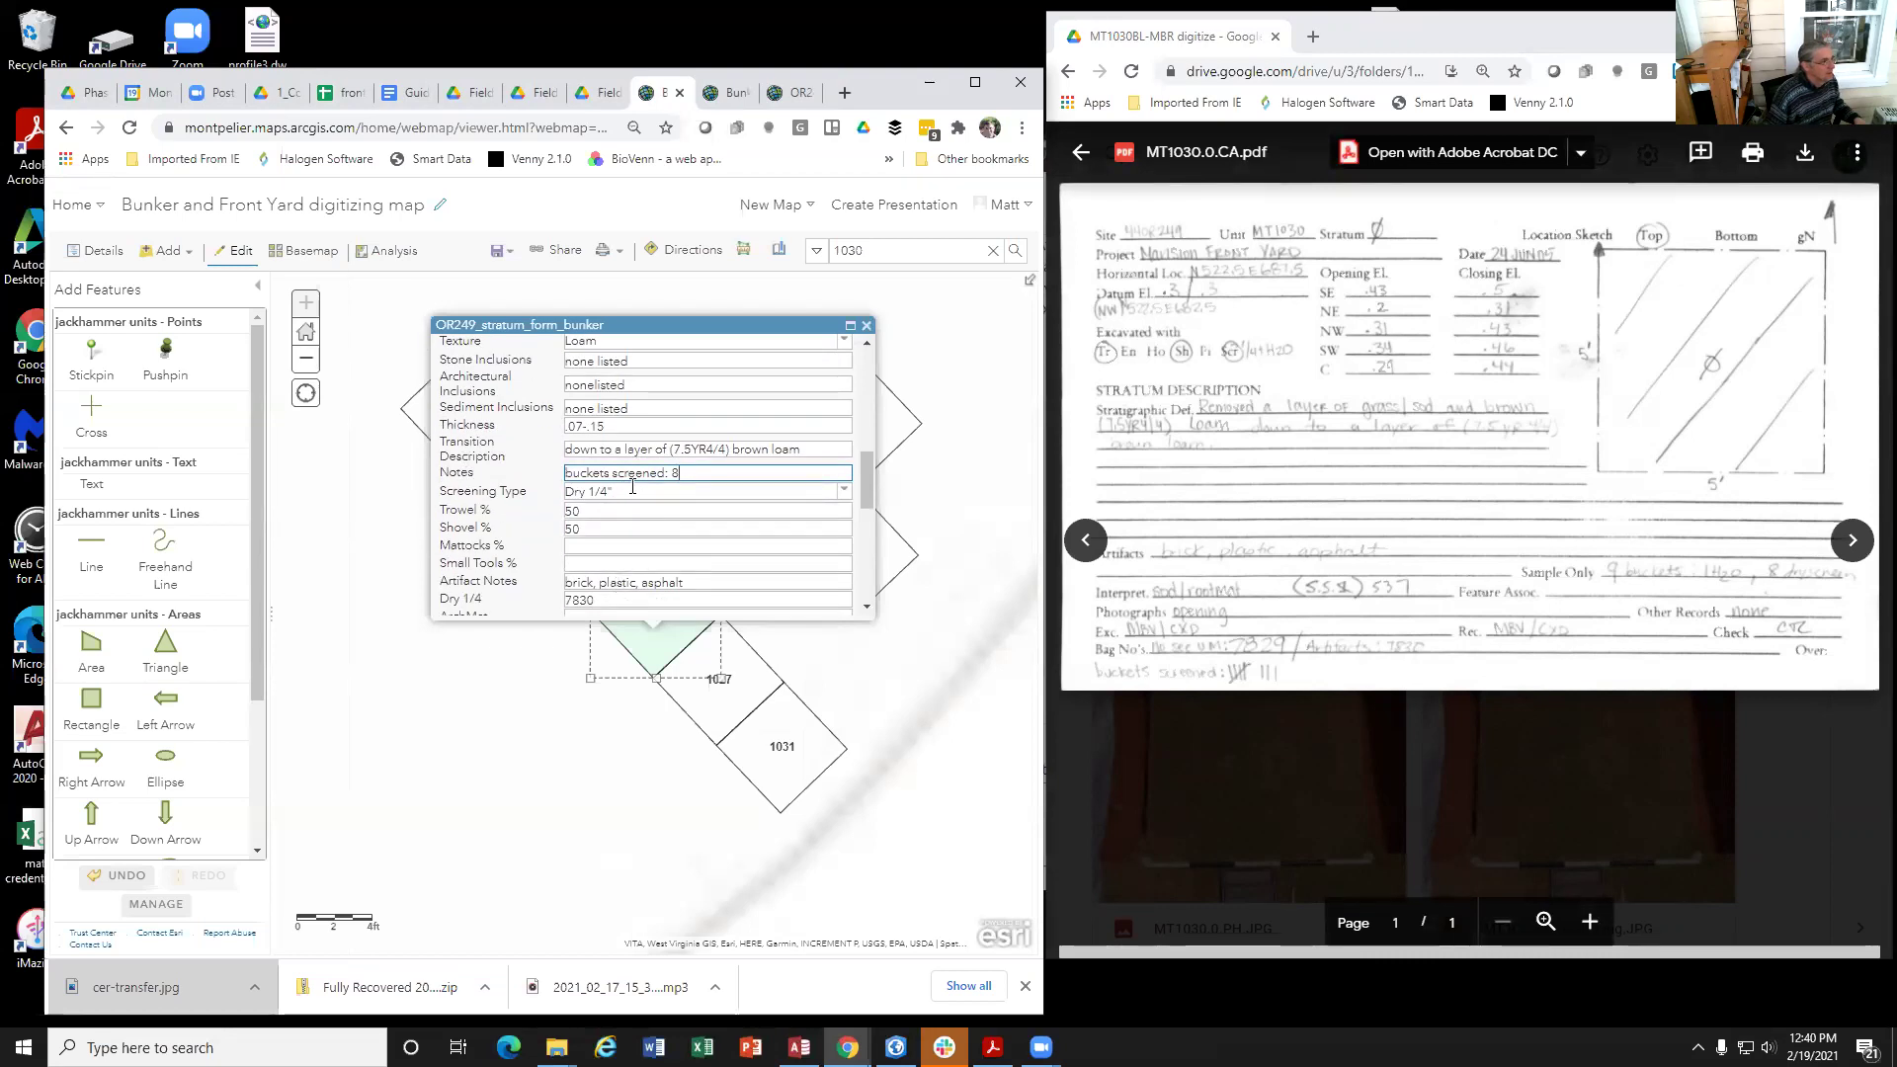
click(632, 490)
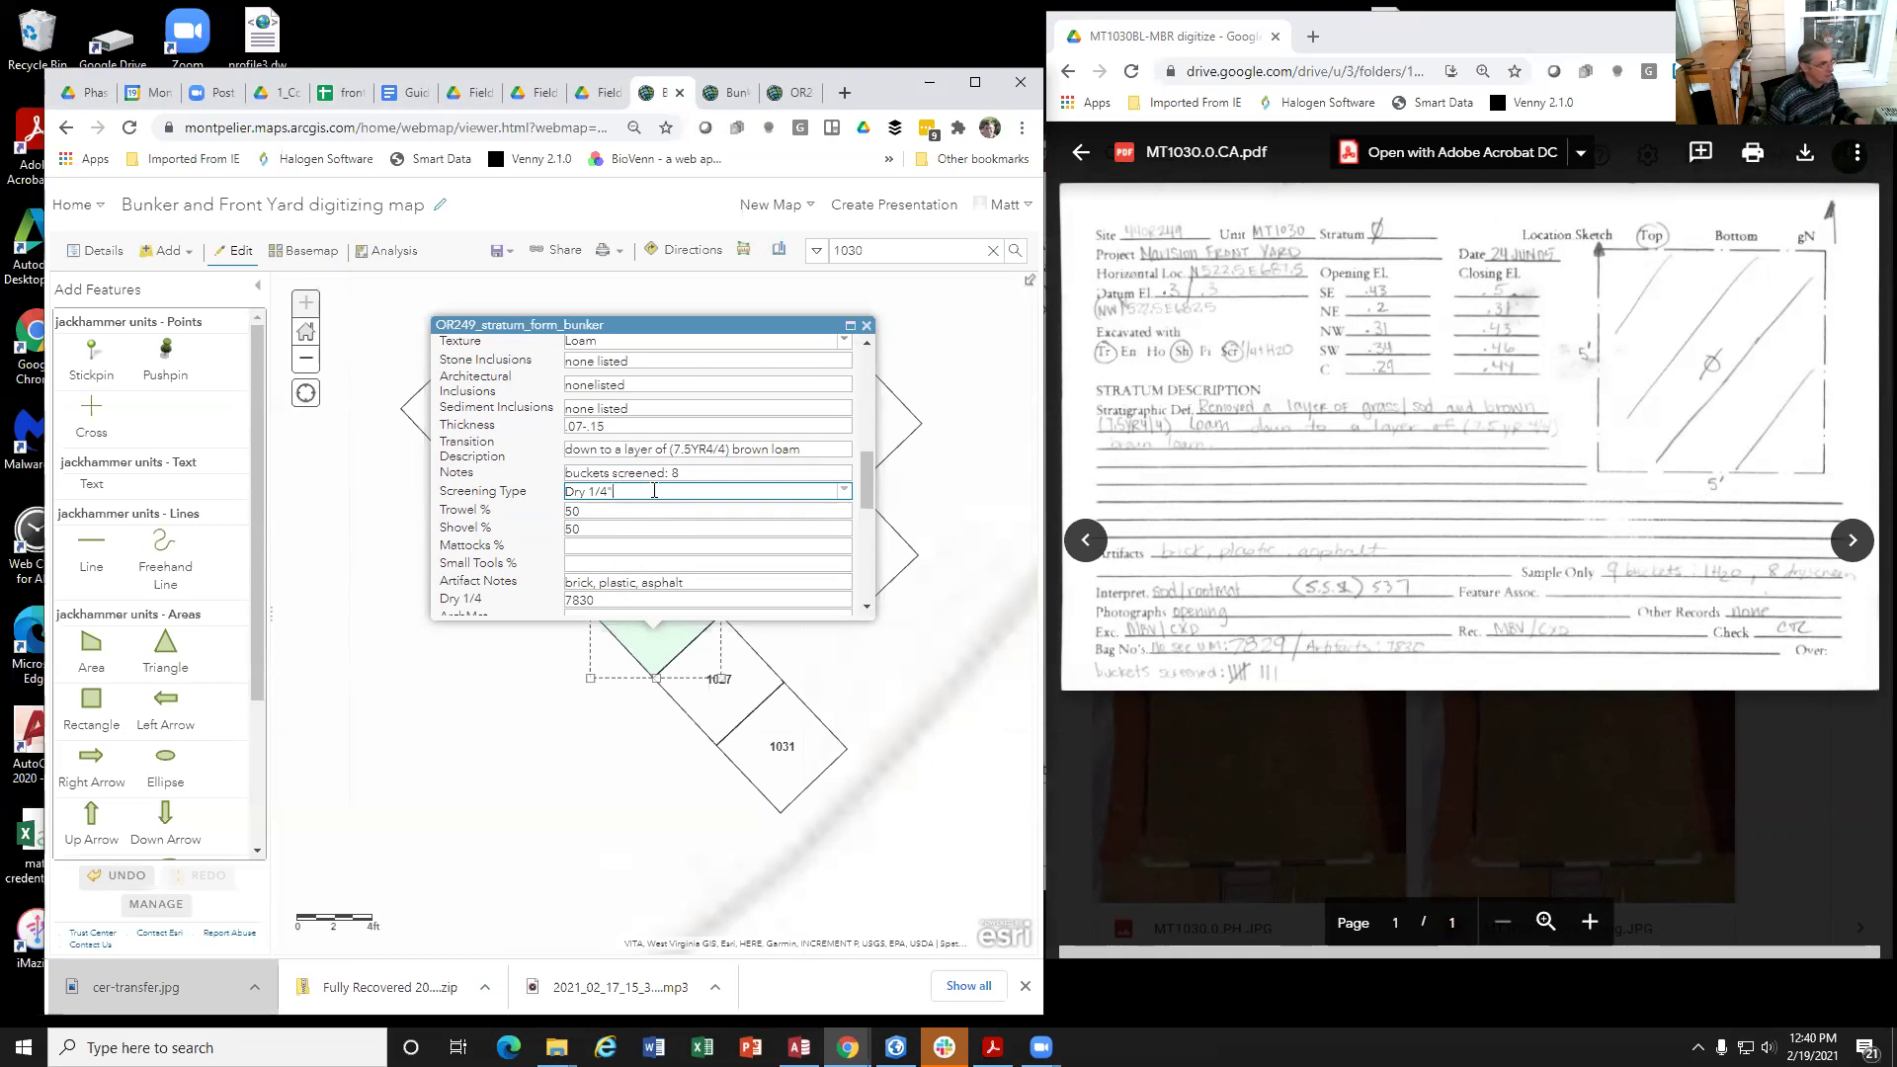
click(844, 493)
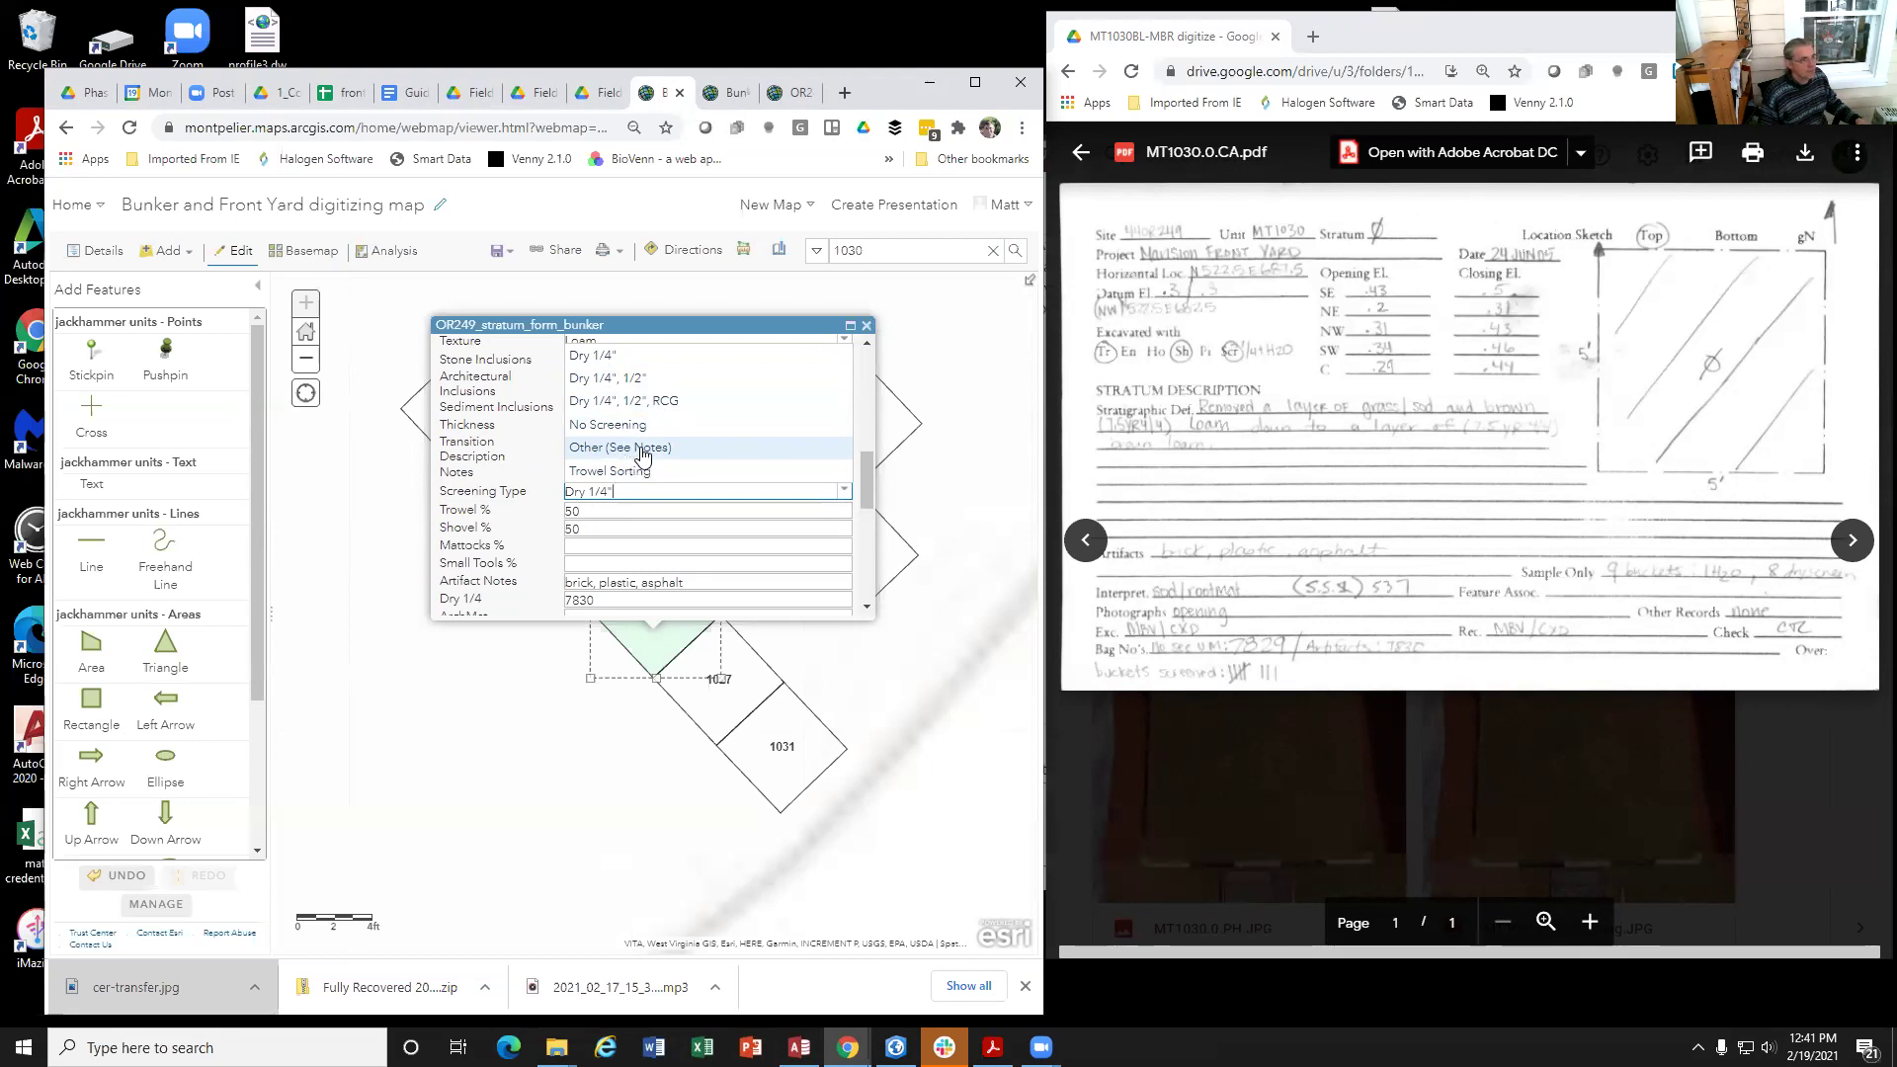
click(928, 534)
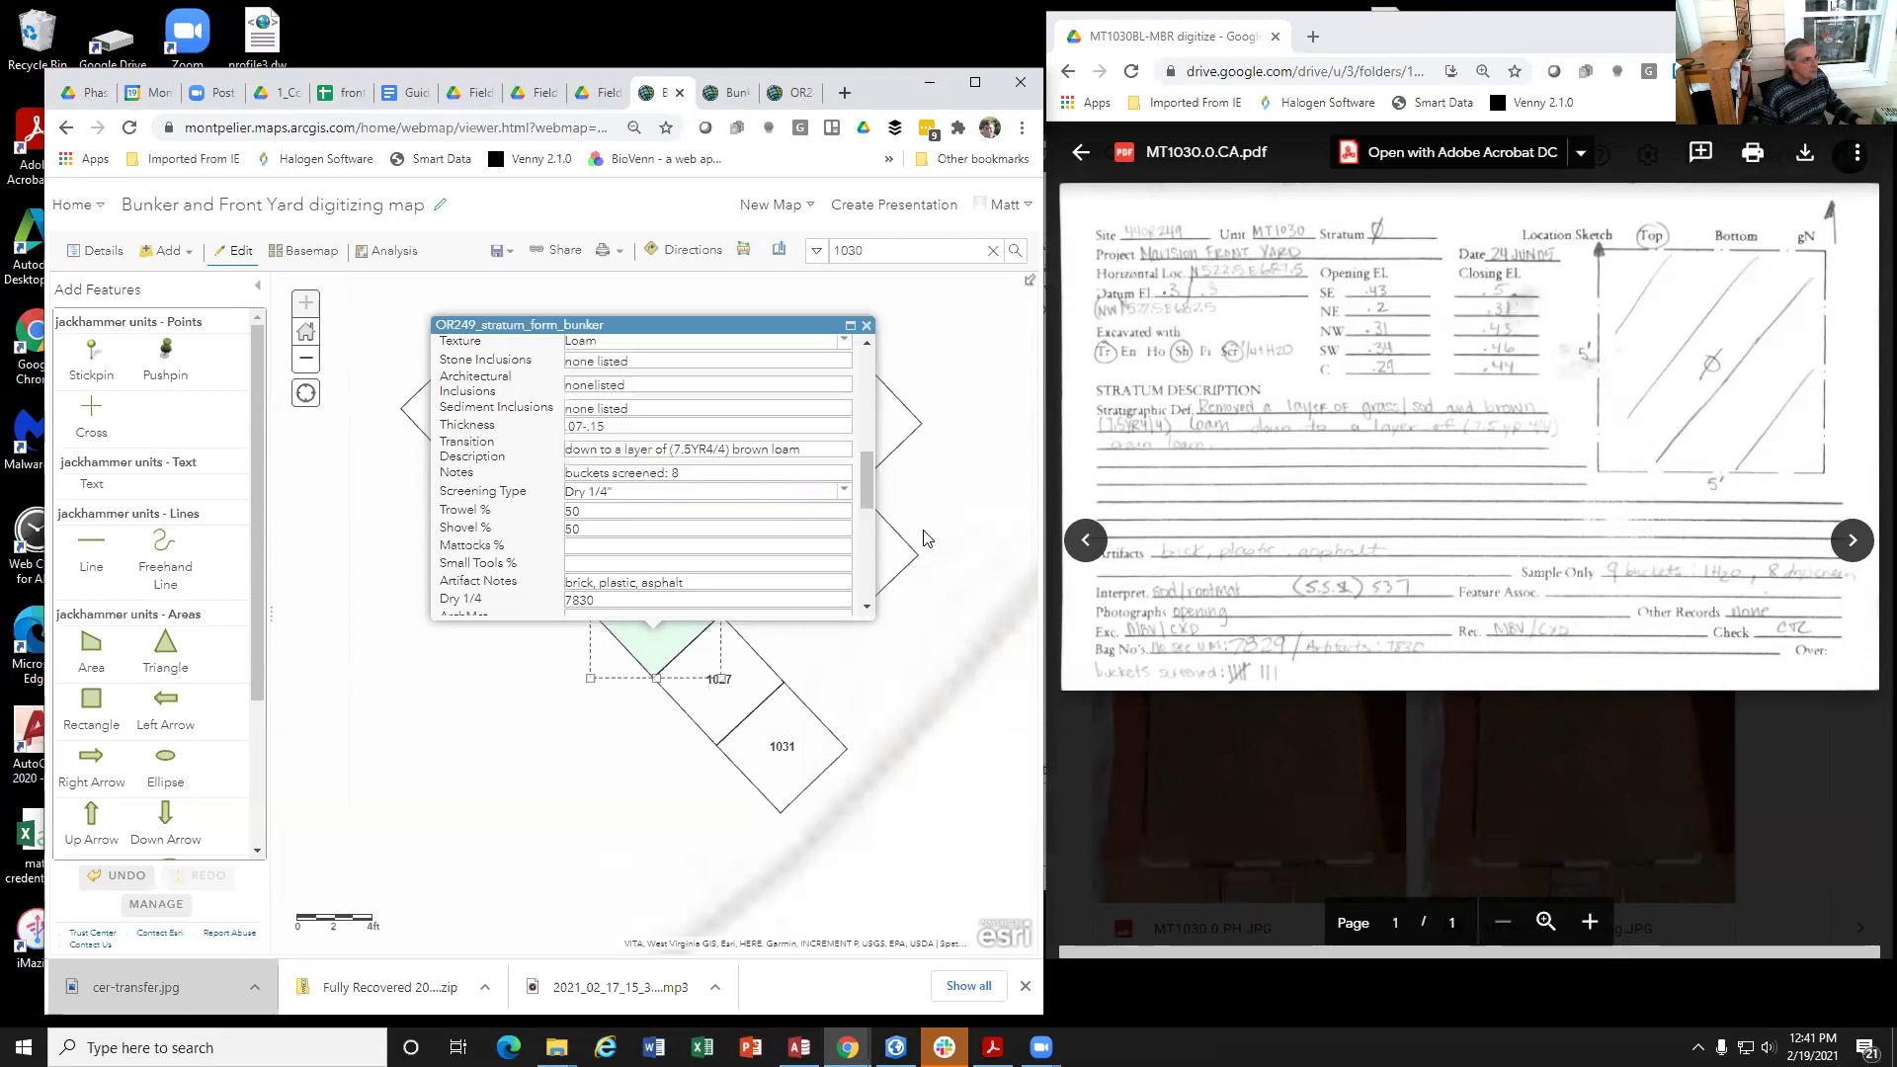
Step: Reopen unit 1030's stratum form from the map and set Screening Type to Dry 1/4"
click(651, 632)
scroll(548, 539, down, 3)
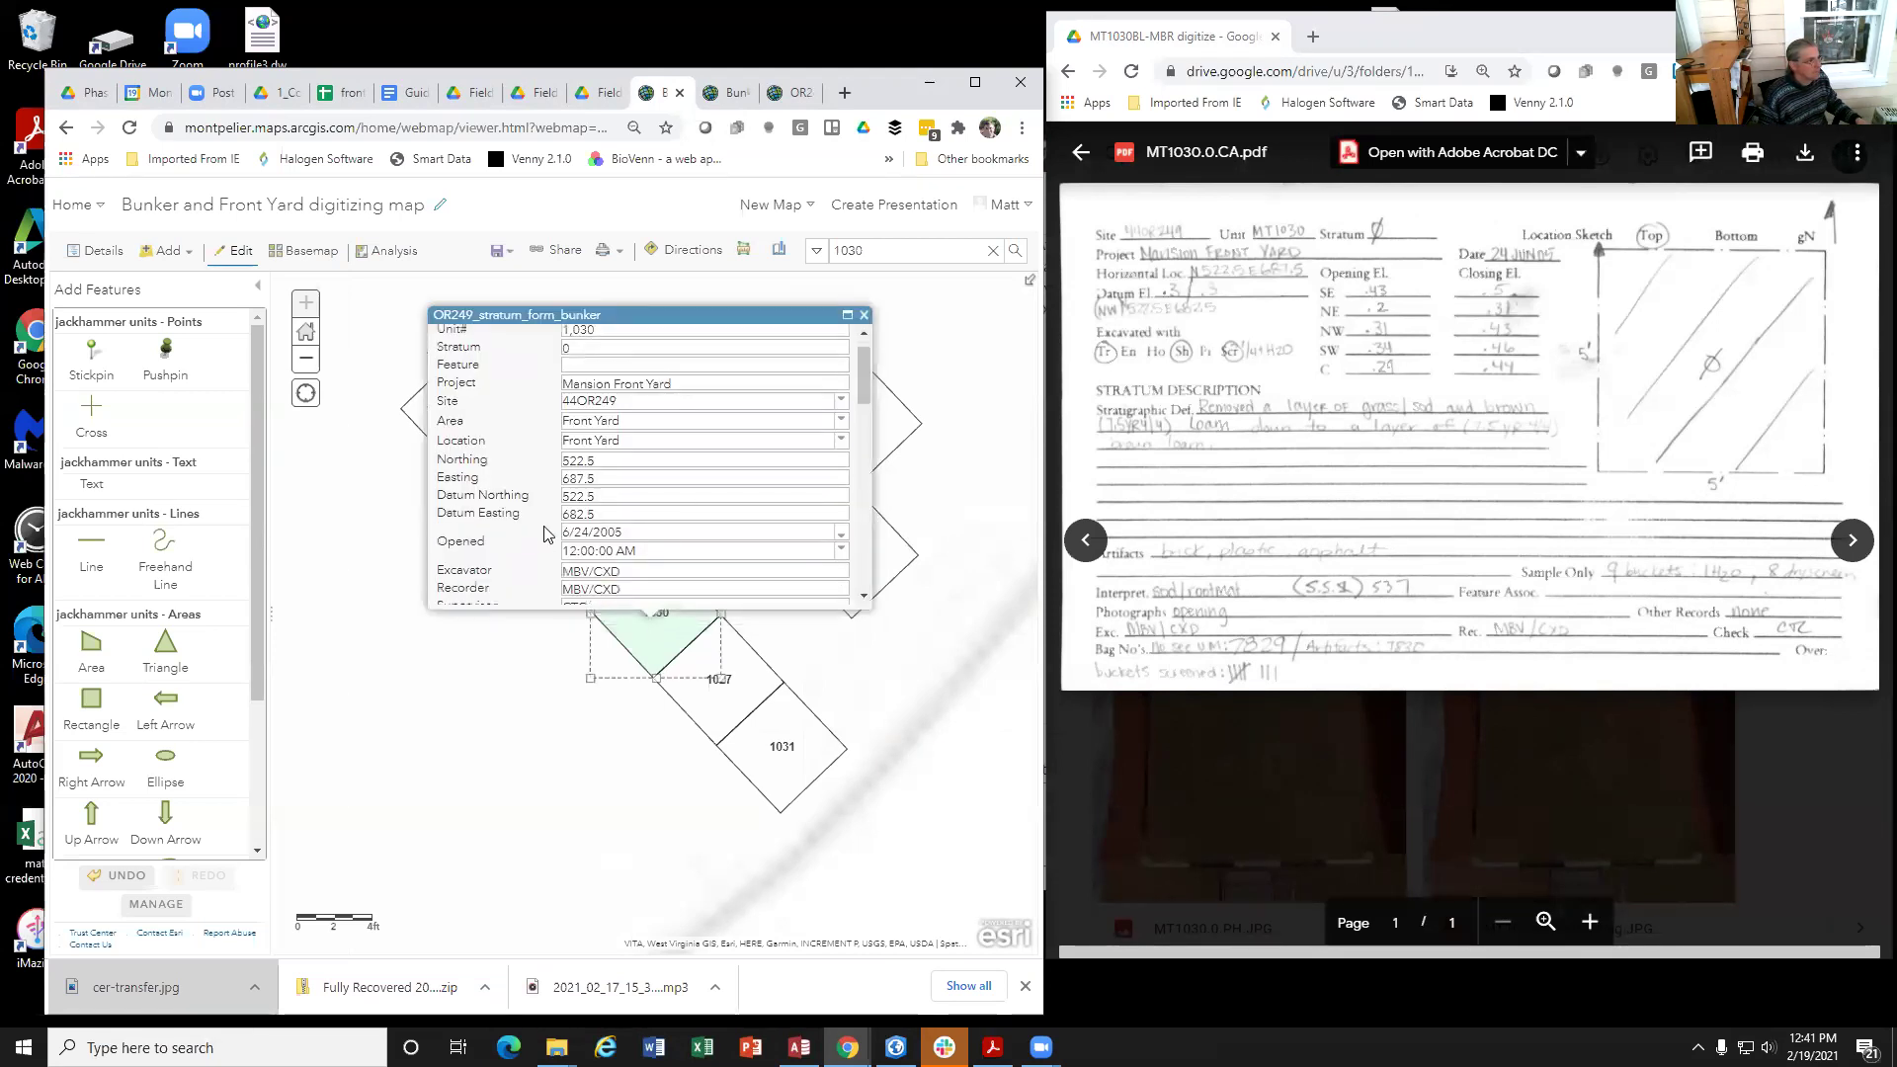
scroll(548, 513, down, 3)
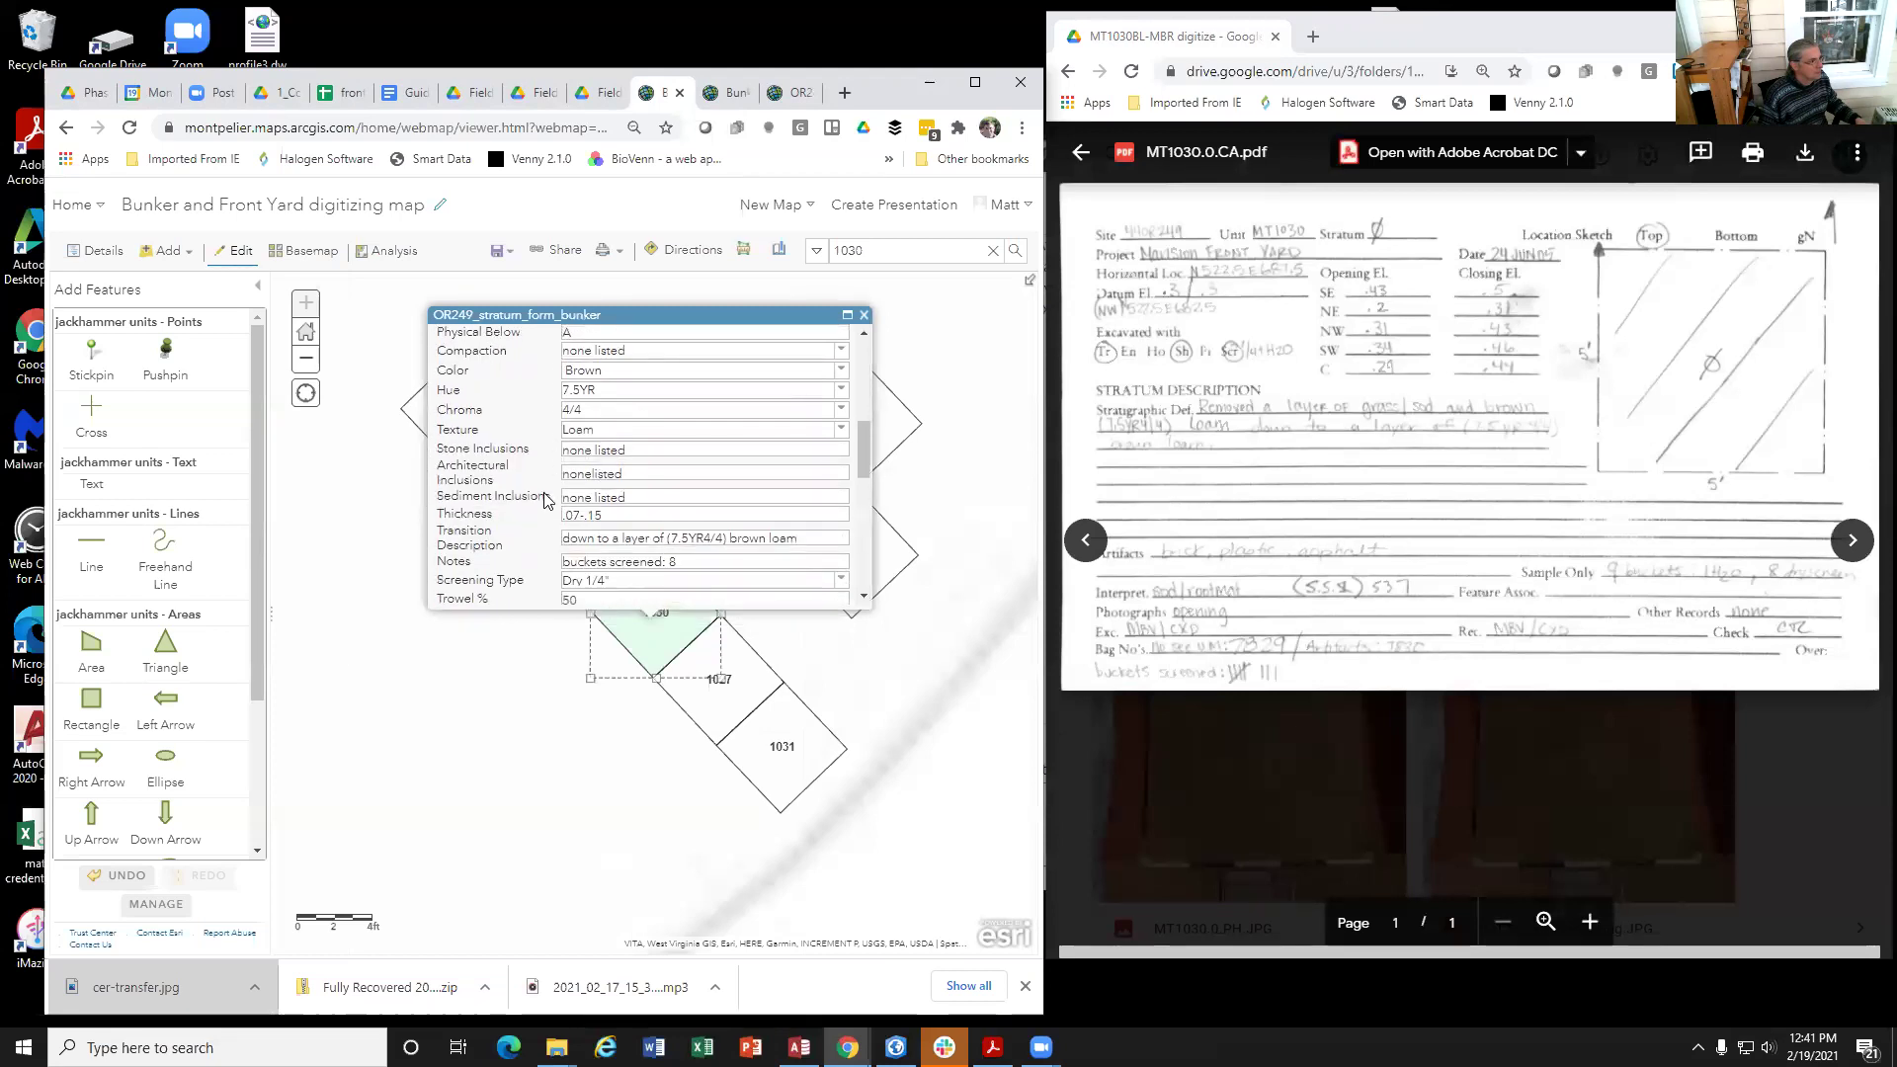
scroll(635, 499, down, 2)
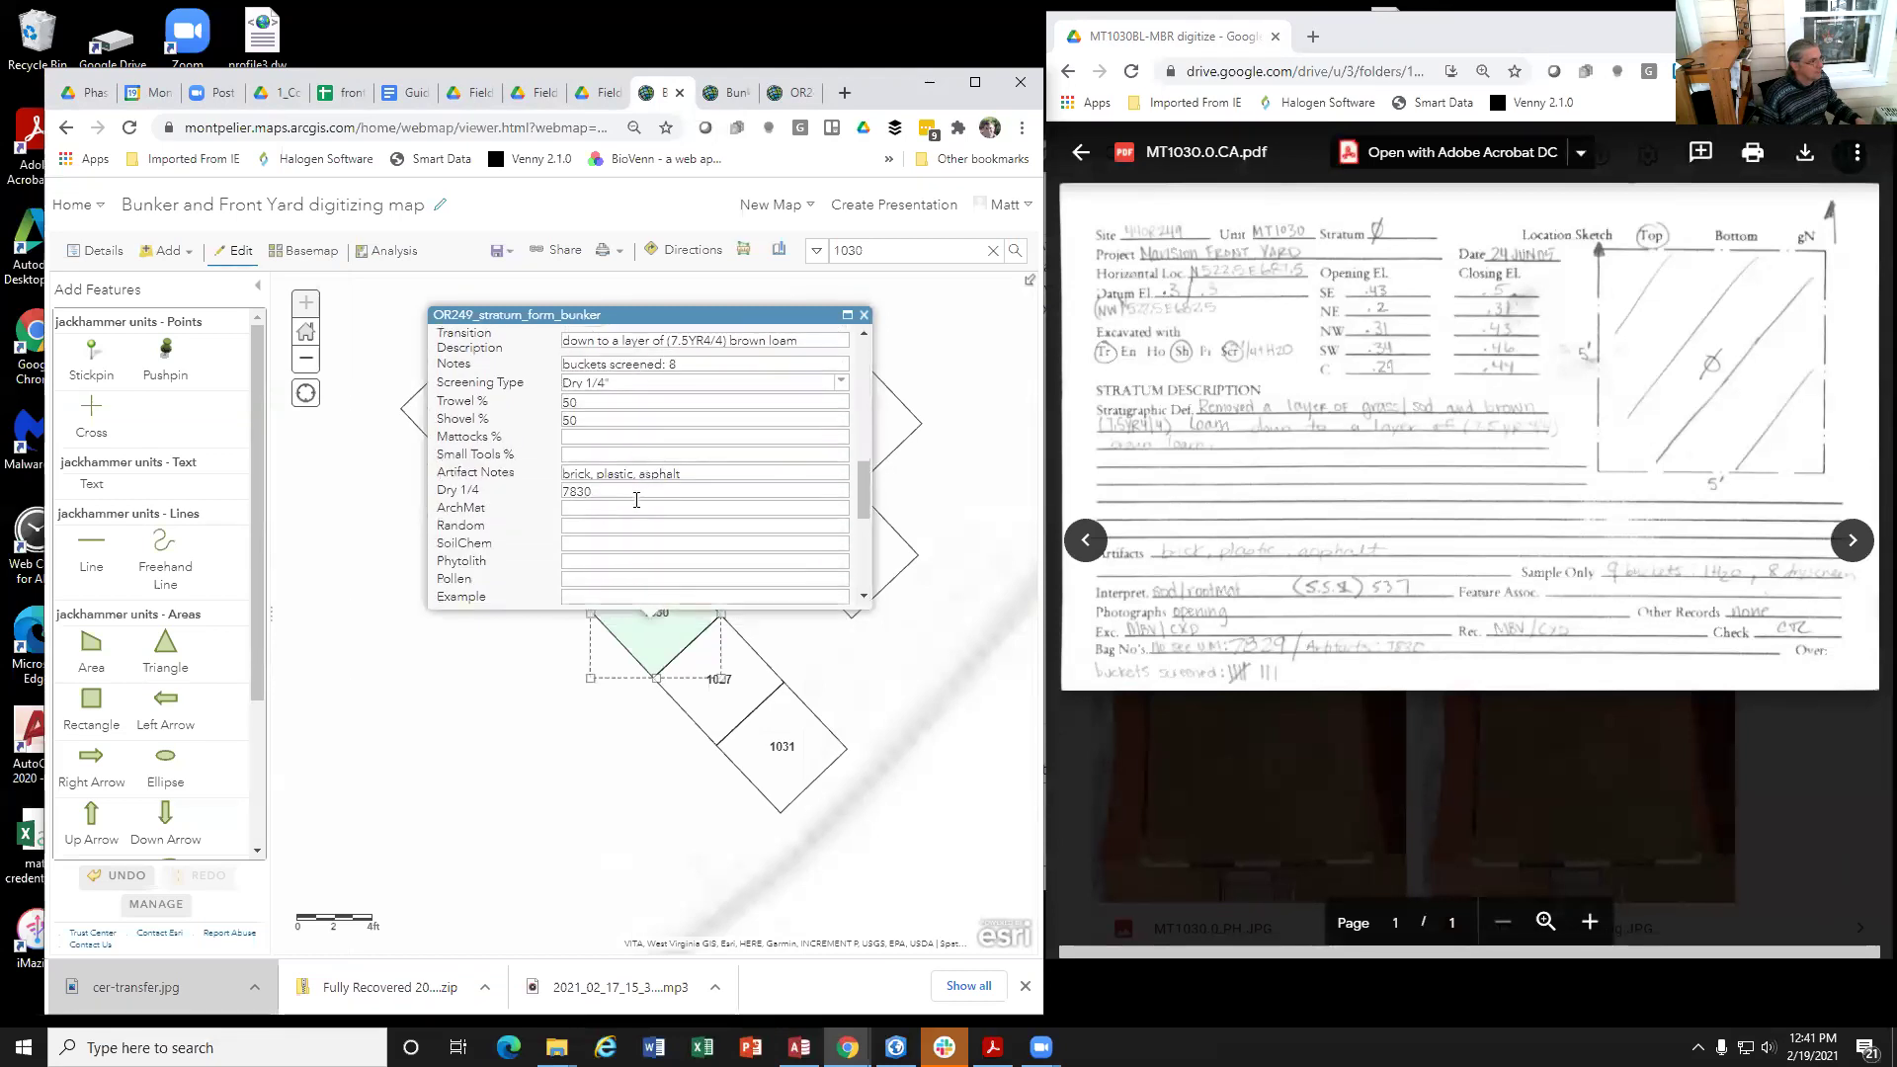
click(707, 364)
click(631, 382)
click(840, 382)
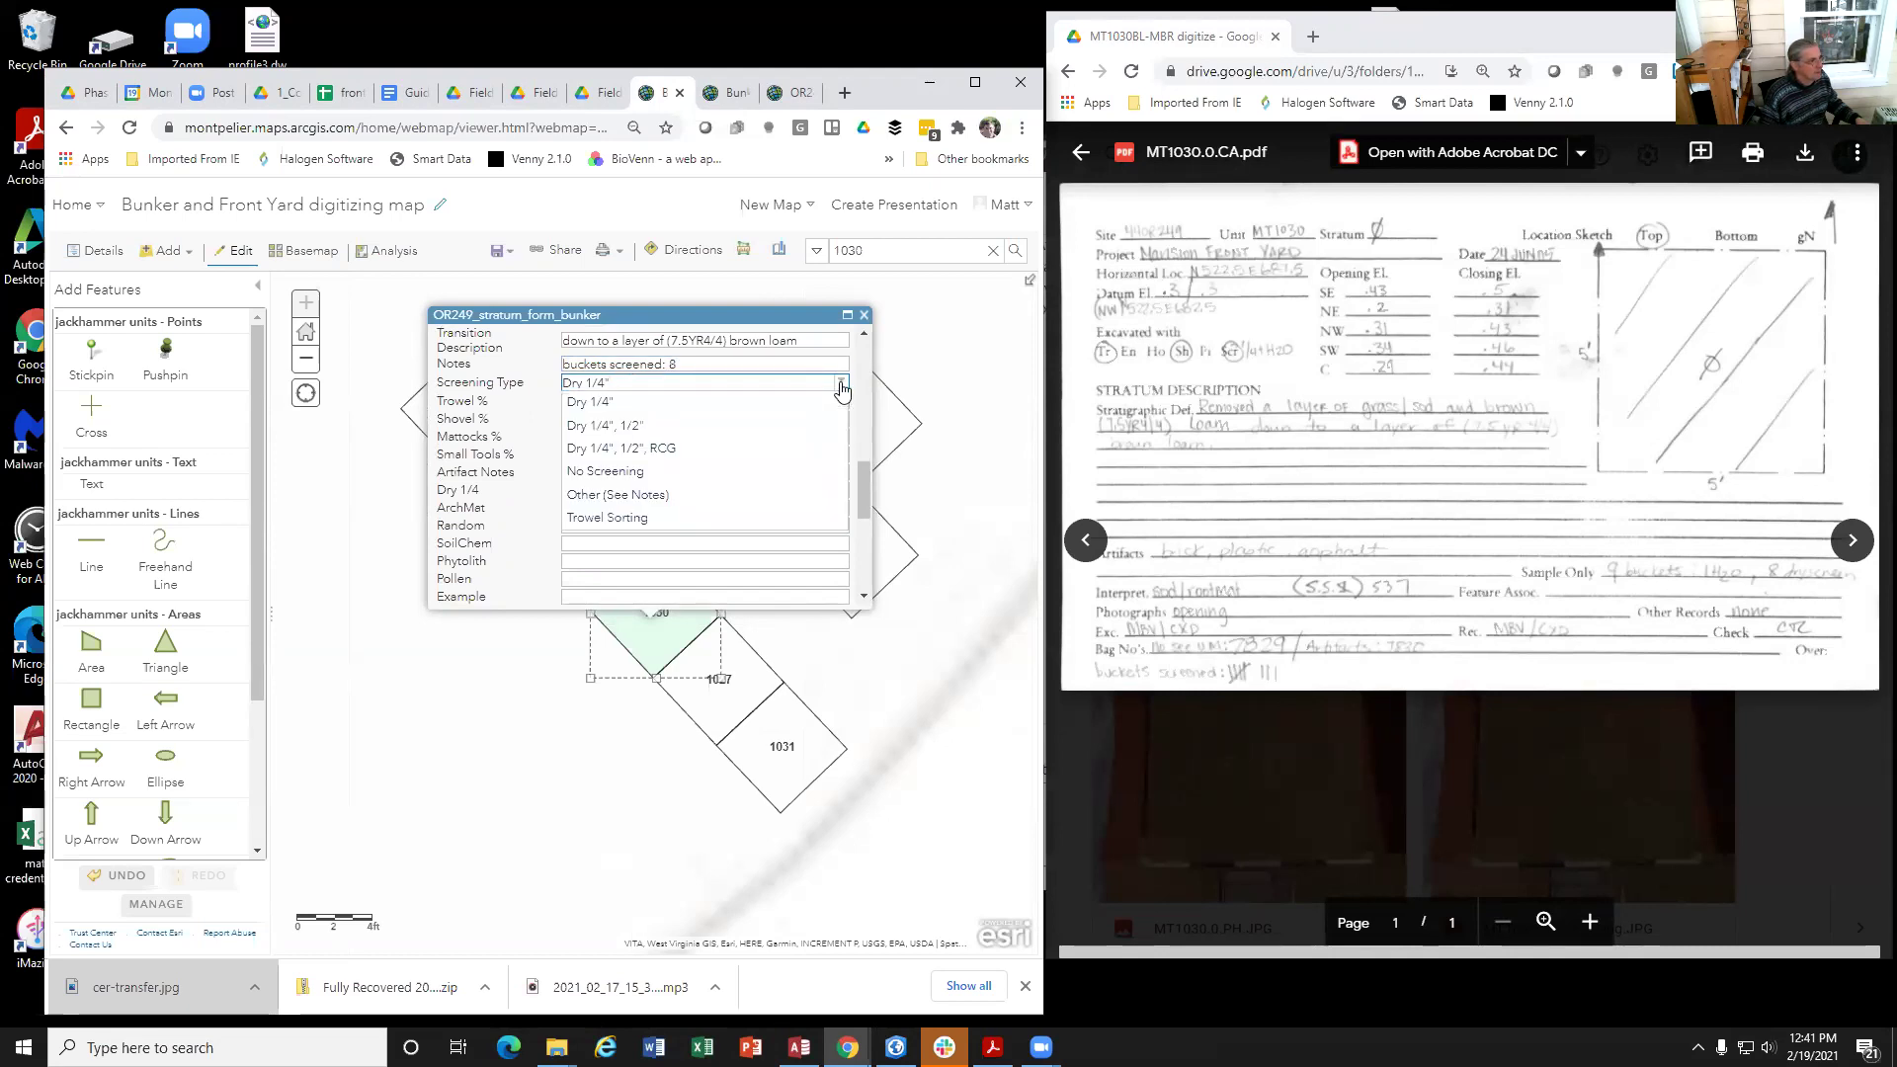
click(745, 402)
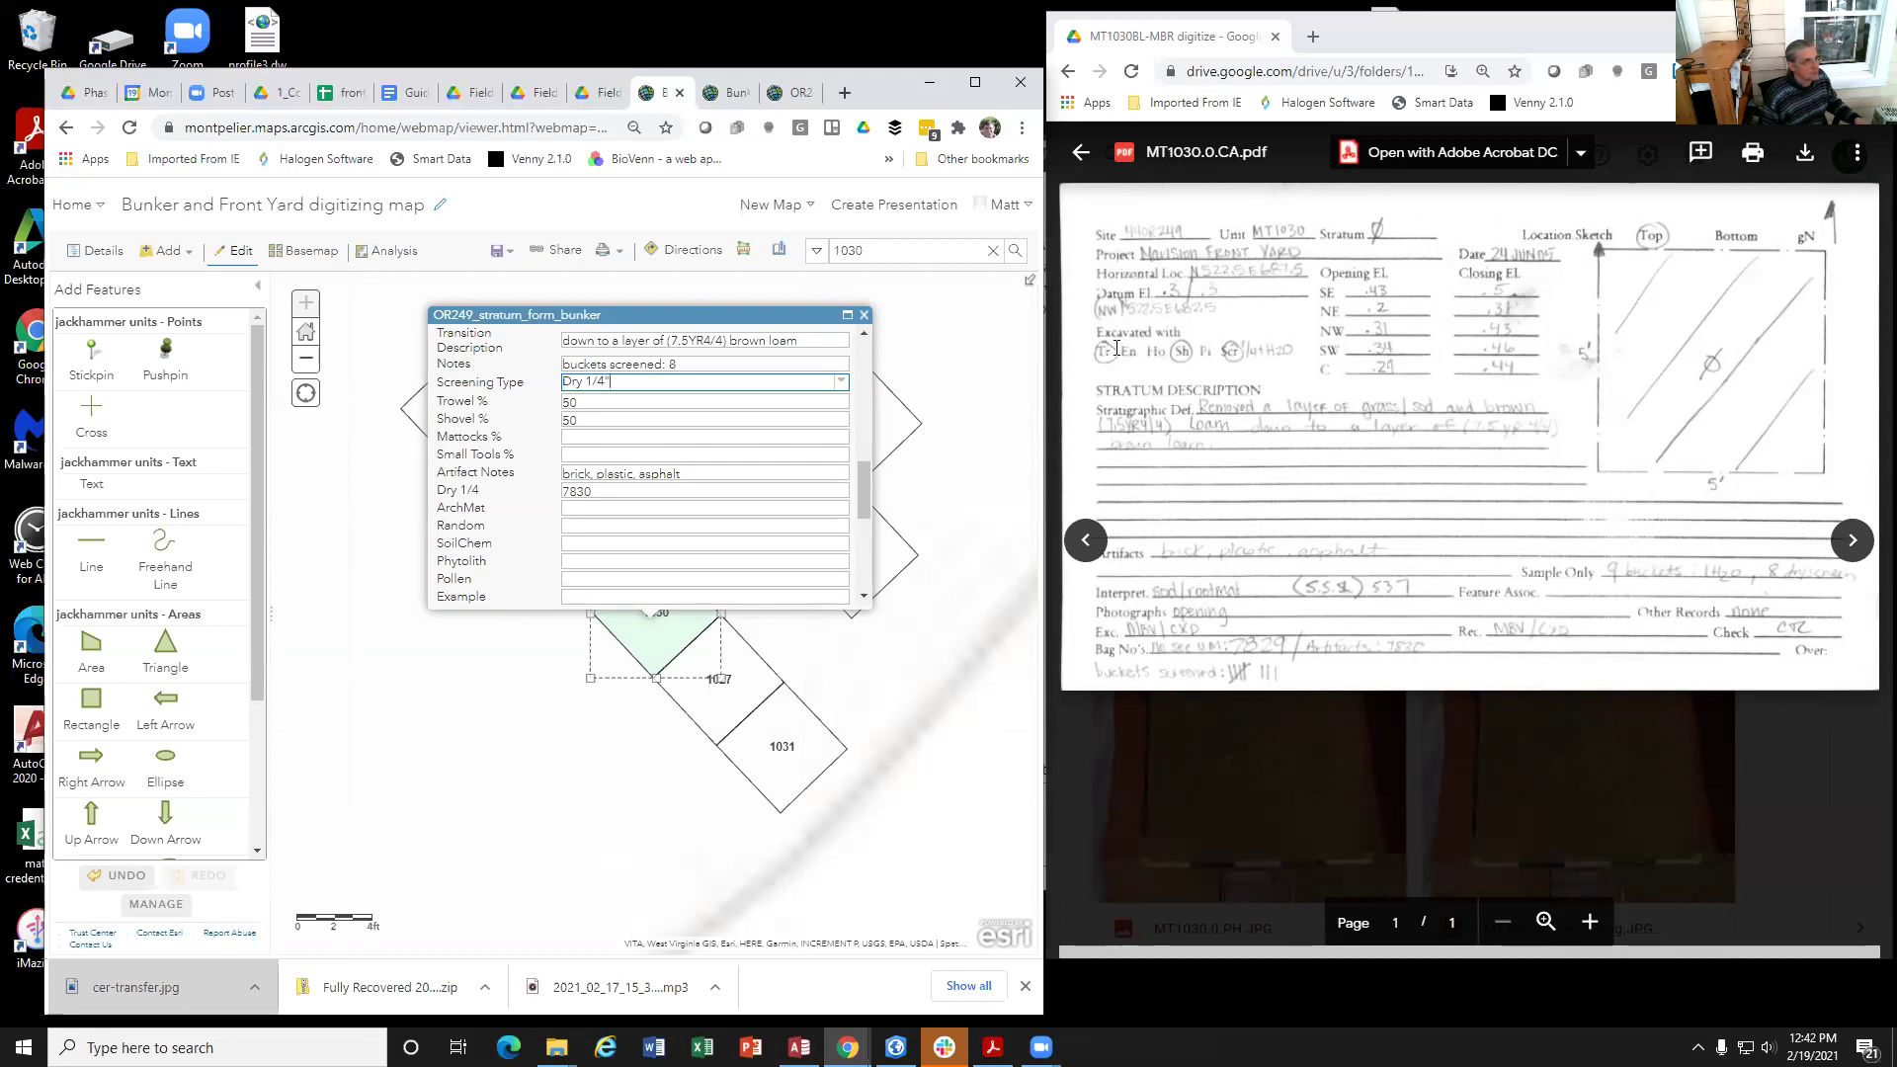
Step: Check the form's Trowel %, Shovel %, Artifact Notes and sample bag number fields against the stratum card
click(612, 404)
click(604, 411)
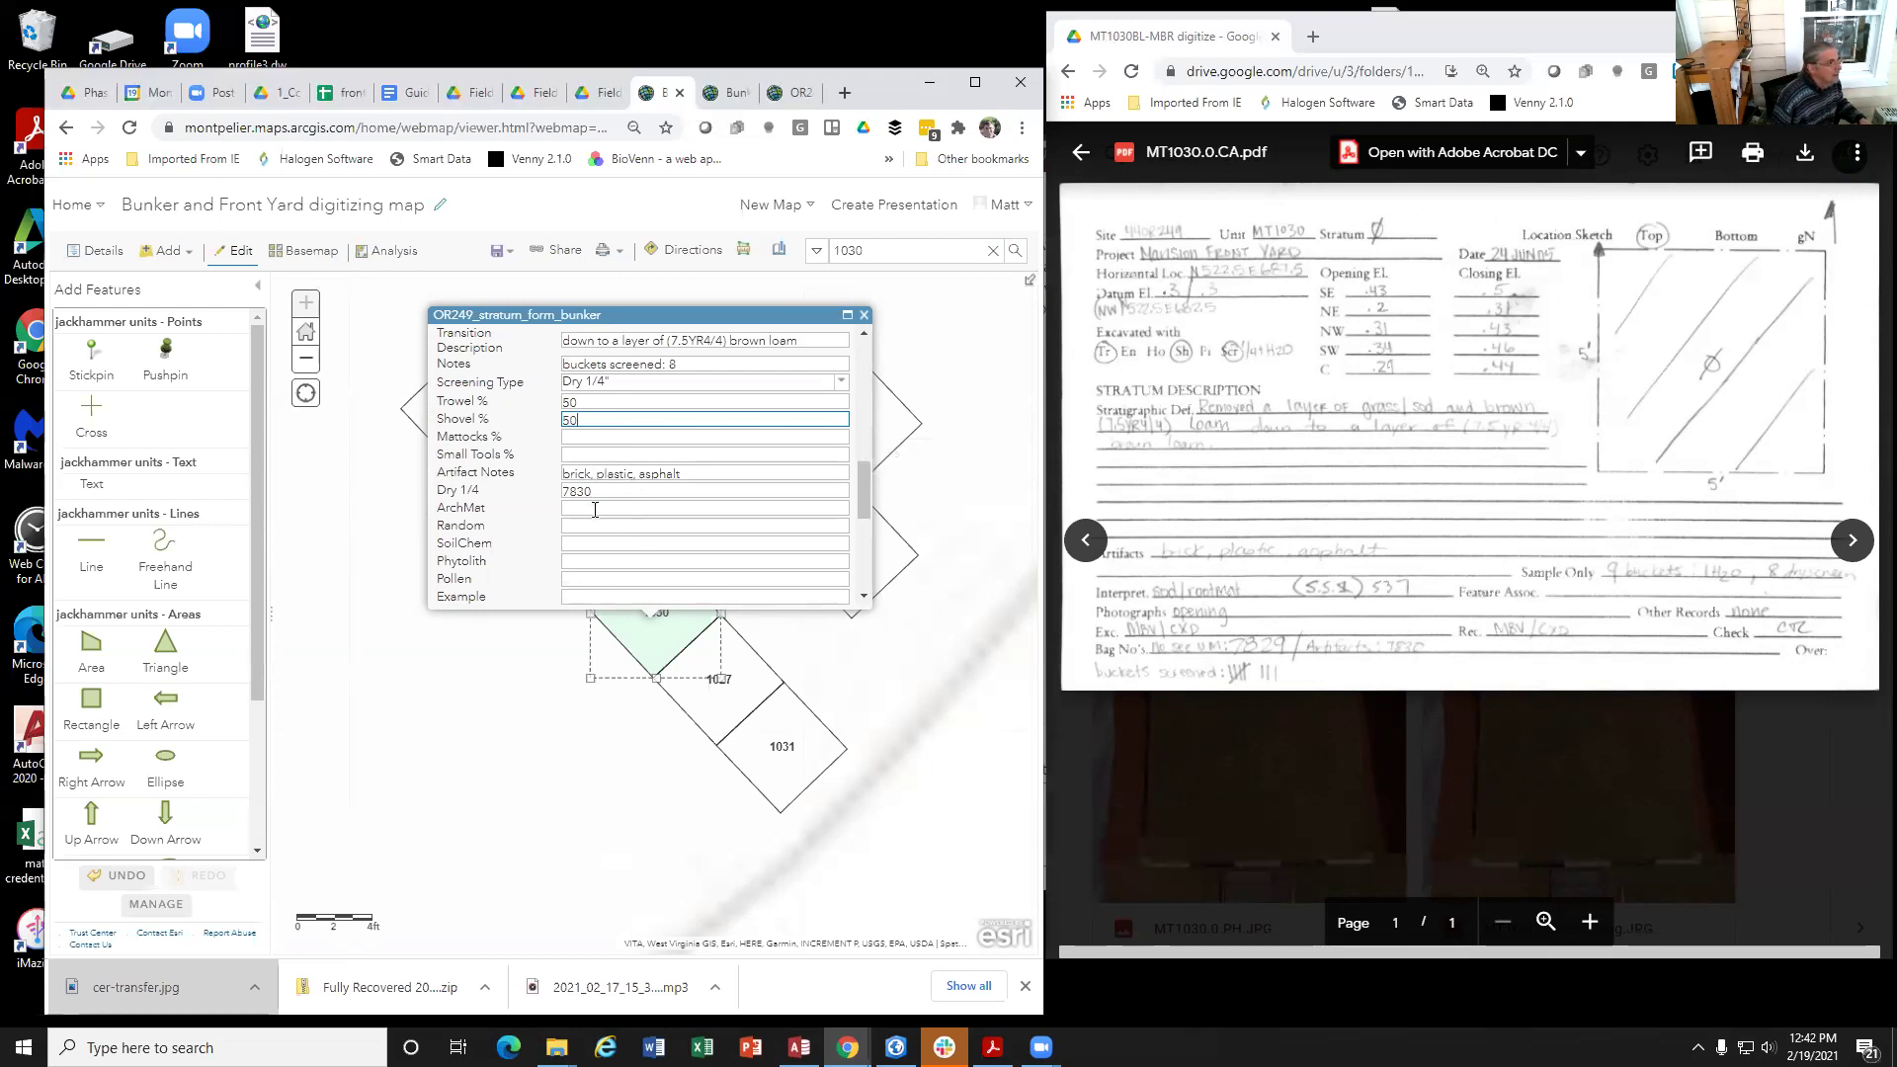
click(1126, 554)
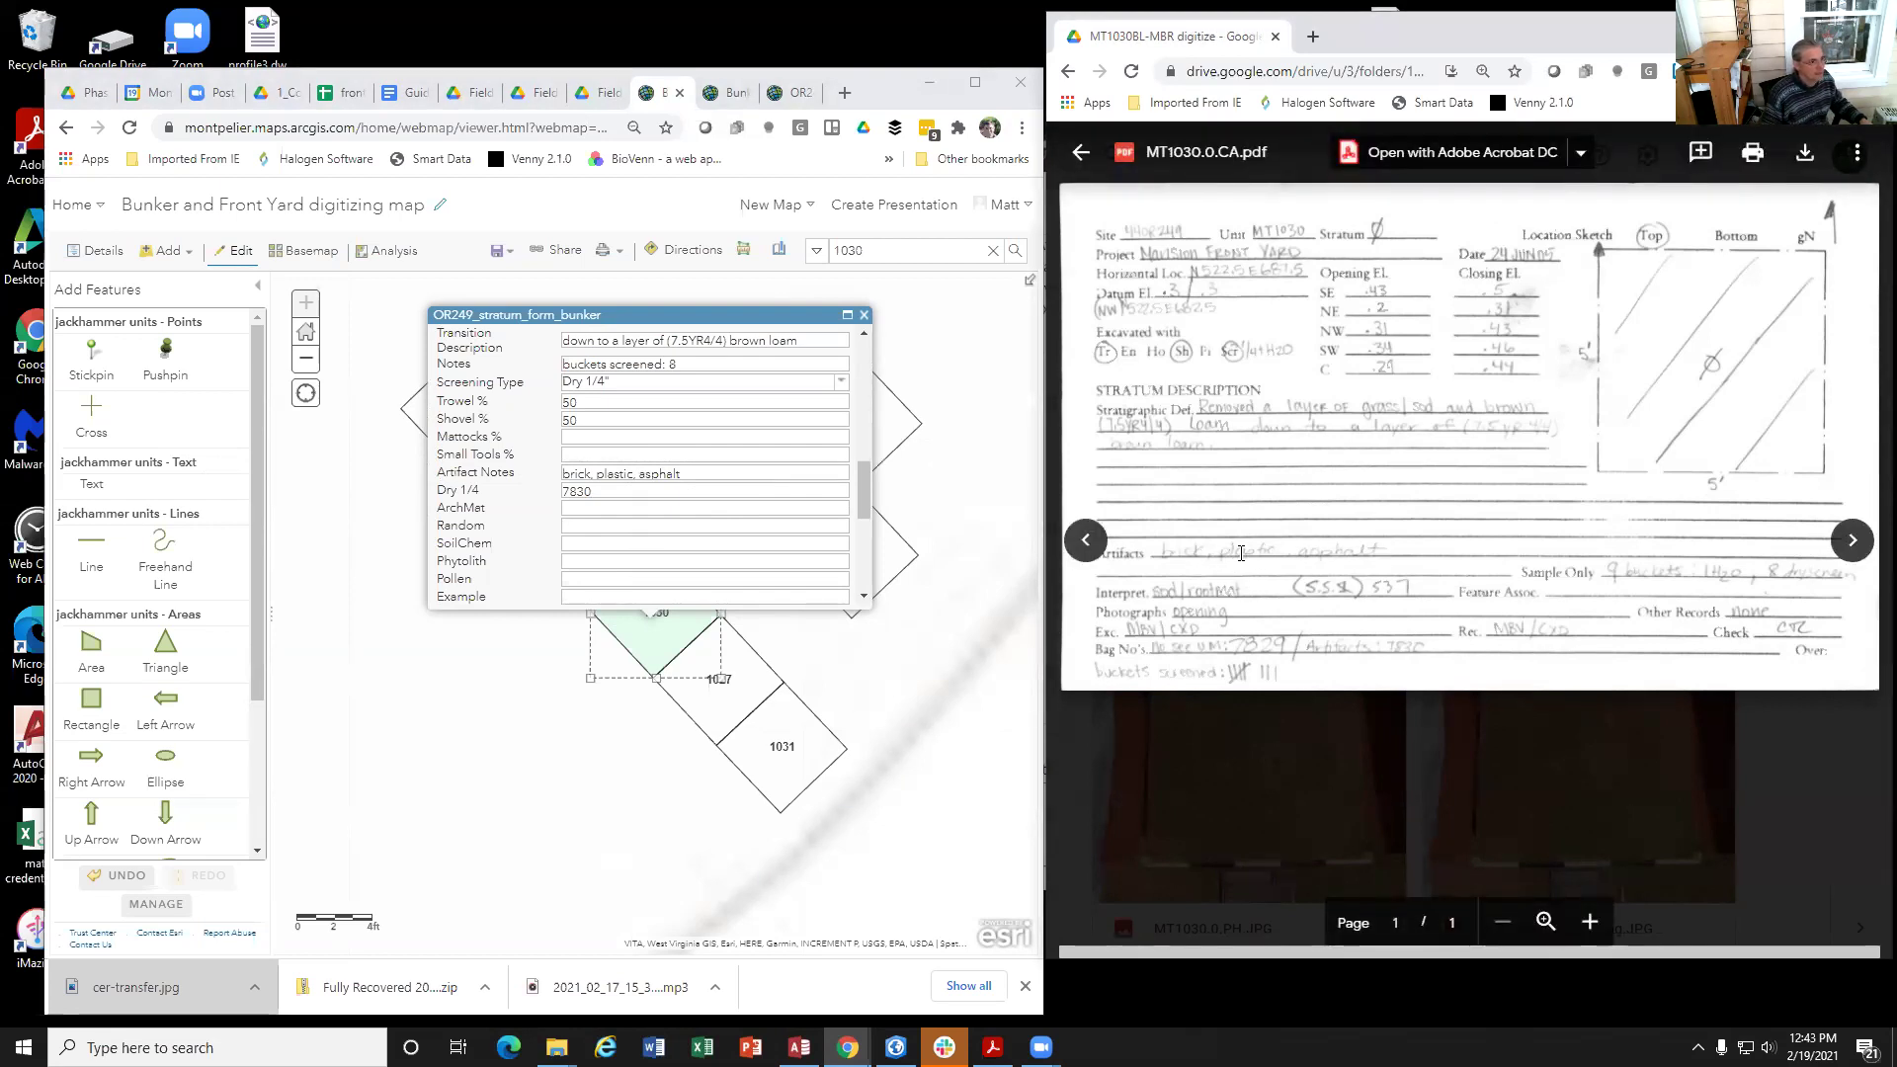
click(729, 474)
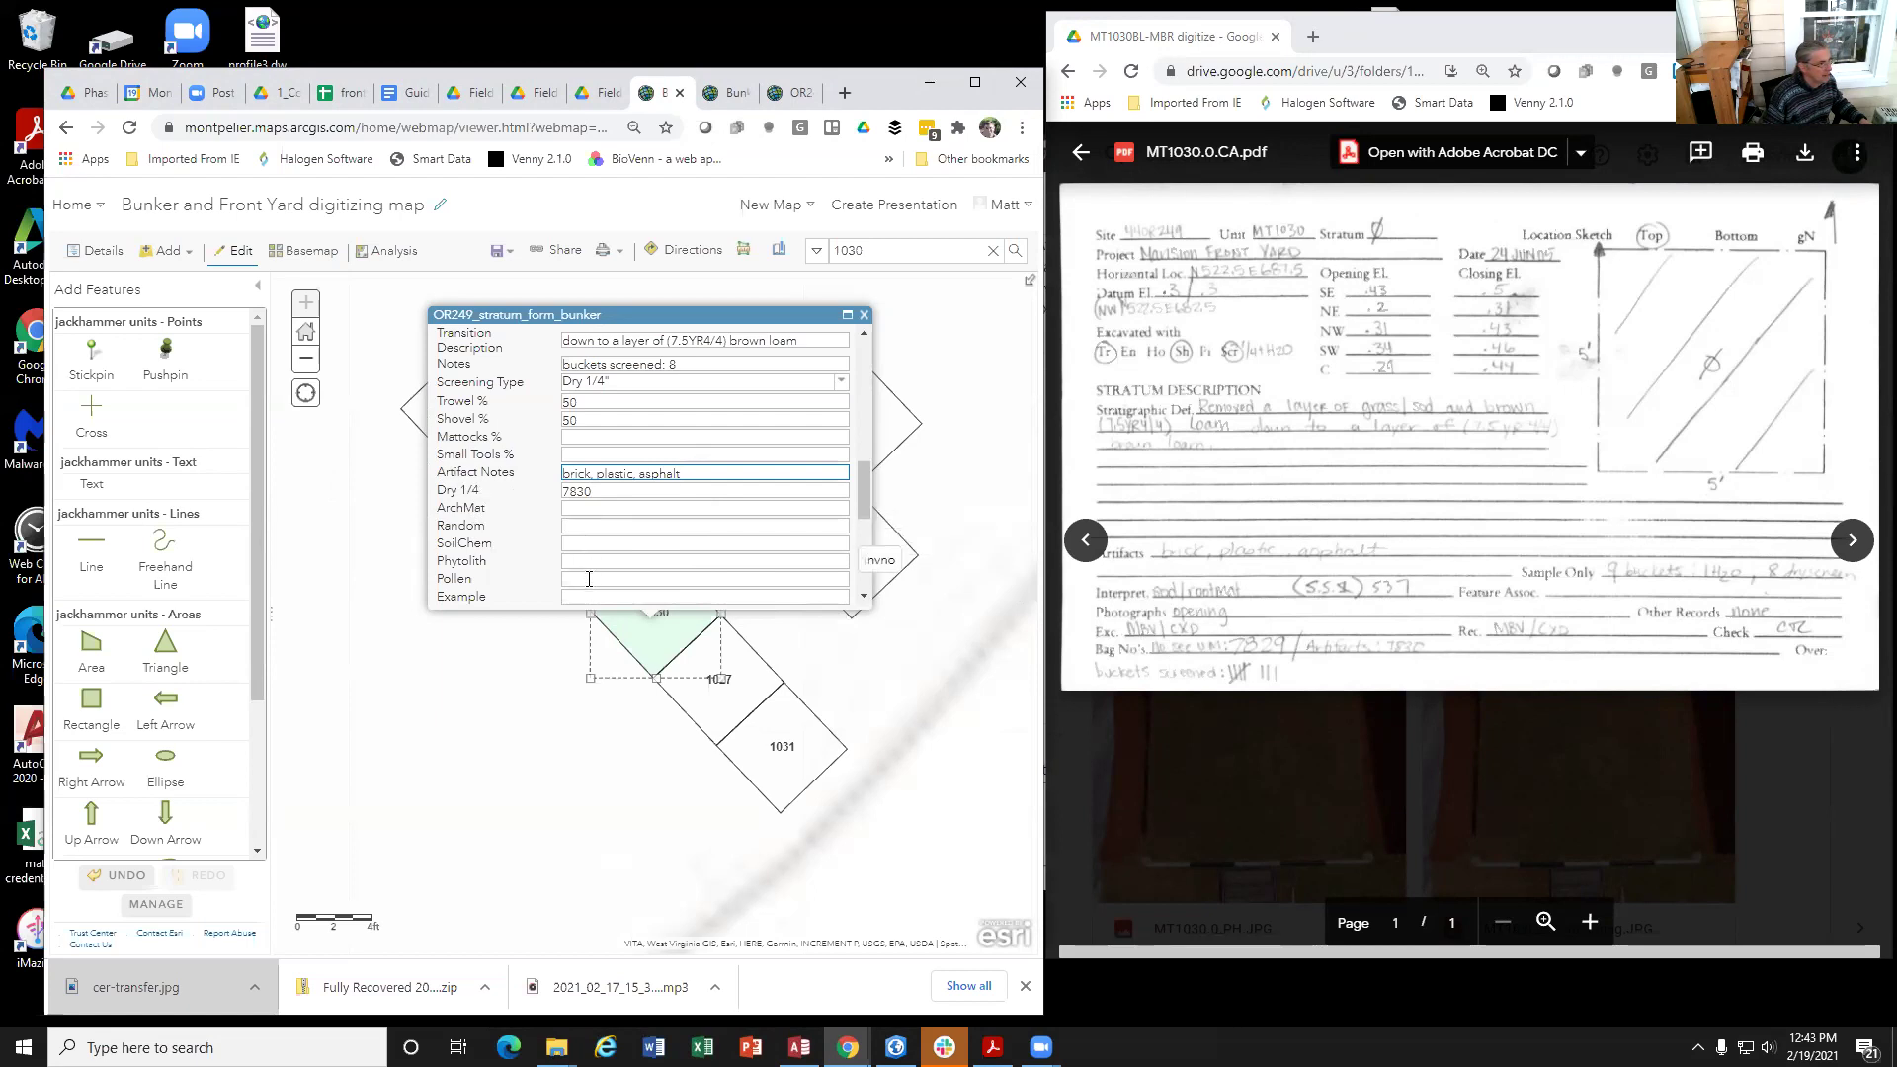
scroll(591, 509, down, 1)
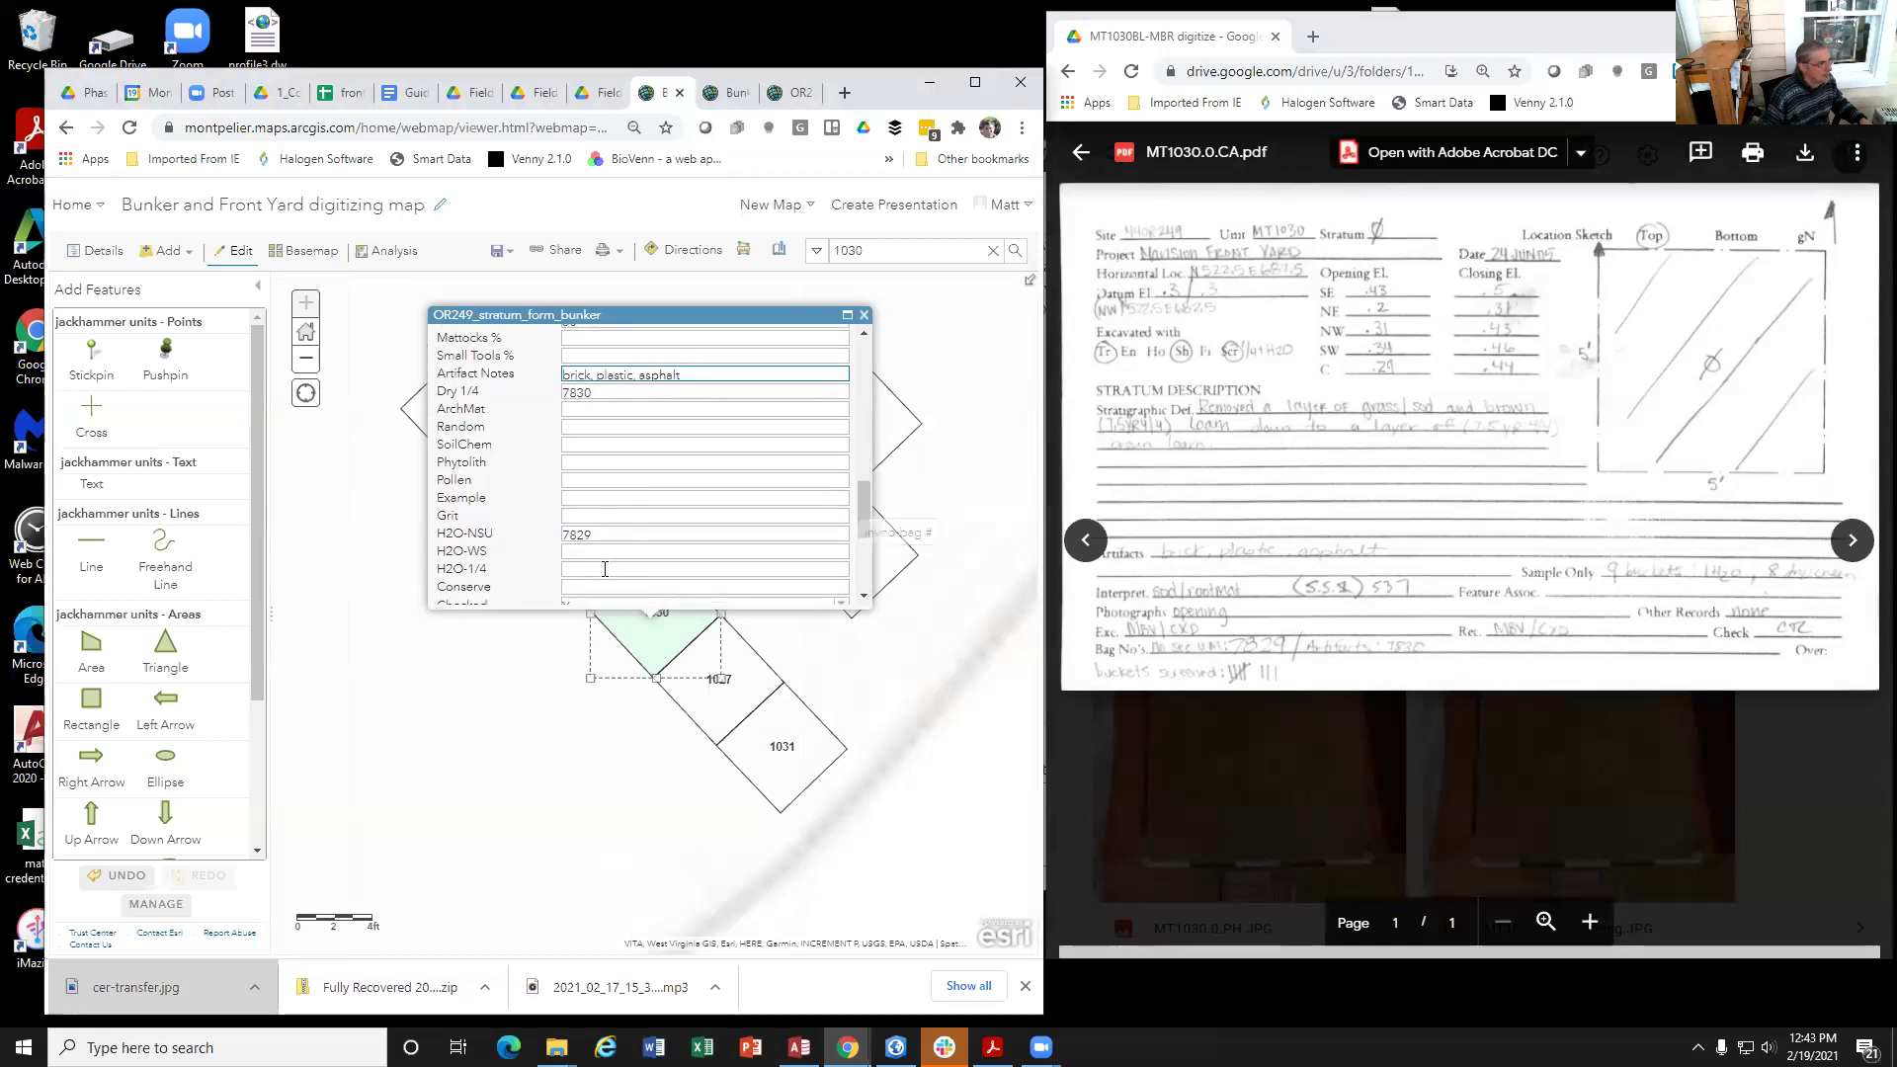
scroll(599, 577, down, 1)
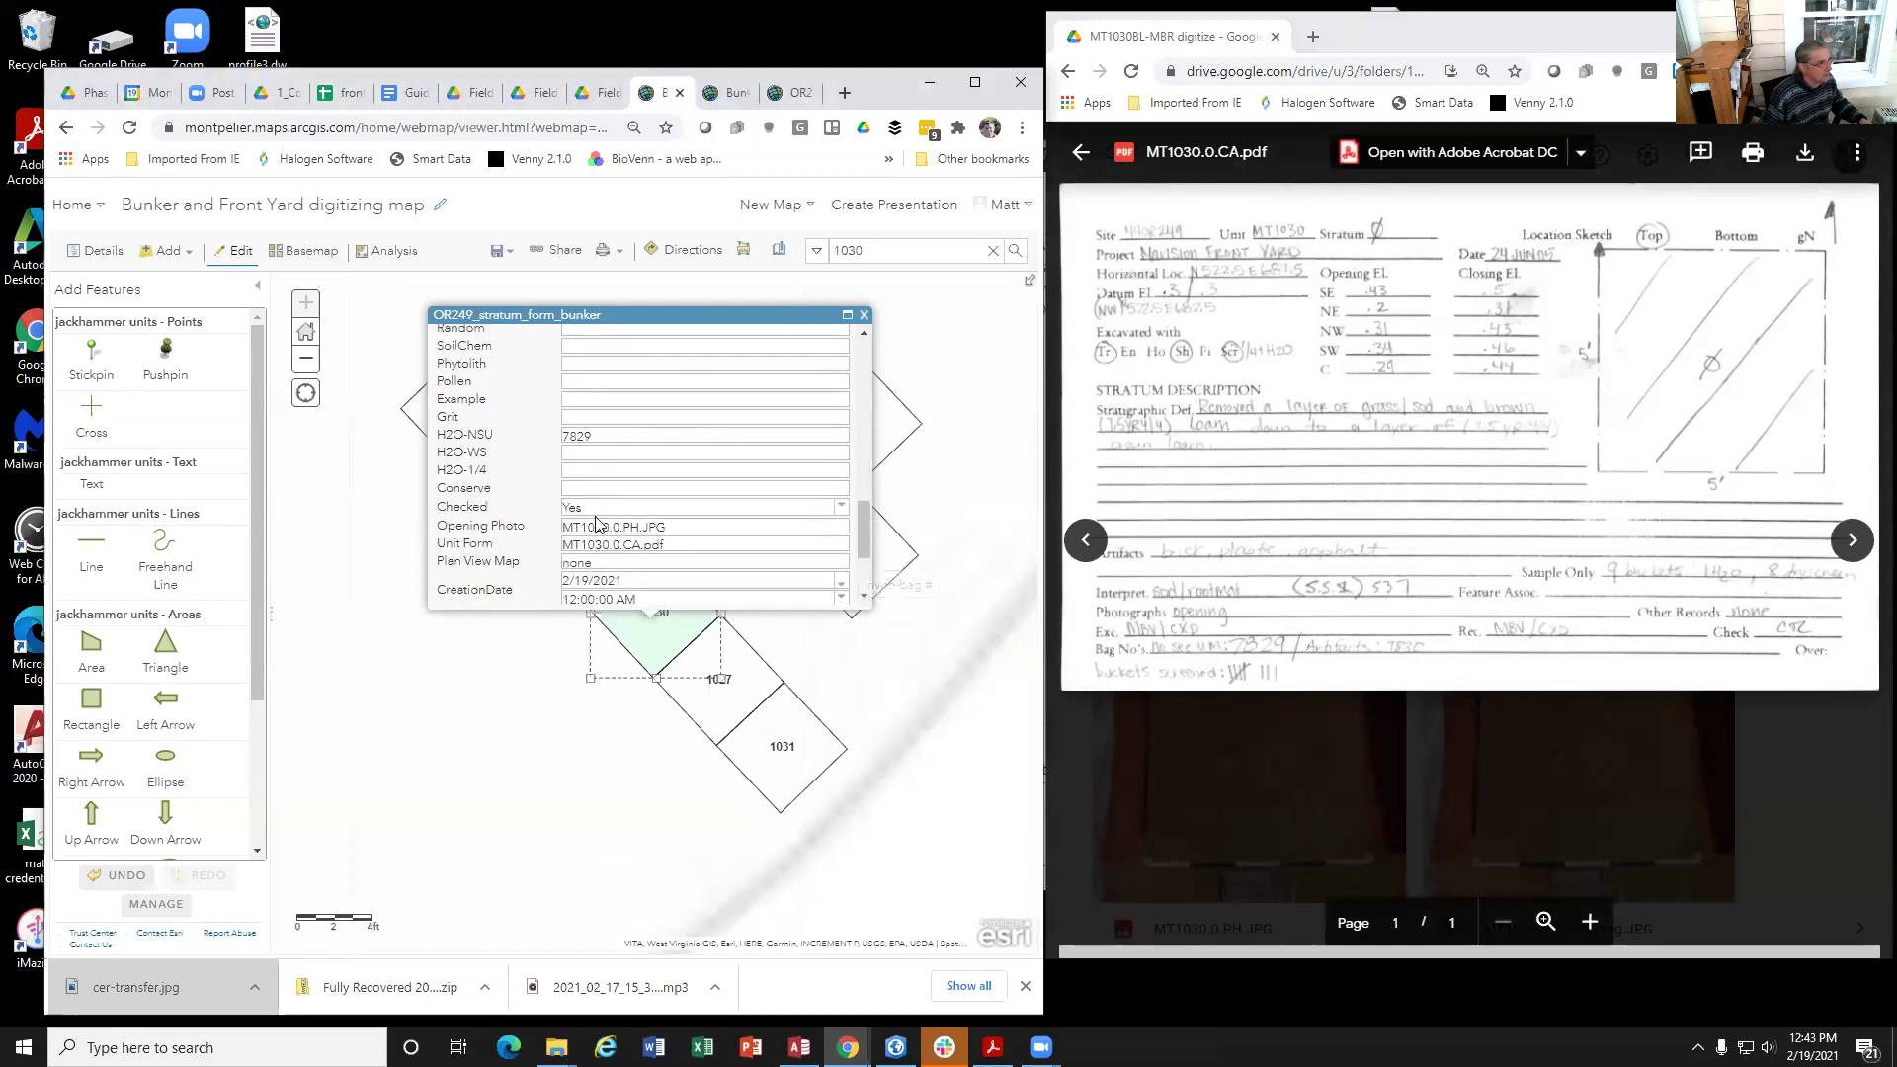
scroll(599, 568, up, 1)
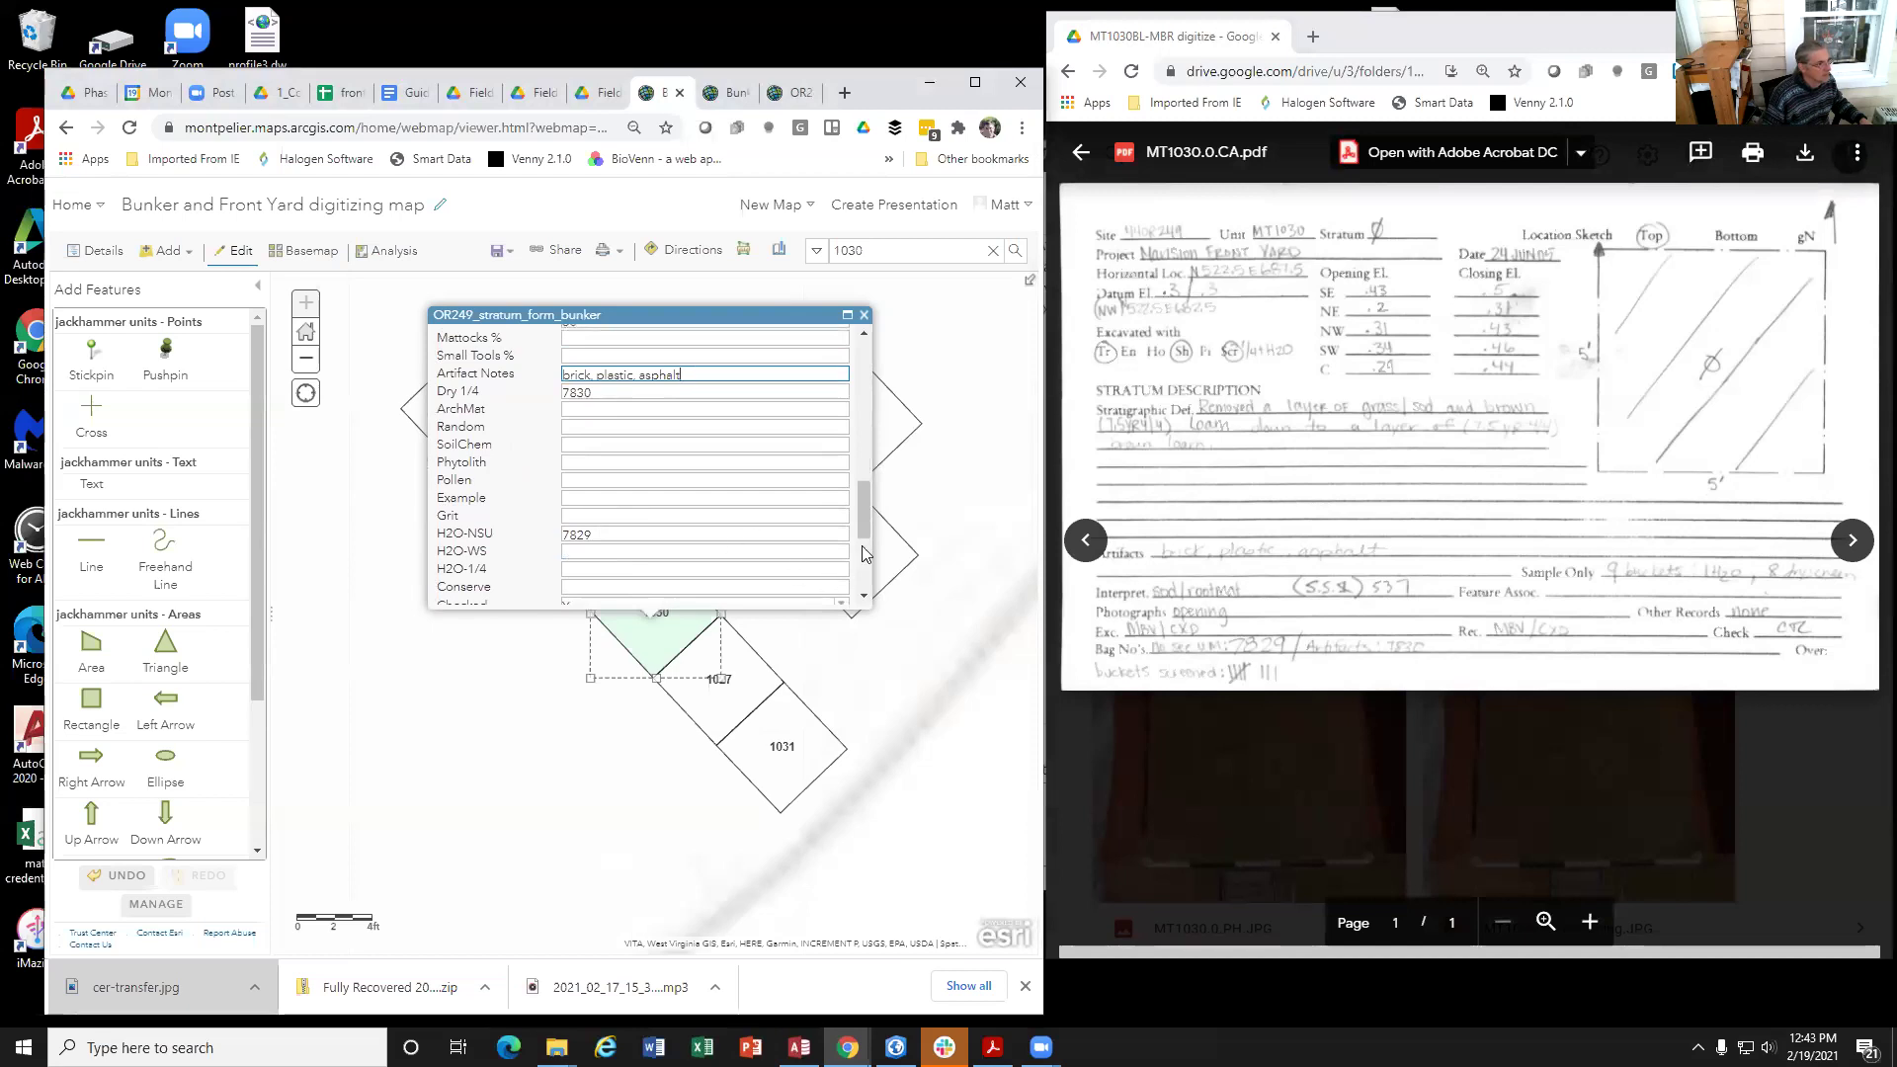
drag(861, 519, 863, 529)
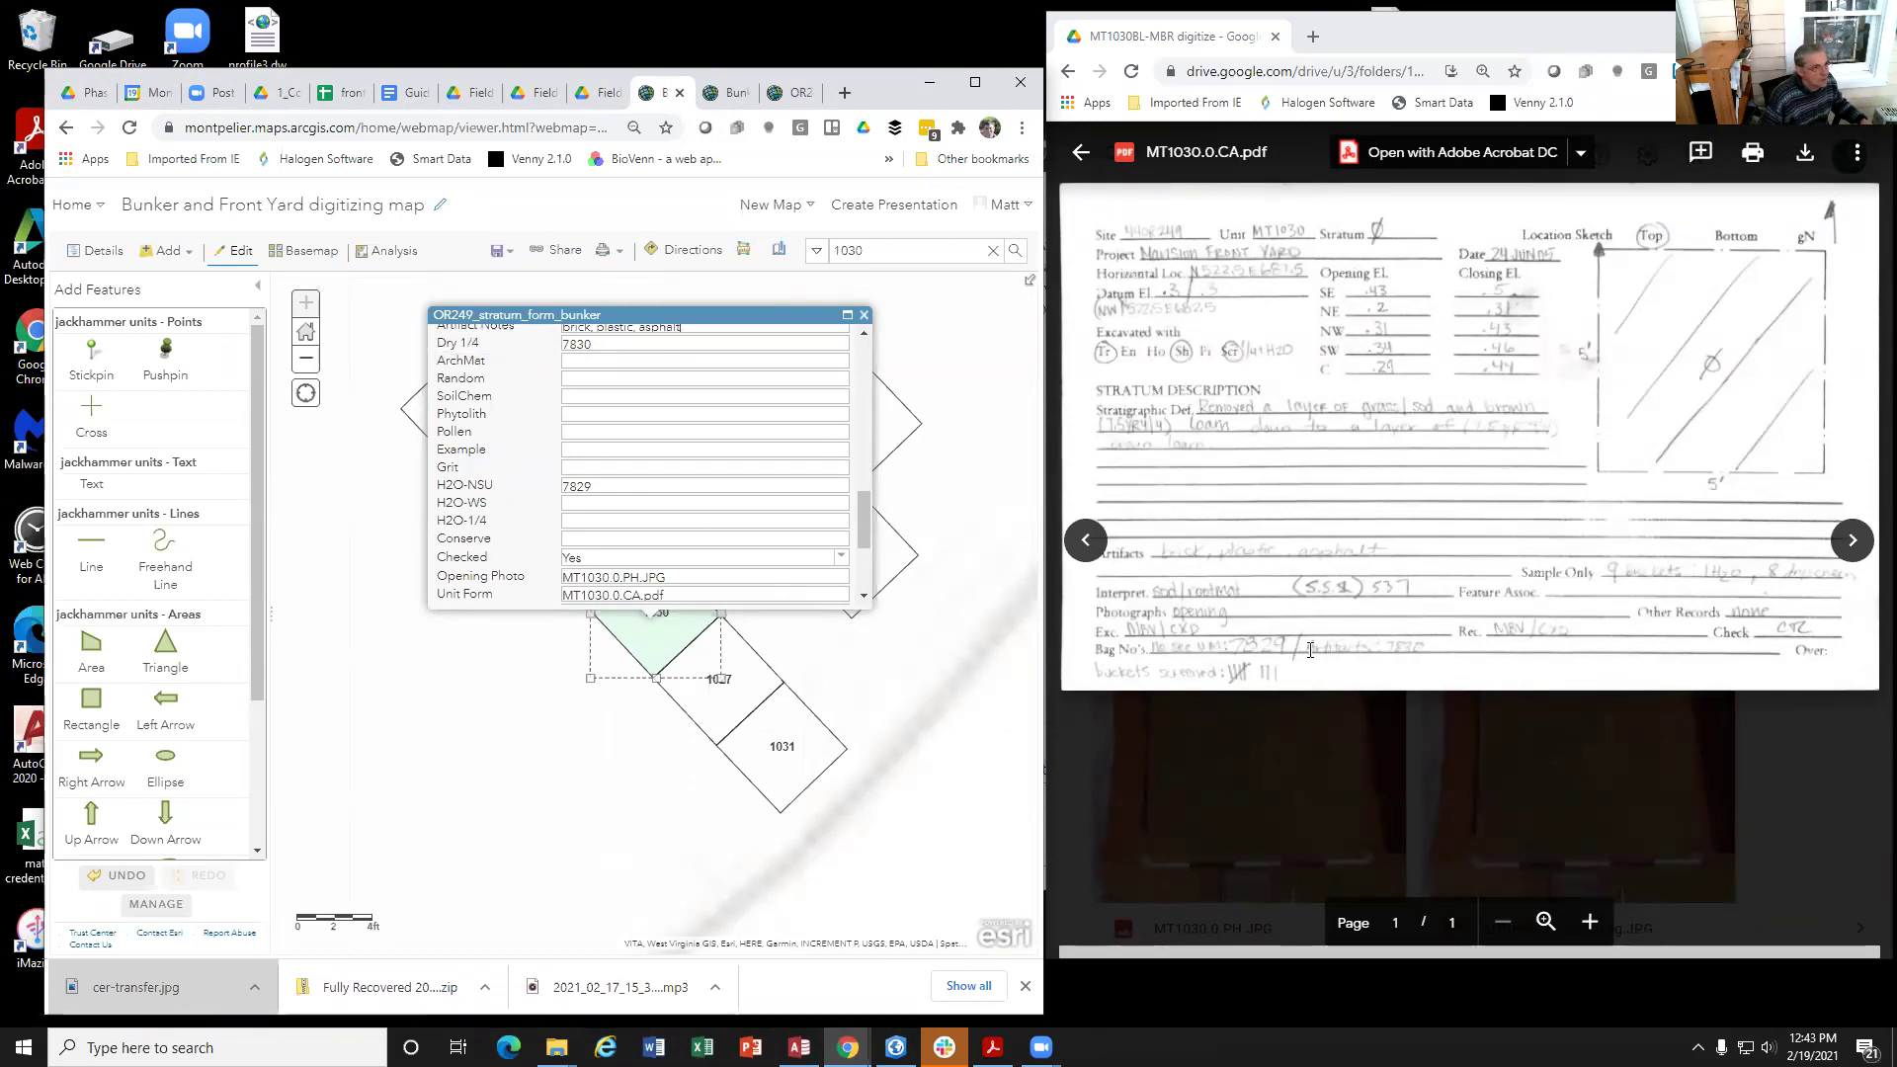
Step: Reopen the stratum card MT1030.0.CA.pdf from the unit's files and enlarge it to read the bag numbers
click(1422, 646)
click(1539, 697)
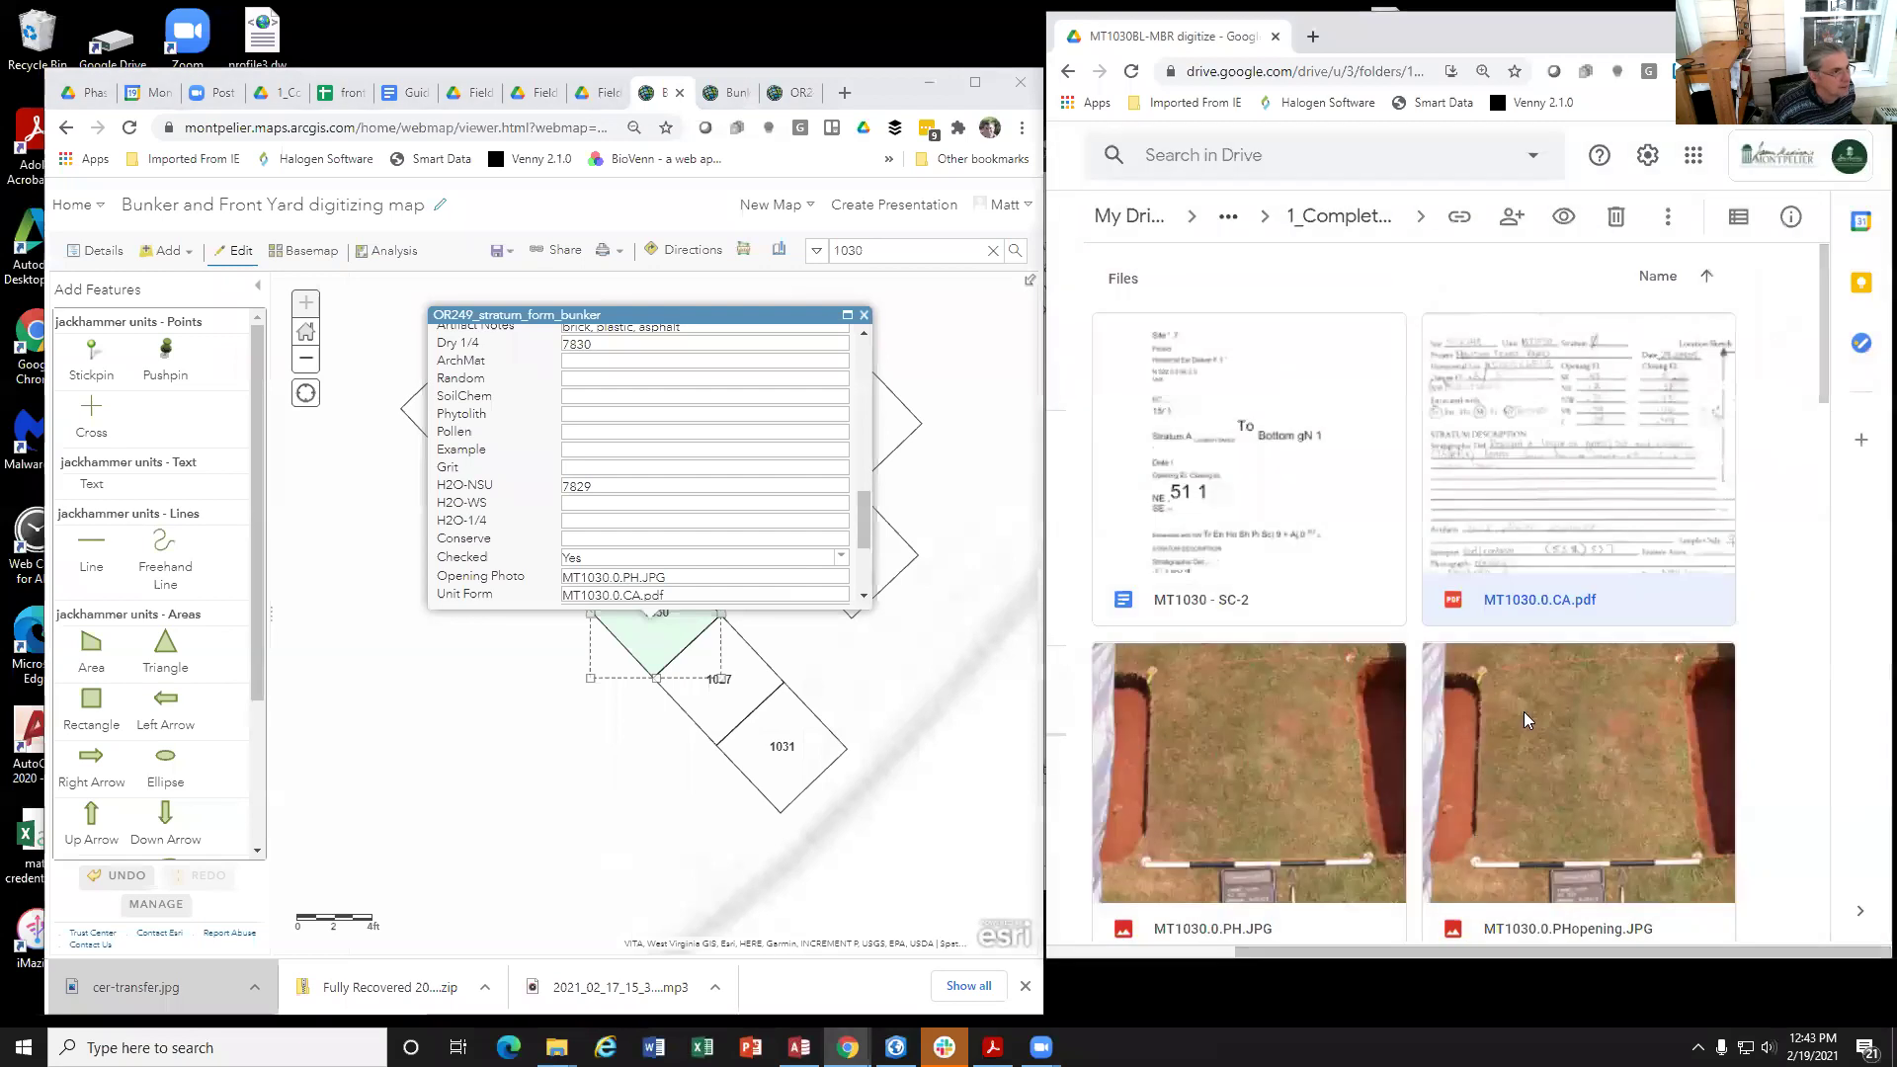
double_click(1564, 531)
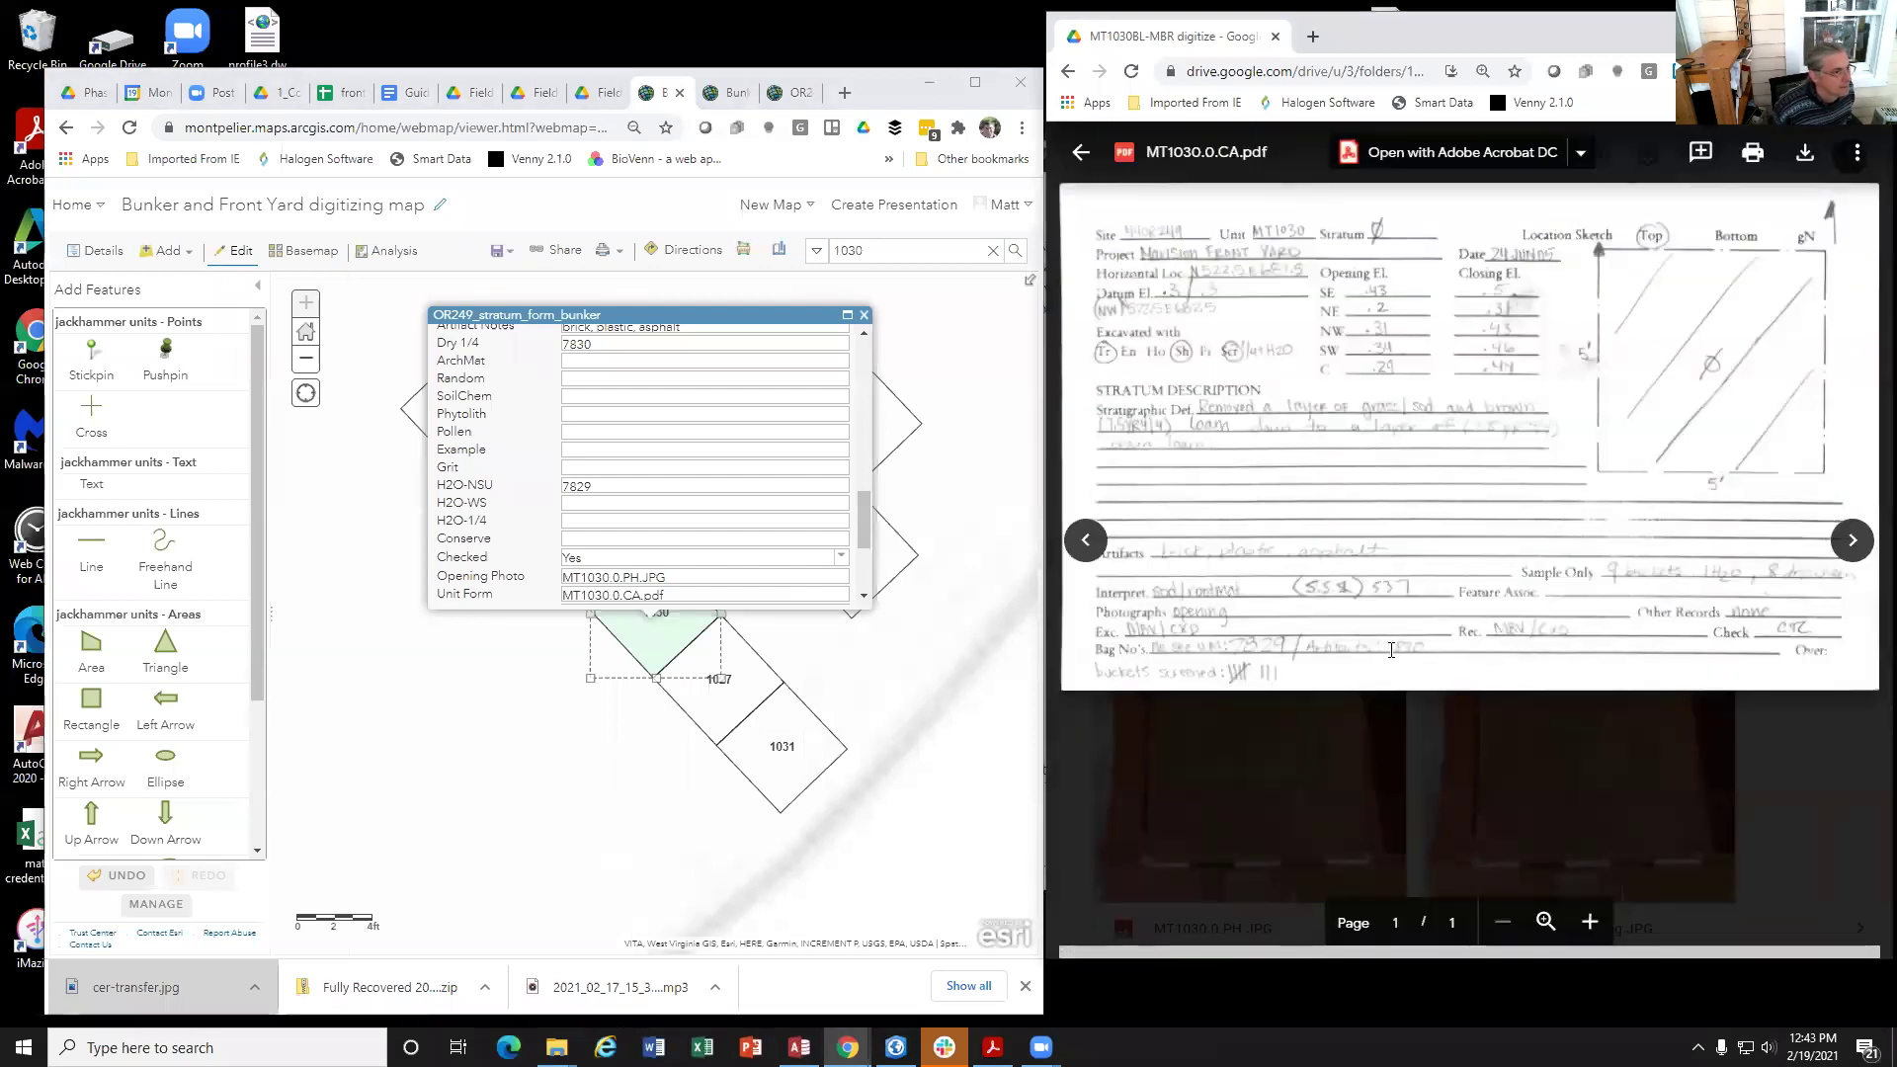
click(1590, 921)
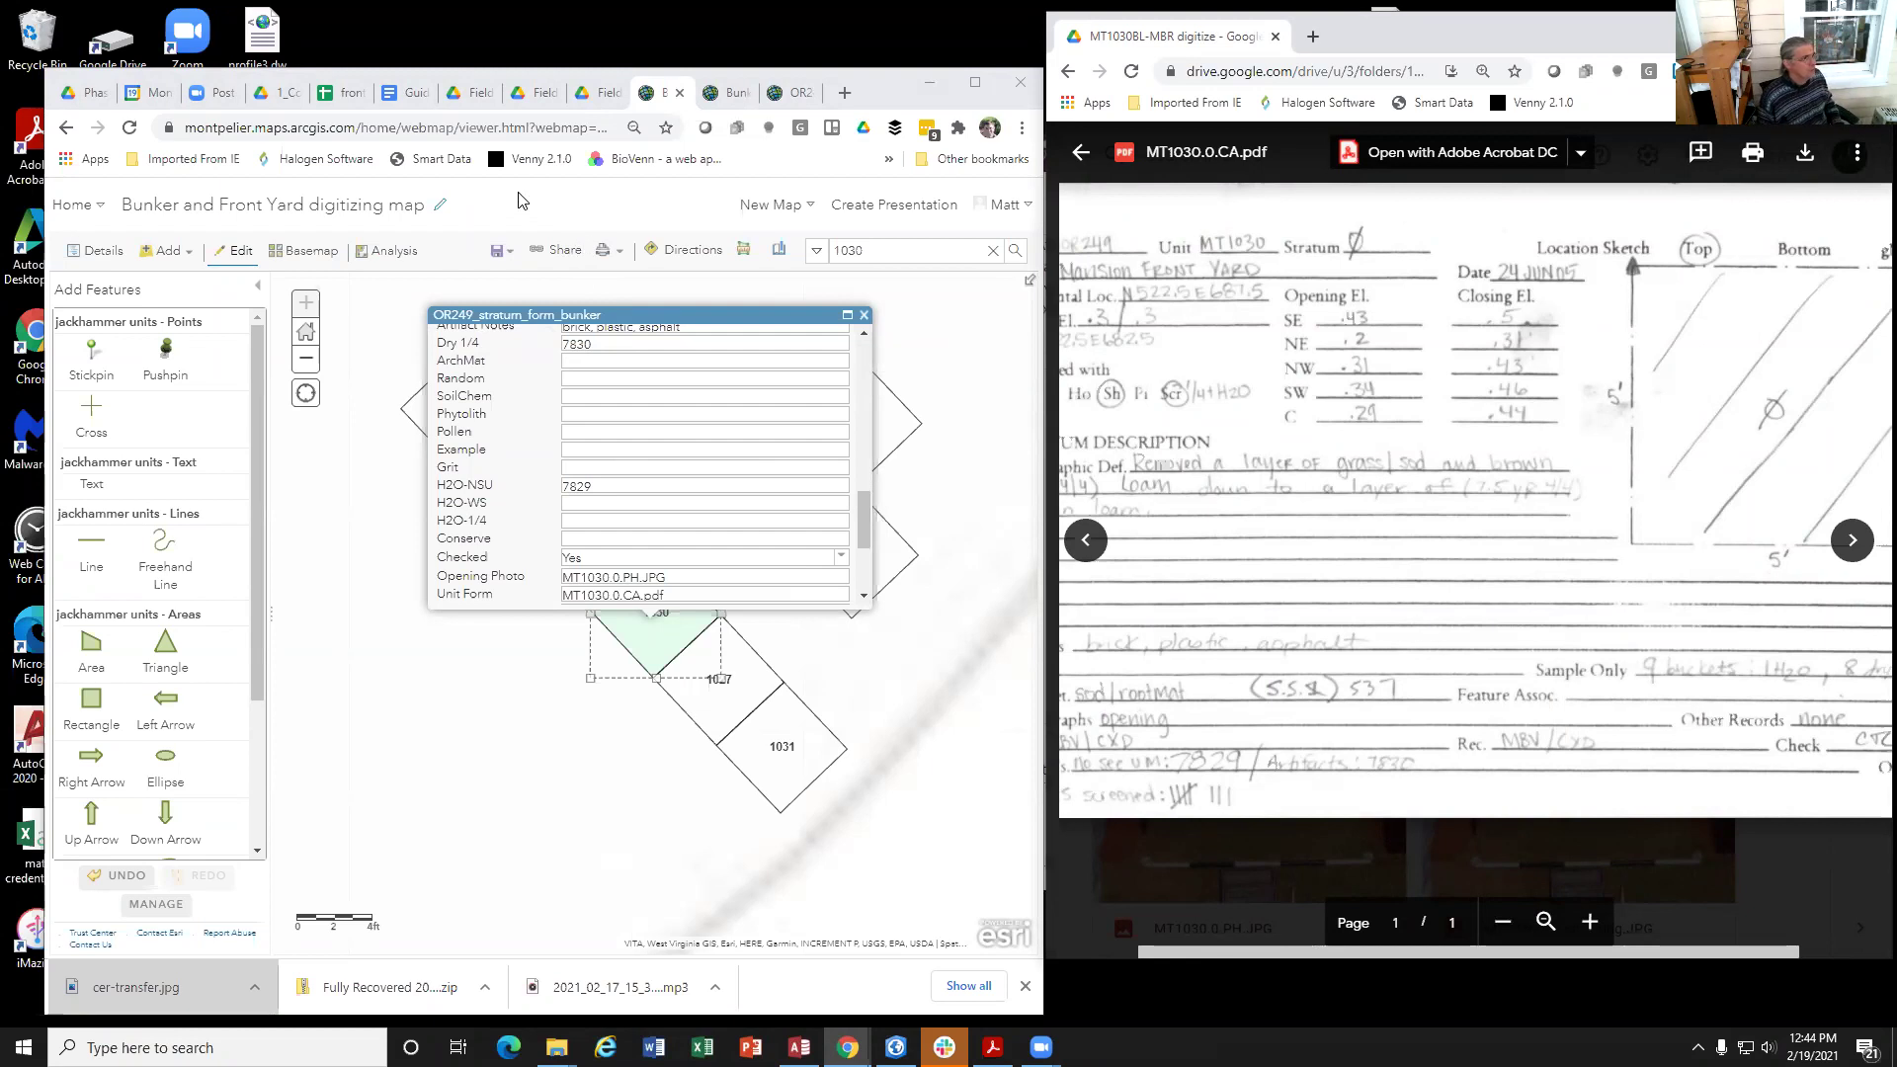
Step: Look up the sample bag numbers for MT1030.0 in the front yard strata spreadsheet
click(350, 93)
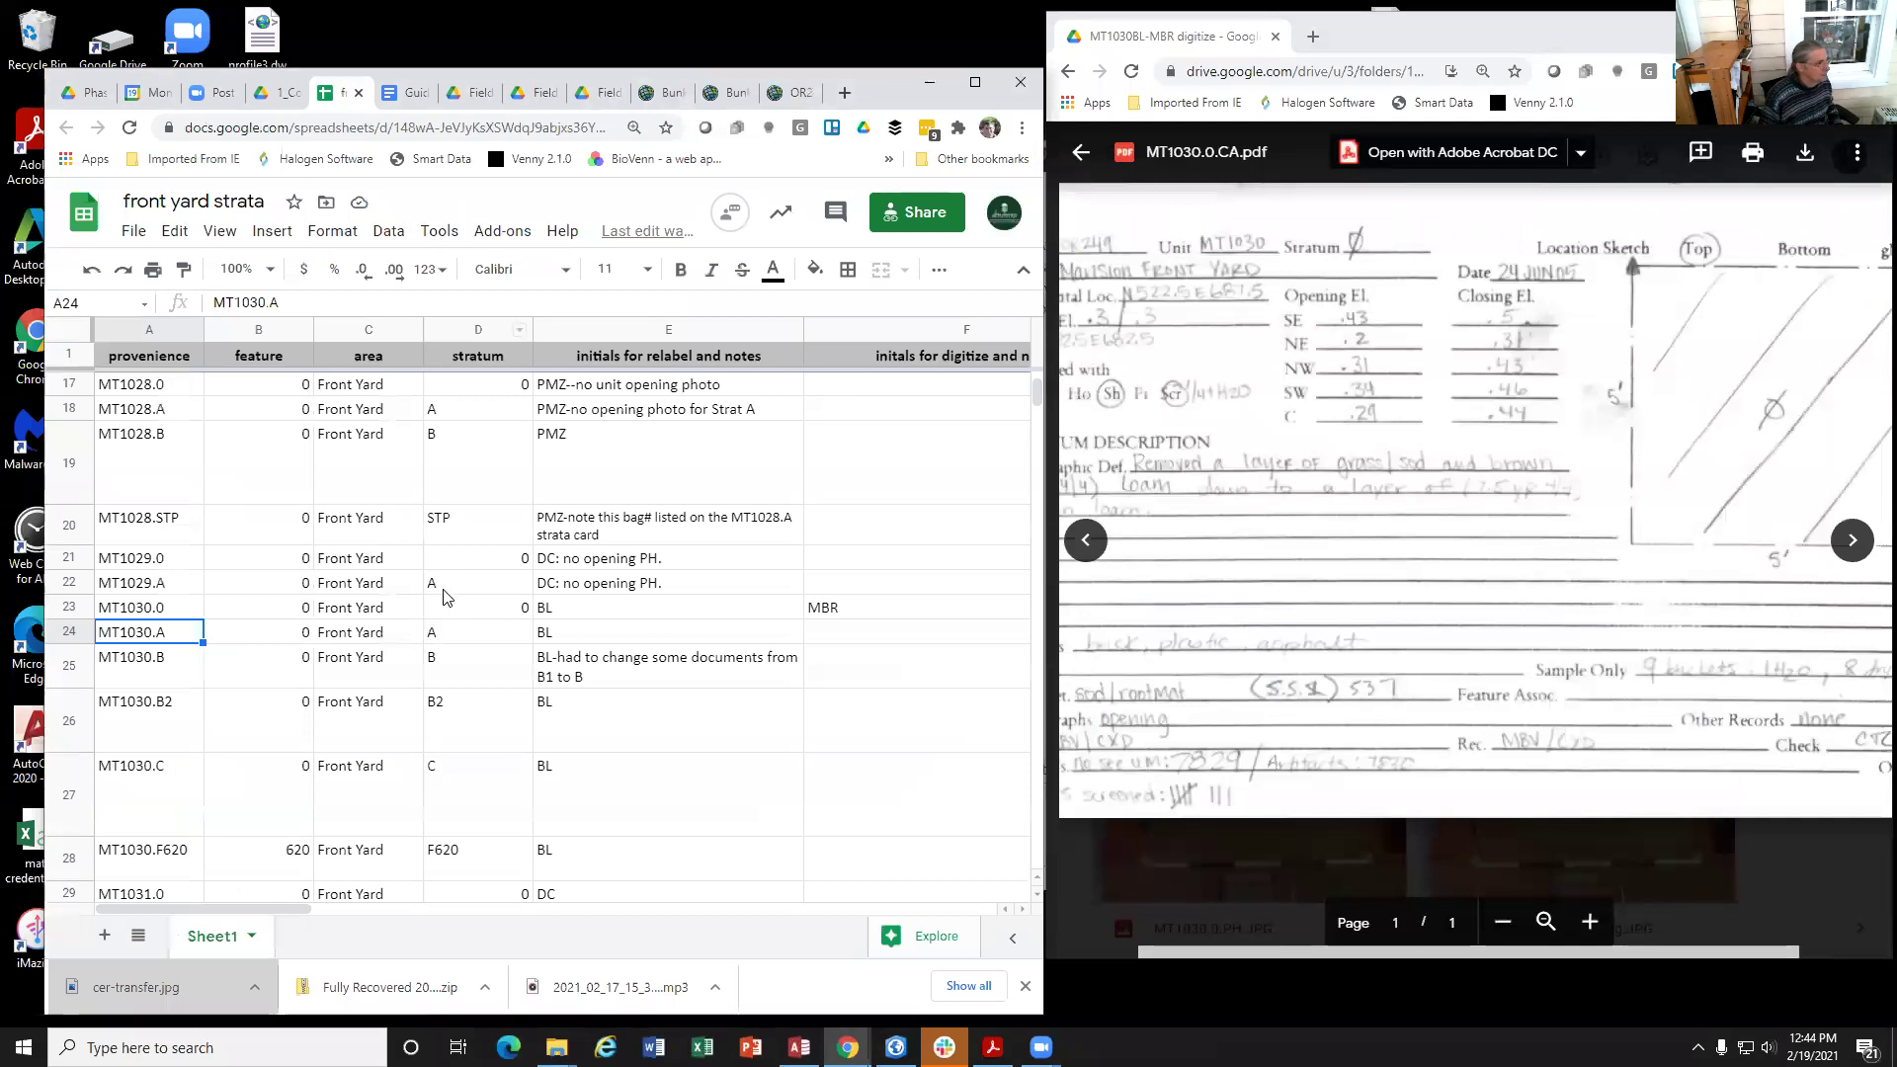
click(580, 610)
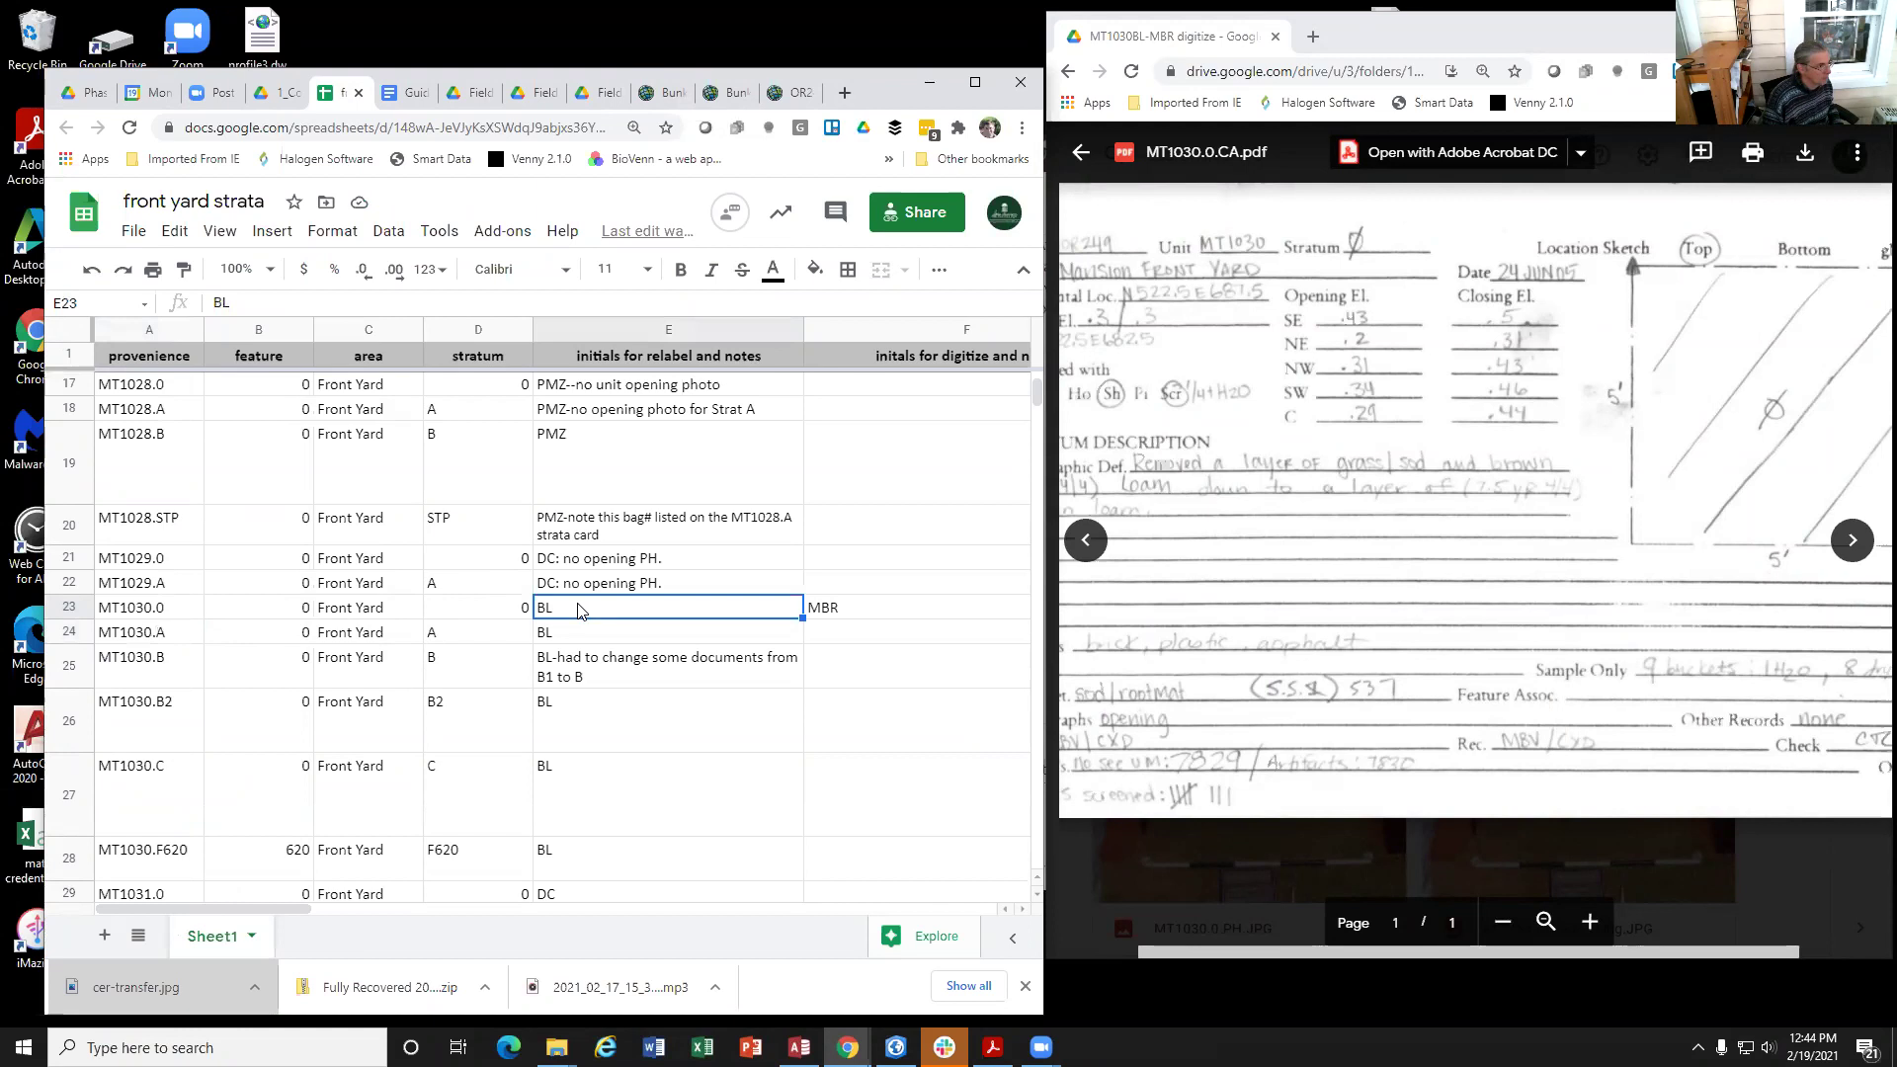
key(Right)
key(Right)
key(Right)
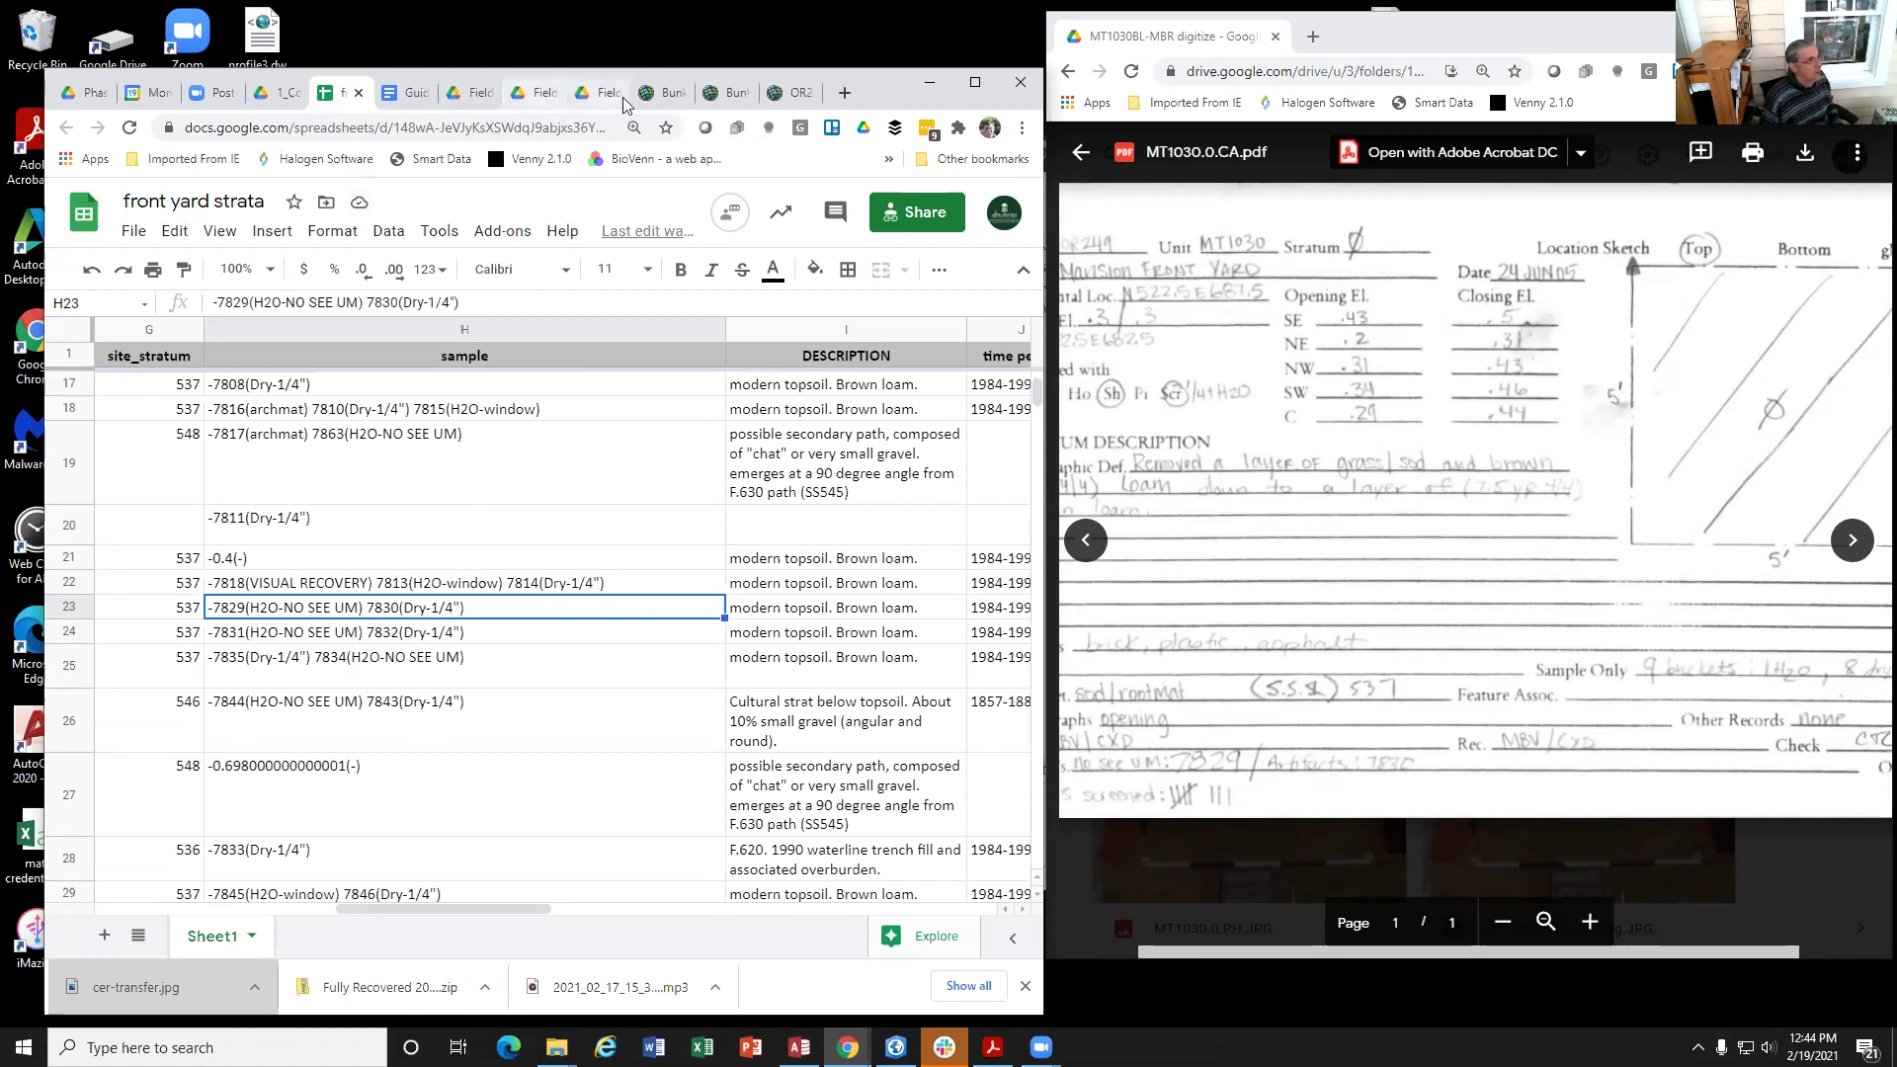
Step: Return to the stratum form on the ArcGIS map and review the sample fields down to Conserve
click(464, 100)
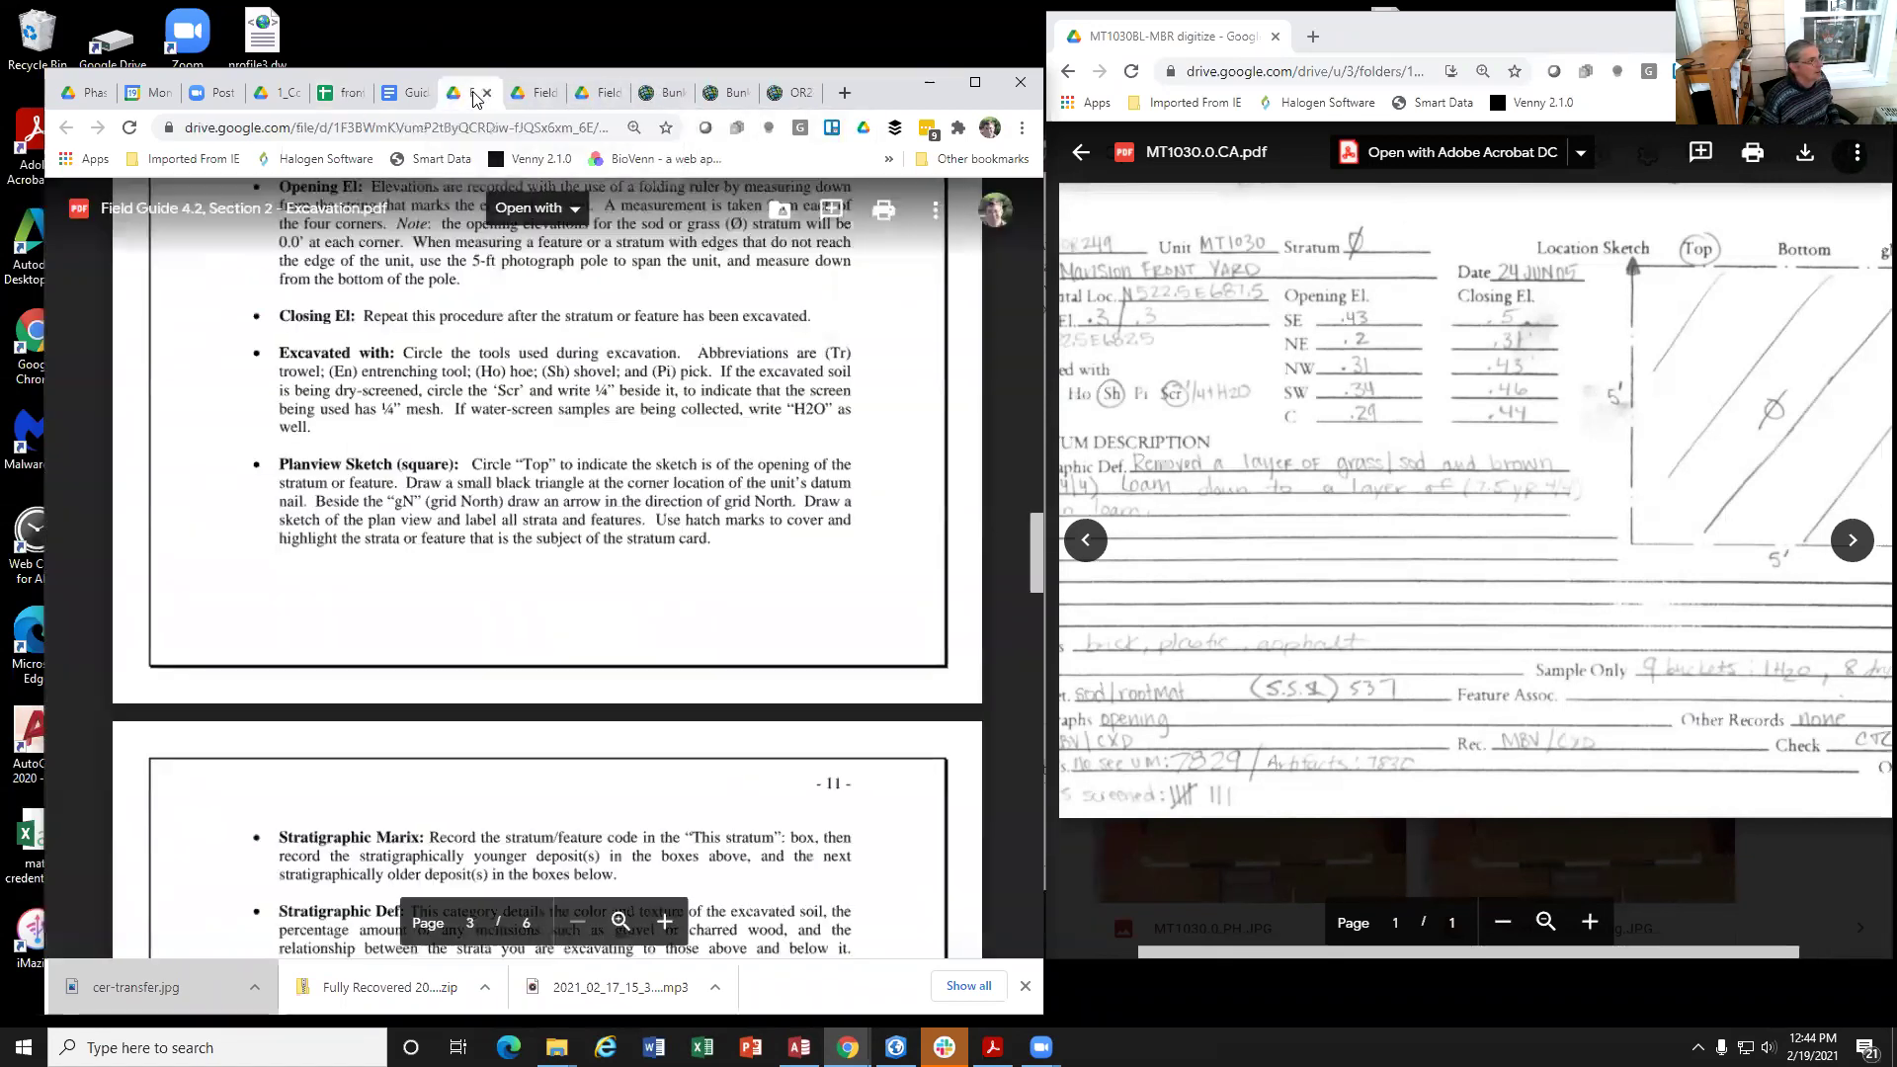
click(291, 98)
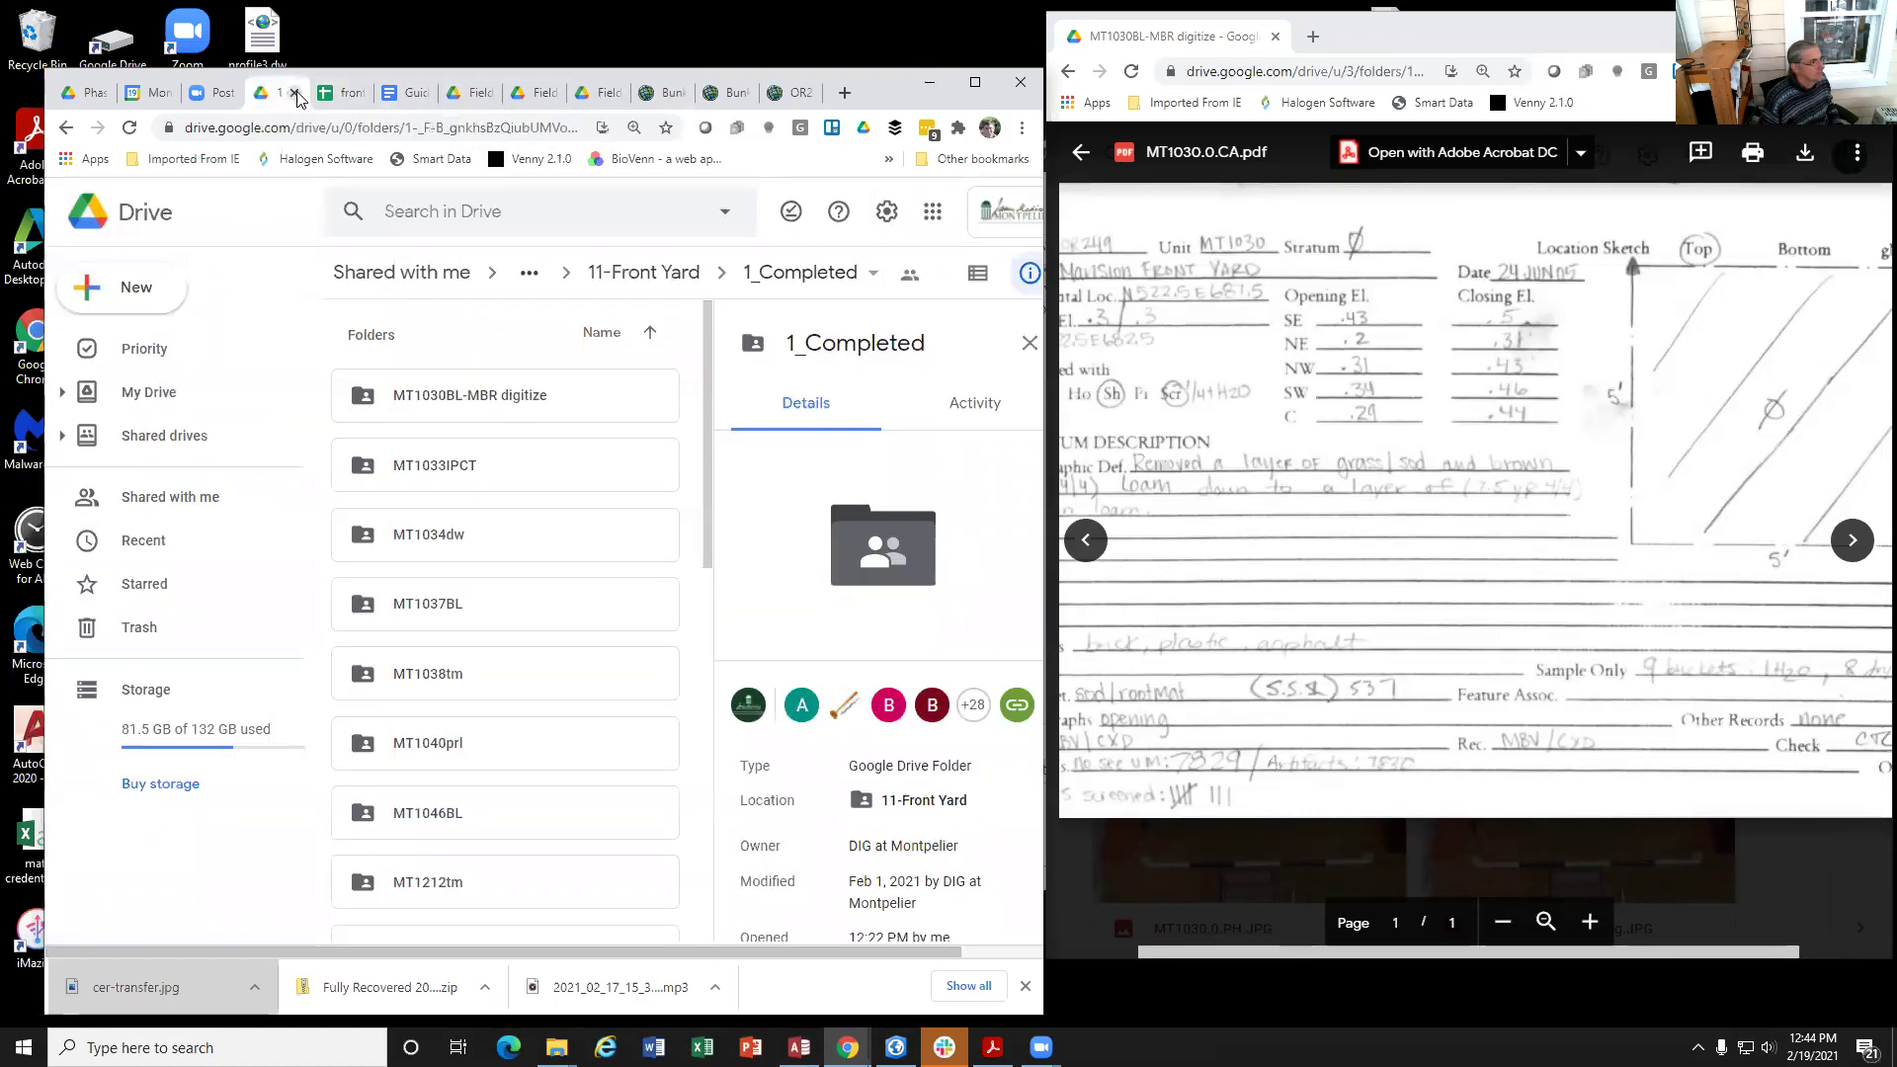
click(654, 92)
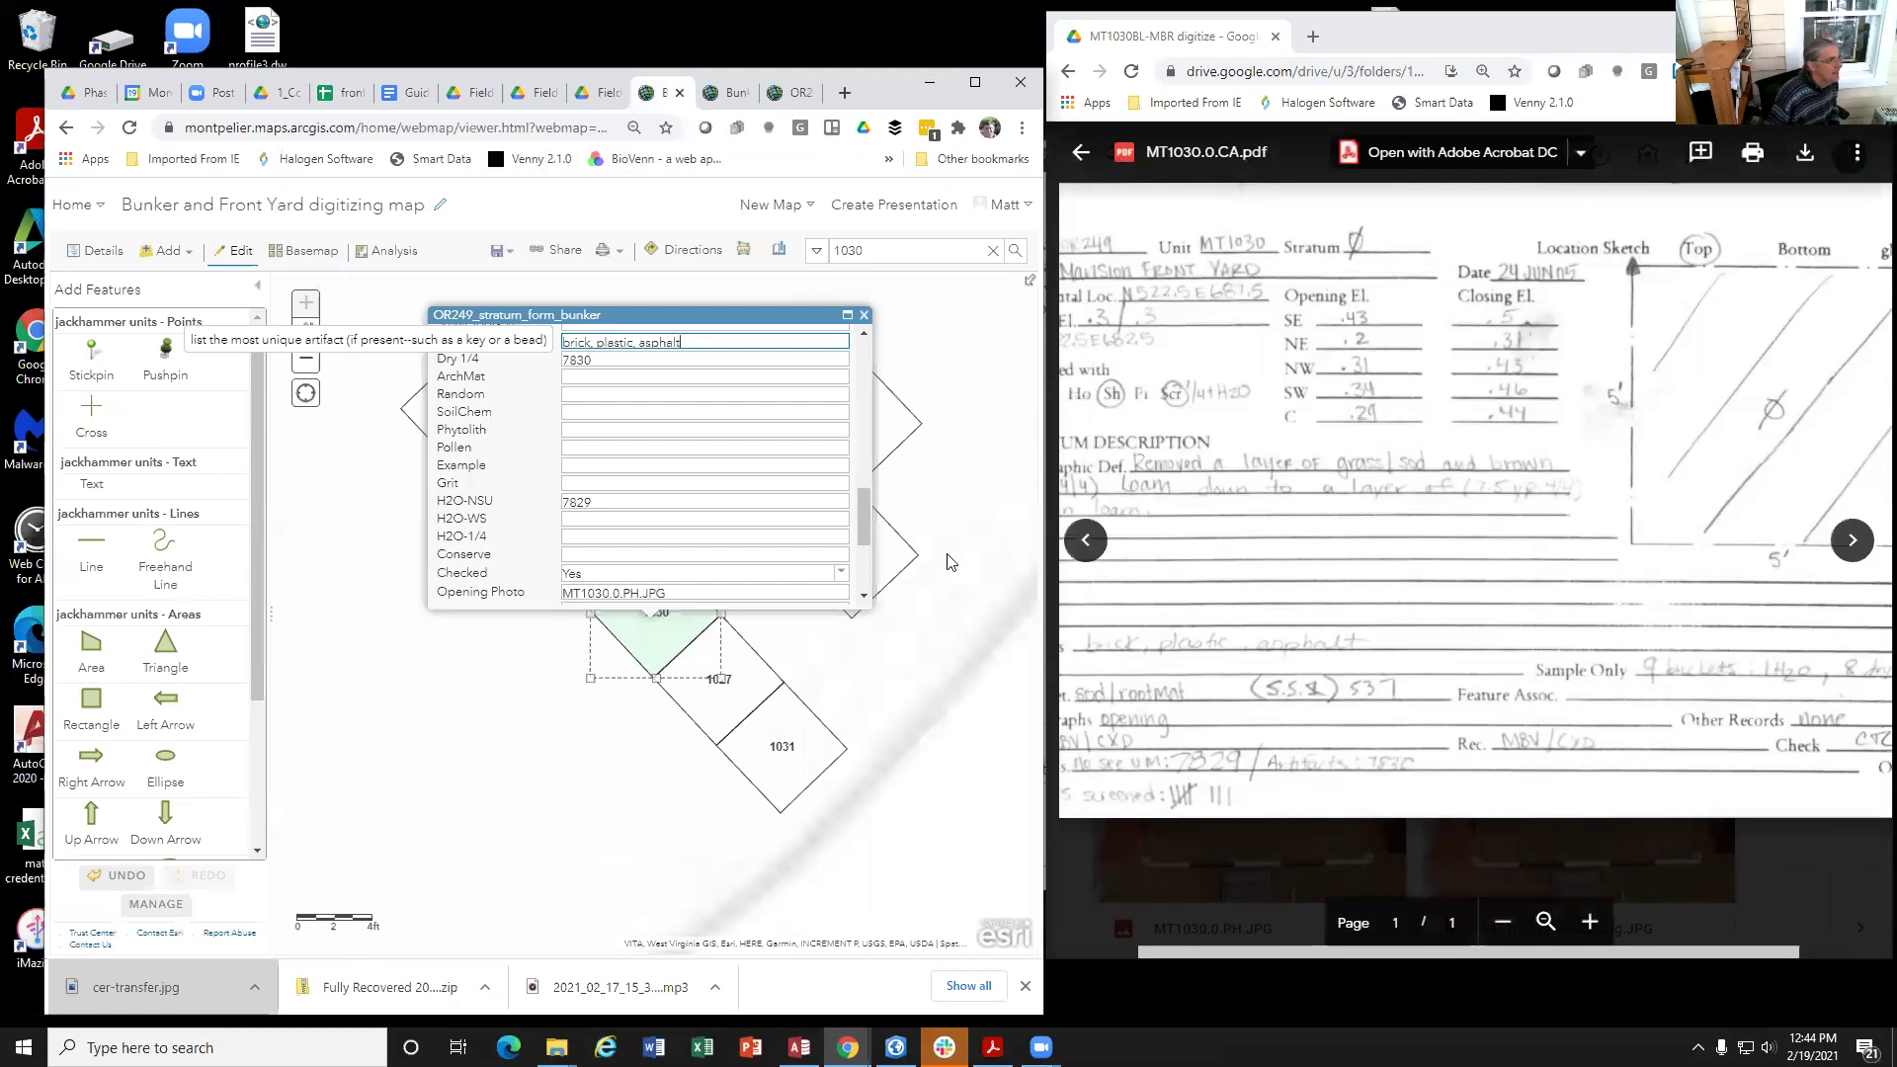
click(596, 553)
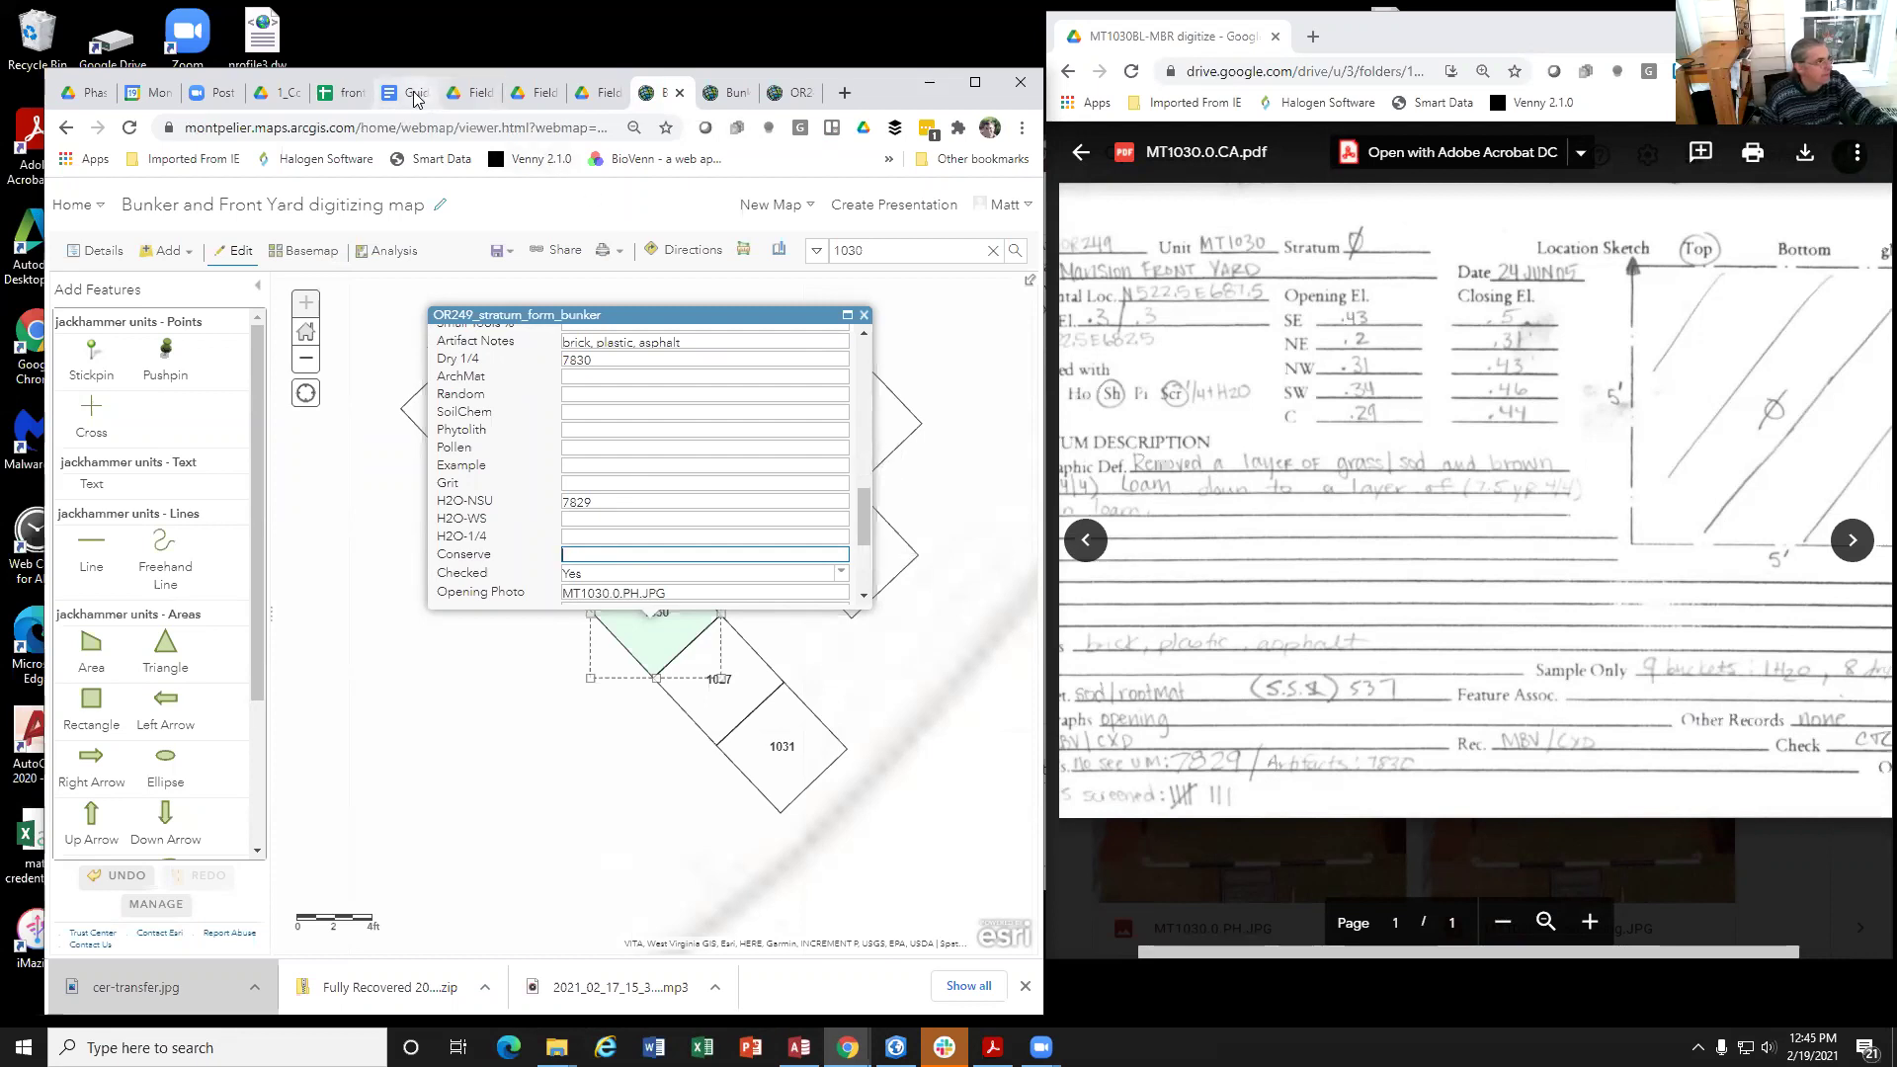
Step: In the front yard strata spreadsheet, append ", note dry 1/4" was 7831 on strat card" to MT1030.0's digitize initials and notes
click(344, 93)
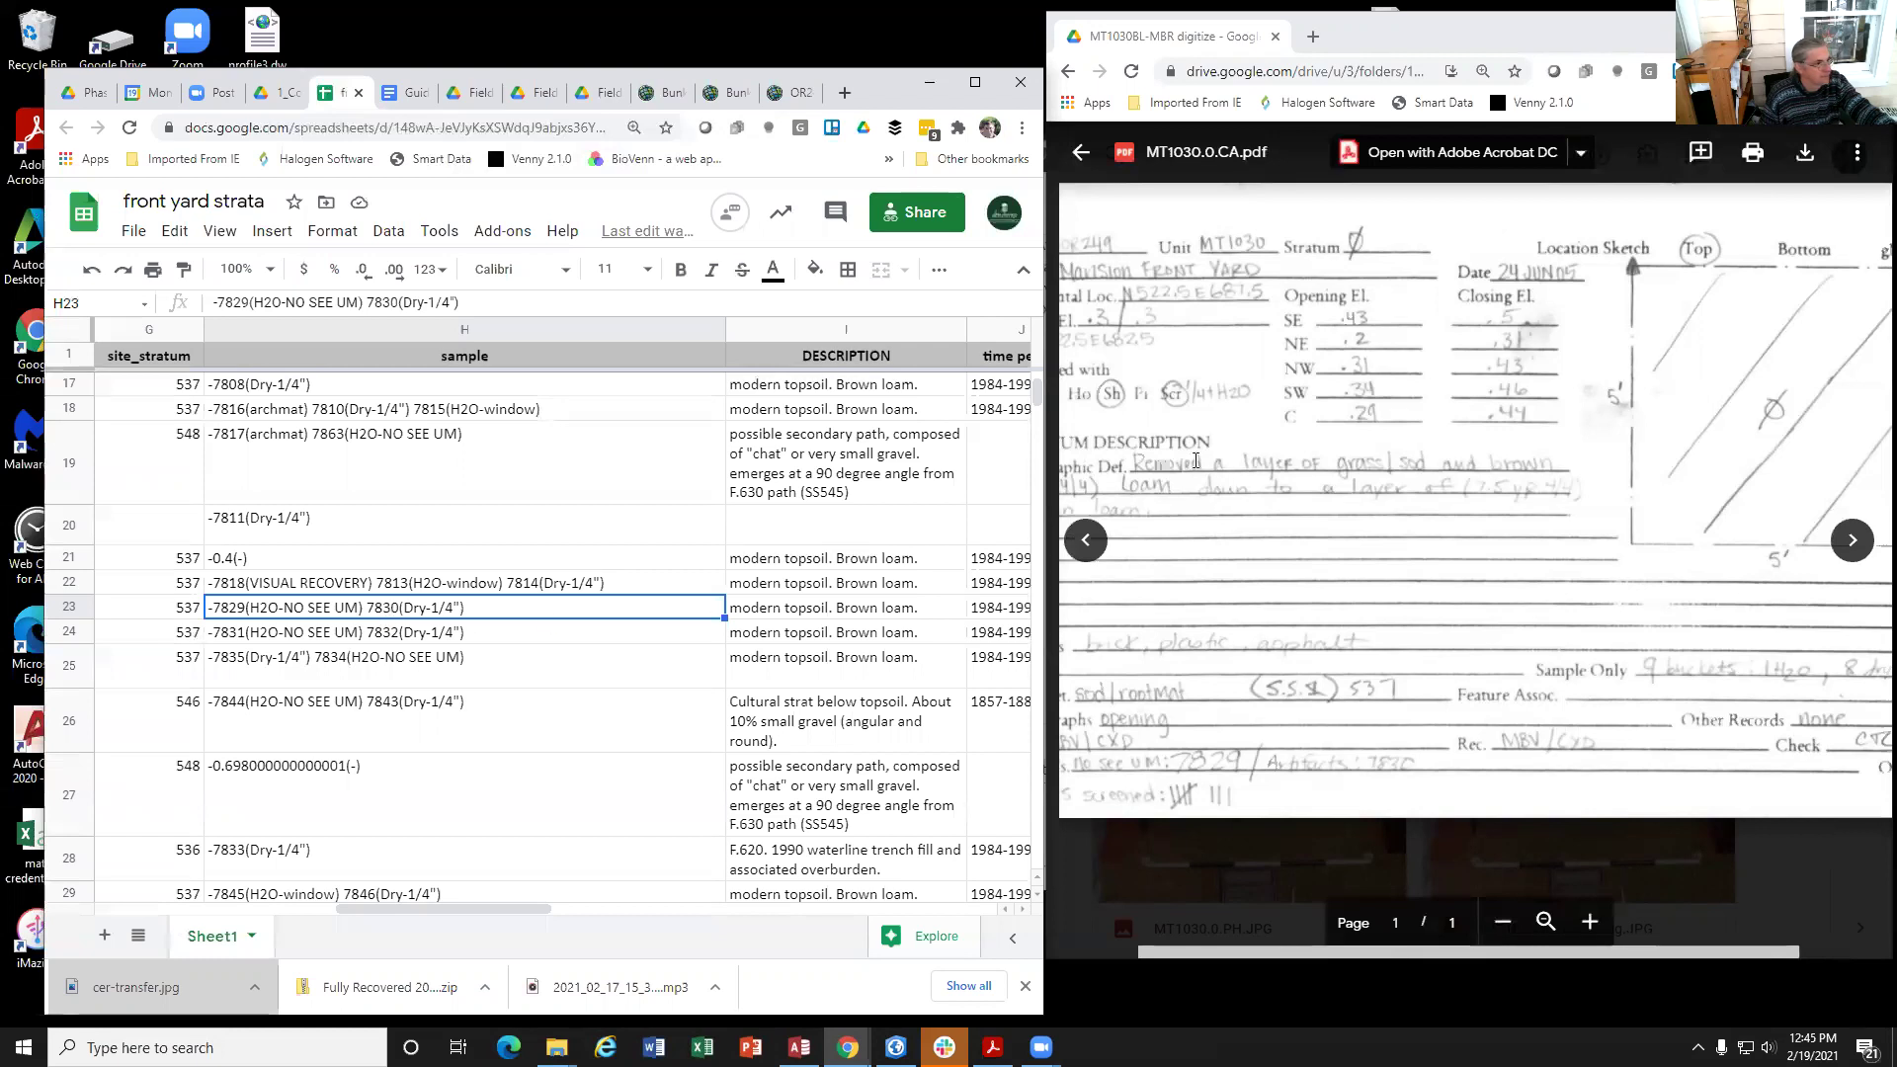
double_click(393, 609)
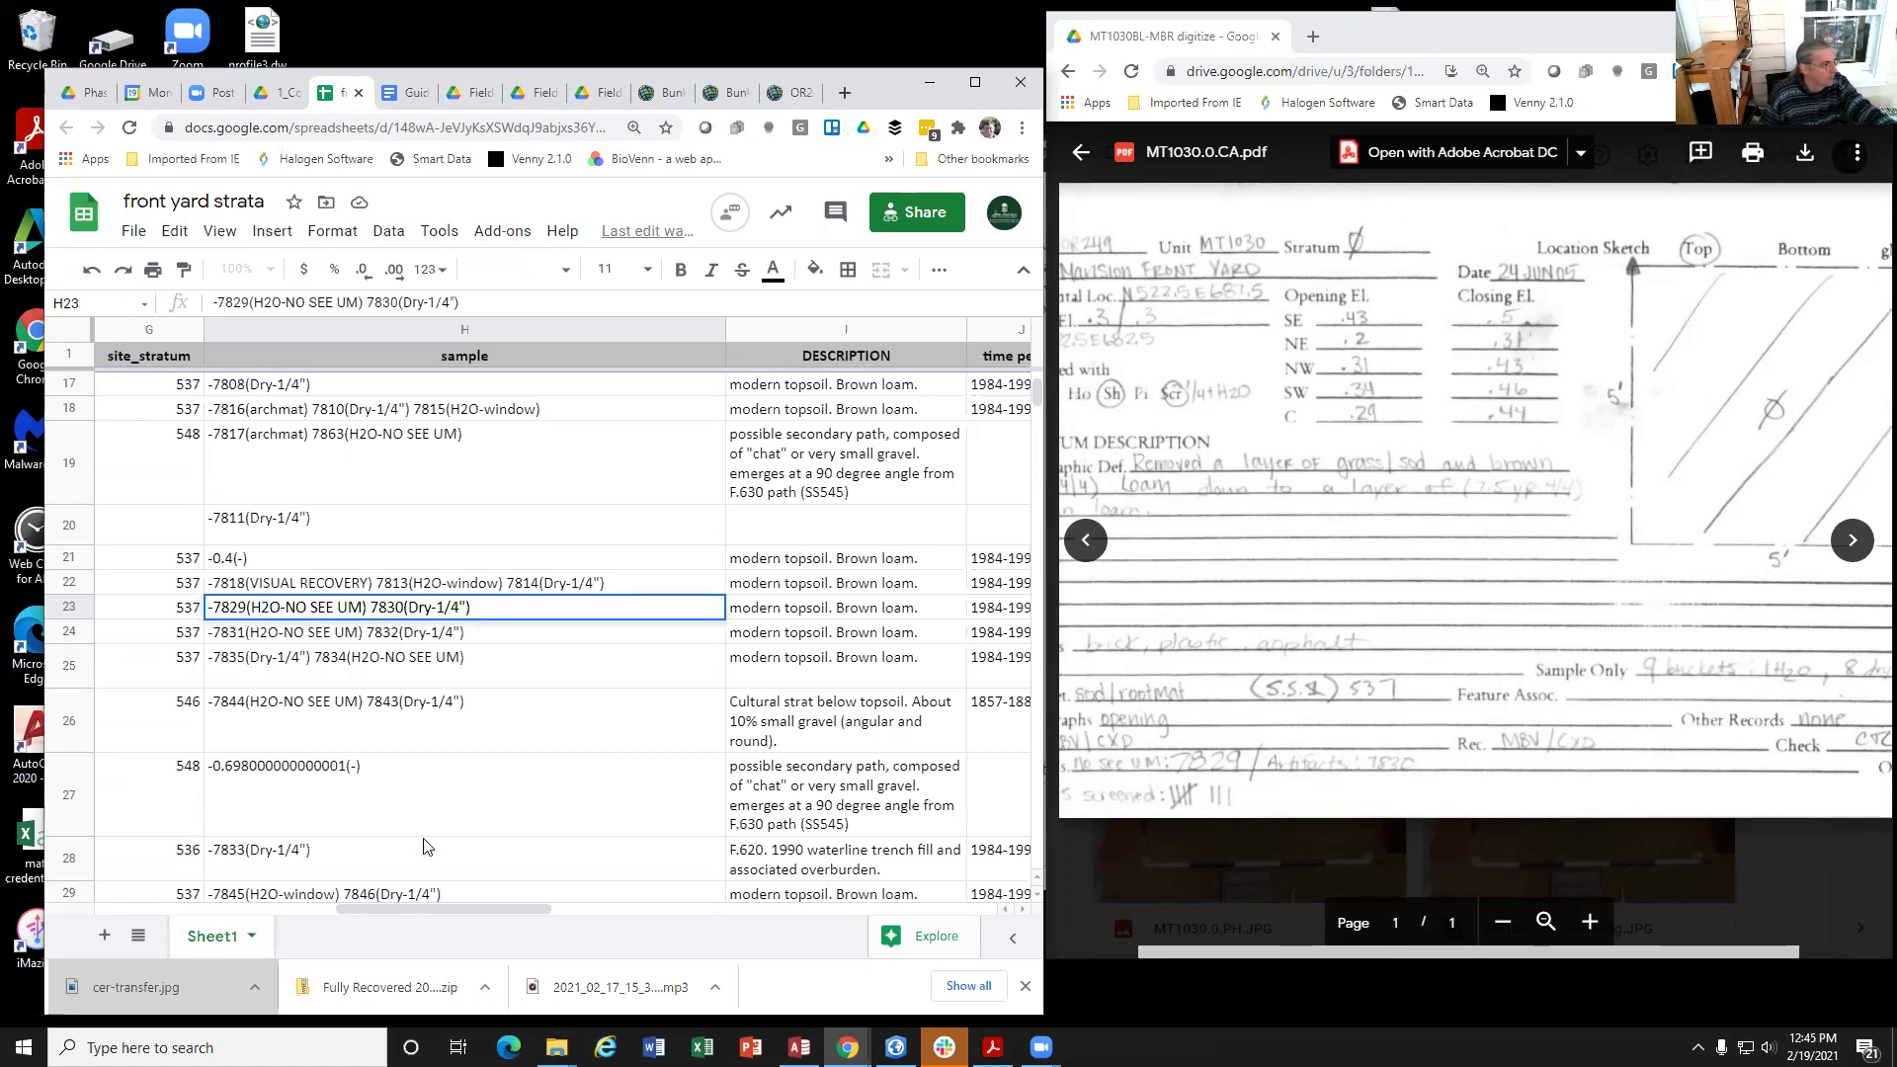
drag(442, 908, 361, 928)
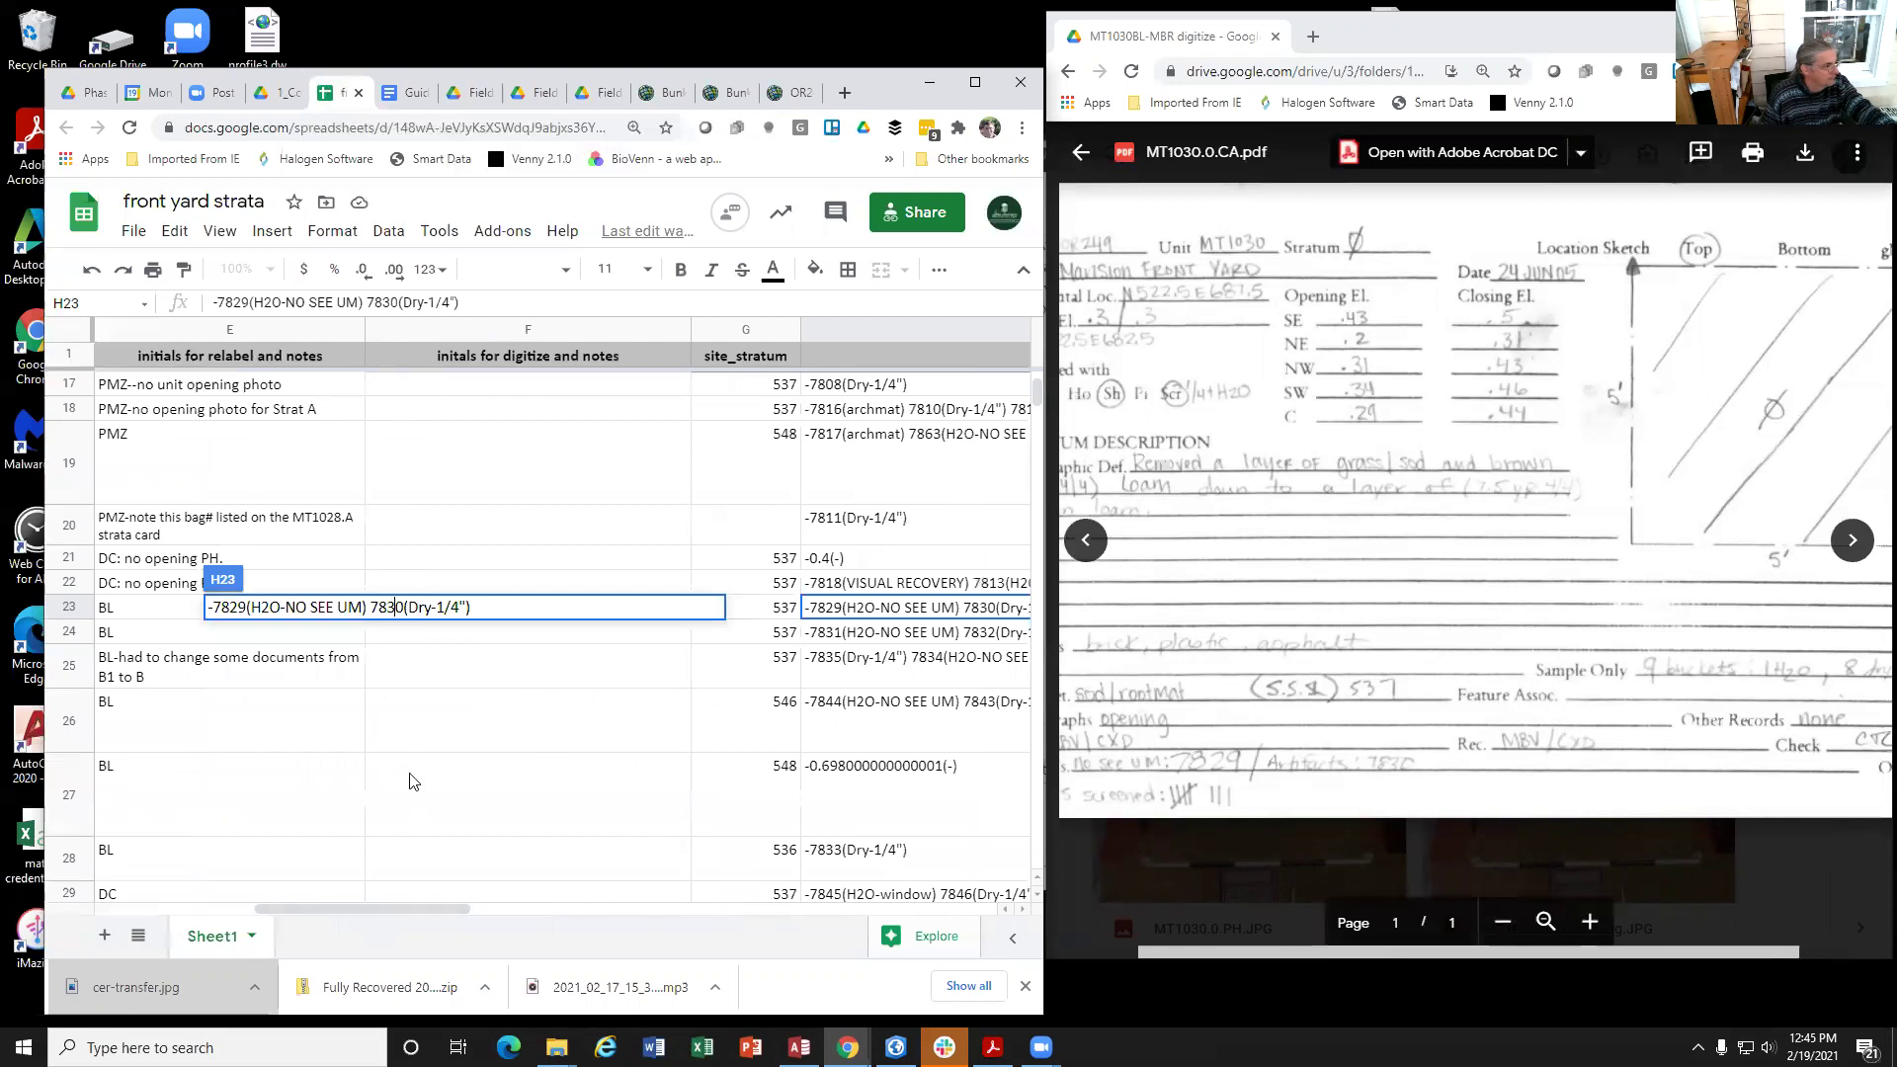
click(477, 666)
click(464, 609)
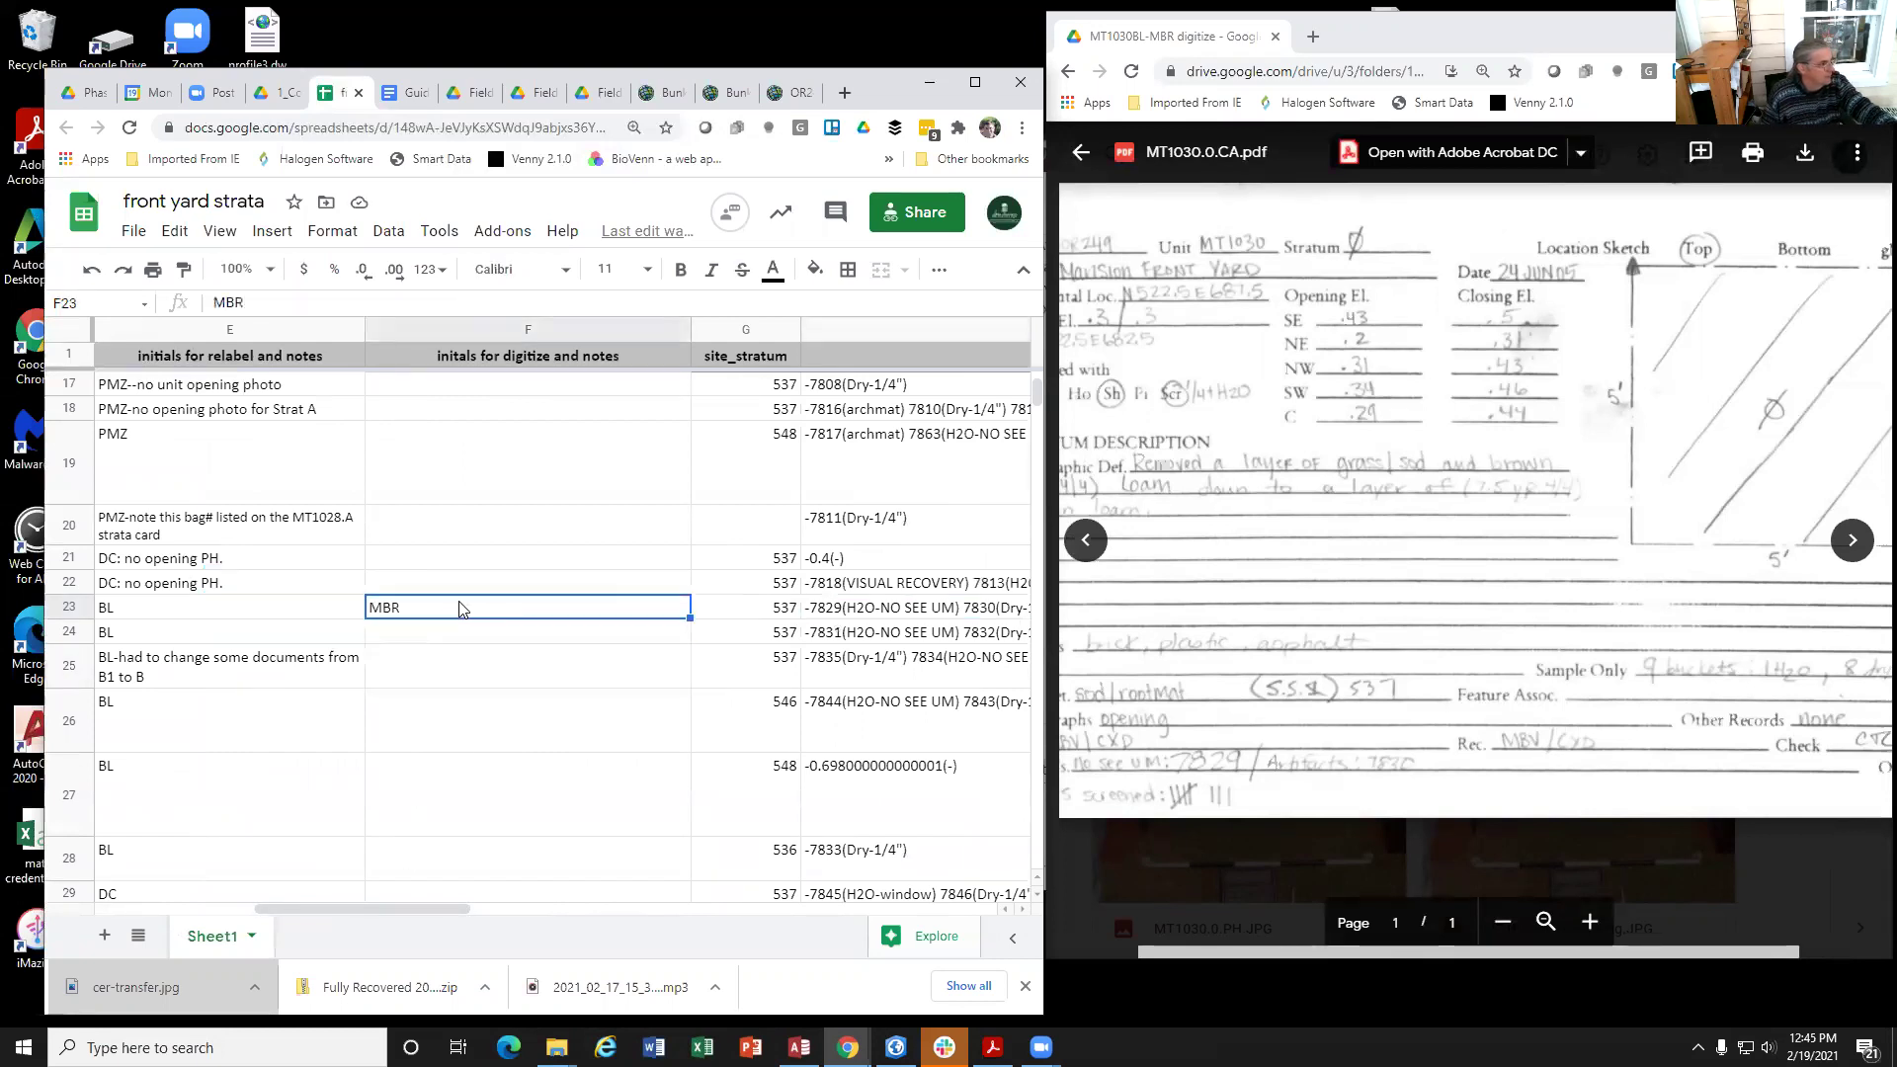
double_click(437, 611)
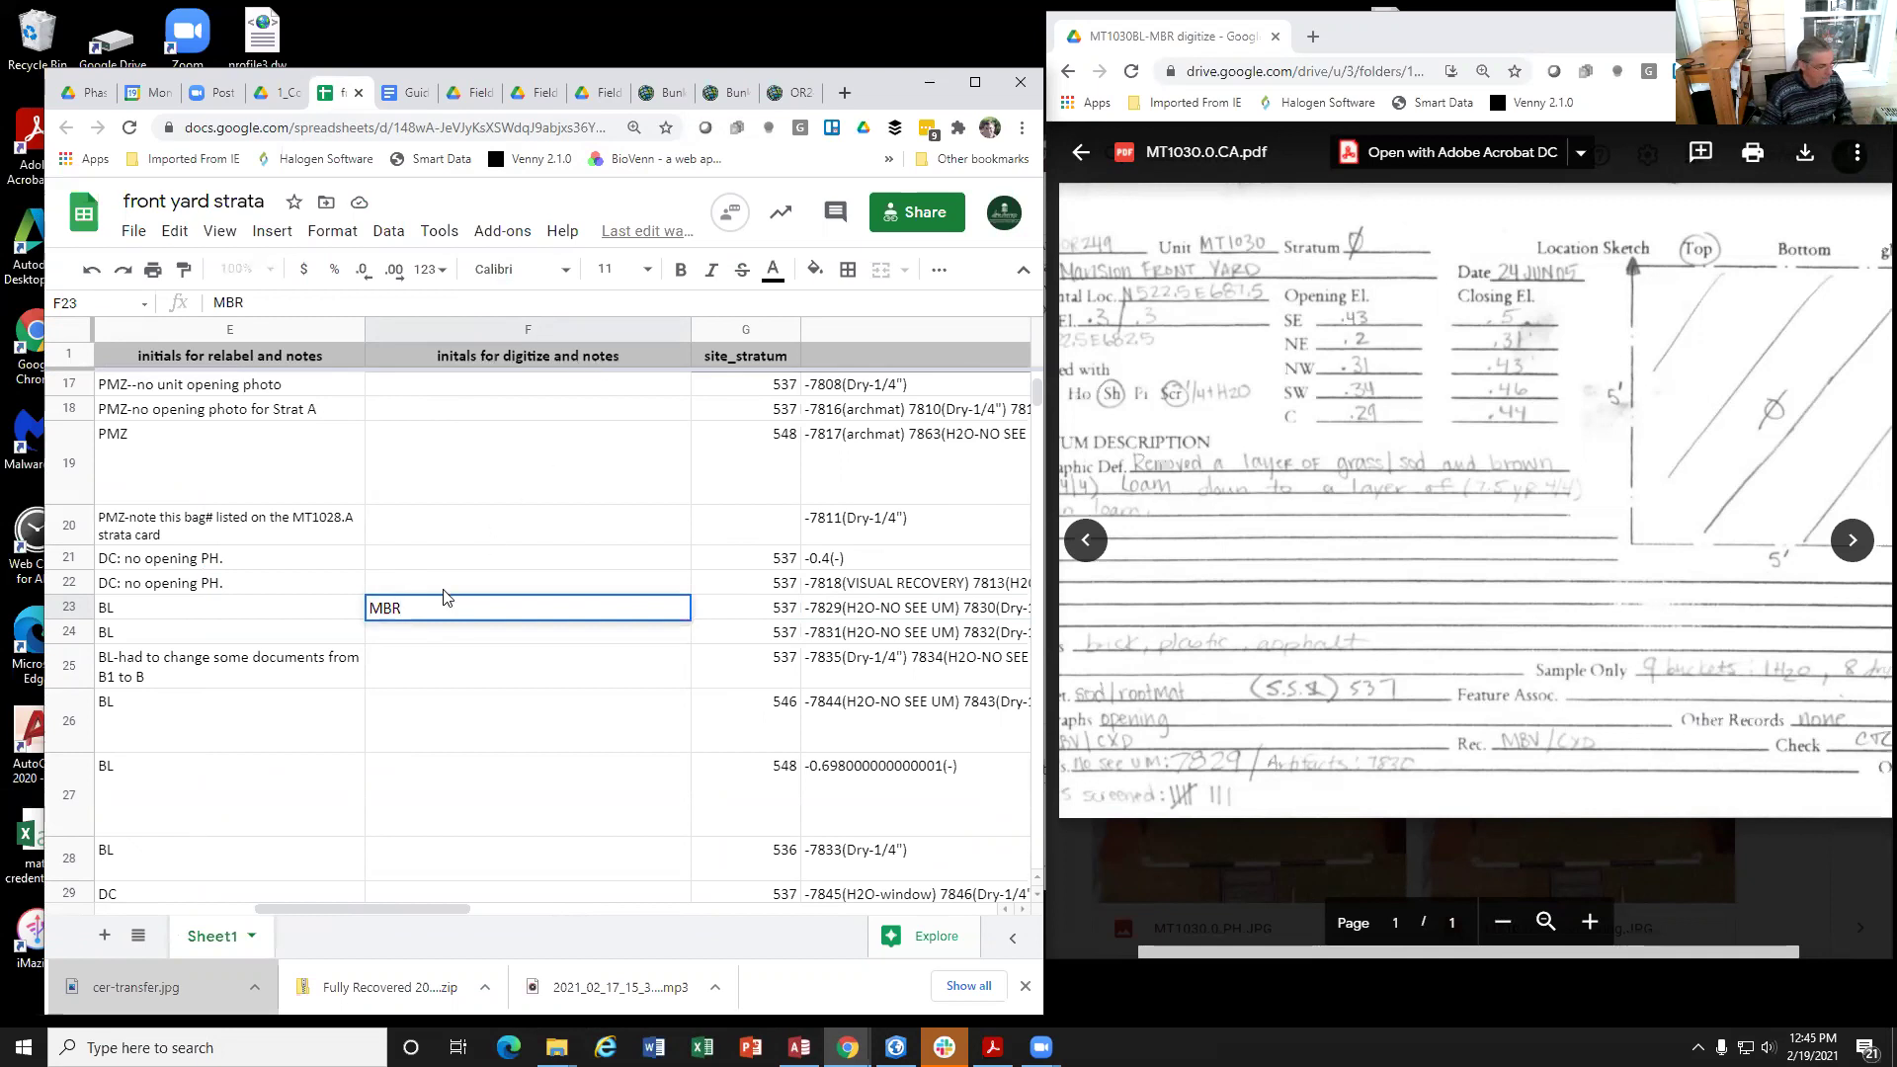
text(, note)
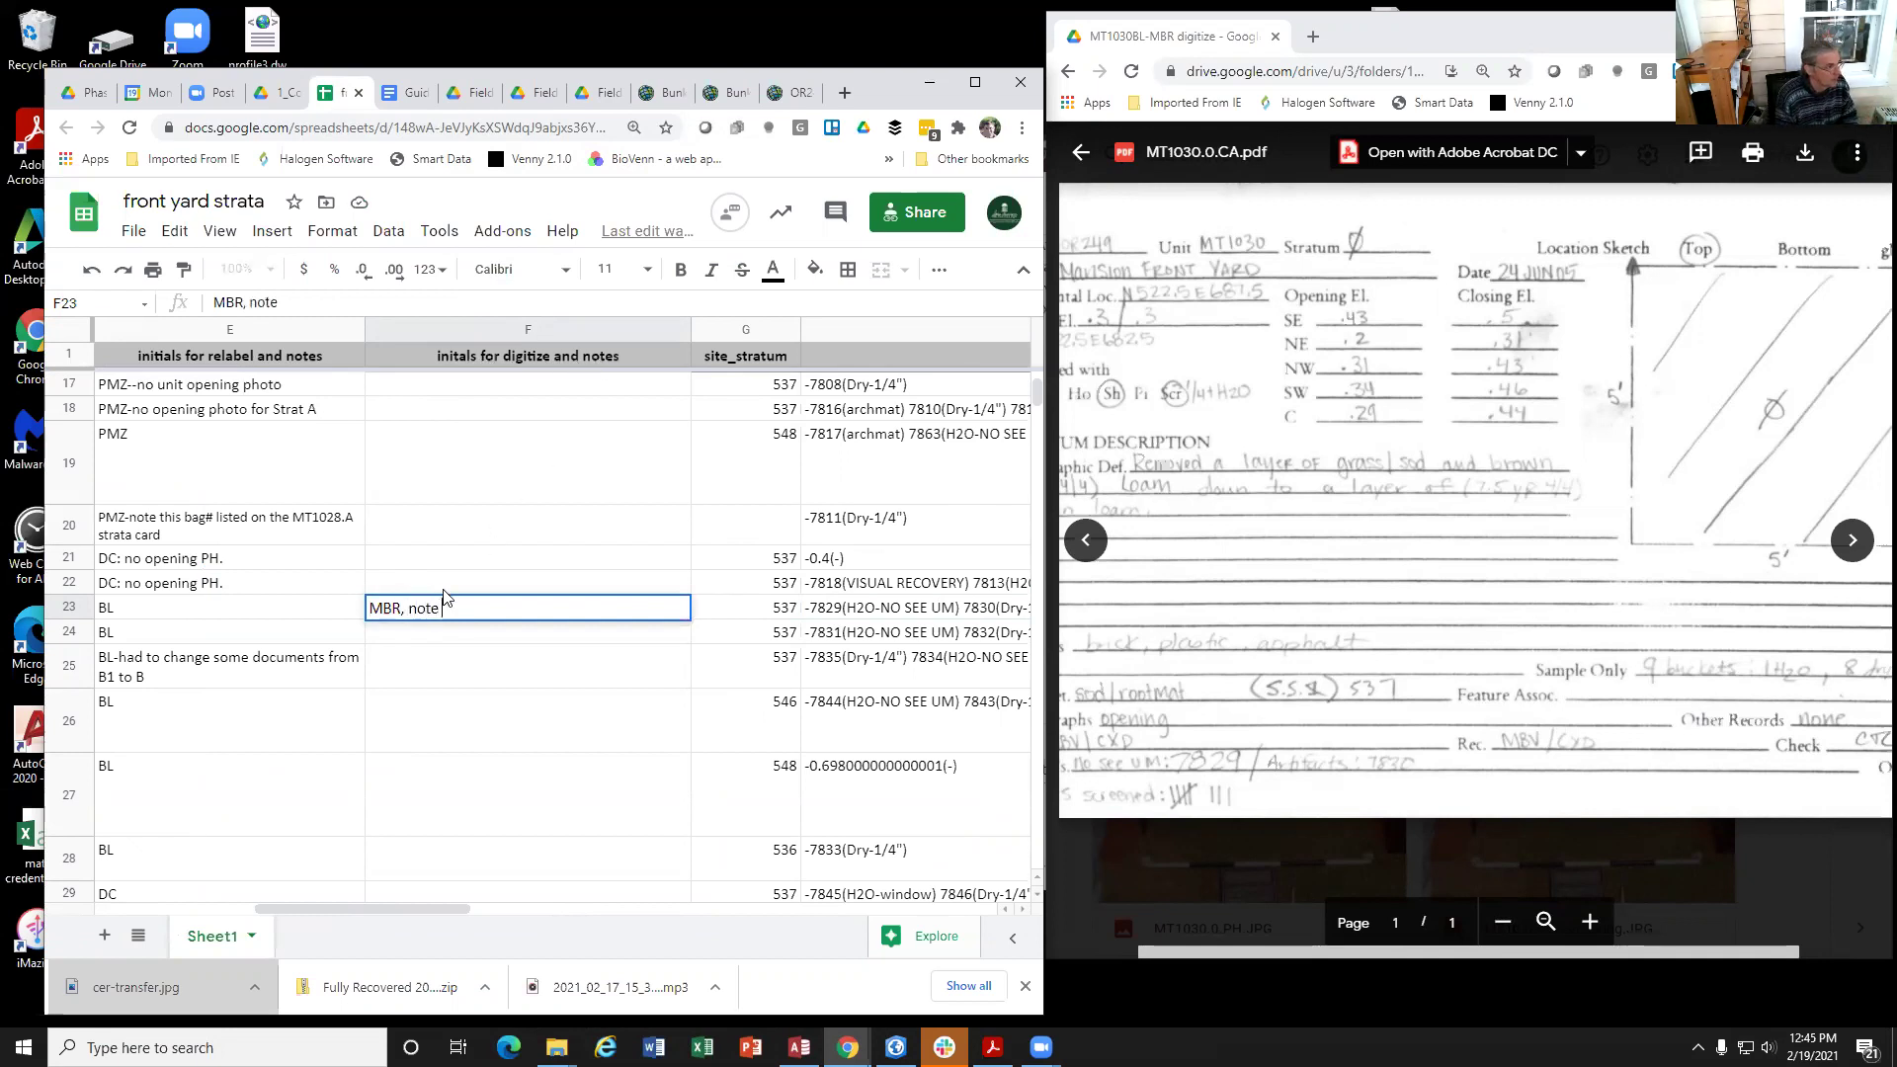
text( dry 1/4" was 7831 on str)
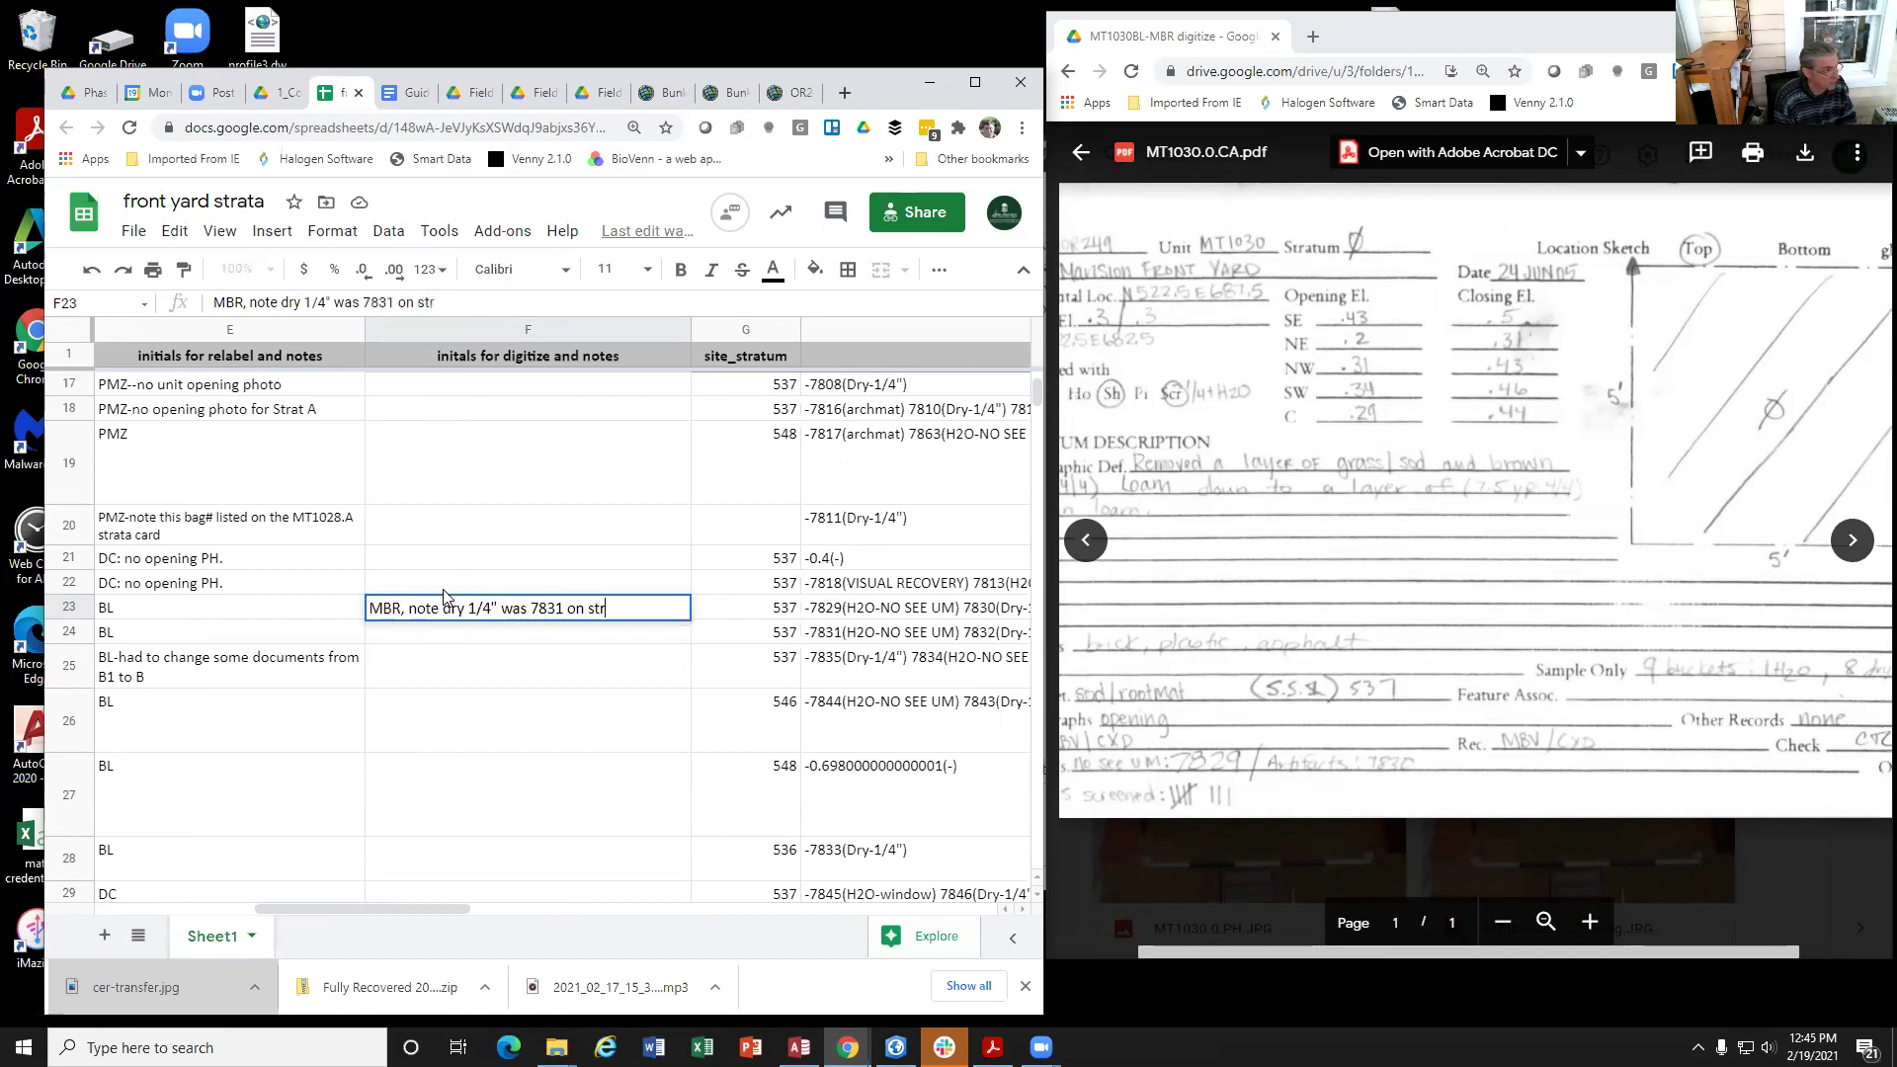
text(card)
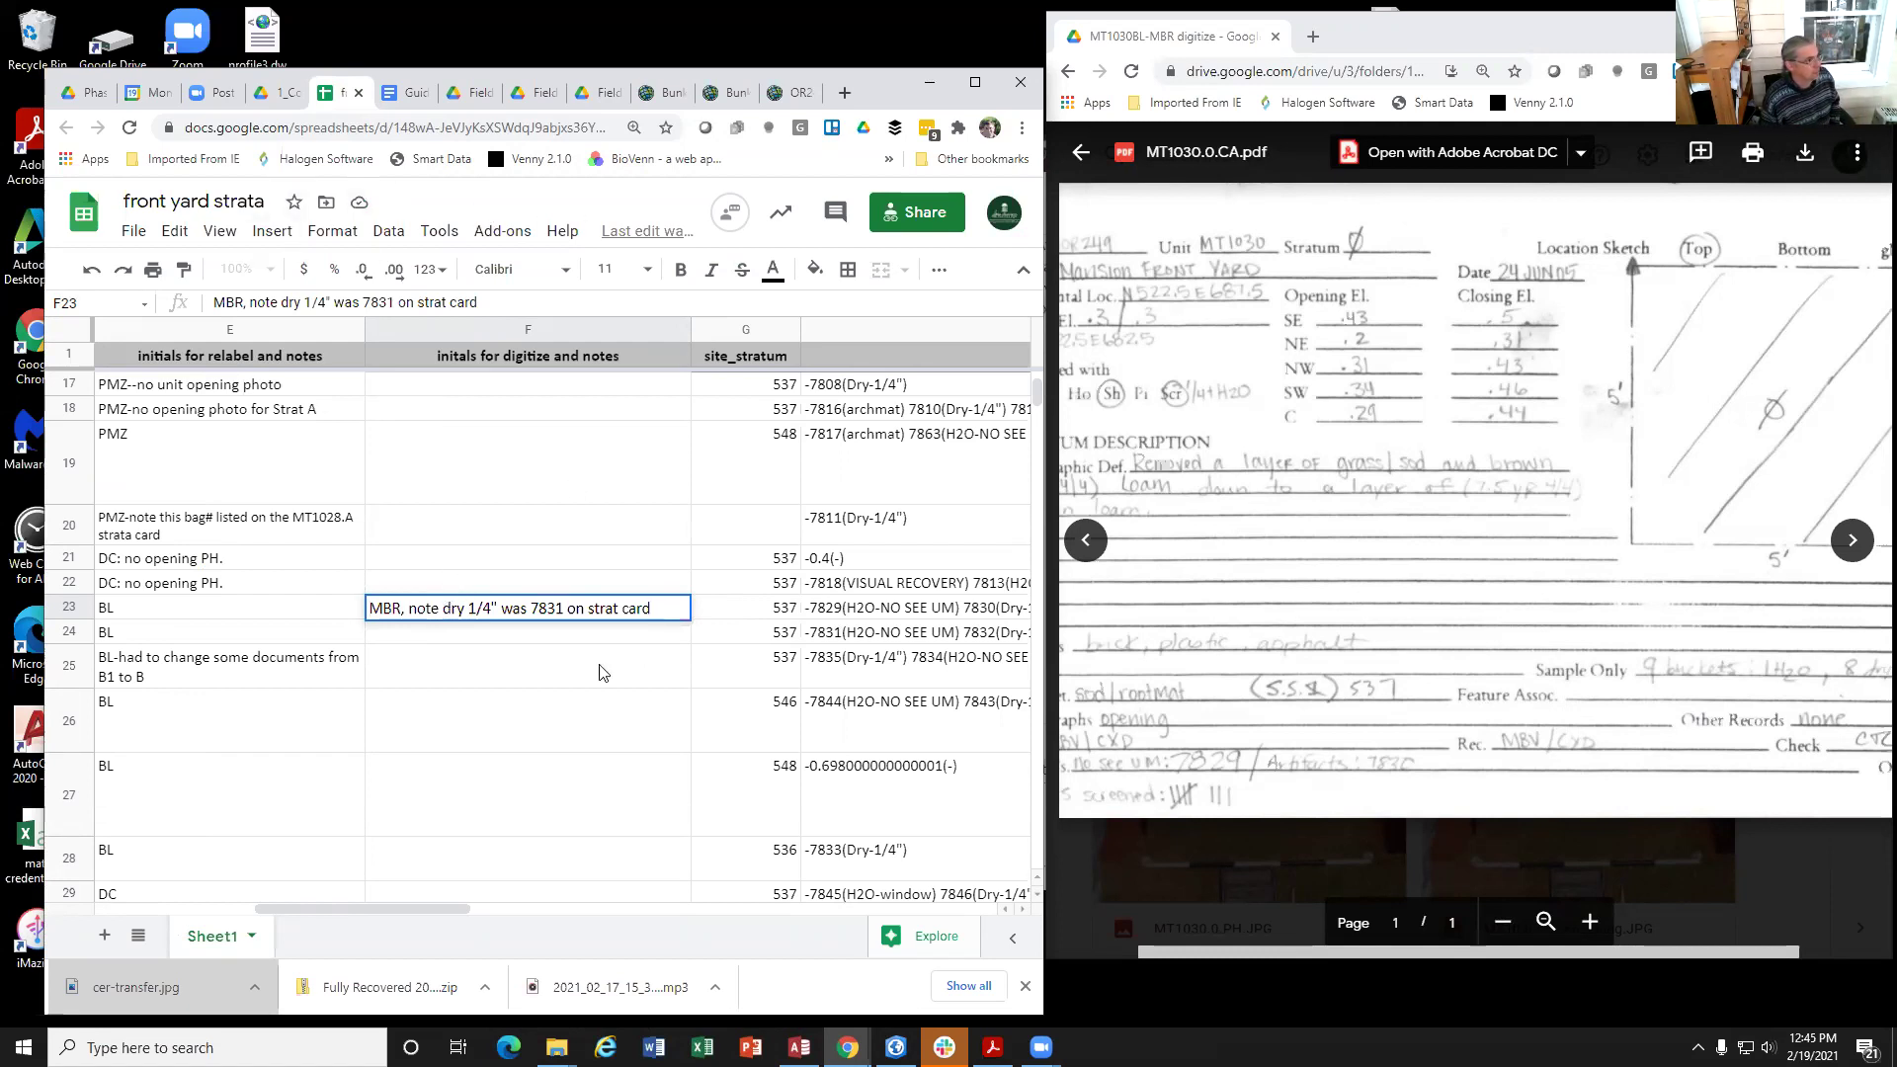
click(555, 363)
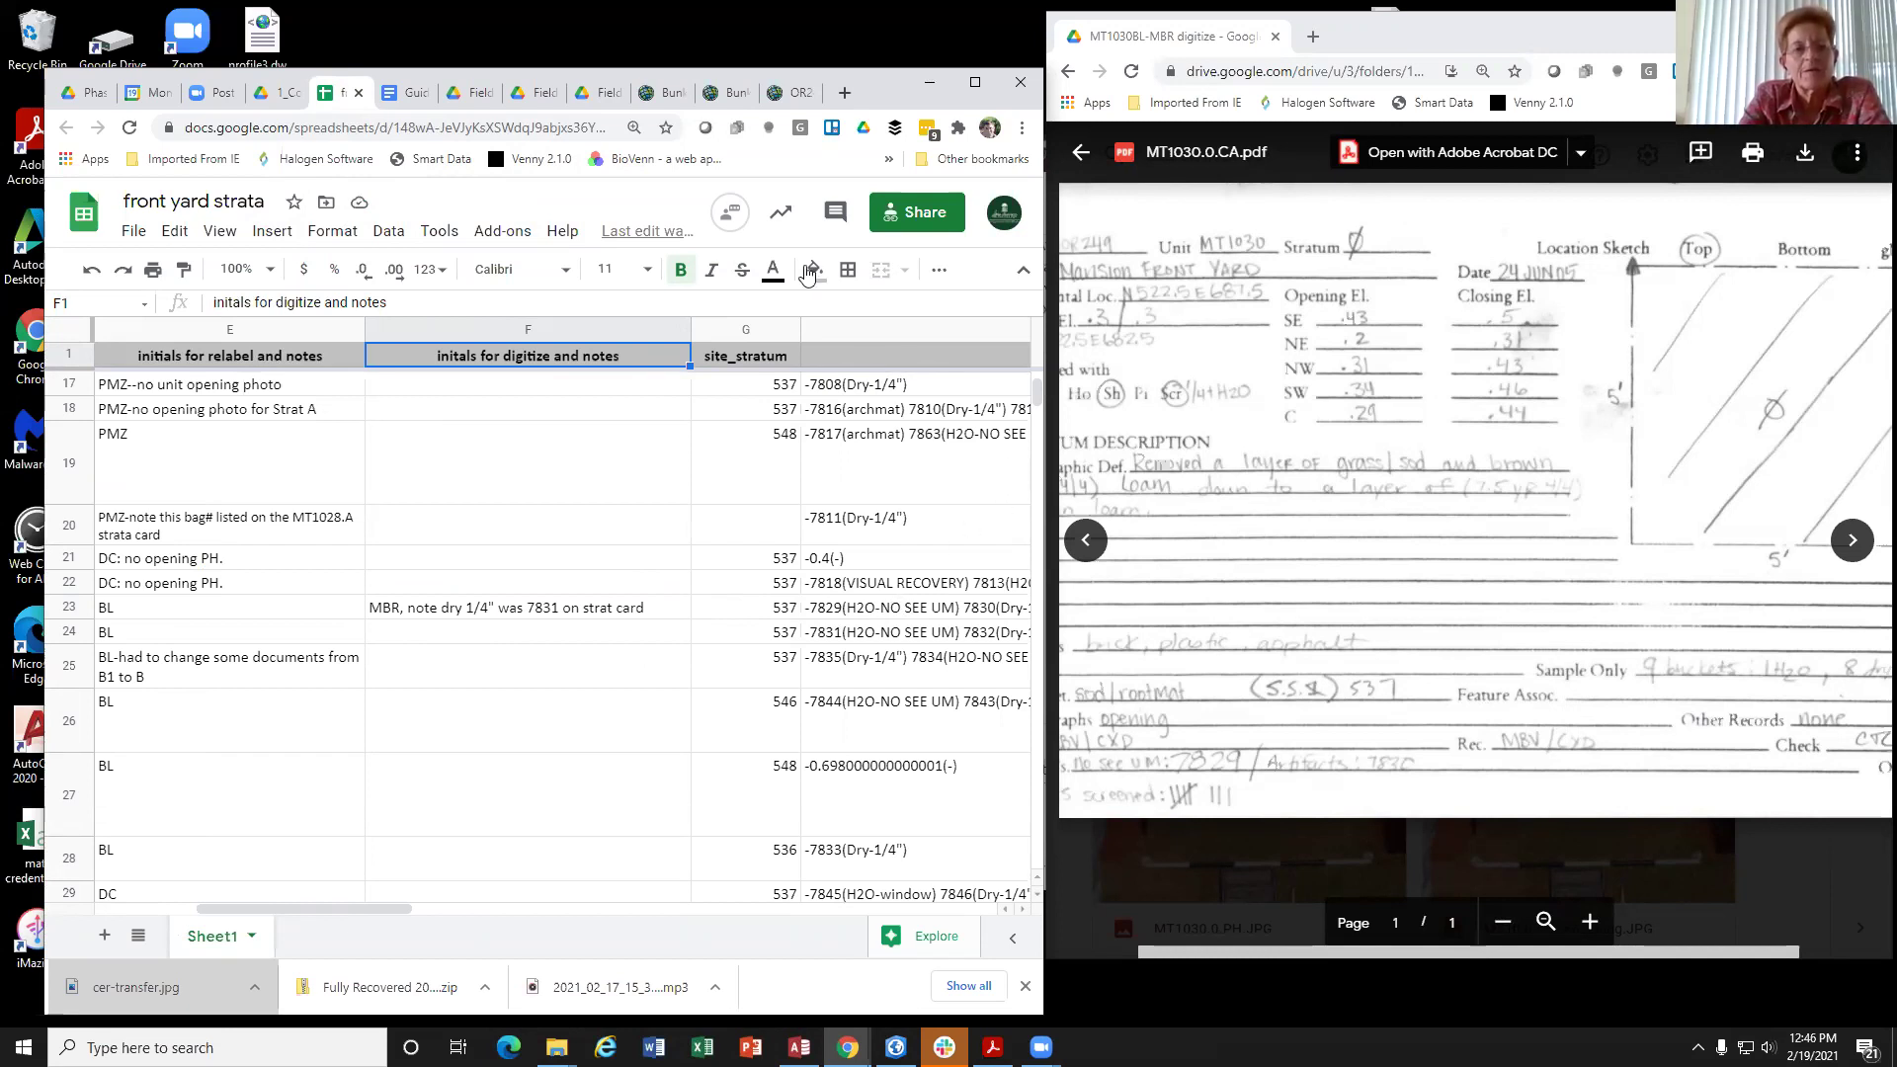
Step: Go back to the ArcGIS stratum form and compare its H2O-NSU bag number with the one on the stratum card
click(664, 93)
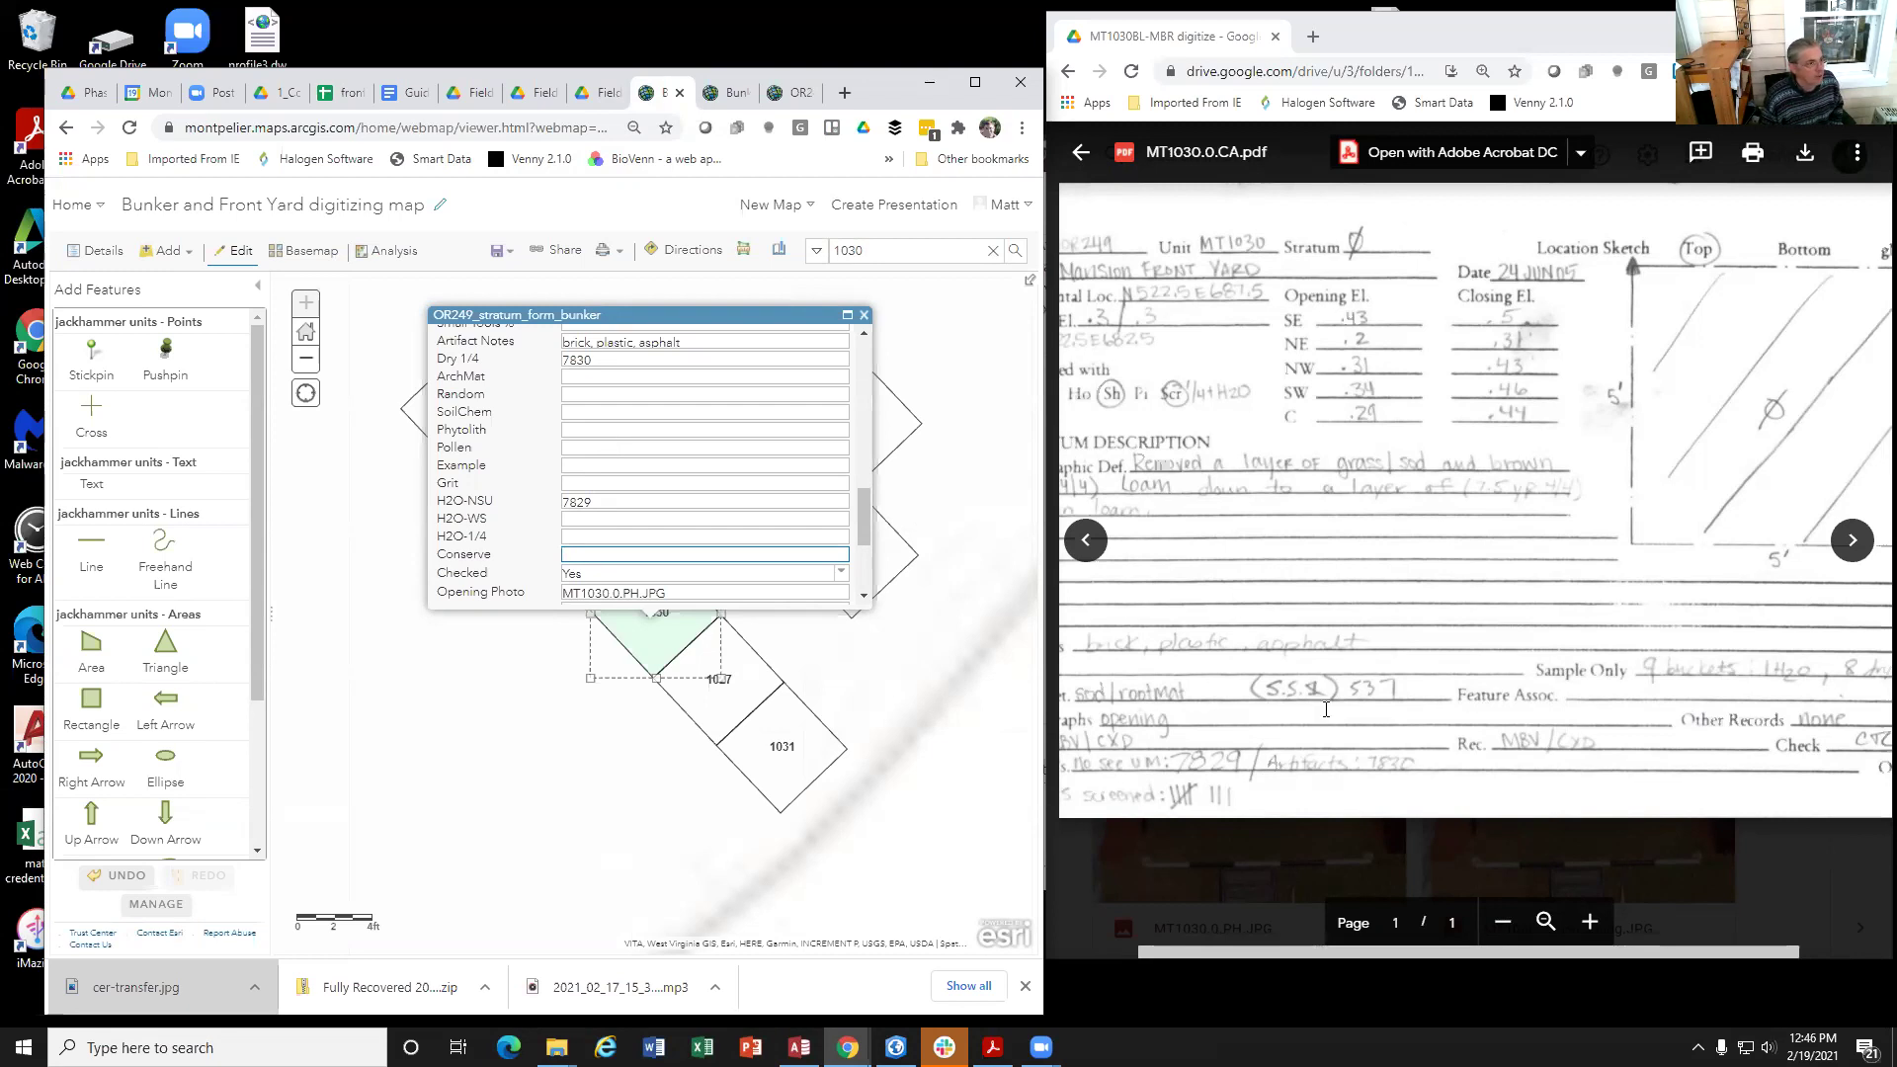
click(1215, 762)
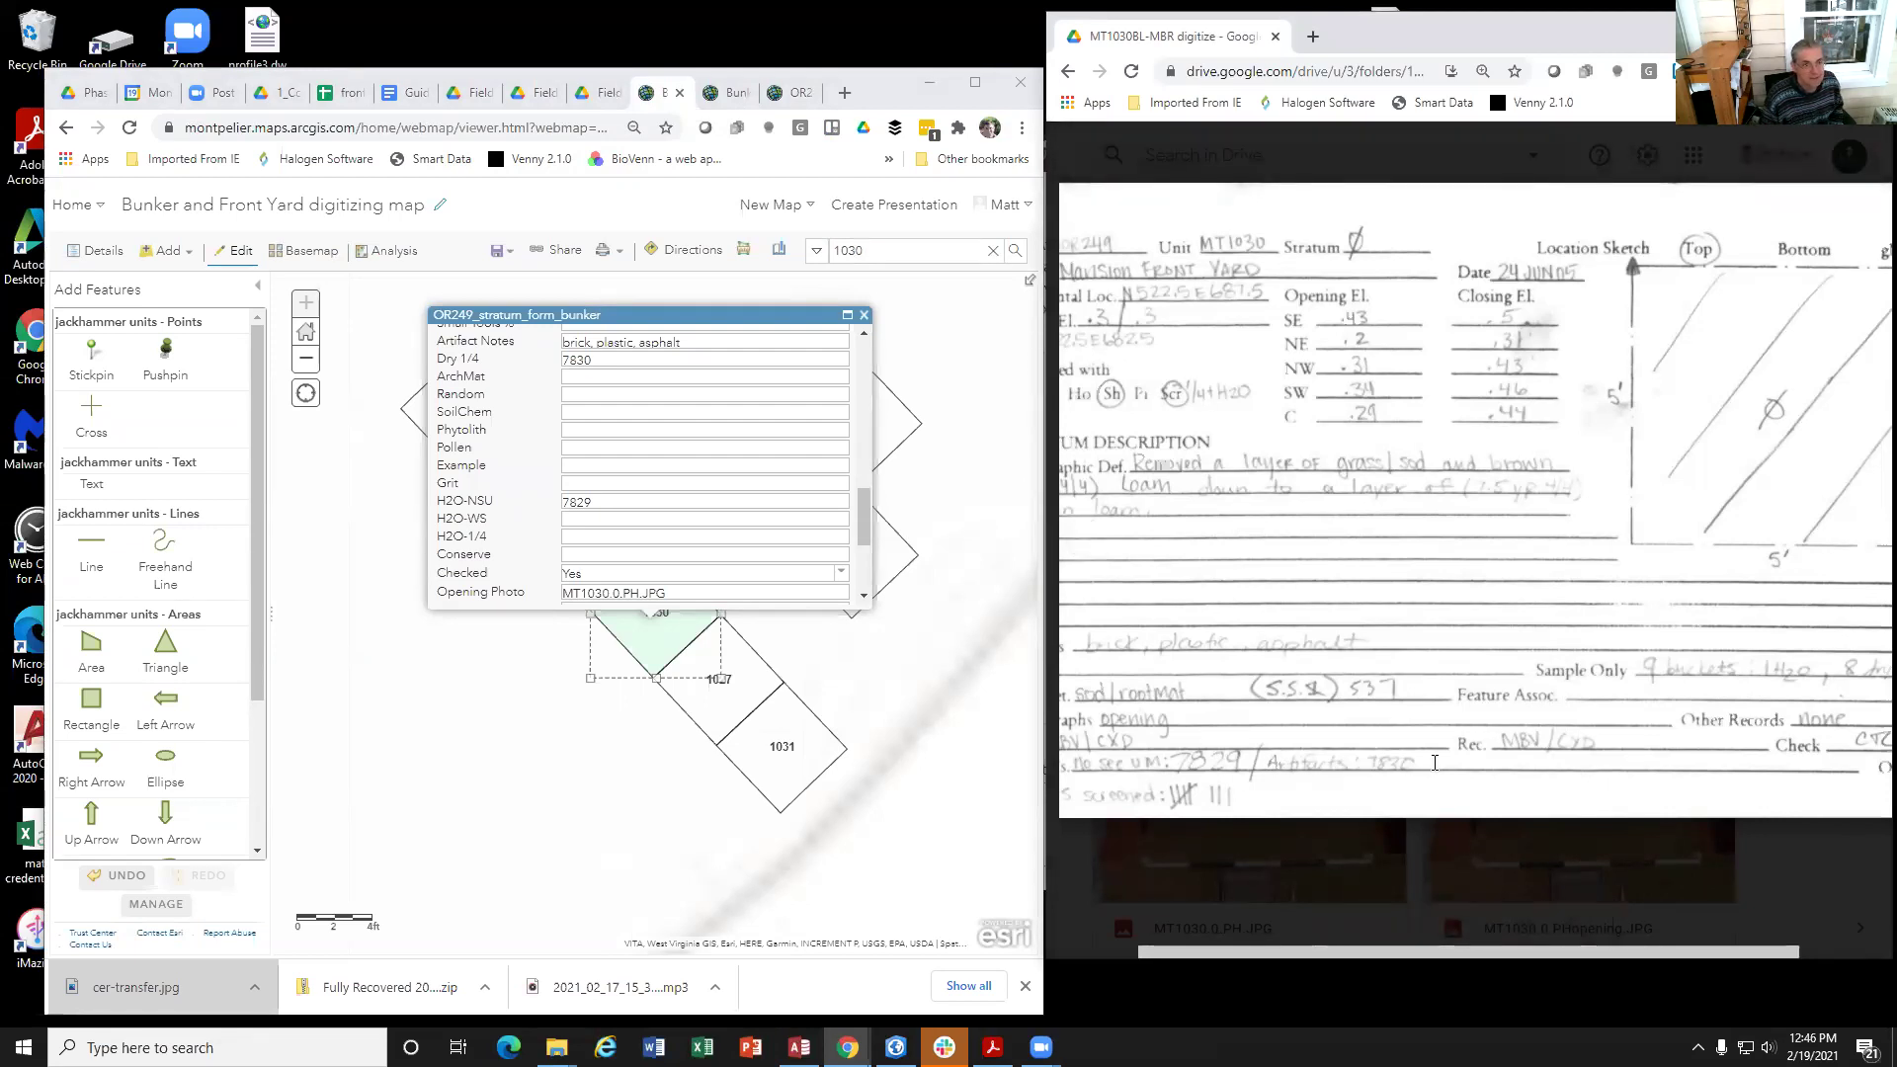
click(603, 500)
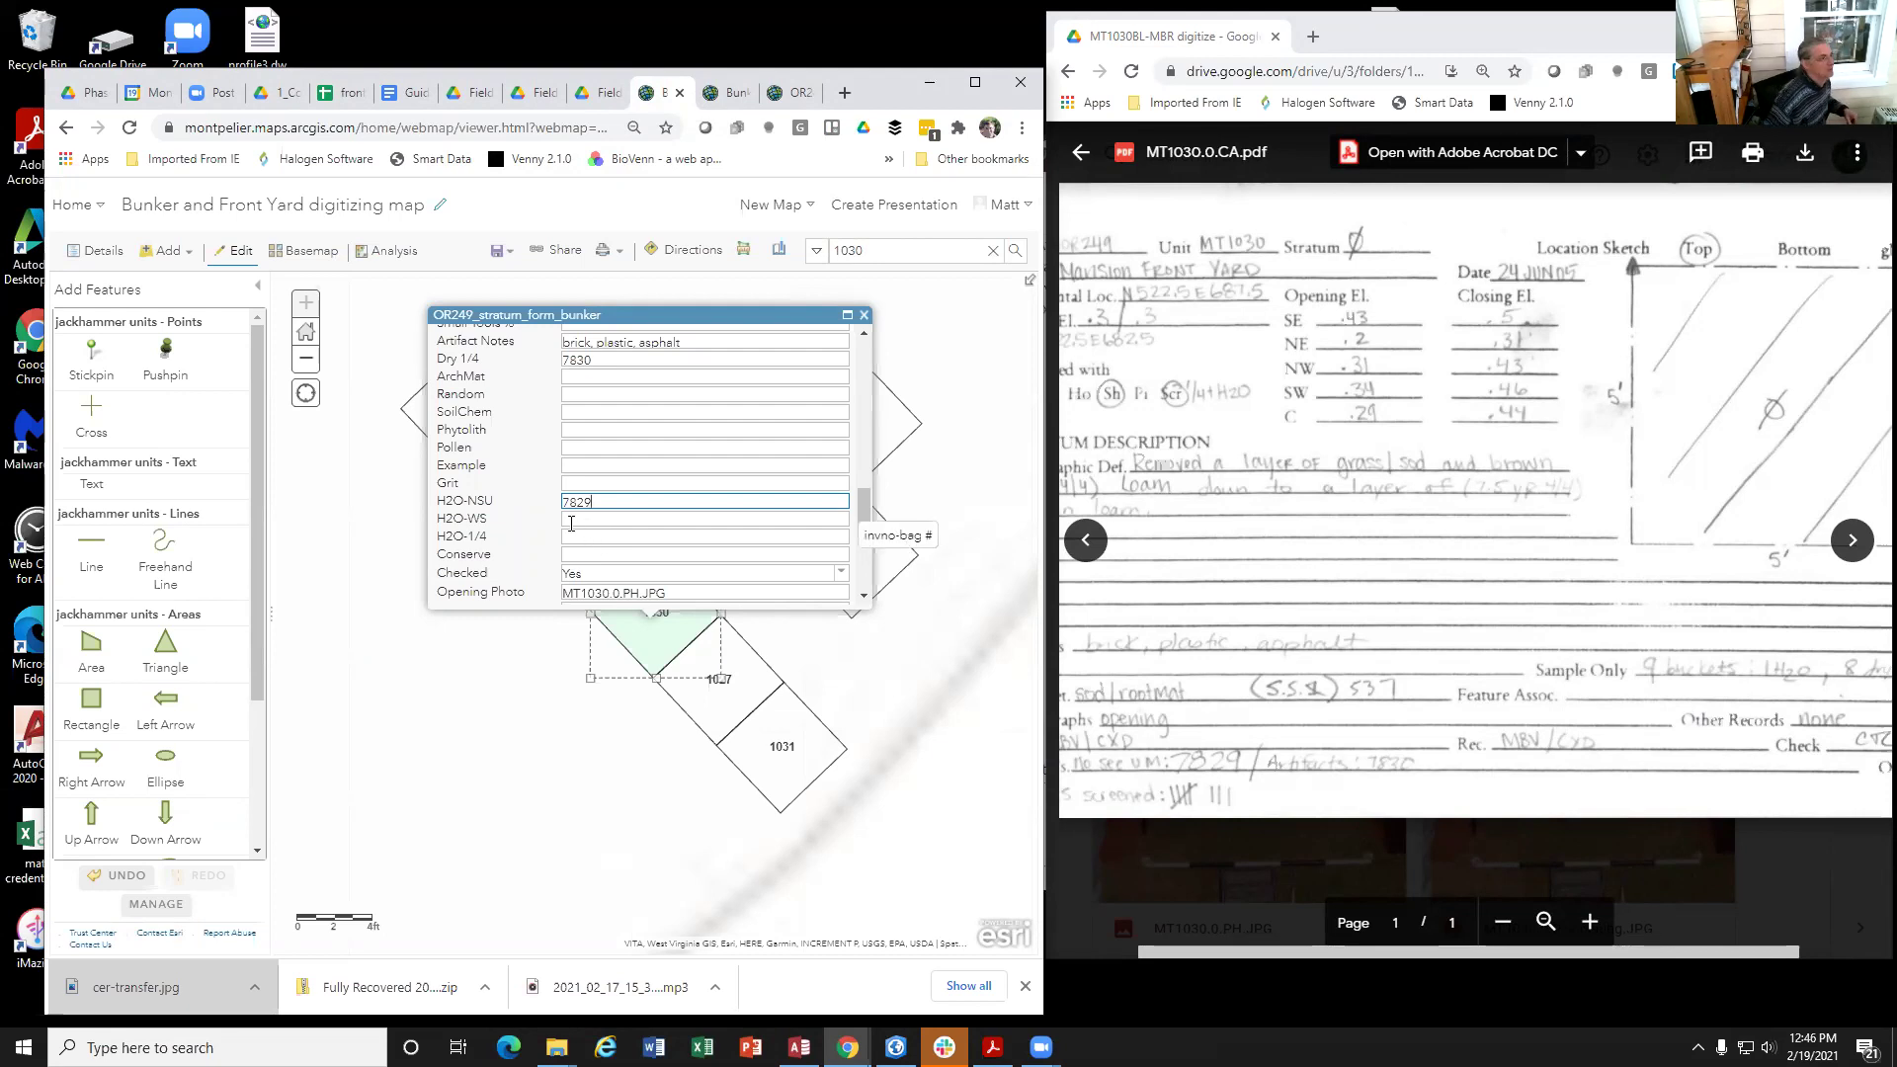
Step: Leave the H2O-NSU entry as entered and set the Checked field to Yes in unit 1030's stratum form
key(Tab)
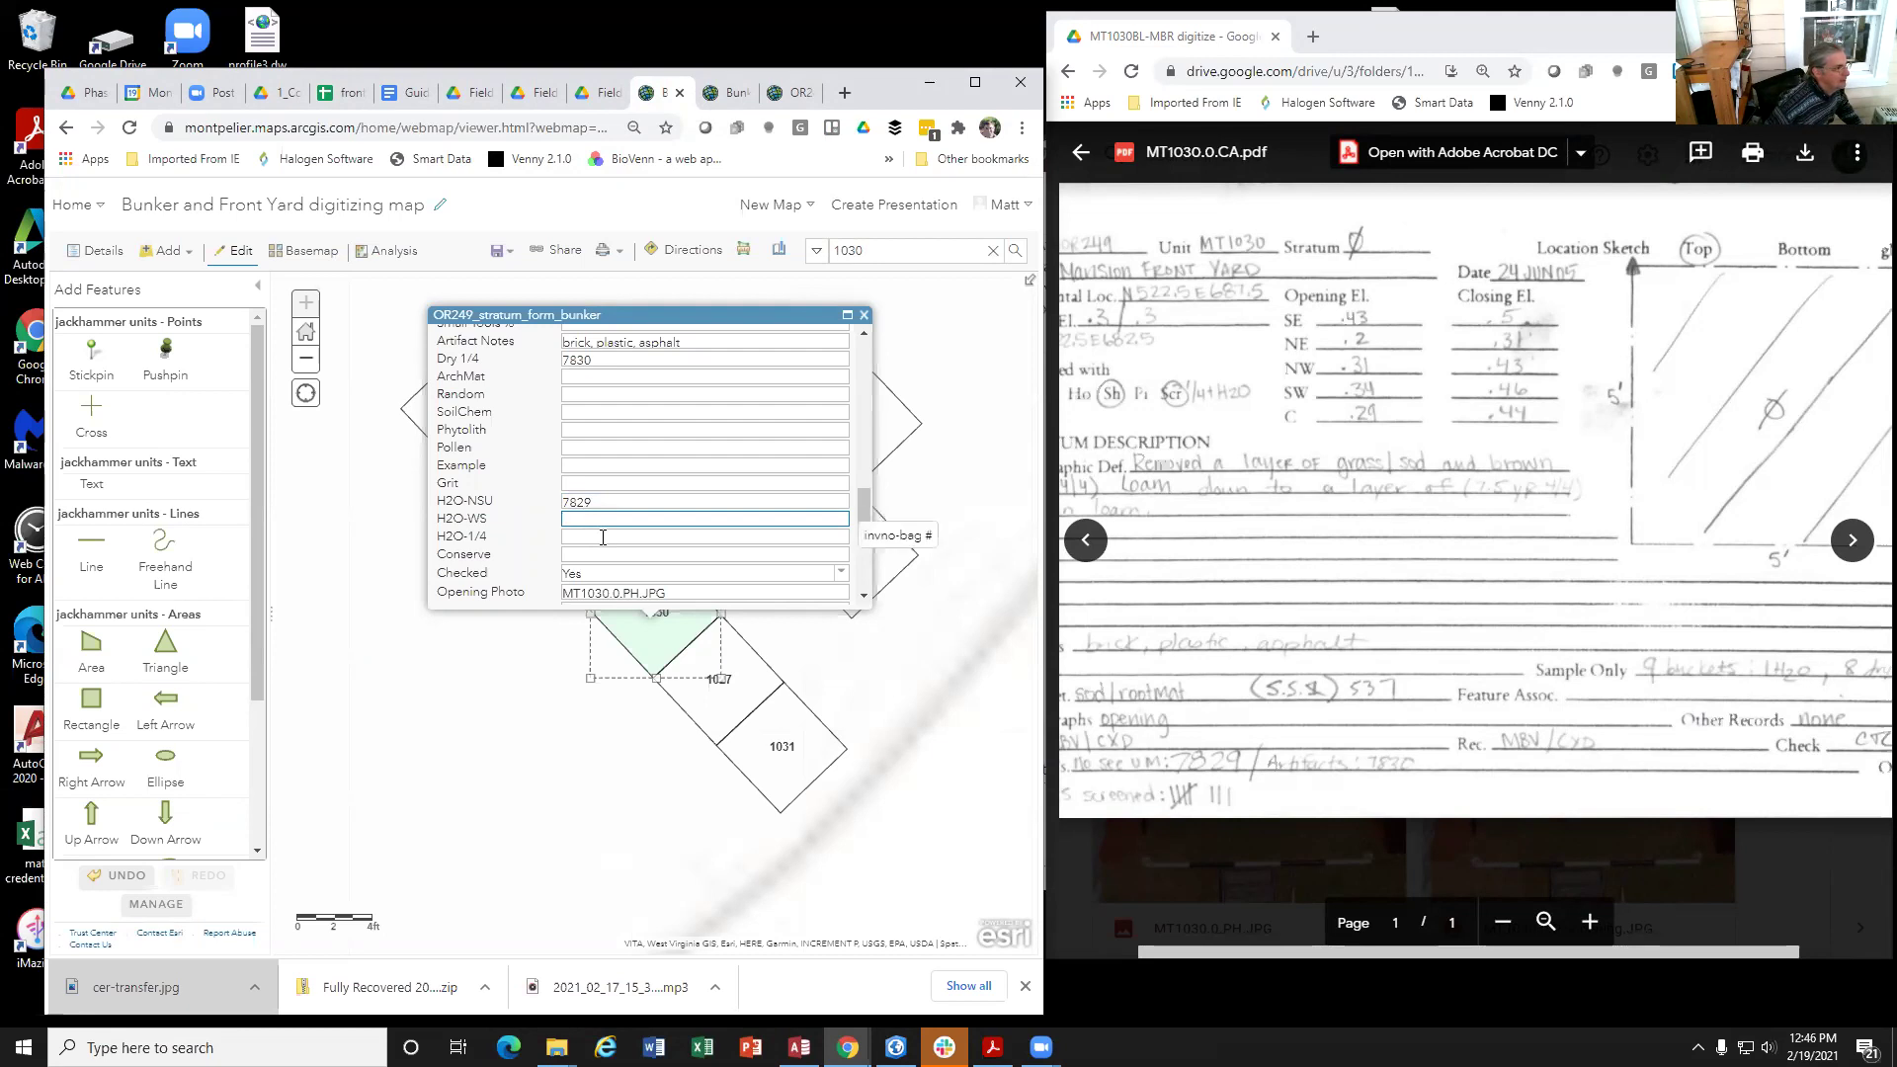
click(600, 573)
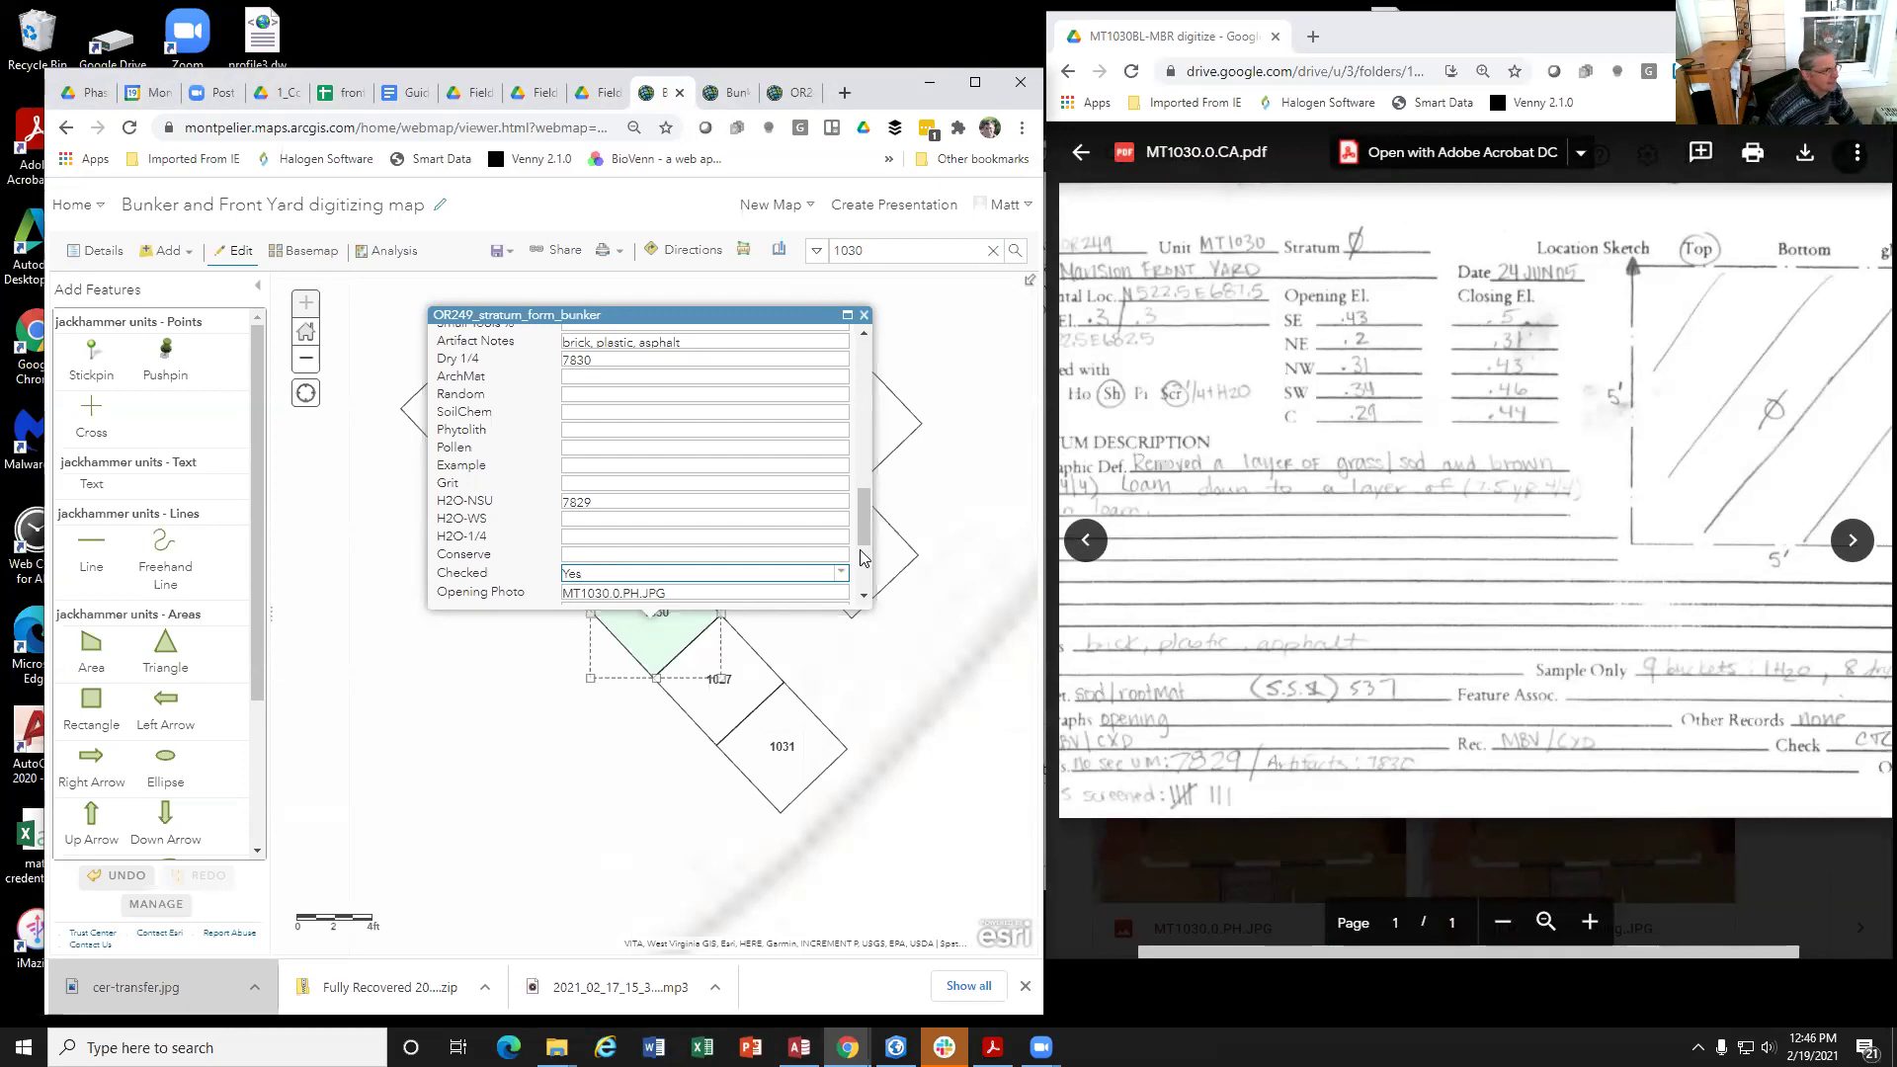
click(841, 572)
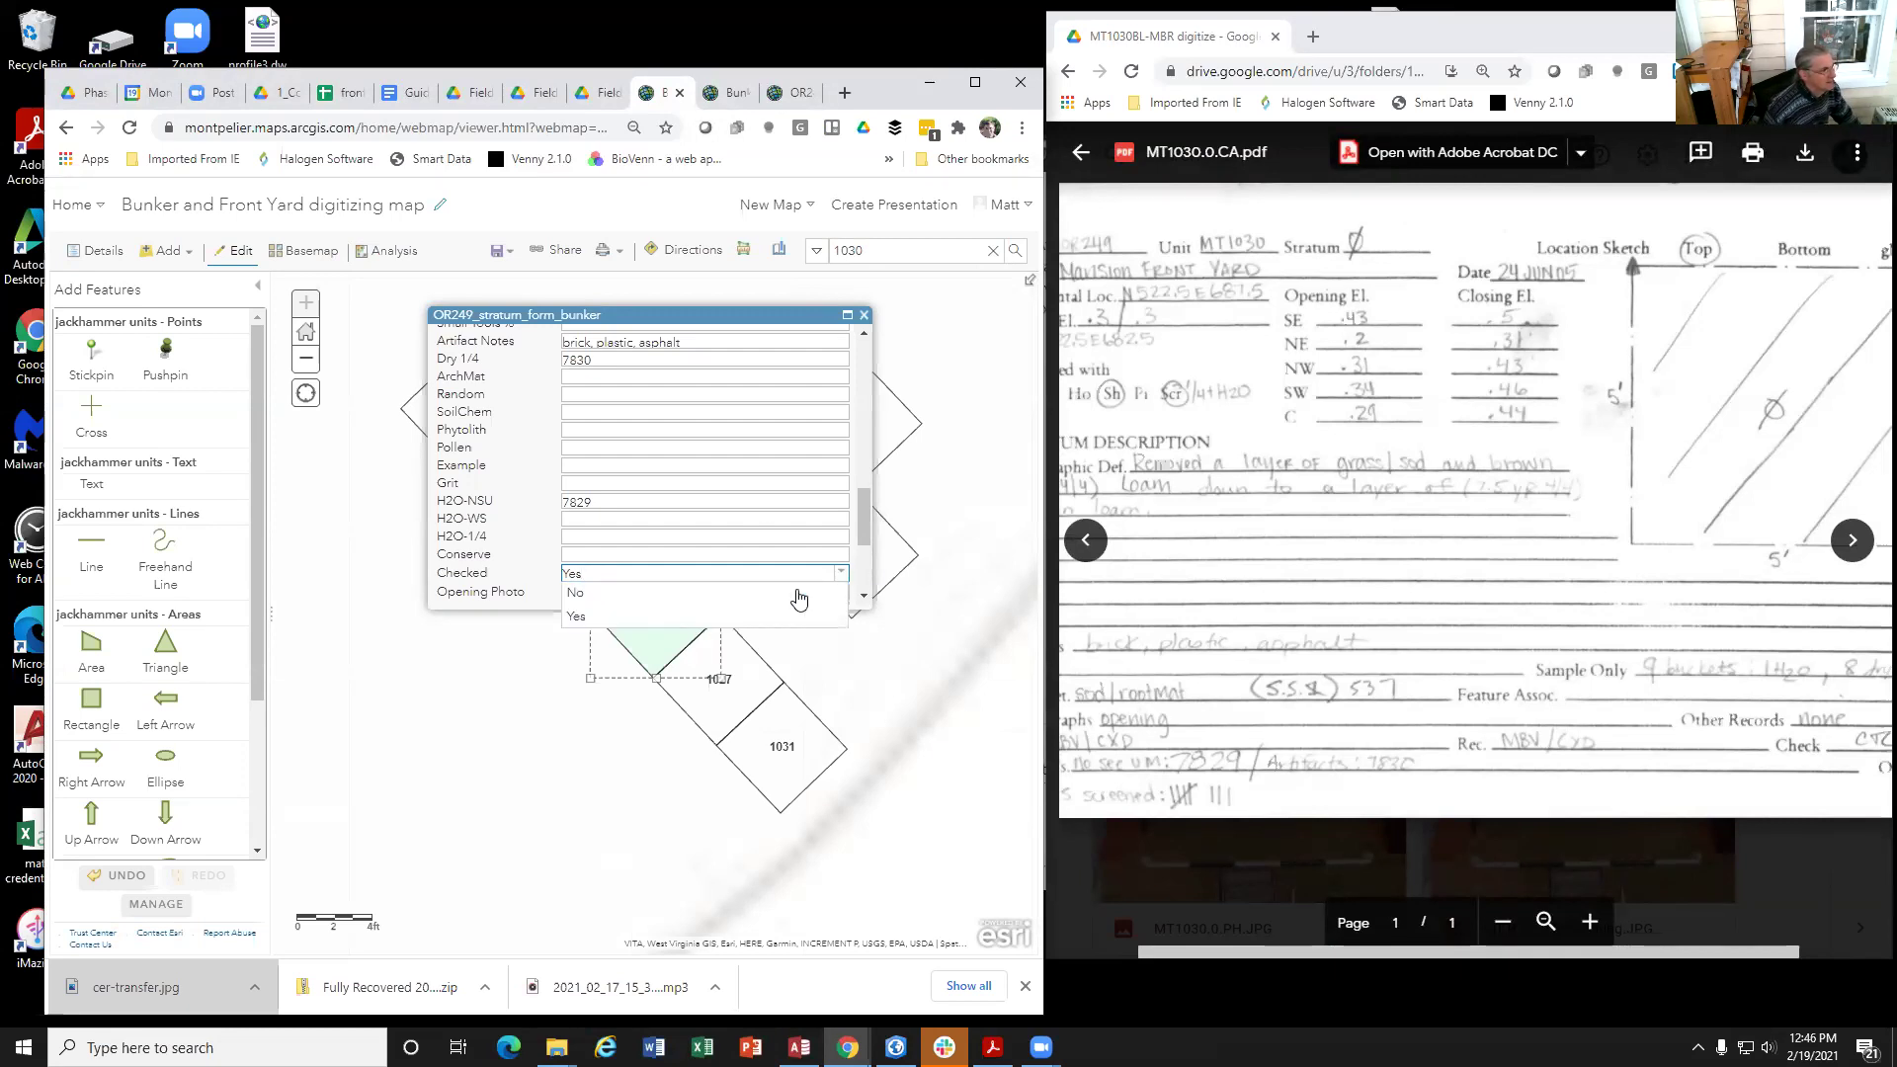
click(662, 630)
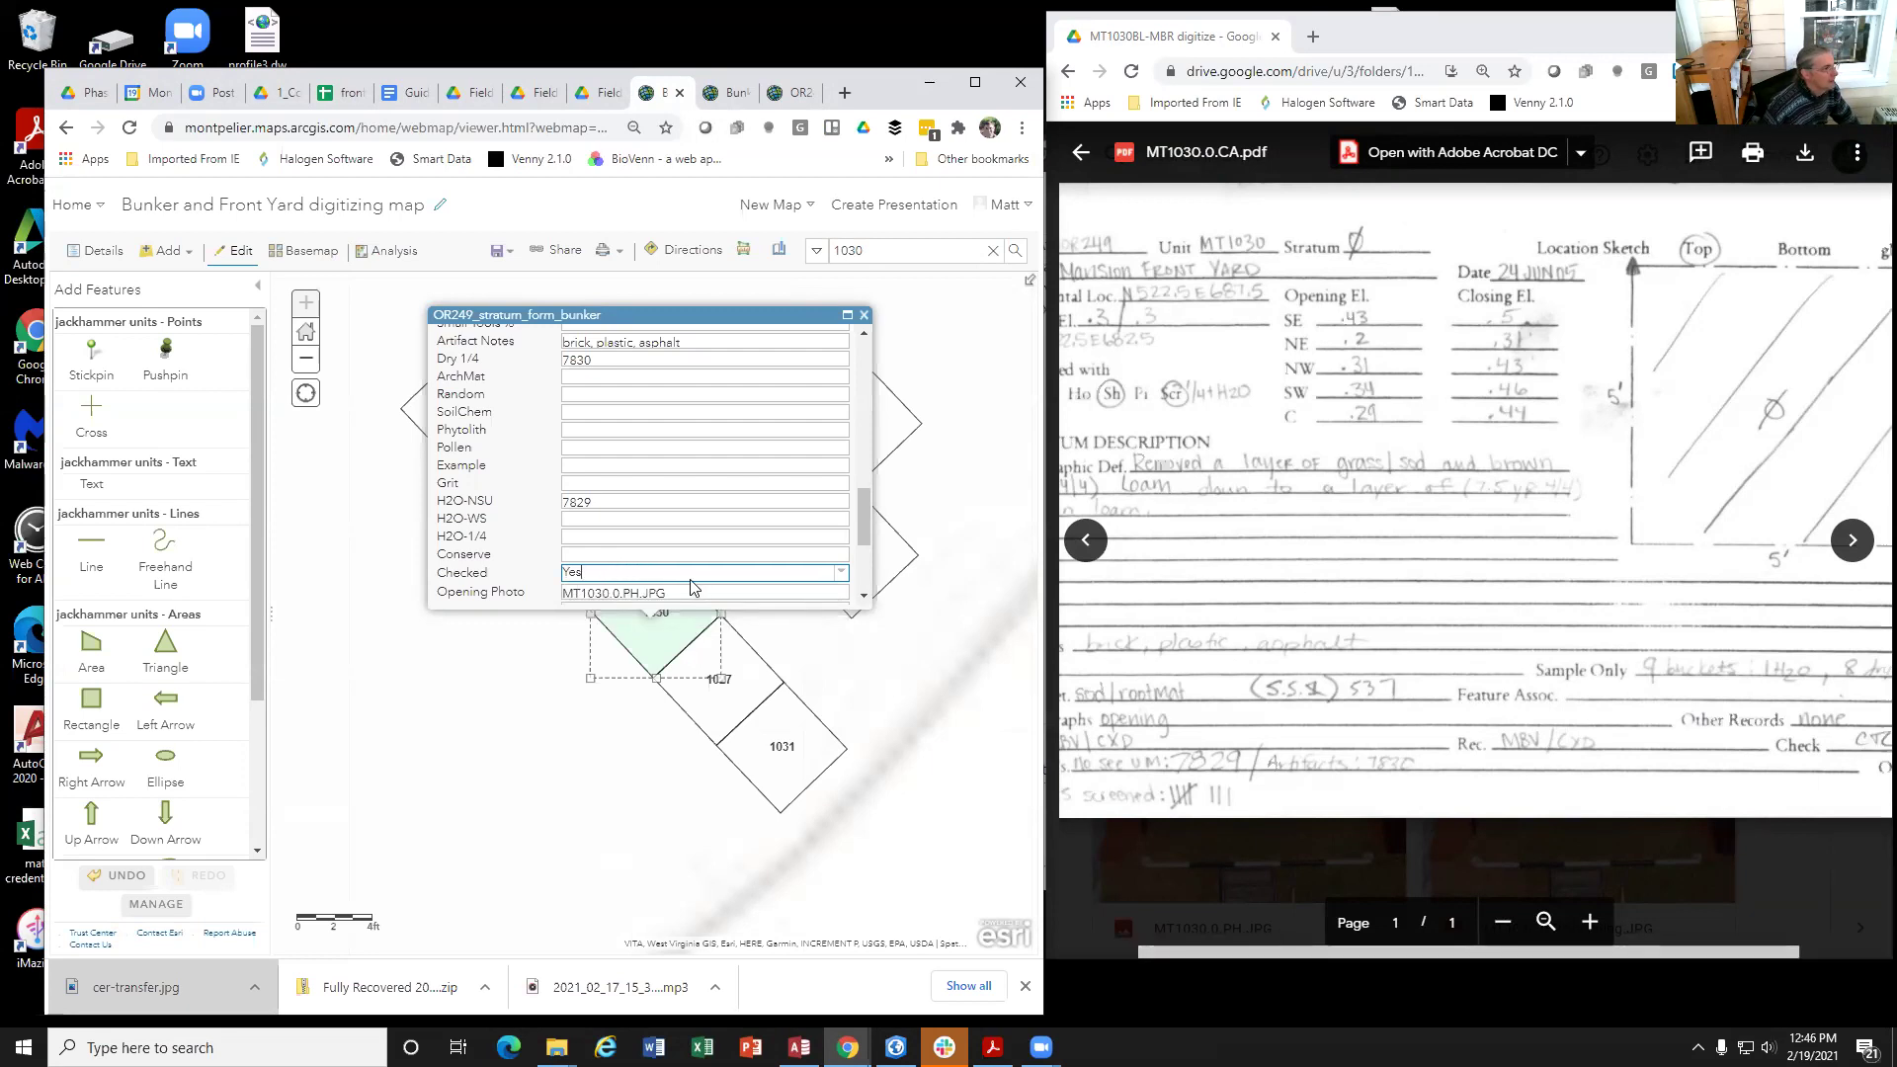
scroll(689, 587, down, 1)
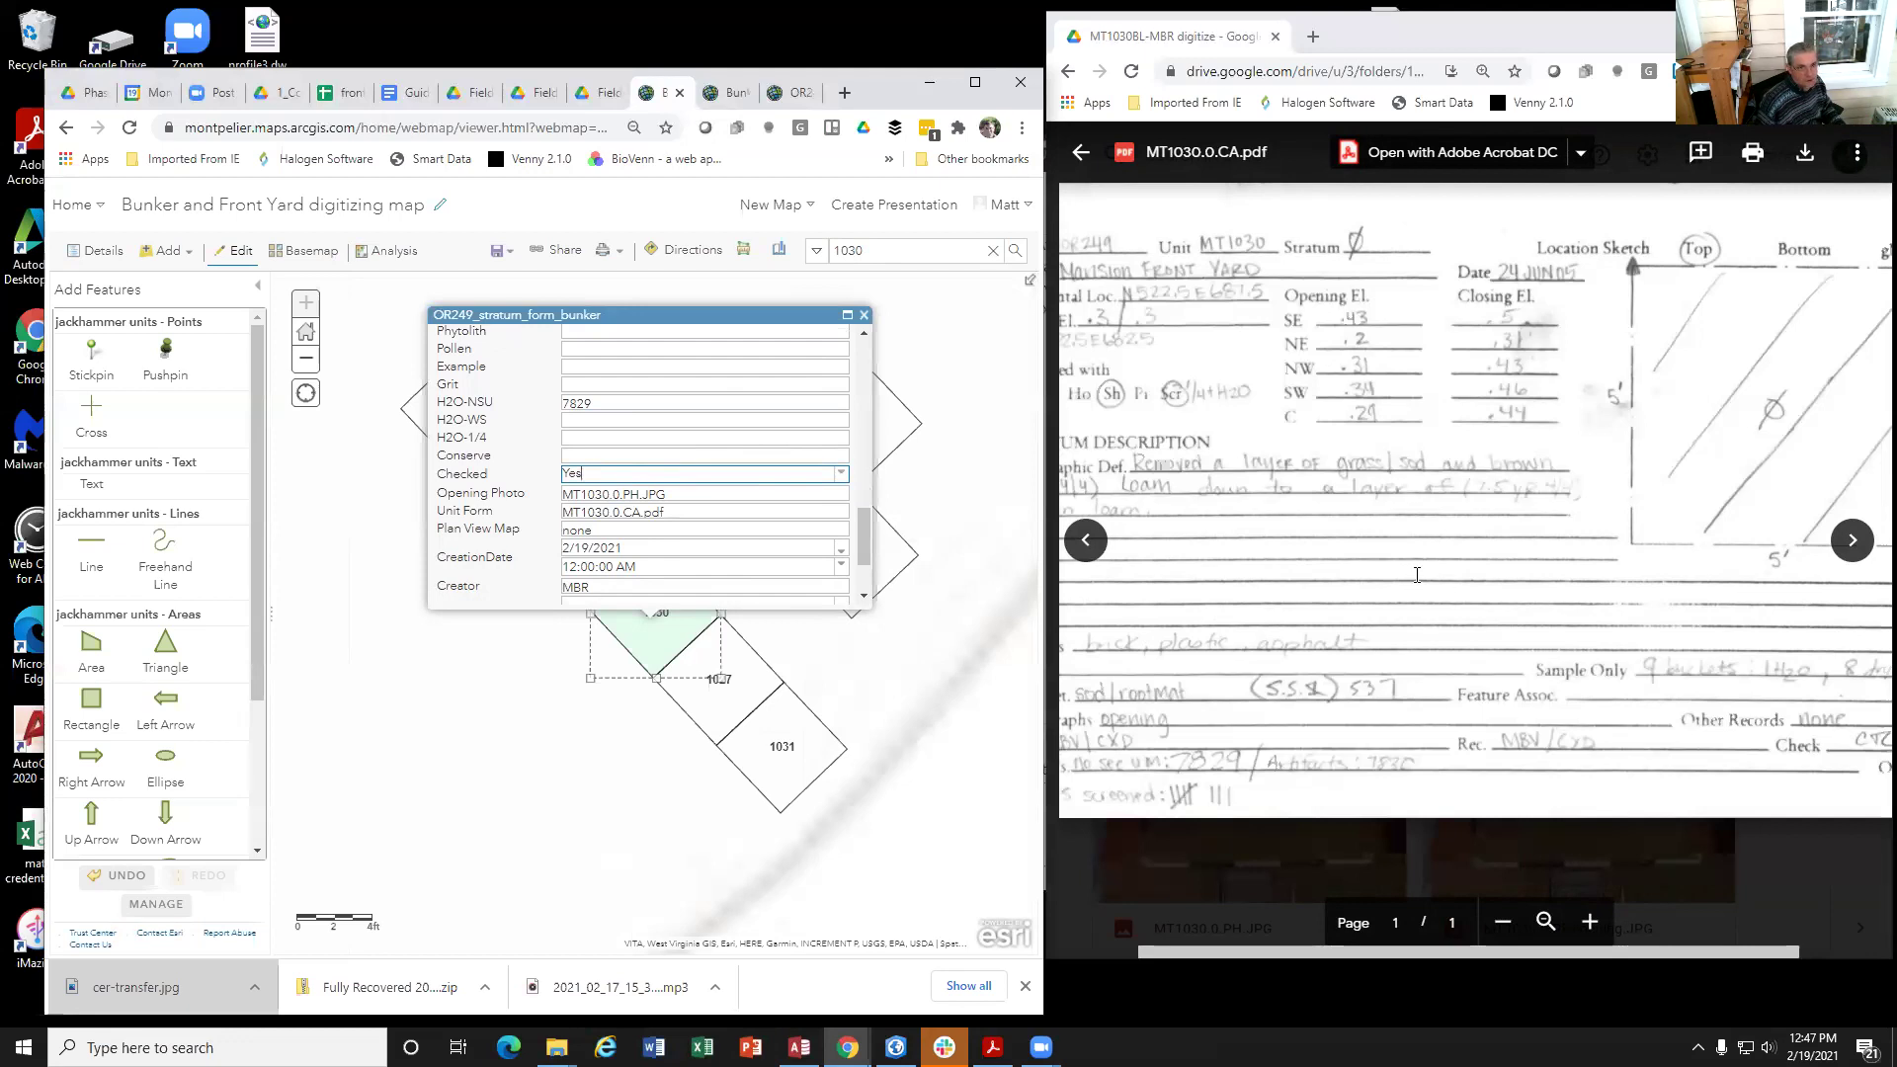
Step: Append ", 9 buckets: 1 h20 , 8 dry screen" to the Notes field, following the Sample Only line on the scanned form
scroll(608, 419, up, 4)
scroll(609, 419, up, 2)
click(712, 430)
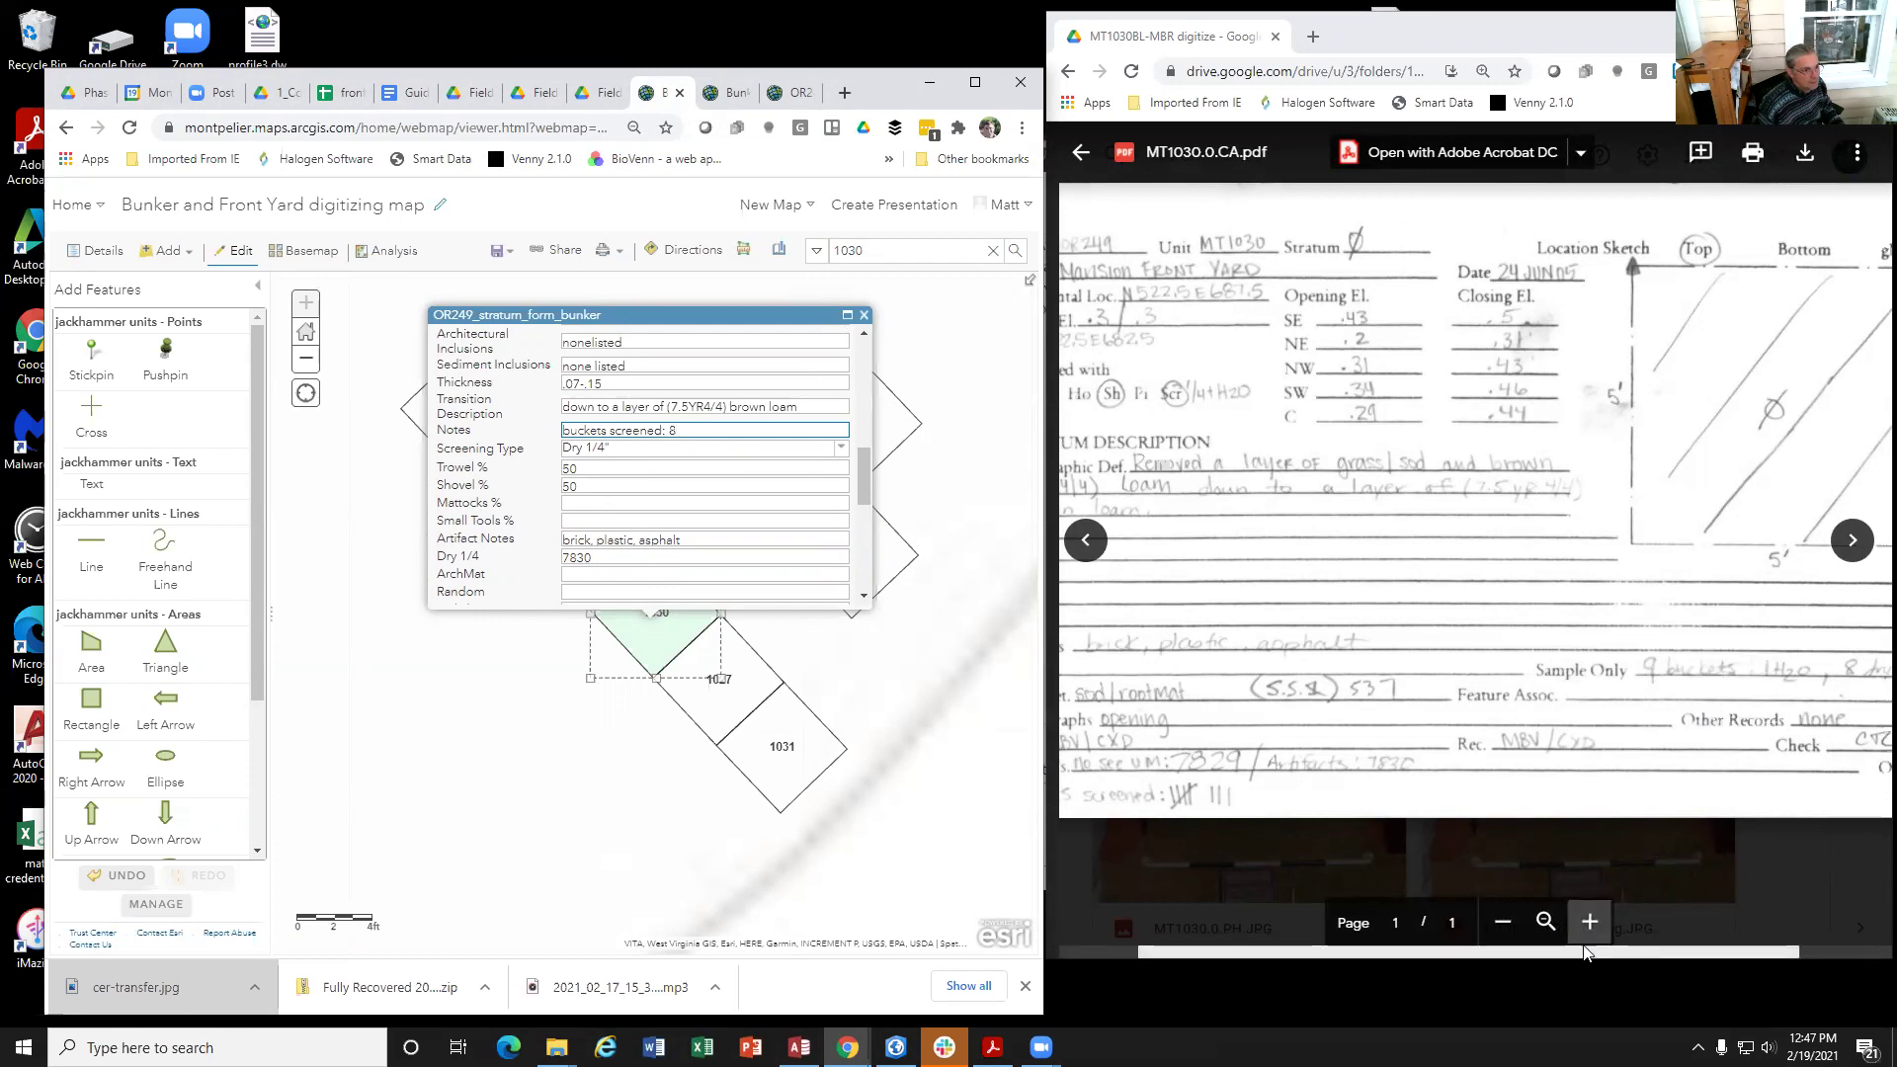
drag(1583, 953, 1677, 953)
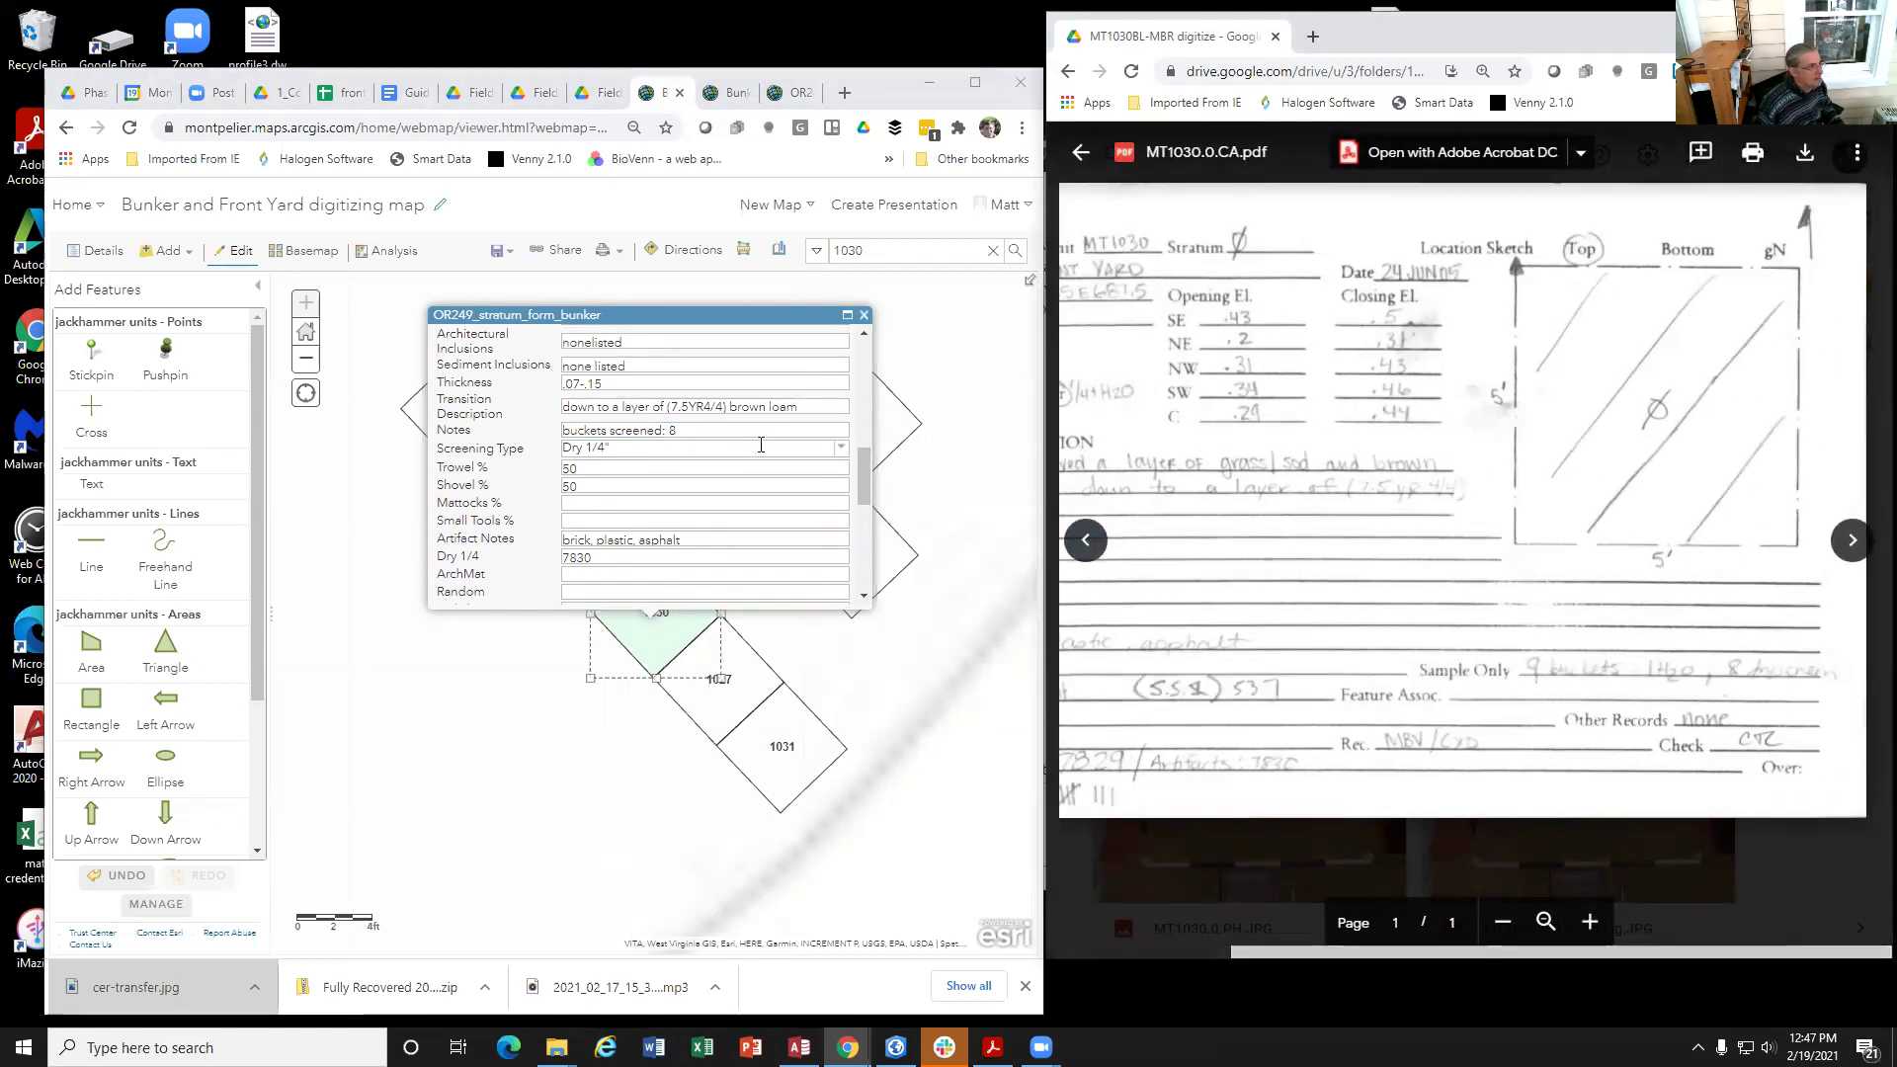
click(704, 433)
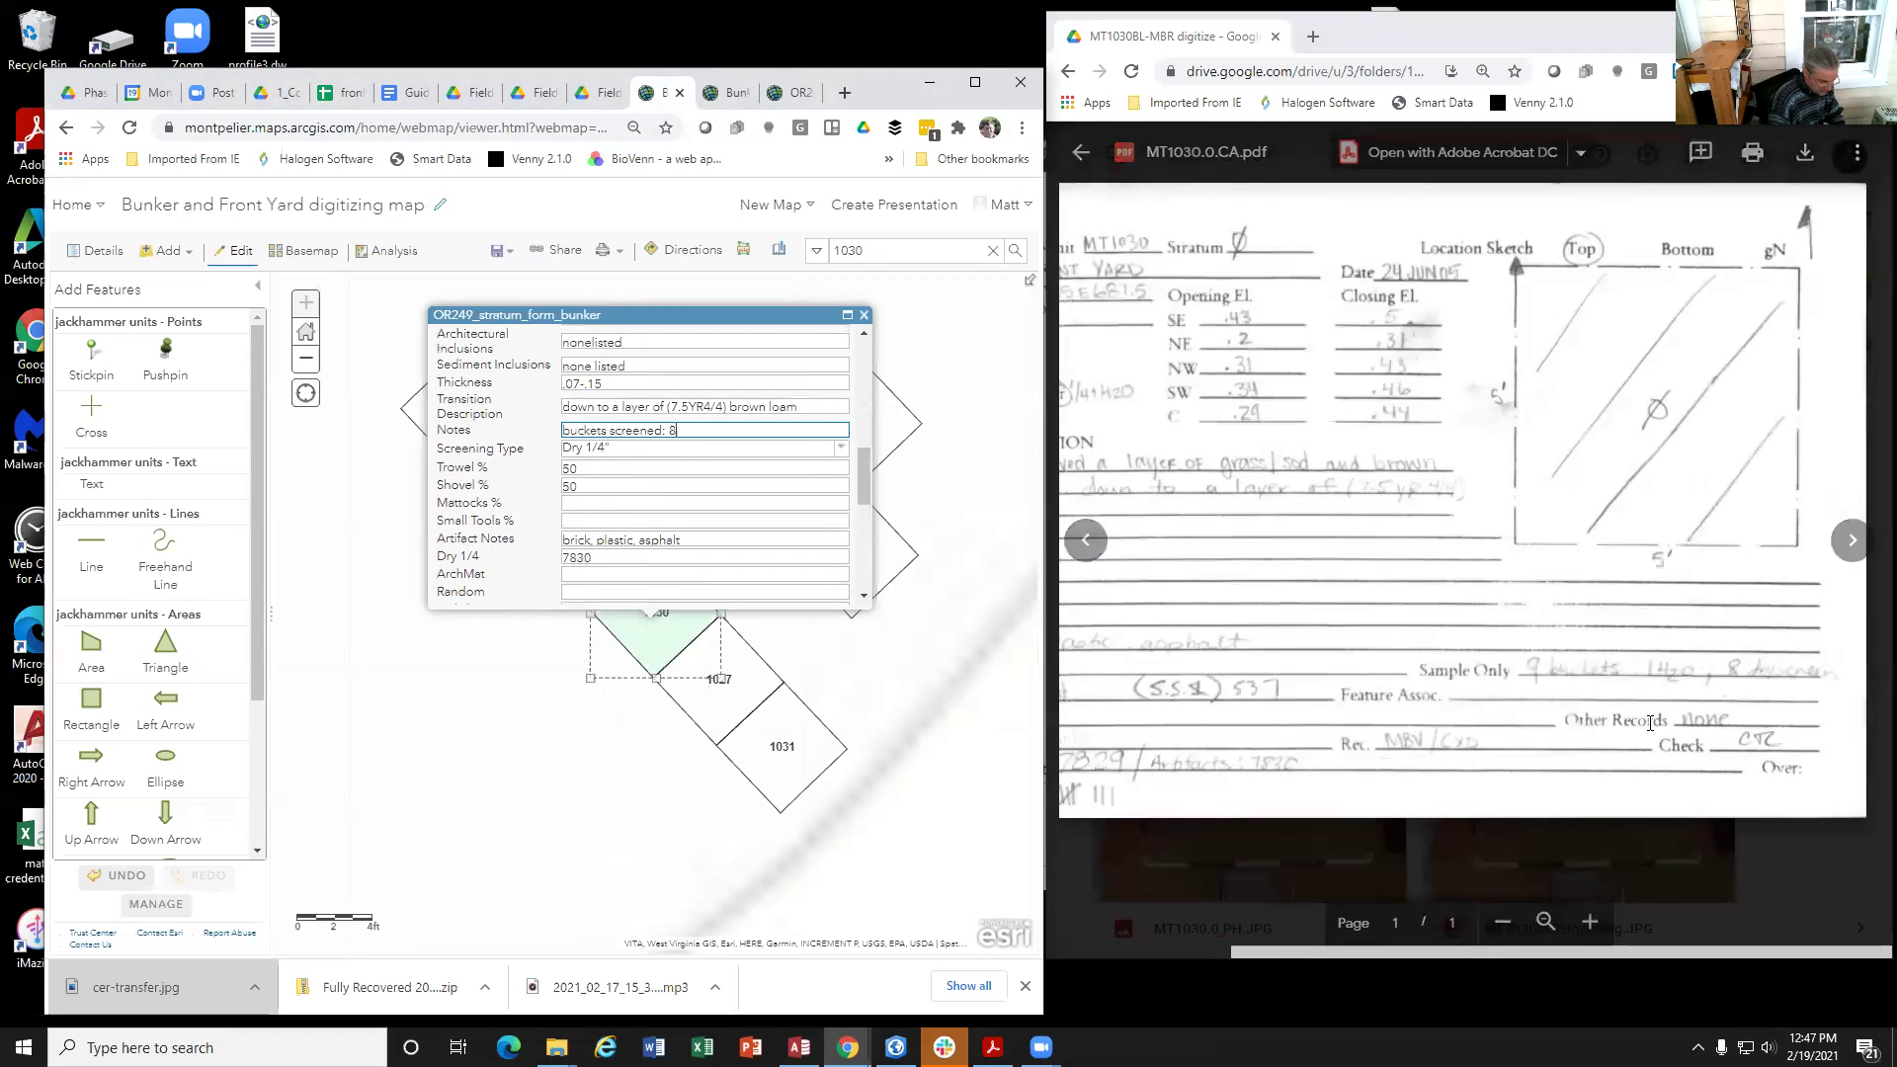
text(, )
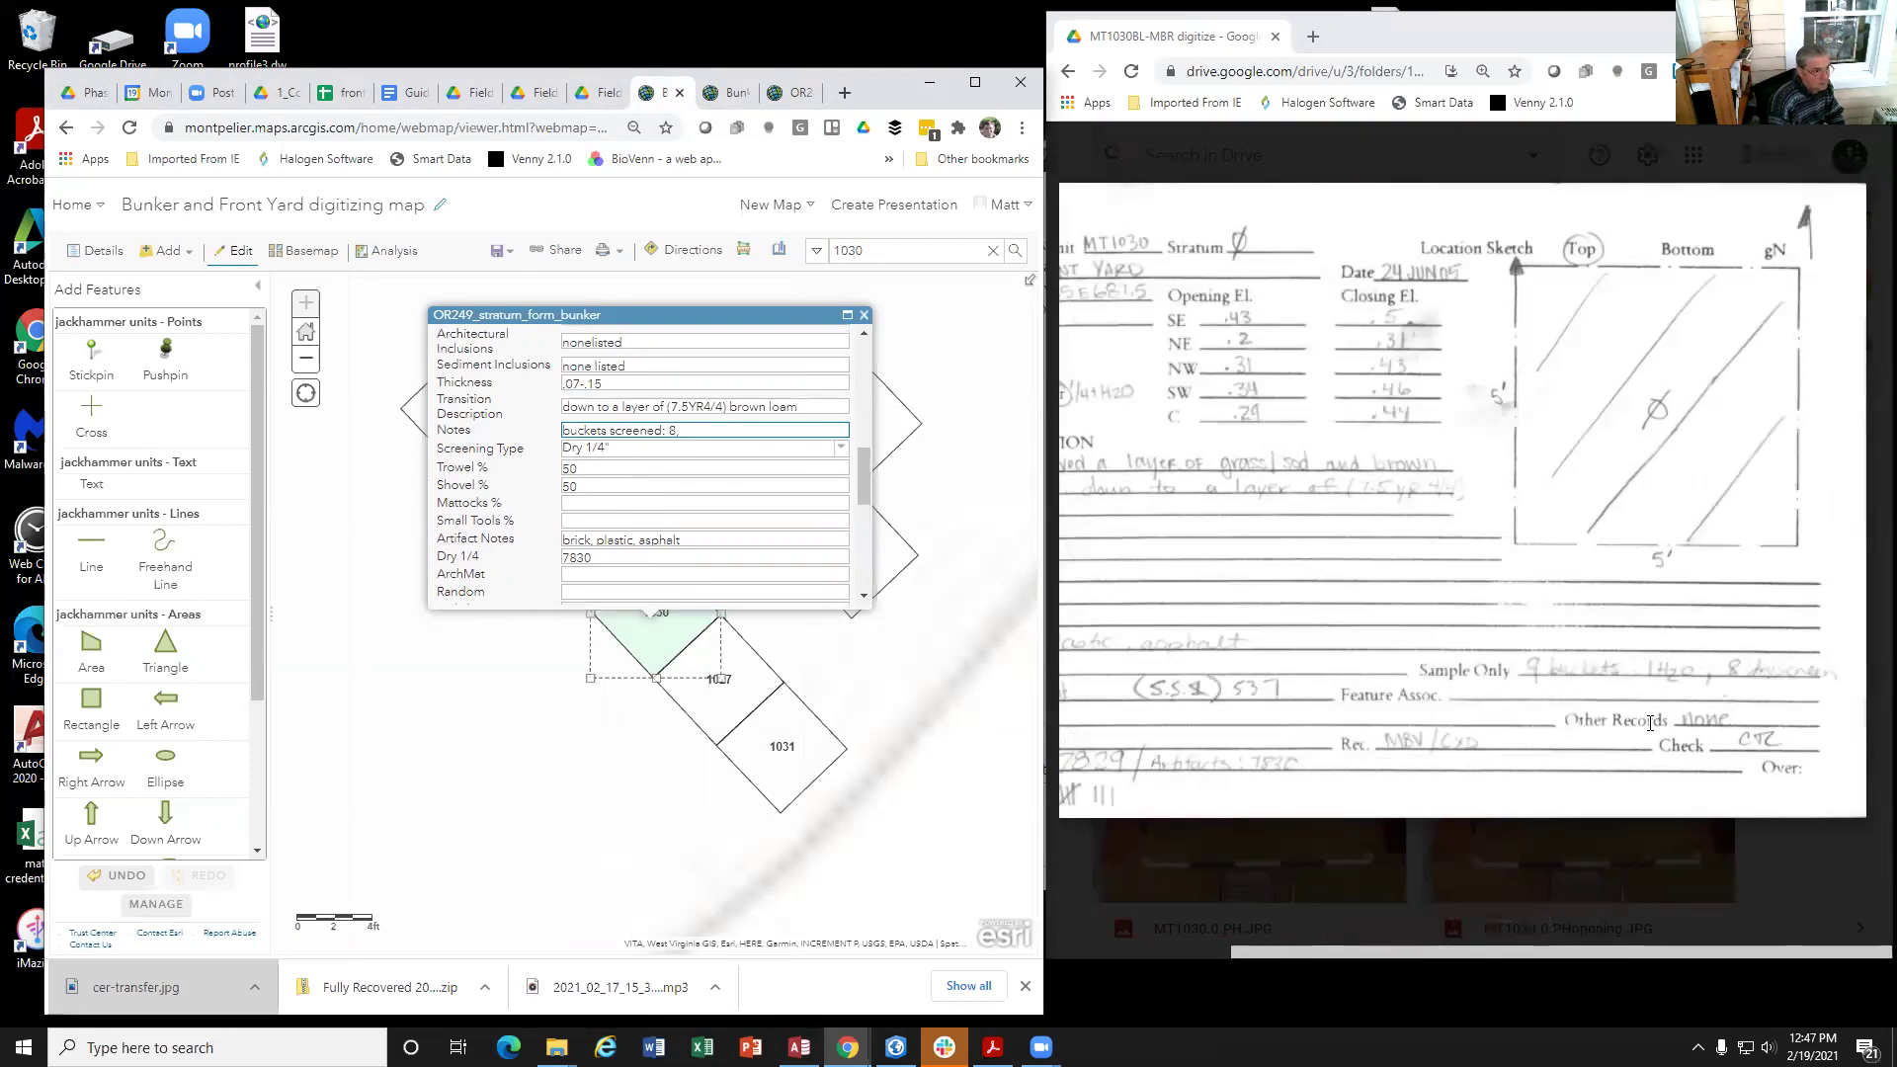
text(9 bucjets)
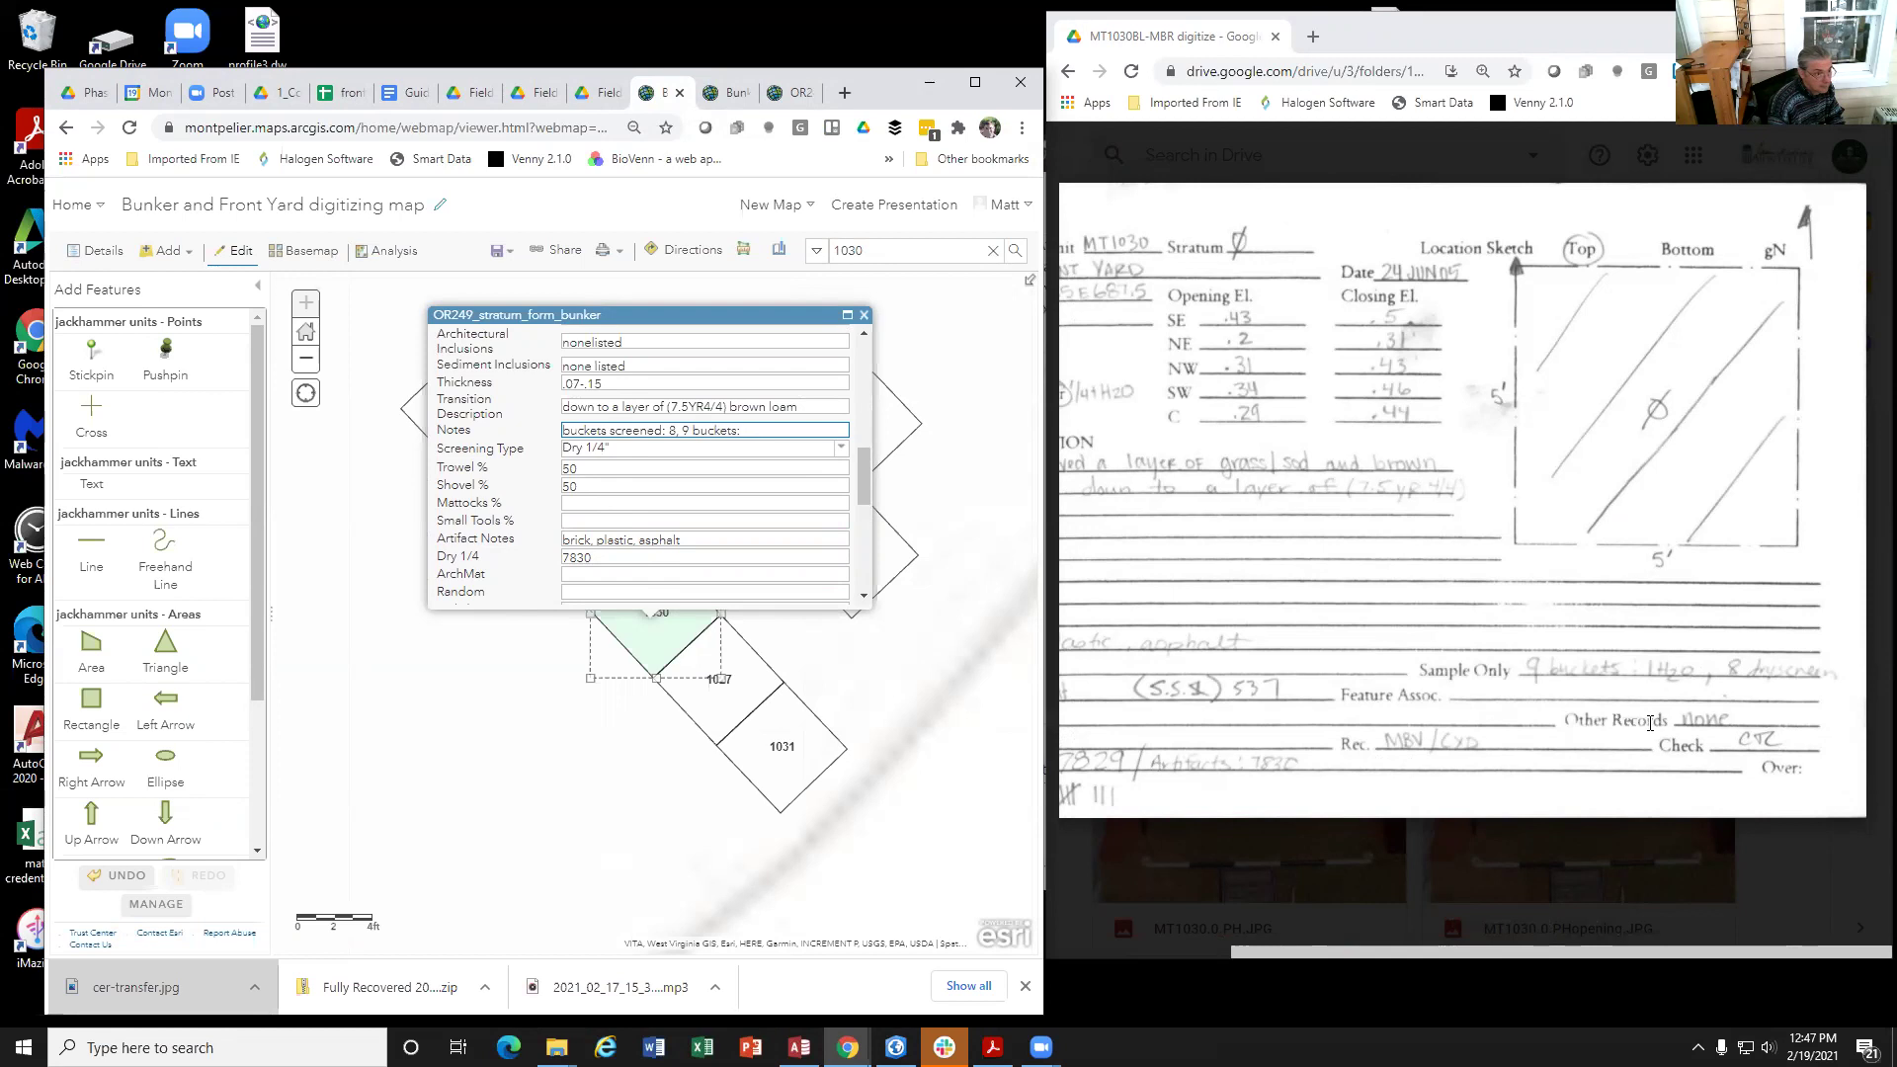
text(: 1 )
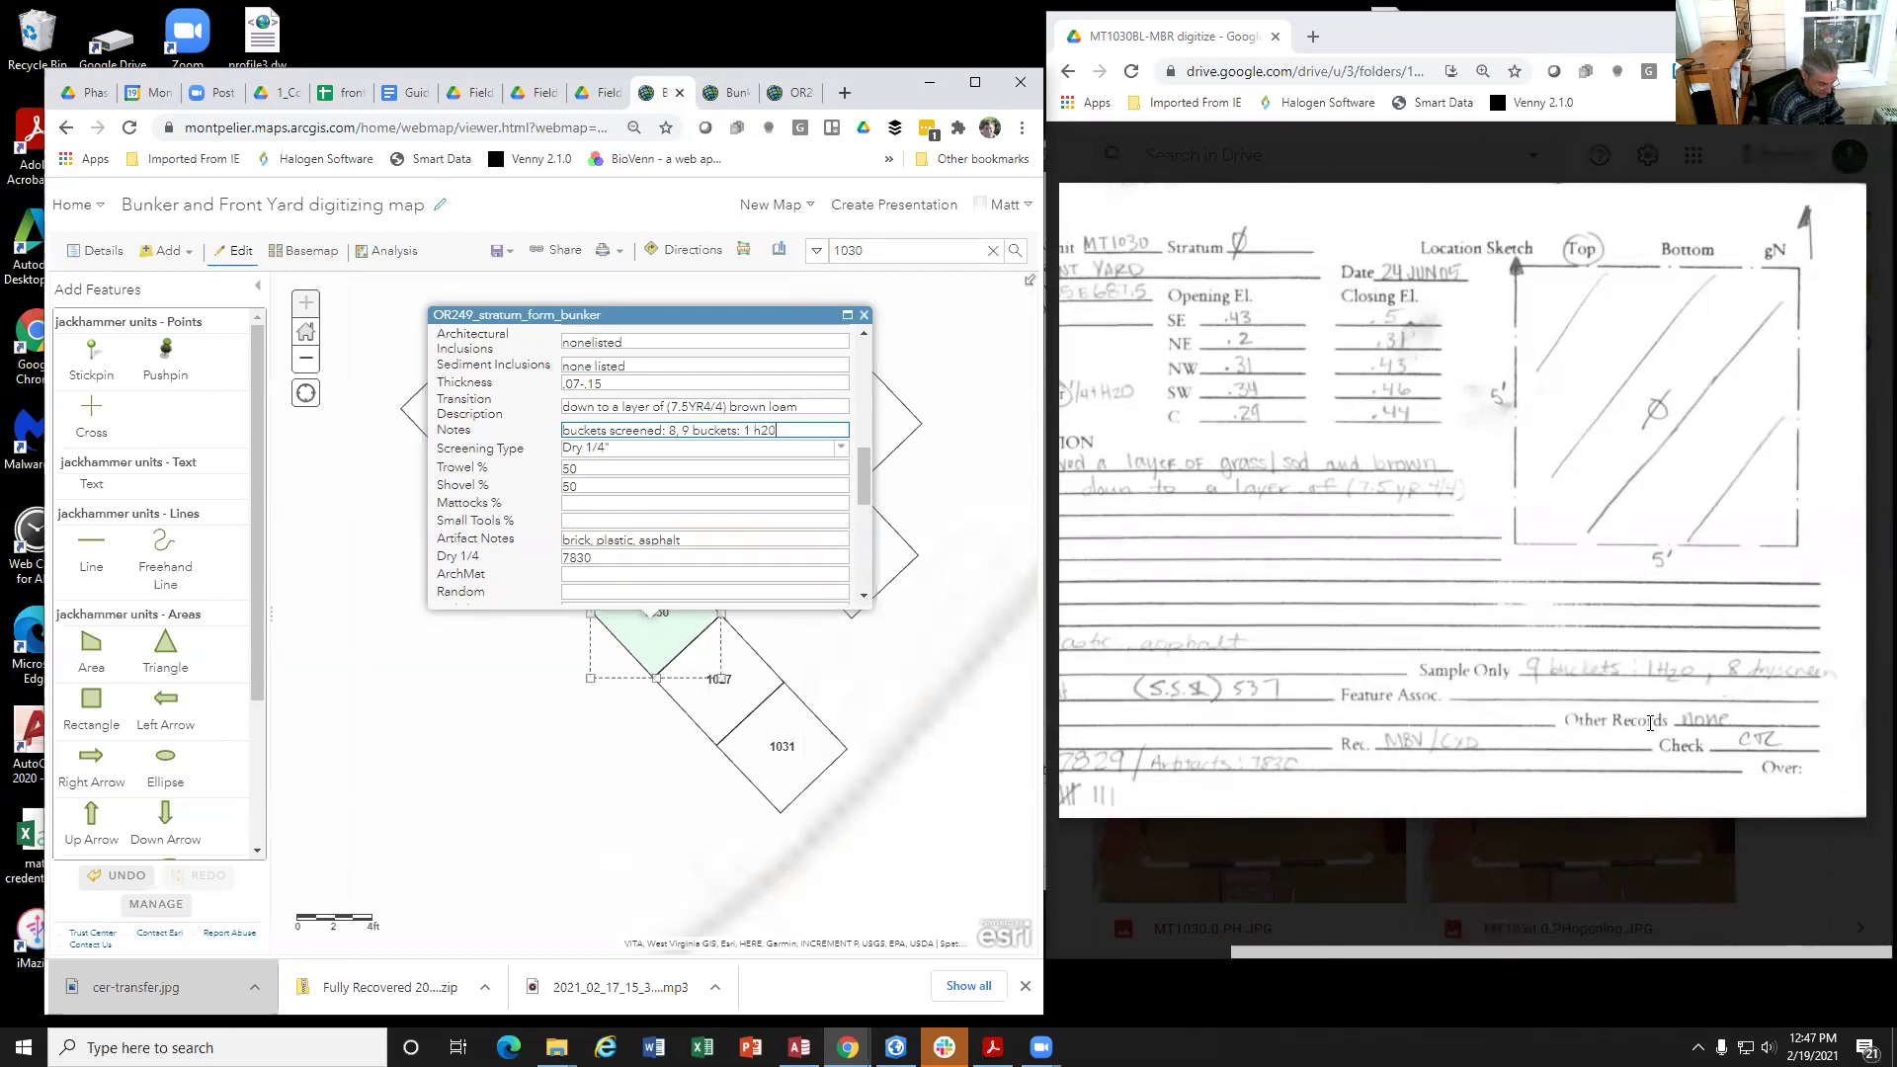
text(h20 , 8d)
key(BackSpace)
text(dry screen)
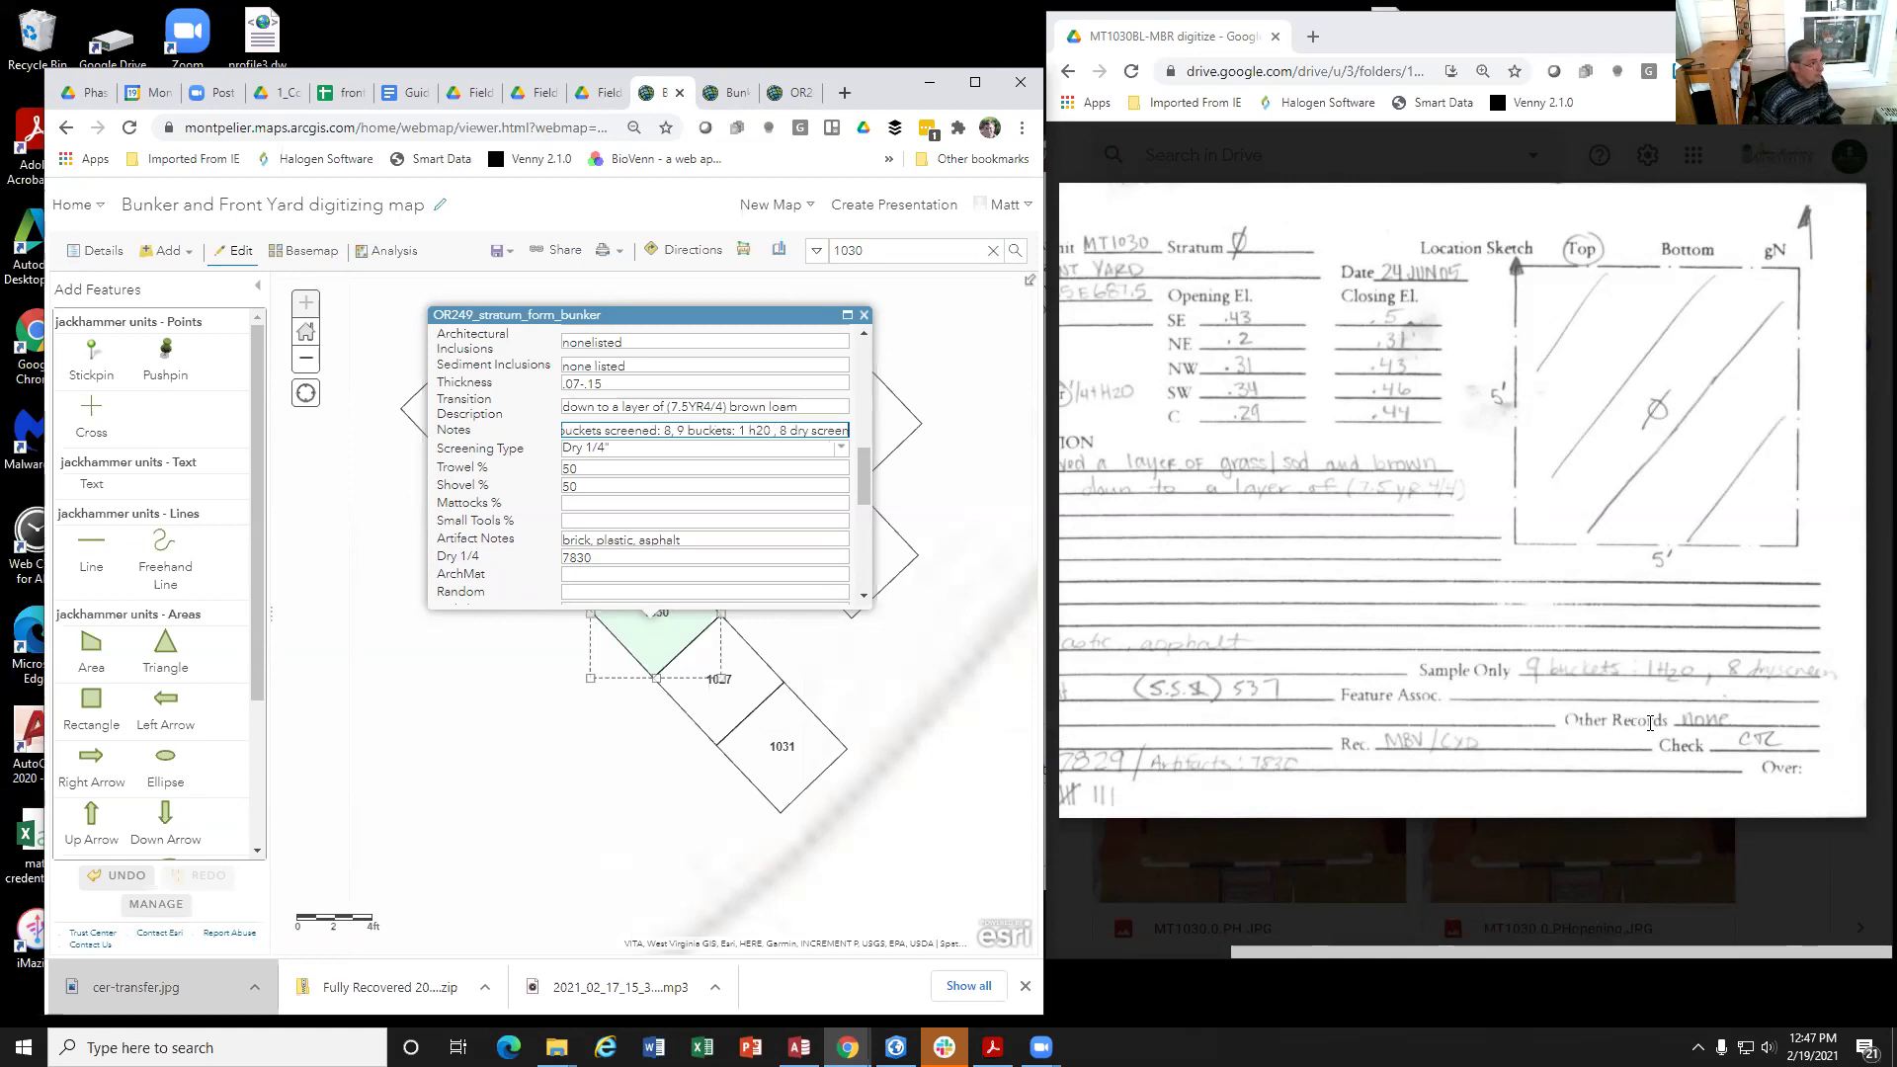
key(Tab)
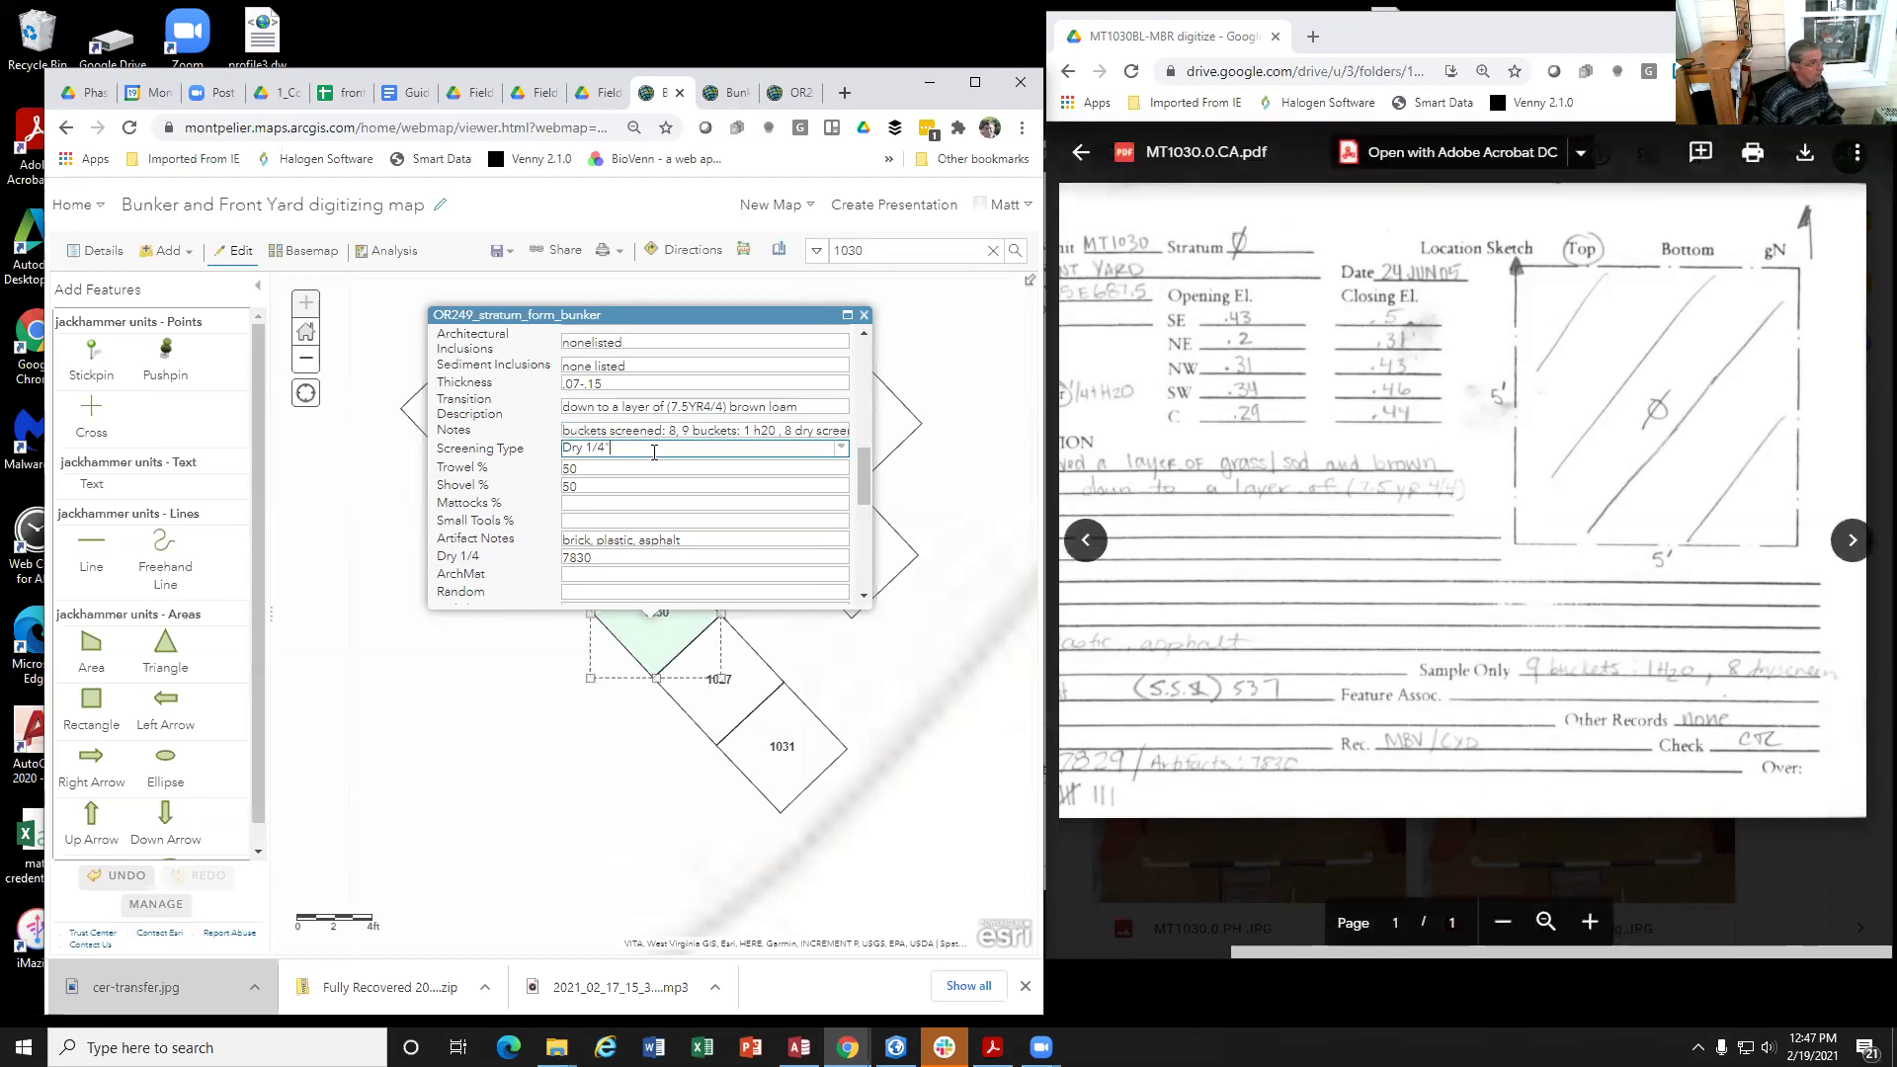
click(627, 429)
click(570, 431)
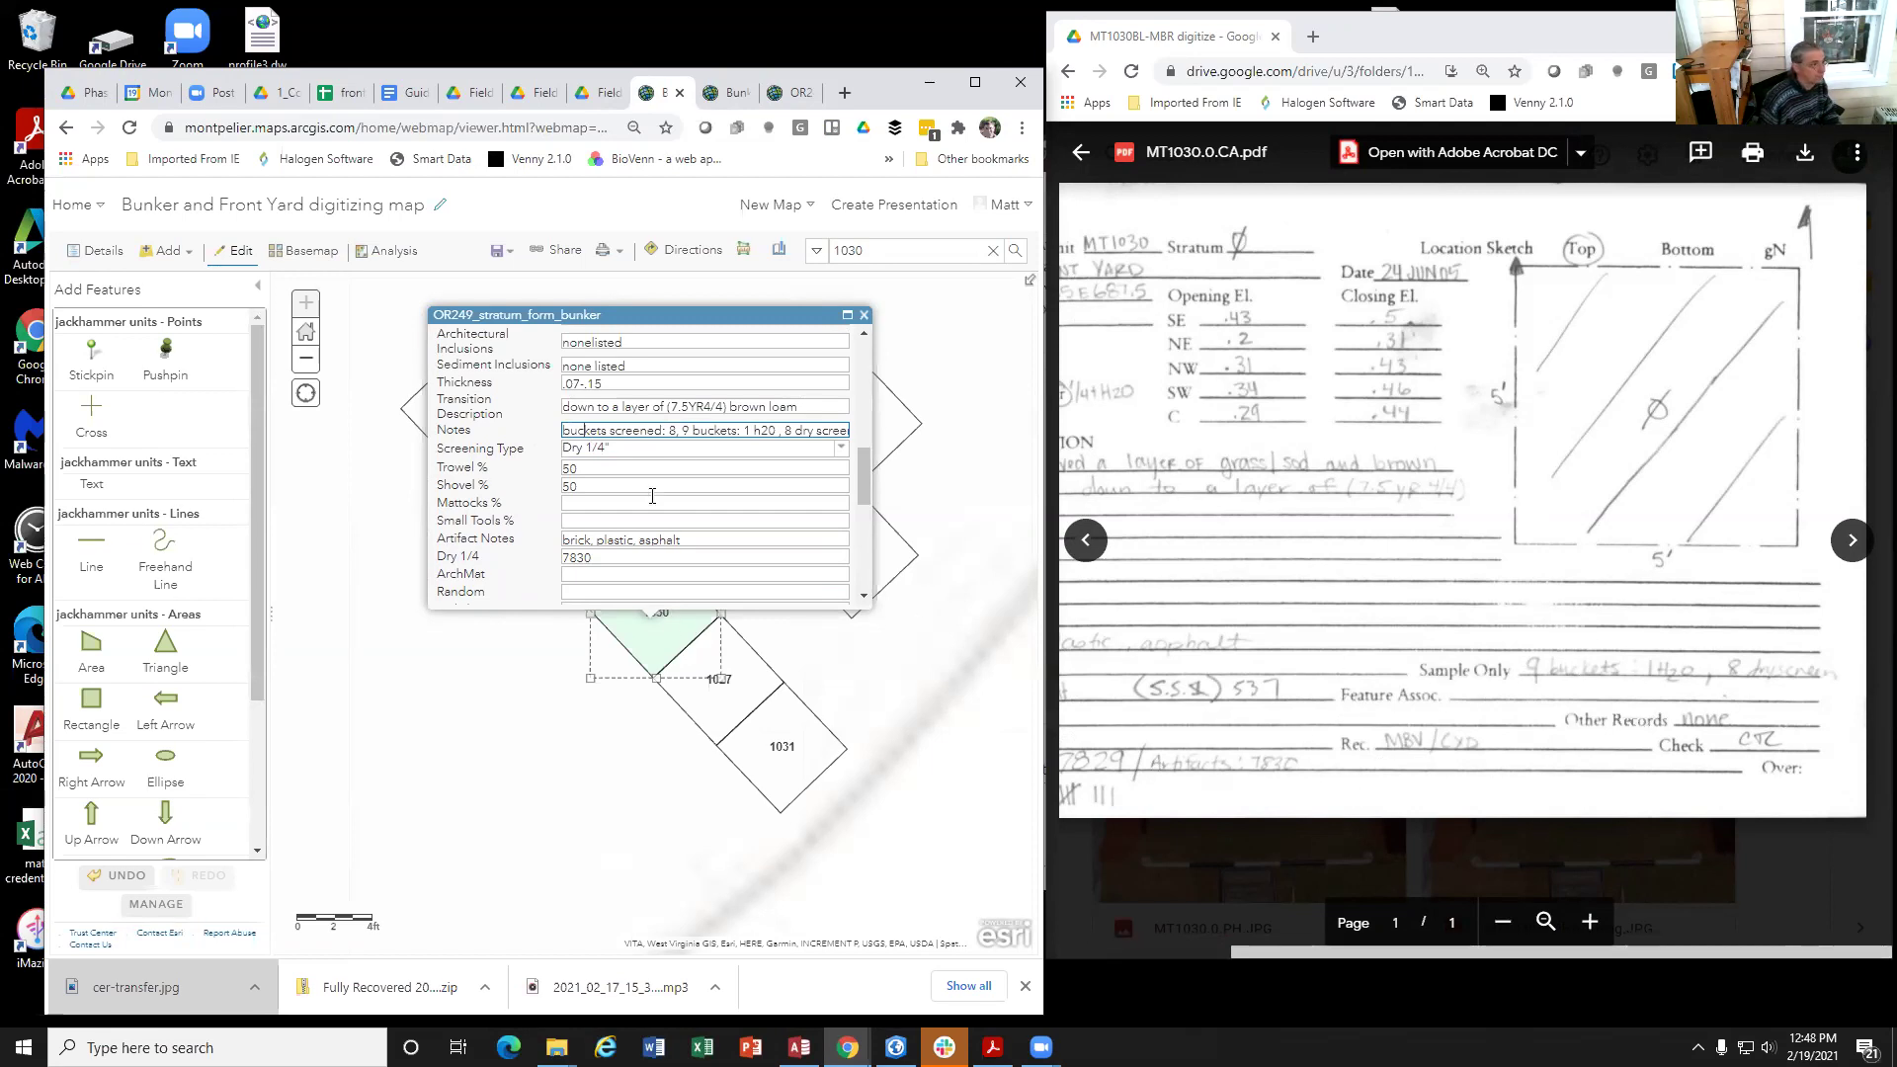
Step: Copy the full file name MT1030.0.CA.pdf from the scanned form's rename dialog and paste it over the Unit Form field's contents
drag(866, 466, 865, 547)
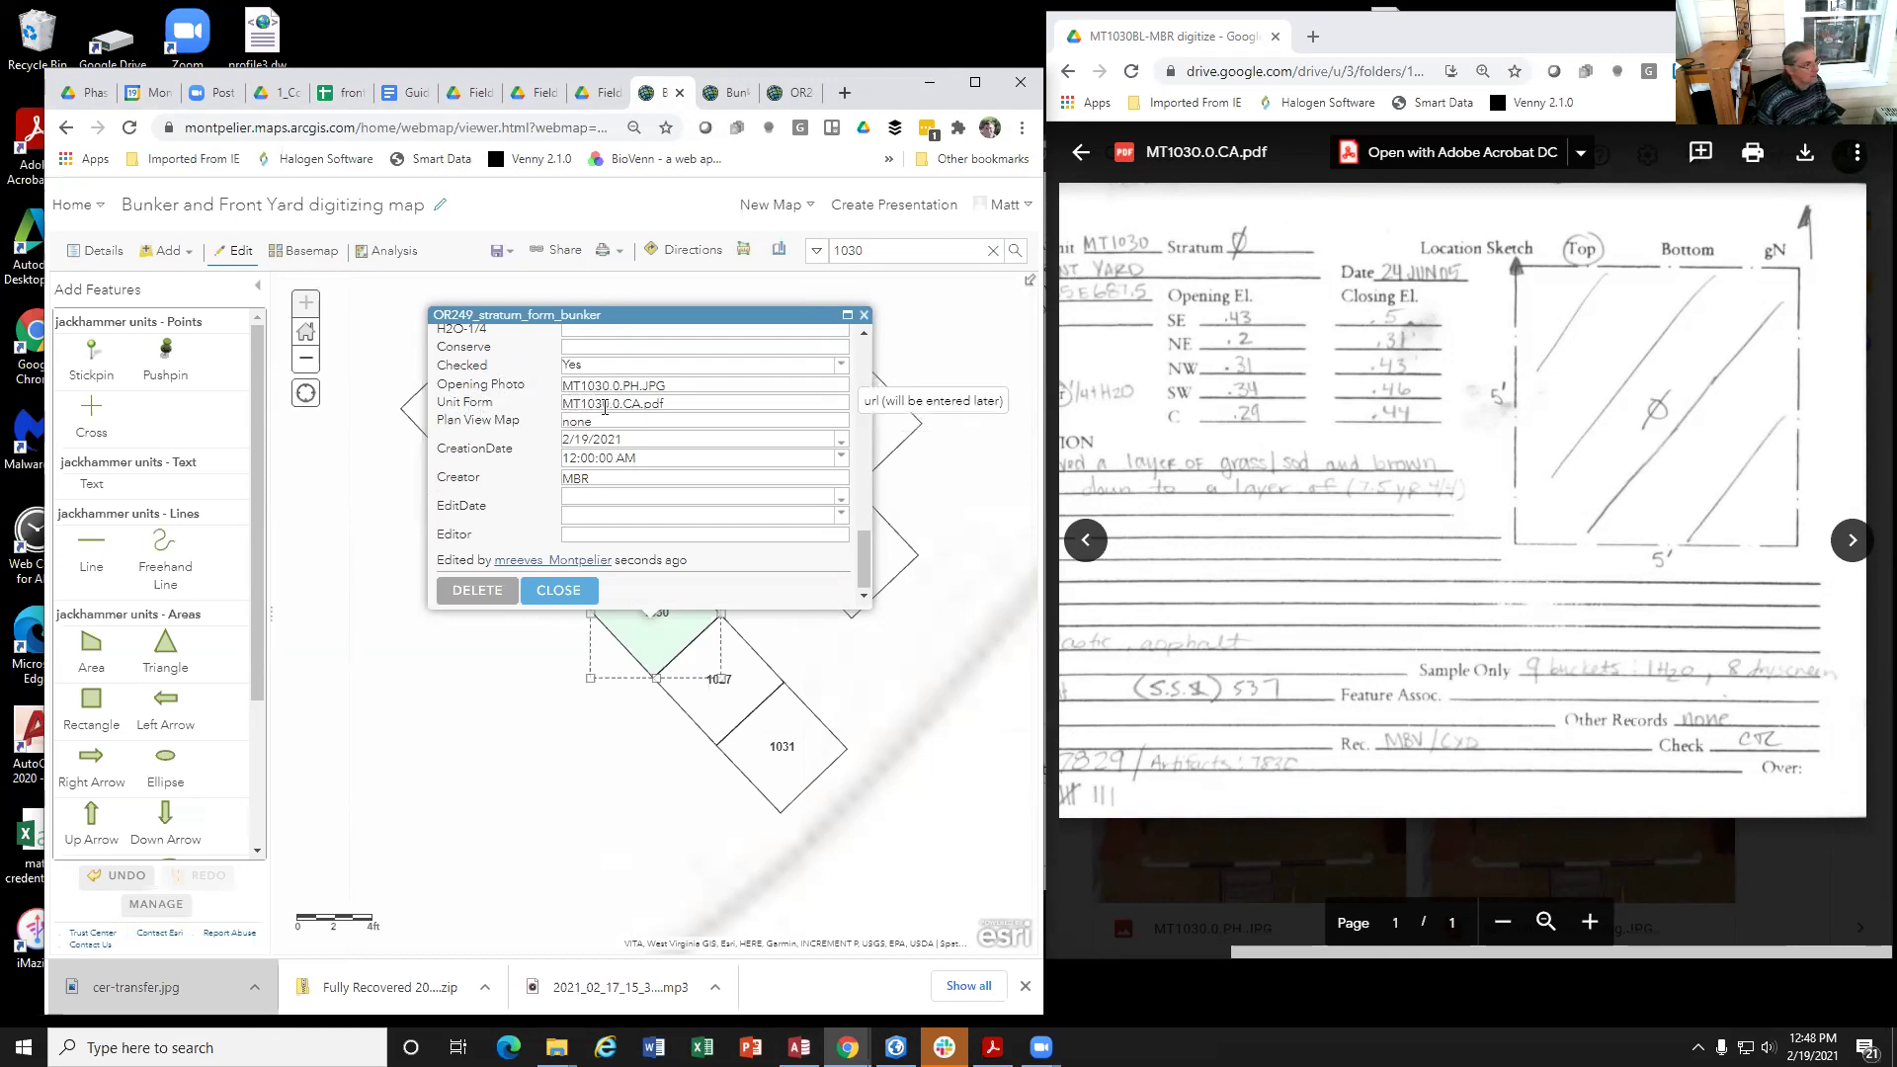
click(666, 404)
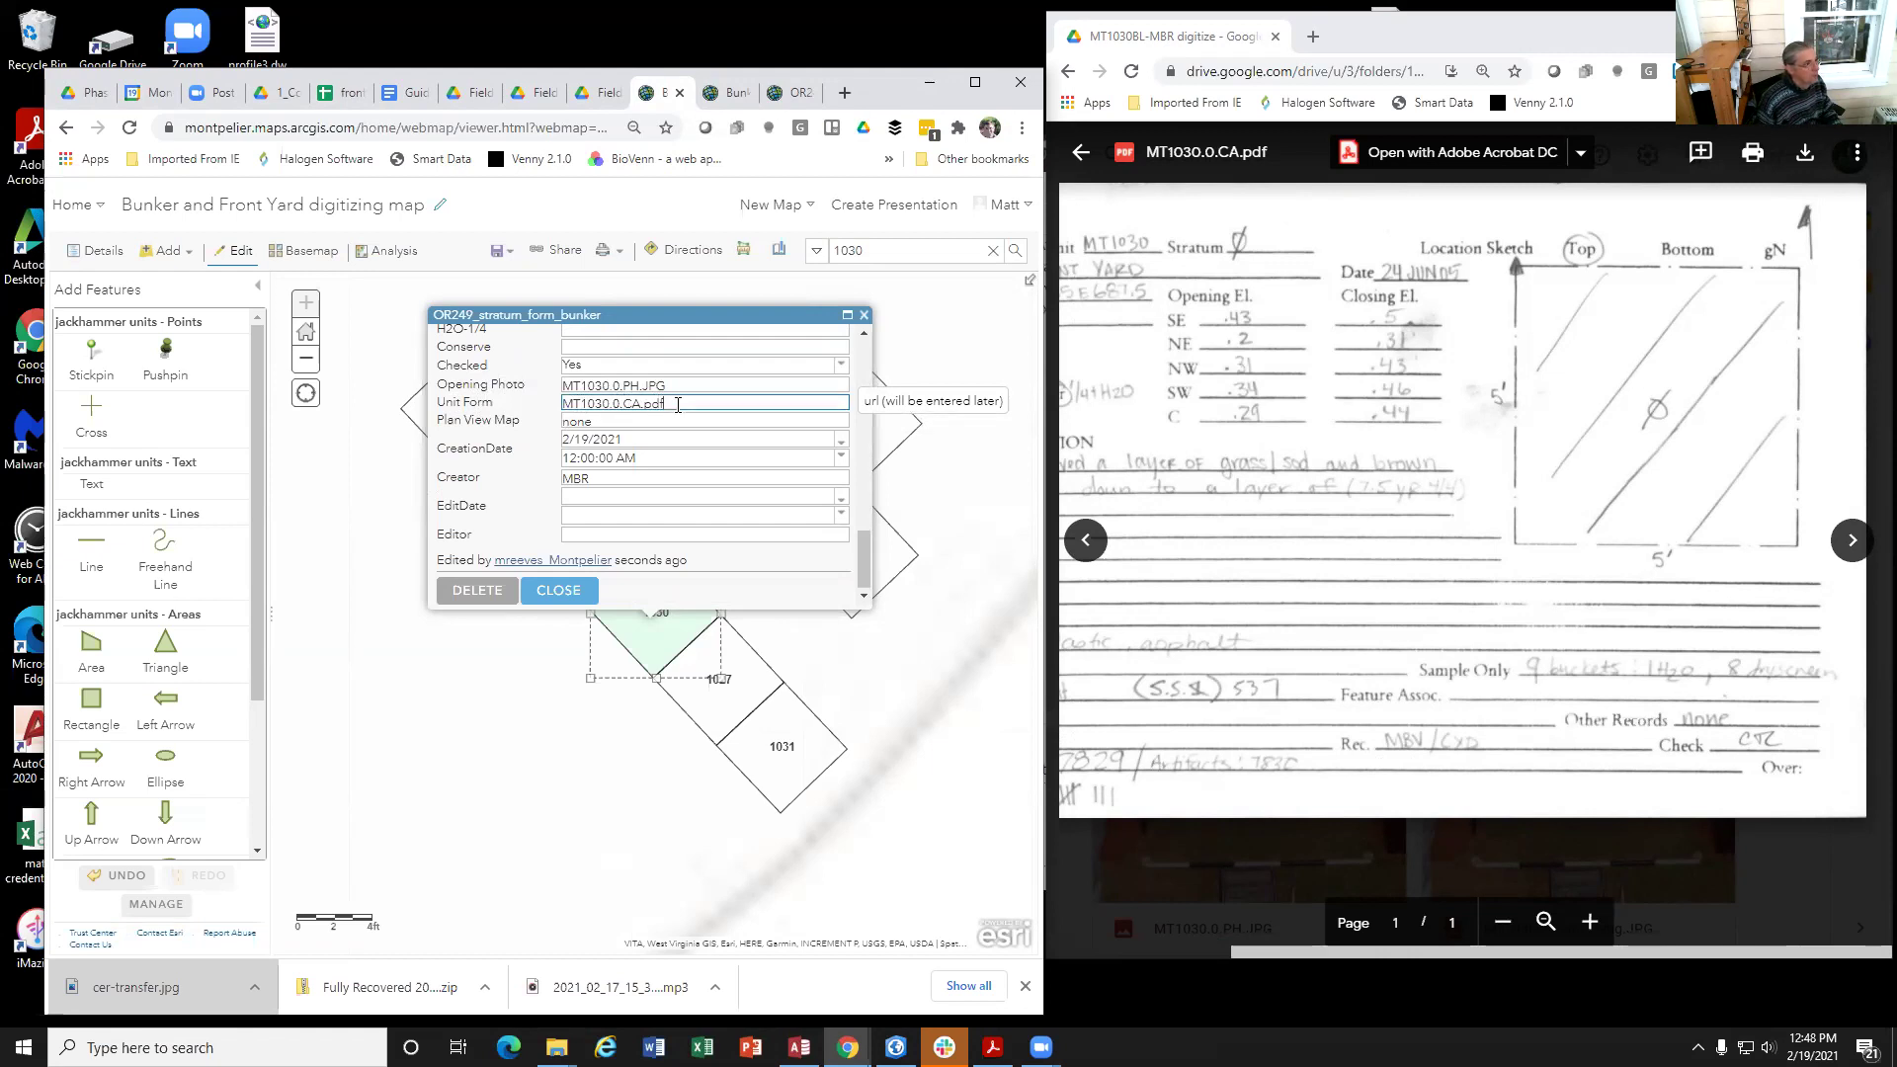
click(1285, 729)
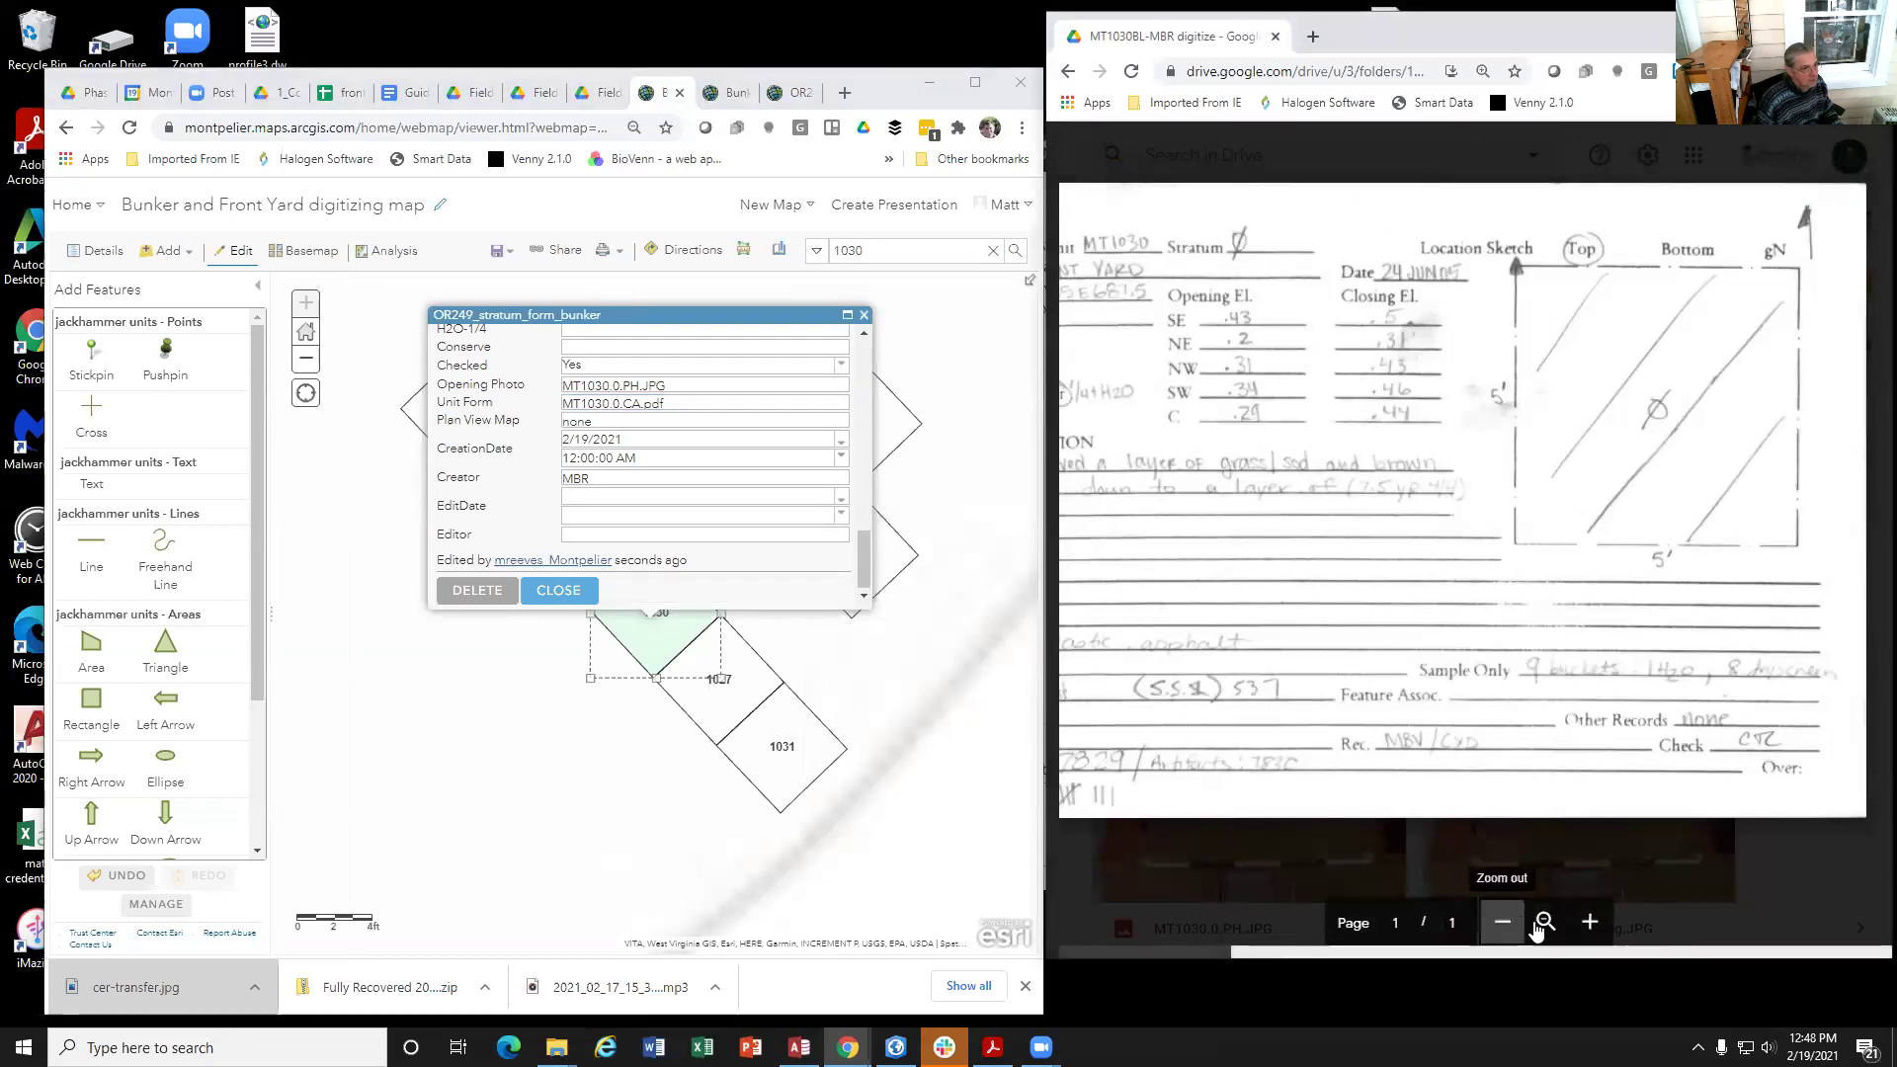
click(1502, 920)
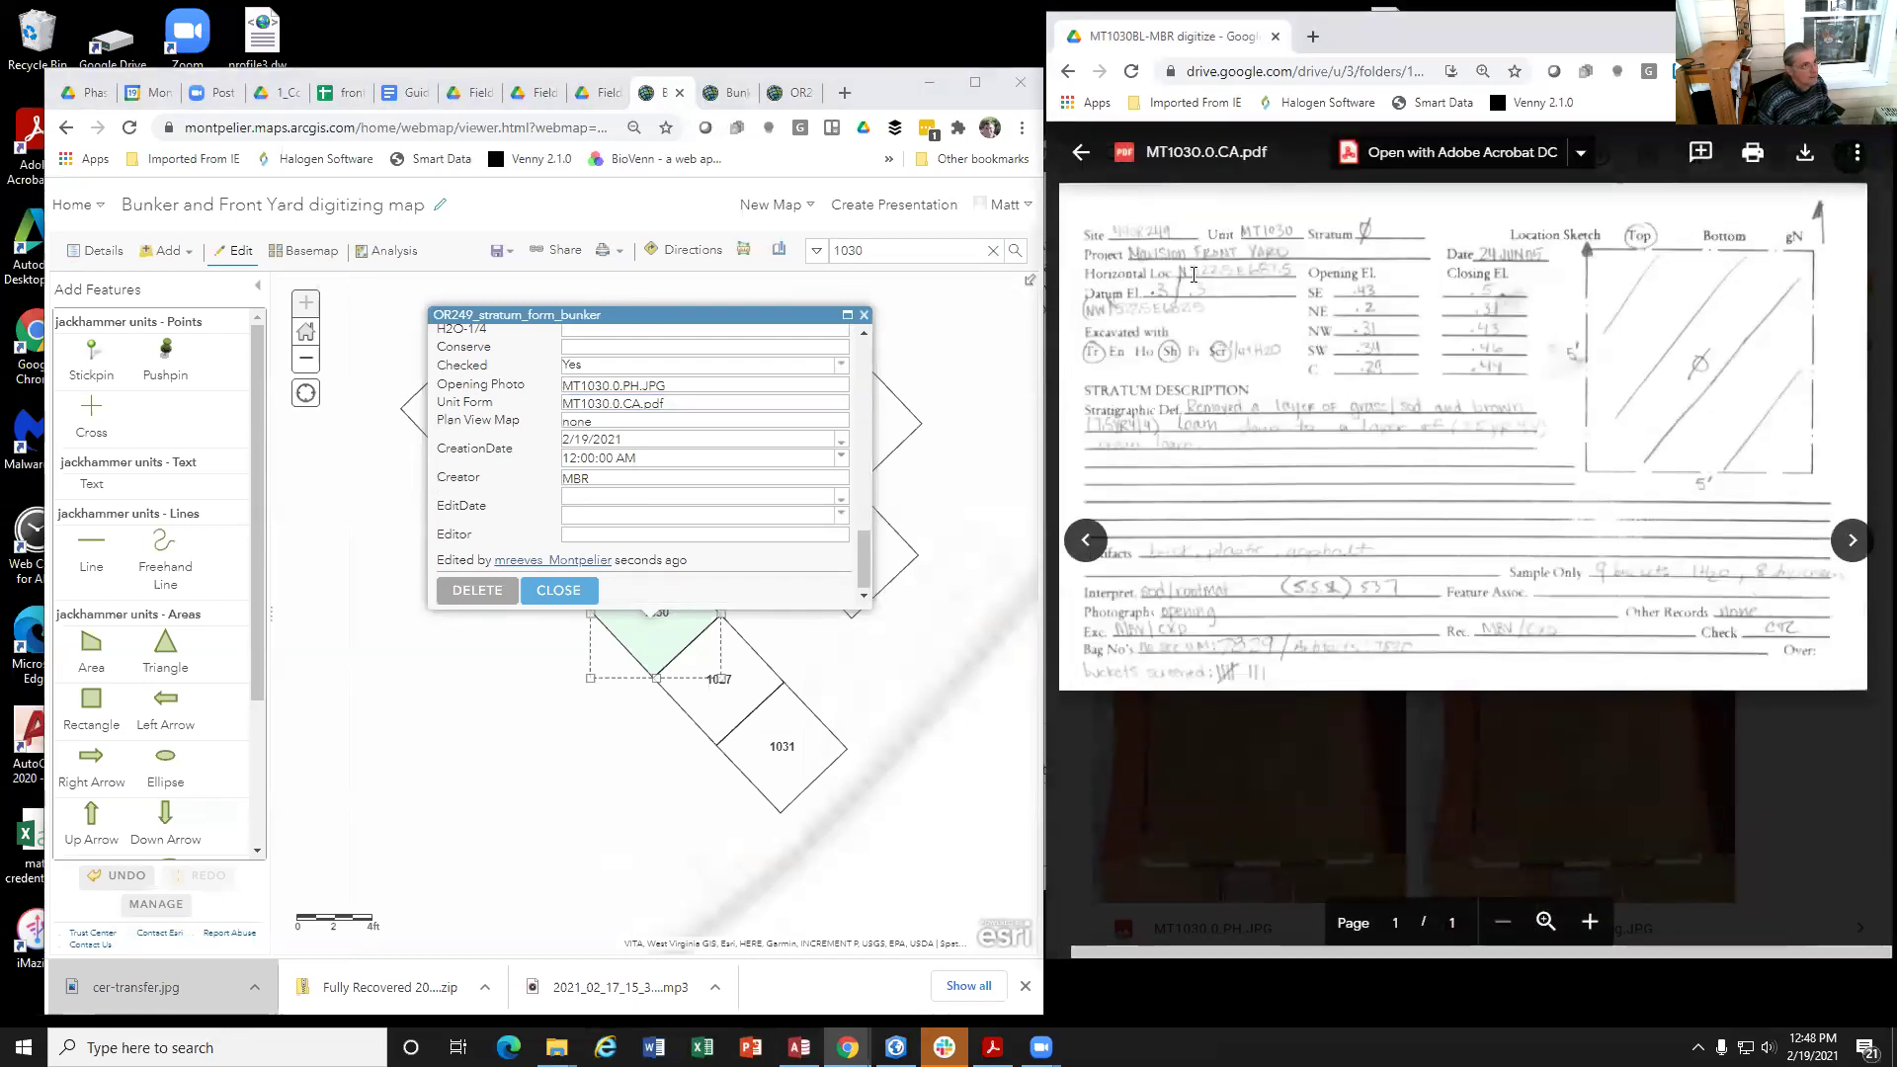
click(1215, 154)
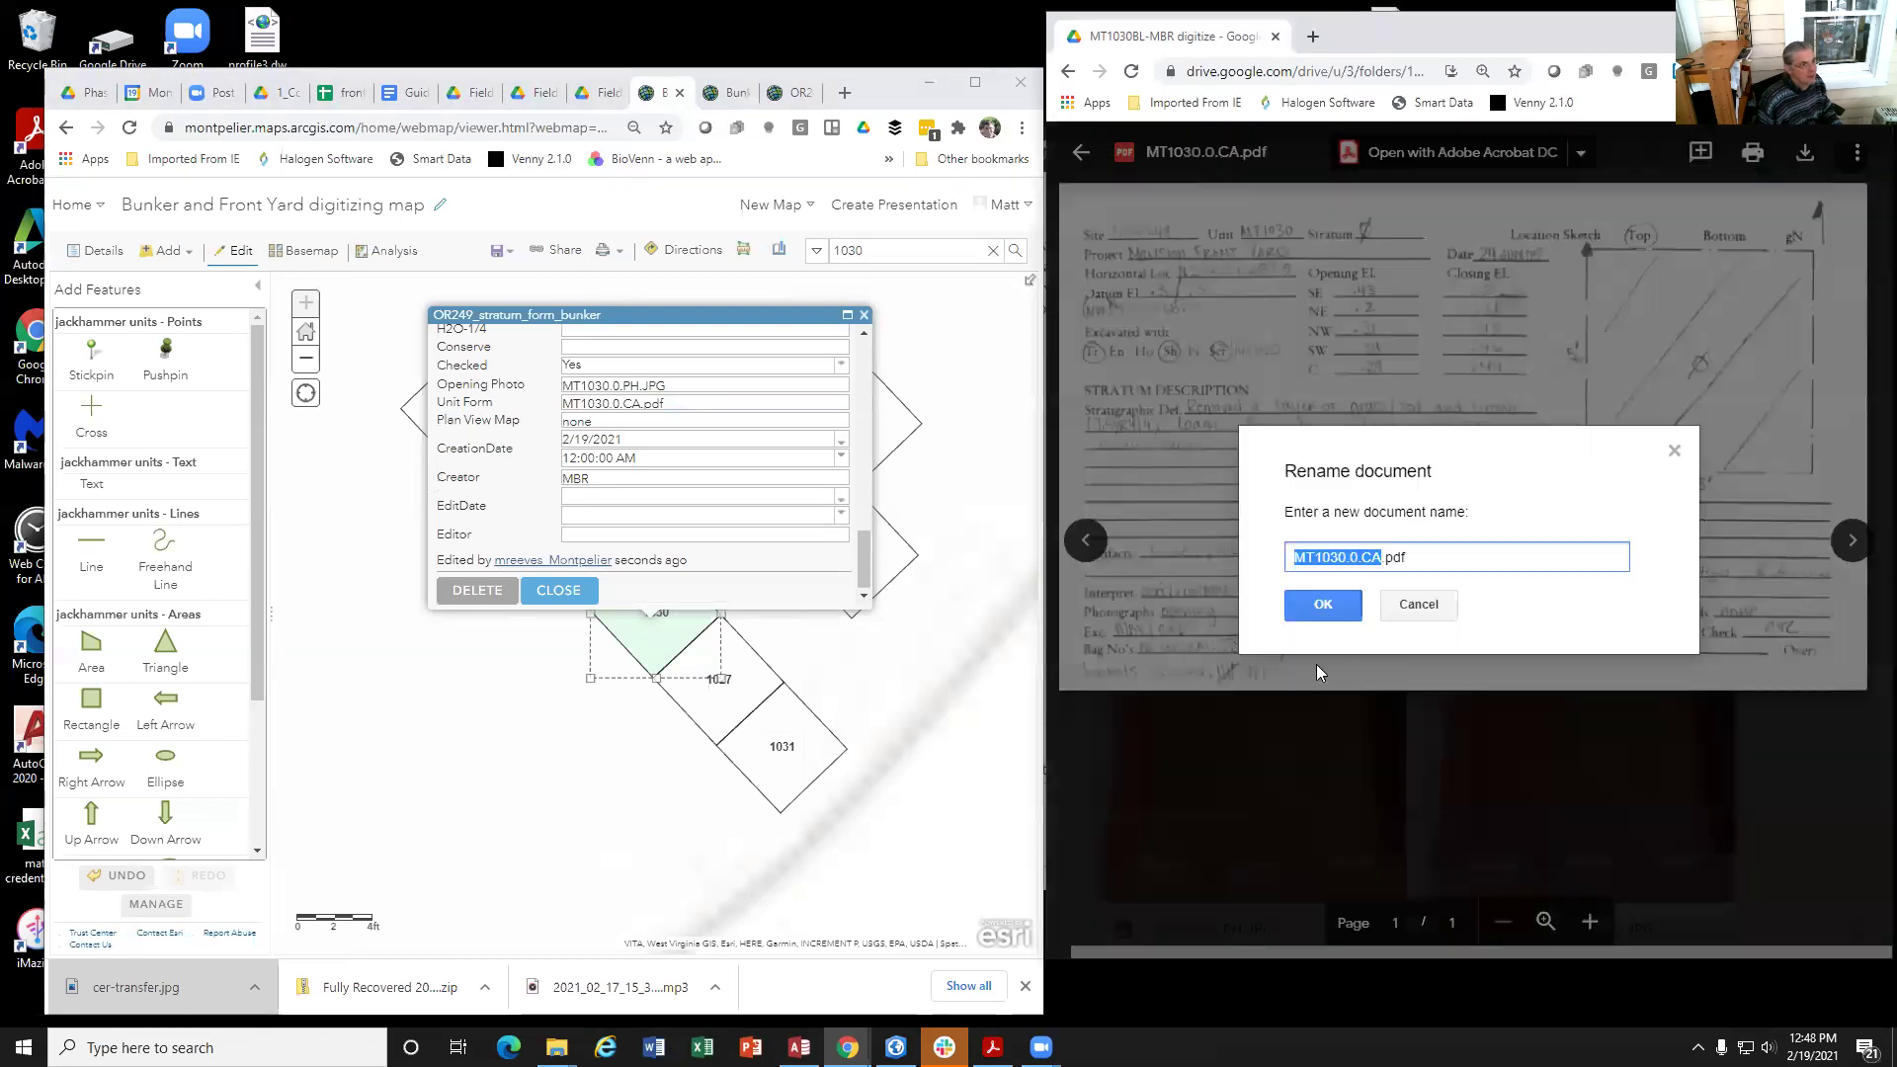
drag(1407, 557, 1274, 570)
right_click(1358, 558)
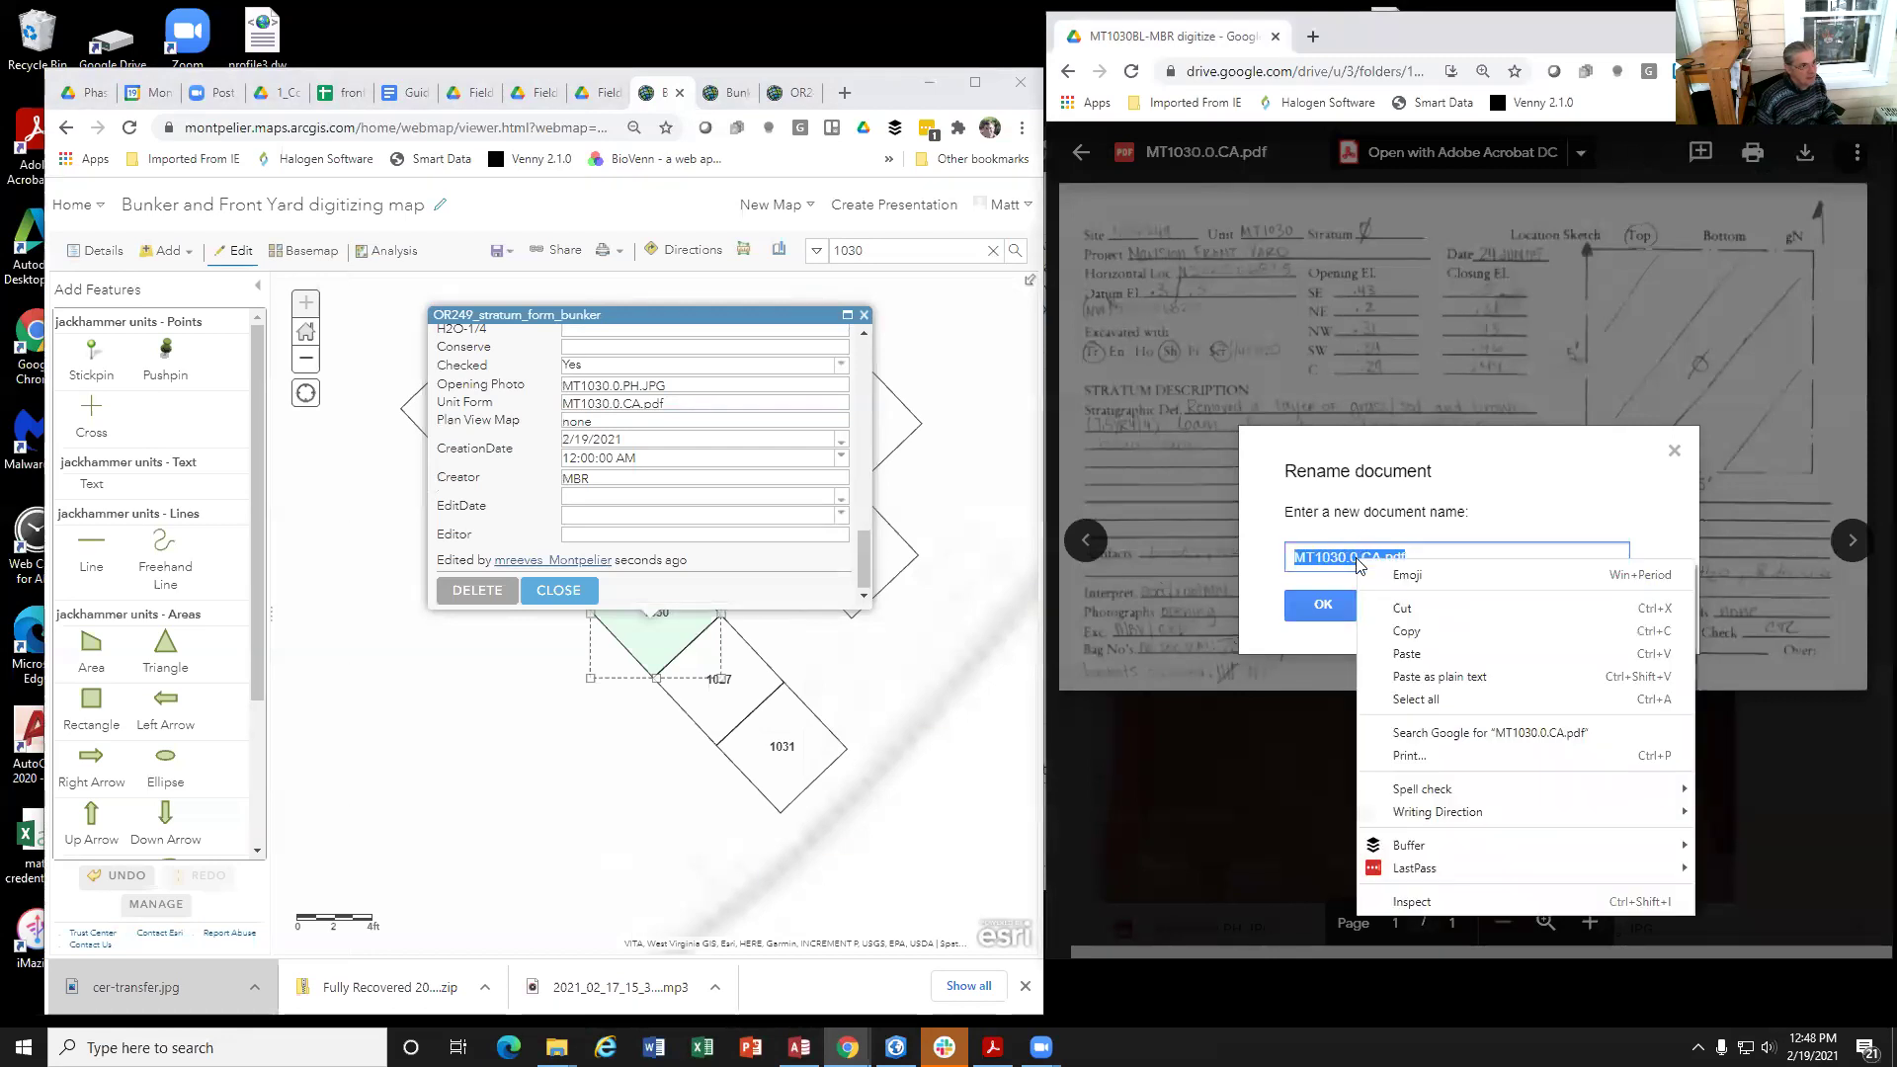
click(1400, 631)
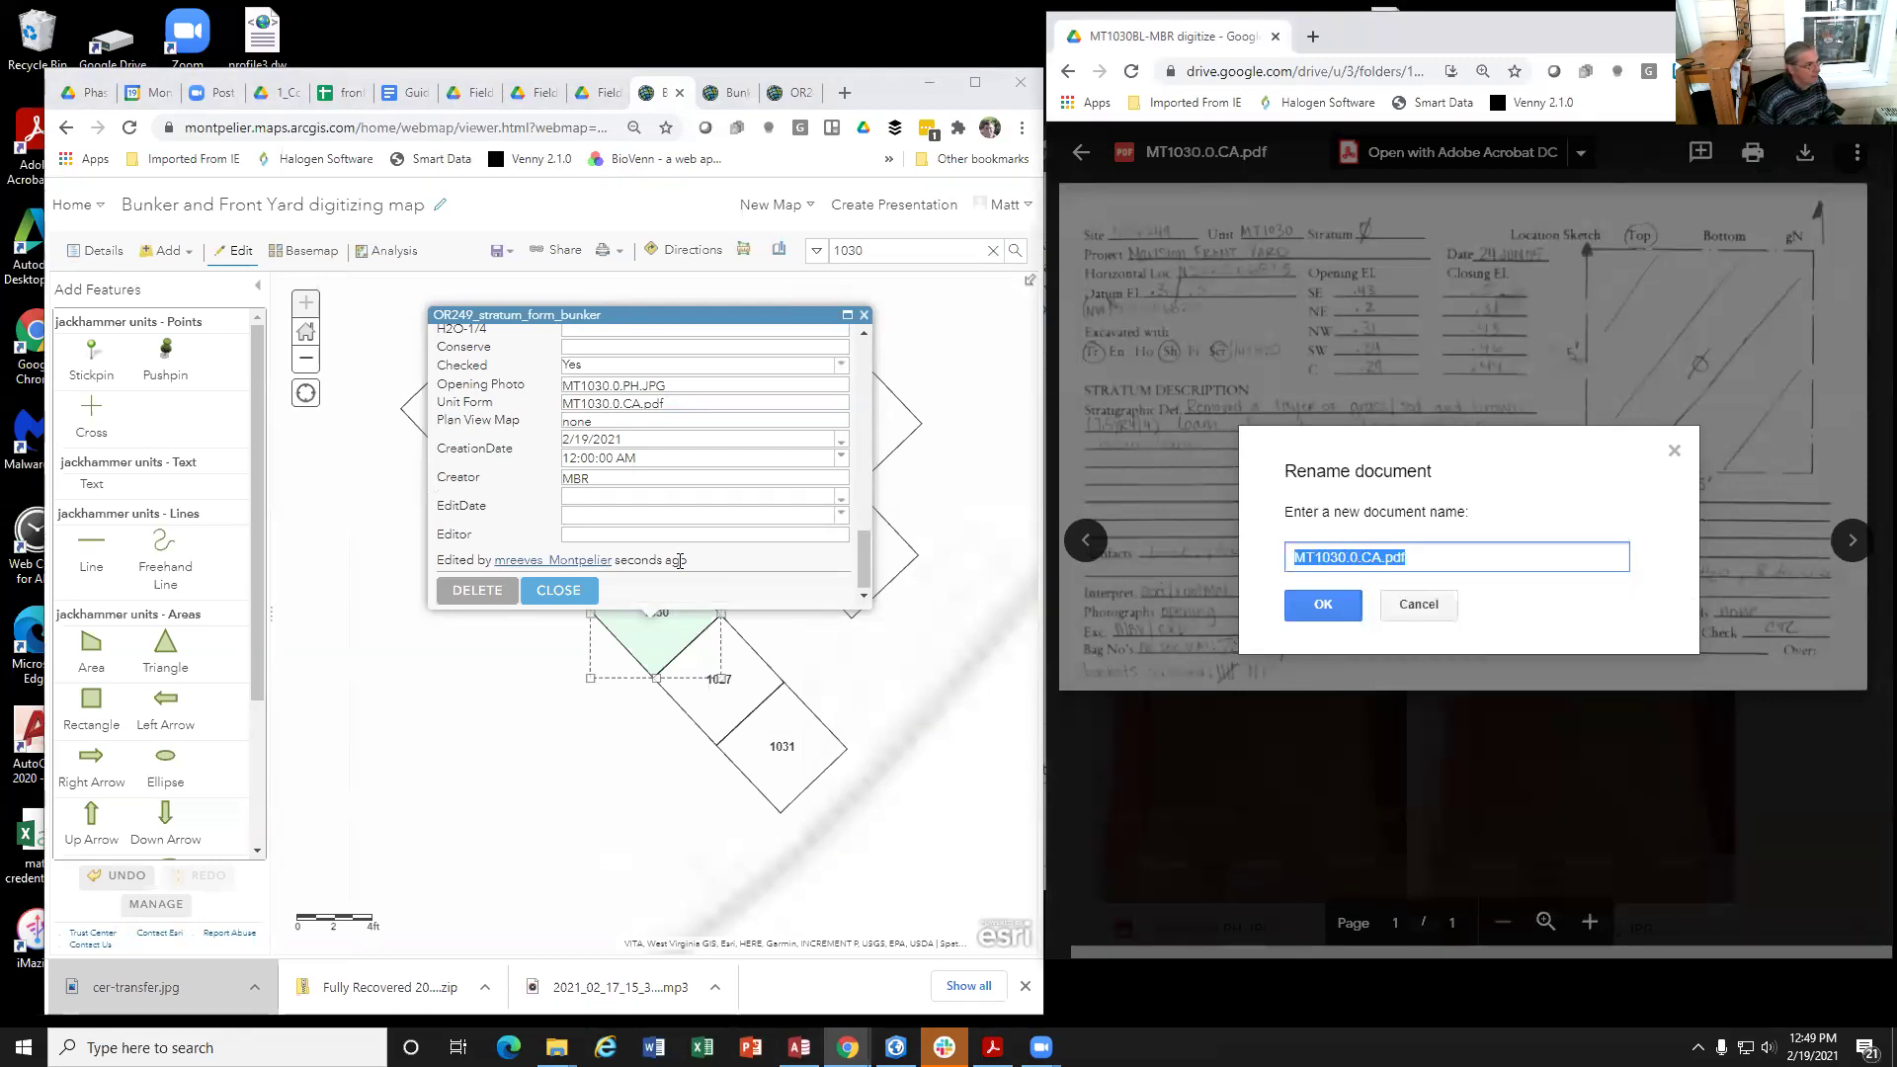
drag(667, 403, 541, 410)
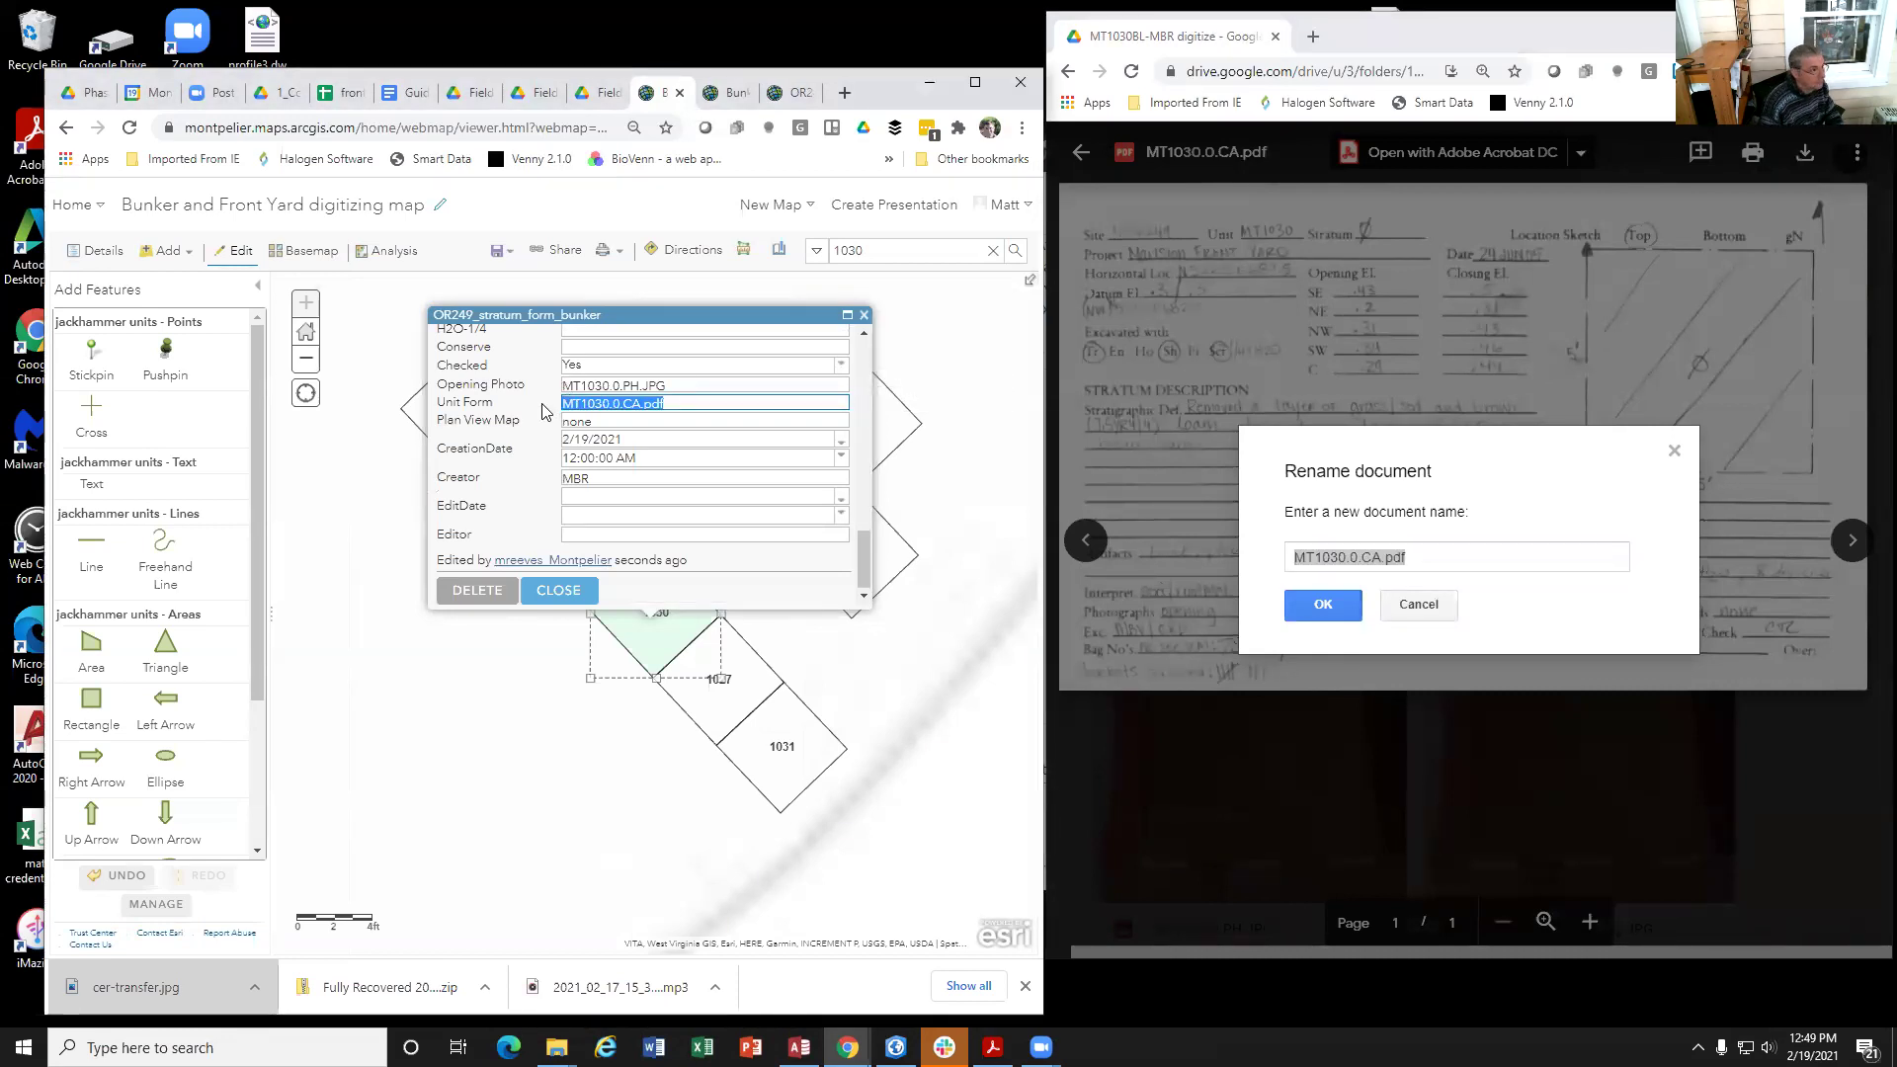
key(ctrl+v)
Step: Copy the complete document name MT1030.0.CA.pdf including its extension once more, and accept the rename dialog with the same name
click(1439, 553)
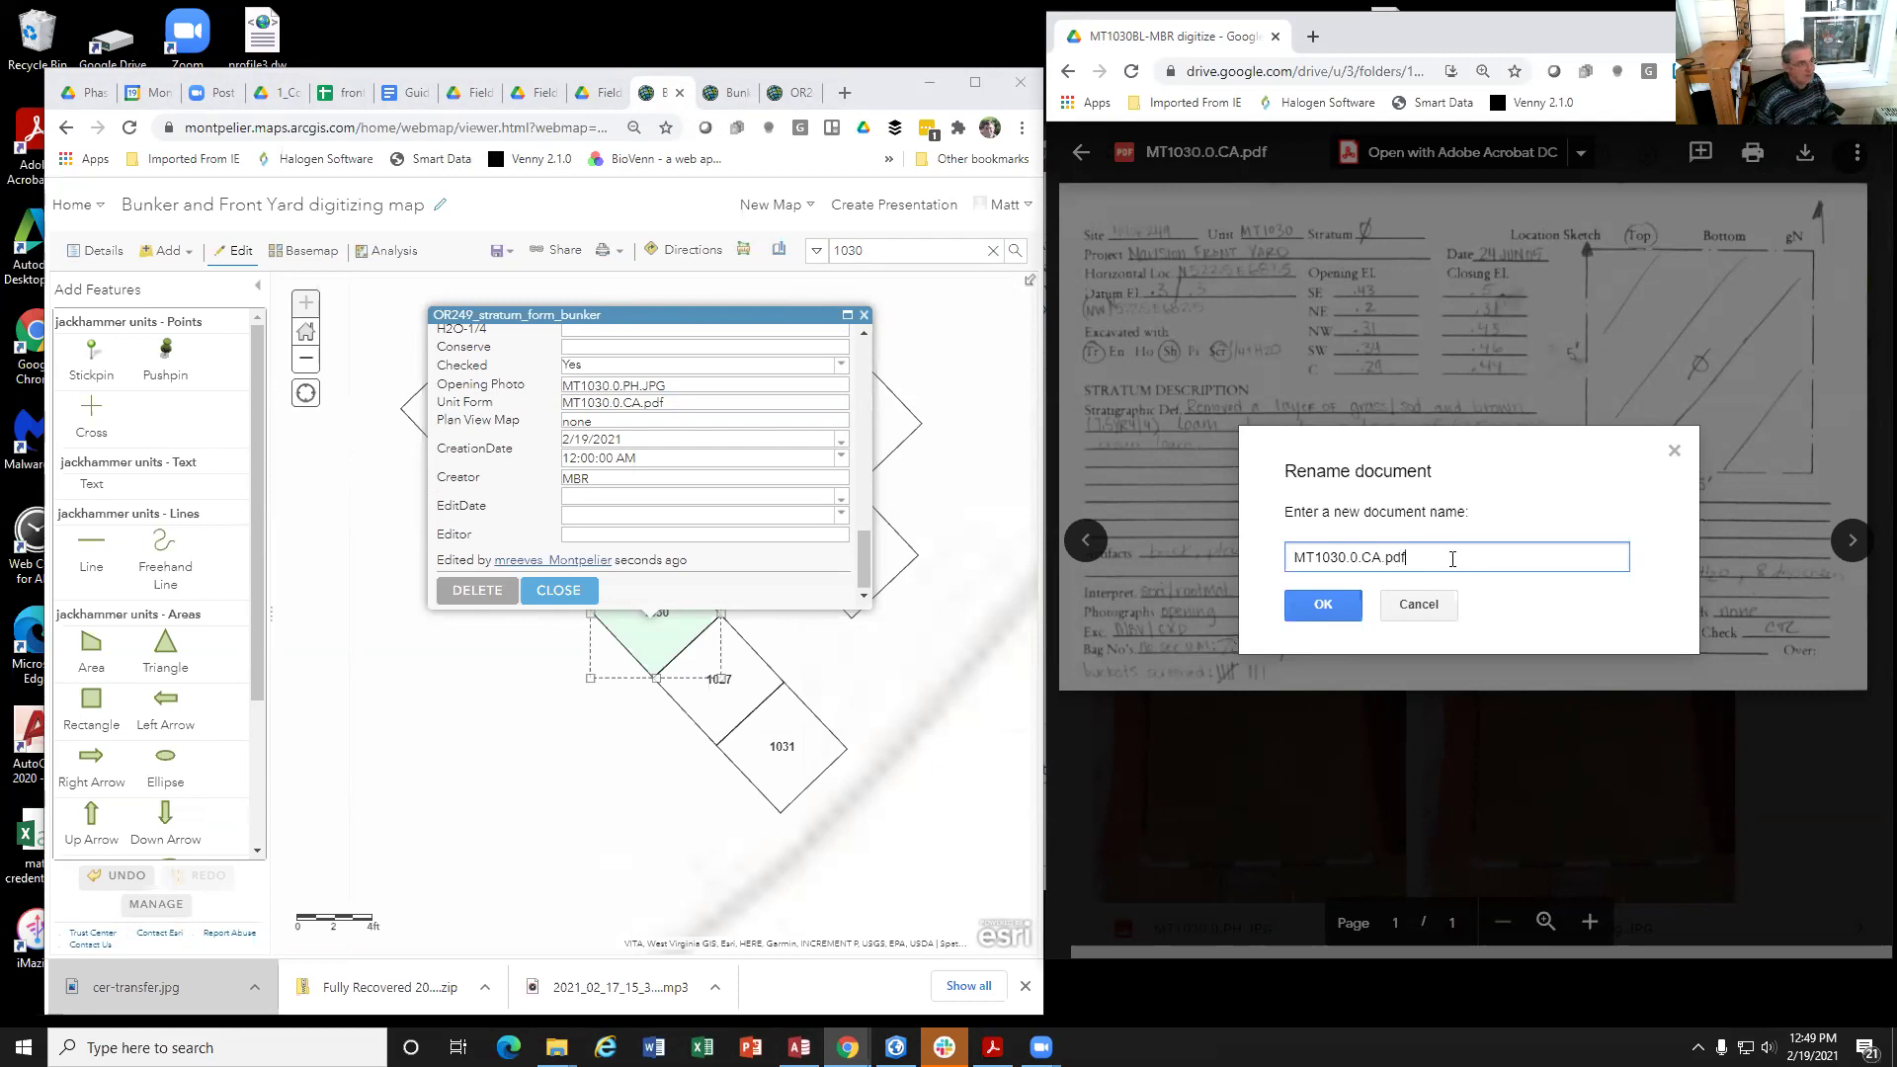
click(671, 403)
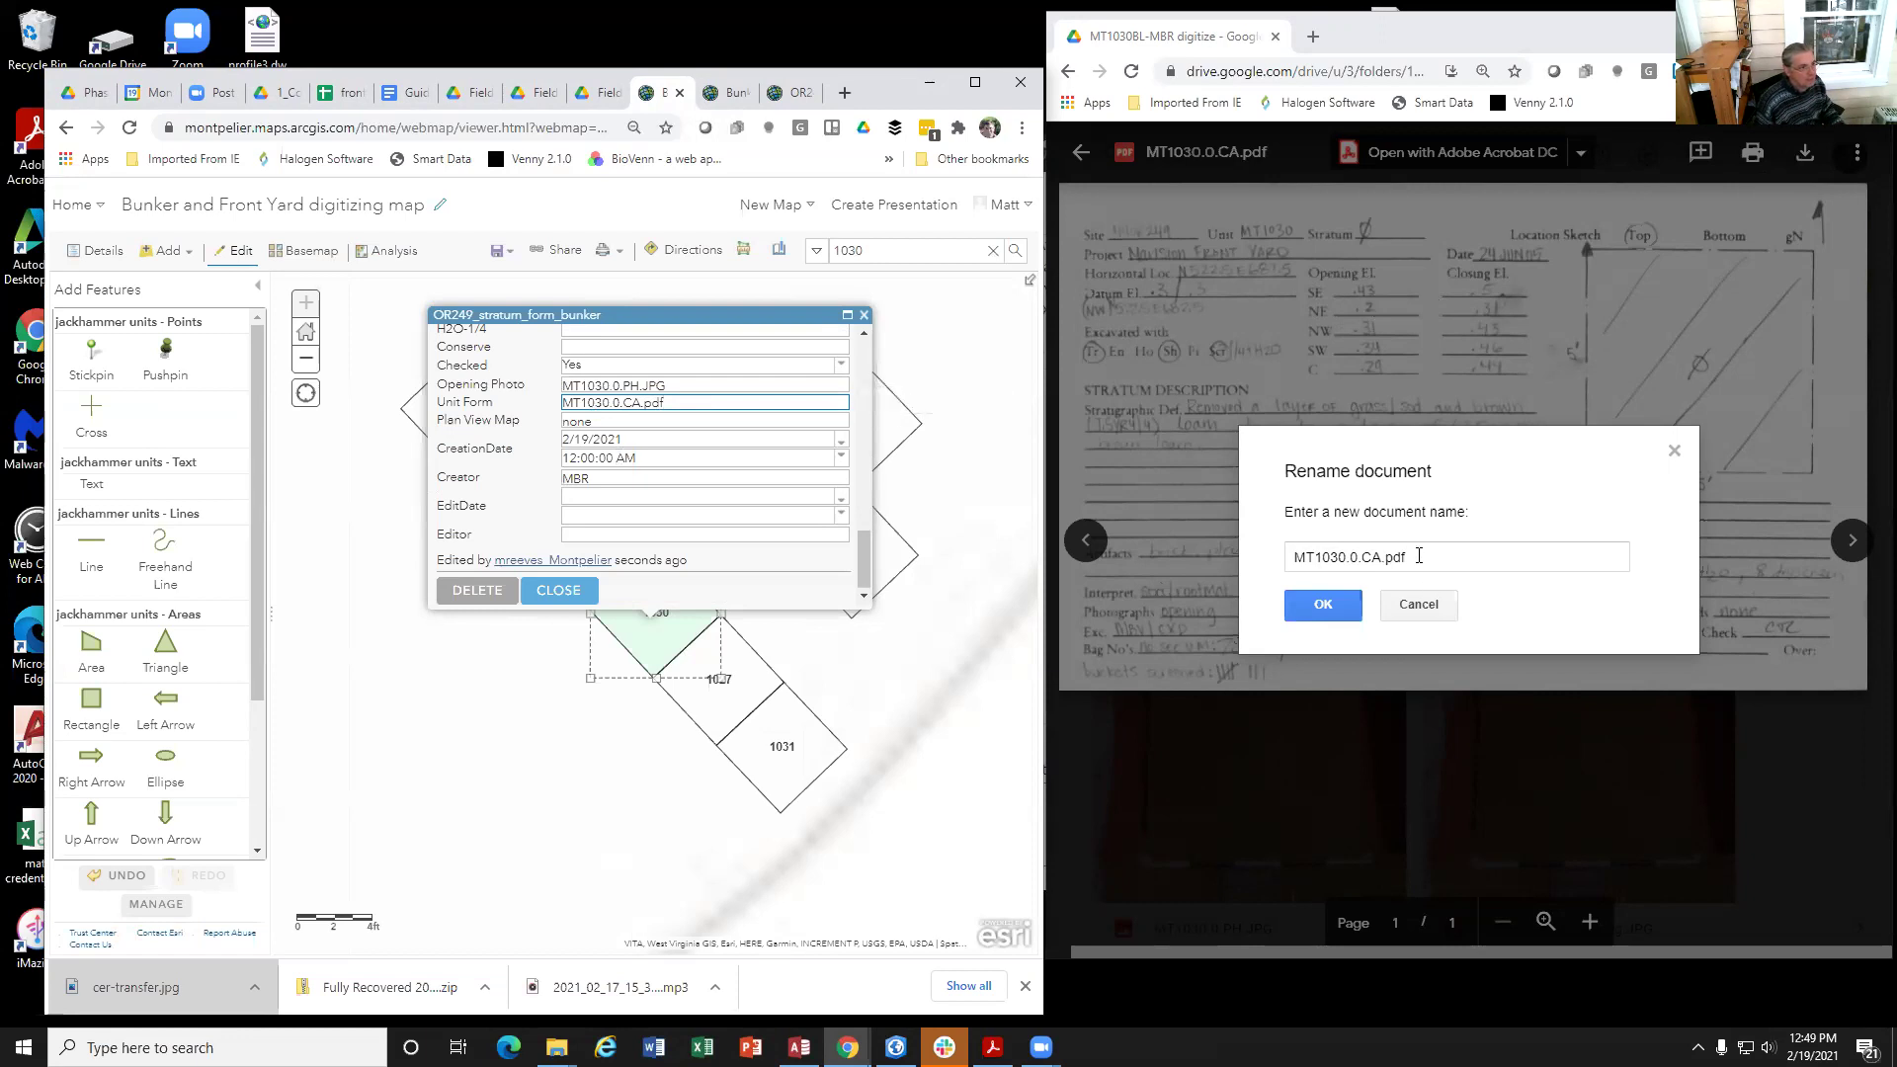
drag(1415, 557, 1280, 559)
right_click(1332, 560)
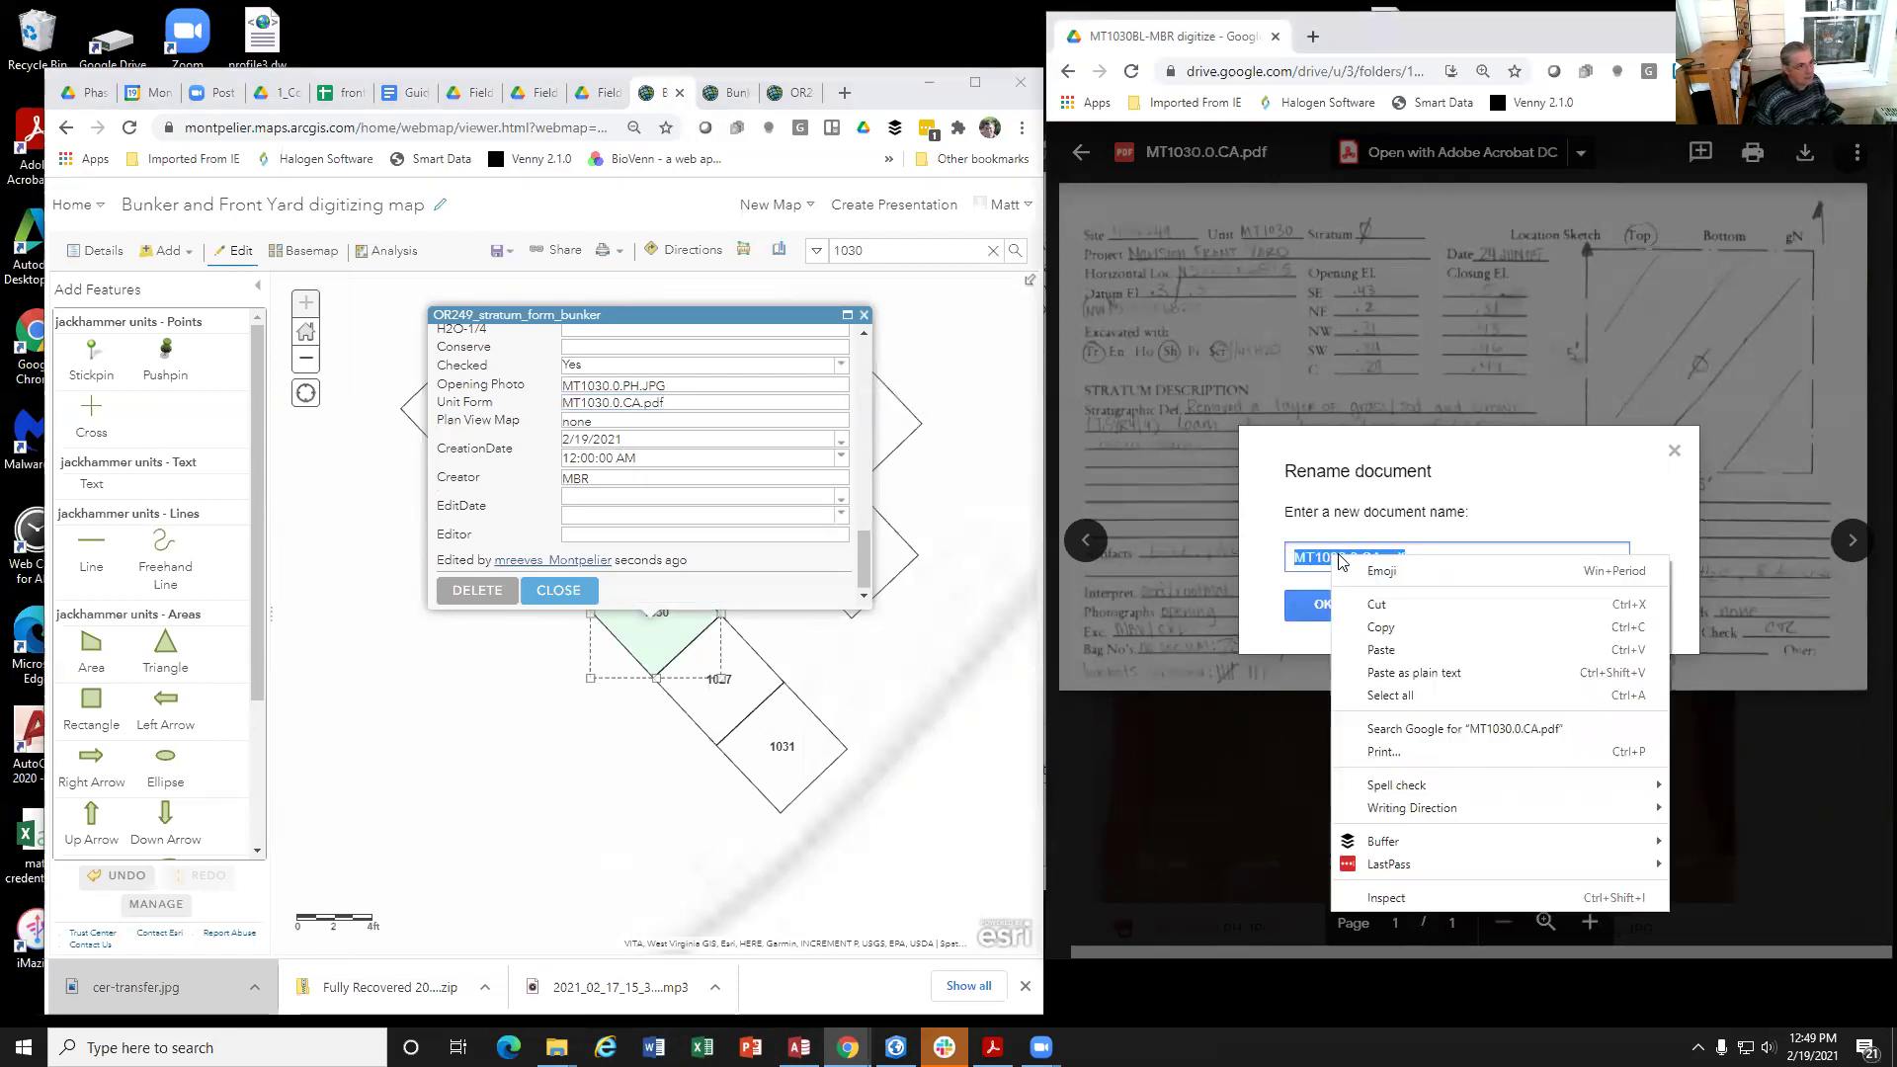
click(1358, 622)
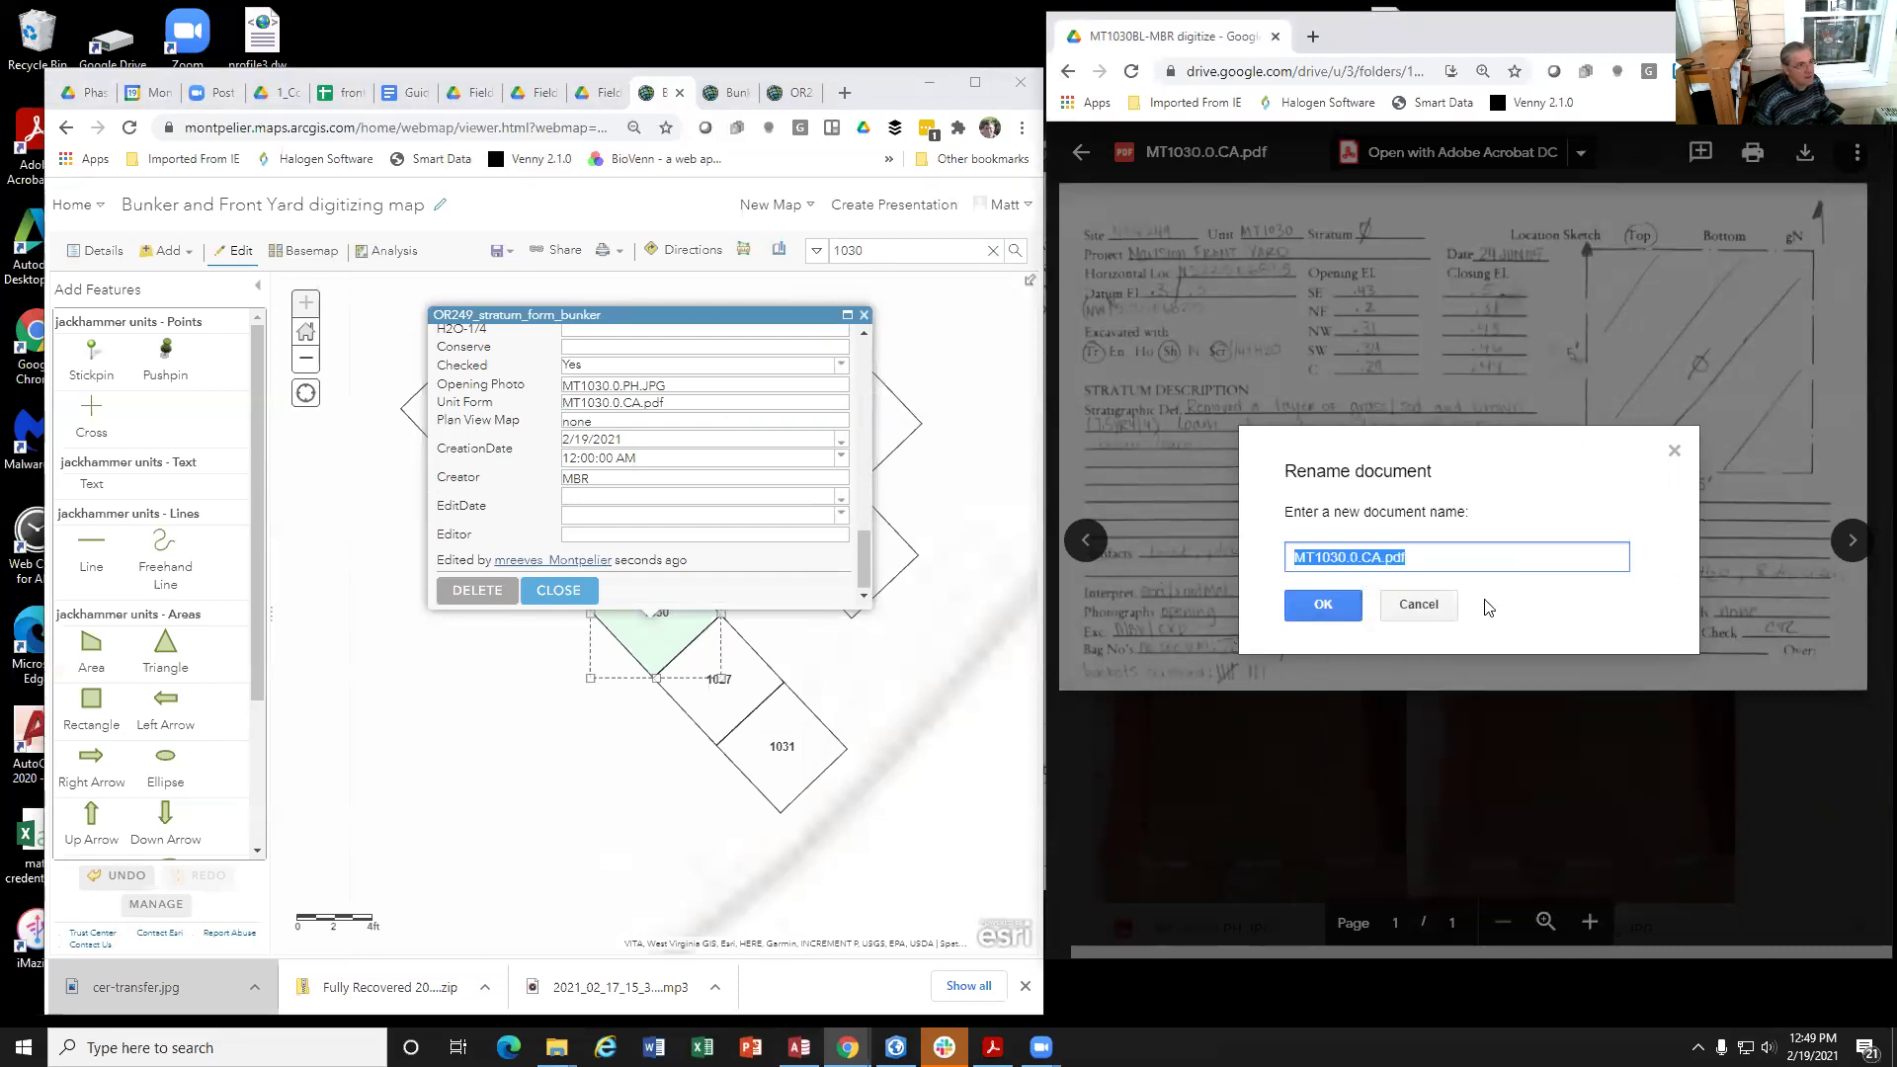
click(1444, 561)
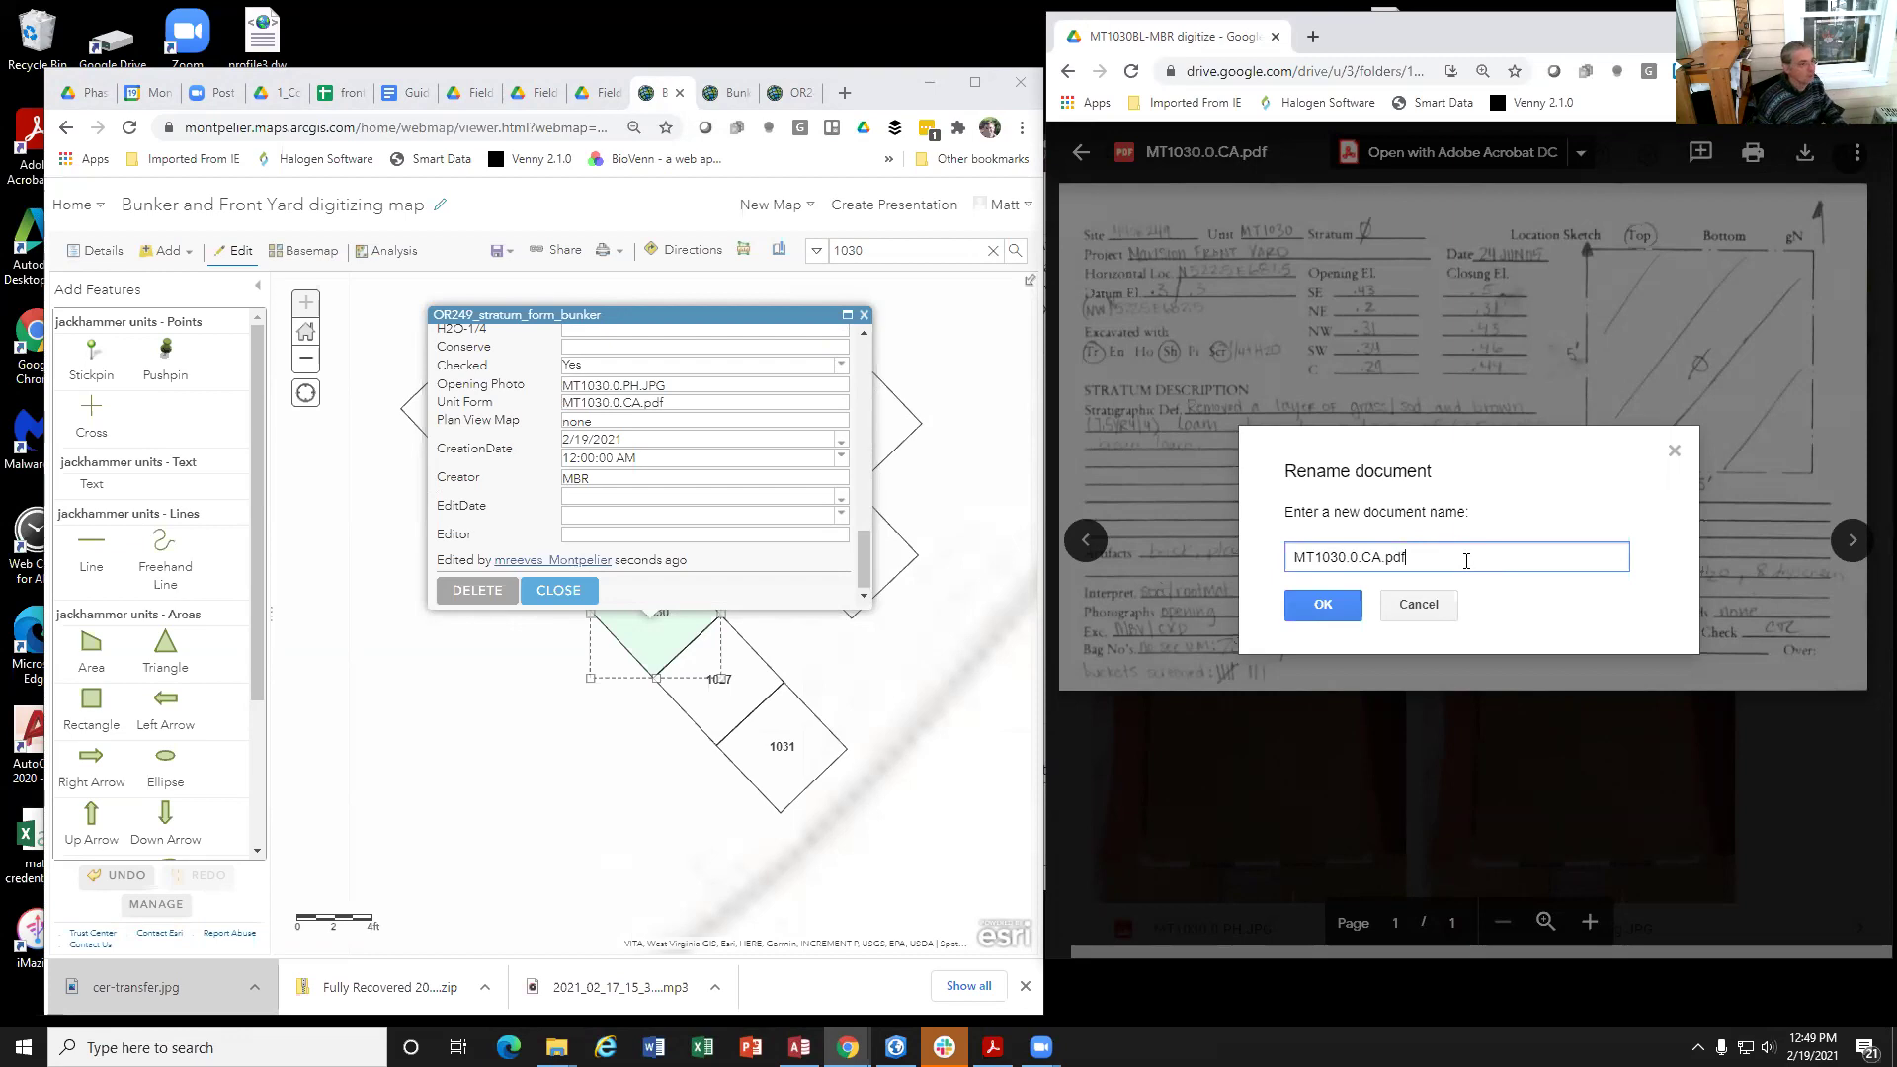
click(1319, 614)
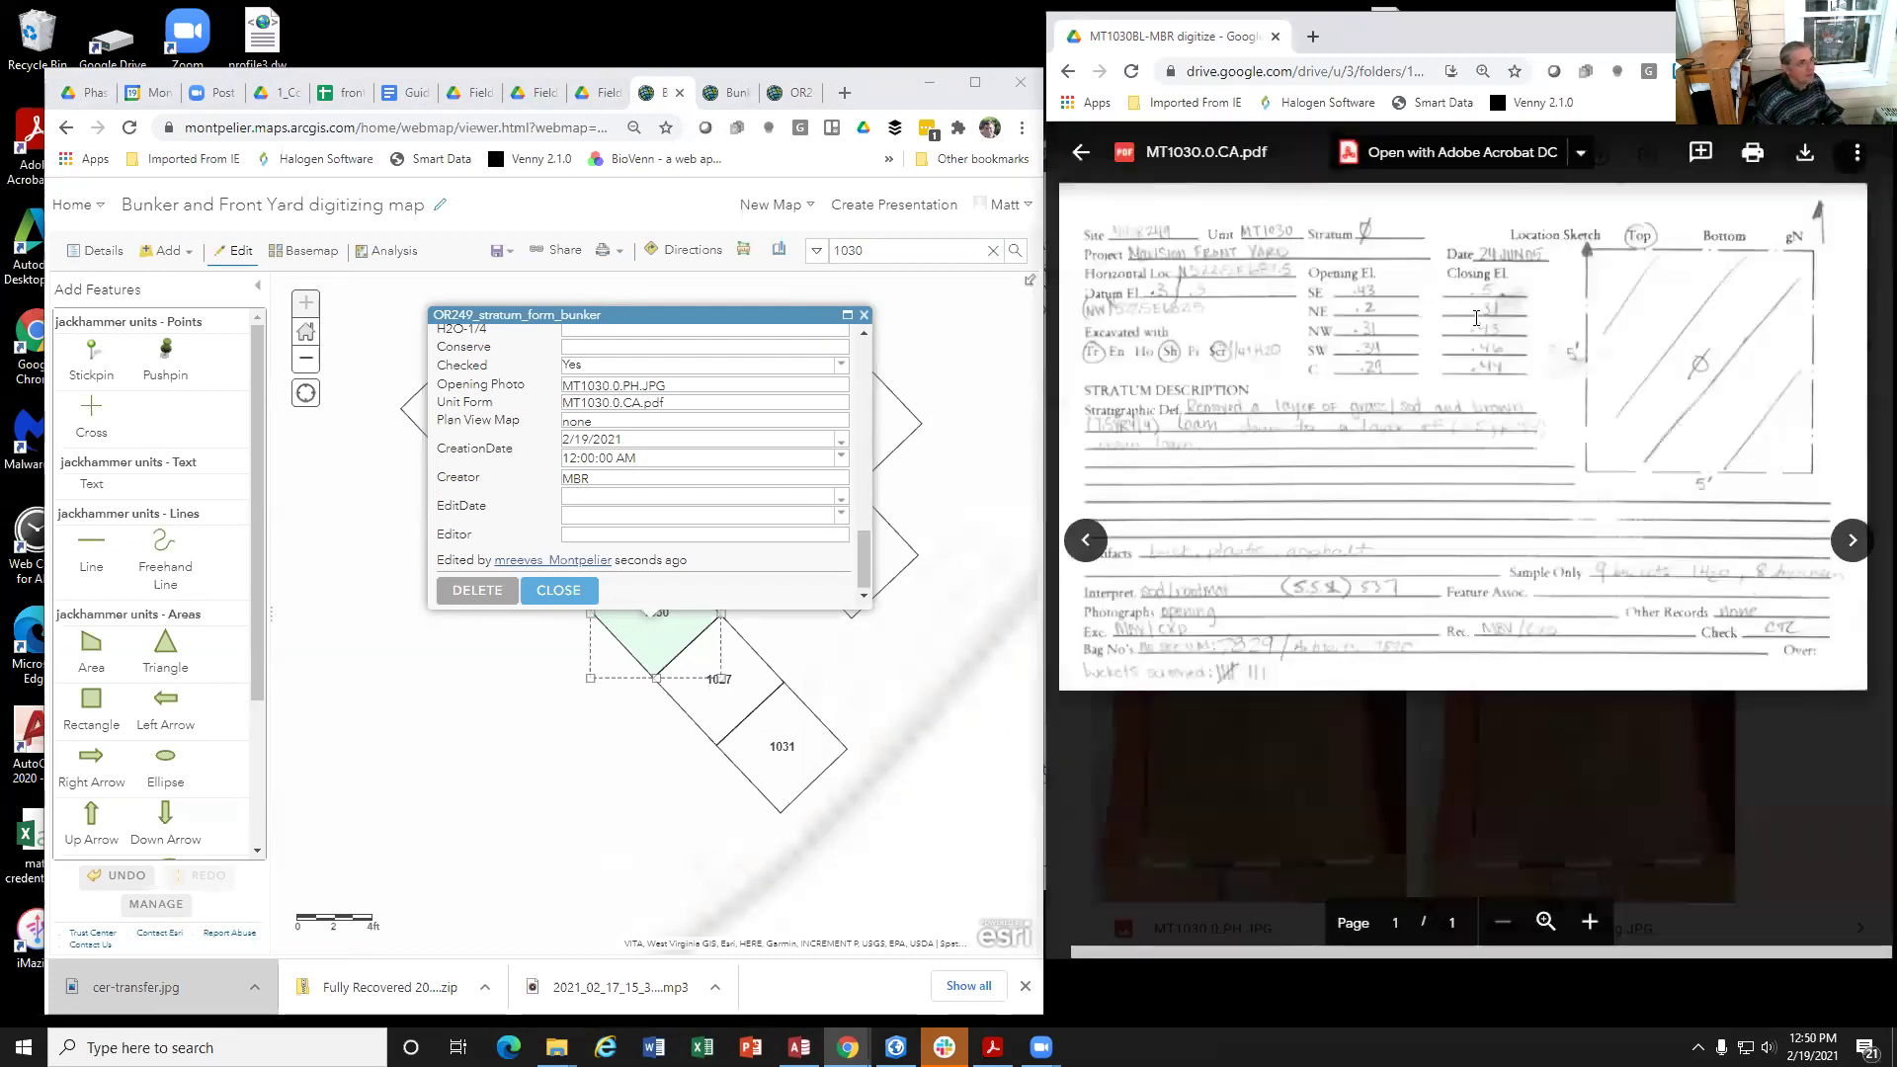
click(1241, 151)
triple_click(1423, 556)
click(1418, 605)
Step: Reopen the scanned form's Rename option, copy the name MT1030.0.CA.pdf, and cancel without renaming
click(1855, 153)
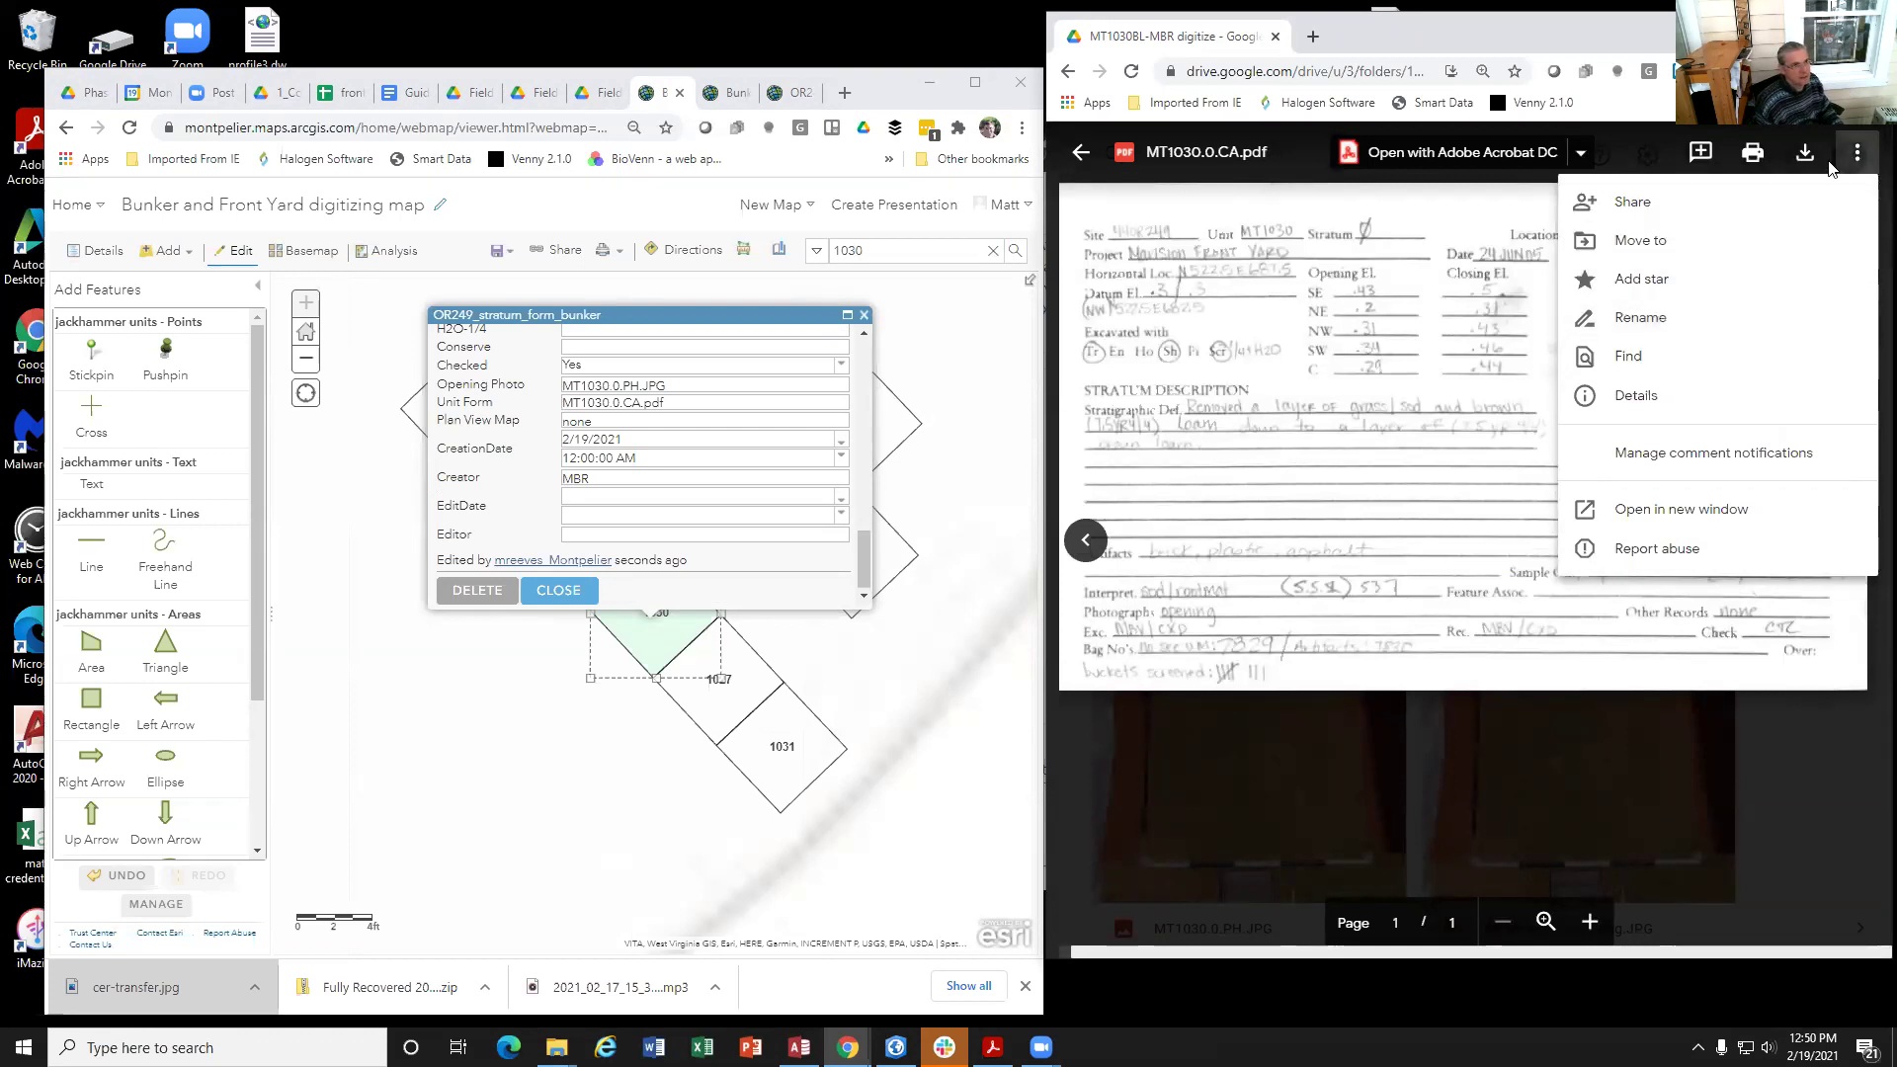
click(1640, 318)
drag(1419, 551, 1142, 523)
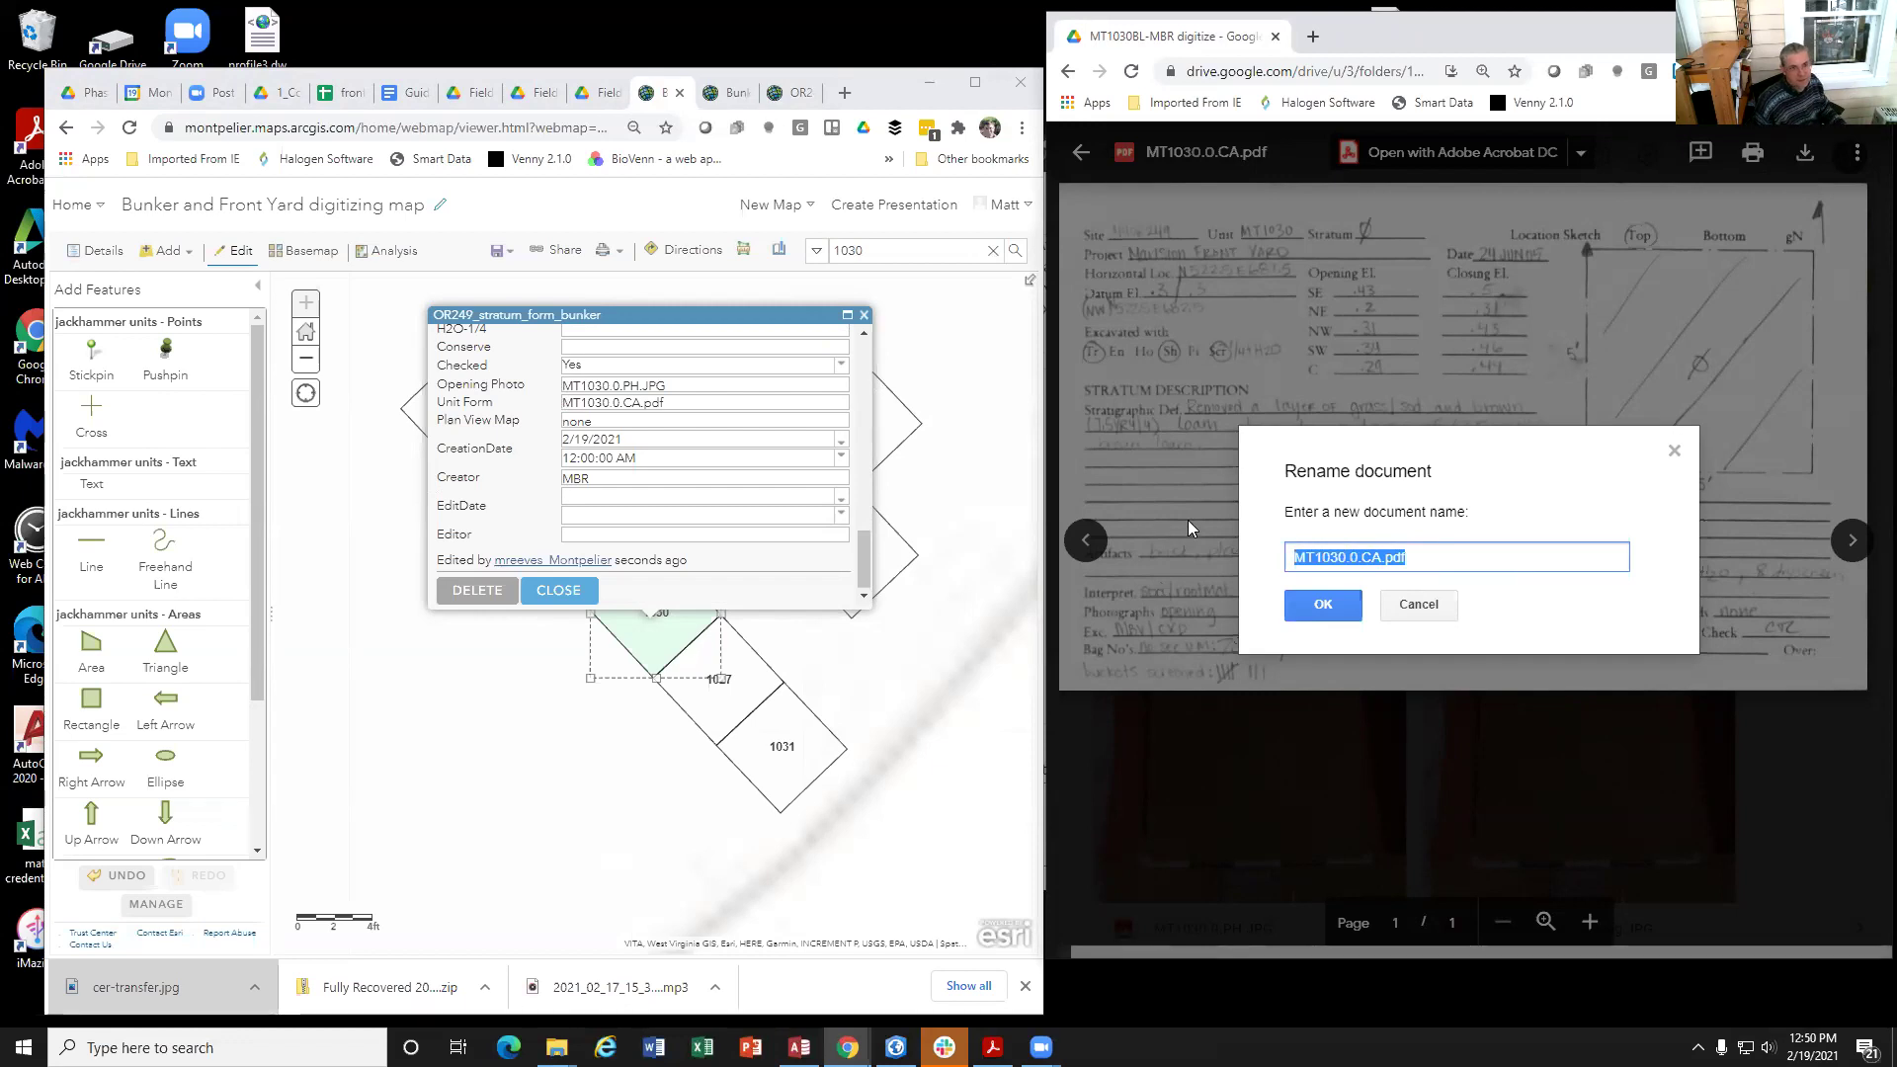
right_click(1306, 555)
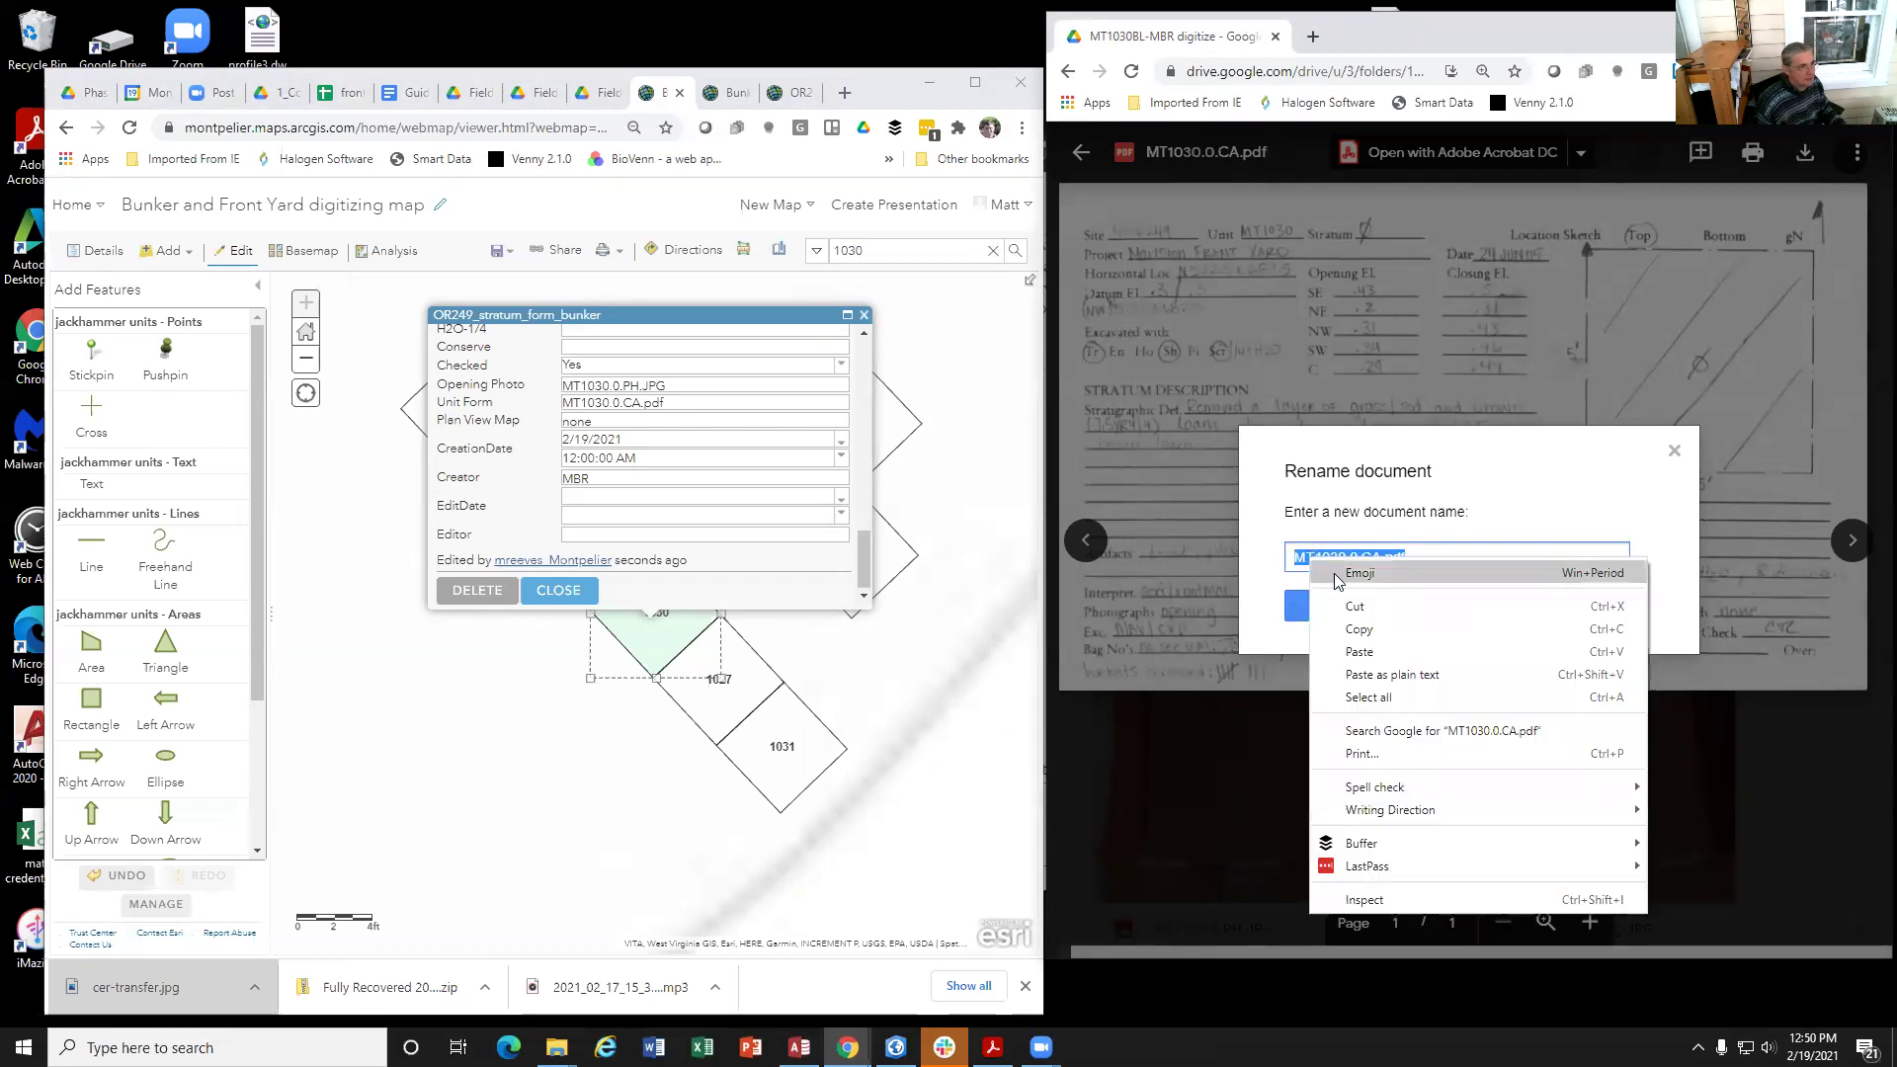
click(1355, 632)
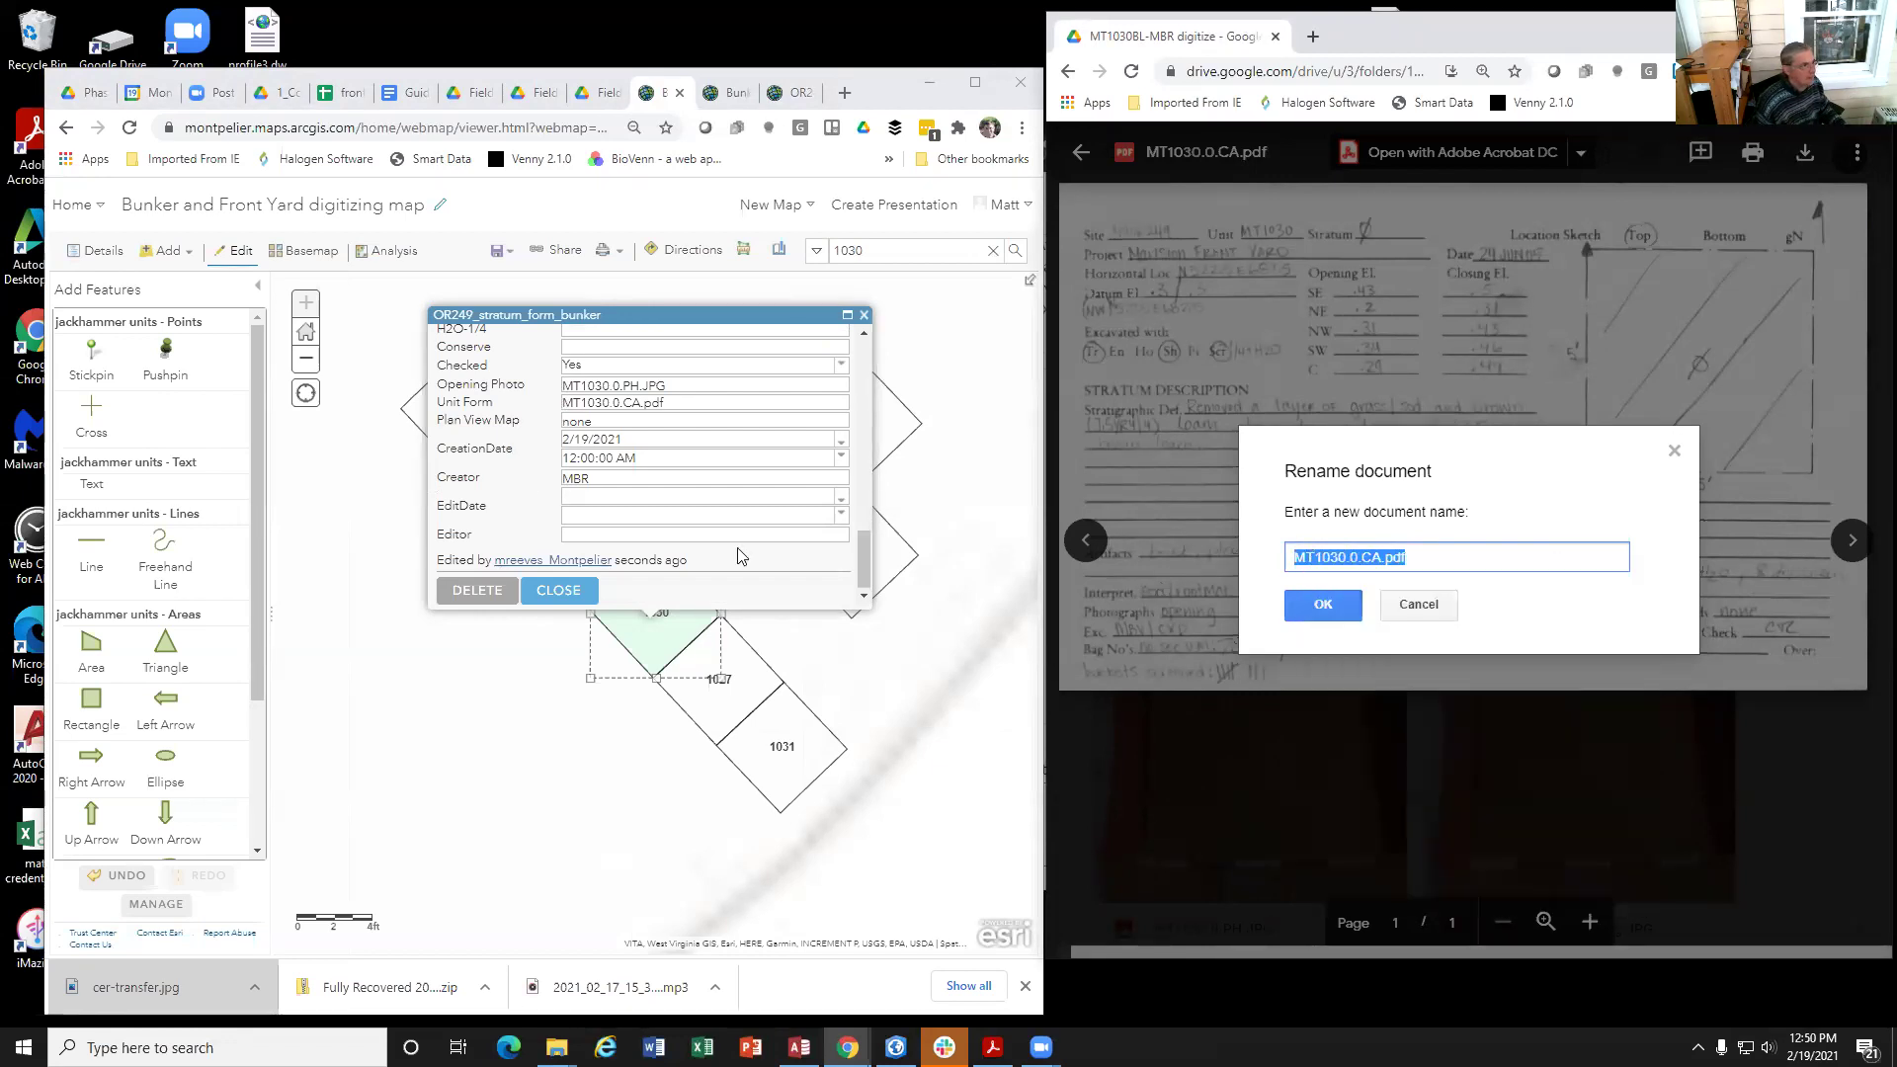
click(1432, 618)
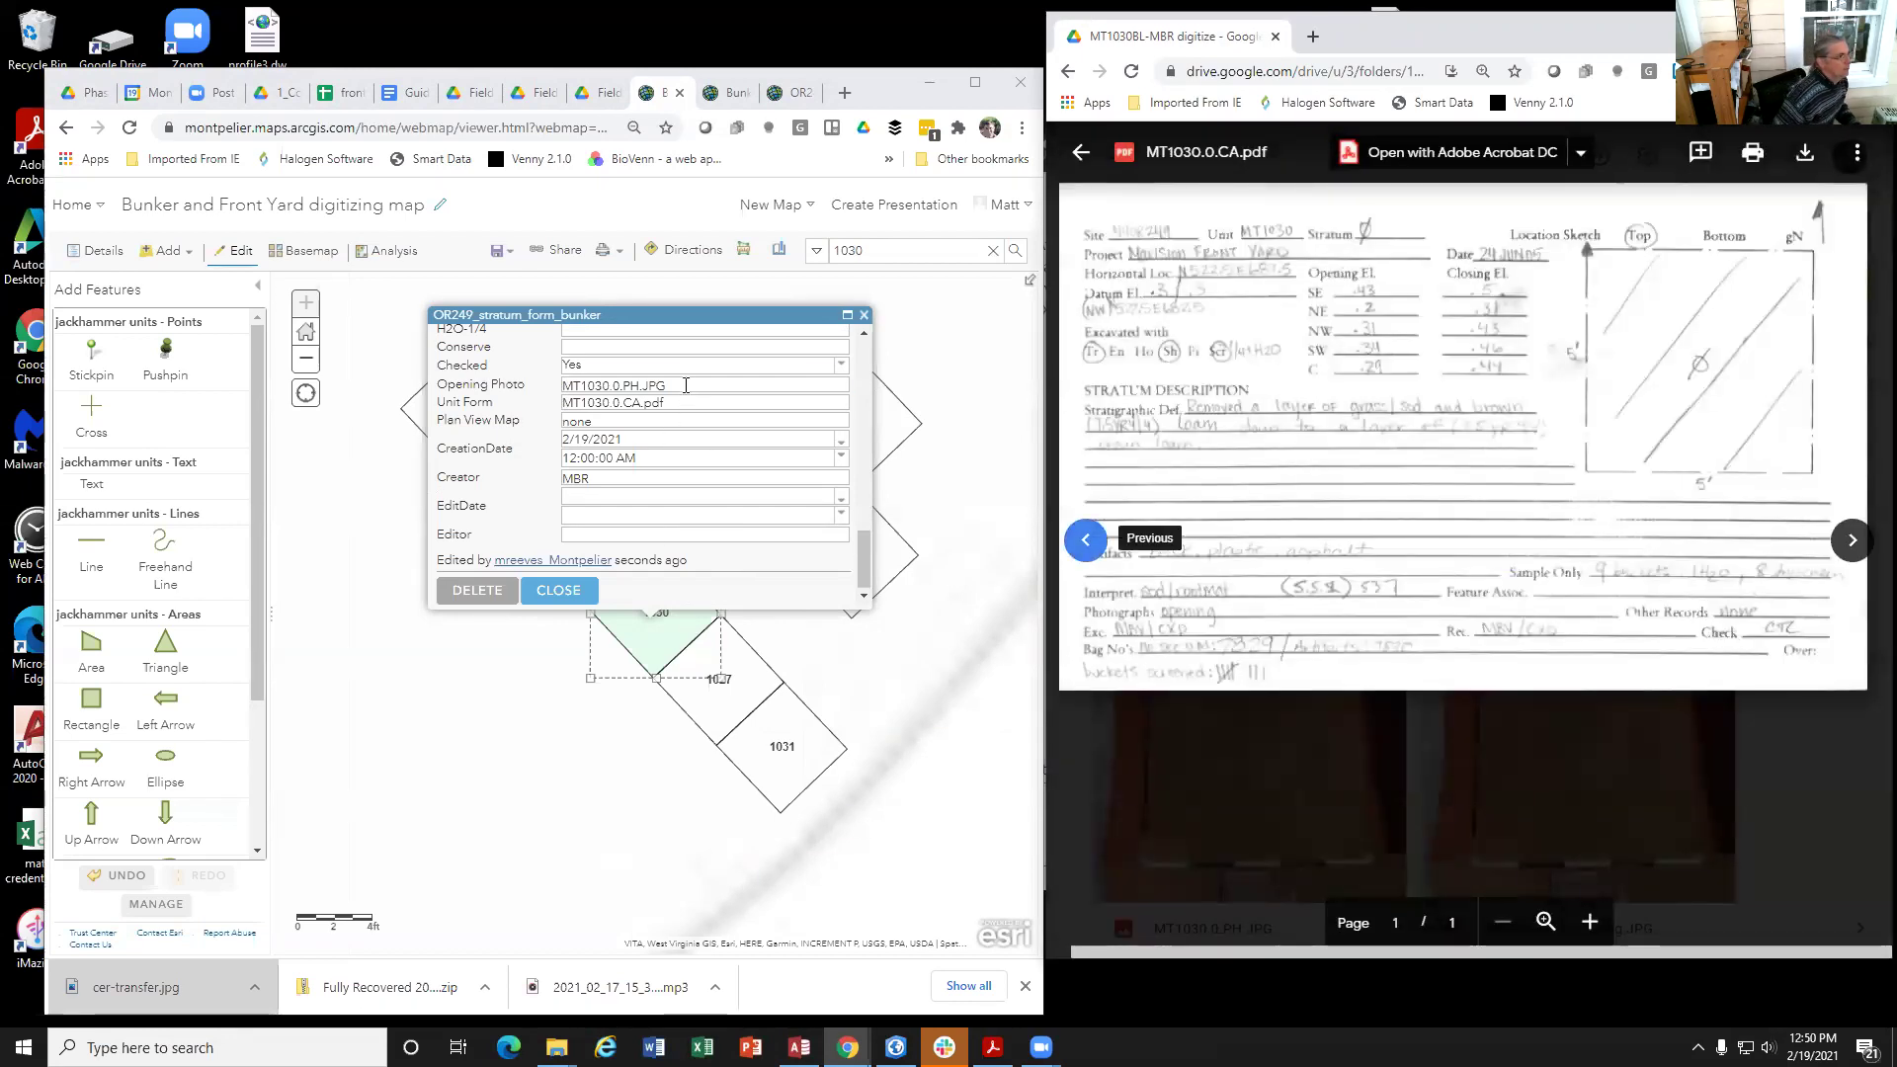
Step: Copy the full name MT1030.0.PH.JPG from the opening photo's rename dialog, paste it over the Opening Photo field, and accept the unchanged name
click(629, 385)
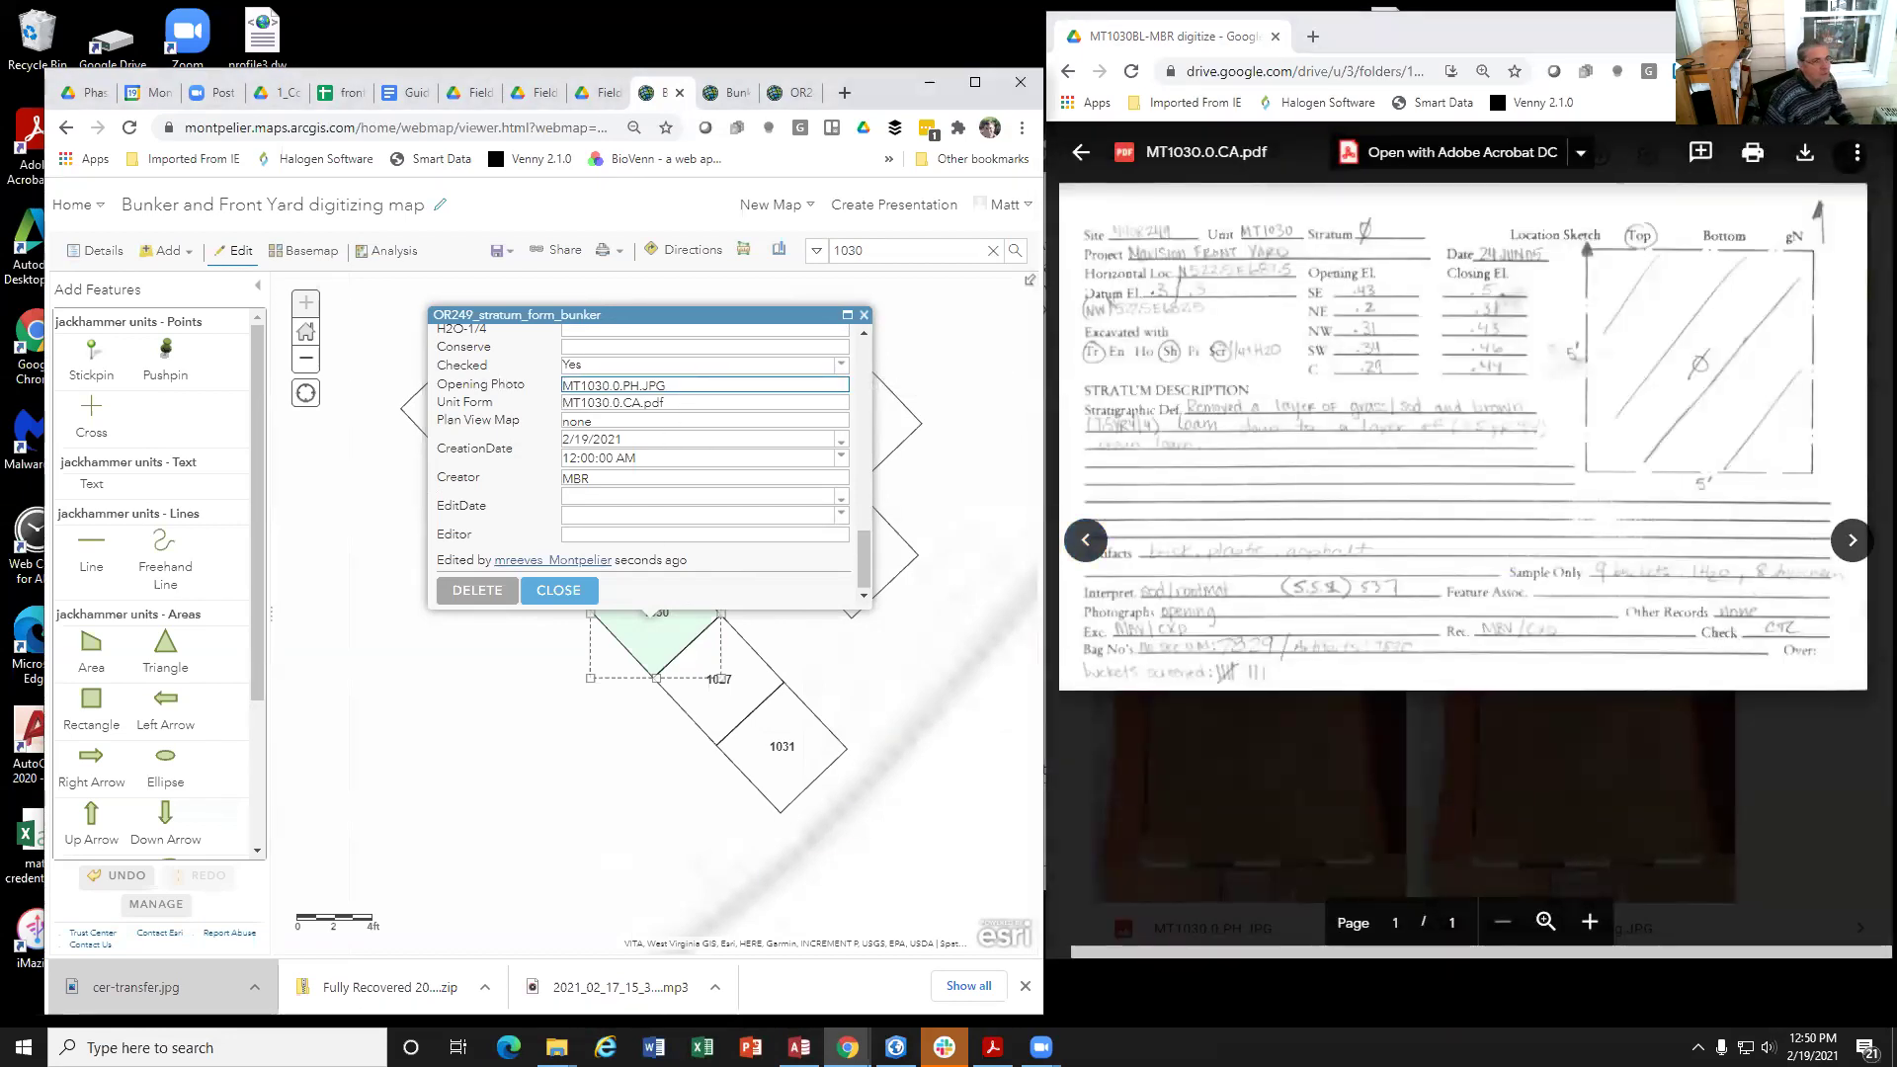
click(1852, 543)
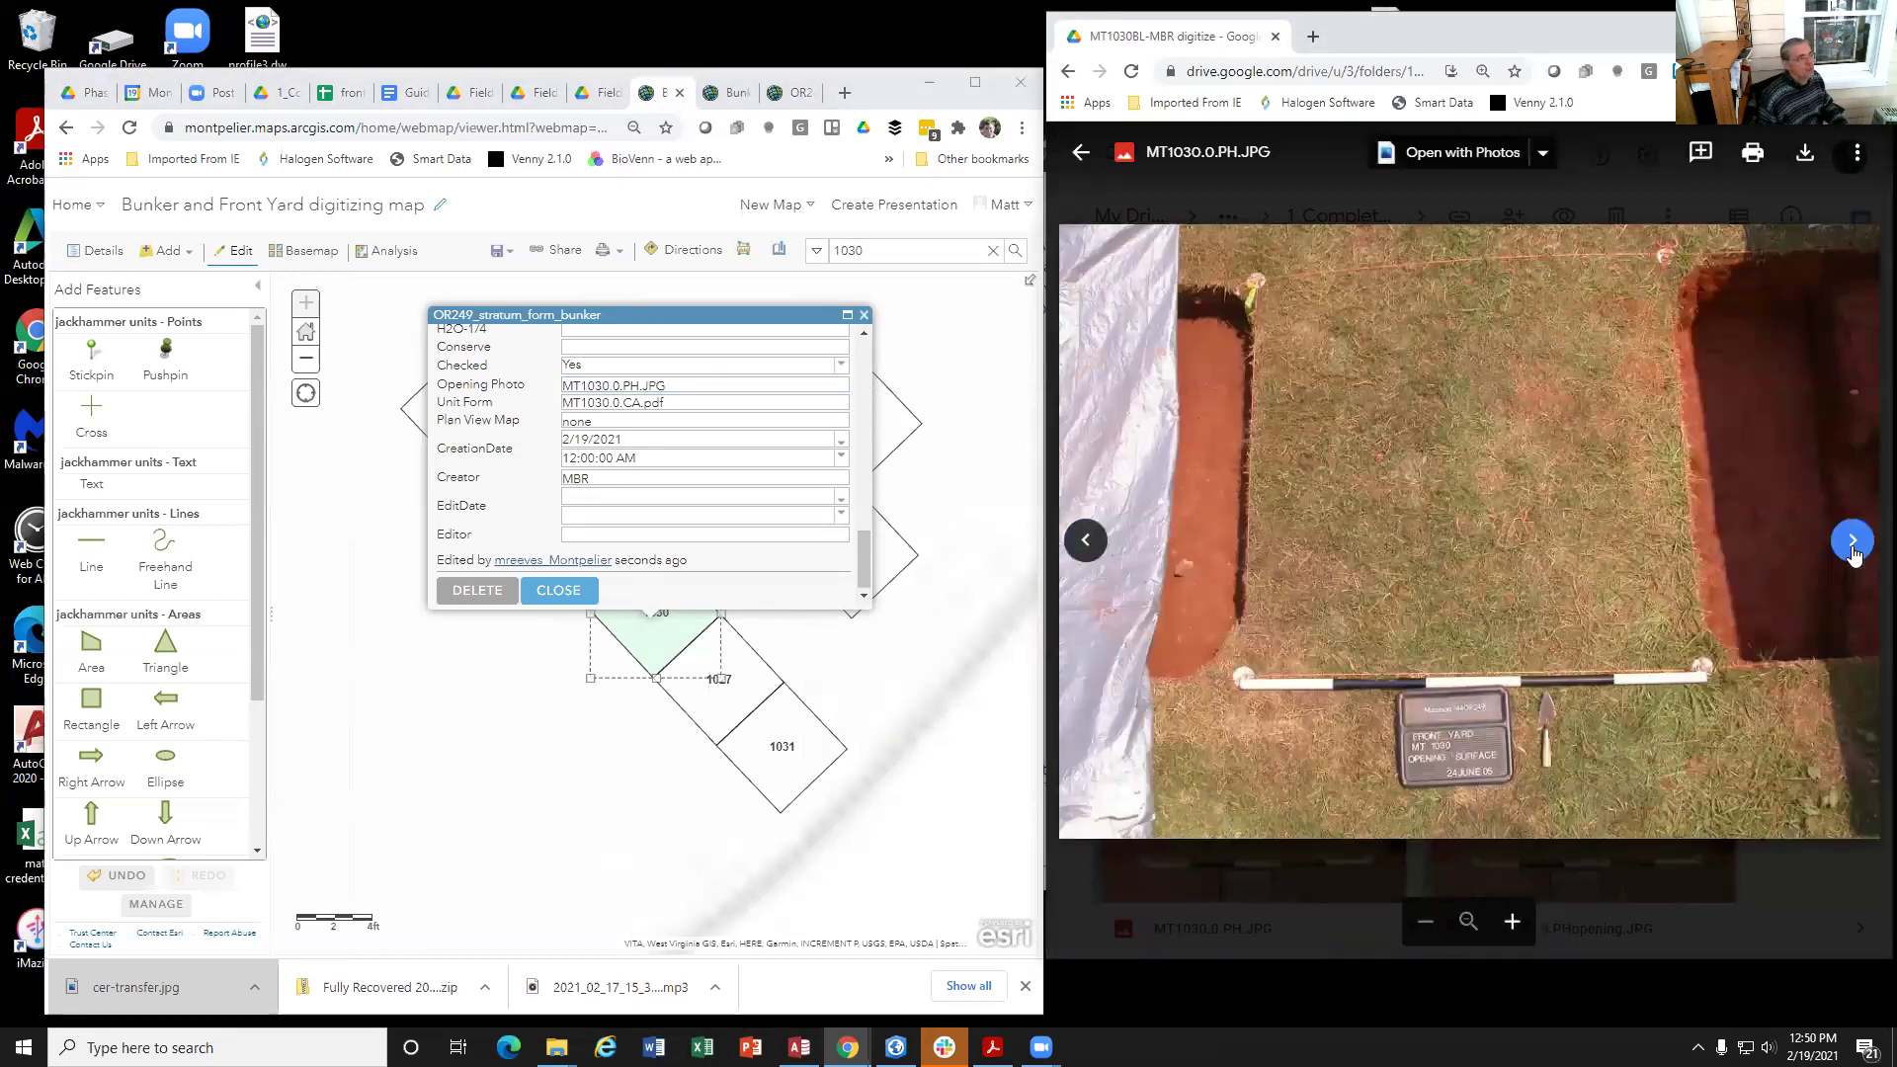
click(1233, 156)
triple_click(1385, 556)
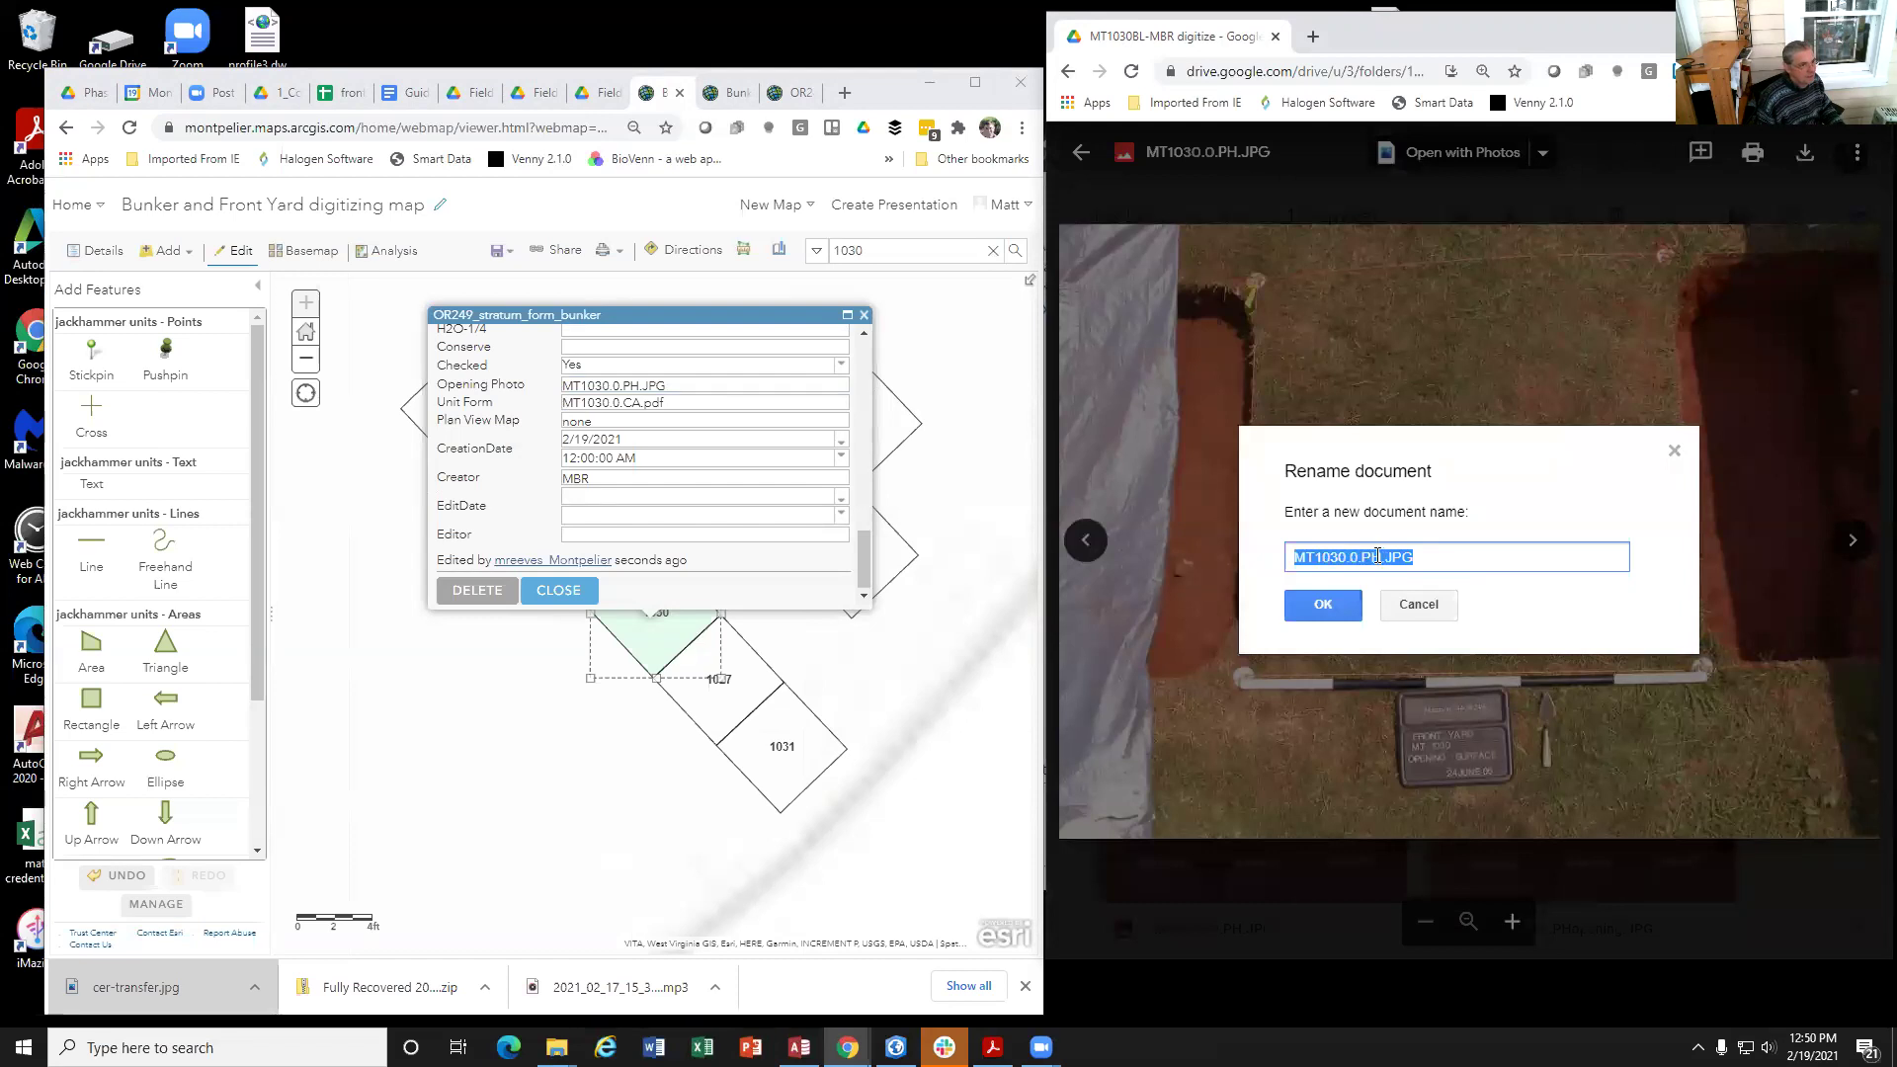
right_click(1377, 556)
click(1432, 634)
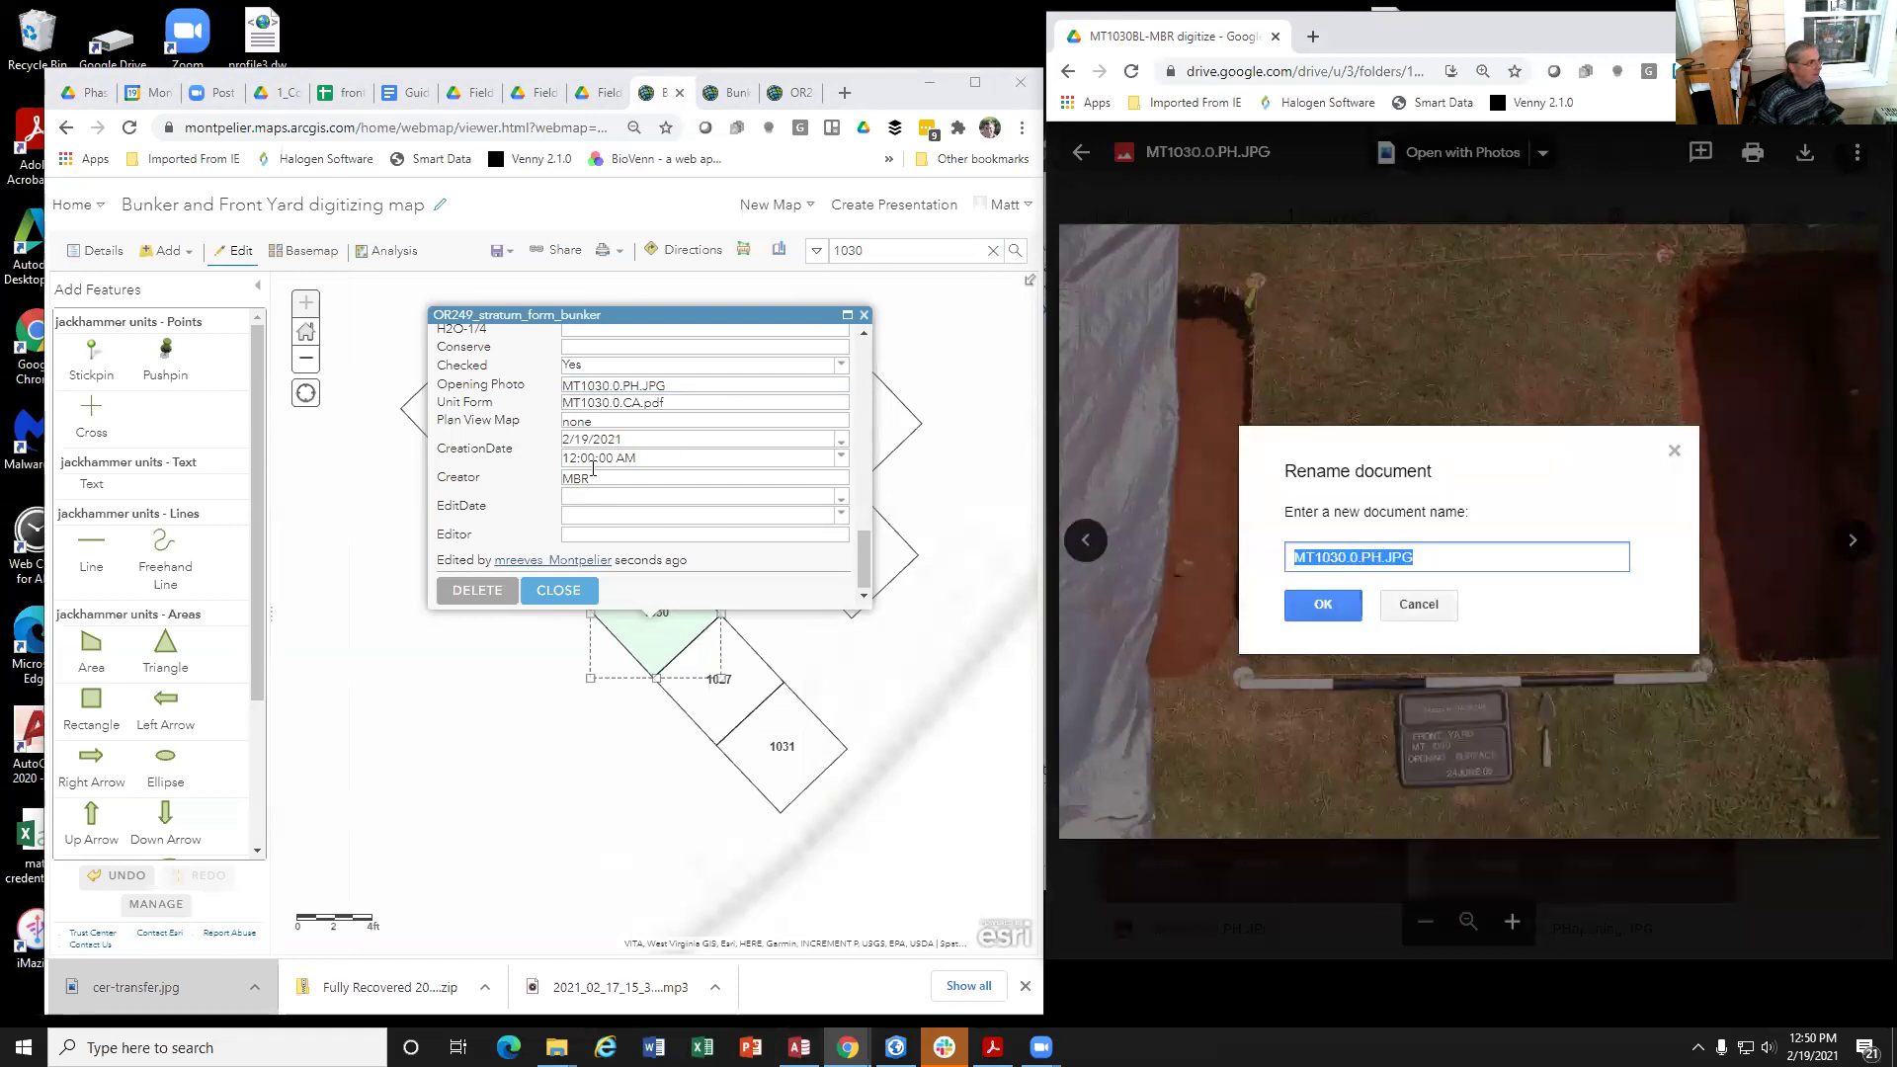
drag(666, 402, 571, 417)
drag(682, 385, 554, 388)
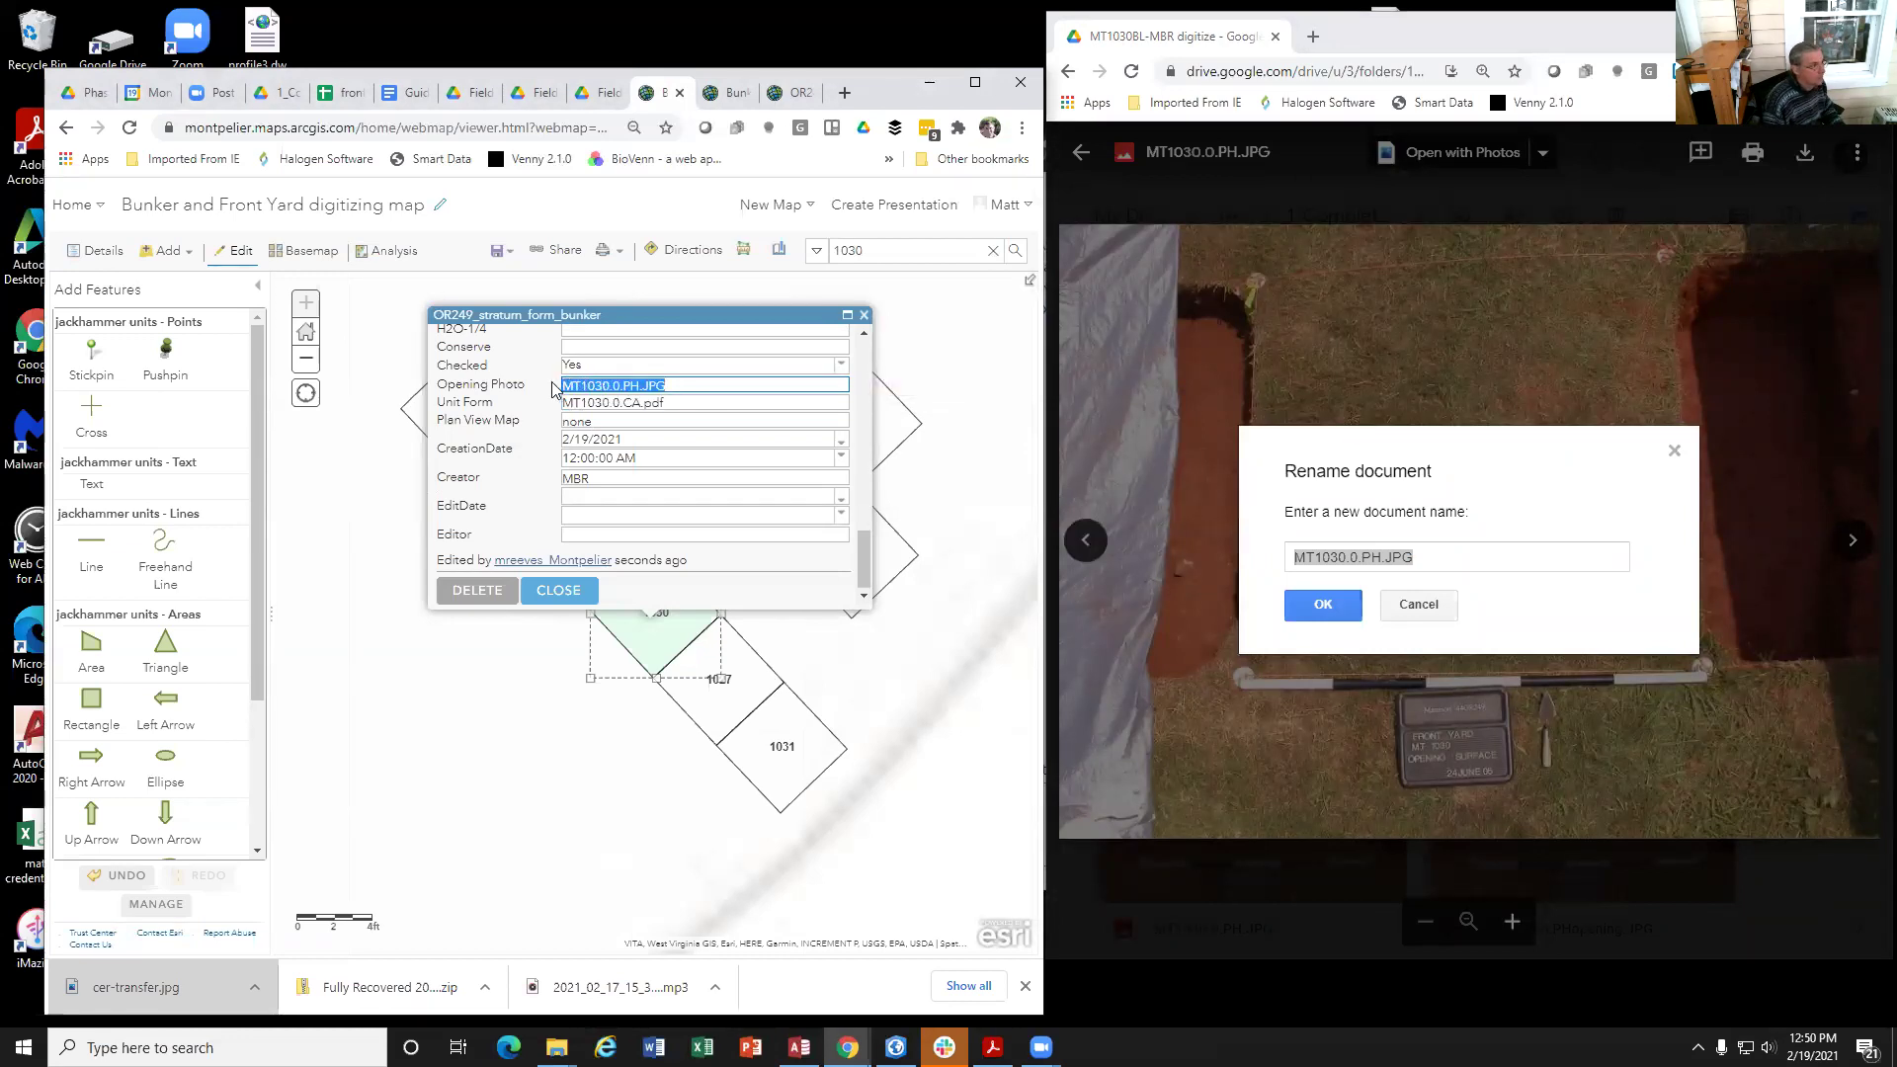
click(553, 388)
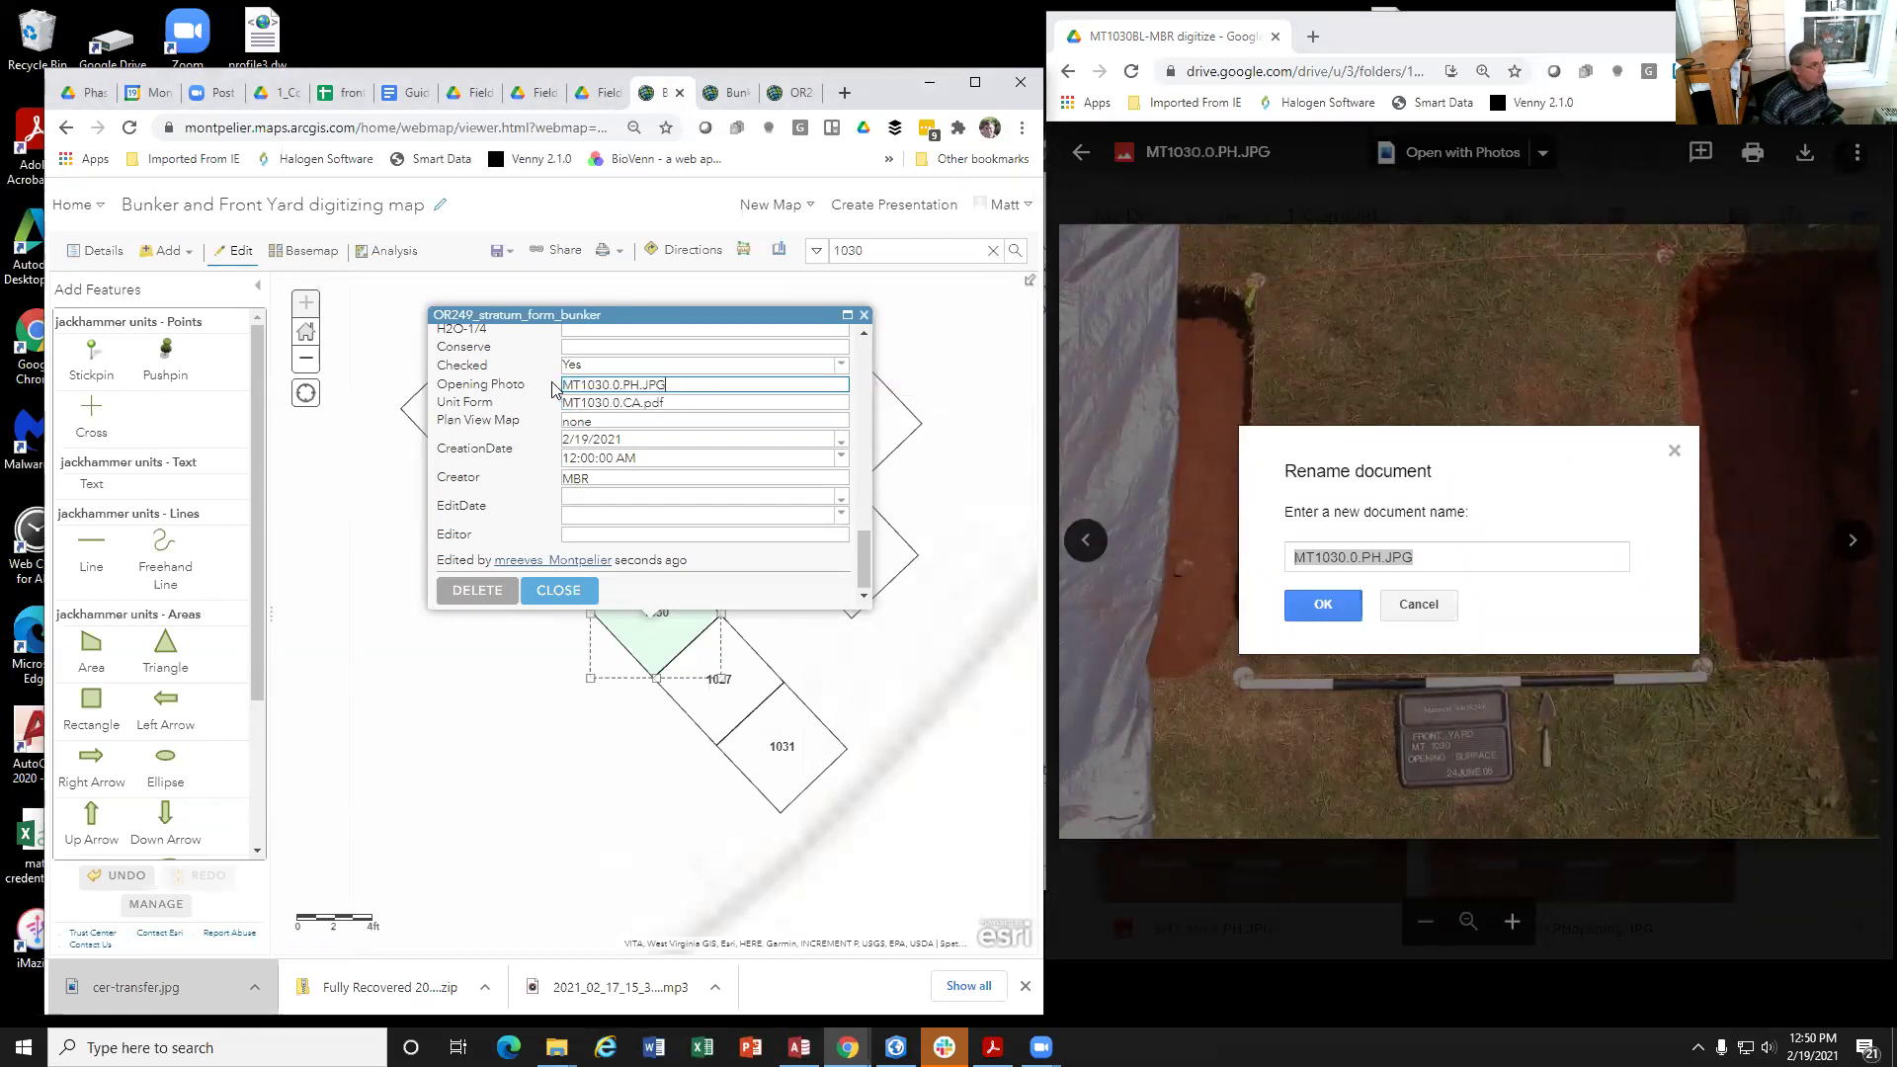
click(1321, 604)
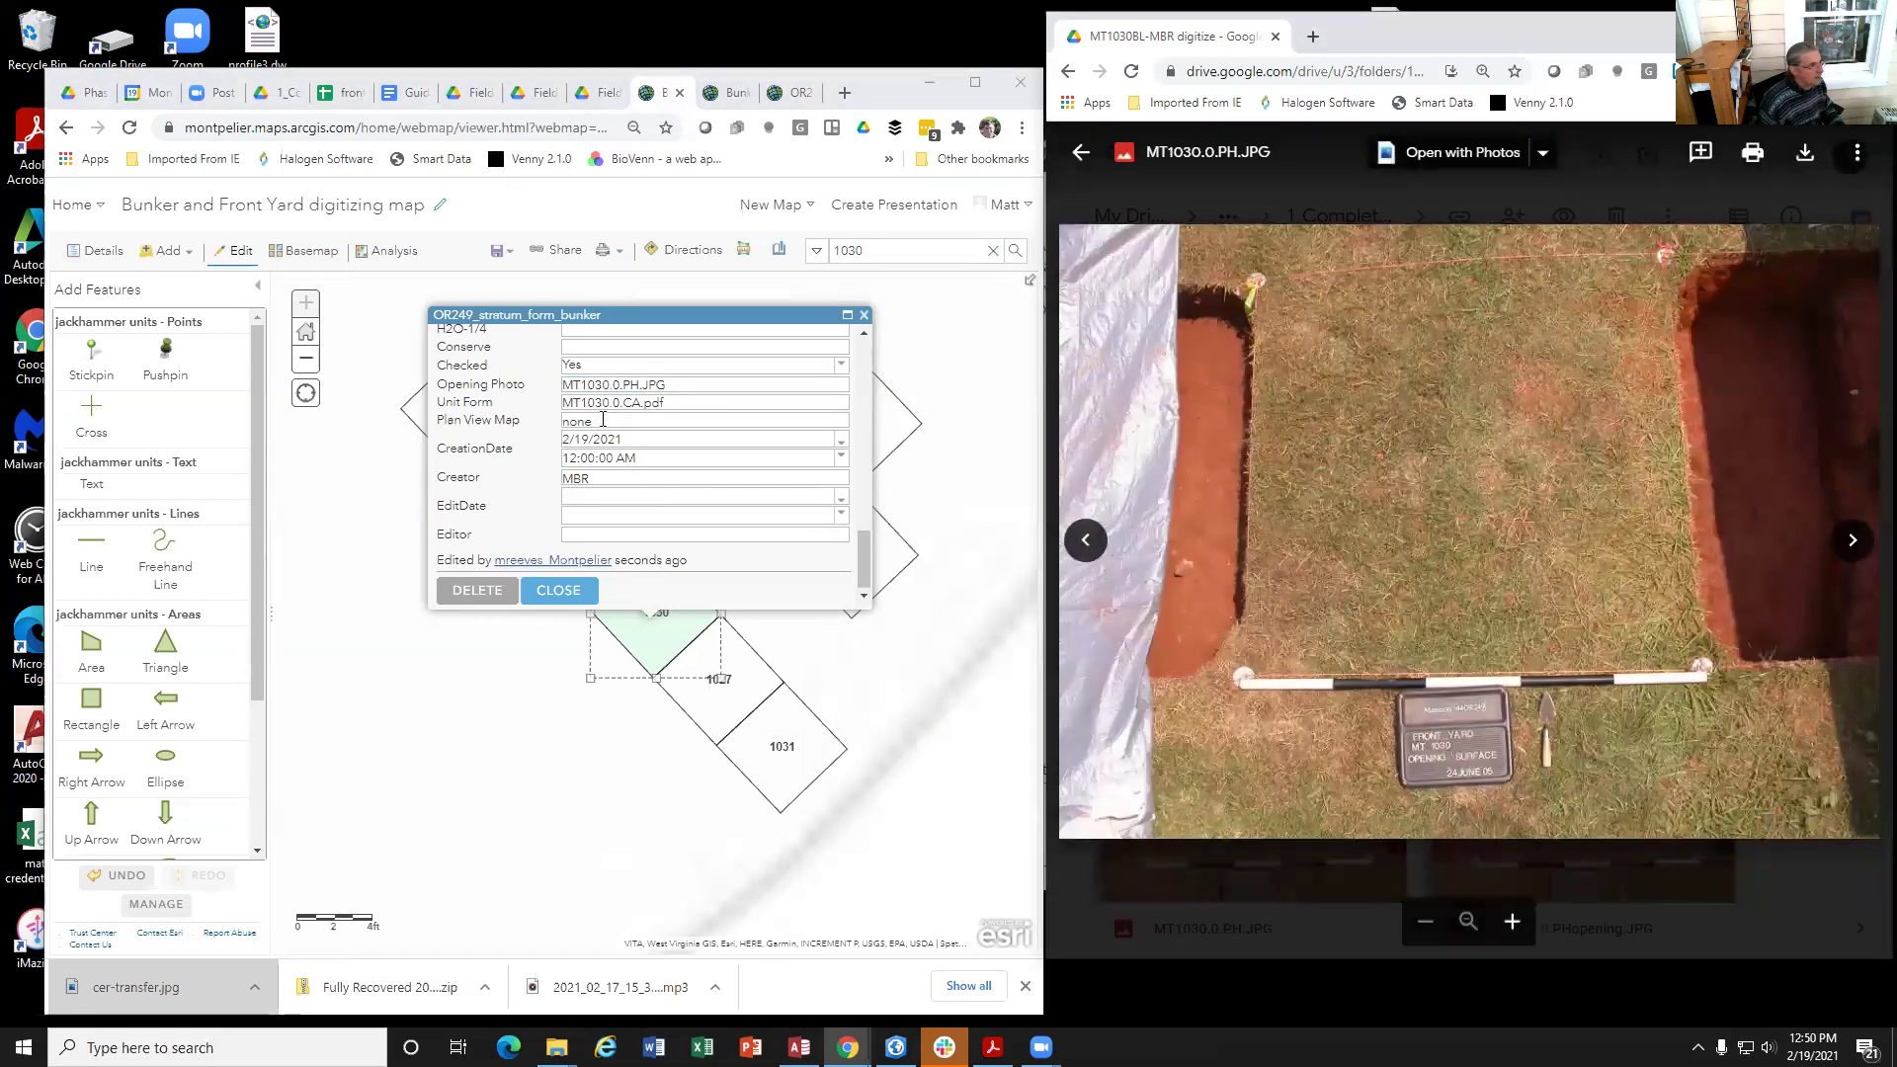
Step: Browse the unit's files to check the stratum A photo MT1030.A.PH.JPG and return to the scanned form MT1030.A.CA.pdf
click(1852, 540)
click(1853, 541)
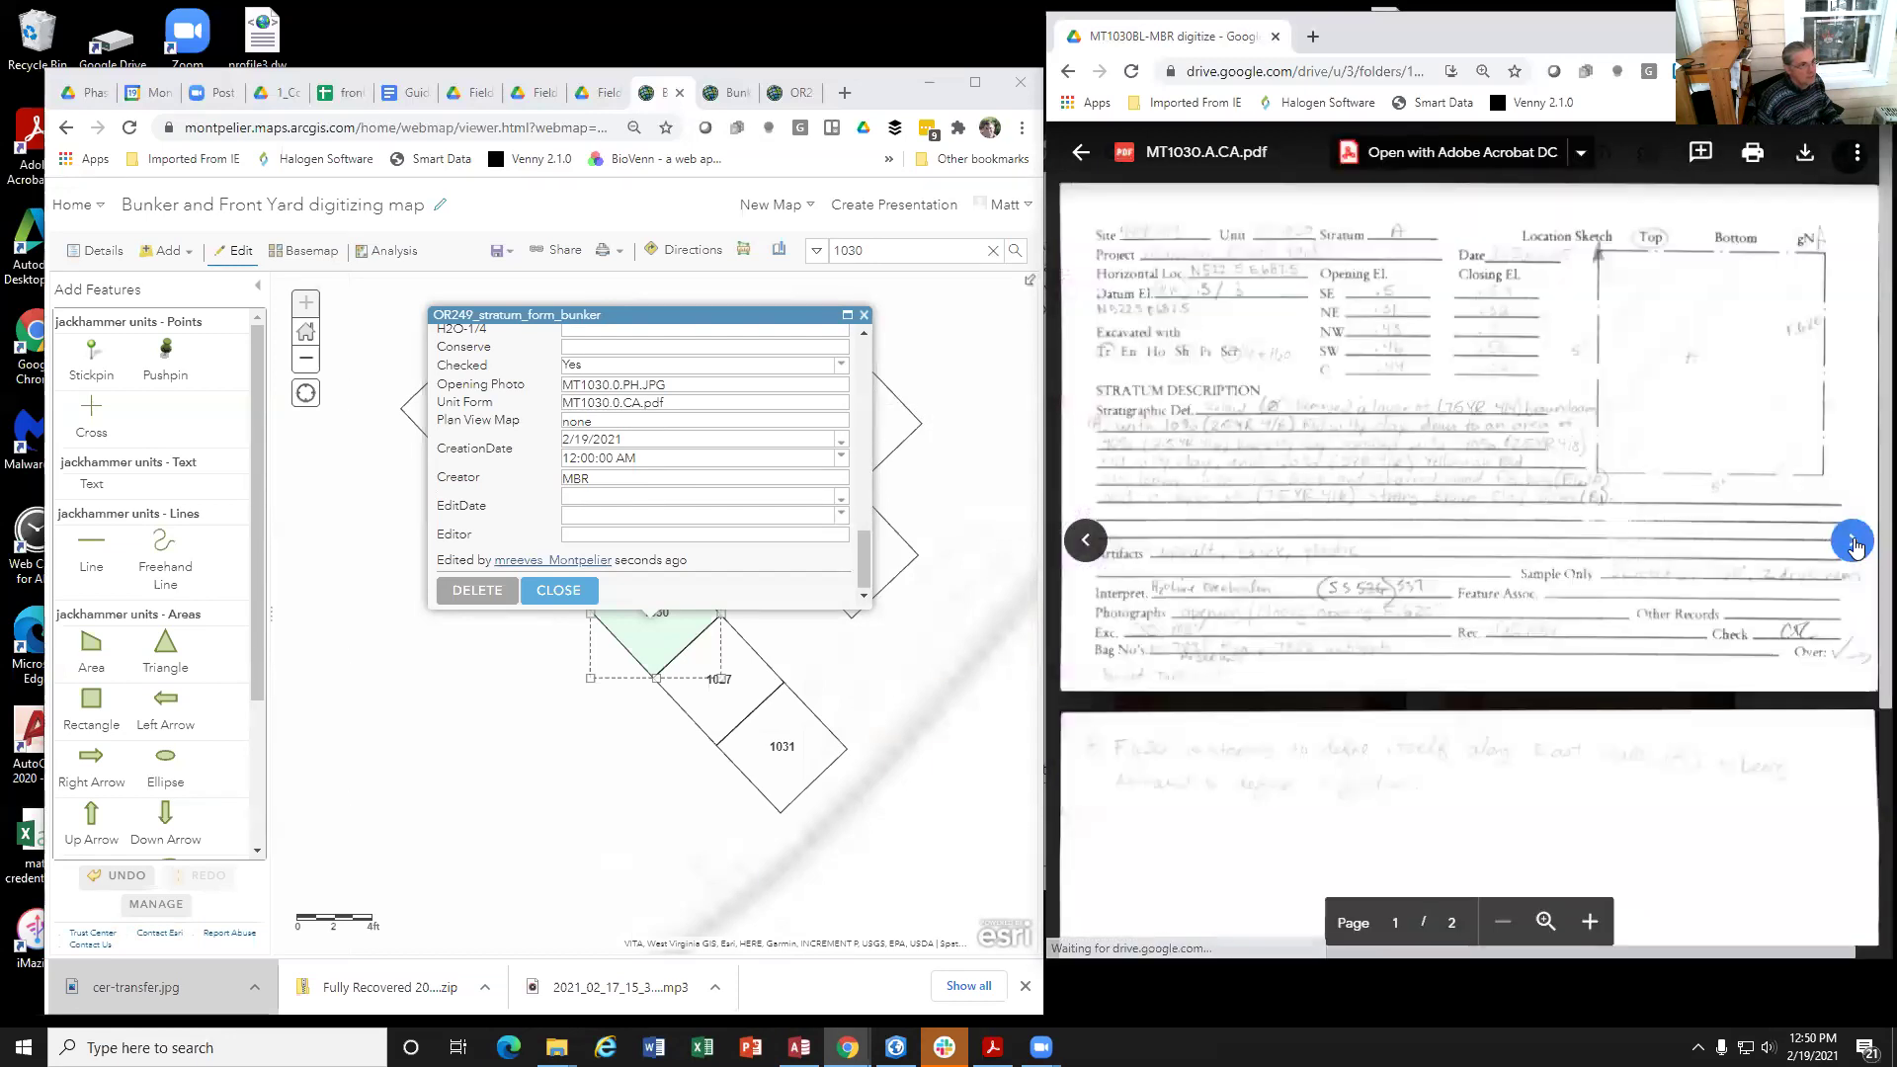
click(1853, 540)
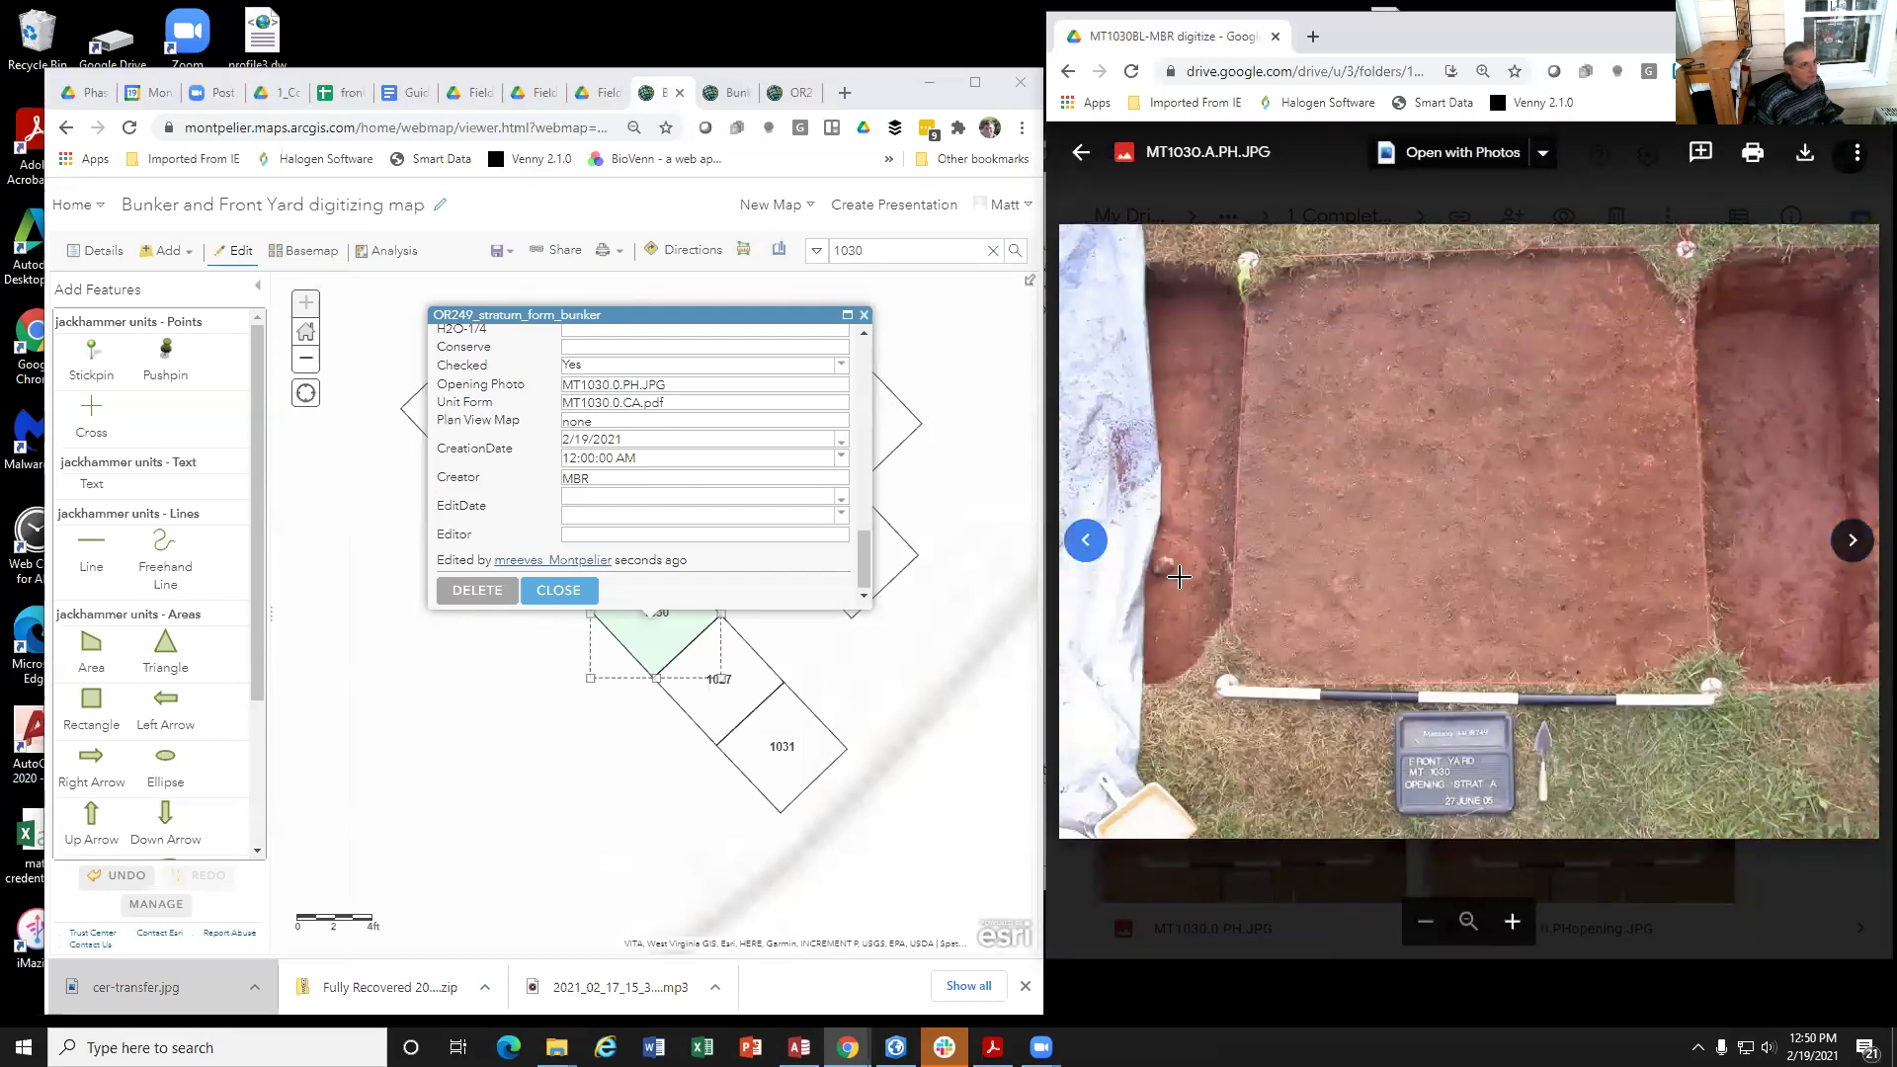
click(1107, 554)
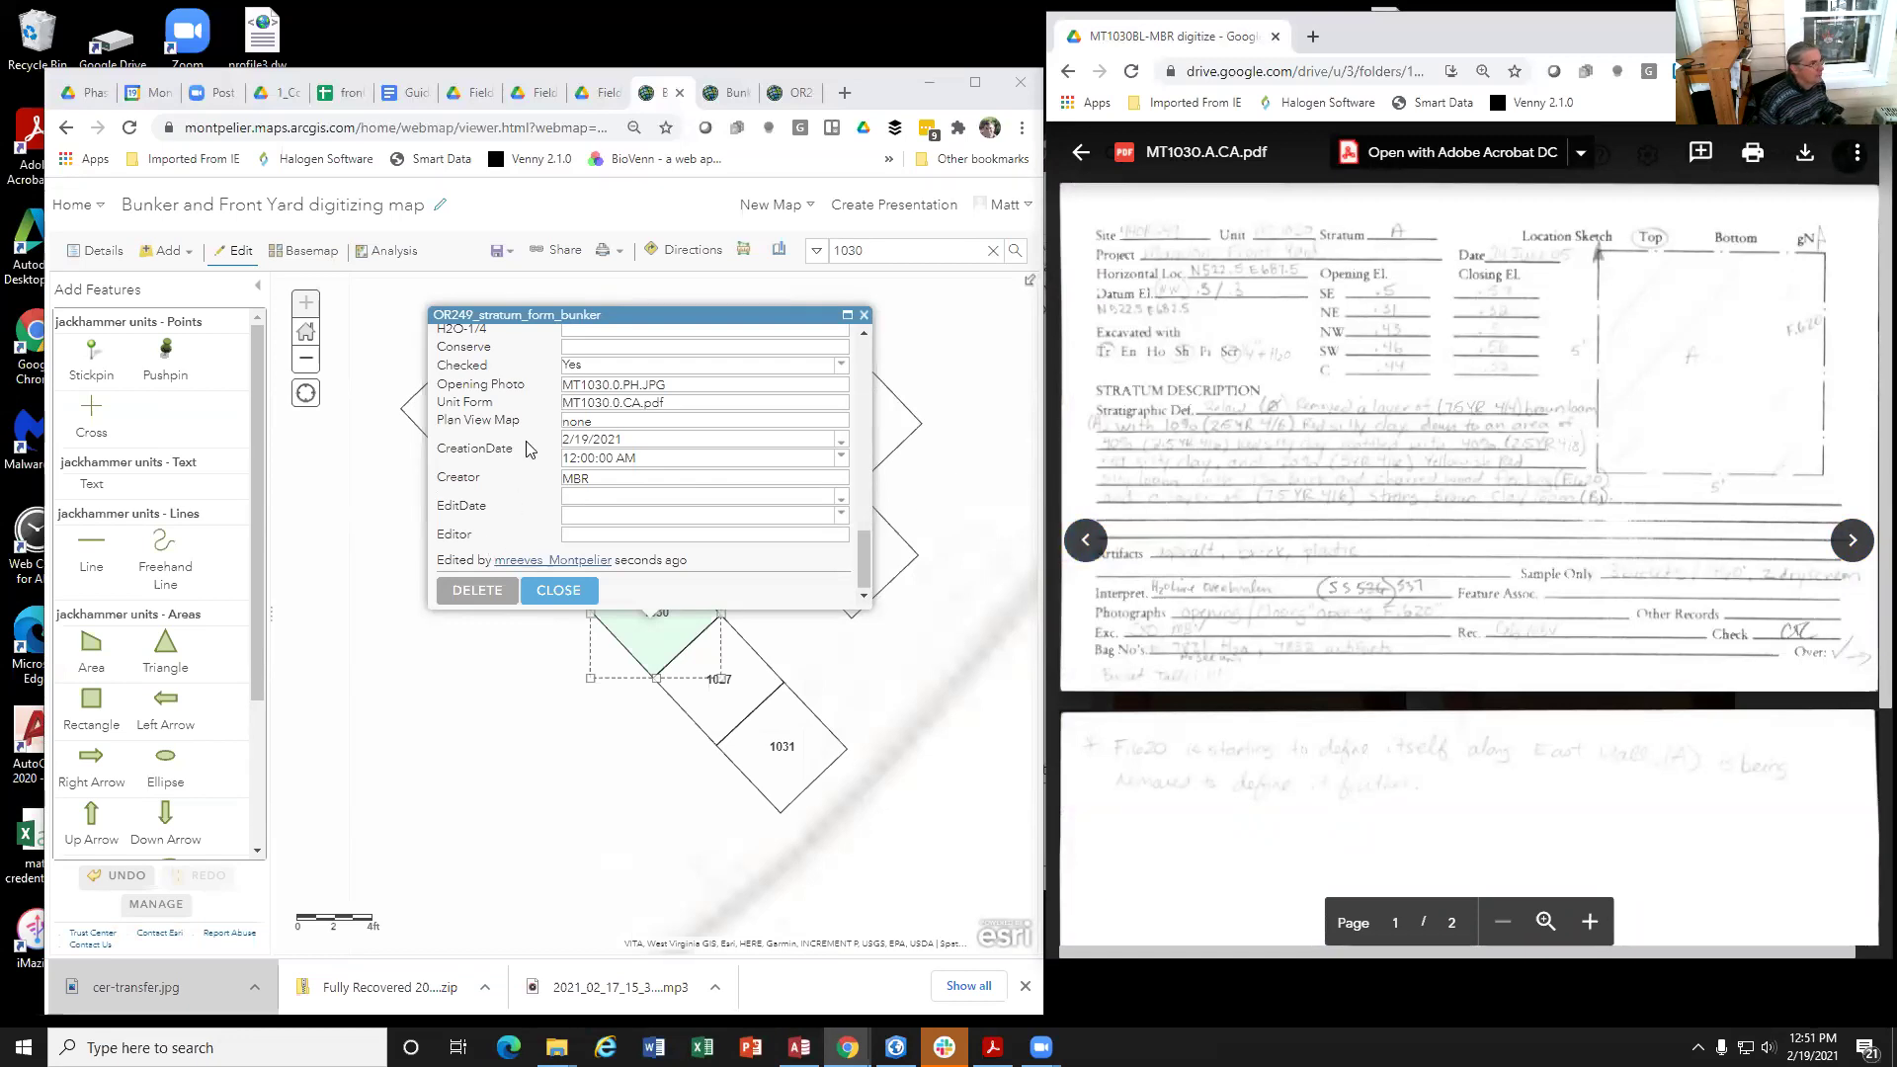
Step: Check the Plan View Map, Creator and CreationDate fields of unit 1030's stratum form, and close the form
click(599, 417)
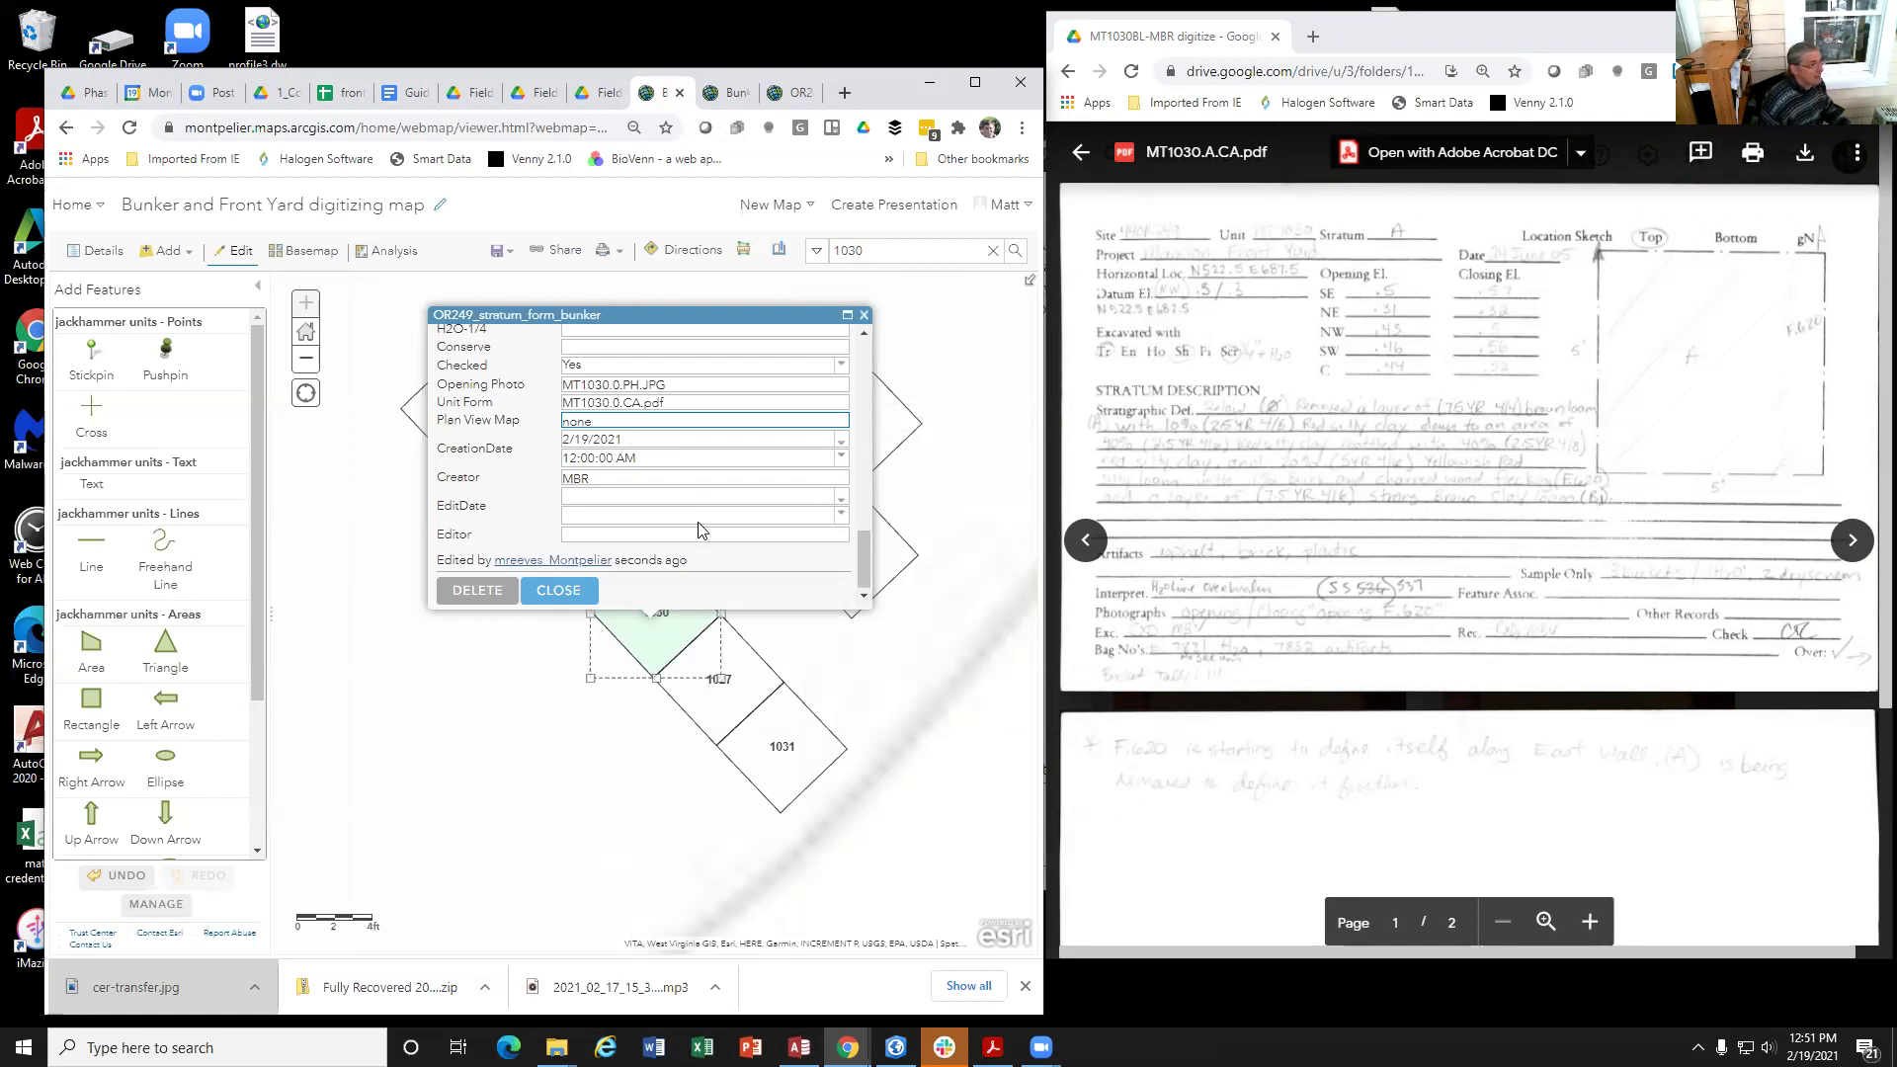
click(462, 477)
click(630, 476)
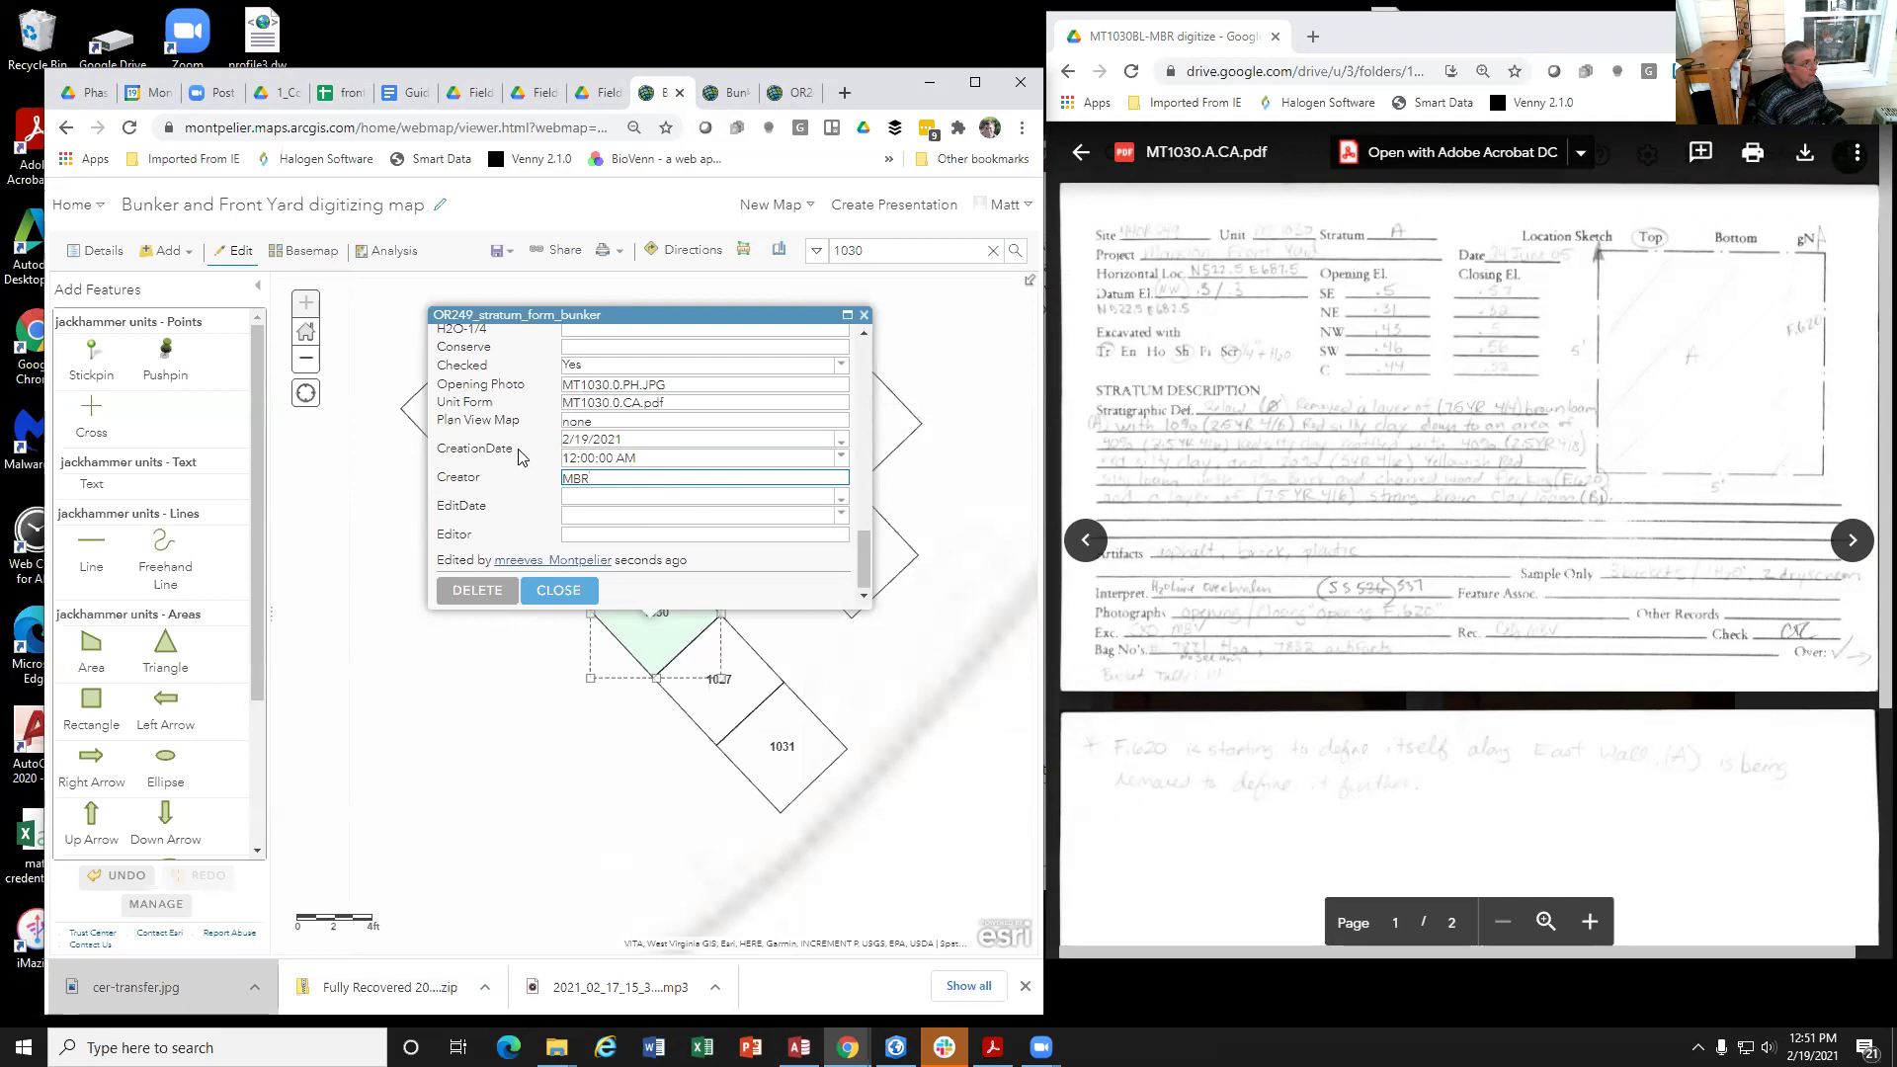
click(644, 442)
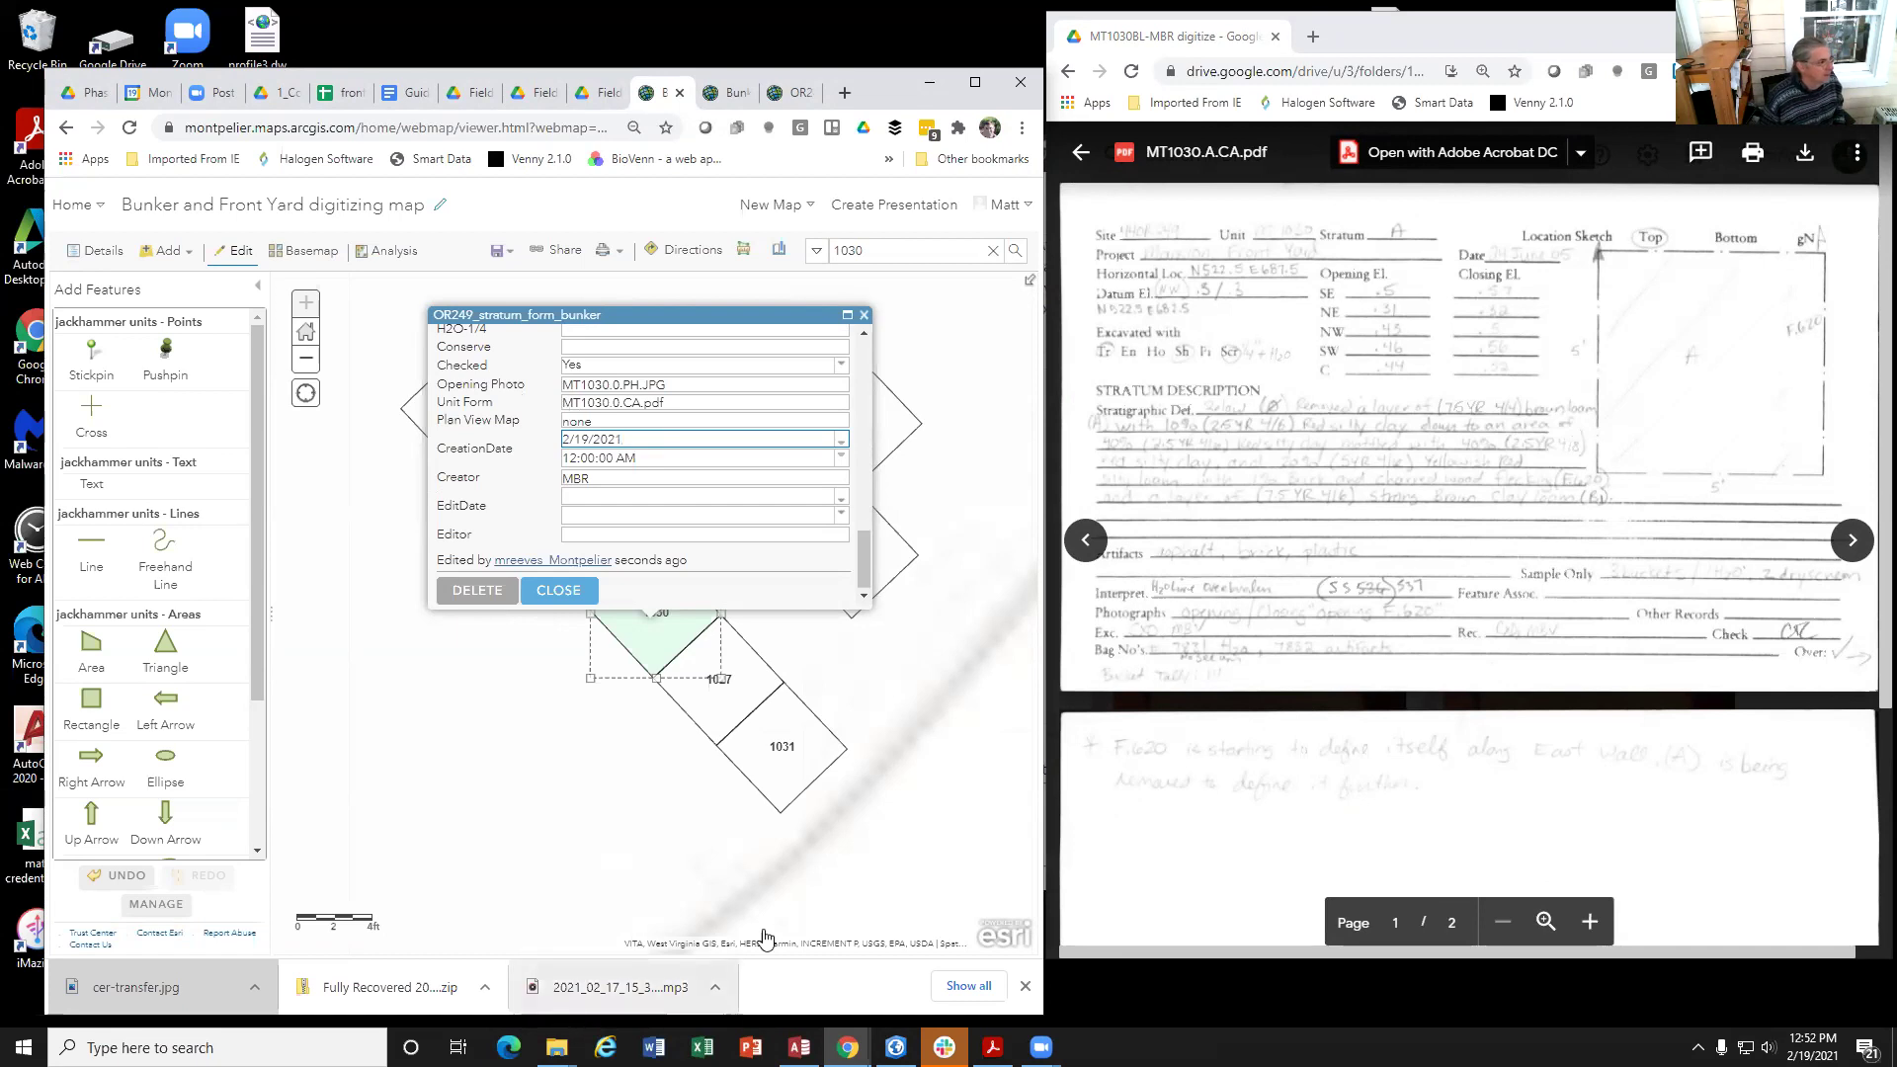
click(634, 693)
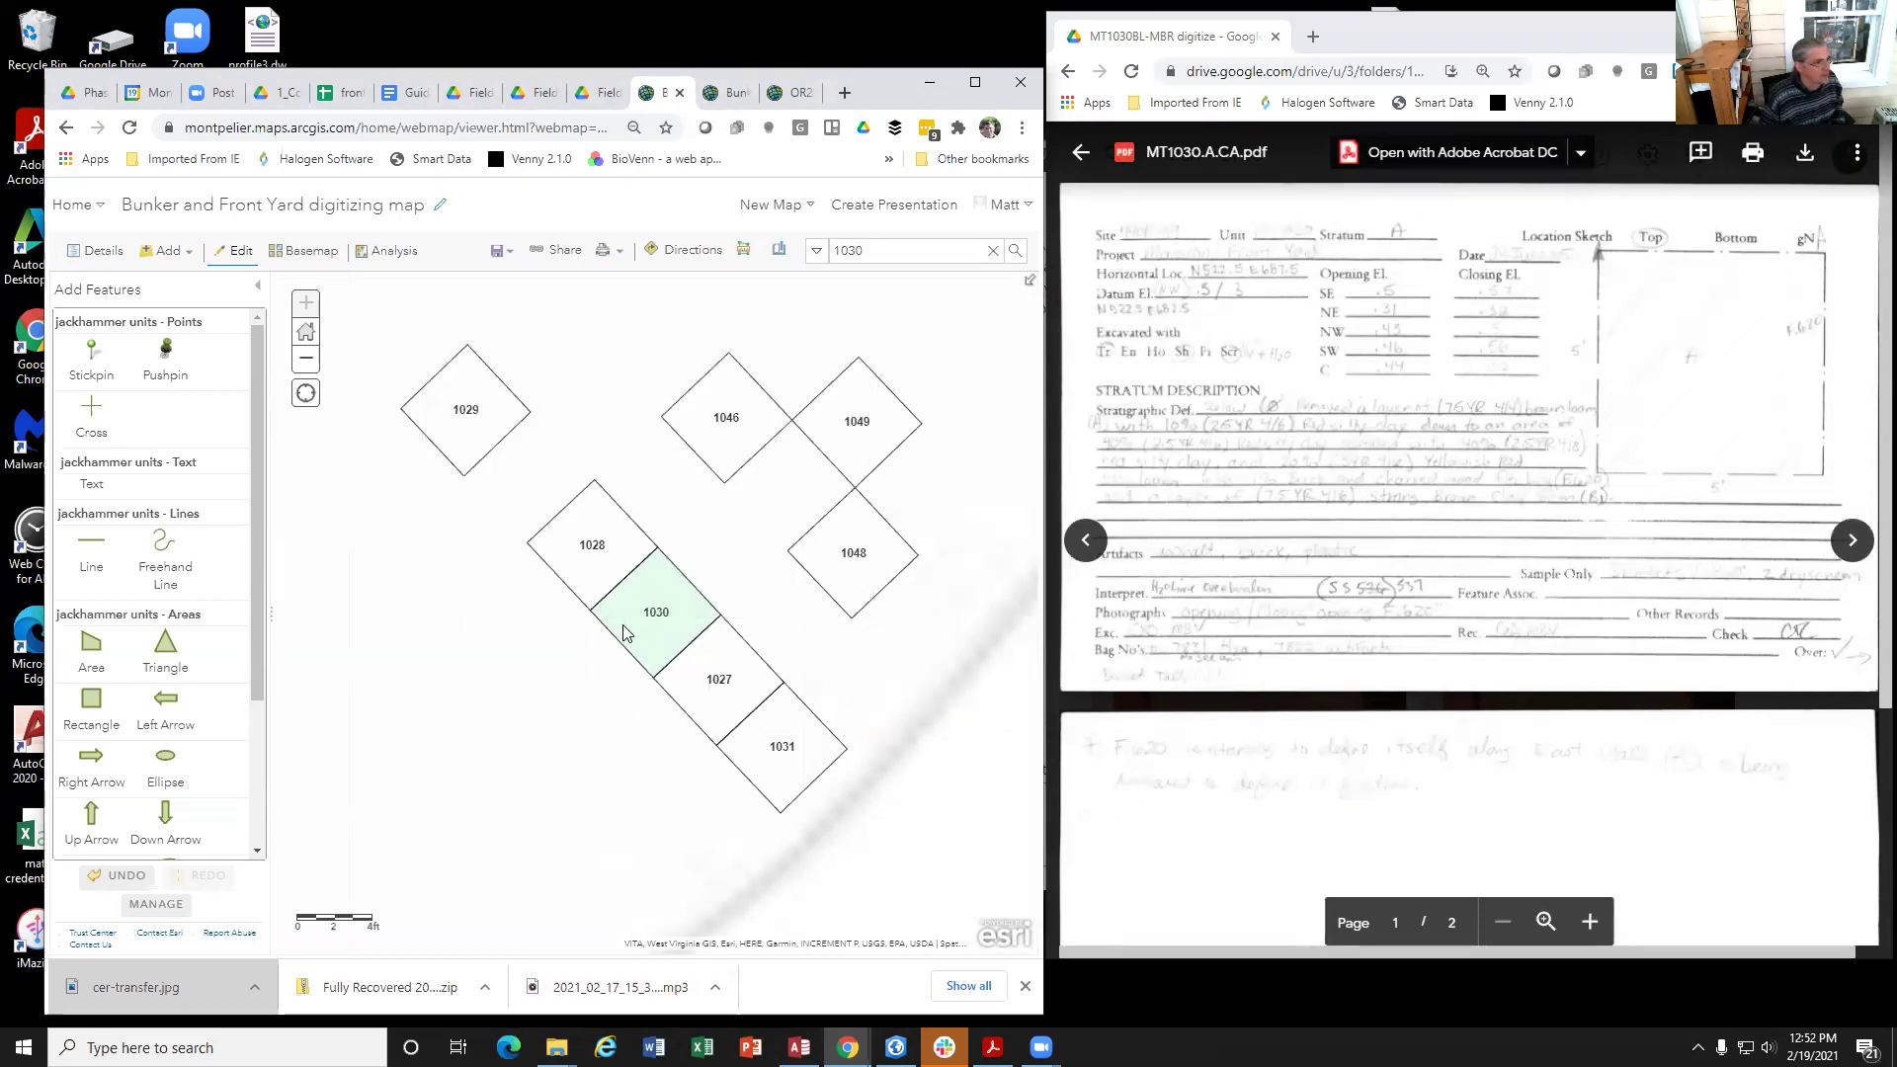
Step: Look through the stratum A photo and the scanned stratum B1 form, and return to the stratum A form
click(1853, 541)
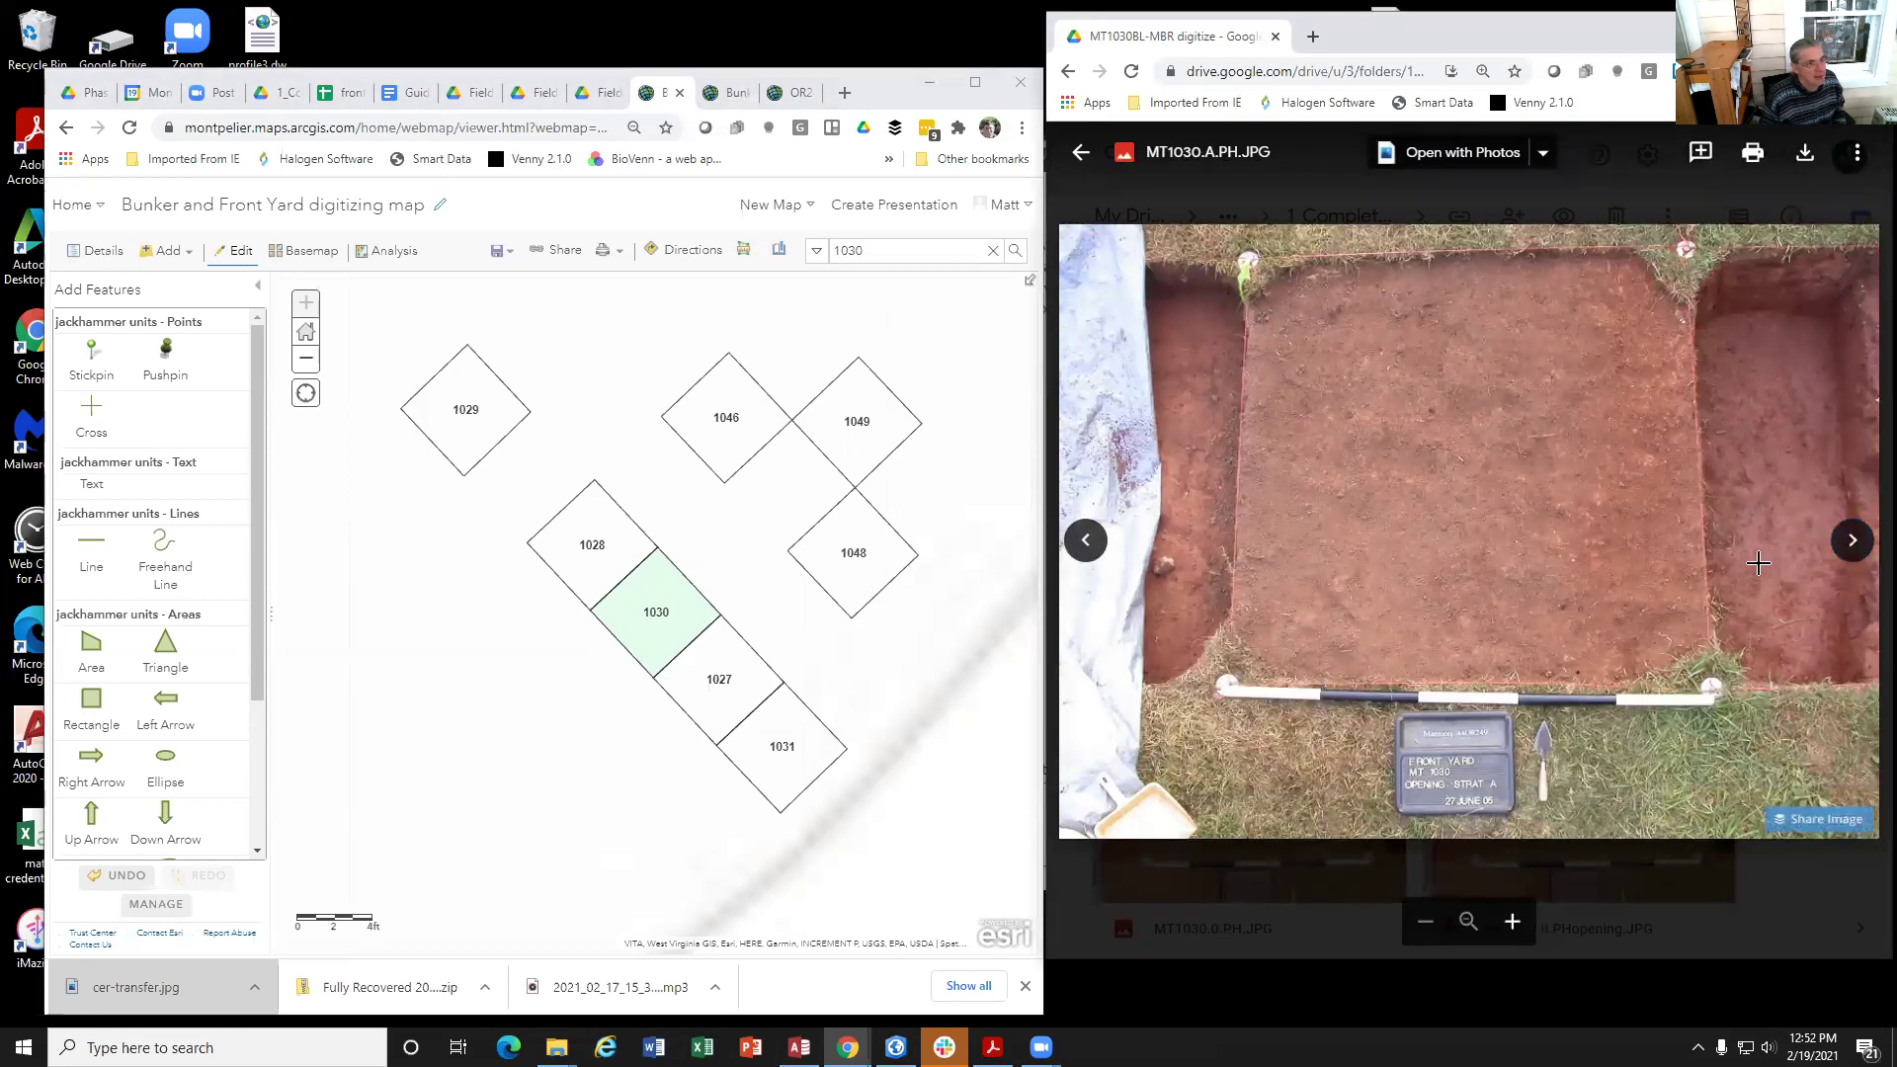
click(1852, 540)
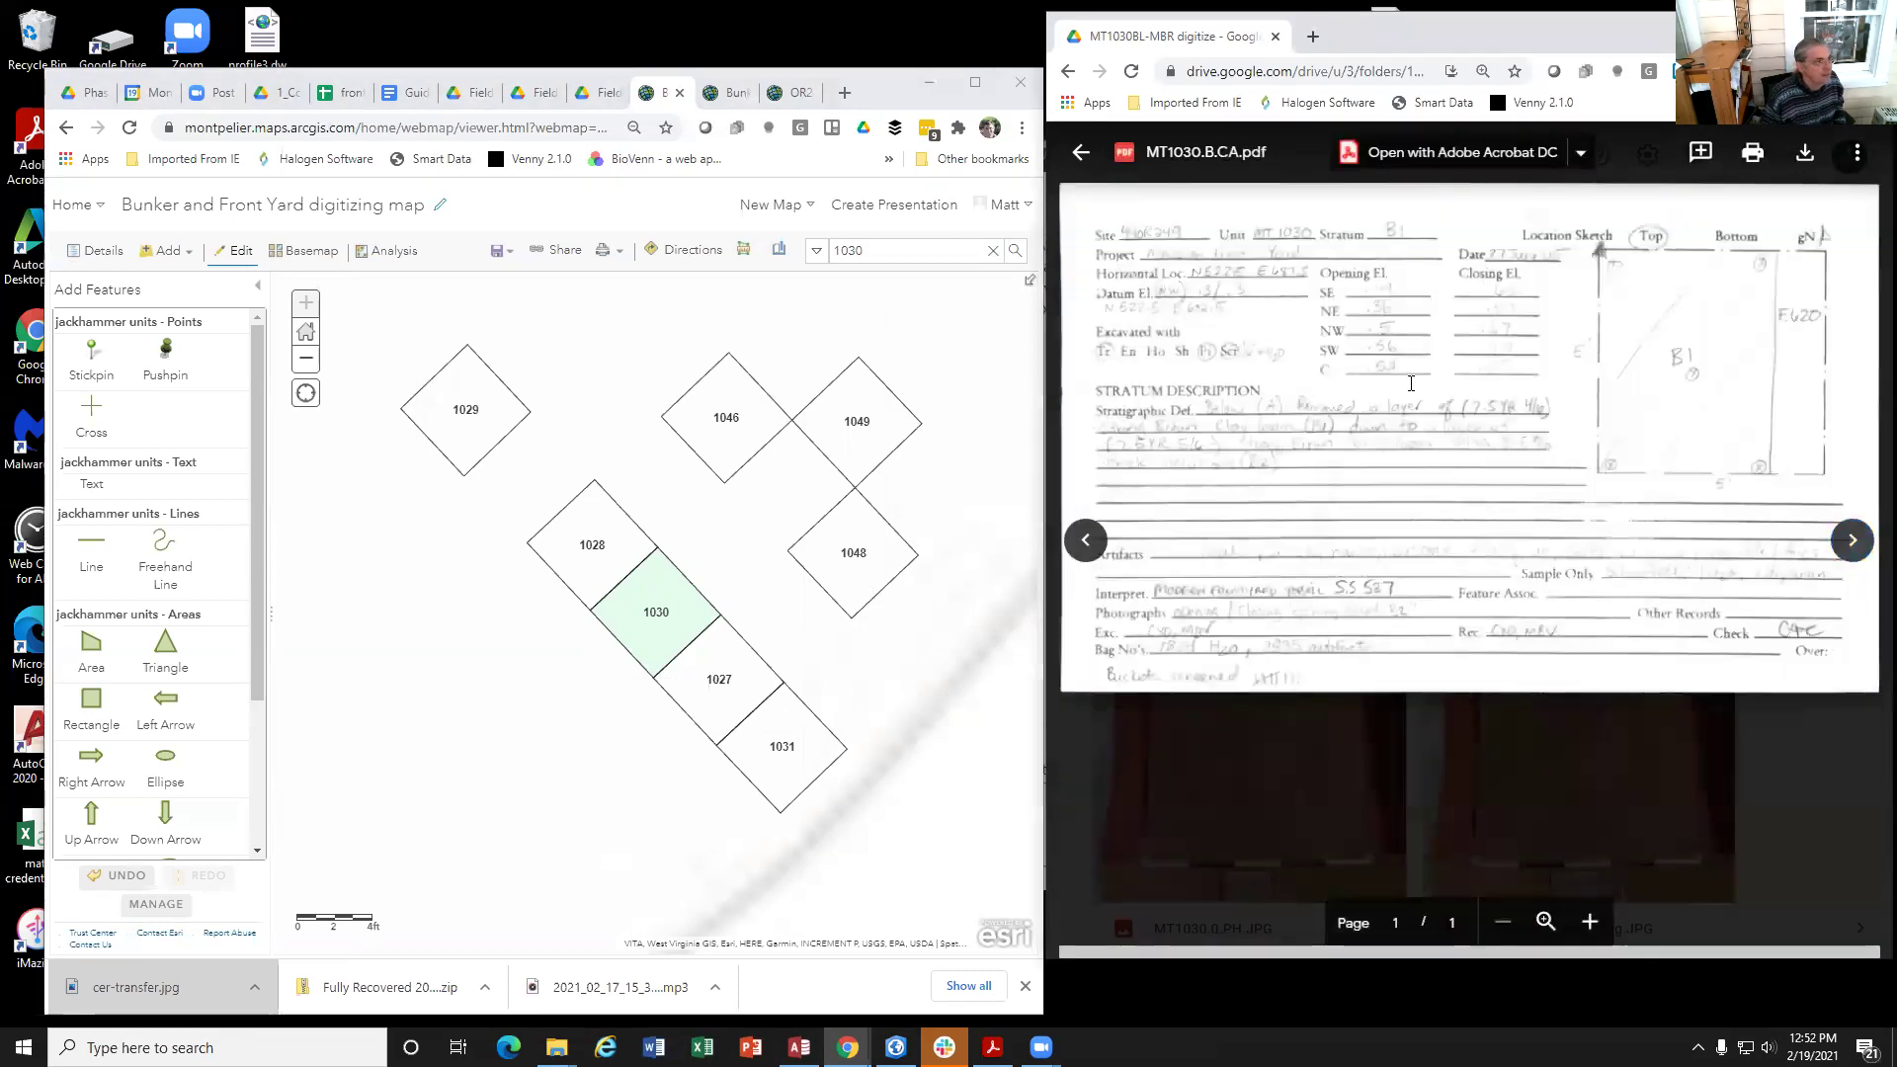
click(1090, 546)
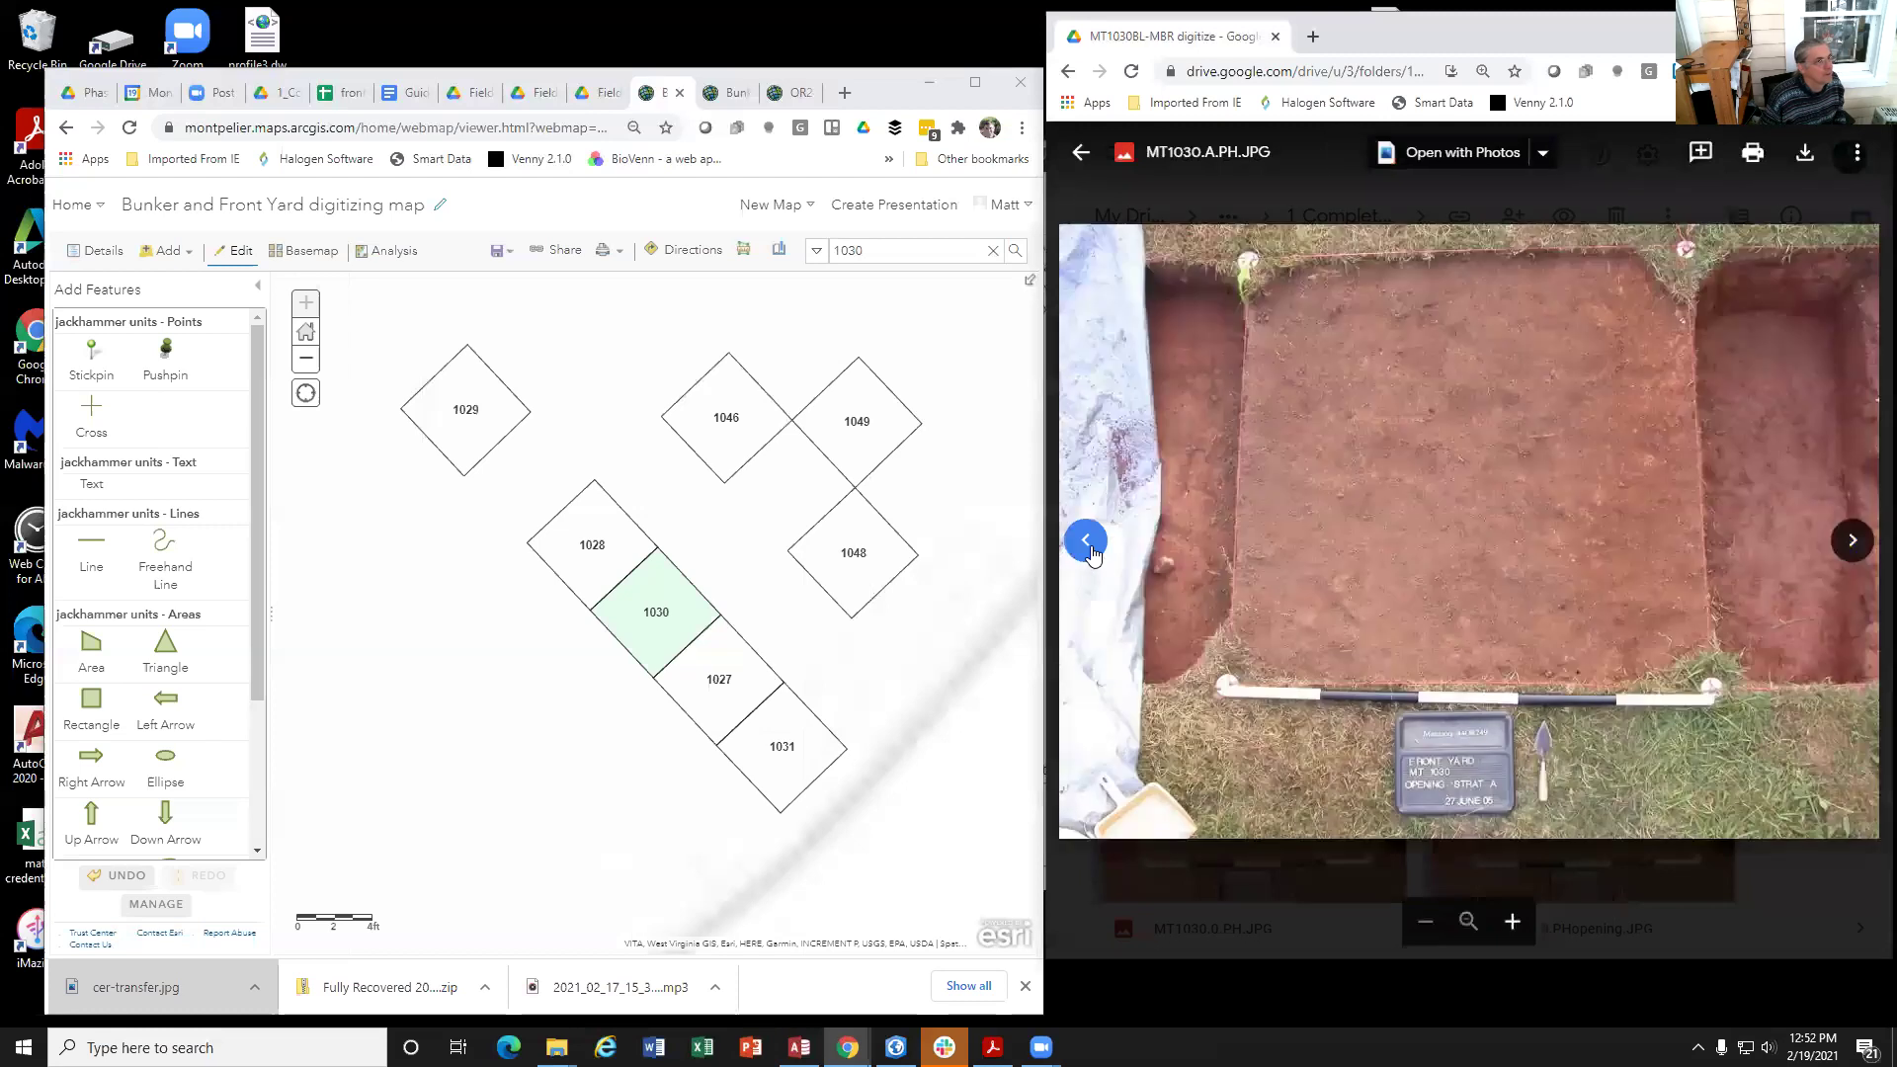
click(1087, 543)
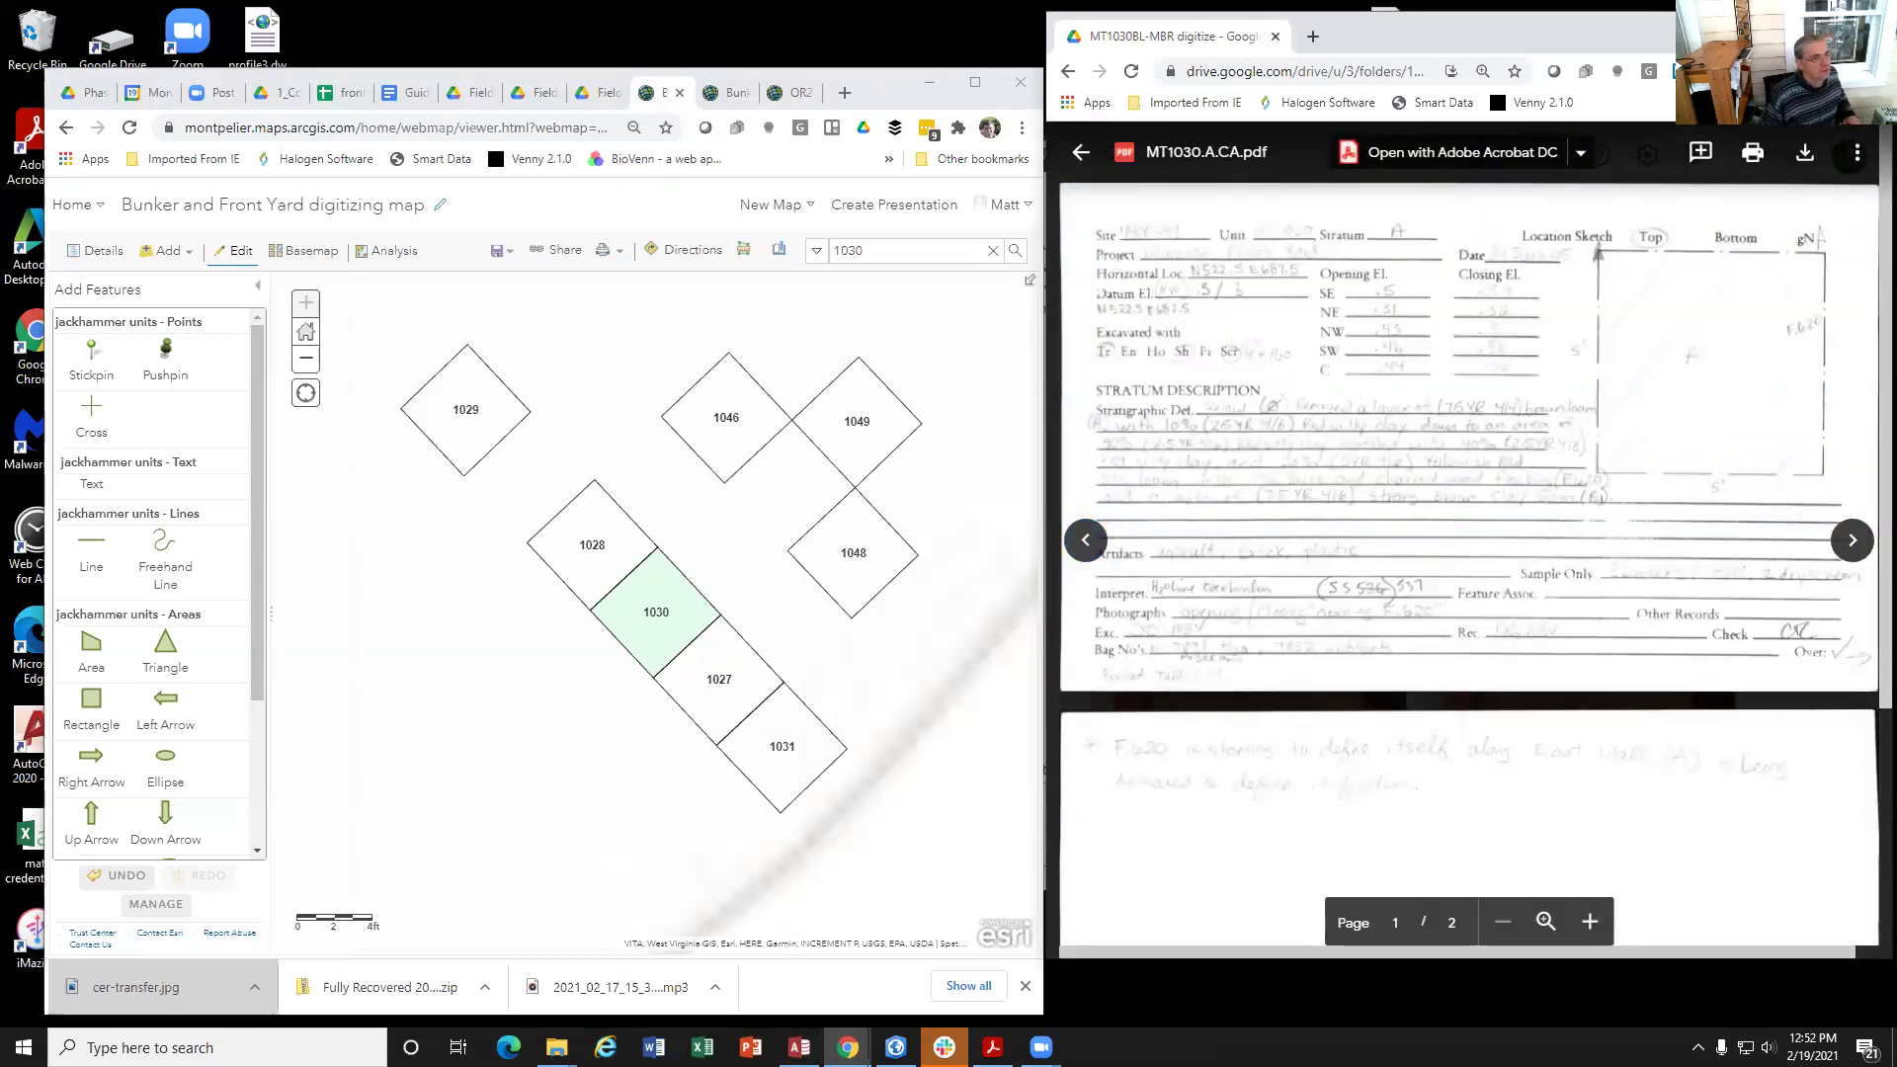
Step: Enlarge the scanned stratum A form to read its elevations, stratigraphic definition and sample details, and restore the side-by-side view
key(super+Up)
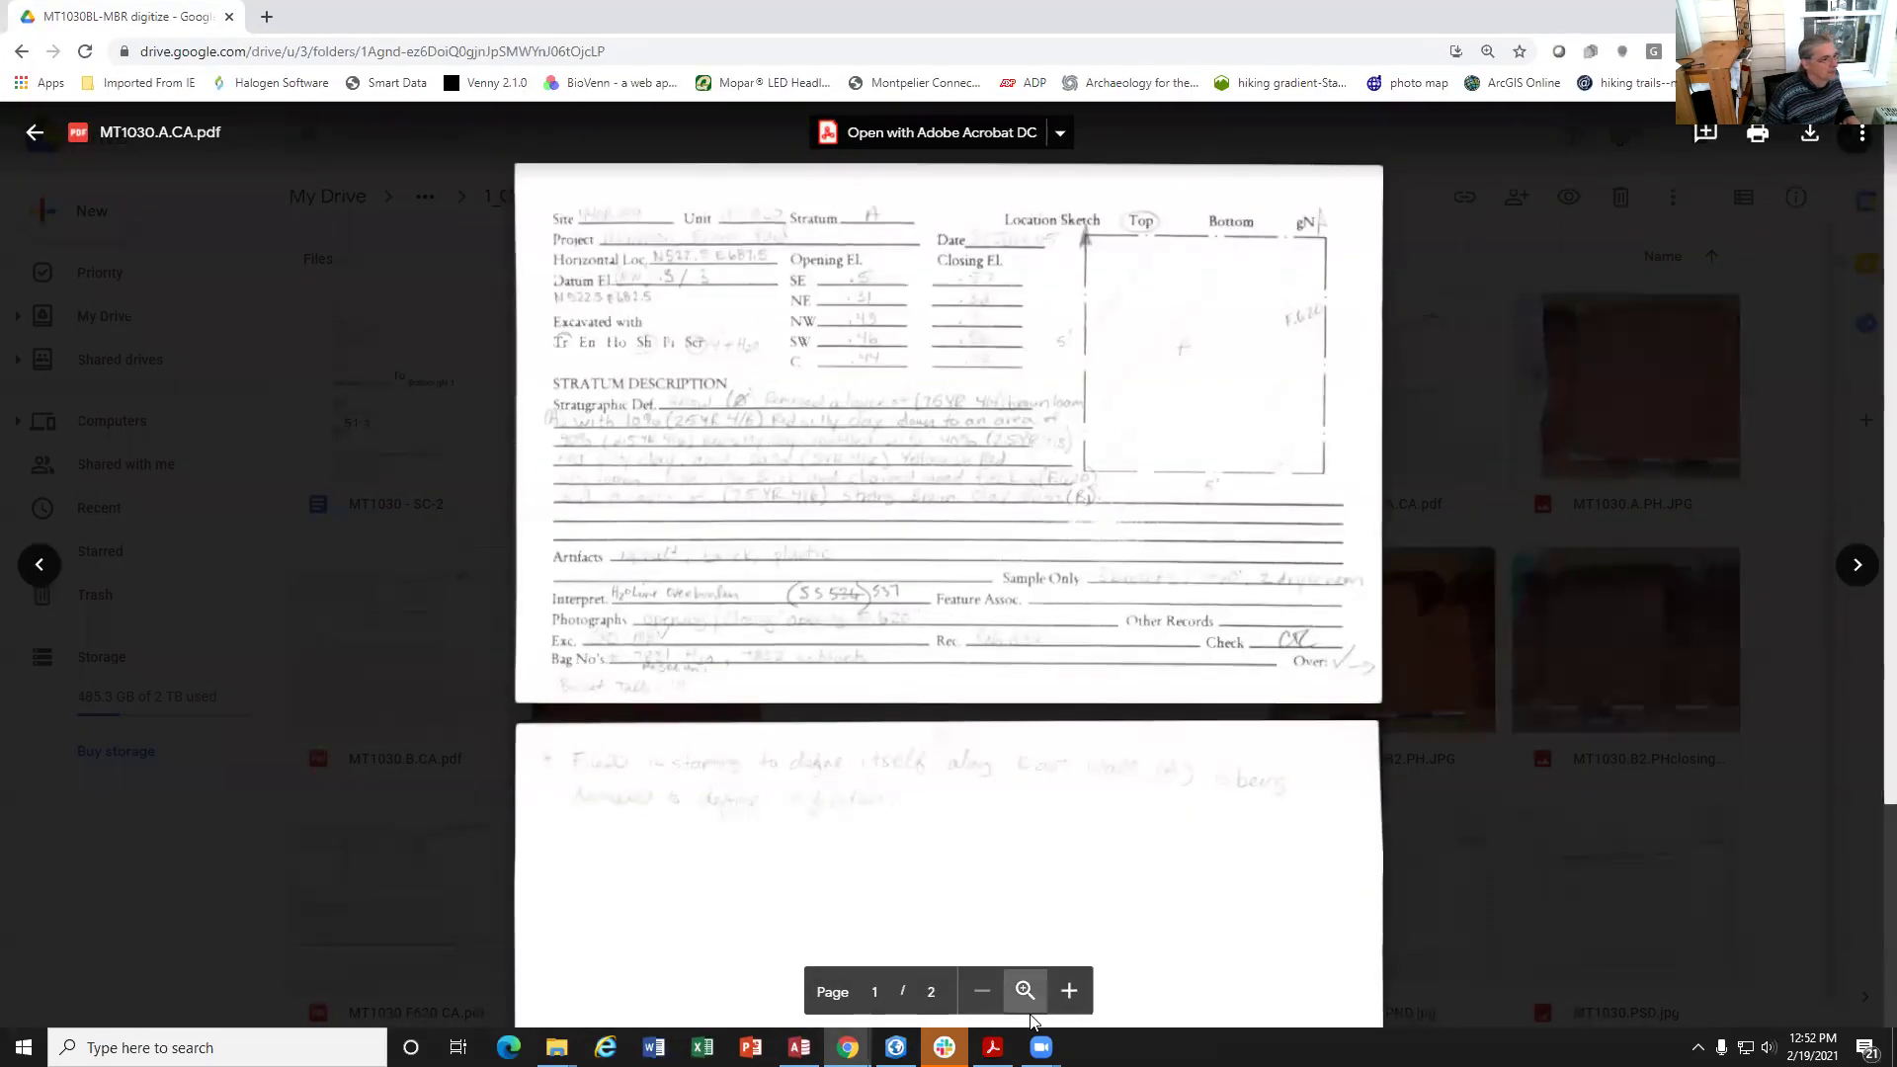
click(1069, 992)
scroll(766, 426, up, 3)
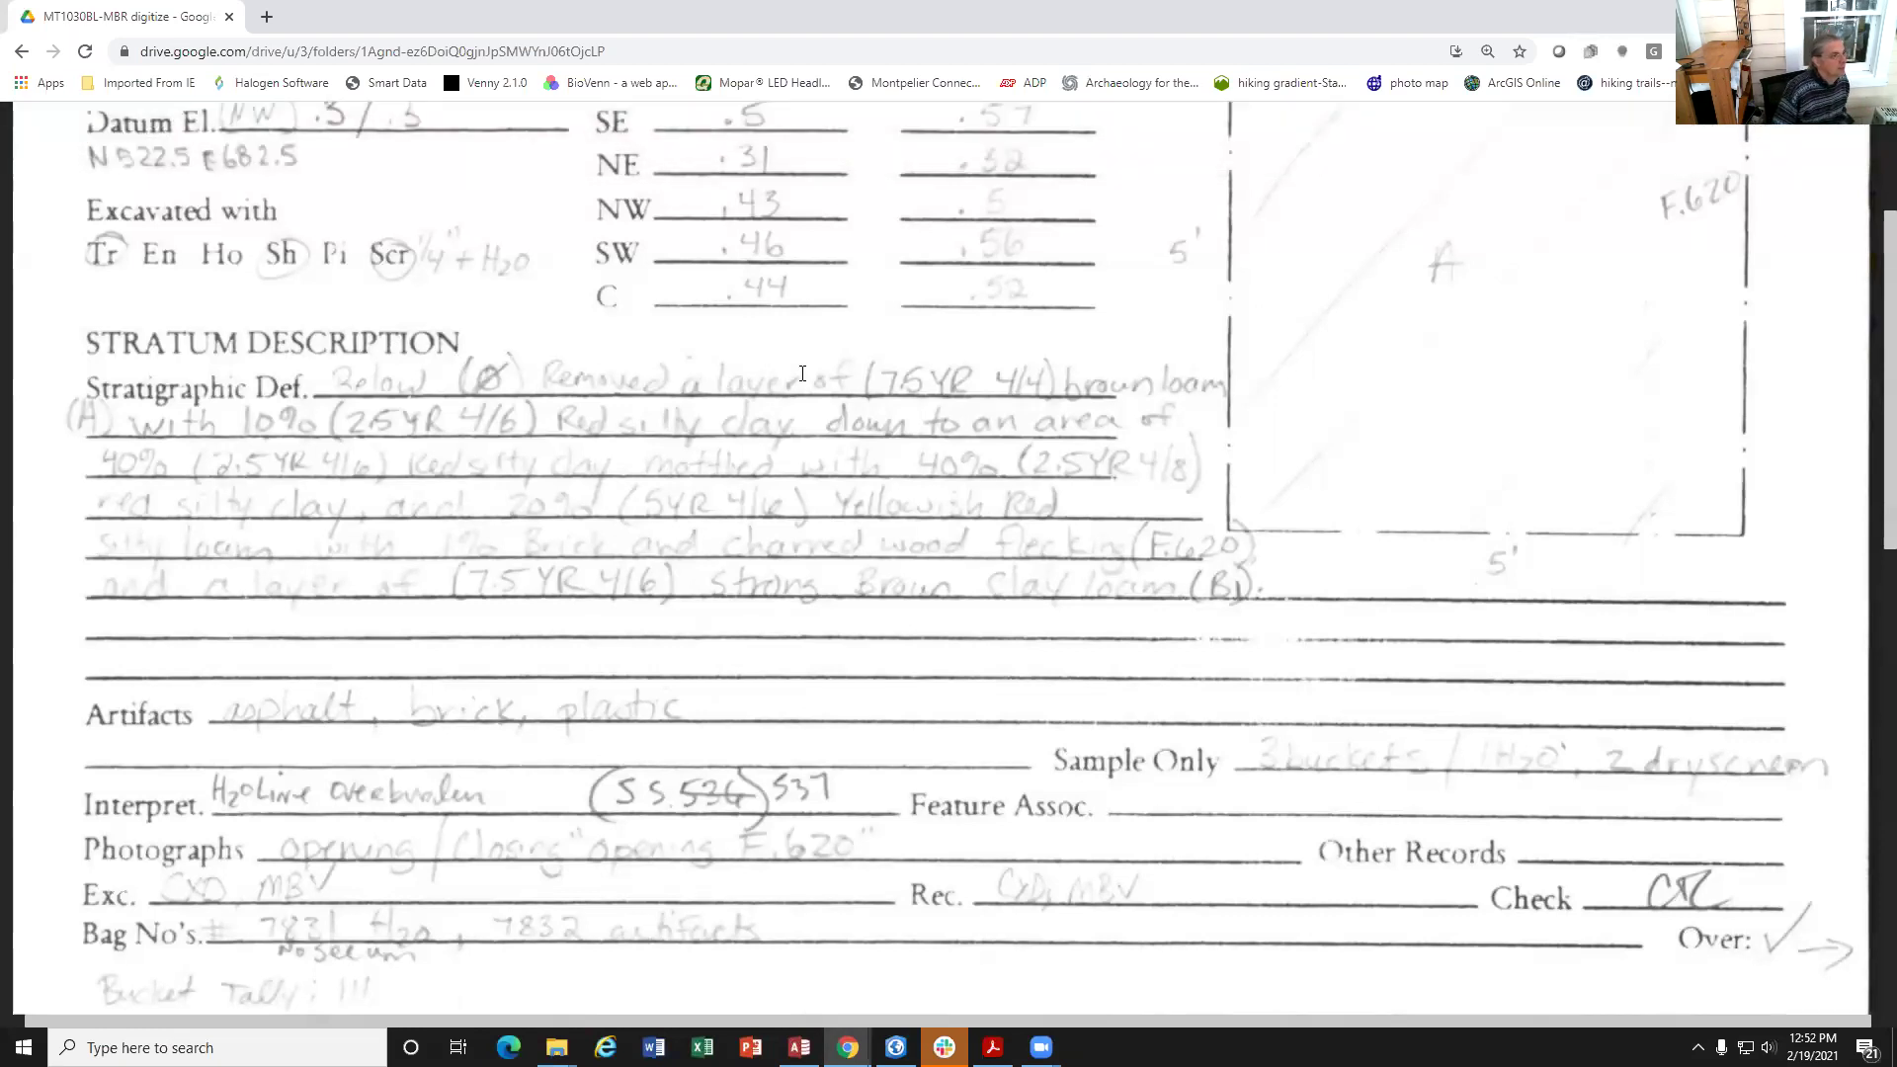
scroll(849, 356, up, 2)
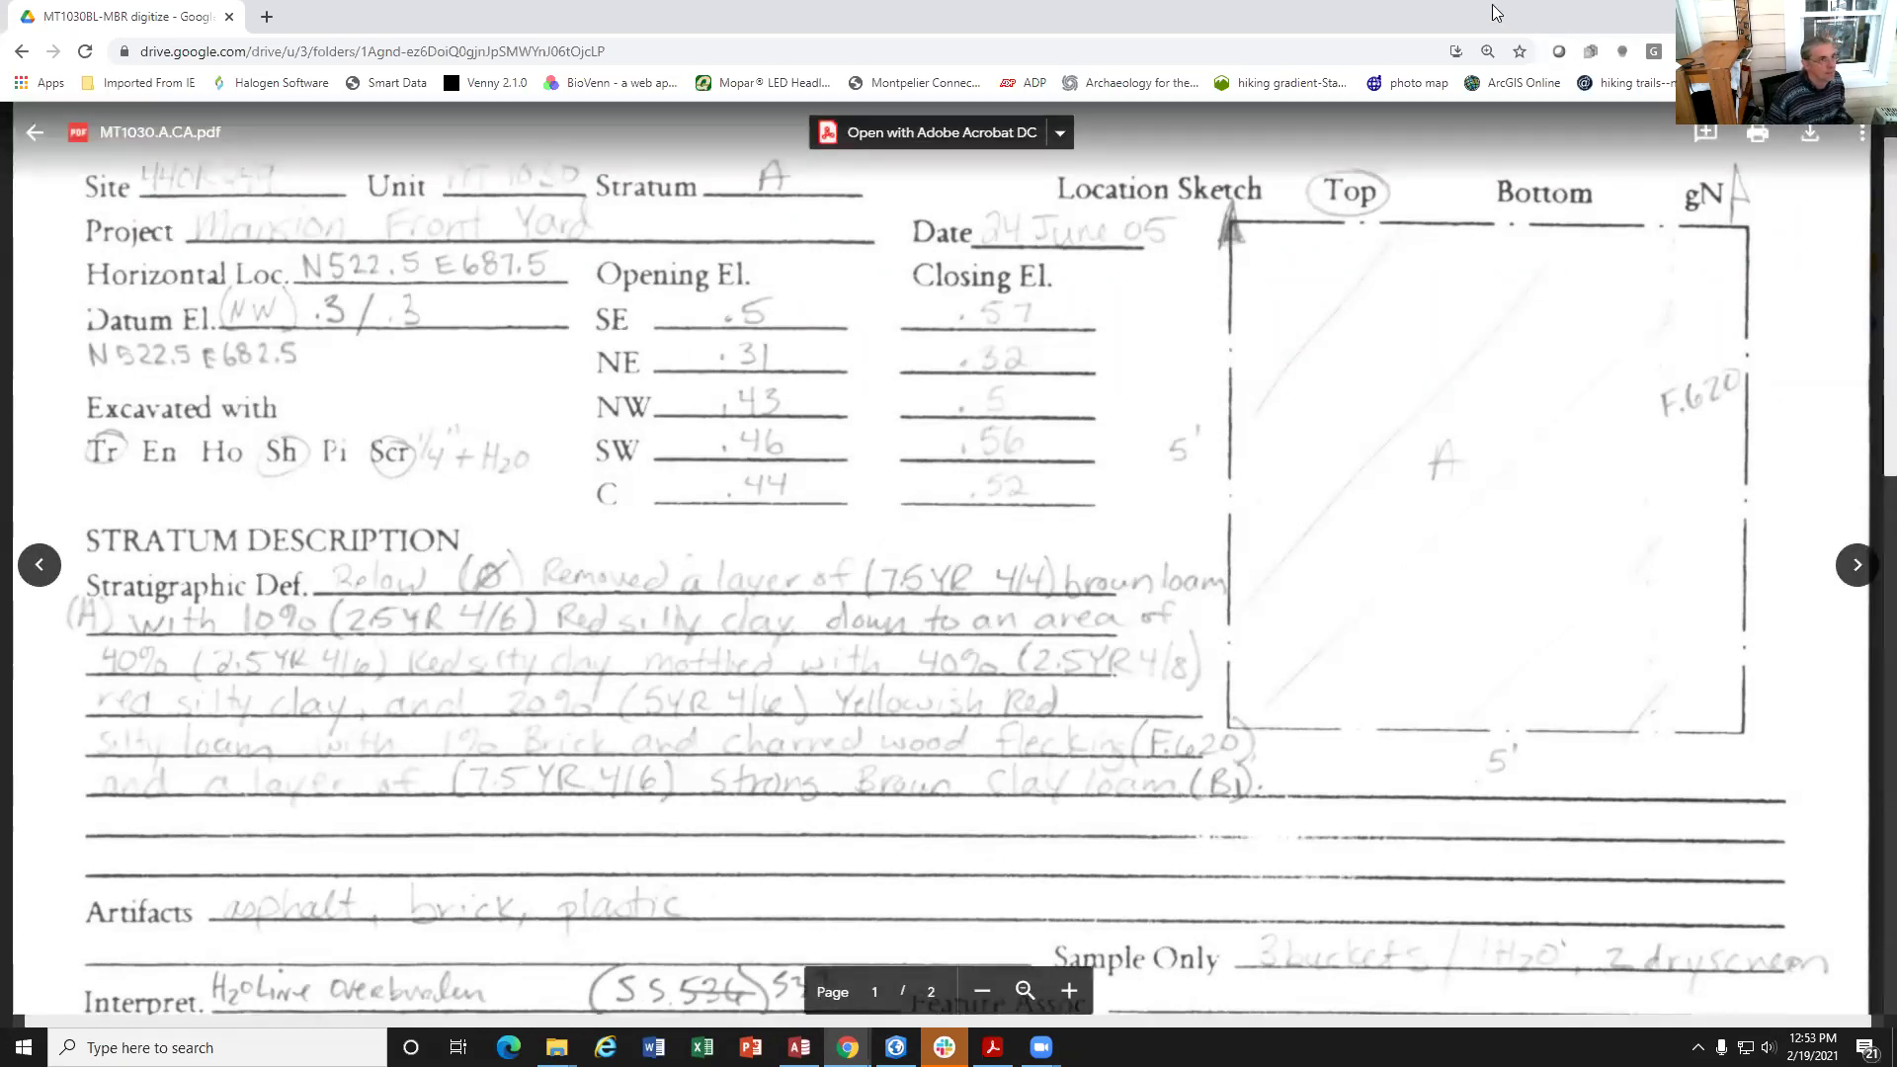
key(super+Down)
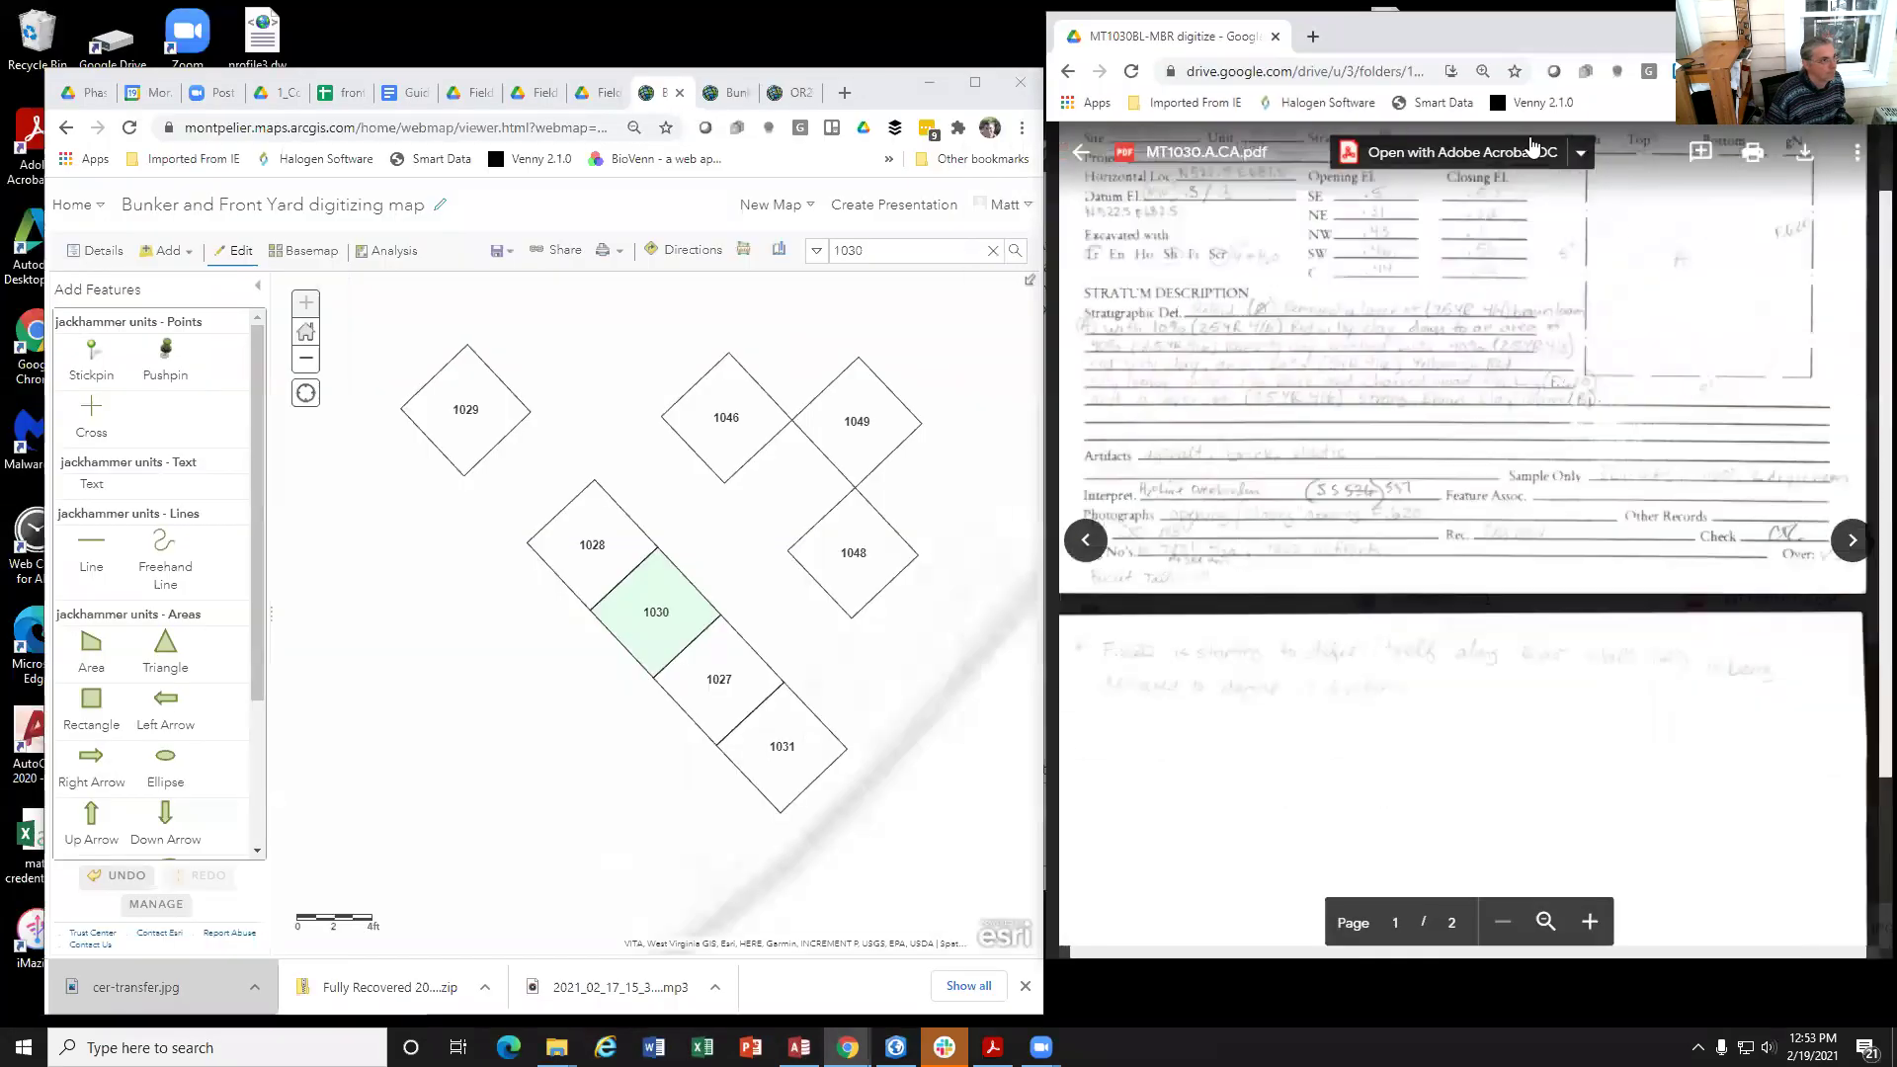
Step: Open unit 1030's stratum form on the map and review its Discussion, soil color, texture, inclusions and Notes fields
click(646, 638)
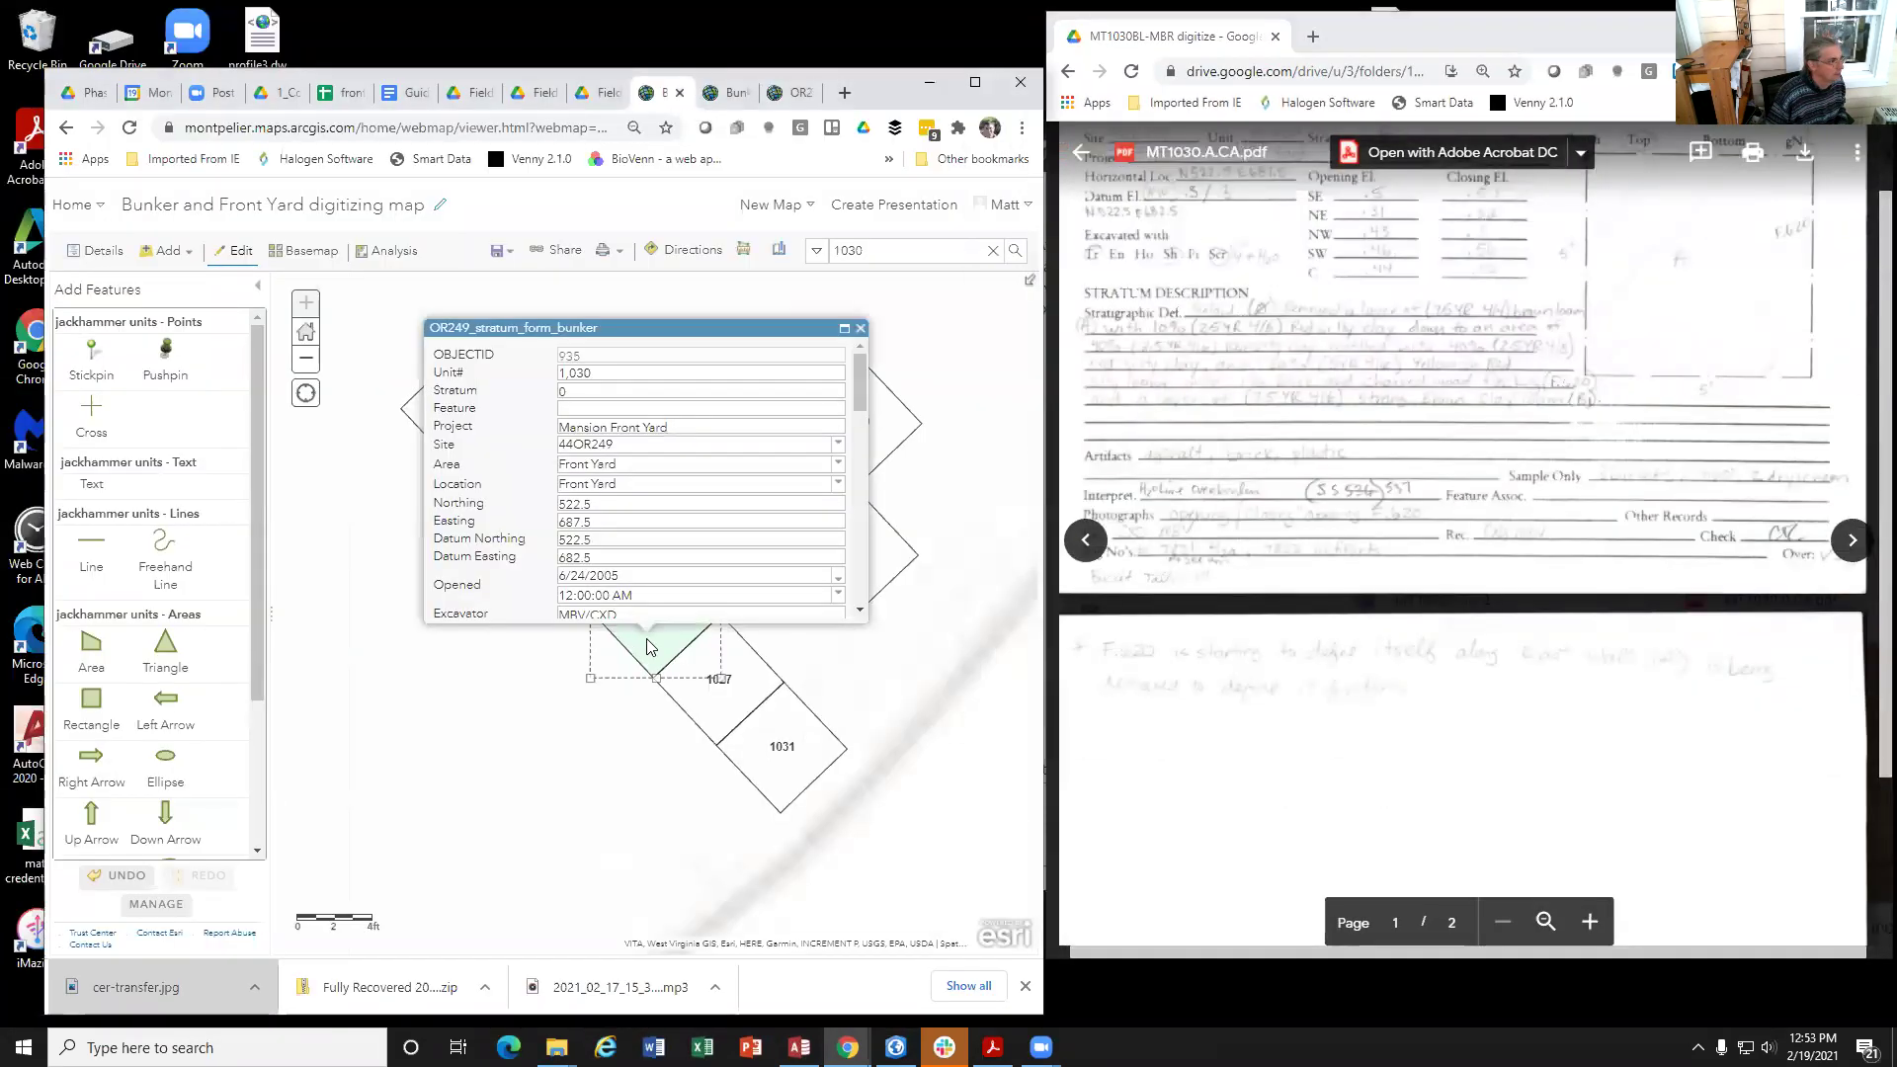
scroll(622, 532, down, 3)
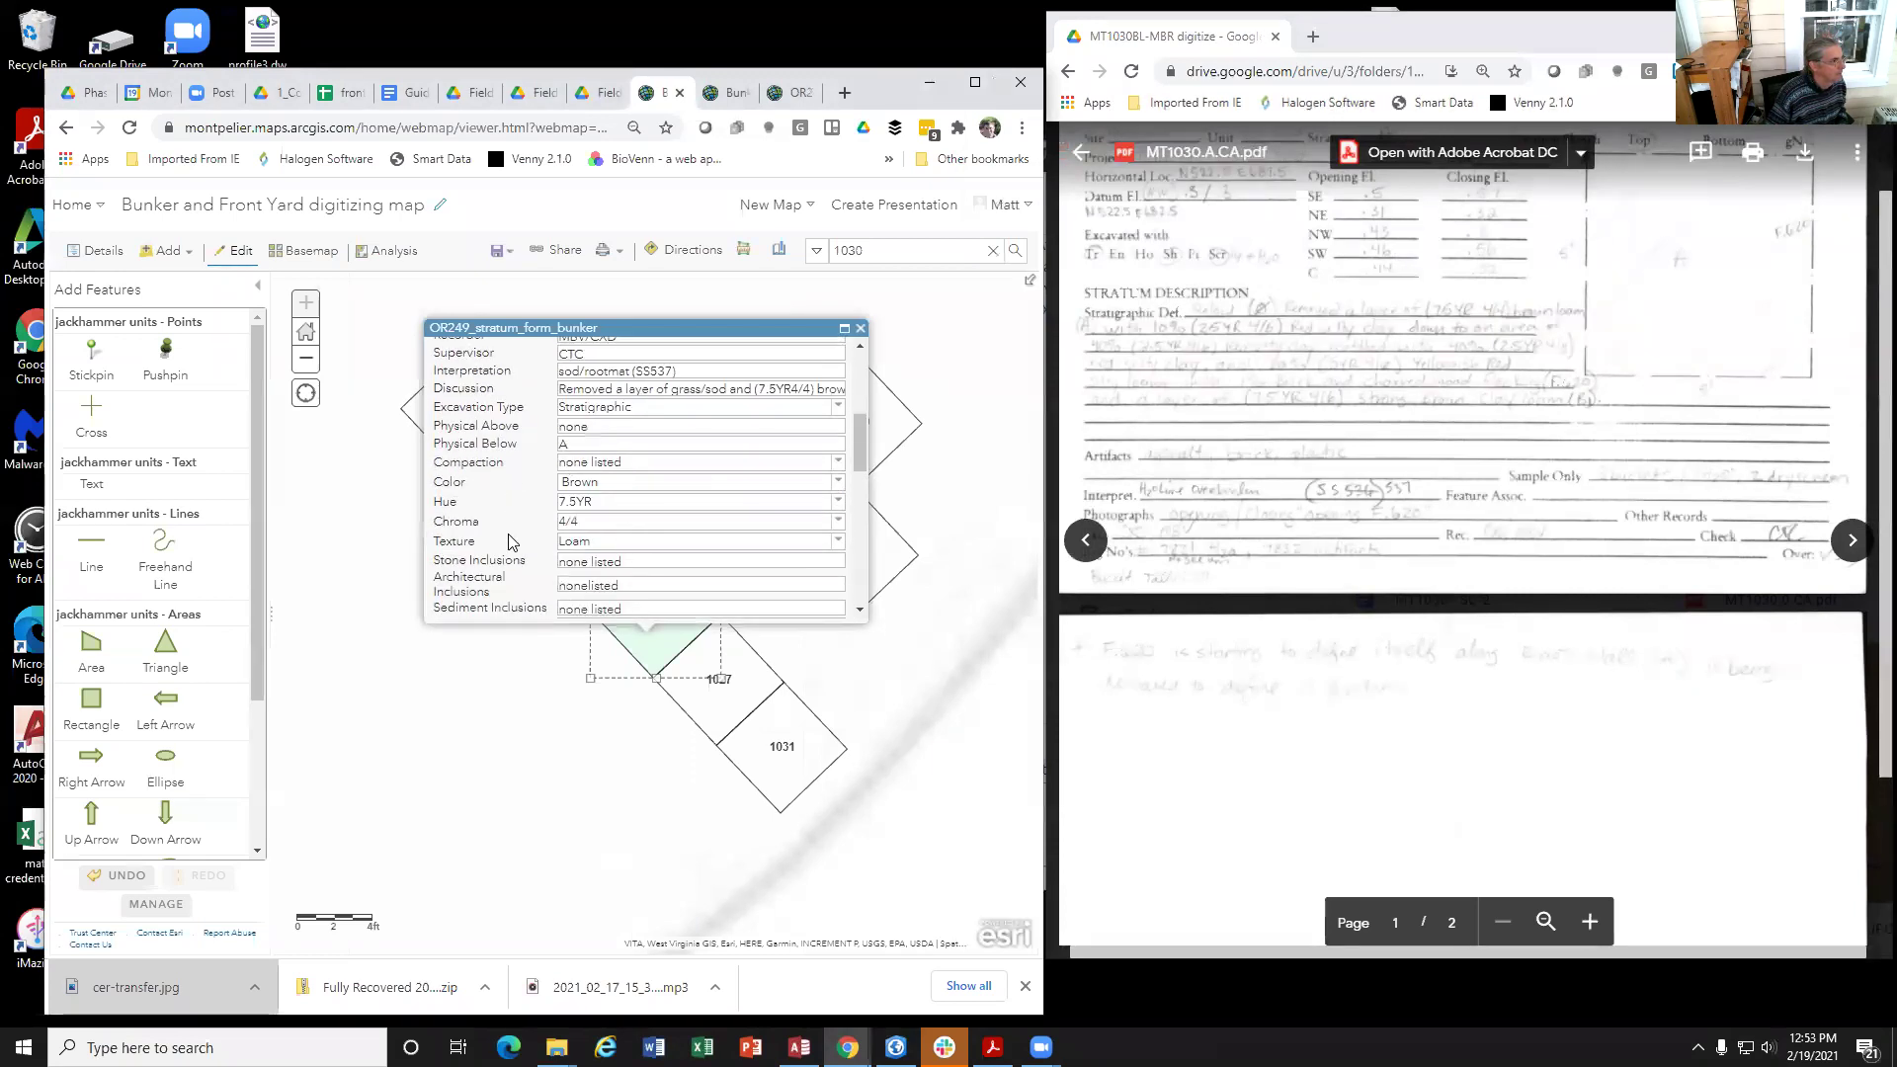
scroll(502, 563, down, 2)
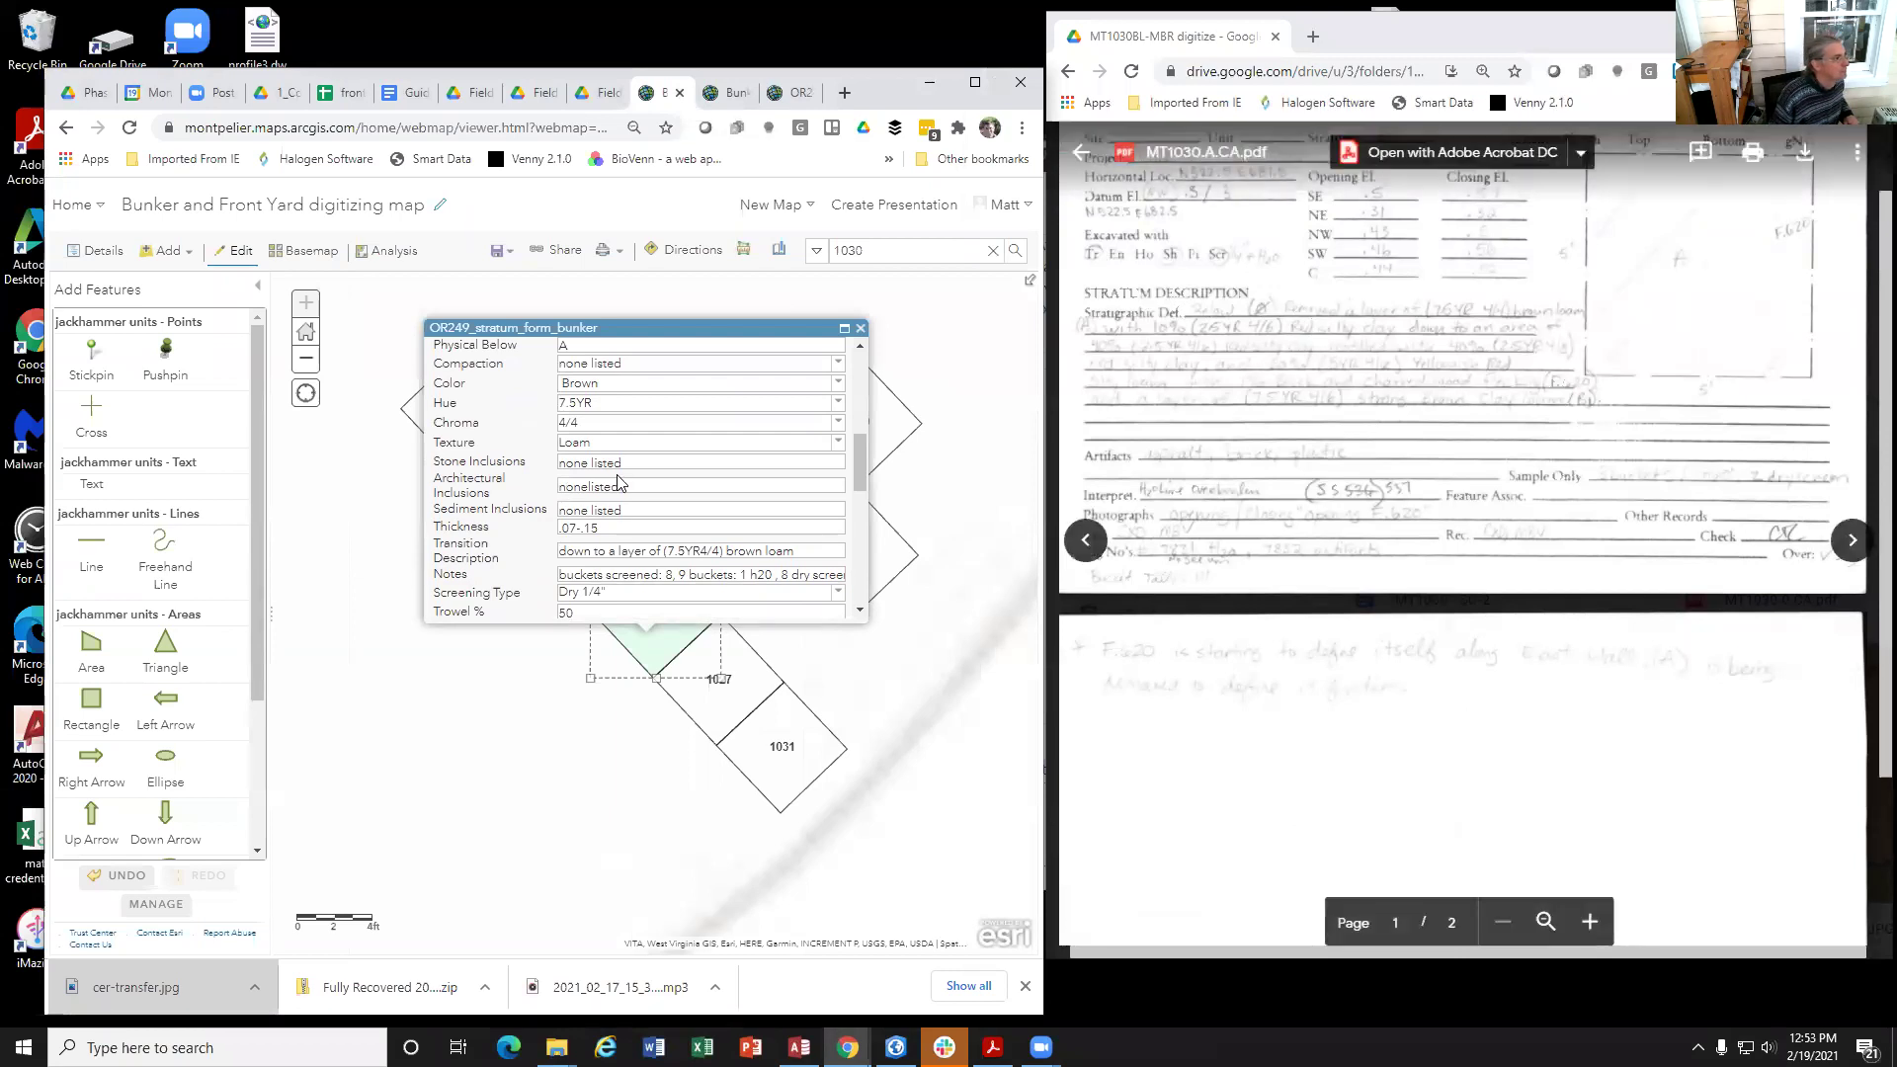
scroll(619, 475, up, 1)
click(623, 389)
scroll(624, 390, up, 1)
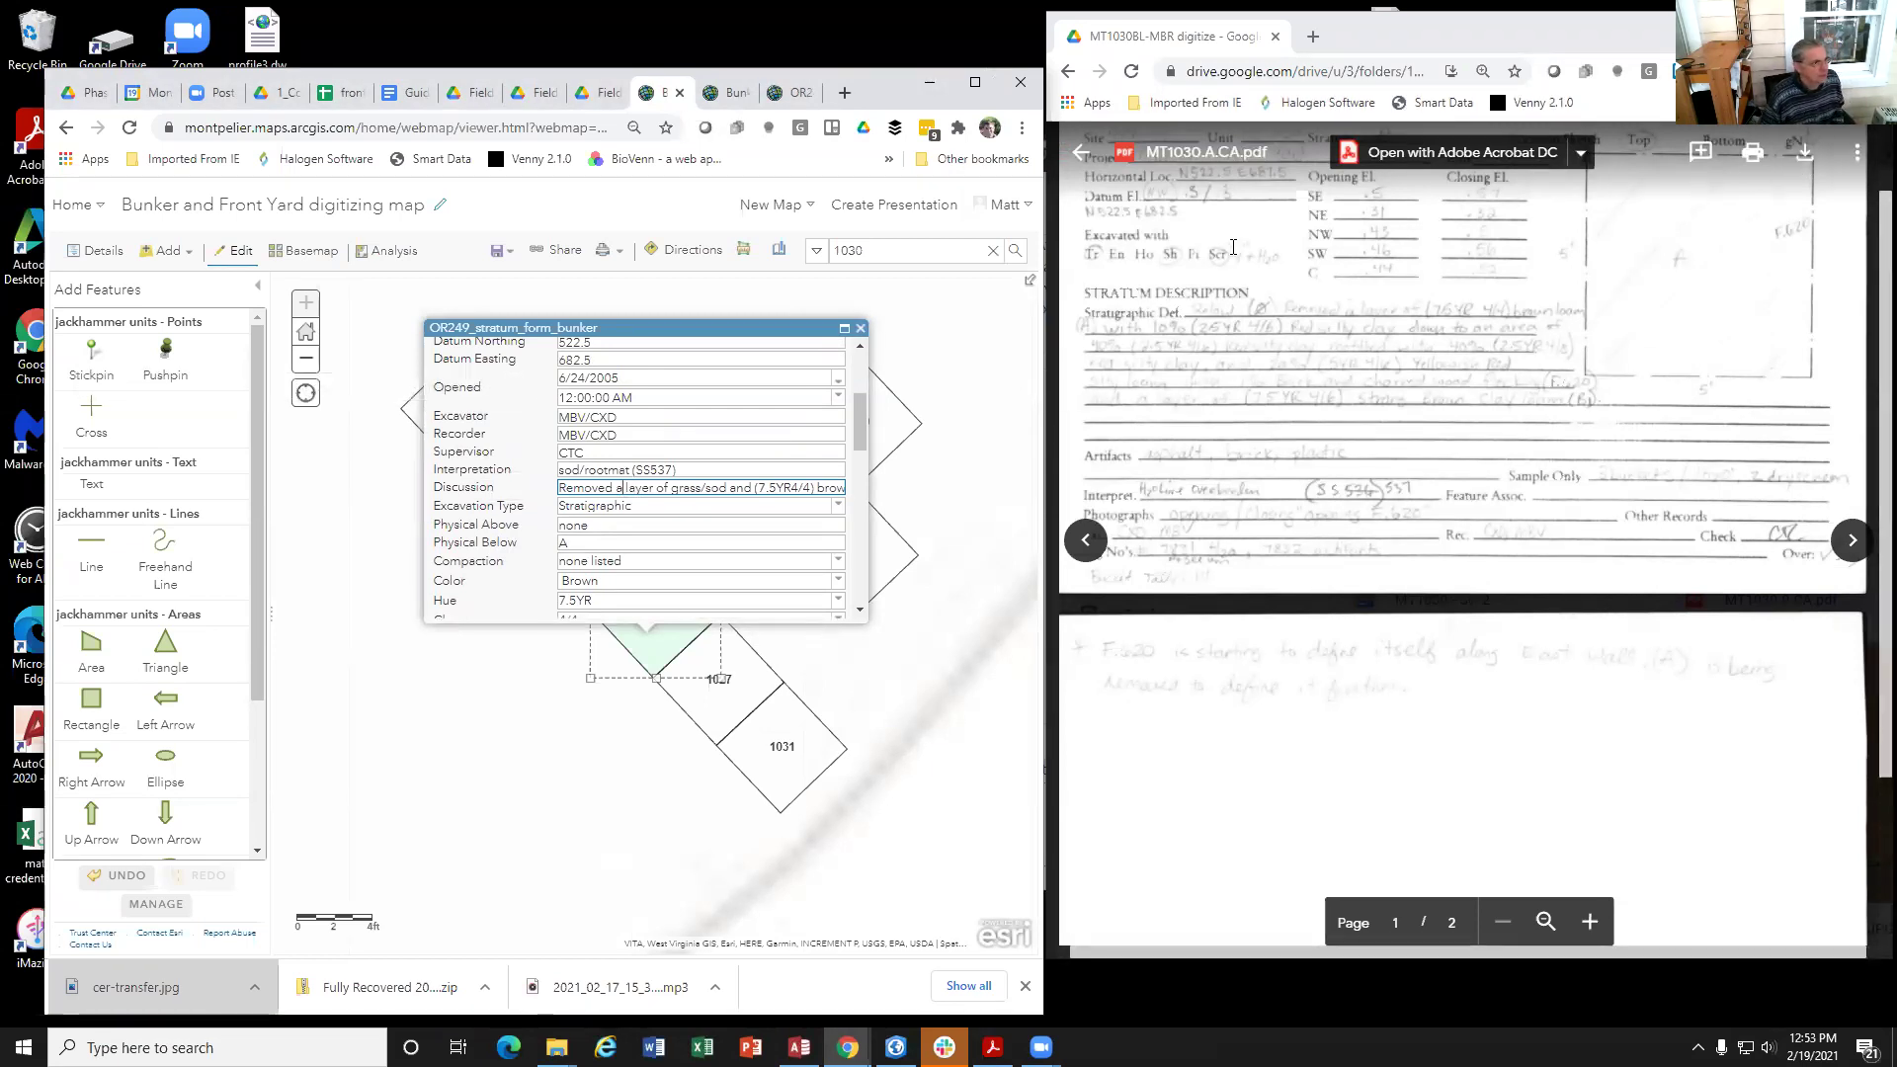
Step: Reread the enlarged stratum A description and check it against the Sediment Inclusions field of unit 1030's form
key(super+Up)
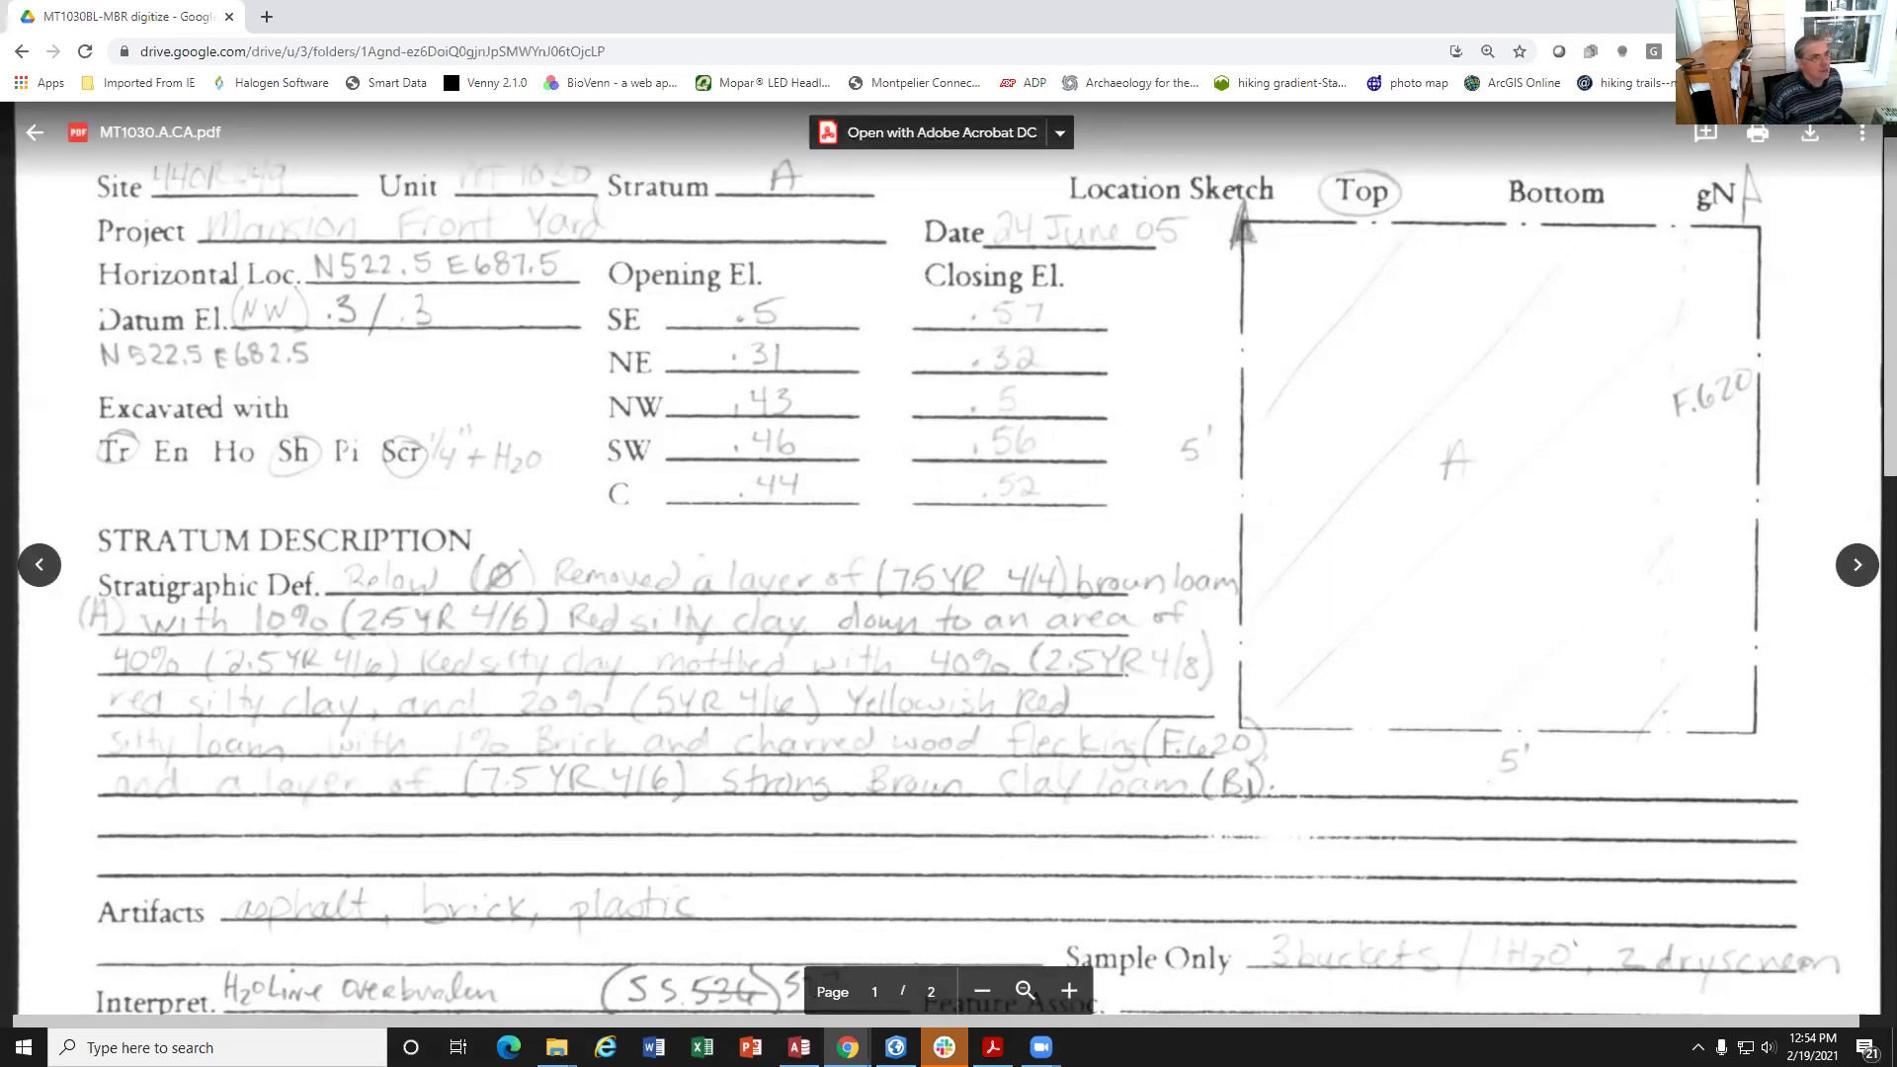
key(super+Down)
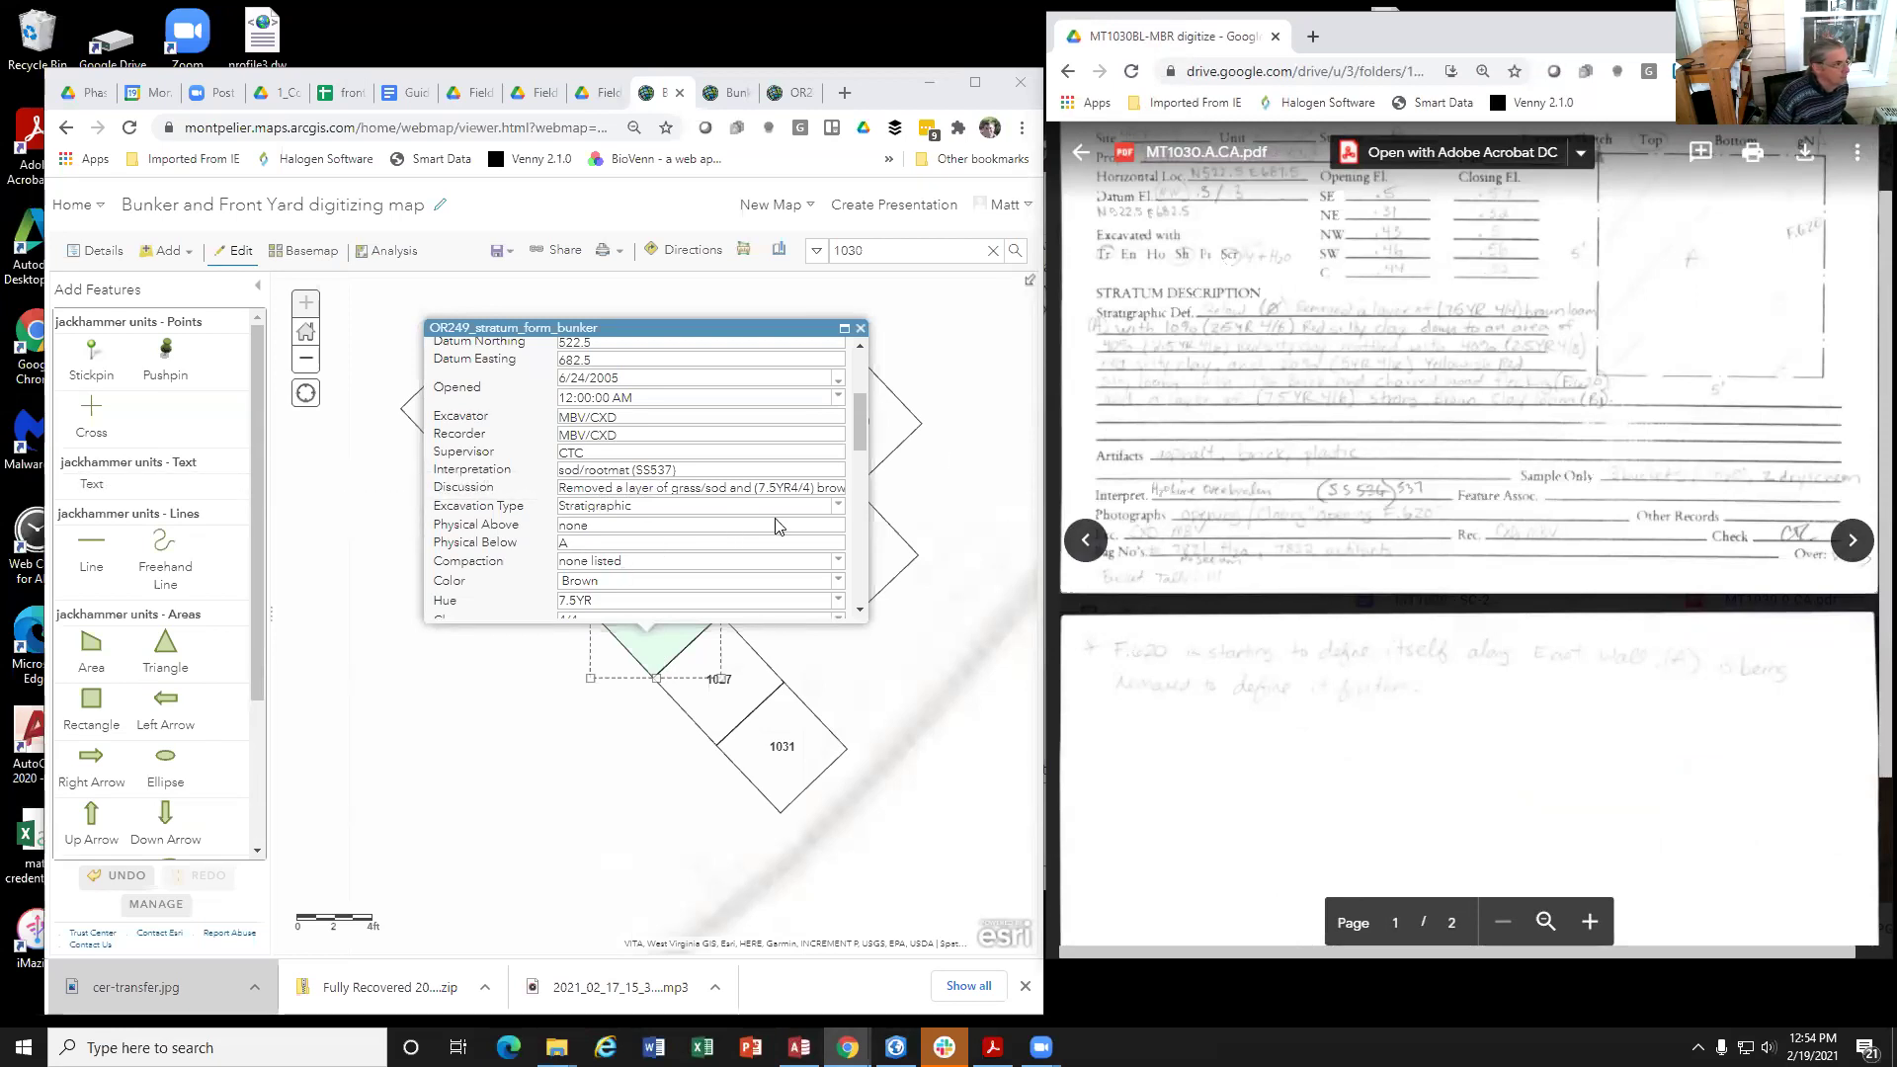
scroll(630, 537, down, 1)
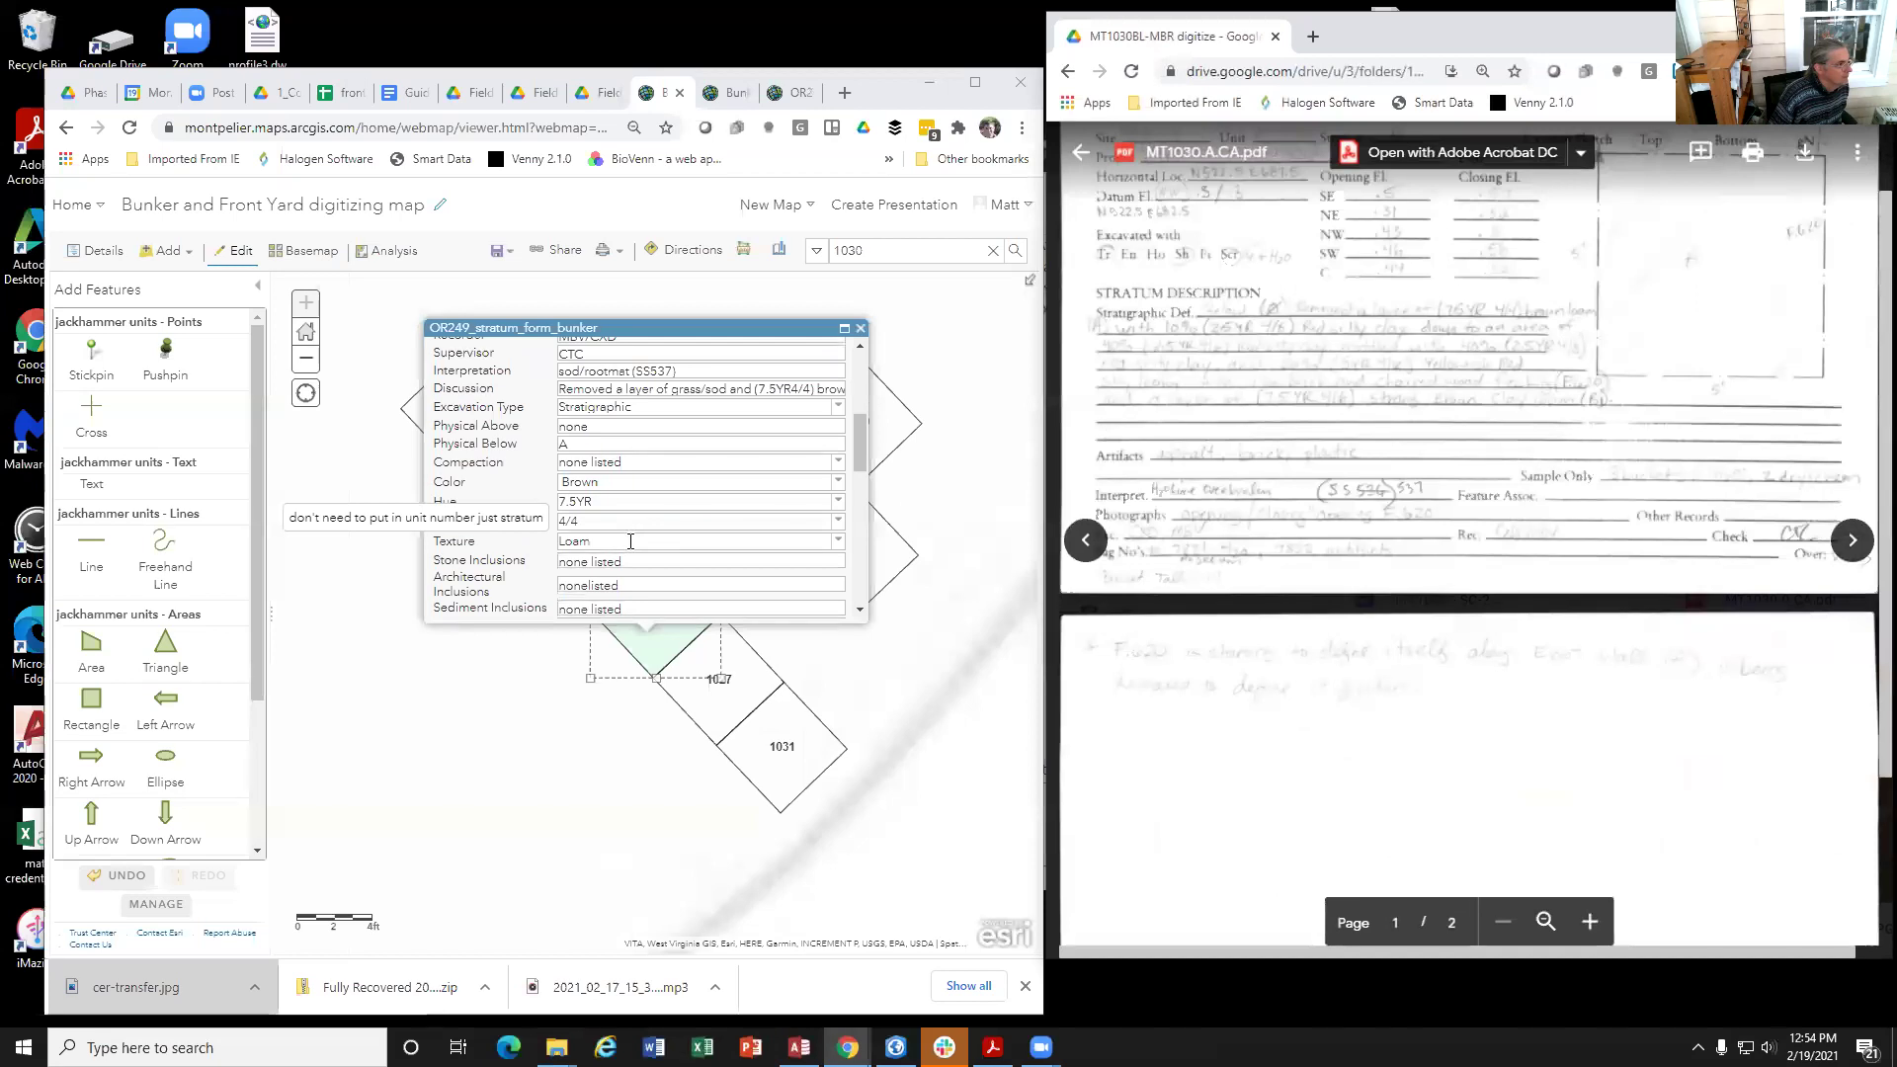
click(623, 610)
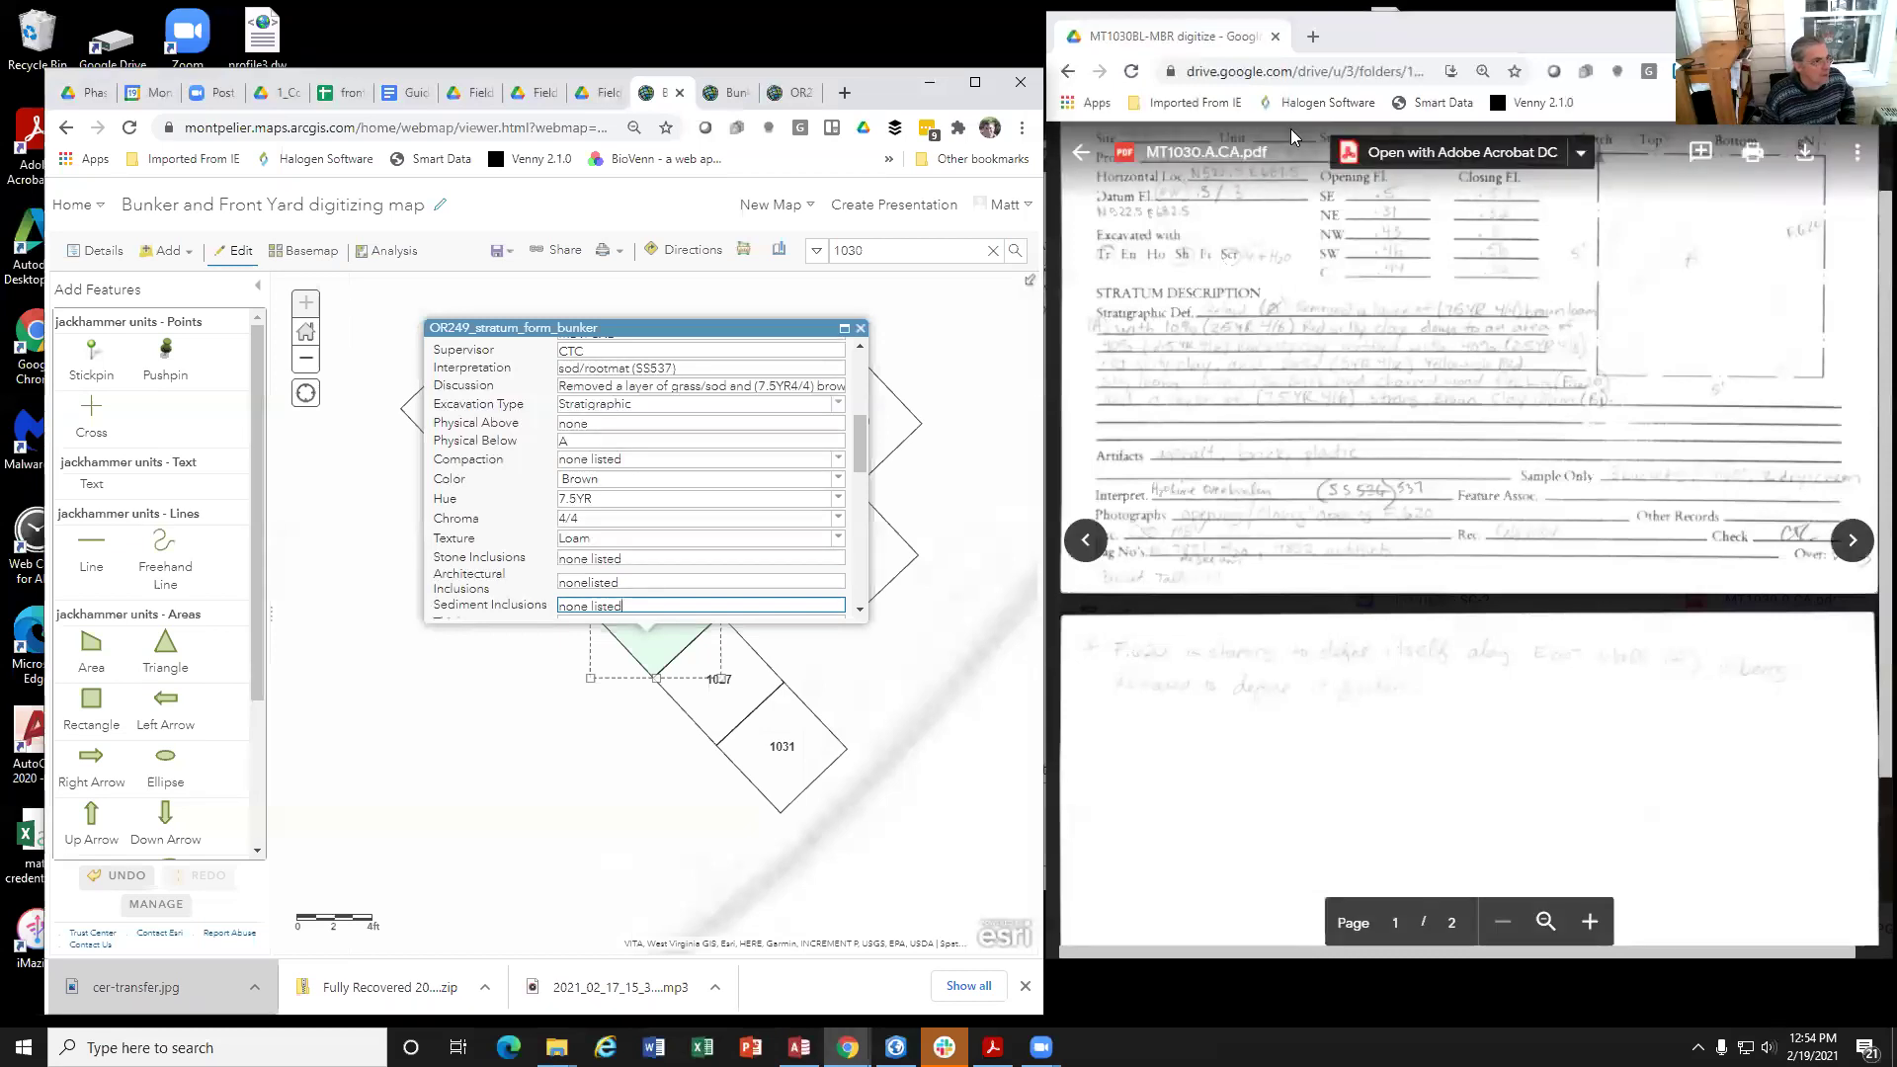
Step: Page from the scanned stratum A form through the following files to the plan drawing of F.620 and Strat B1
scroll(1332, 355, up, 1)
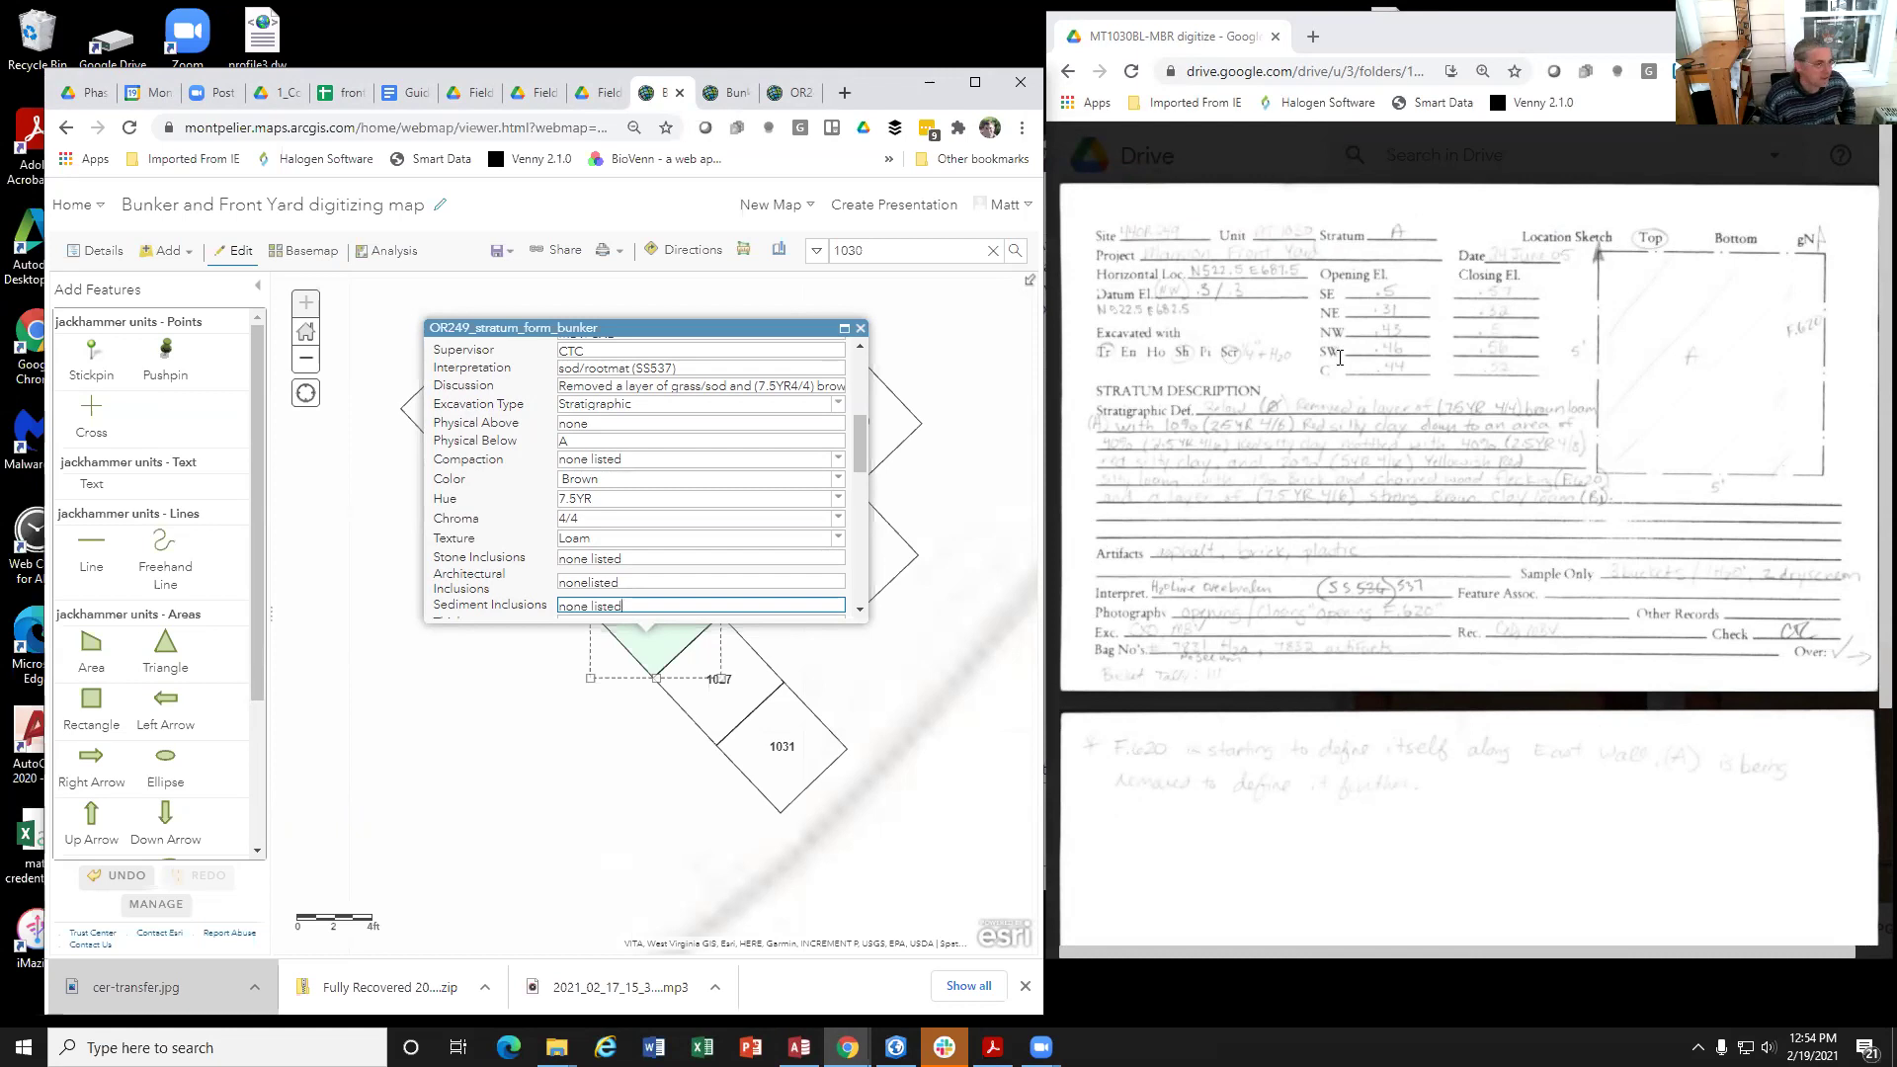
mouse_move(1378, 282)
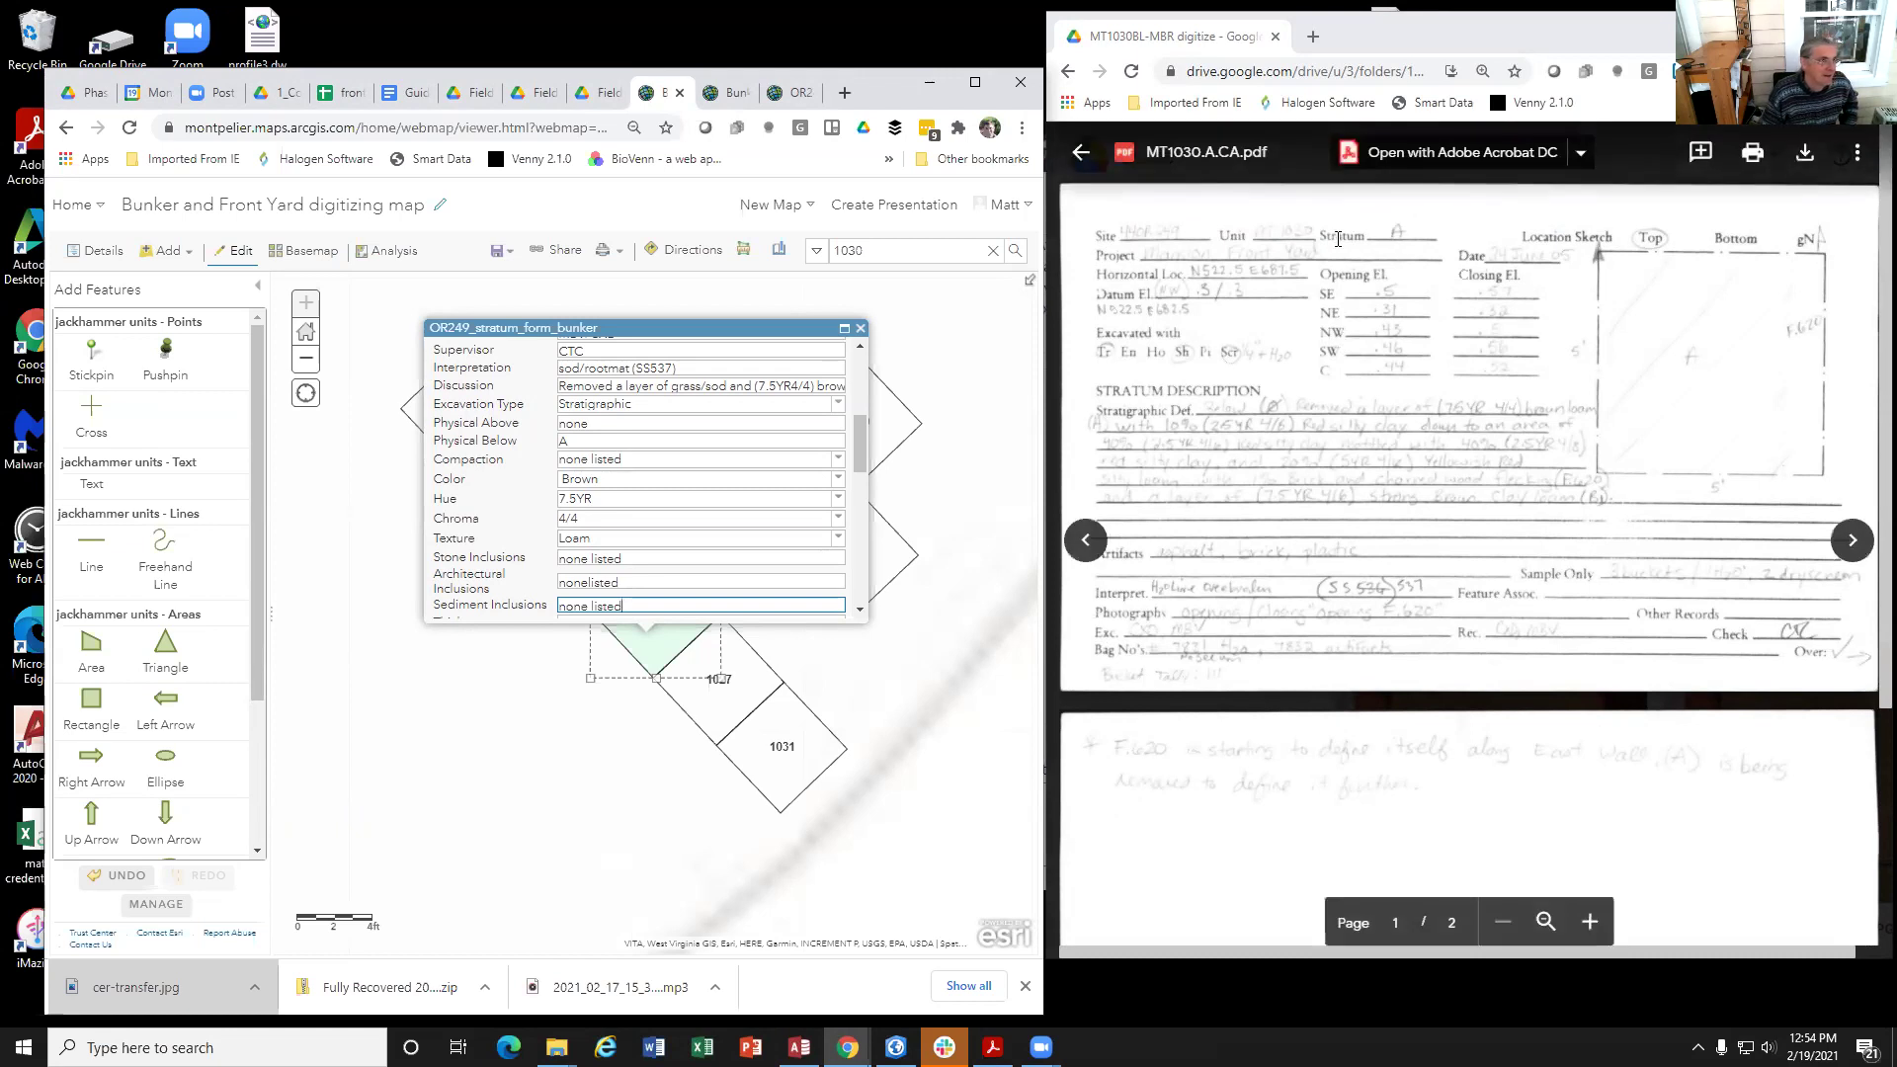
click(1849, 541)
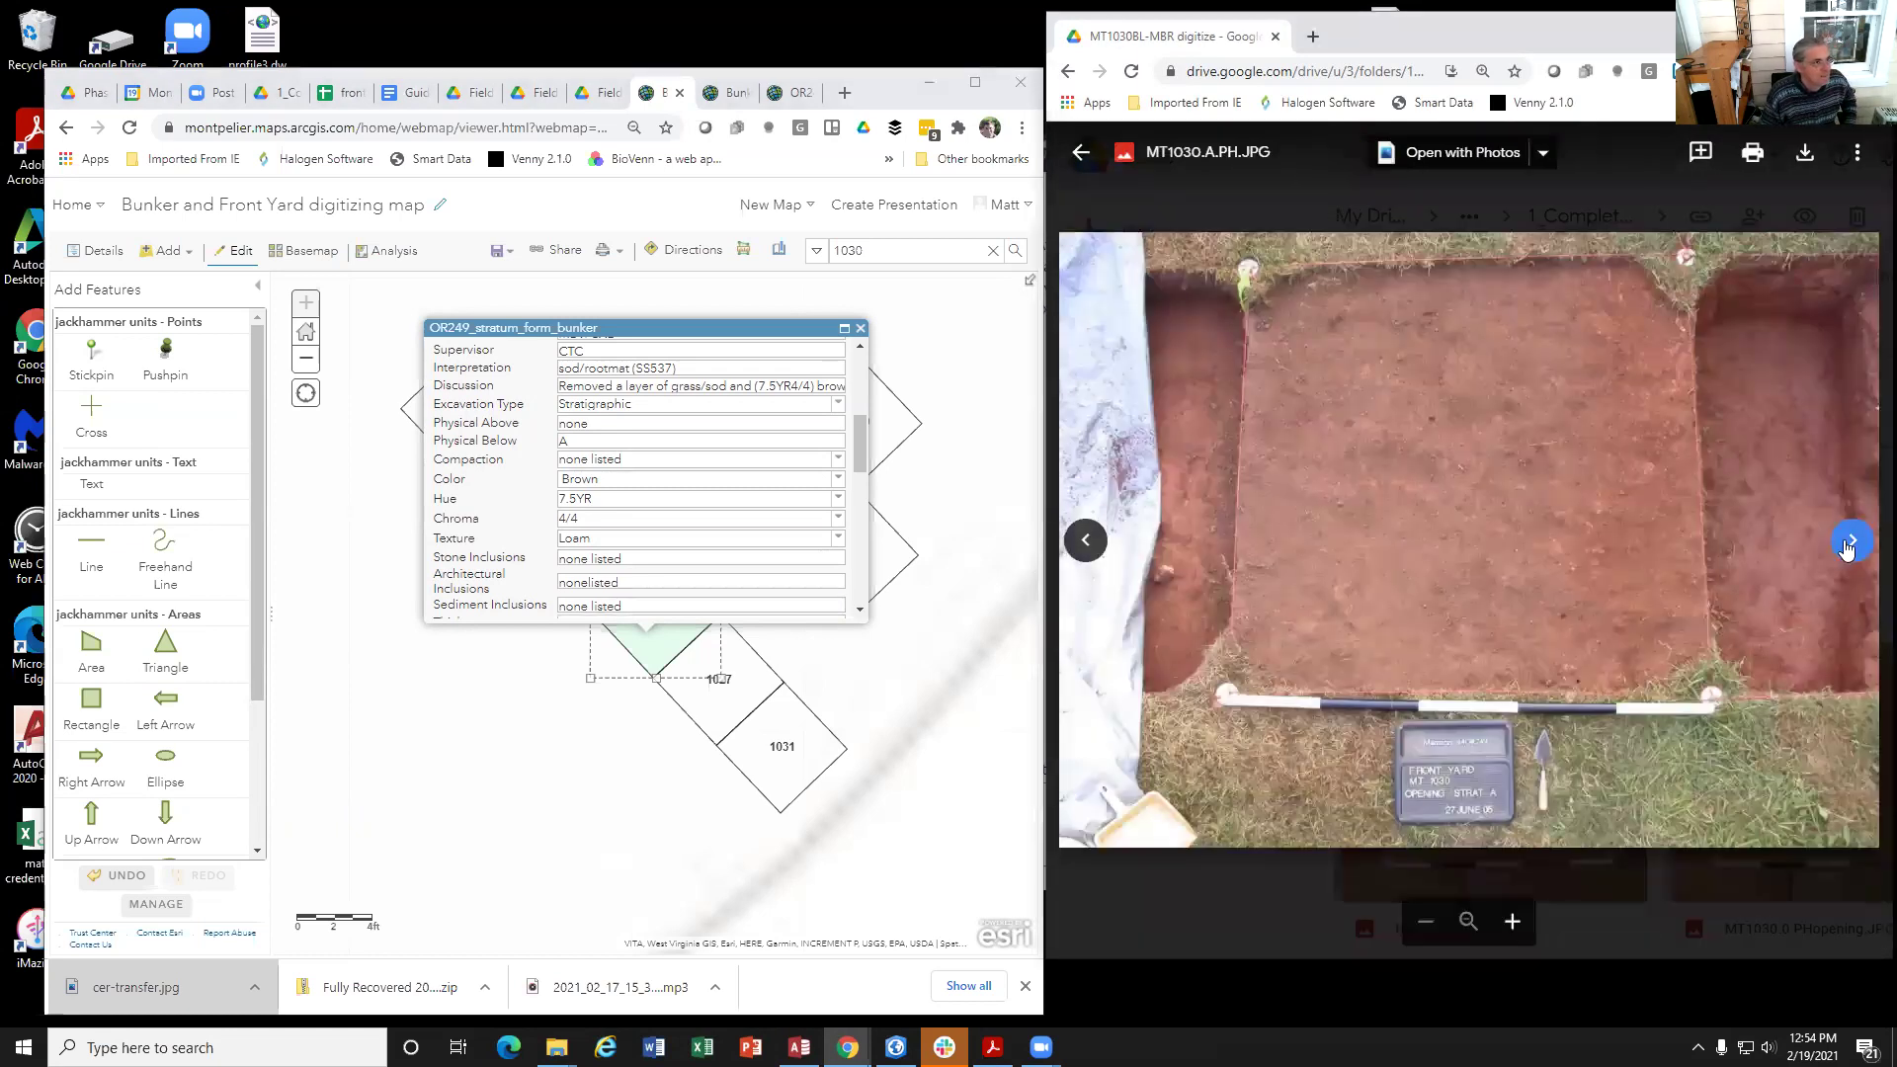
click(1847, 545)
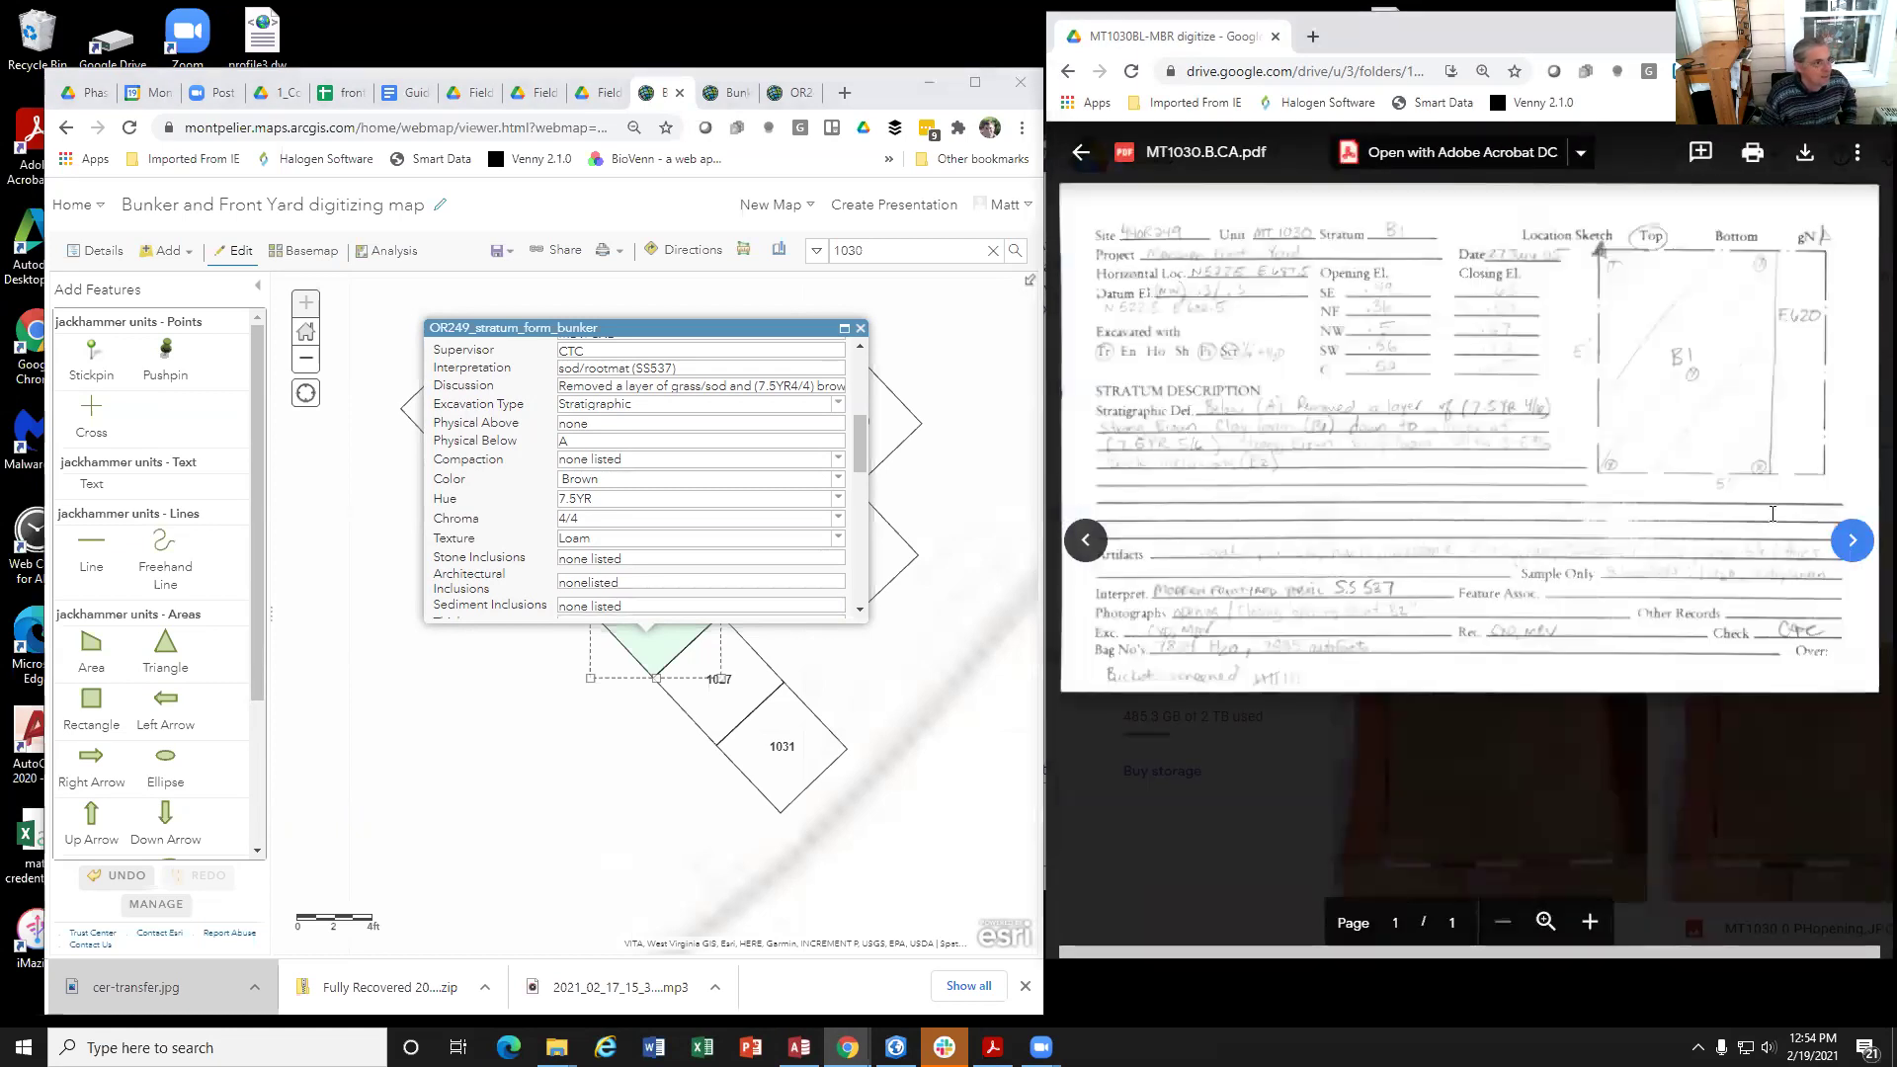
click(1854, 550)
click(1853, 550)
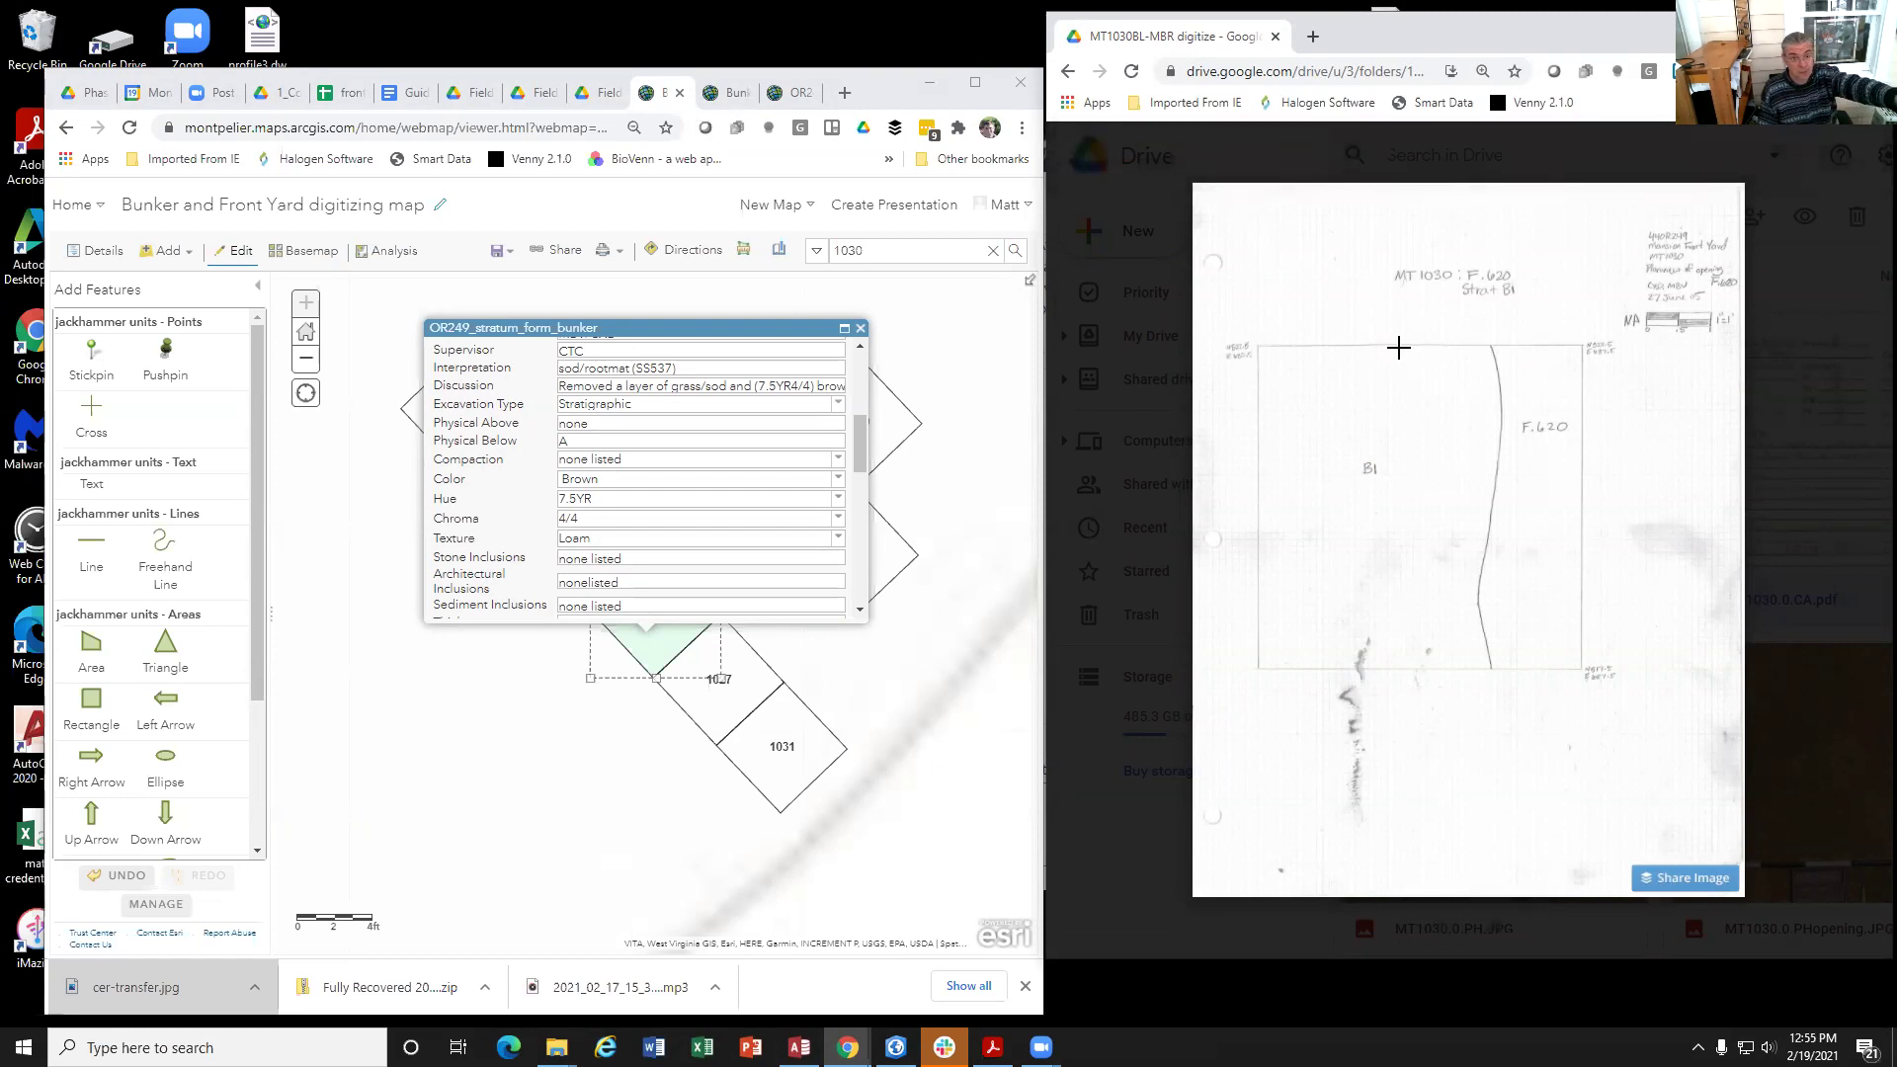
Step: Check the plan drawing's file name against the Plan View Map field of unit 1030's form without renaming the file
click(1215, 152)
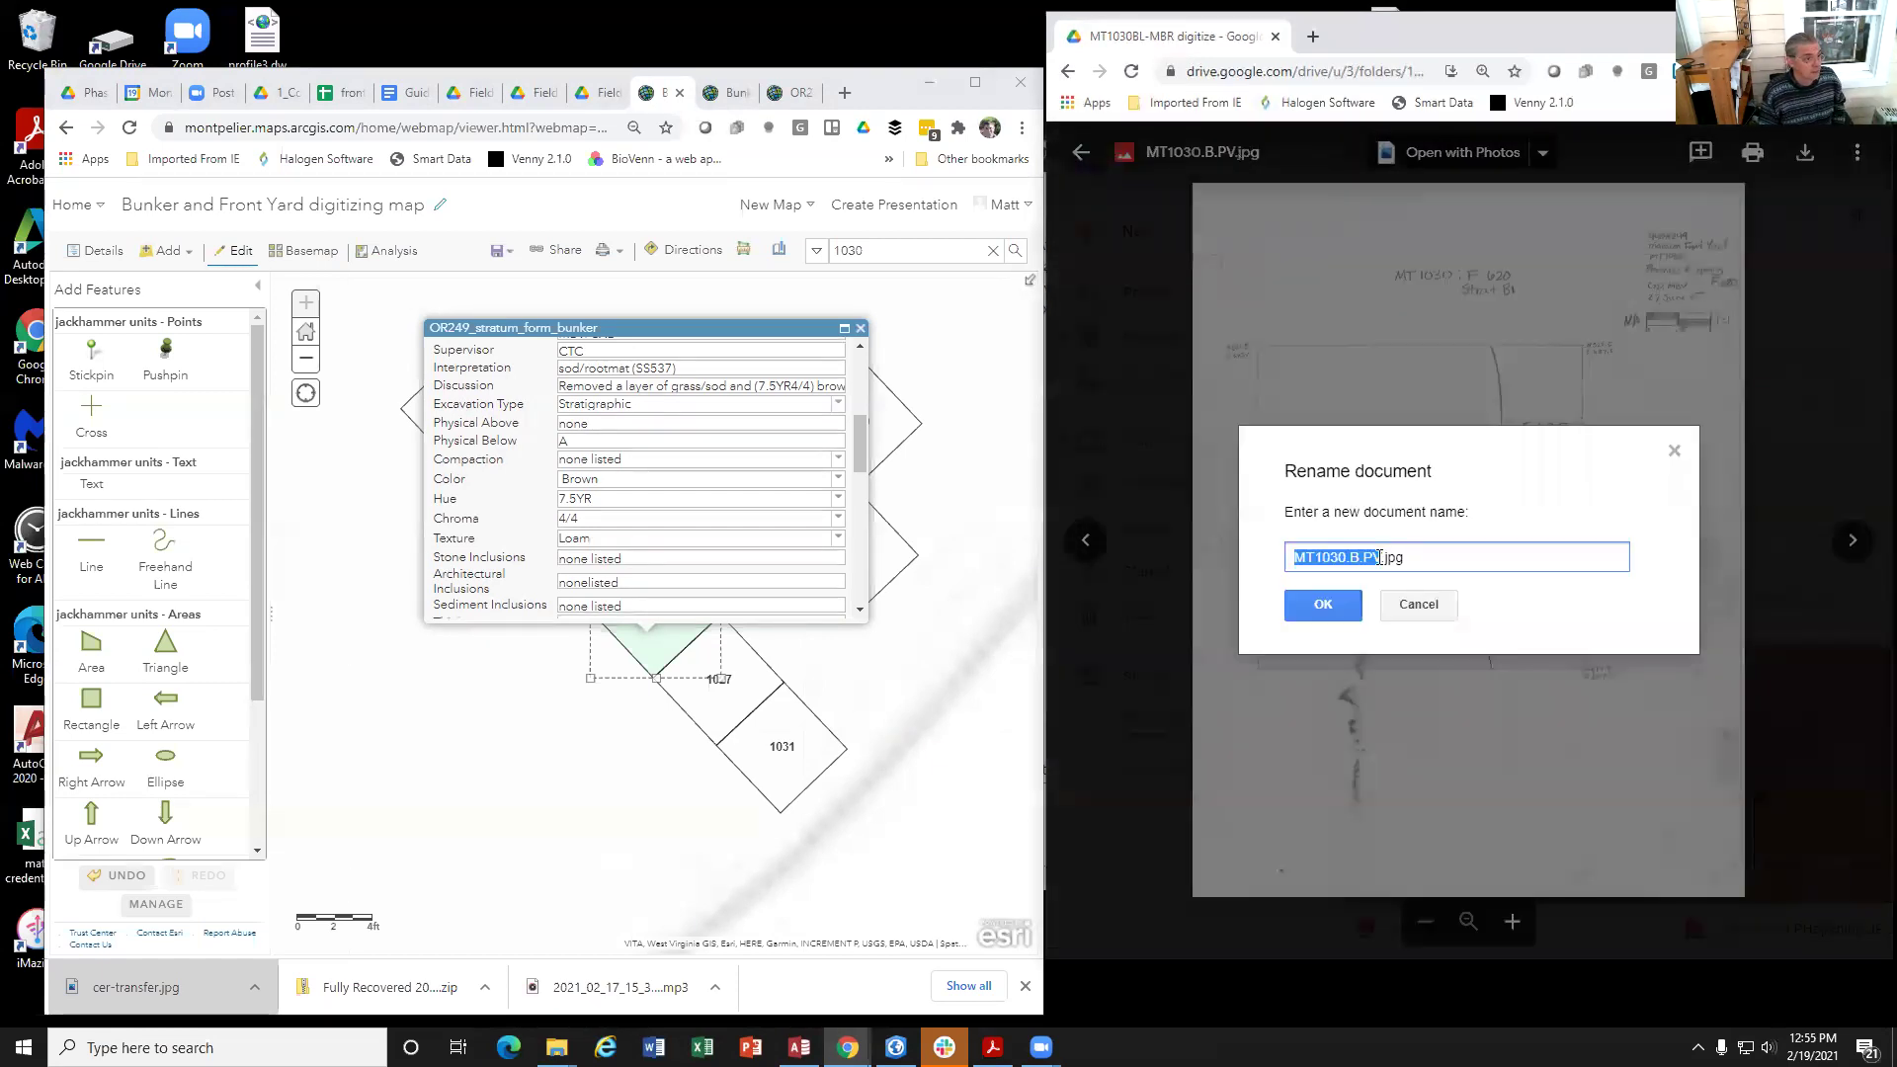
double_click(1401, 556)
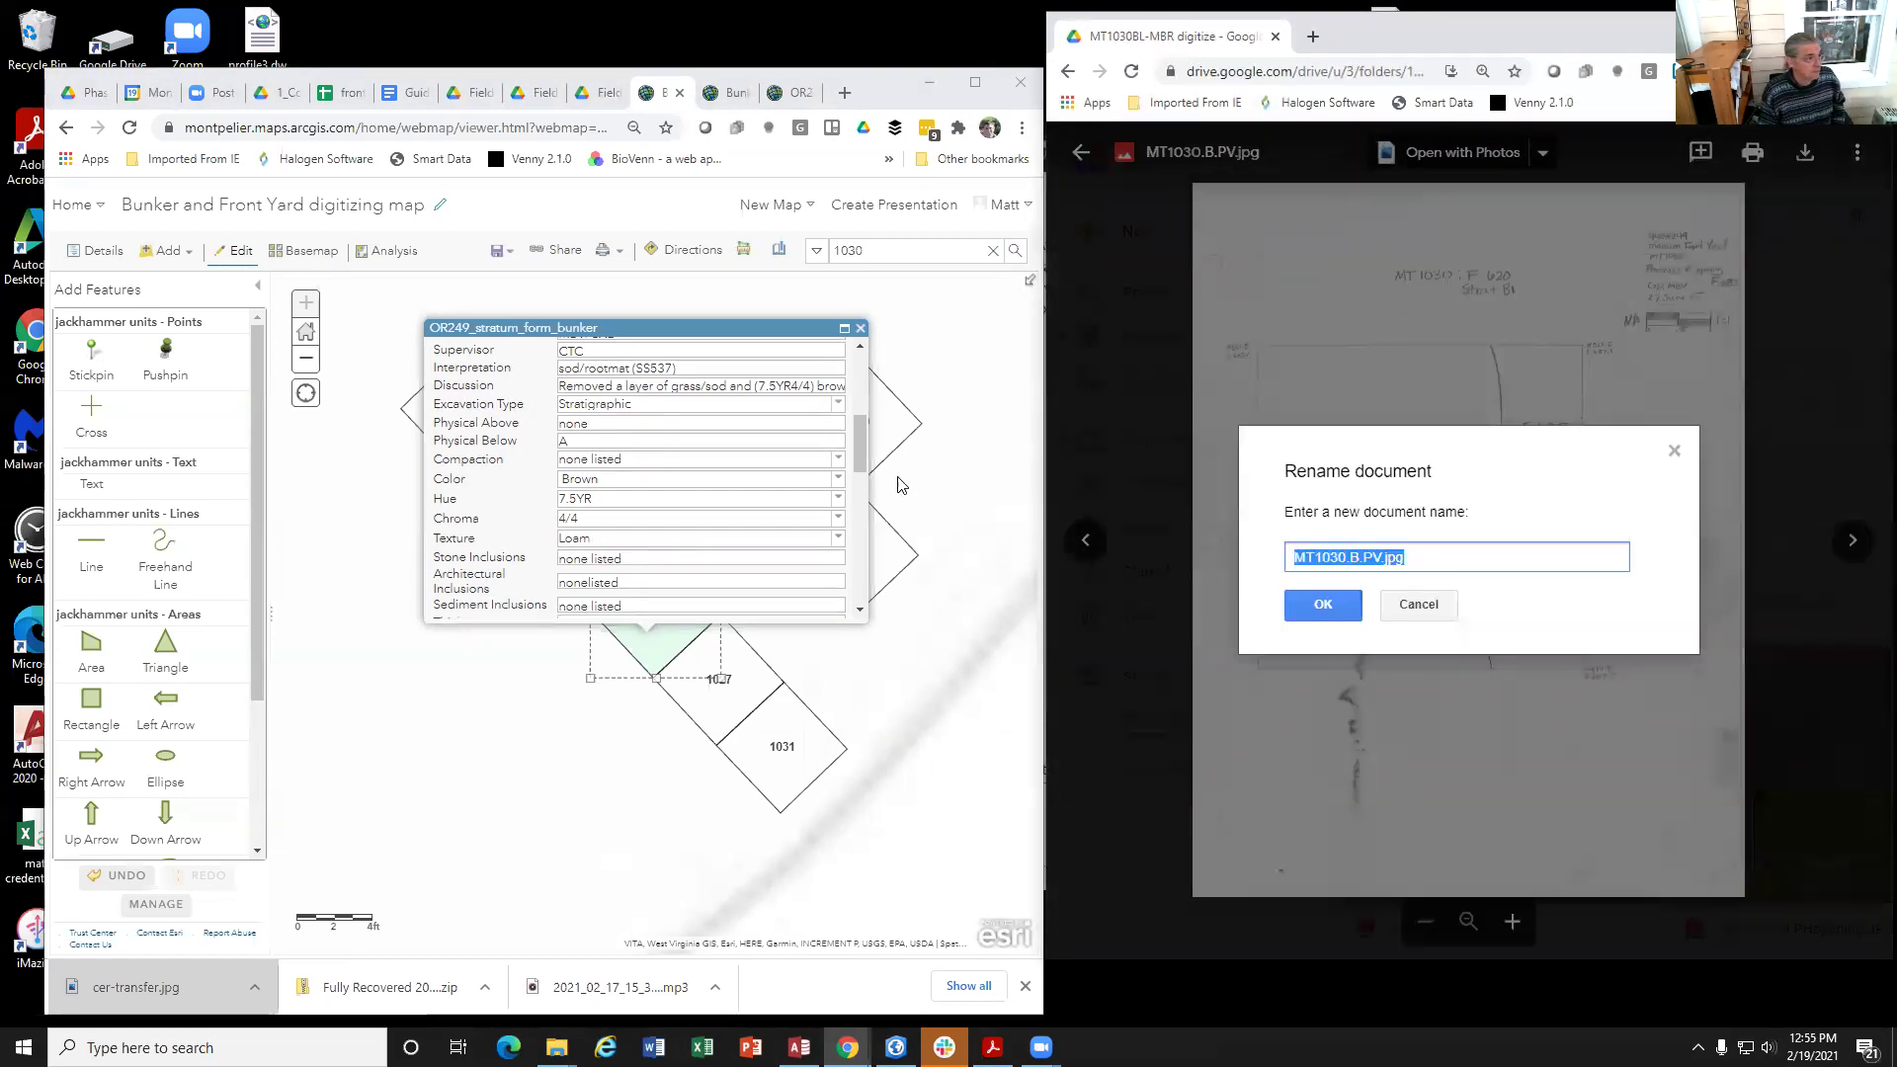
drag(857, 434, 826, 562)
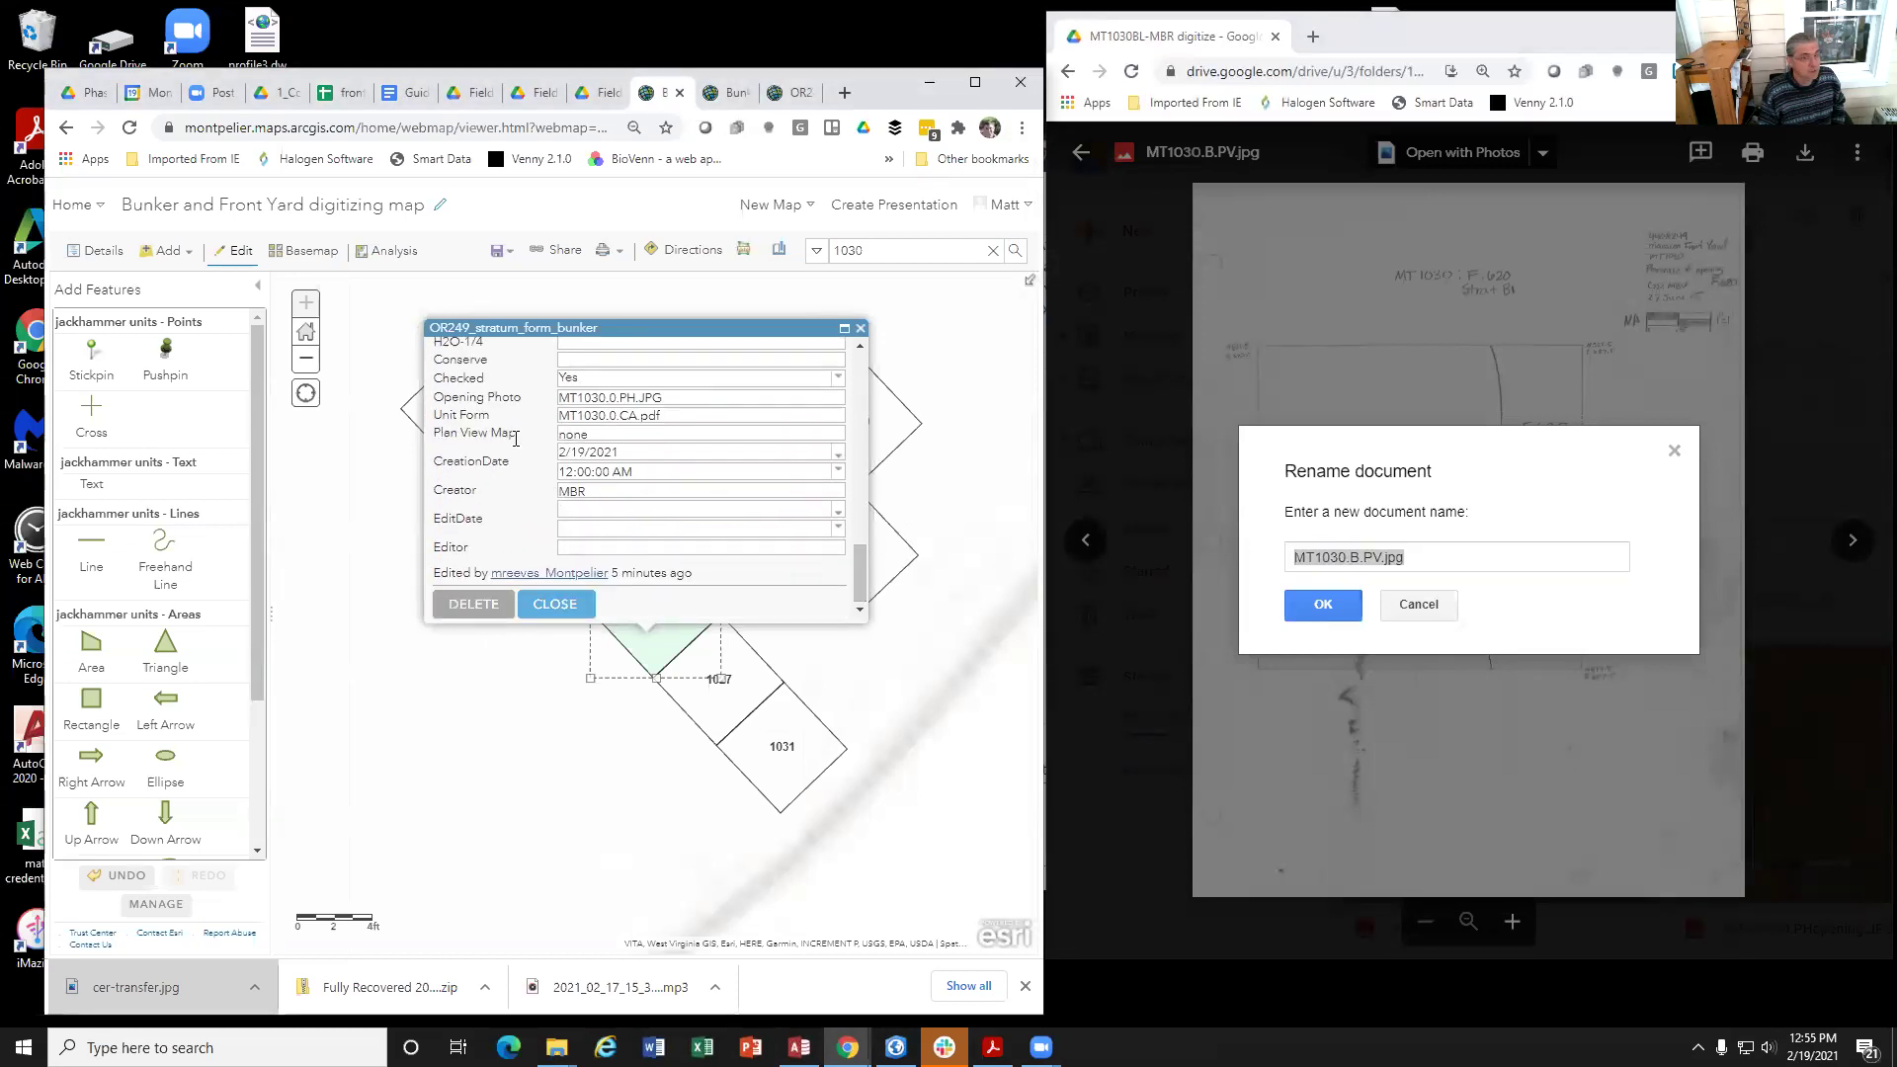
click(1413, 607)
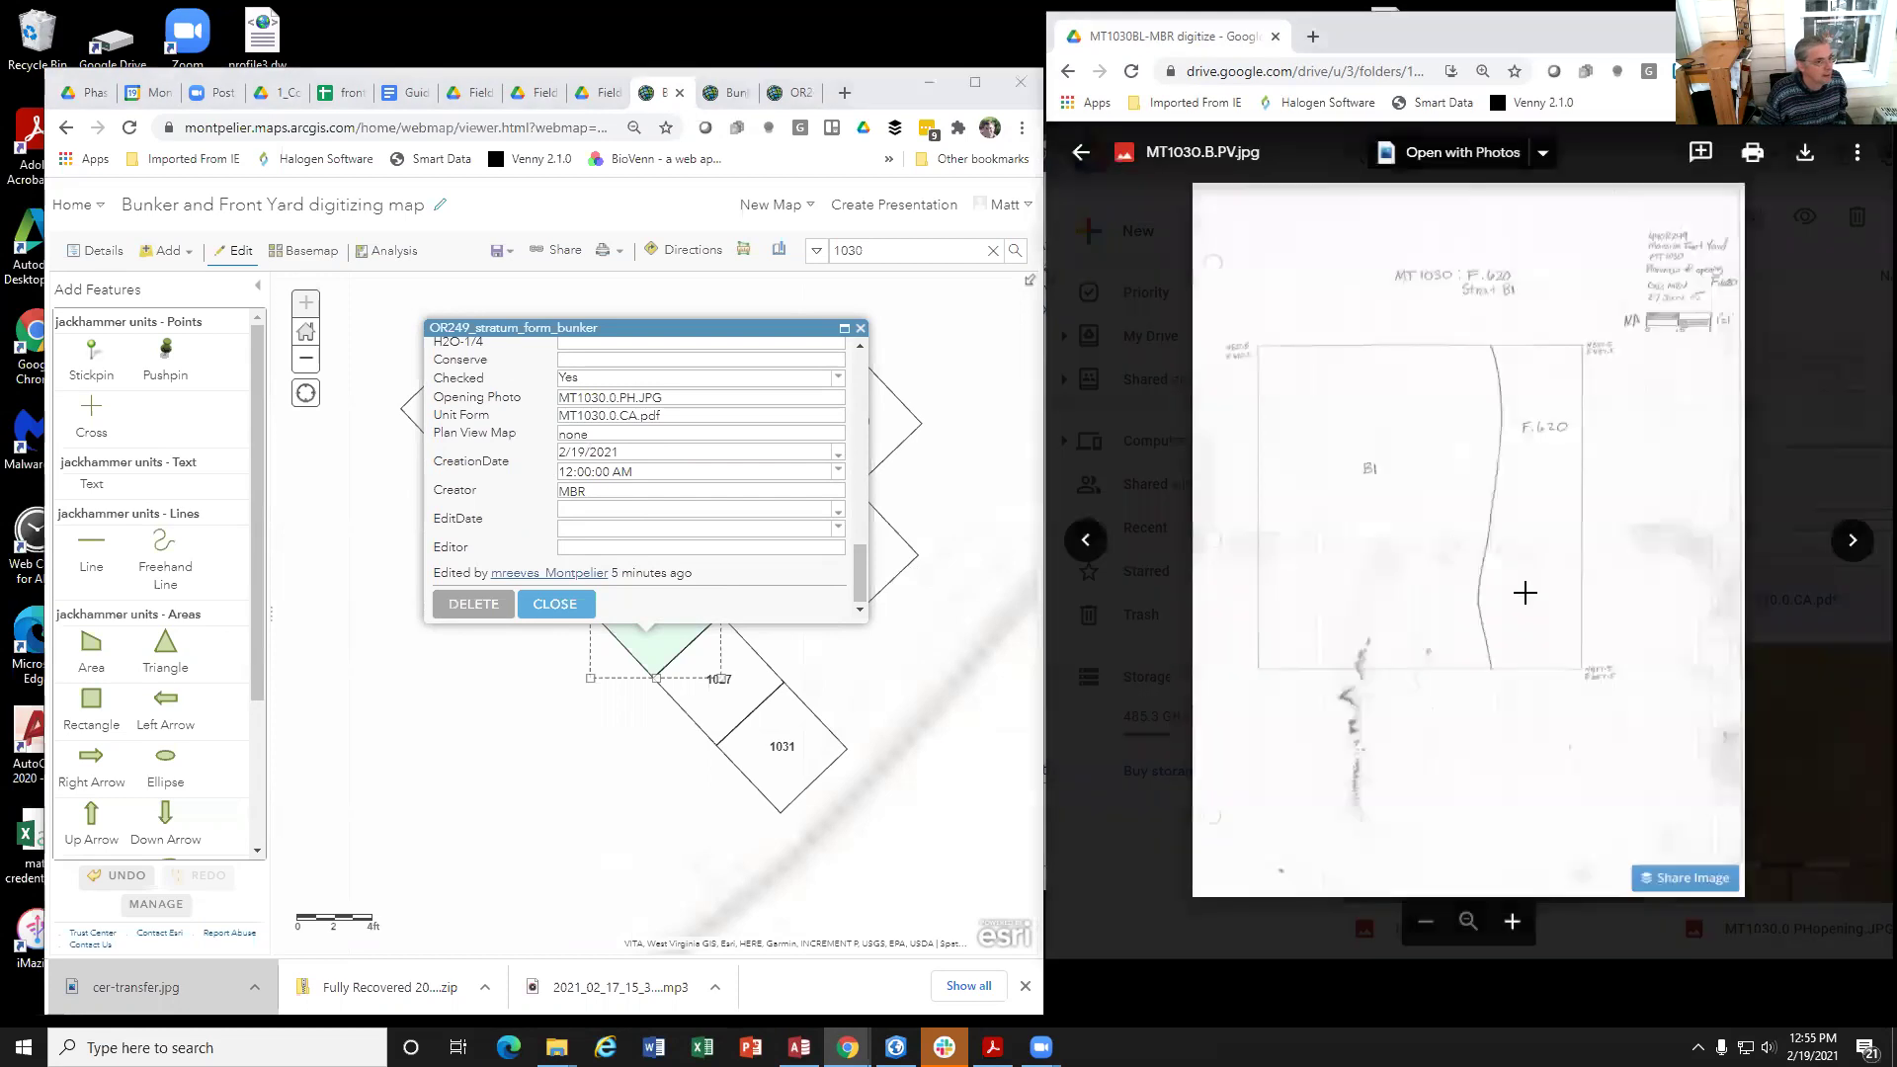
Step: Page forward past the stratum B2 form and closing photo to the scanned F.620 form, and close unit 1030's map form
click(1852, 539)
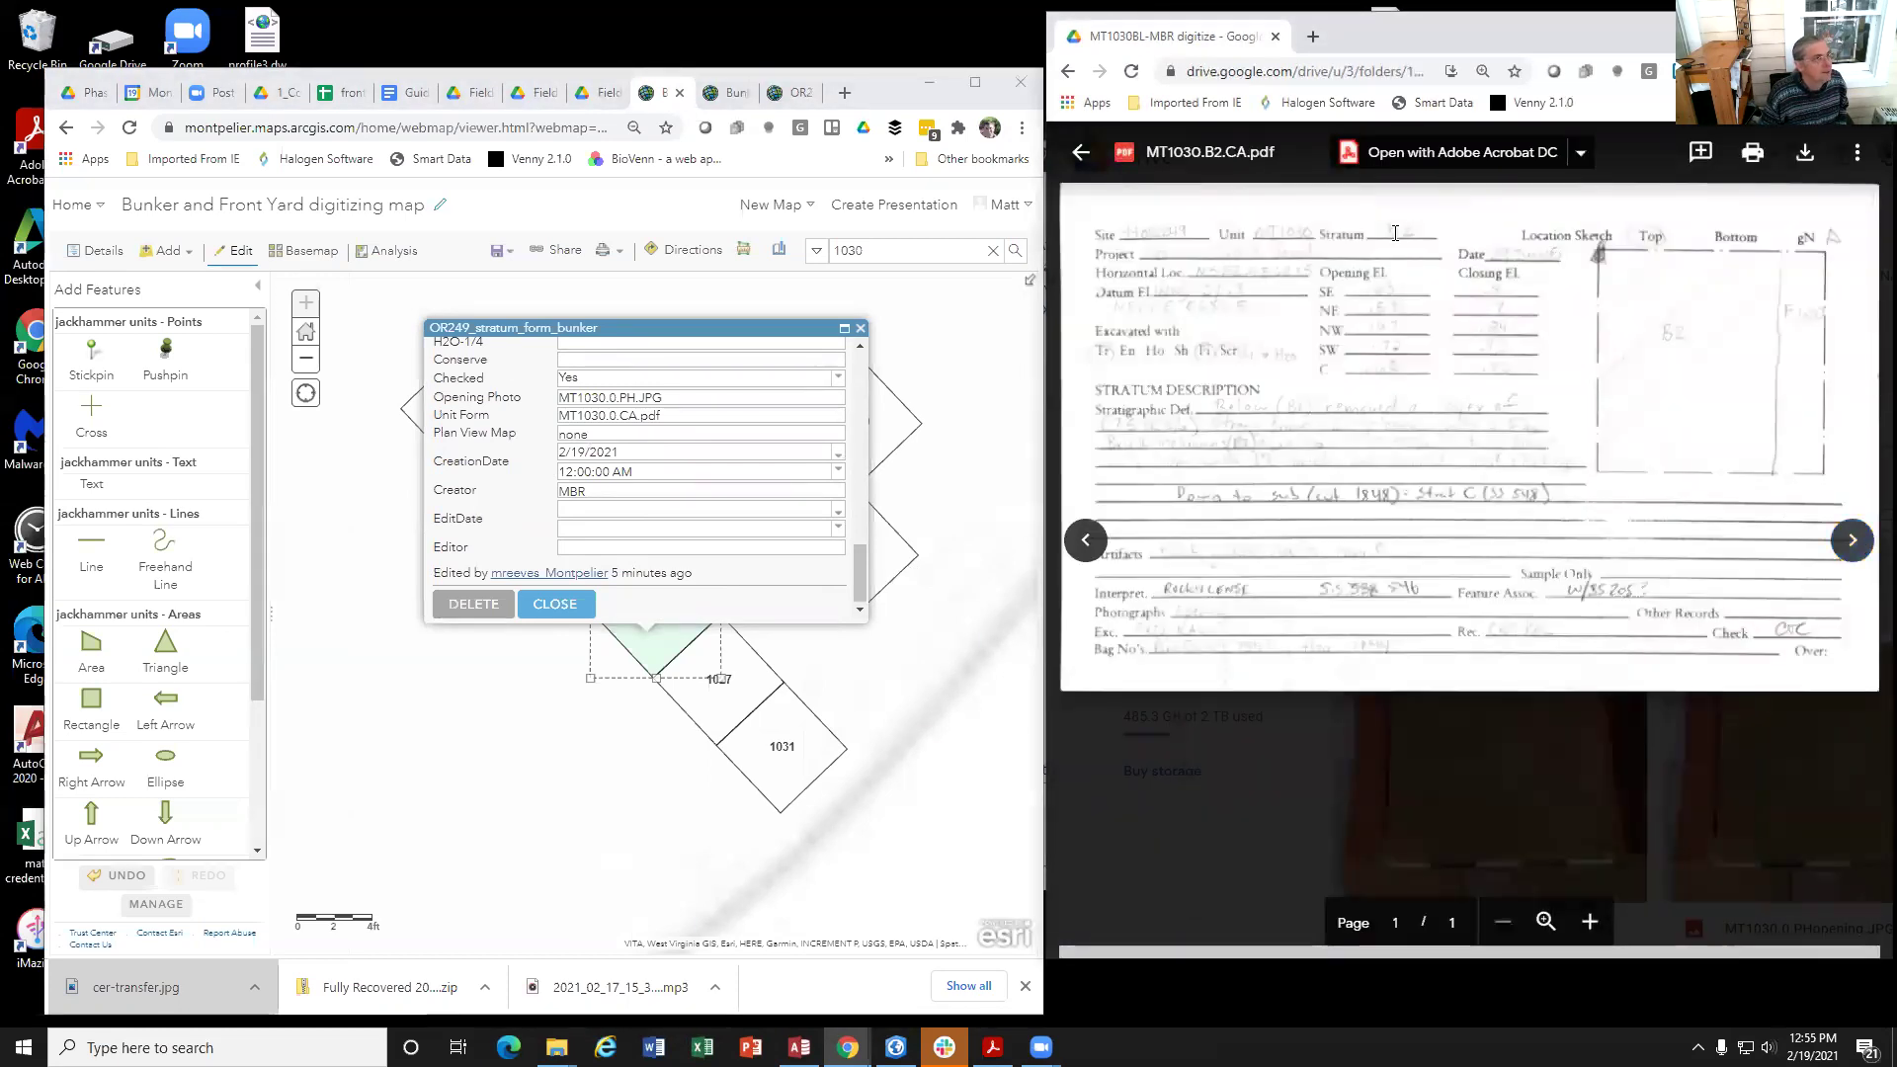
click(1852, 540)
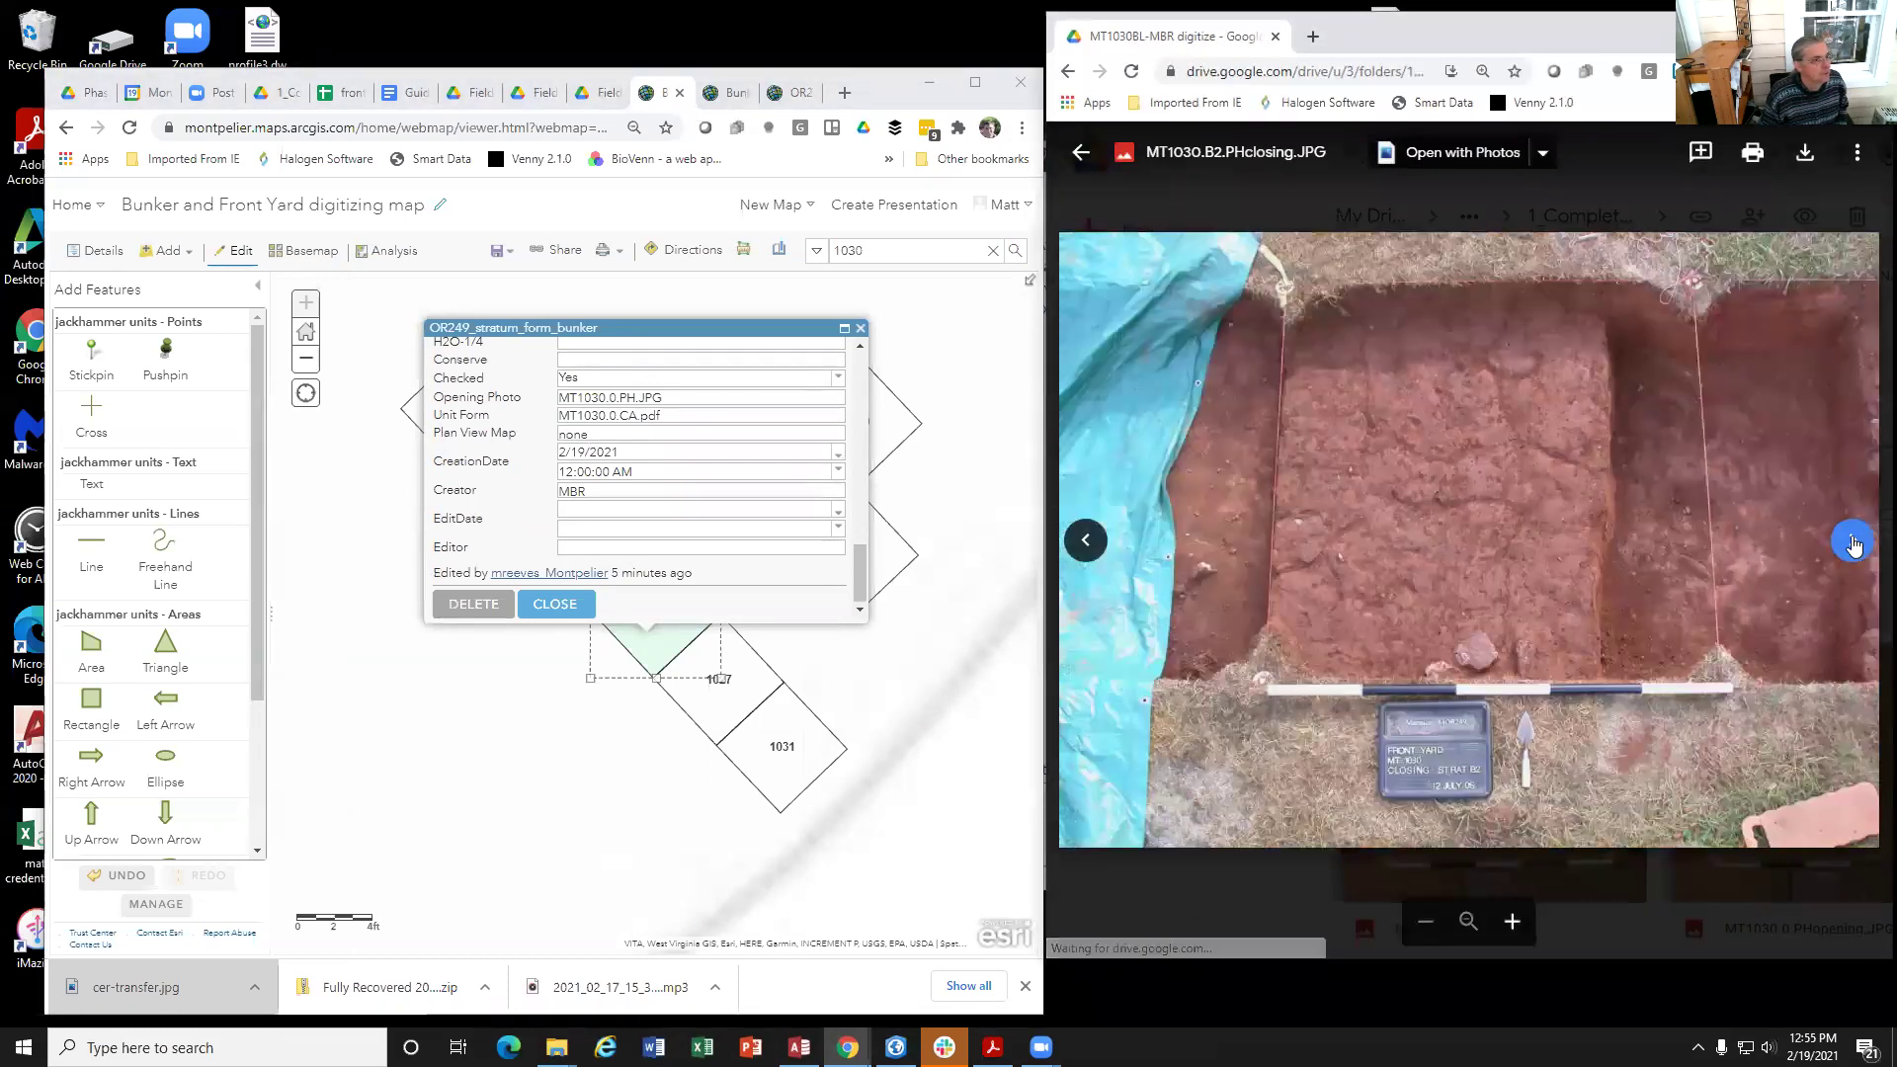
click(1852, 541)
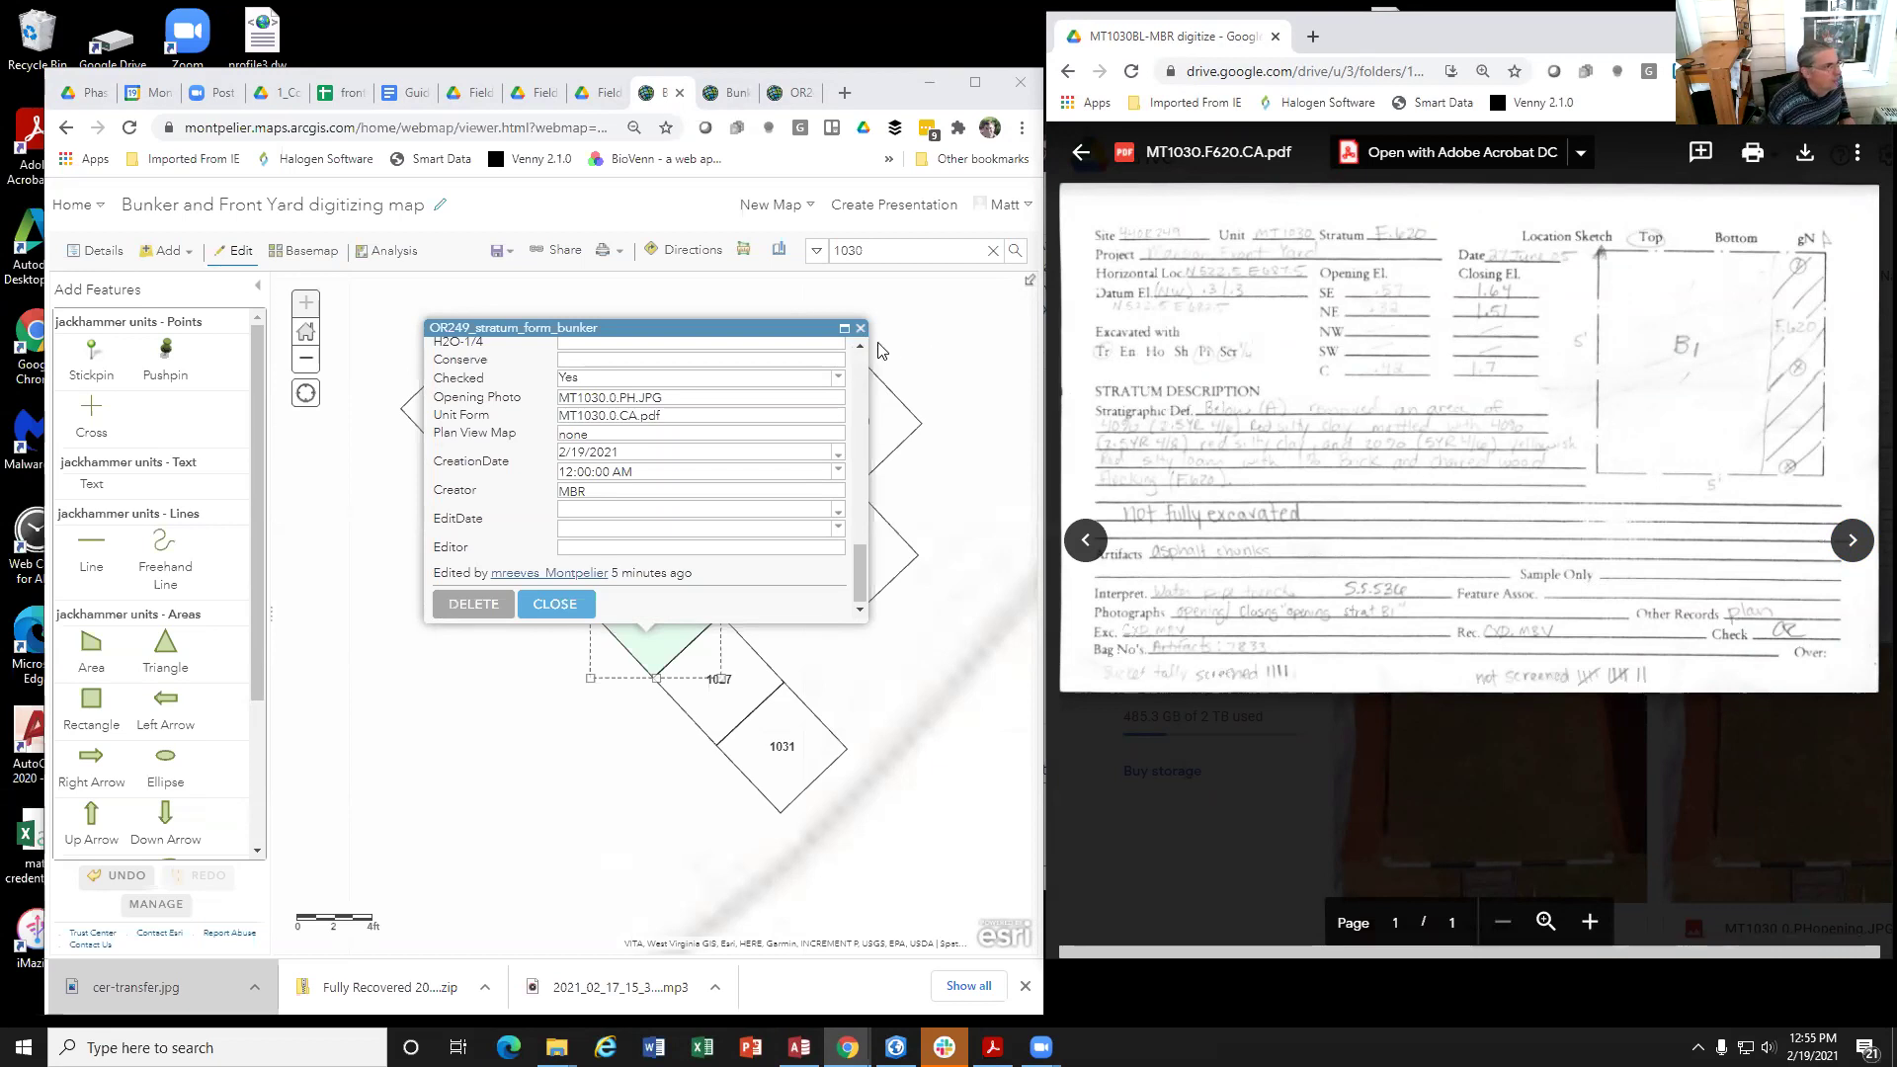
click(555, 603)
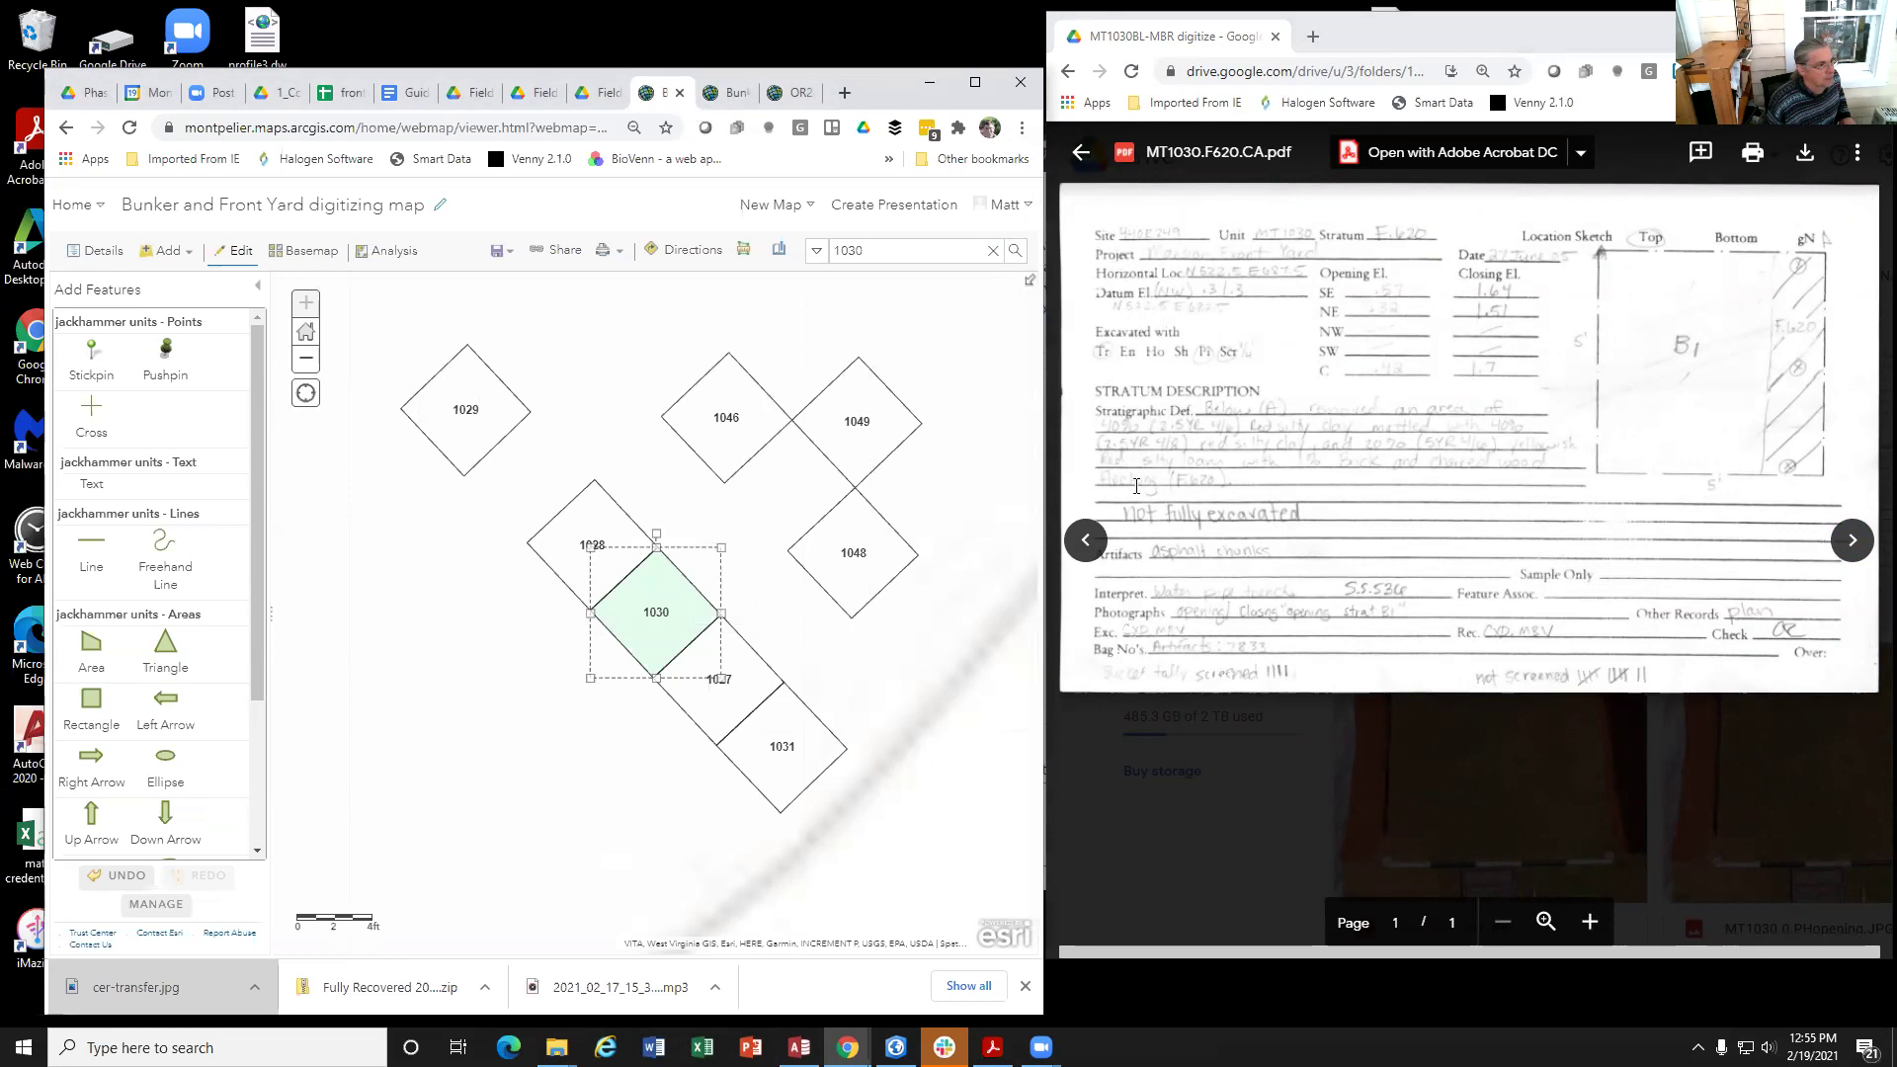
Step: Page back through the scanned files to the stratum A form MT1030.A.CA.pdf
click(1085, 540)
click(1085, 540)
click(1086, 540)
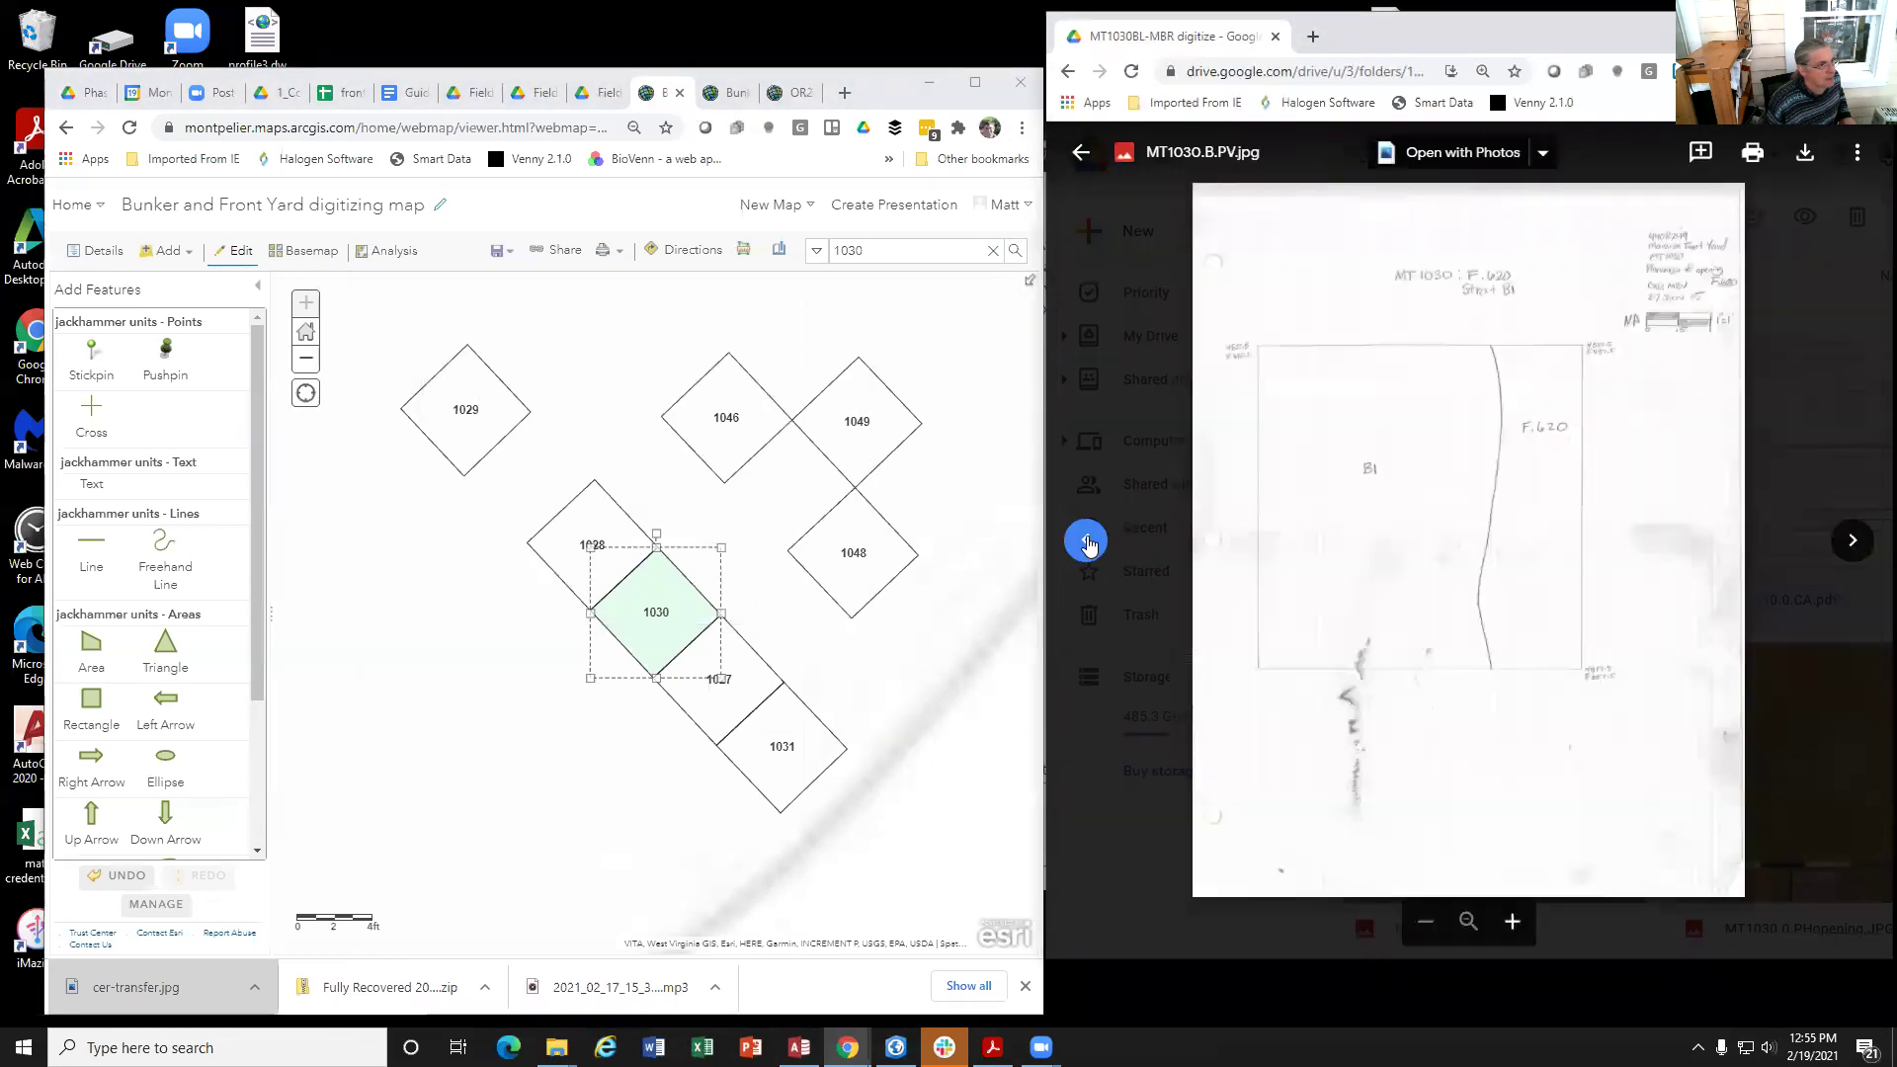
click(1085, 540)
click(1086, 540)
click(1085, 541)
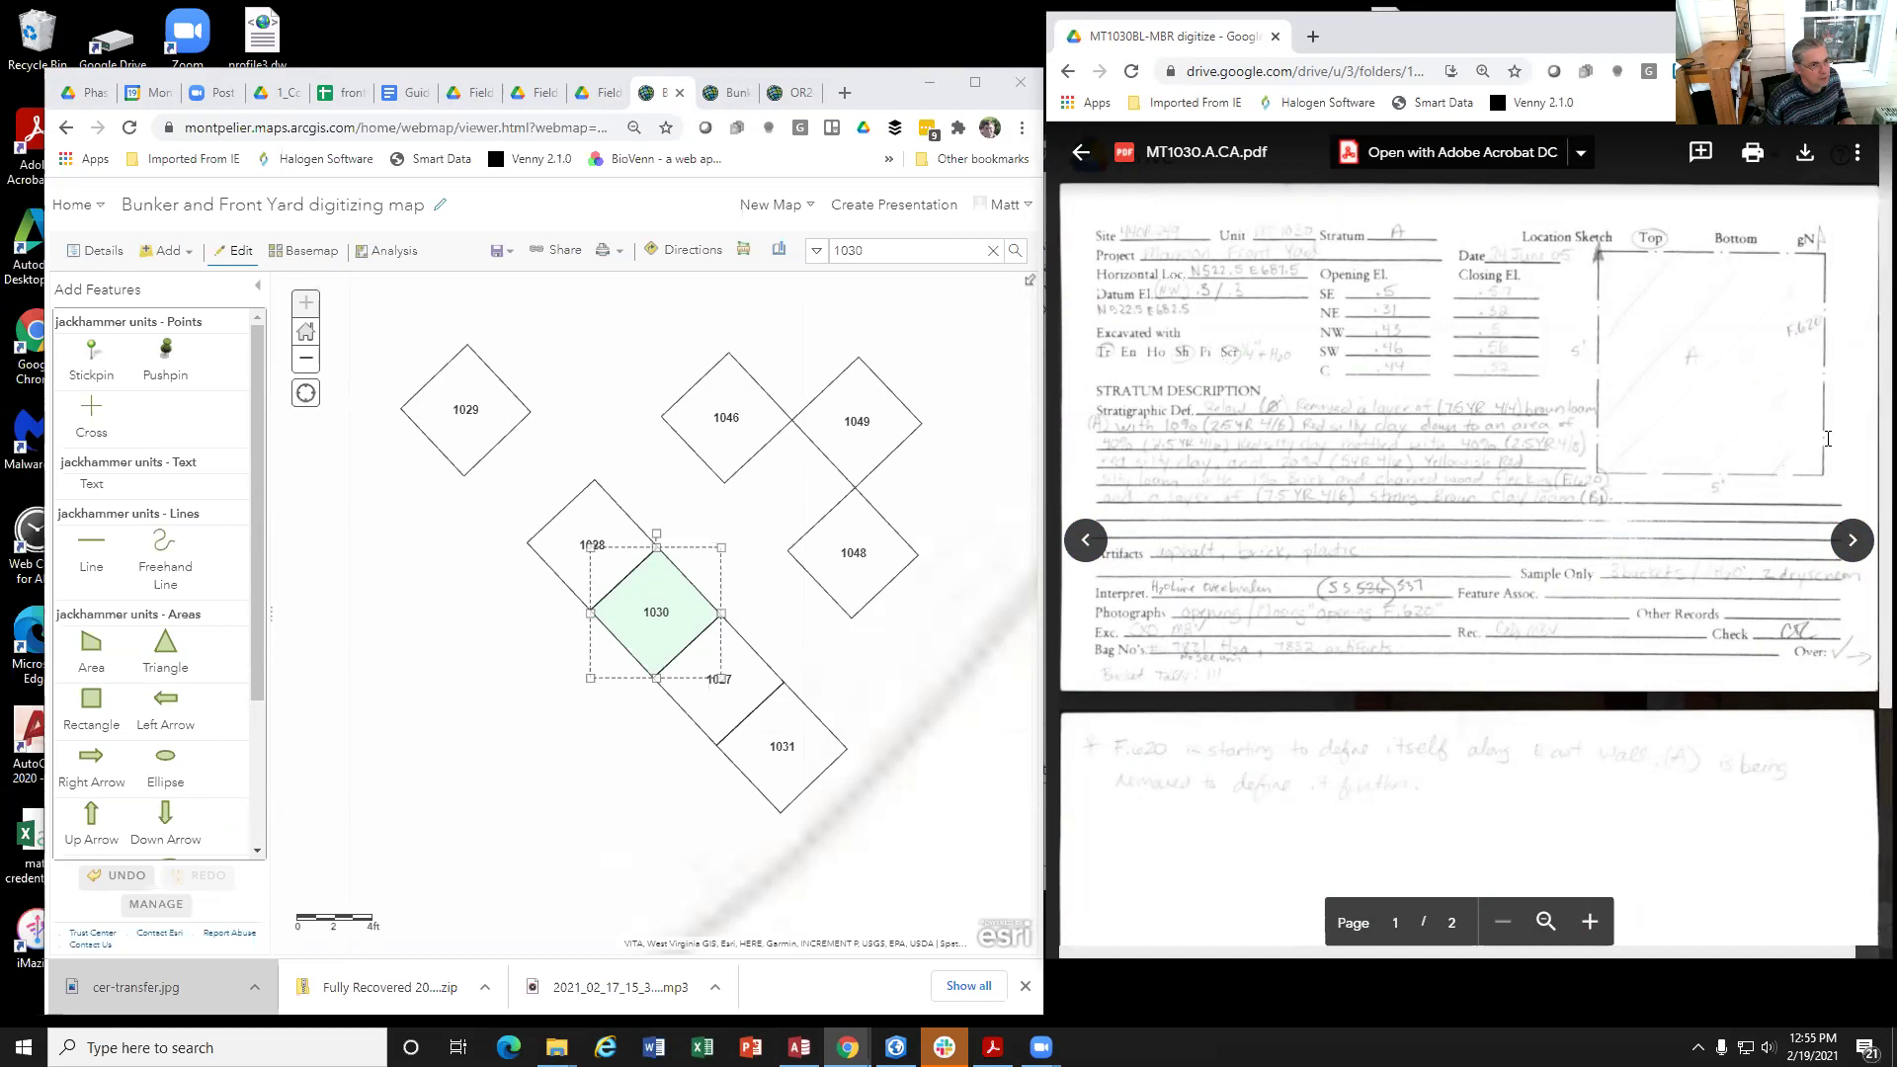
Step: Deselect unit 1030, locate the OR249_stratum_form_bunker template among the addable features, and leave edit mode
click(543, 659)
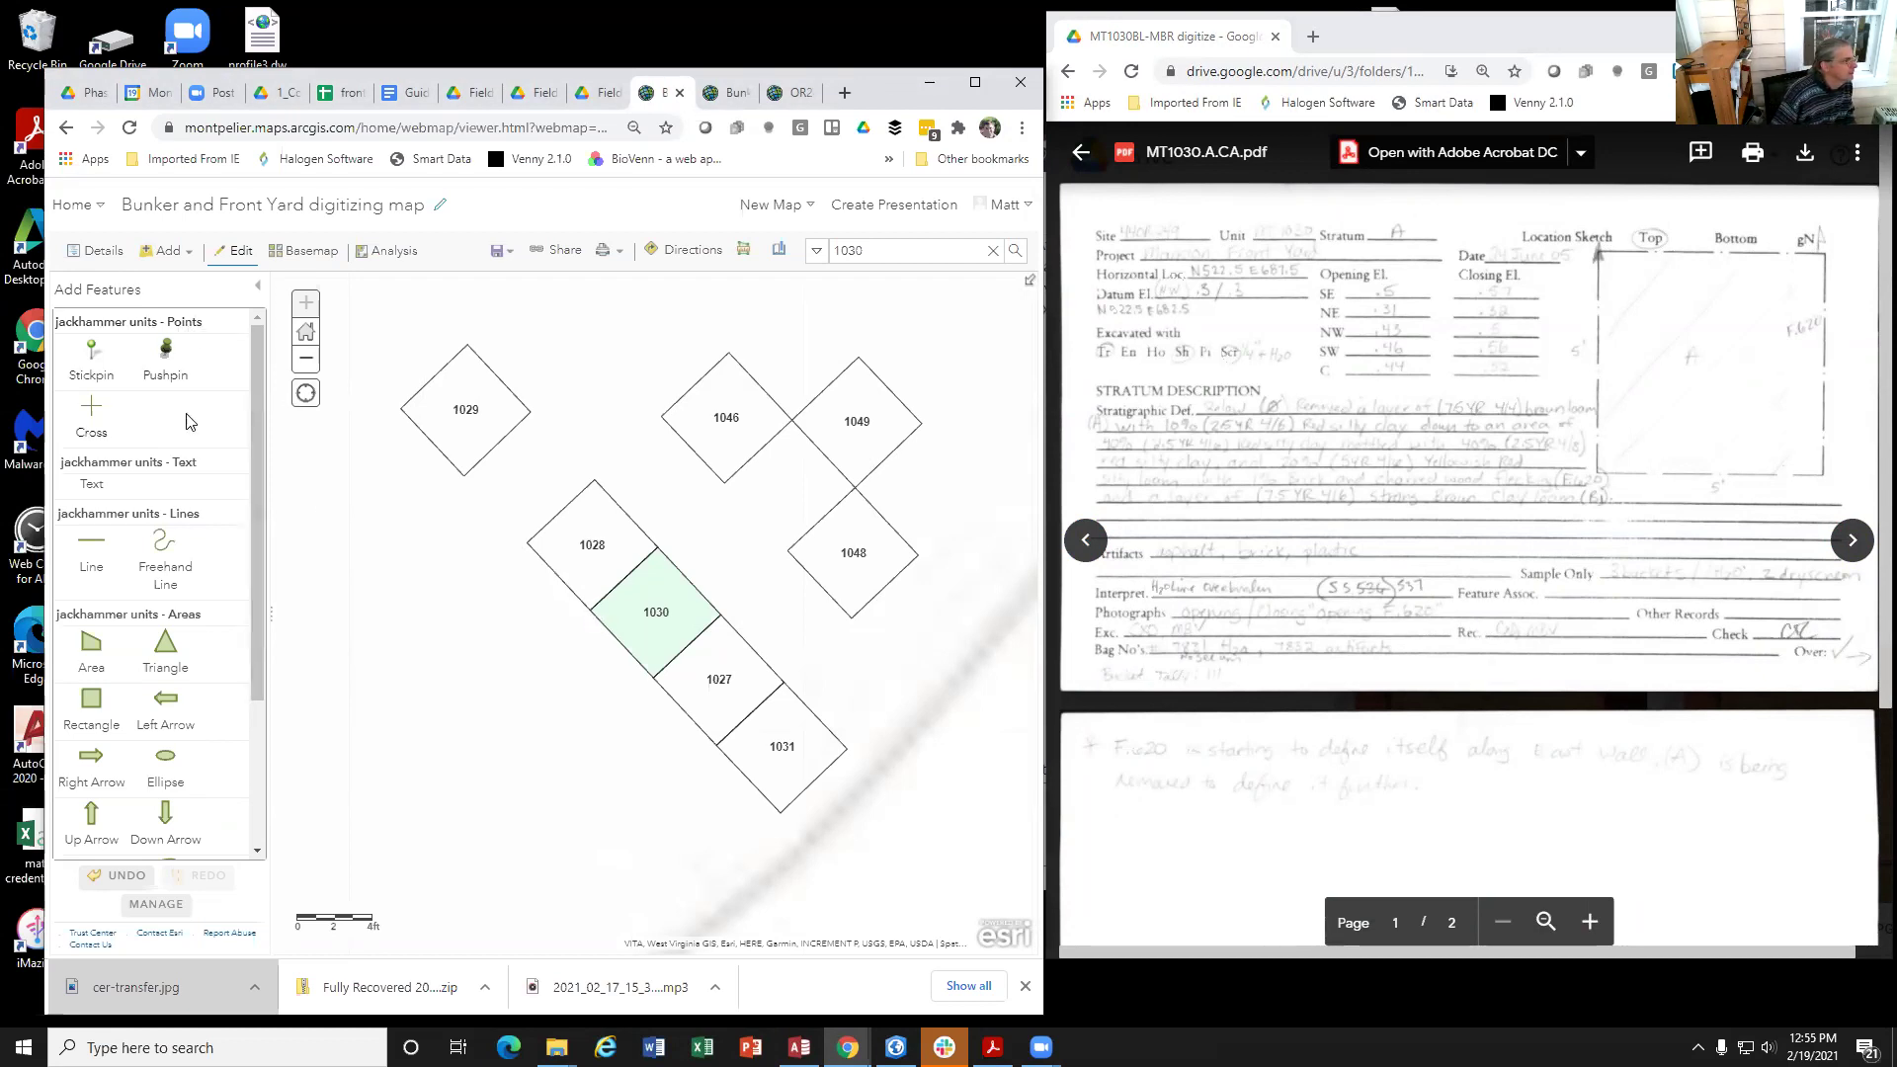
click(236, 257)
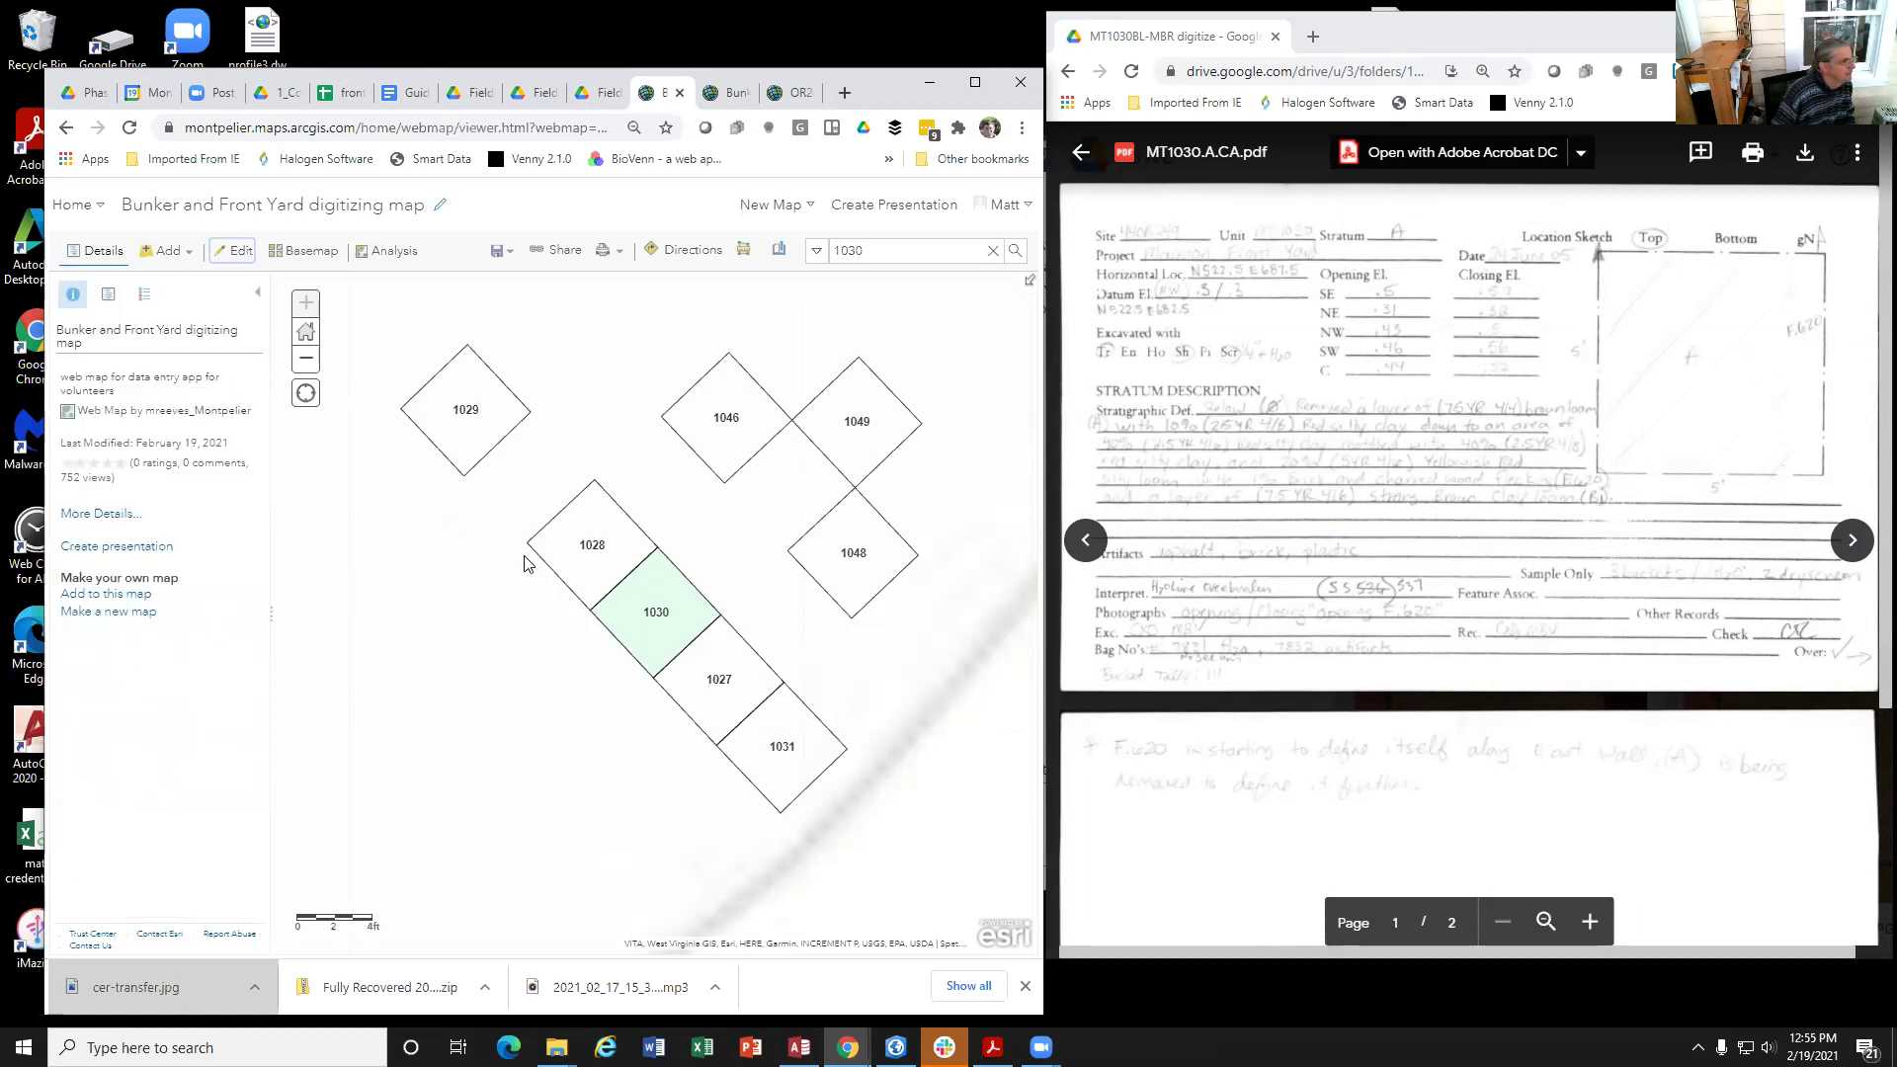
click(233, 259)
scroll(176, 714, down, 3)
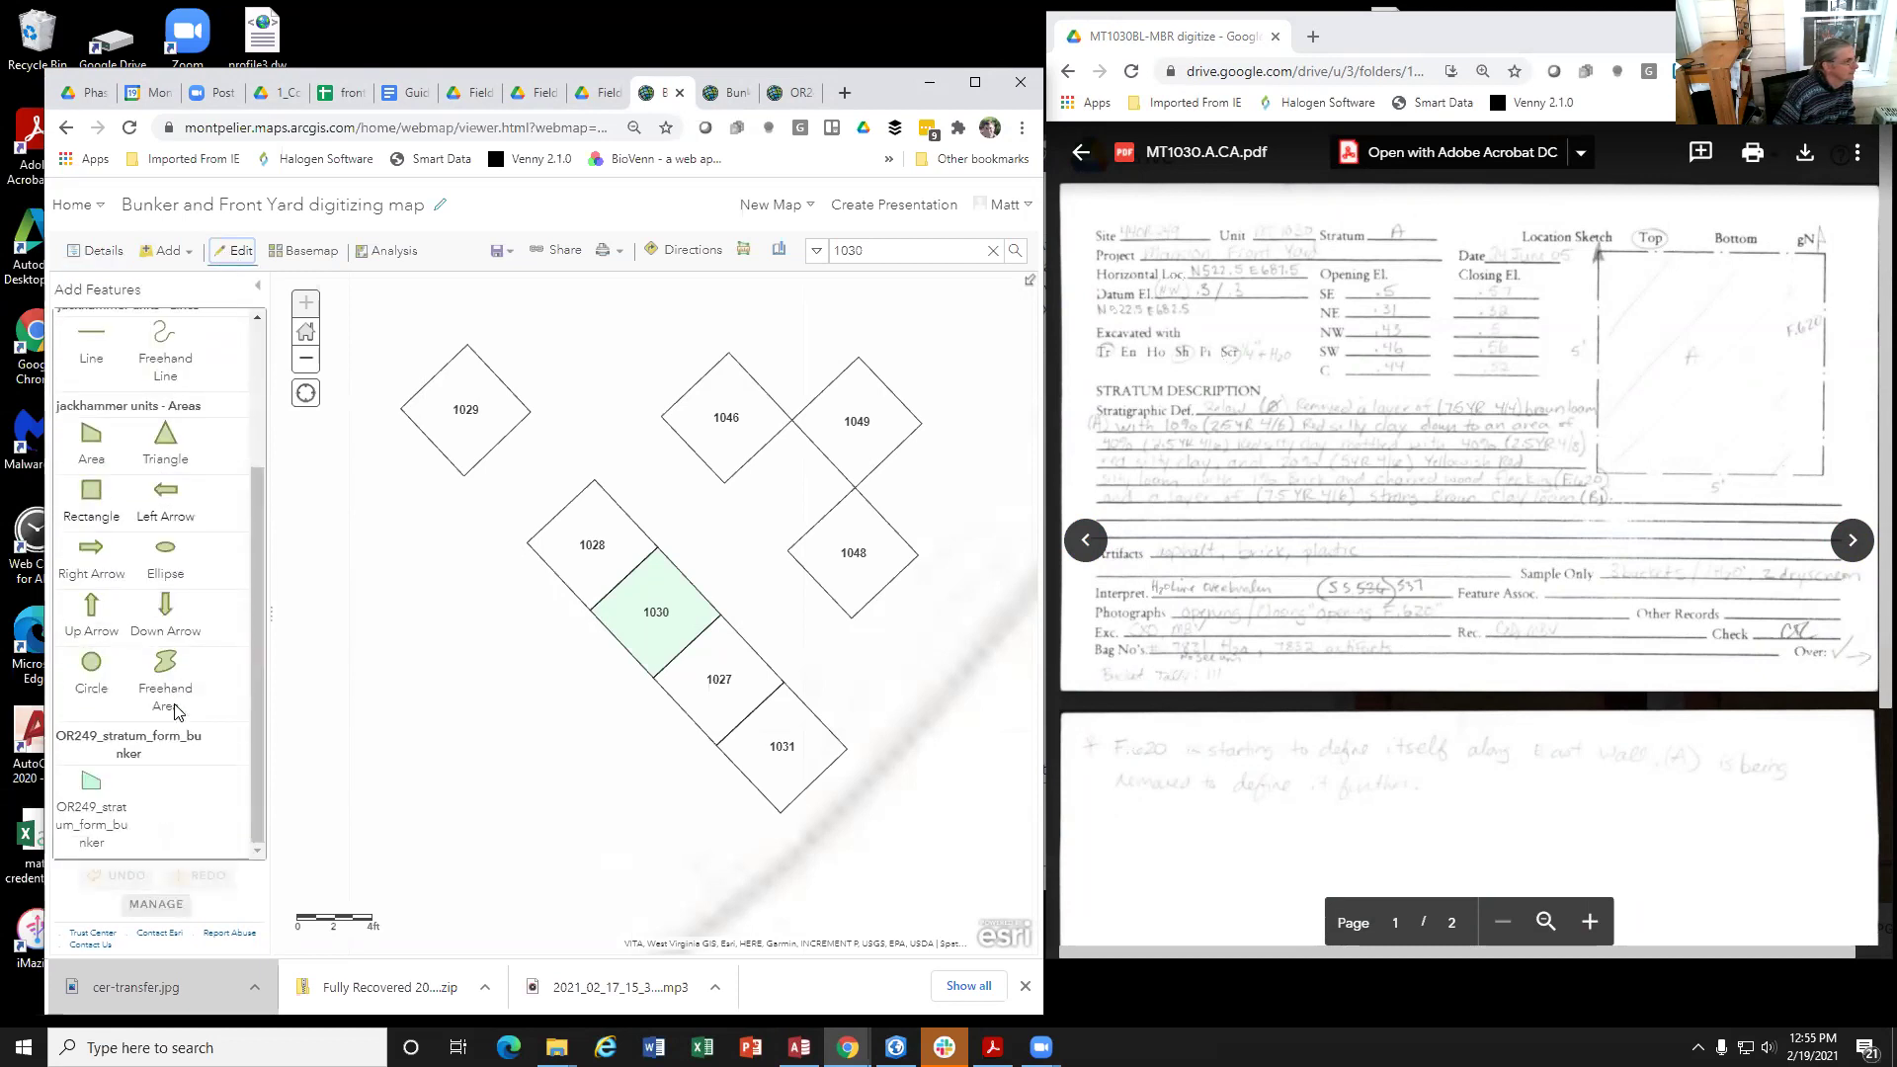
click(240, 259)
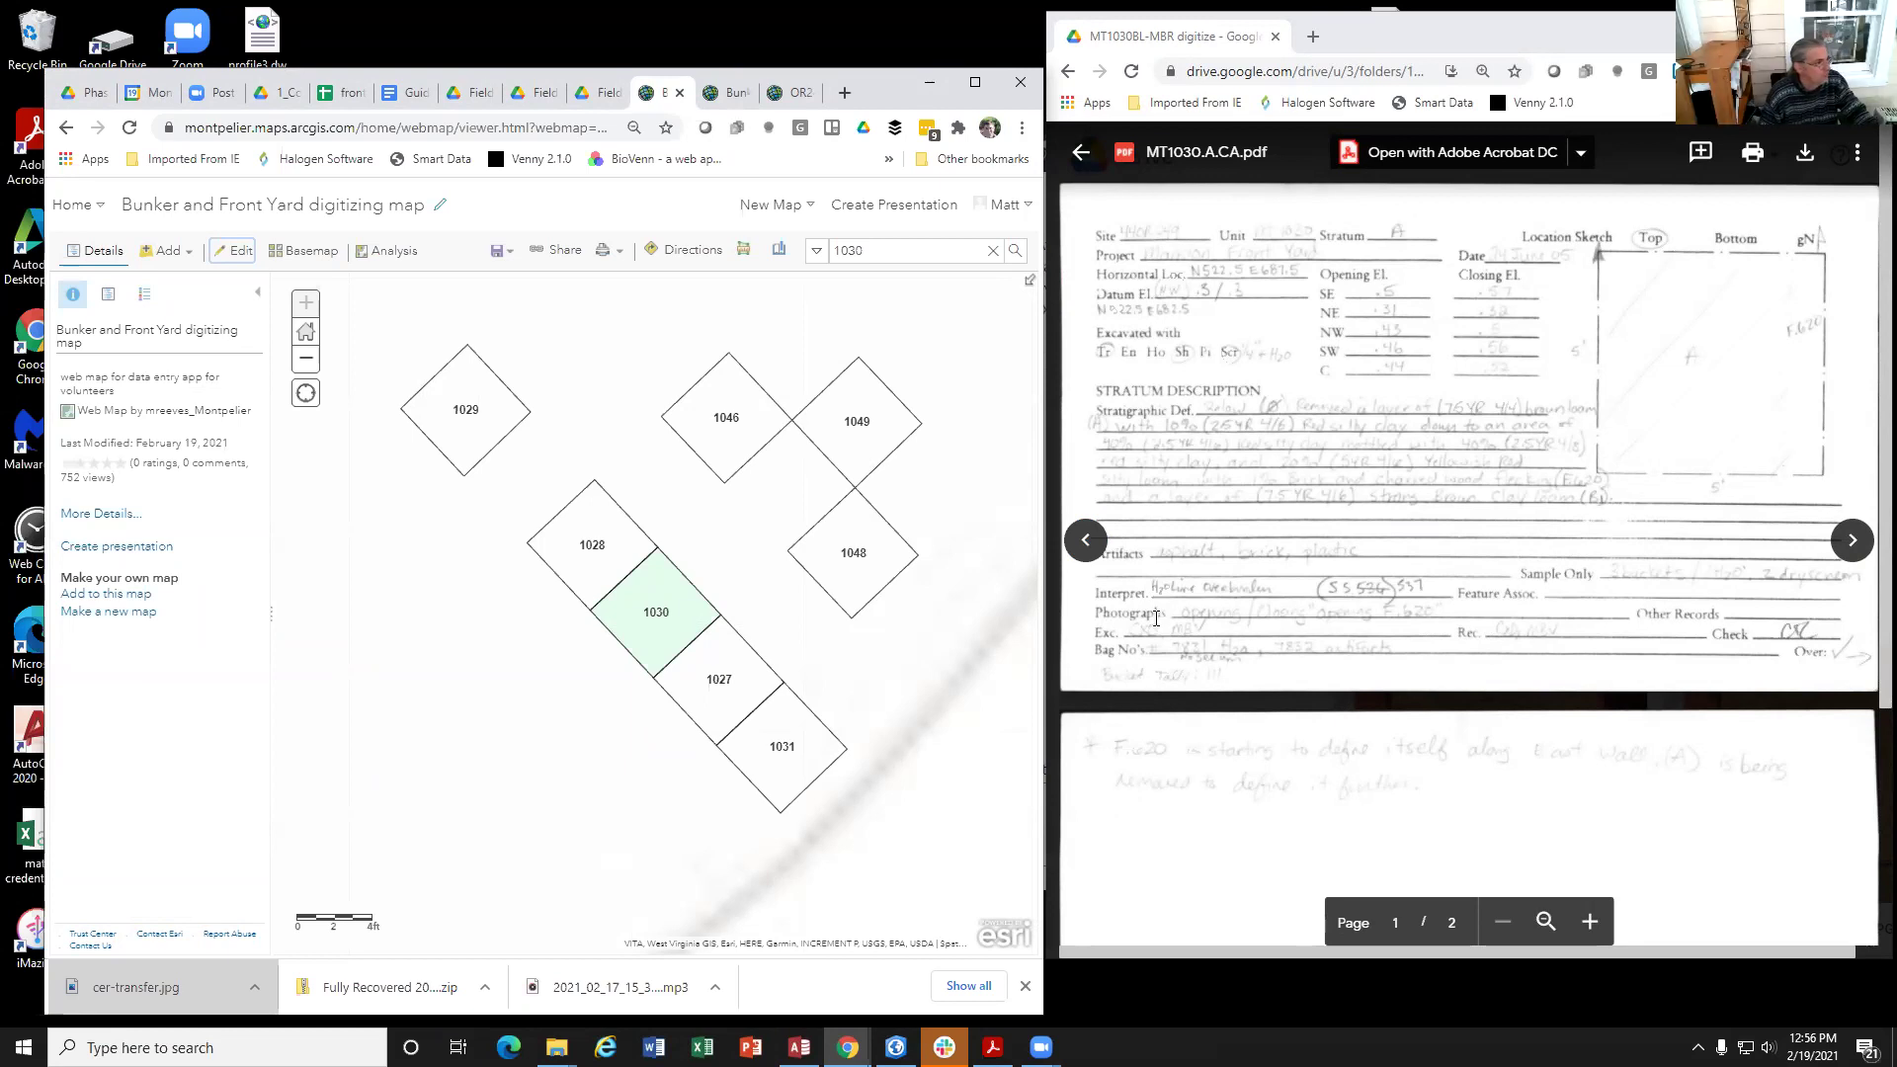
Step: Open unit 1030's existing stratum 0 record for editing, review its fields through the end of the form, and close it
click(656, 632)
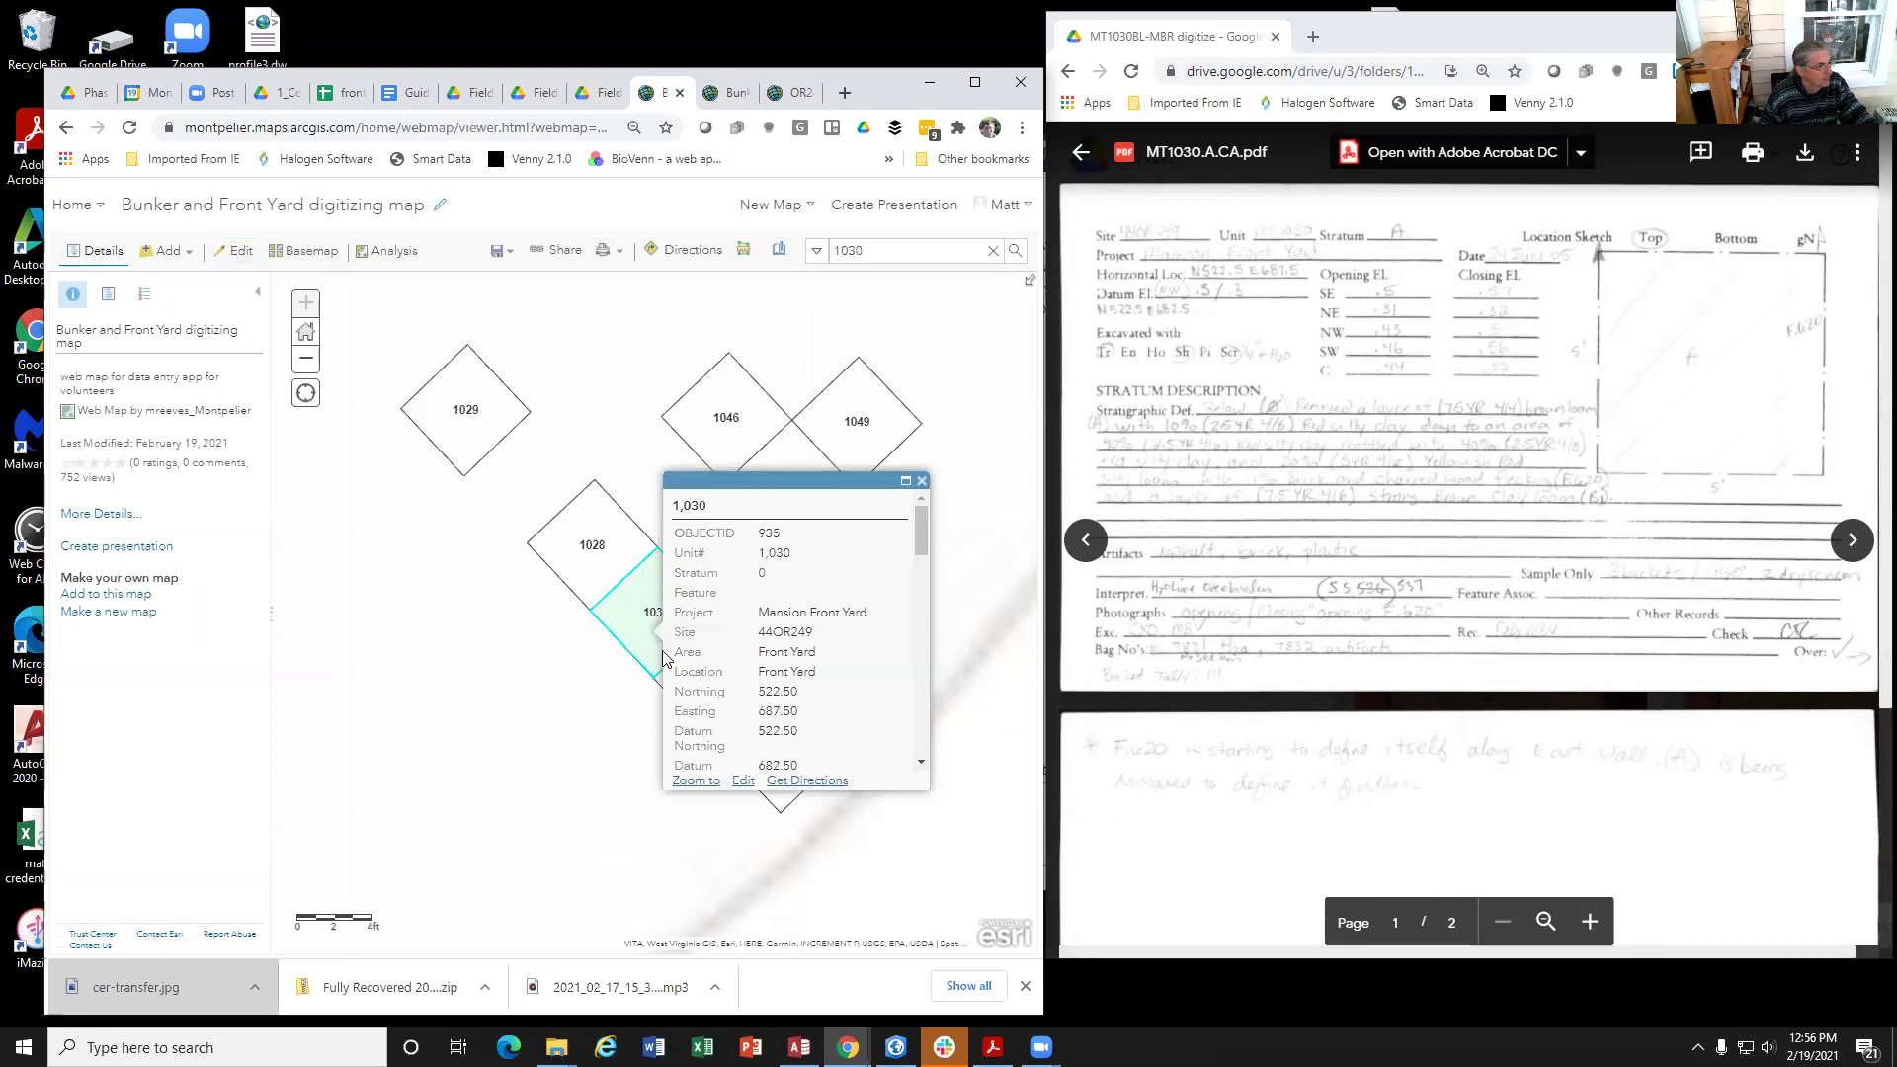
click(743, 780)
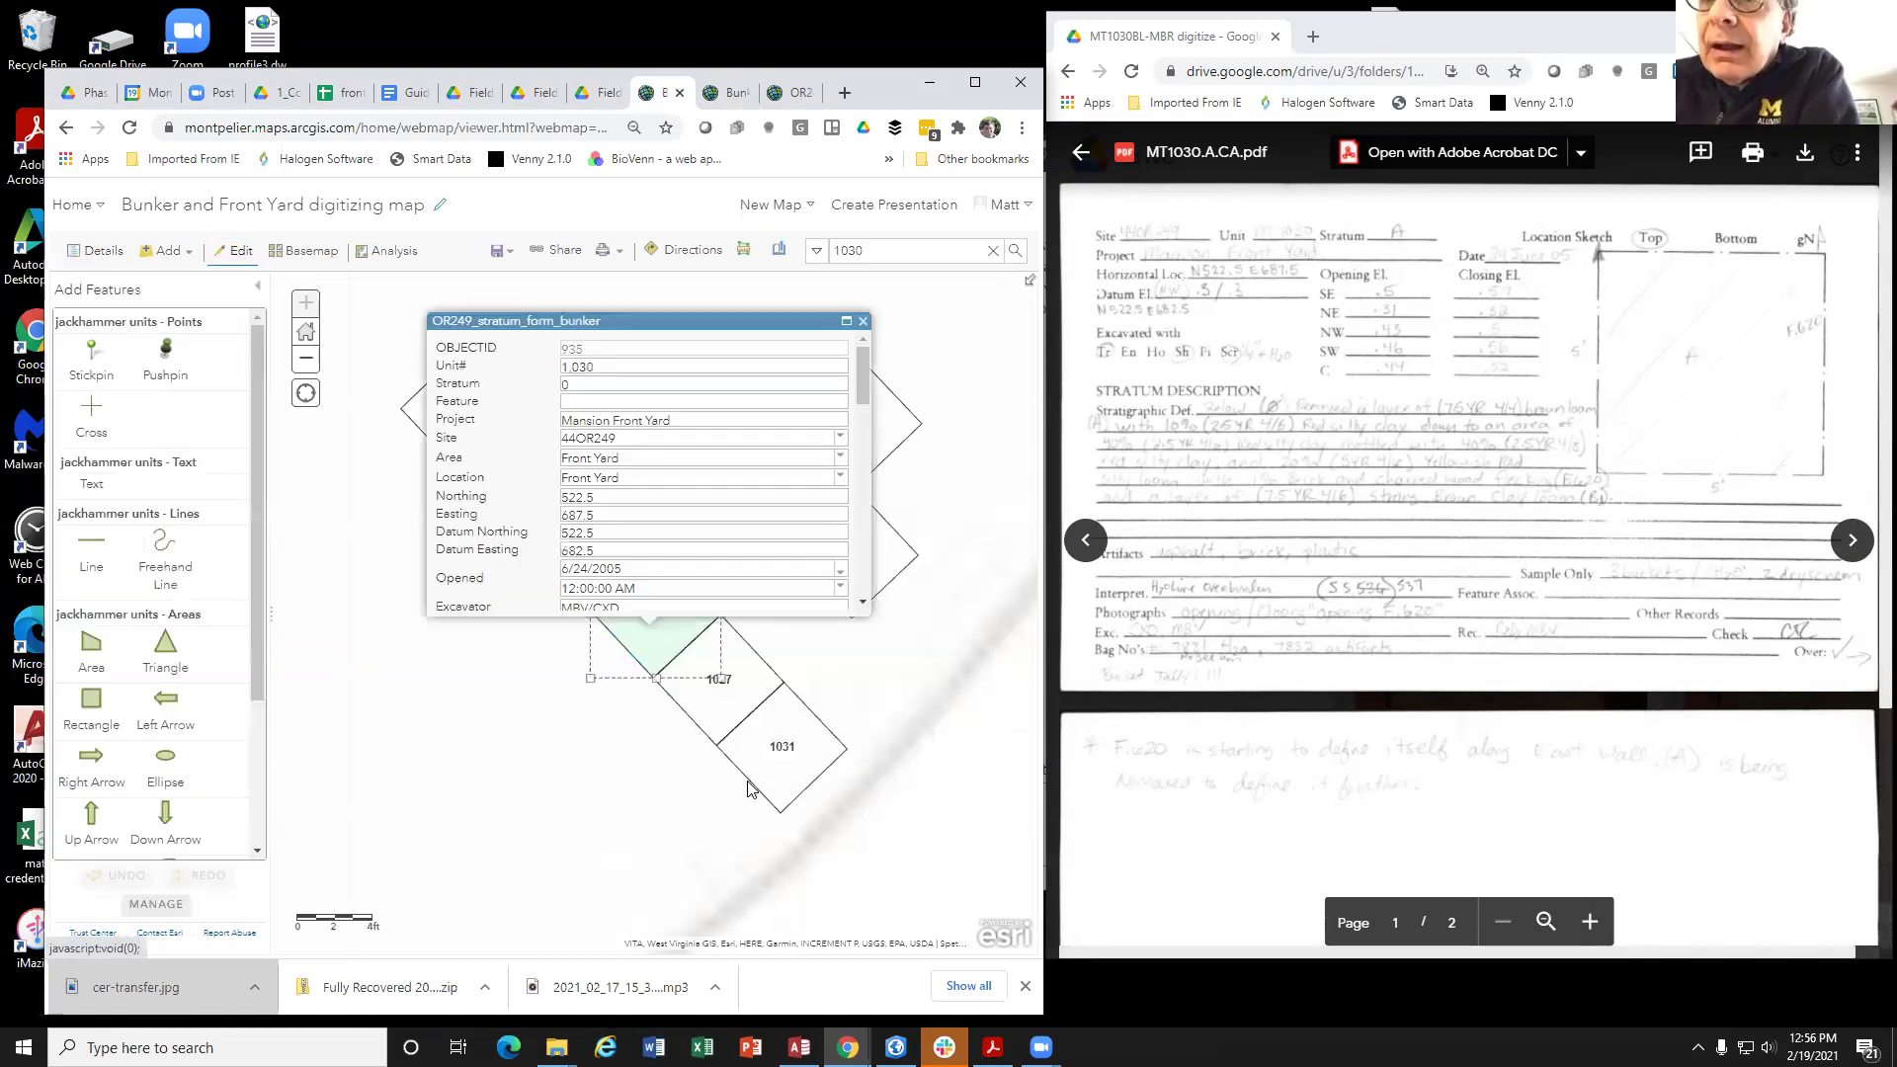
scroll(630, 447, down, 5)
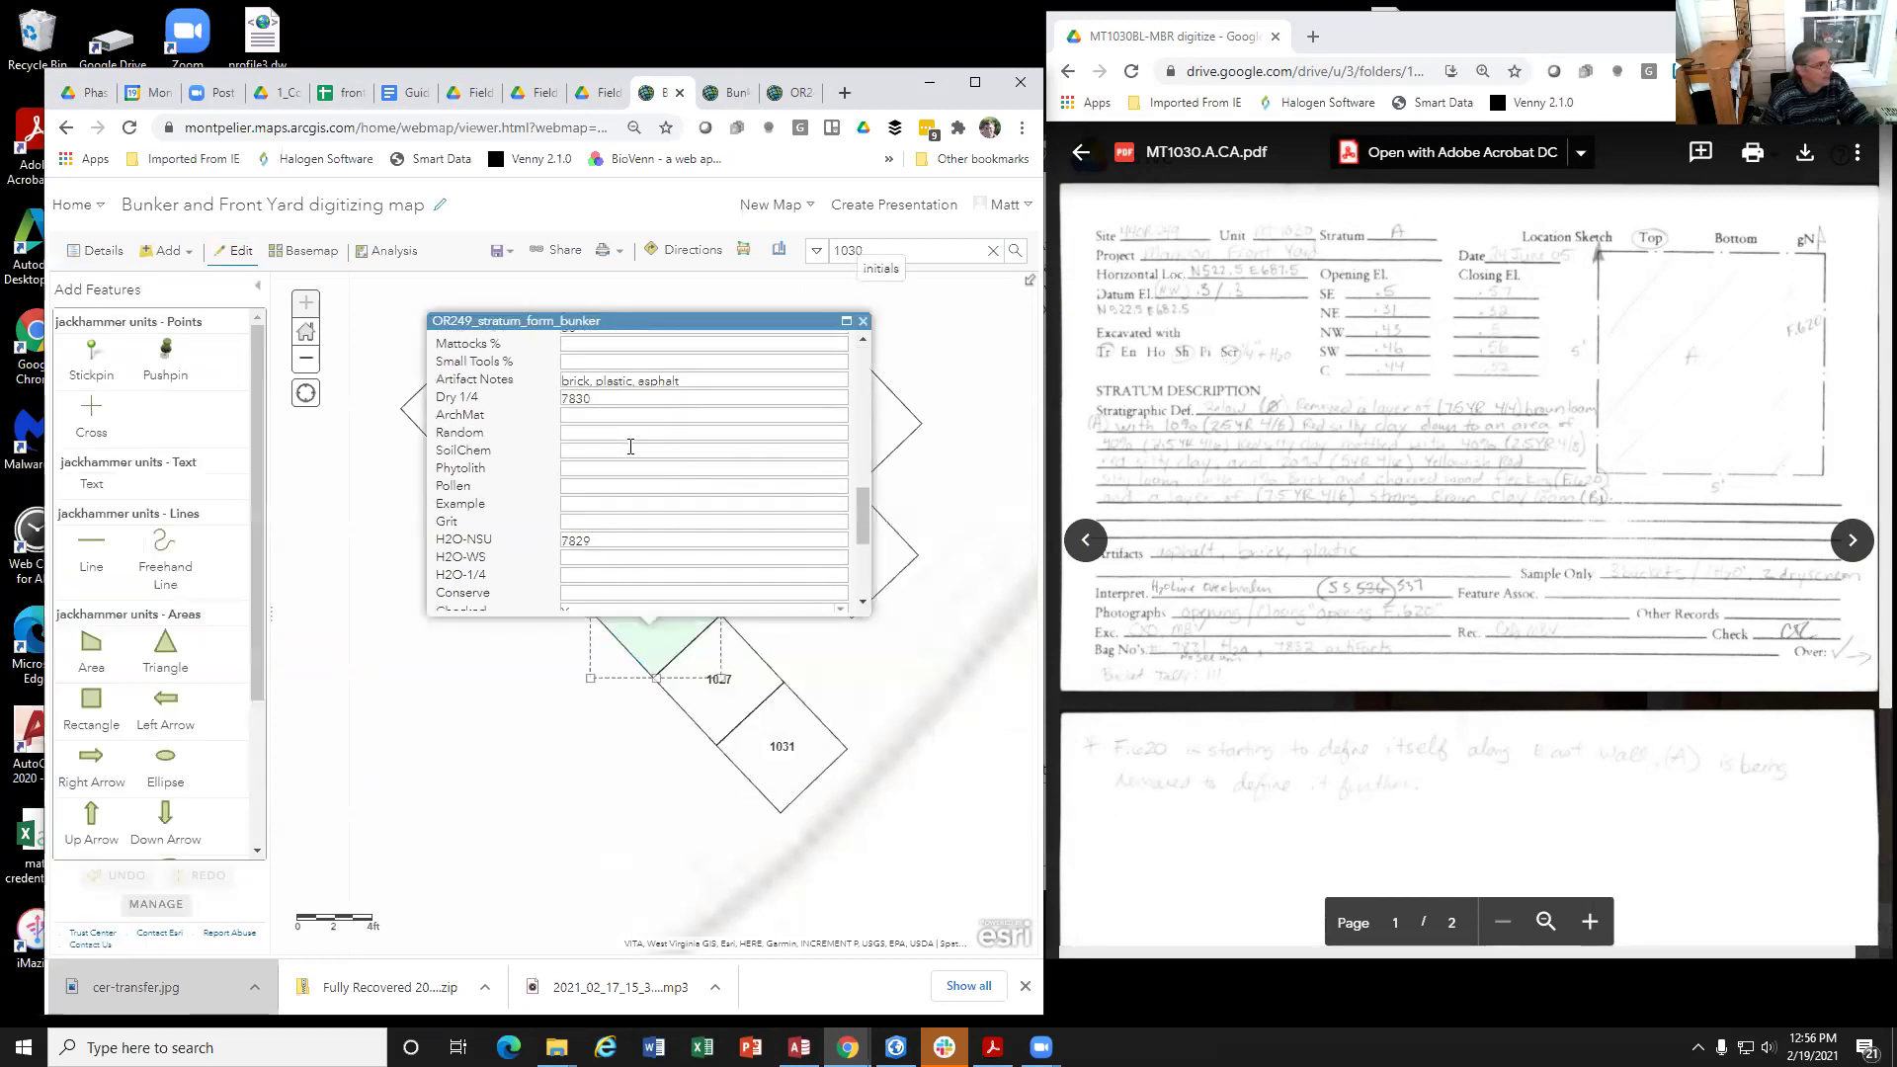
scroll(630, 446, down, 3)
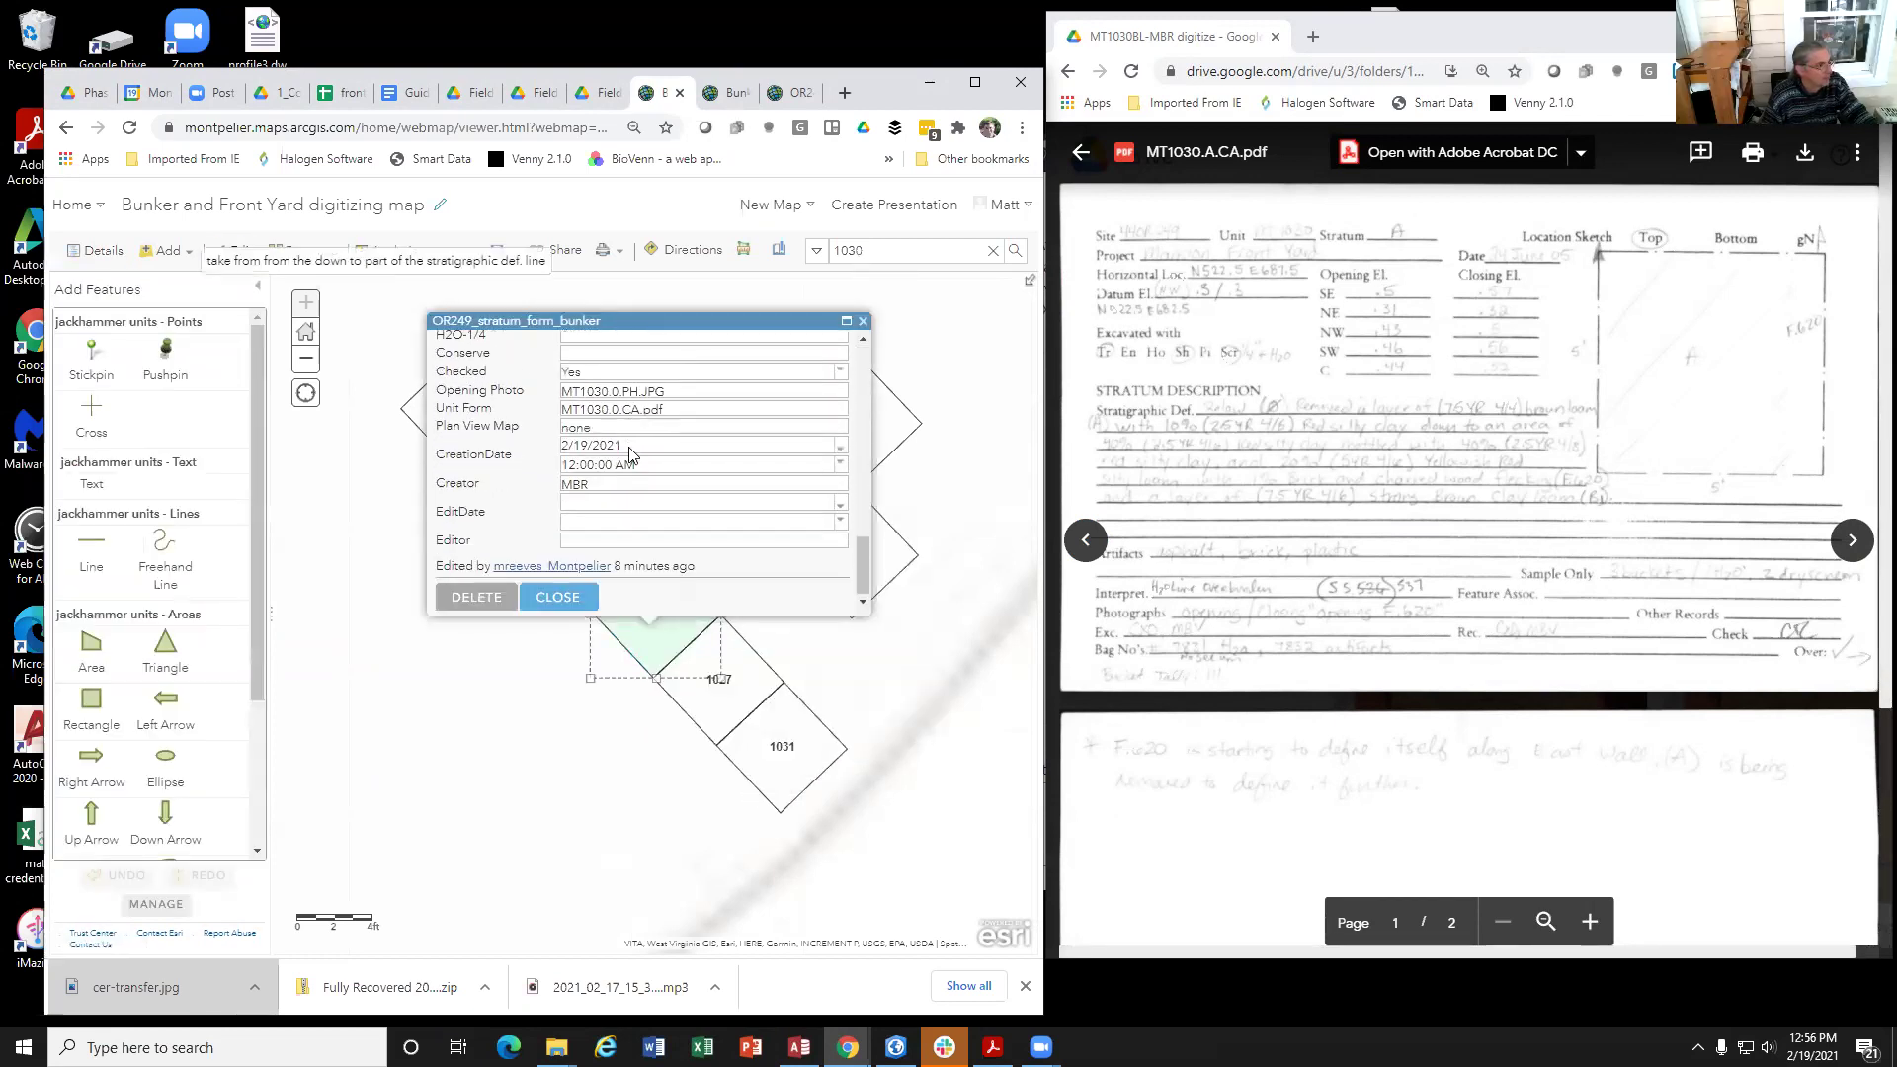
click(558, 598)
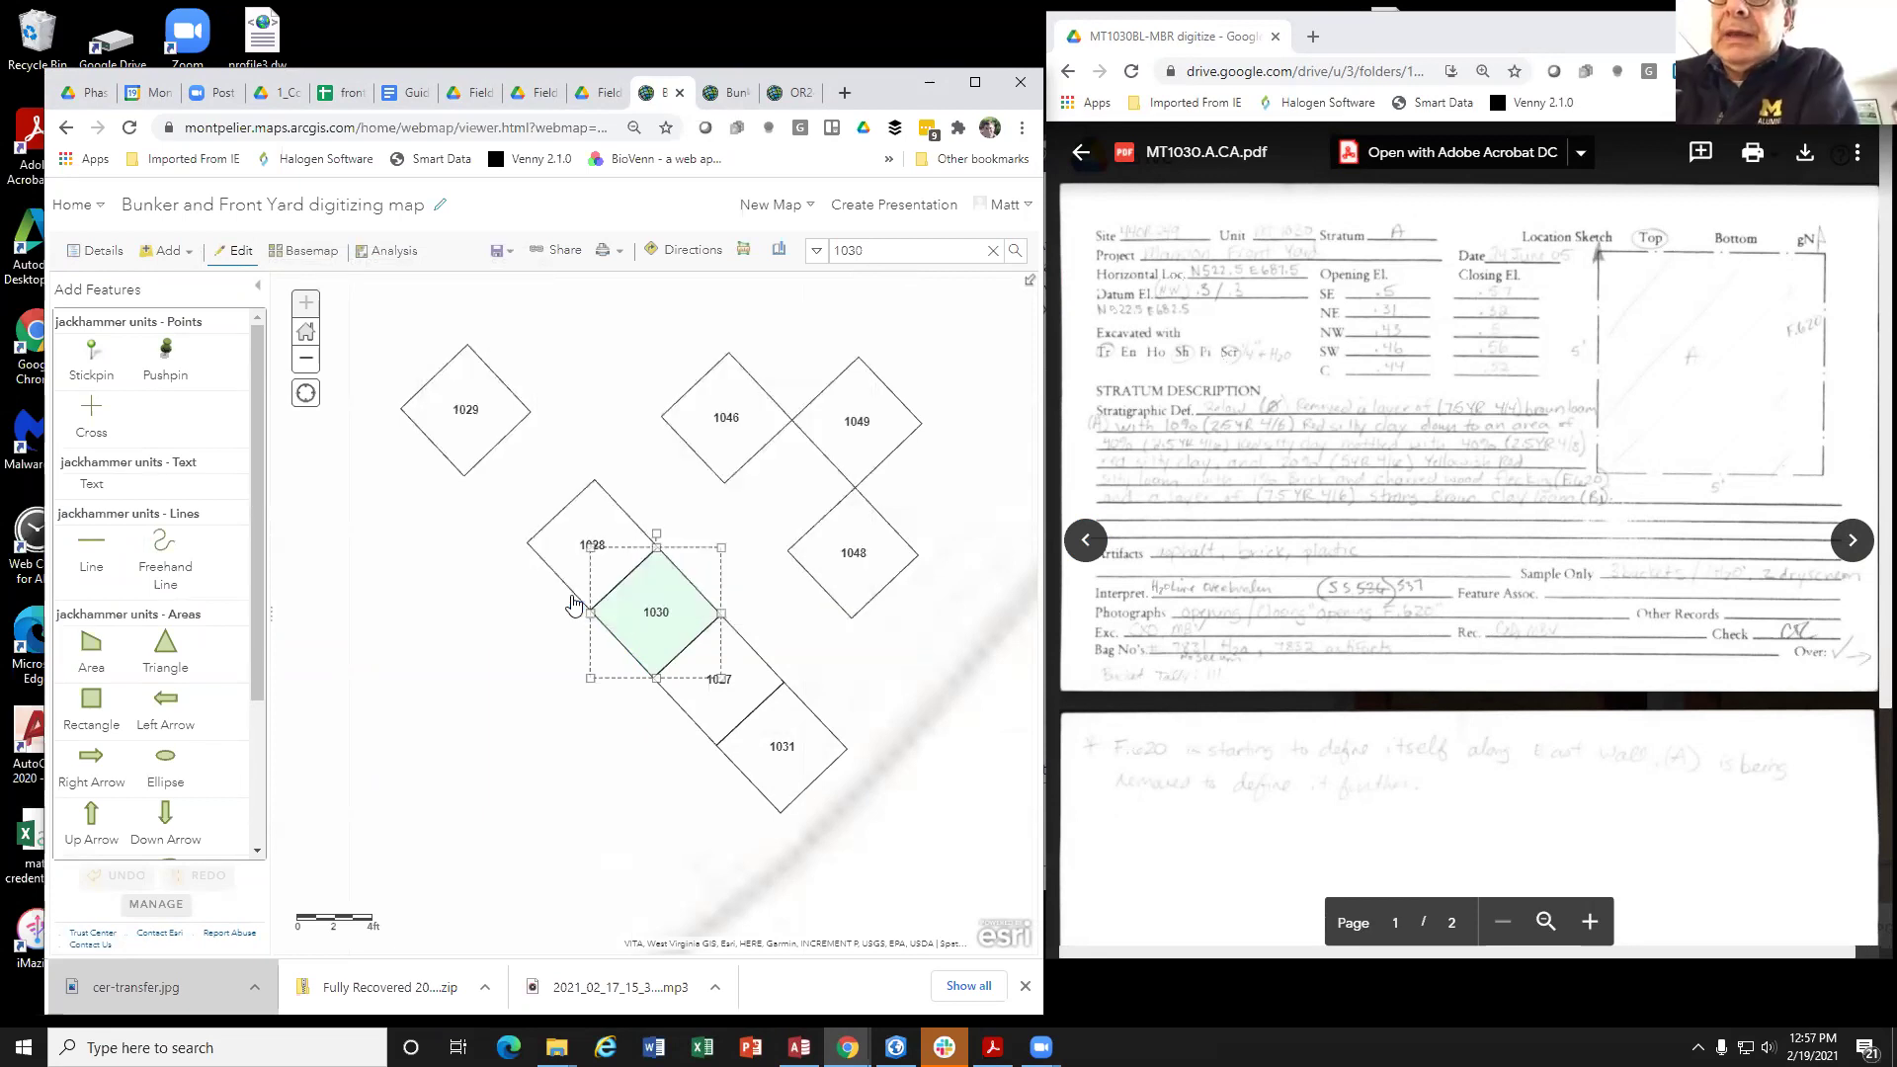
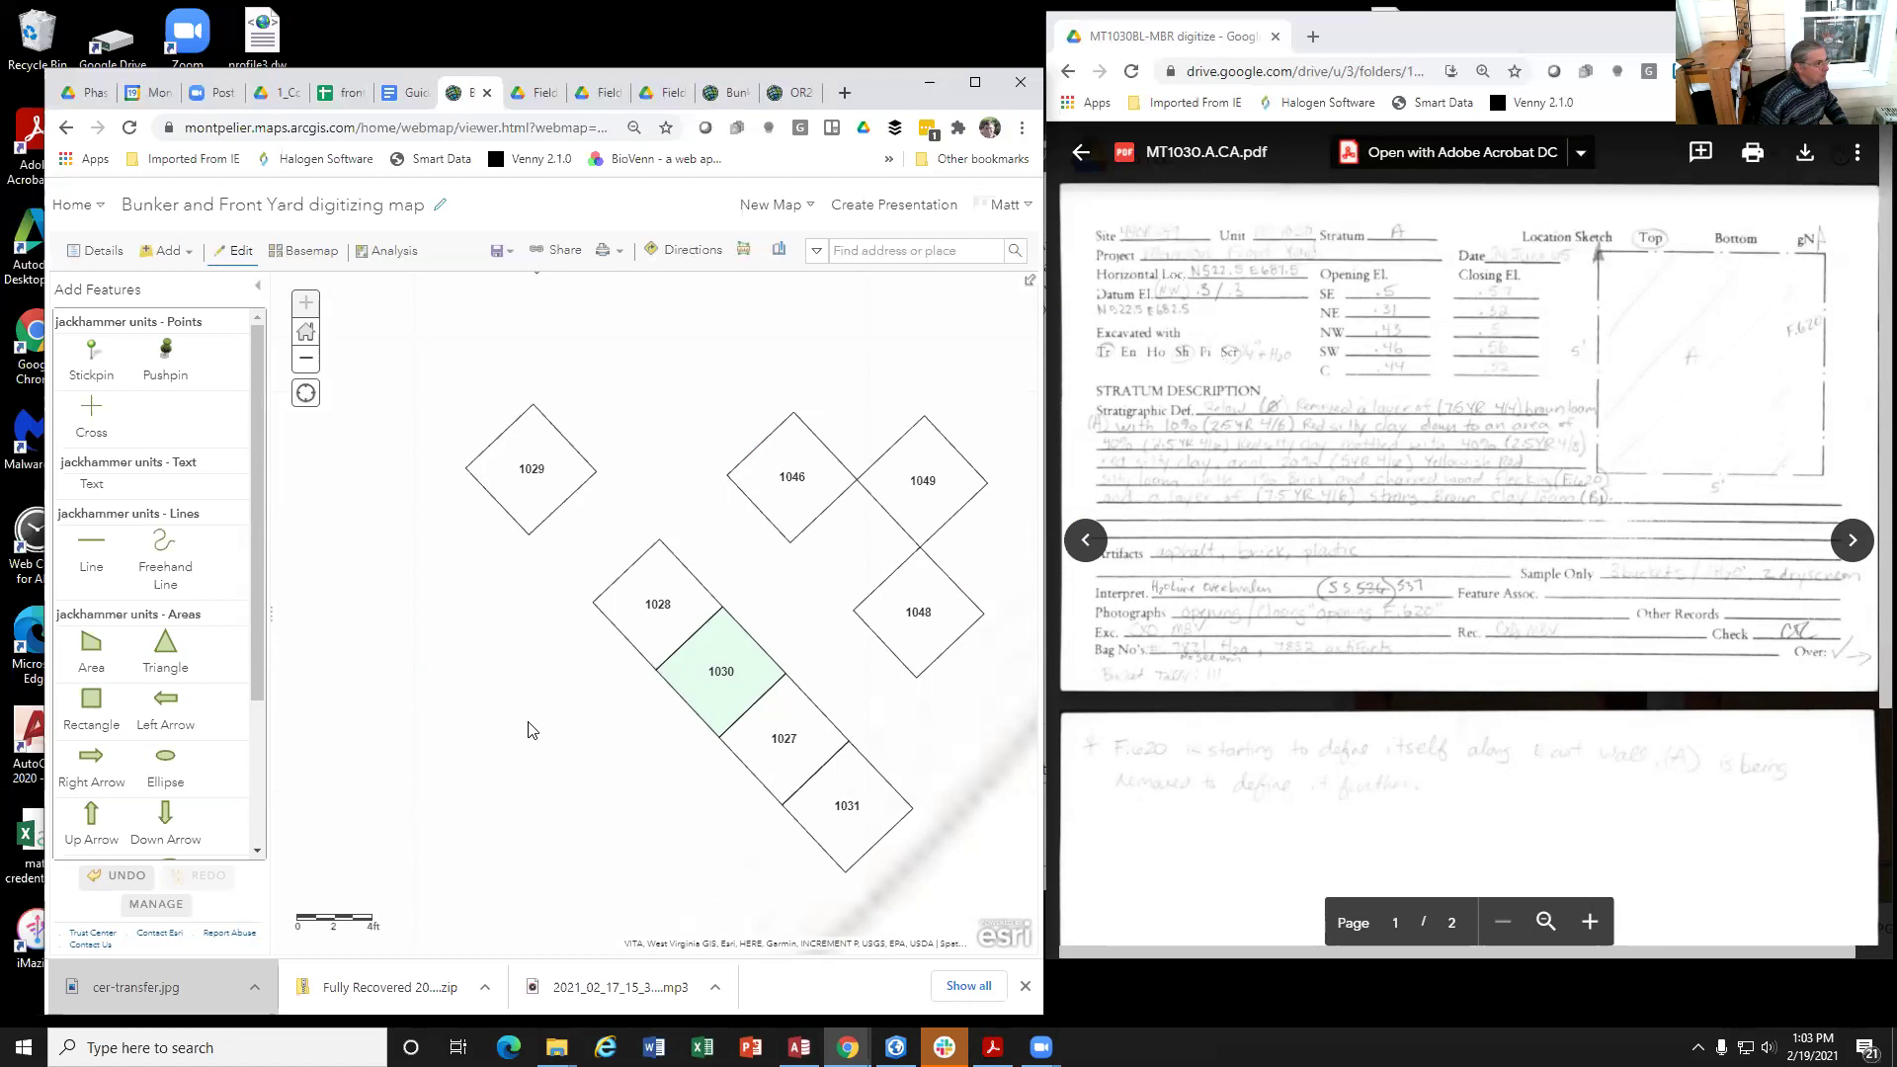
Step: Leave edit mode, show the map's description, and view unit 1030 among the surrounding excavation units
scroll(255, 575, down, 2)
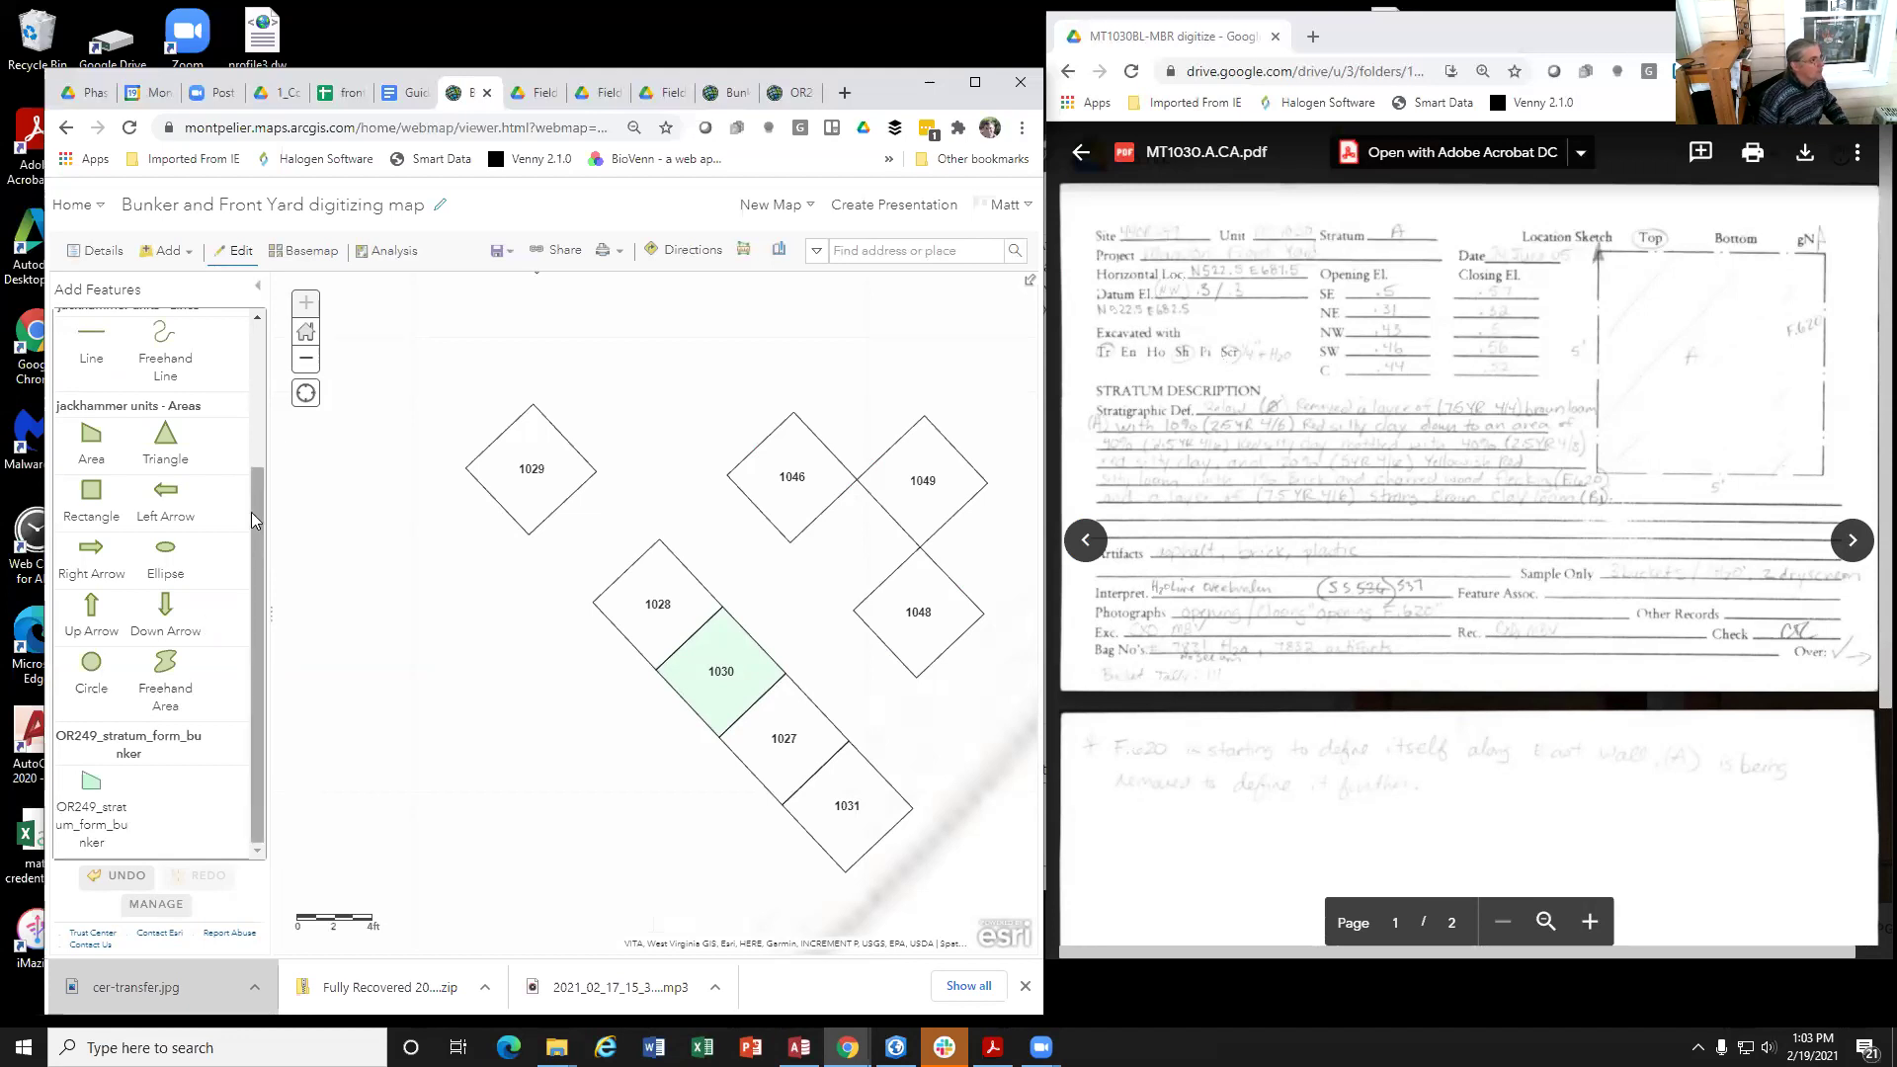
click(96, 251)
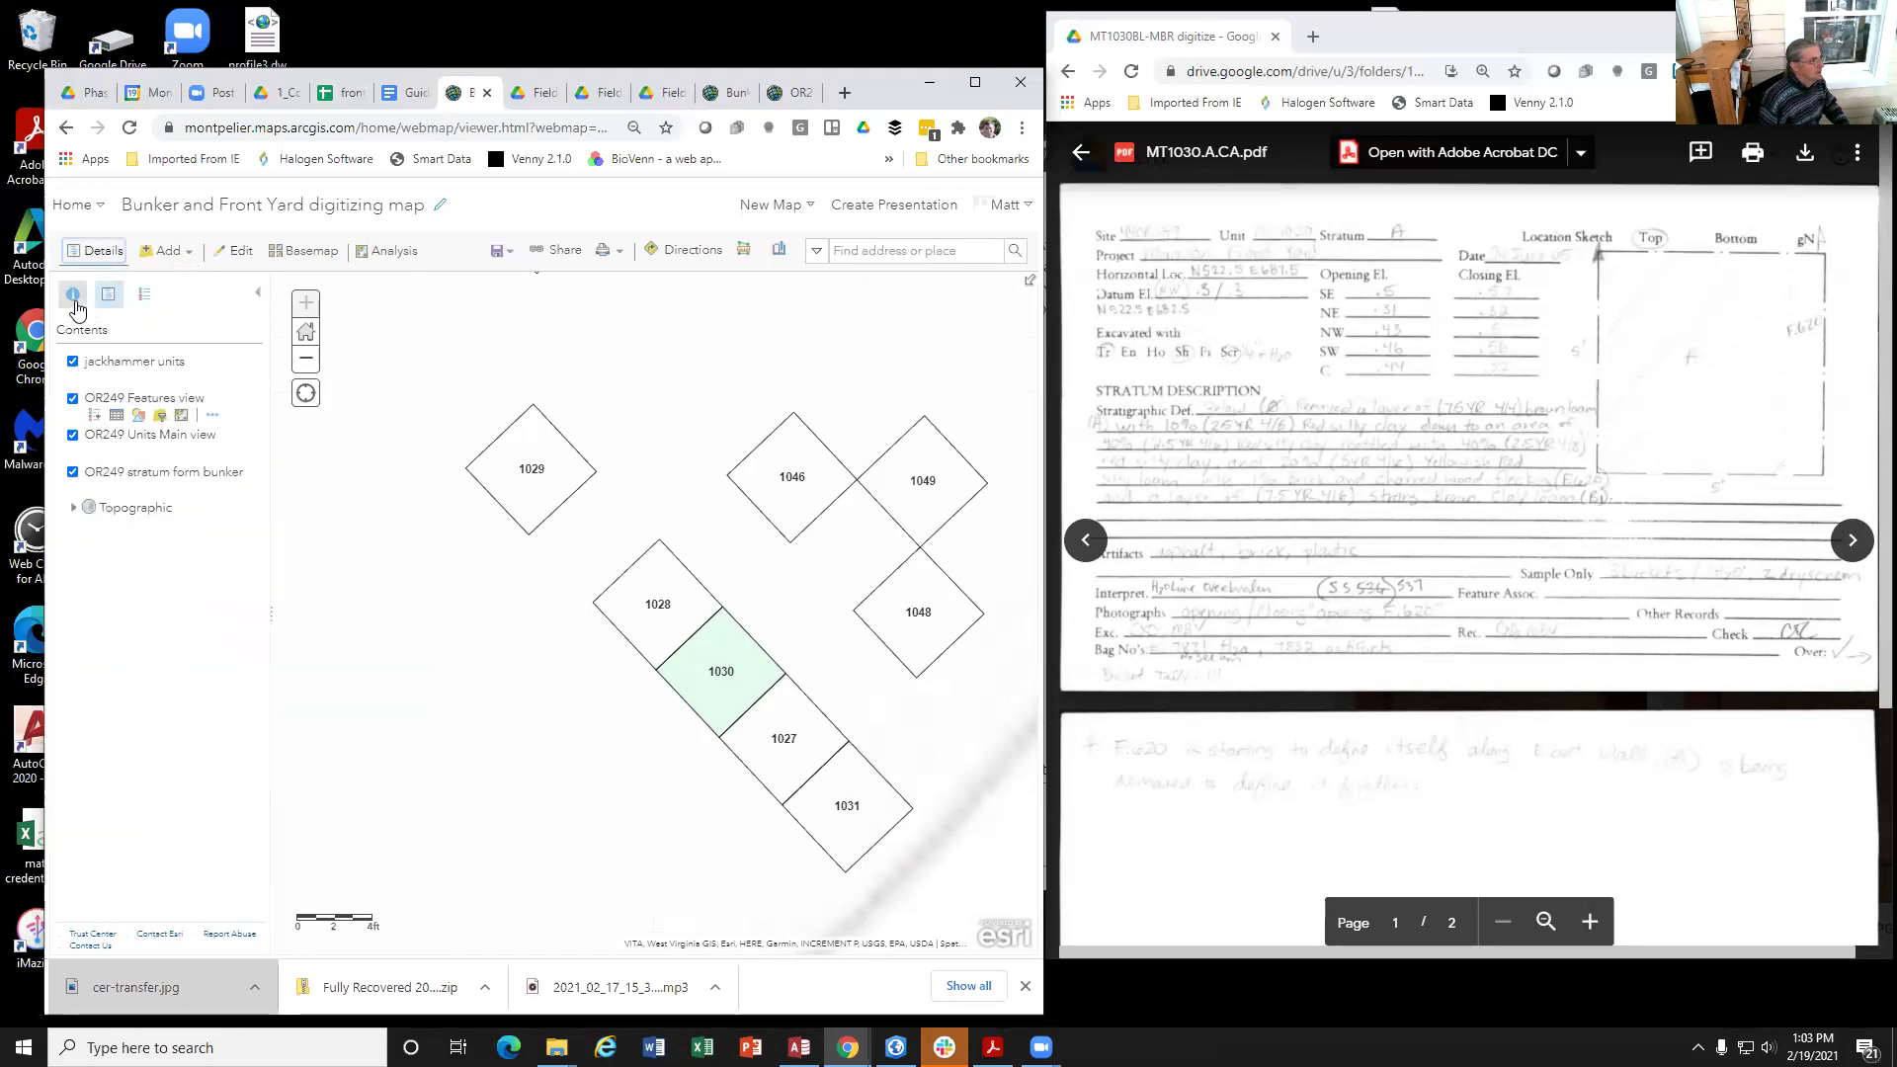
click(74, 296)
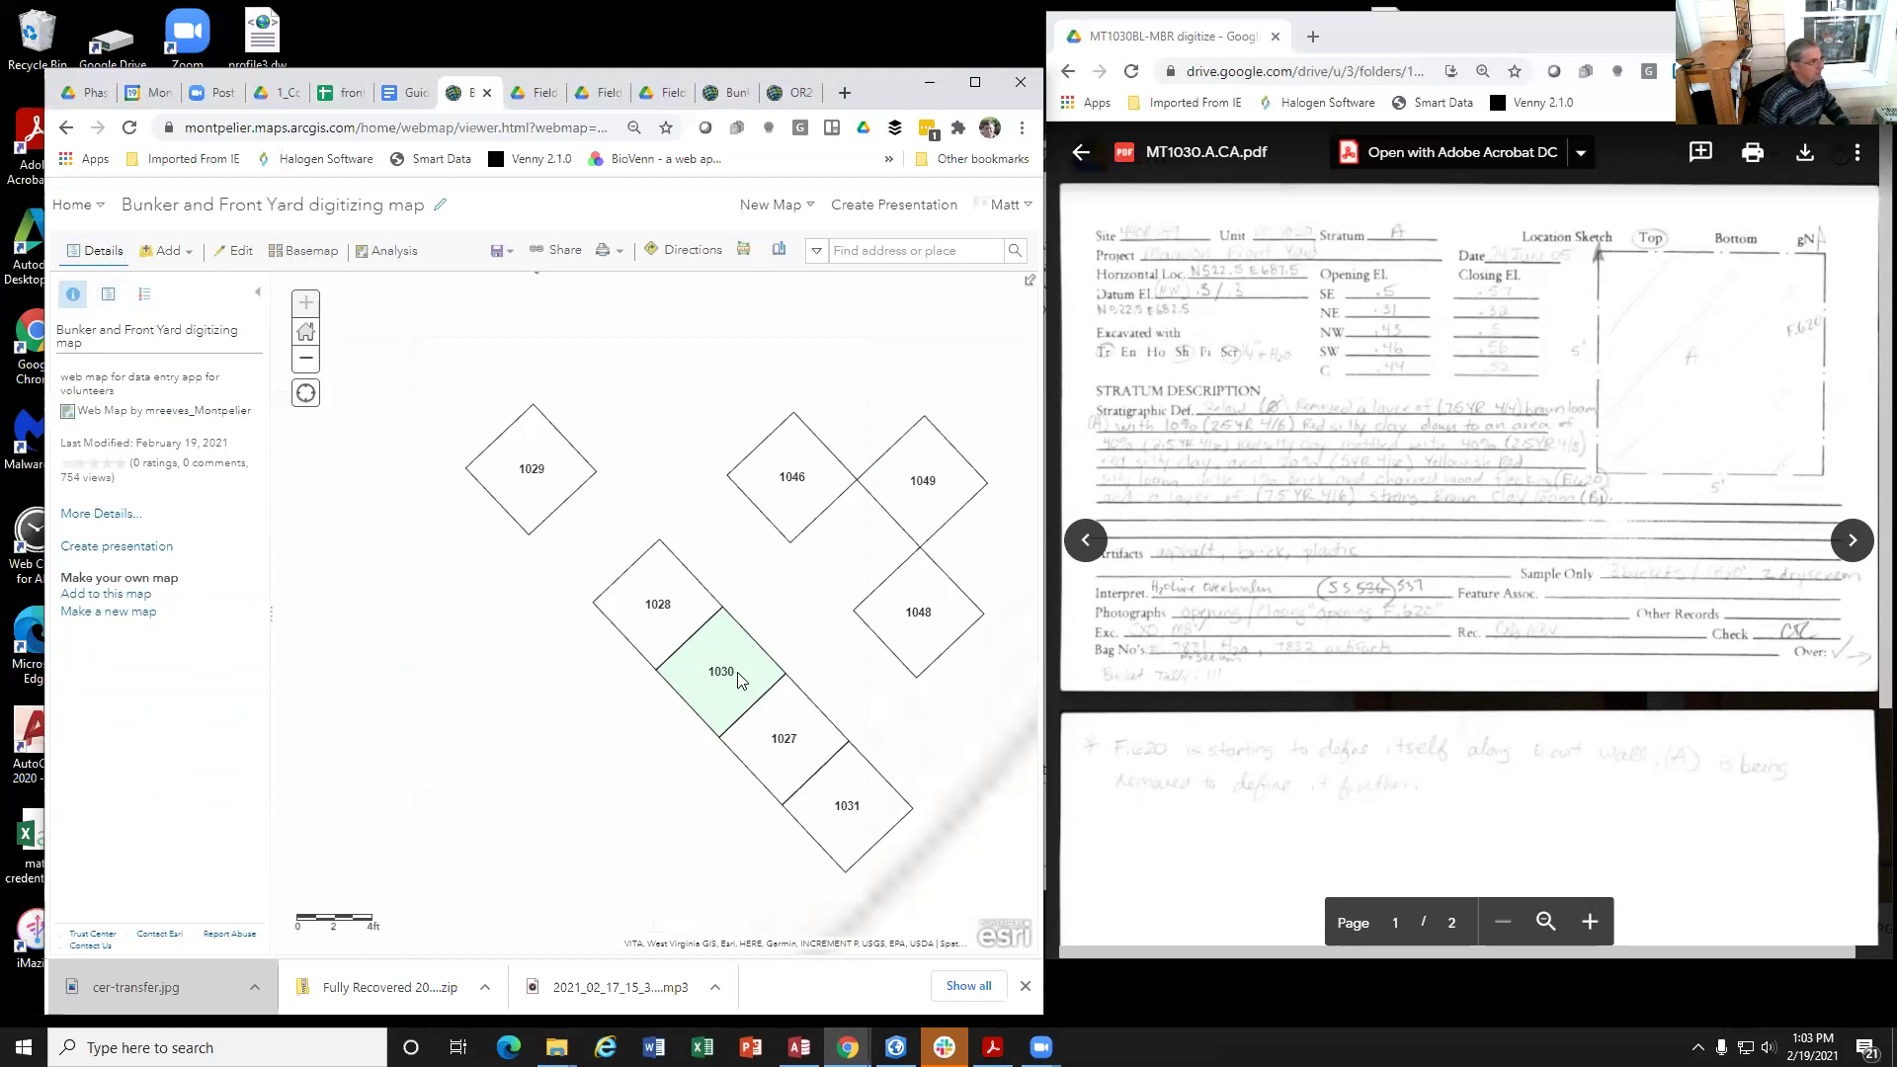
scroll(664, 632, down, 2)
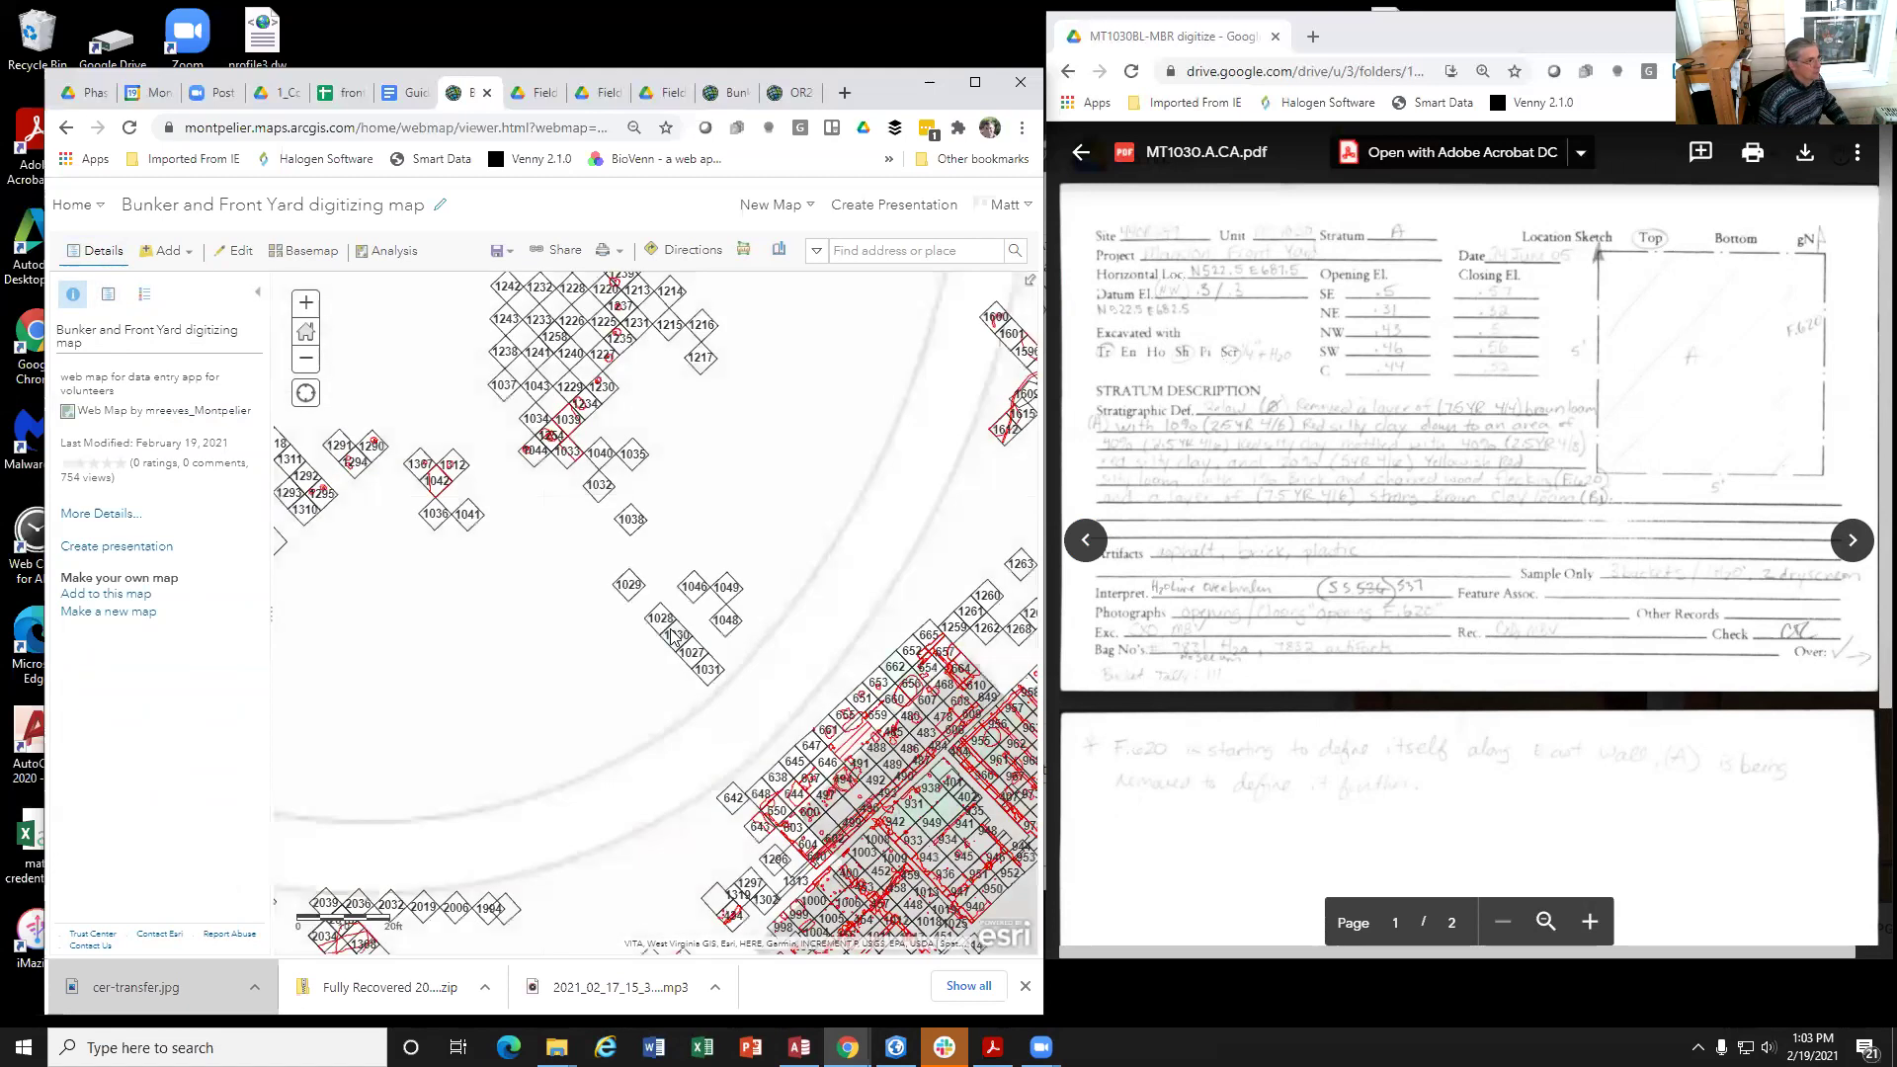
scroll(639, 580, up, 2)
drag(800, 865, 644, 665)
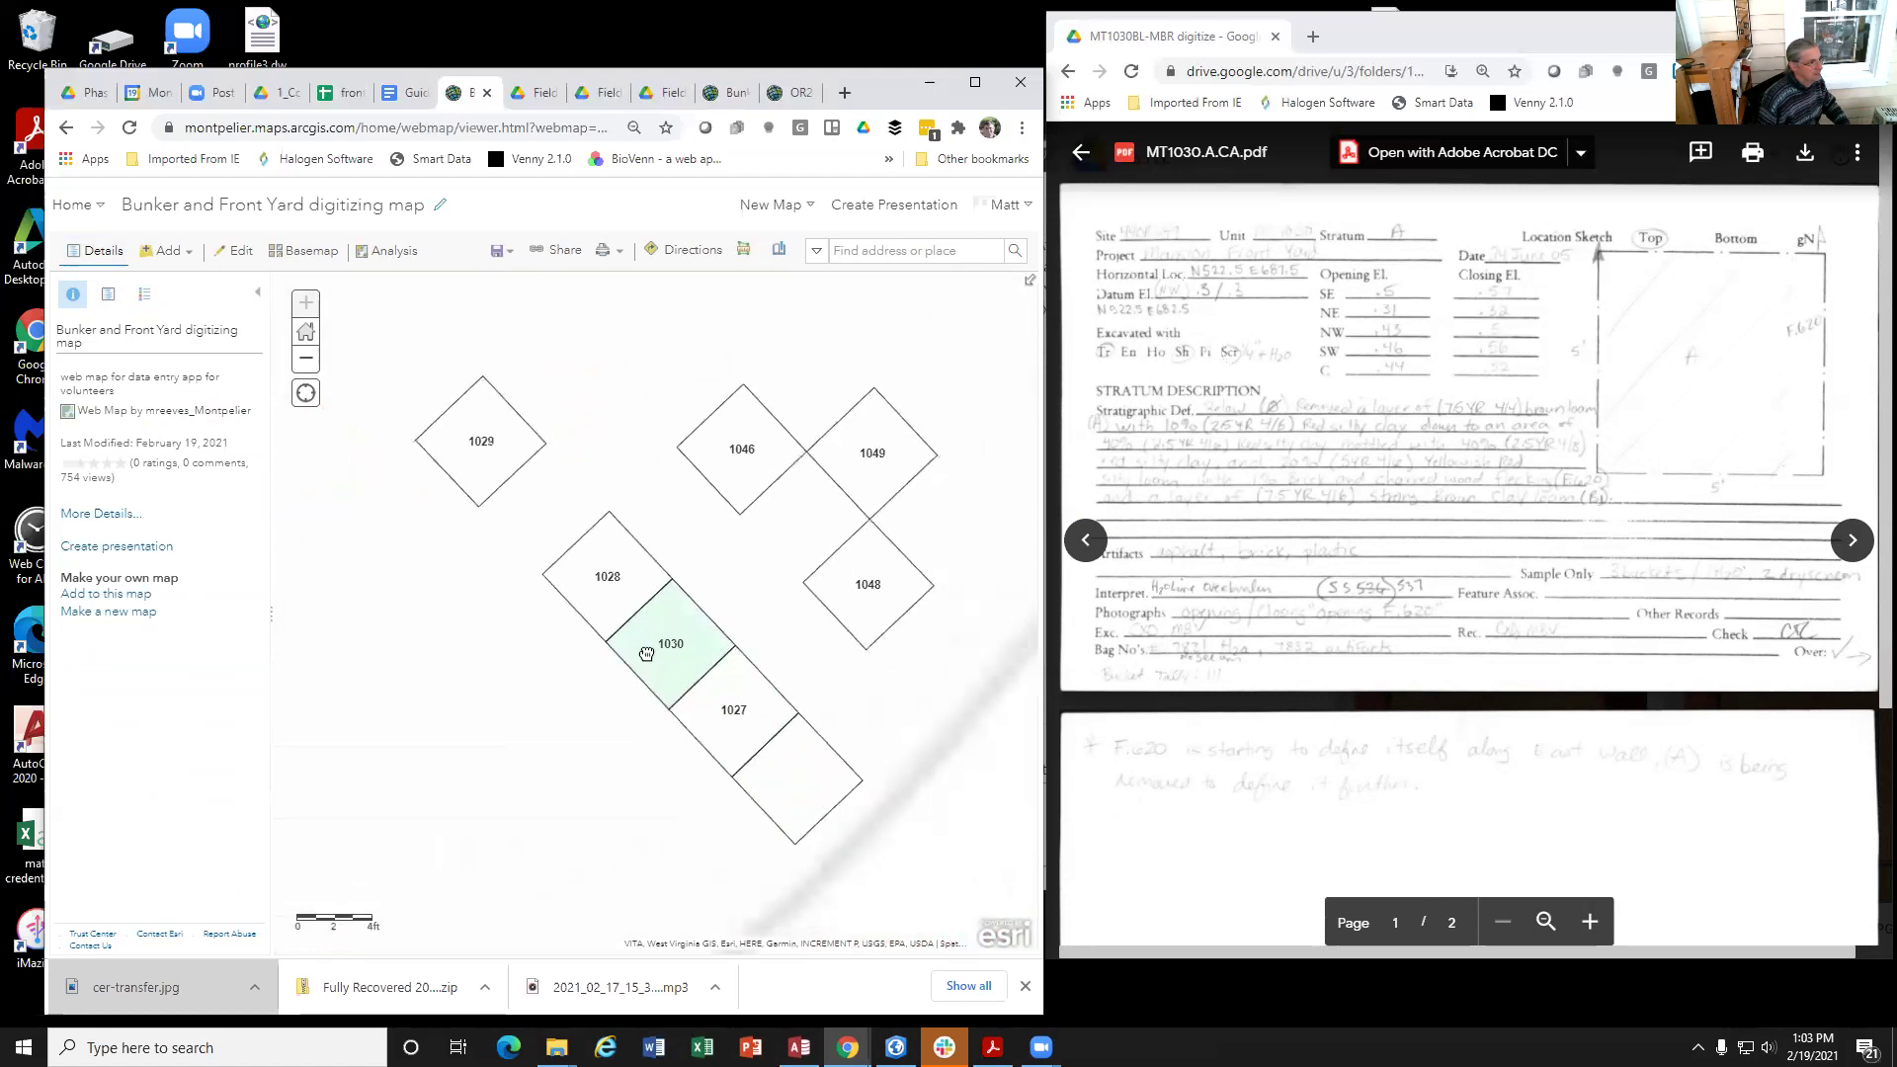
Step: Draw a new OR249_stratum_form_bunker polygon over unit 1030 by tracing its four corners
click(241, 253)
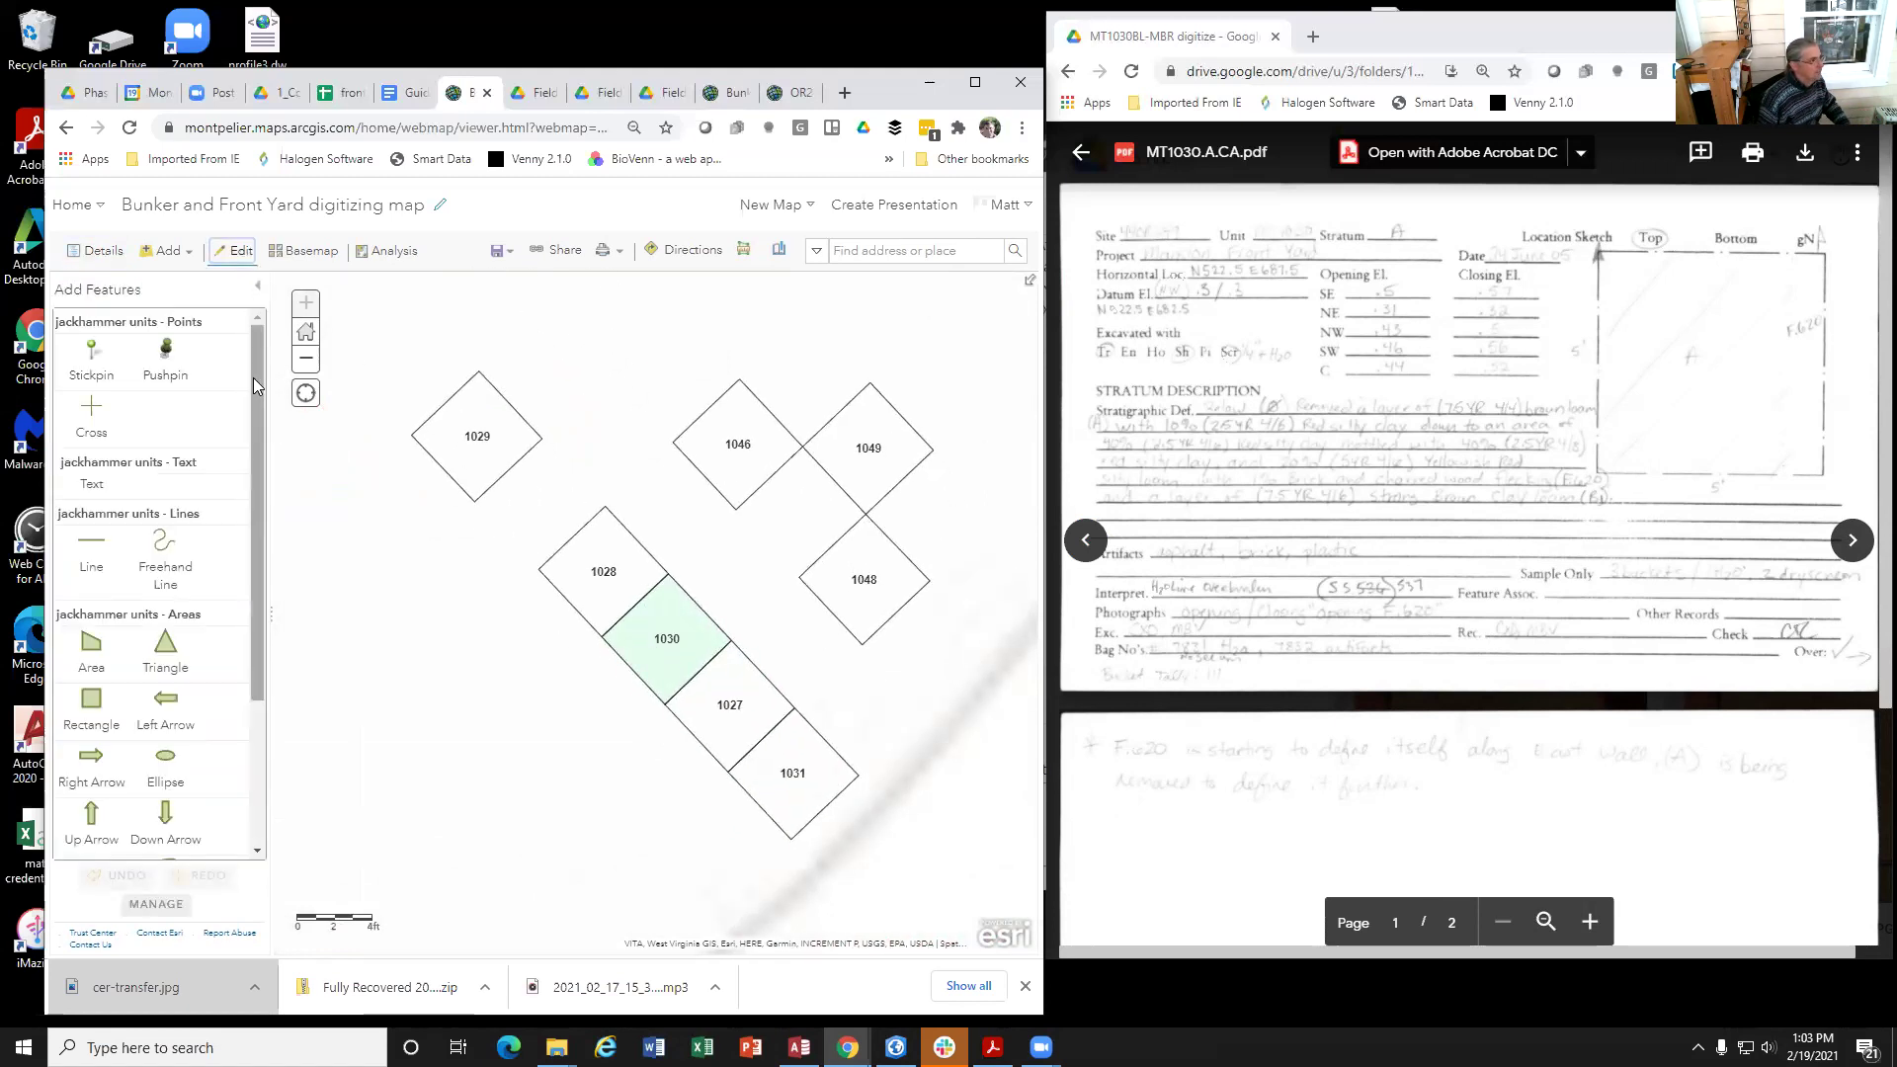
drag(253, 377, 253, 521)
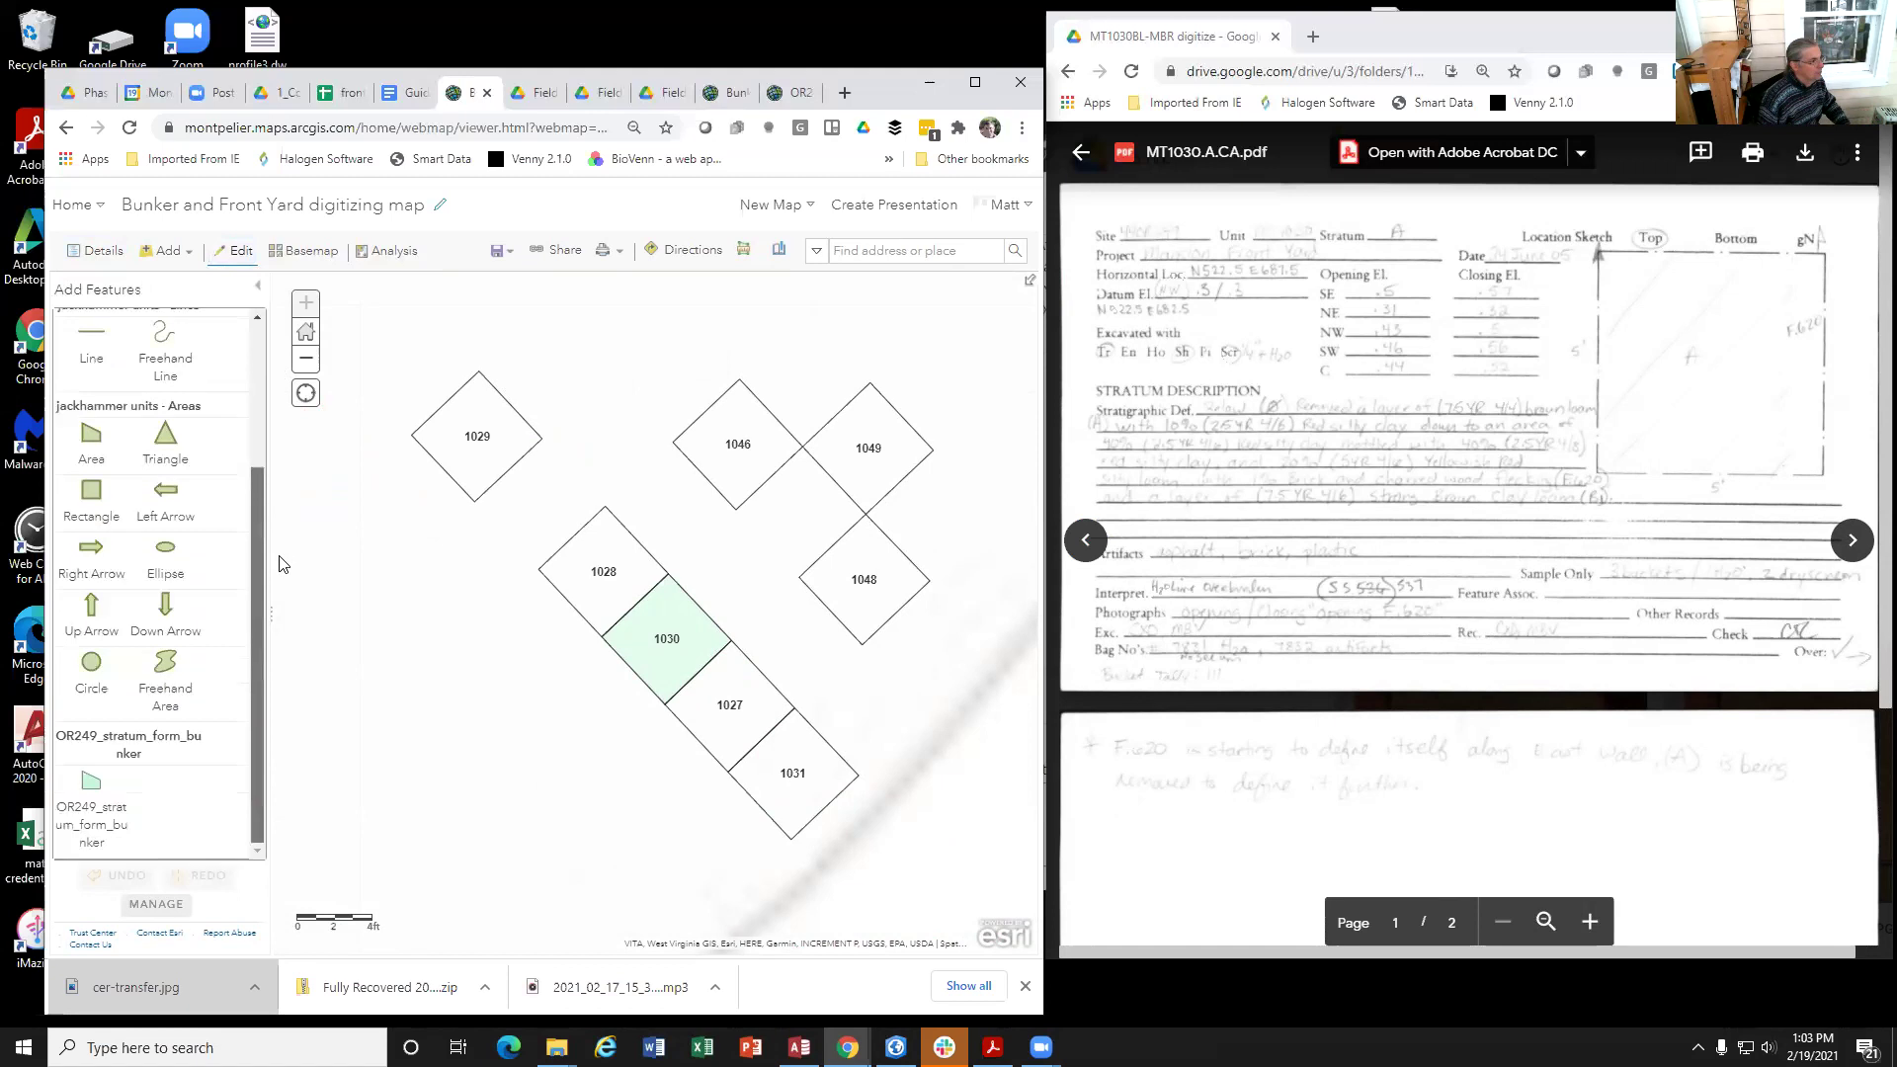
click(95, 792)
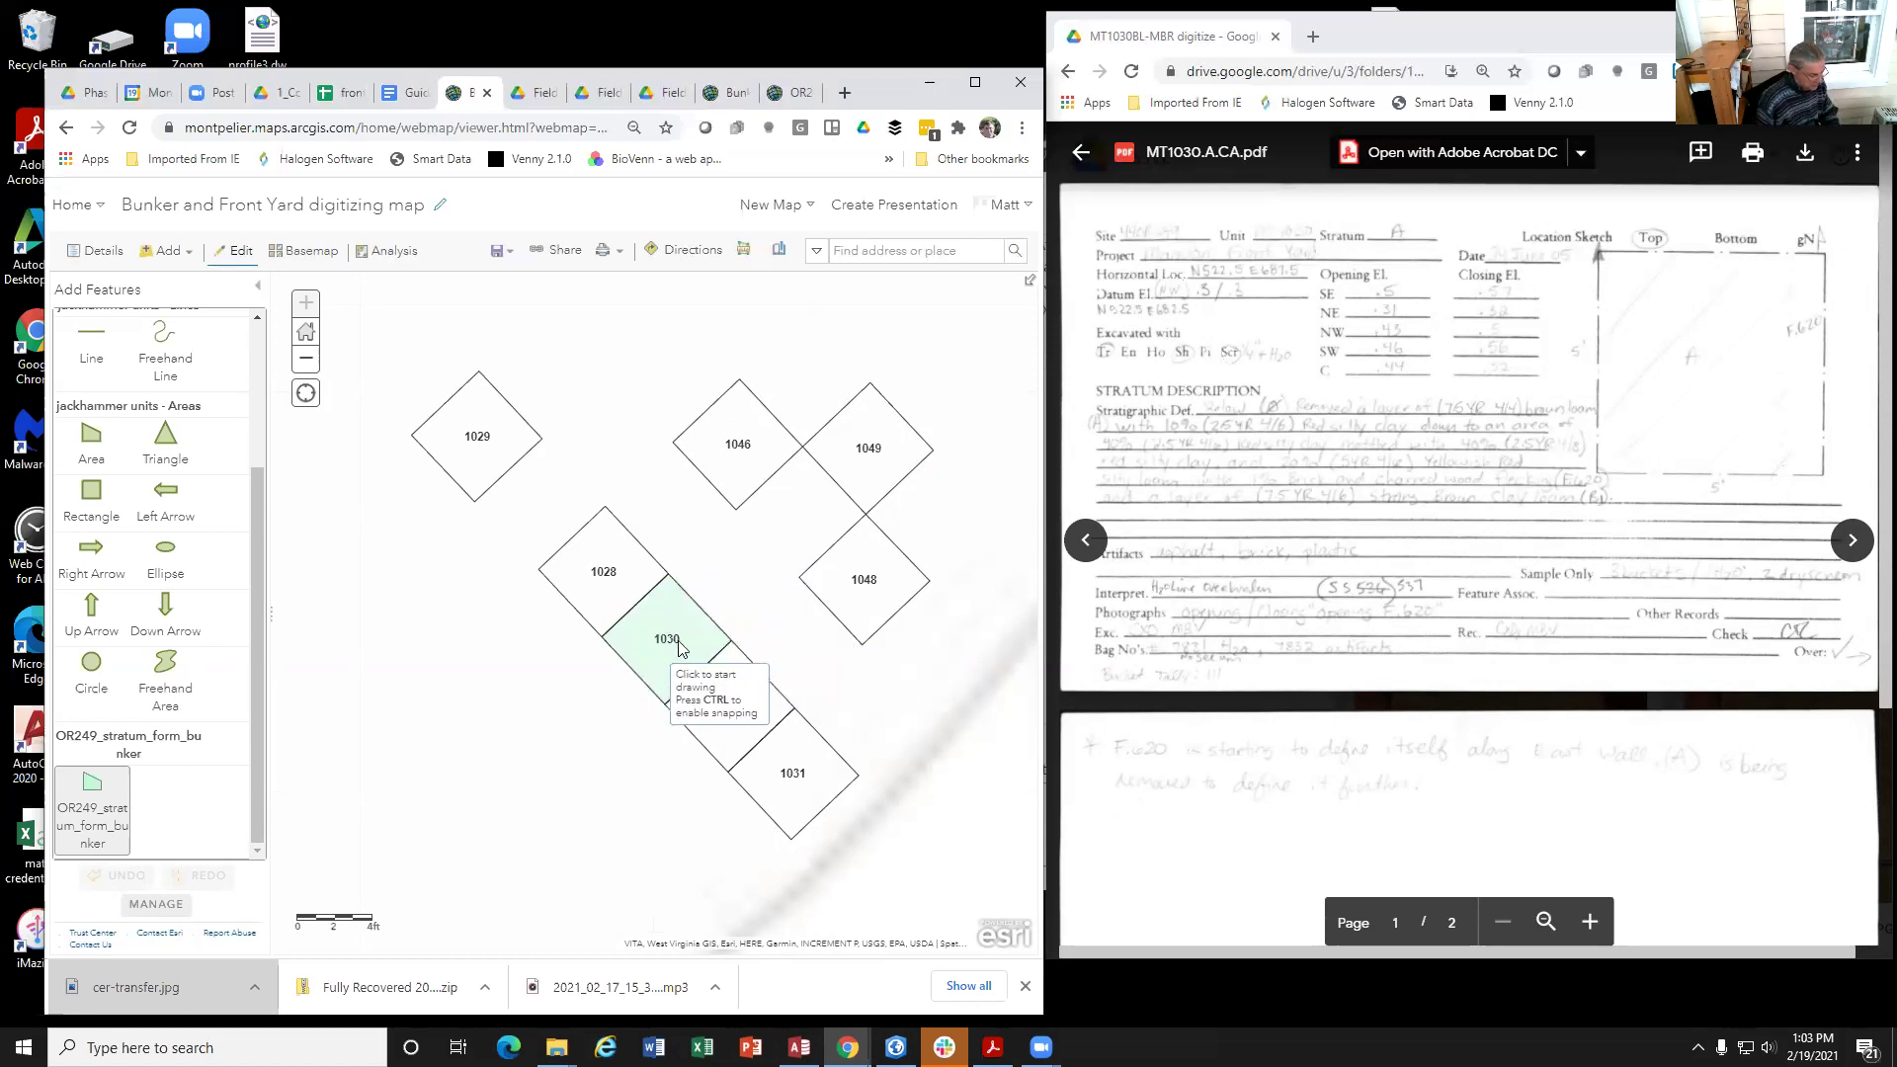
click(601, 637)
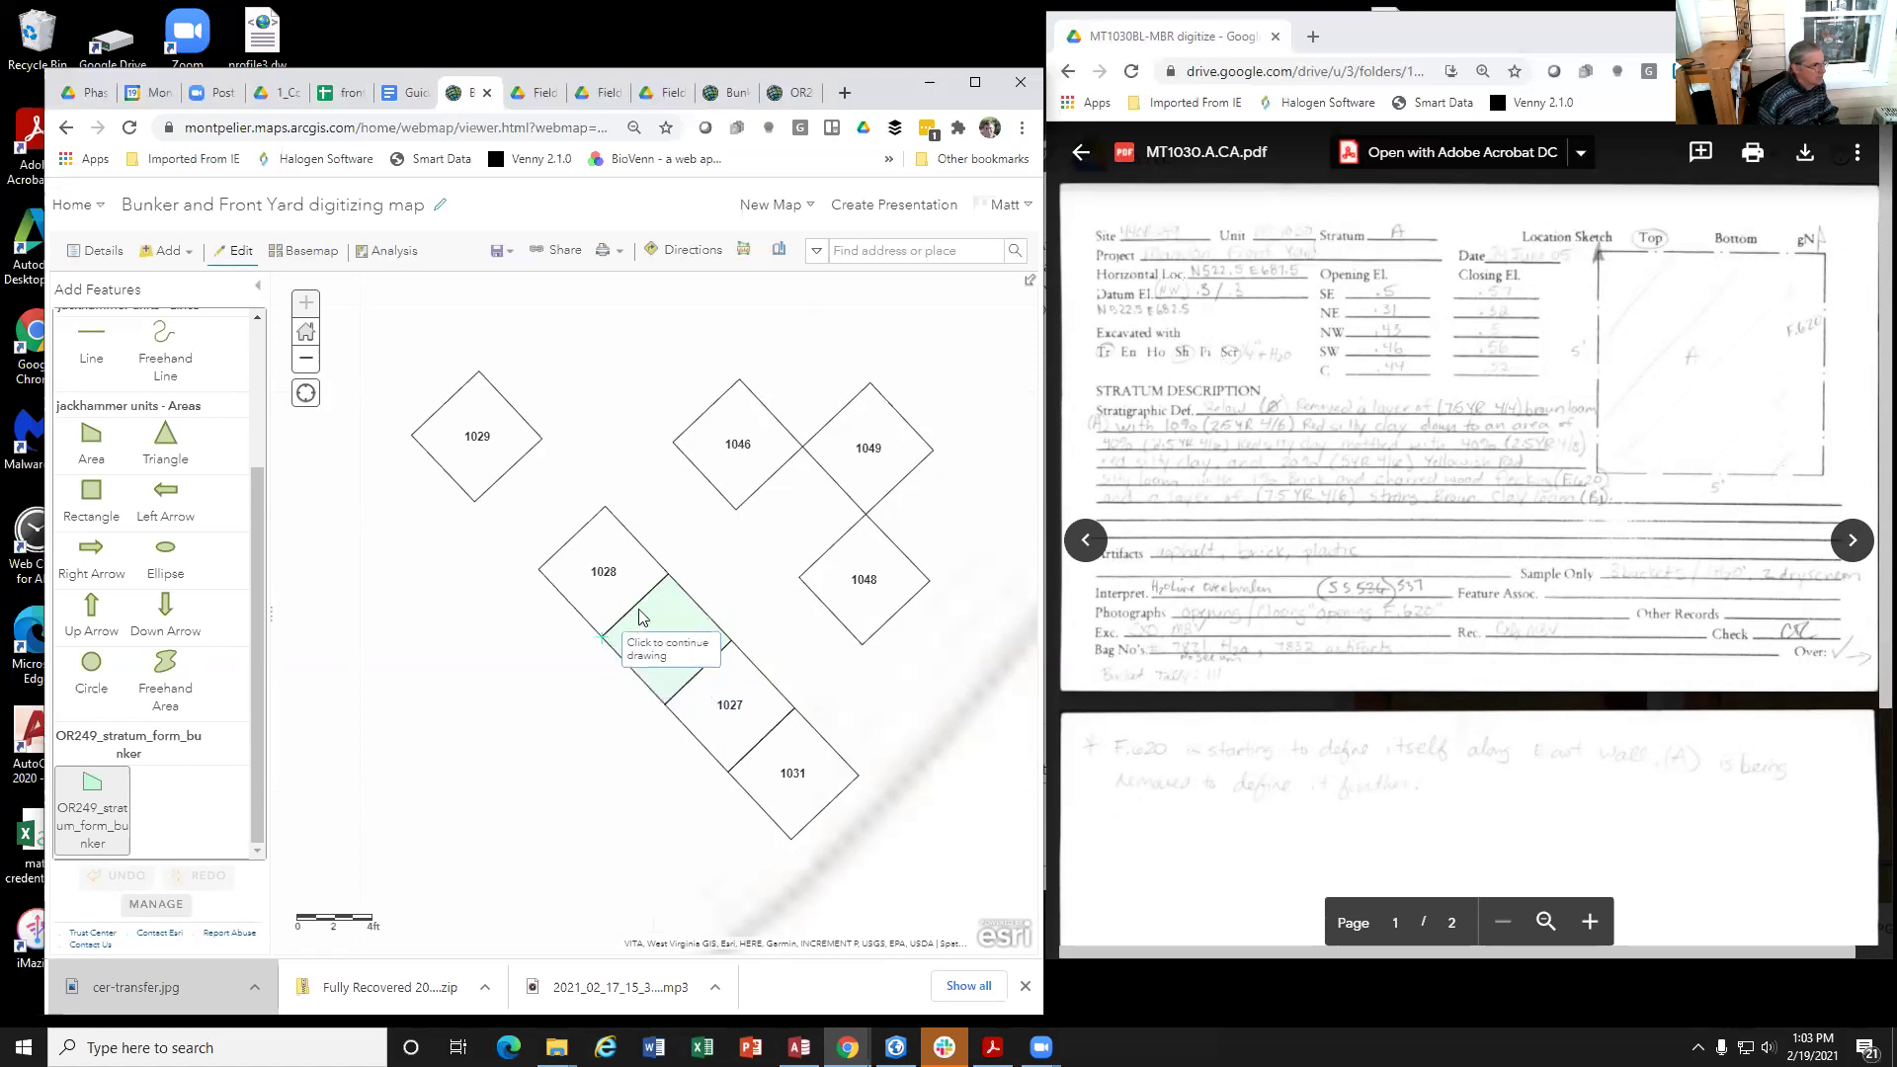
click(668, 575)
click(736, 644)
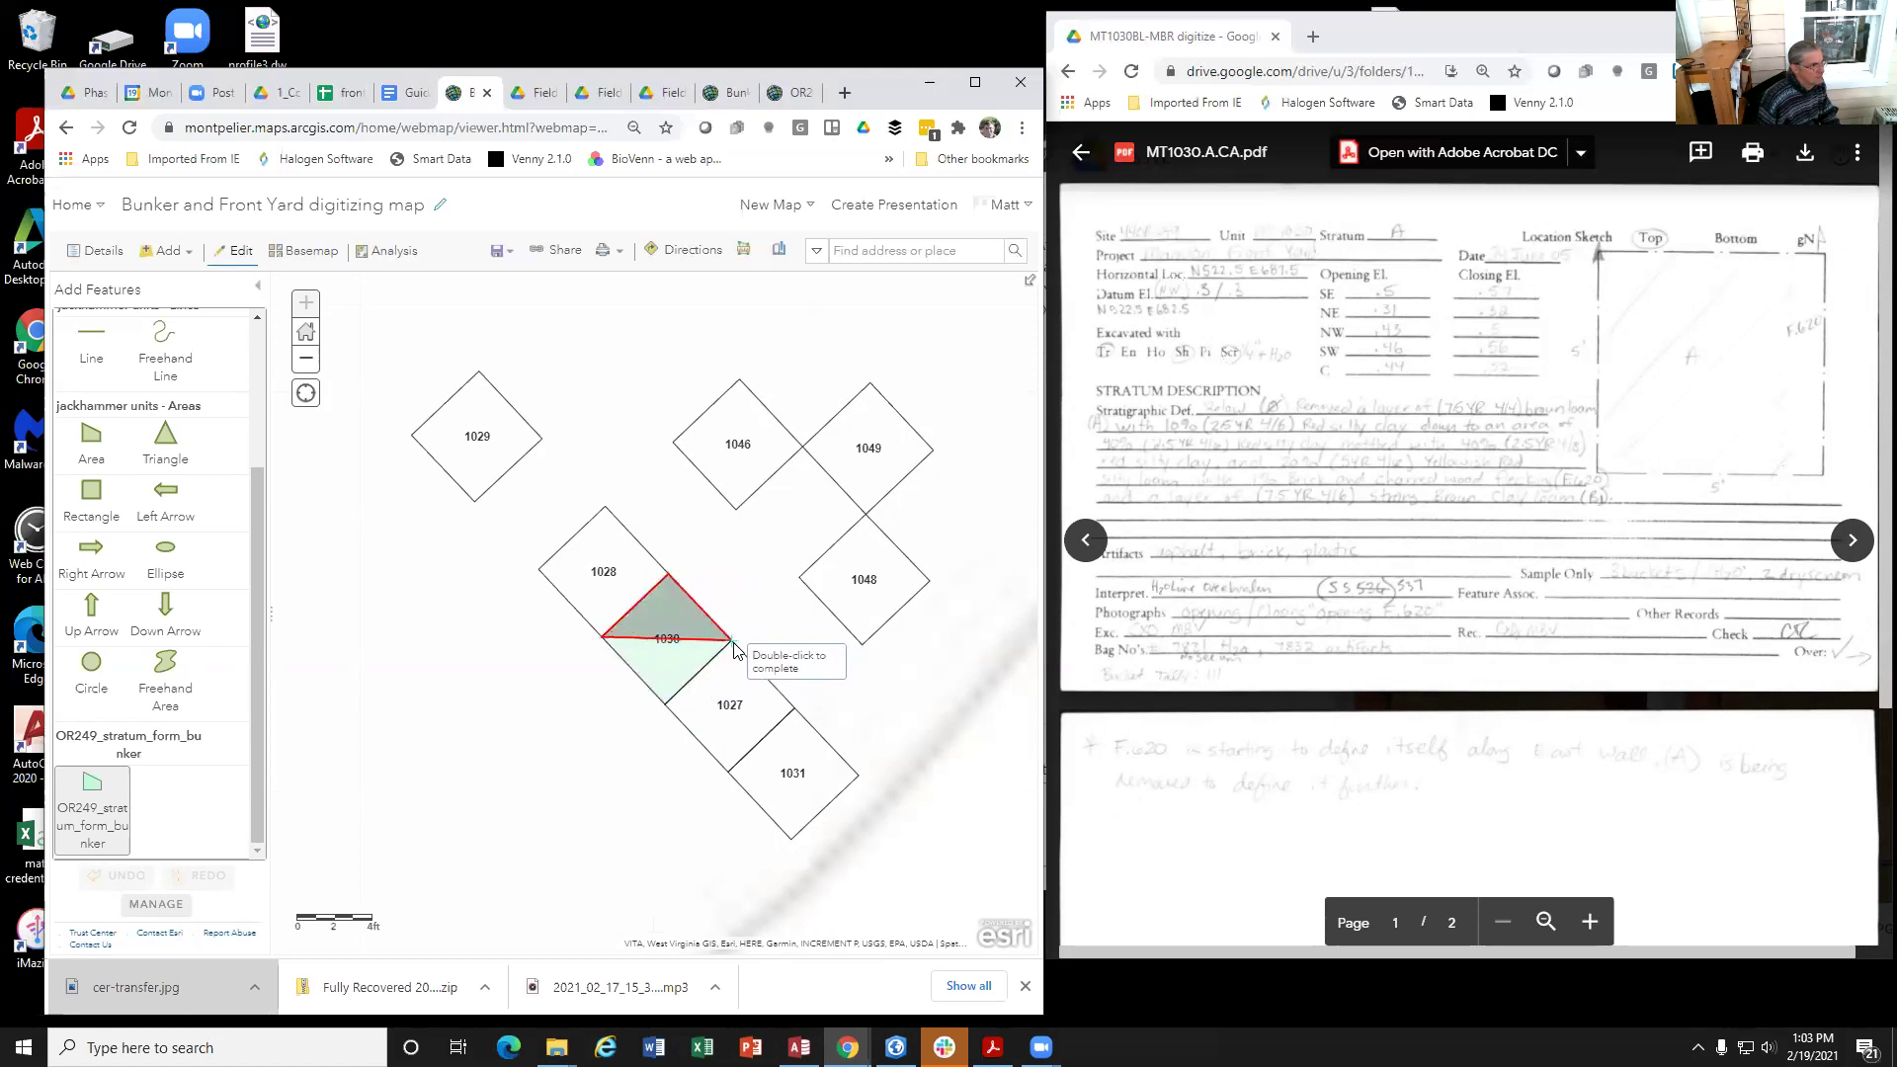
double_click(666, 705)
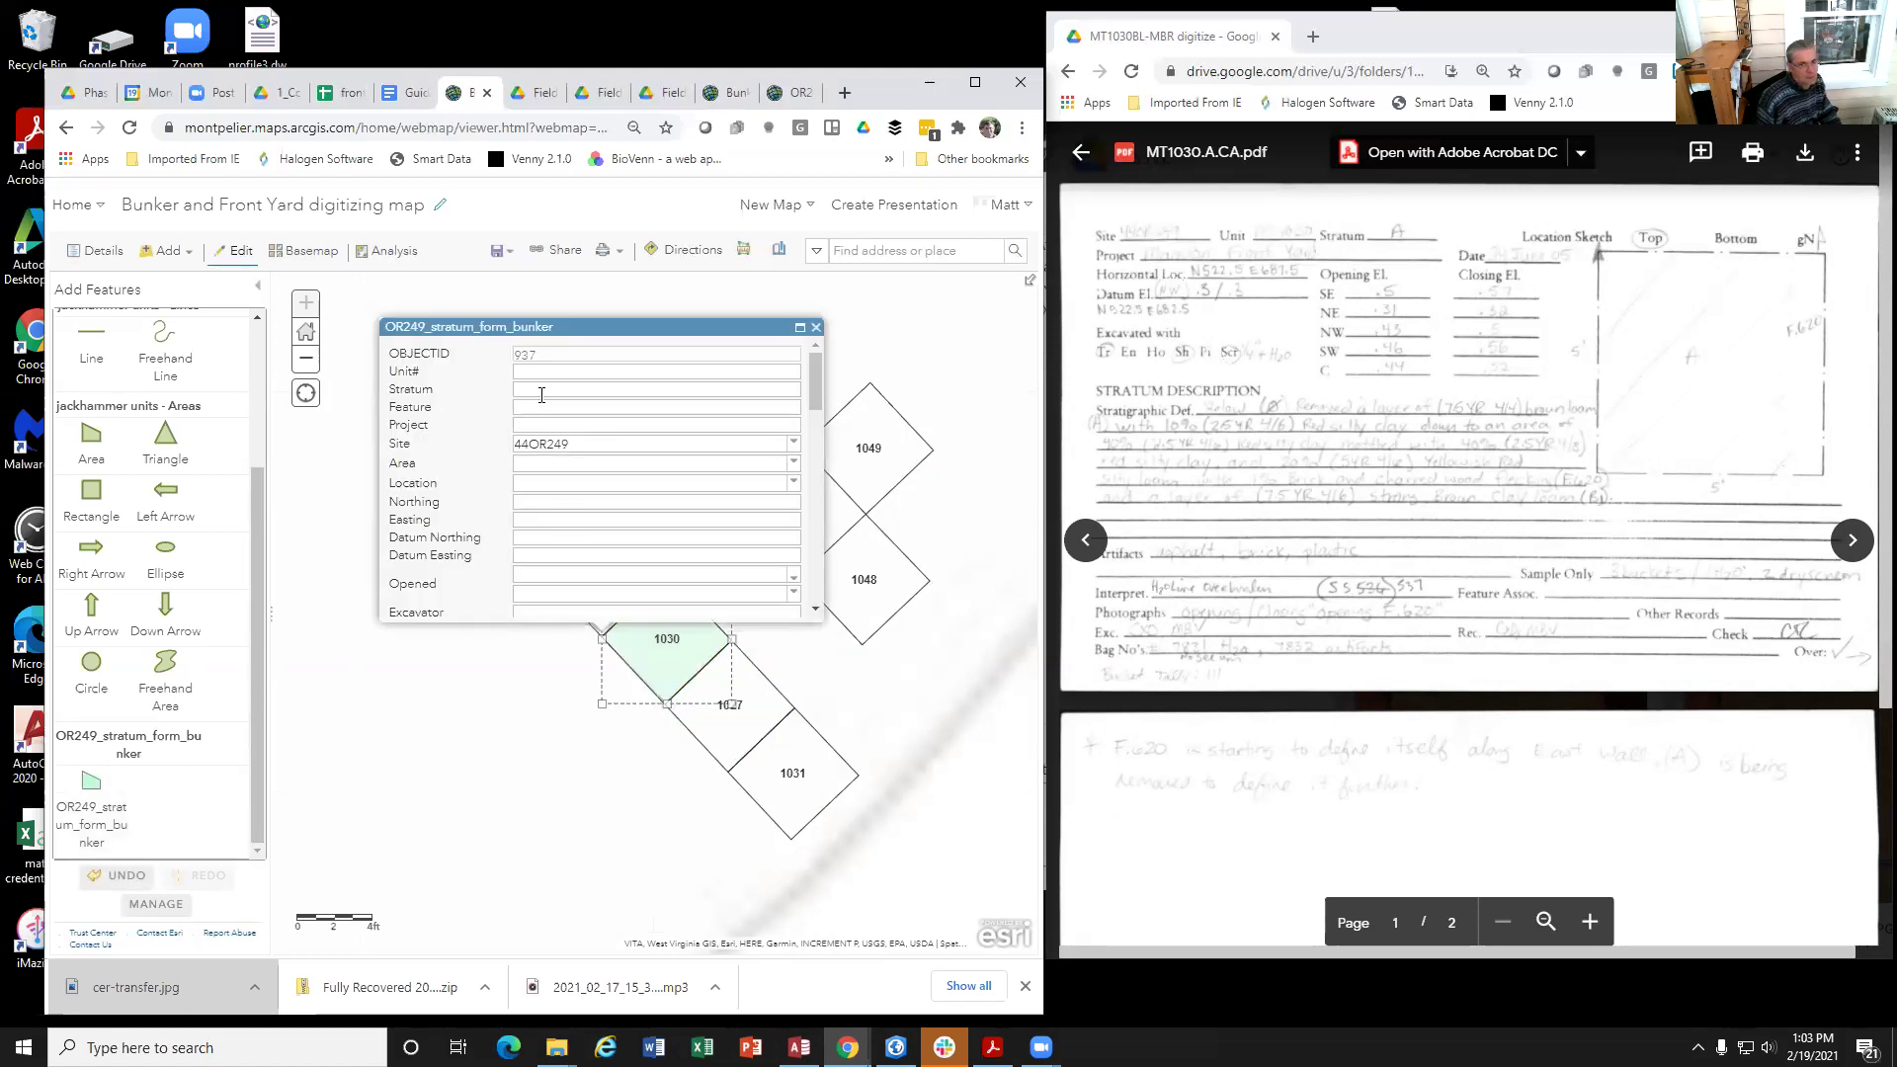
Step: Fill in the new record with Unit# 1030, Stratum A and Project Mansion Front Yard, leaving Feature blank
click(549, 375)
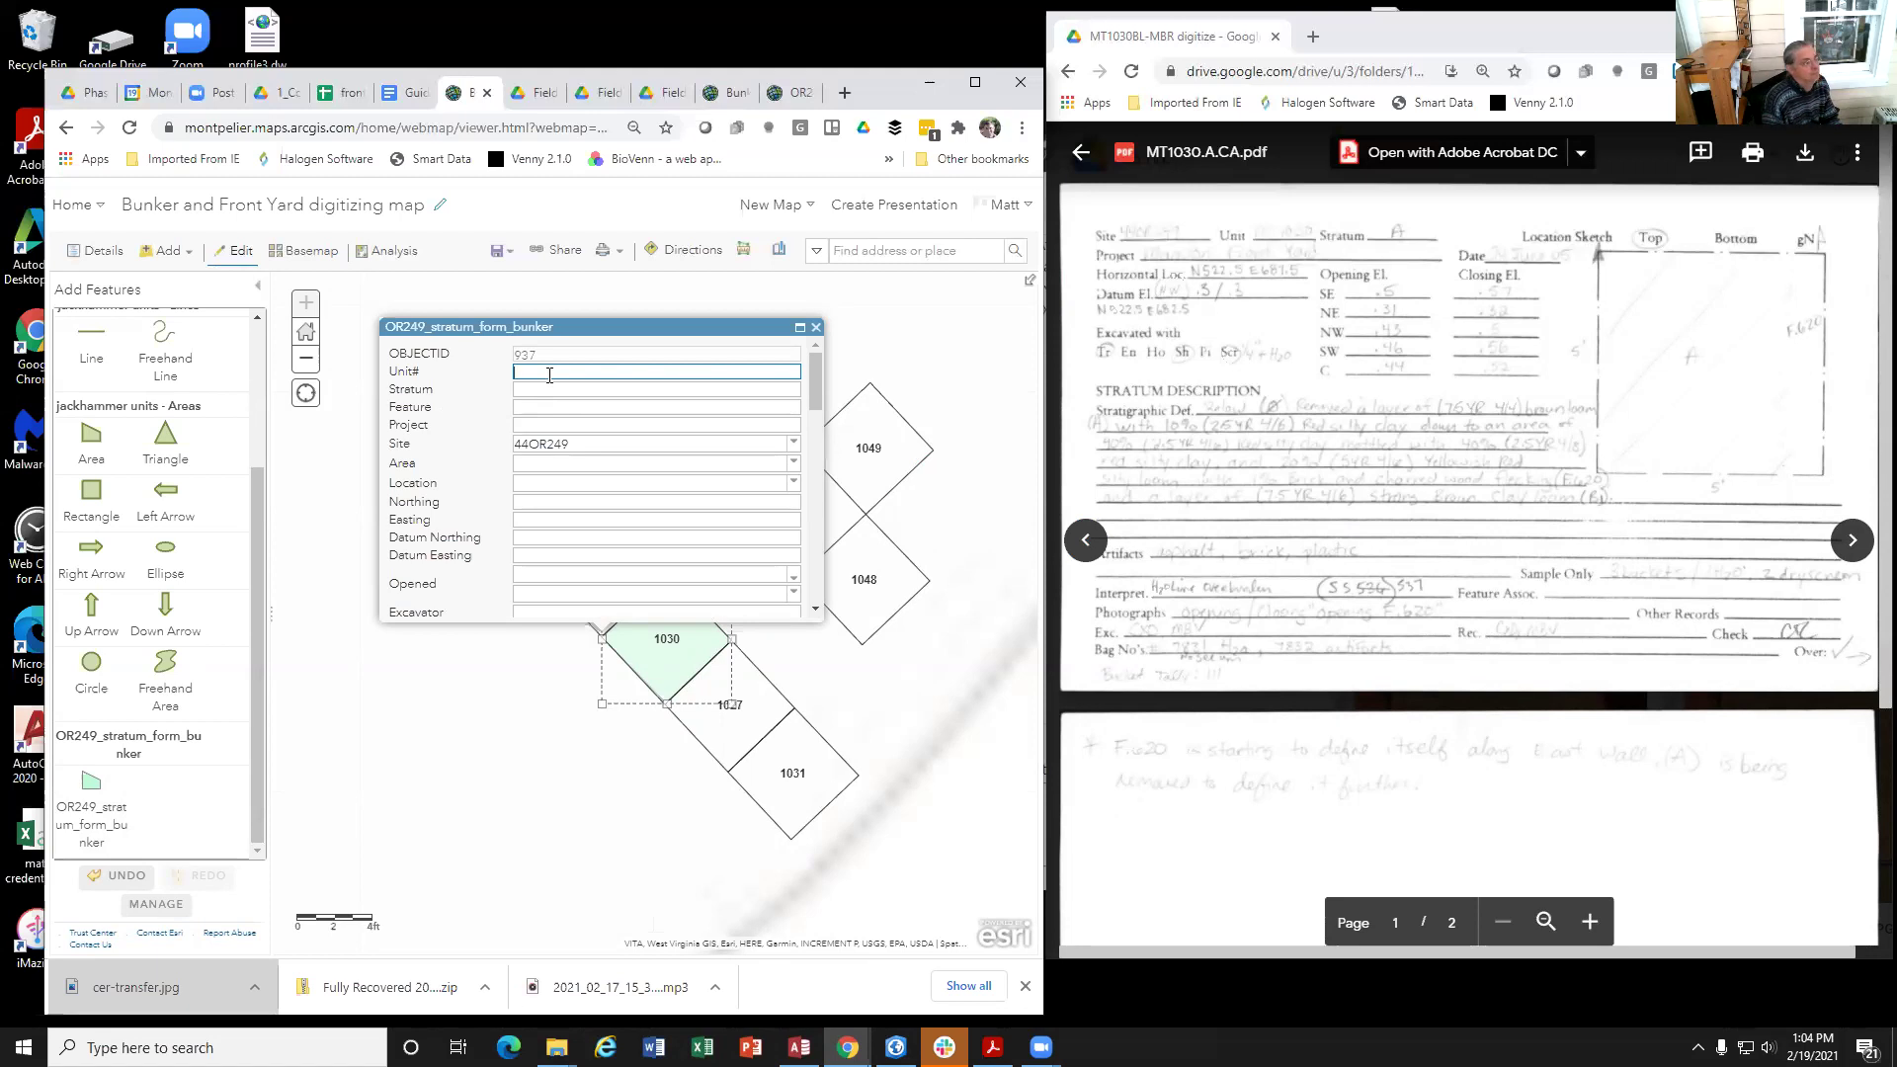
text(1030)
key(Tab)
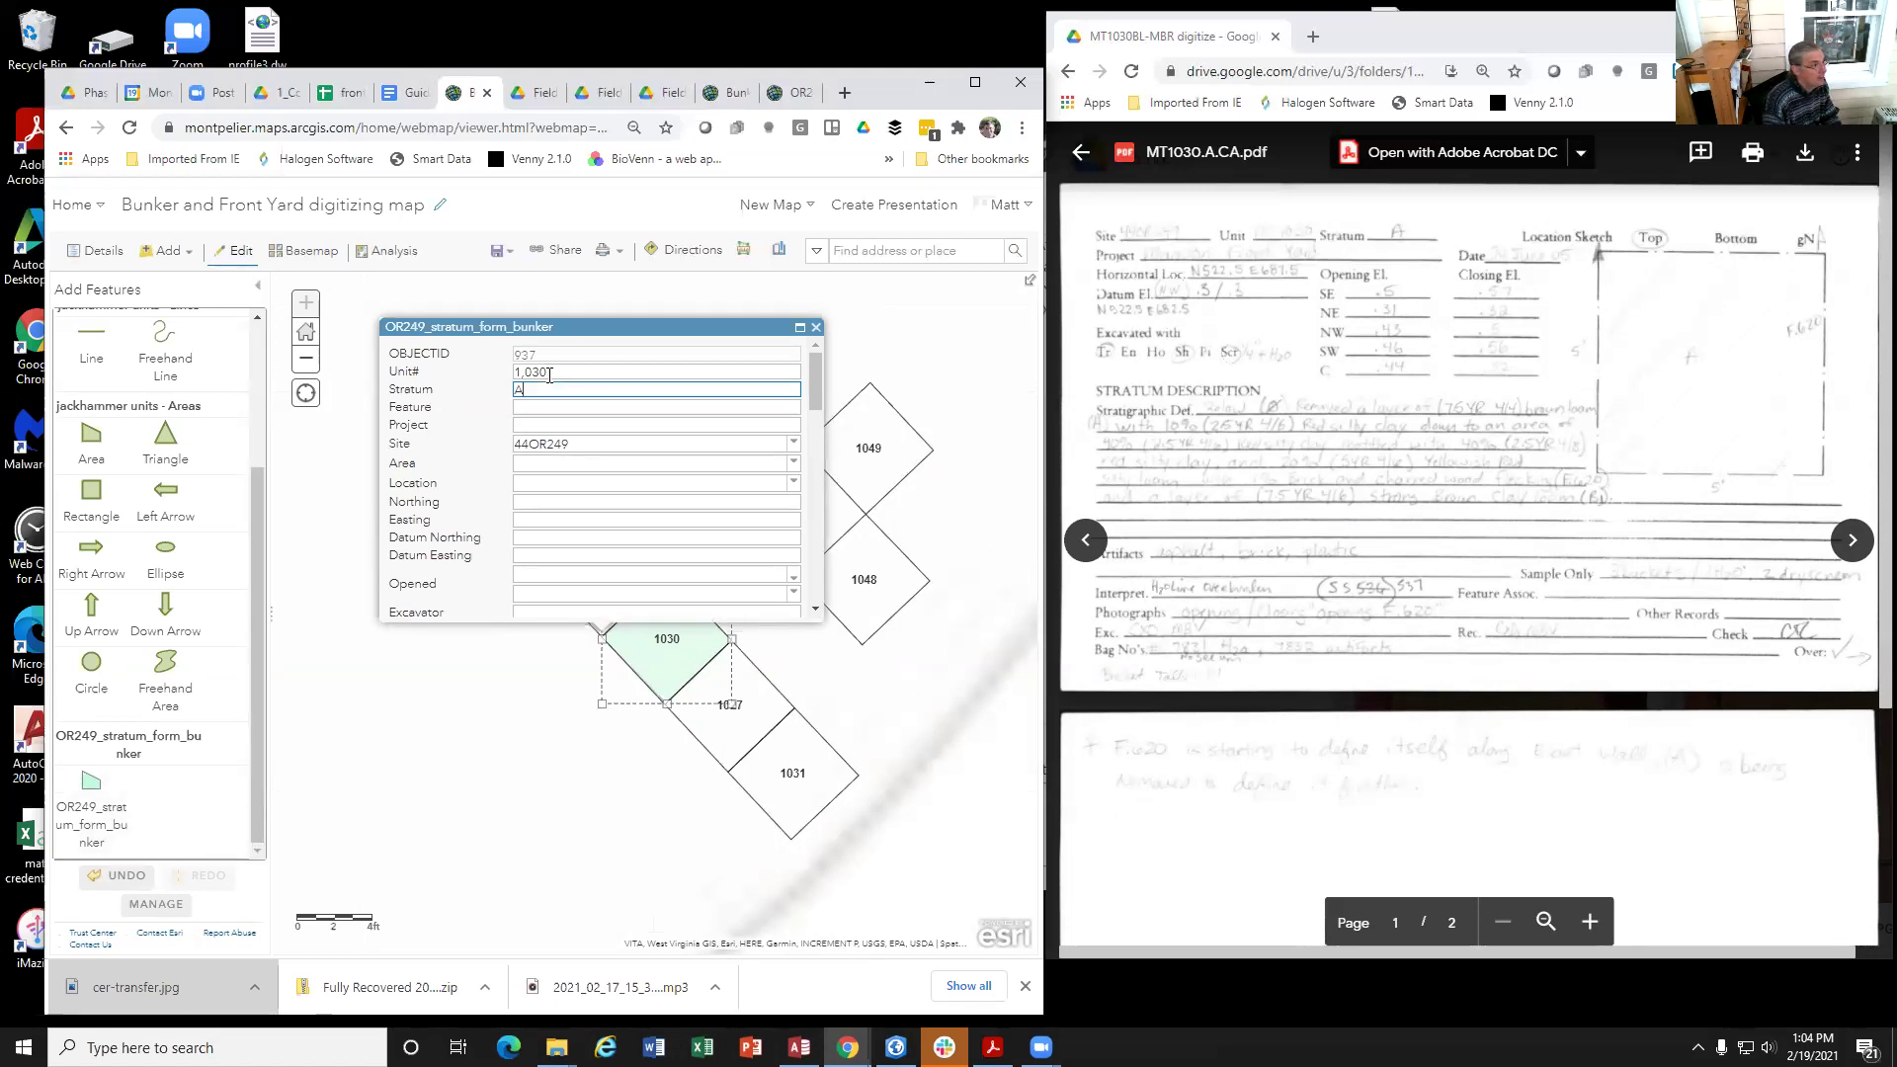
key(Tab)
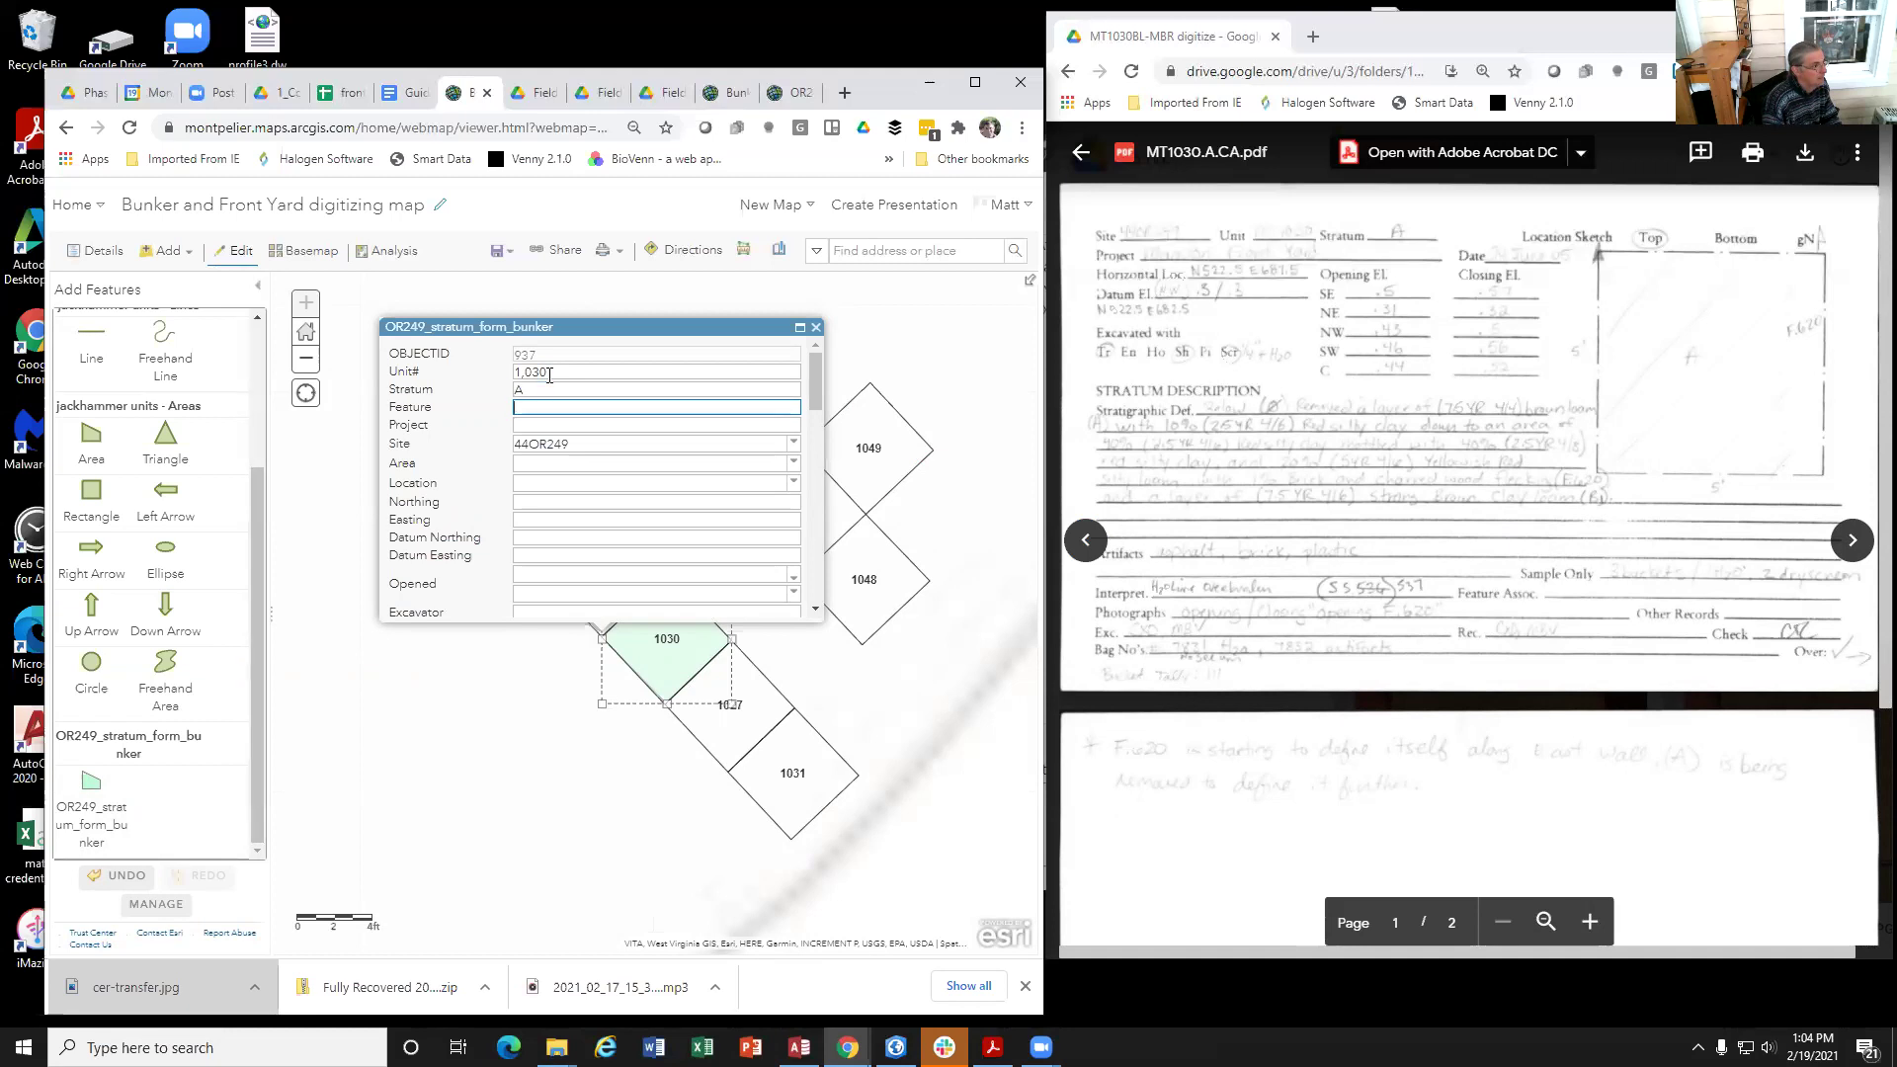
key(Tab)
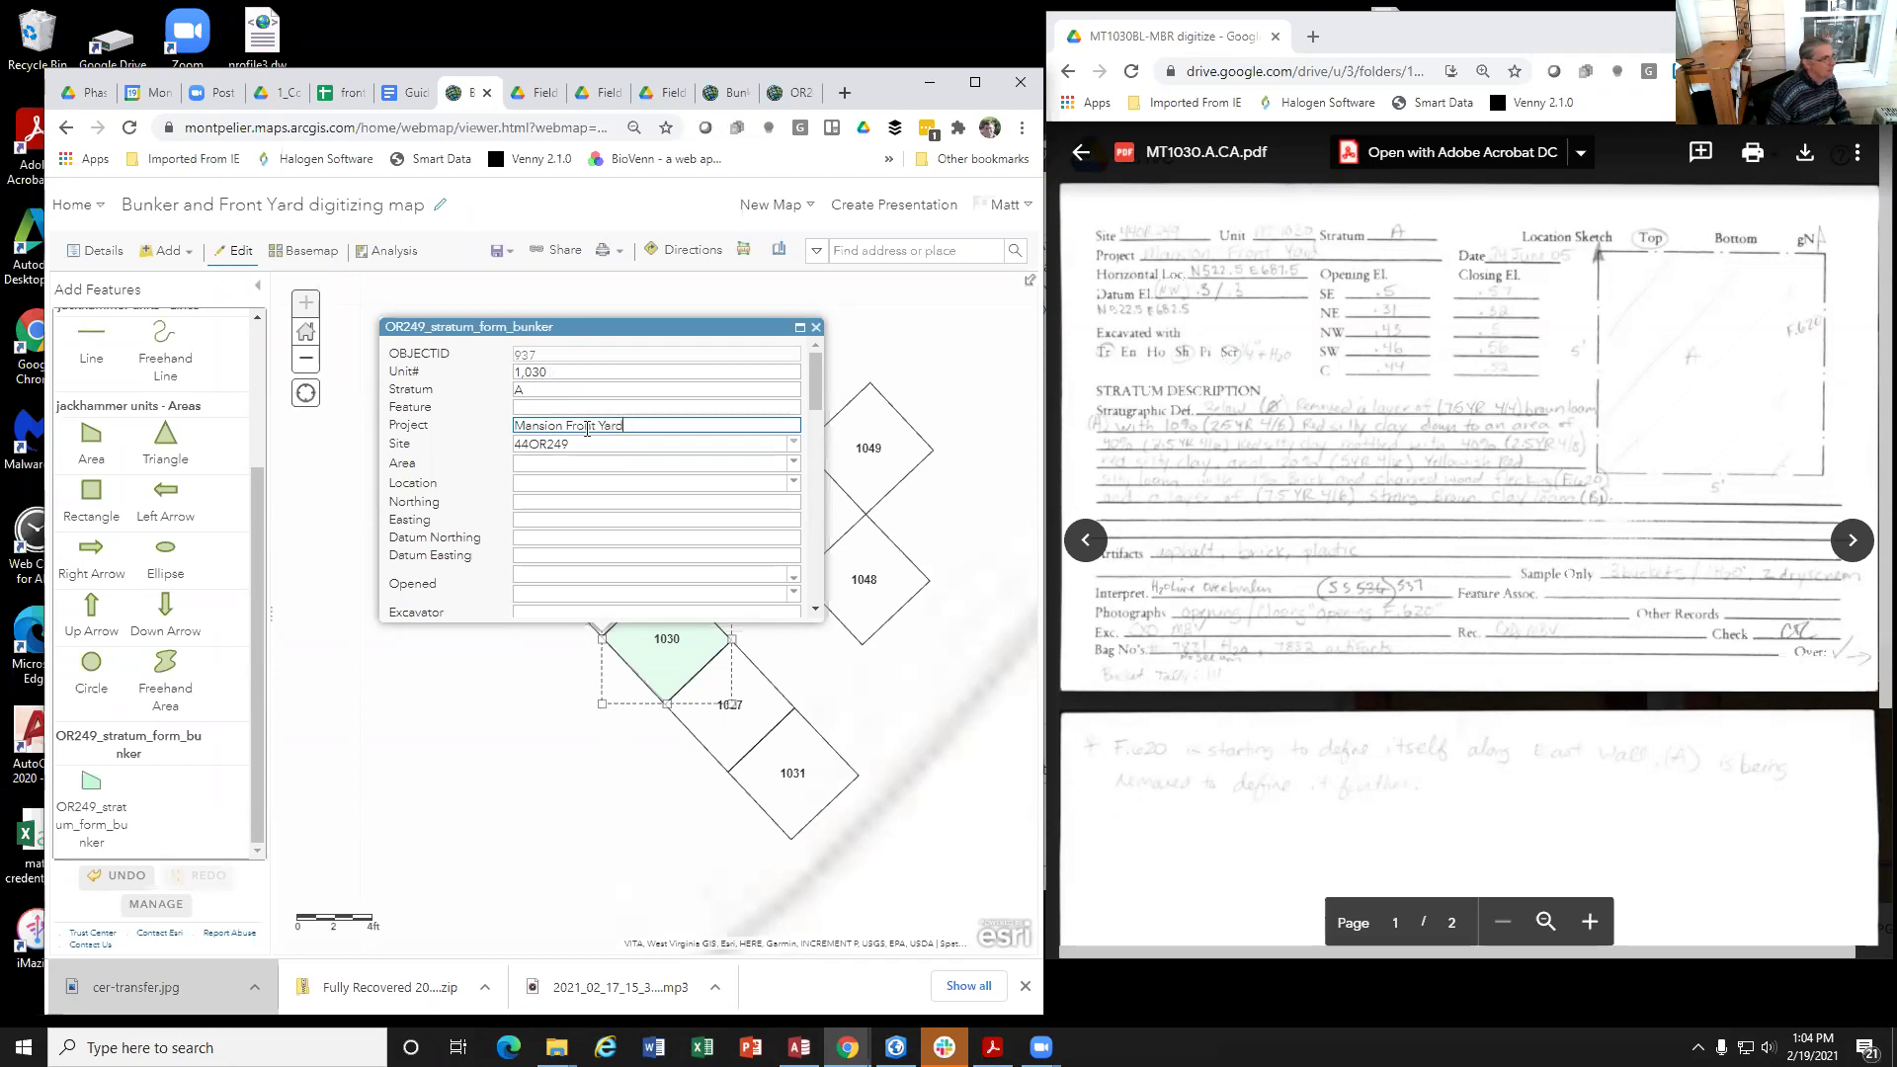
Step: Set both the Area and the Location of unit 1030's new stratum A record to Front Yard
click(545, 447)
click(539, 464)
click(792, 463)
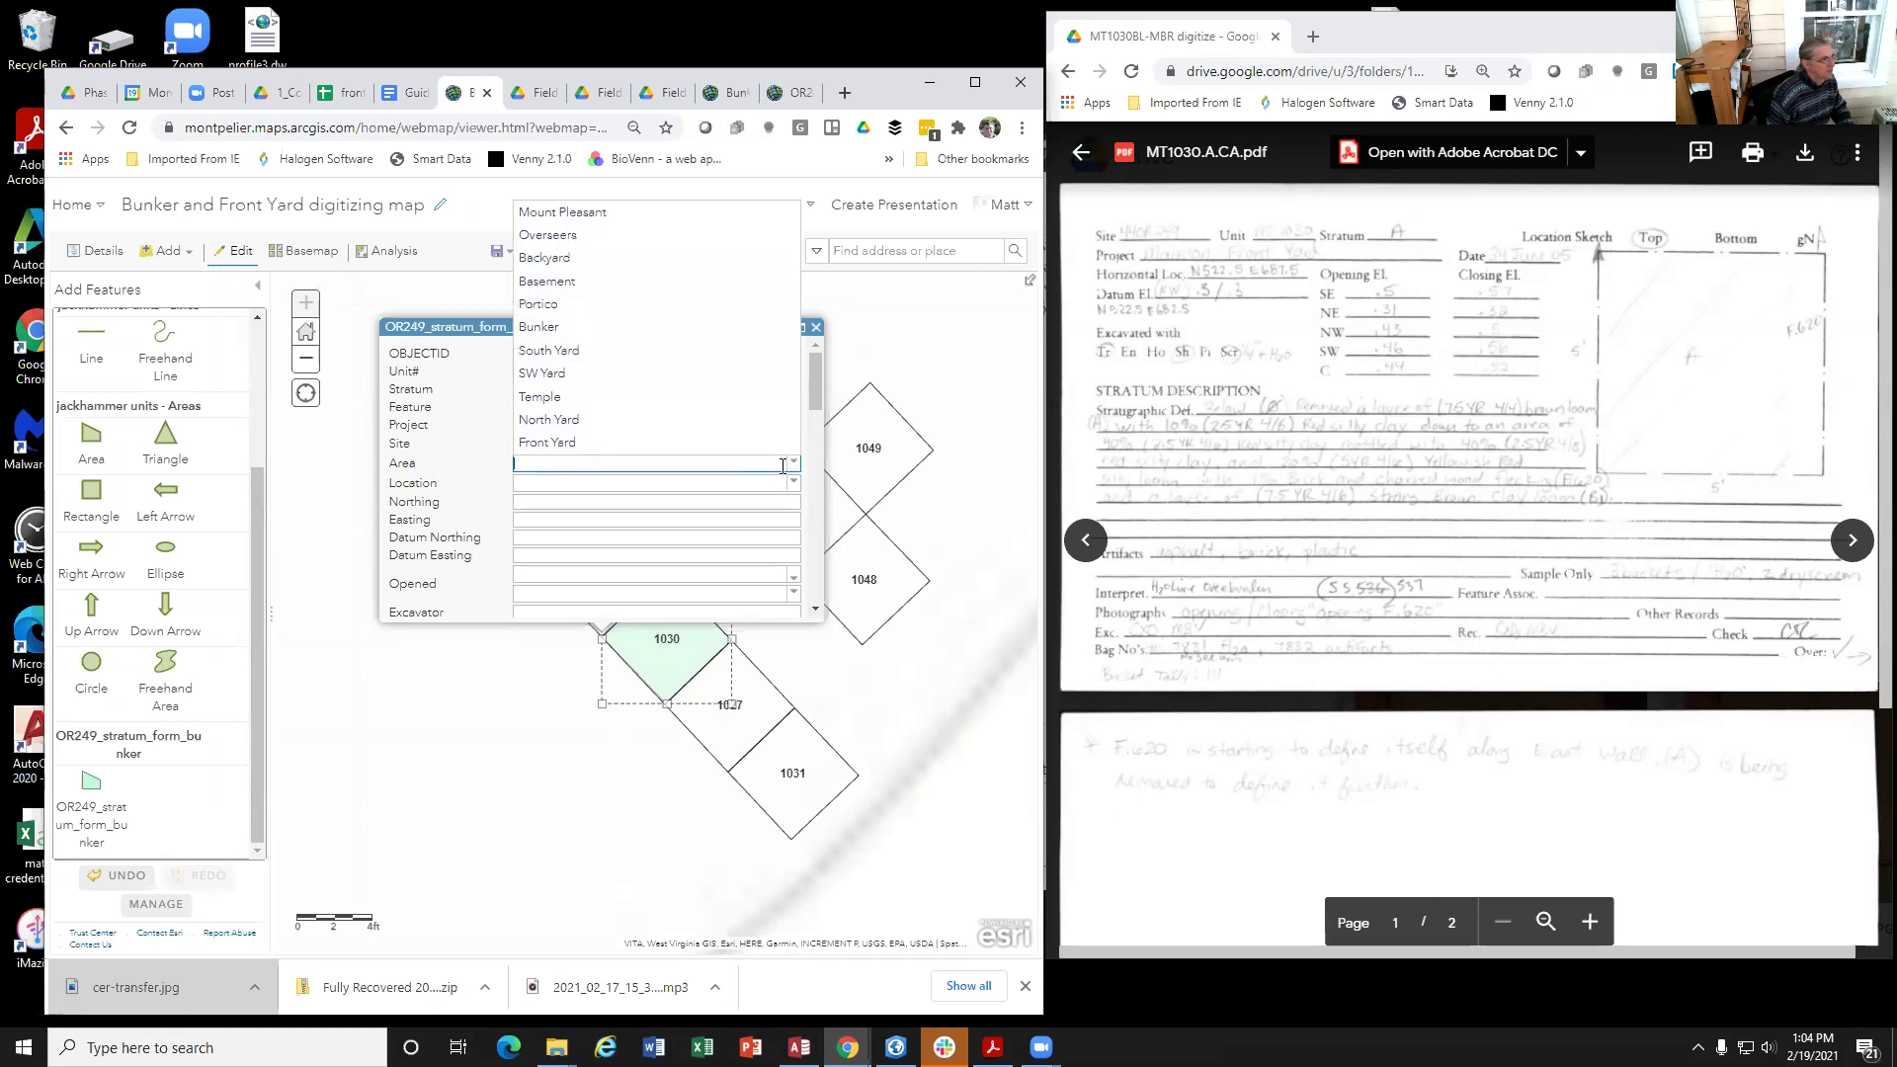
click(596, 442)
click(793, 482)
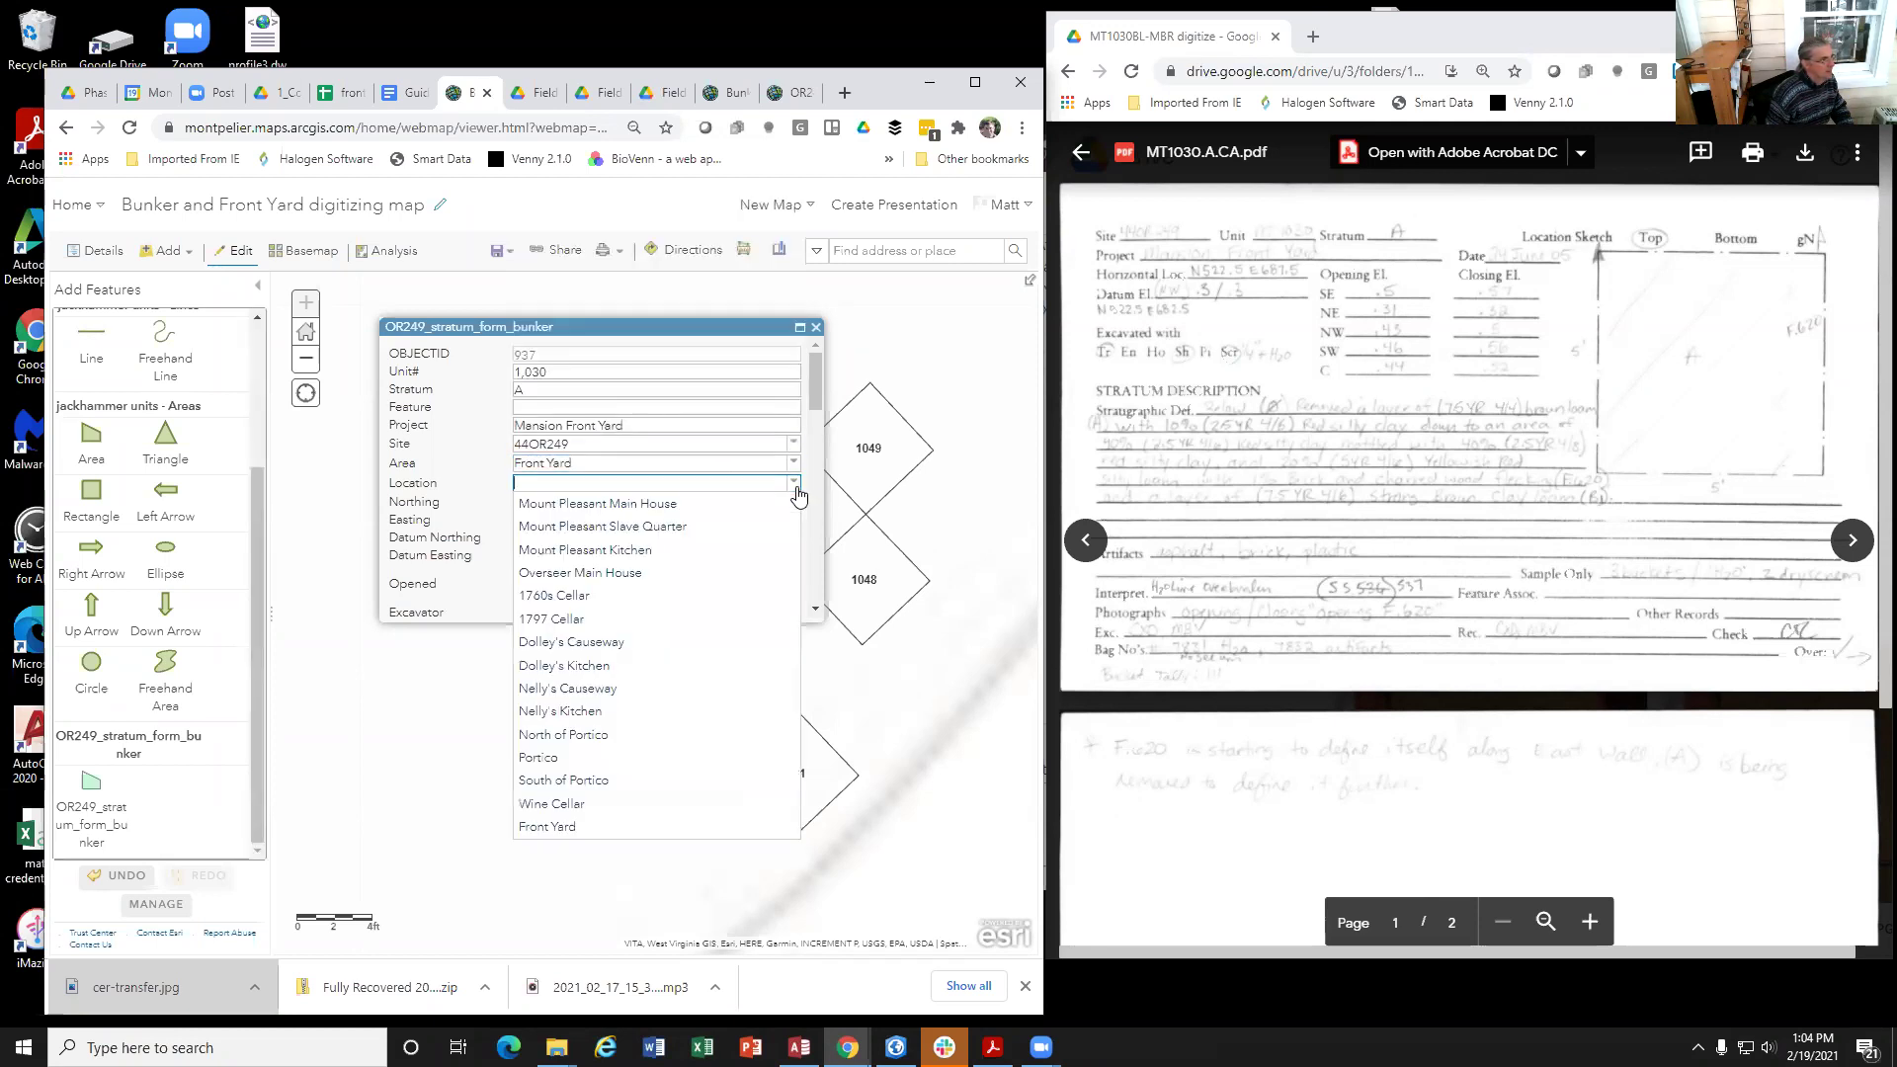
click(564, 830)
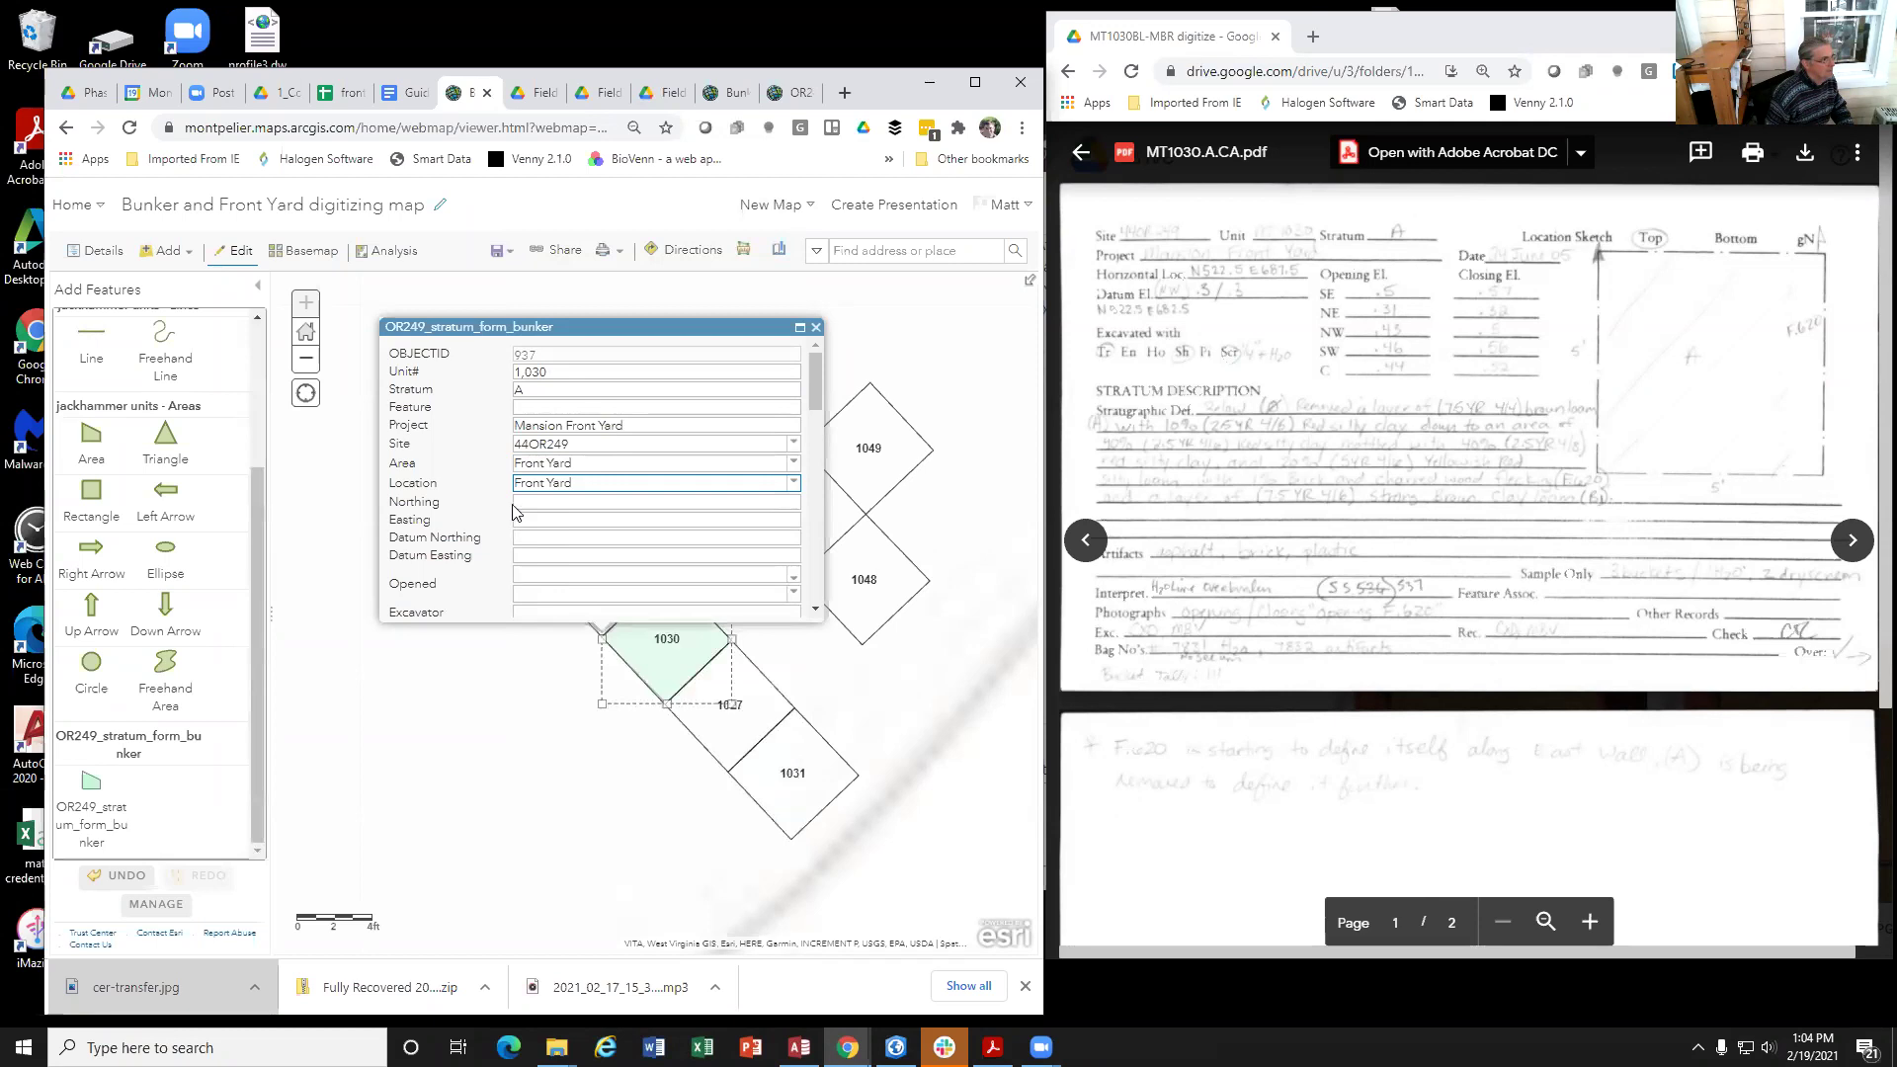
click(535, 520)
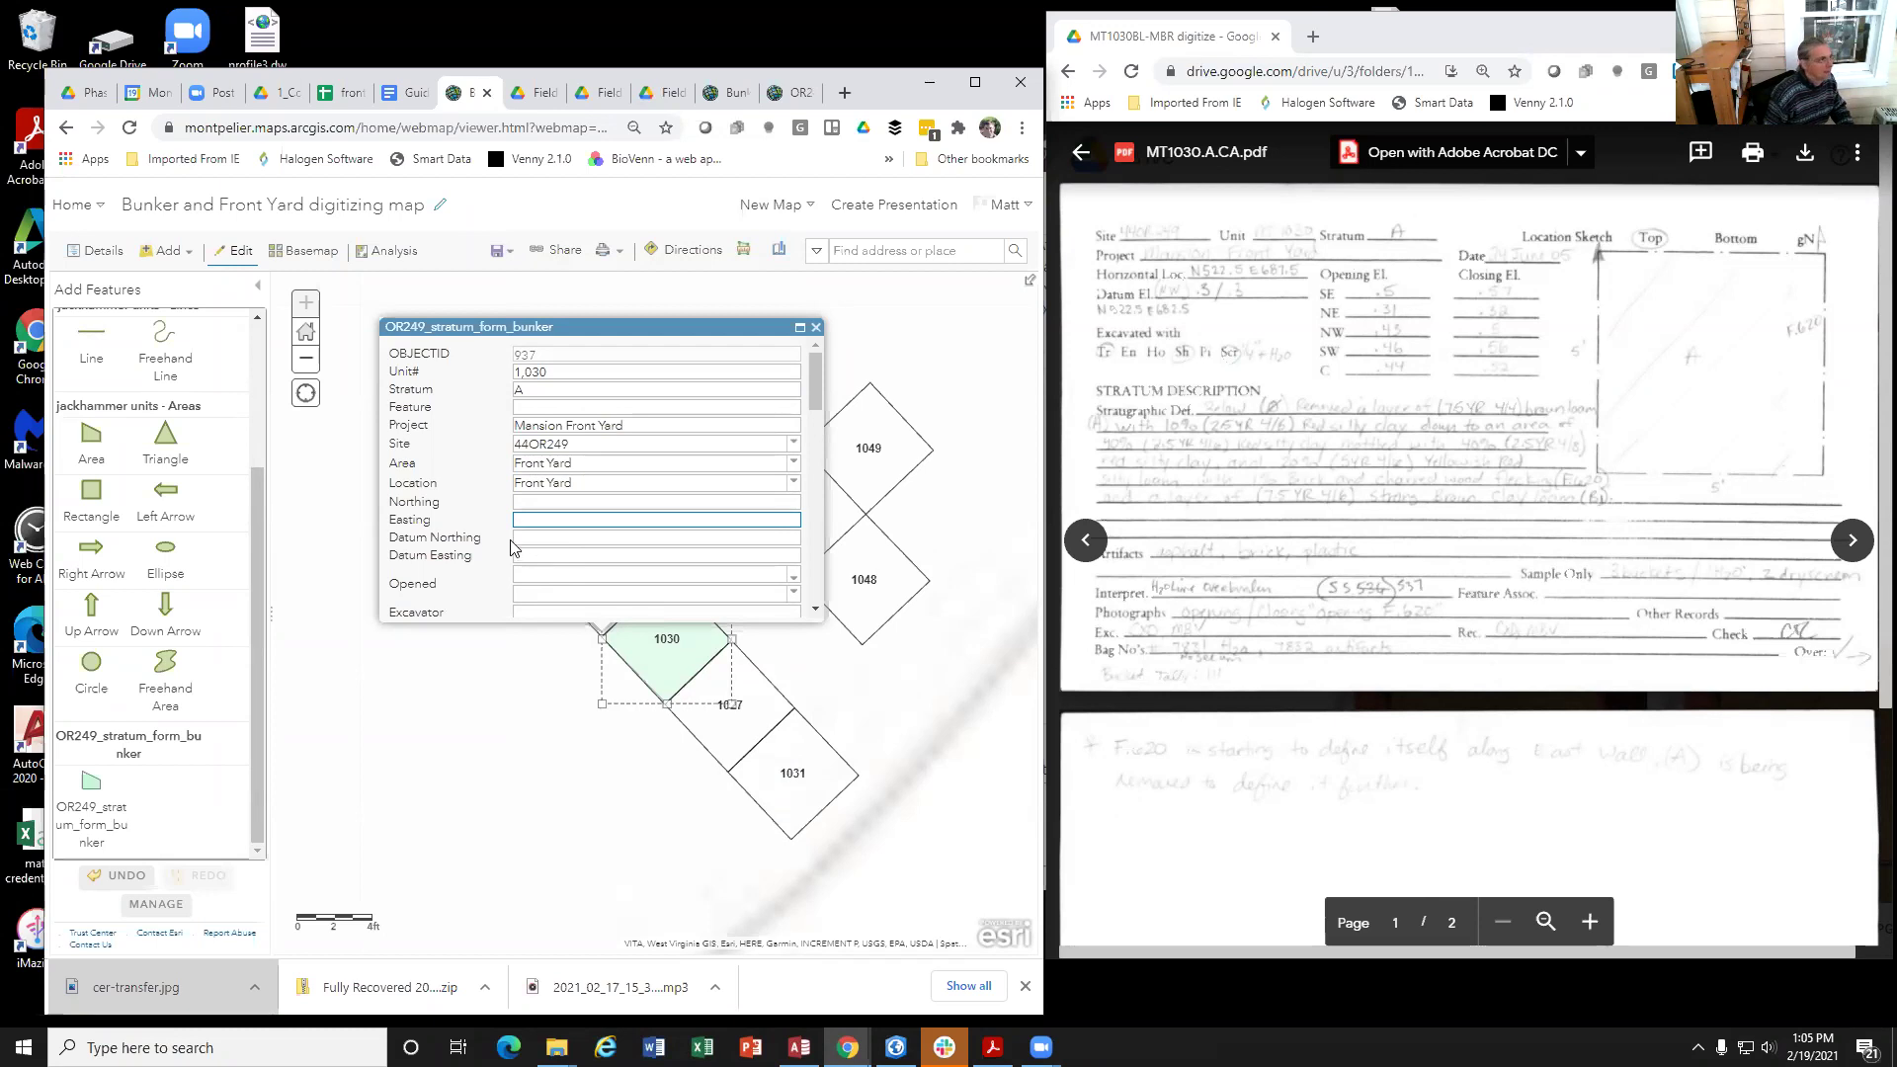
click(523, 501)
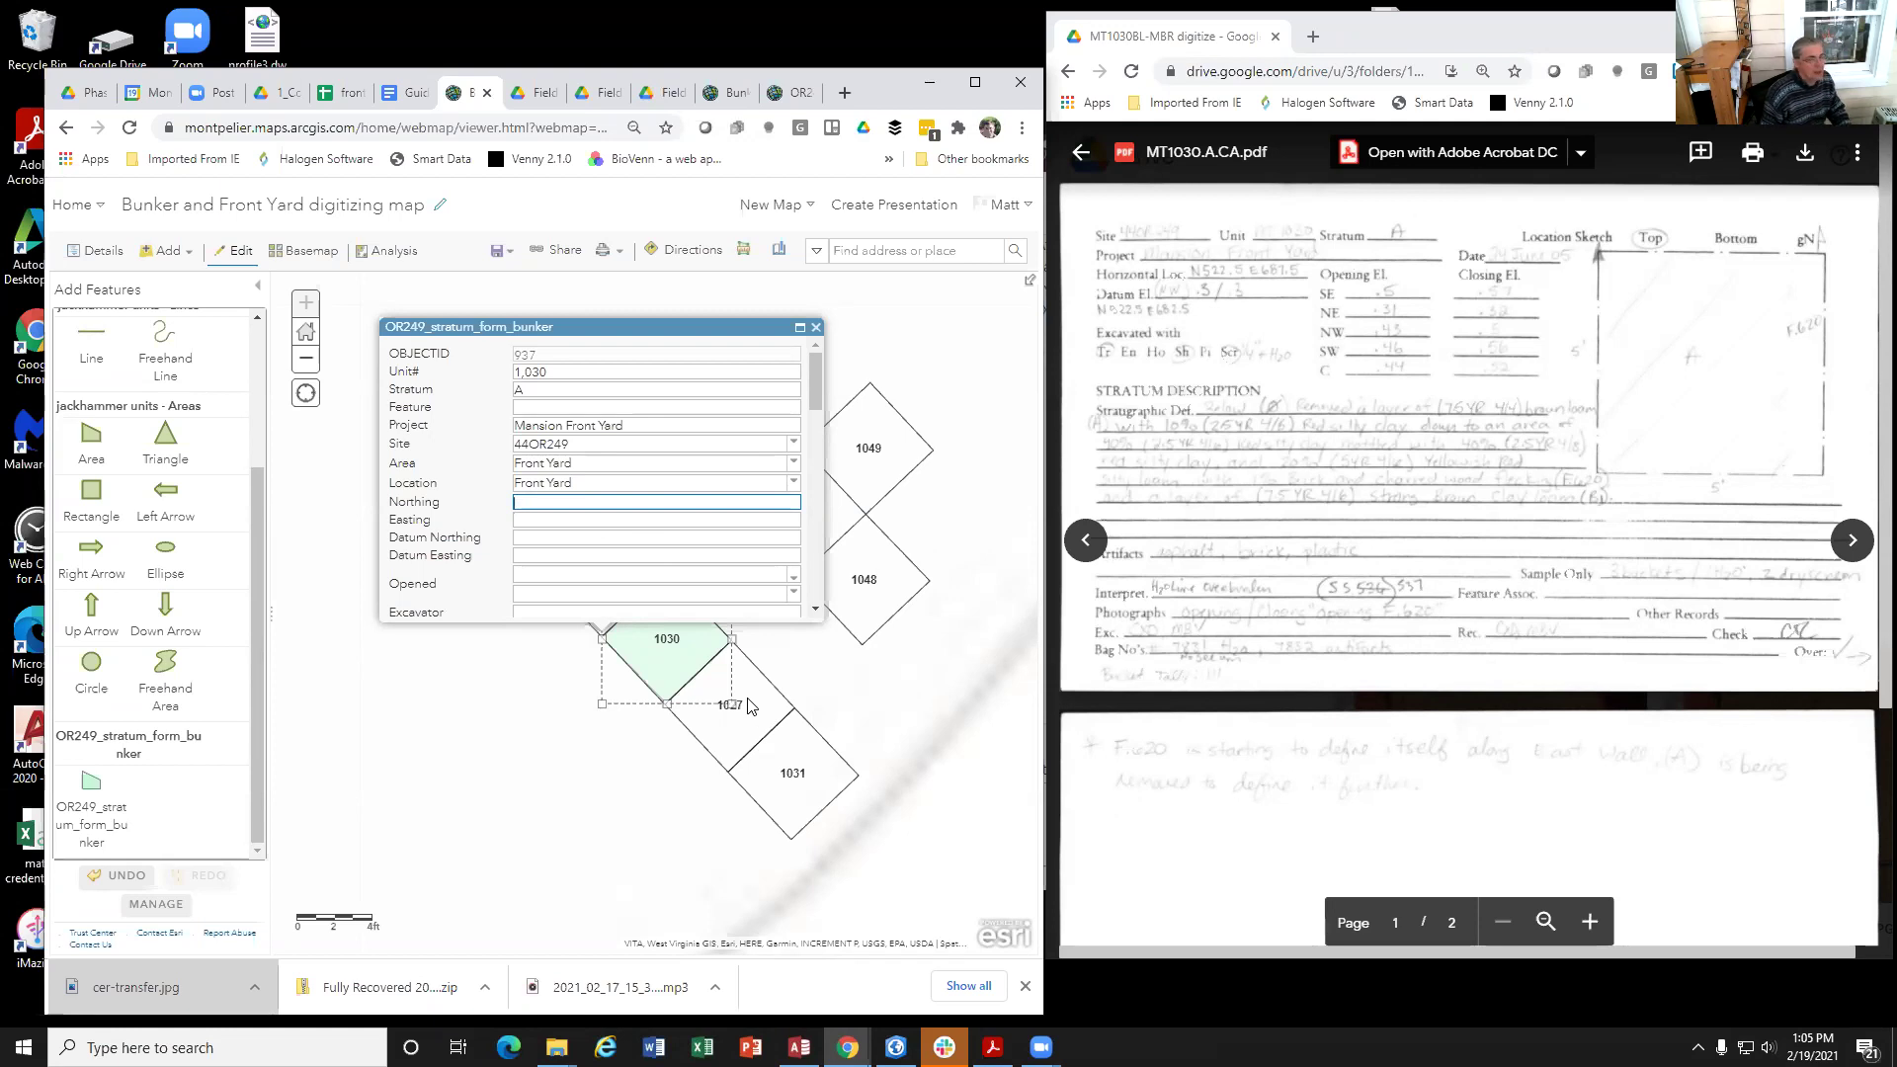
Step: Switch to the guide document for entering unit strat and review its instructions on entering information into the ArcGIS web map
click(403, 92)
scroll(408, 464, down, 2)
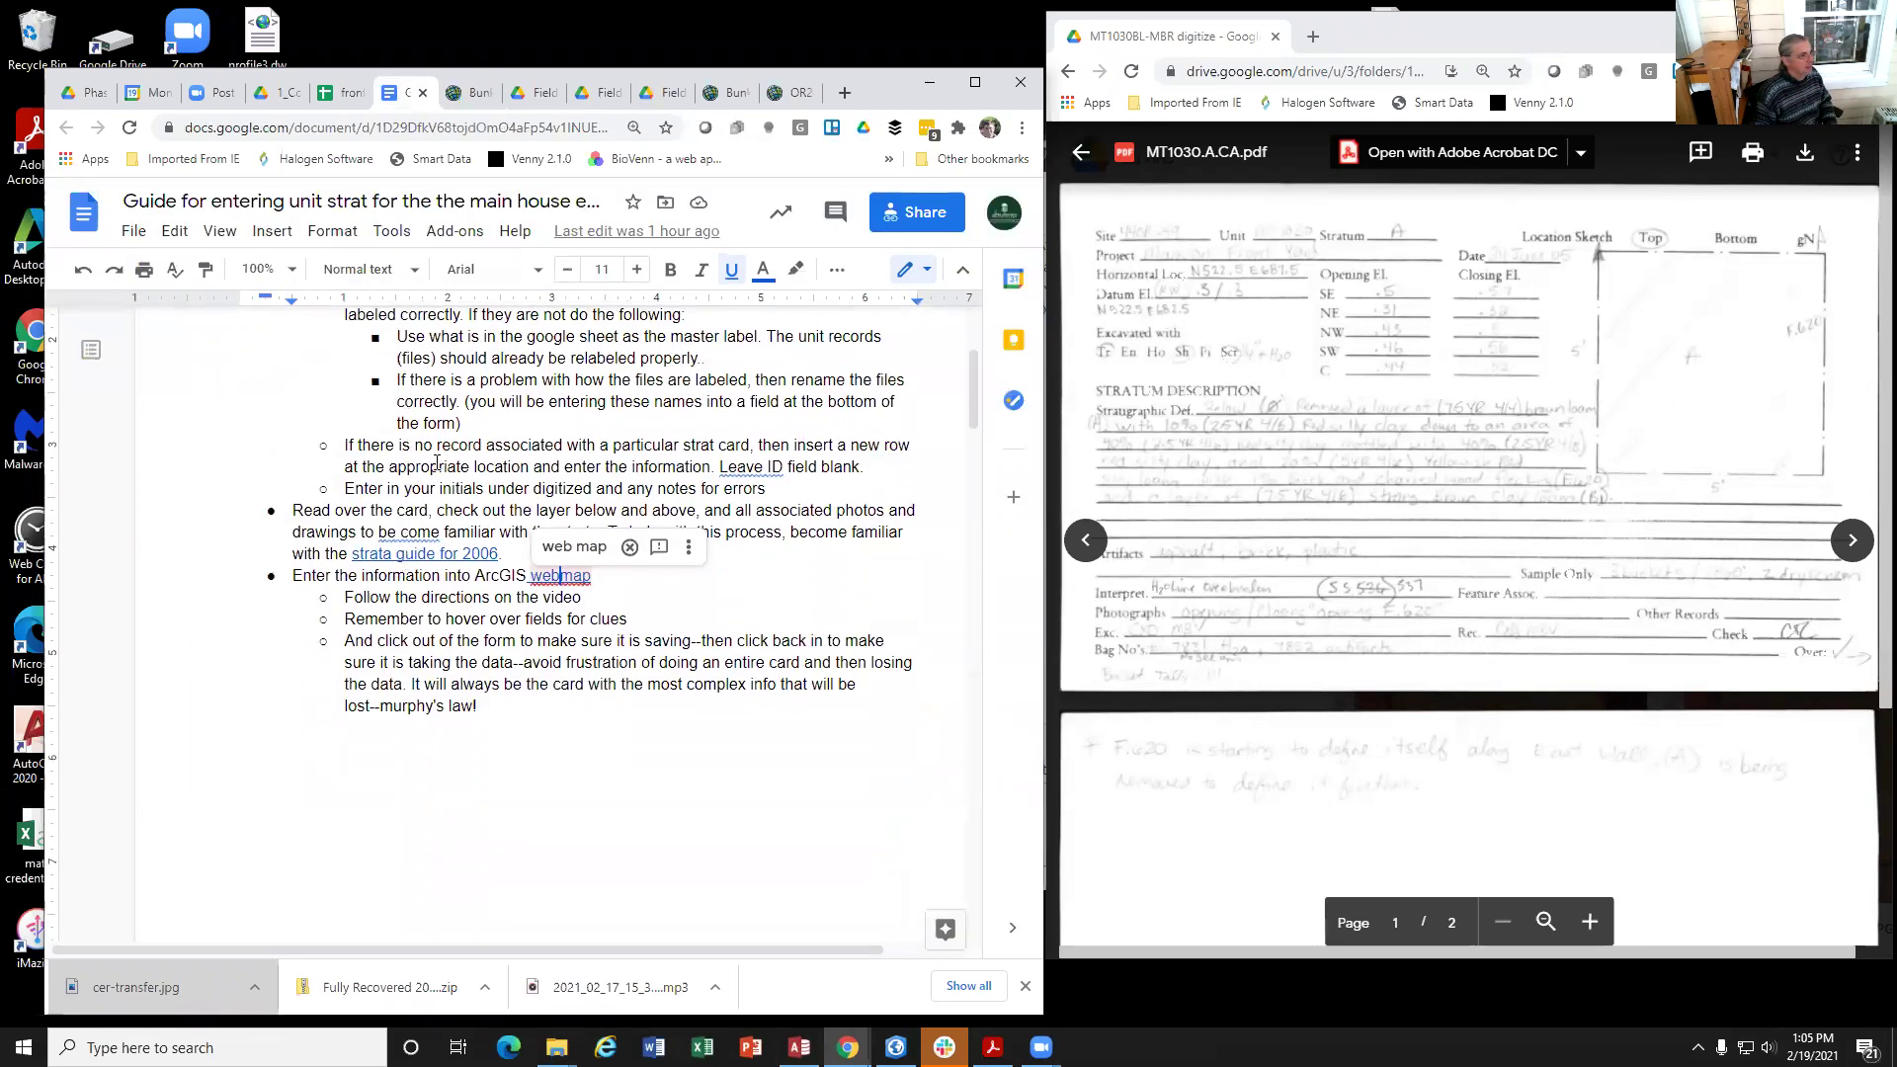
scroll(637, 415, up, 2)
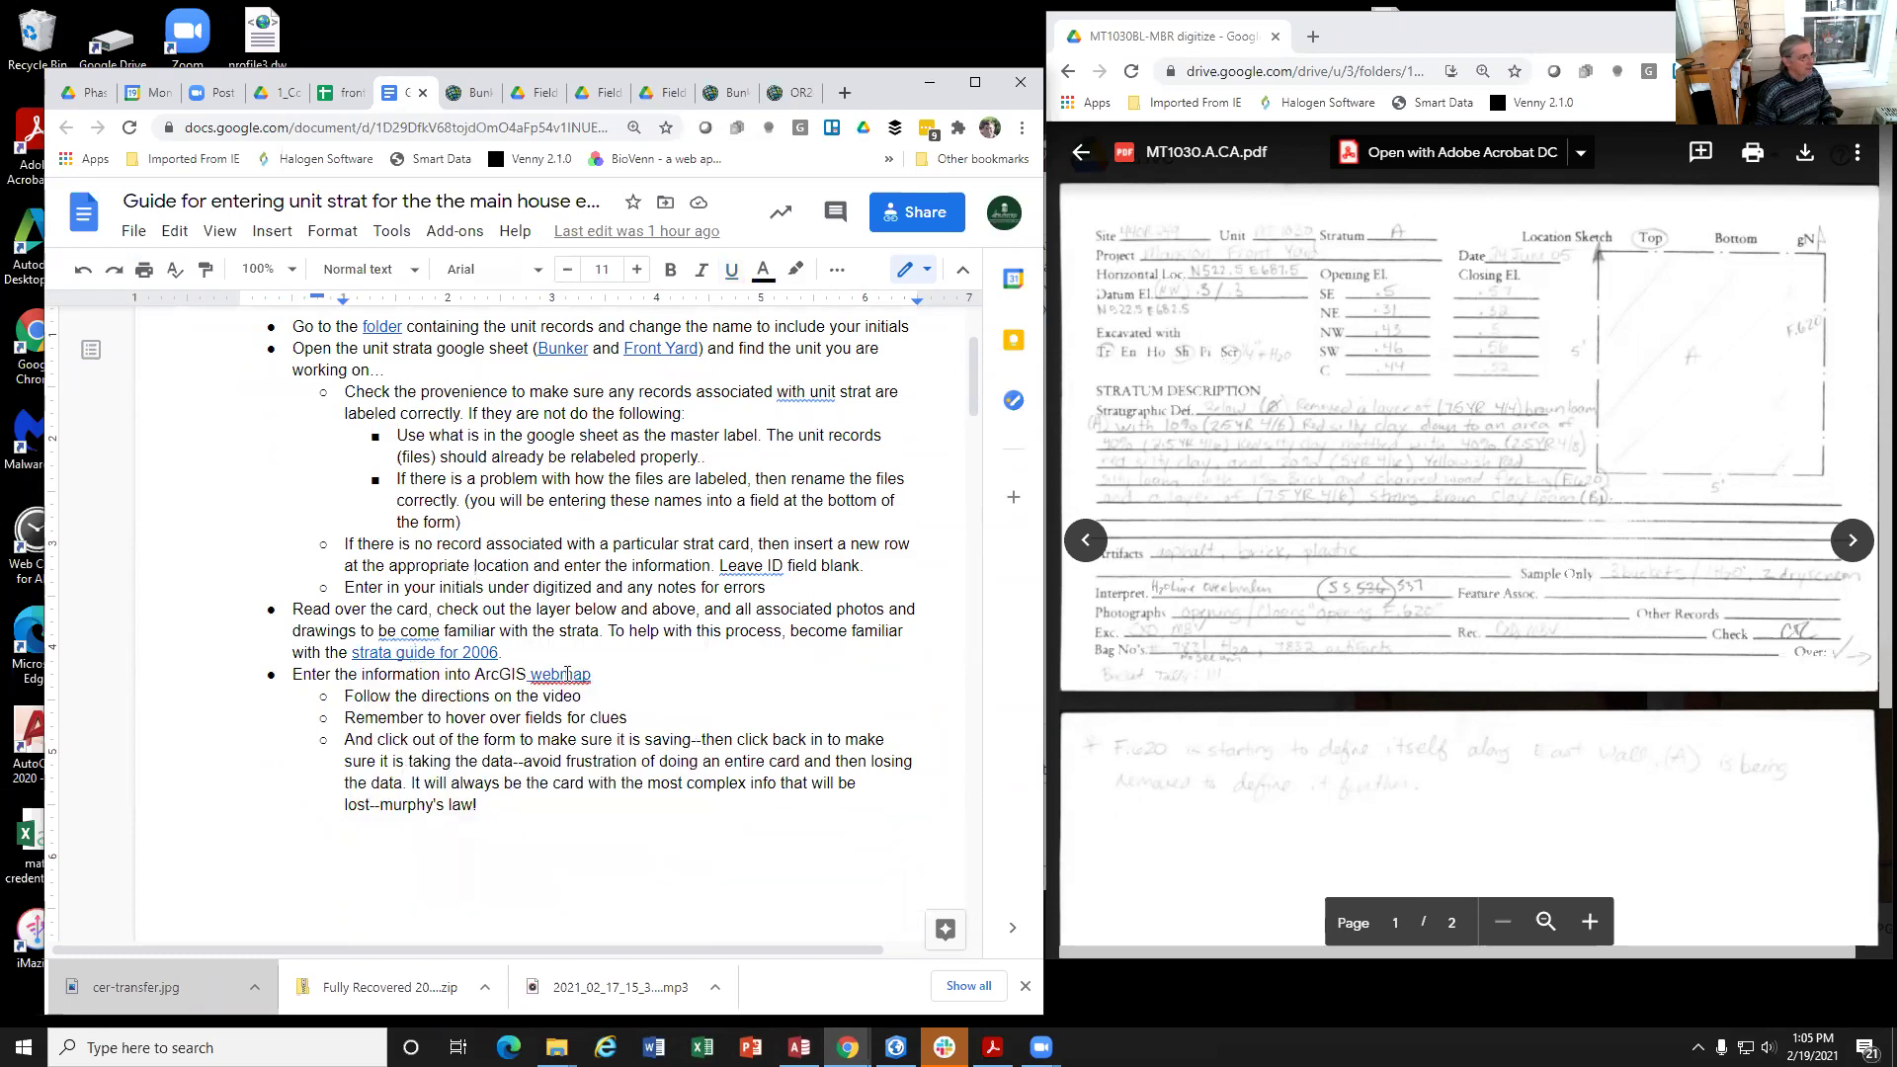
click(566, 674)
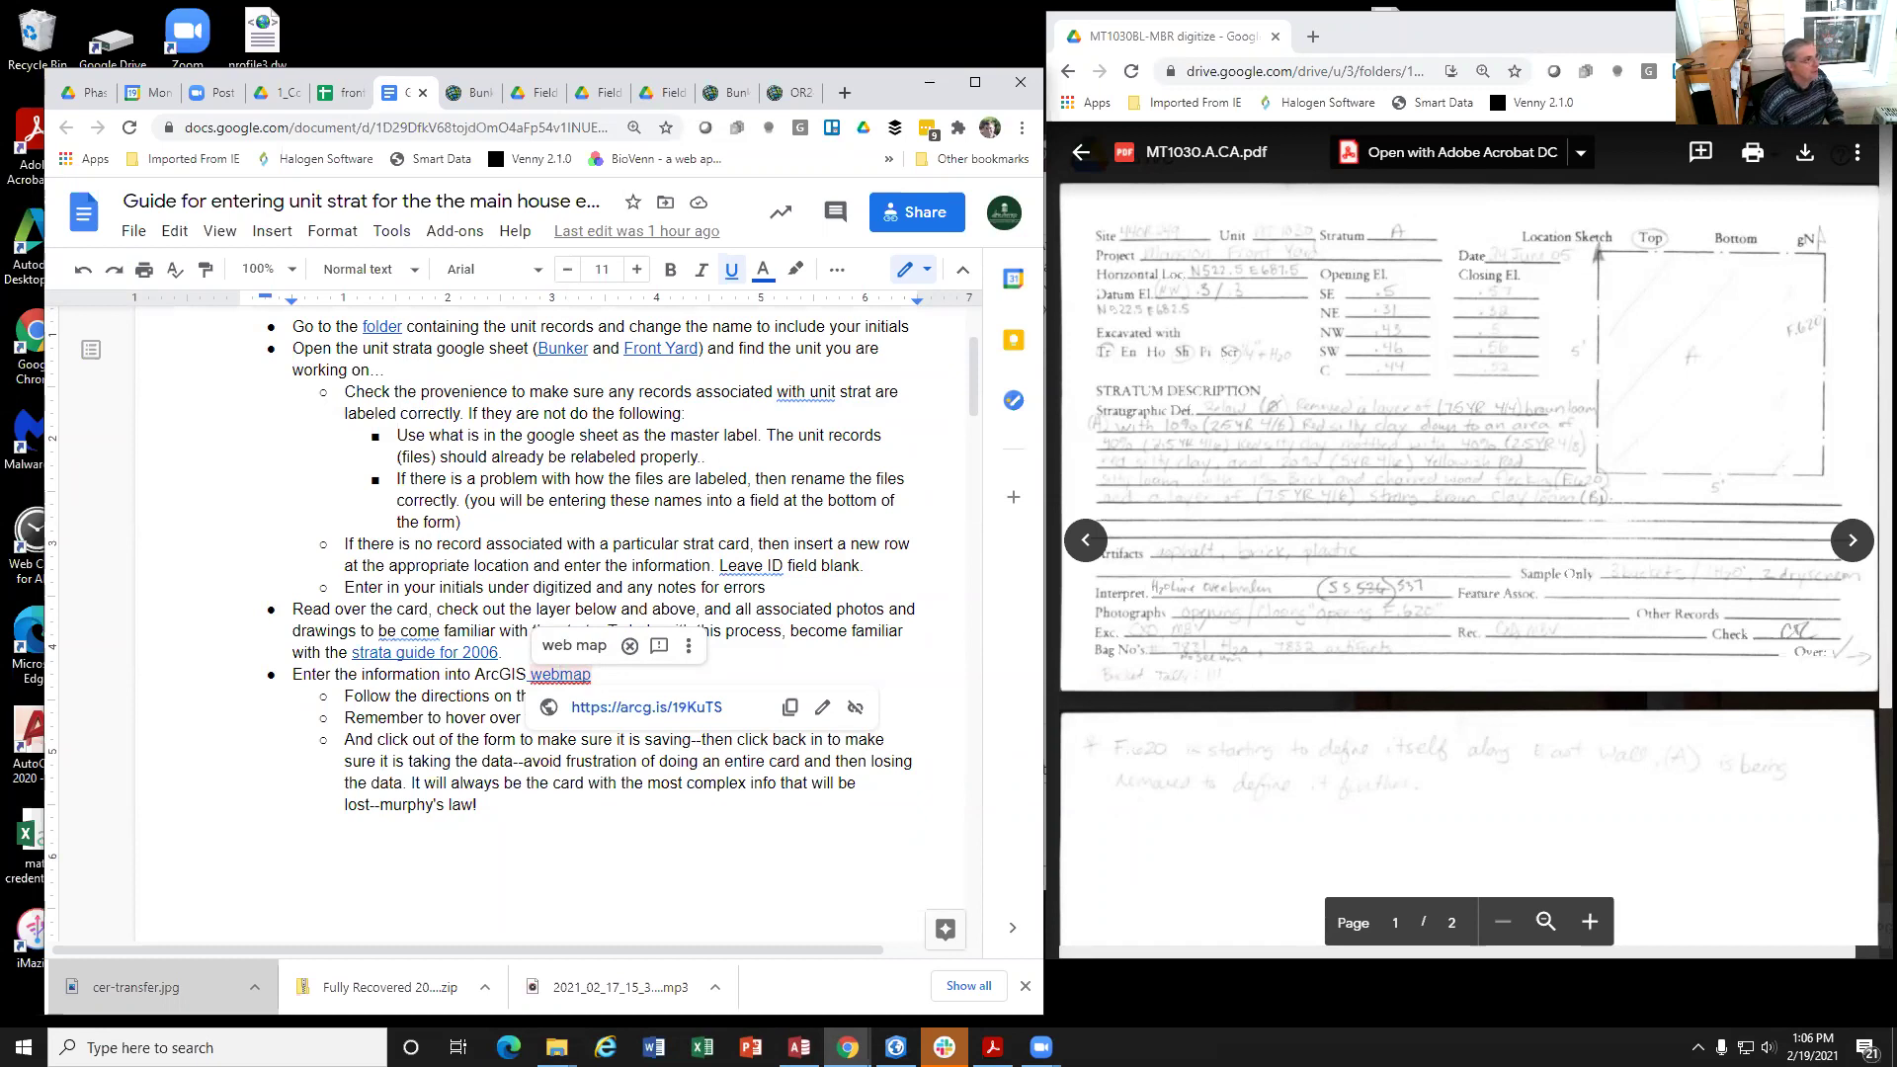
Step: Return to the web map, close the stratum A form, and check unit 1030's stratum 0 record through the end of its form
click(481, 93)
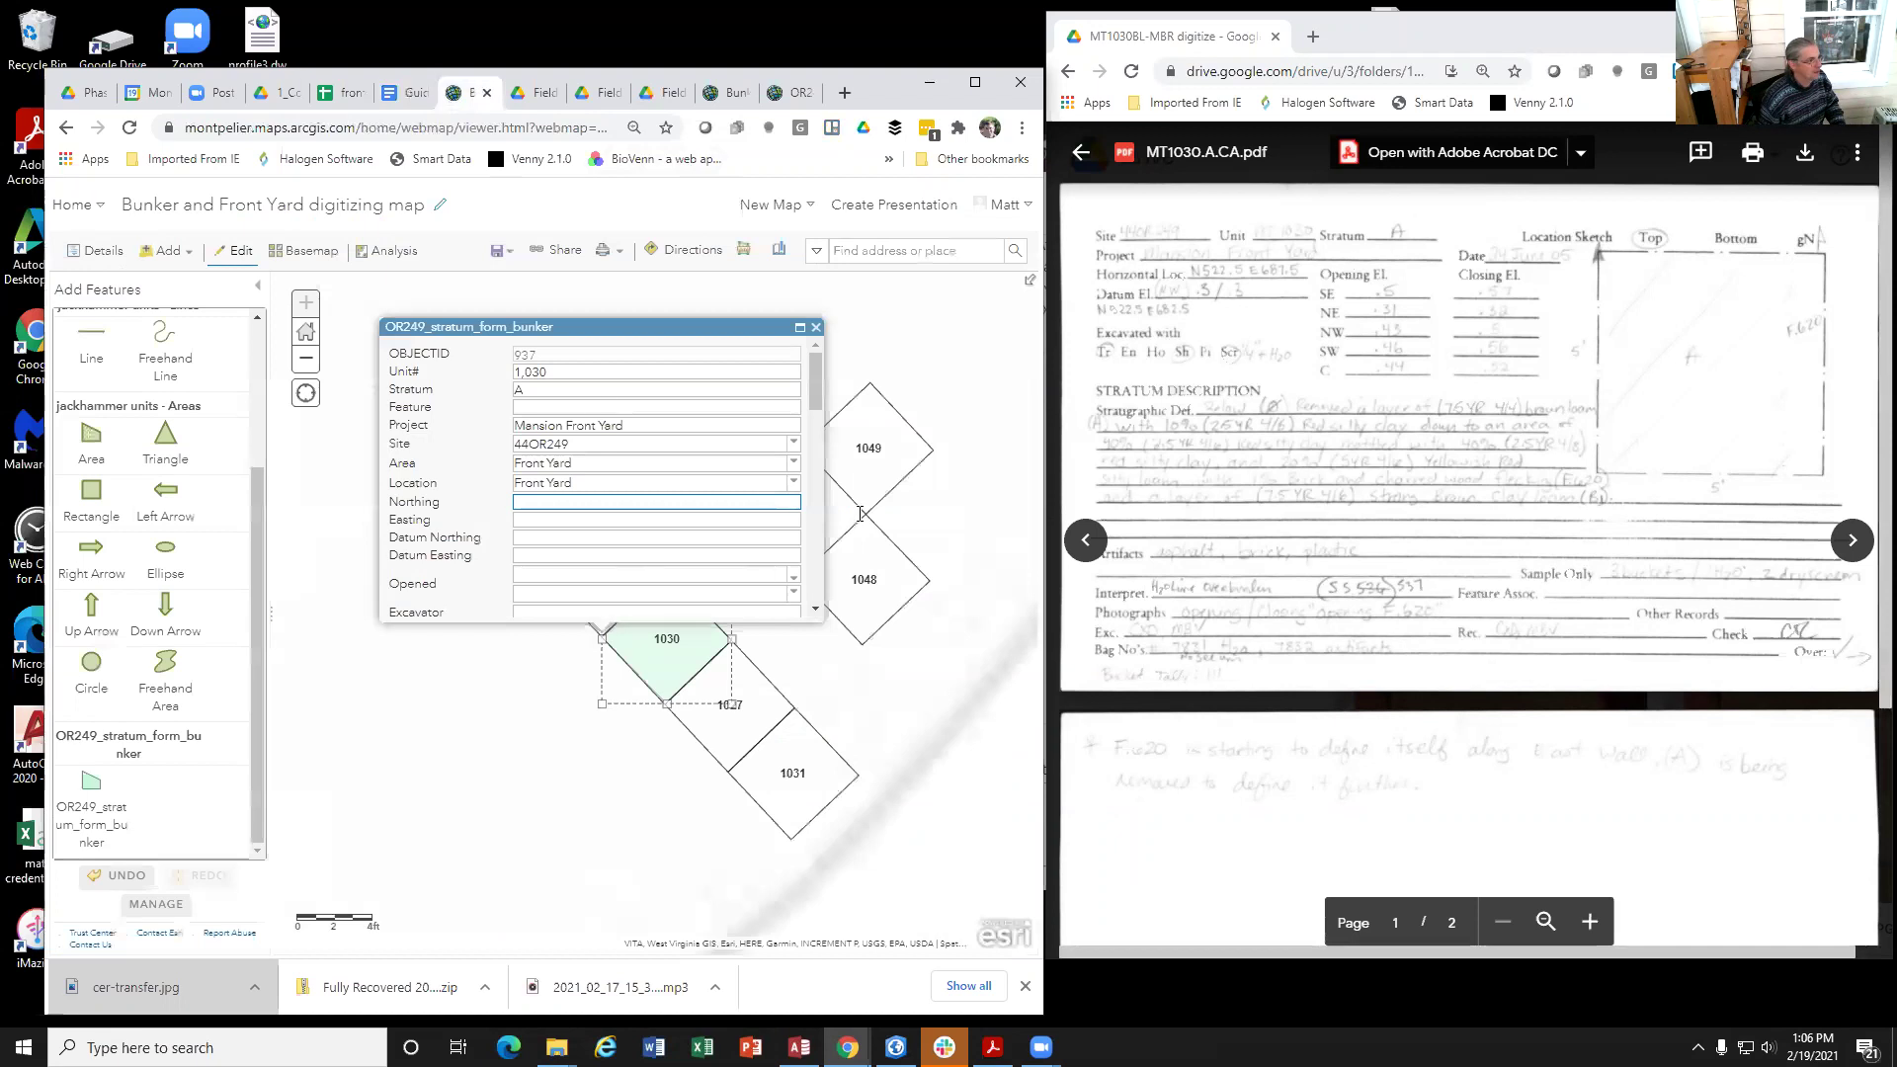
click(816, 327)
scroll(843, 662, down, 2)
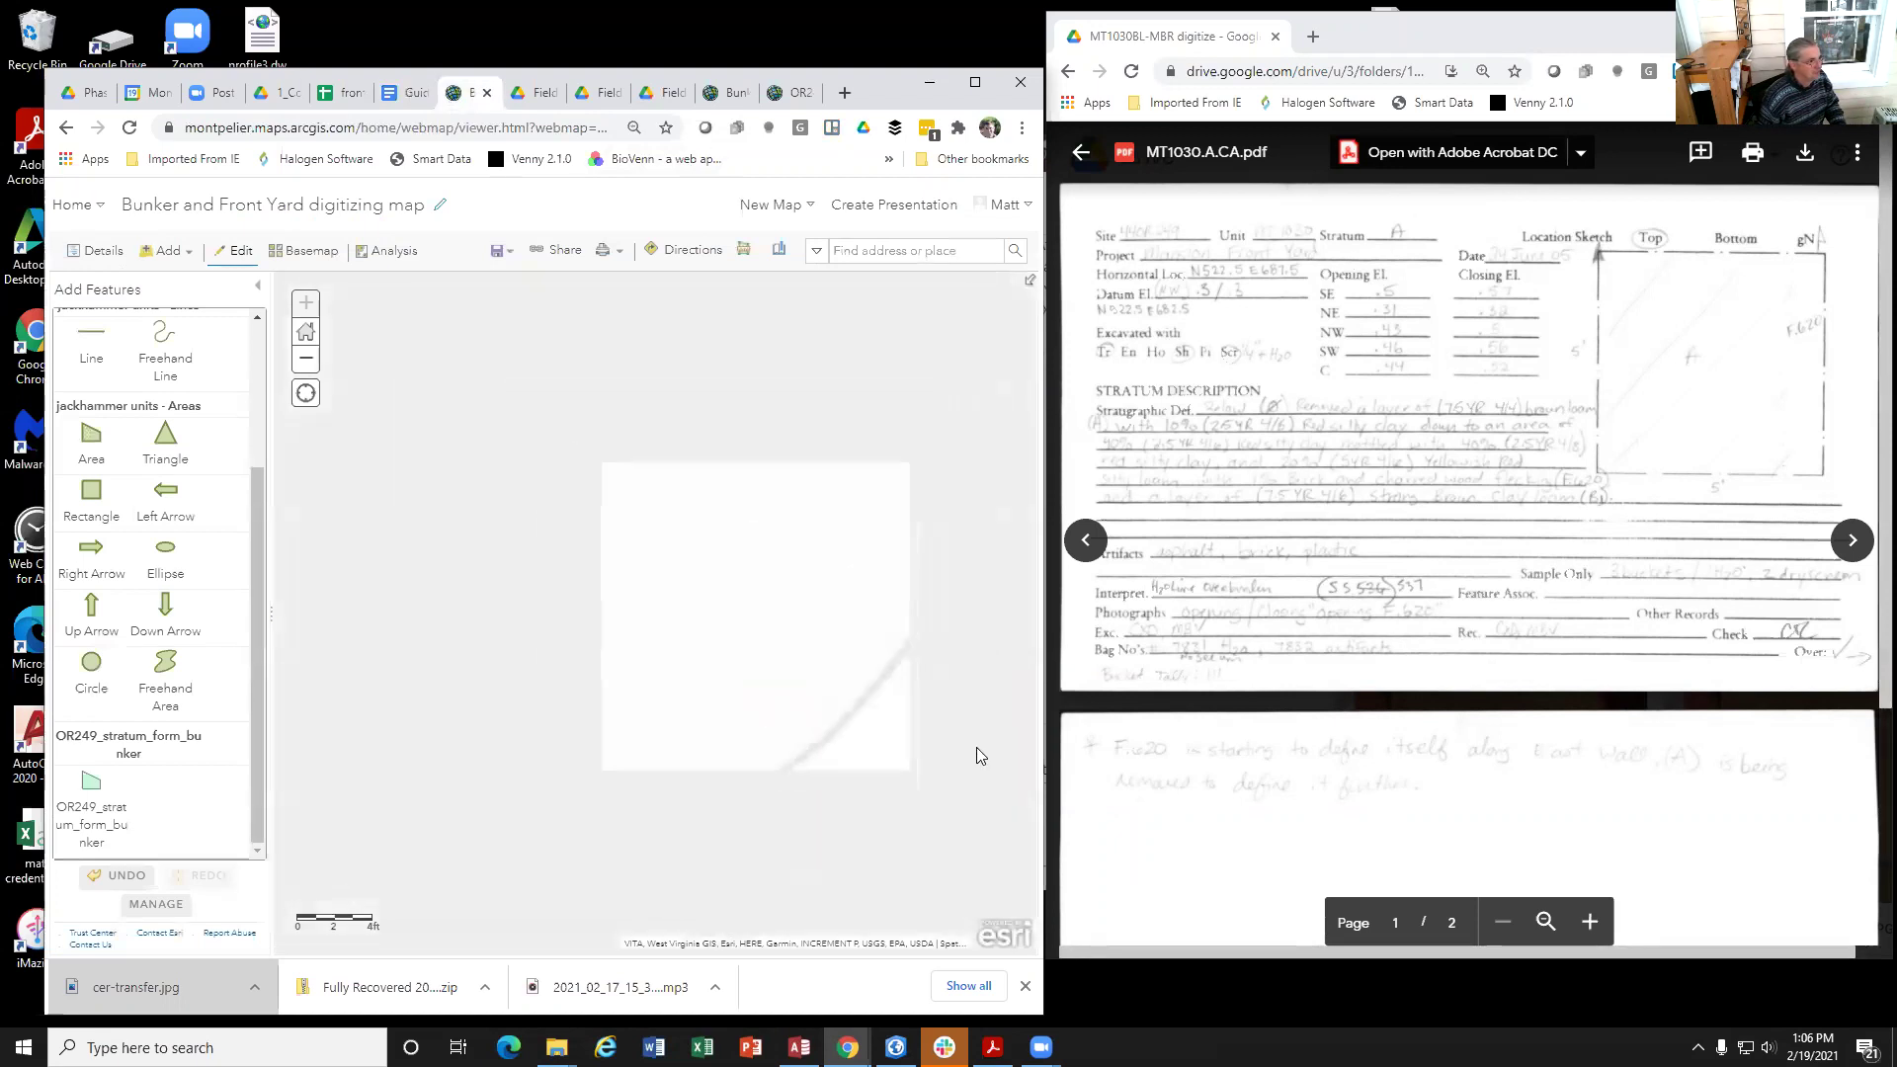
scroll(766, 652, up, 2)
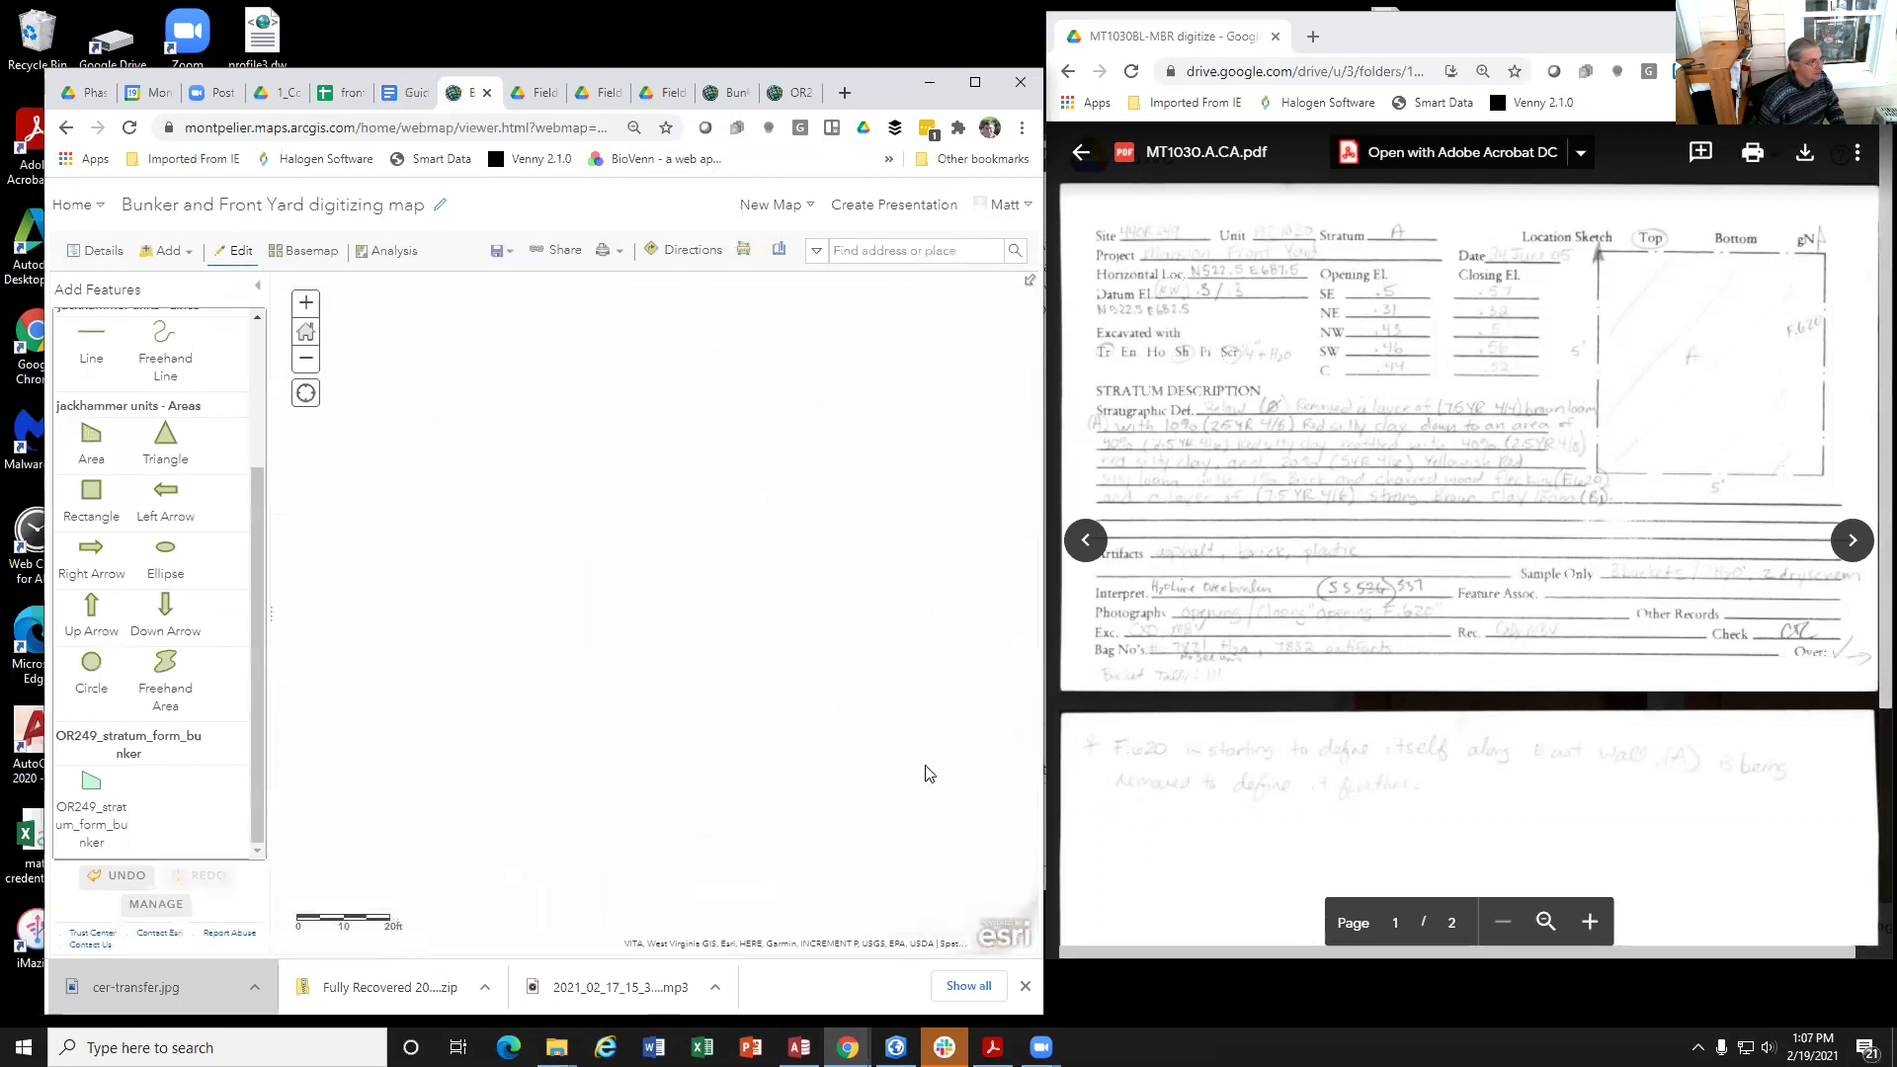
click(871, 657)
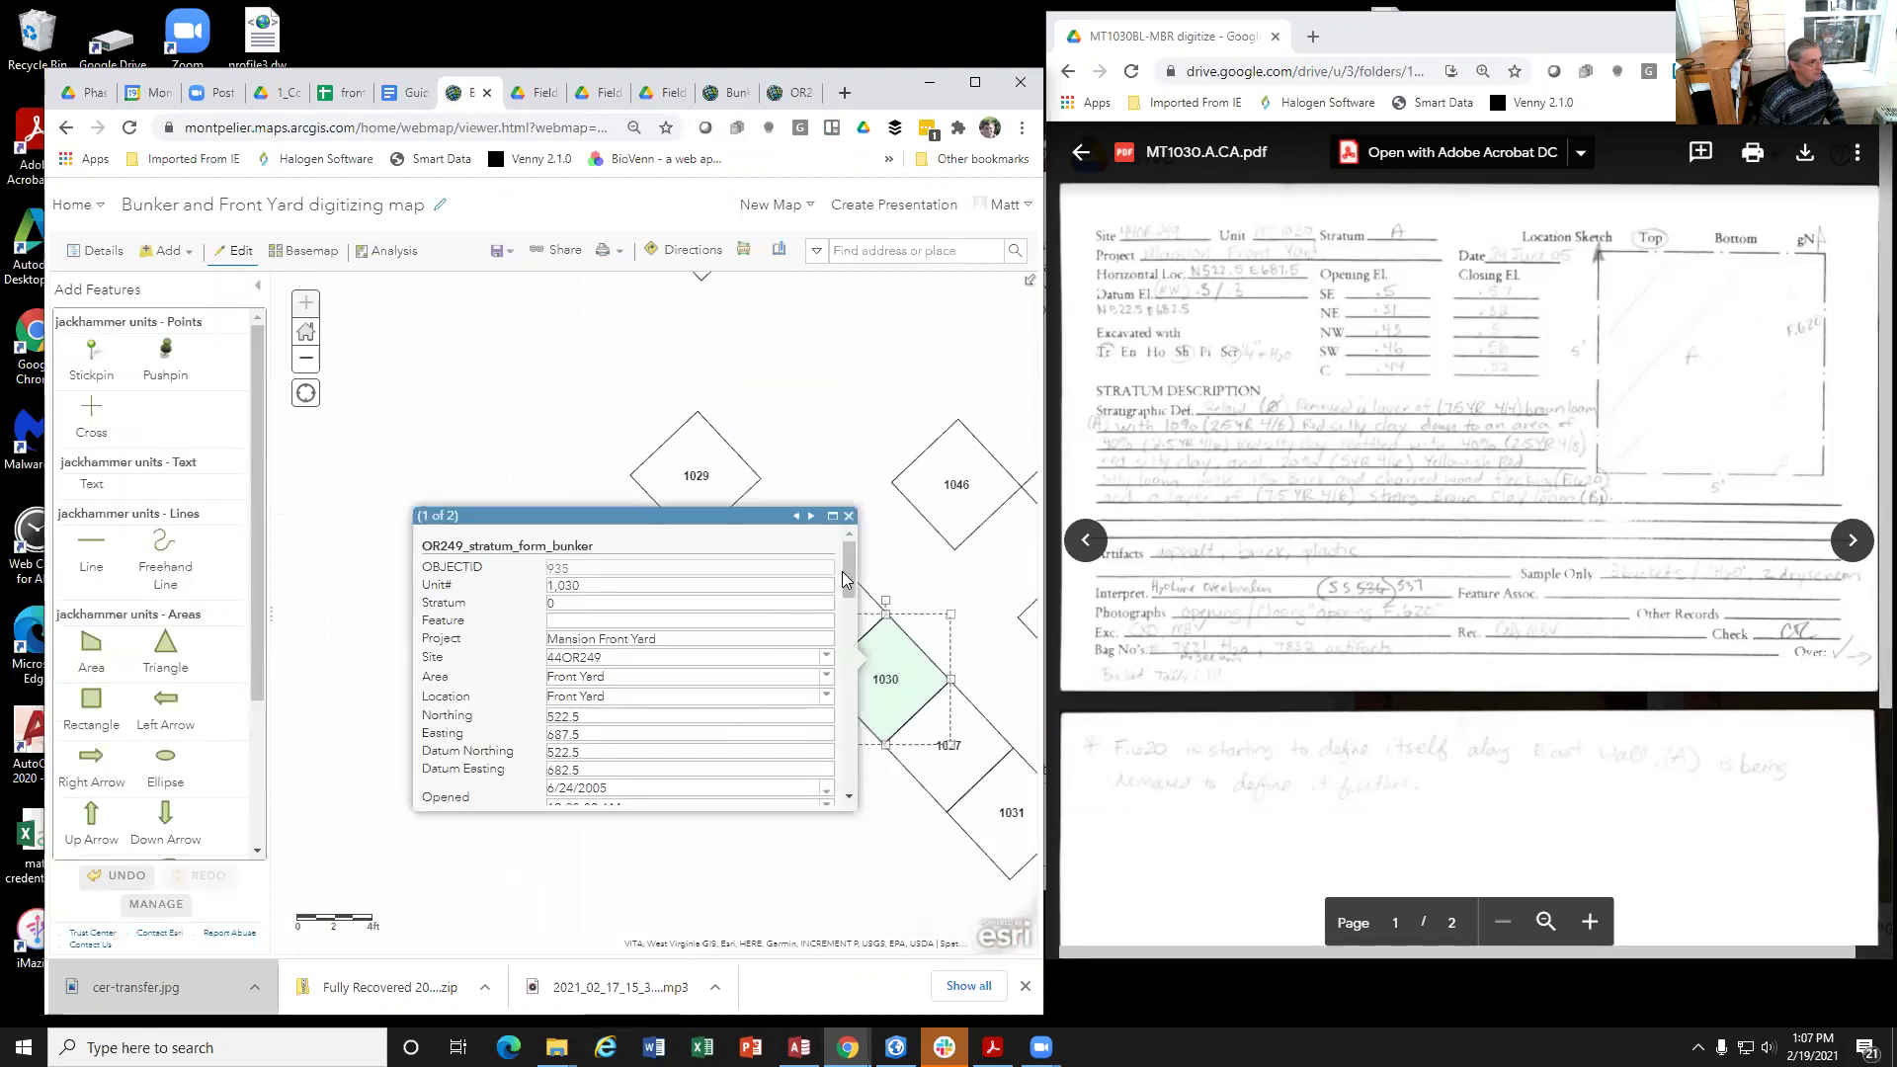
scroll(856, 695, down, 3)
scroll(855, 694, down, 3)
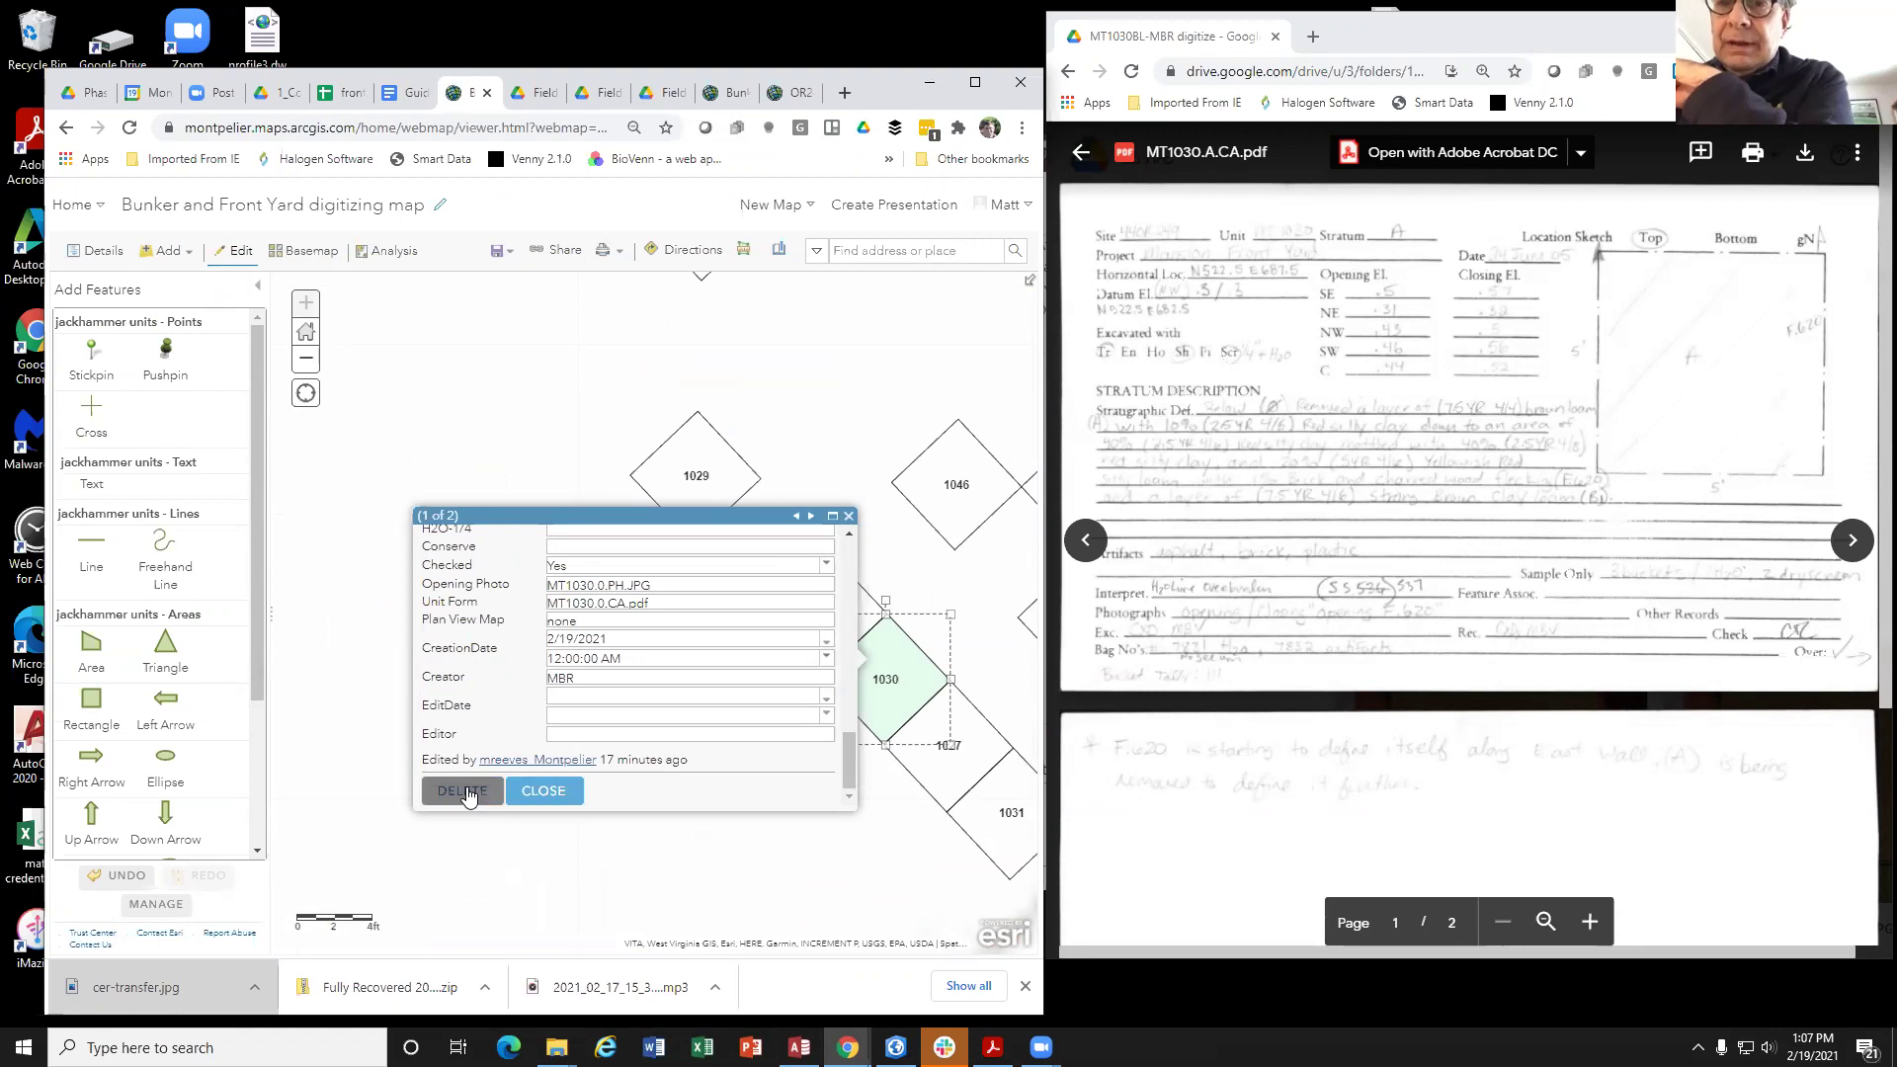
click(851, 515)
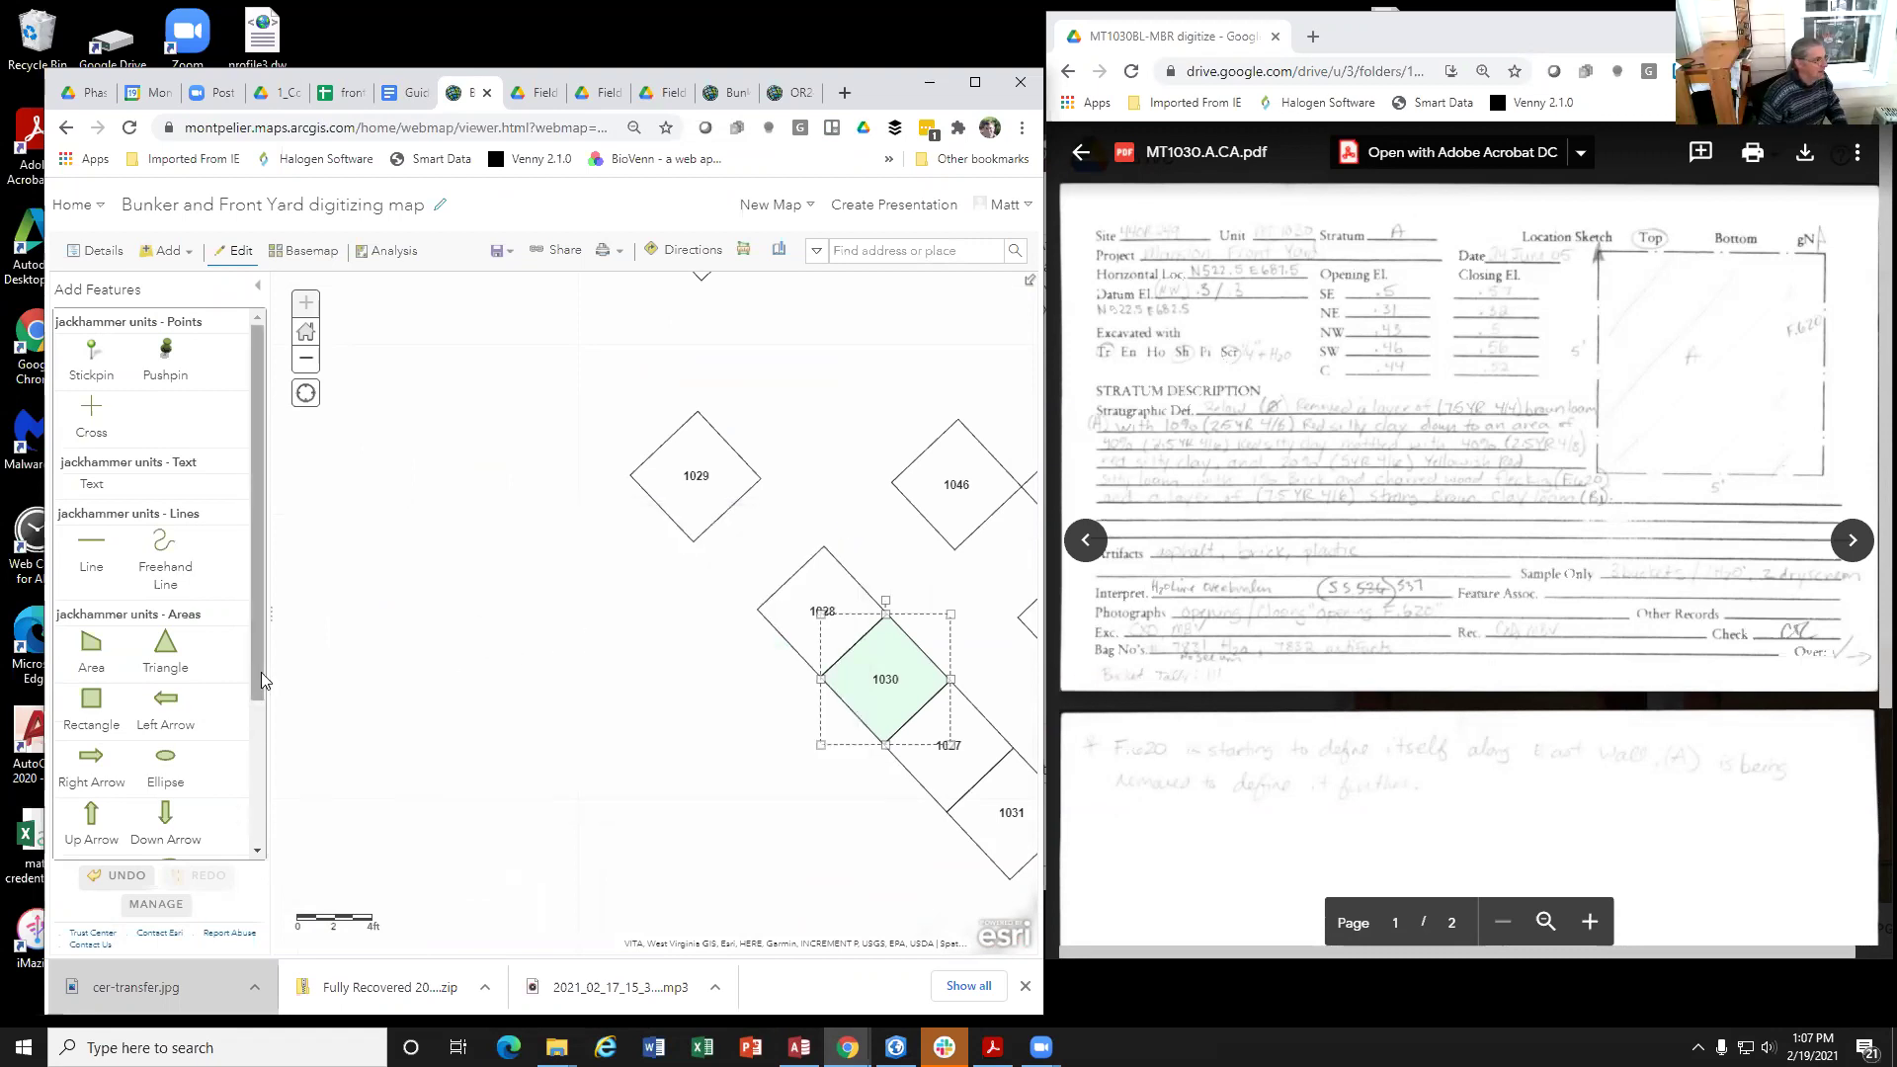
Step: Draw a five-sided OR249_stratum_form_bunker practice polygon on the empty ground west of unit 1028 and delete it
drag(261, 672, 283, 861)
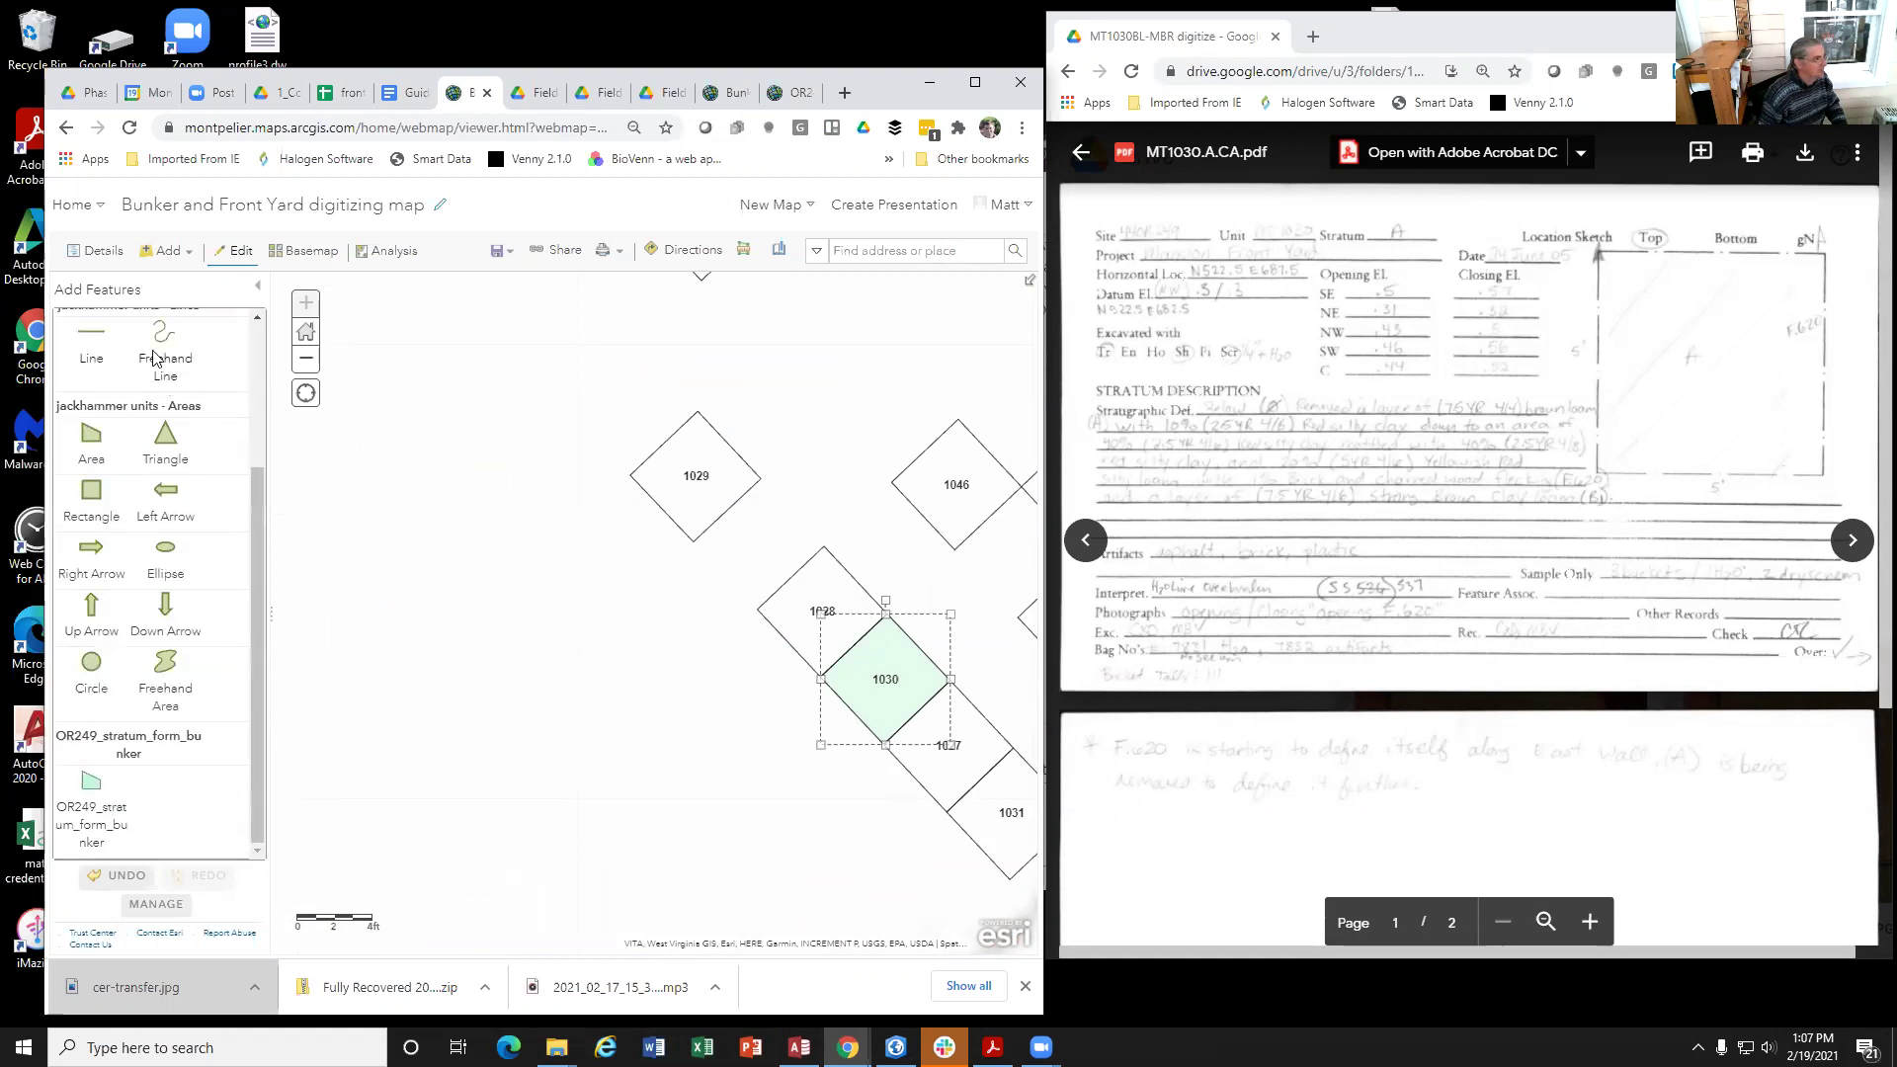
click(93, 808)
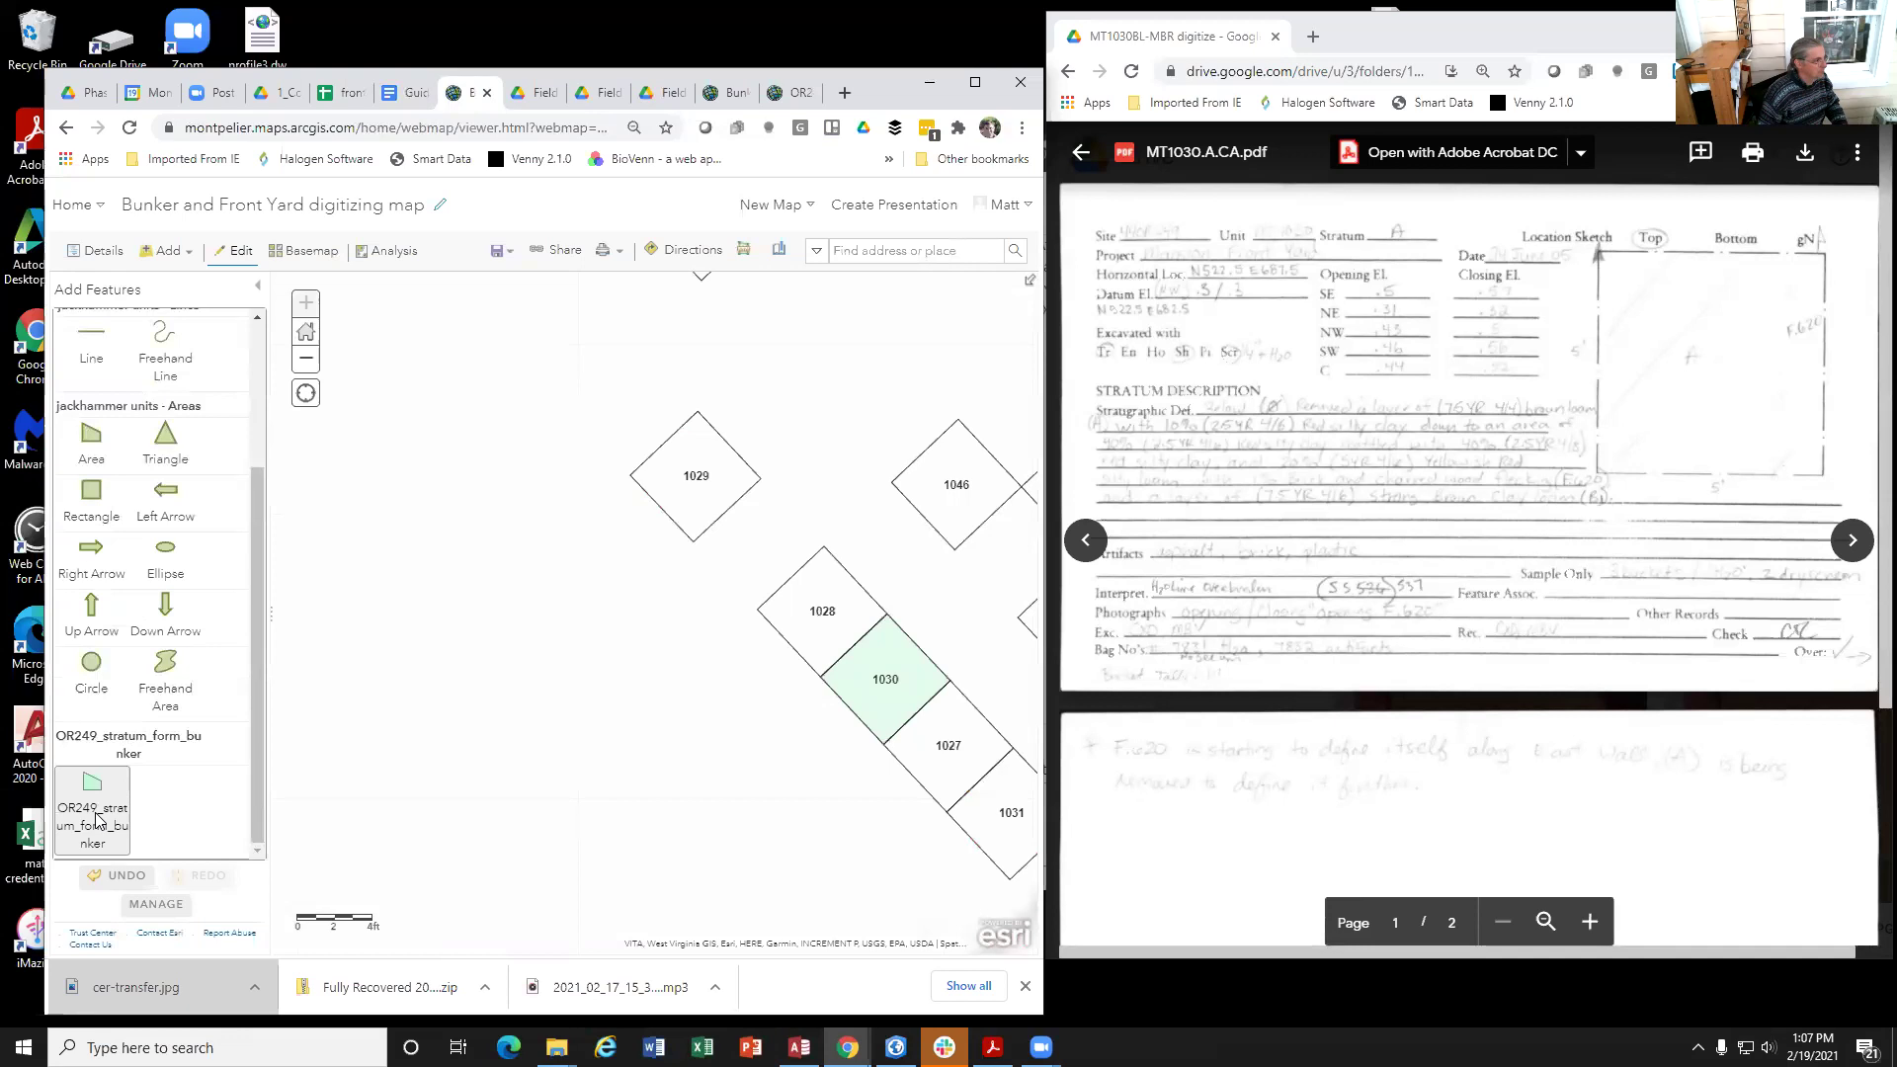
click(456, 601)
click(583, 623)
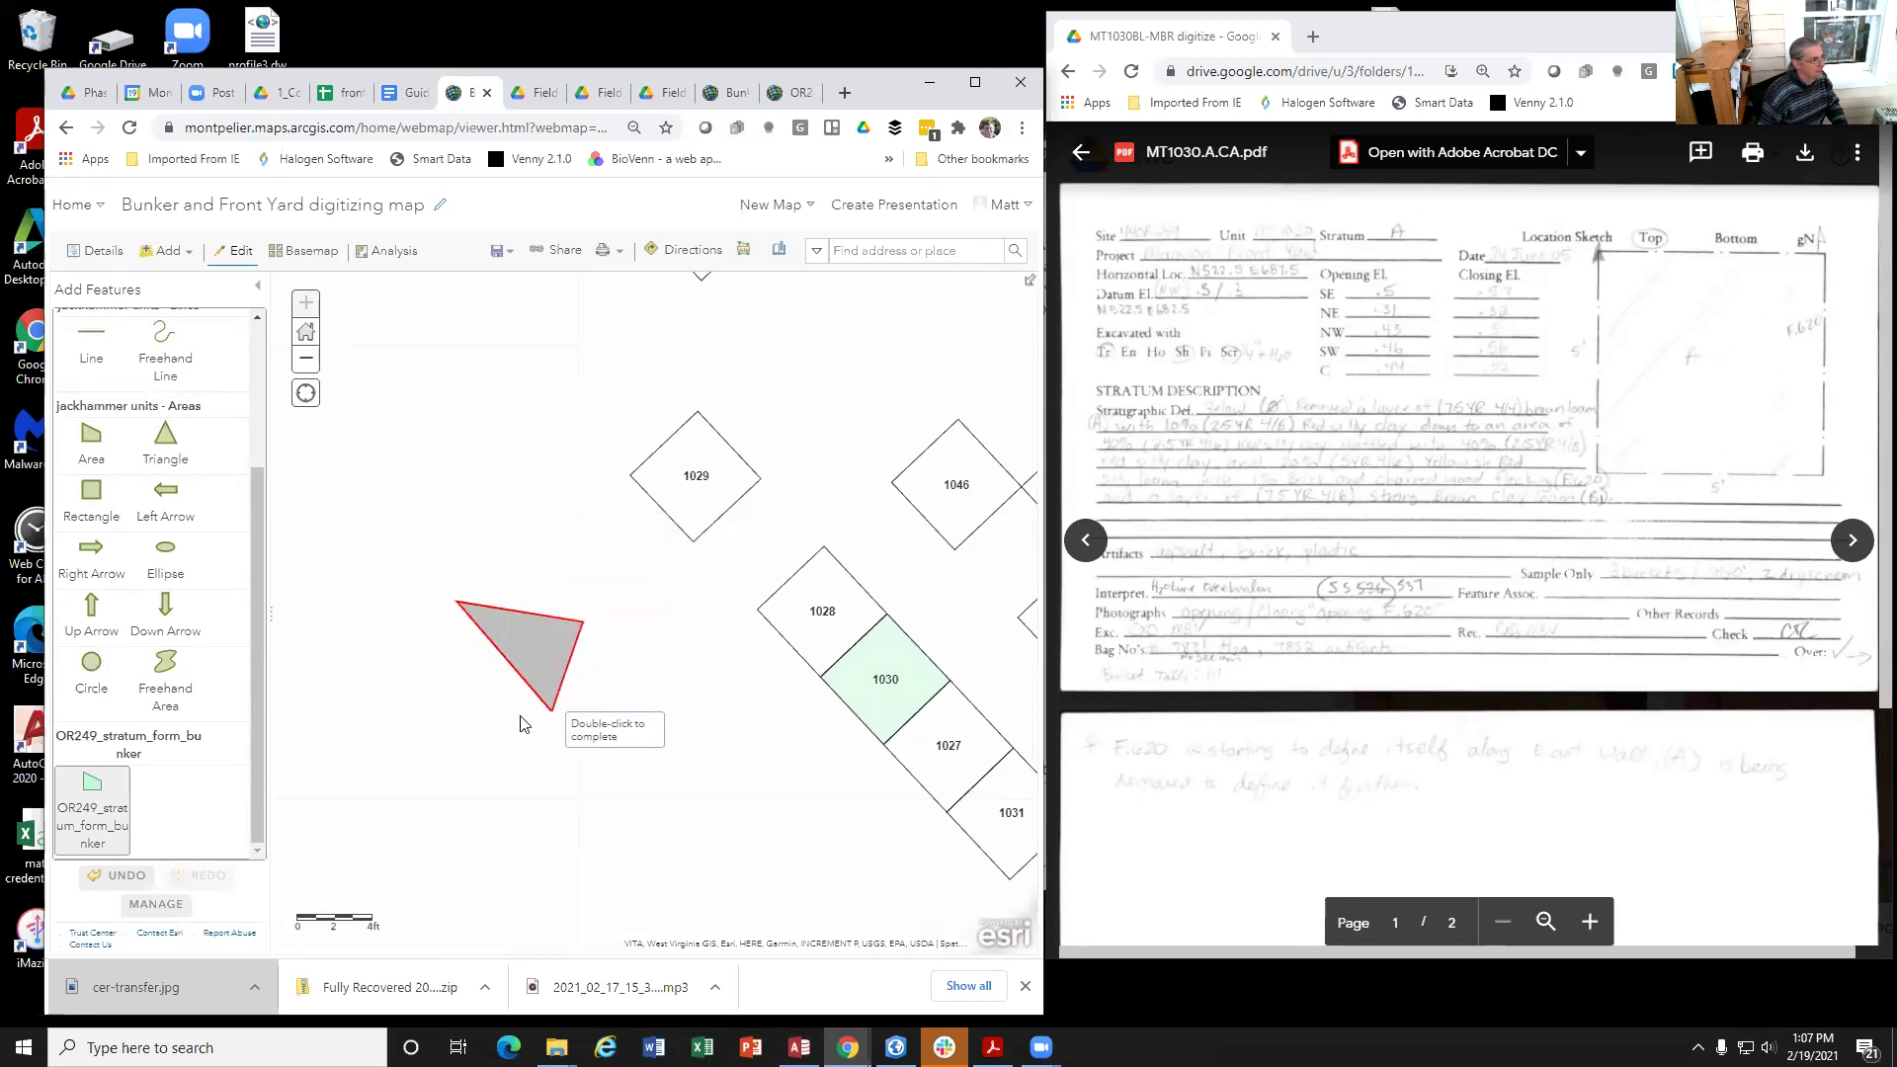
click(426, 714)
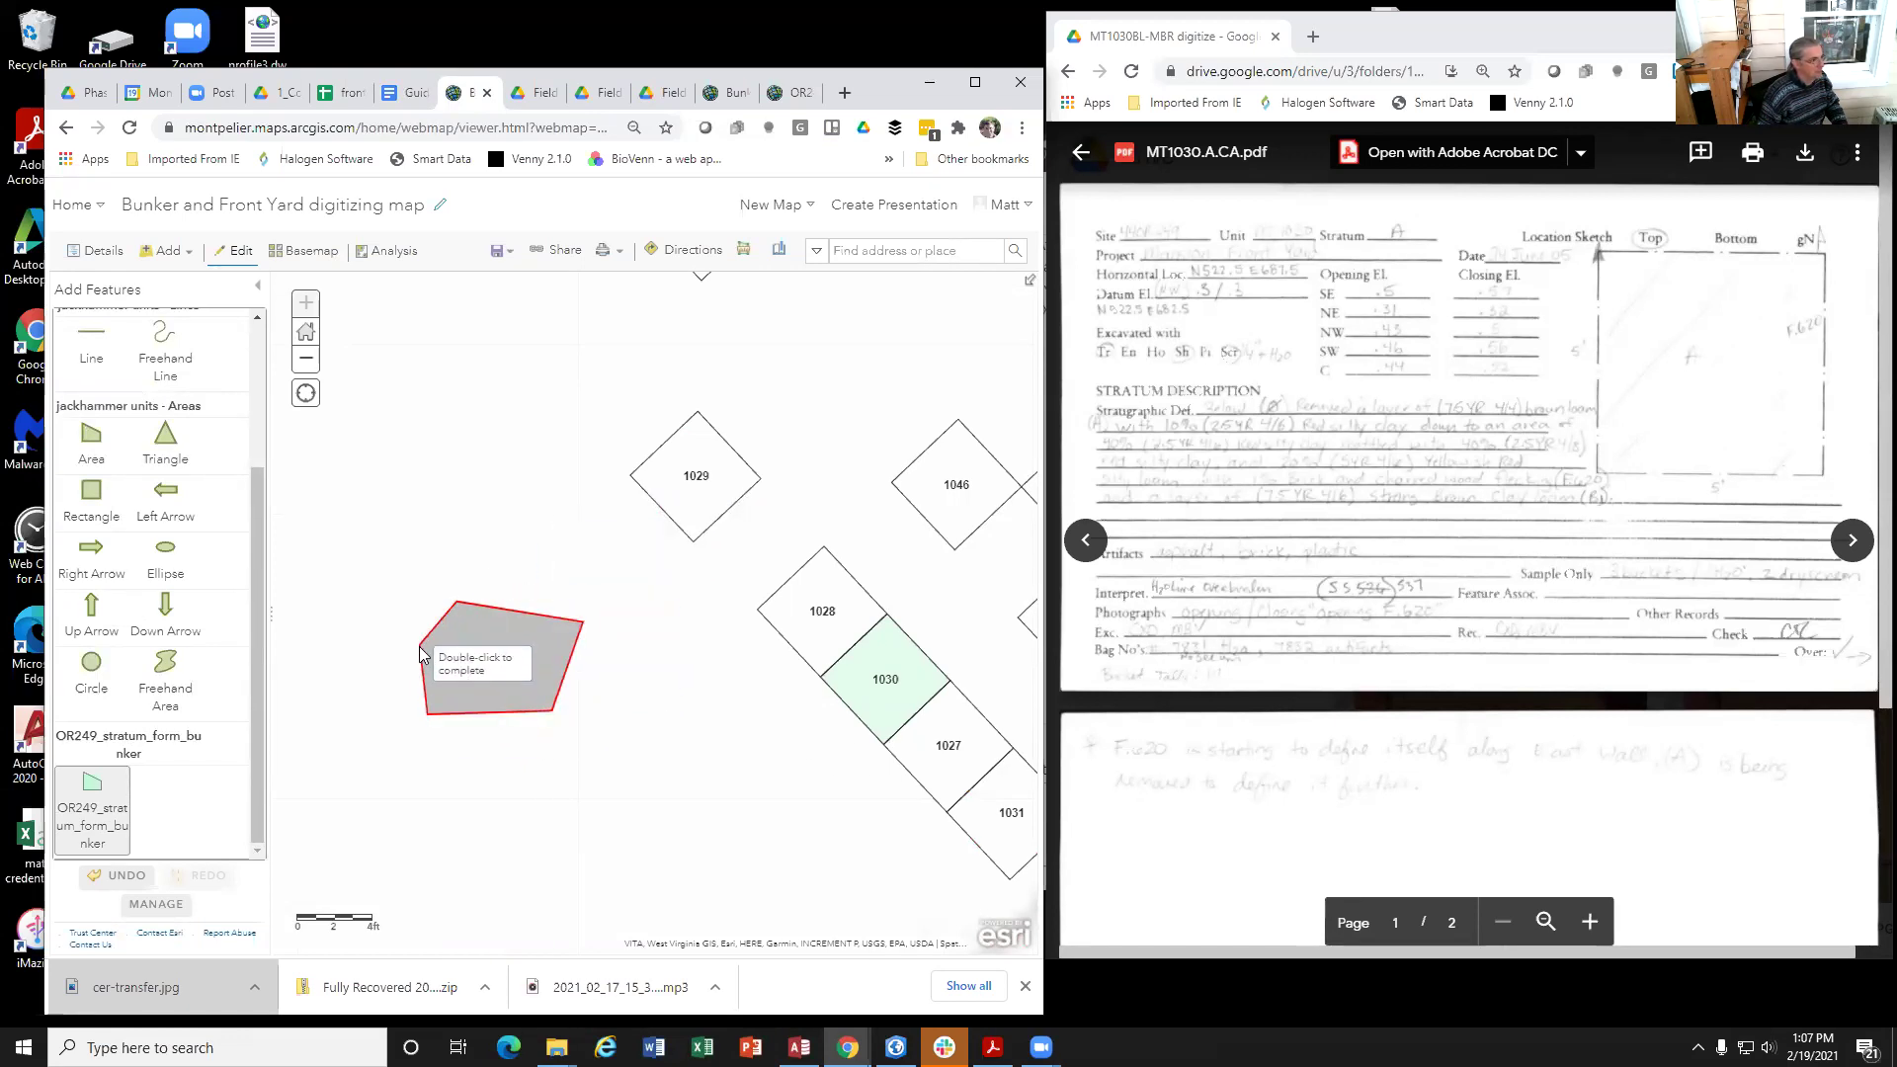
double_click(420, 654)
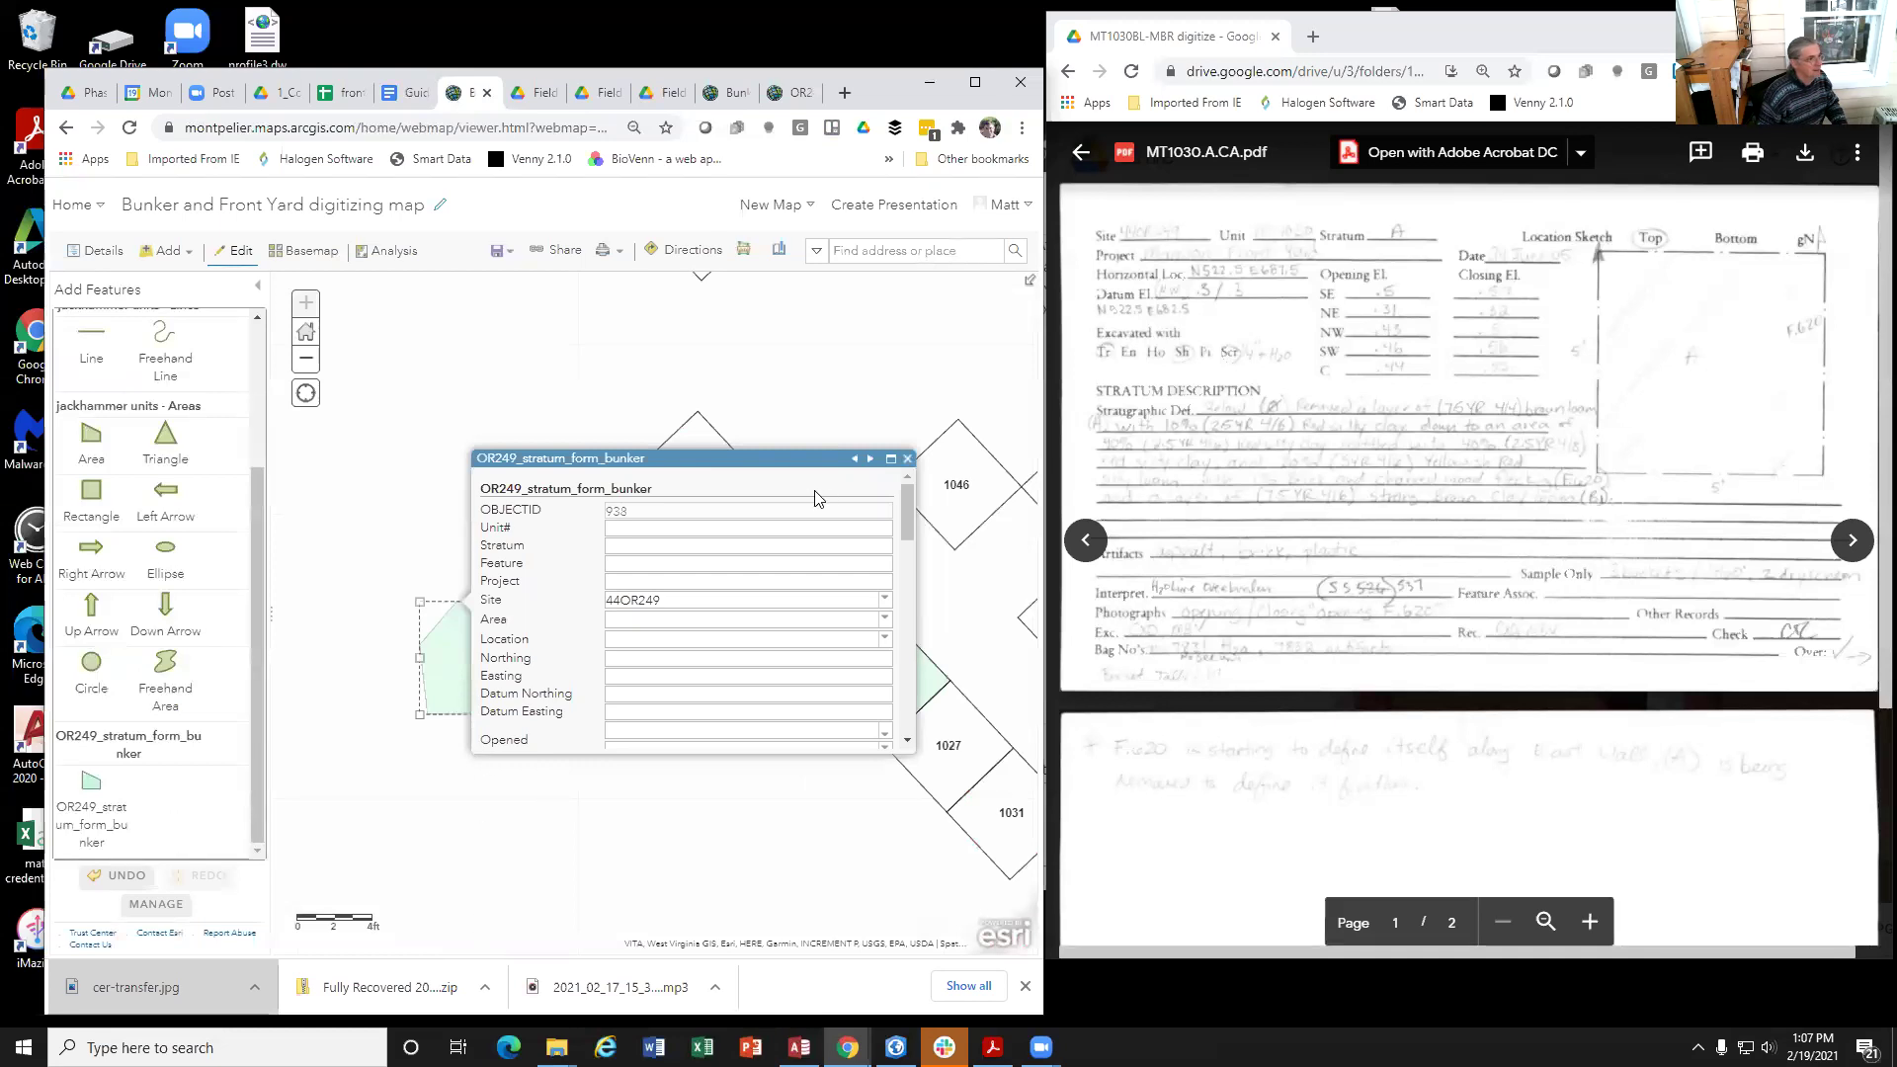
drag(907, 509, 909, 706)
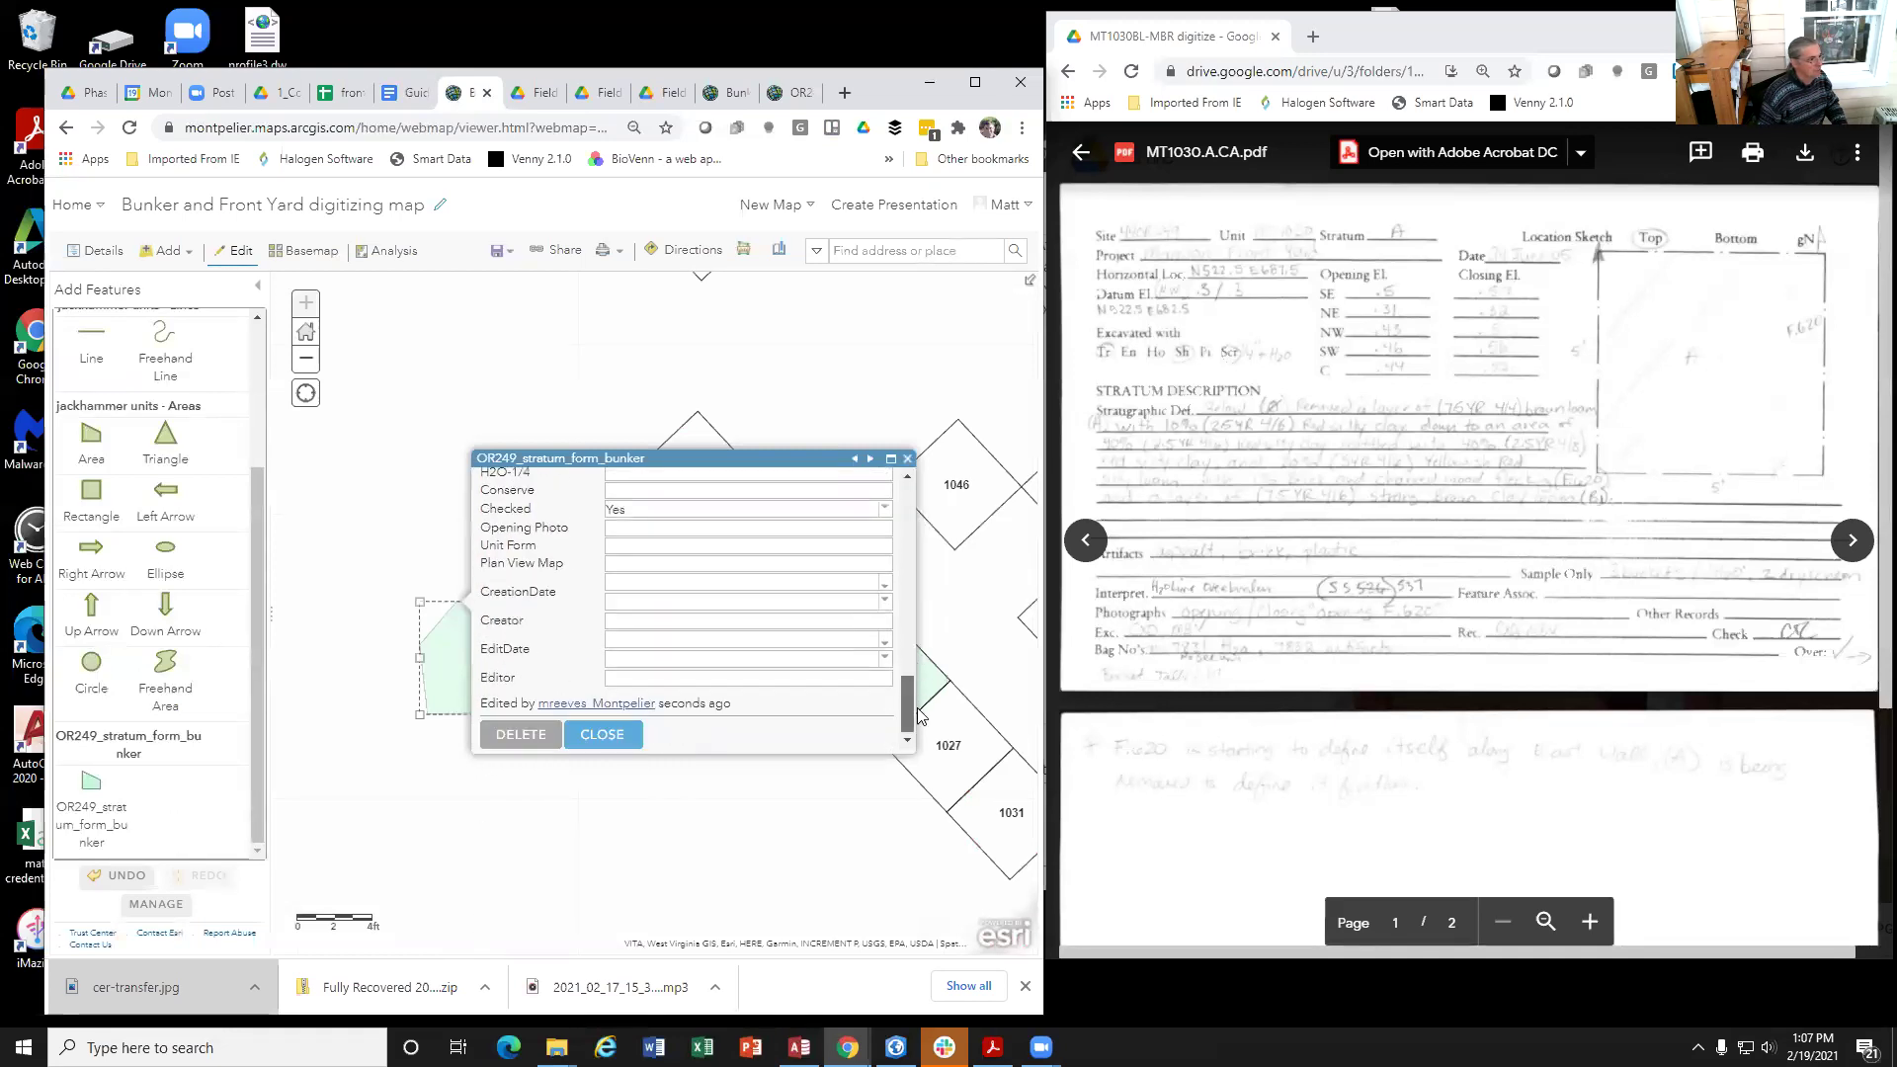
click(581, 737)
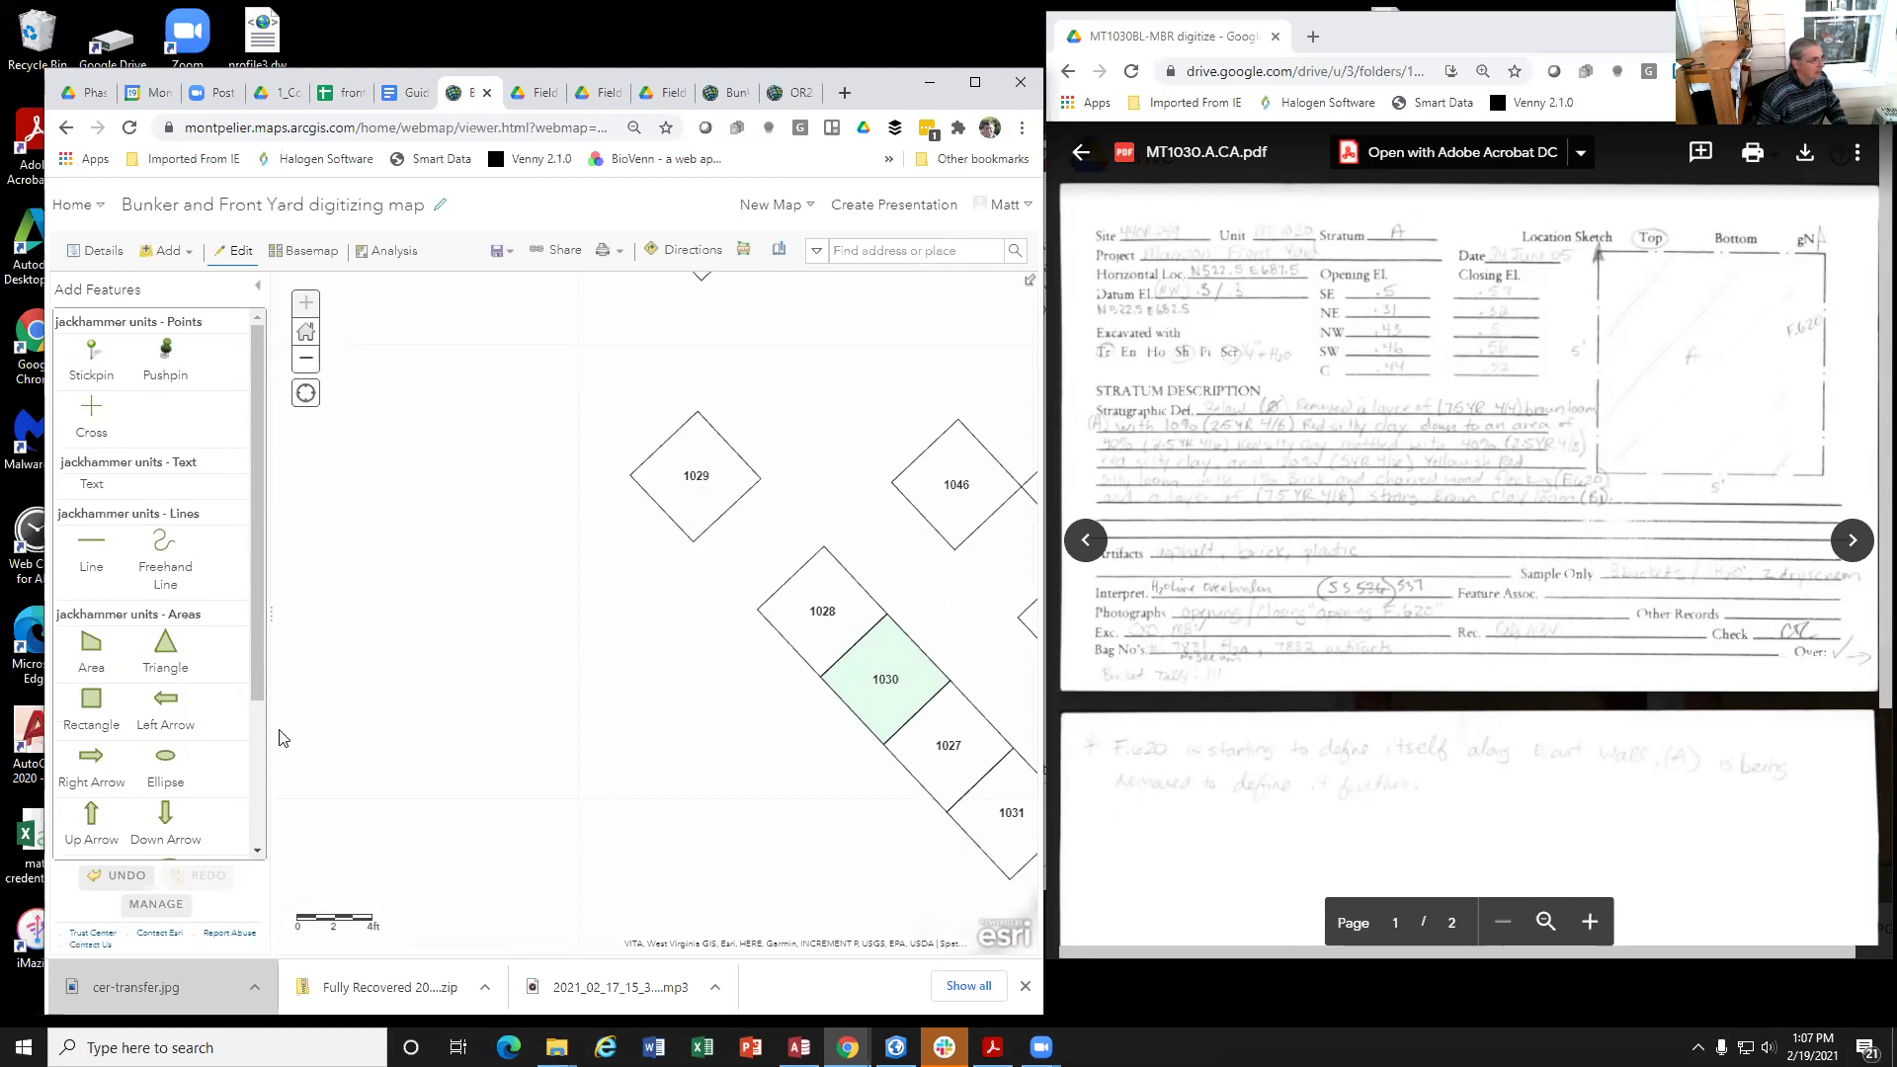
Step: Draw an OR249_stratum_form_bunker polygon over unit 1028, snapping its vertices to the unit's four corners
drag(260, 614, 261, 822)
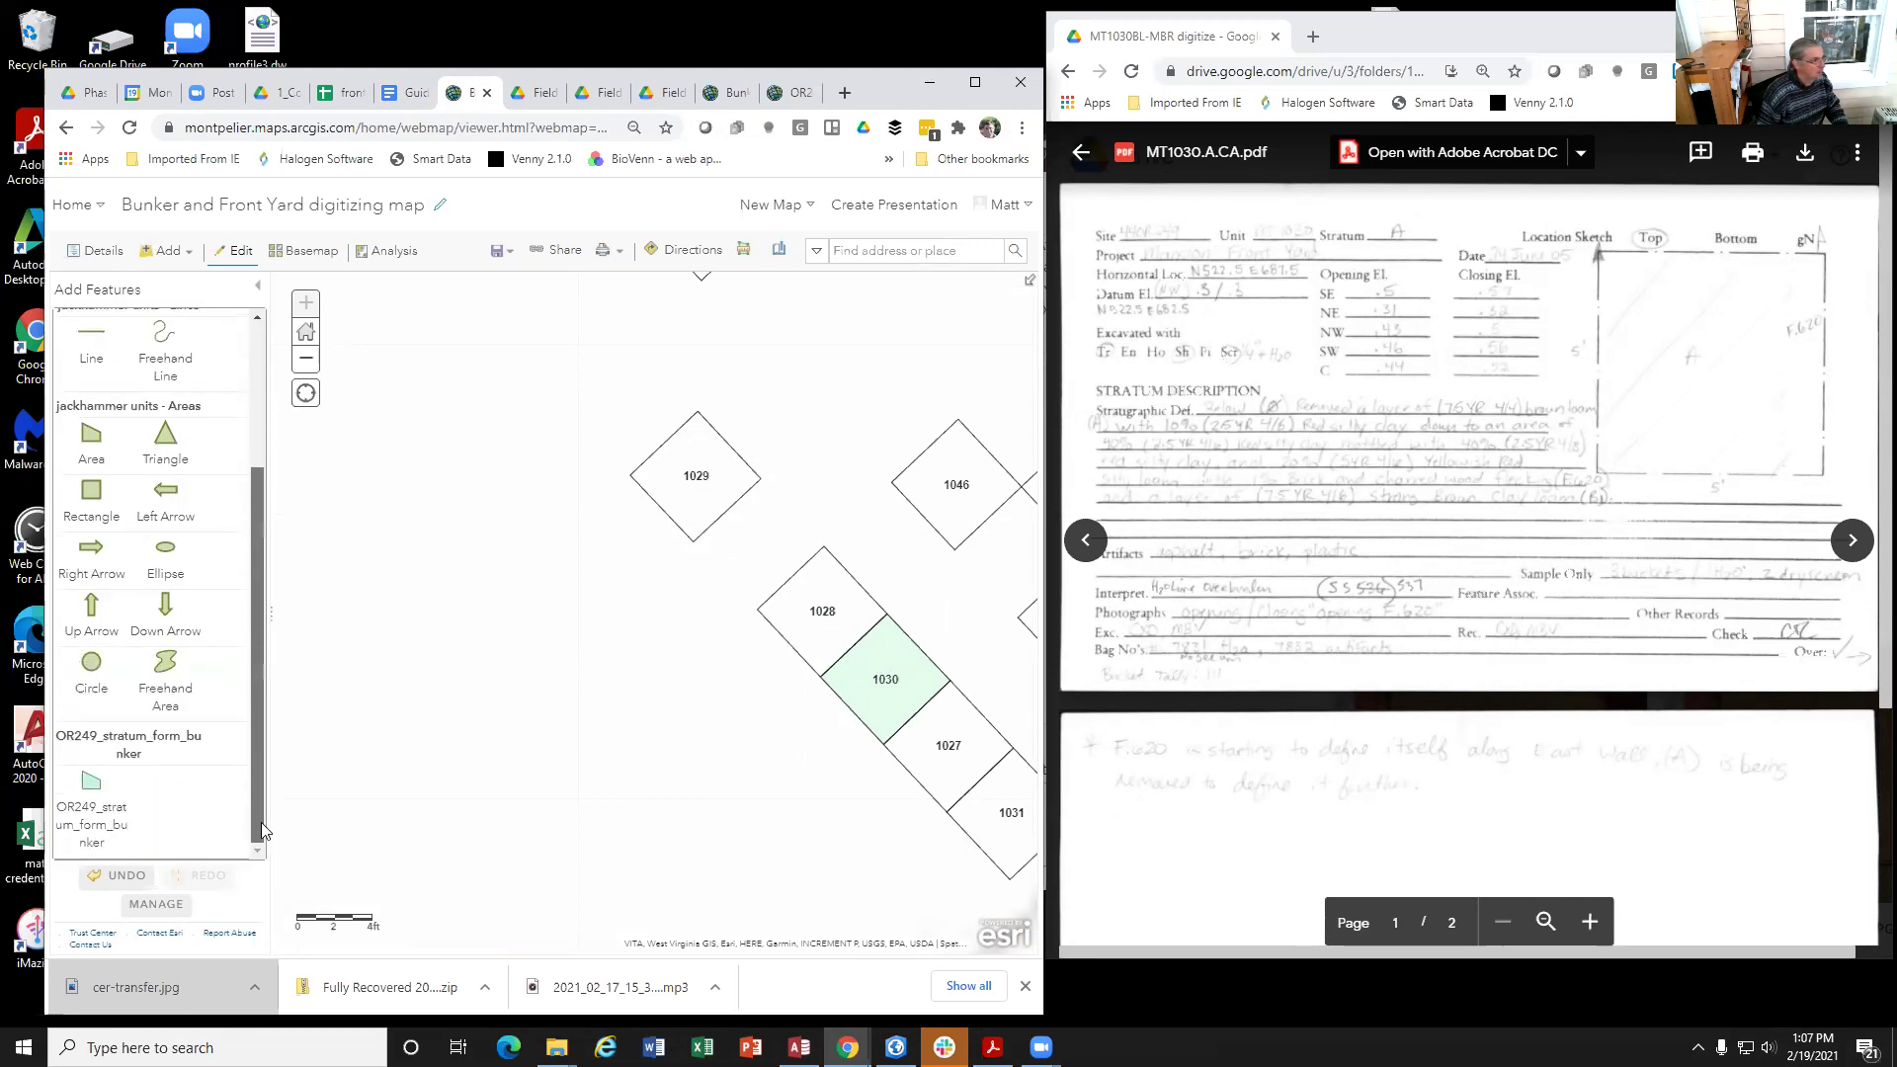
click(89, 790)
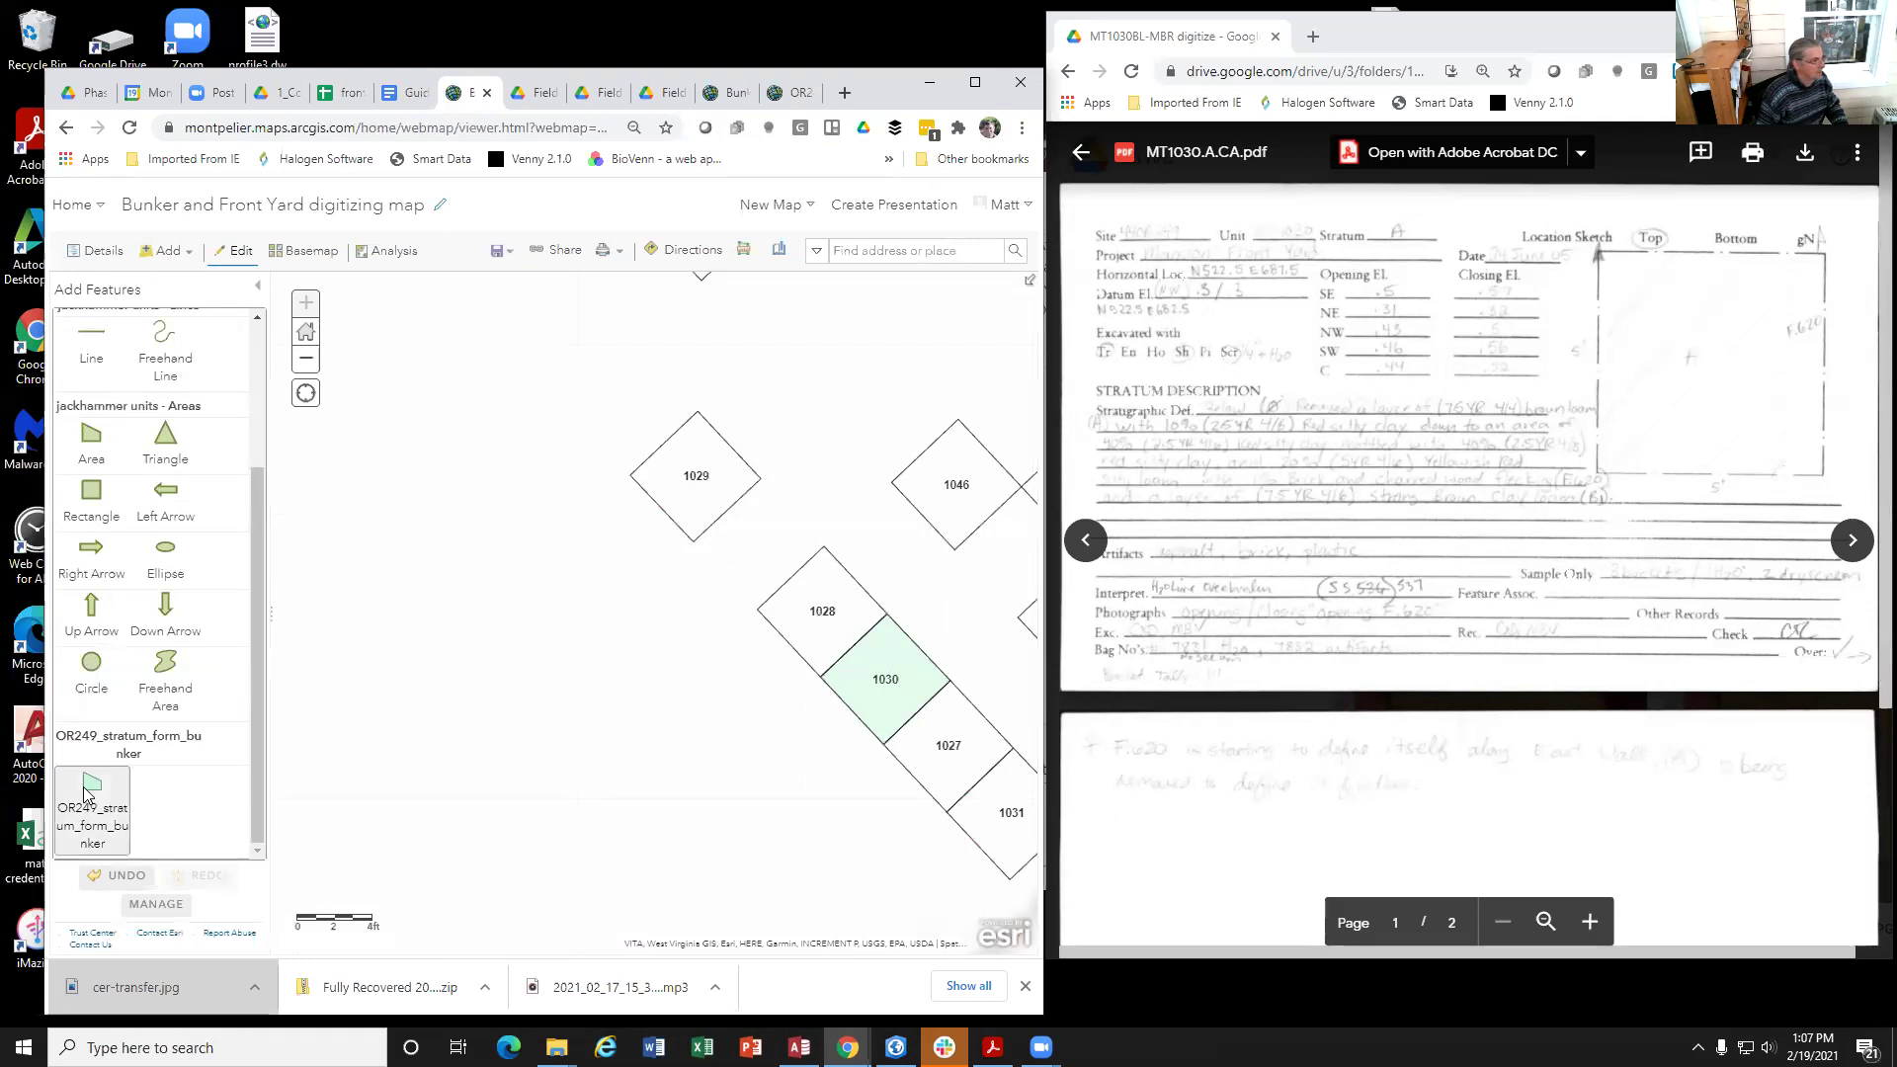
click(758, 609)
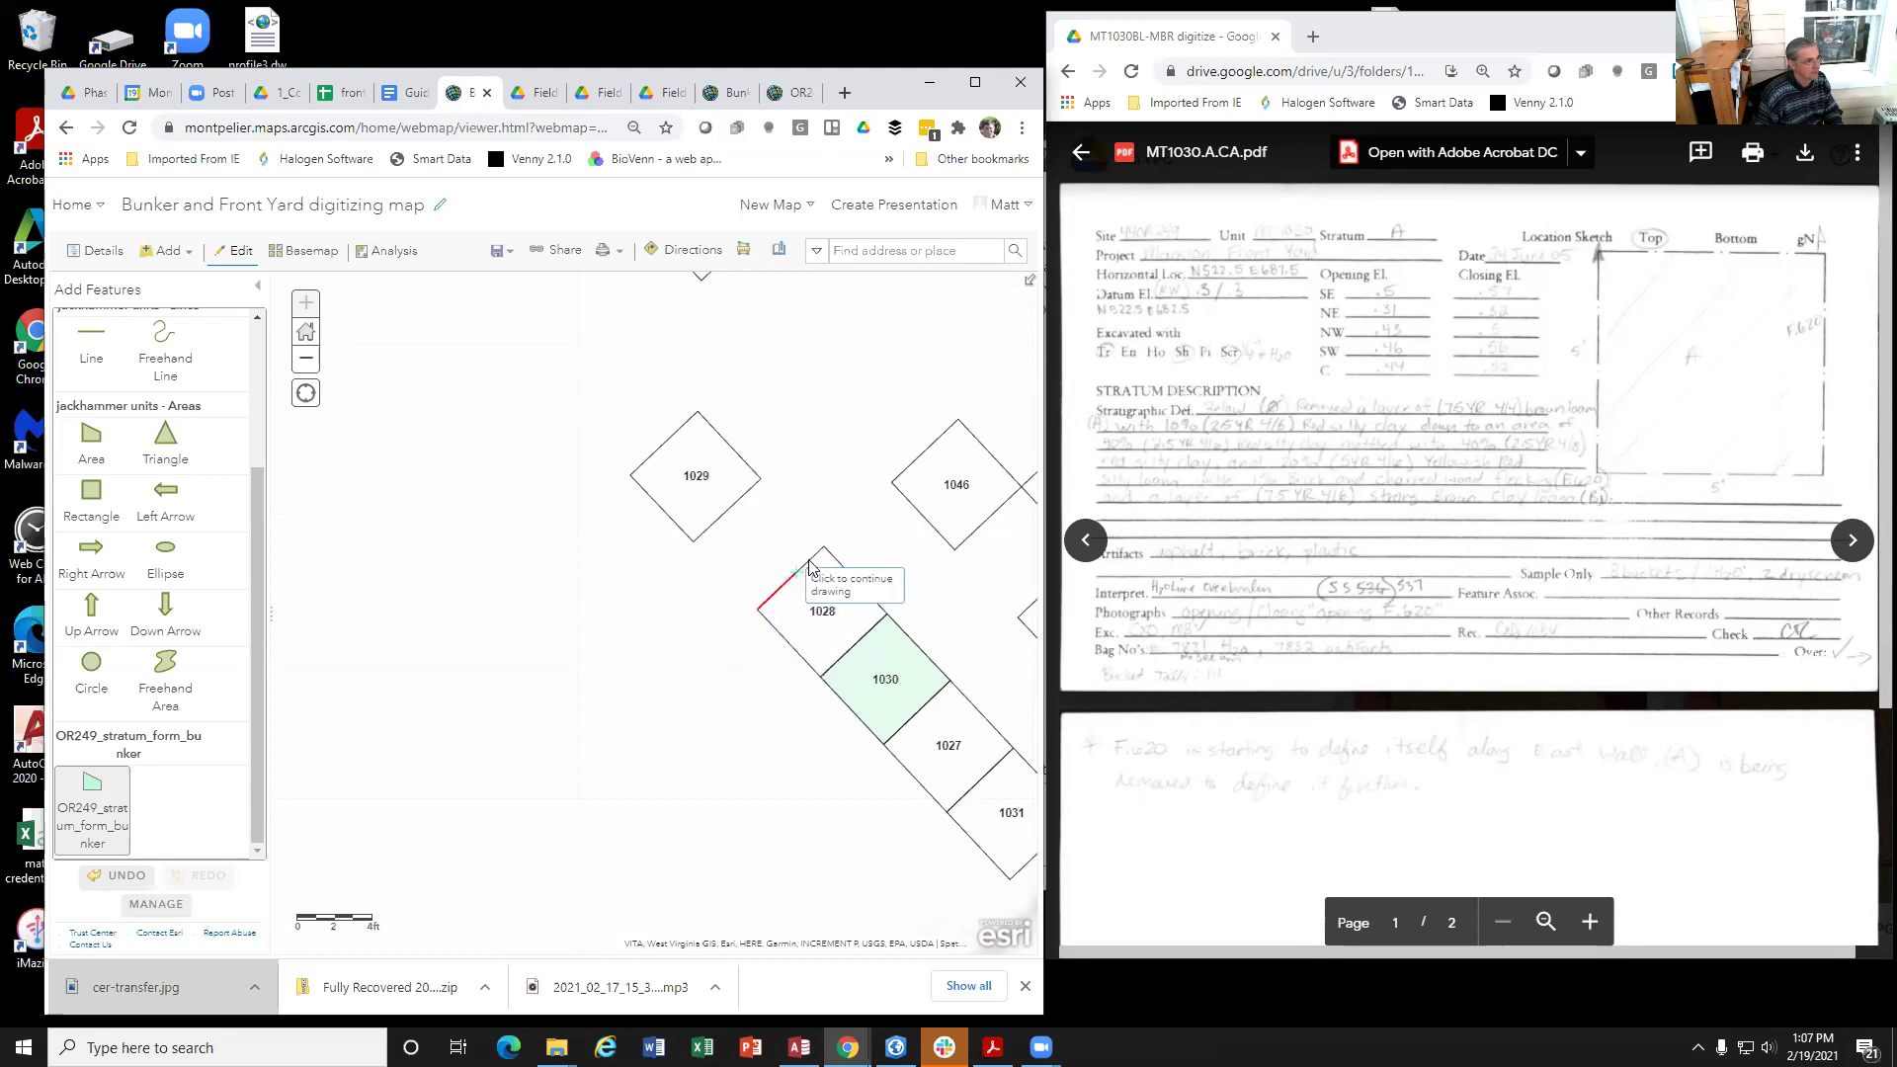
click(822, 547)
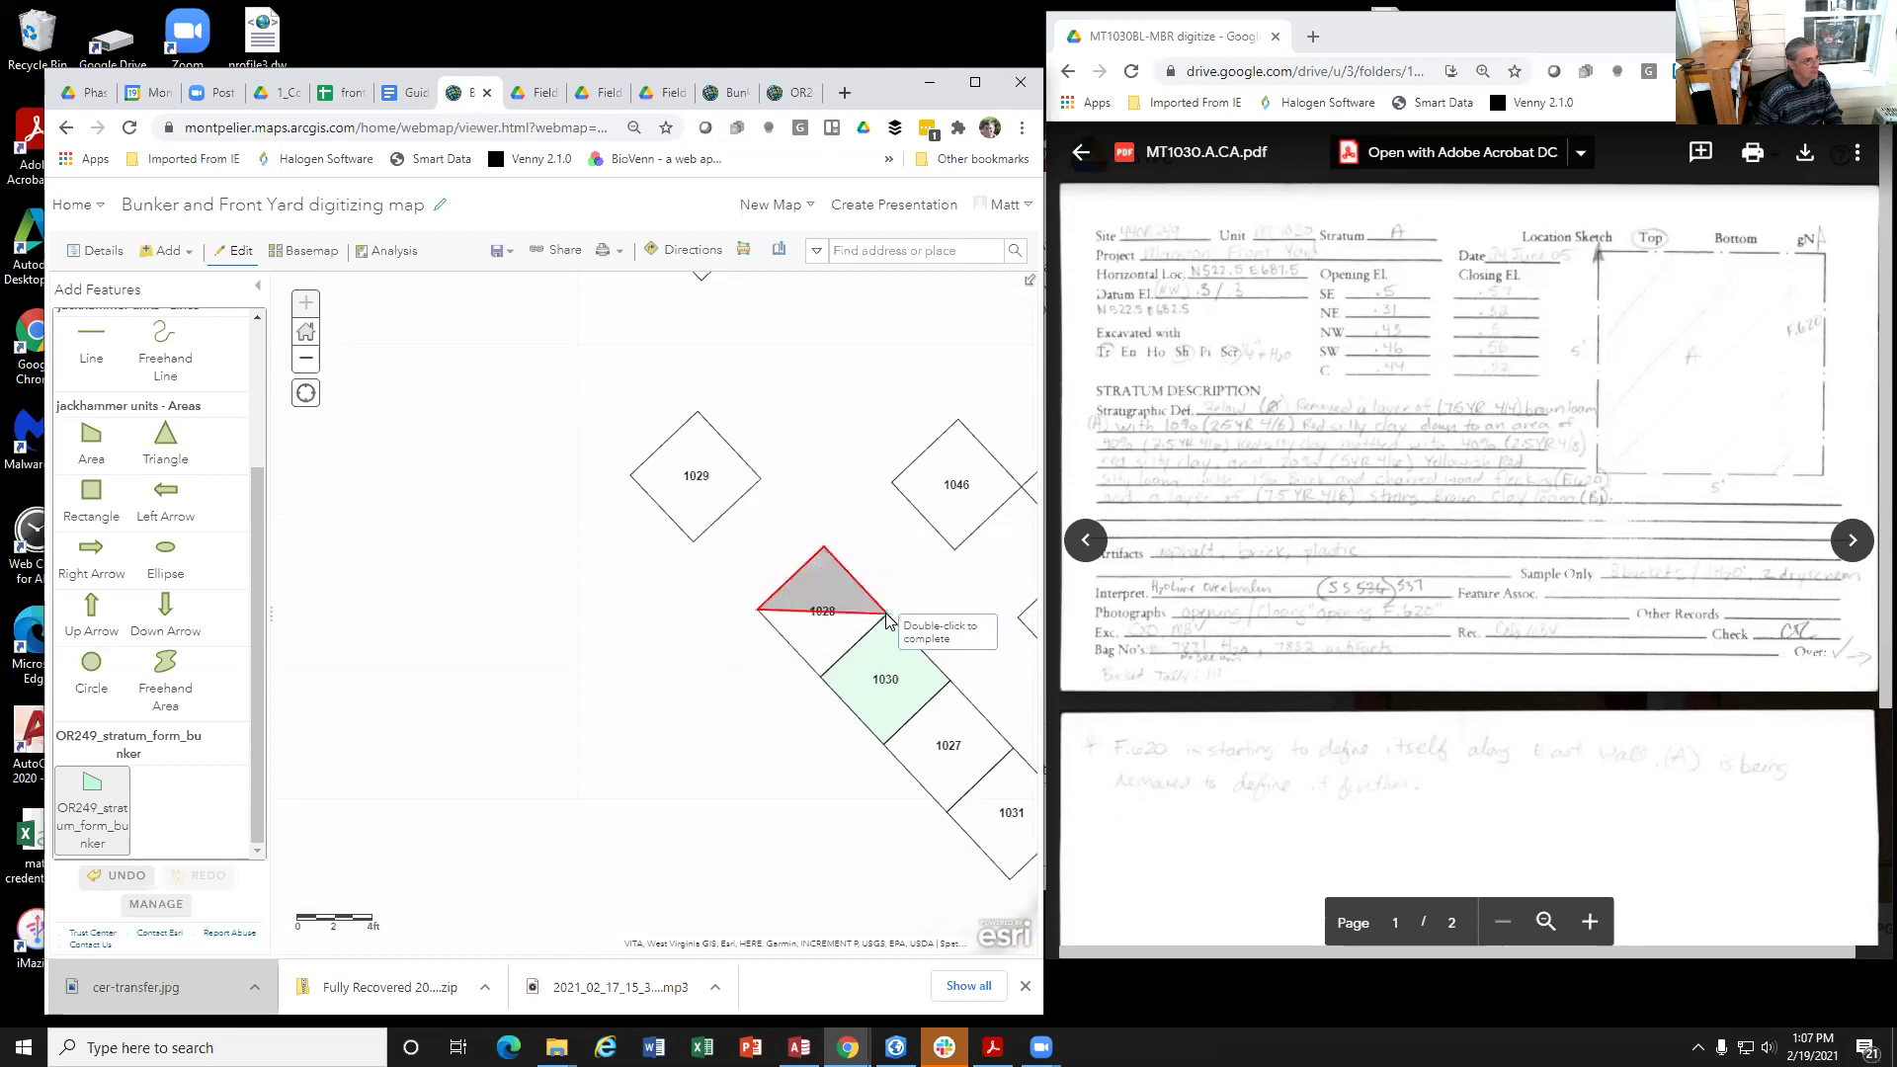
click(886, 615)
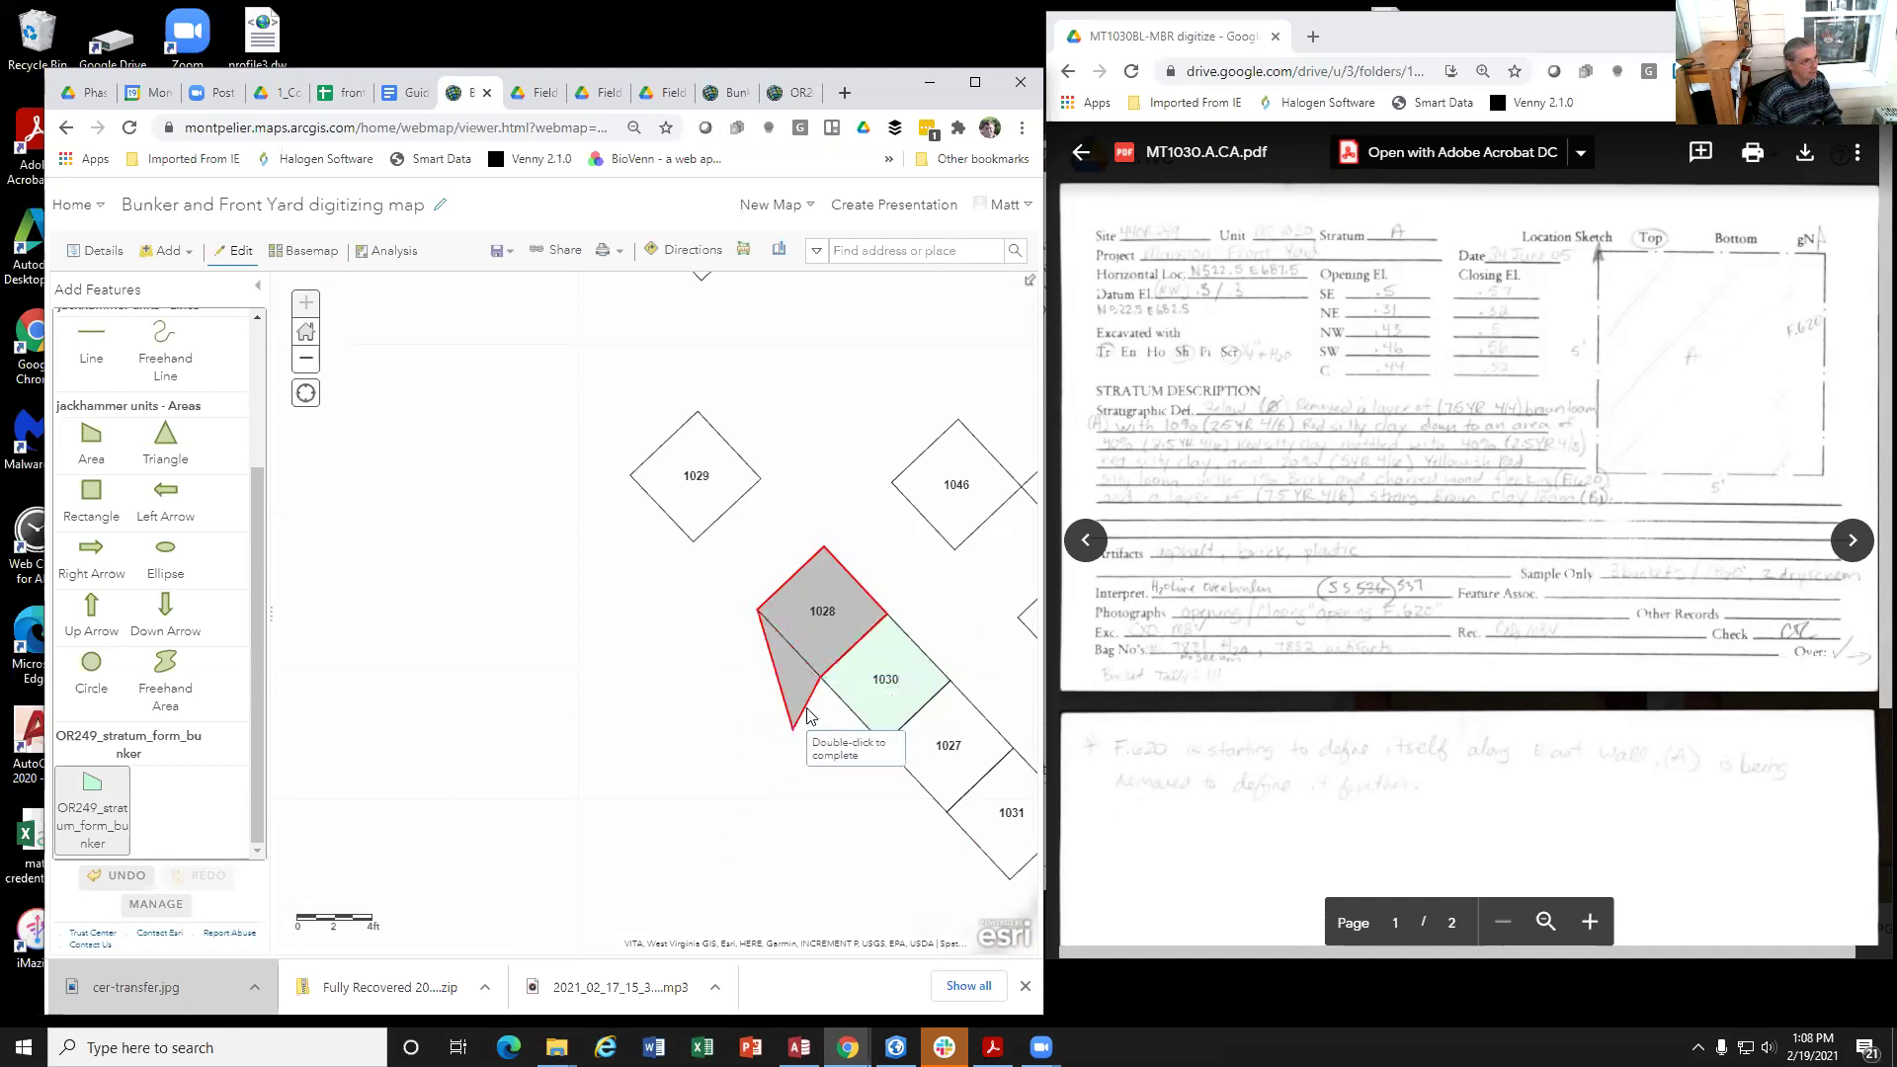
double_click(819, 679)
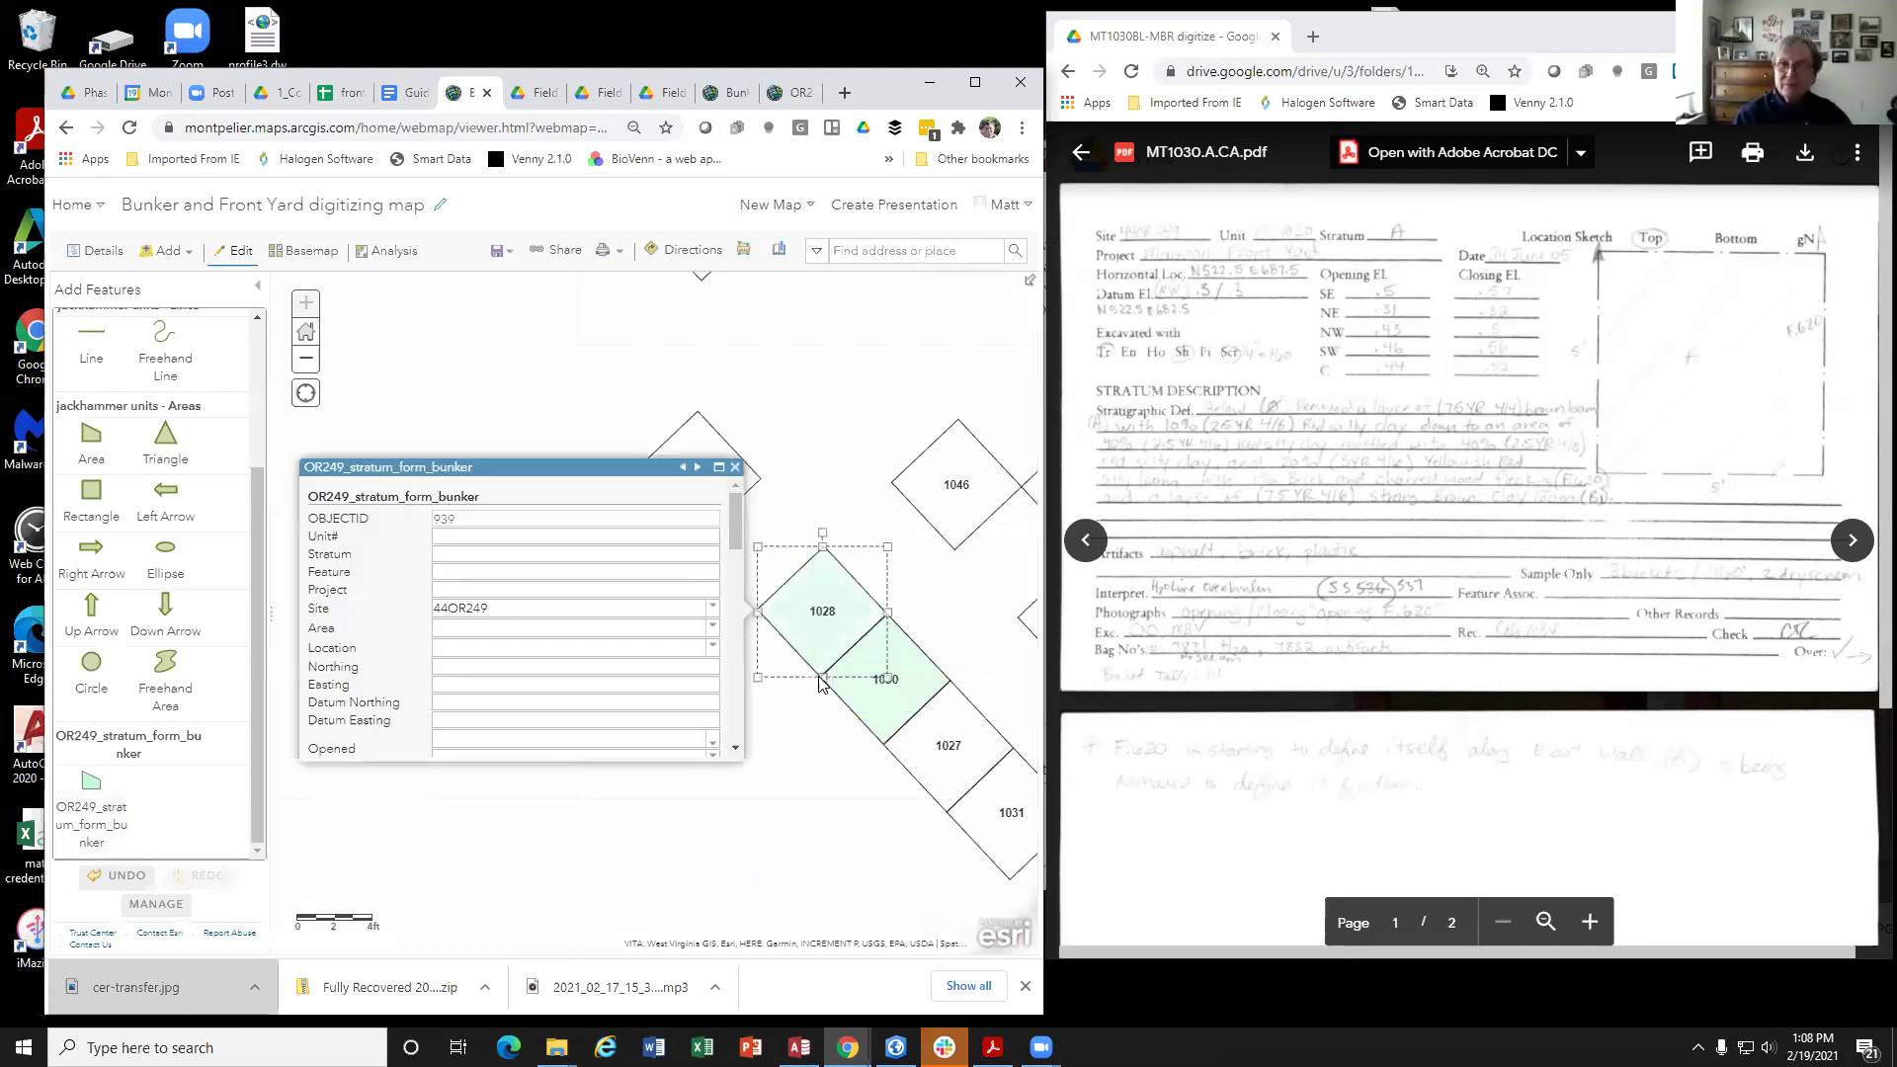
Step: View the blank record of the unit 1028 polygon through the end of its form, and delete that polygon
scroll(471, 570, down, 3)
scroll(471, 570, down, 5)
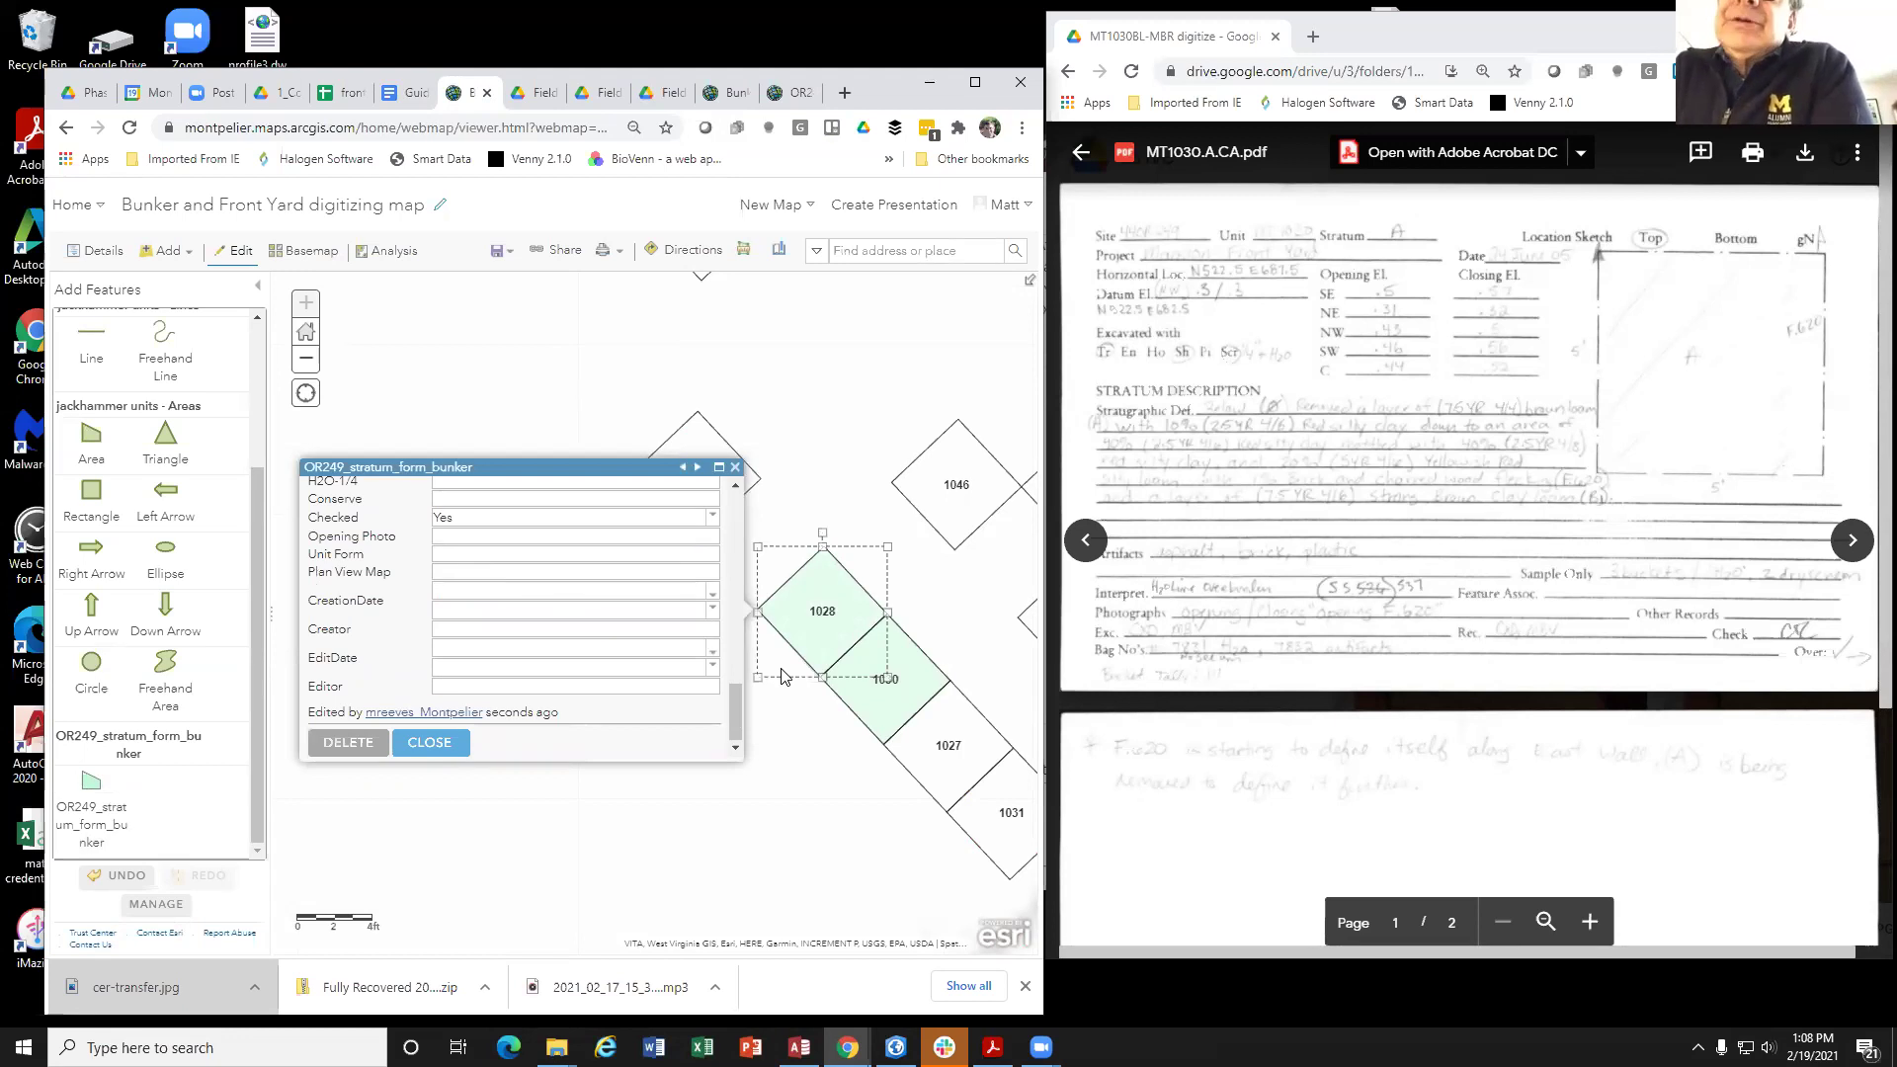
click(735, 469)
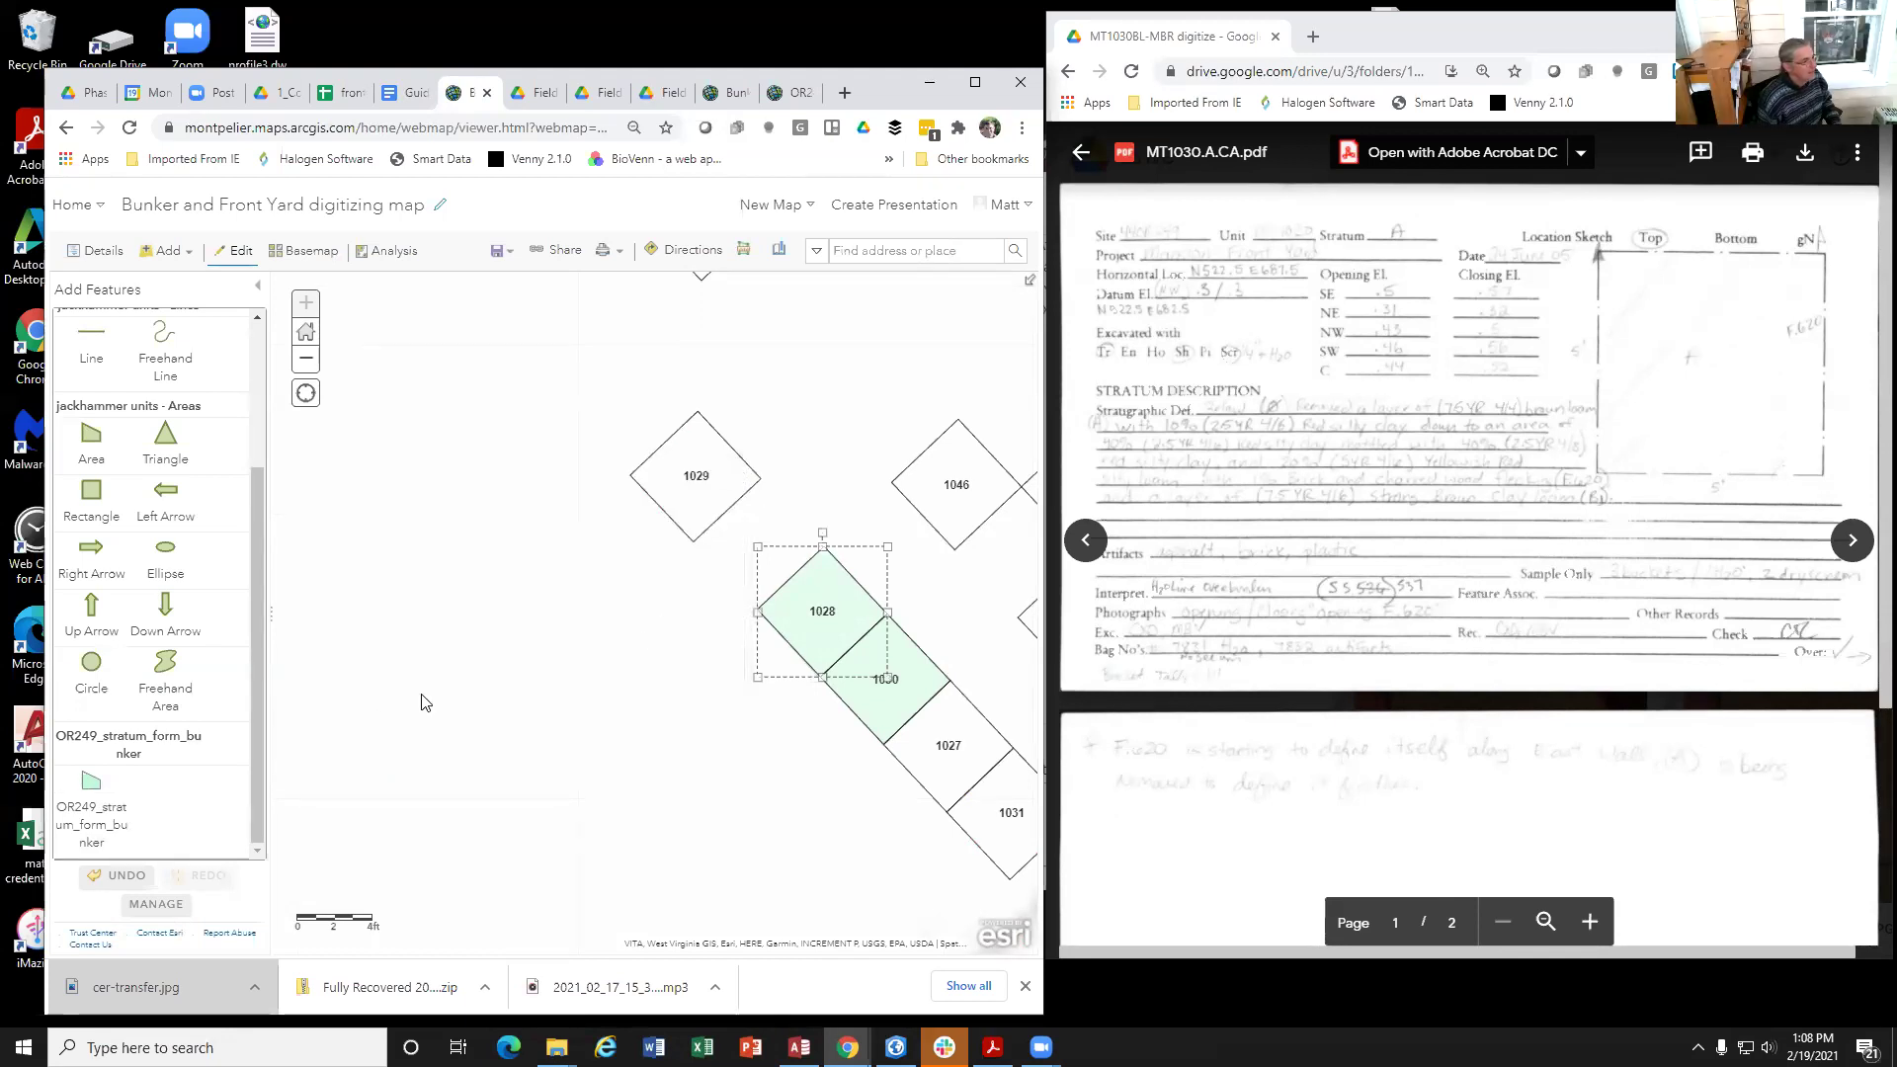
click(844, 598)
scroll(824, 586, down, 5)
click(459, 726)
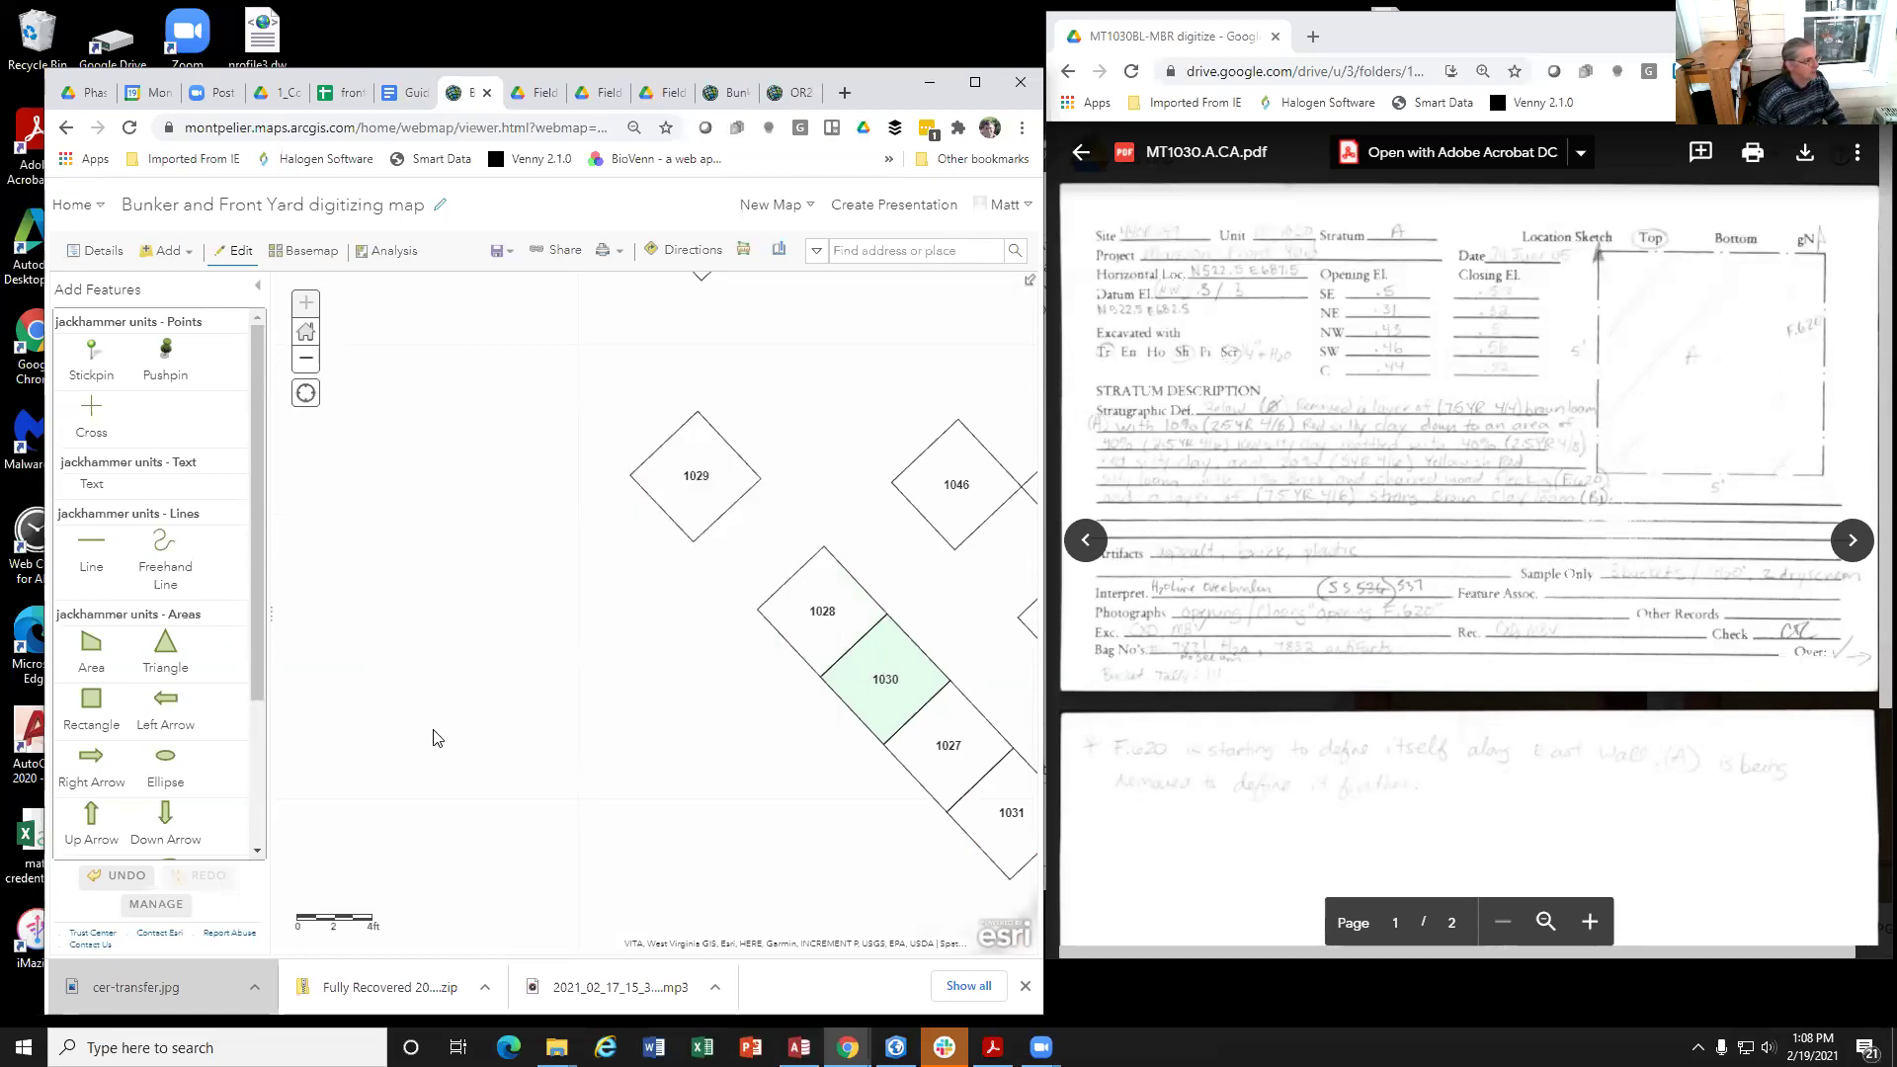
Step: Draw another OR249_stratum_form_bunker polygon over unit 1028, snapping to its four corners from the west corner clockwise, and delete it
drag(253, 630, 255, 804)
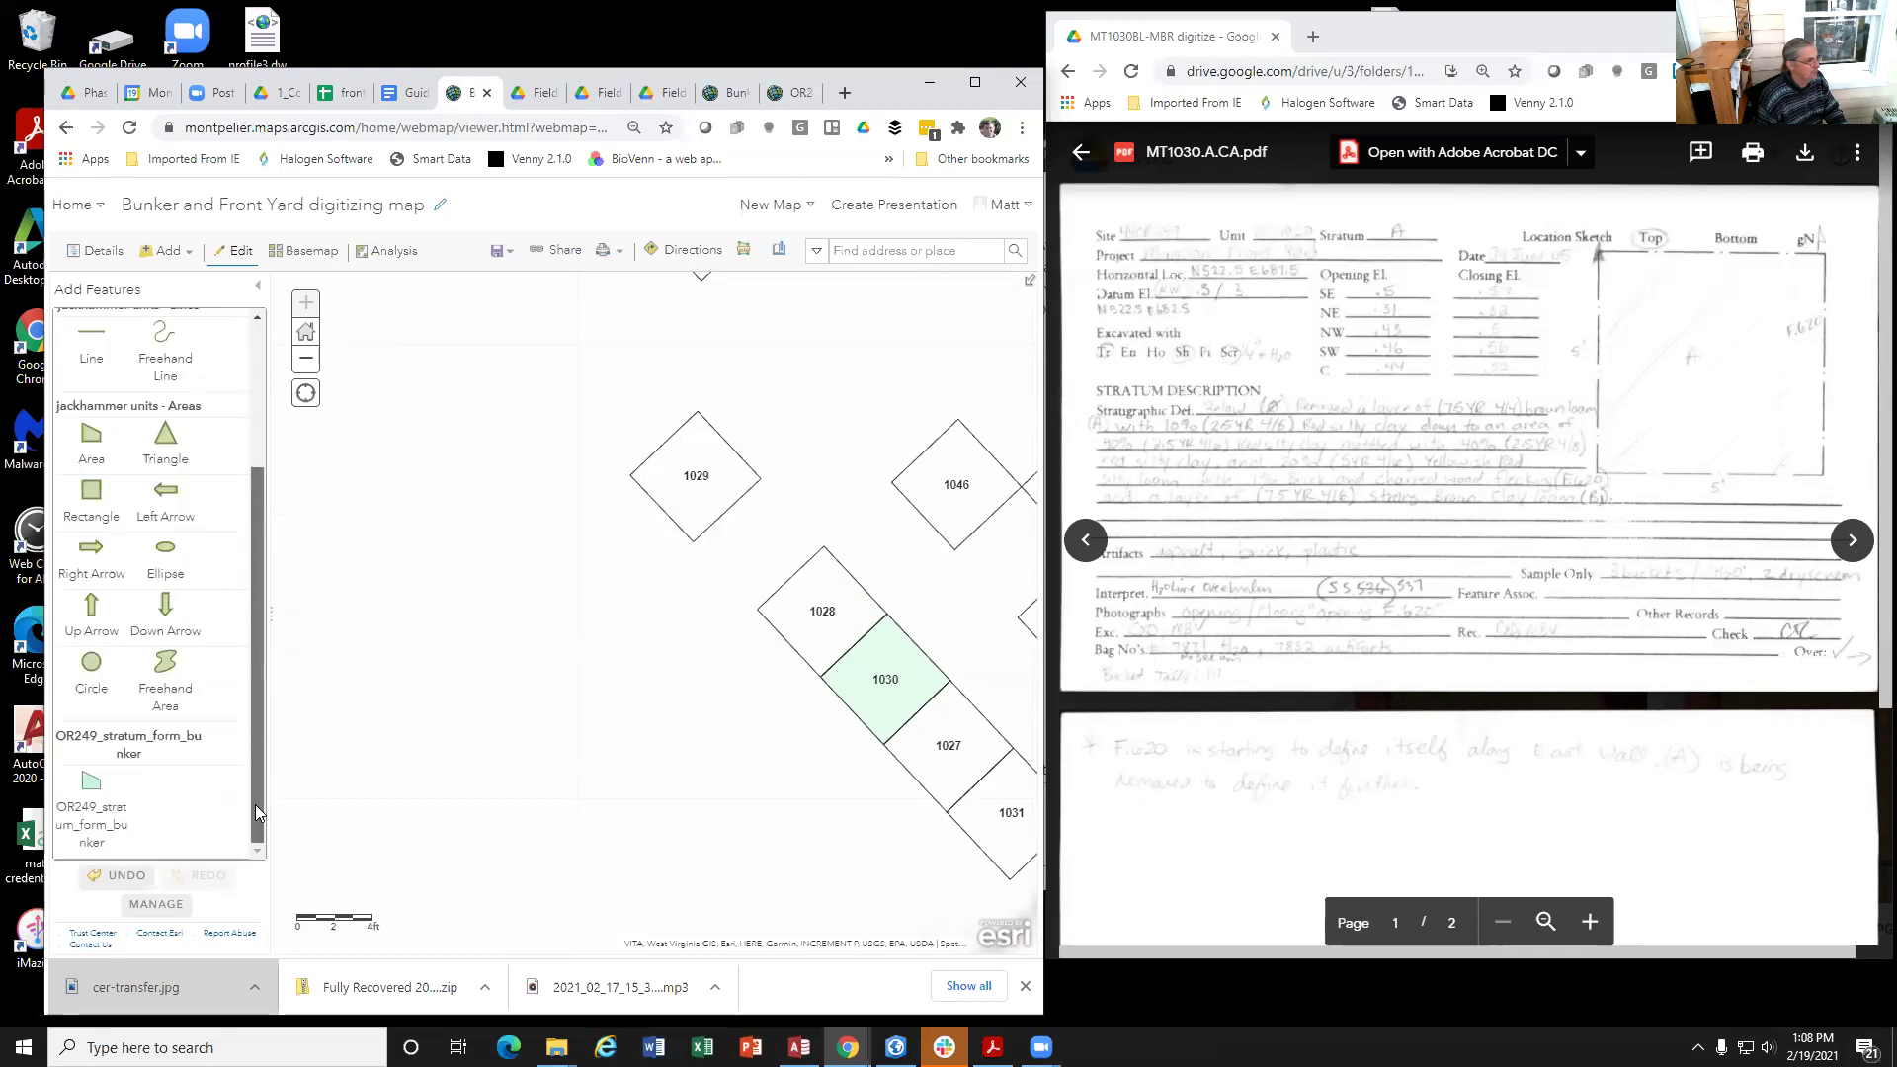
click(94, 786)
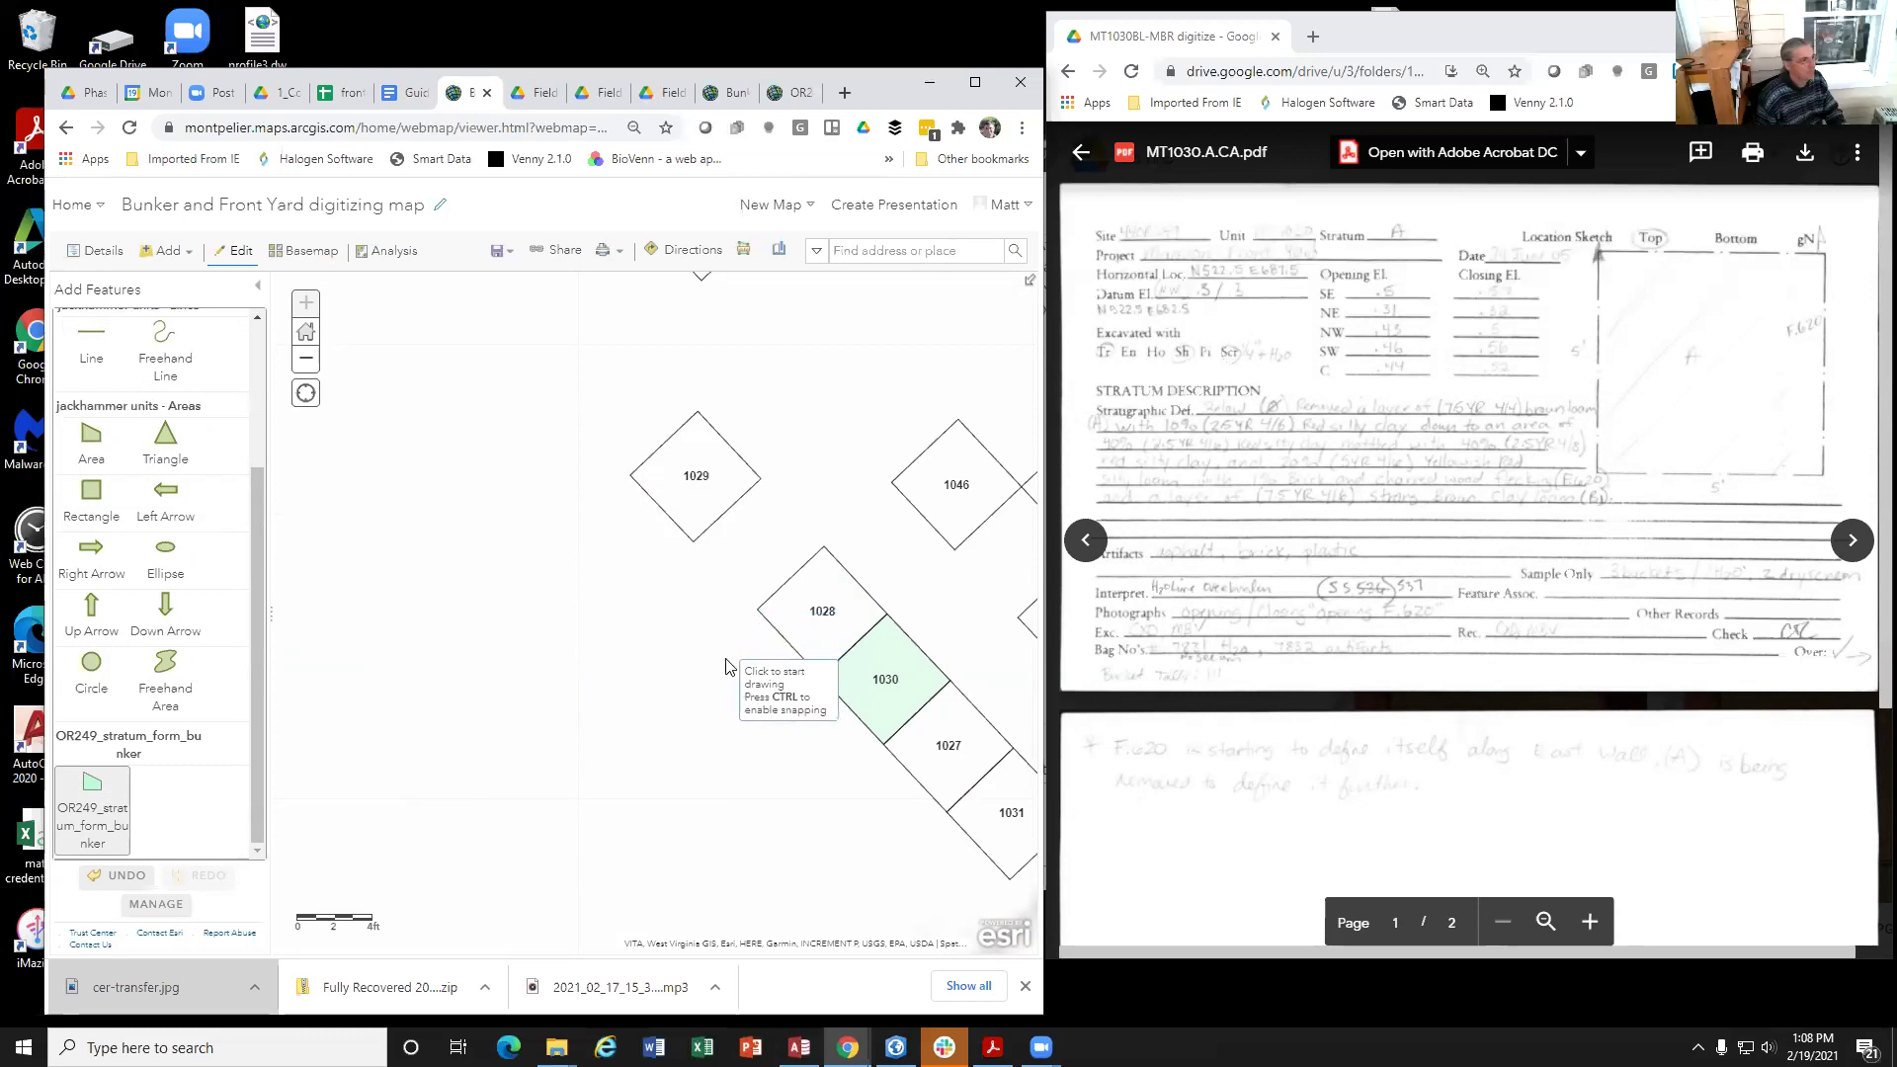
click(758, 607)
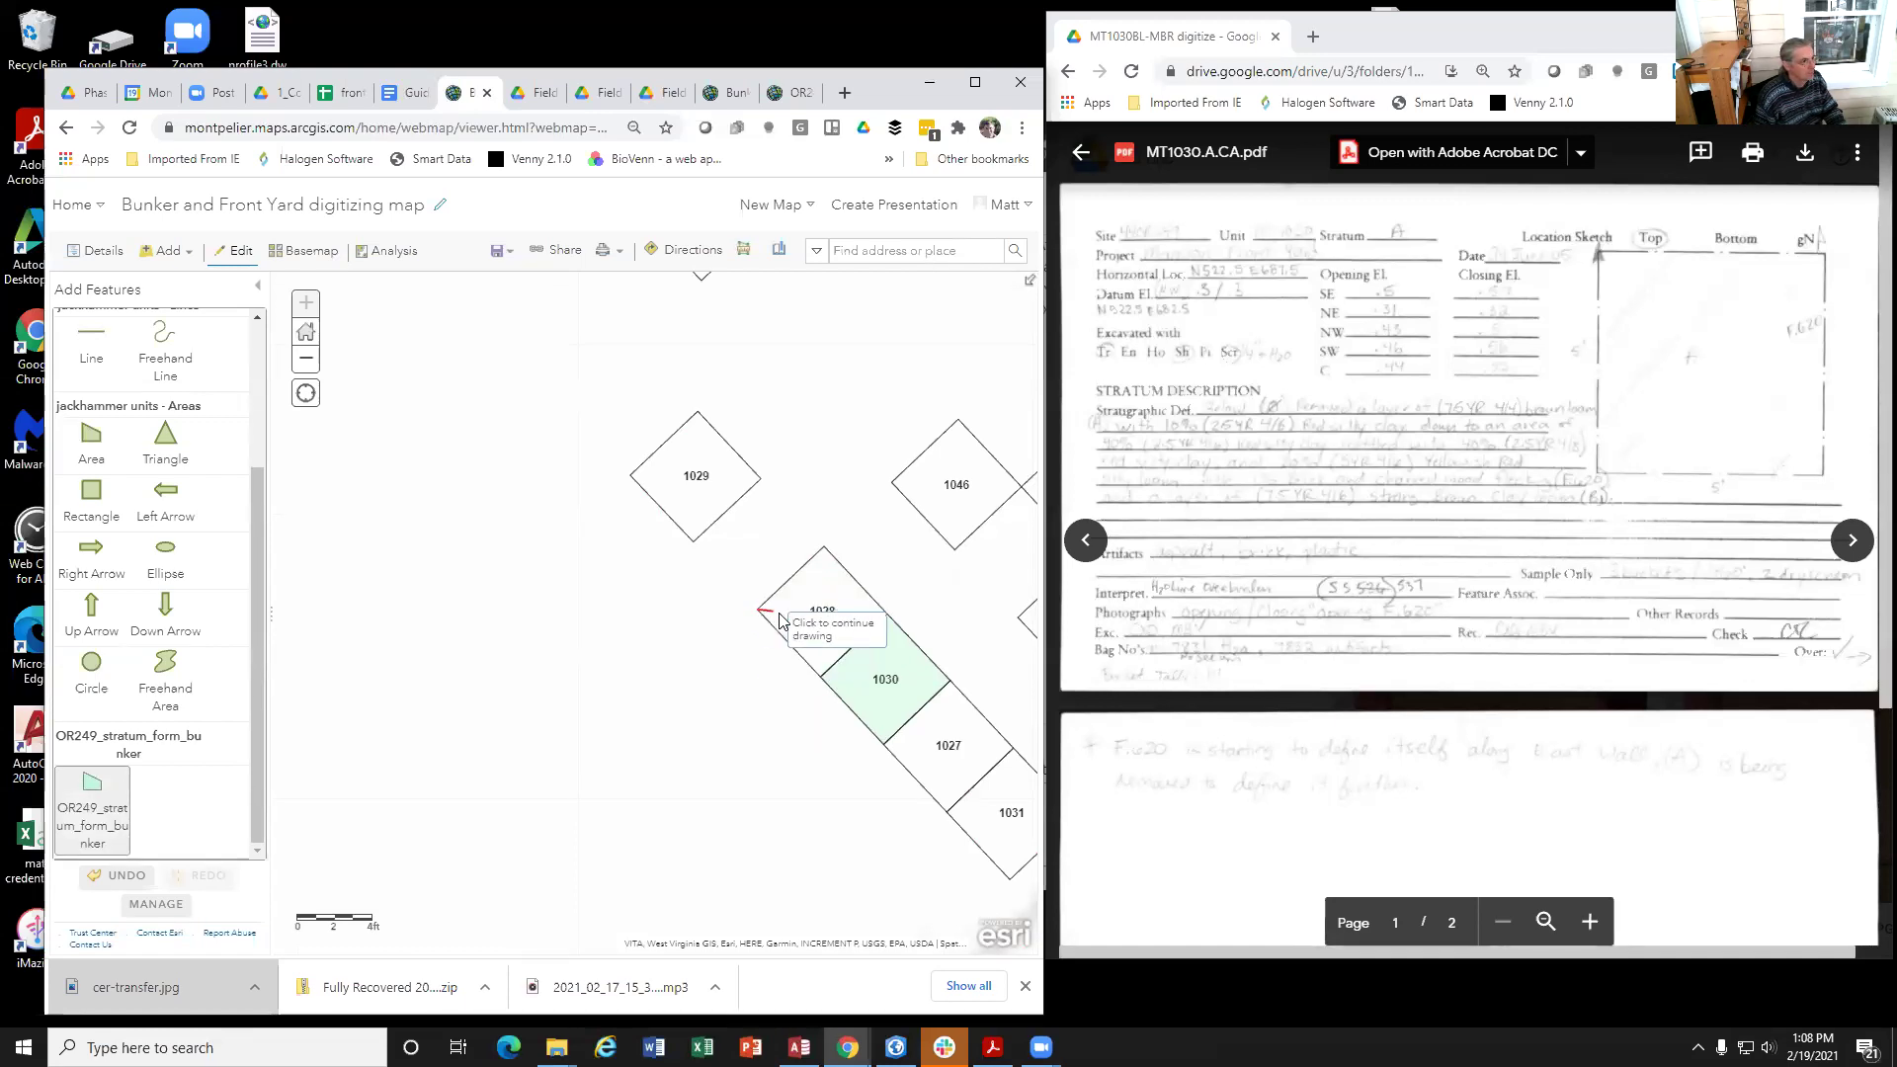
click(825, 550)
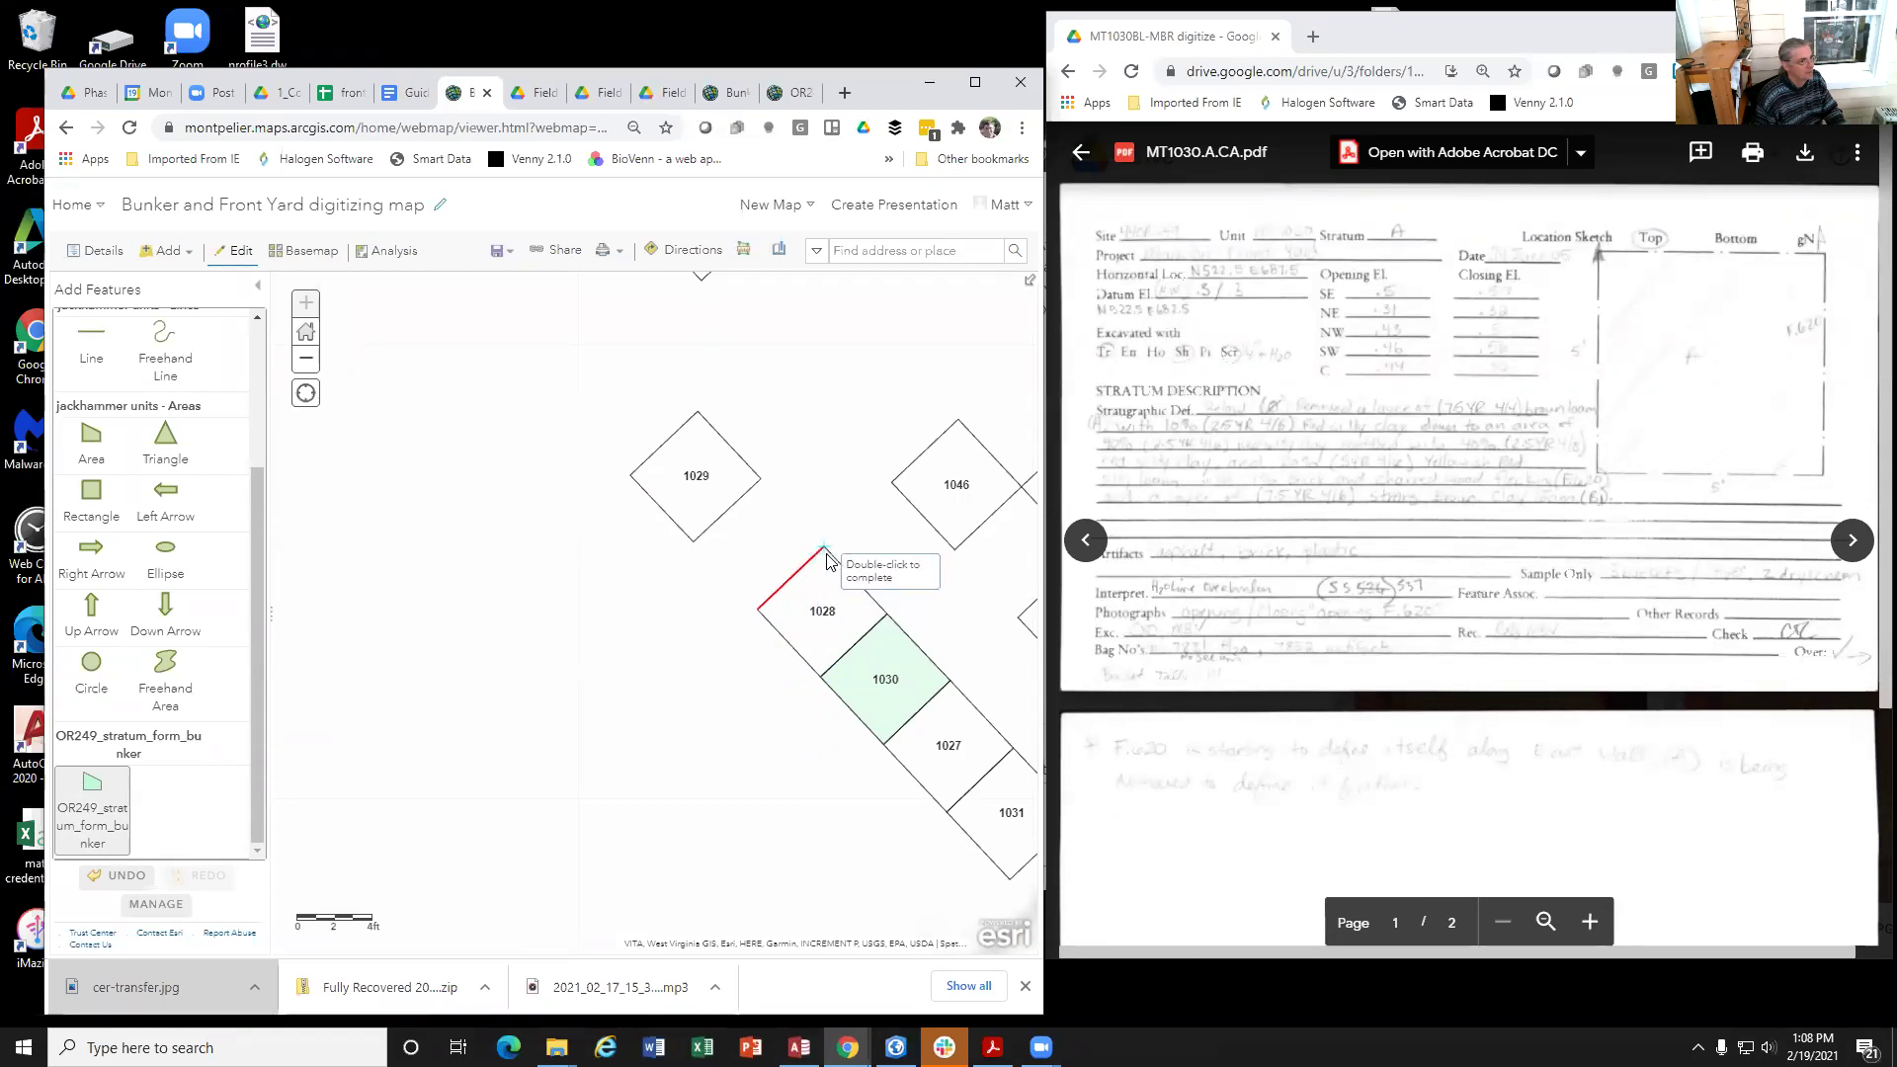
click(886, 614)
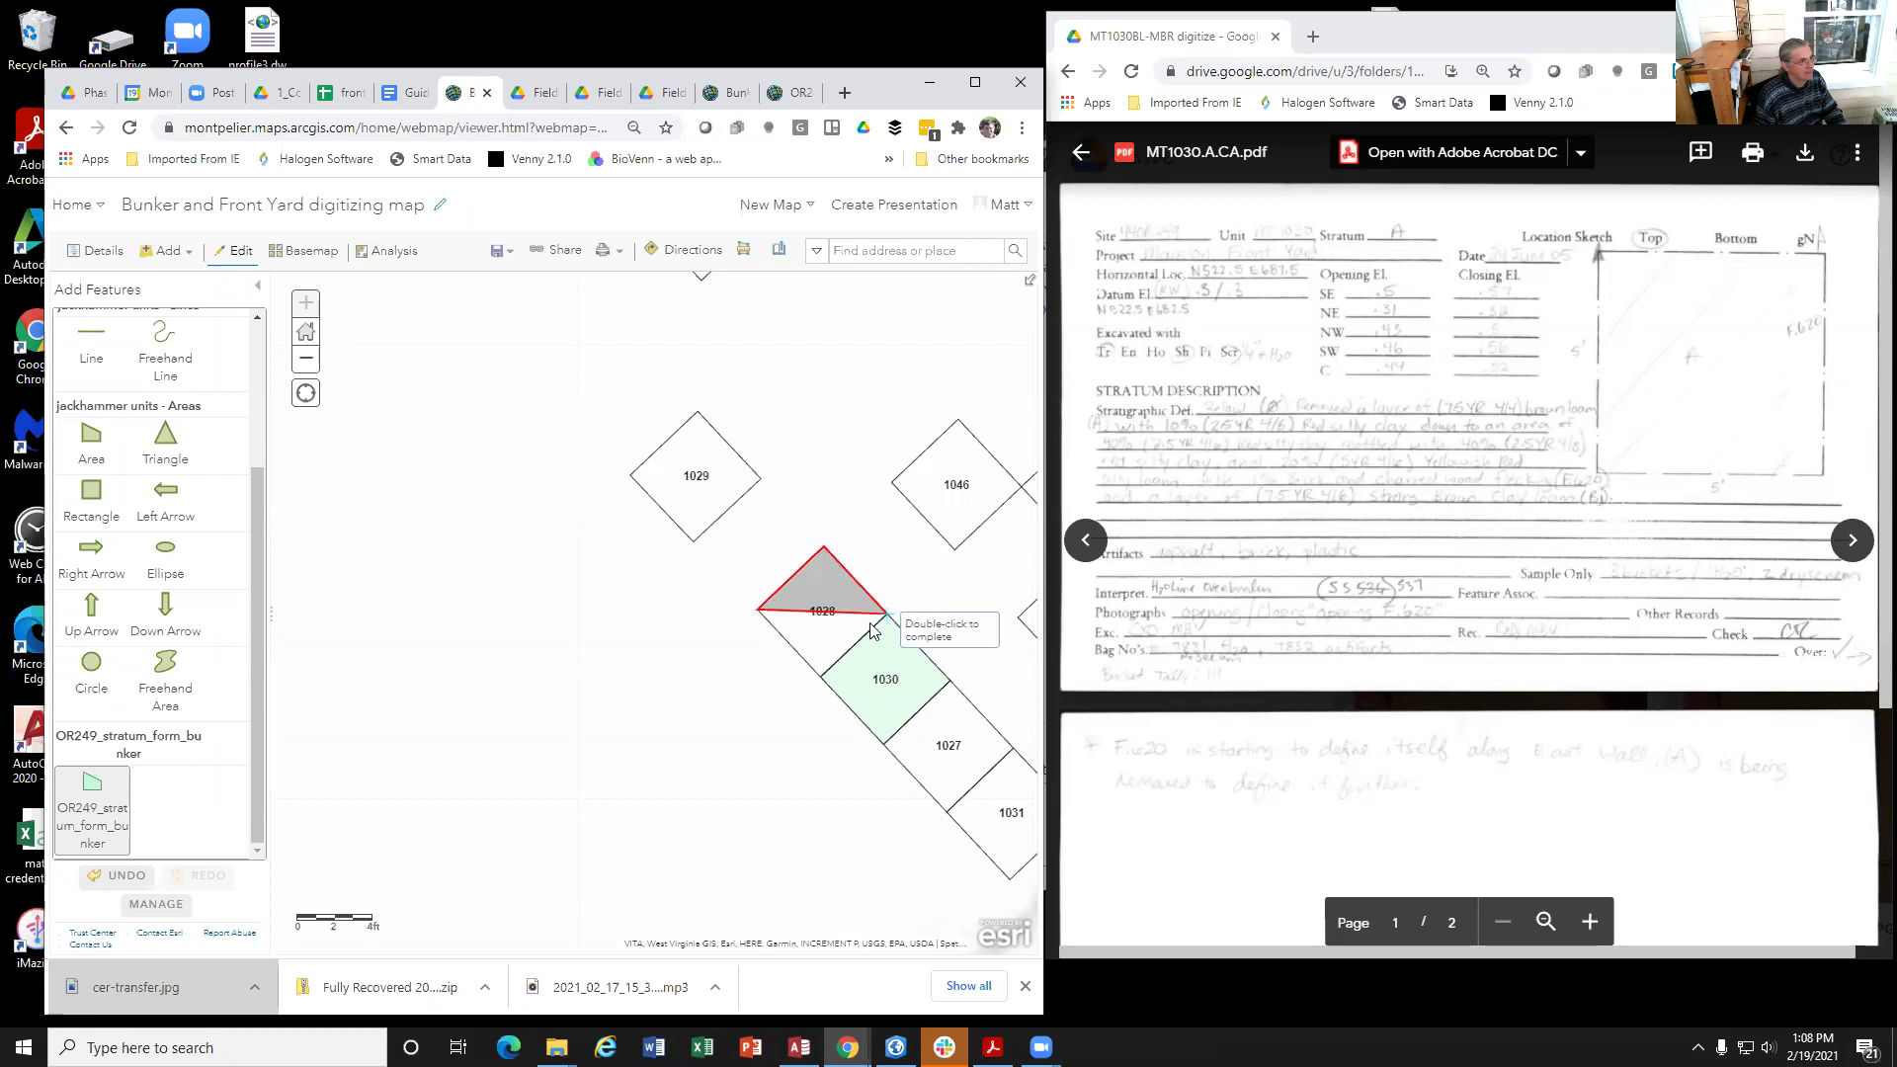
click(820, 678)
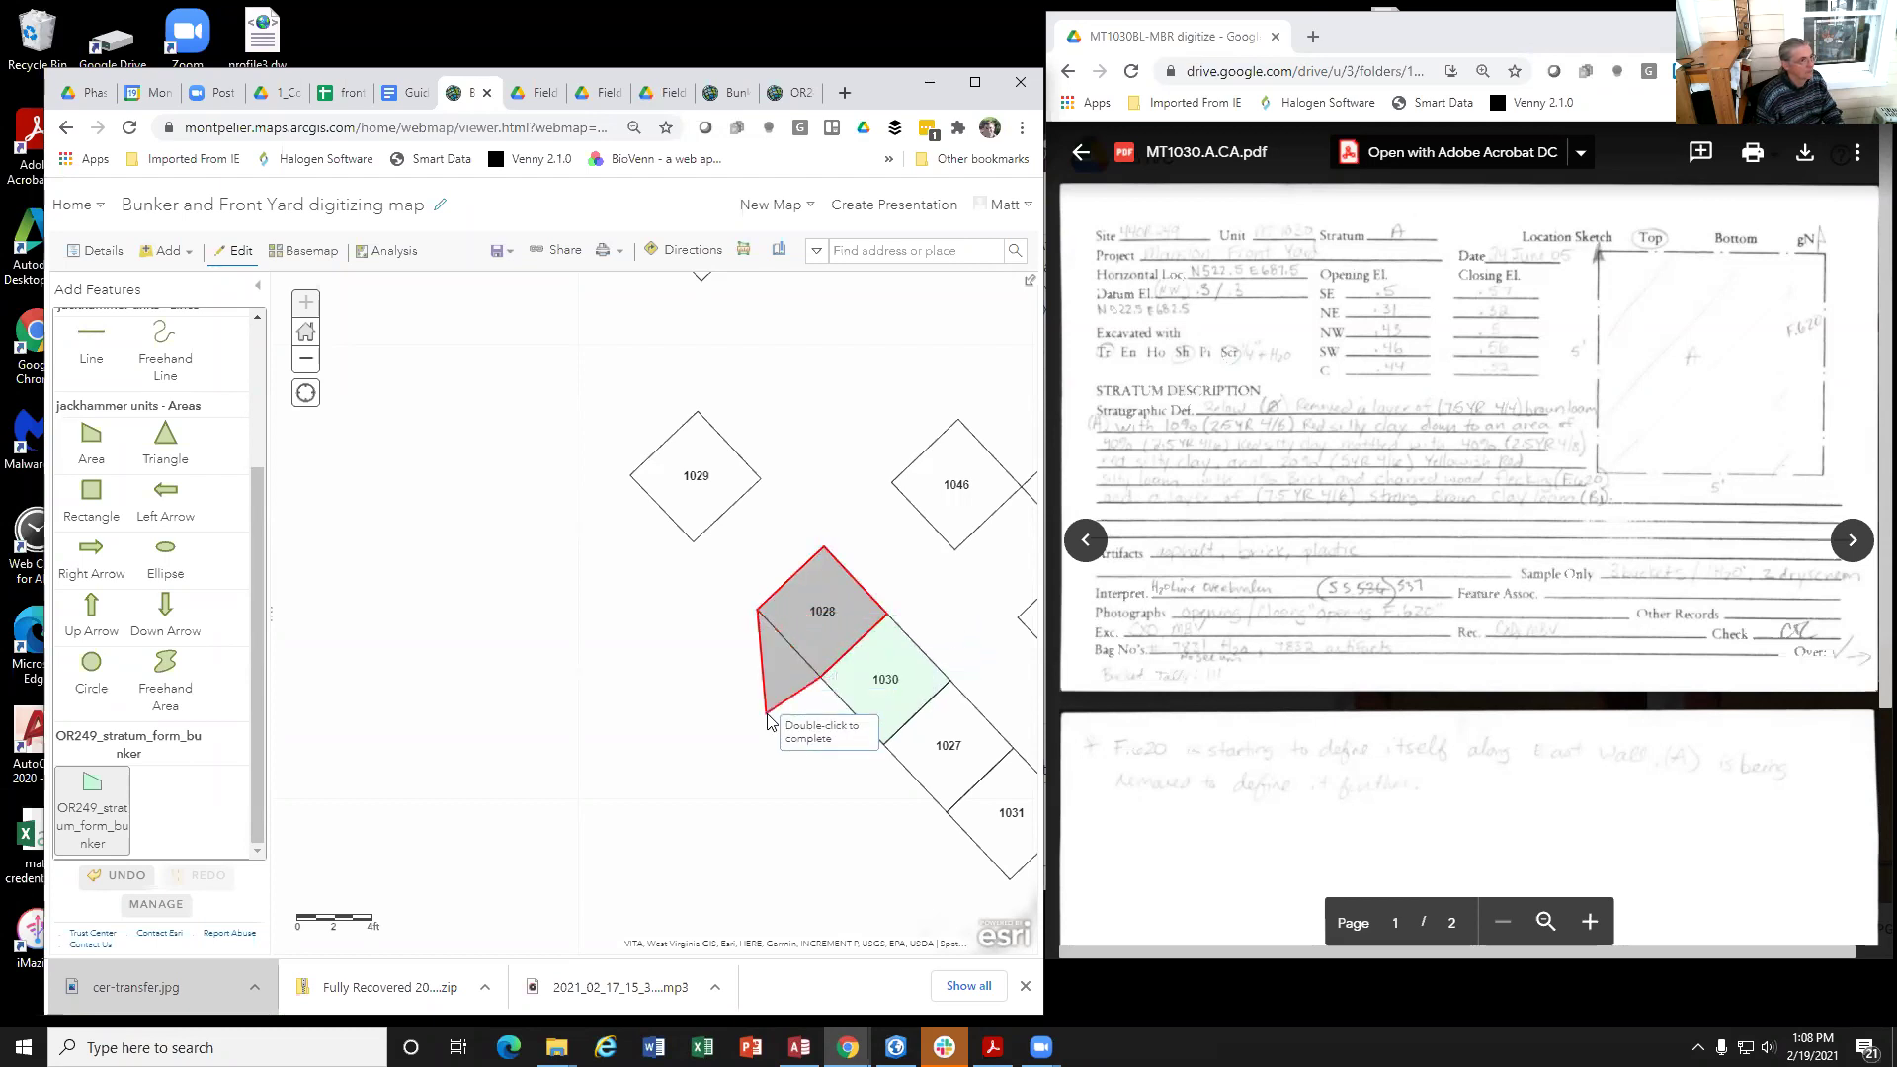
double_click(813, 676)
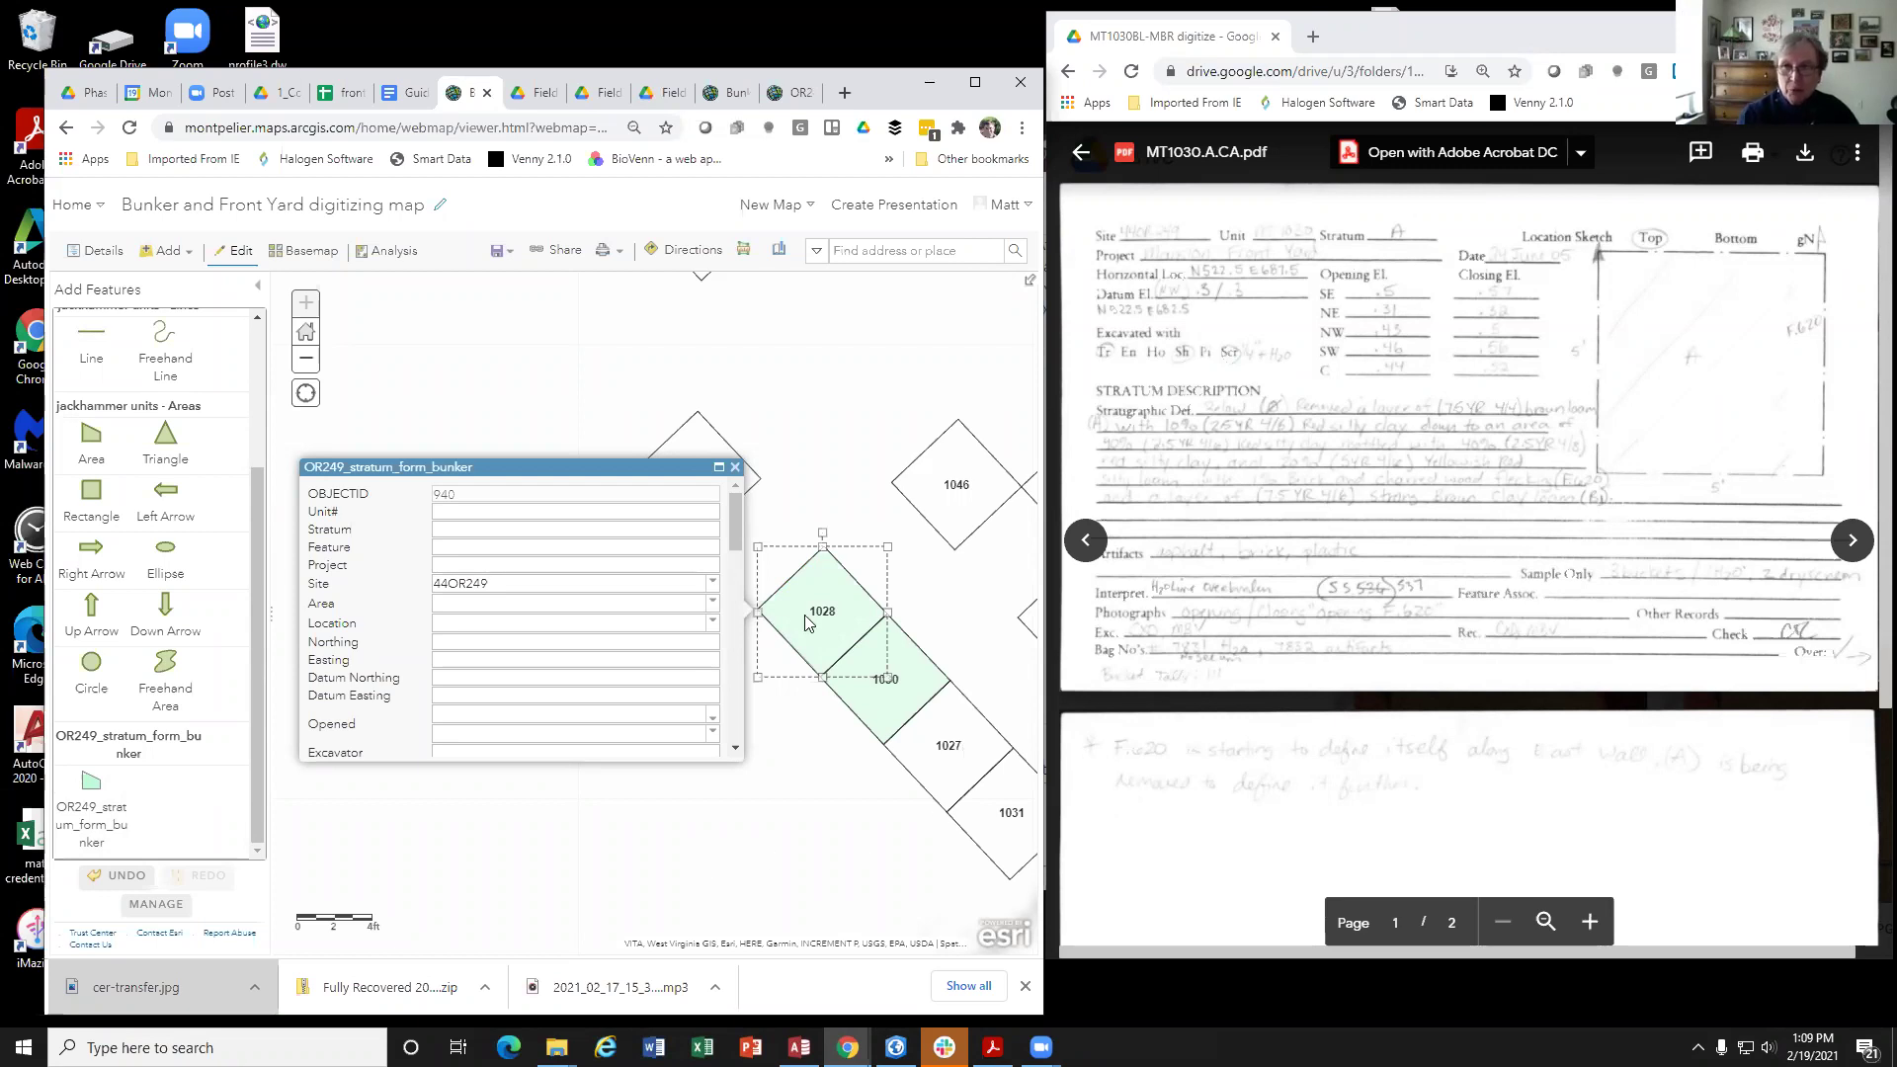
drag(739, 518, 741, 741)
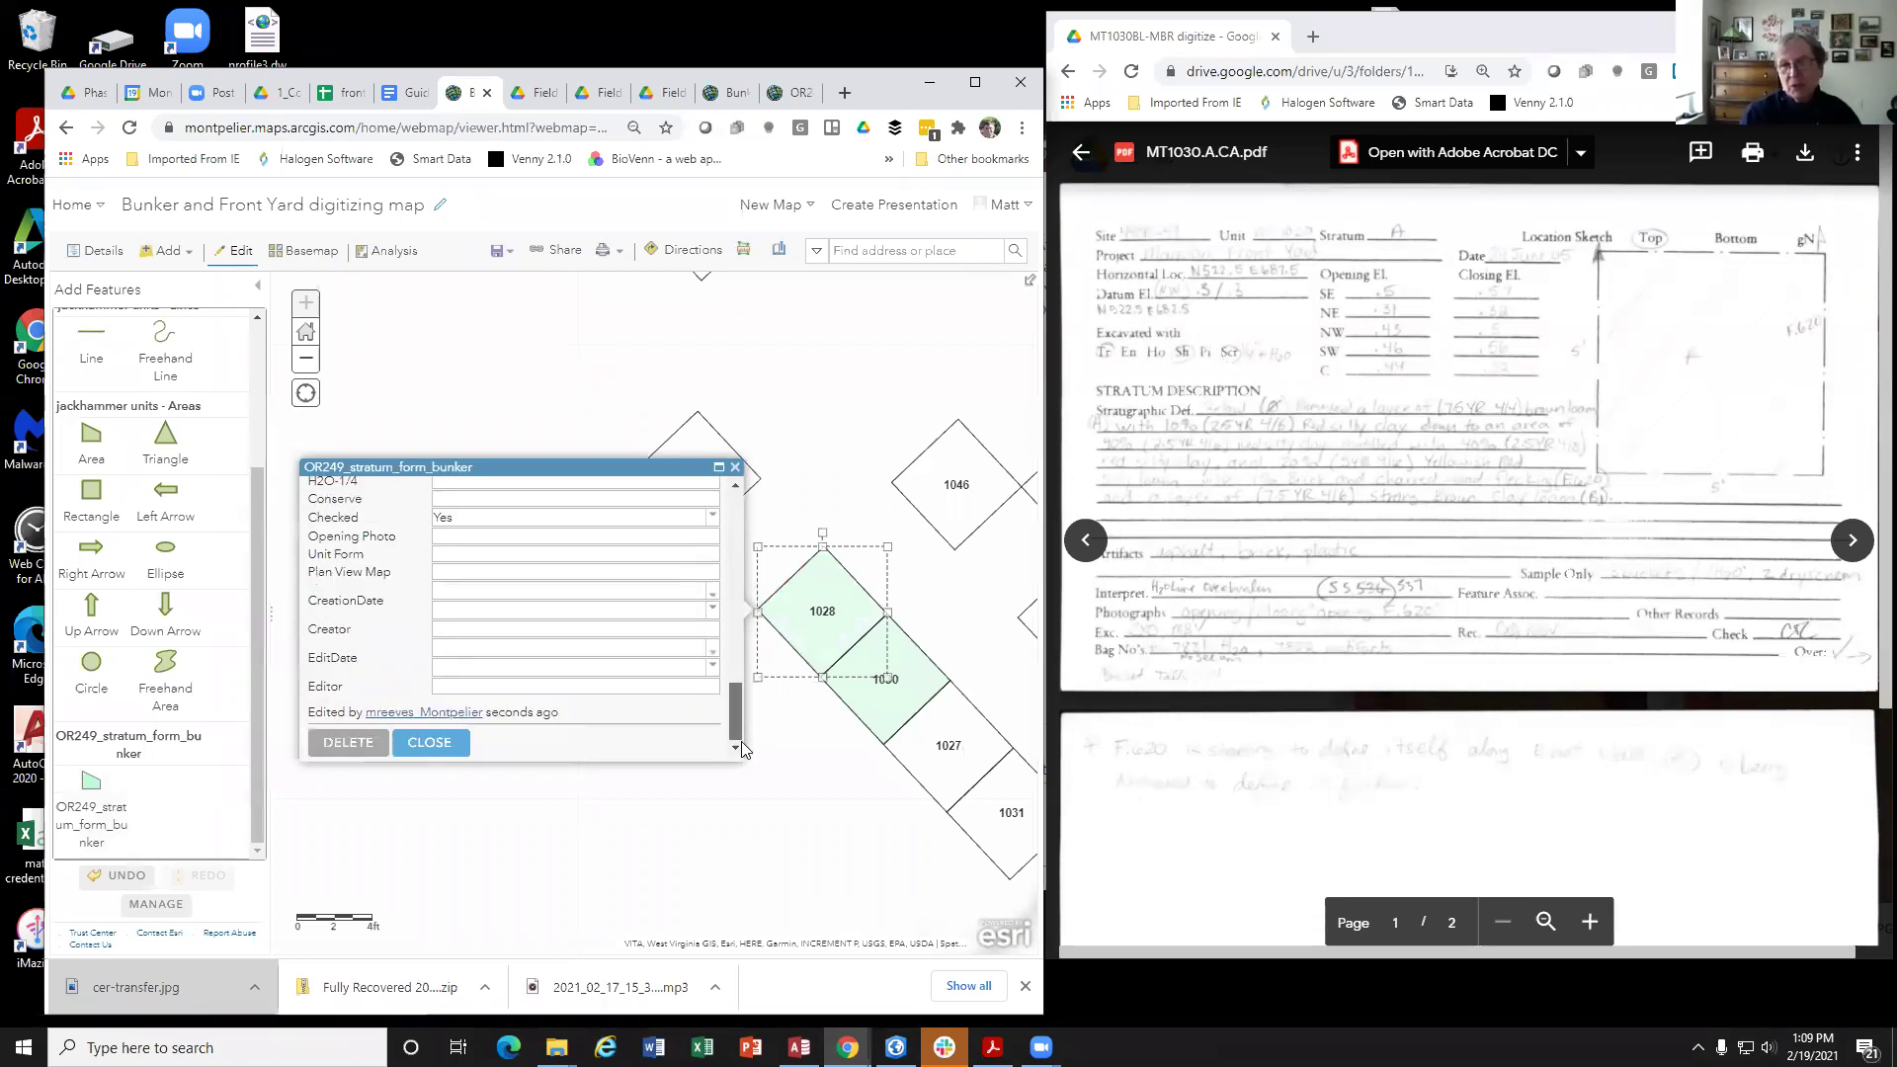
click(413, 747)
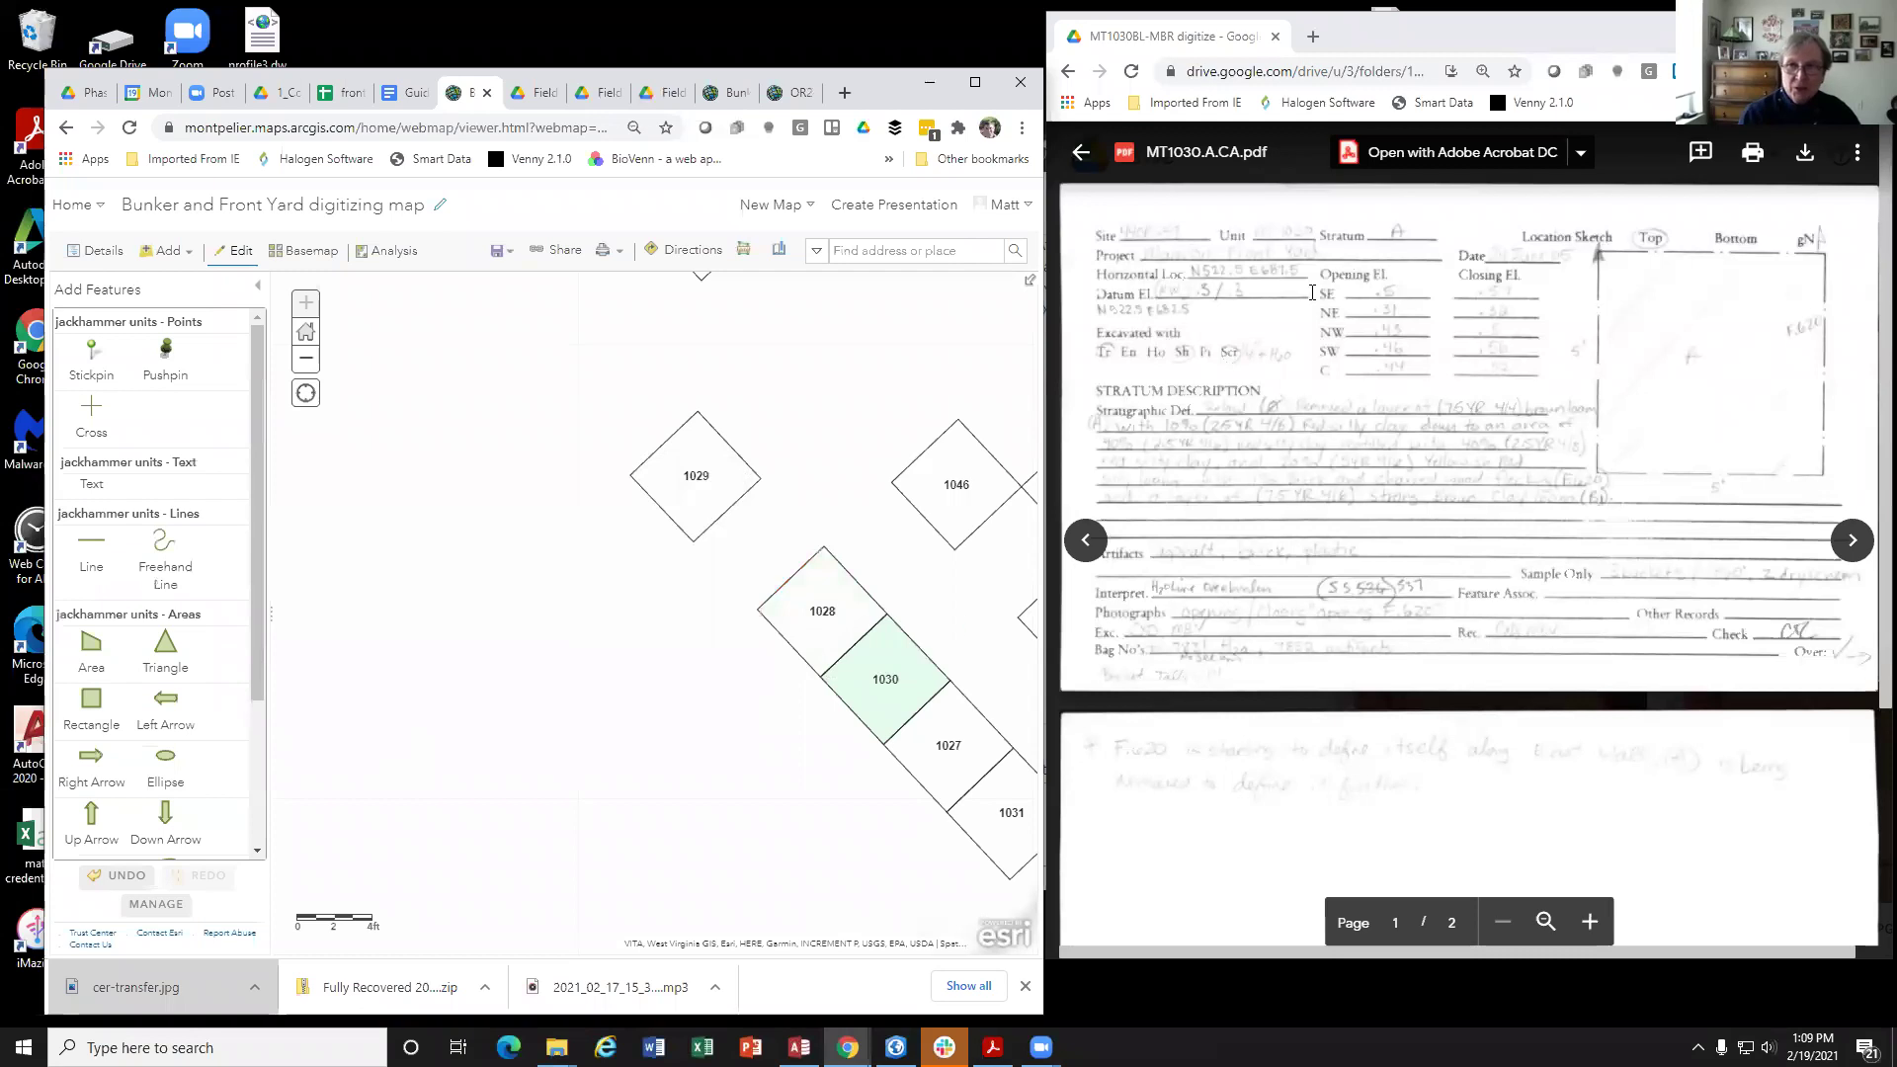
Step: Browse unit 1030's stratum B1 and B2 forms, photos and plan view, and bring up the MT1030.F620.CA.pdf form
click(1850, 541)
click(1851, 546)
click(1851, 545)
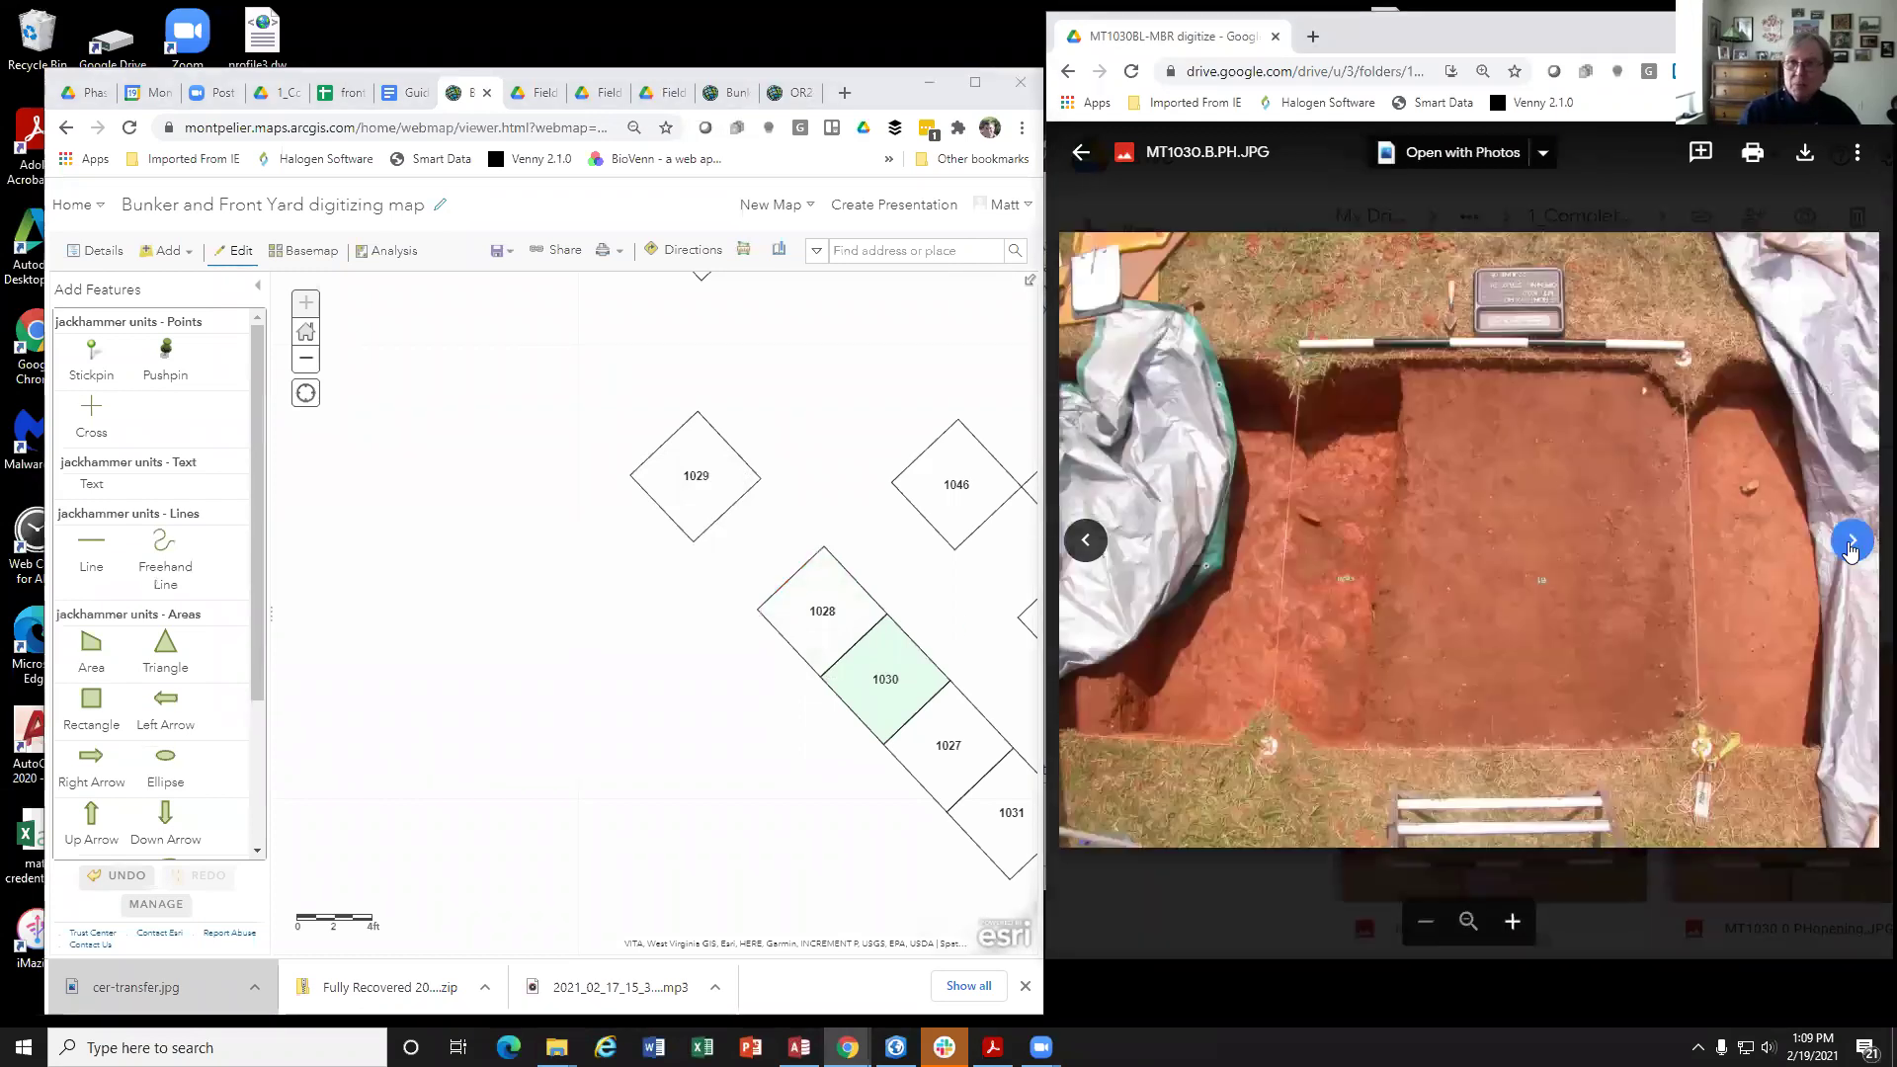
click(1087, 539)
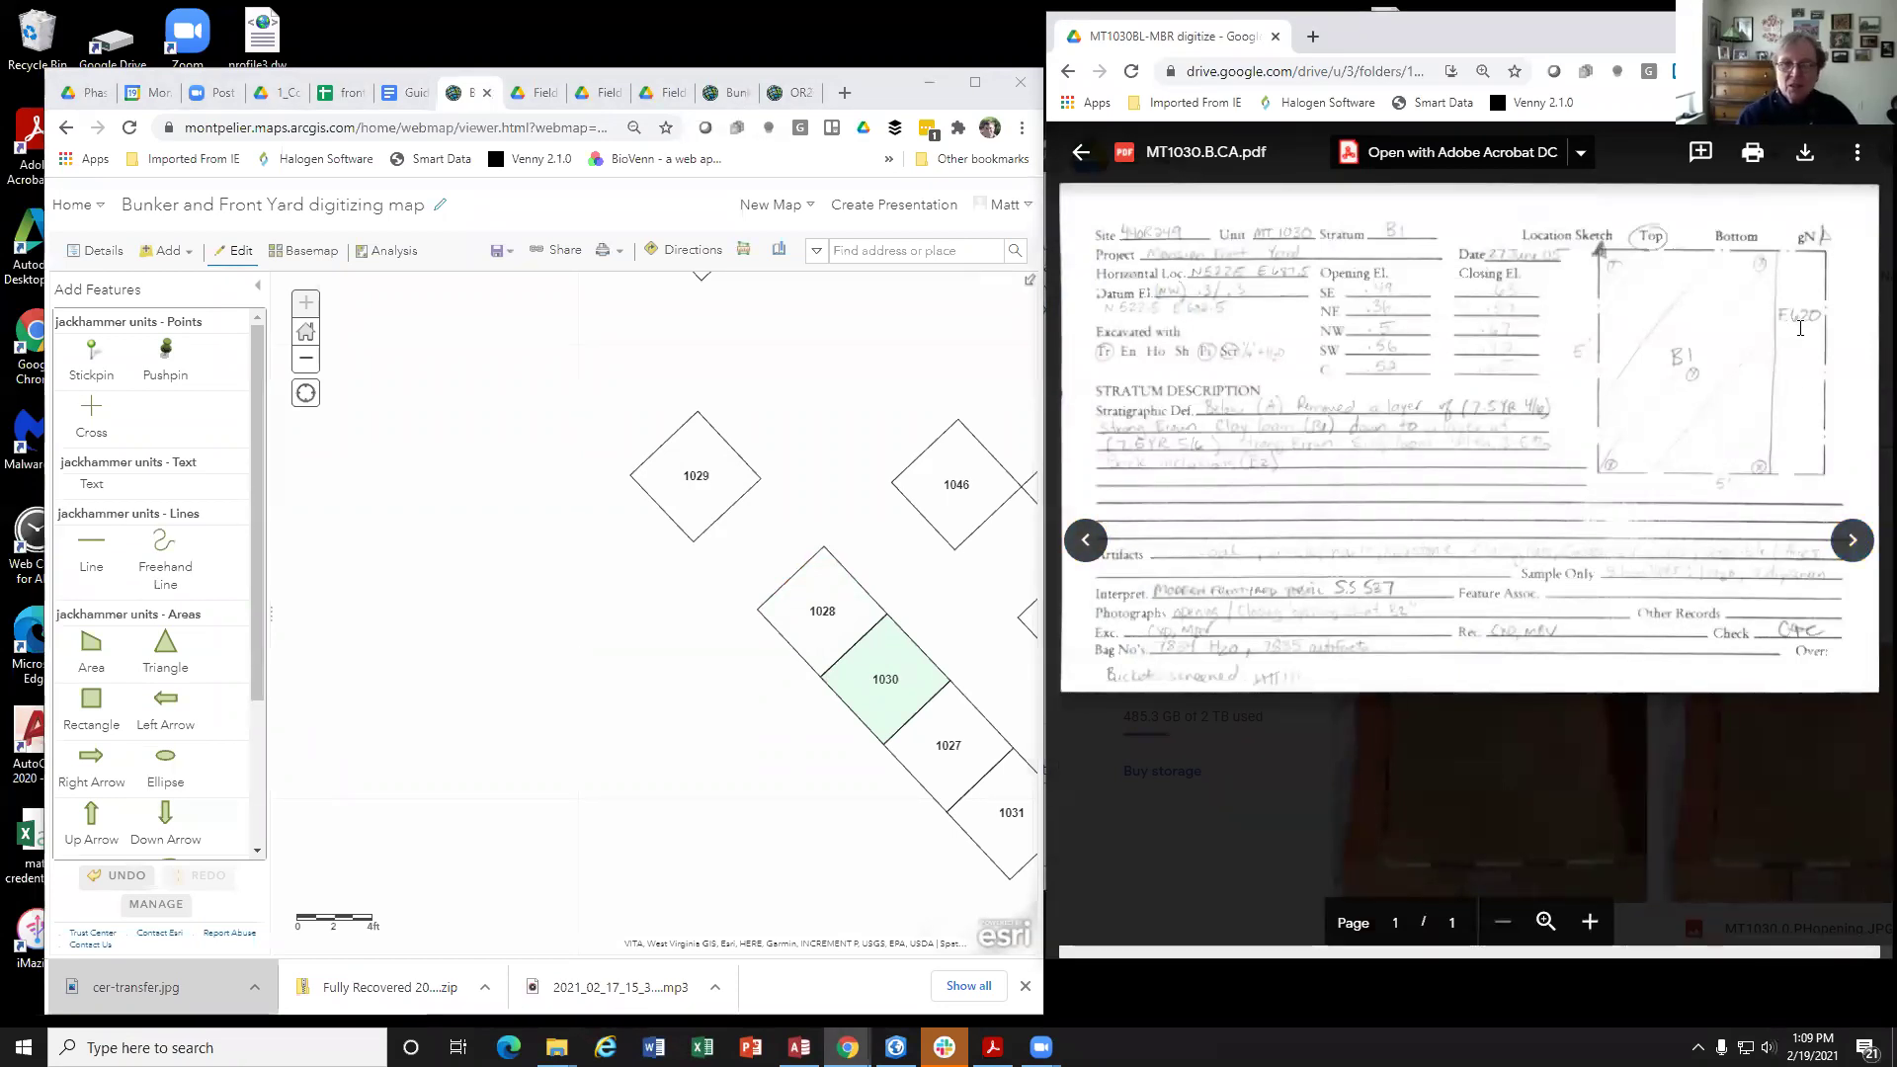
click(1853, 539)
click(1853, 540)
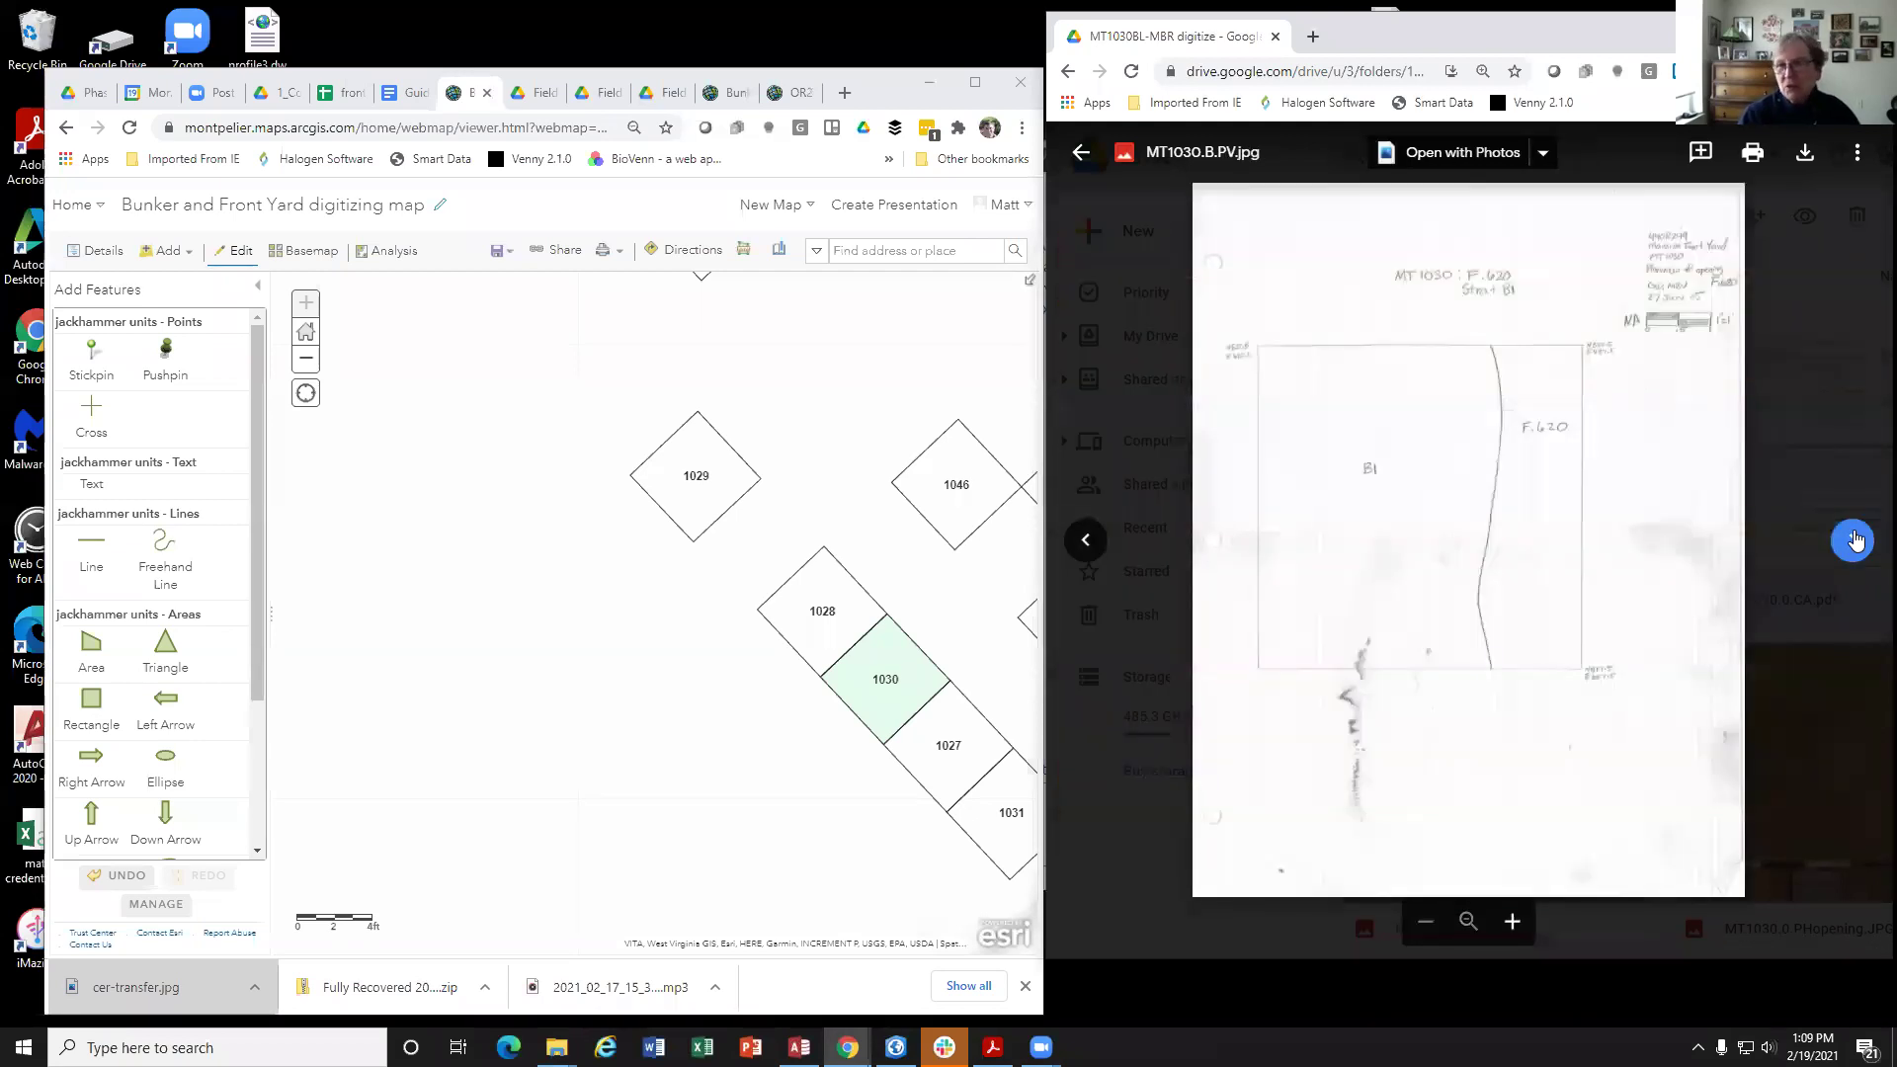
click(1853, 539)
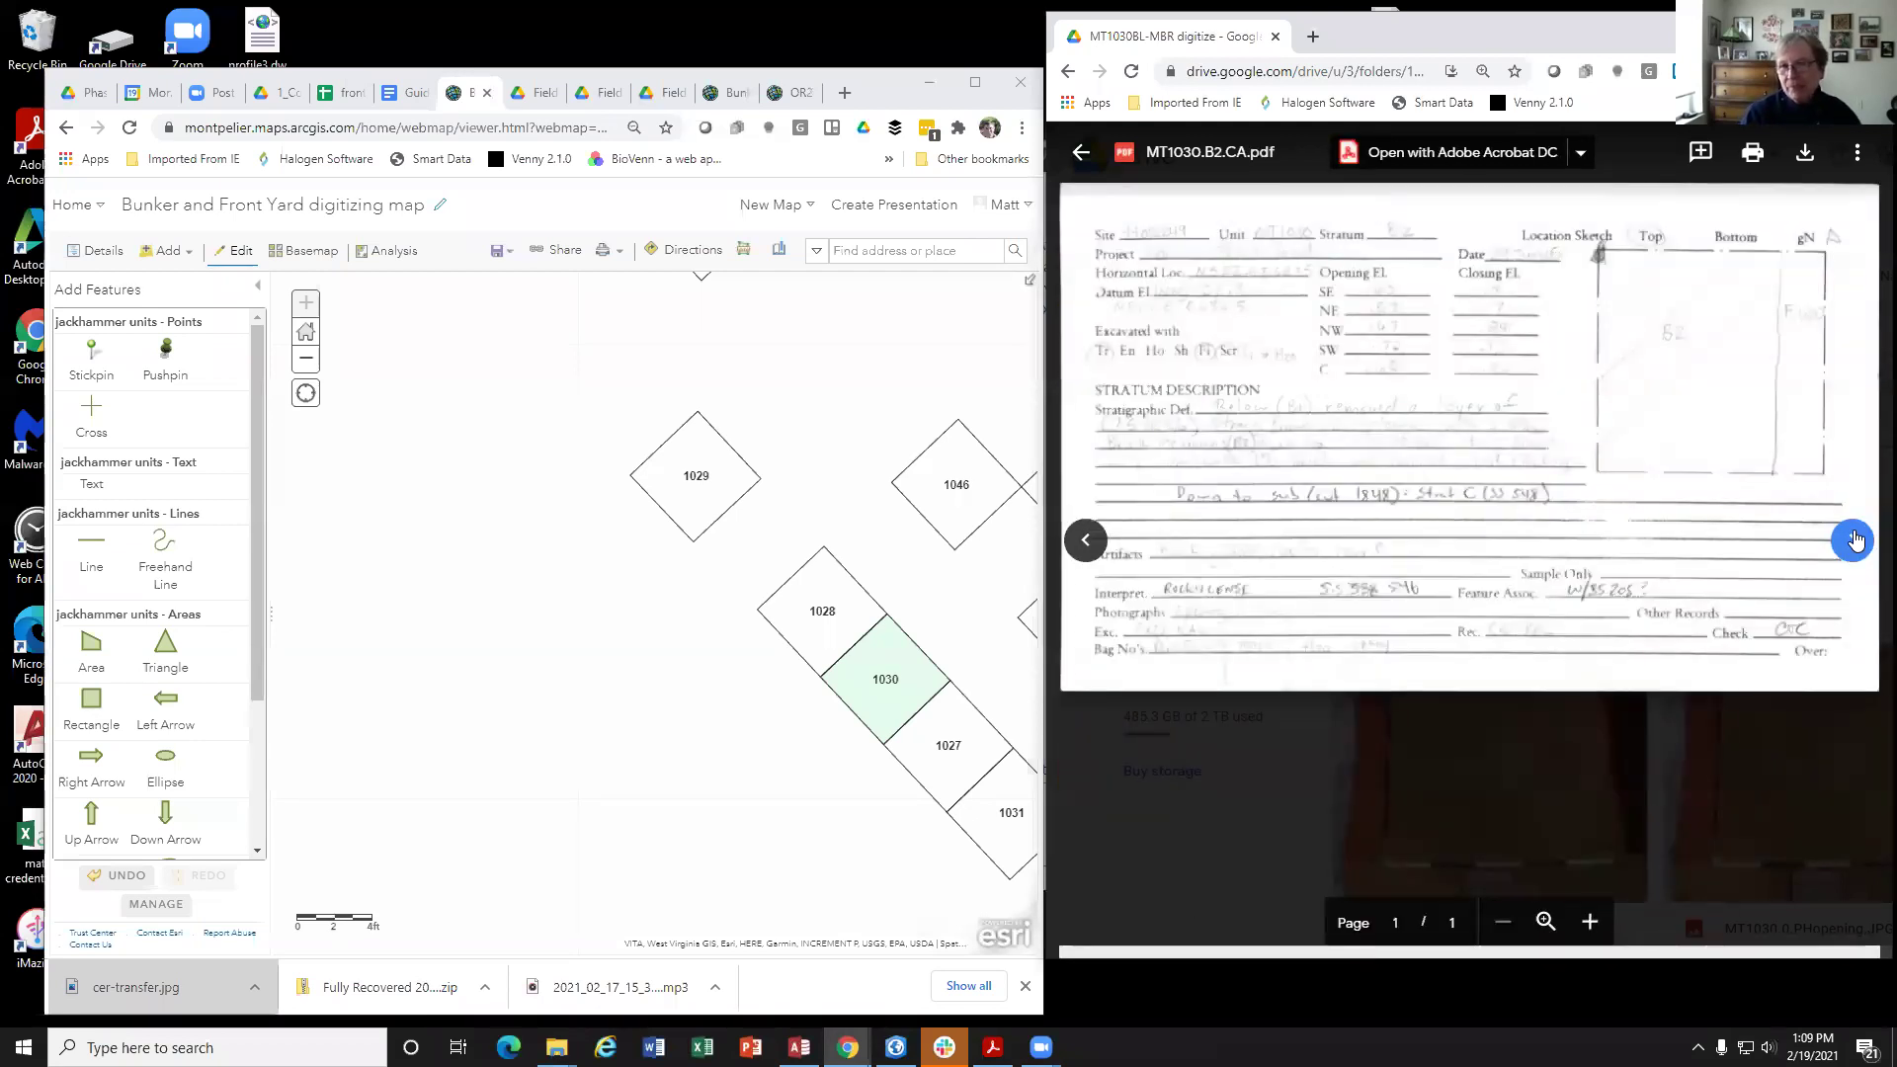
click(1853, 539)
click(1853, 540)
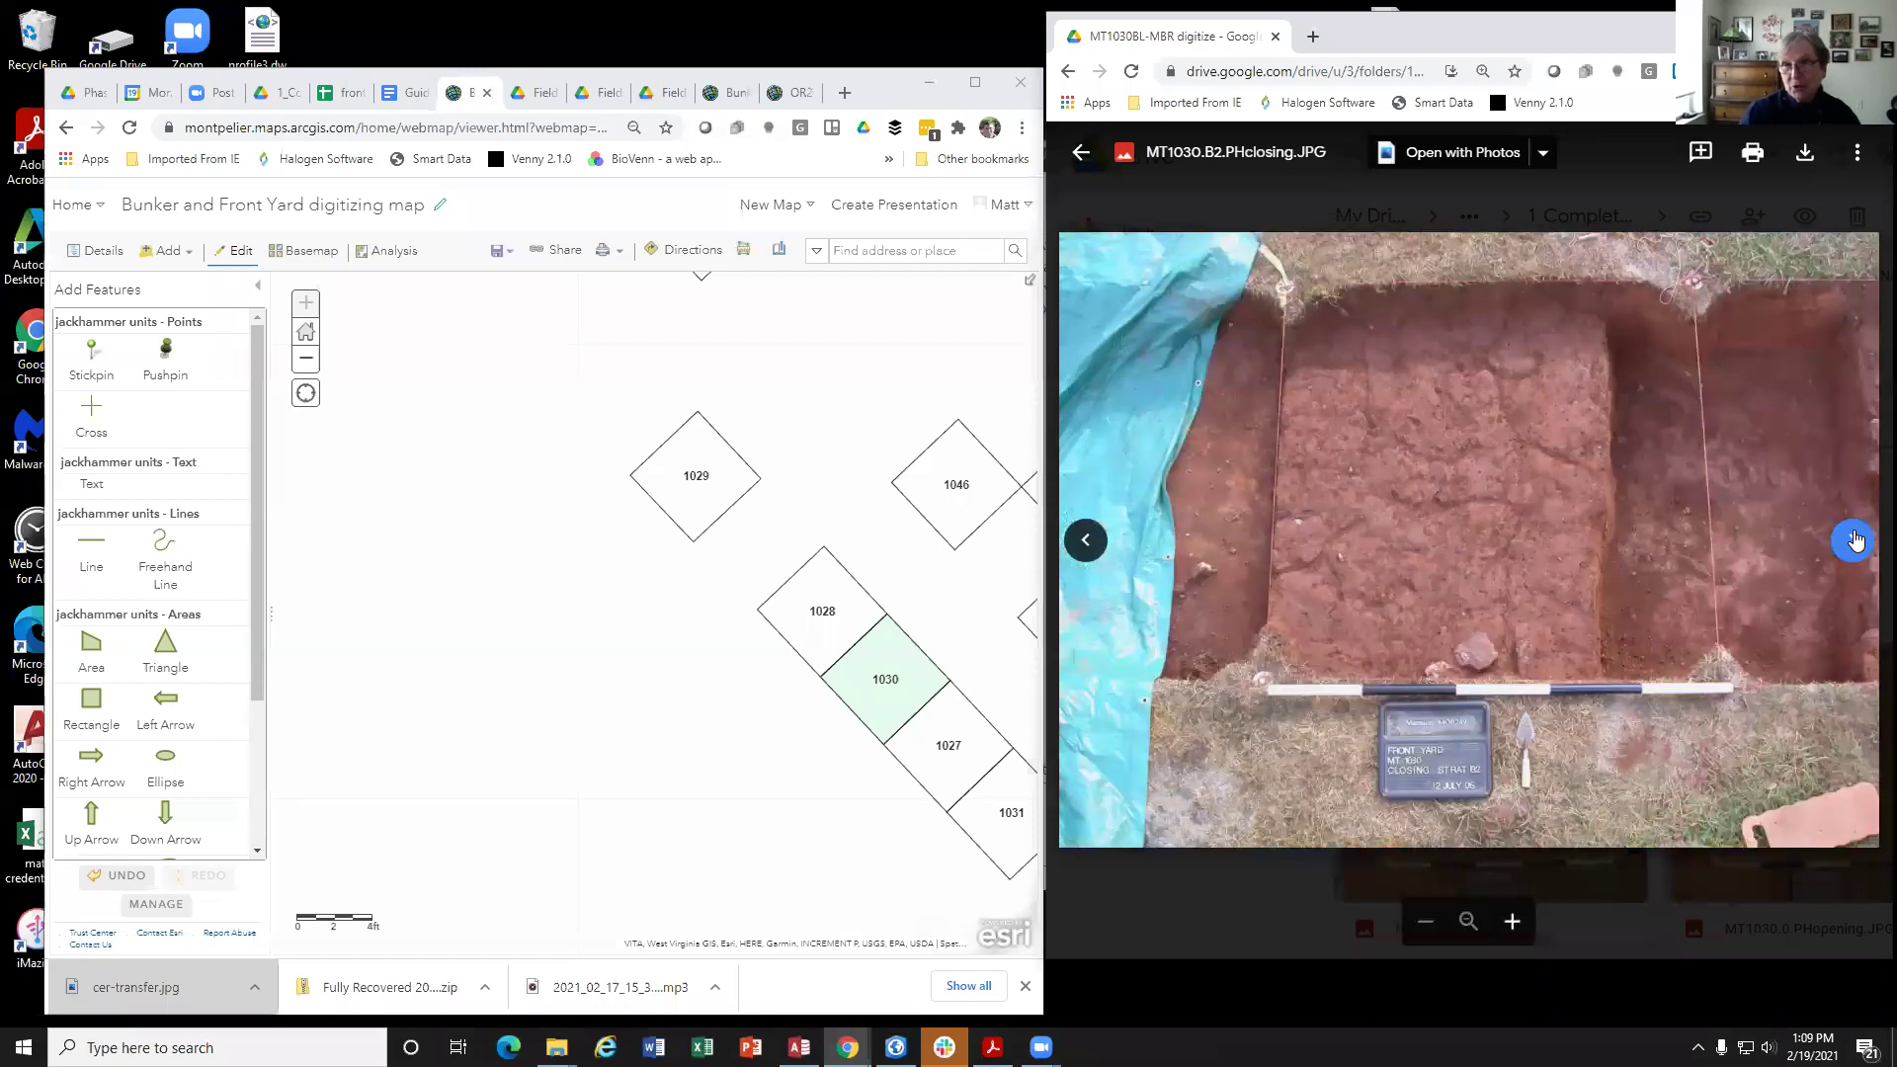
click(1853, 540)
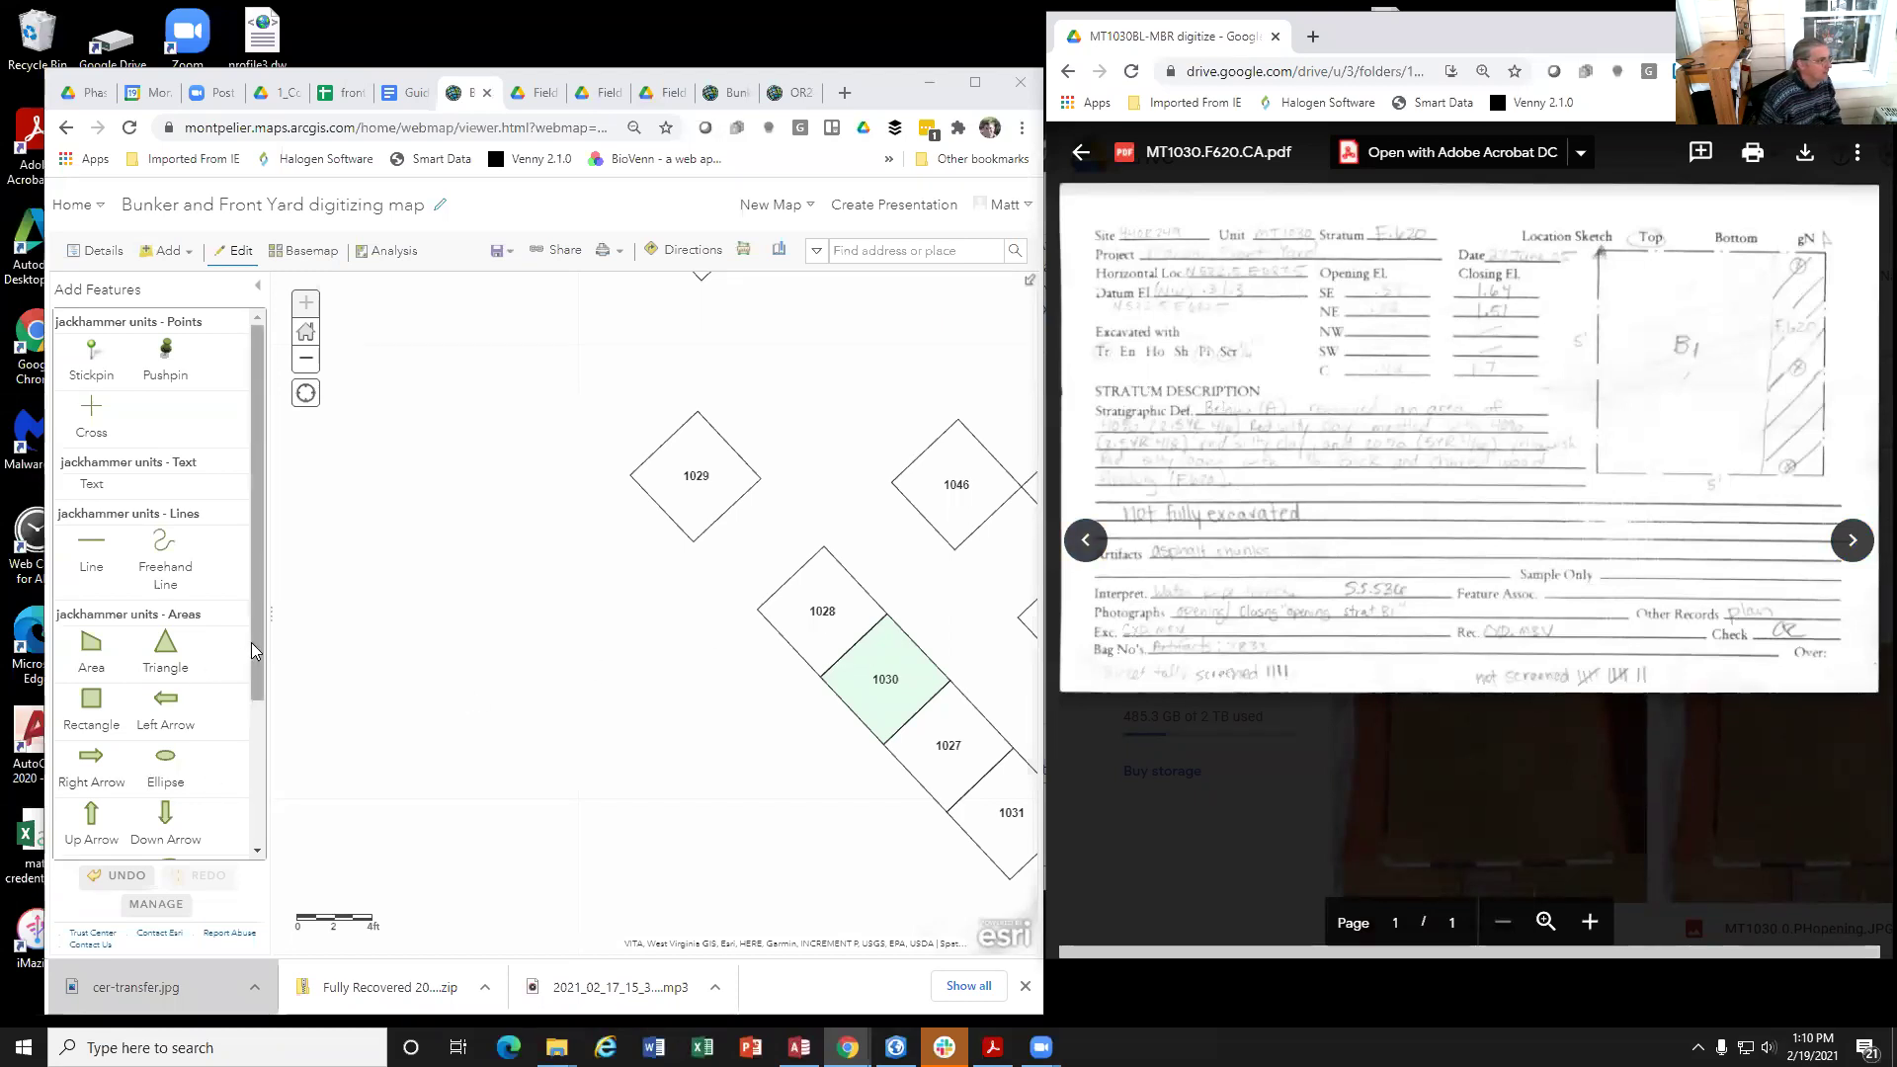
Step: Draw an OR249_stratum_form_bunker polygon for F.620 as a strip along unit 1030's southeast edge, snapping to its east and south corners, and close its form
drag(253, 642, 267, 812)
click(93, 797)
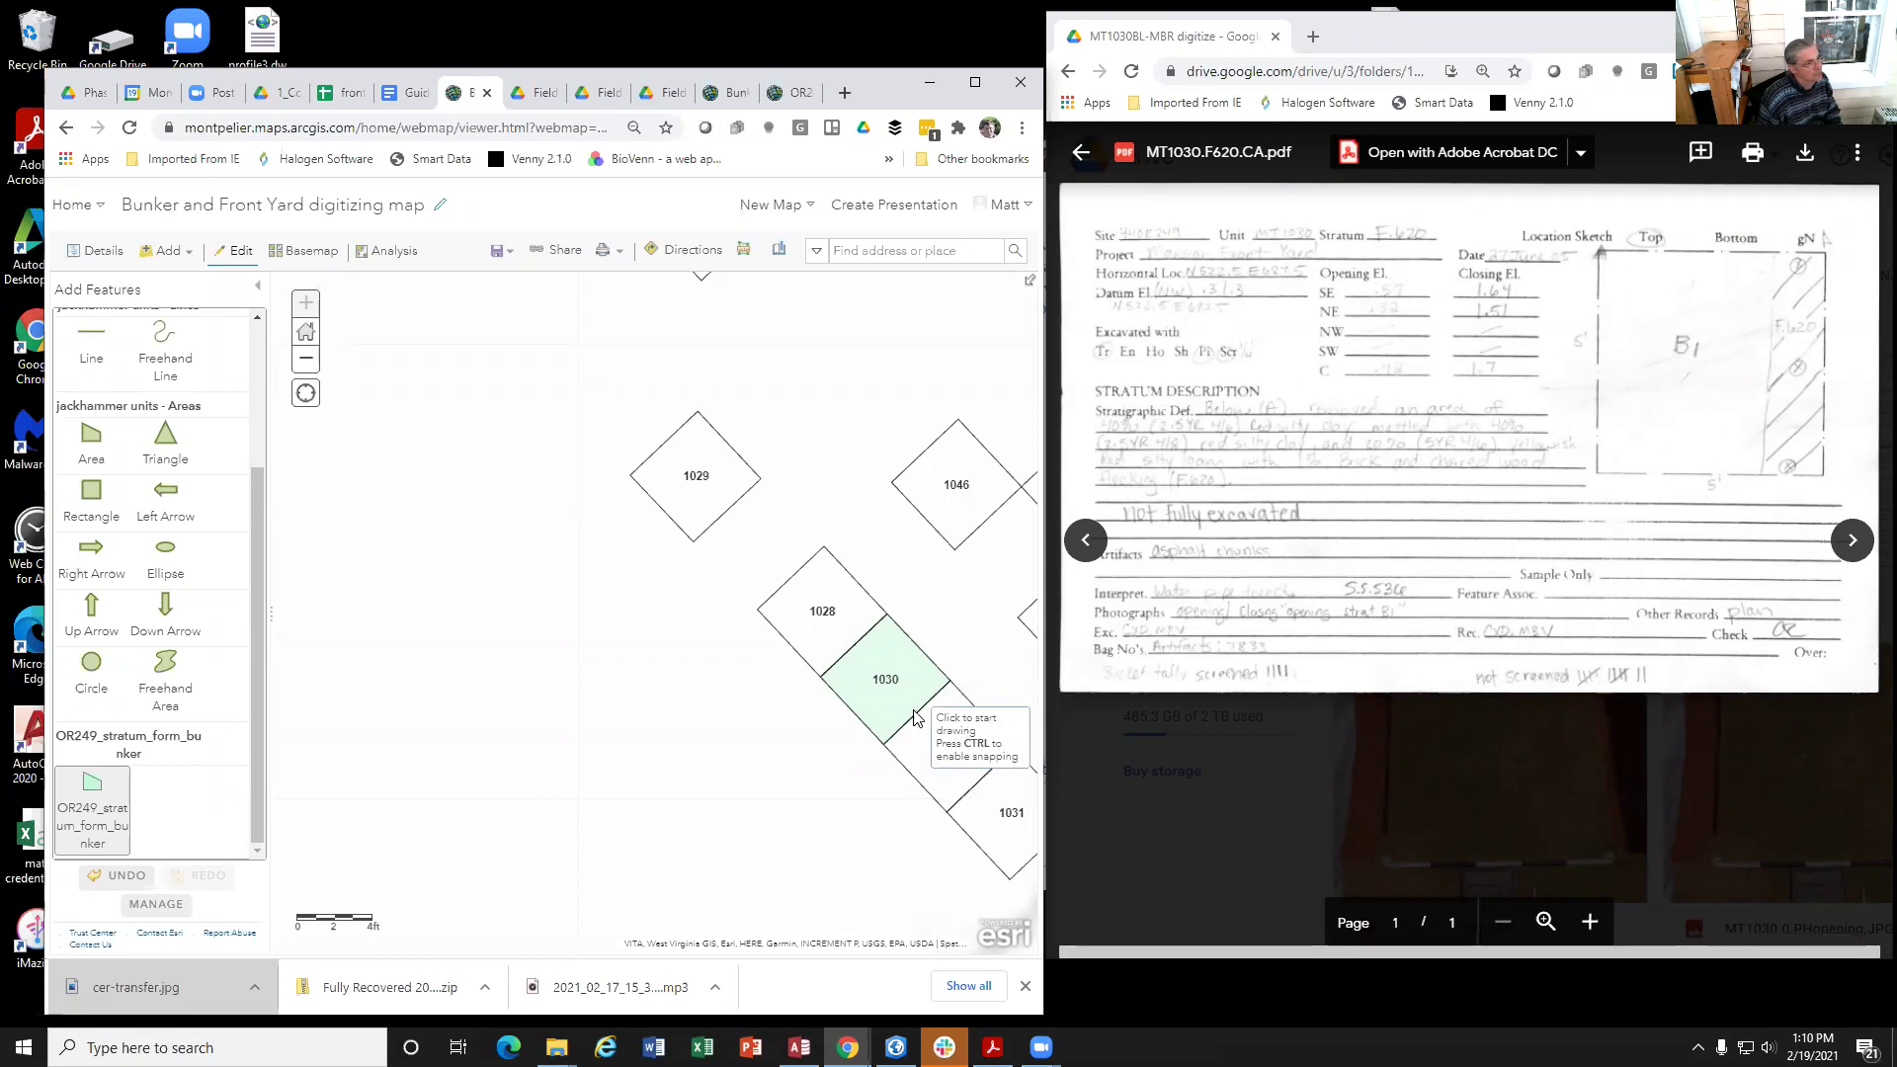
scroll(741, 775, down, 3)
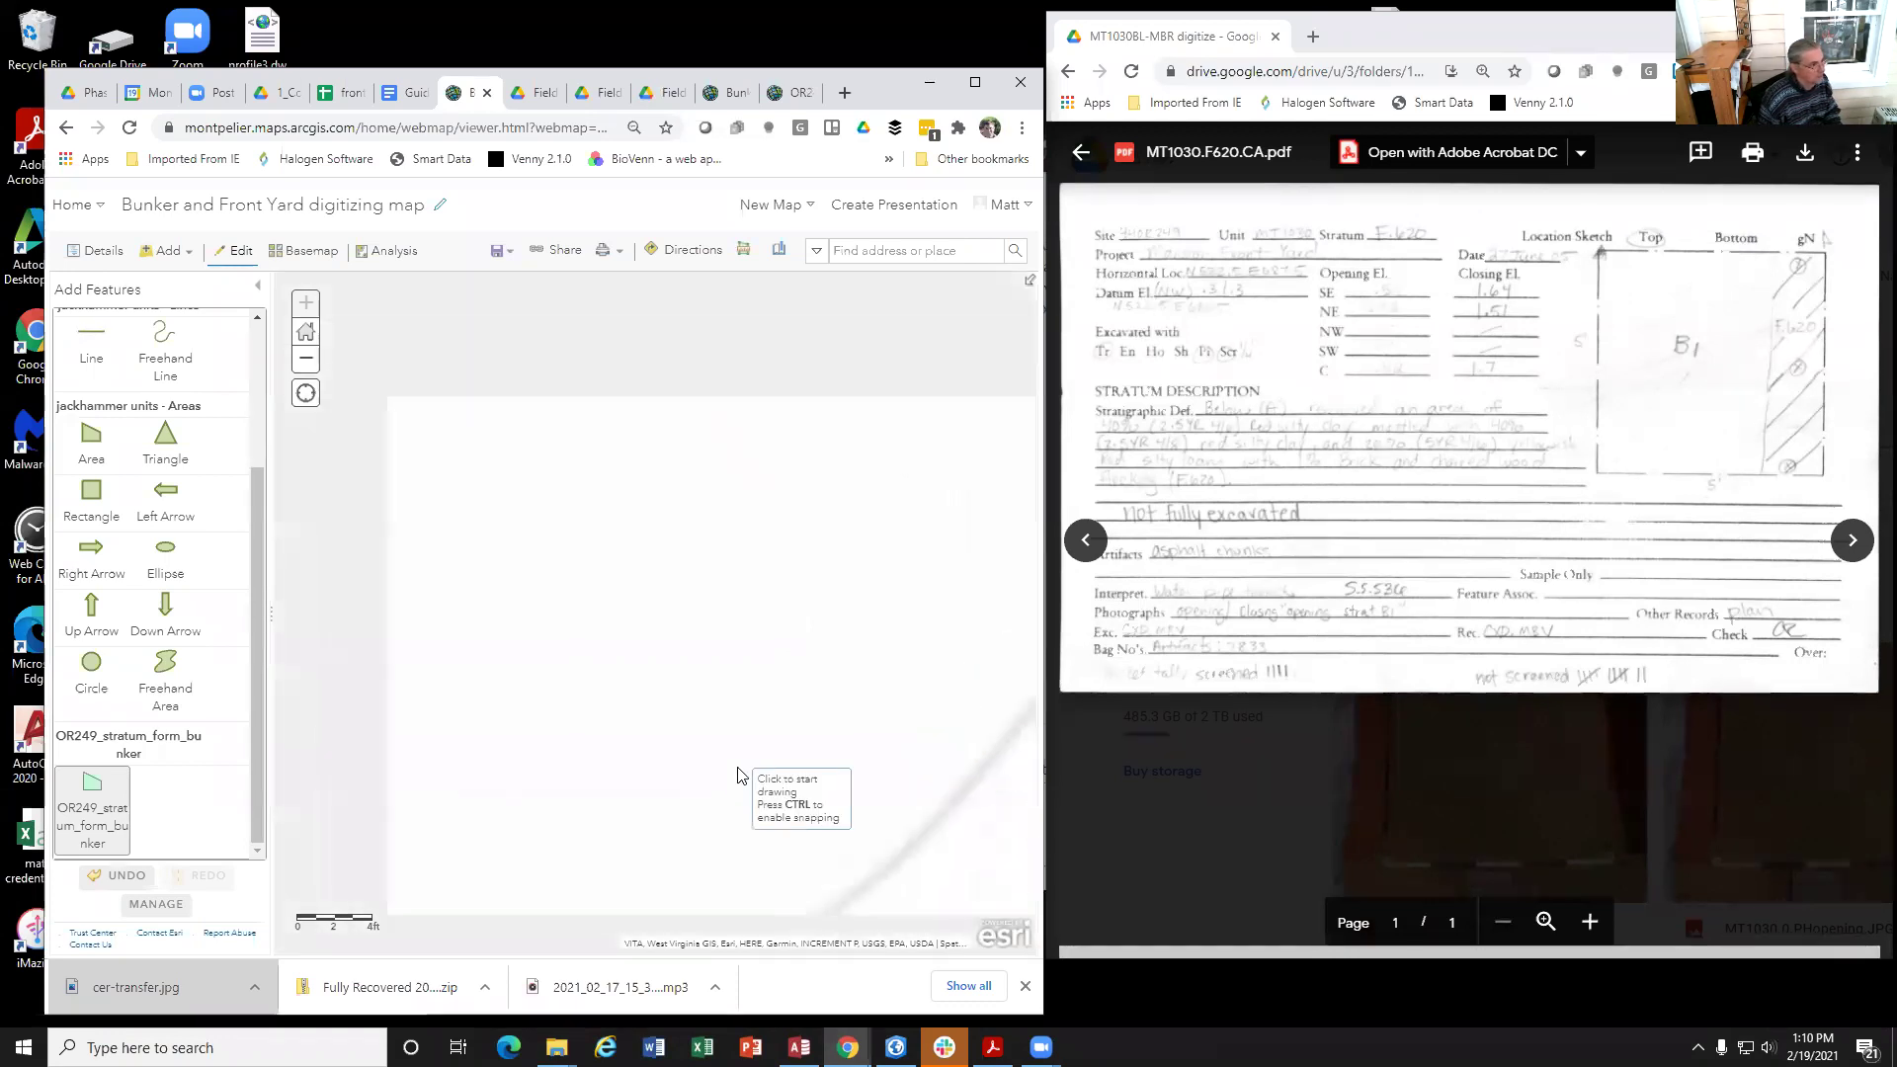
scroll(741, 774, down, 2)
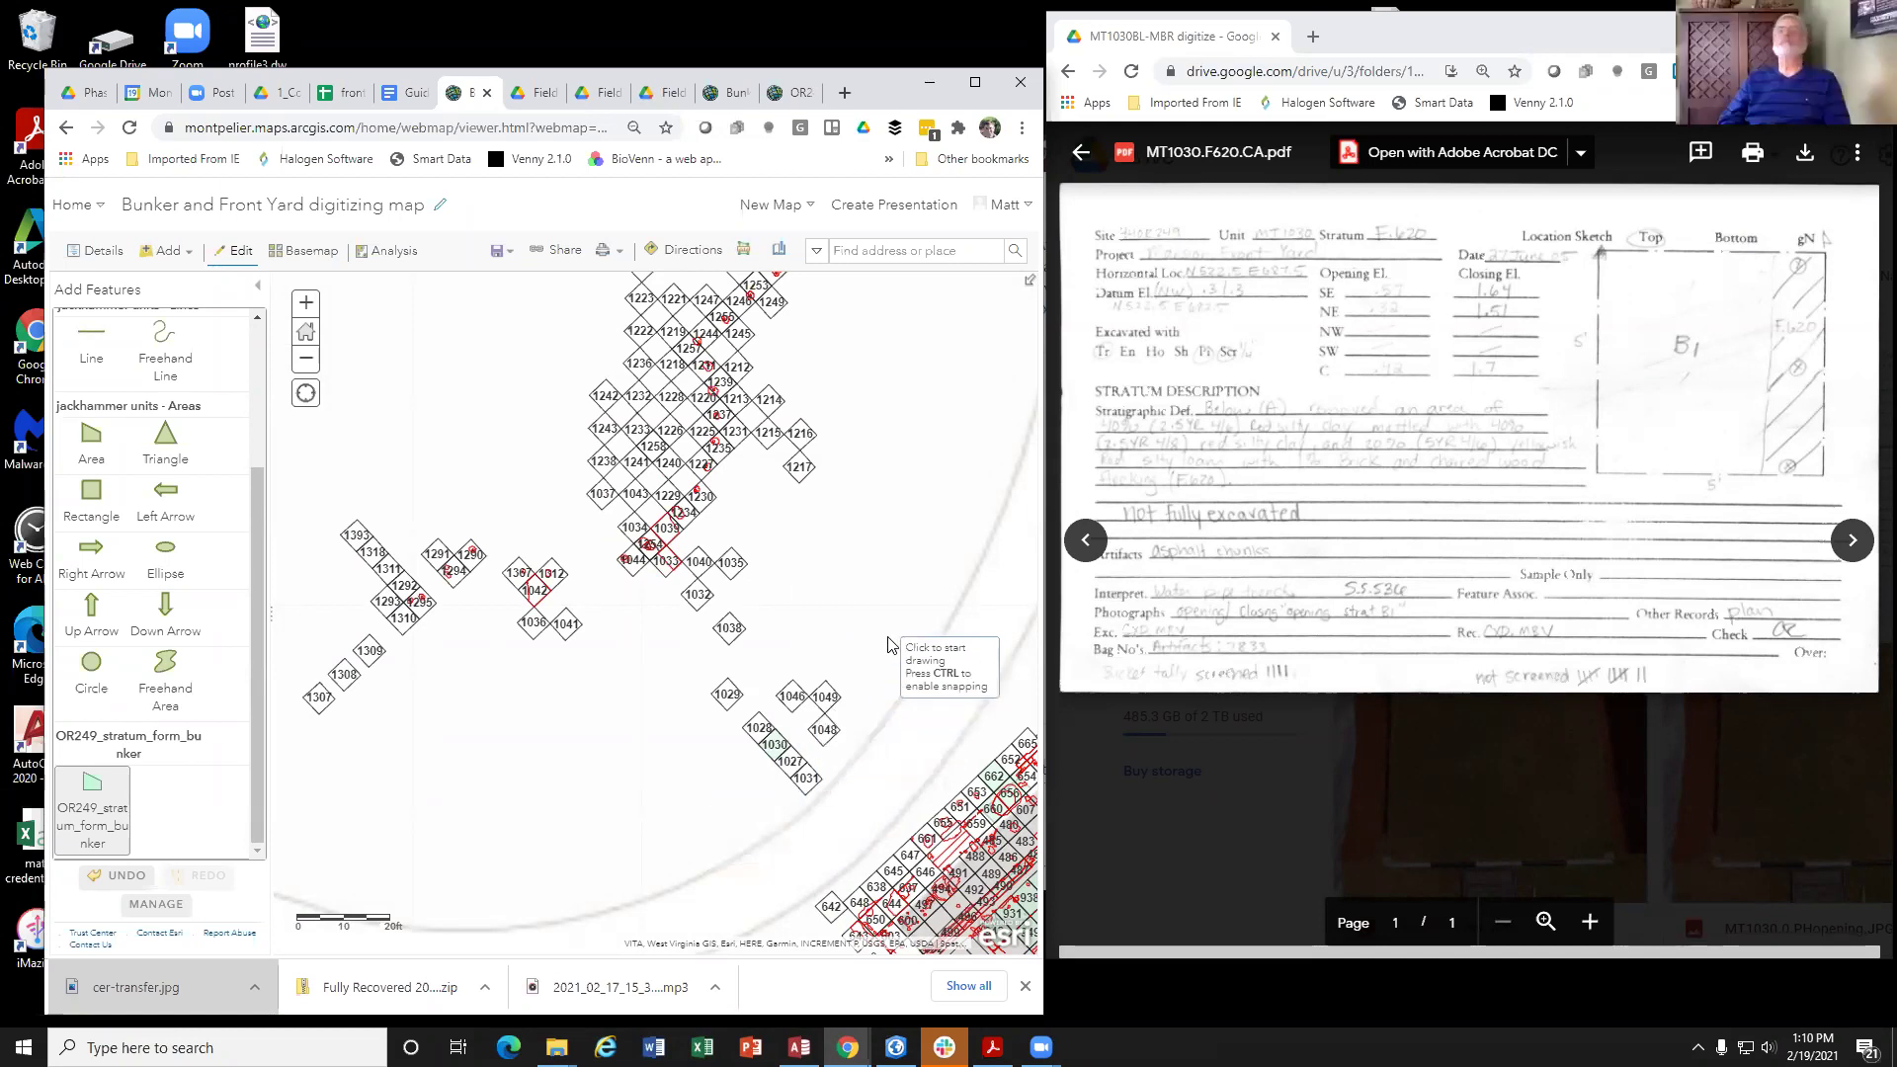
scroll(764, 758, up, 3)
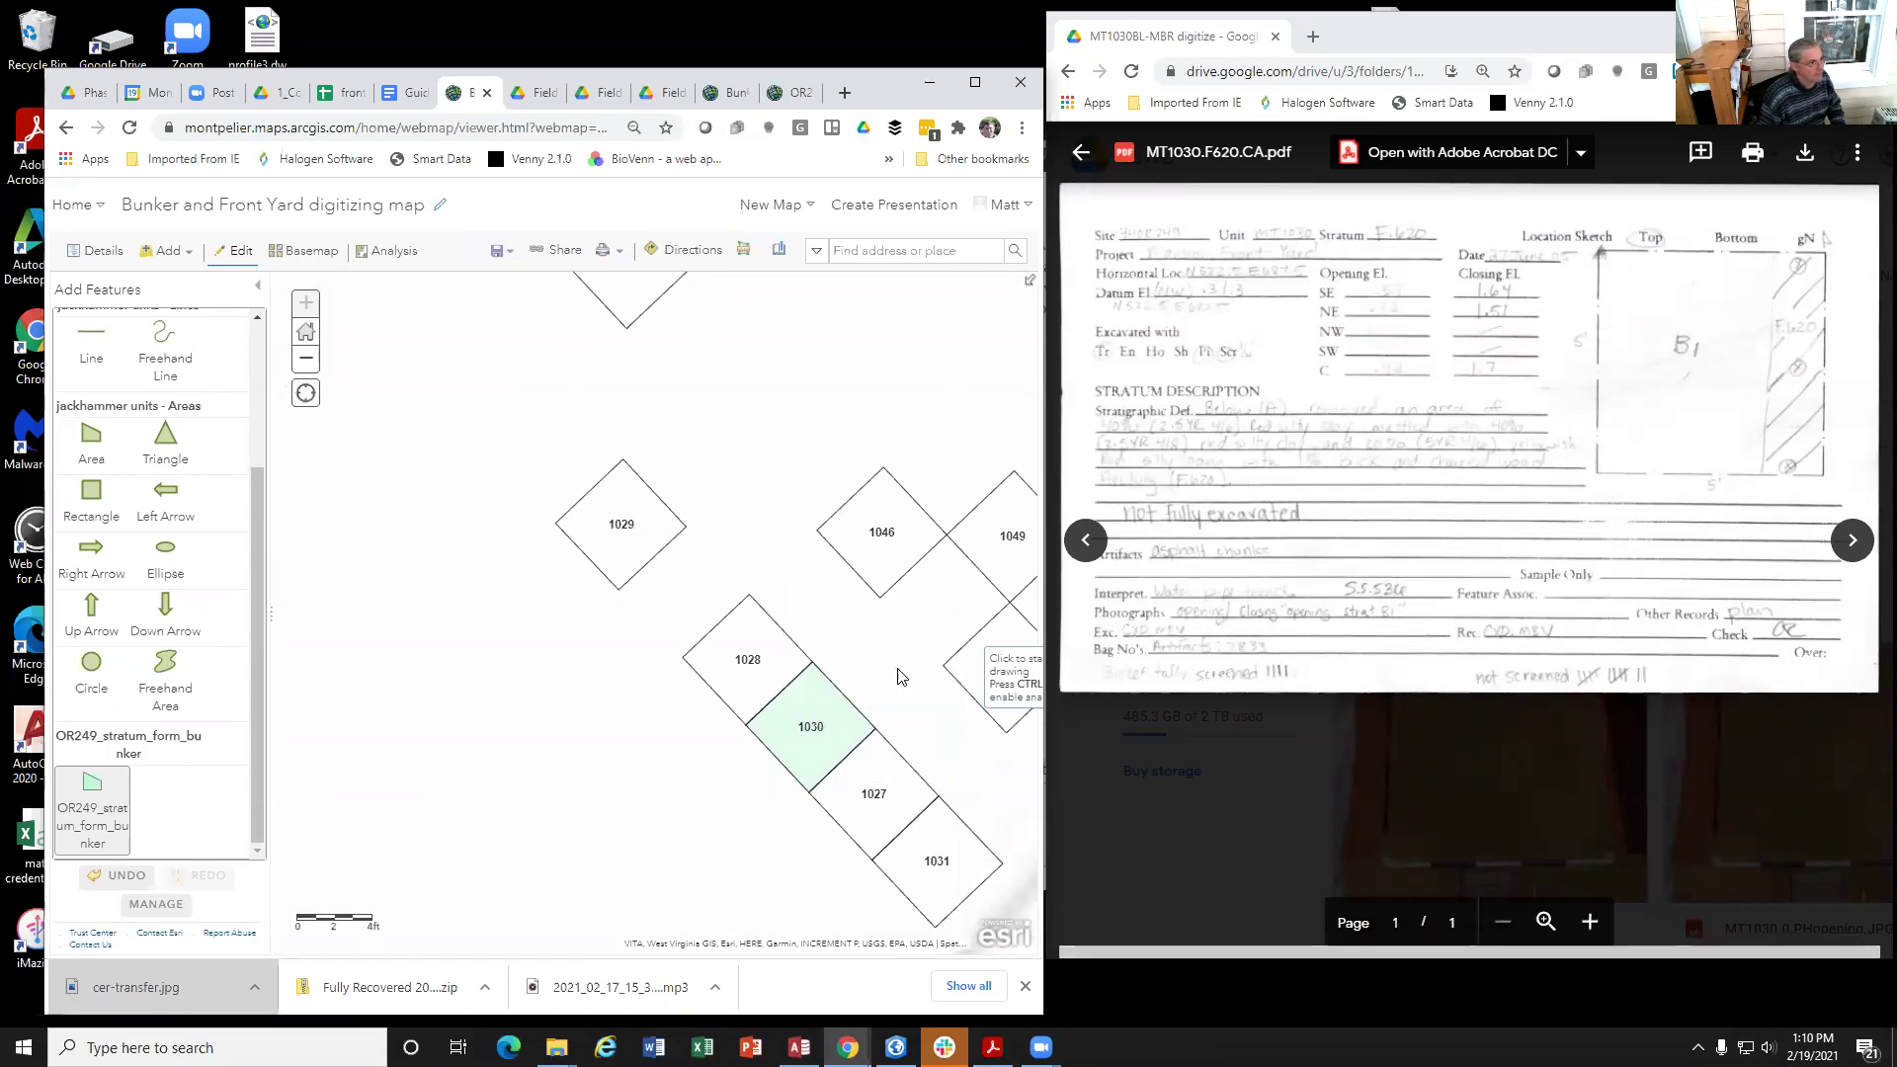
click(851, 705)
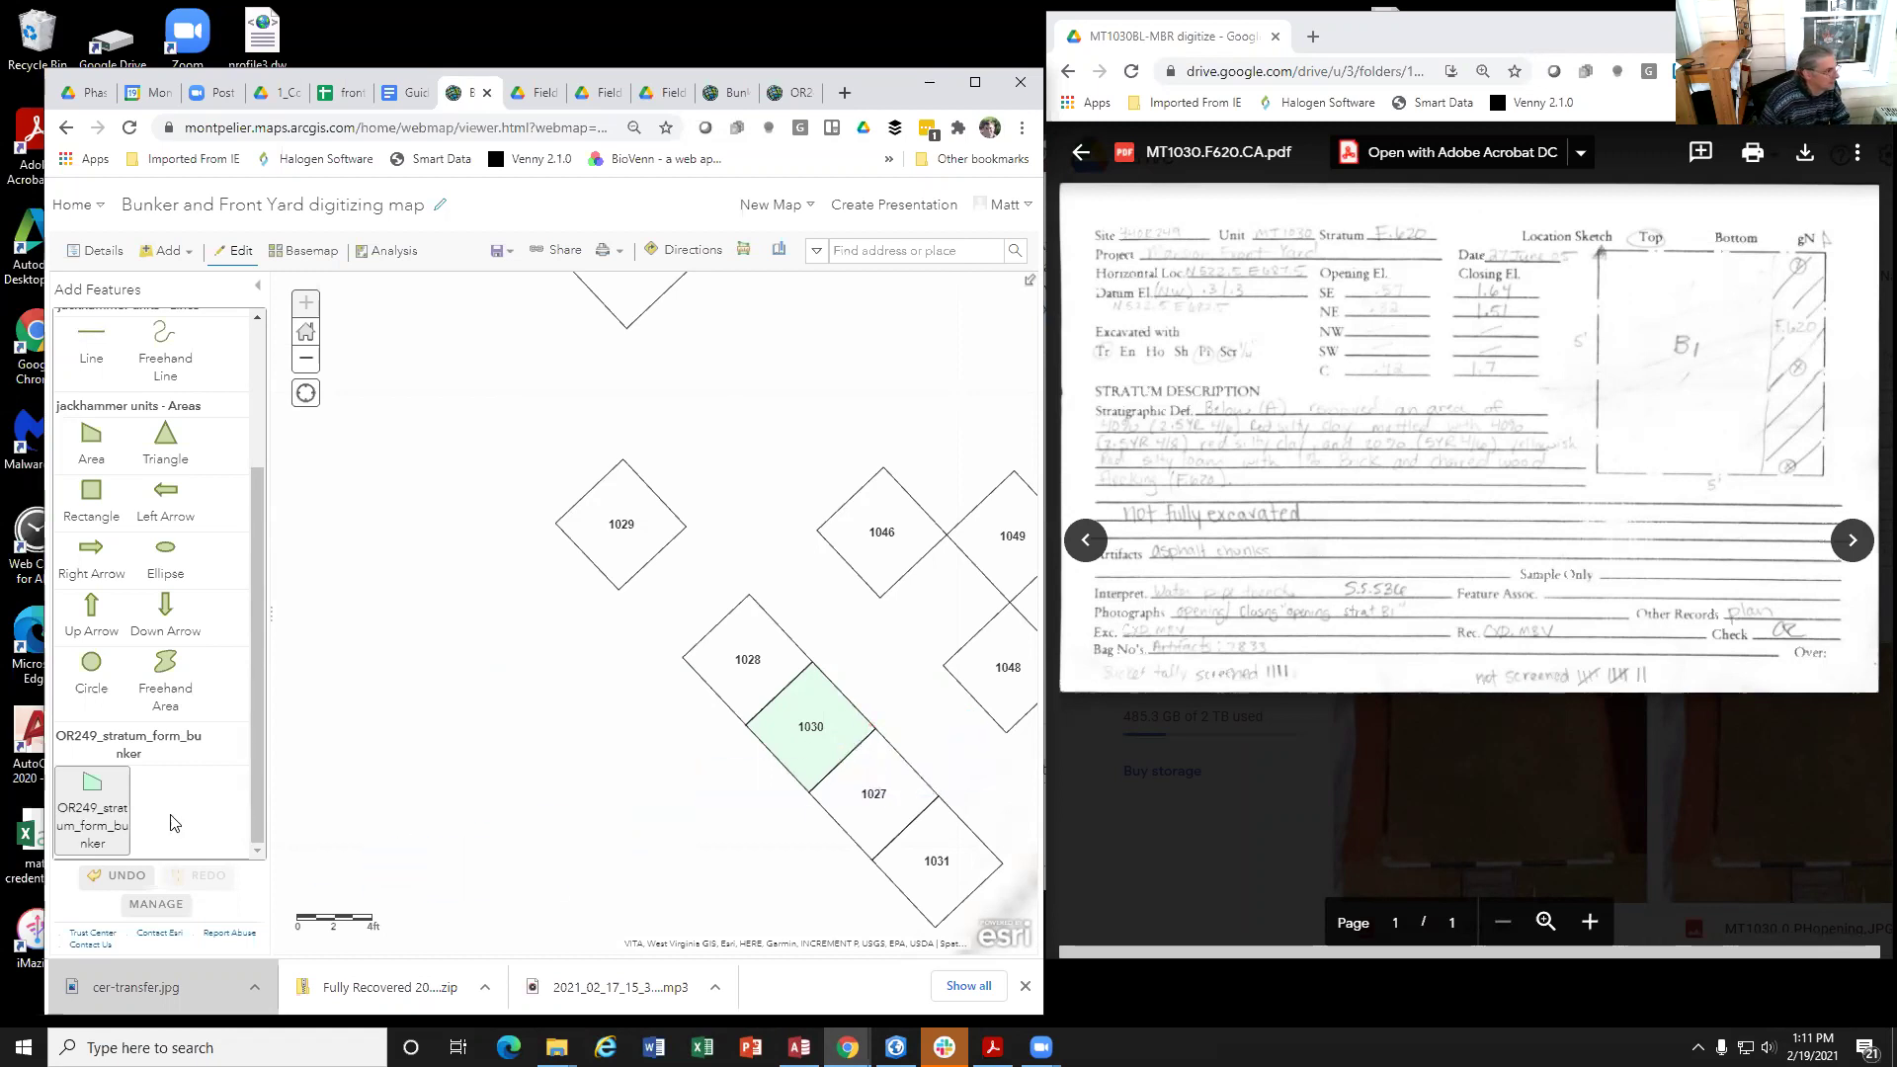
click(79, 800)
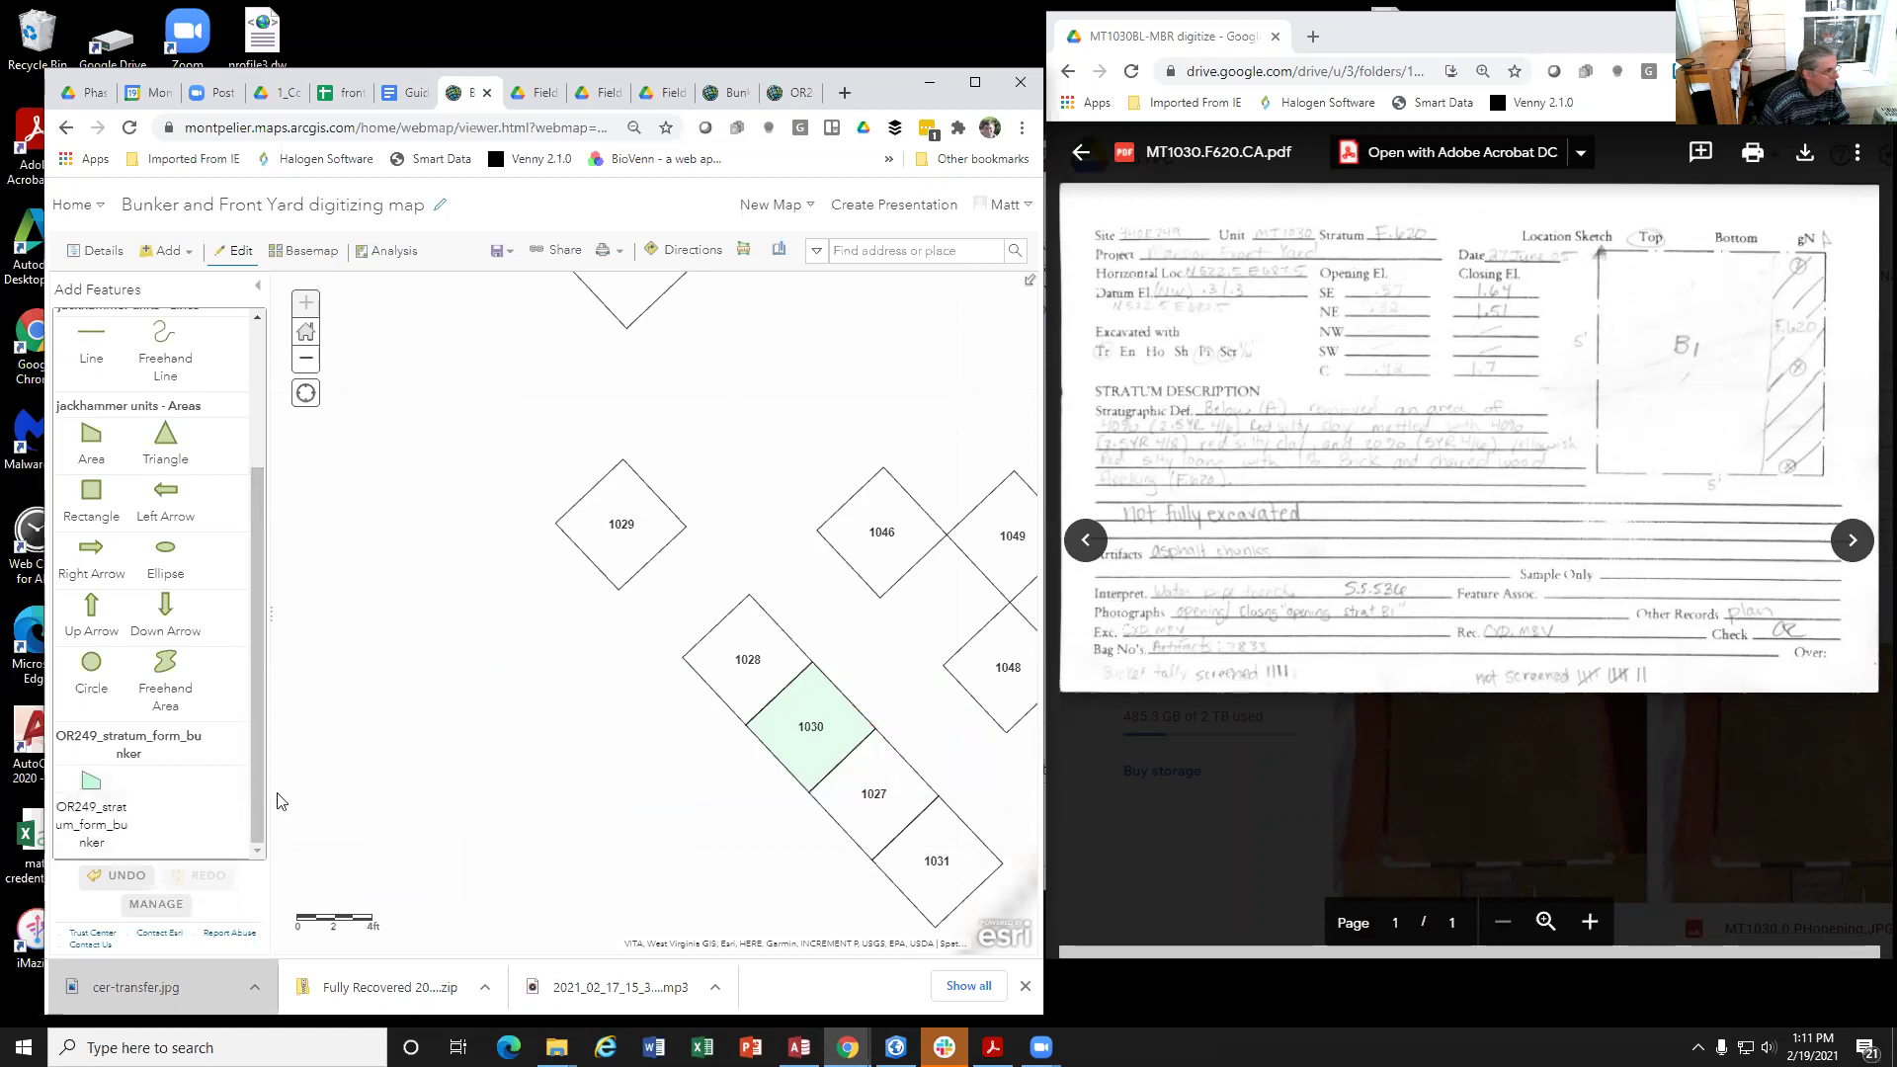
click(79, 792)
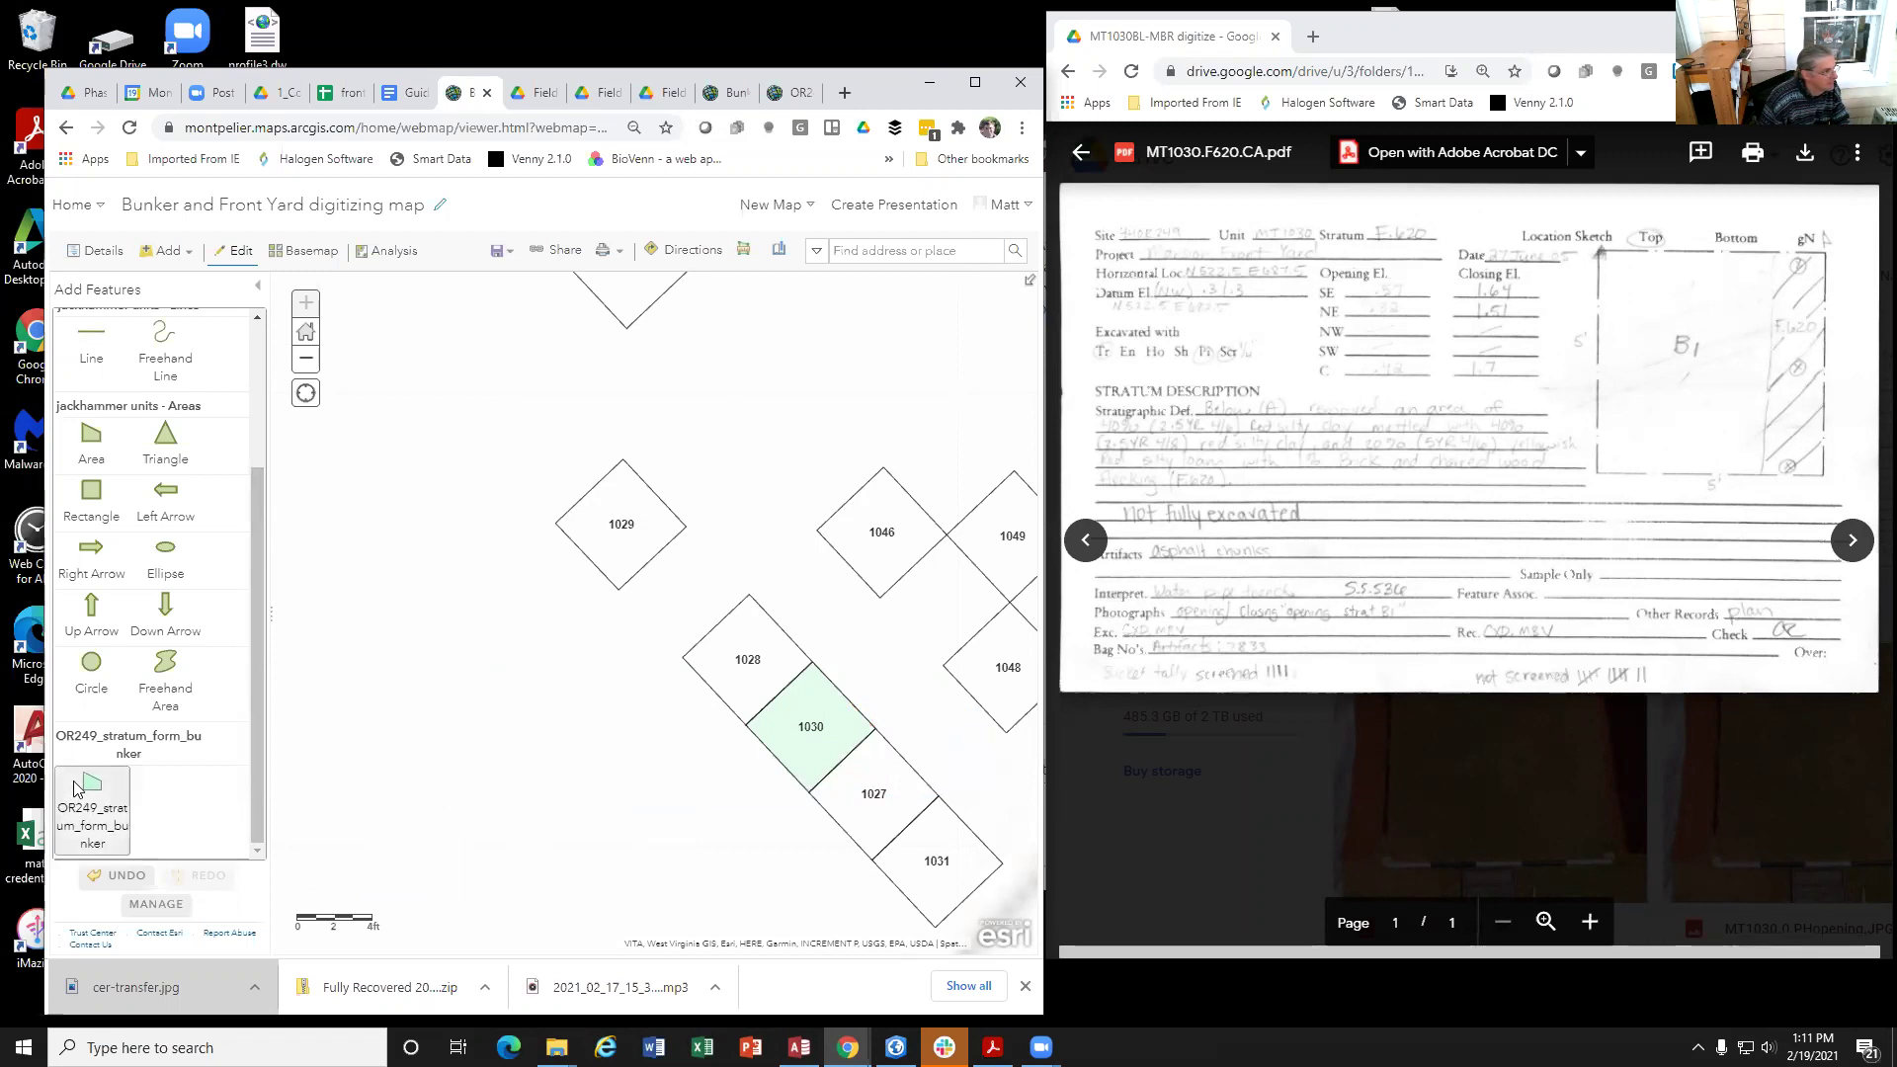
click(854, 708)
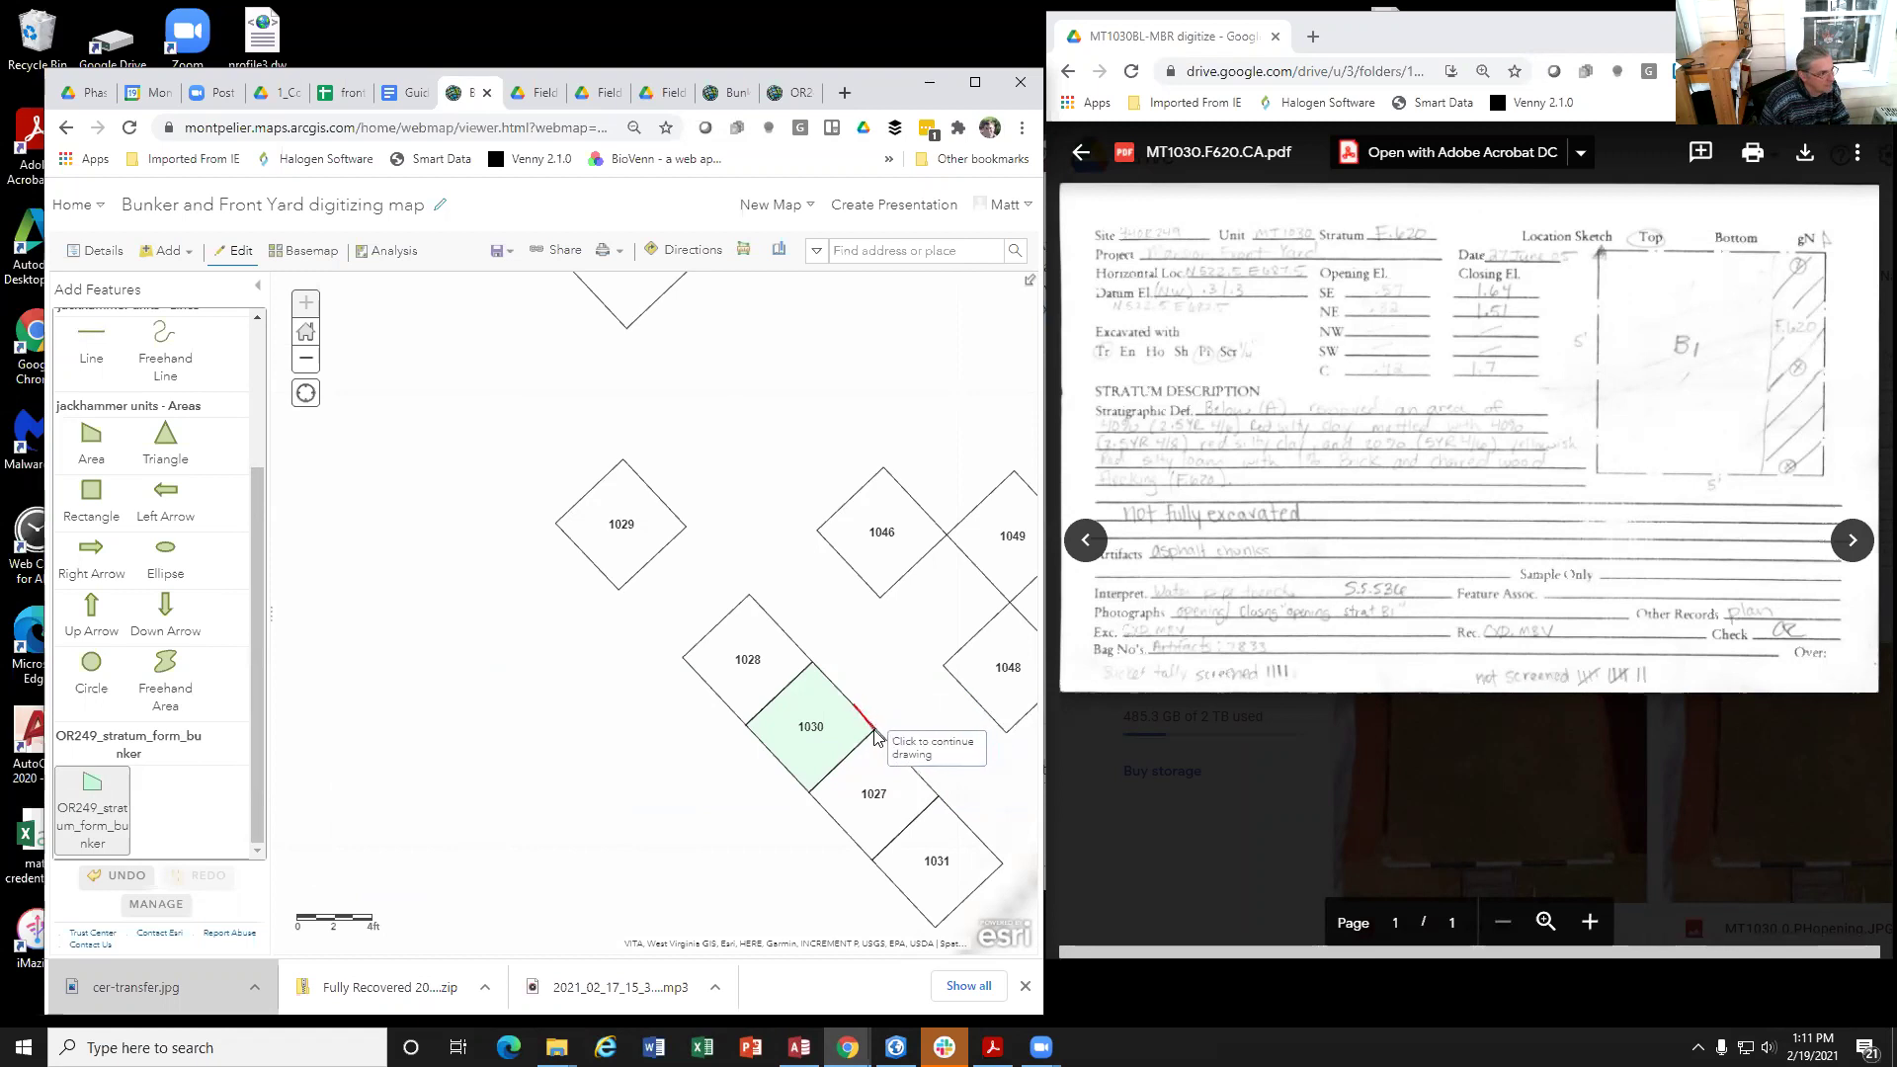
click(875, 733)
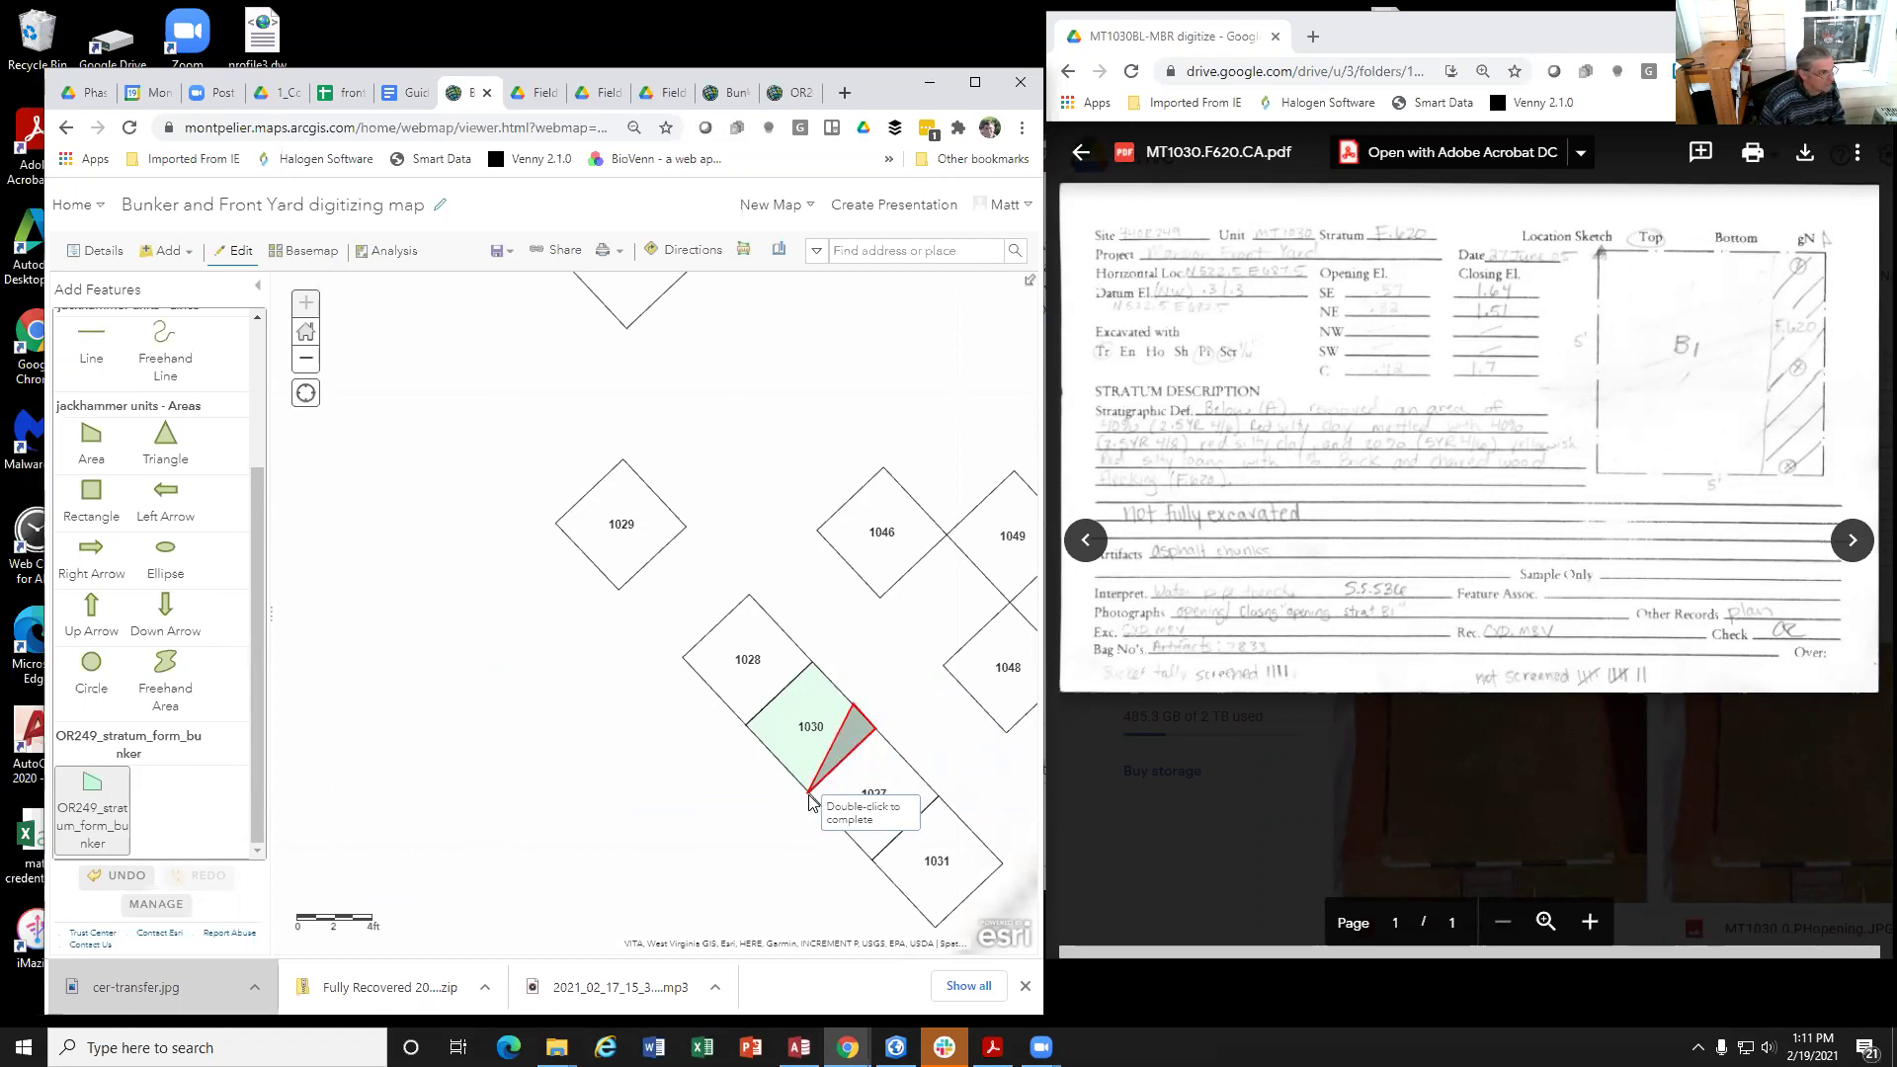
click(812, 778)
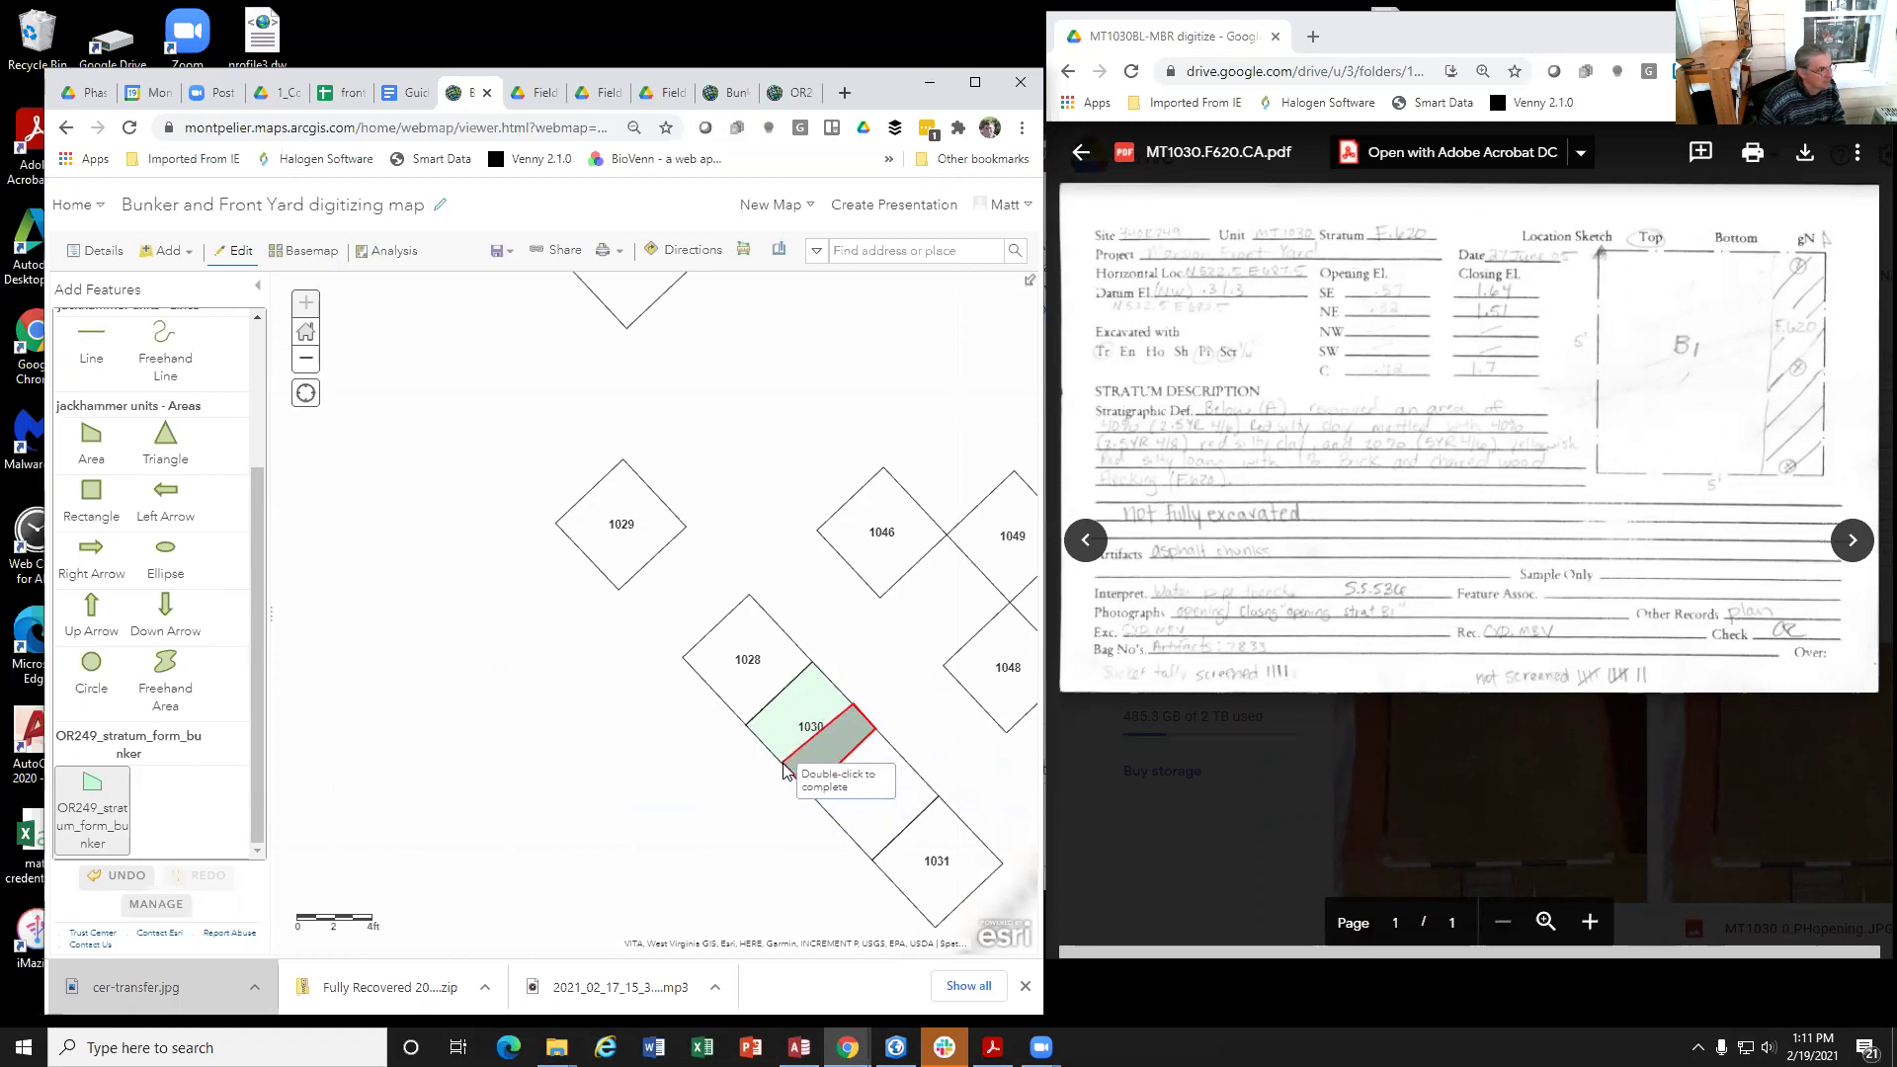
double_click(784, 767)
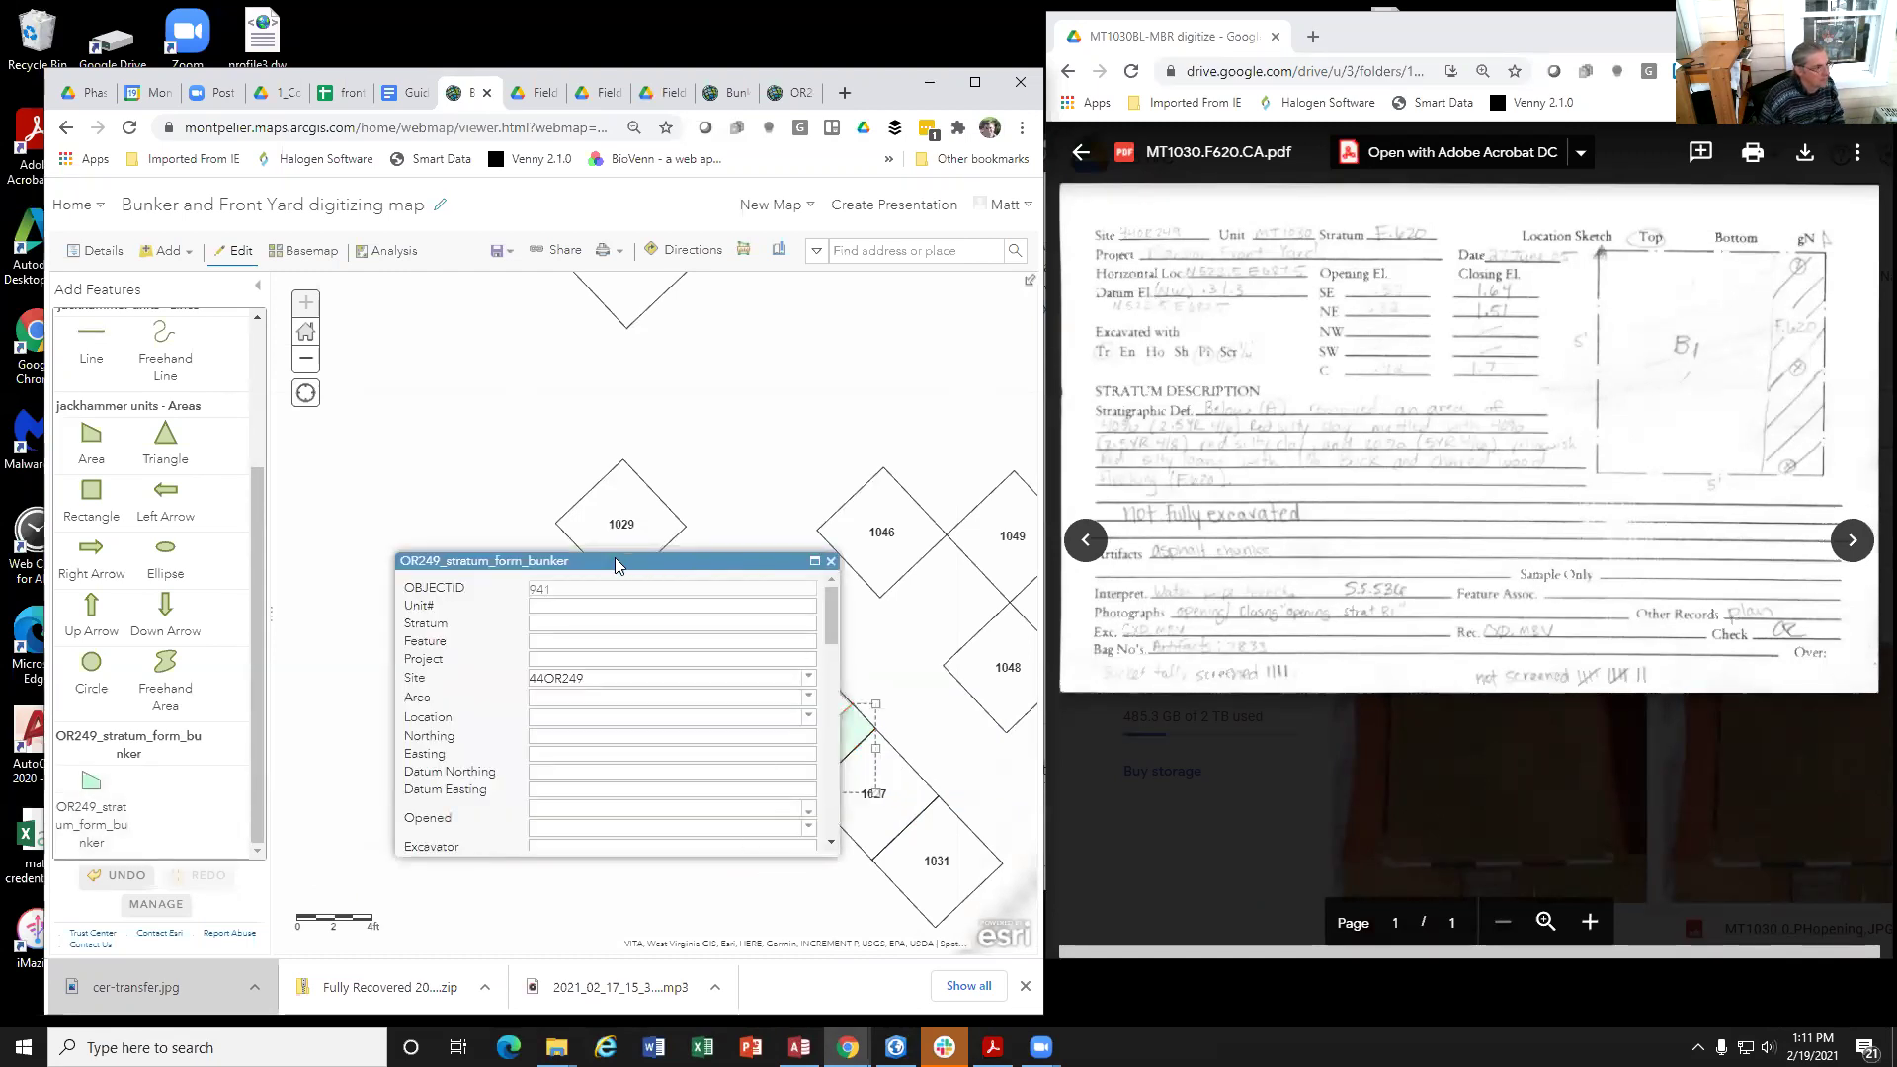
click(830, 562)
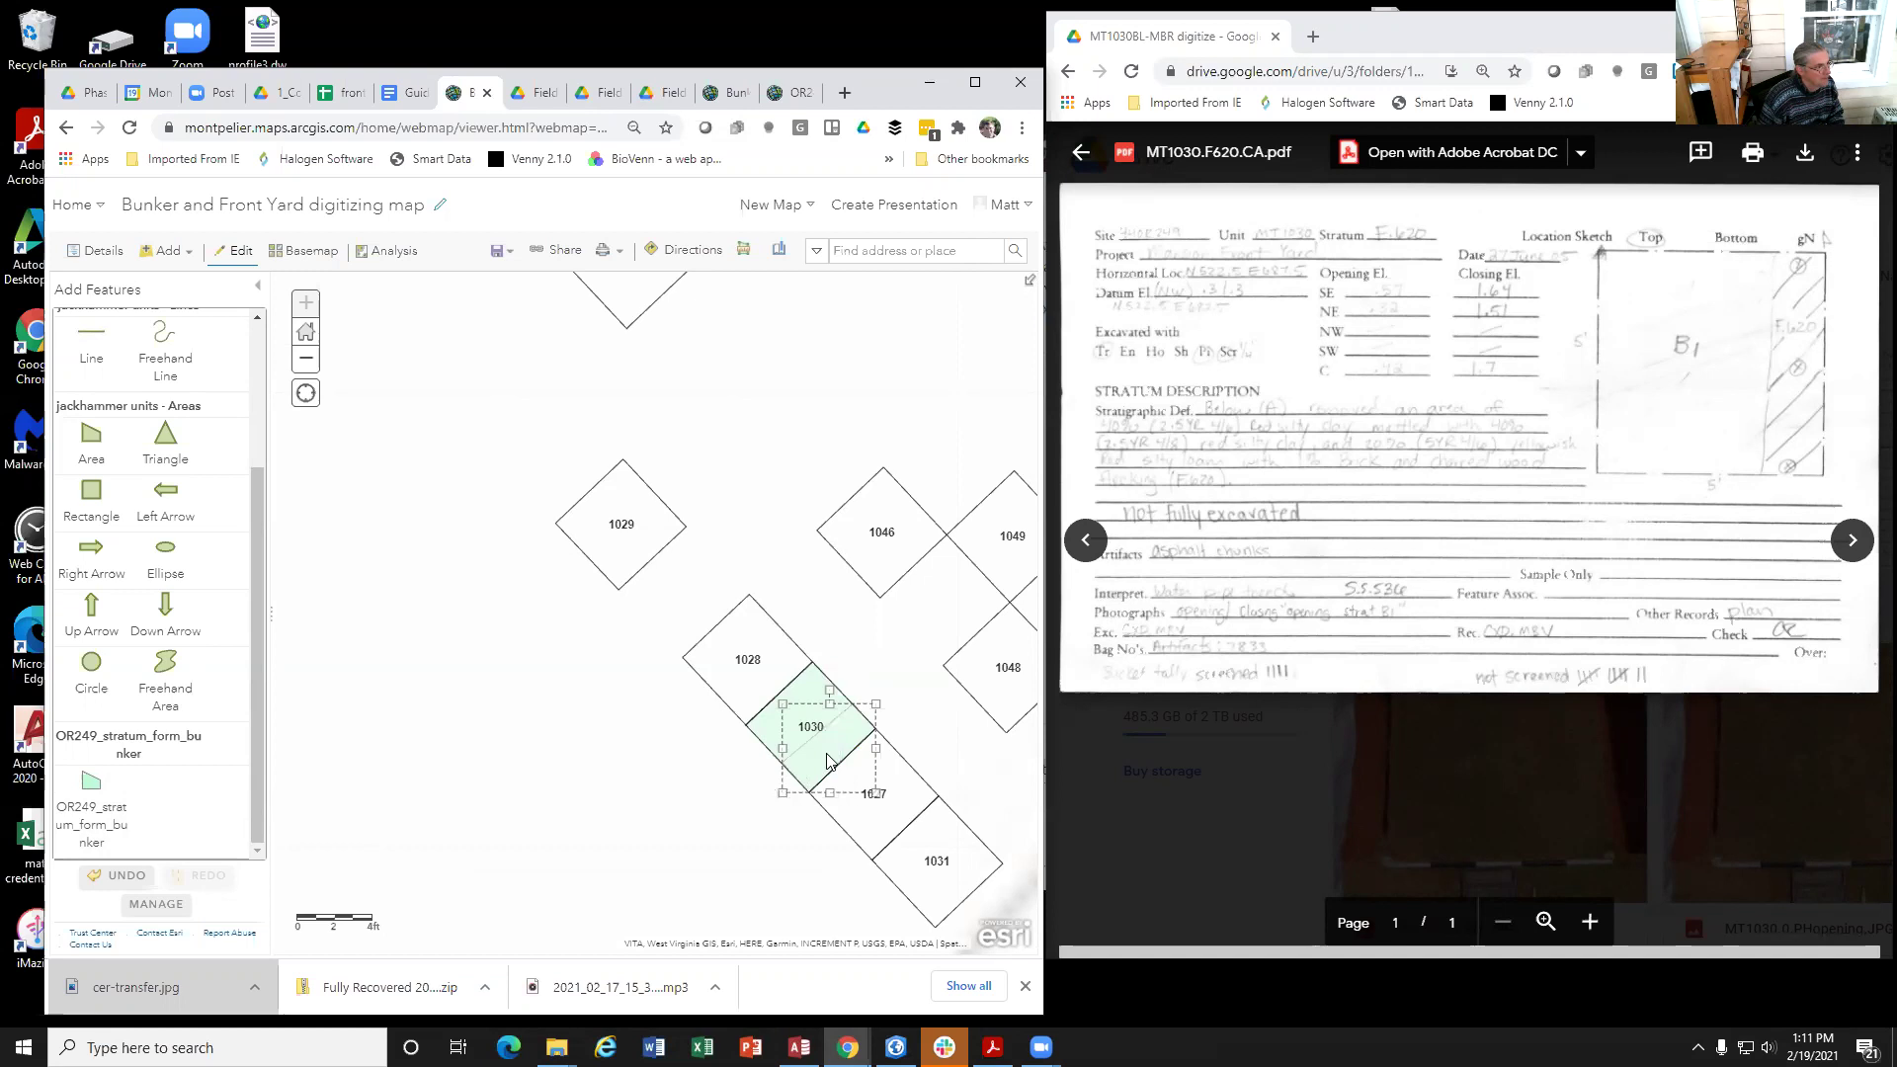
Step: Reopen unit 1030's overlapping stratum records and go through them to the blank record of the southeast strip polygon
click(840, 736)
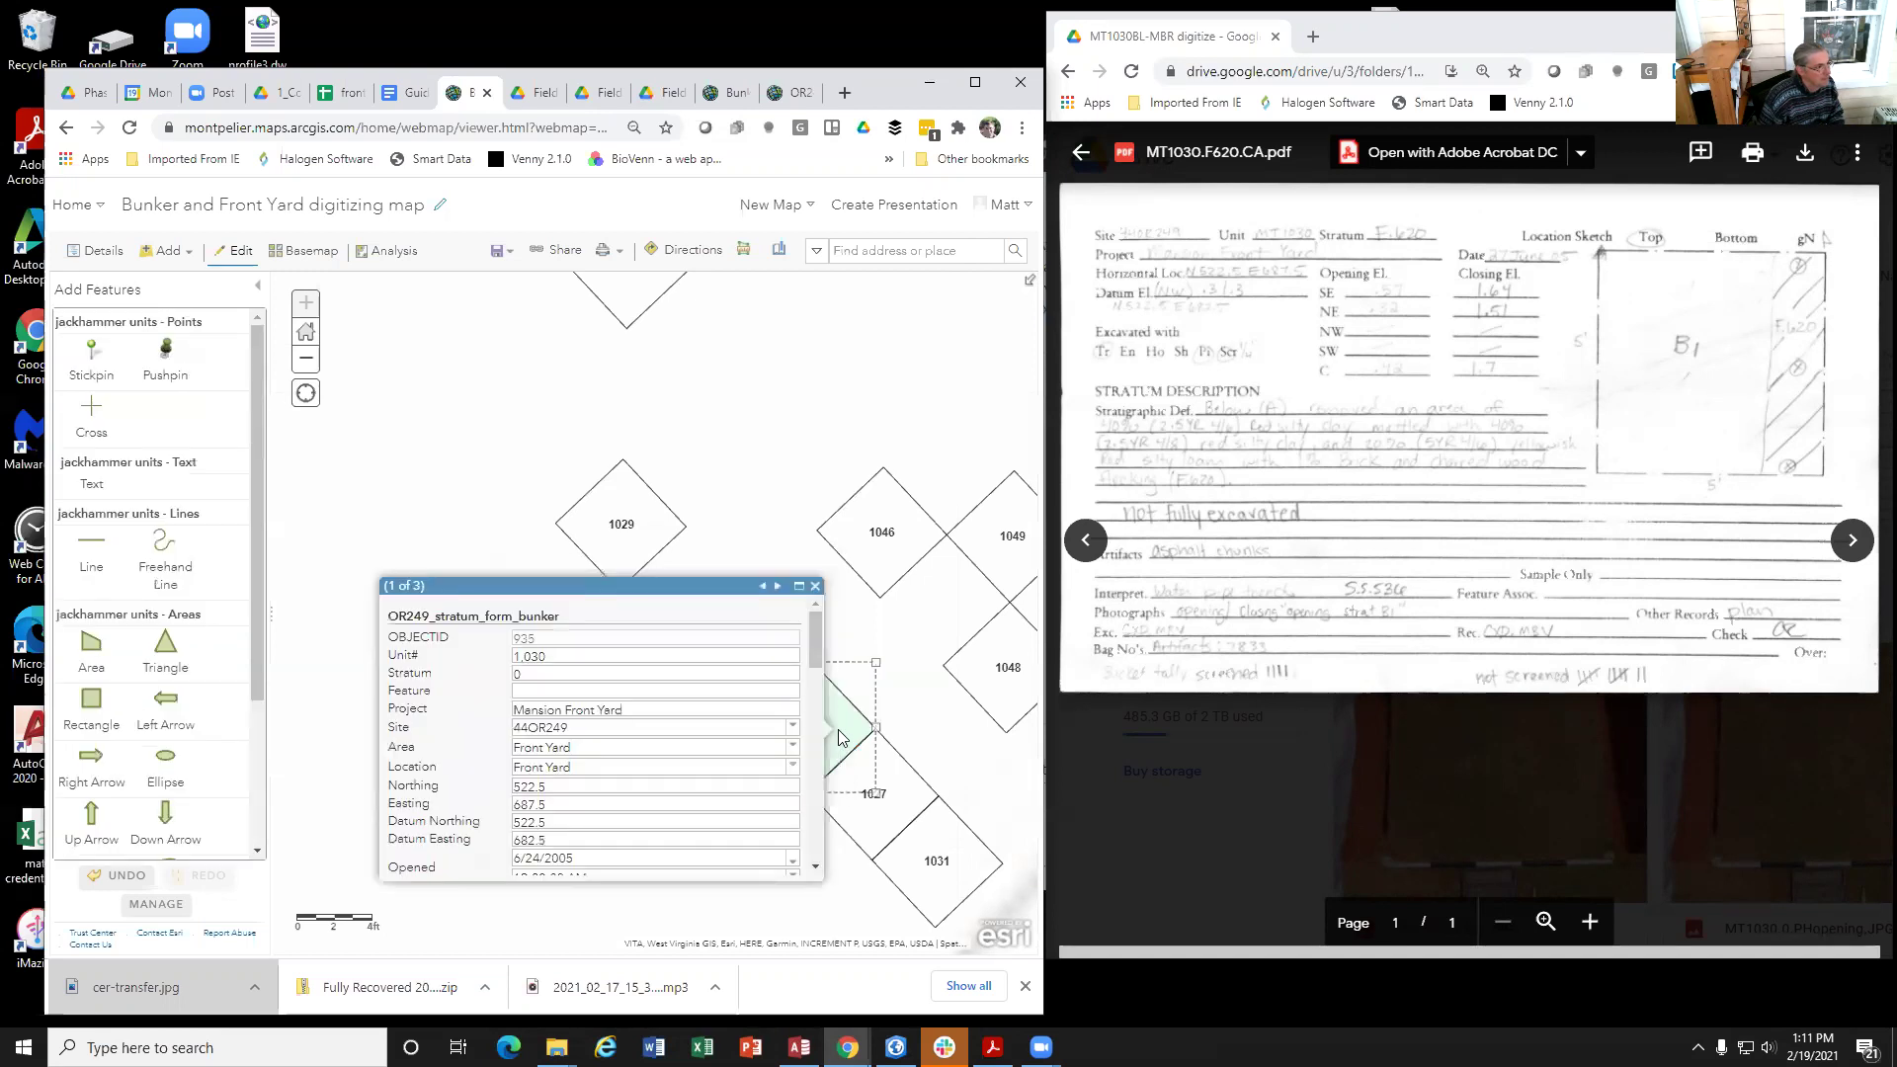
click(815, 586)
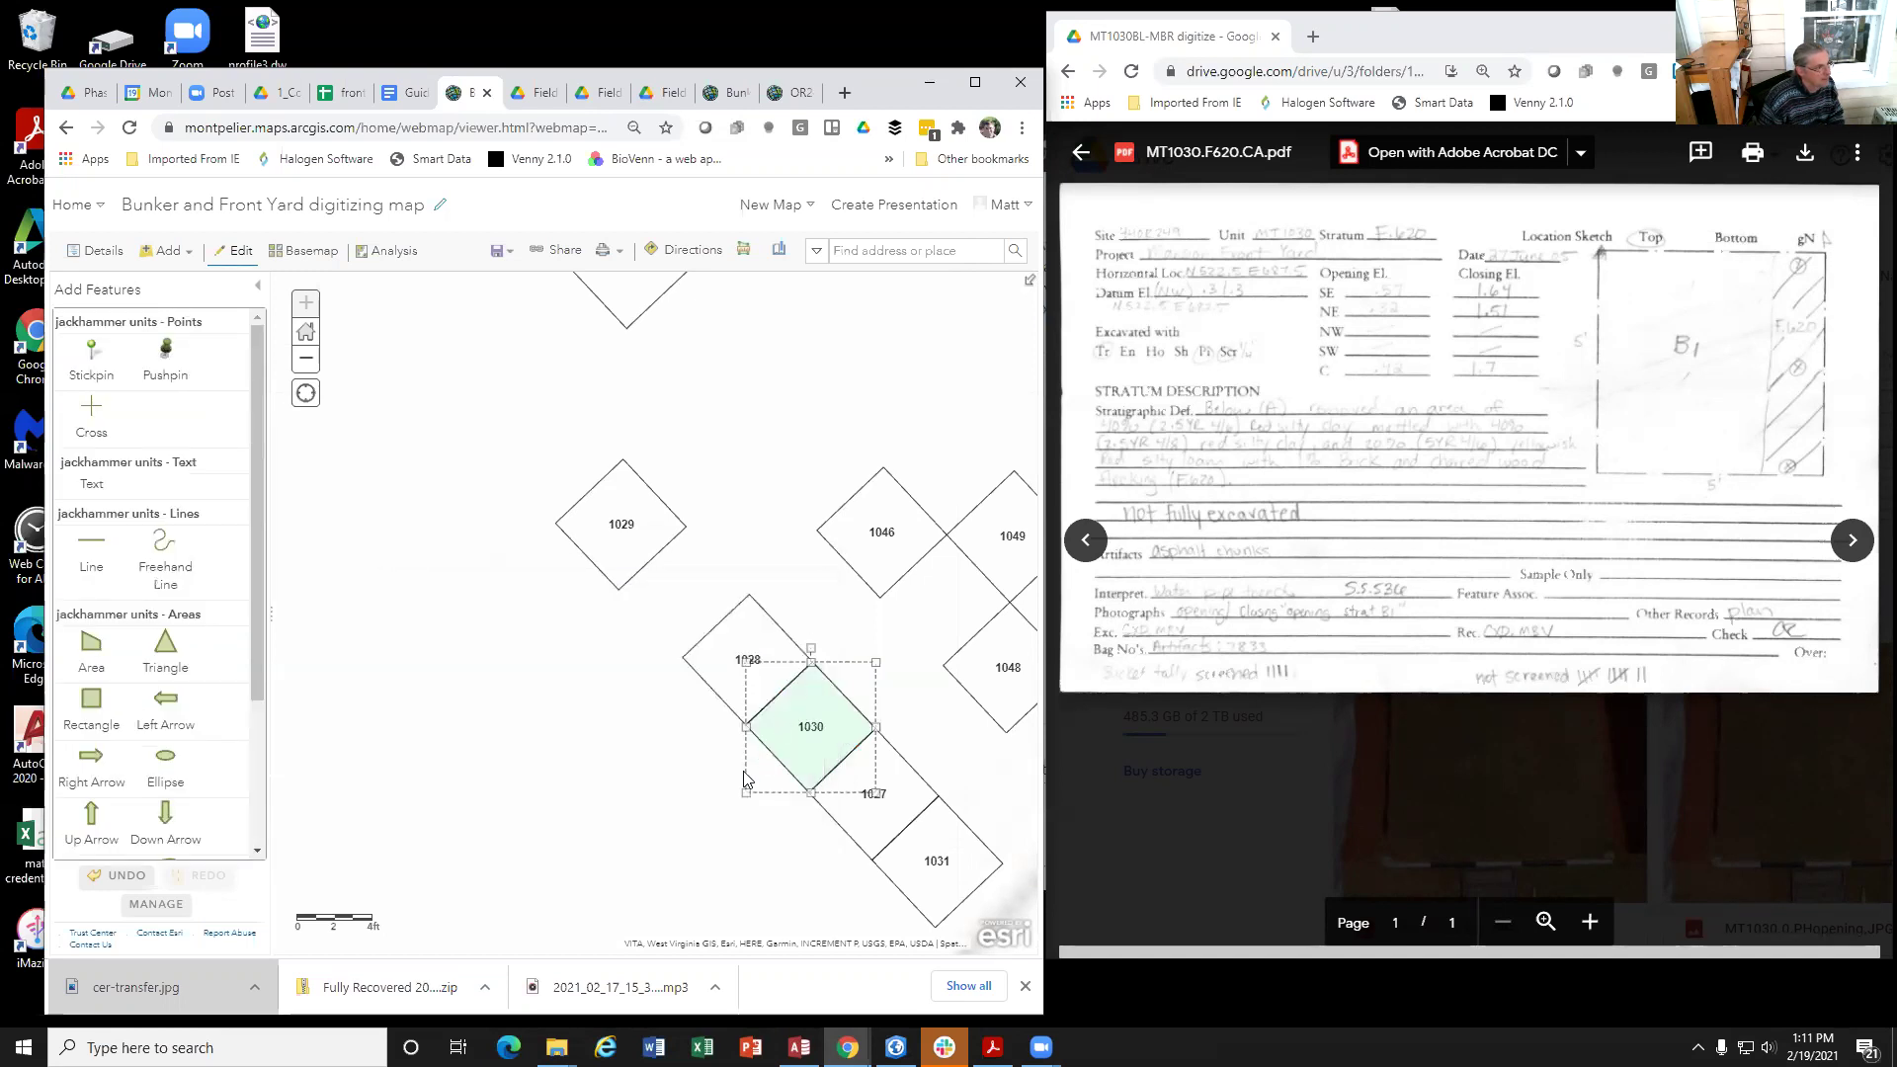
click(818, 774)
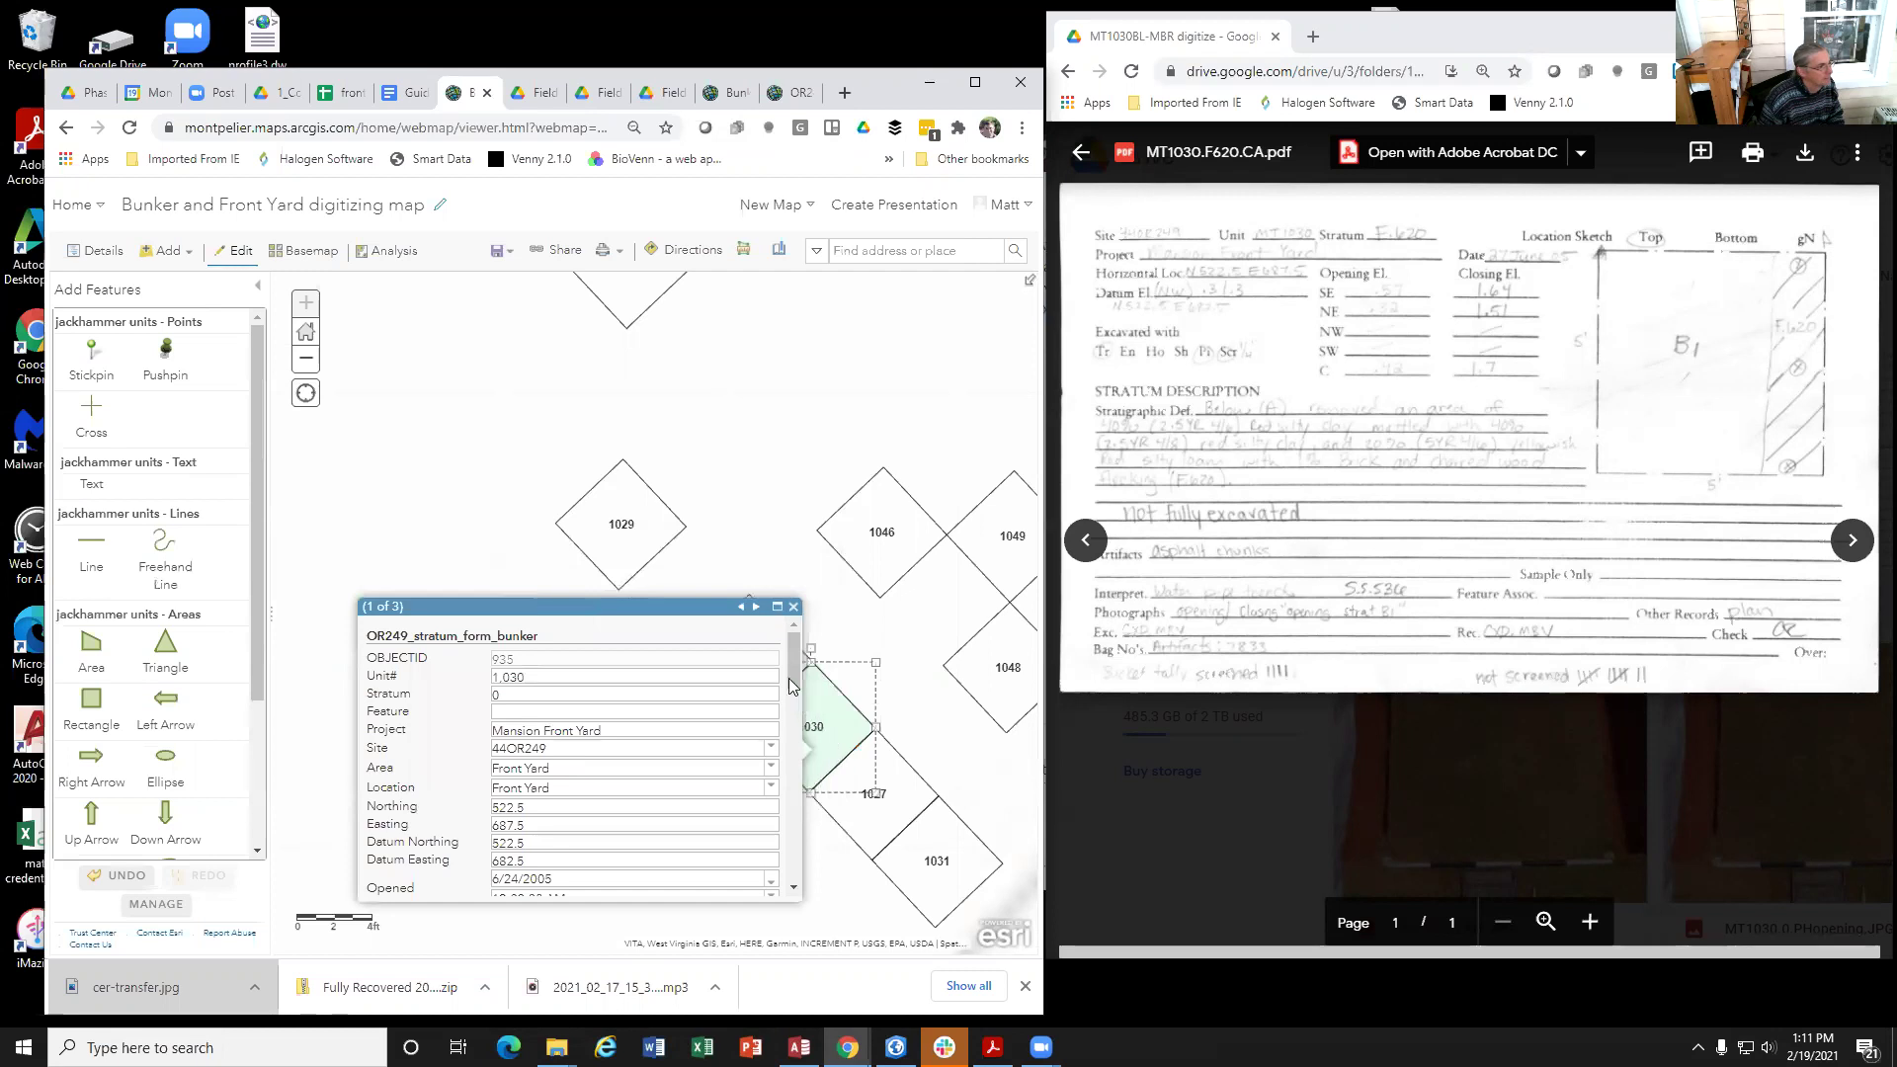
click(756, 607)
click(793, 606)
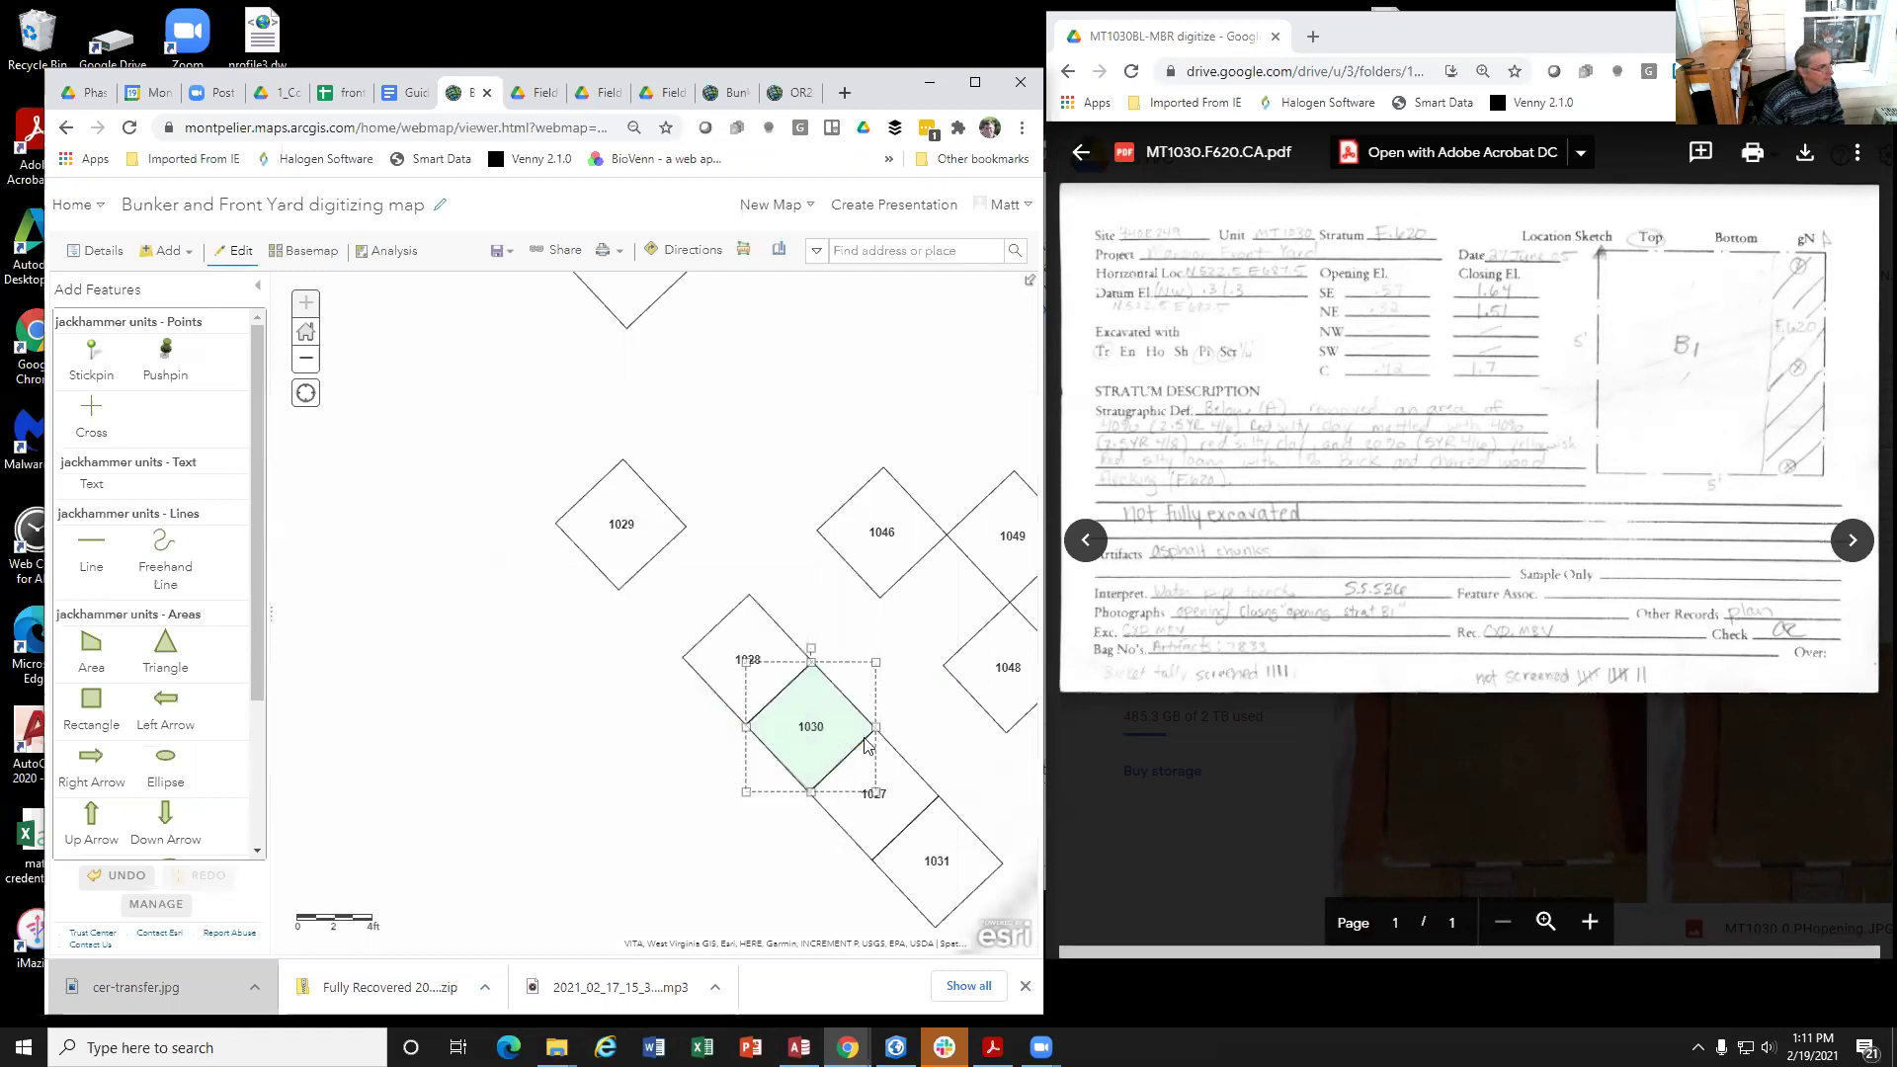
scroll(824, 746, down, 1)
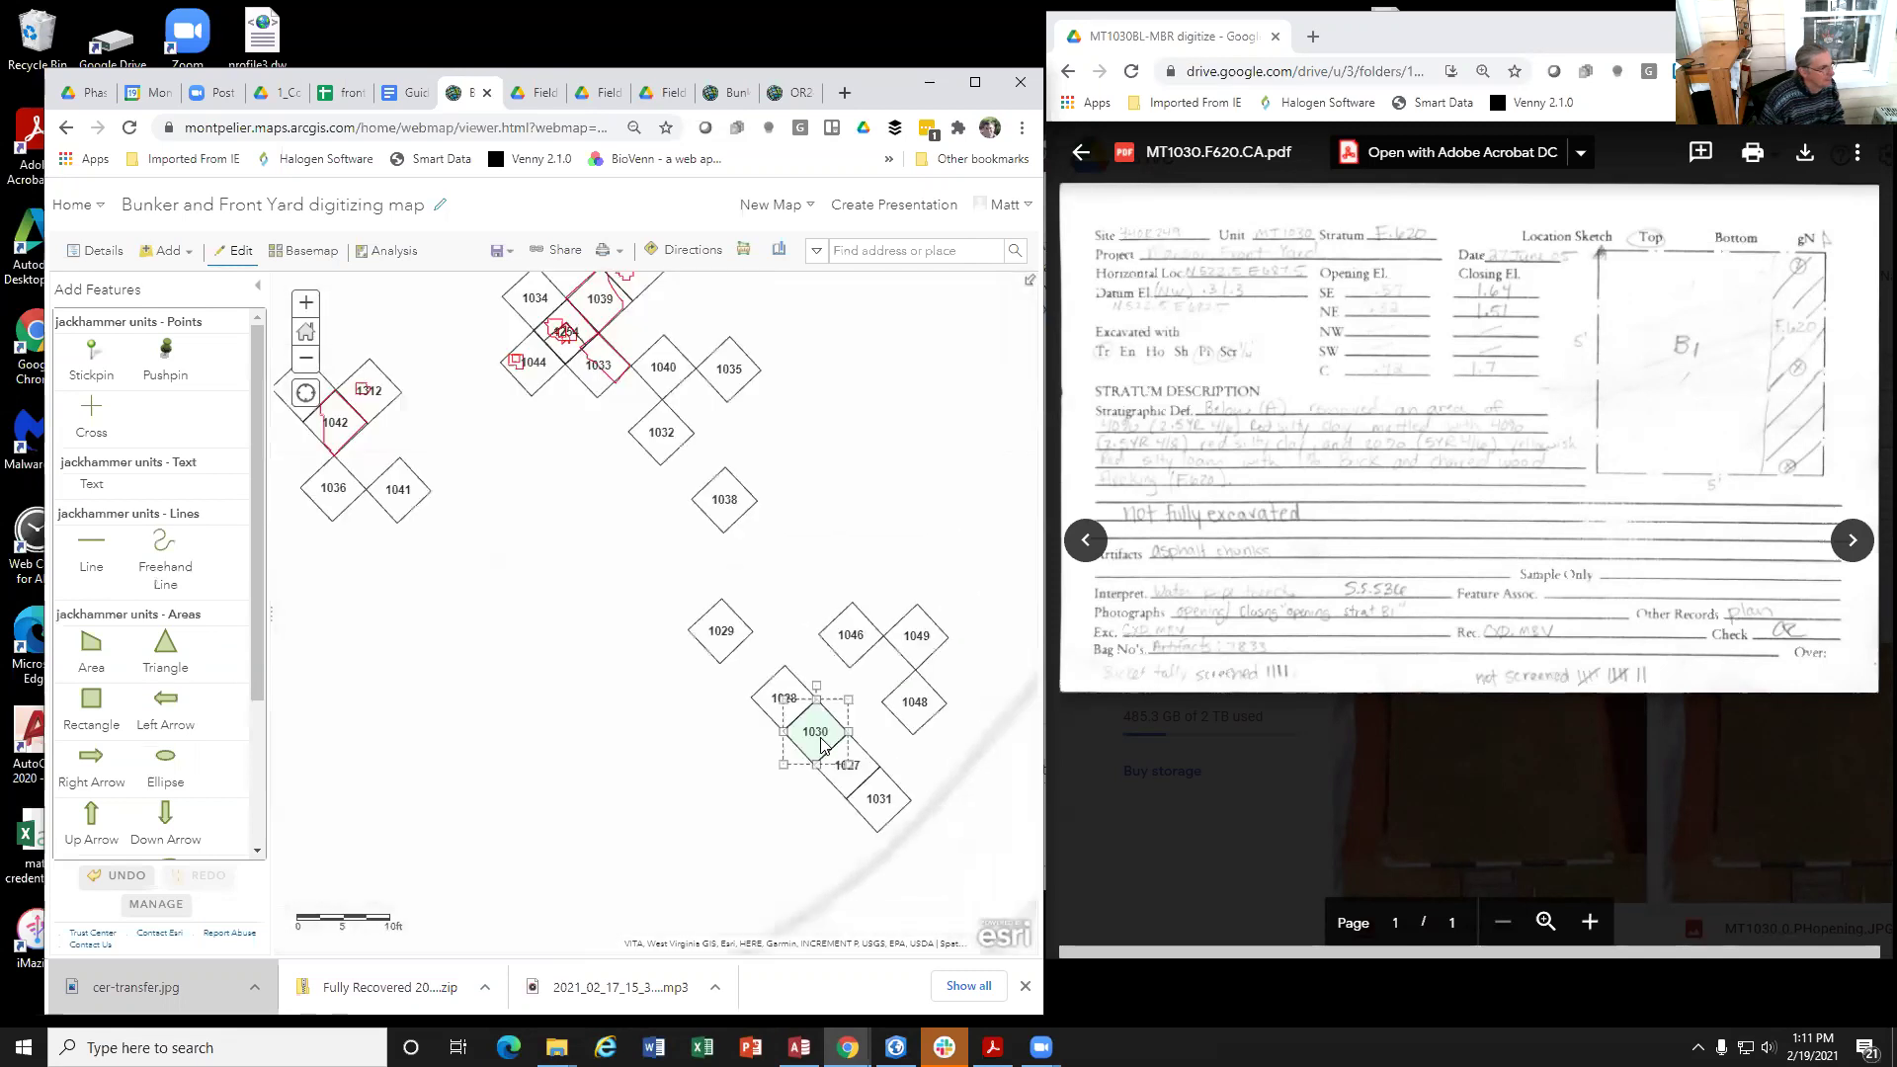
scroll(822, 744, up, 1)
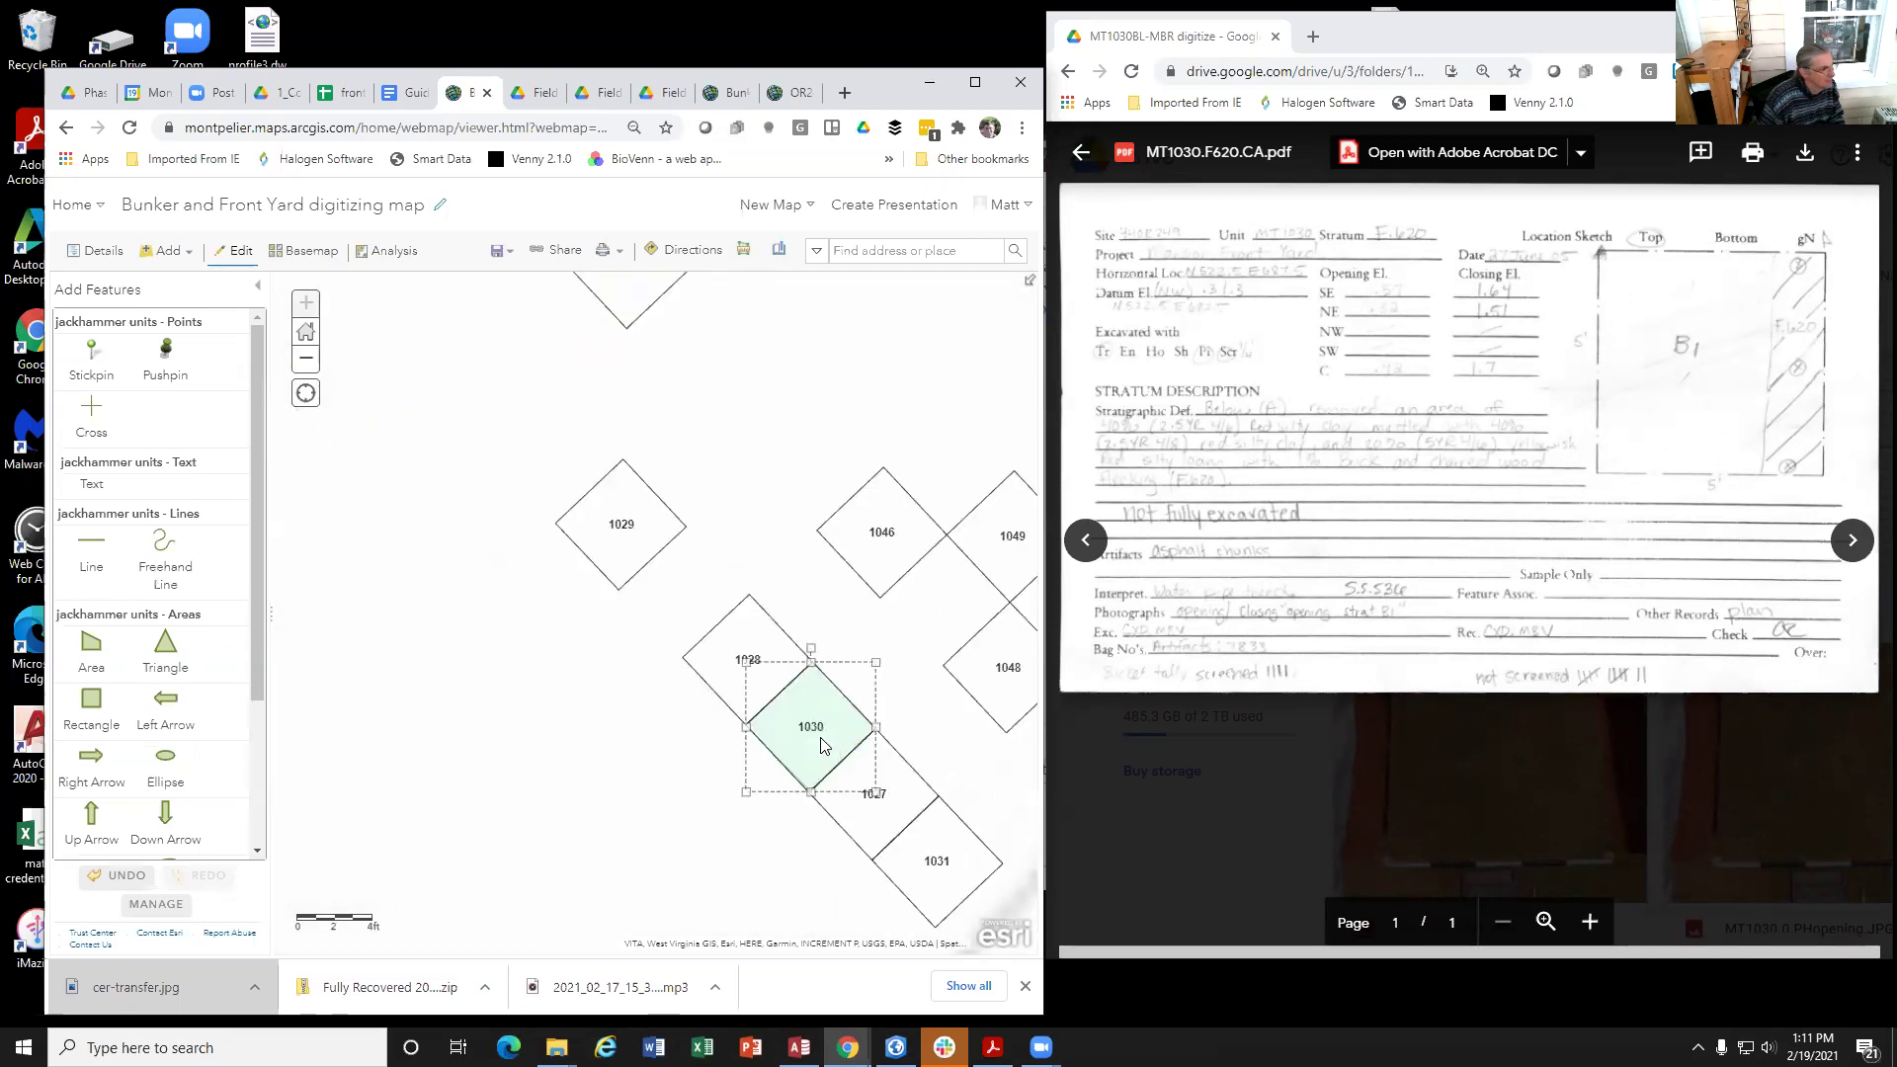
click(798, 741)
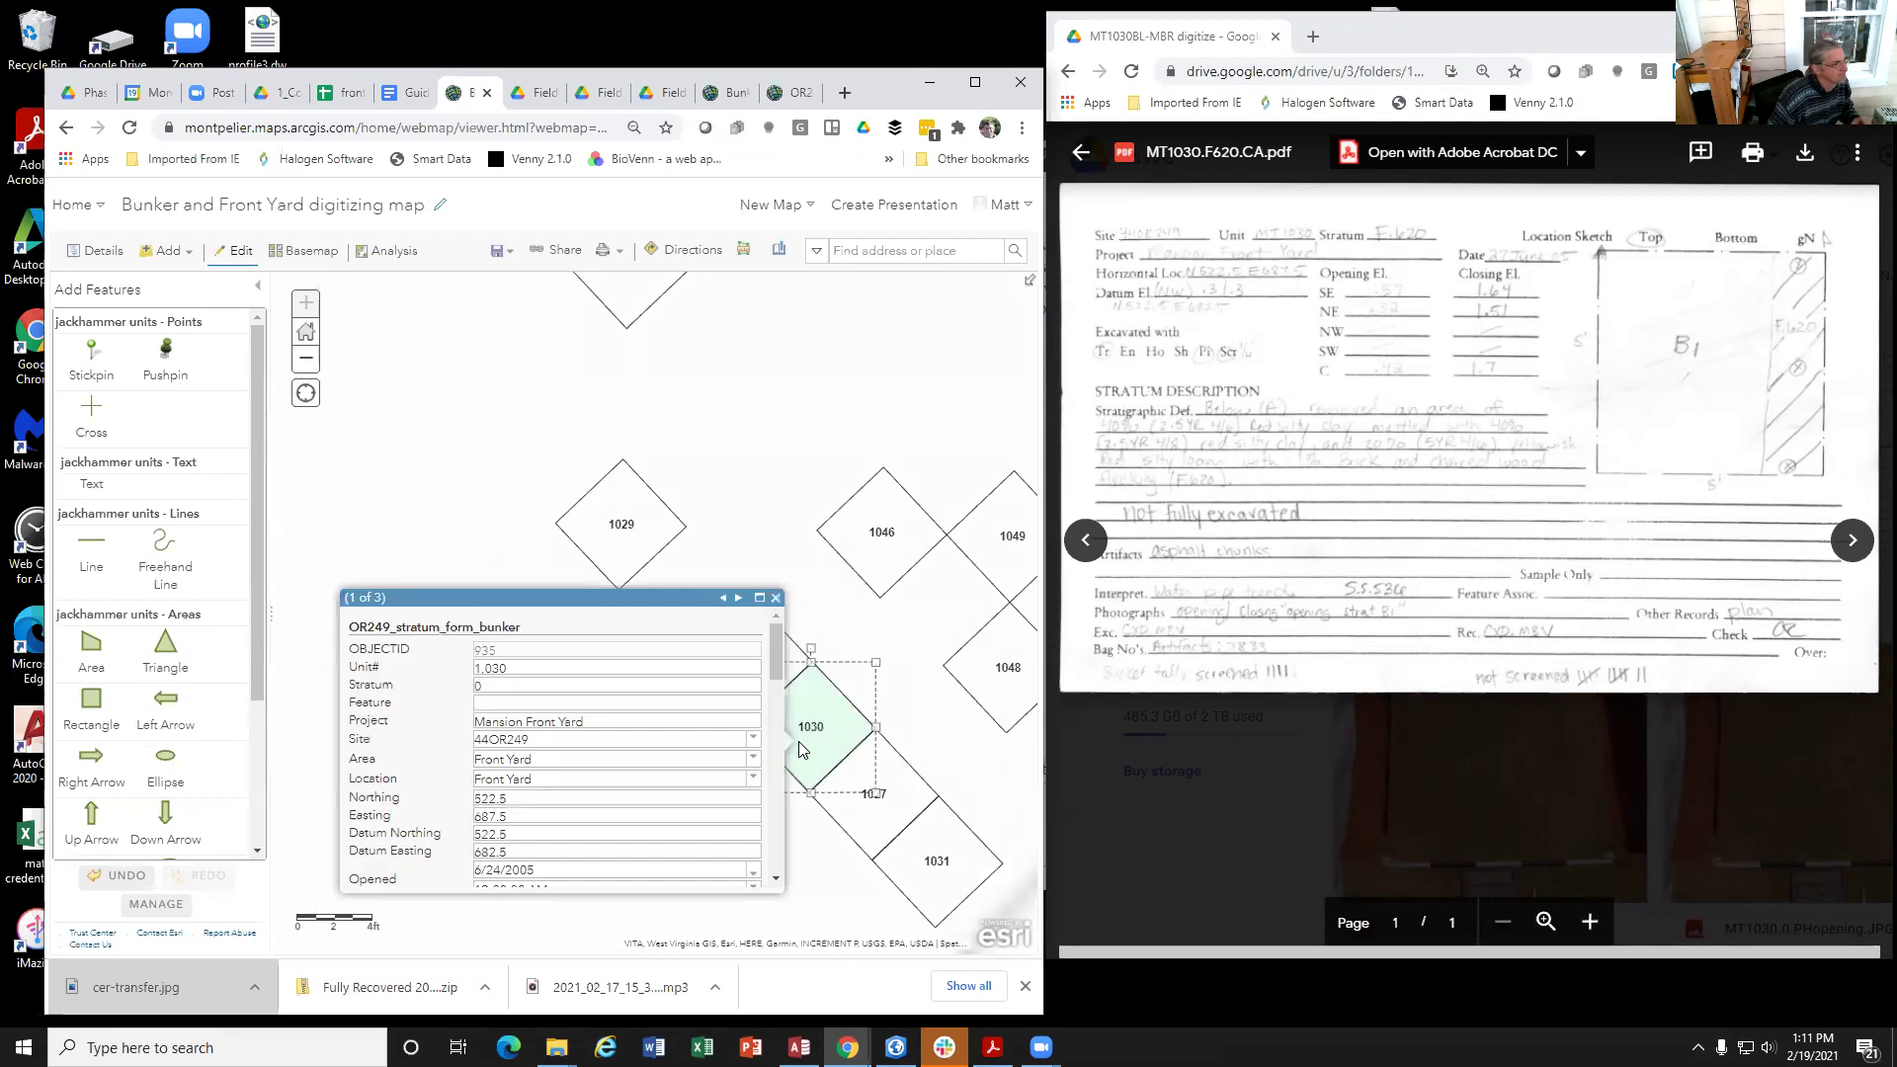
click(741, 598)
click(739, 599)
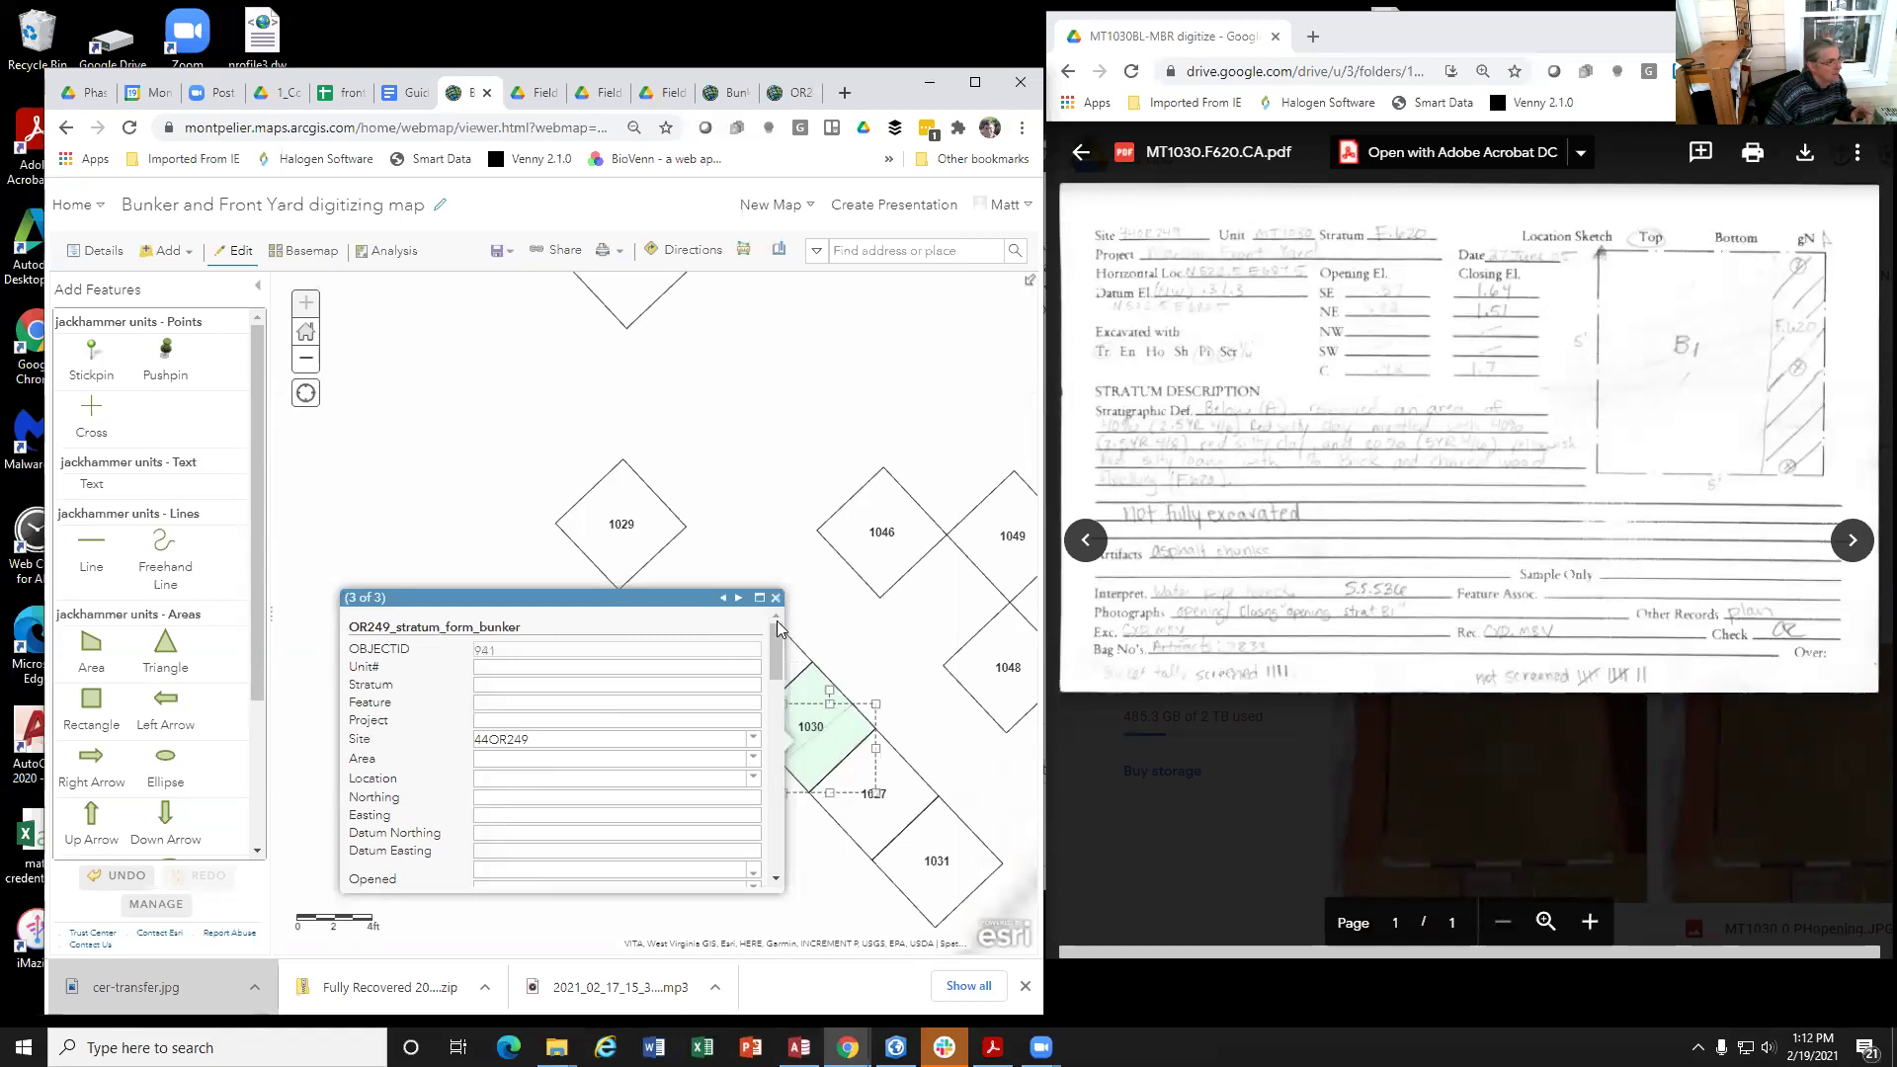
Step: Reopen unit 1030's stratum records from a point outside the southeast strip and page through the overlapping ones
click(881, 632)
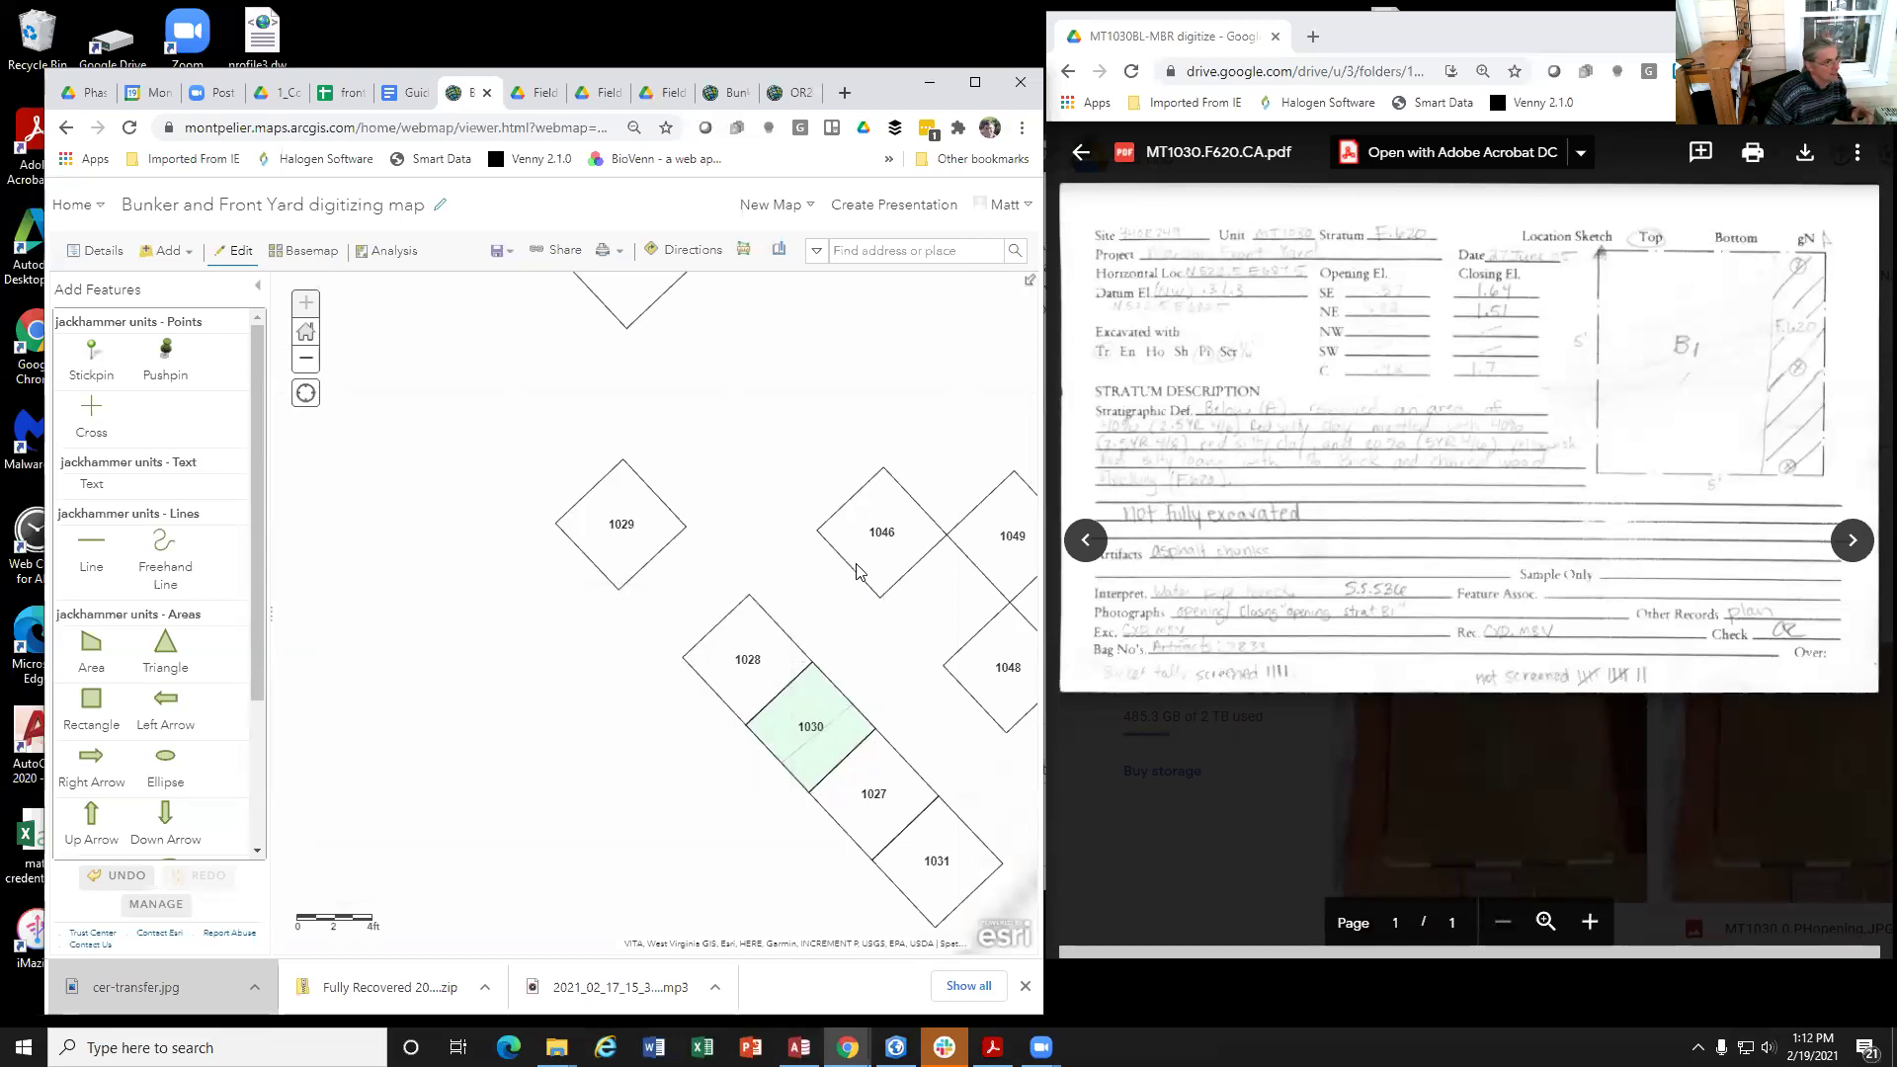
click(825, 696)
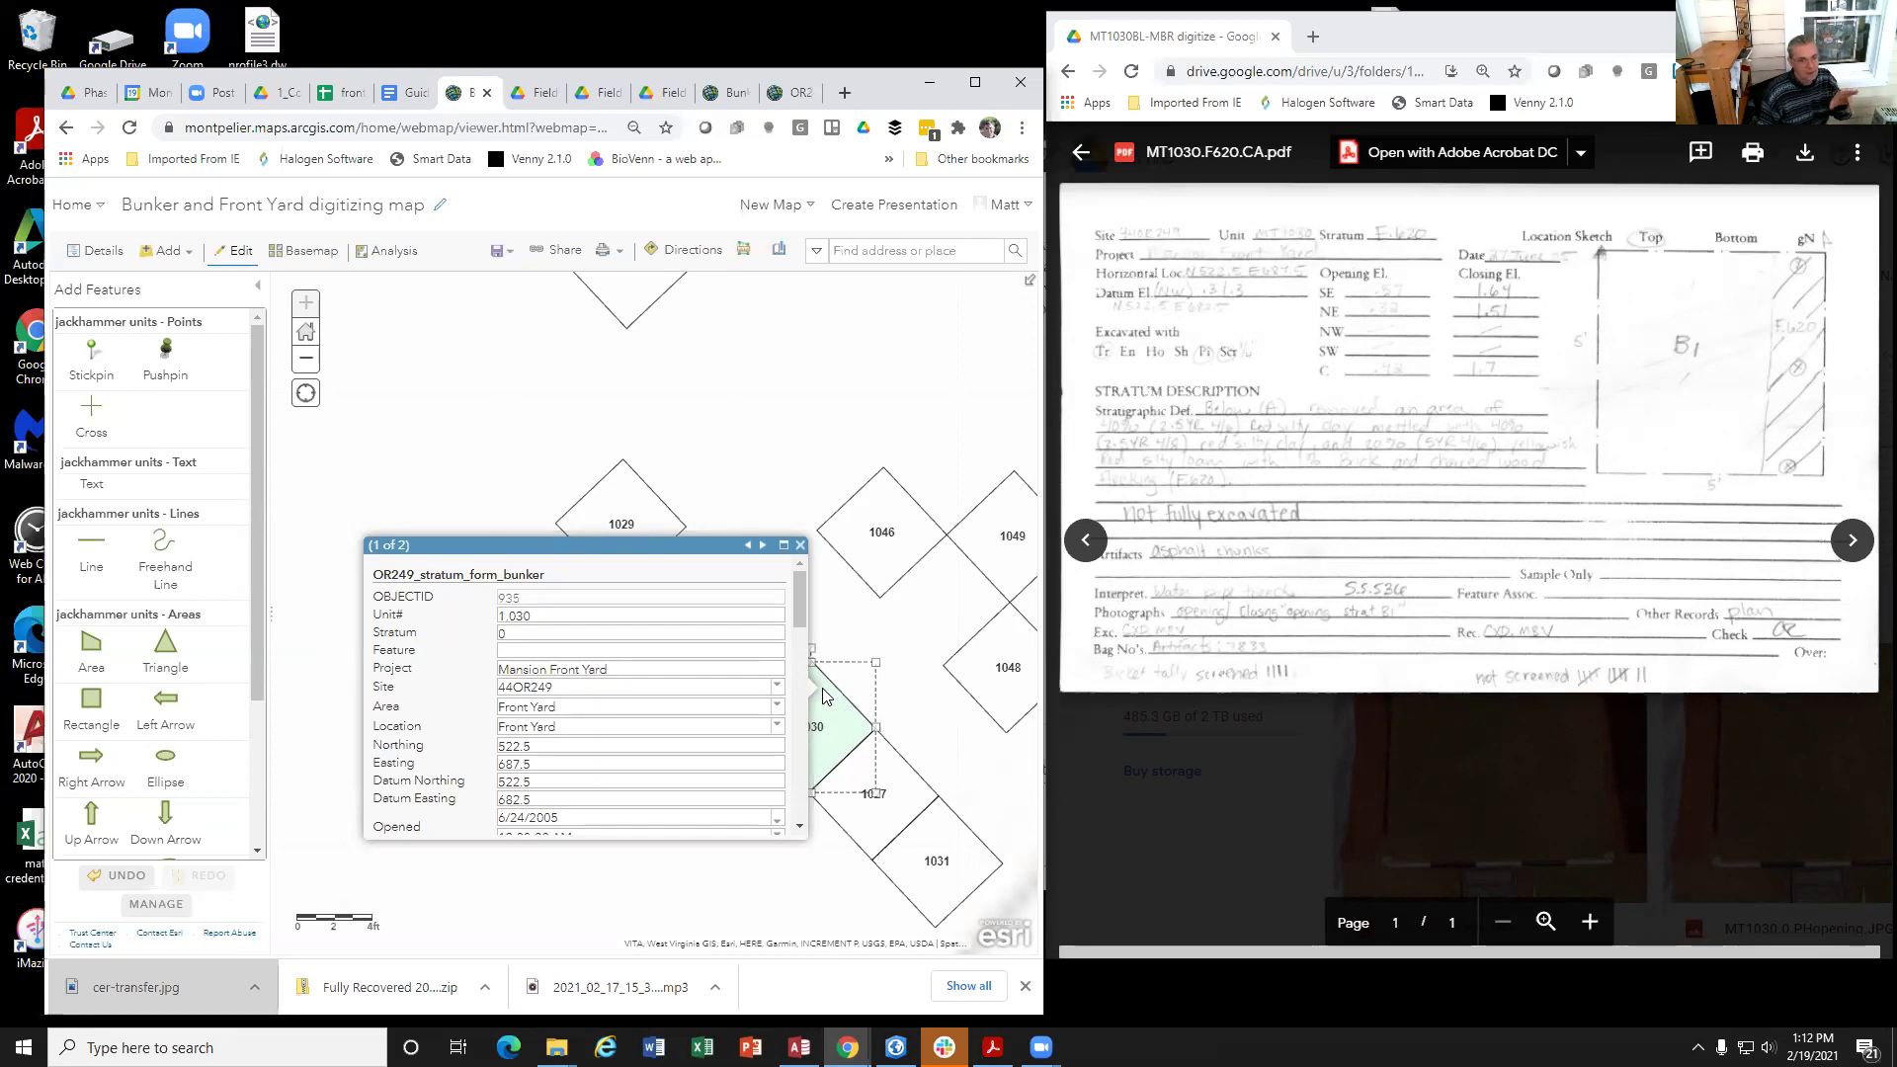
click(763, 545)
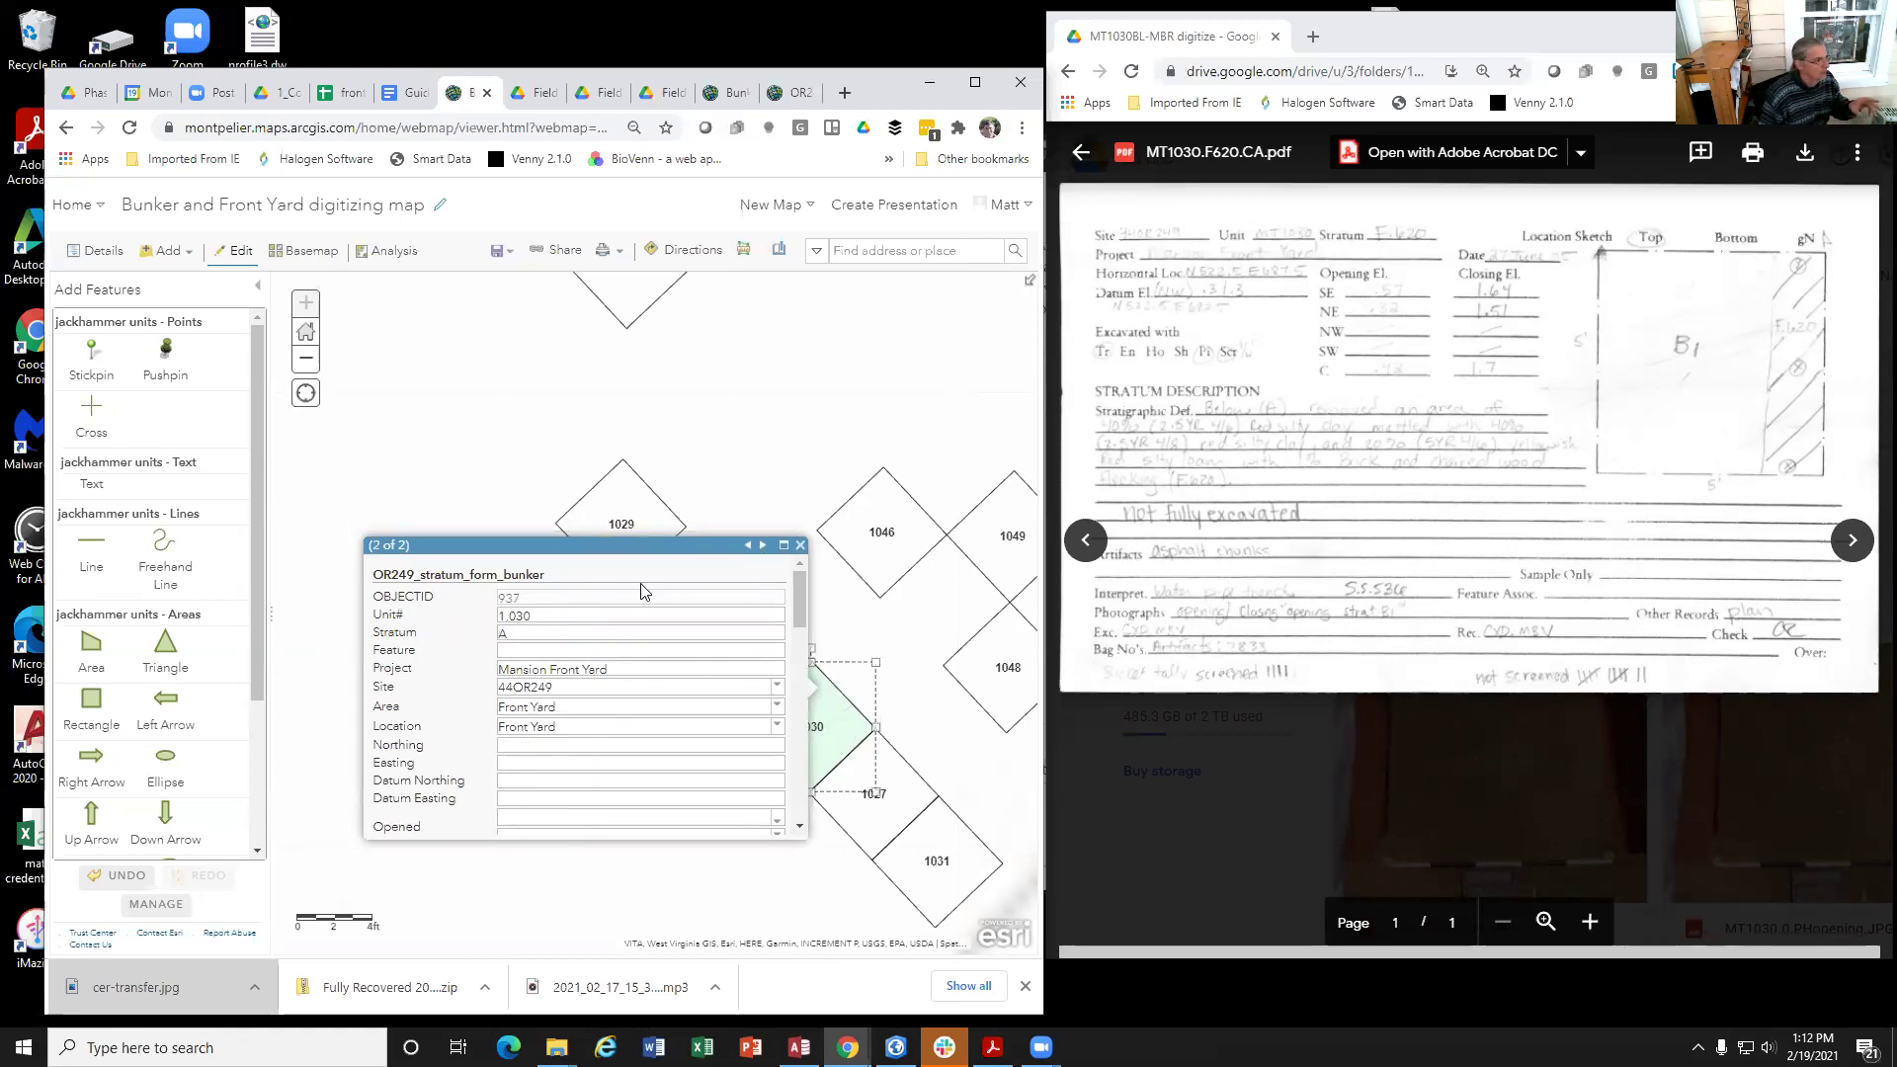
click(762, 547)
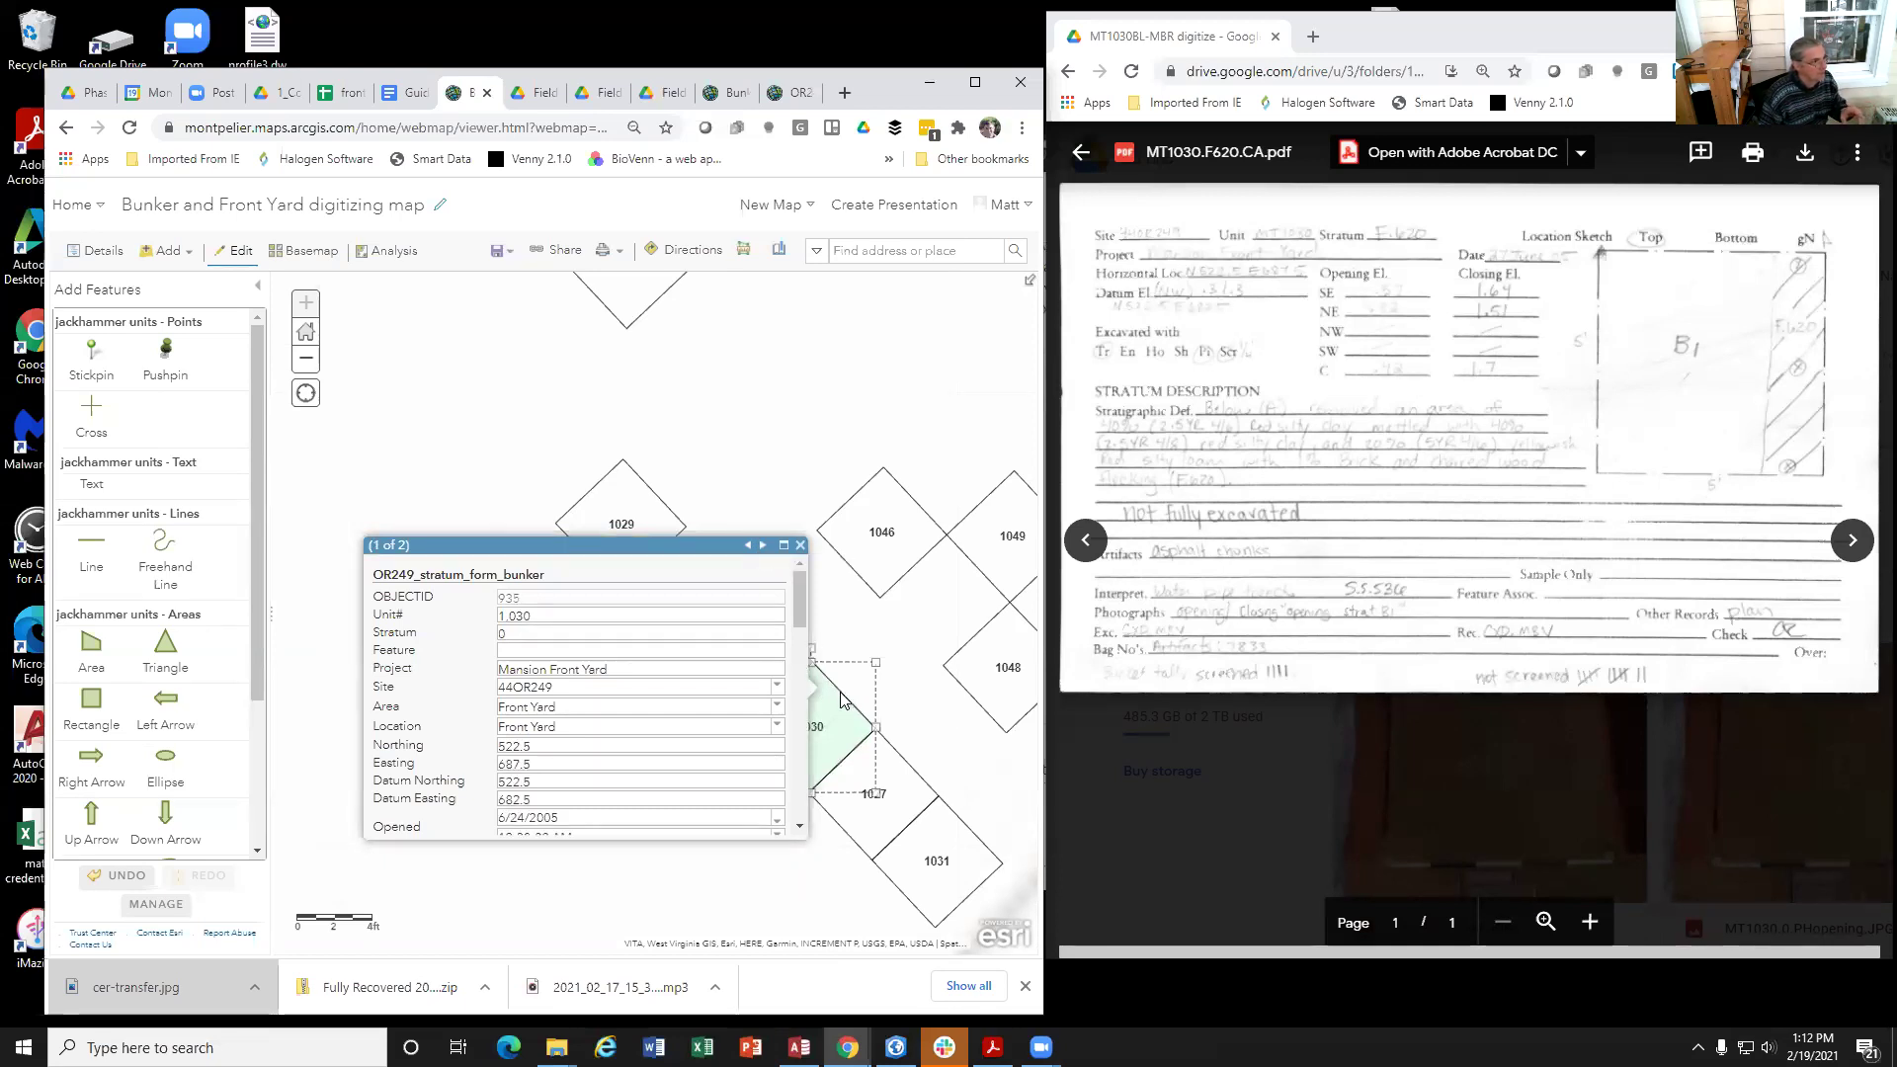
click(762, 546)
click(762, 546)
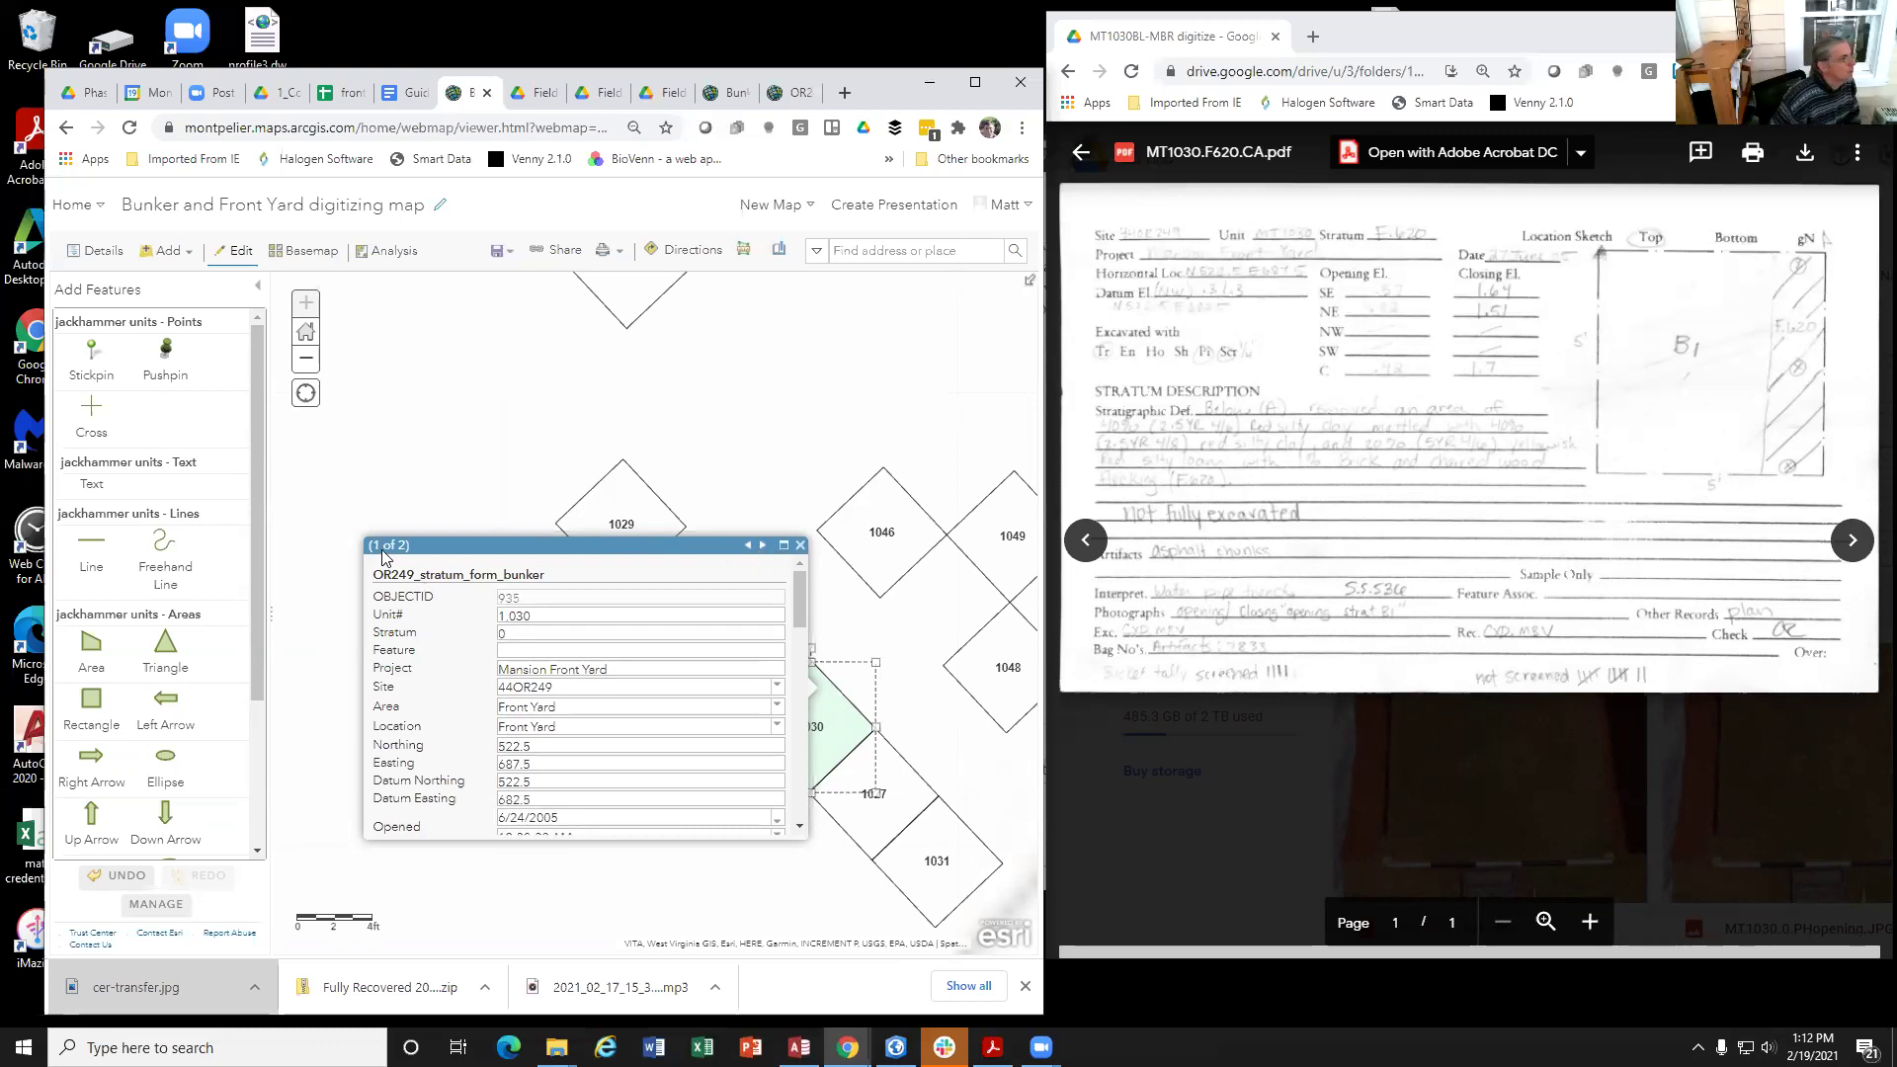
click(800, 544)
Step: Draw another OR249_stratum_form_bunker polygon for F.620 as a strip along unit 1030's southeast edge
click(629, 830)
scroll(153, 856, down, 2)
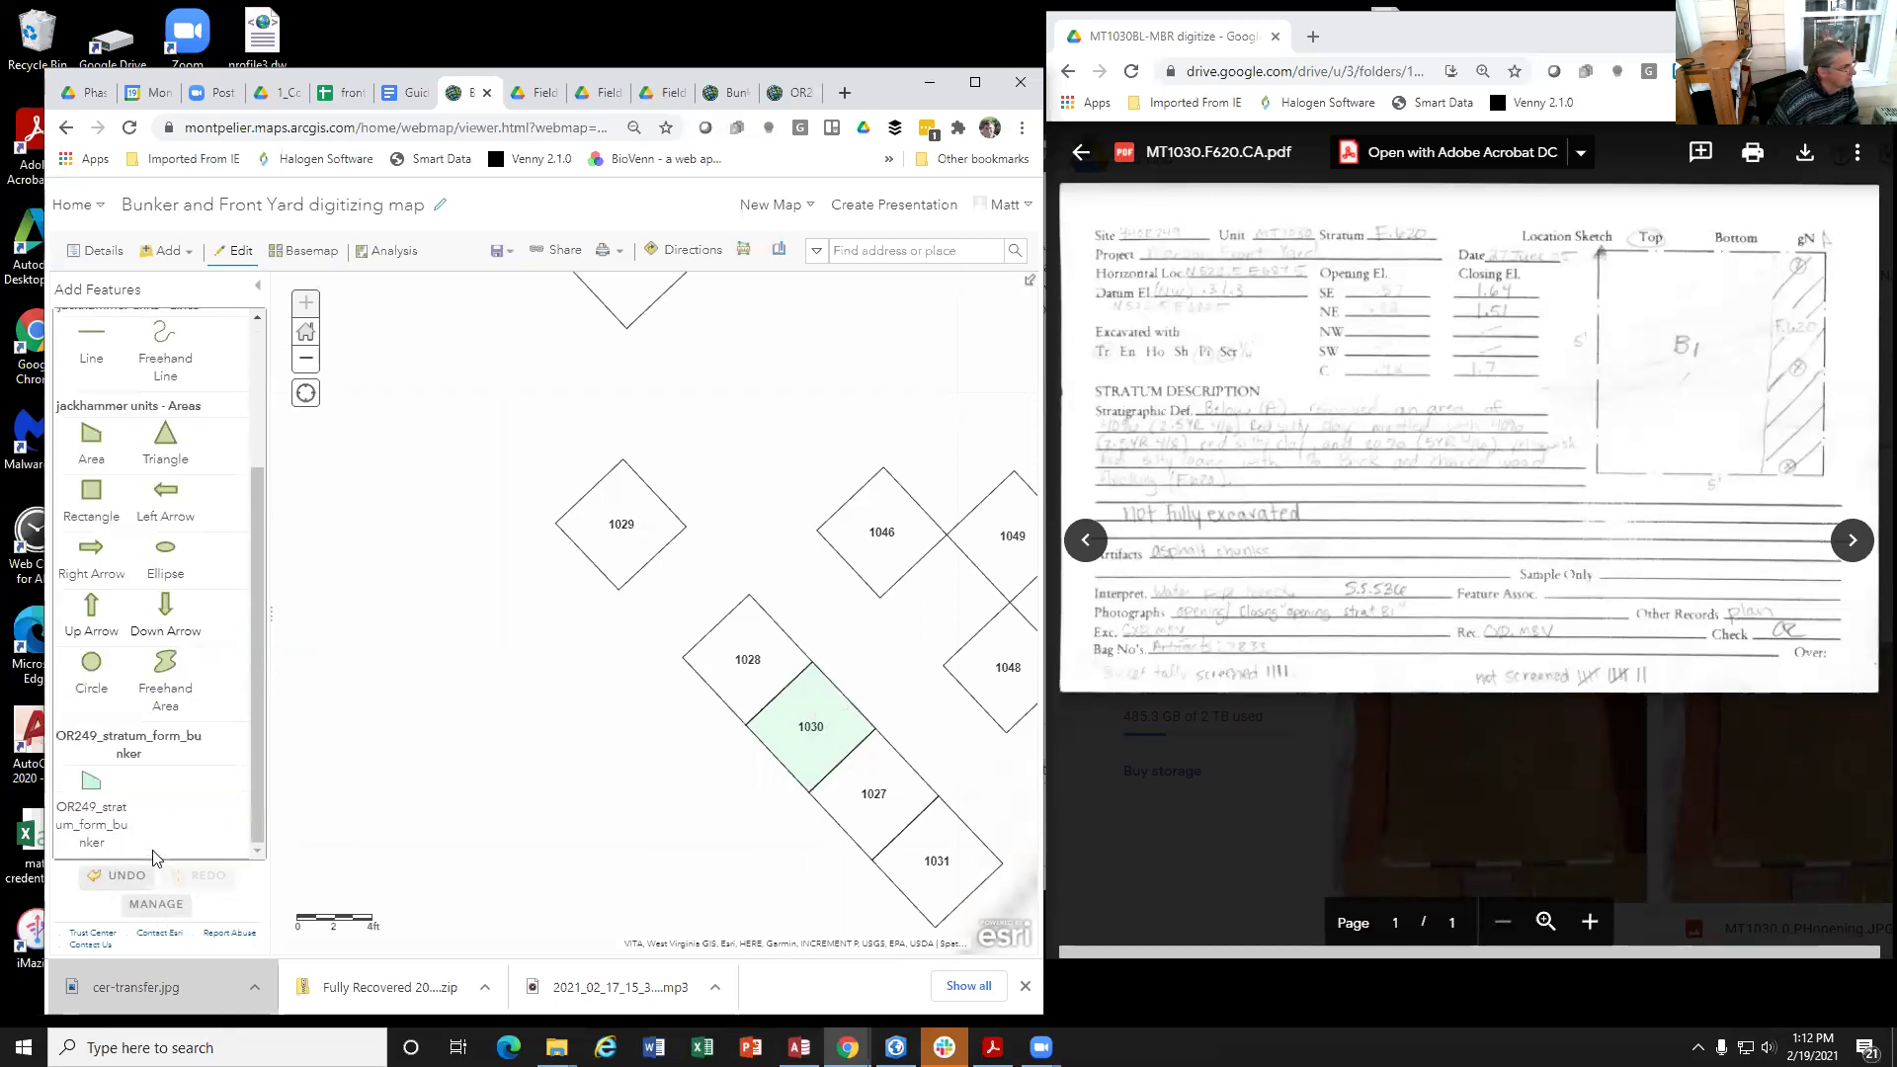
click(97, 787)
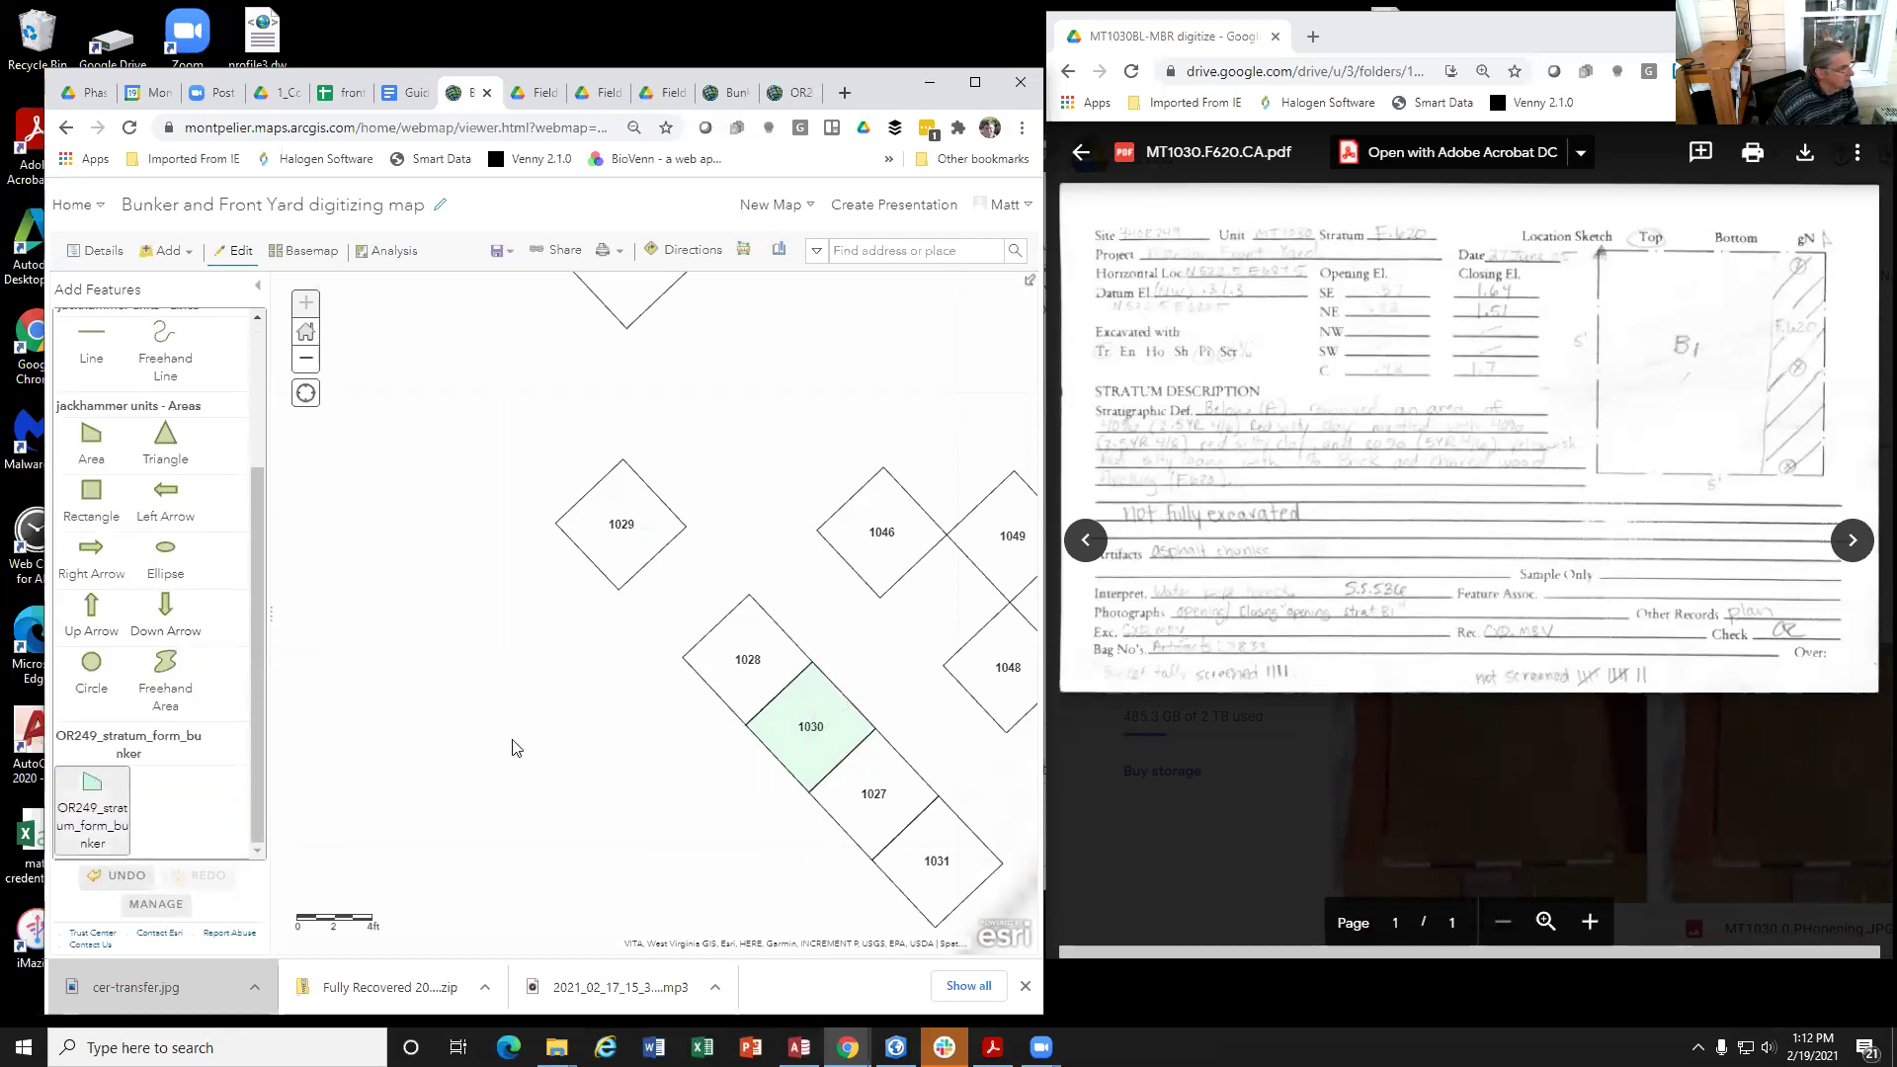
click(853, 707)
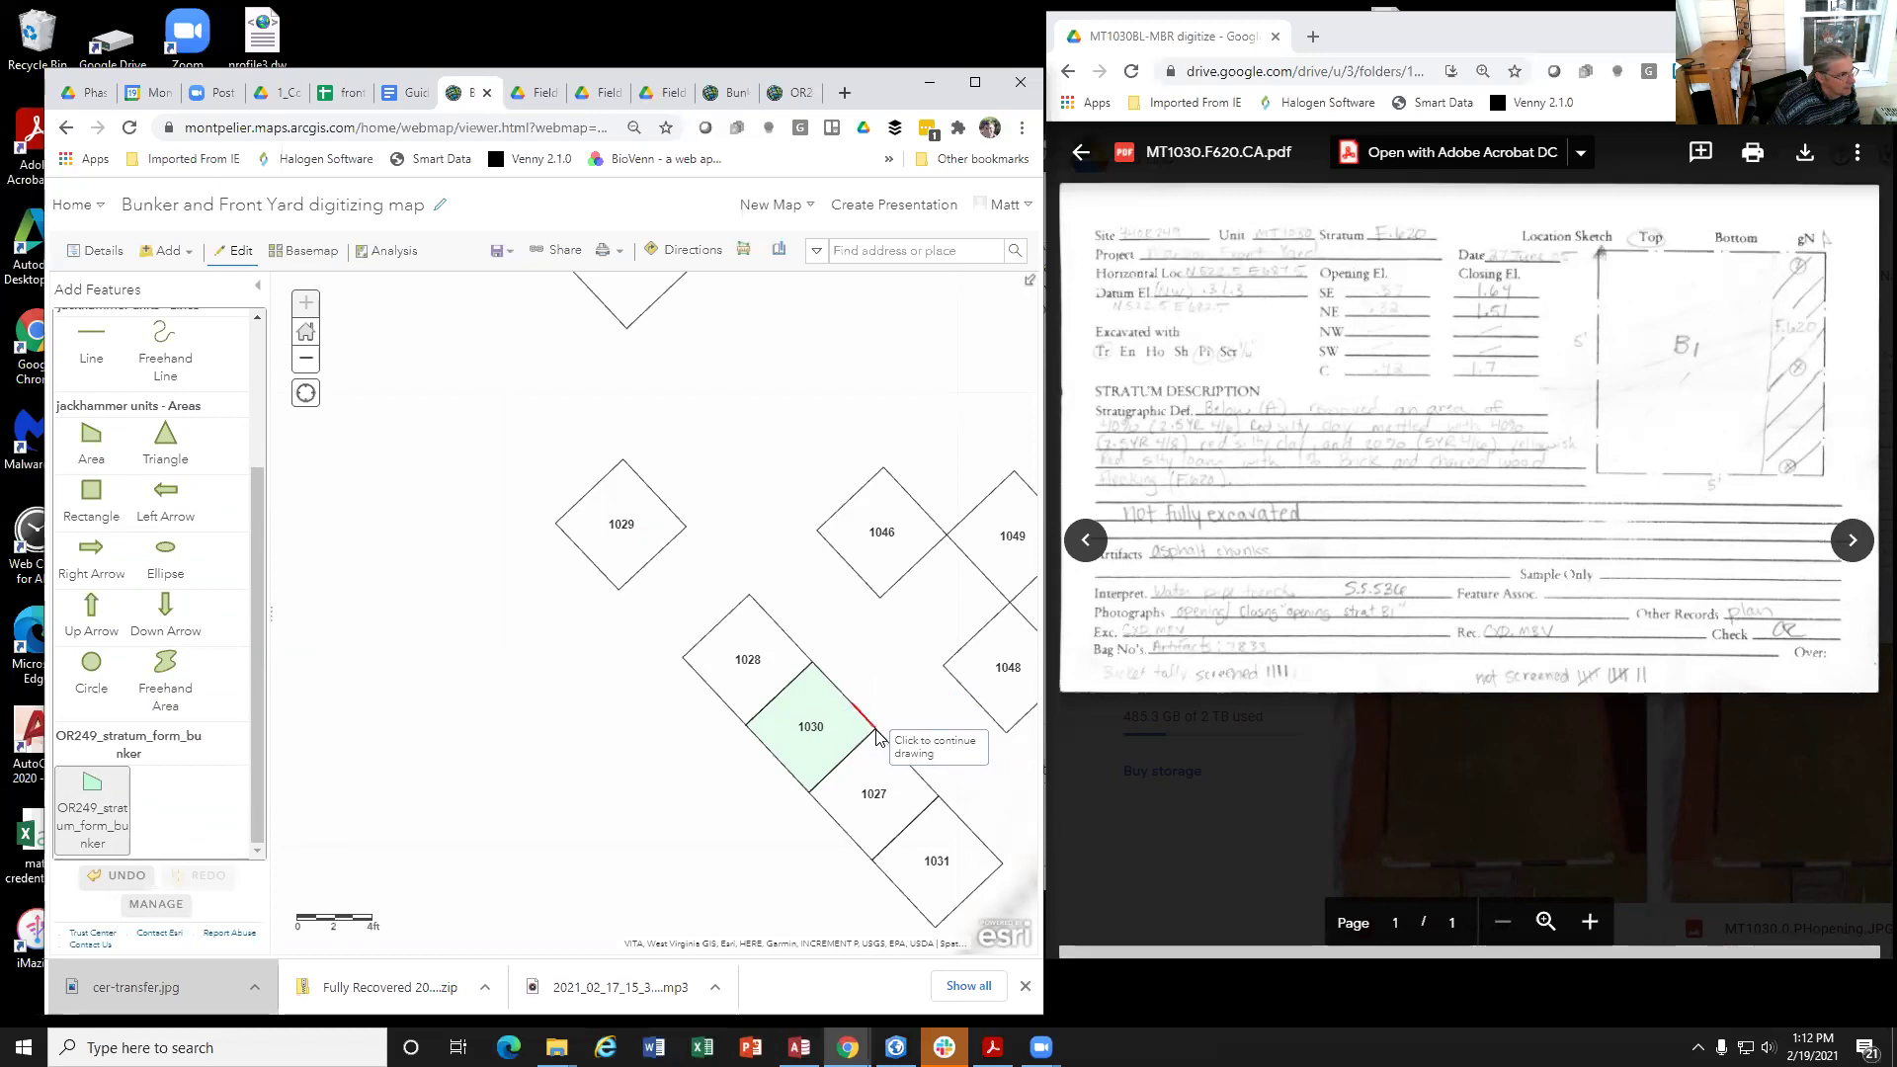
click(875, 731)
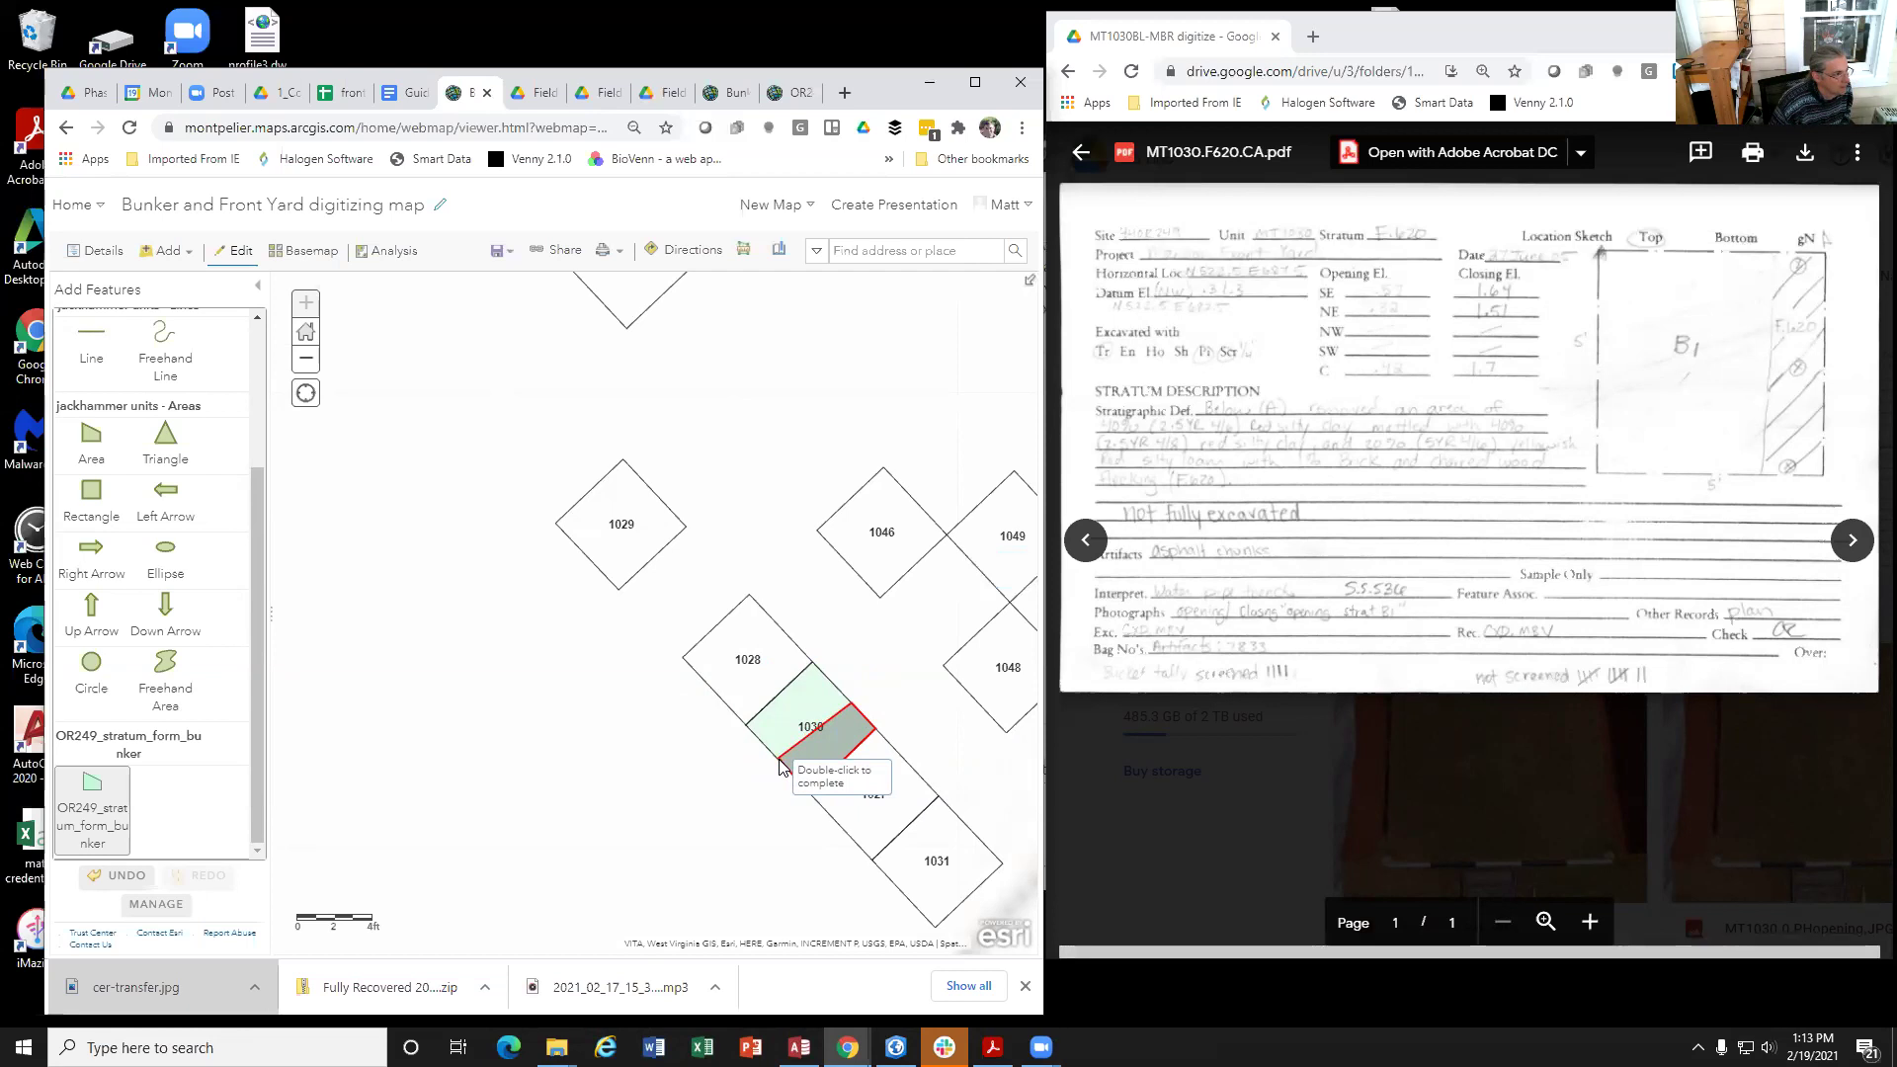
double_click(779, 767)
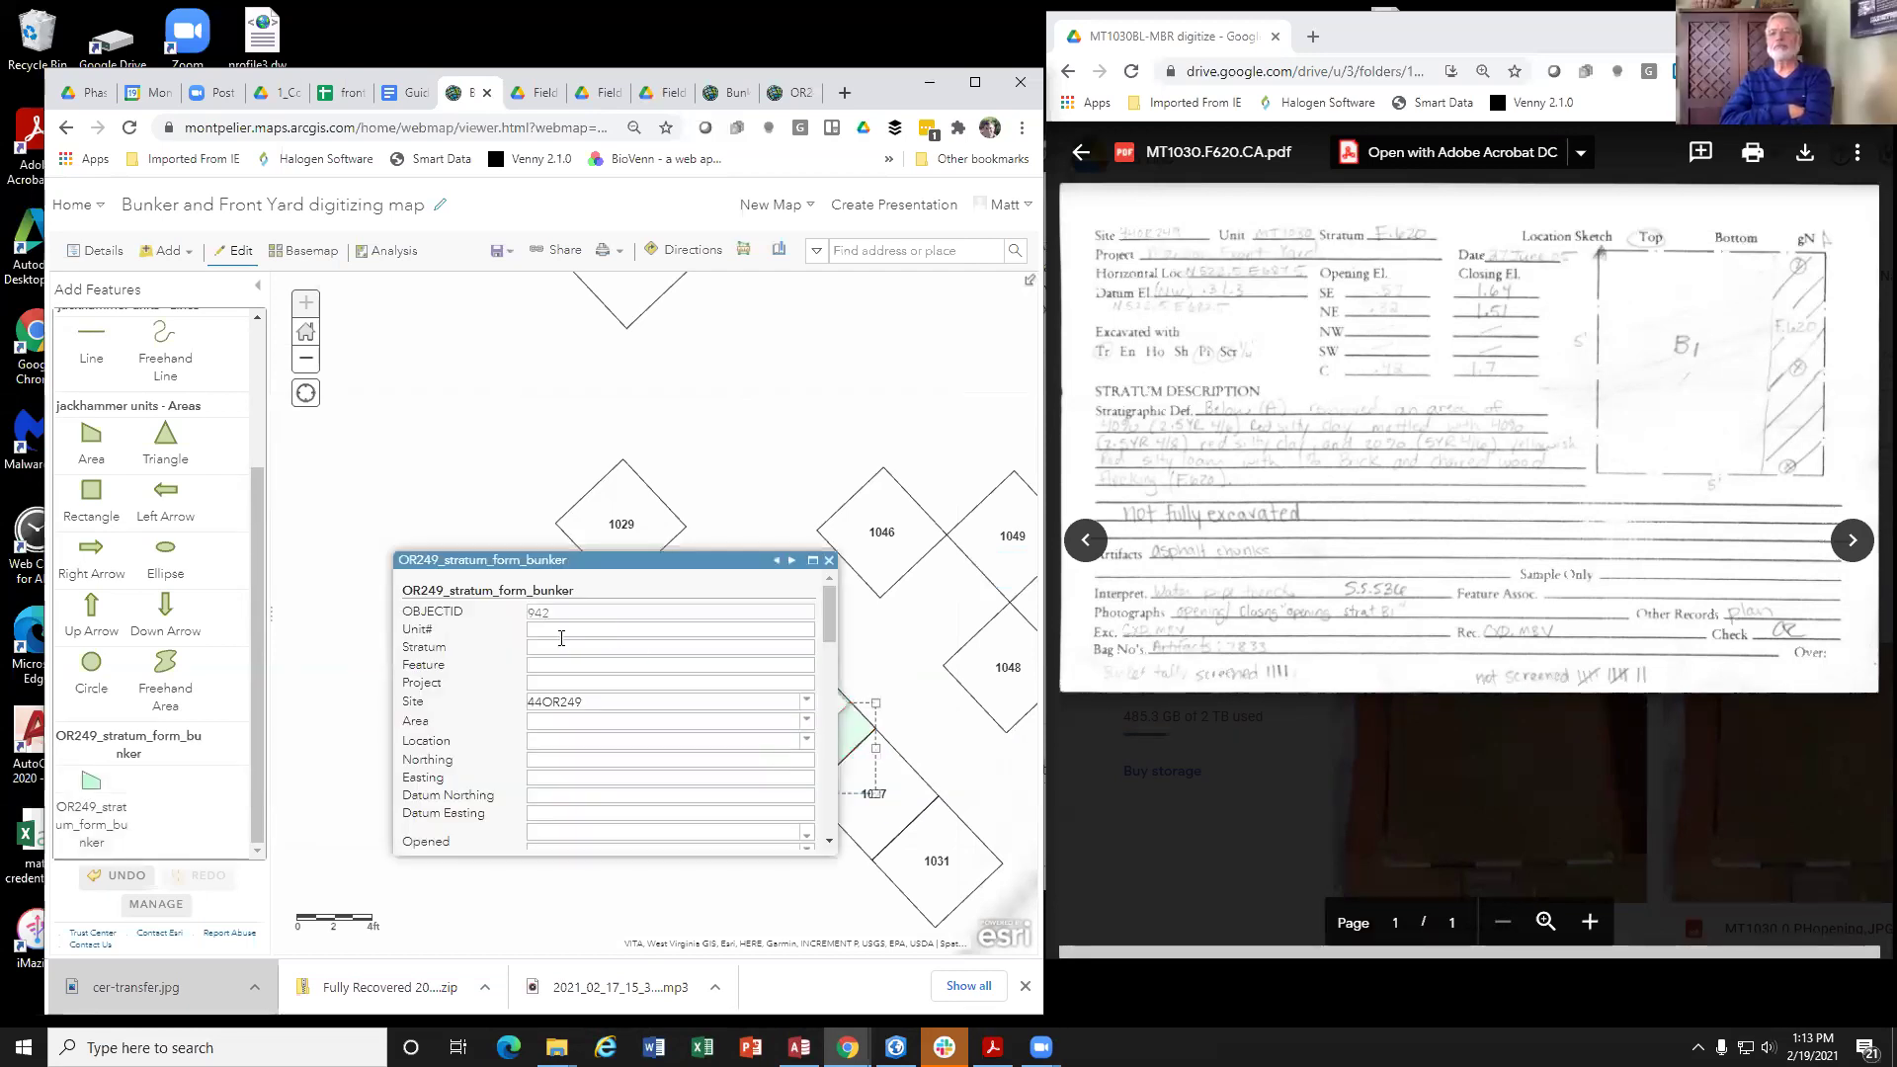
Step: Fill in the new strip's record with Unit# 1030, Stratum F620 and Feature 620, and close the form
click(557, 630)
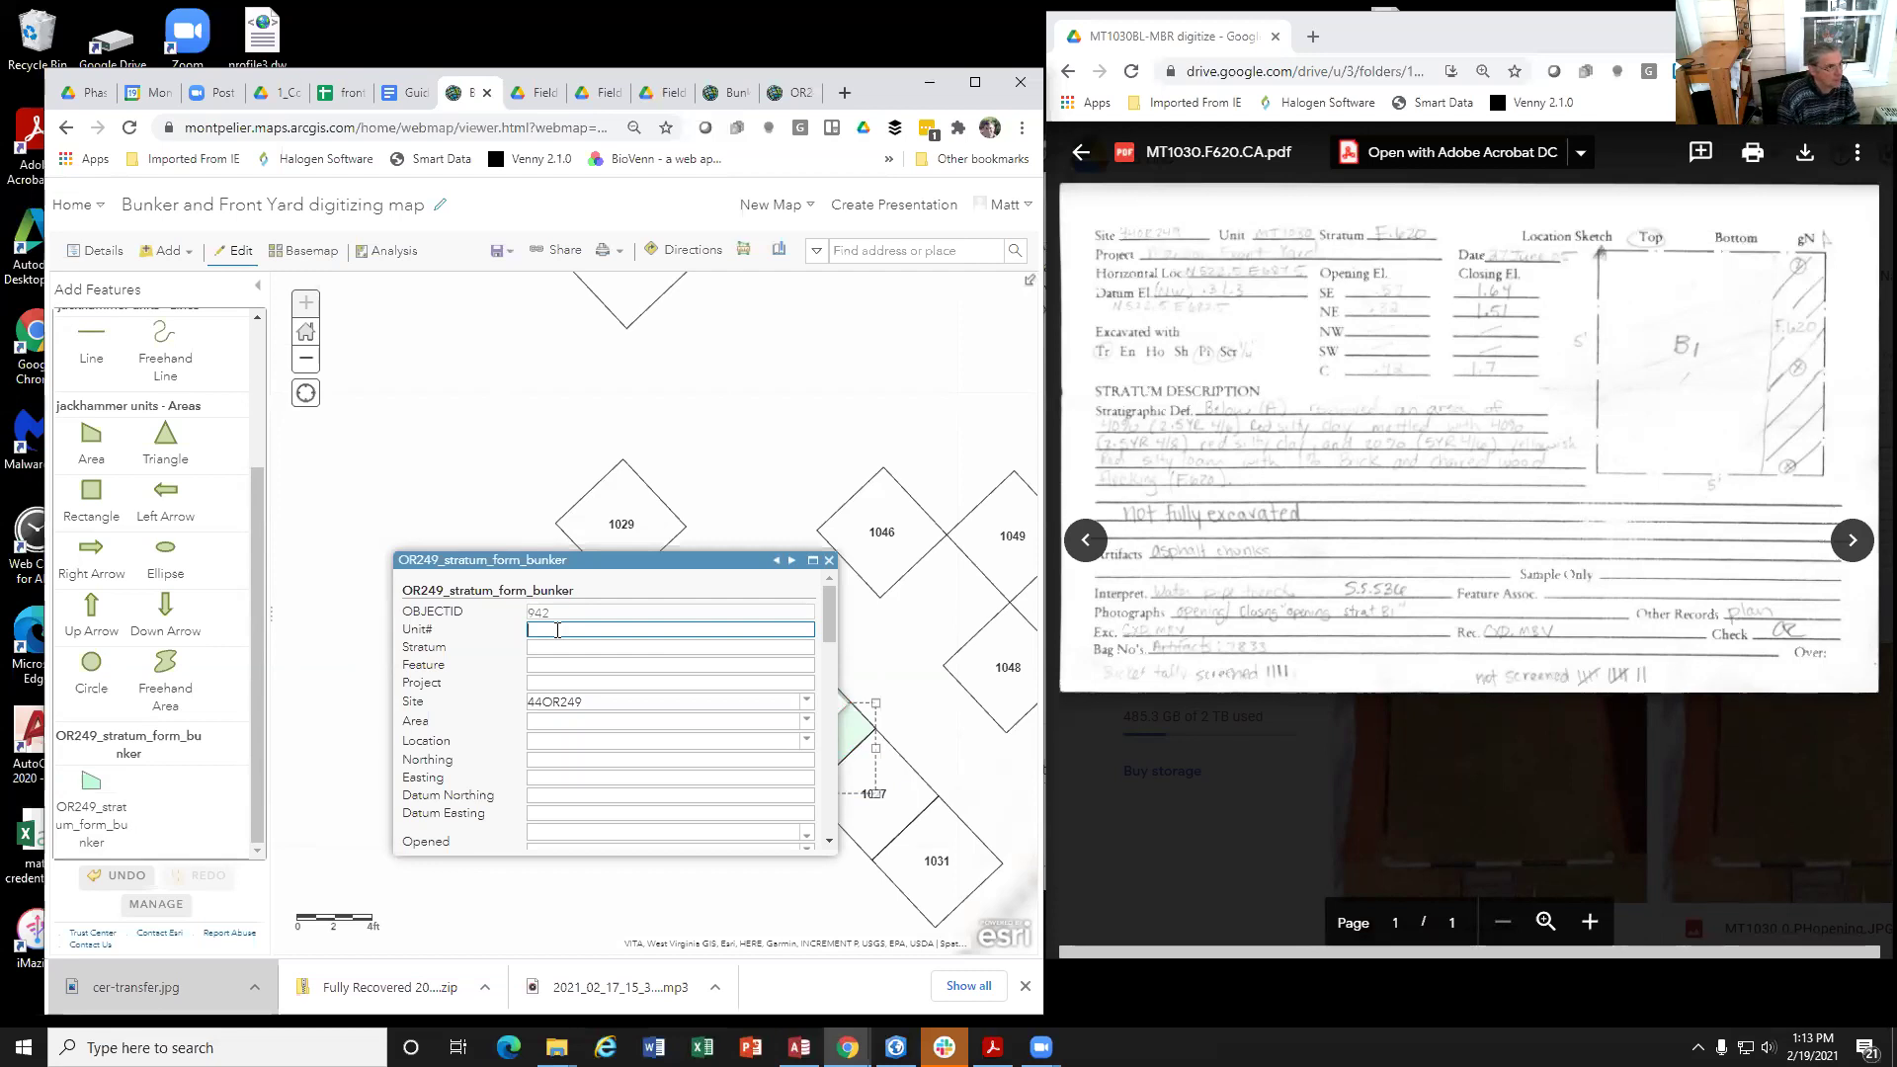
text(1030)
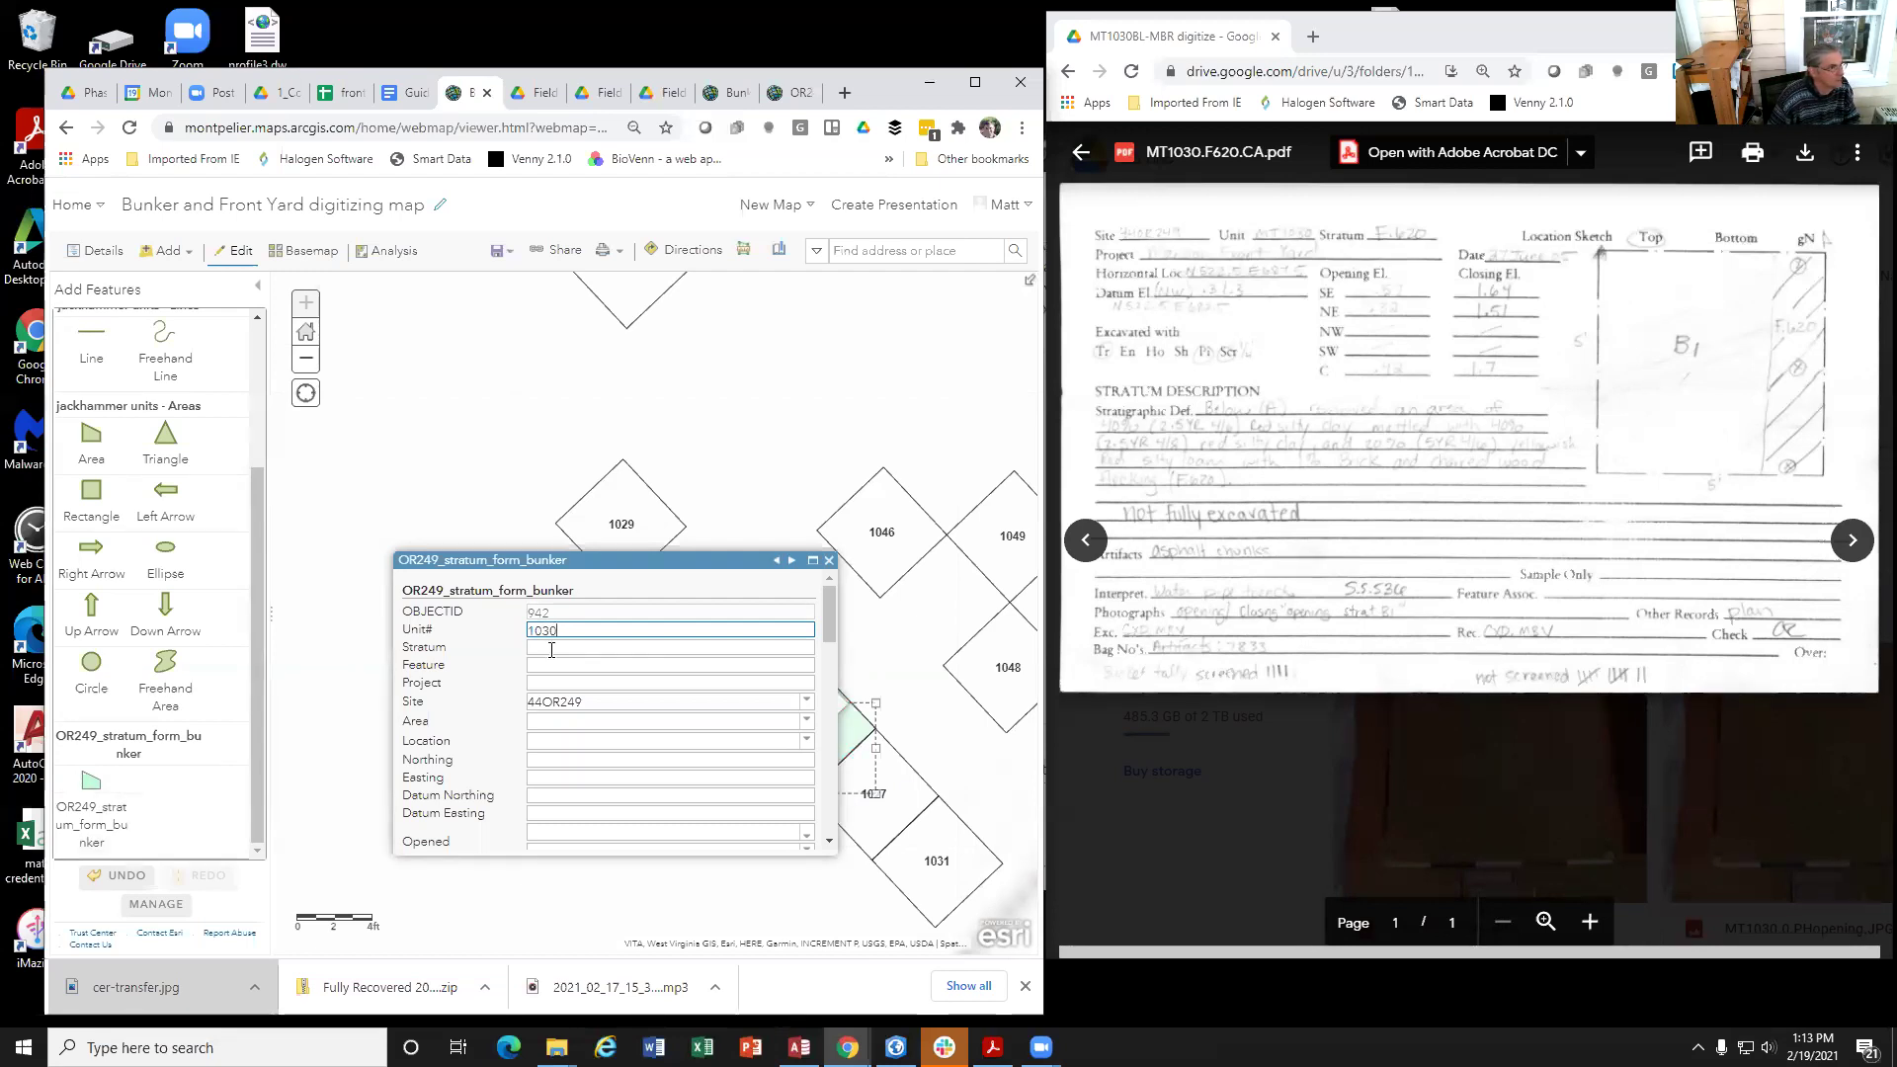
click(551, 650)
click(539, 664)
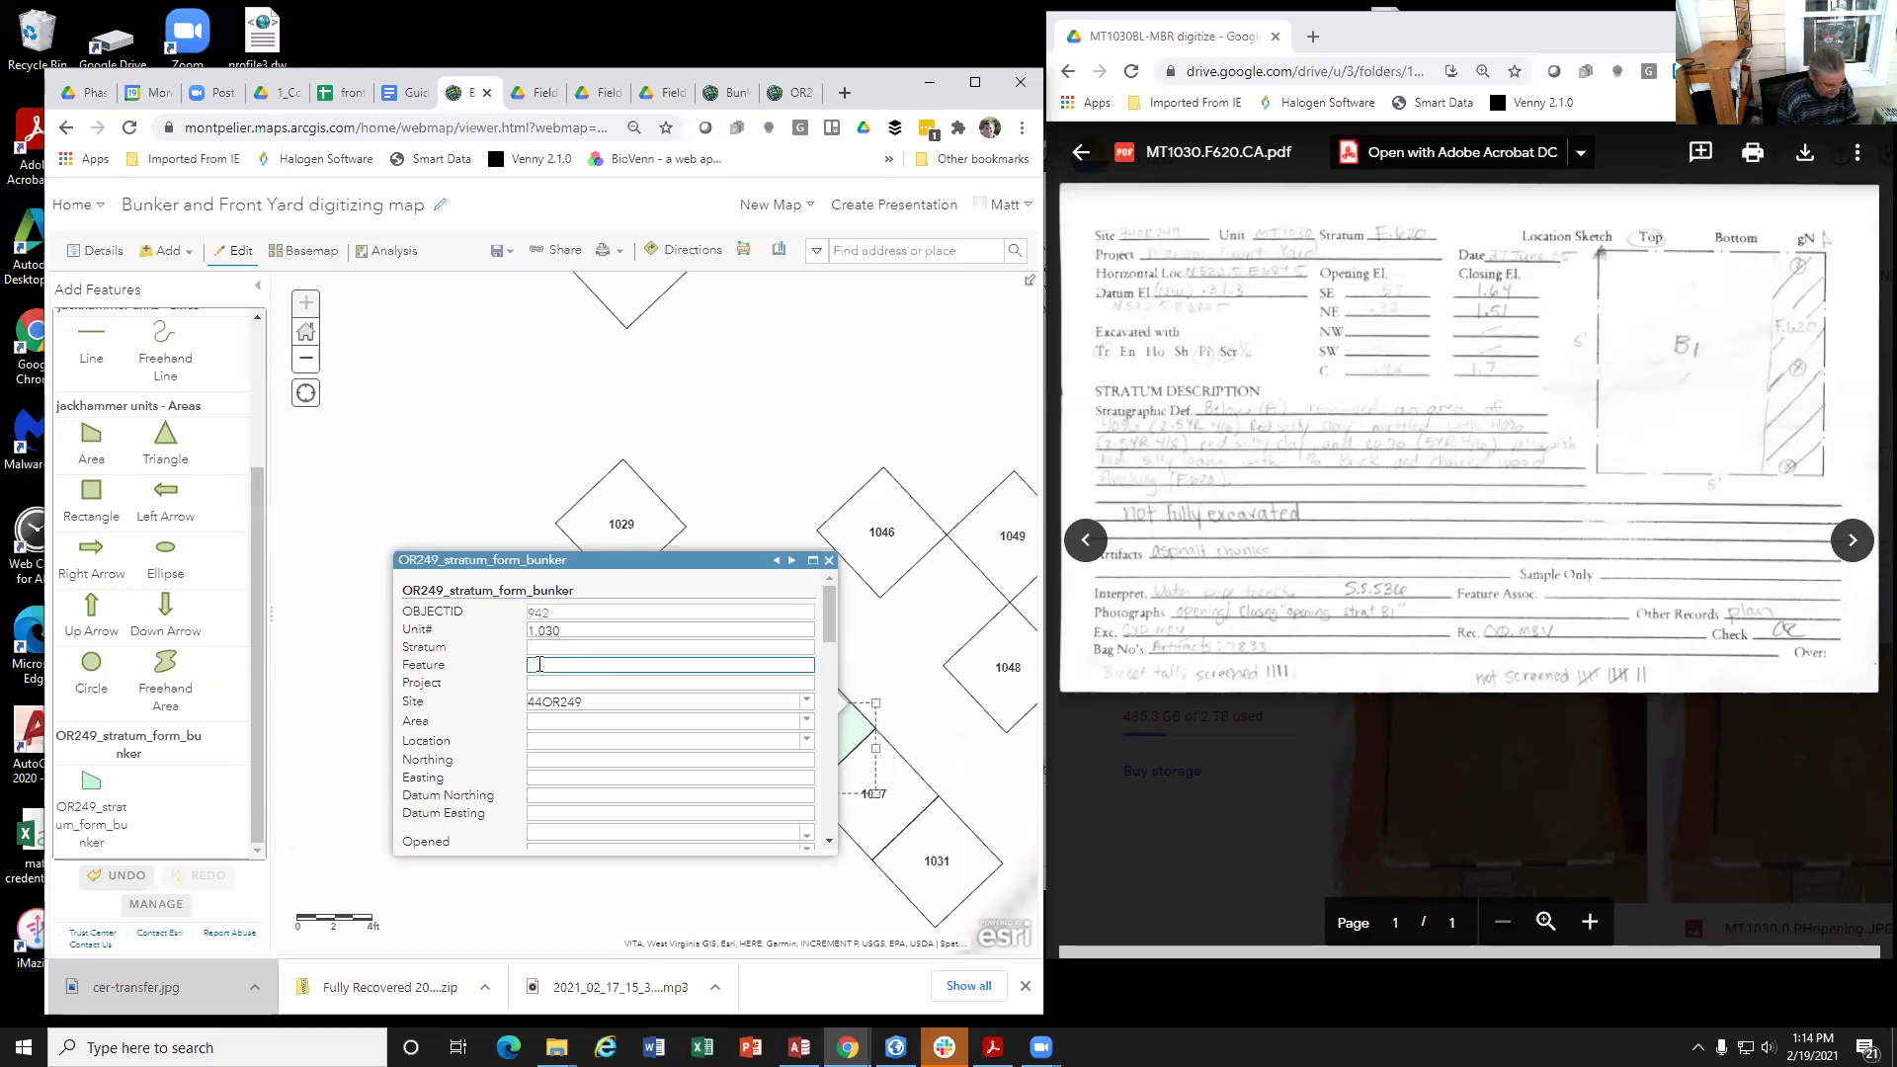
click(551, 648)
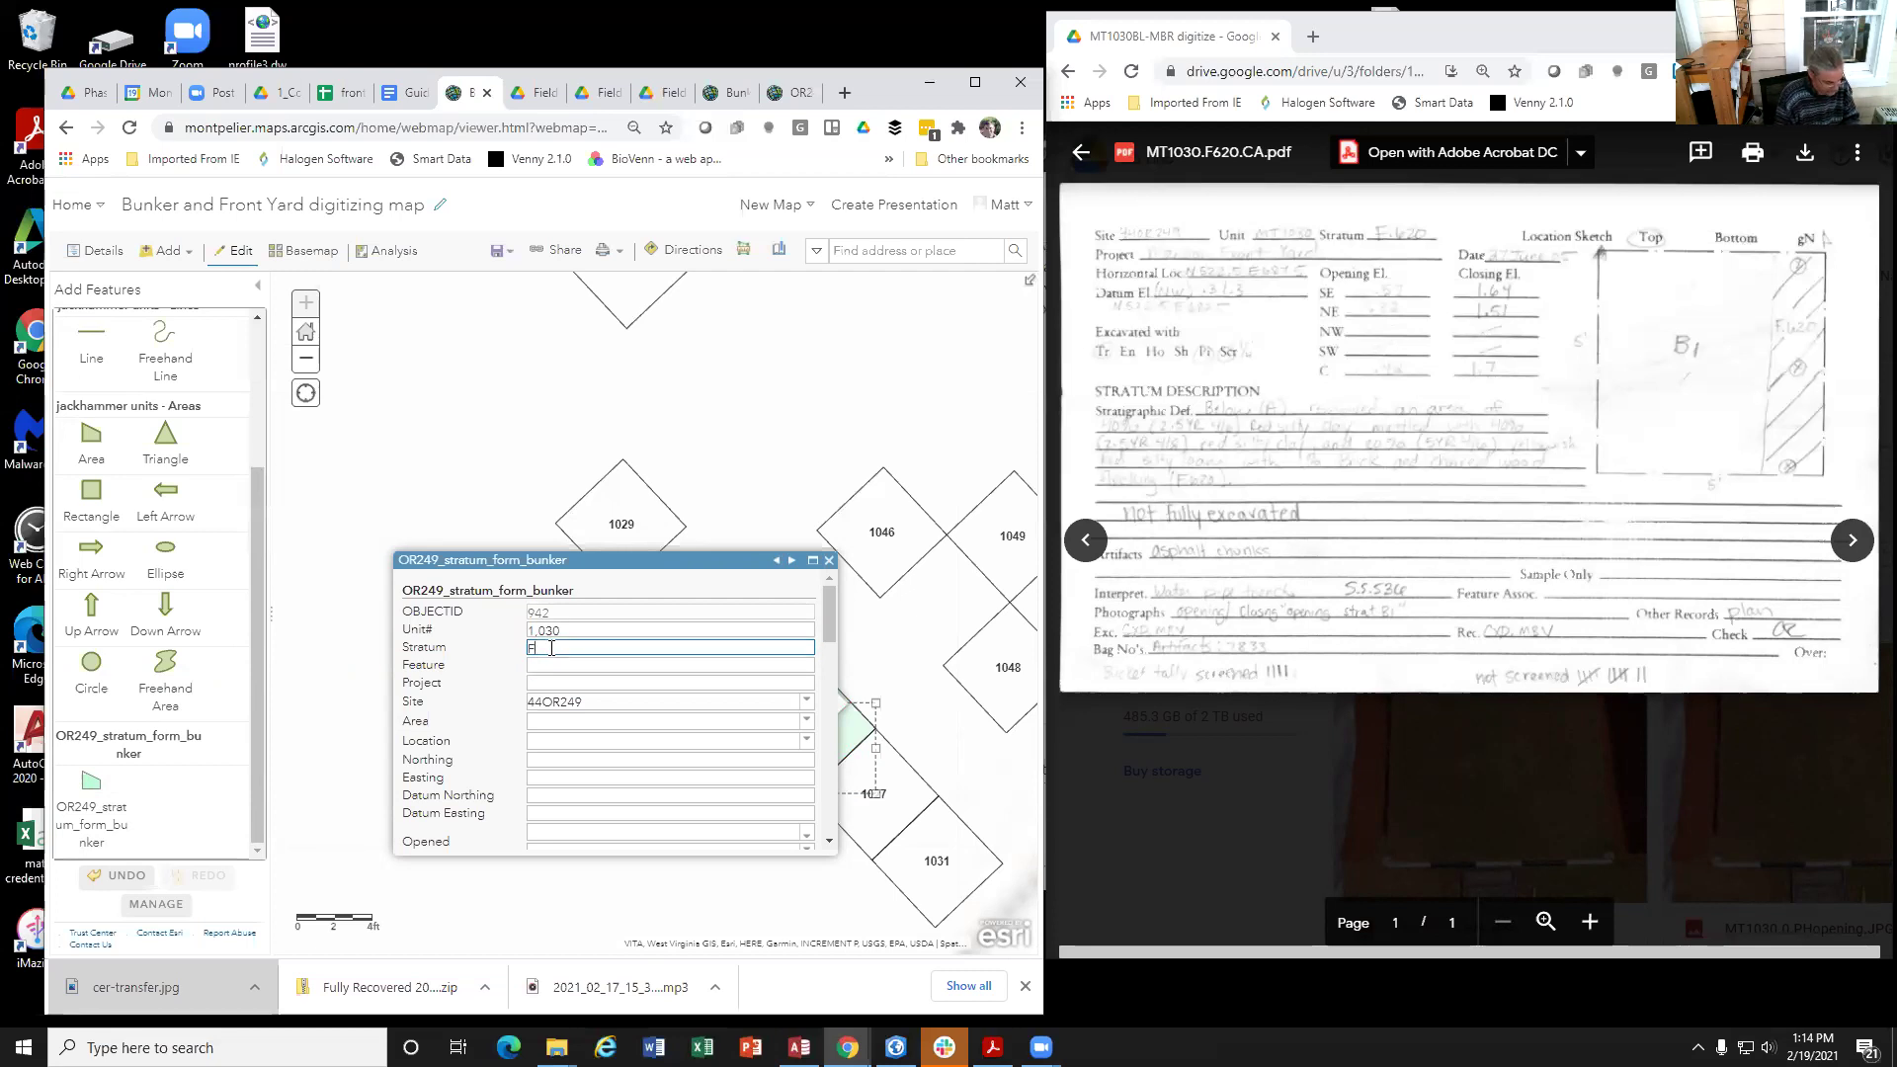
text(F620)
click(553, 664)
text(620)
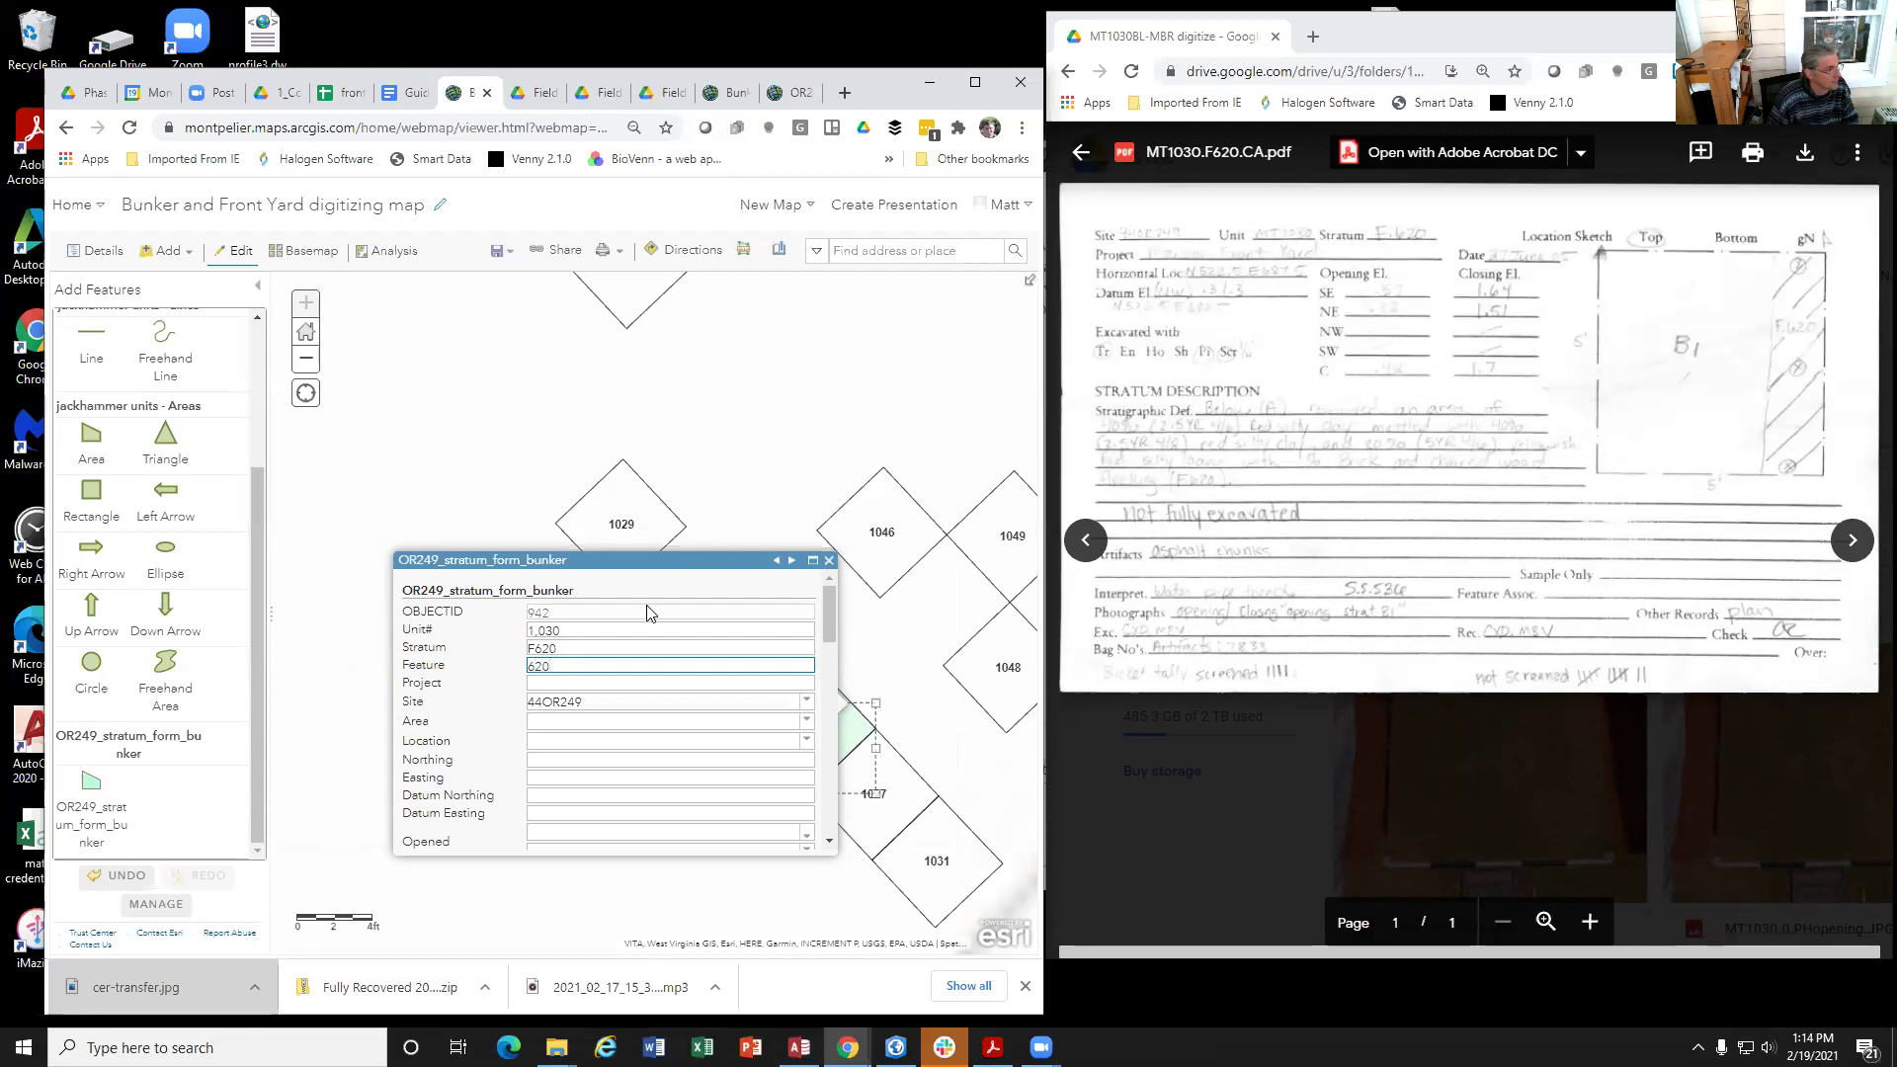
drag(833, 601, 833, 796)
click(523, 836)
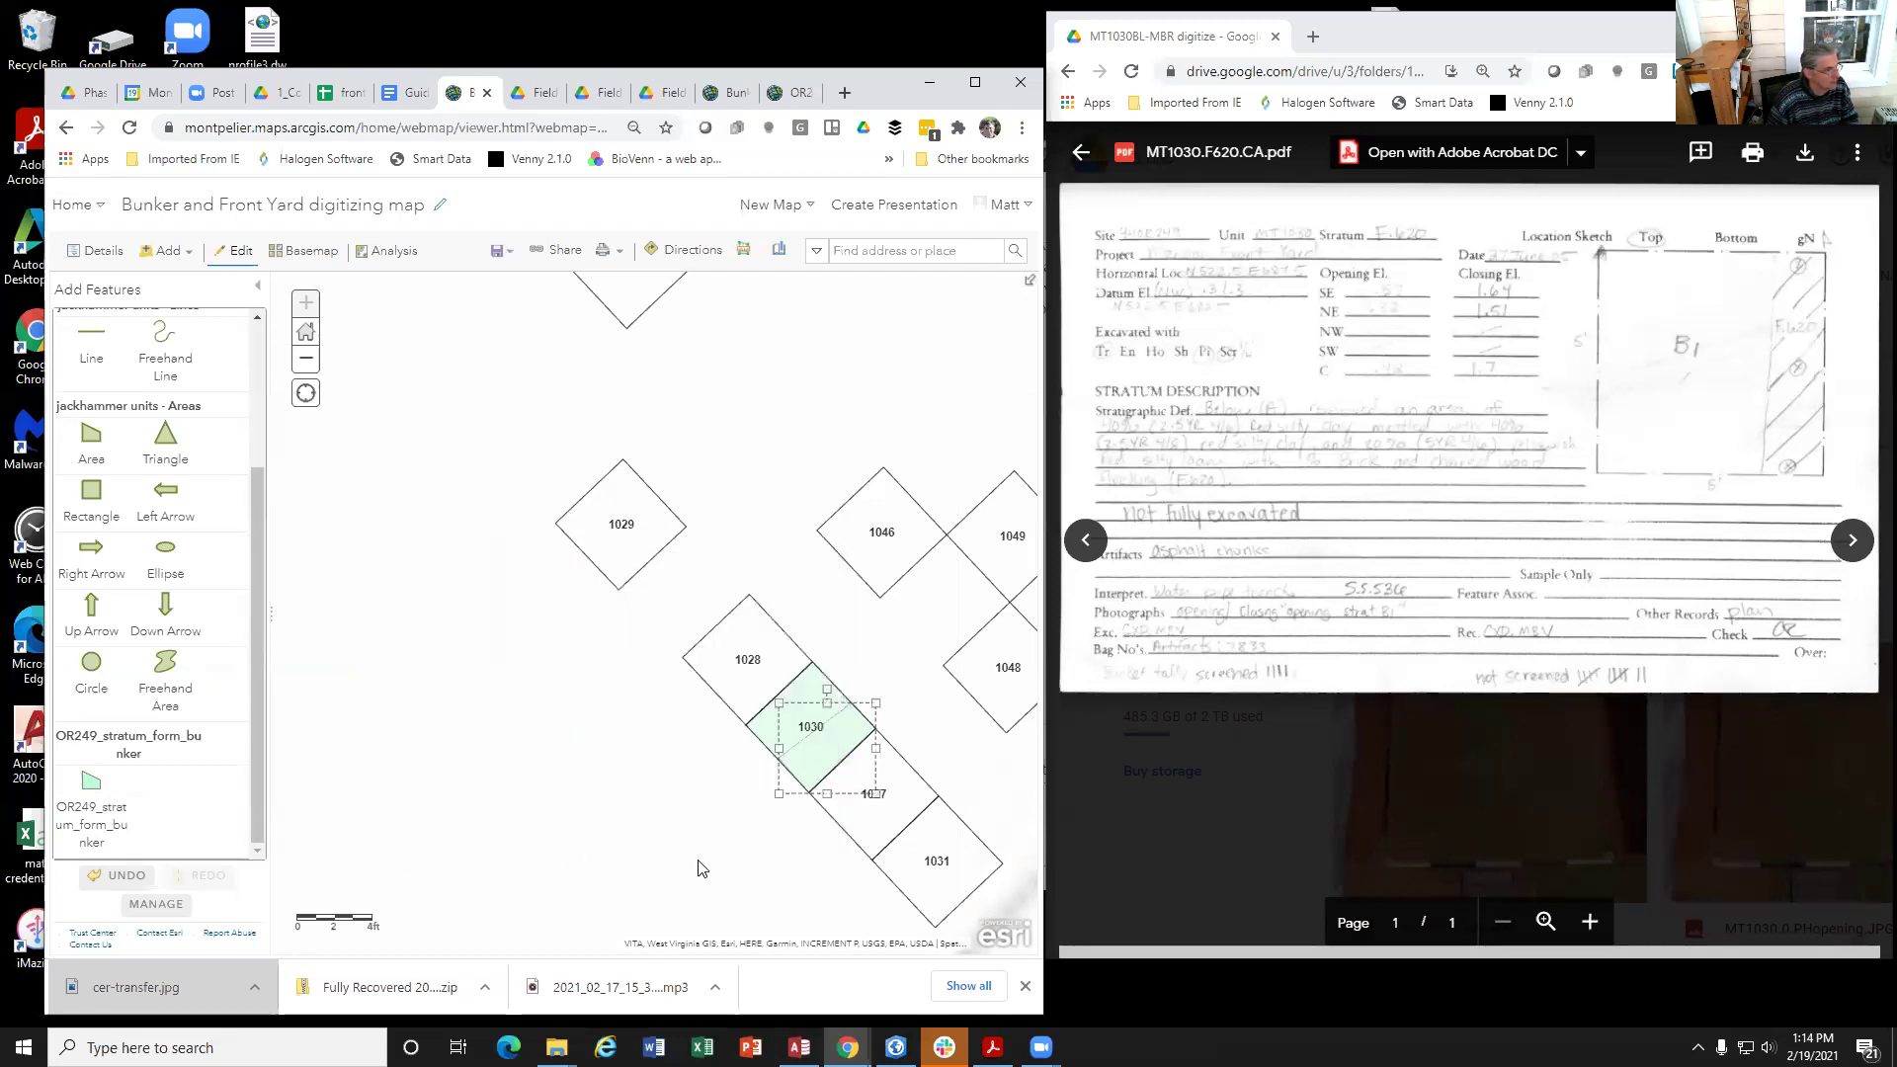
click(665, 800)
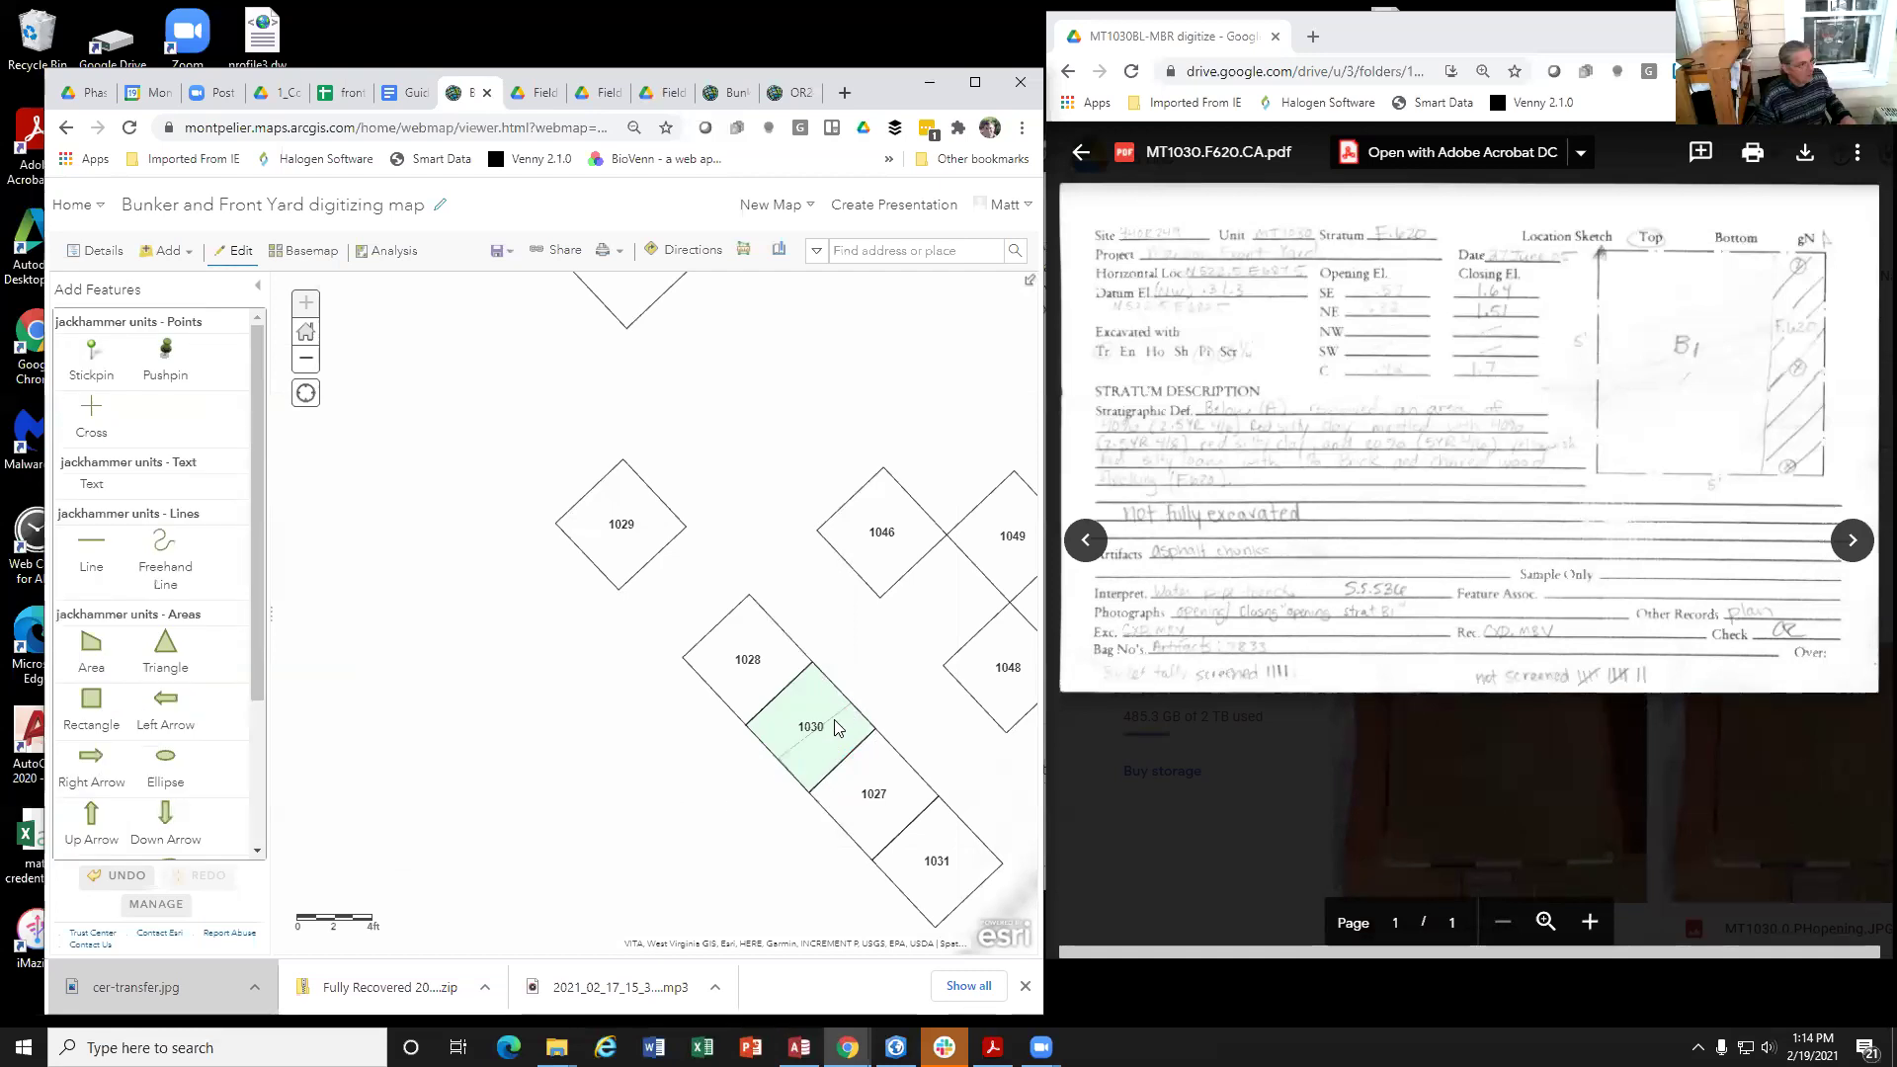
Step: Reopen unit 1030's overlapping stratum records on the southeast strip and page through to the F620 record
click(837, 716)
click(775, 571)
click(775, 571)
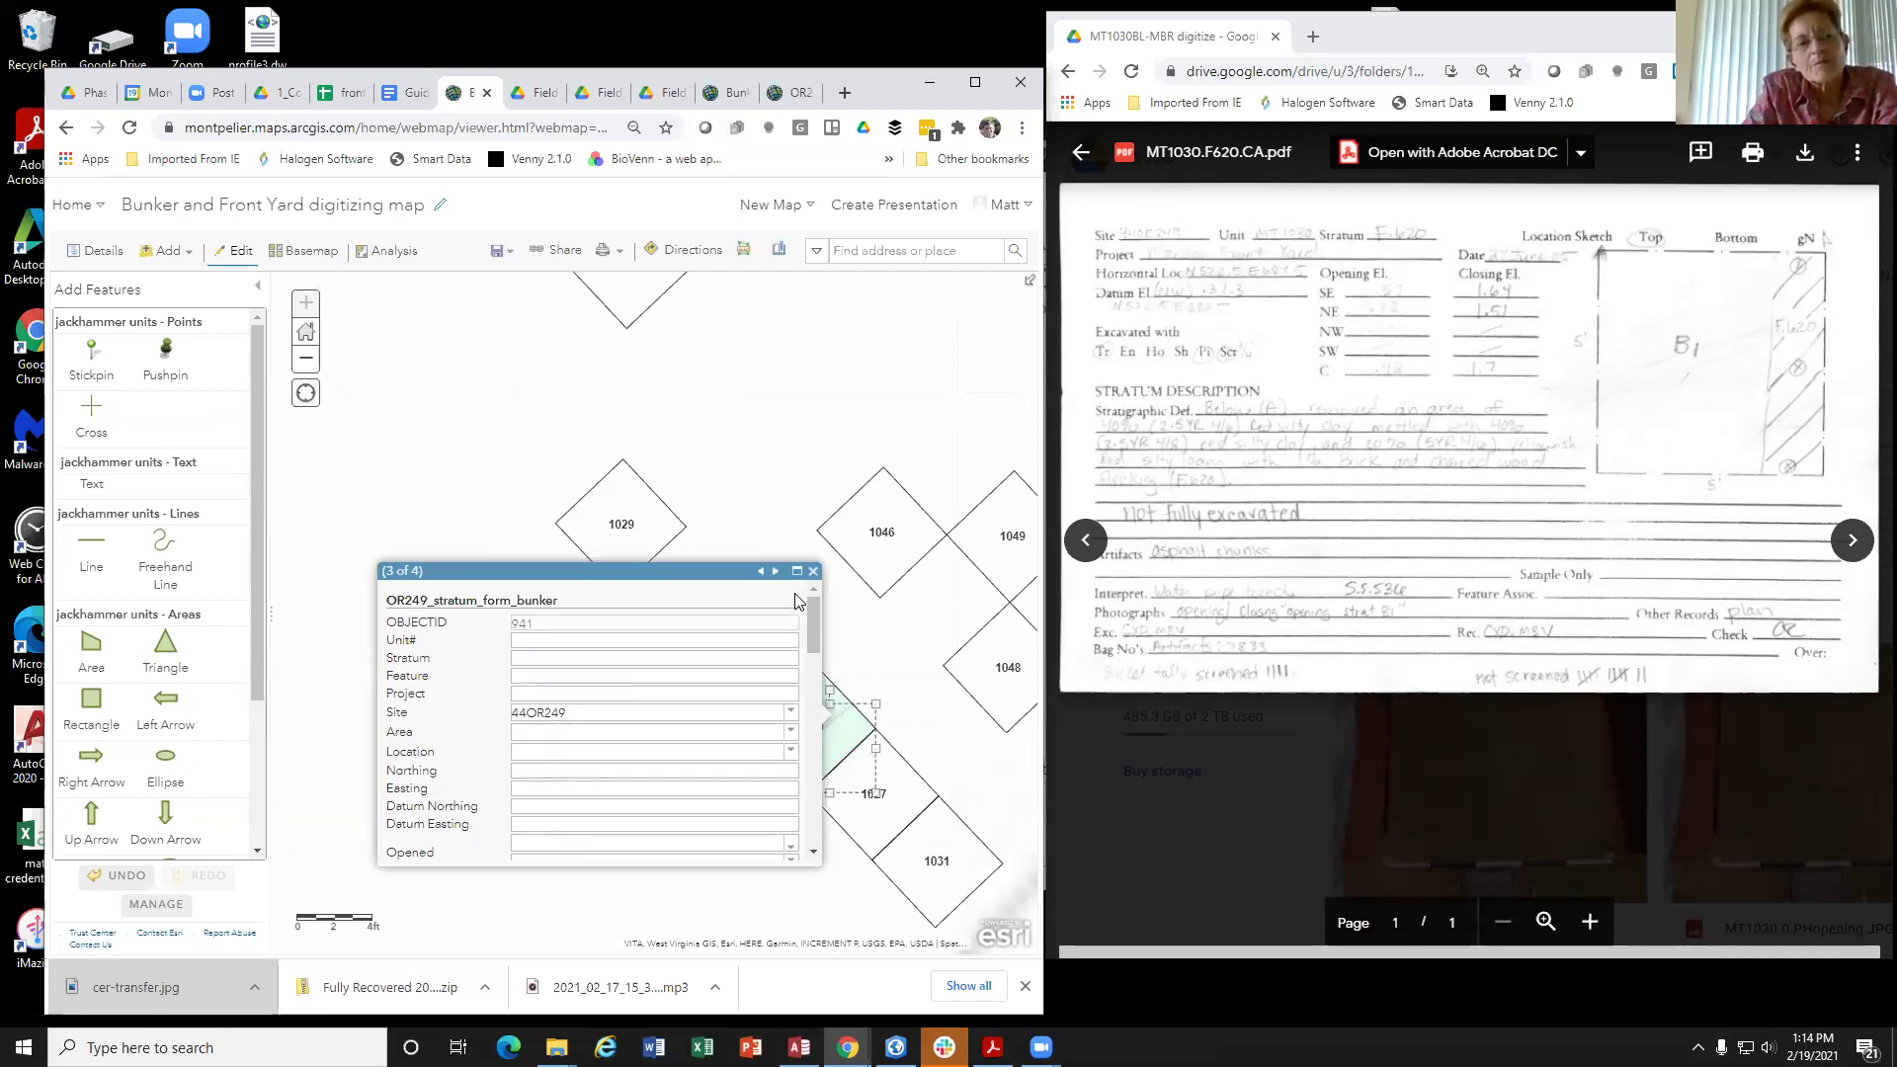
click(775, 570)
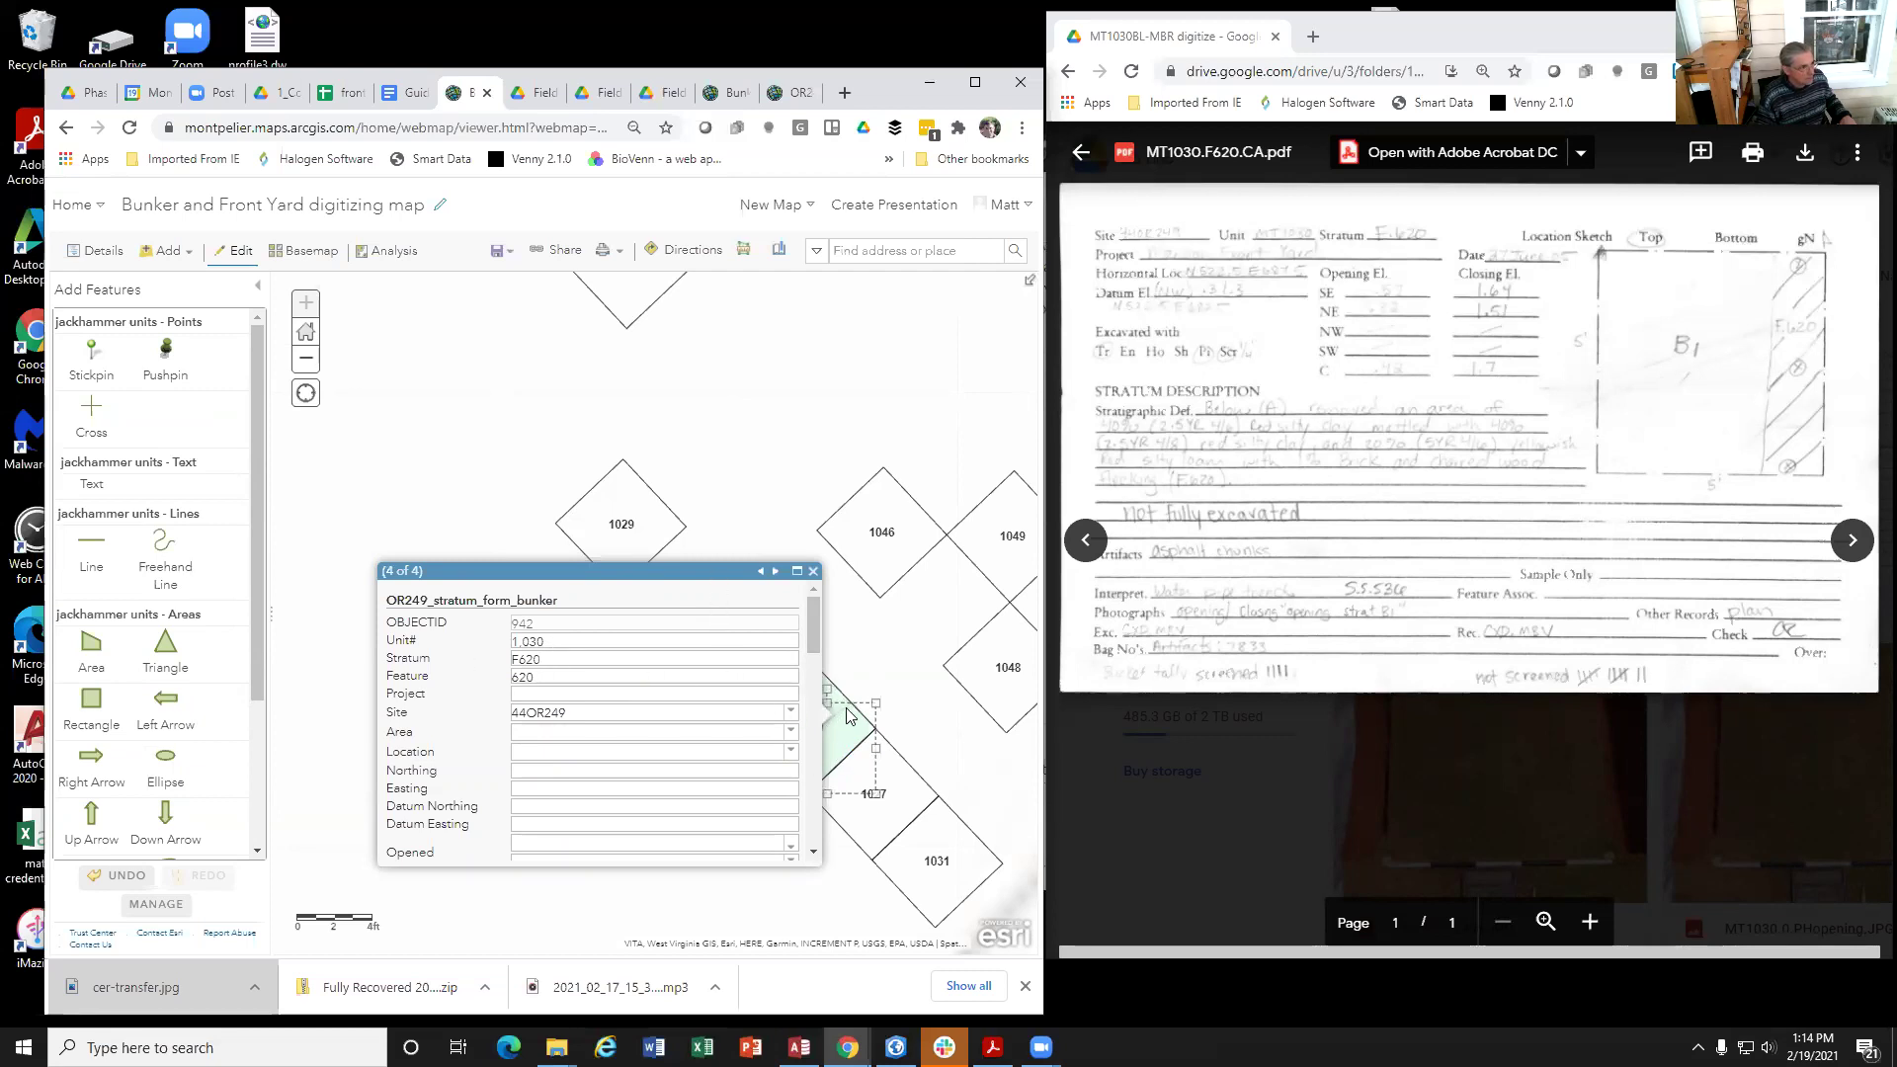
click(579, 689)
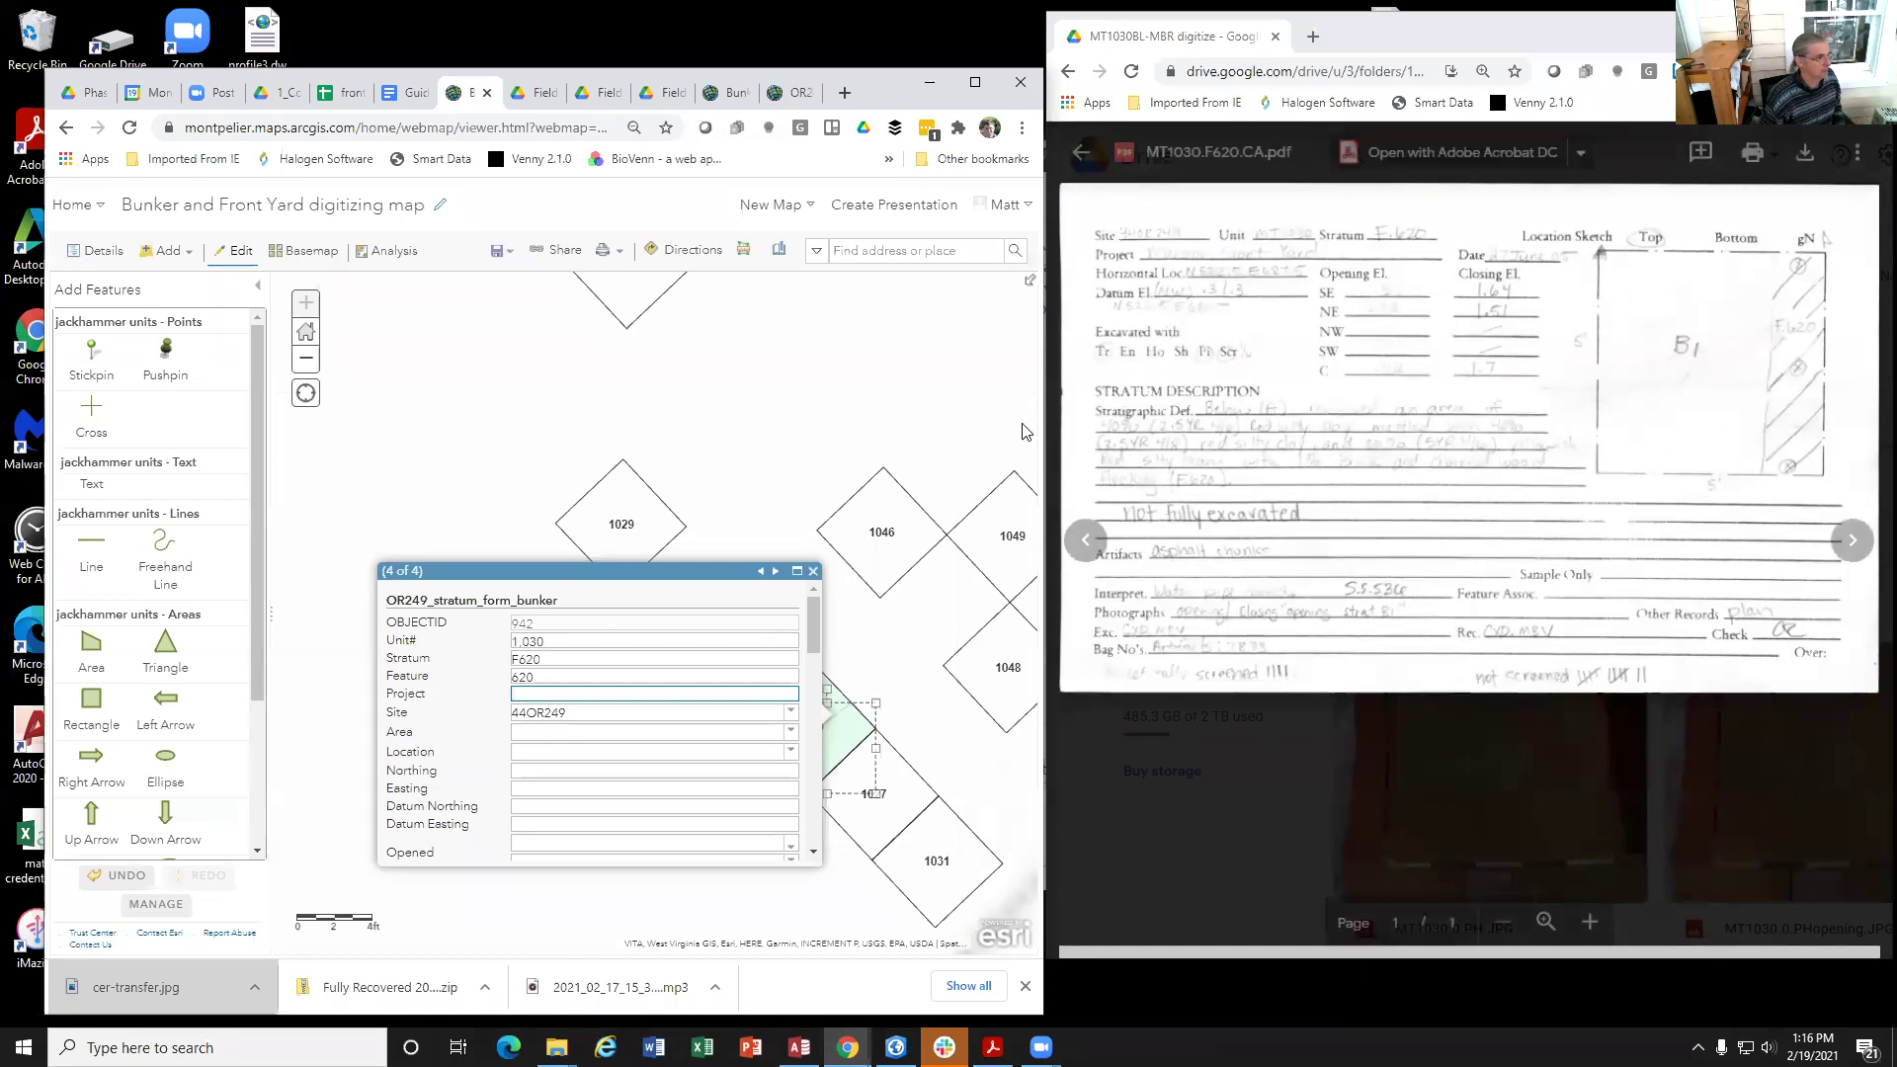
click(811, 571)
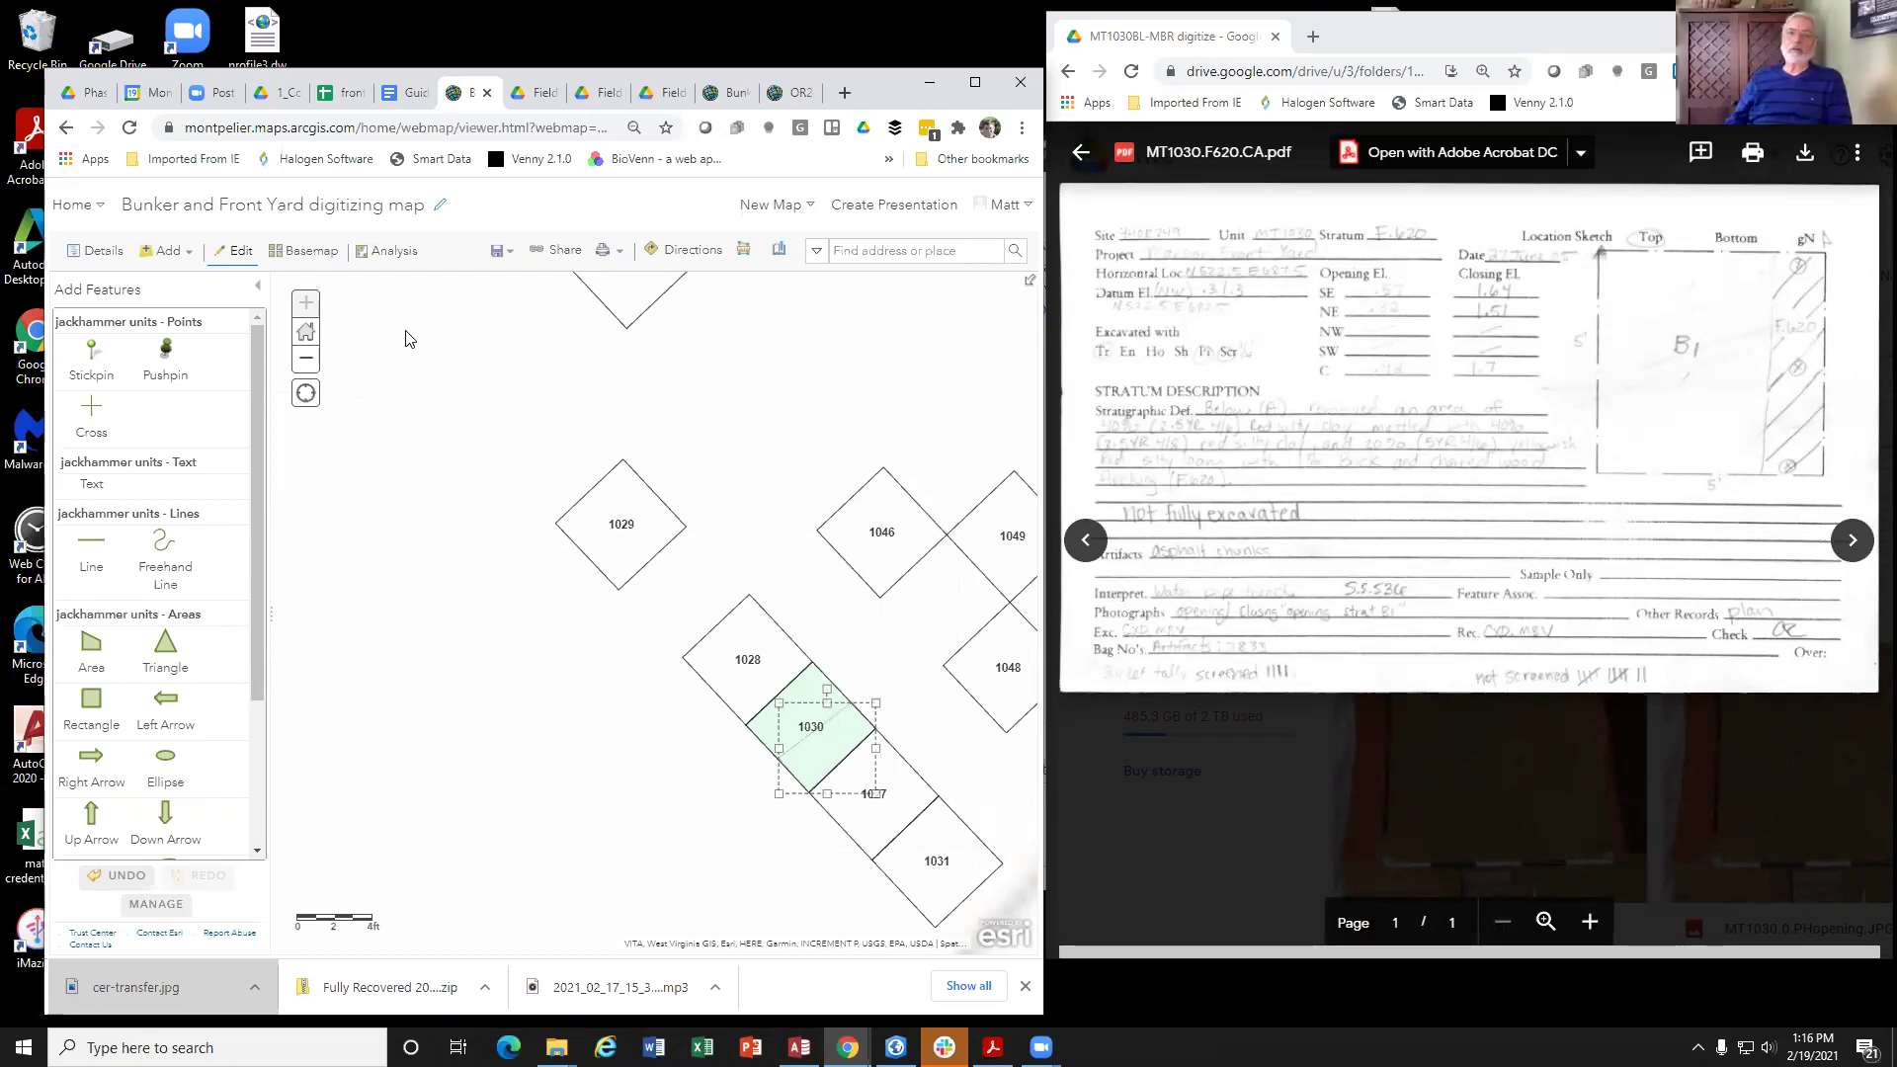
Step: Go through unit 1030's strata in the front yard strata spreadsheet, from MT1030.0 to MT1030.C
click(334, 92)
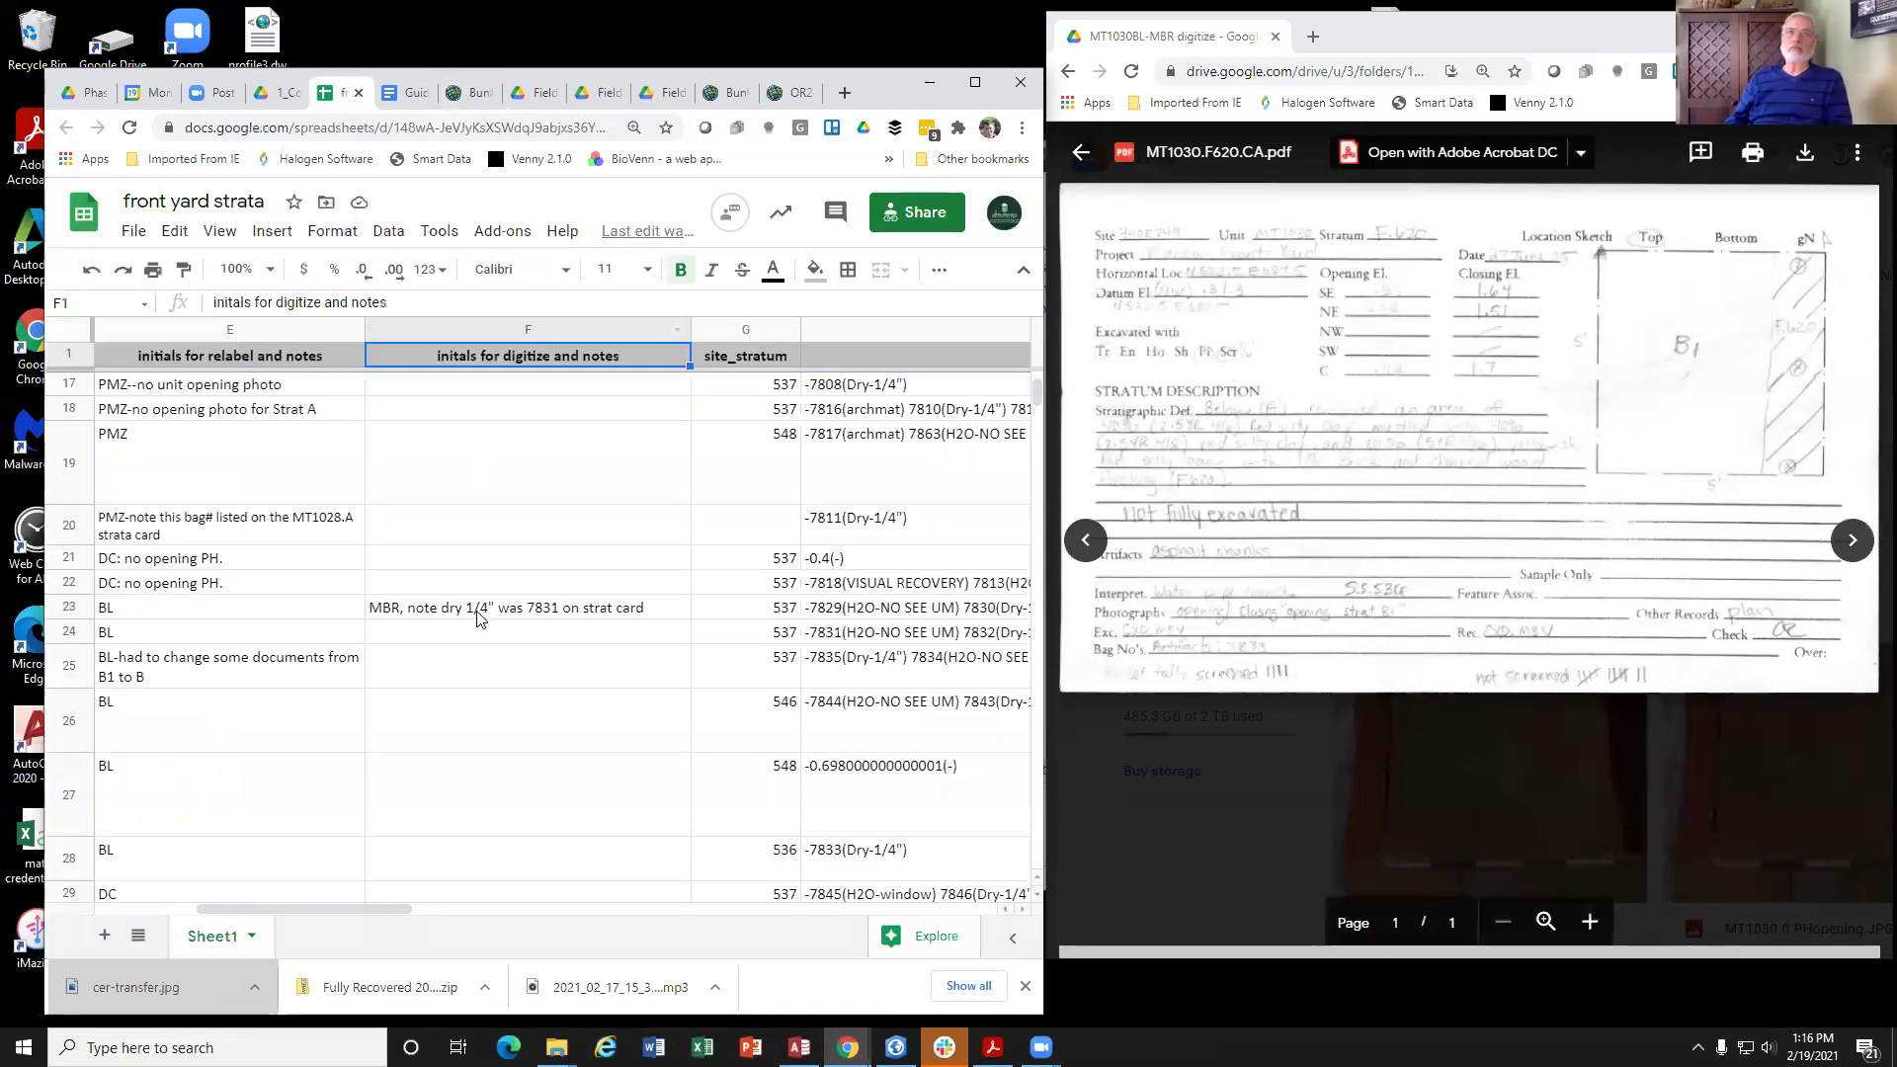
click(478, 615)
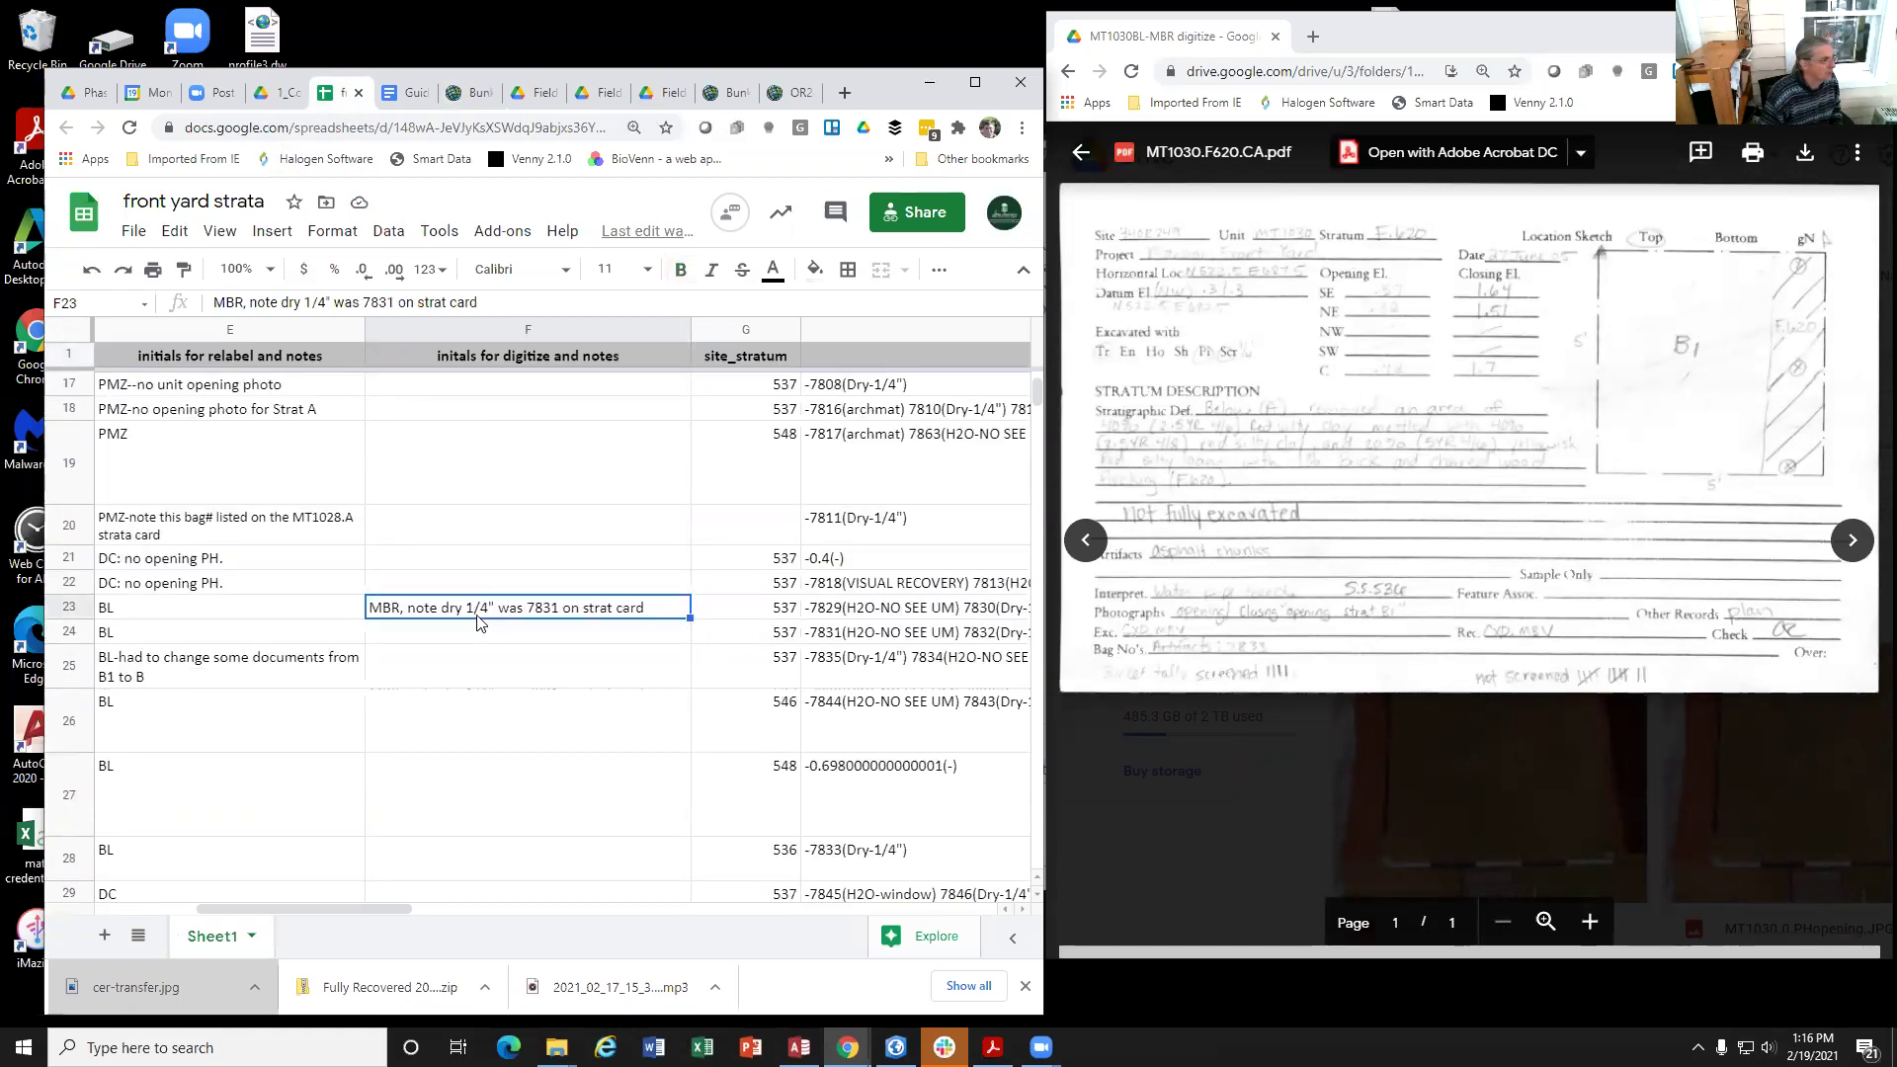
drag(387, 909, 241, 895)
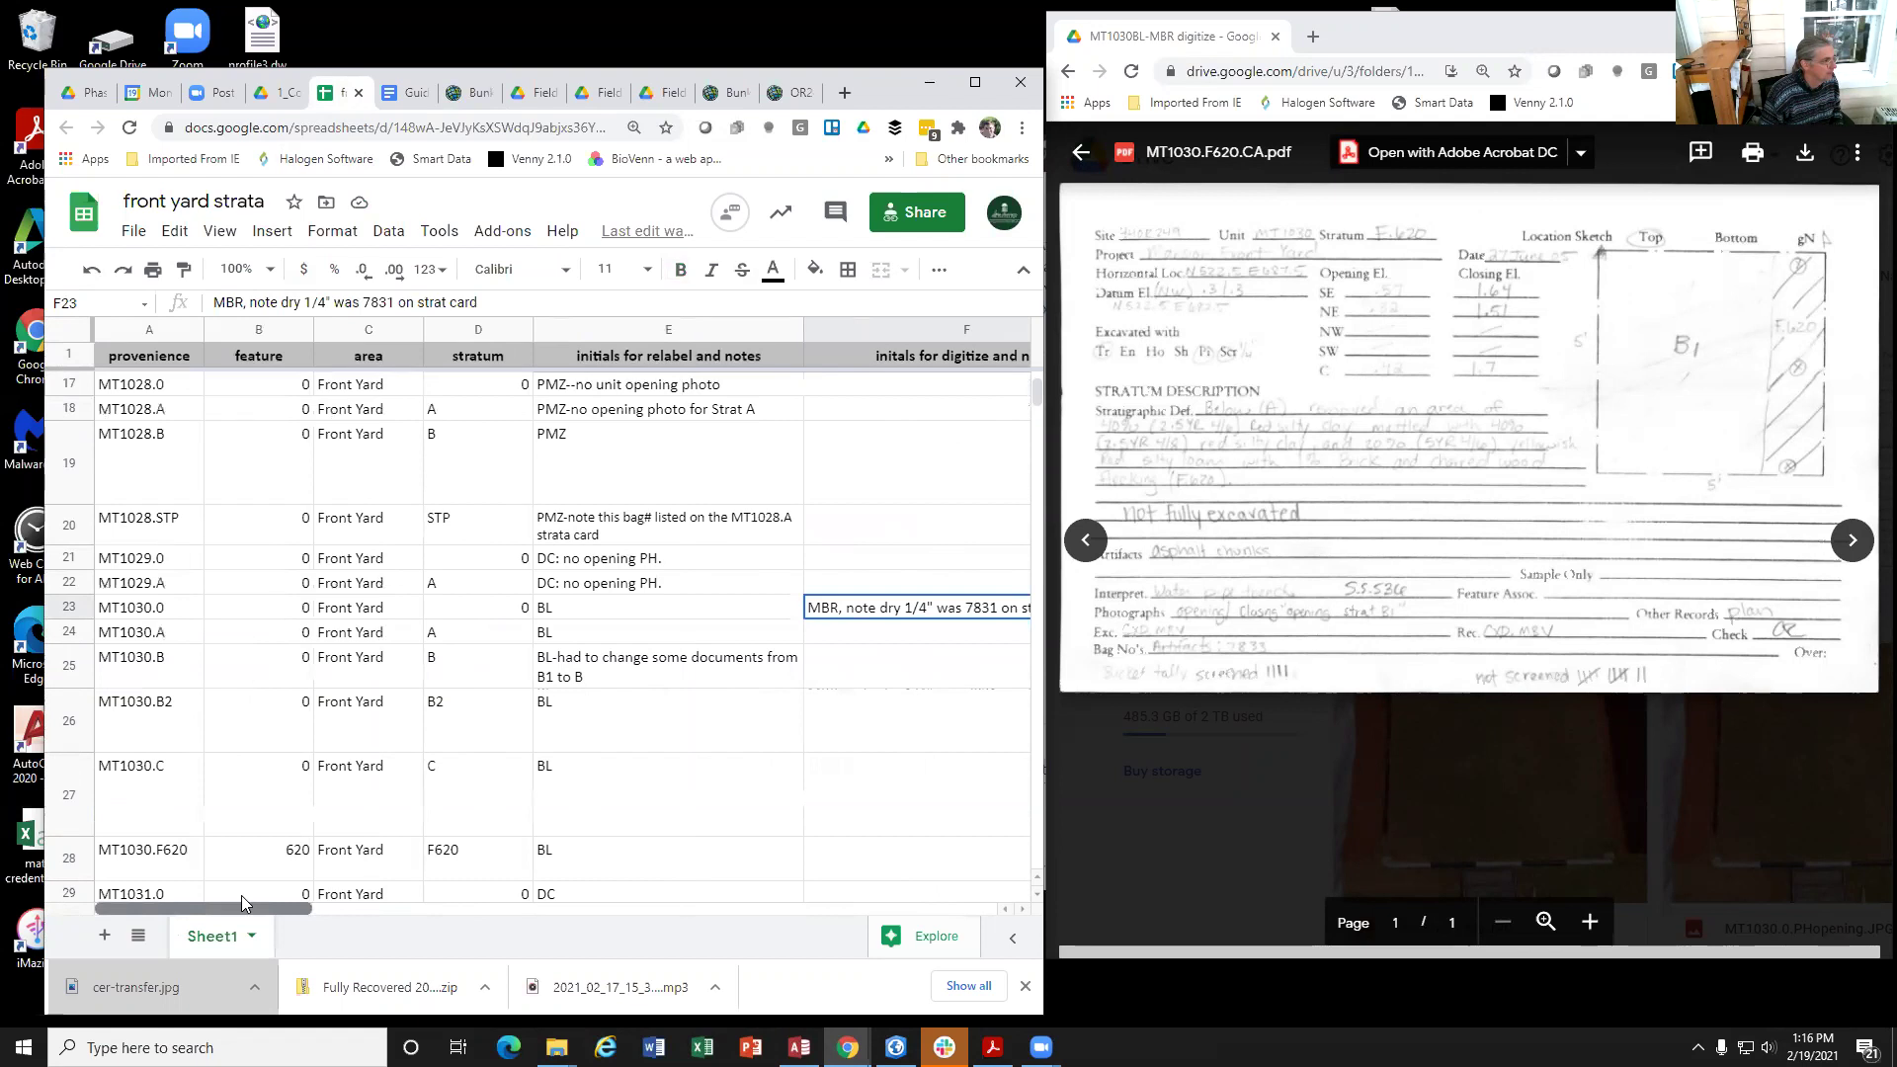
click(458, 636)
click(459, 667)
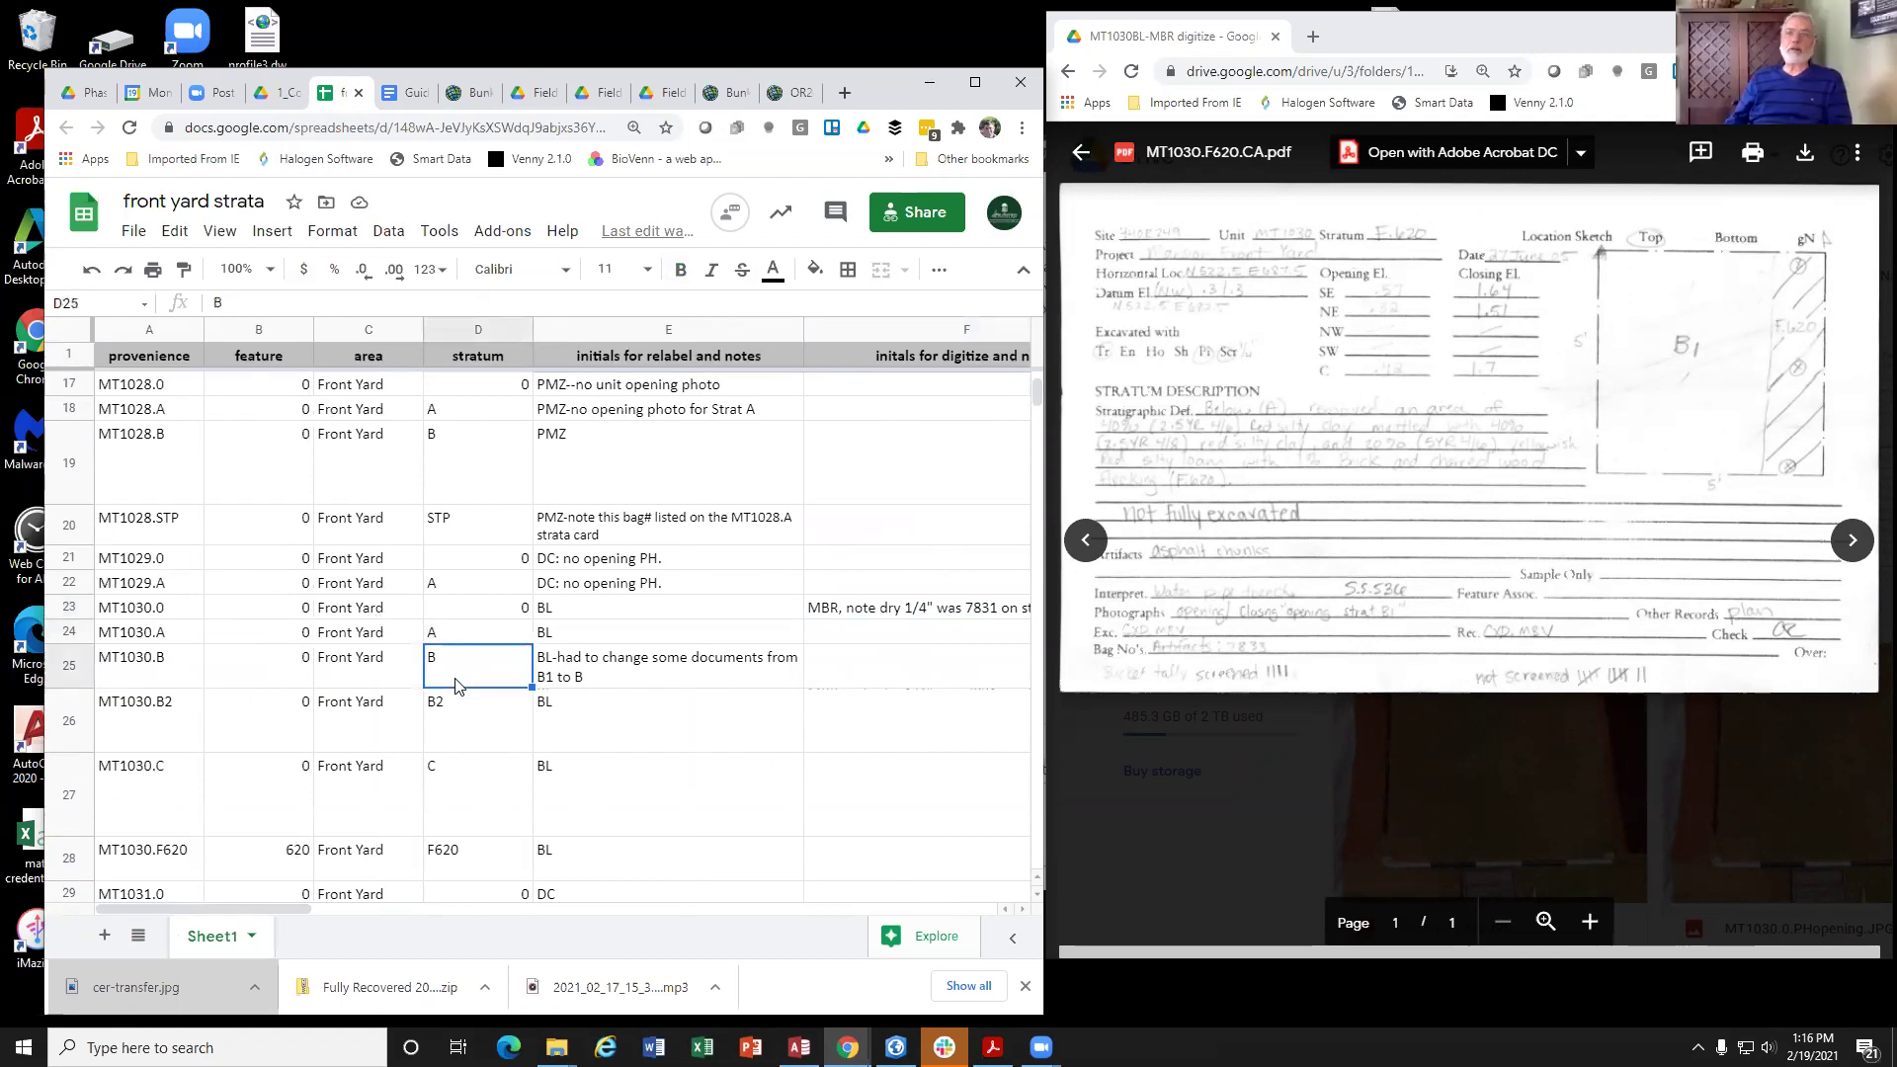
click(456, 746)
click(457, 807)
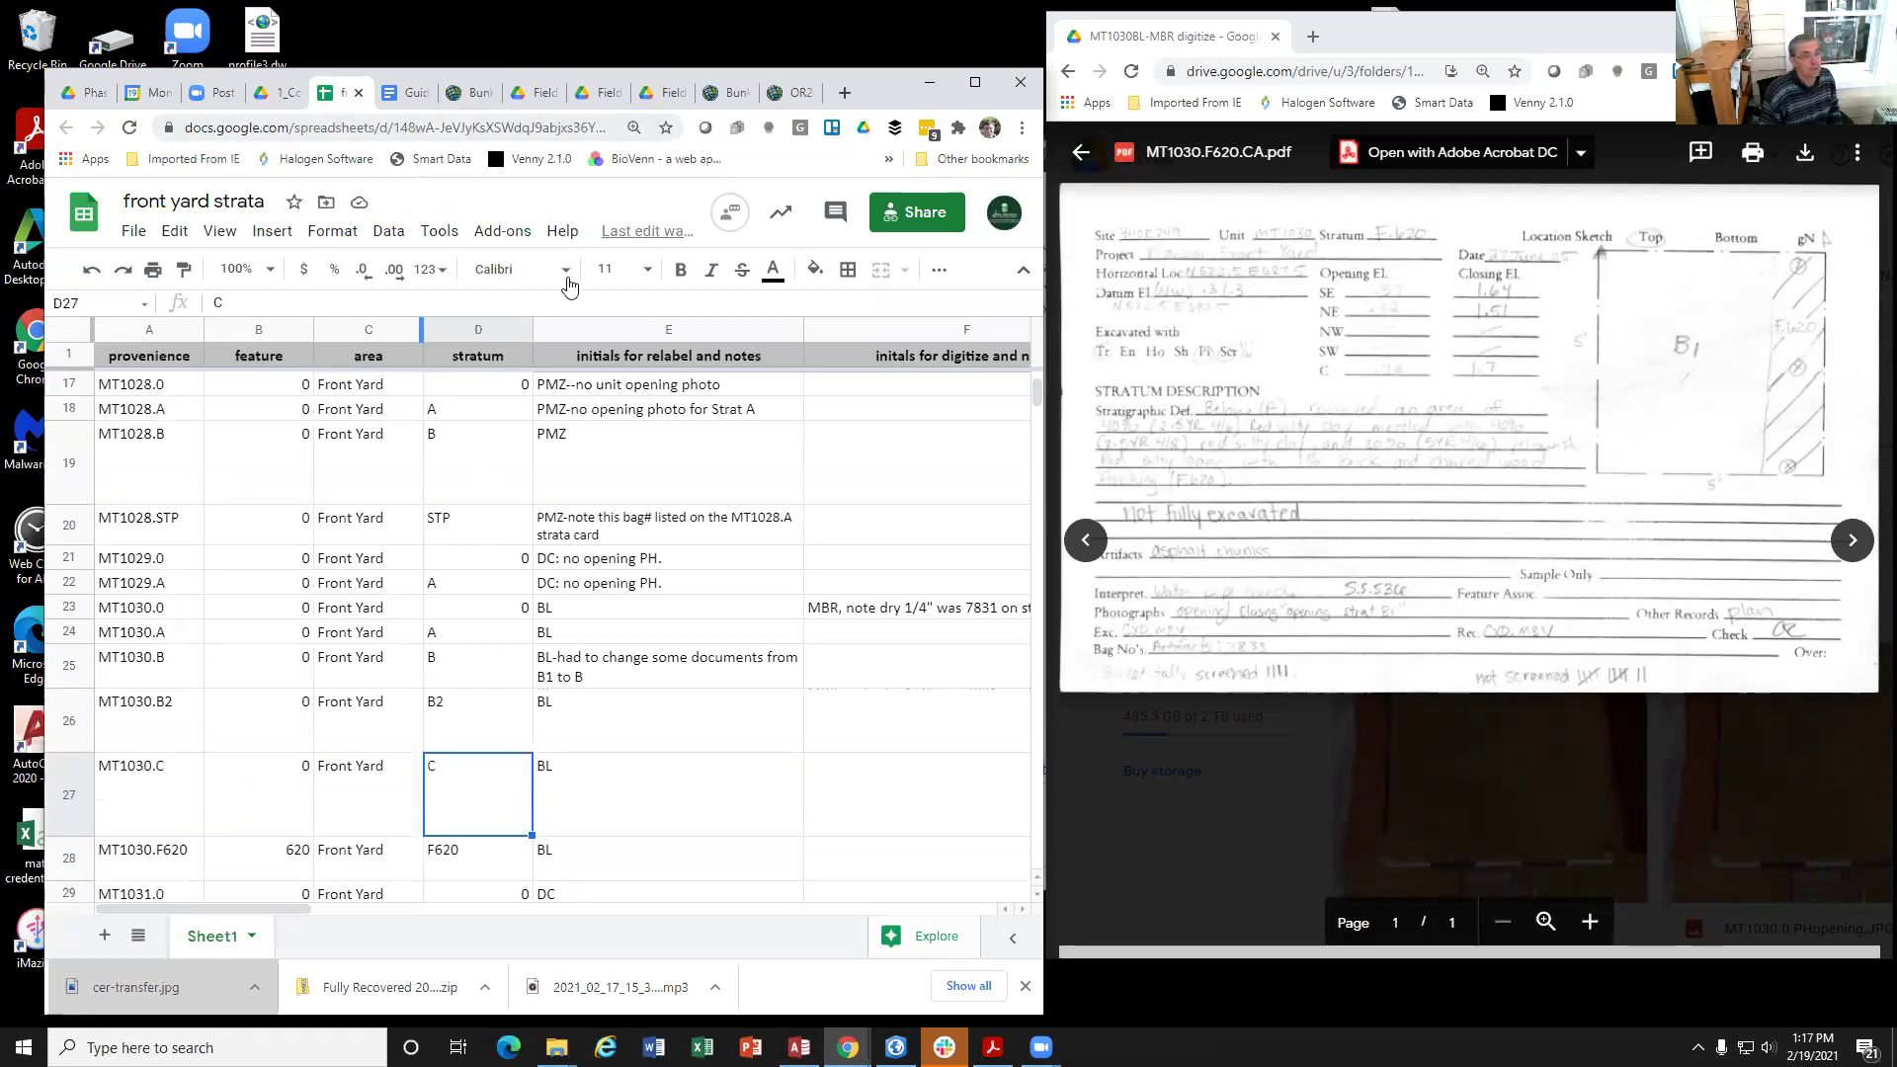
Step: Bring up the 1_Completed folder in Drive and return to the front yard strata spreadsheet
click(463, 91)
click(280, 92)
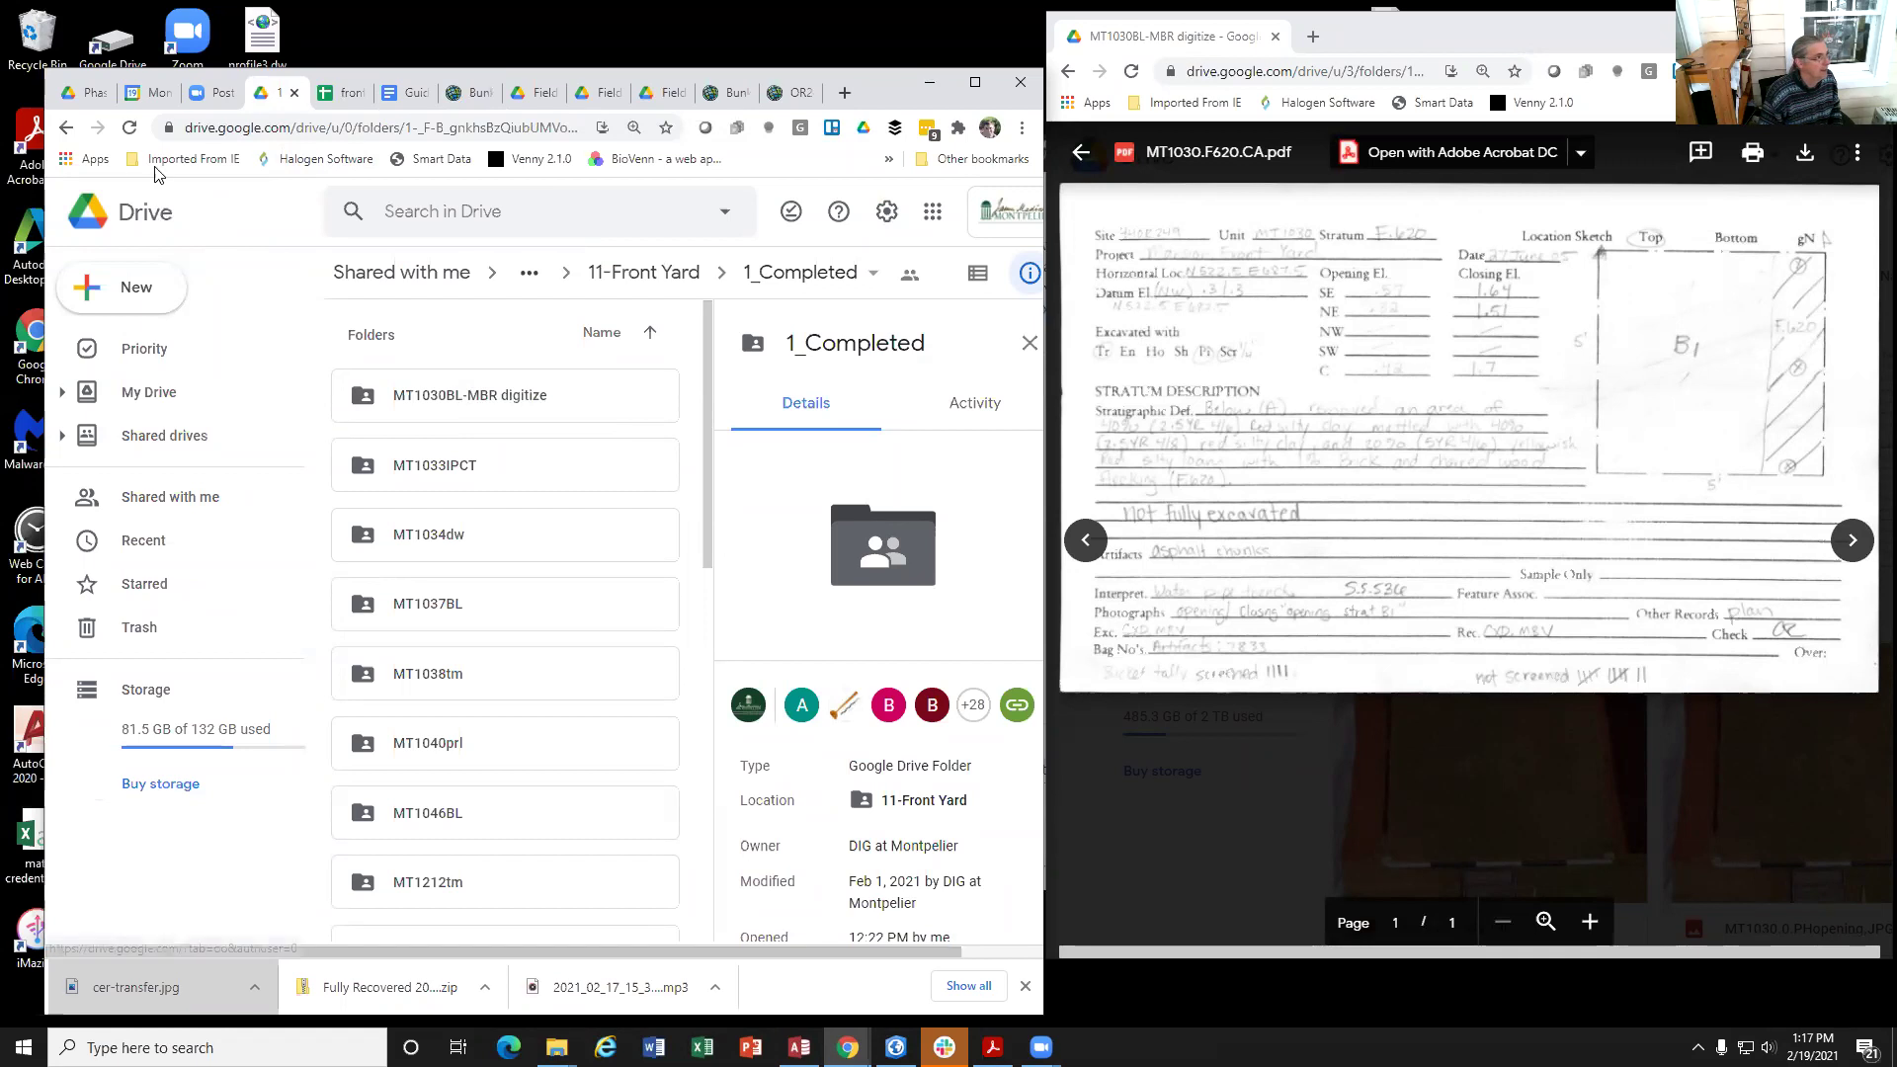
click(331, 92)
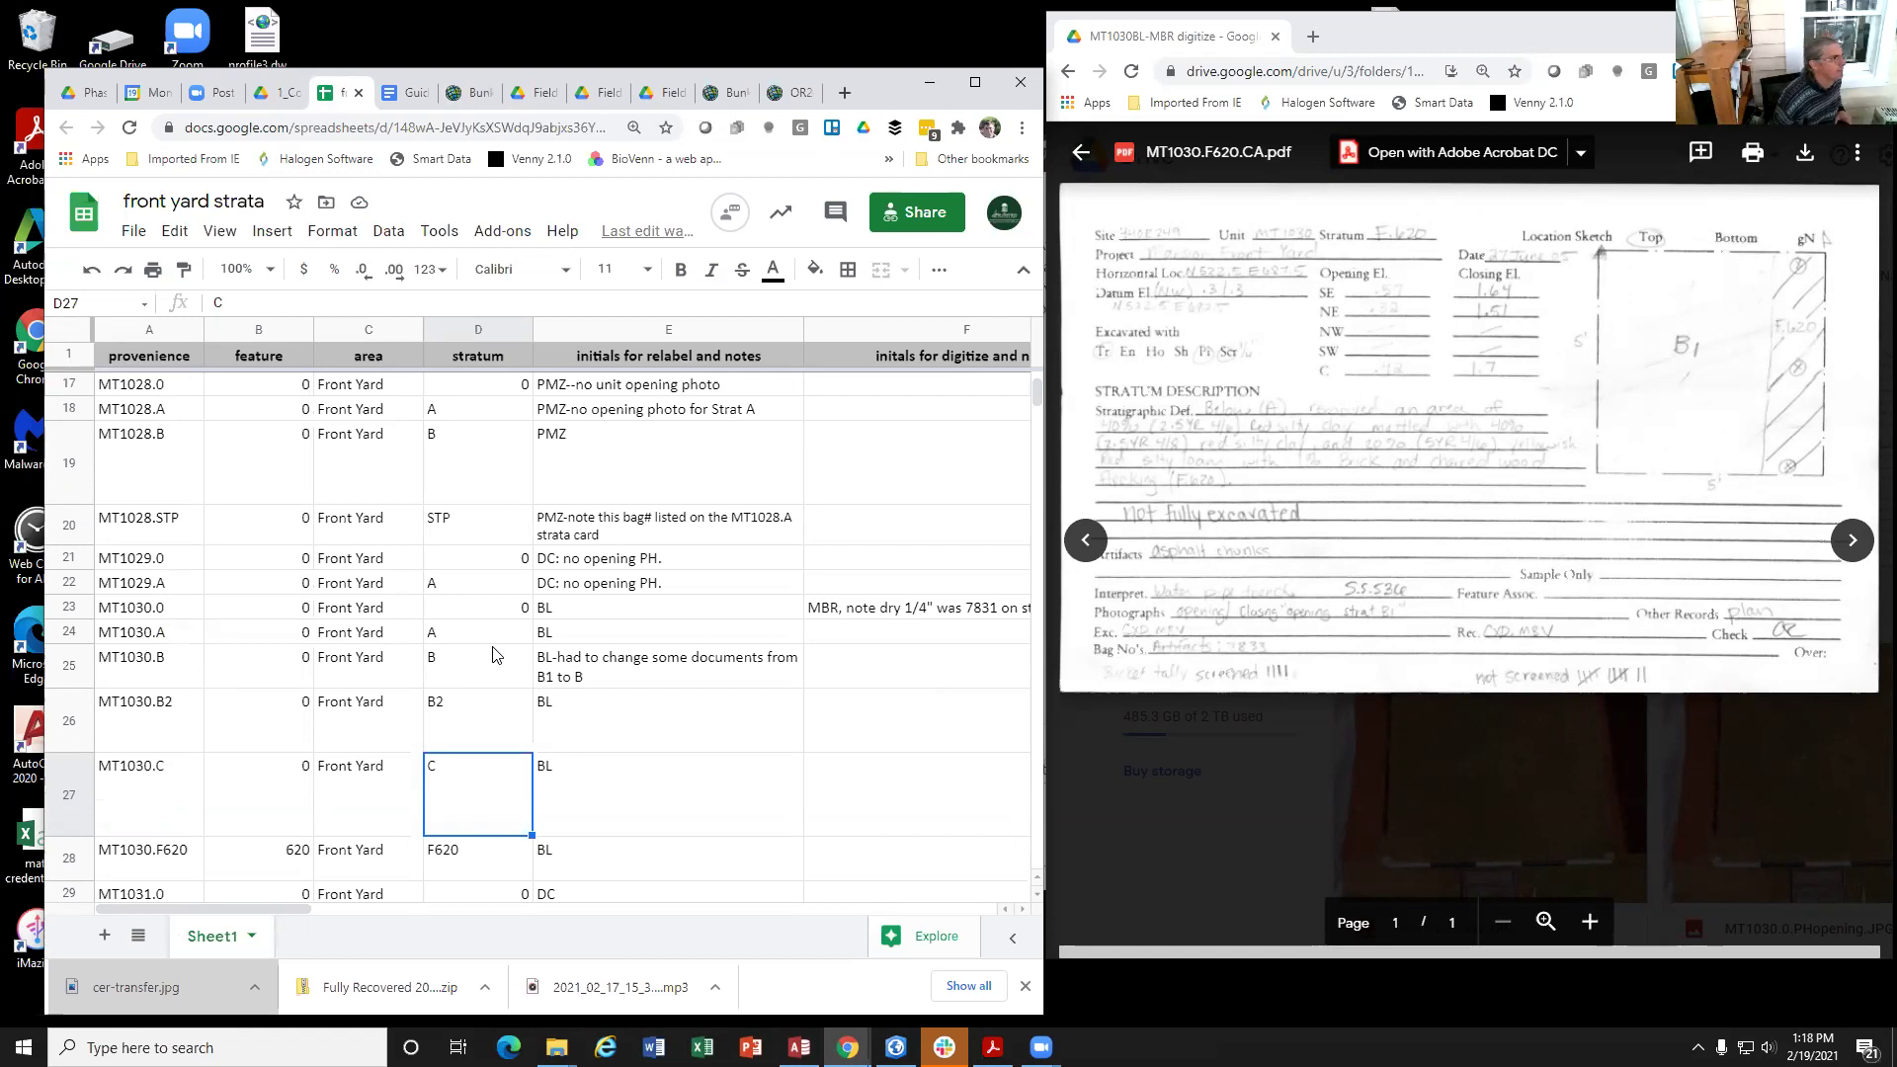
Step: Create a calendar event for Friday, February 26, 12:00pm–1:00pm, with Zoom Meeting as its video conferencing
click(153, 100)
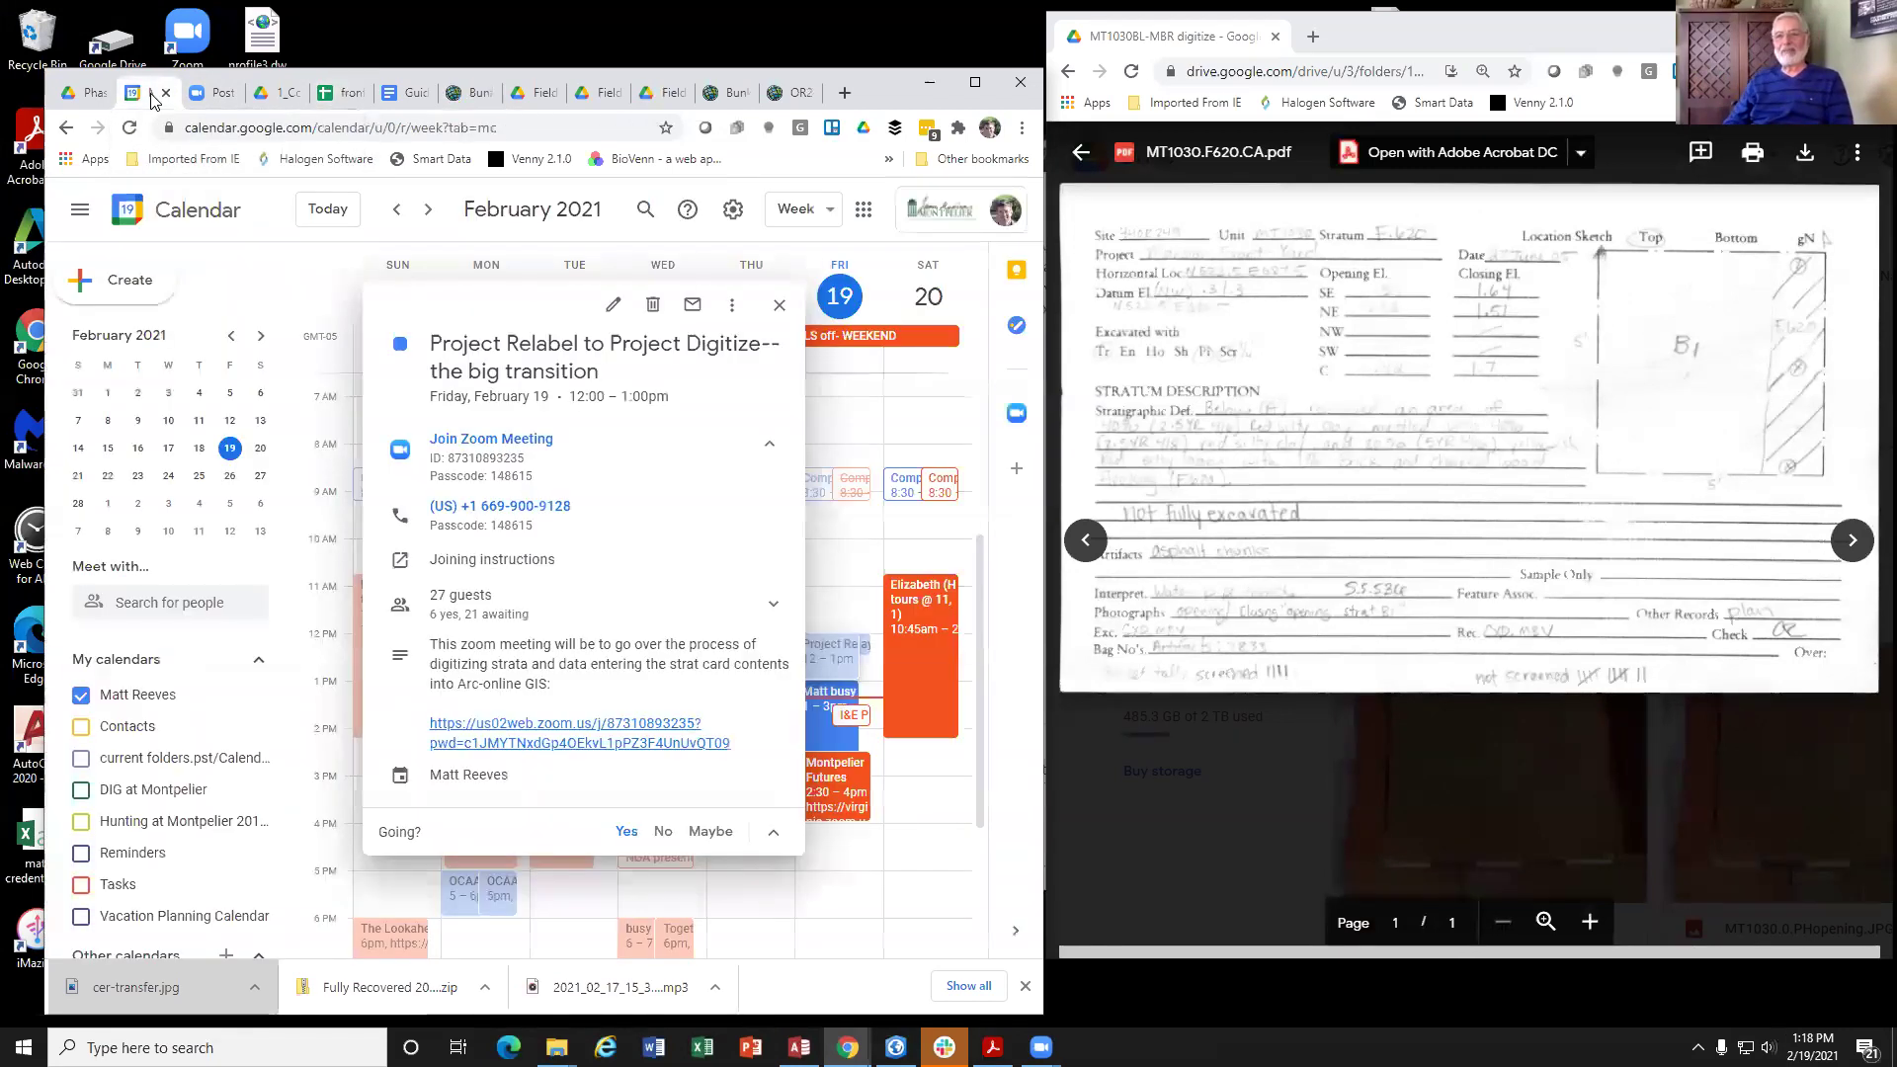
click(780, 304)
click(429, 217)
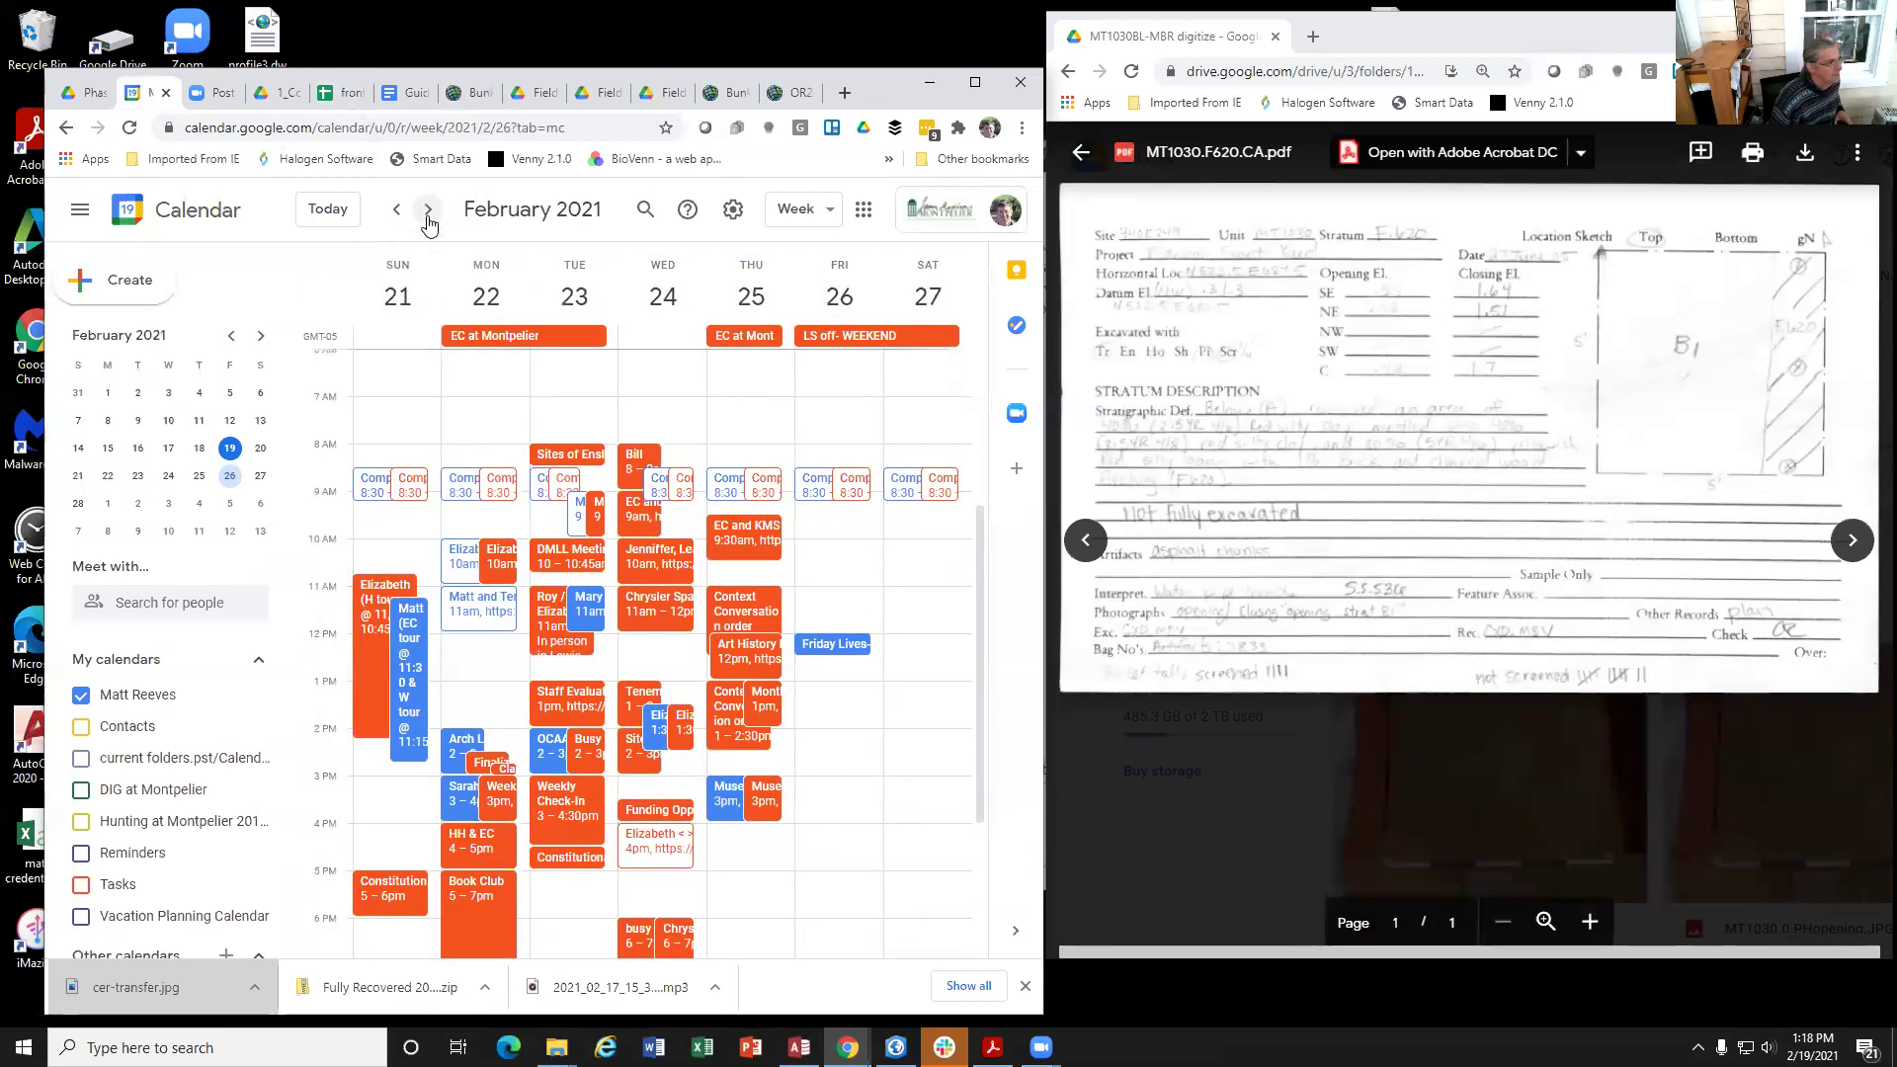
click(878, 652)
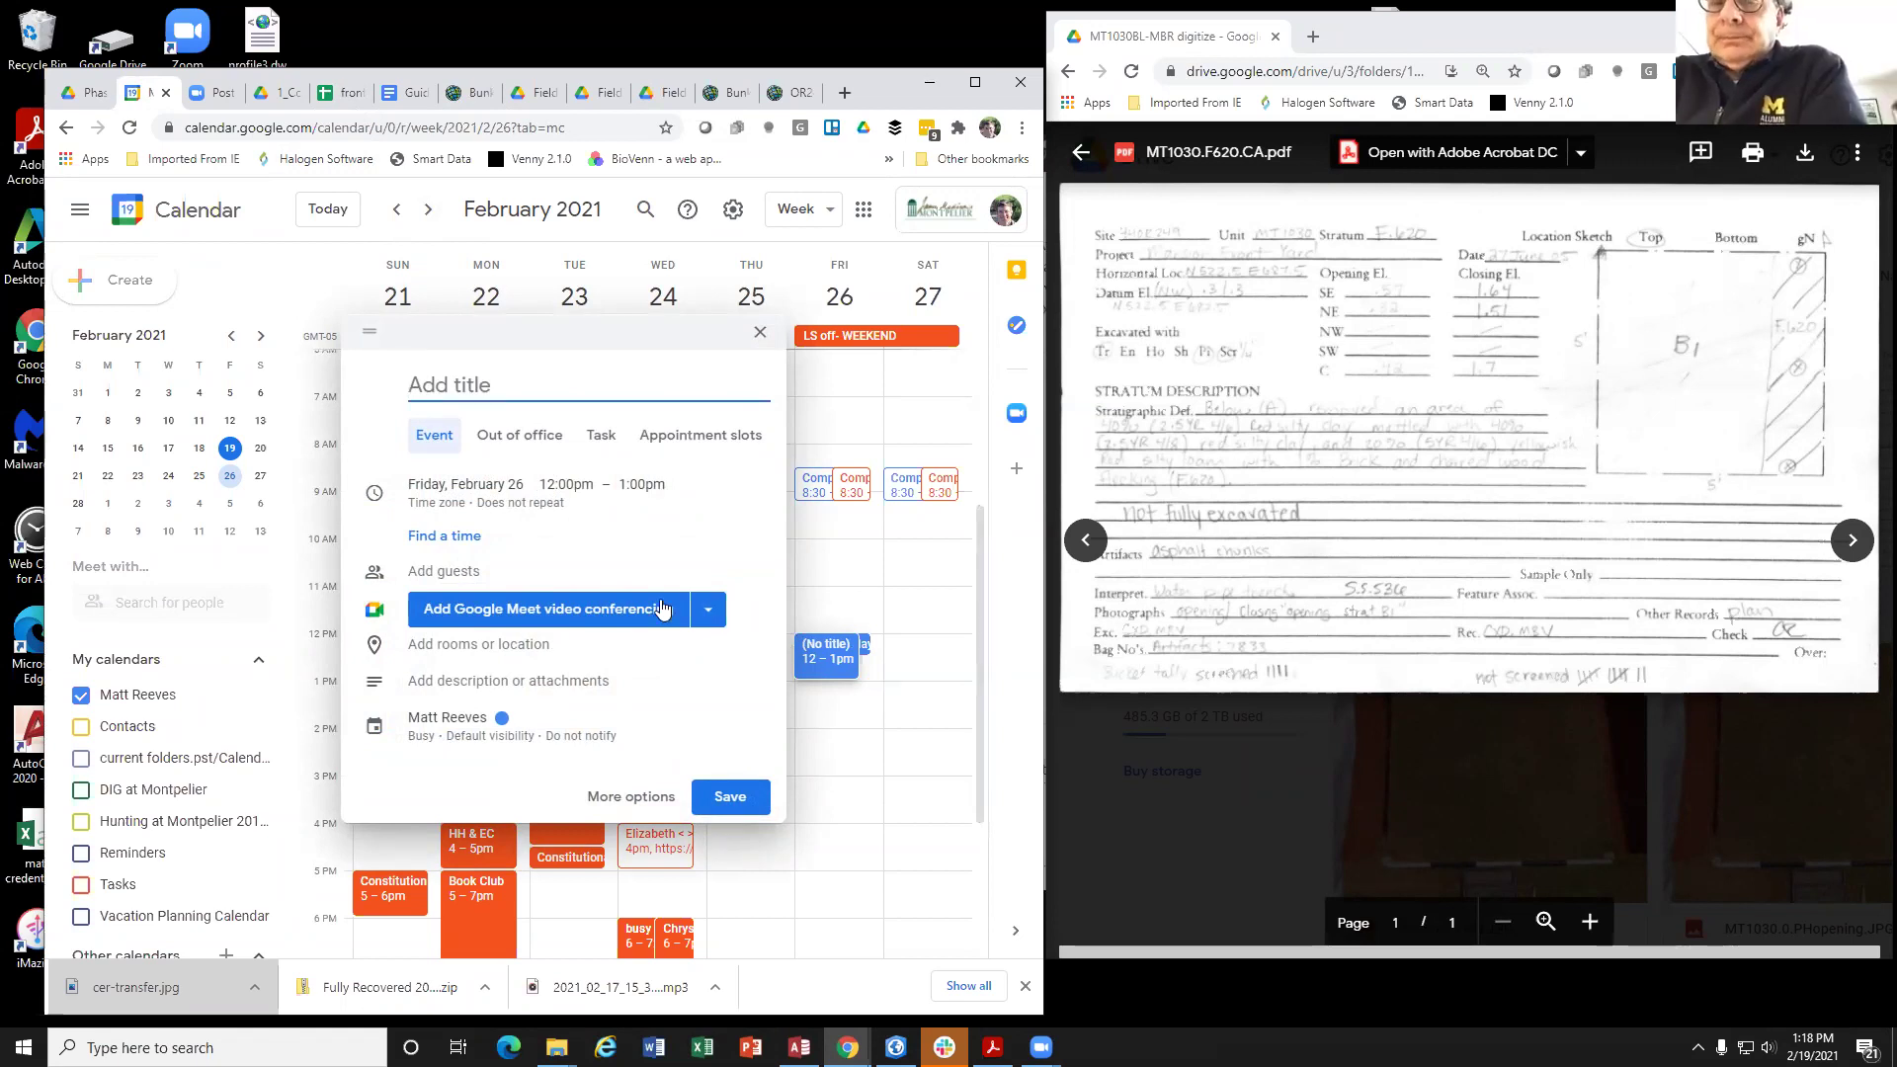
click(700, 618)
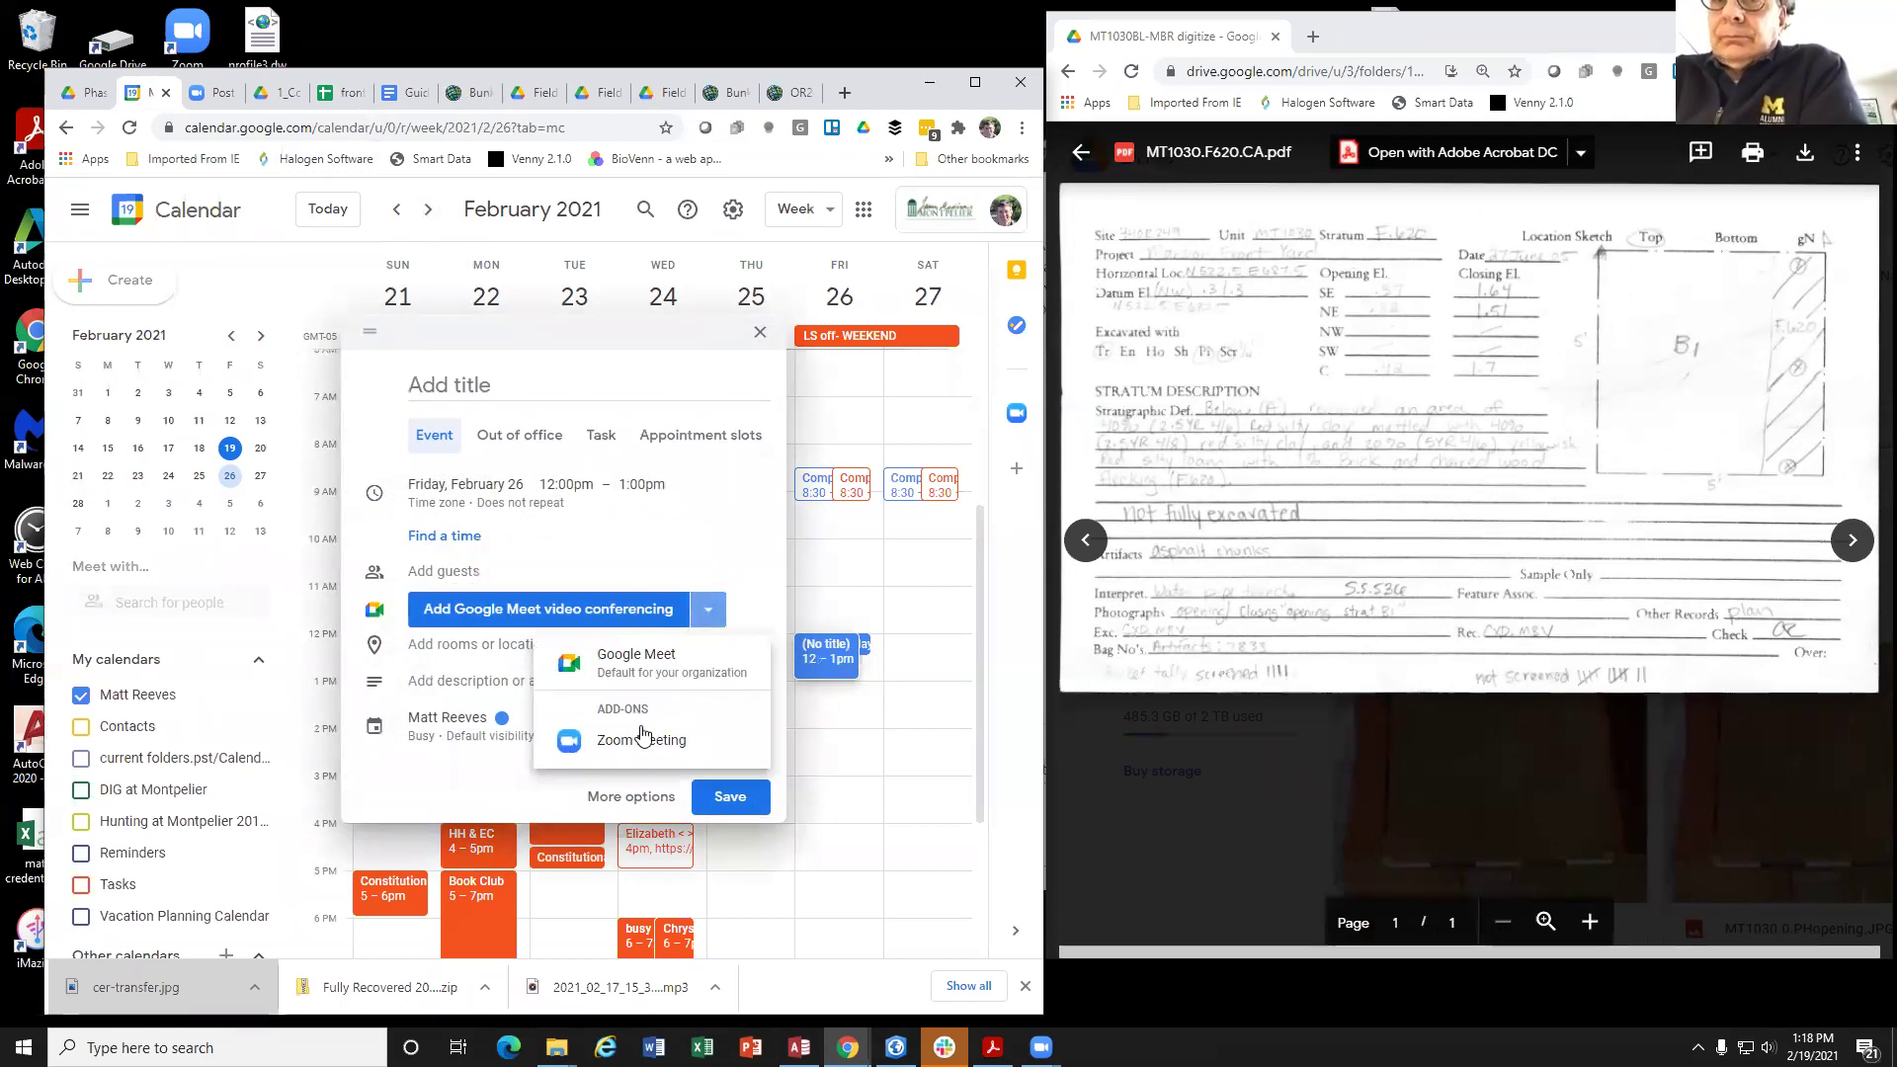
click(569, 745)
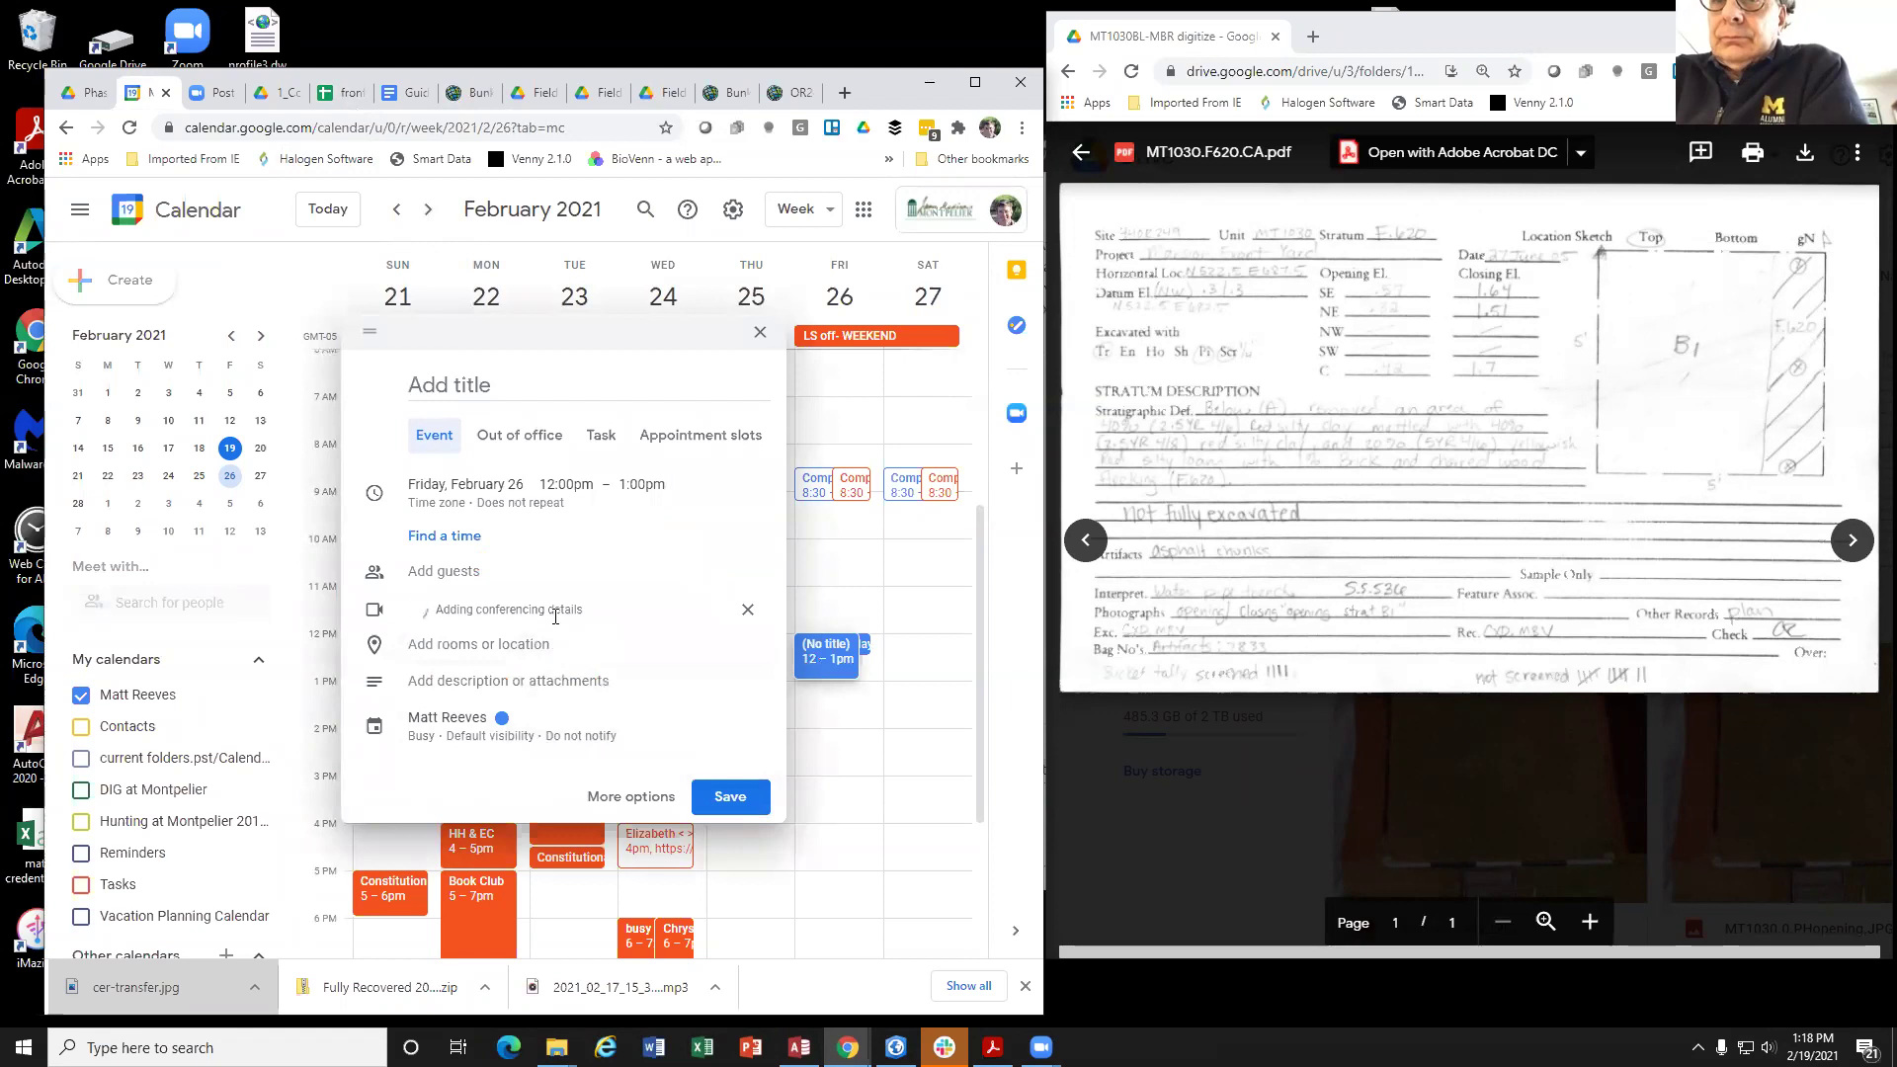
Step: Title the new February 26 event "check in for team digitize"
click(475, 386)
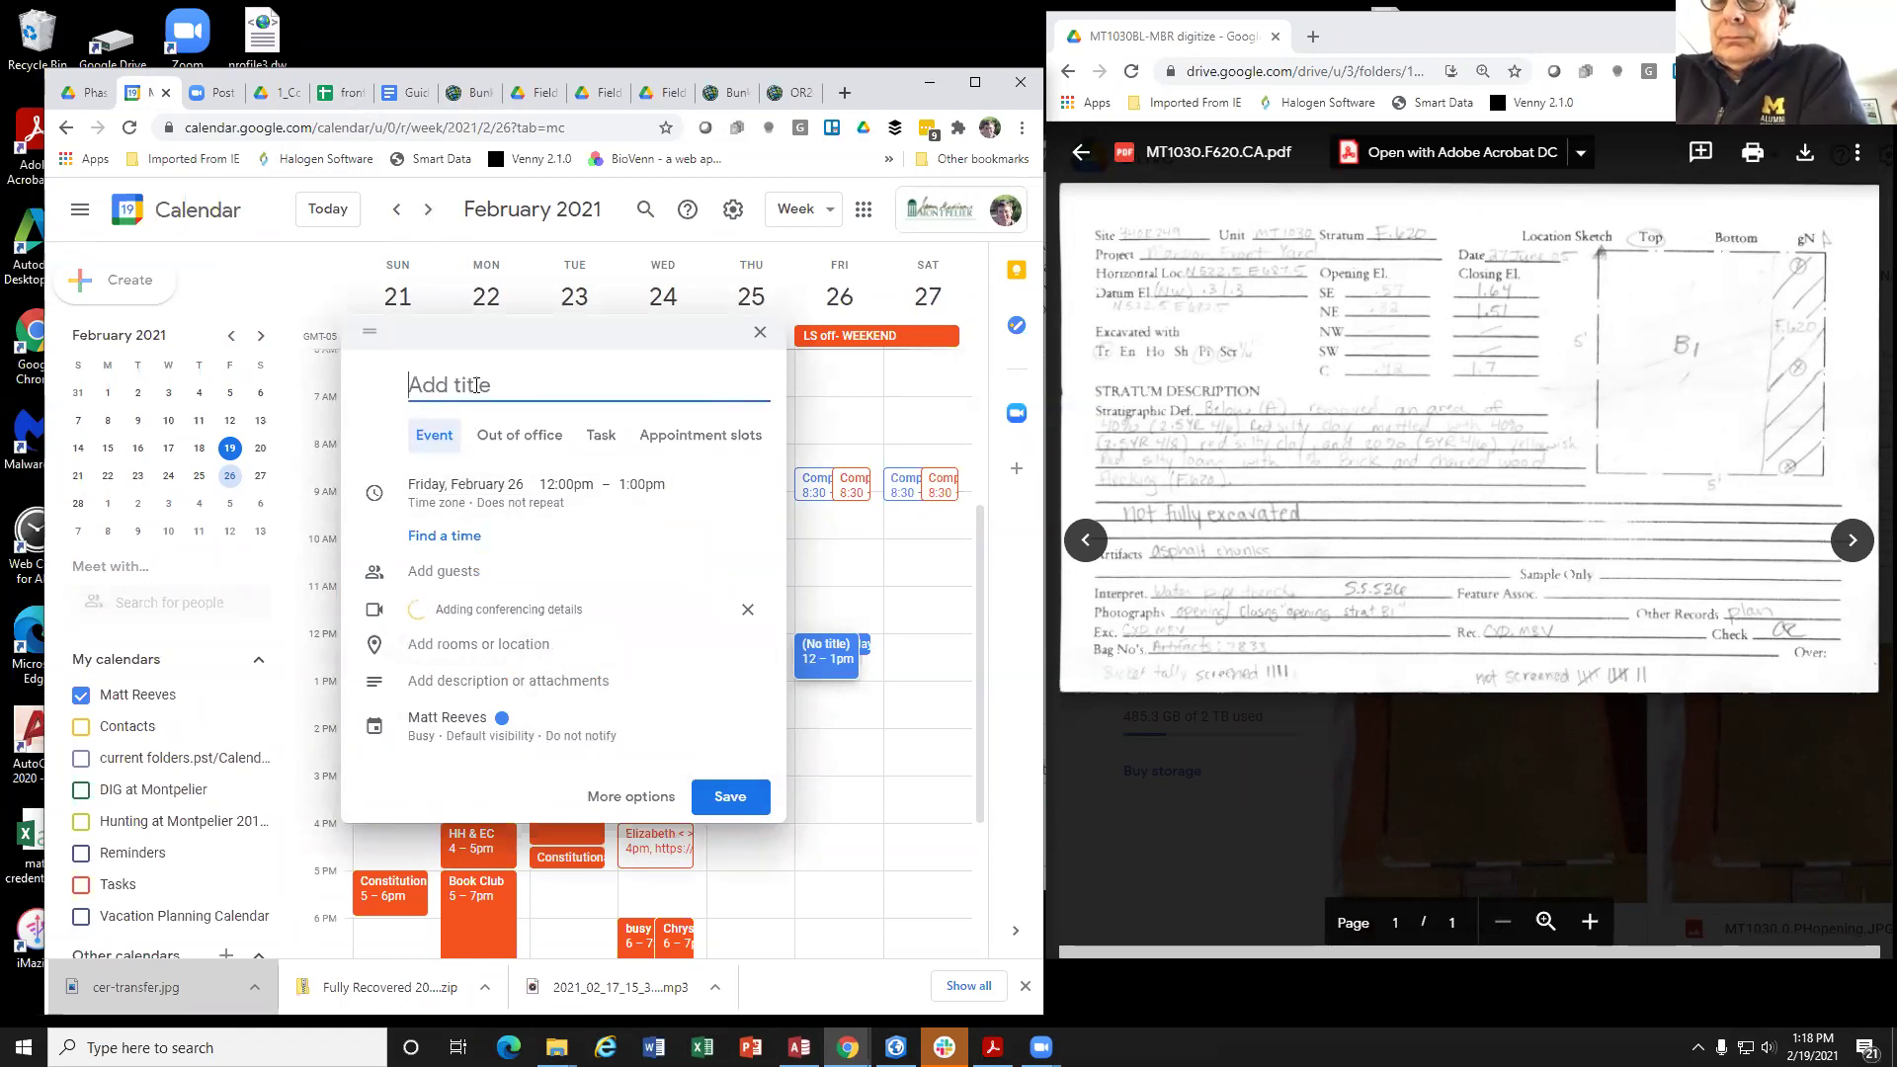
text(che)
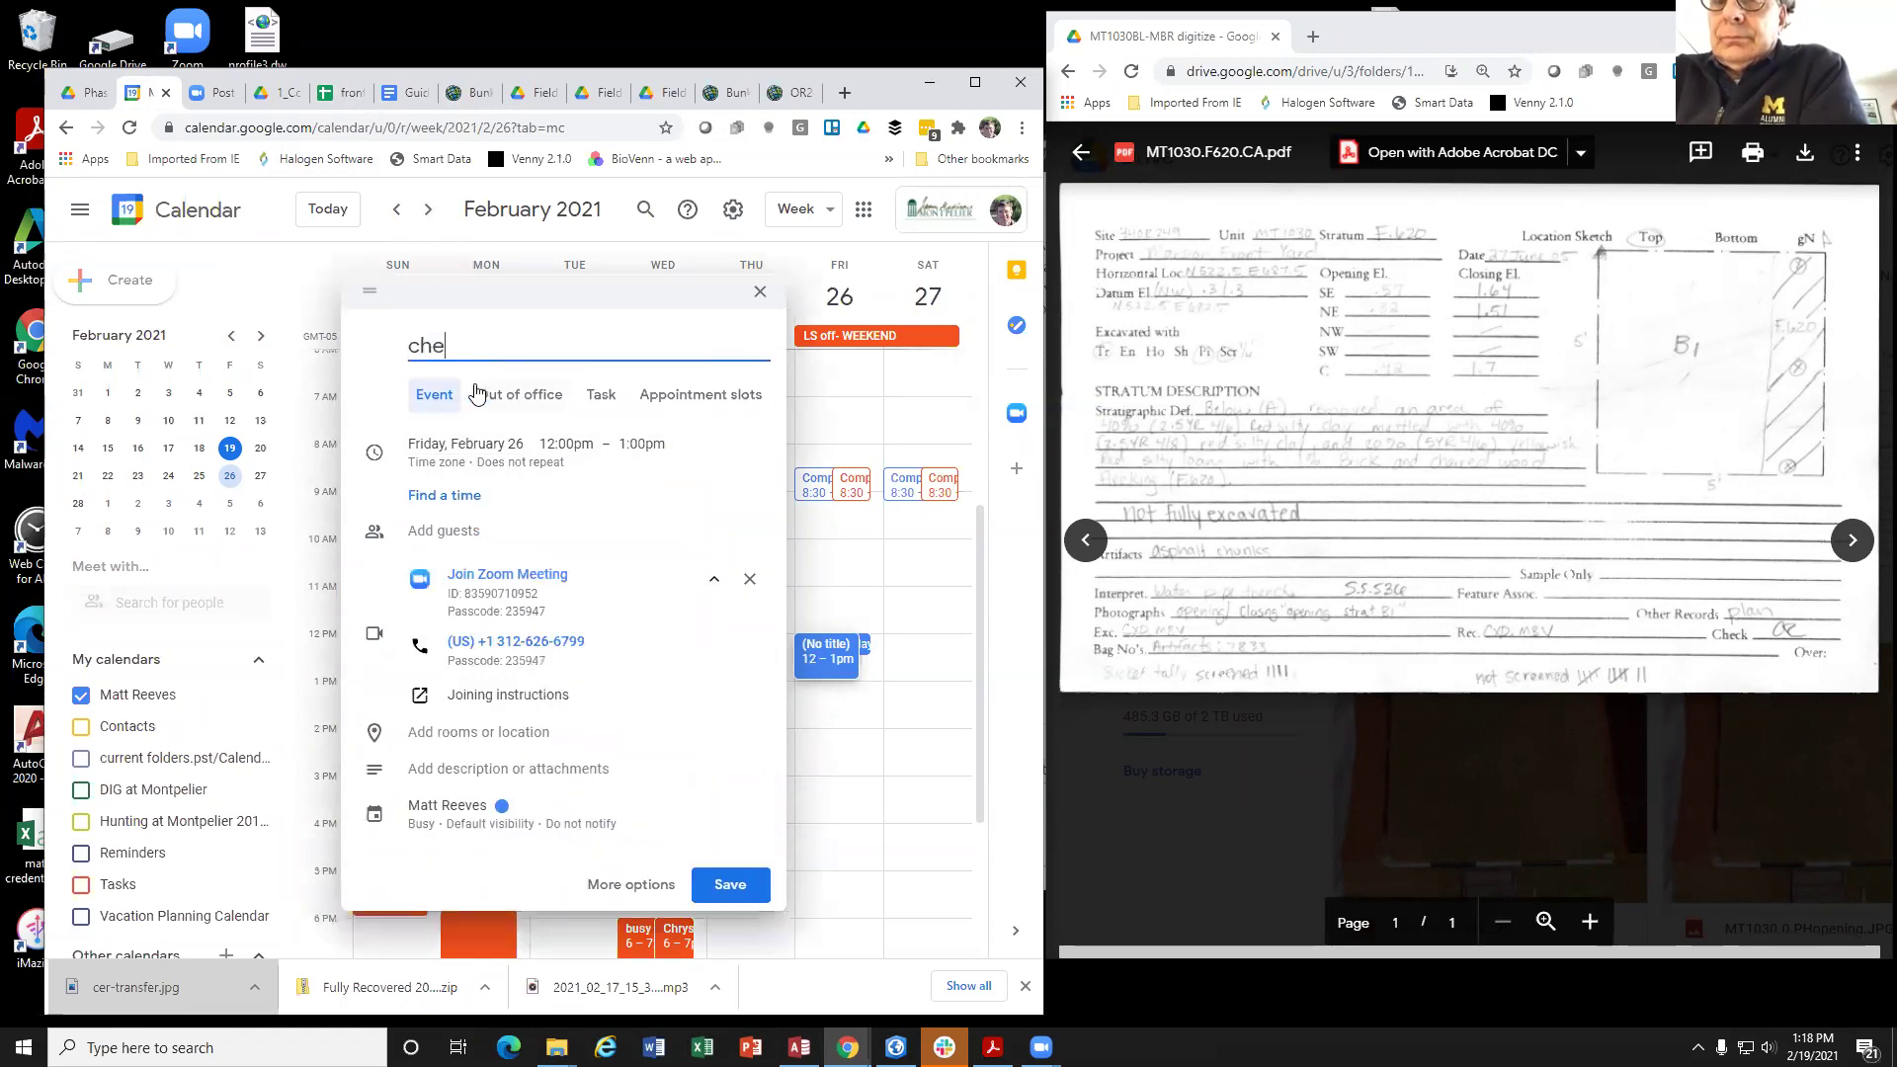
text(ck in for team digi)
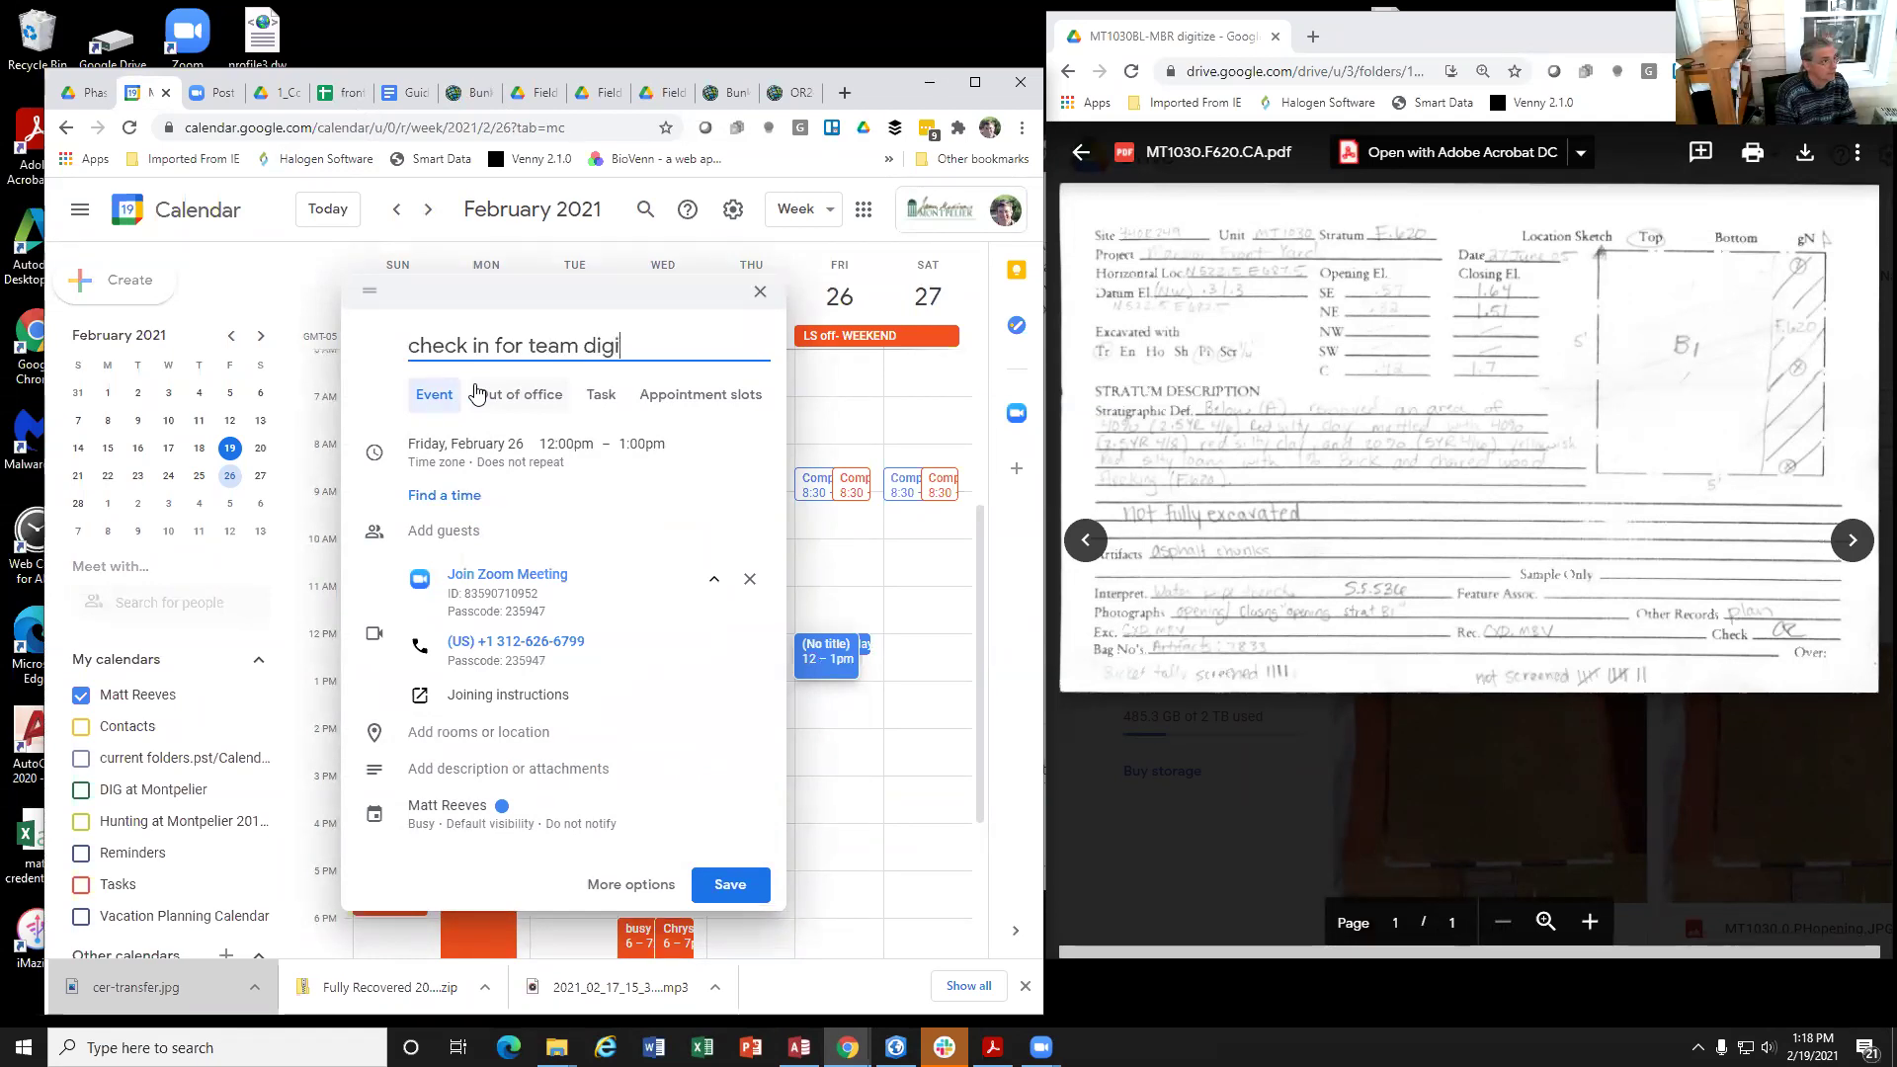
text(tize)
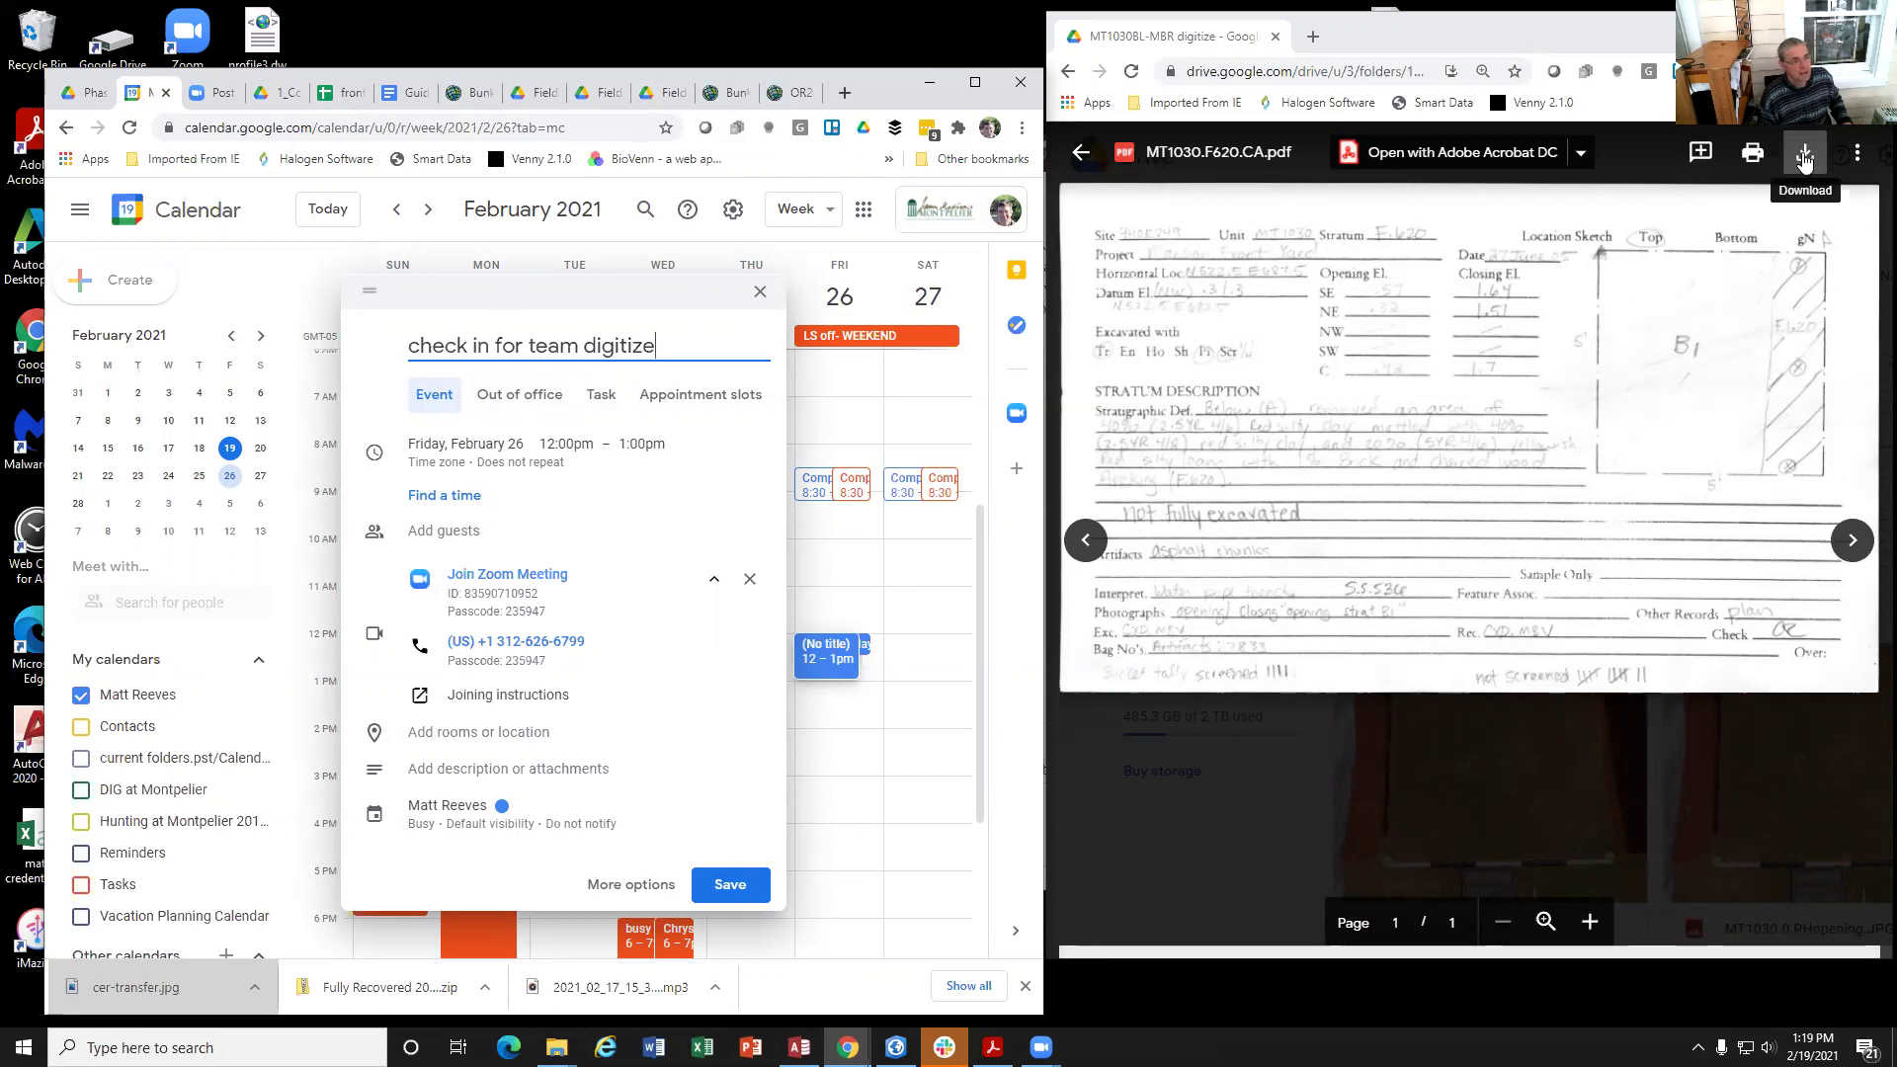
Step: Download the MT1030.F620.CA.pdf stratum card from Drive and open the downloaded copy in Adobe Acrobat
click(1804, 163)
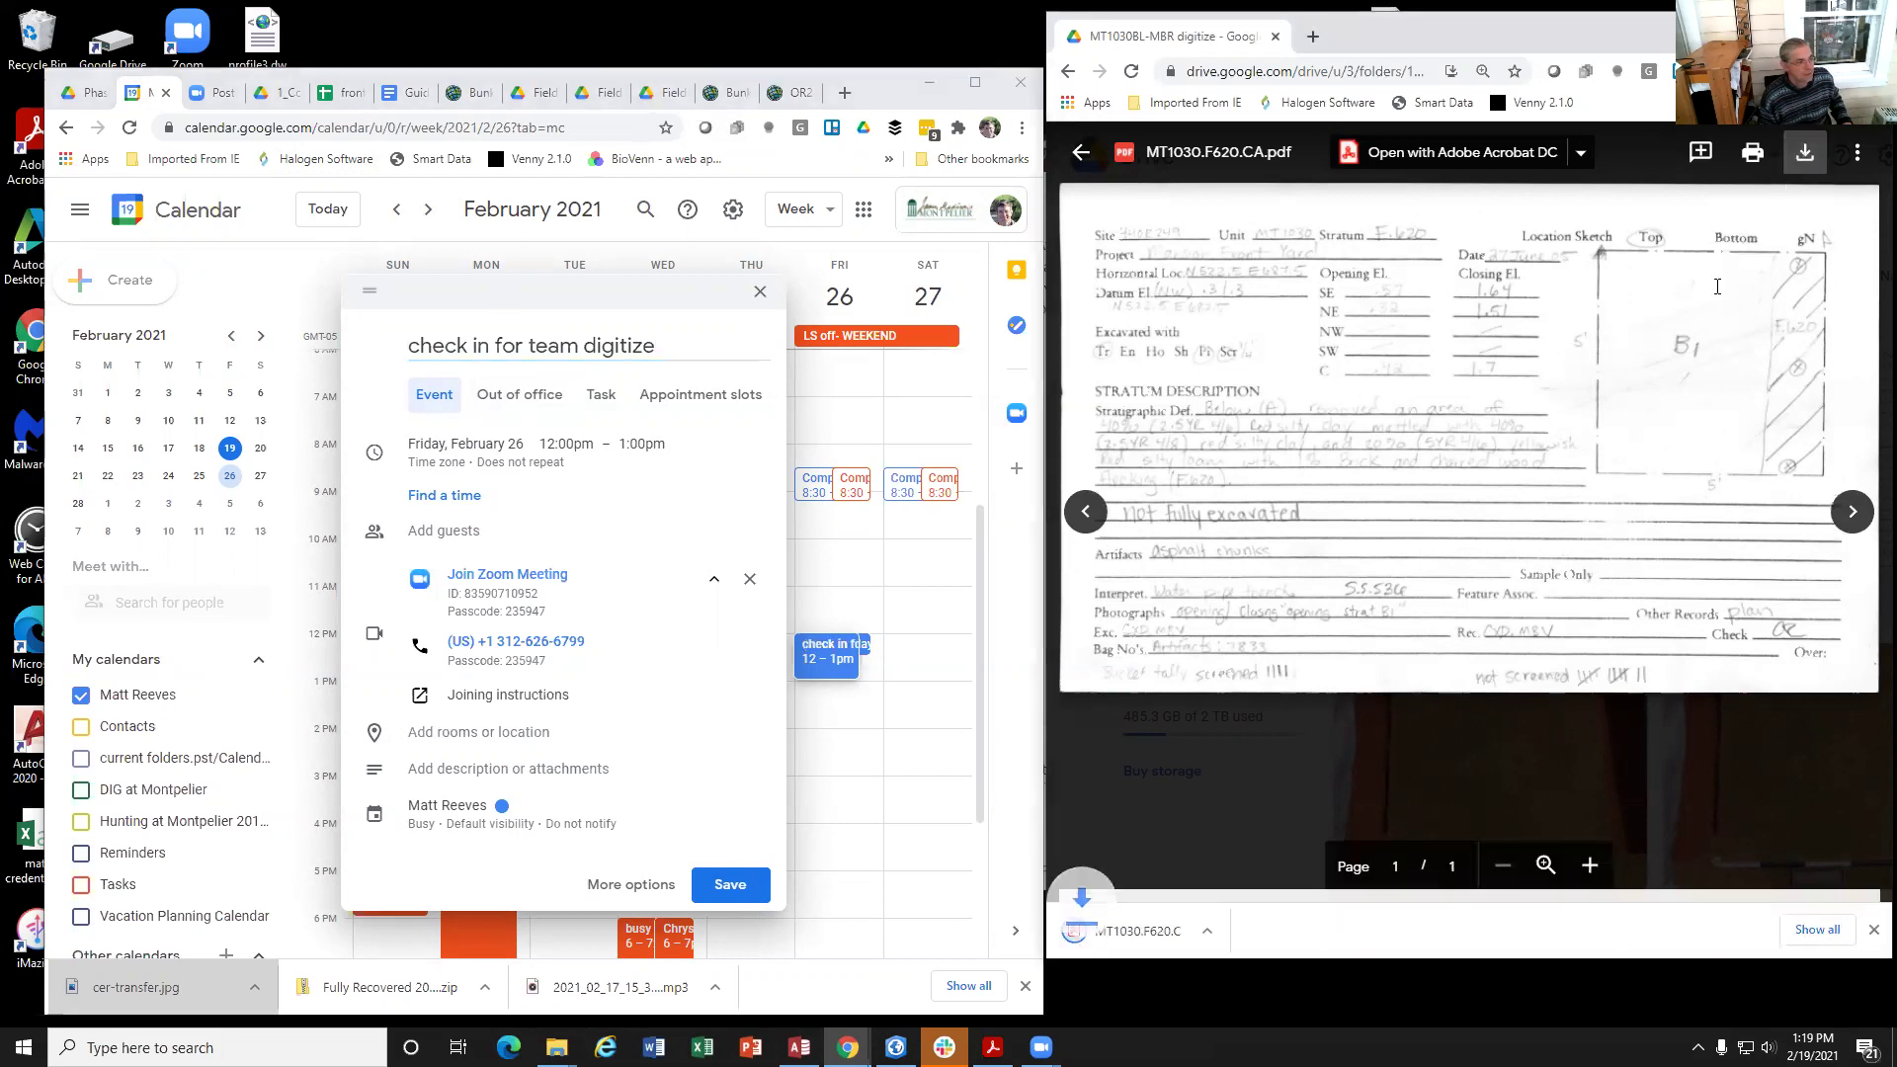
click(1254, 936)
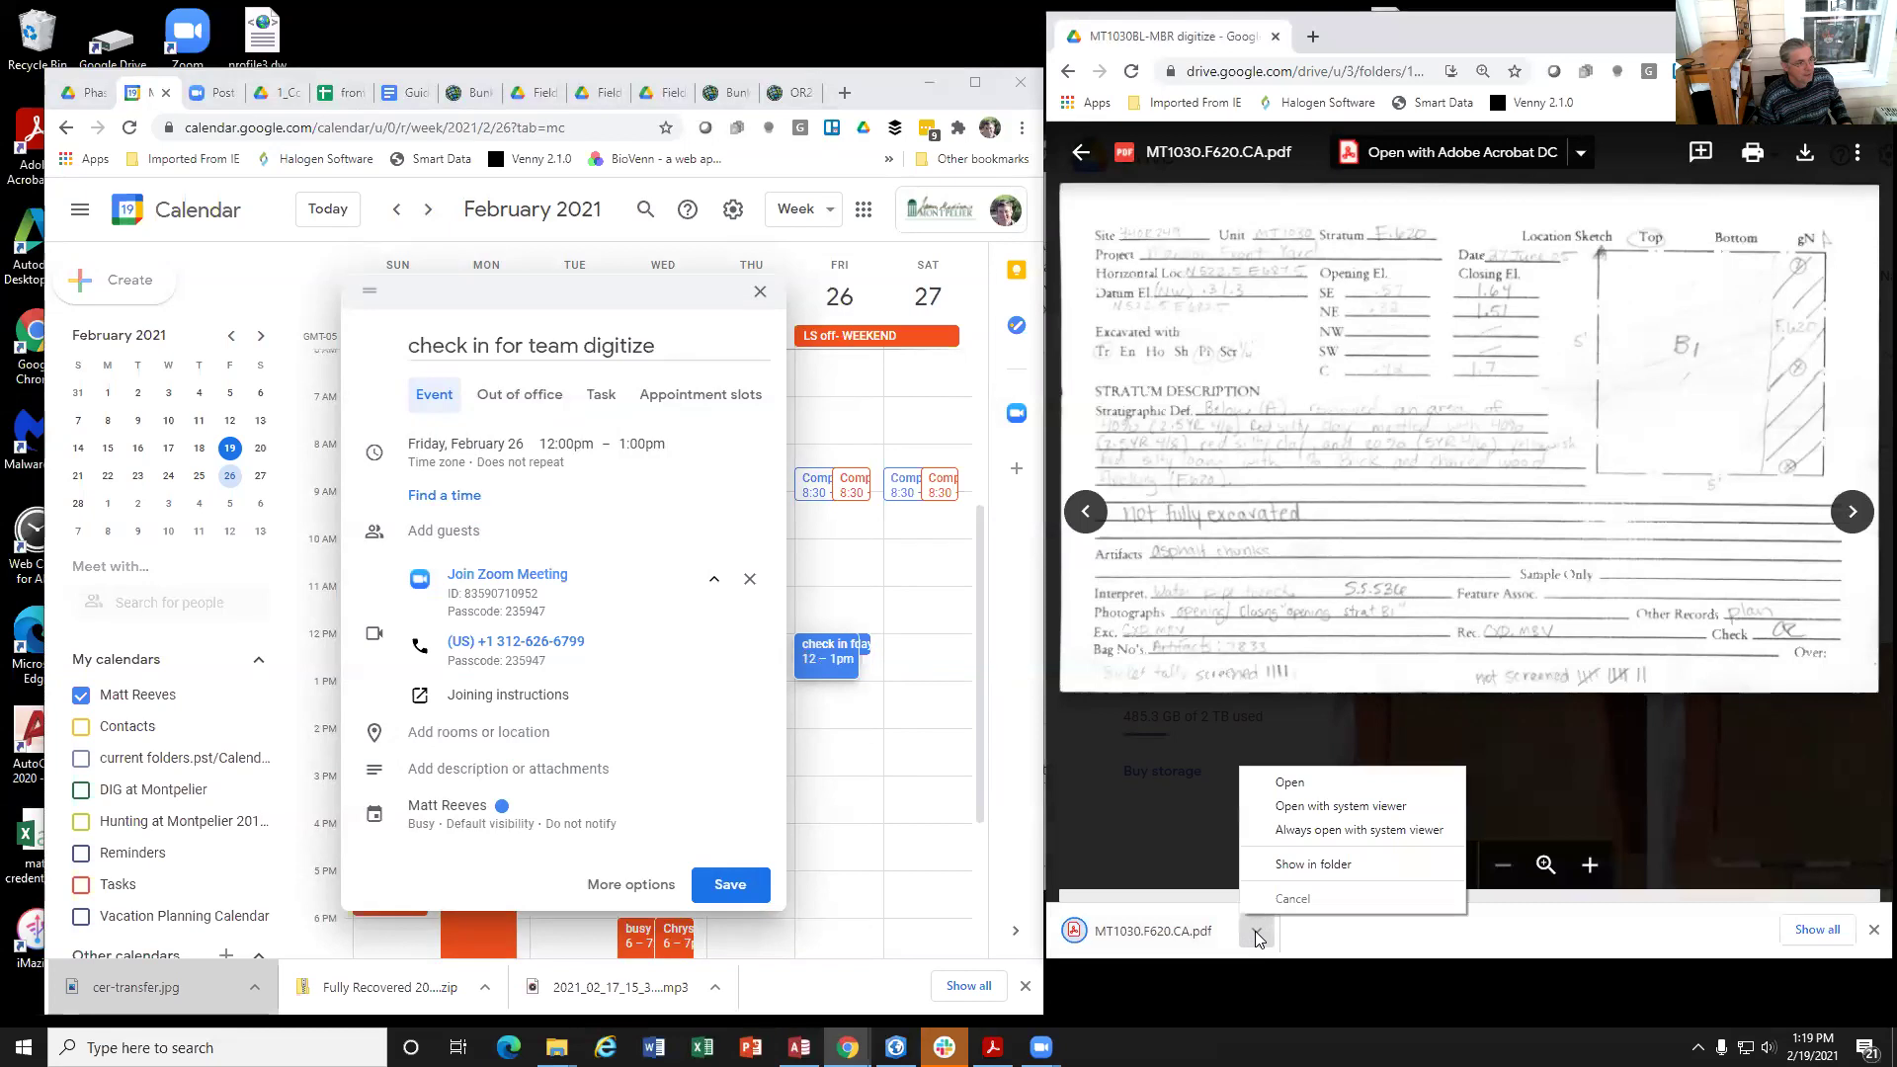
click(1315, 866)
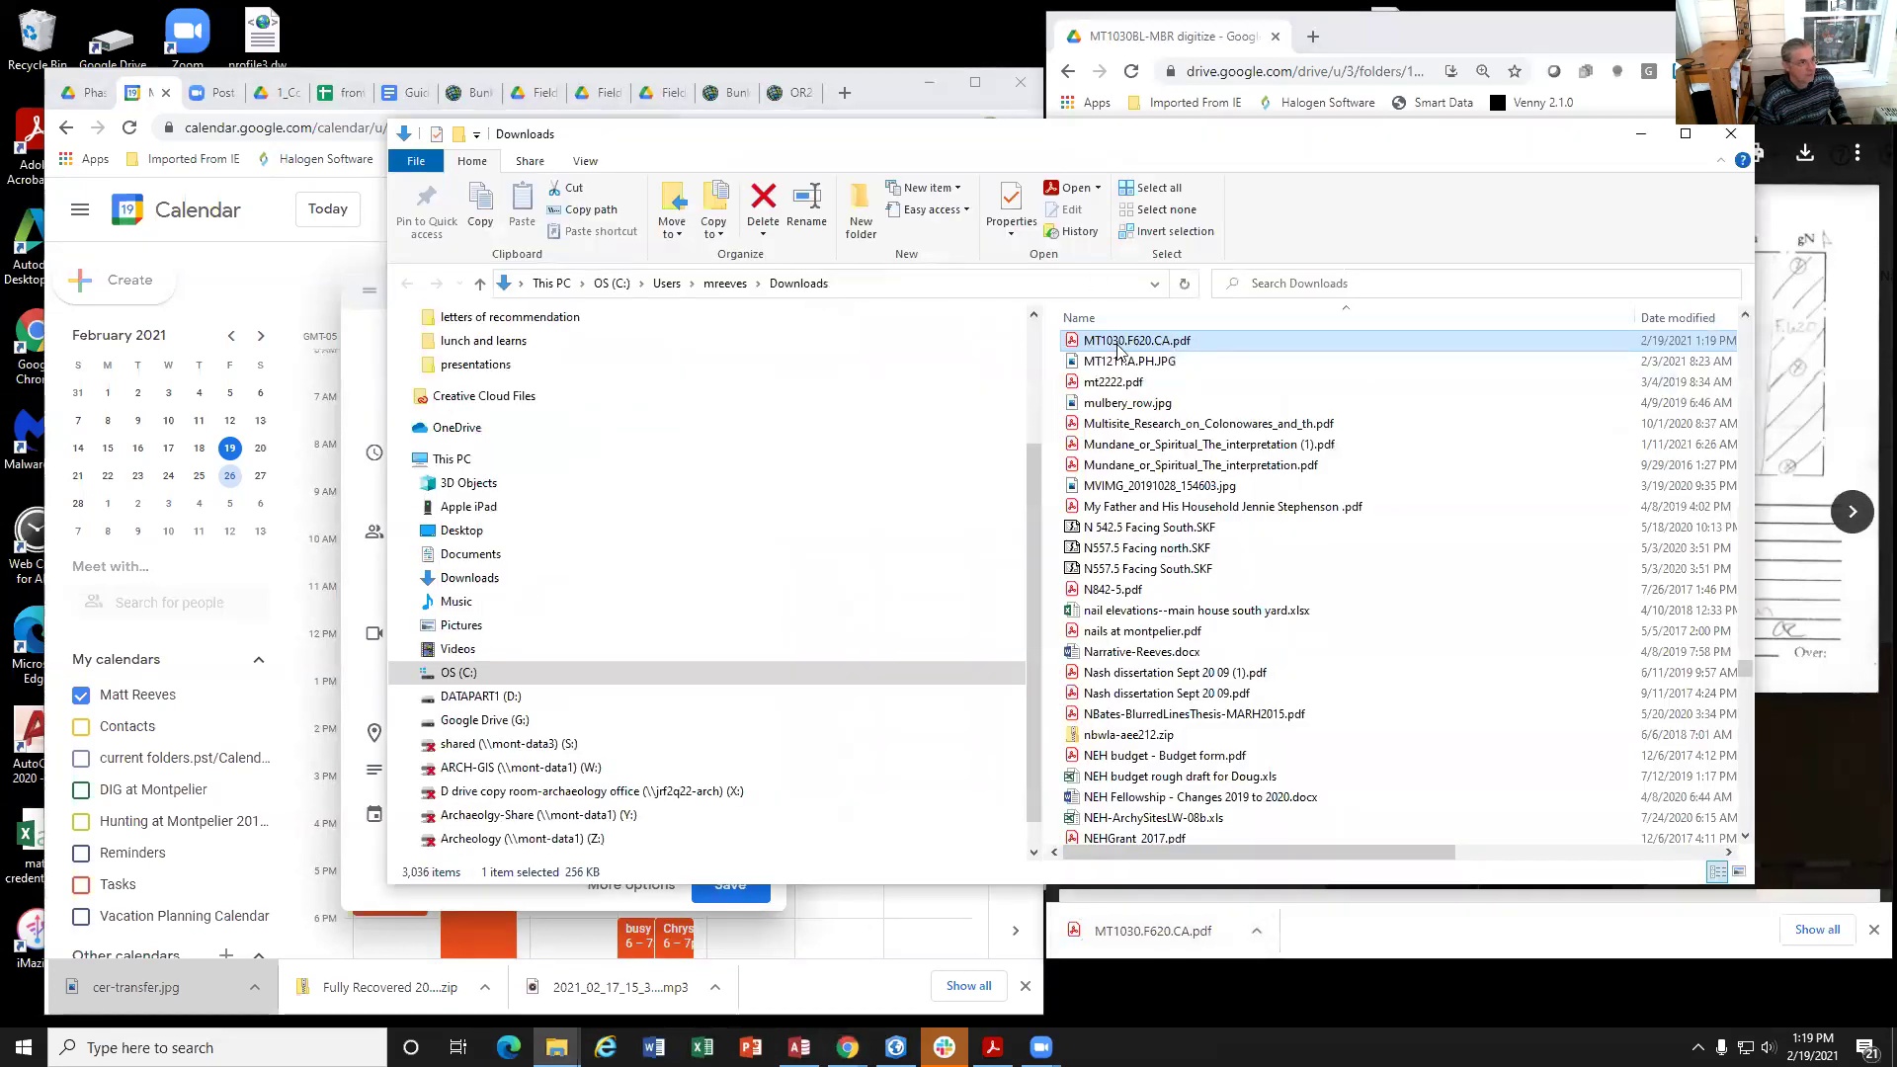
double_click(1119, 343)
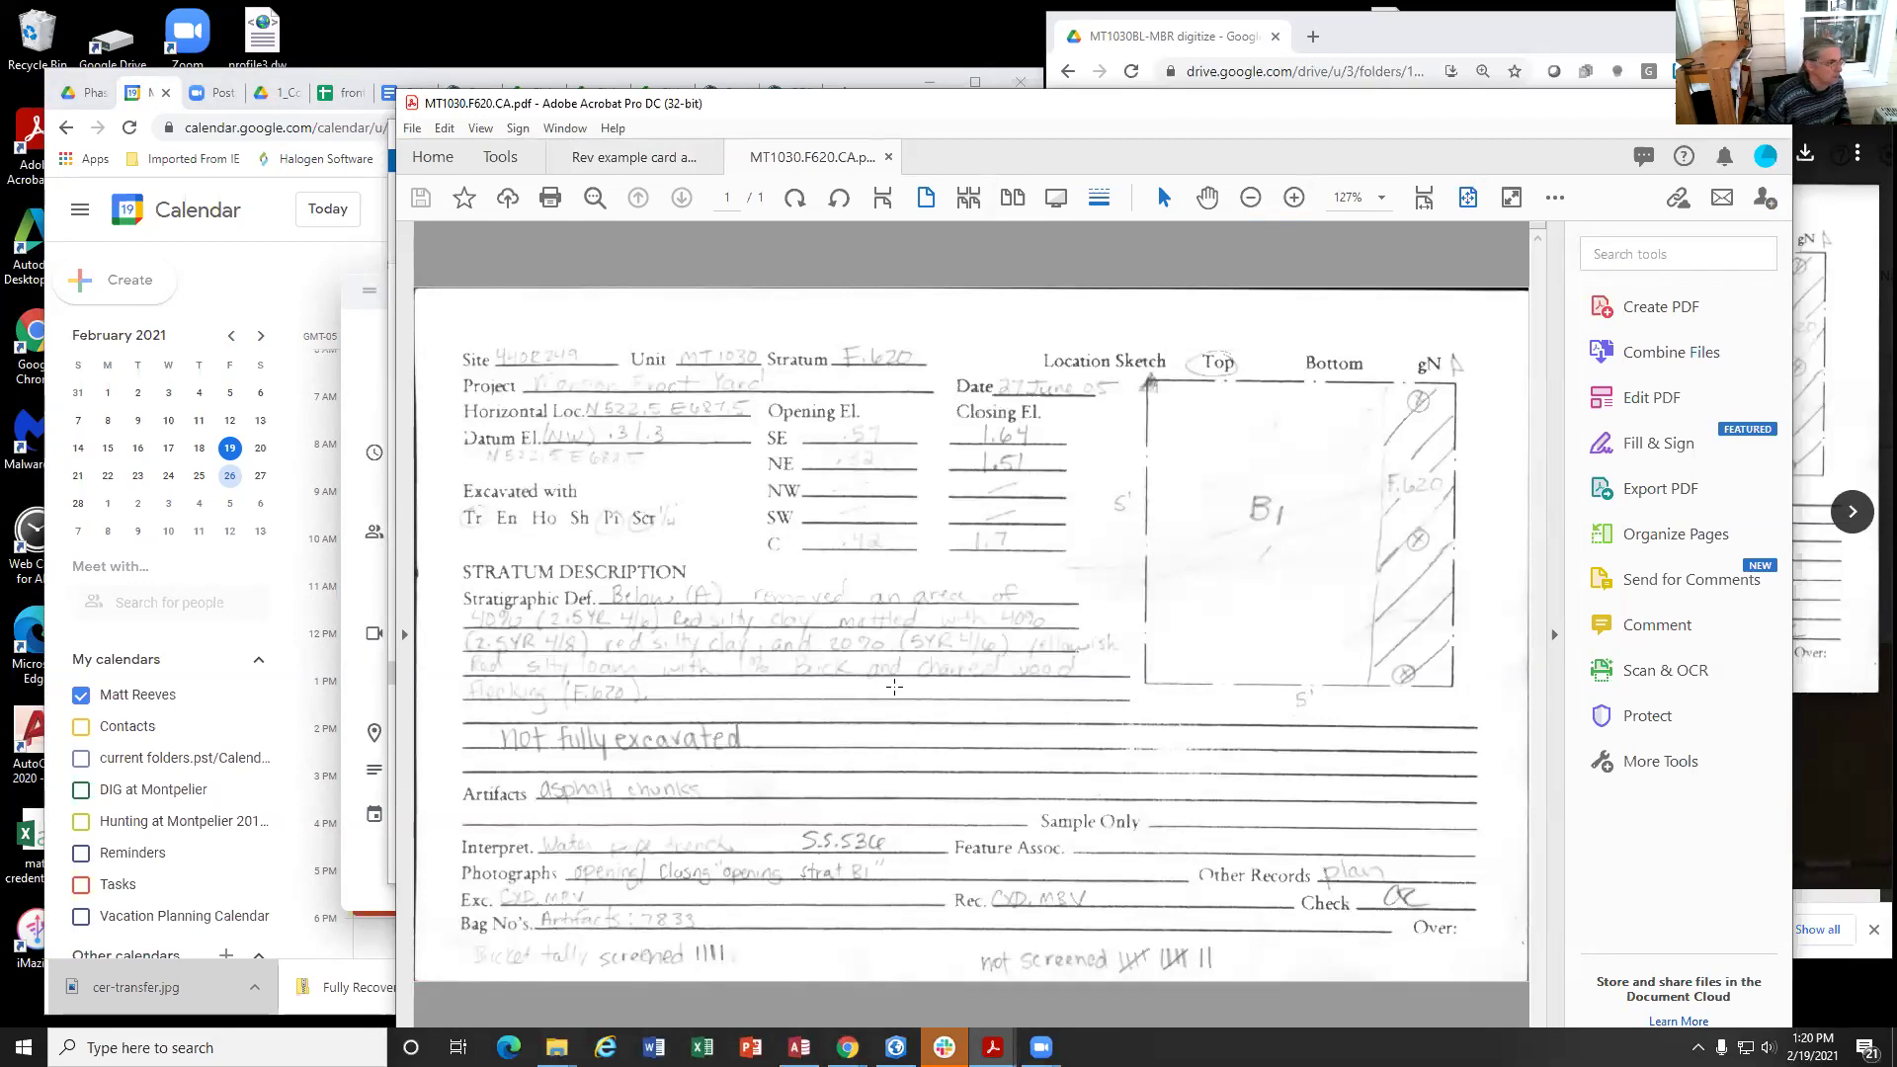
Step: Enlarge the F.620 card and examine its handwritten stratum description, then restore the Acrobat window's size
key(super+Up)
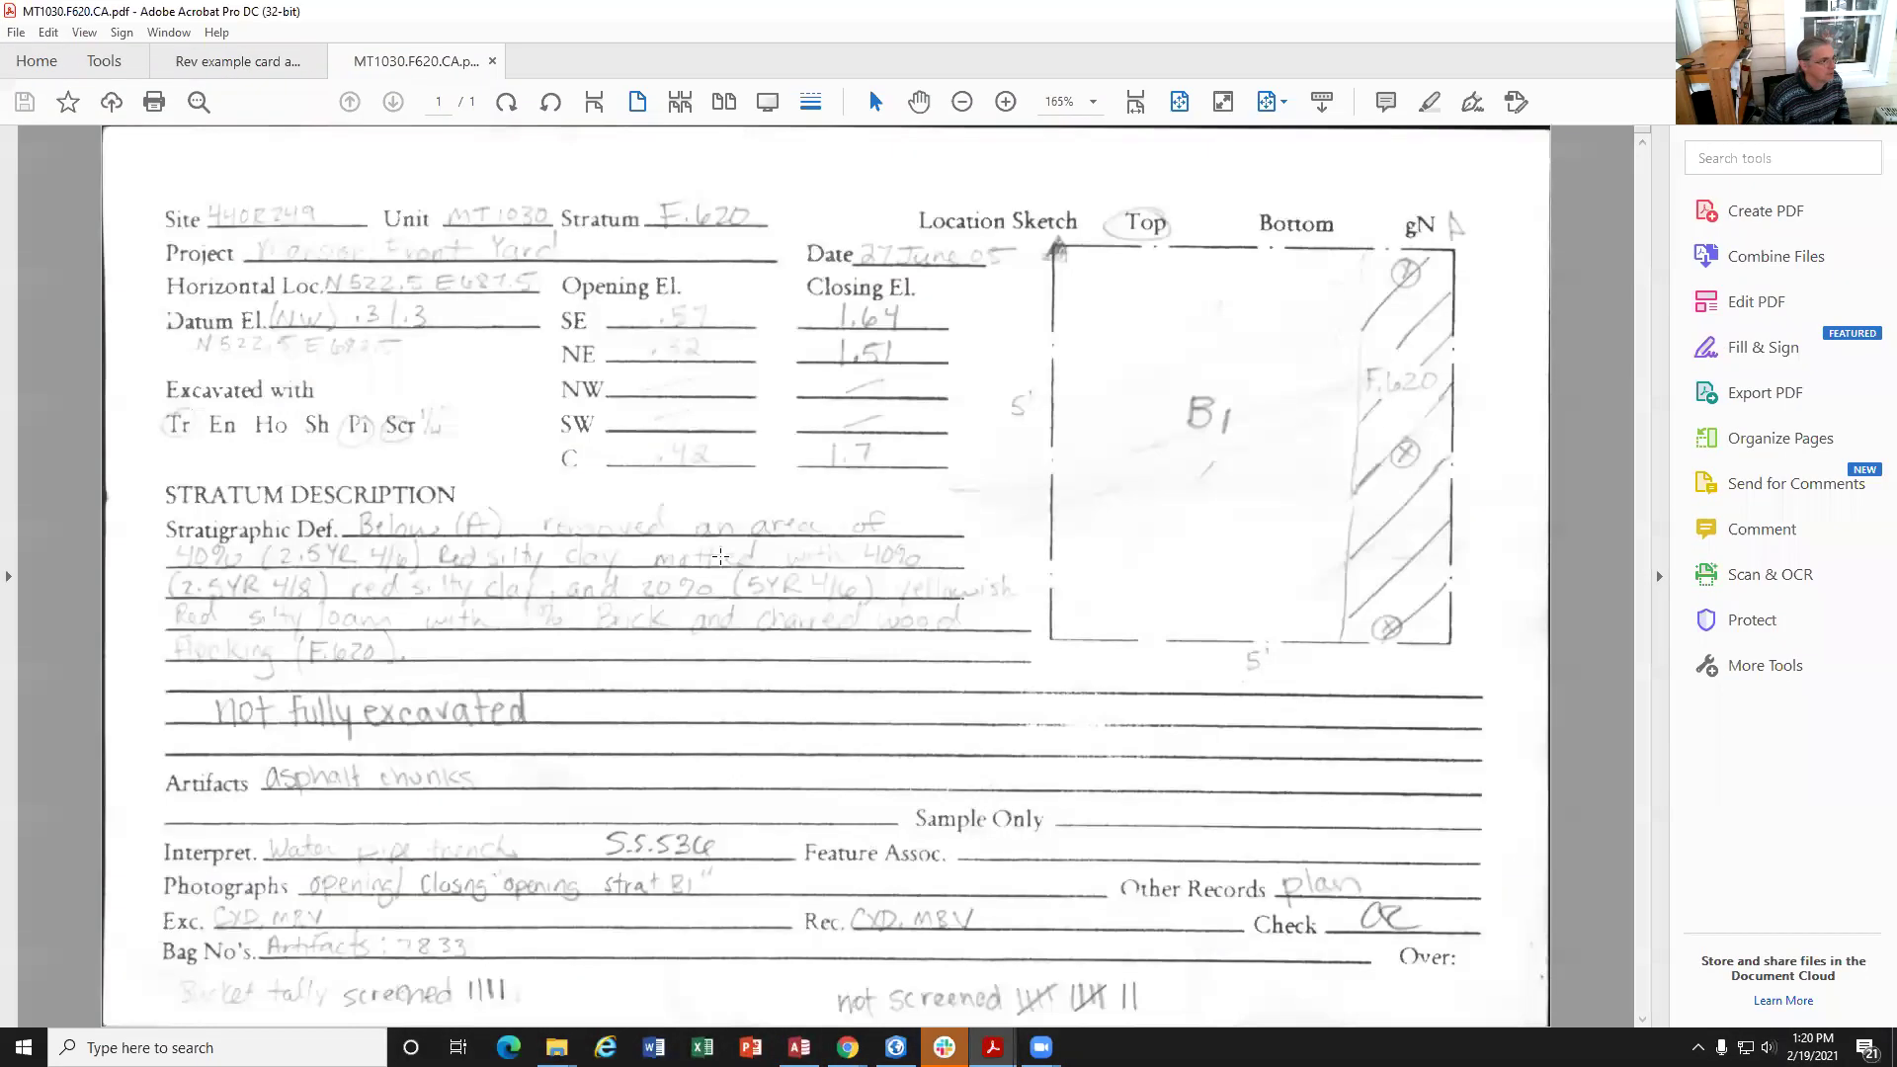
key(ctrl+equal)
scroll(548, 591, up, 4)
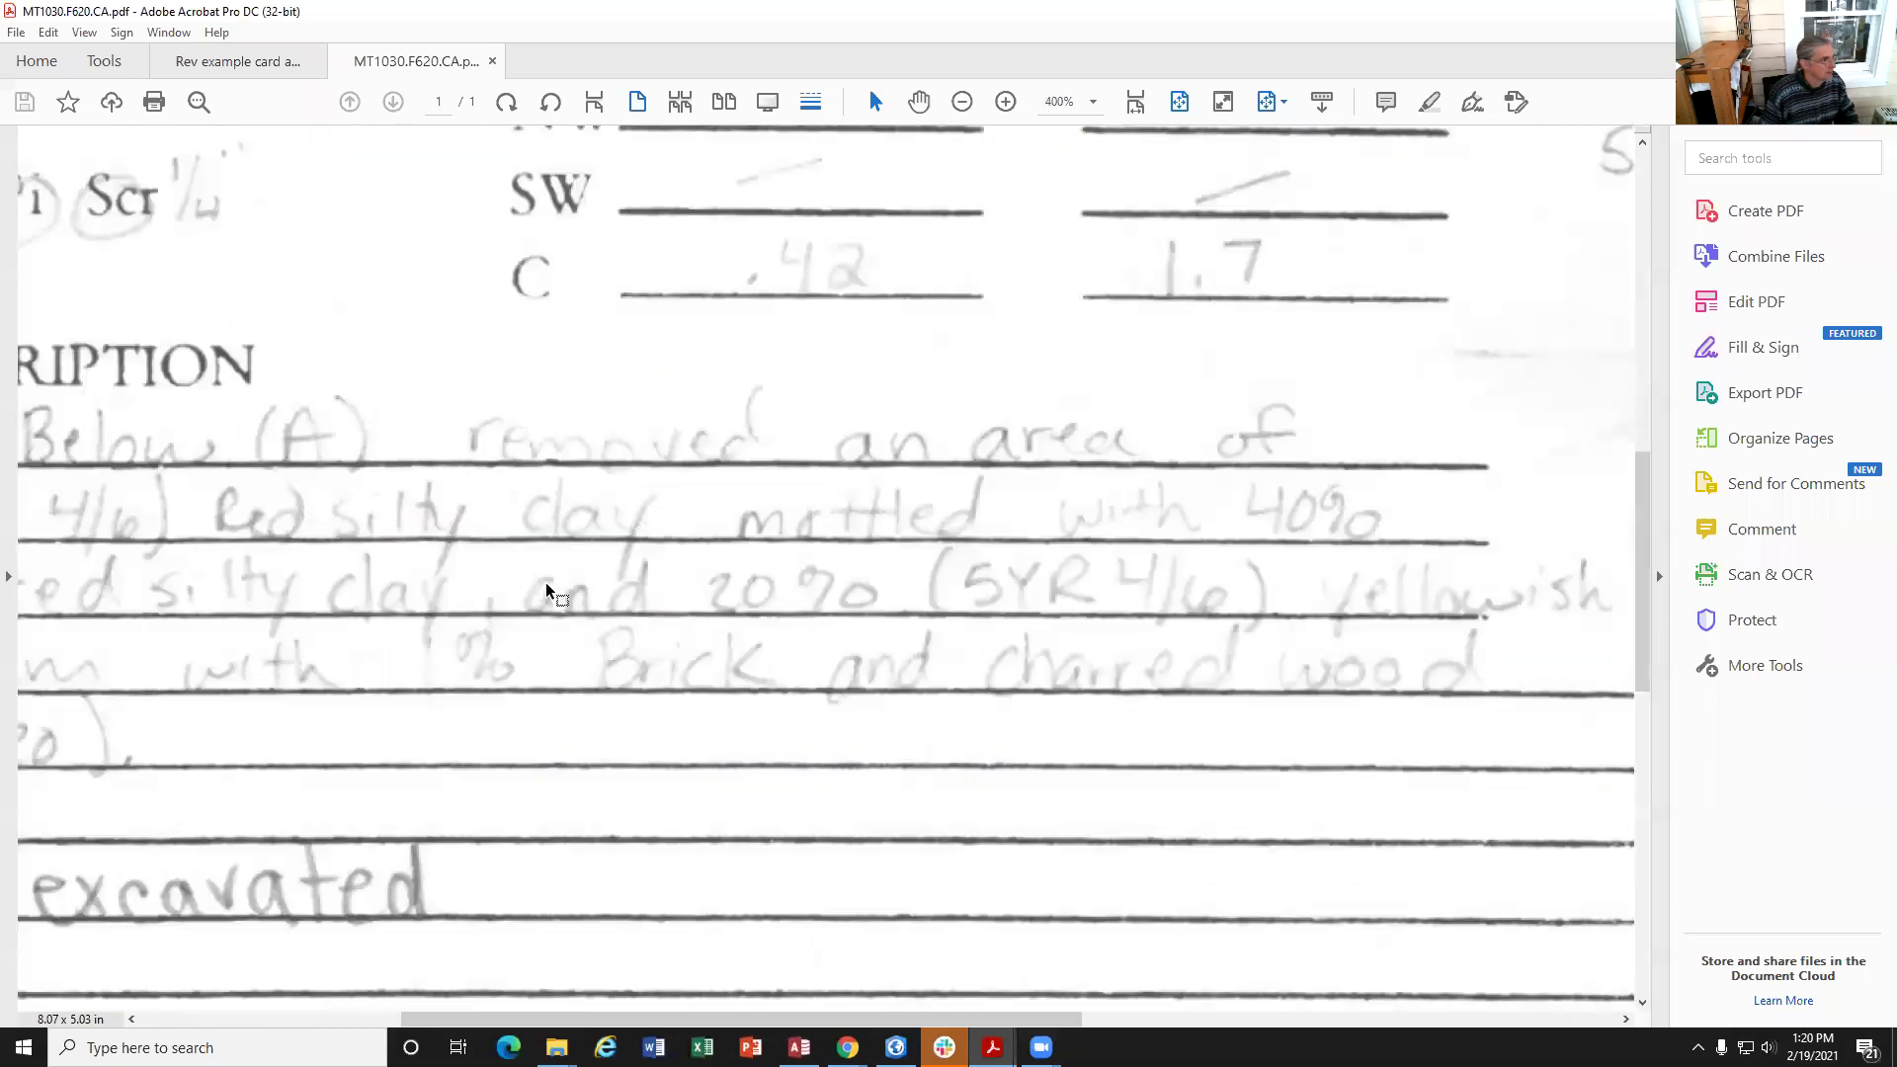
scroll(548, 591, down, 2)
scroll(548, 590, down, 2)
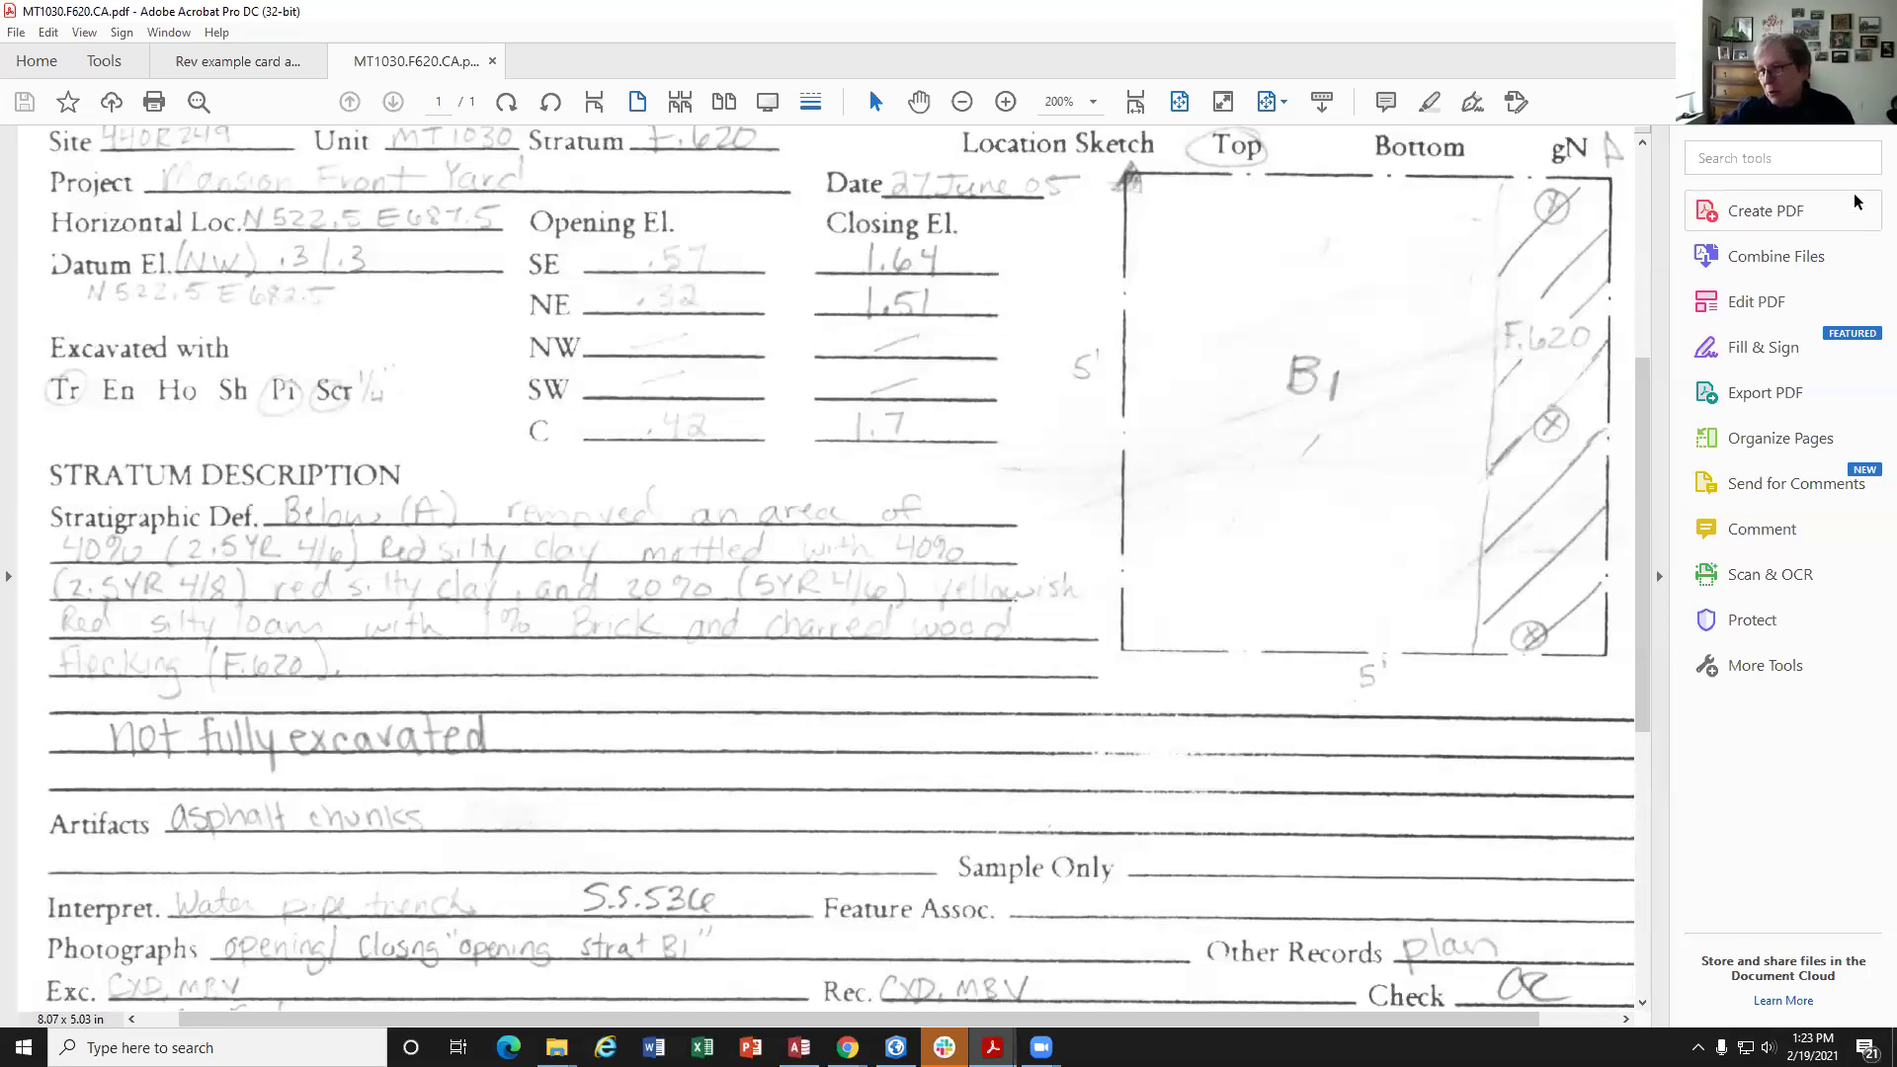
key(super+Down)
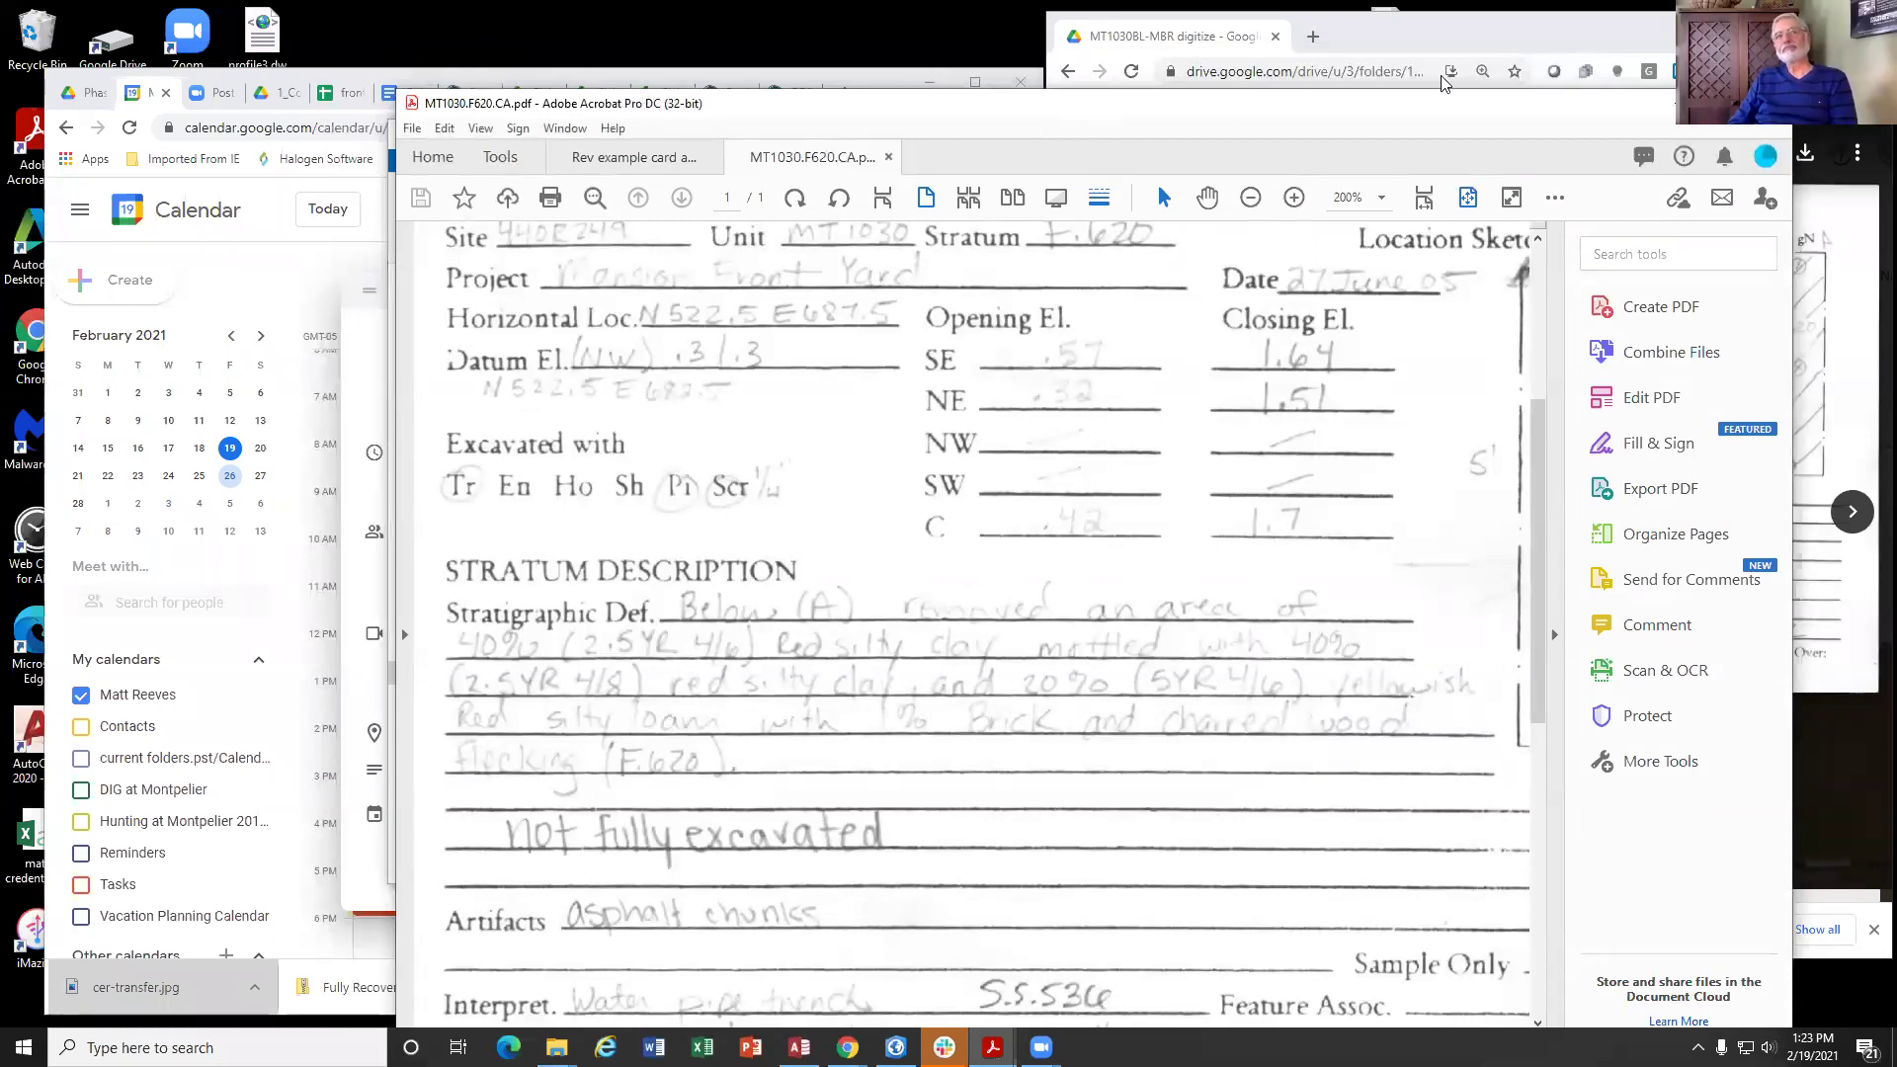
Step: Return to the Bunker and Front Yard digitizing map and open unit 1030's stratum records
click(365, 84)
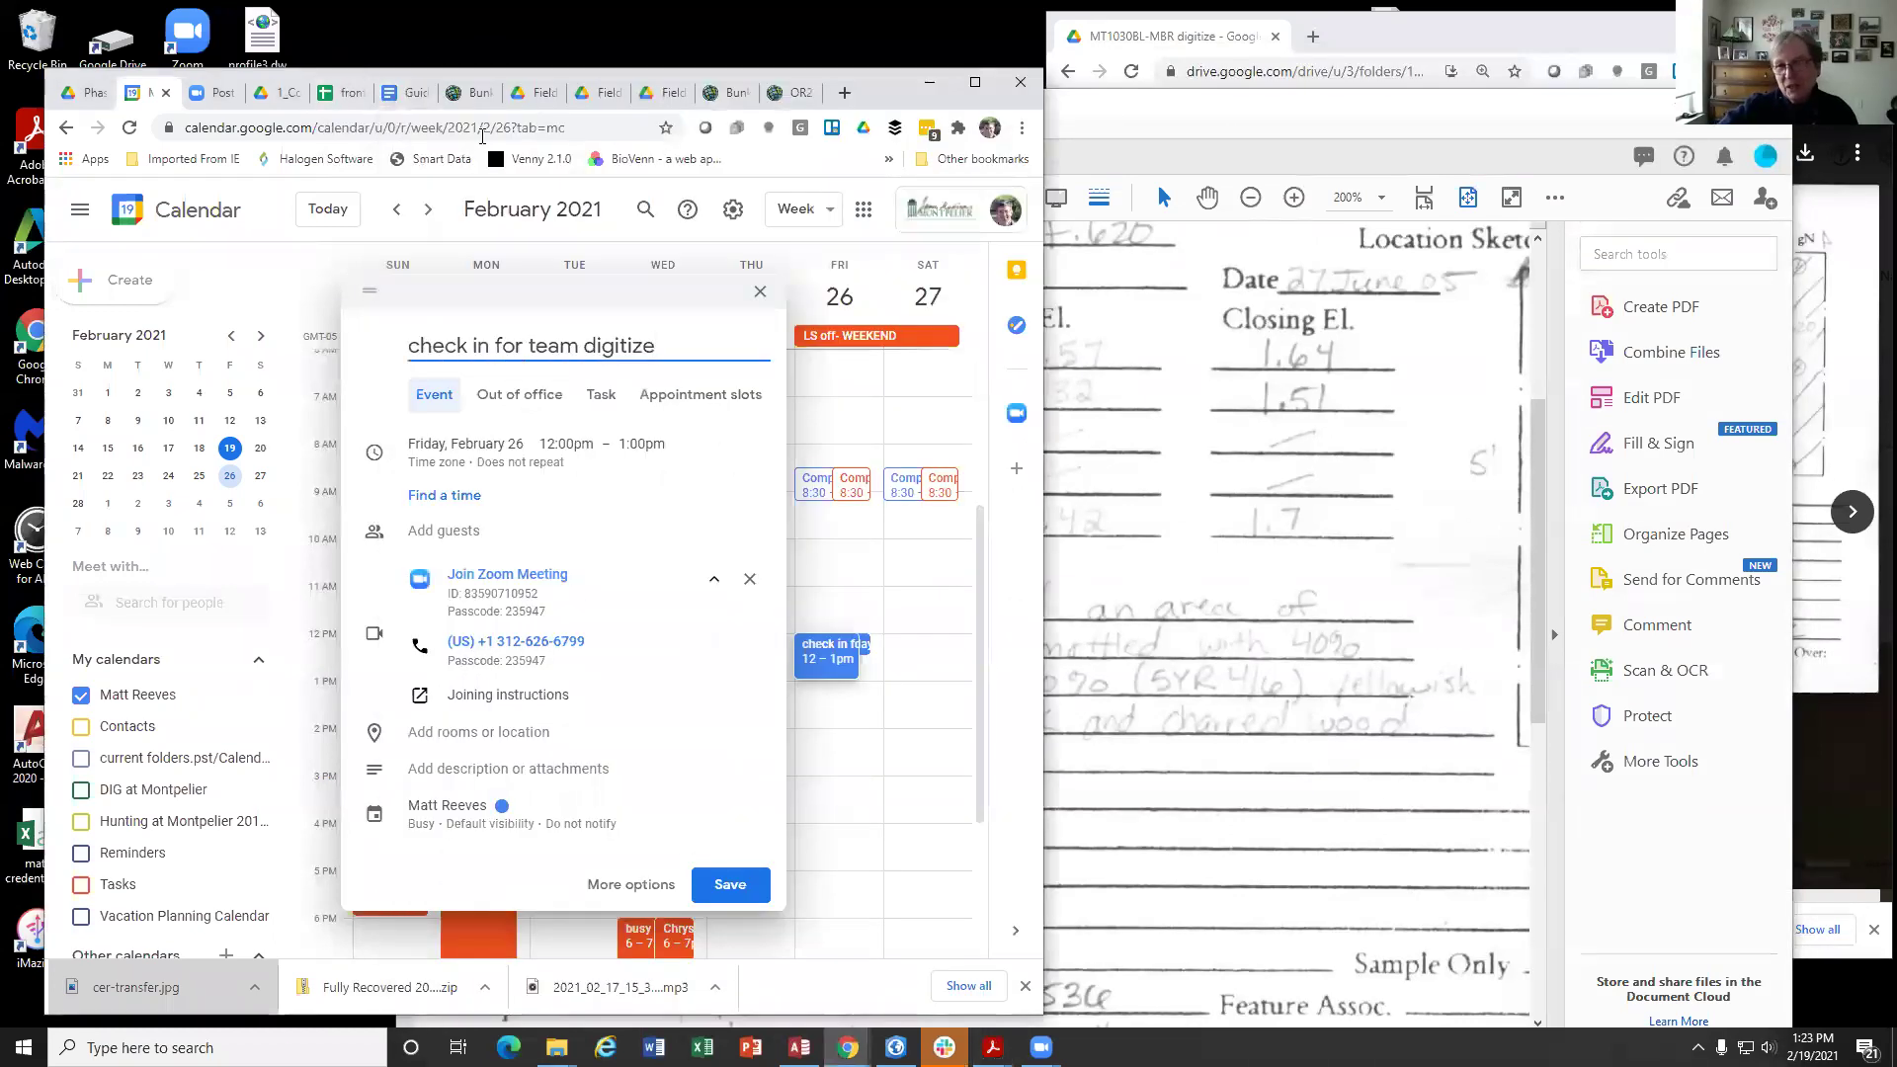
click(472, 91)
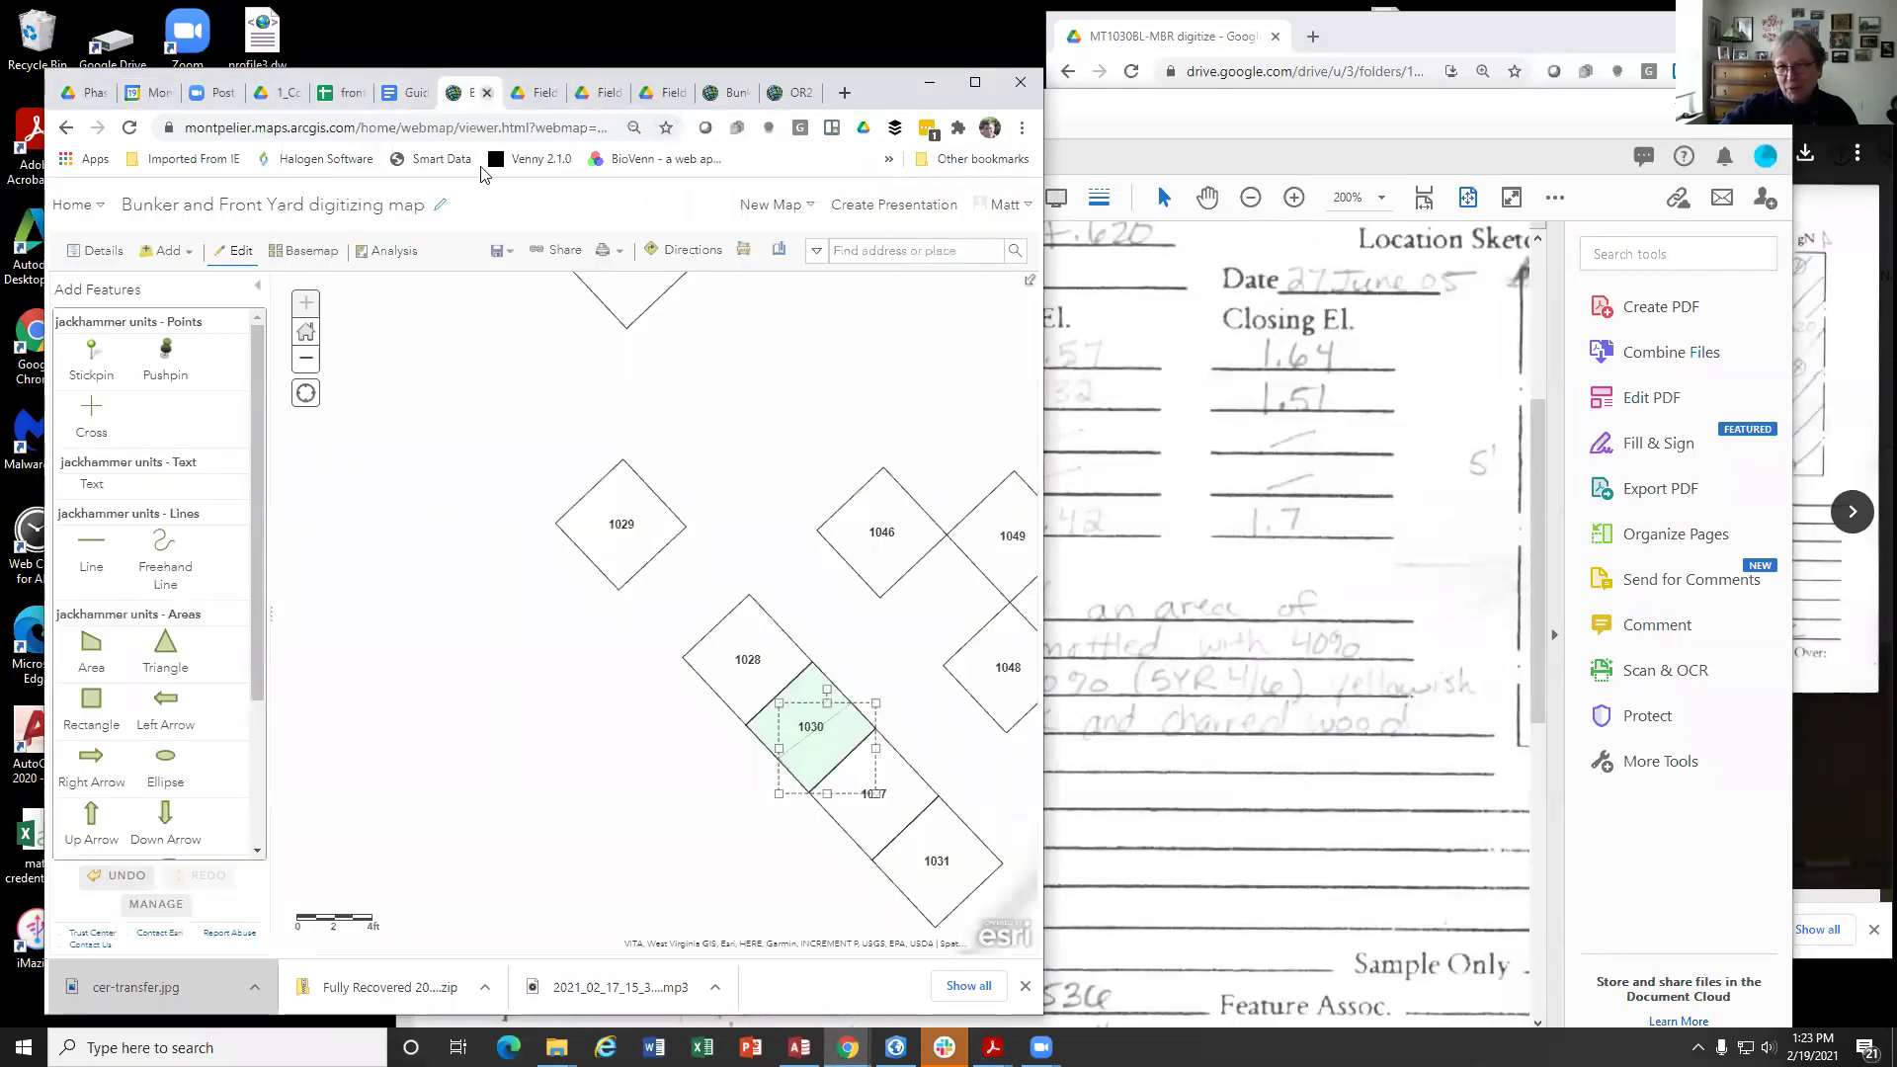
click(816, 754)
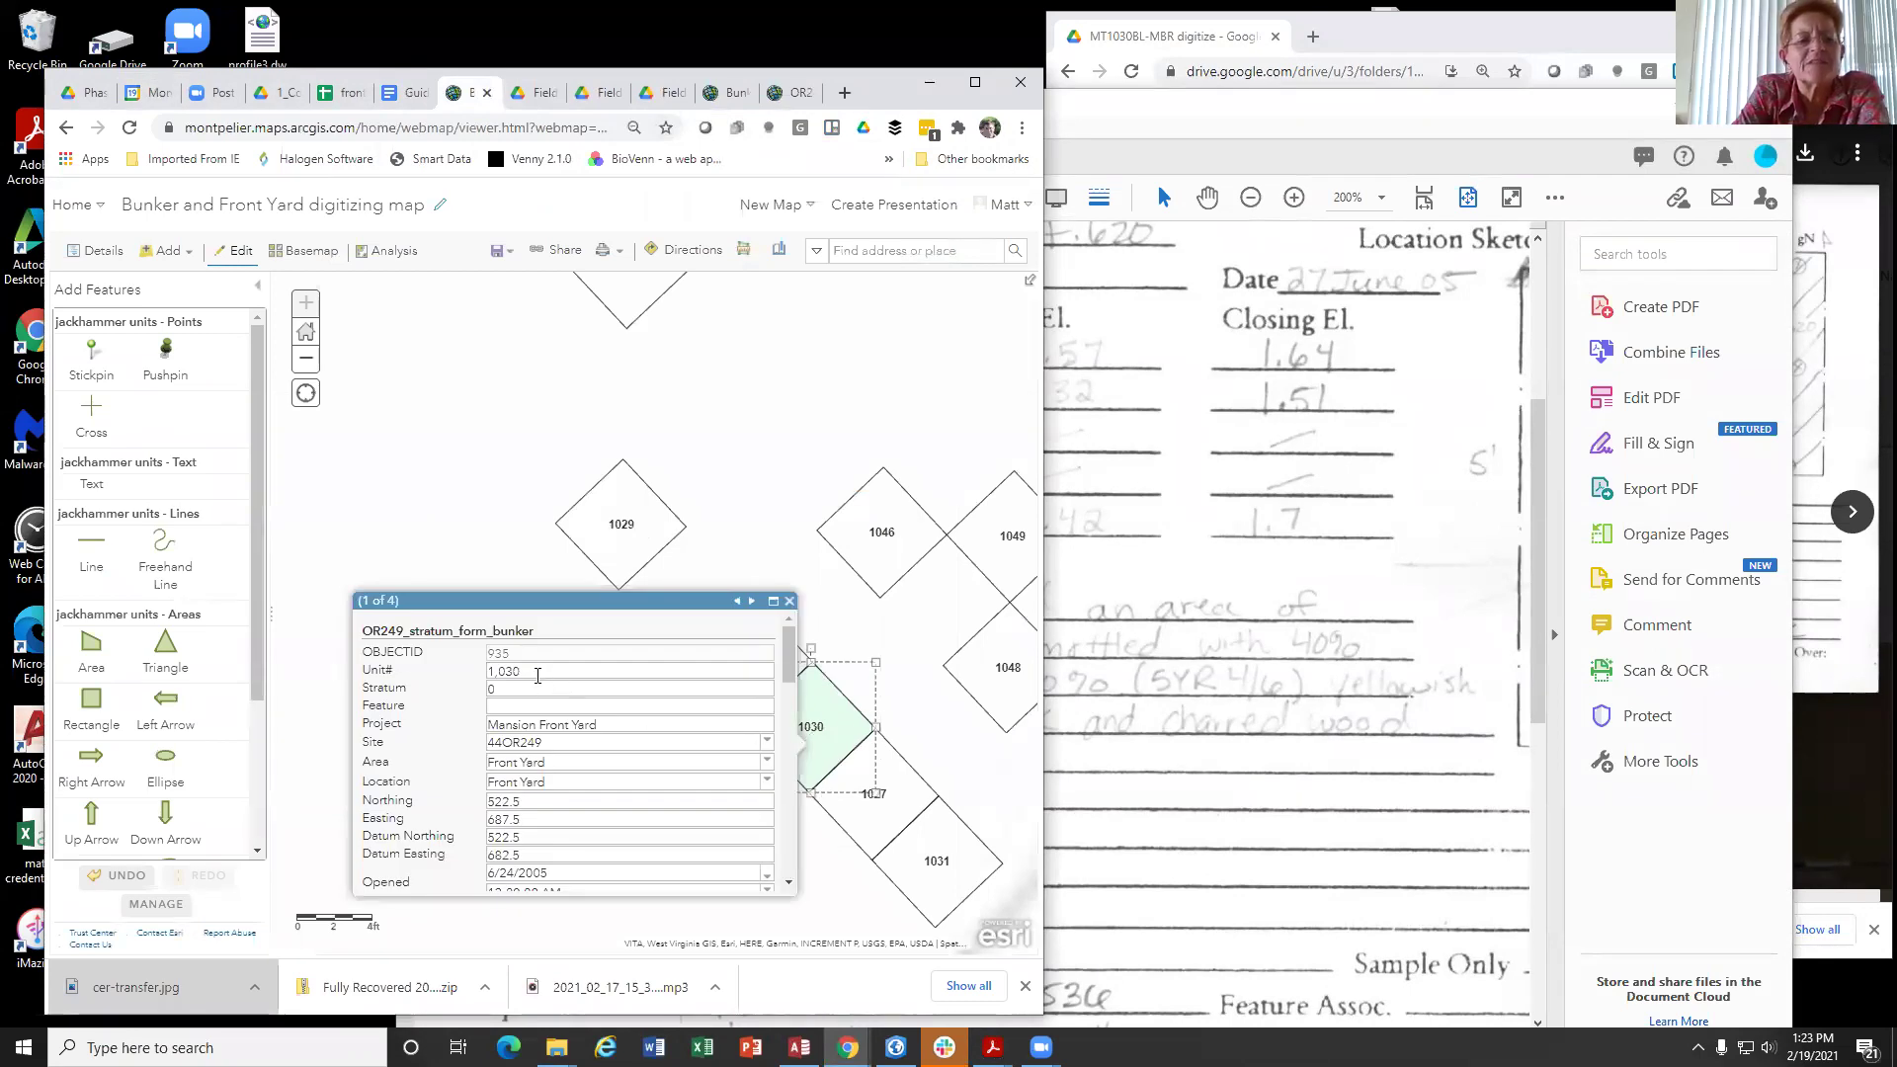
Step: Re-enter 1030 as the Unit# in unit 1030's first stratum record, without a leading space
click(533, 672)
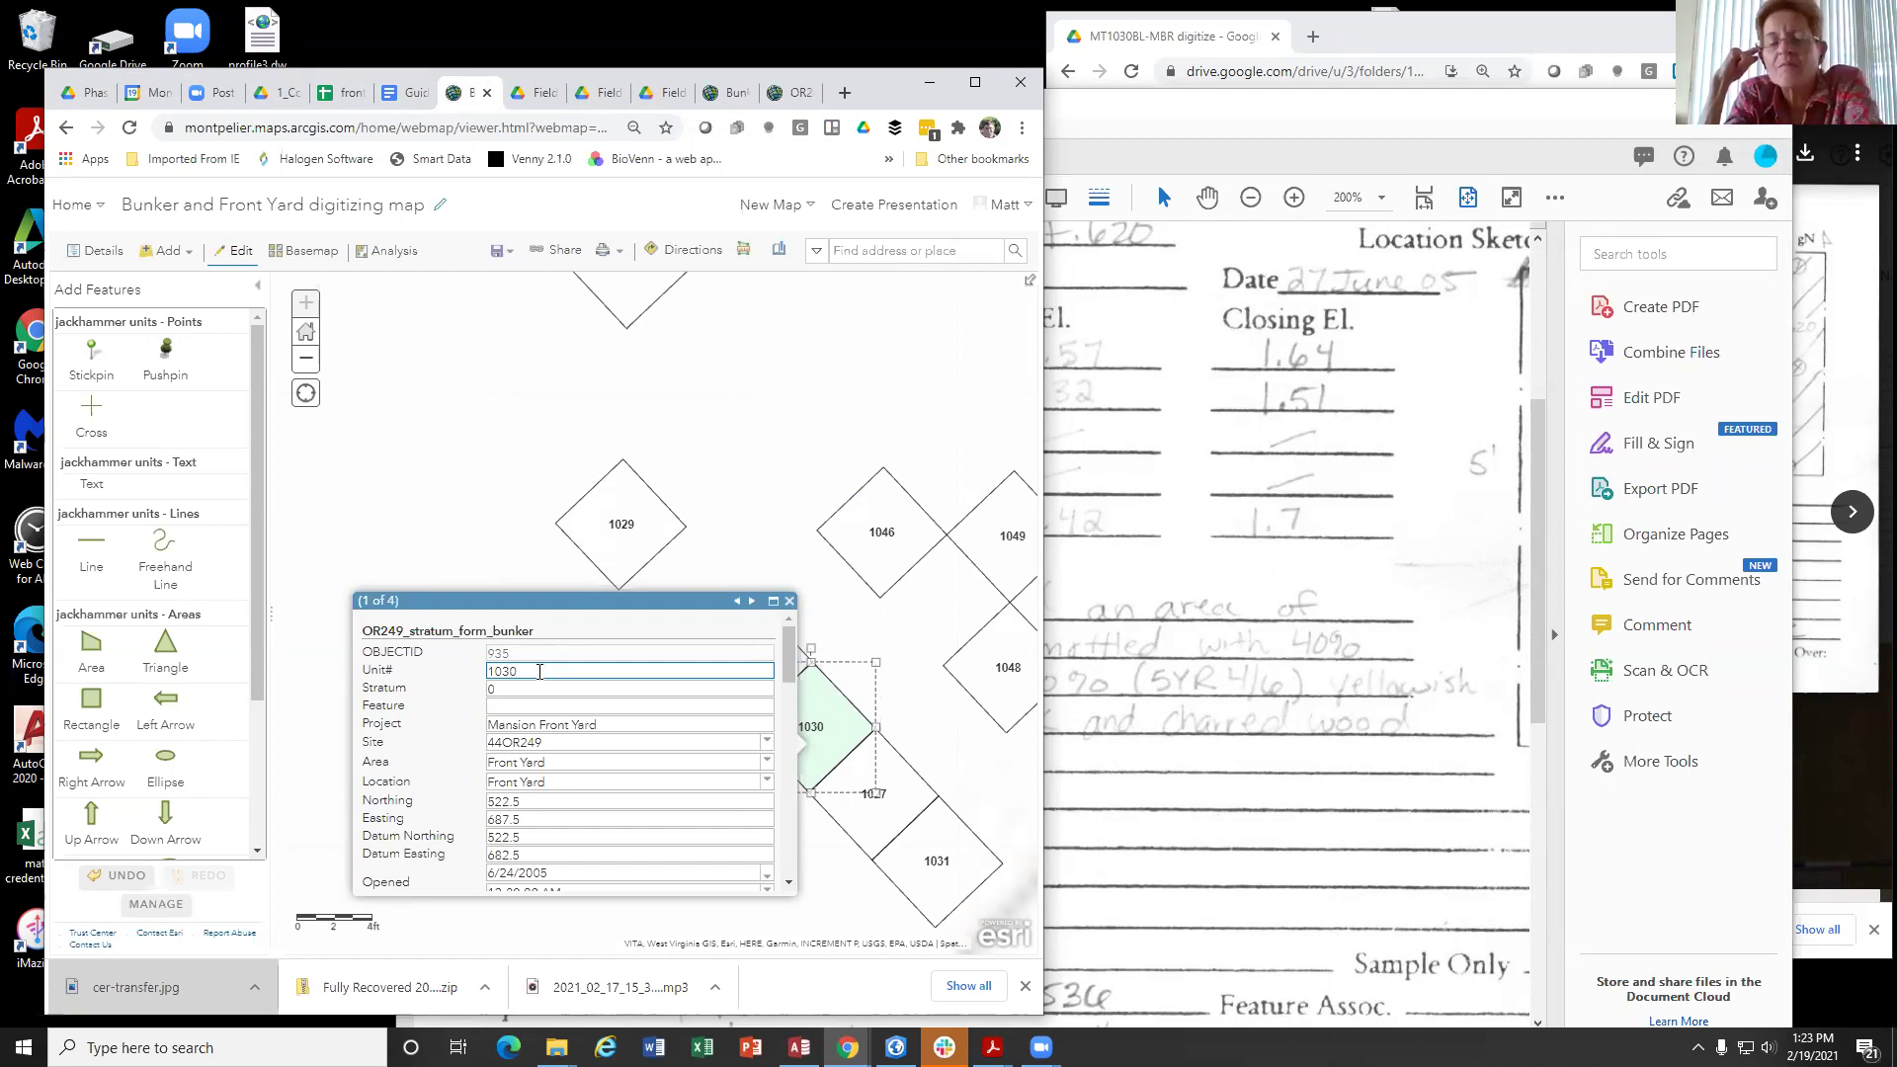
drag(540, 672, 454, 688)
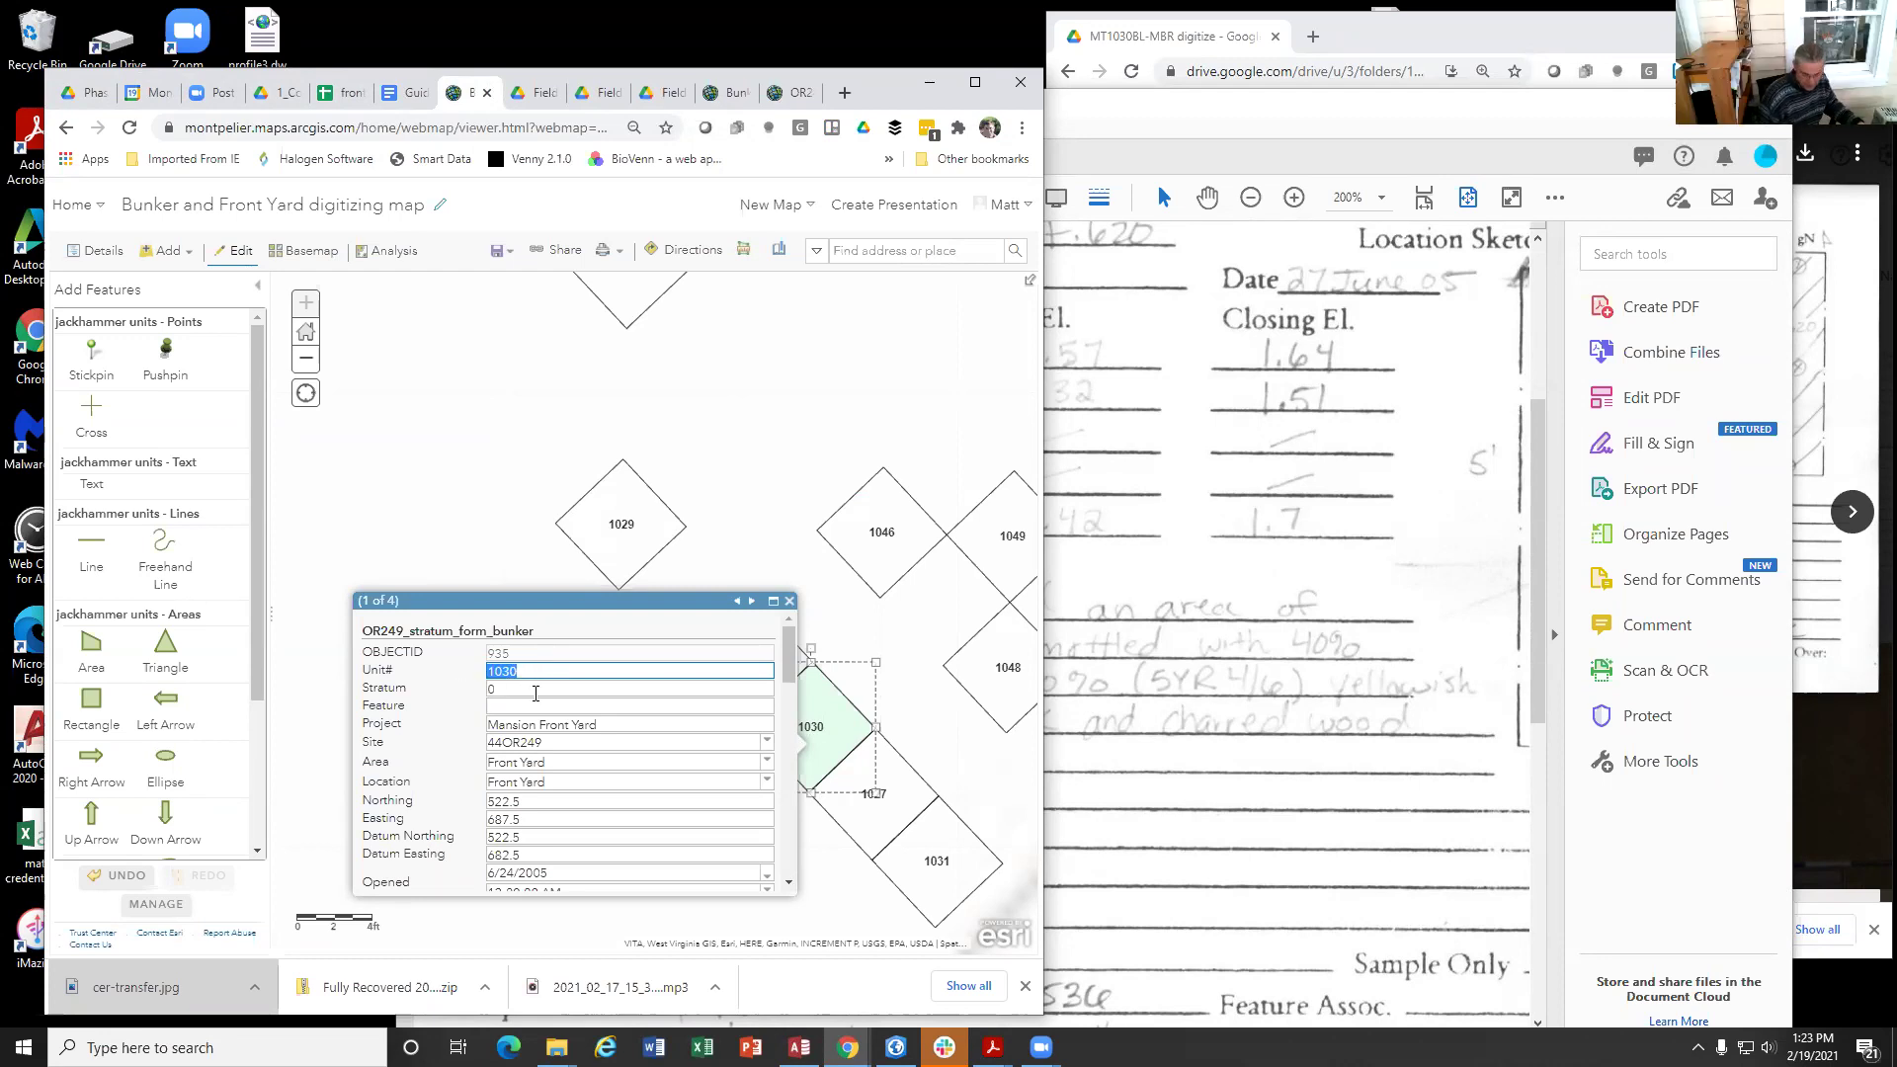
text(2)
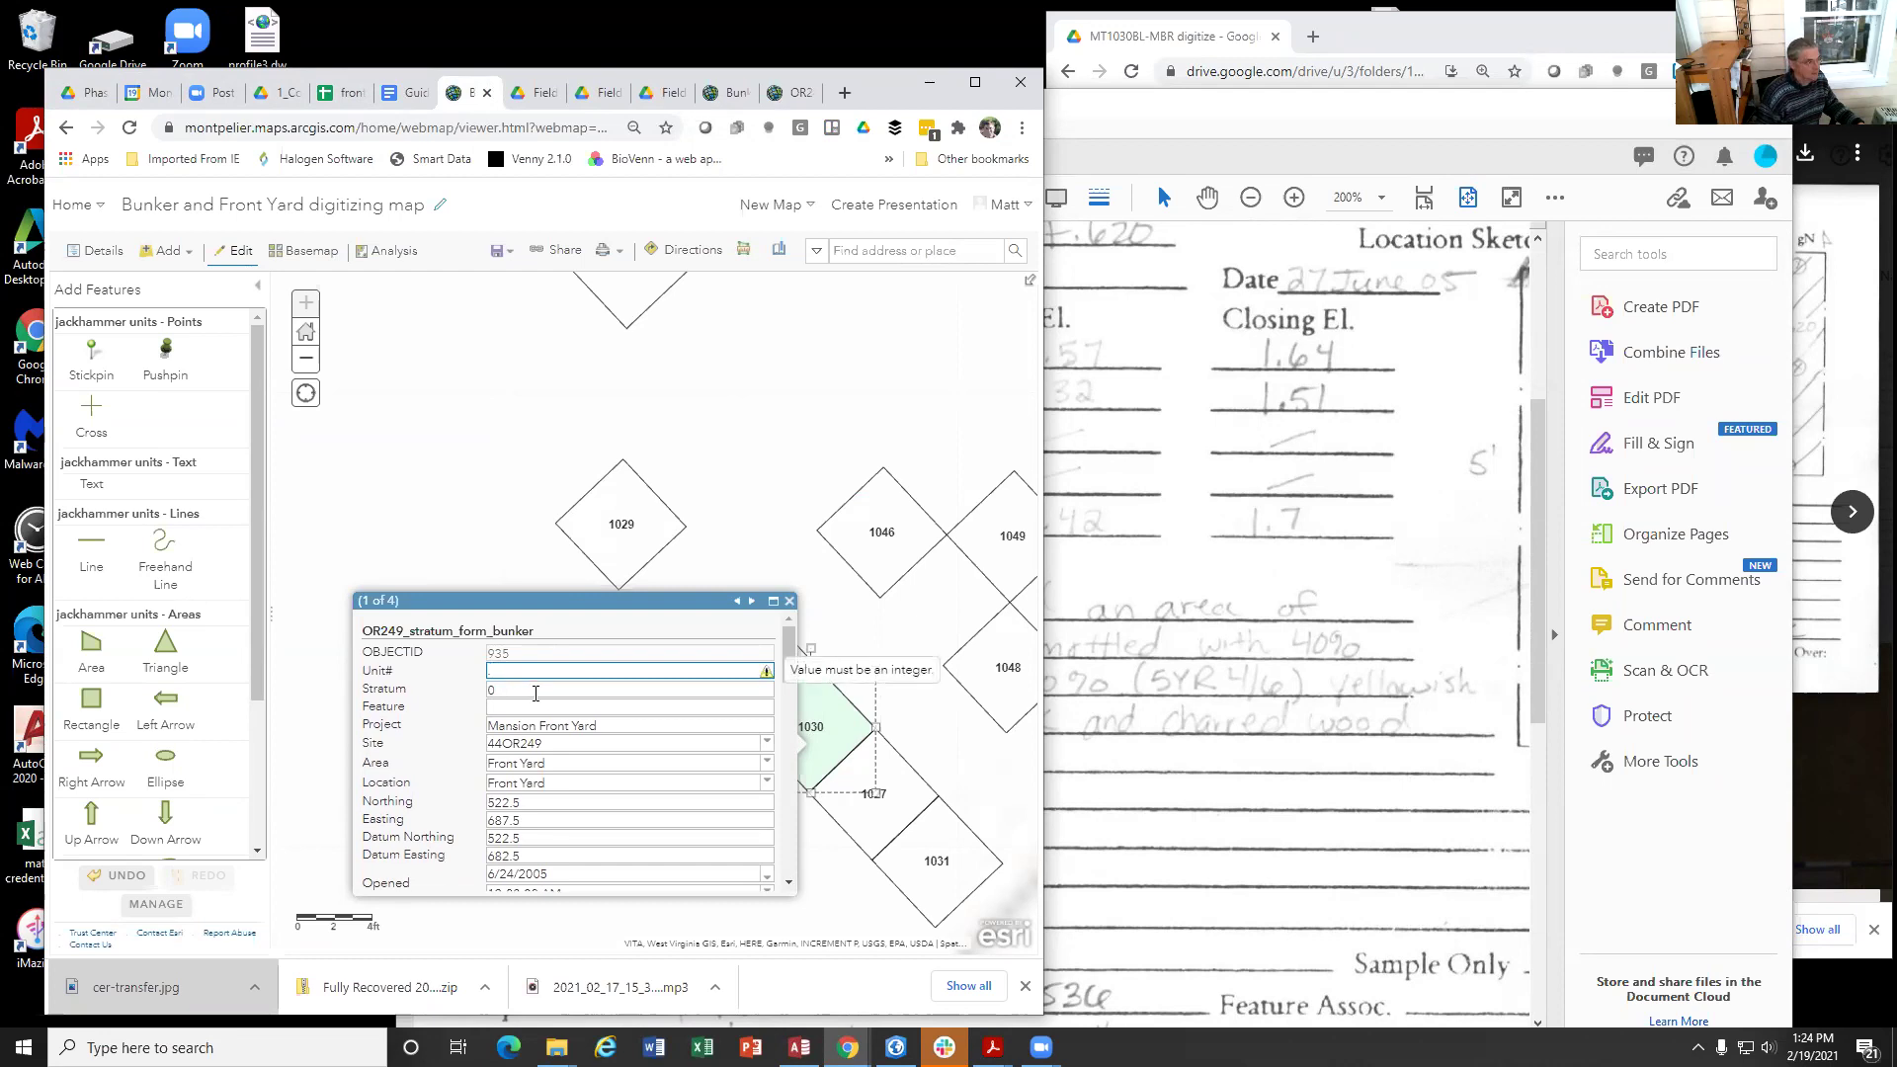
text(30)
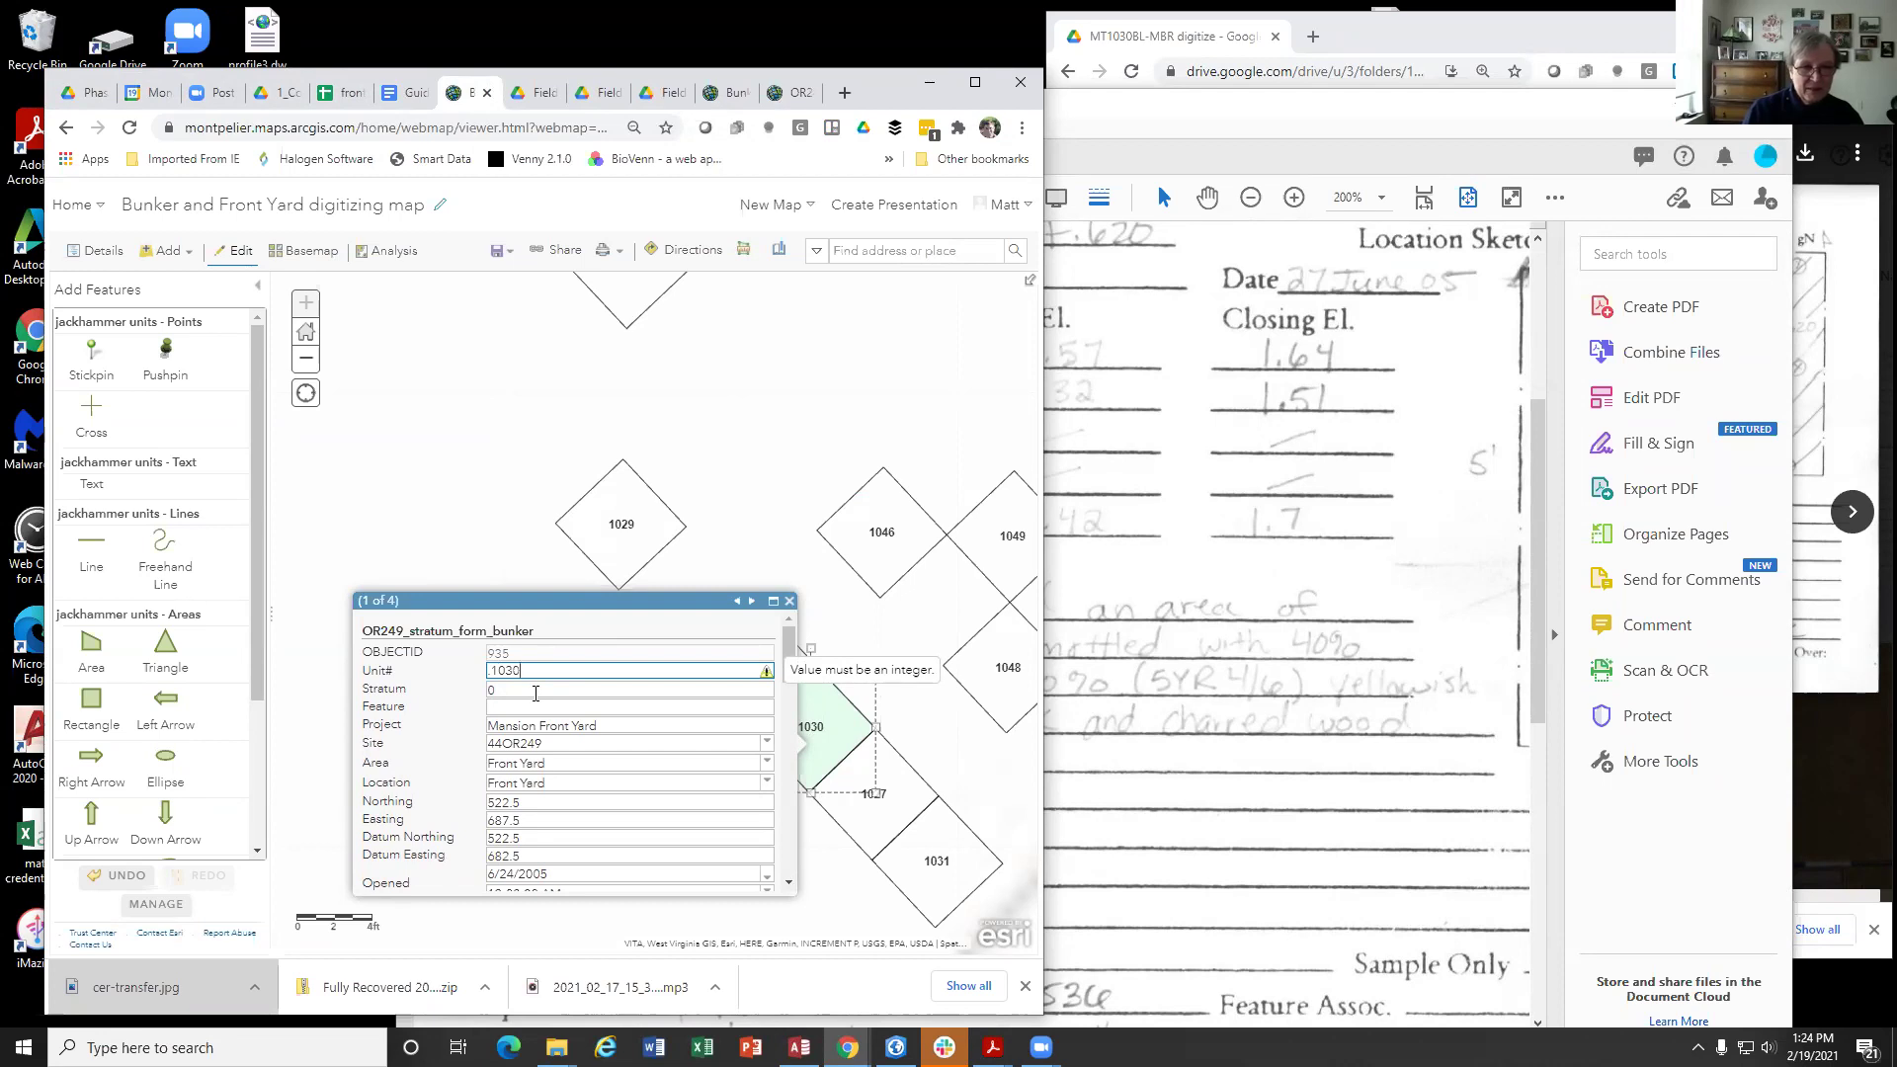
key(BackSpace)
key(BackSpace)
text(30)
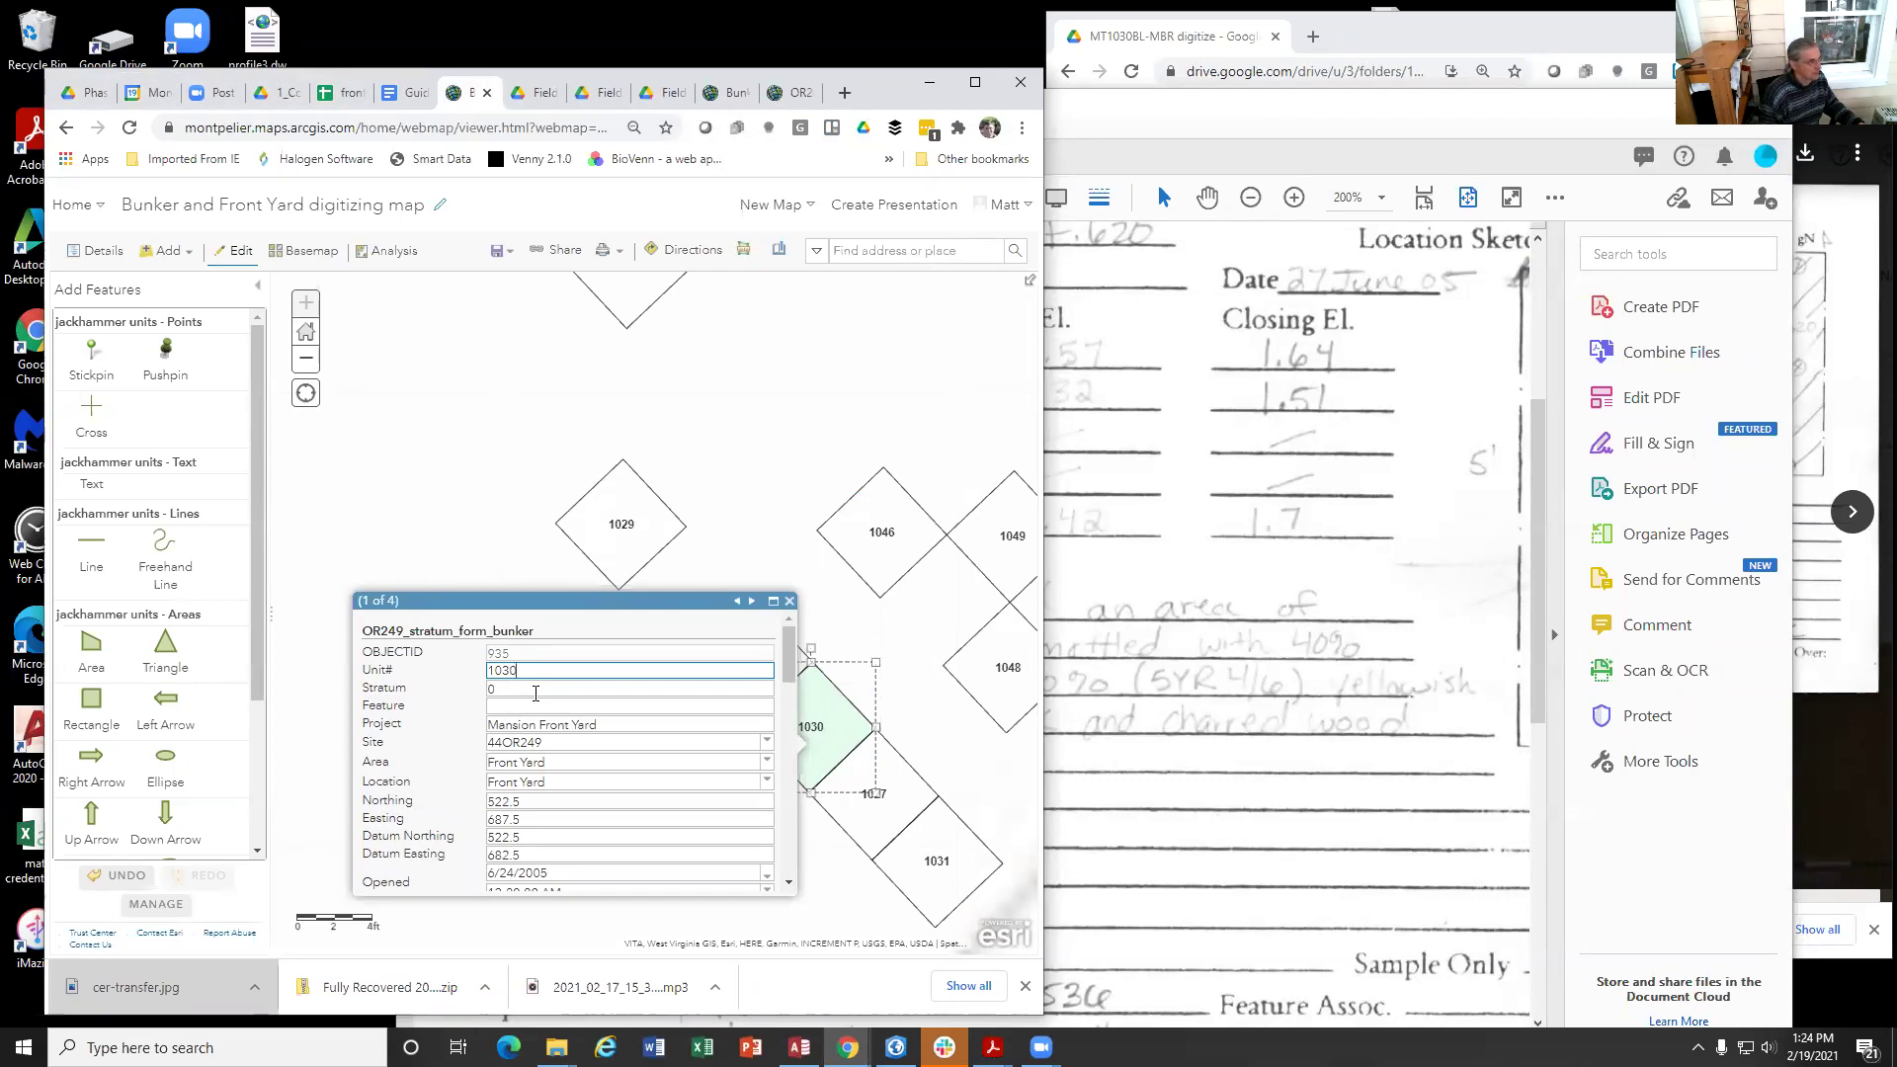
key(Tab)
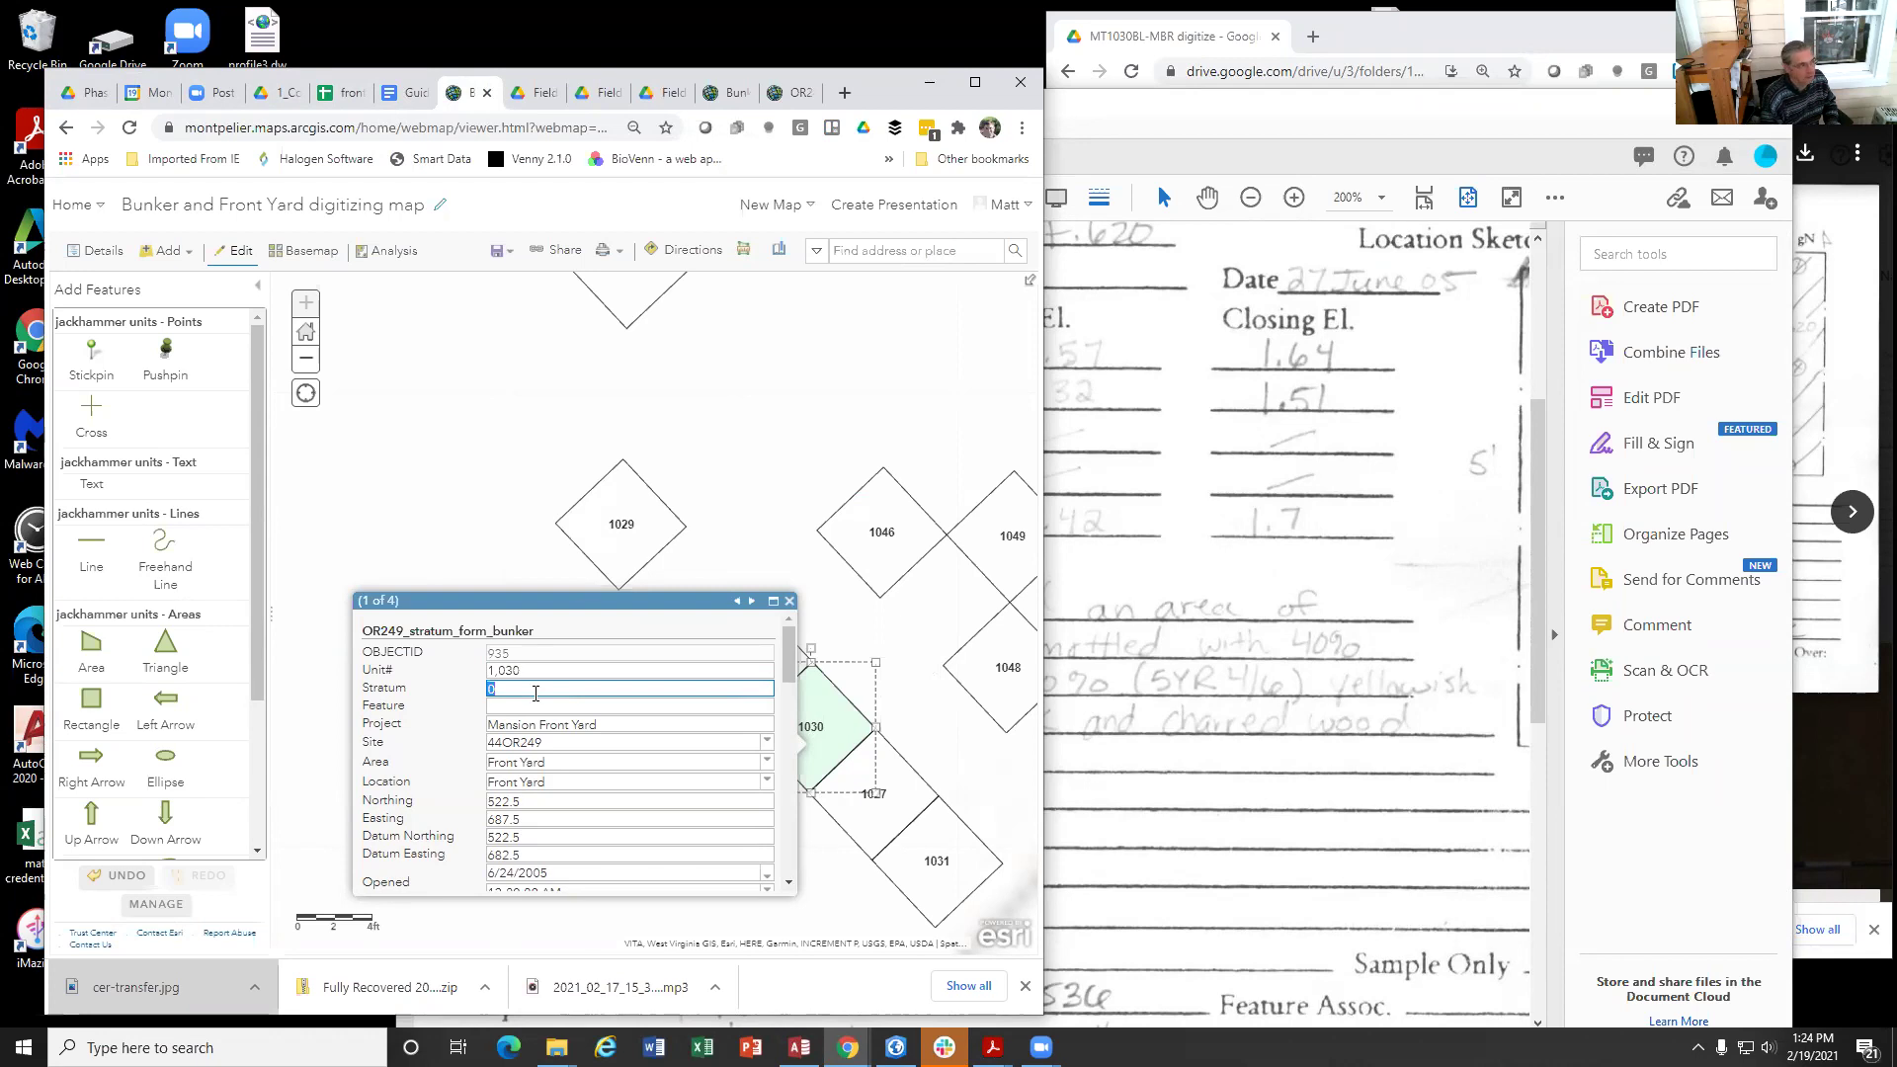
Step: In the guide for entering unit strat, remove "video" from the "Follow the directions on the" bullet under the ArcGIS webmap item
click(413, 92)
click(358, 667)
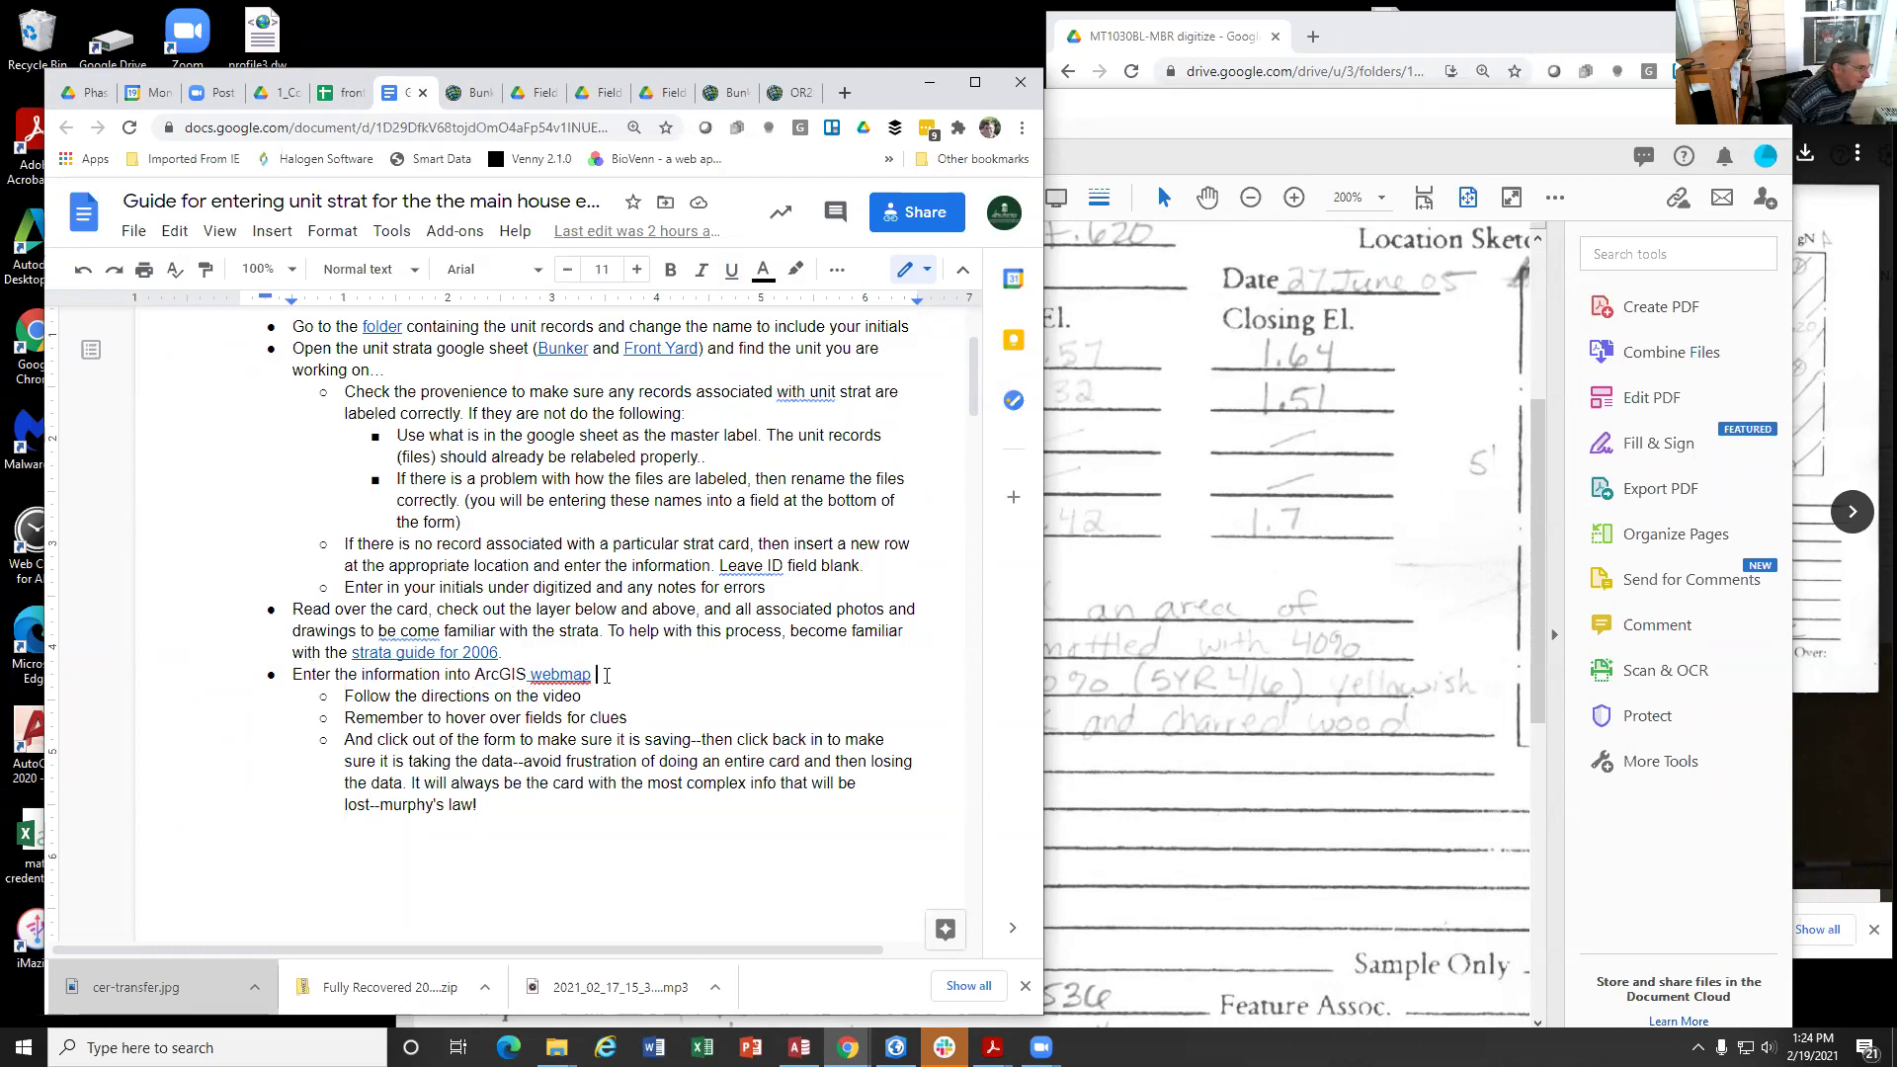
drag(583, 697, 547, 696)
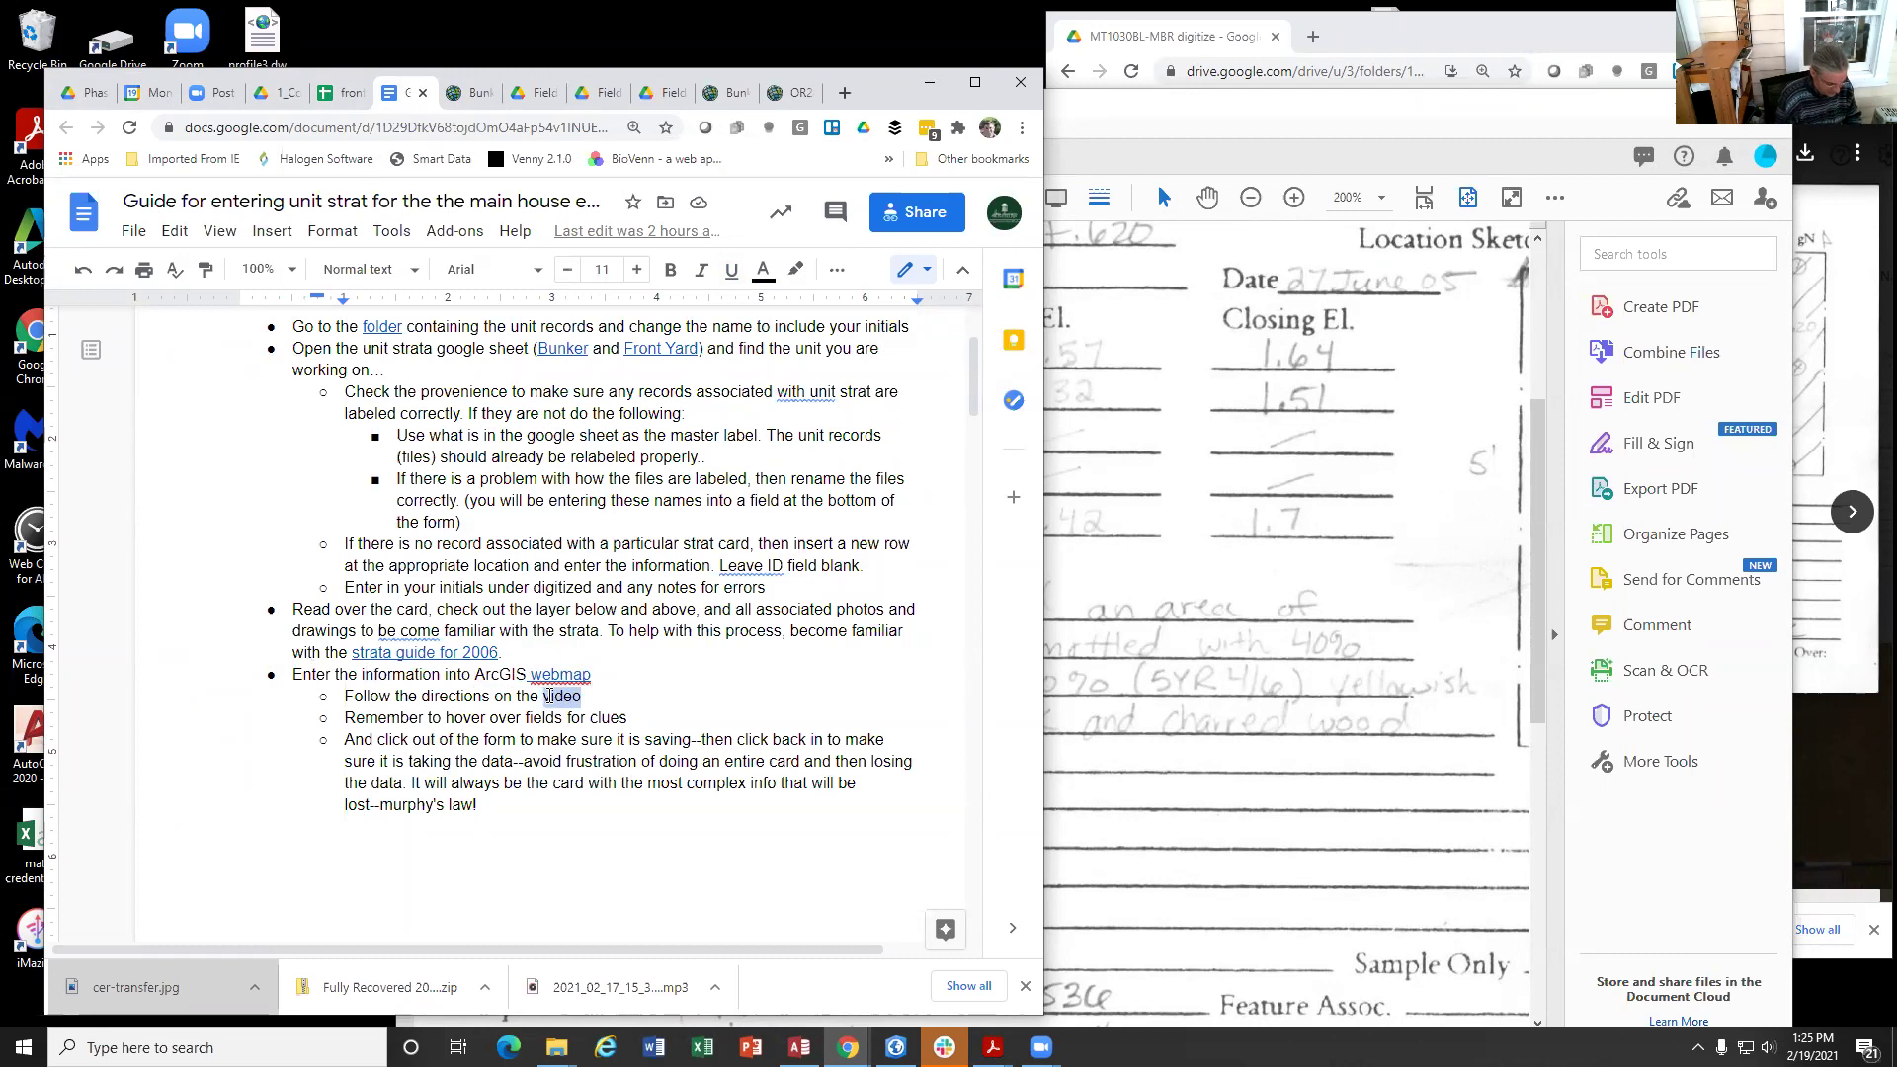
text(for)
key(BackSpace)
key(BackSpace)
key(BackSpace)
text(four and f)
key(BackSpace)
key(BackSpace)
key(BackSpace)
key(BackSpace)
key(BackSpace)
key(BackSpace)
key(BackSpace)
key(BackSpace)
key(BackSpace)
key(BackSpace)
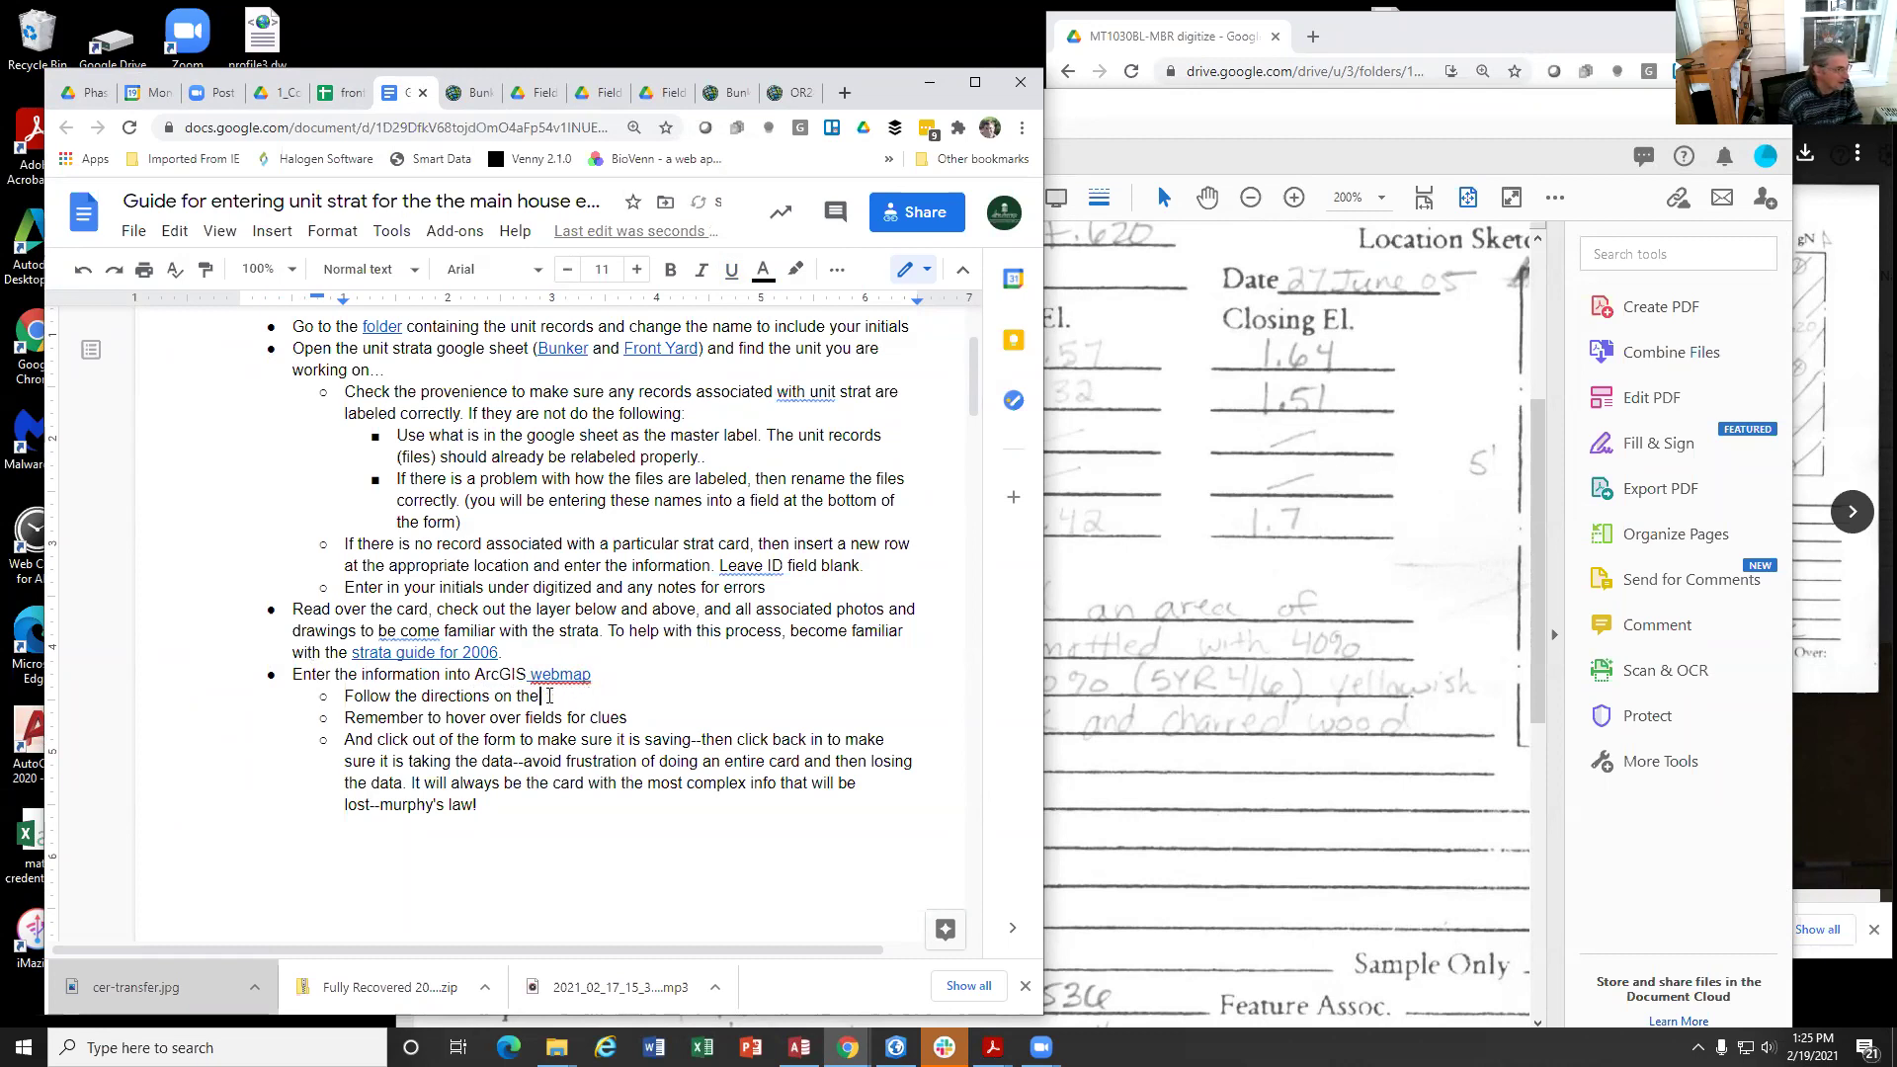
Step: Continue the directions bullet with "how to create a polygon that represents the area excavated"
text(How)
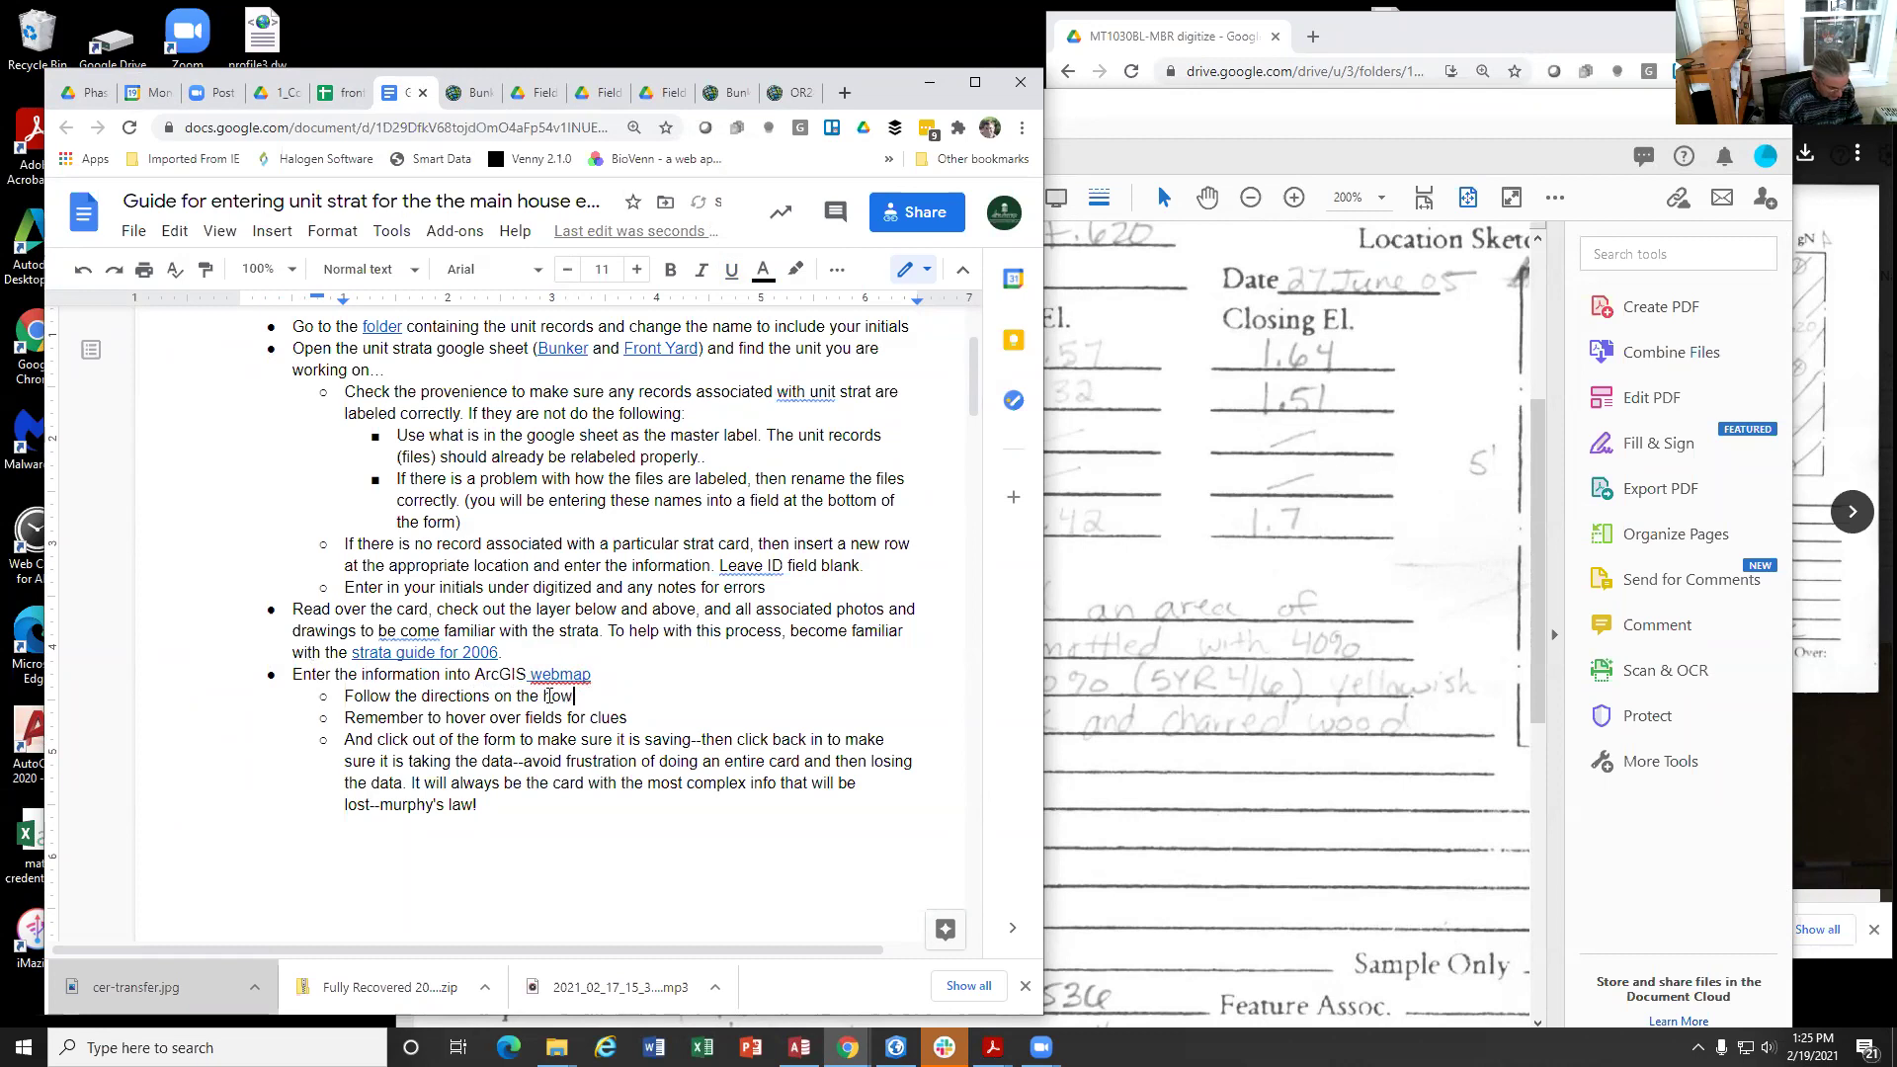
text( to create a)
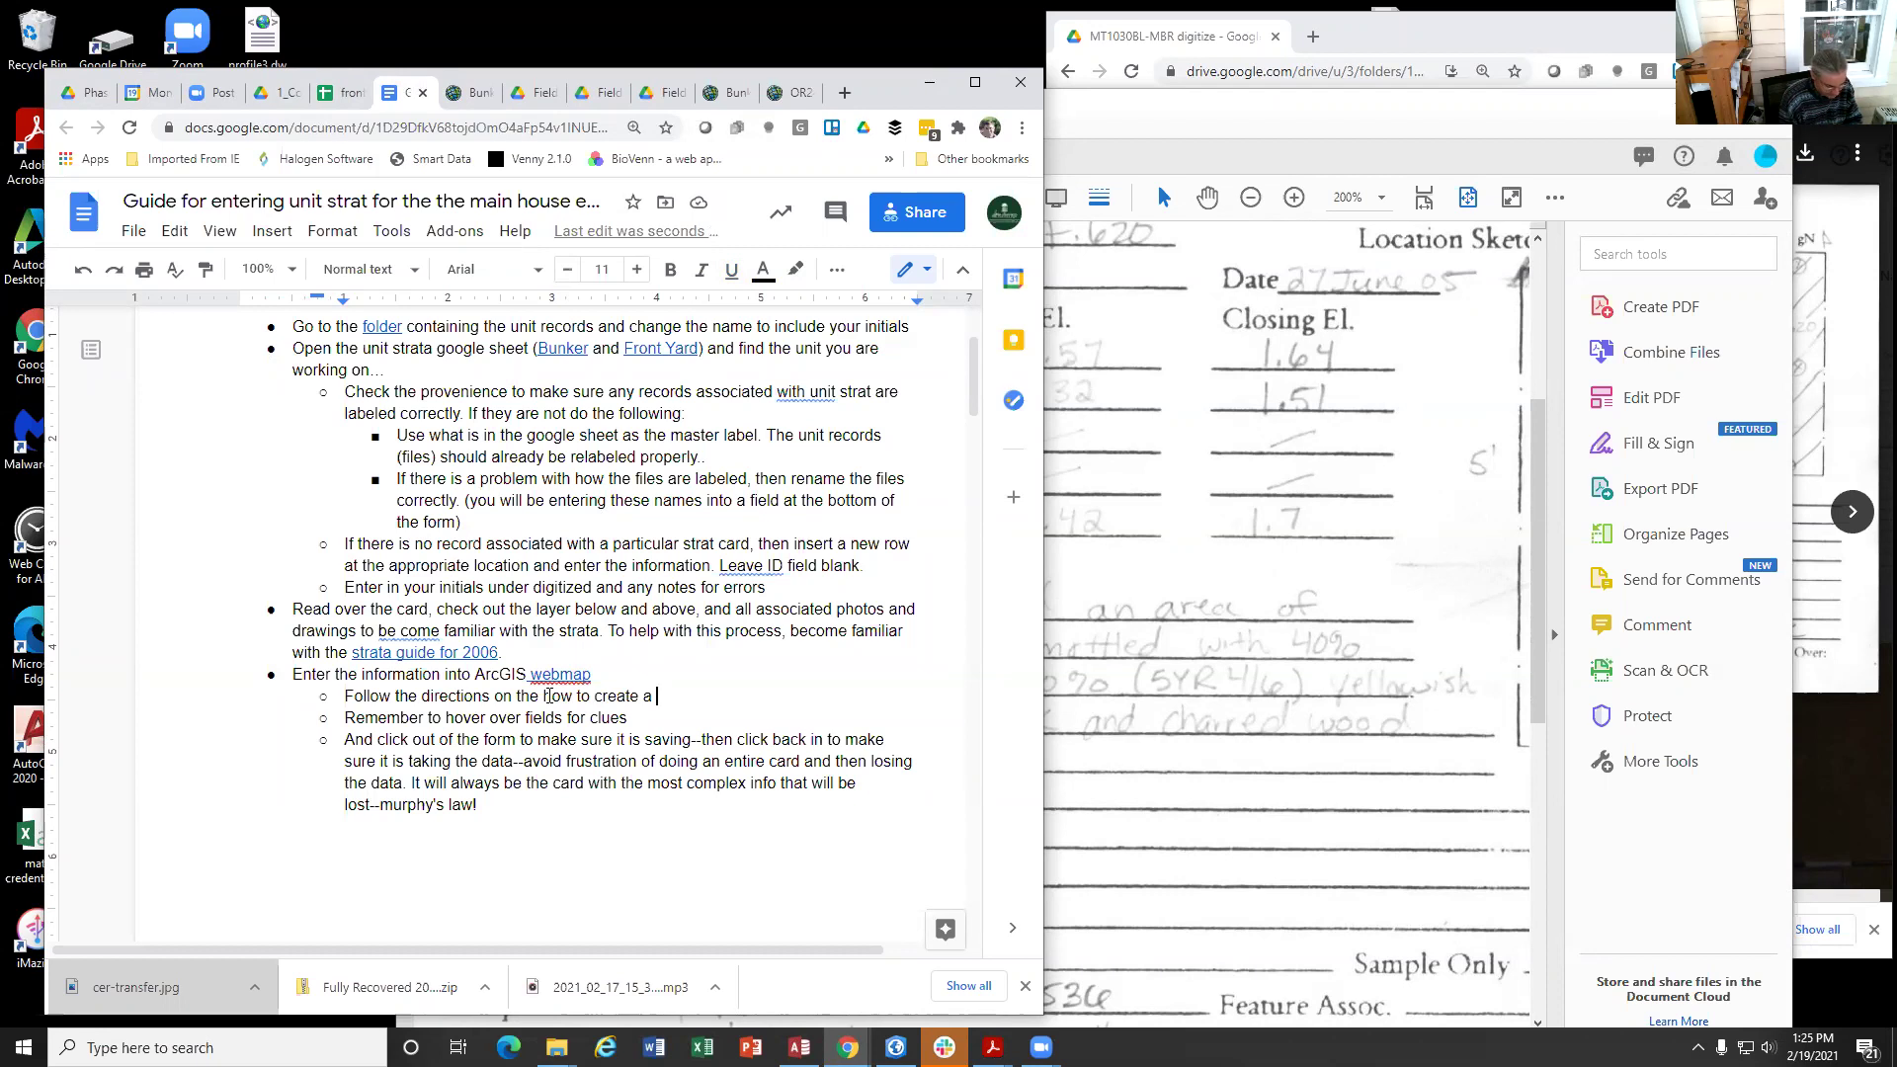
text(polygon that)
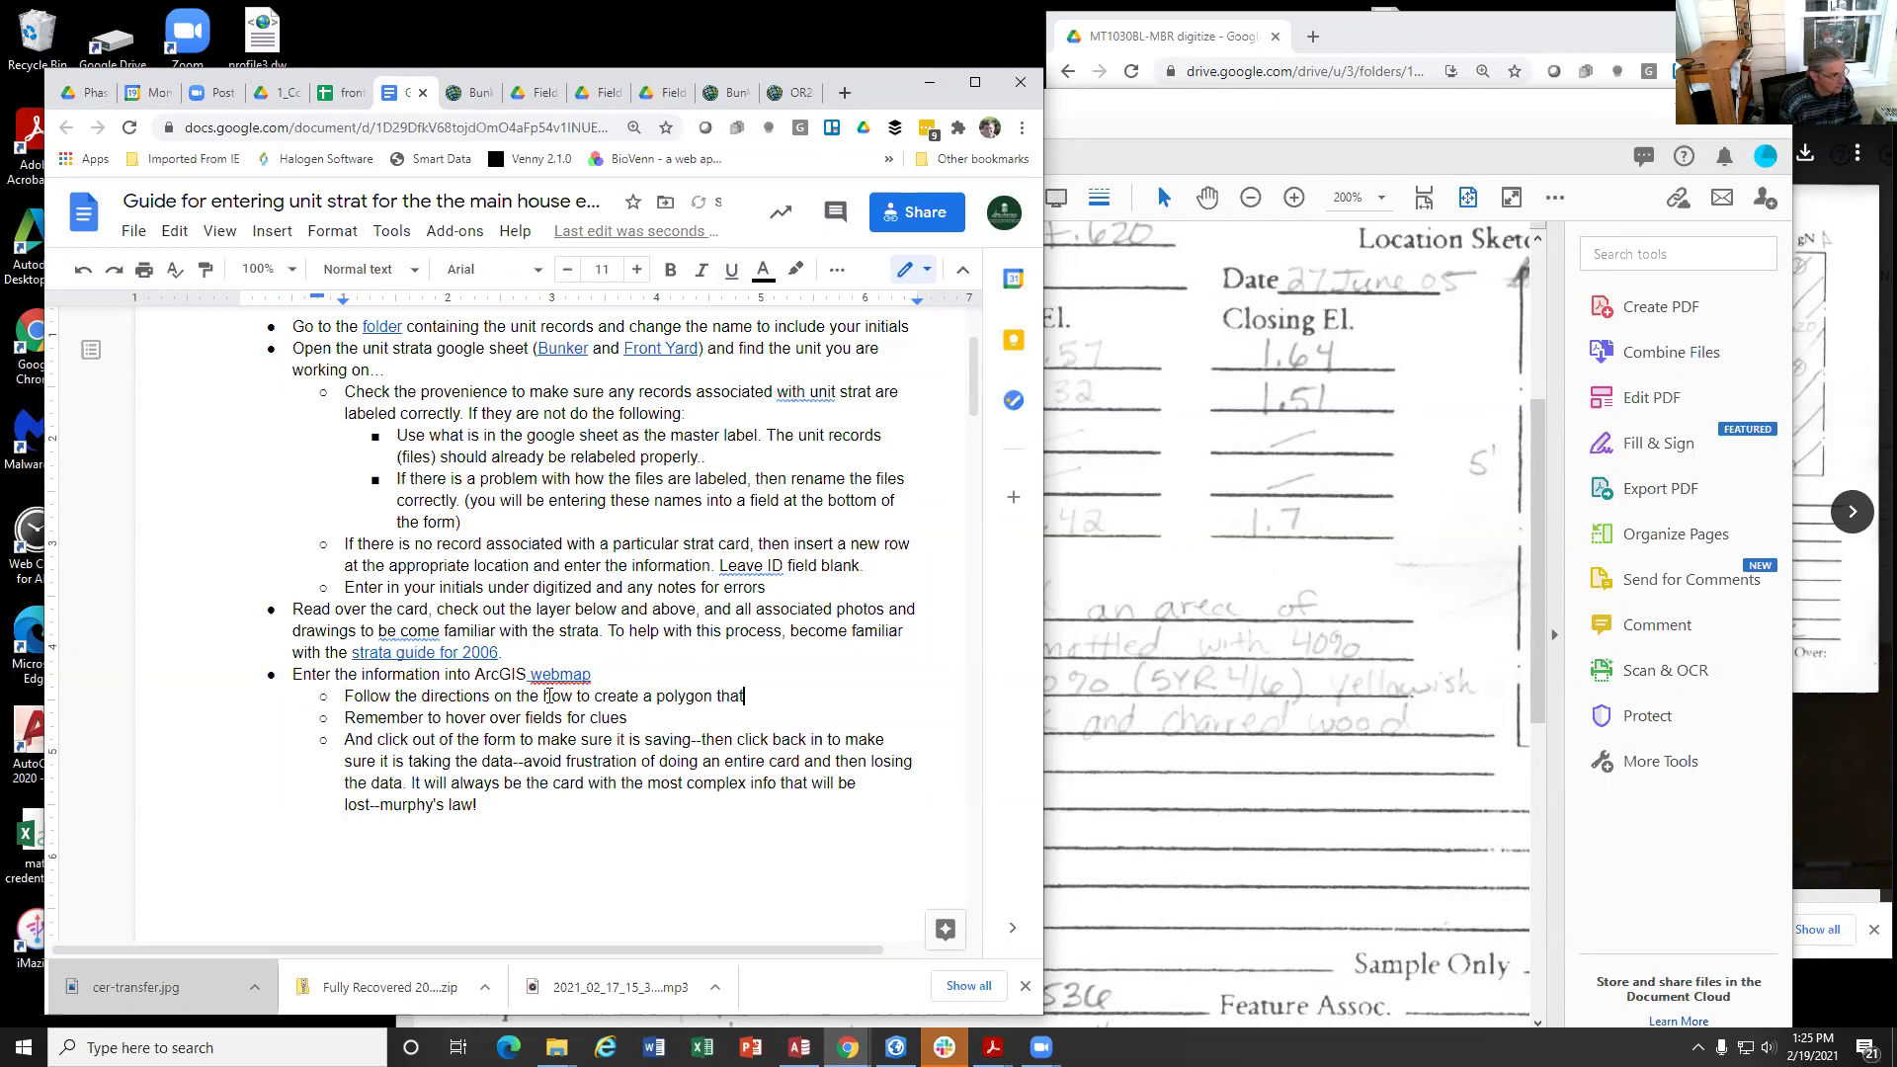
text( represents the area excavated)
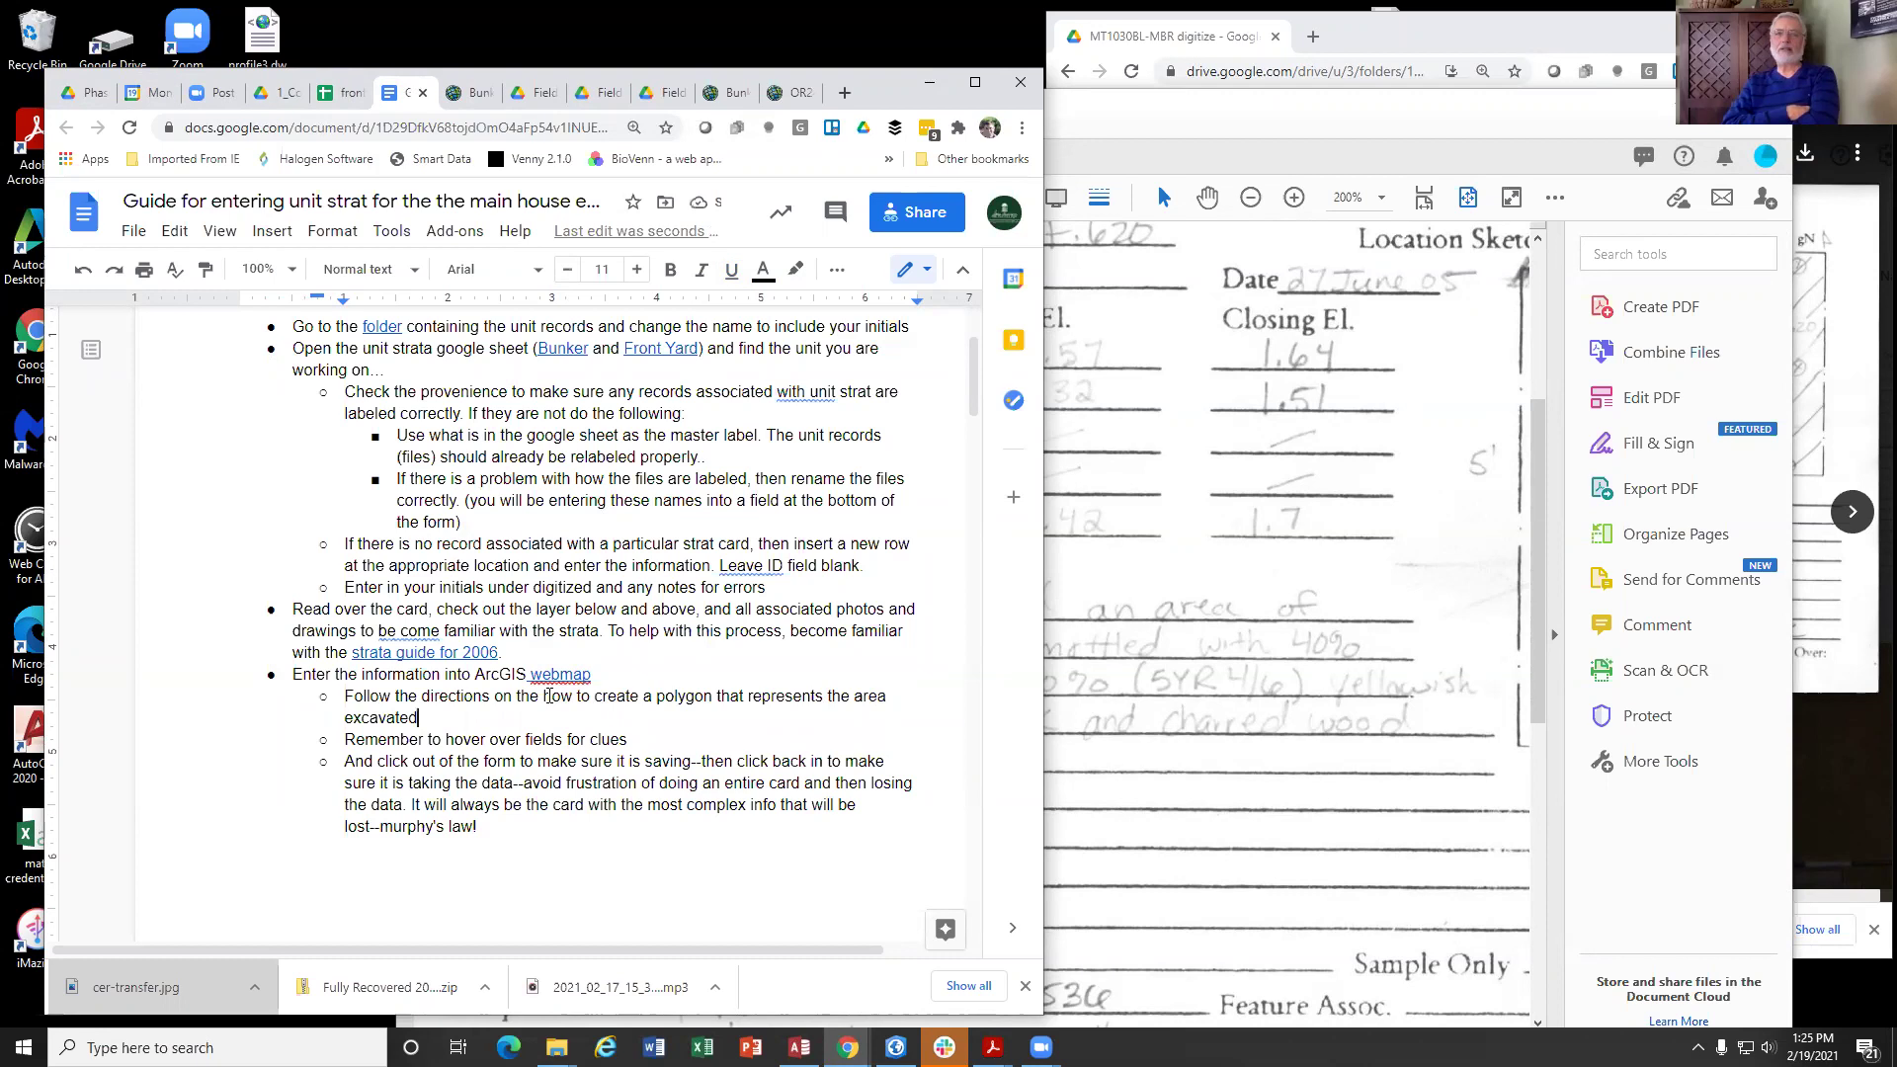
Step: Replace "the area excavated" at the end of the directions bullet with "stratum."
key(BackSpace)
key(BackSpace)
key(BackSpace)
key(BackSpace)
key(BackSpace)
key(BackSpace)
key(BackSpace)
key(BackSpace)
key(BackSpace)
key(BackSpace)
key(BackSpace)
key(BackSpace)
key(BackSpace)
key(BackSpace)
key(BackSpace)
key(BackSpace)
key(BackSpace)
text(stratum)
key(BackSpace)
text(.)
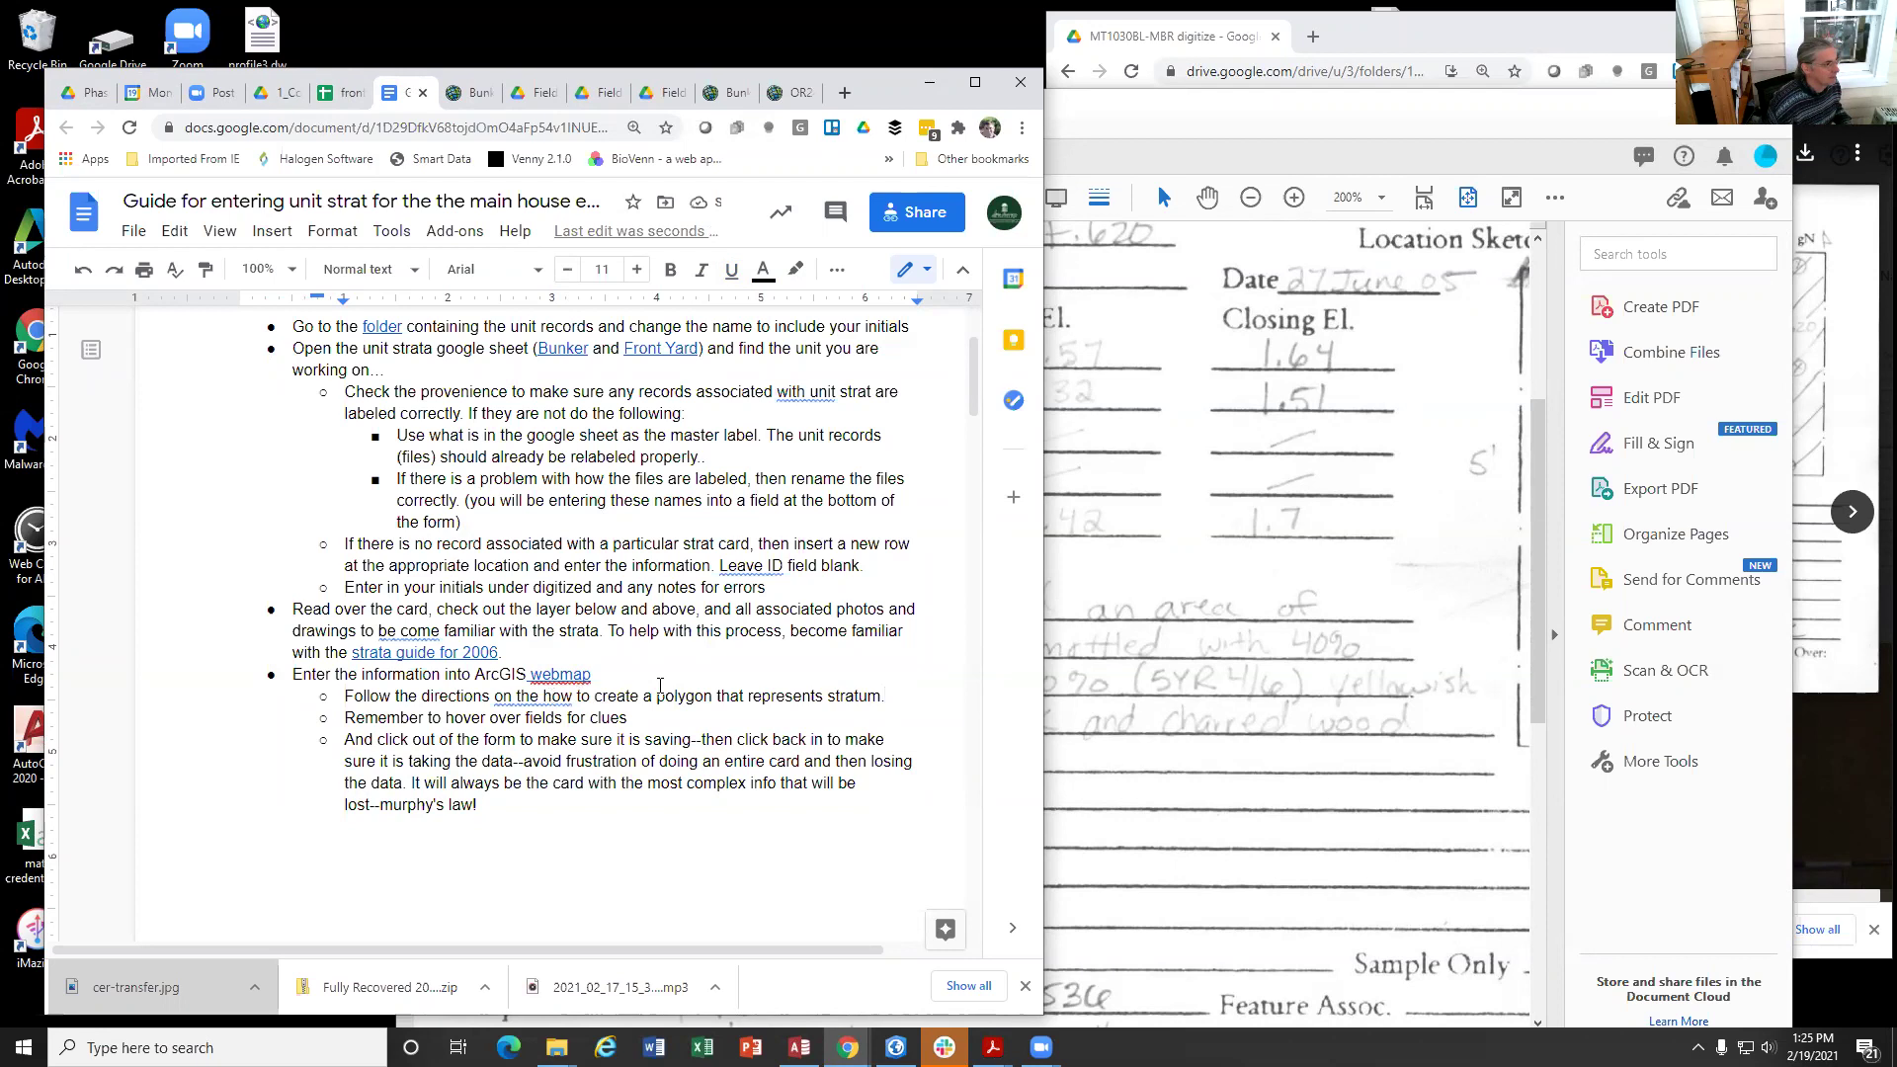
Step: In the guide's directions bullet, insert "video for" before "how to create a polygon that represents stratum."
click(544, 695)
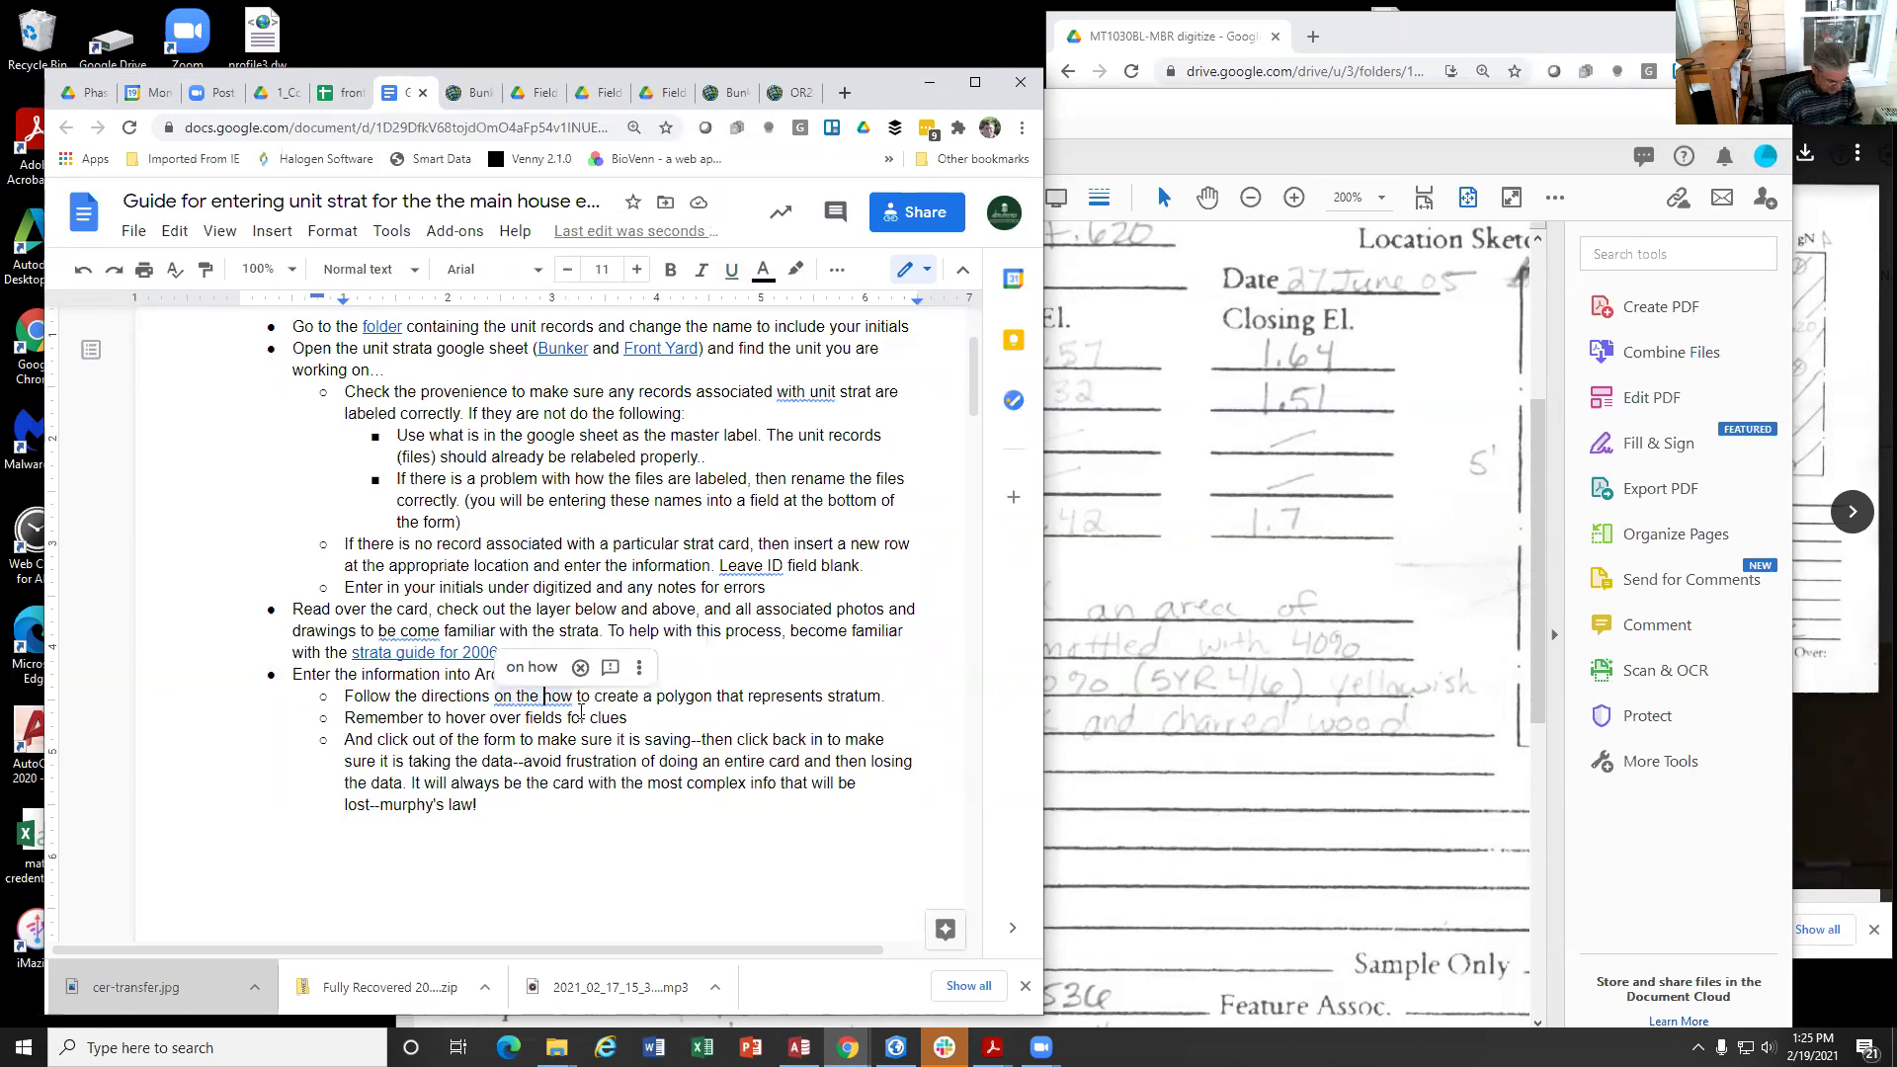
text(video for)
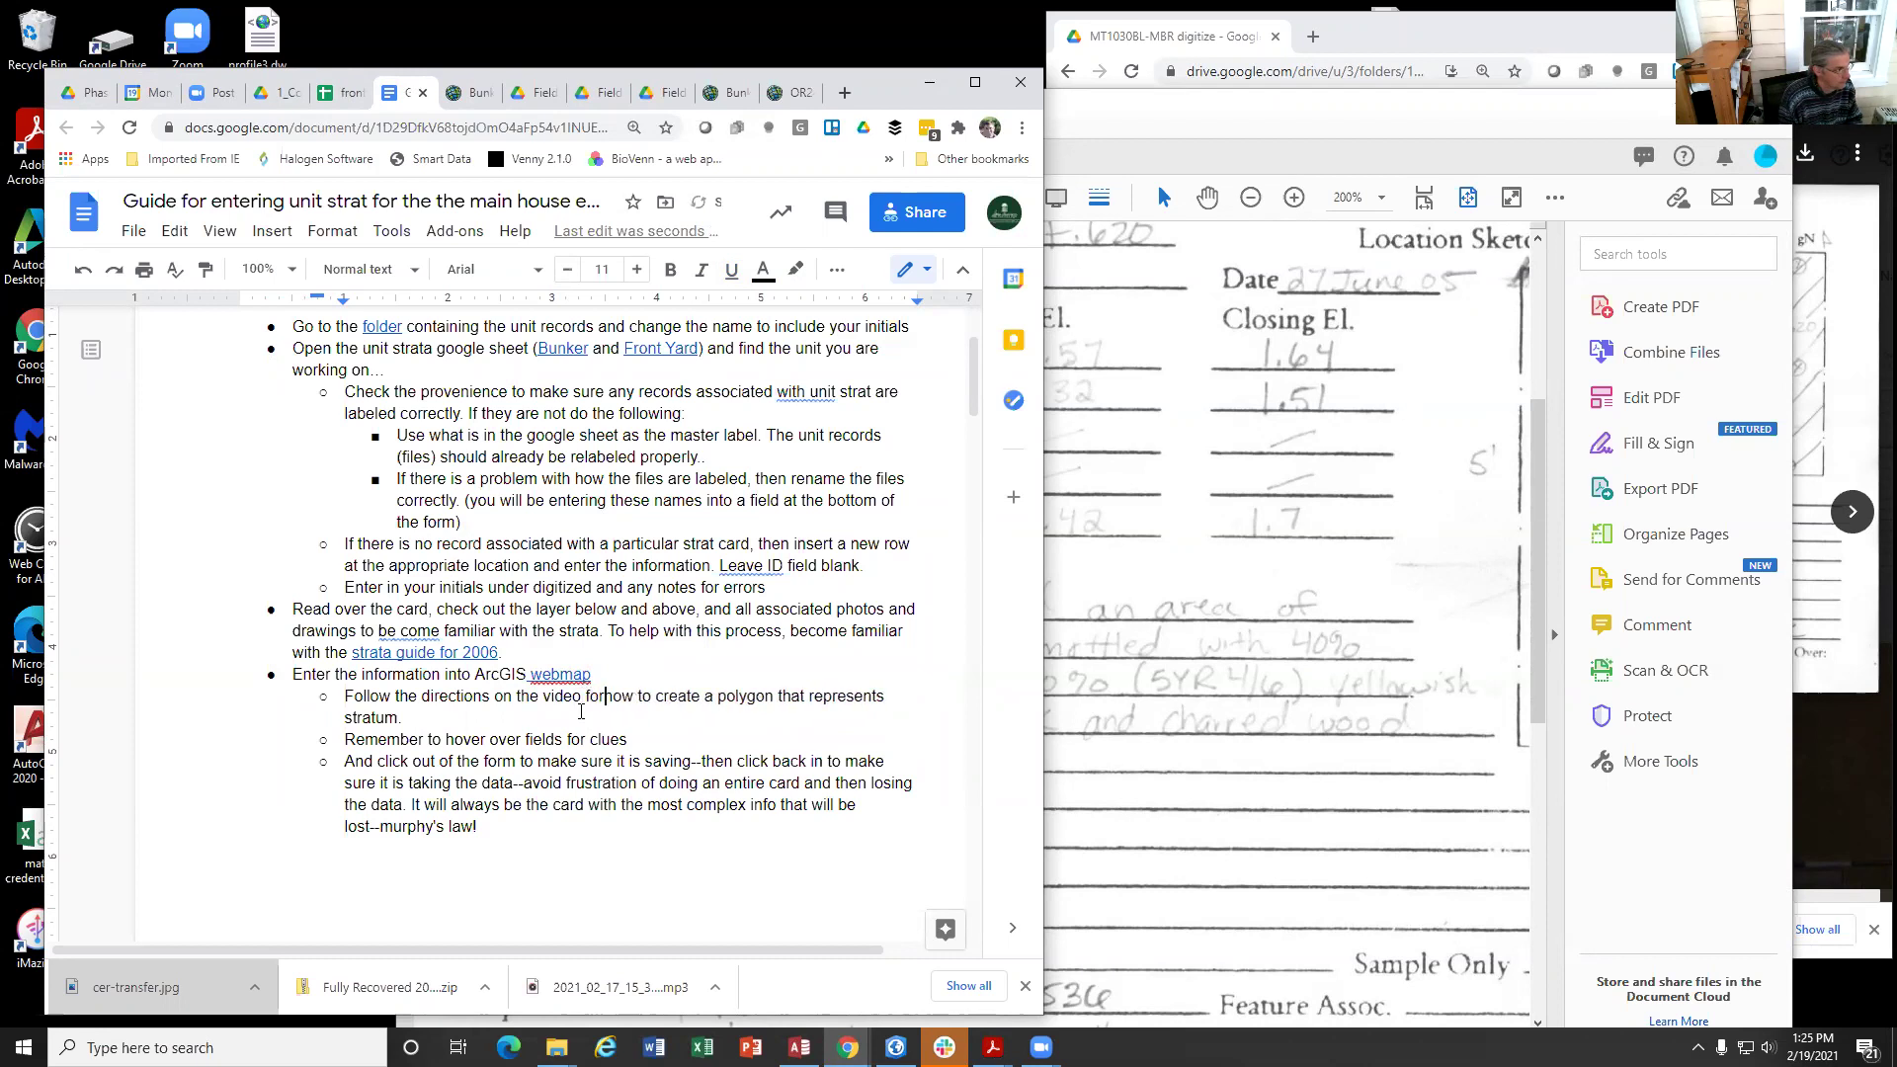
key(Down)
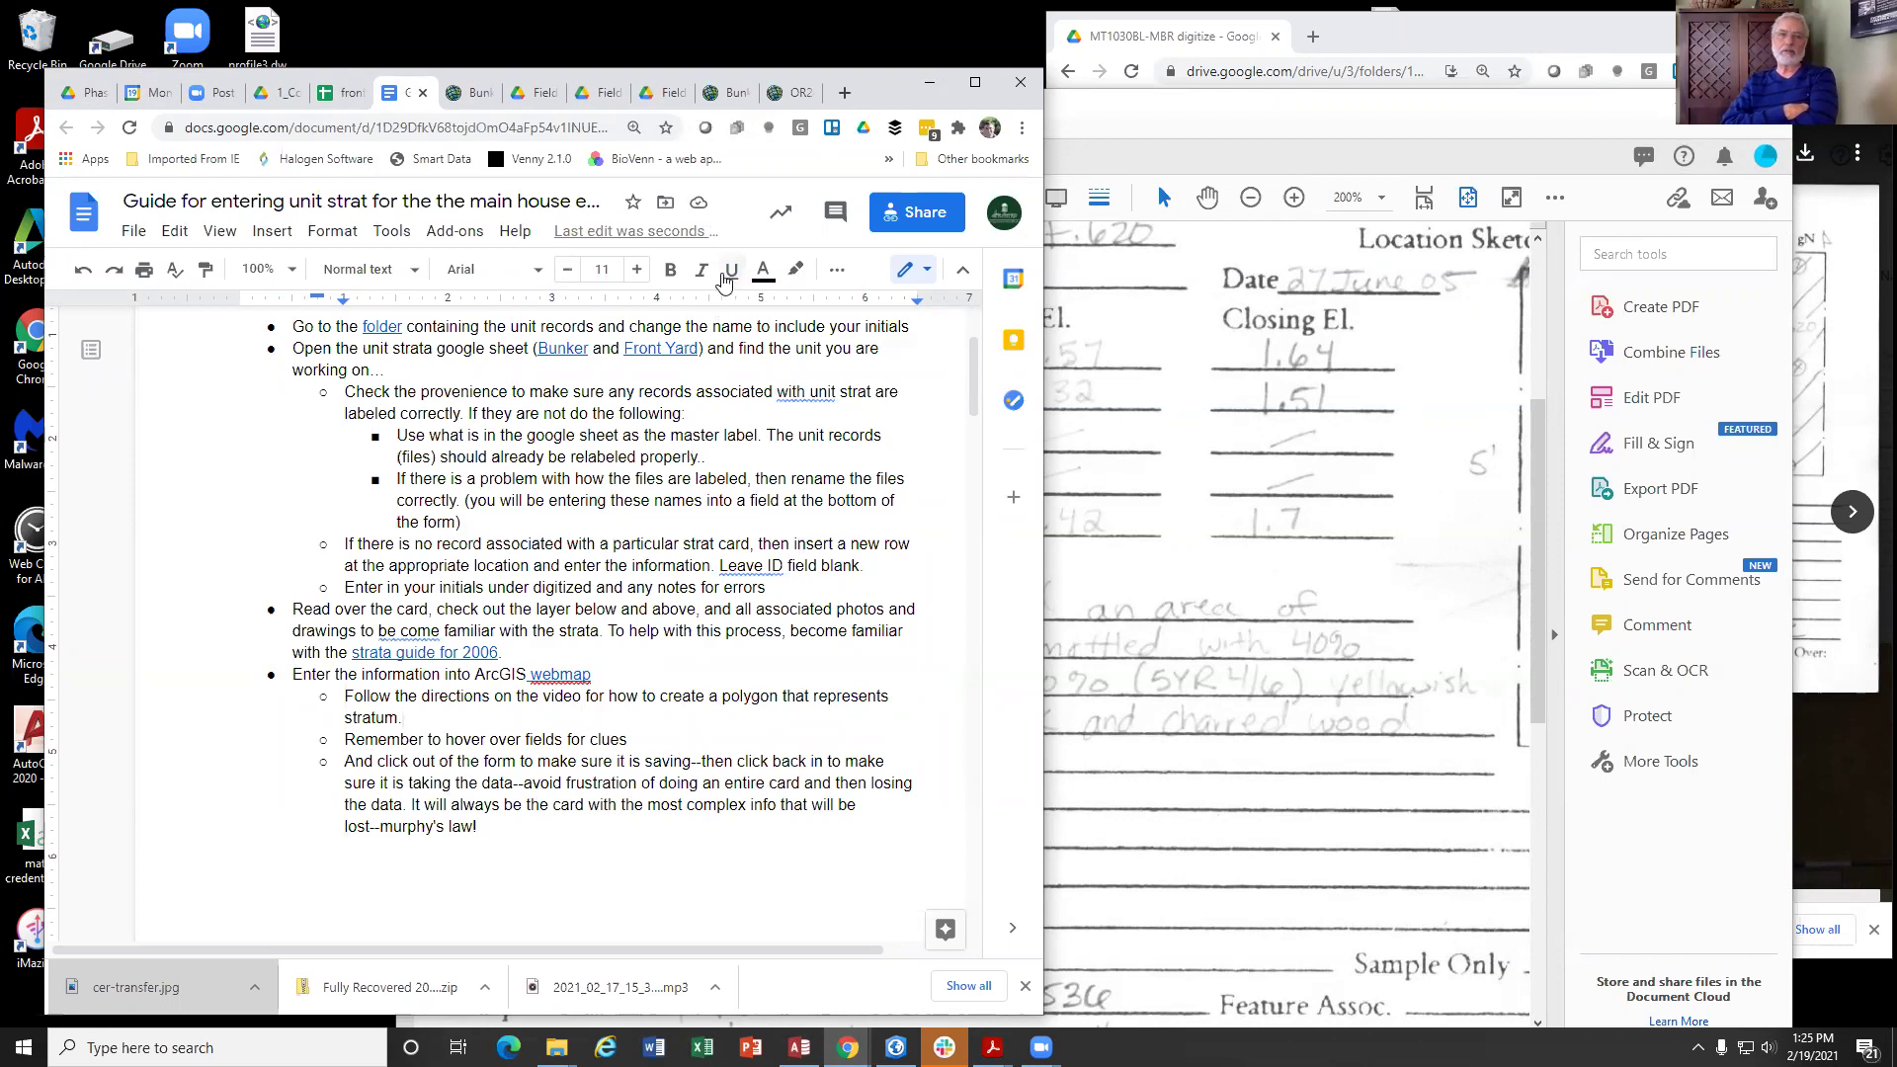
Step: Return to the Bunker and Front Yard digitizing map and review the photo and form file names in unit 1030's stratum record
click(478, 95)
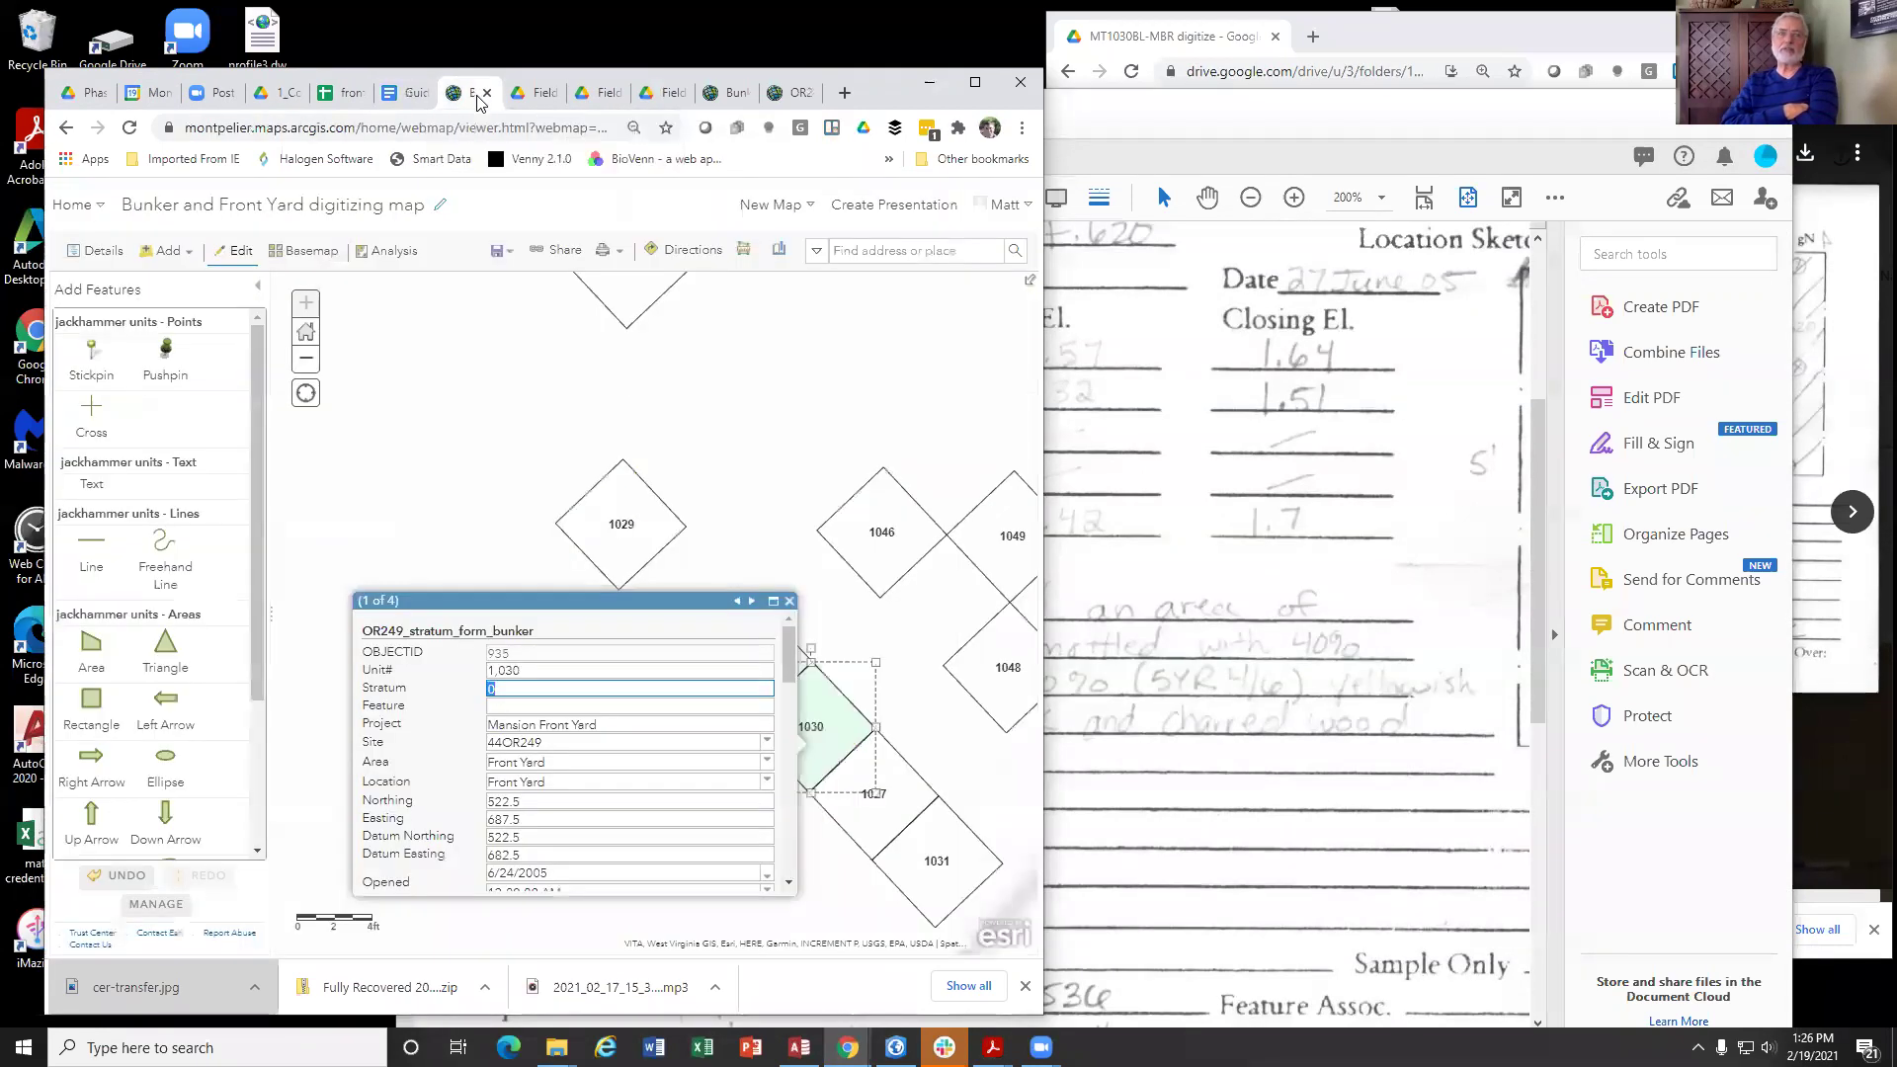
scroll(551, 734, down, 3)
scroll(552, 734, down, 5)
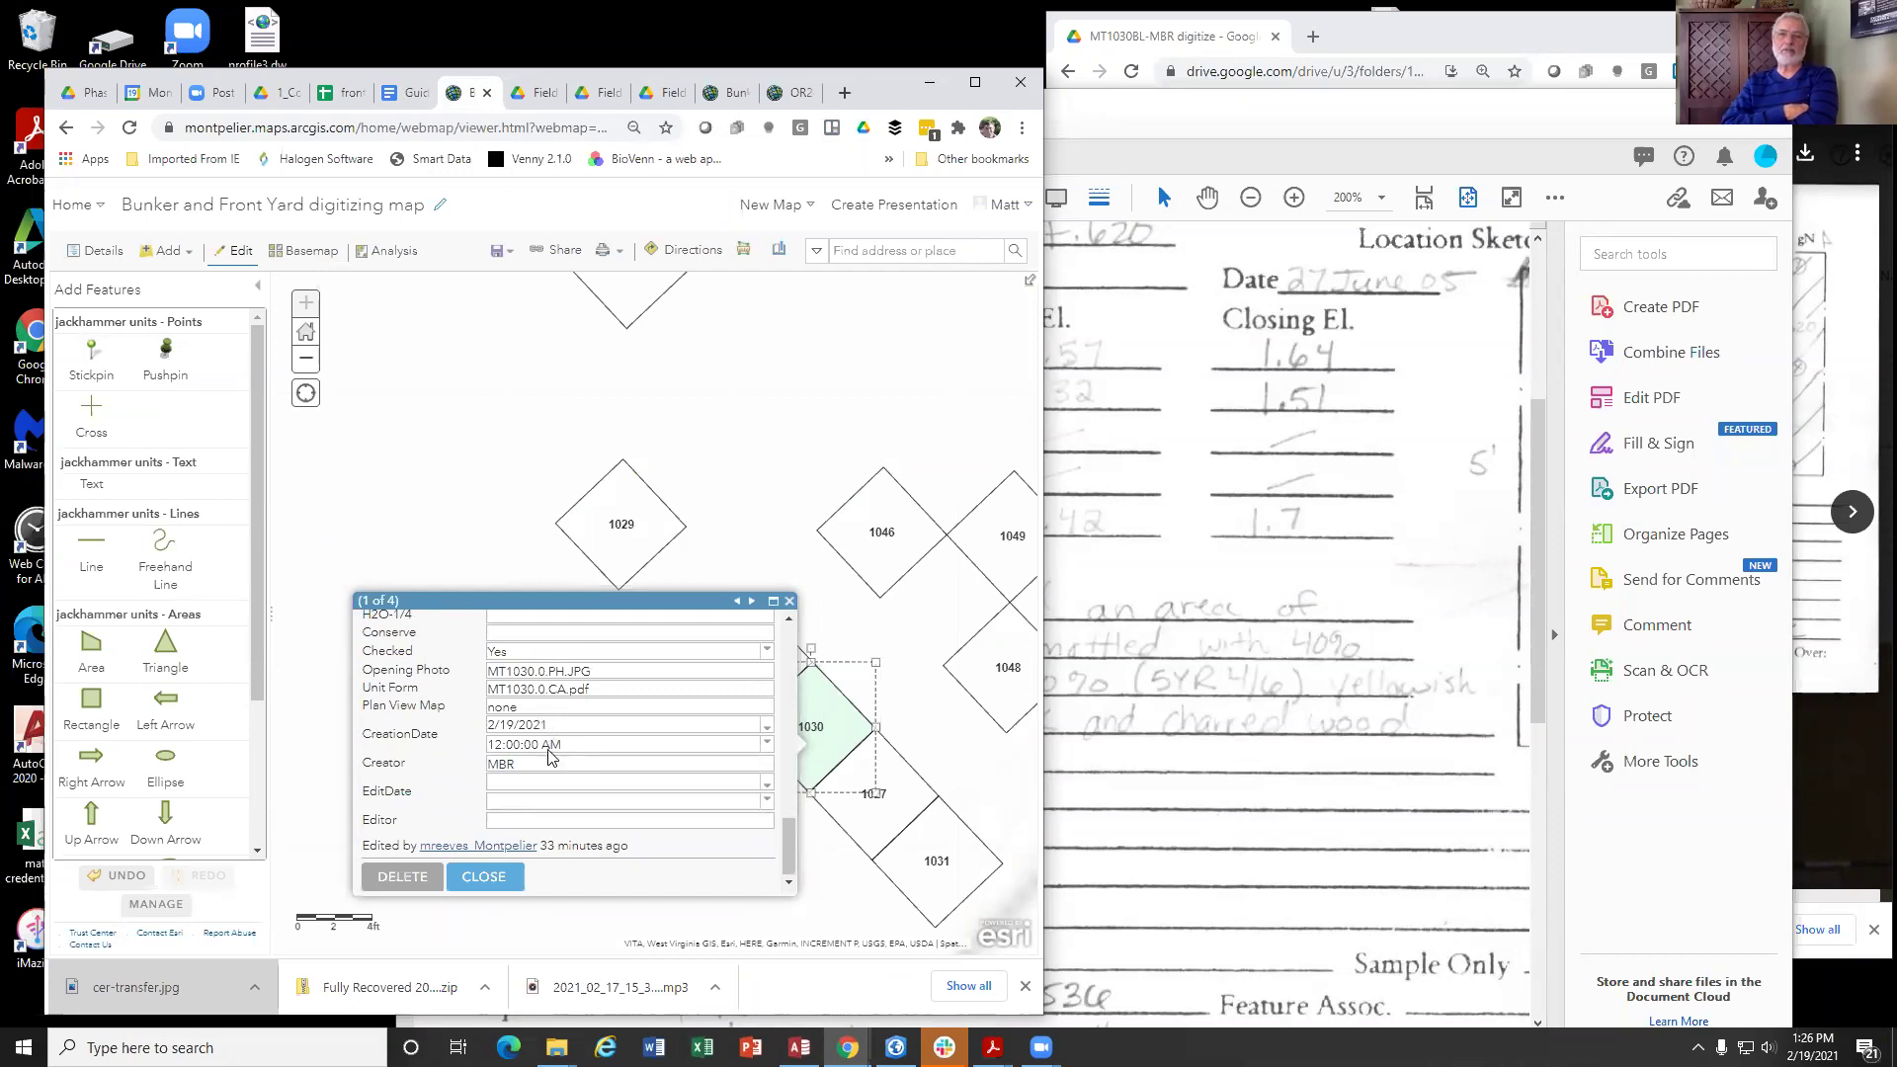
click(593, 670)
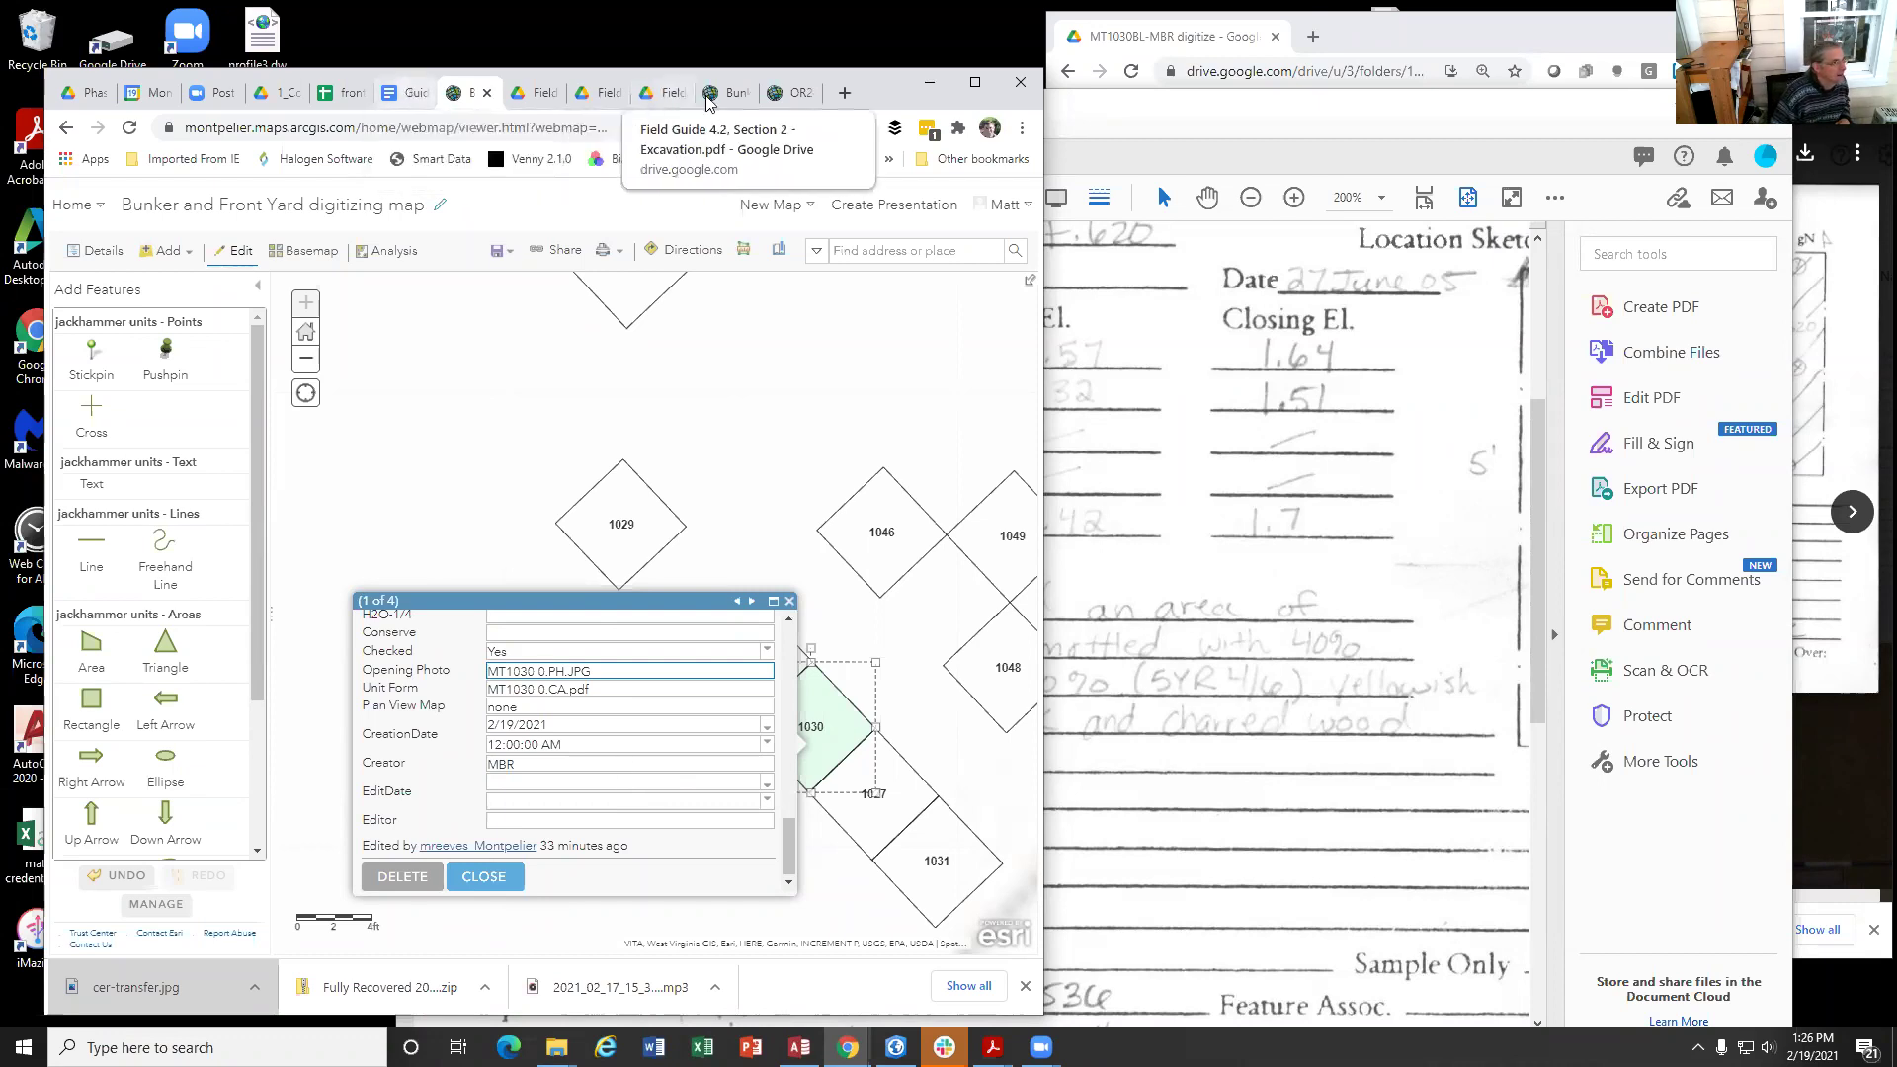
Step: Open the ArcGIS StoryMaps story "Bringing the Archaeology of the Main House On-Line" in a new tab and copy its link
click(845, 93)
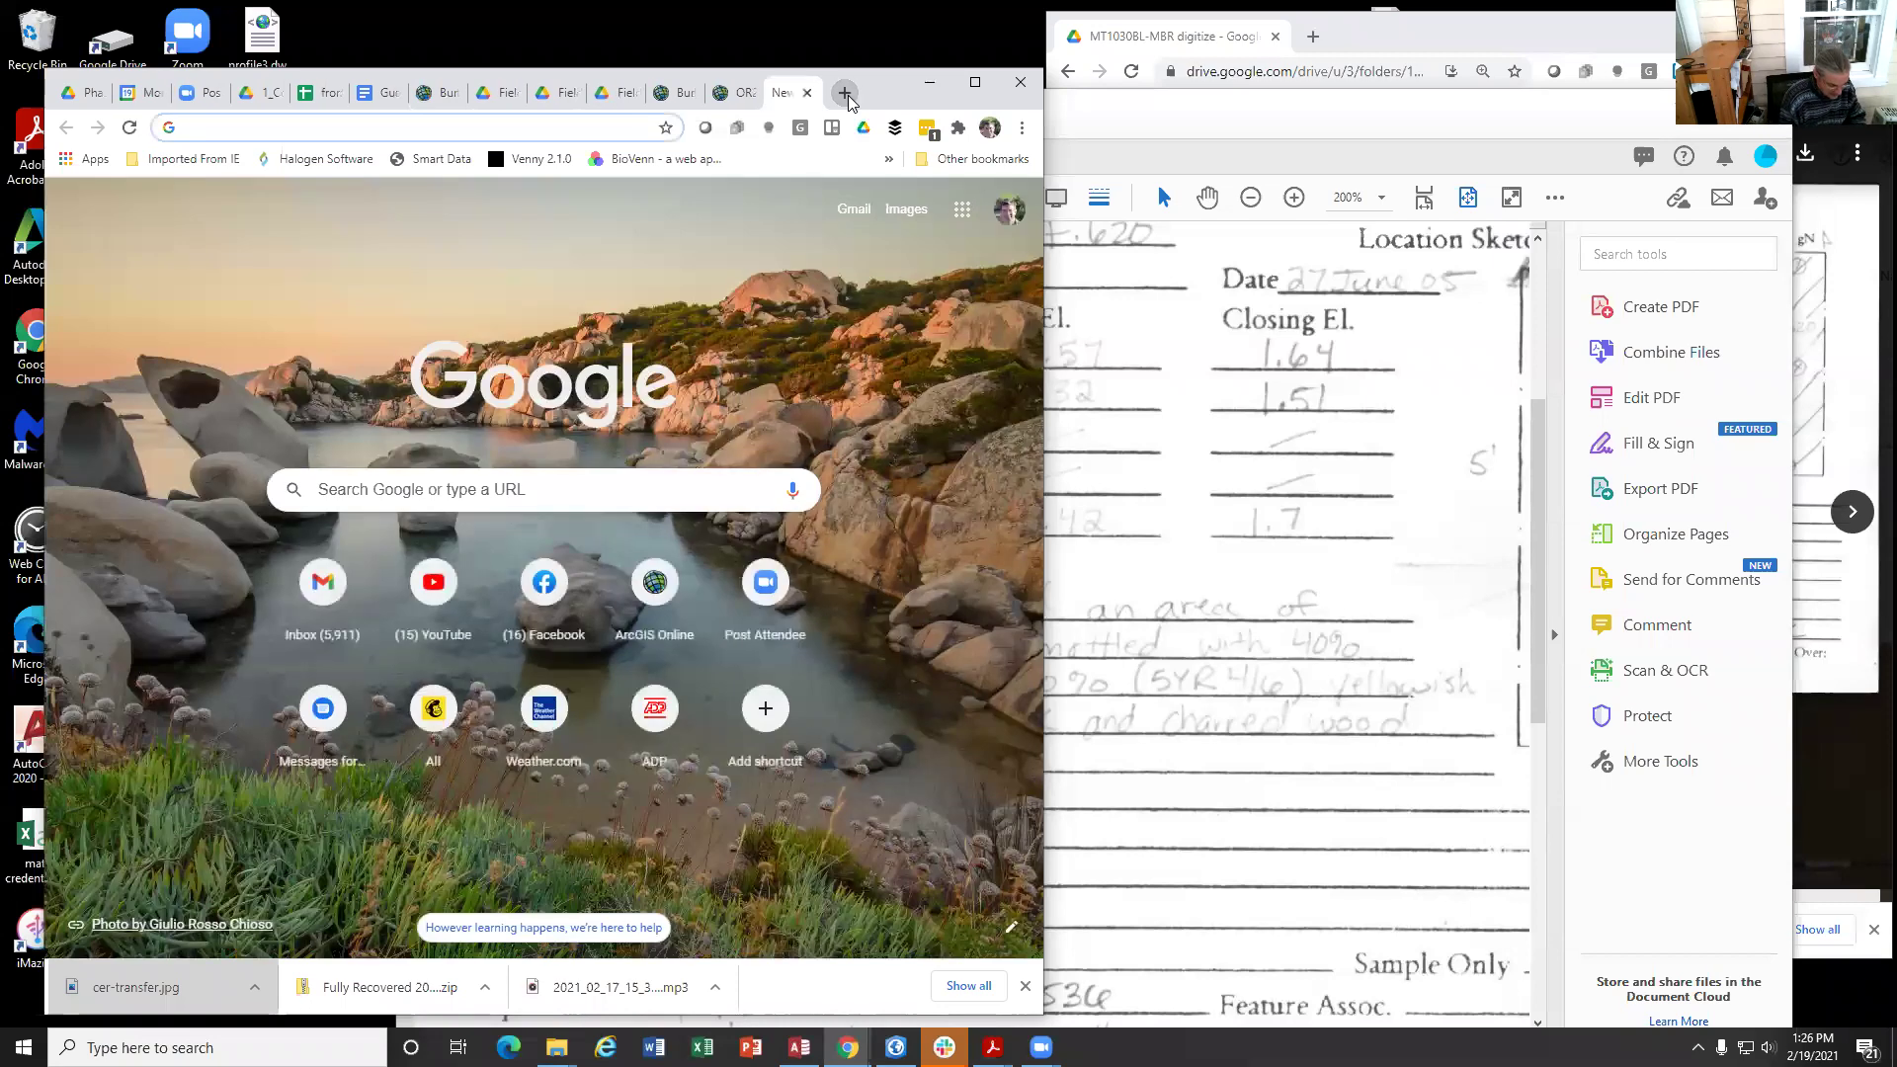
text(imls)
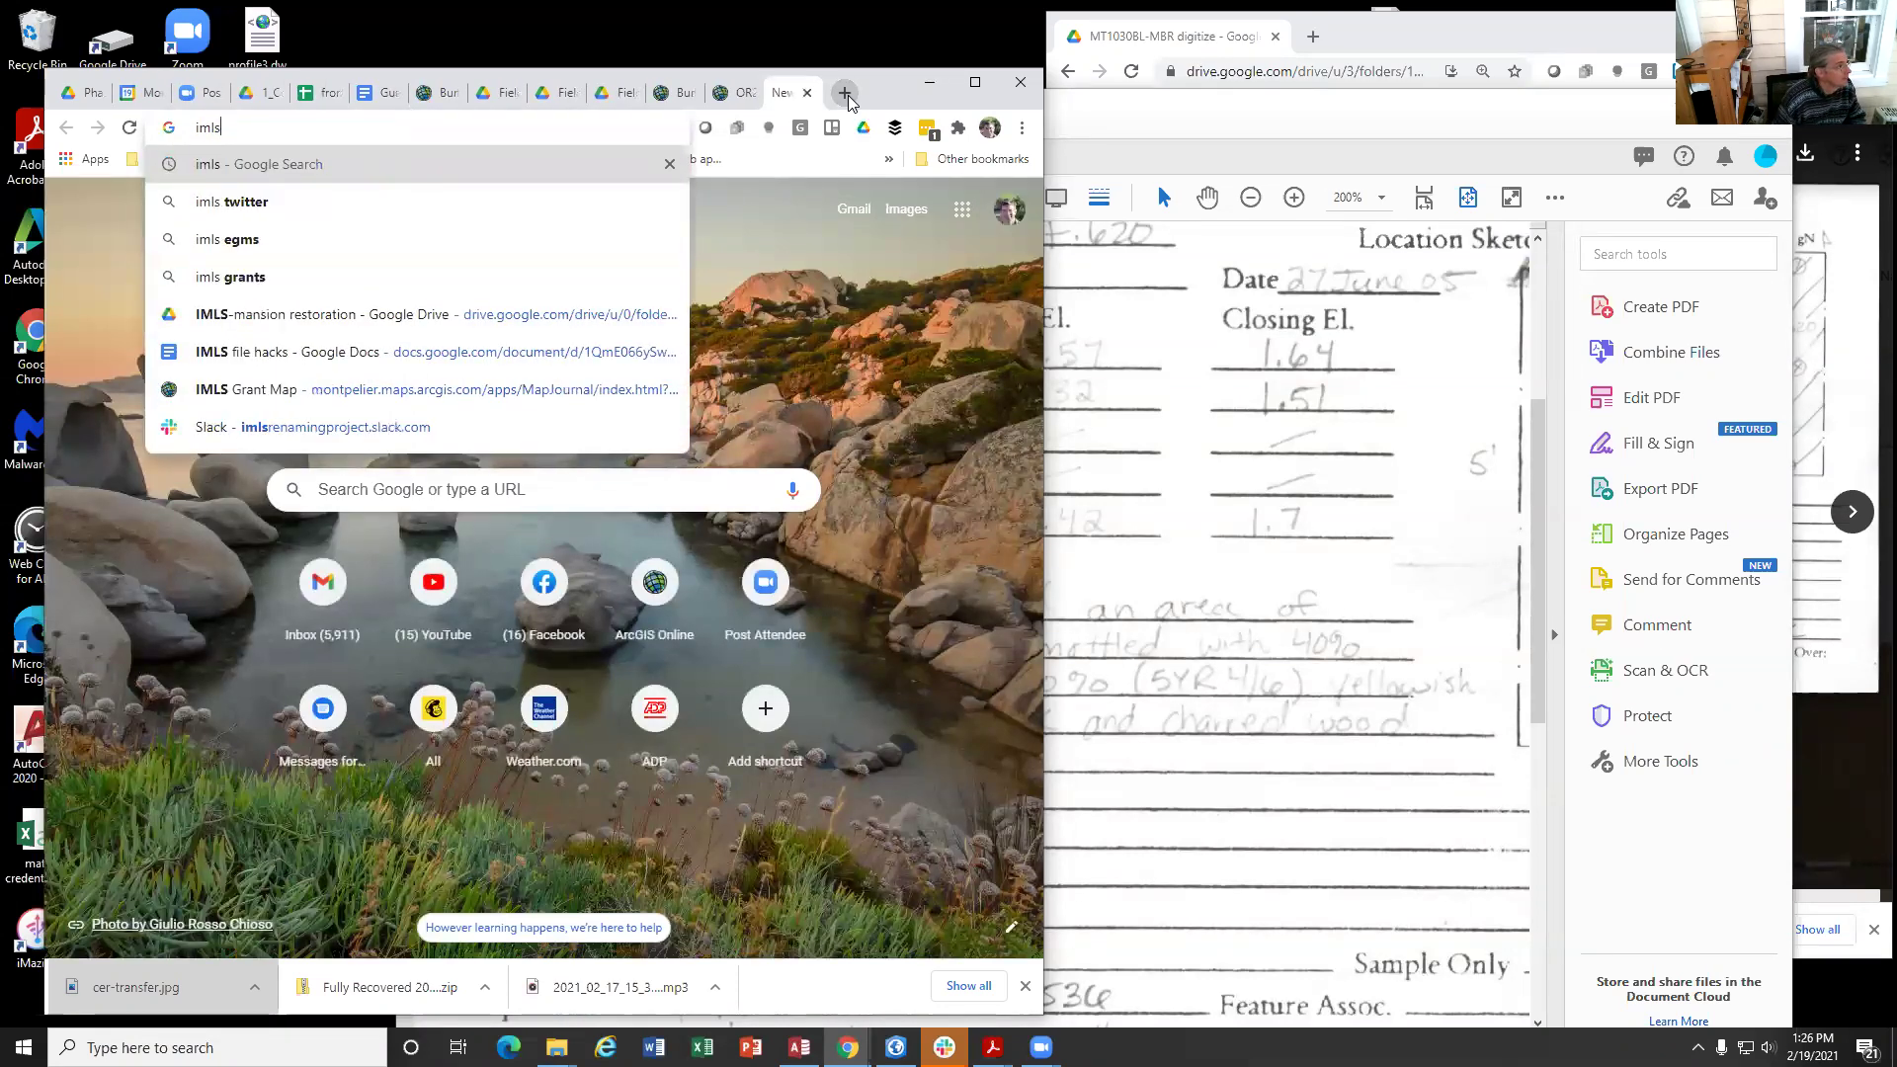
key(ctrl+a)
text(storymaps)
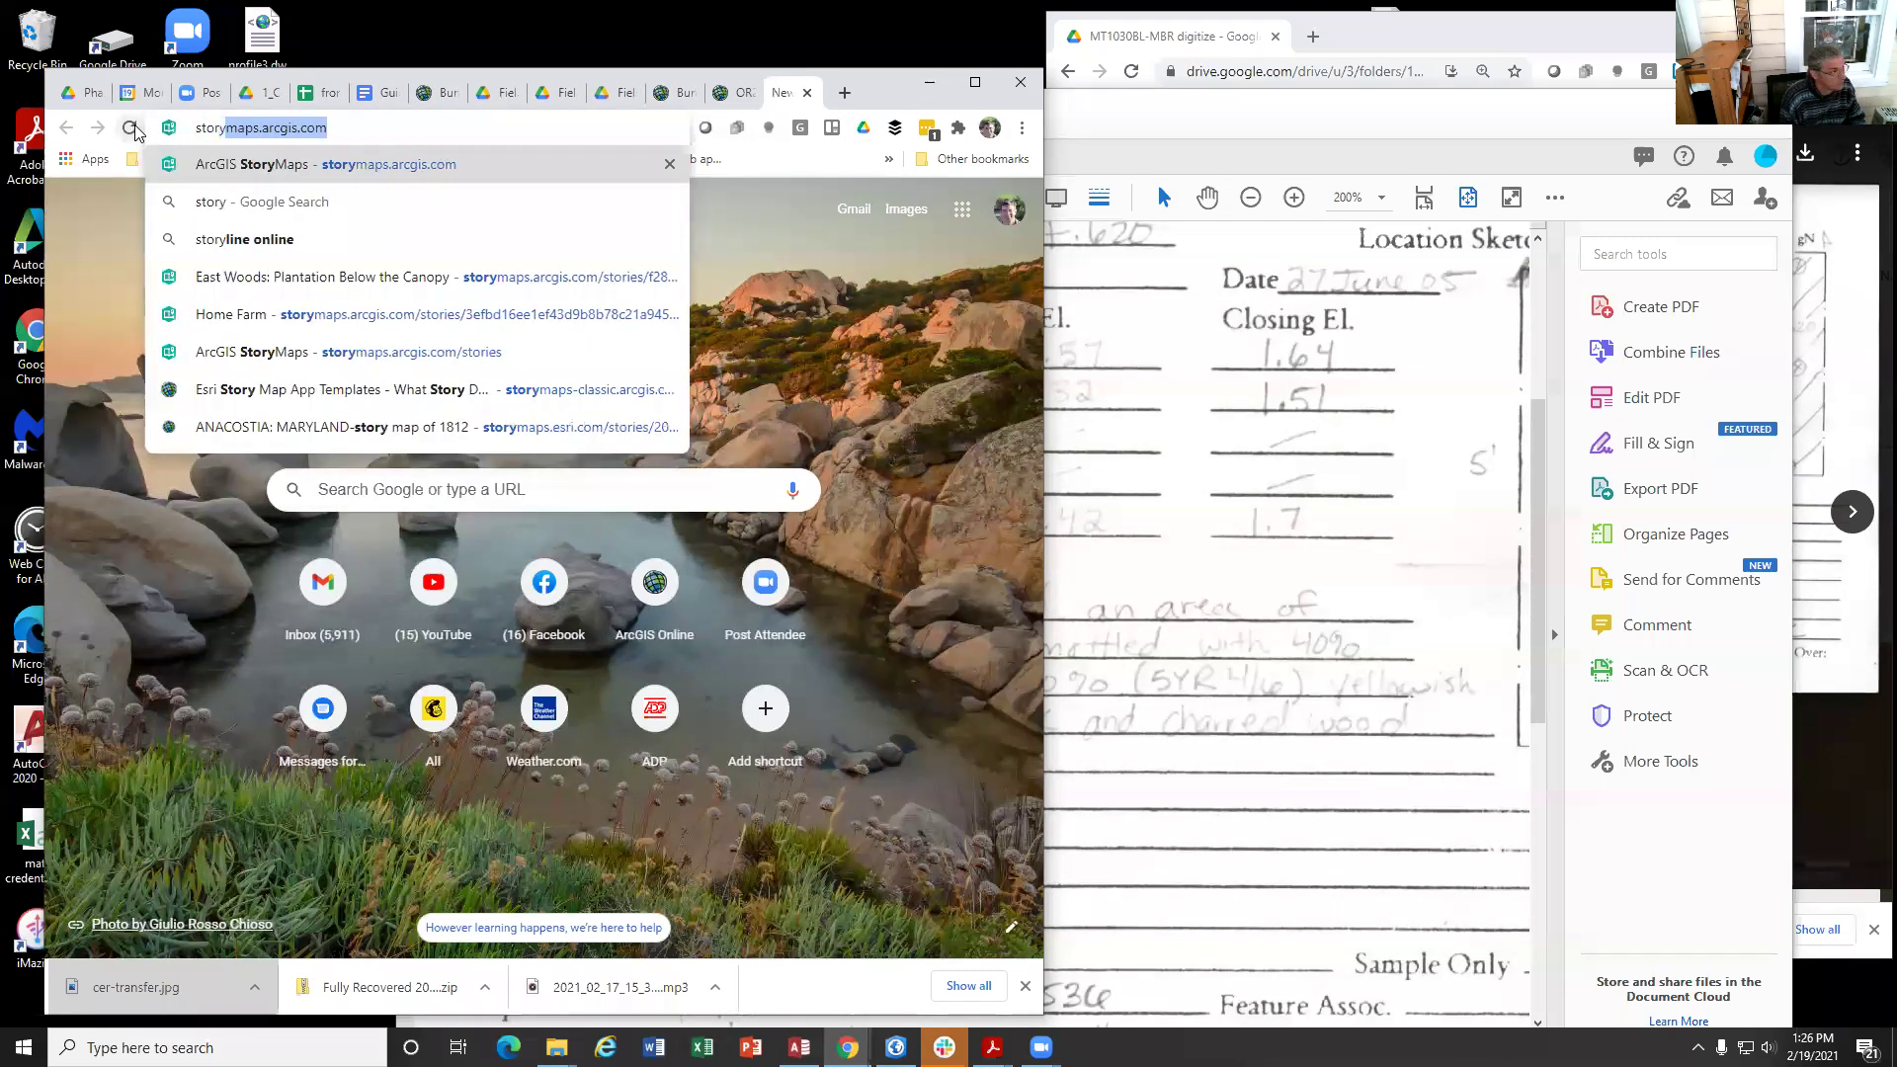
key(Return)
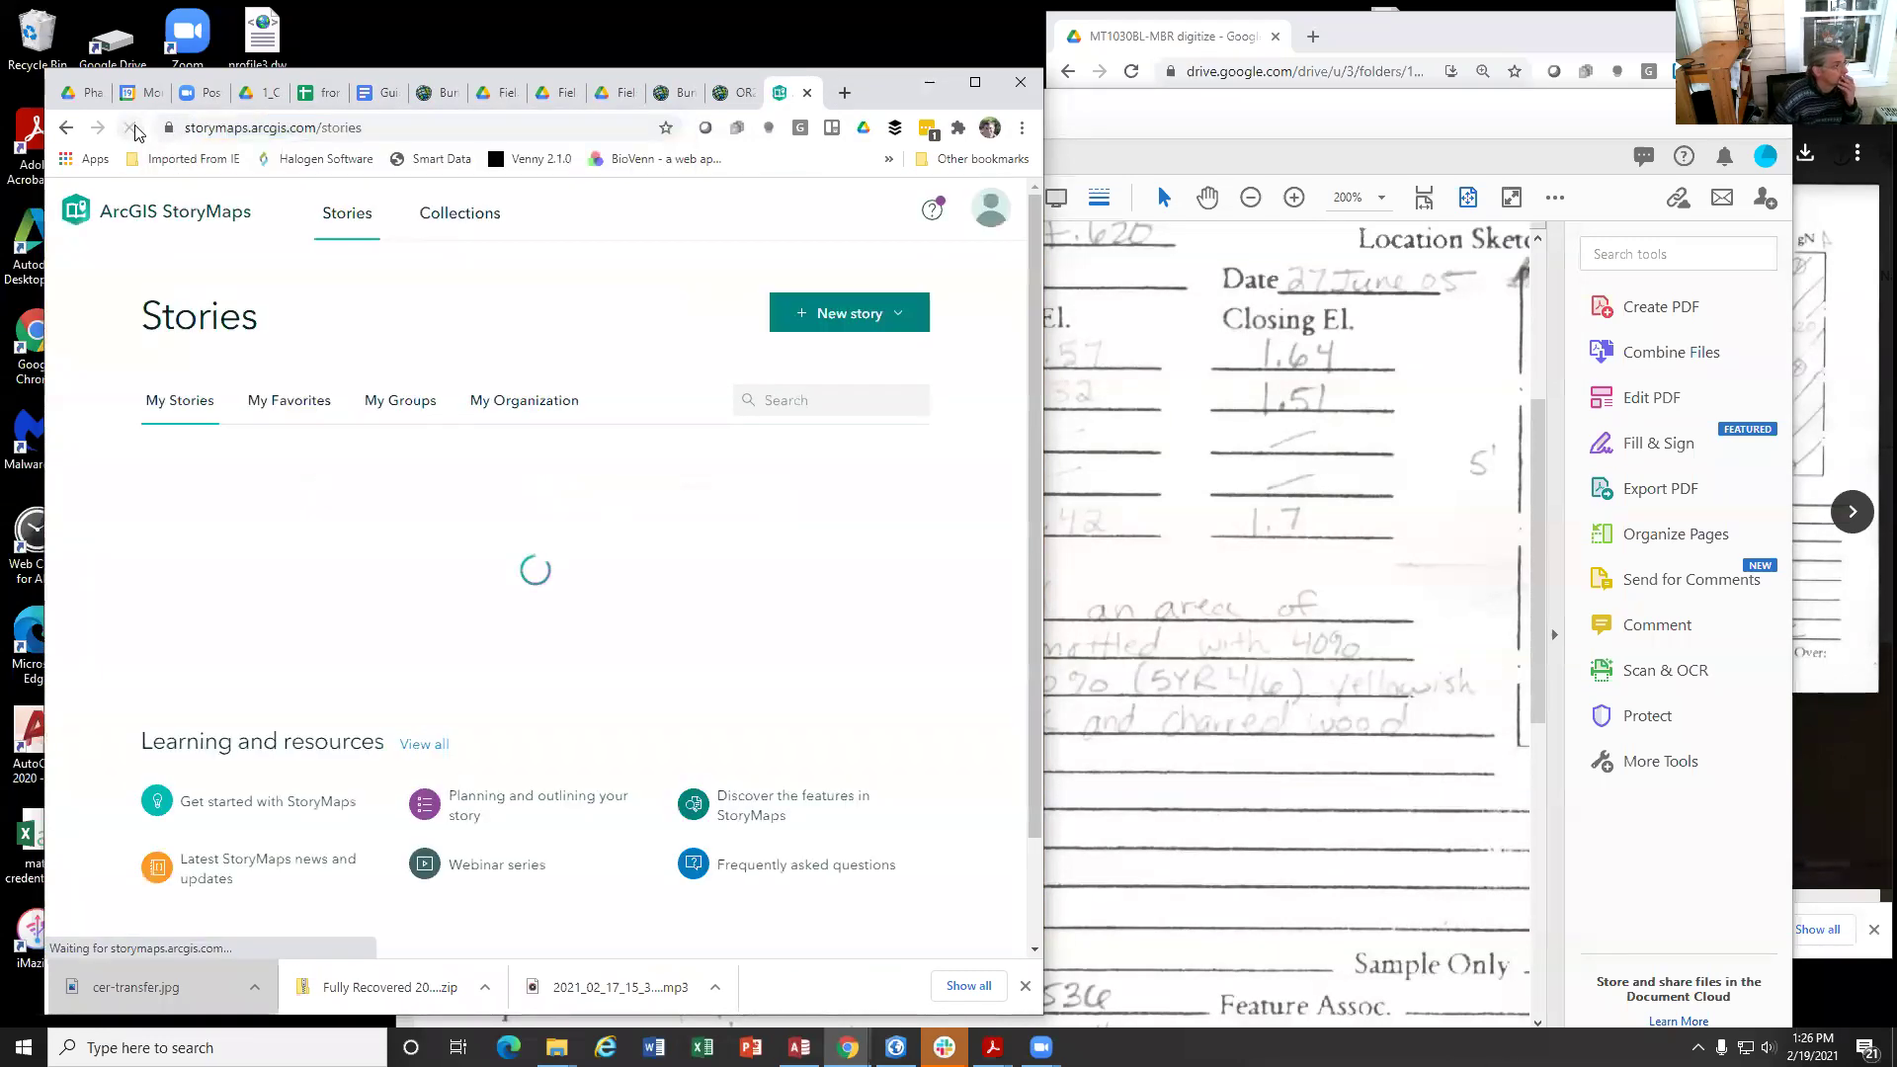
scroll(565, 593, down, 2)
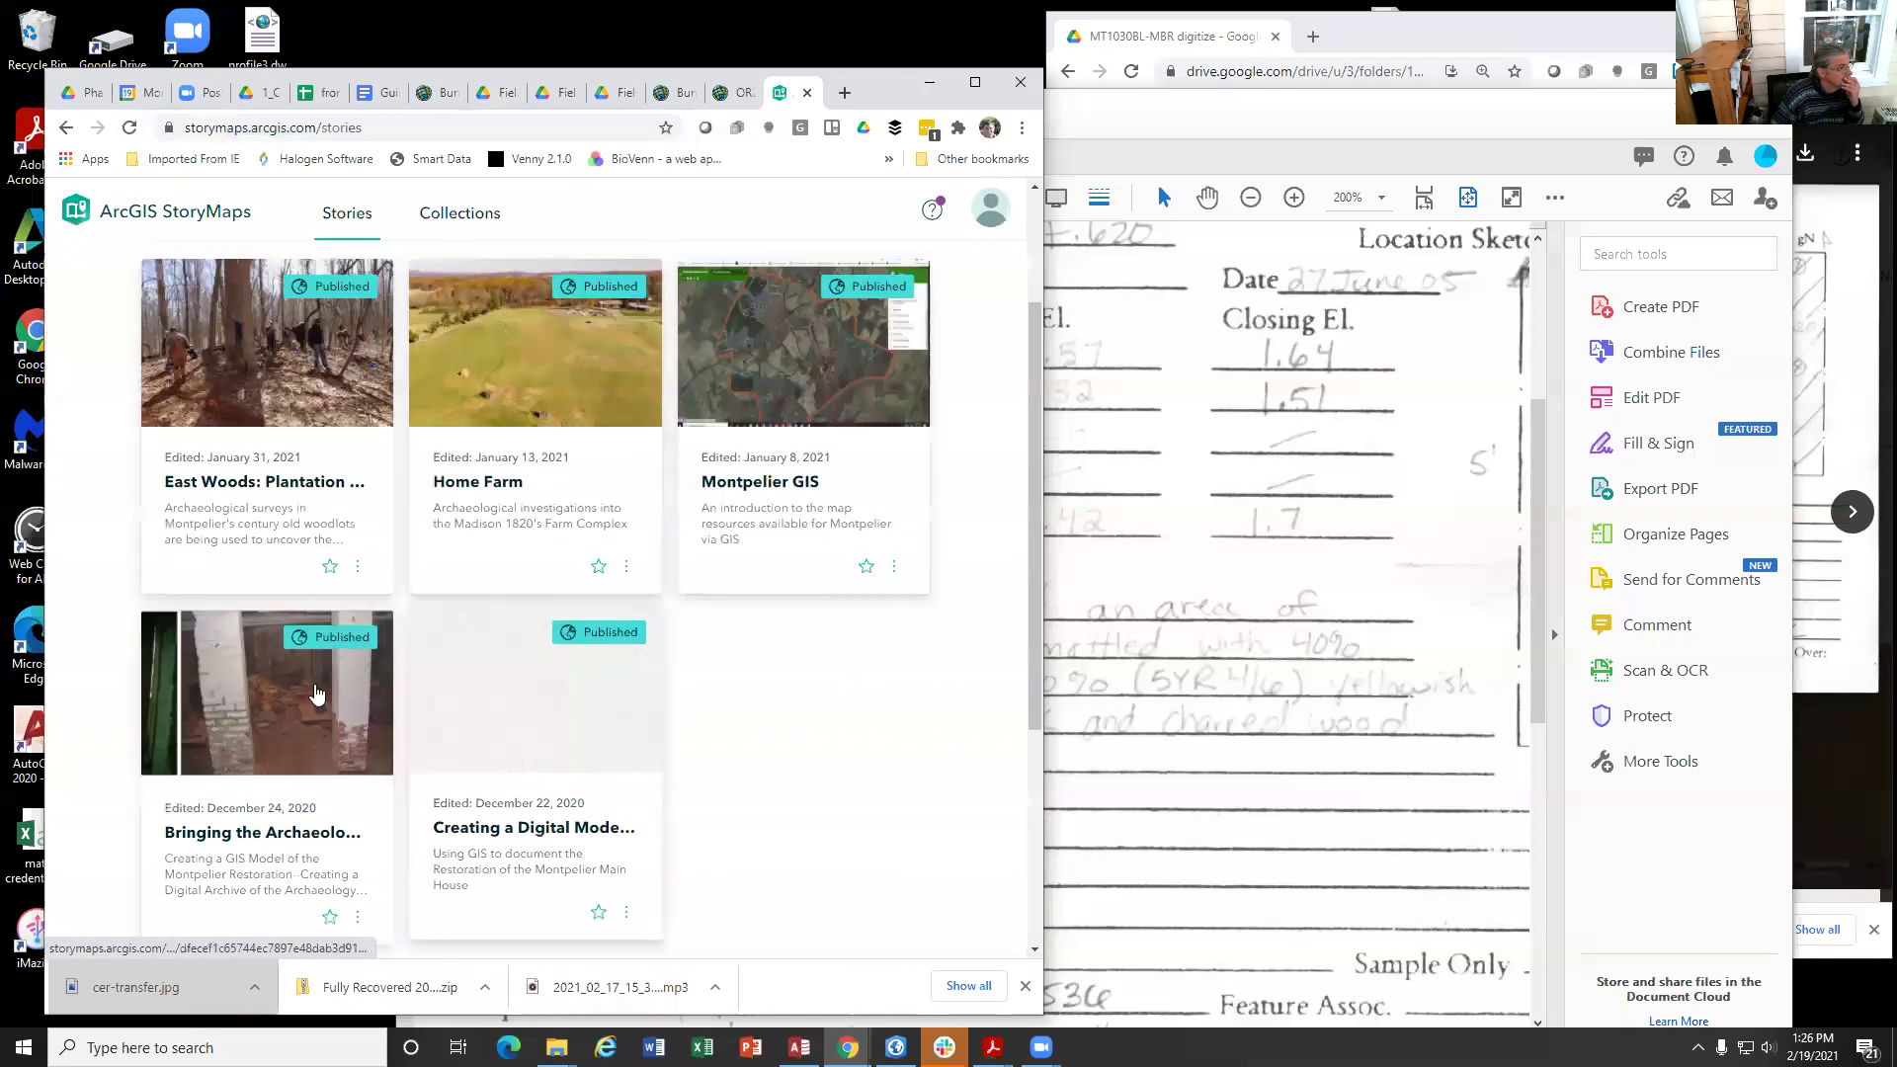
click(279, 718)
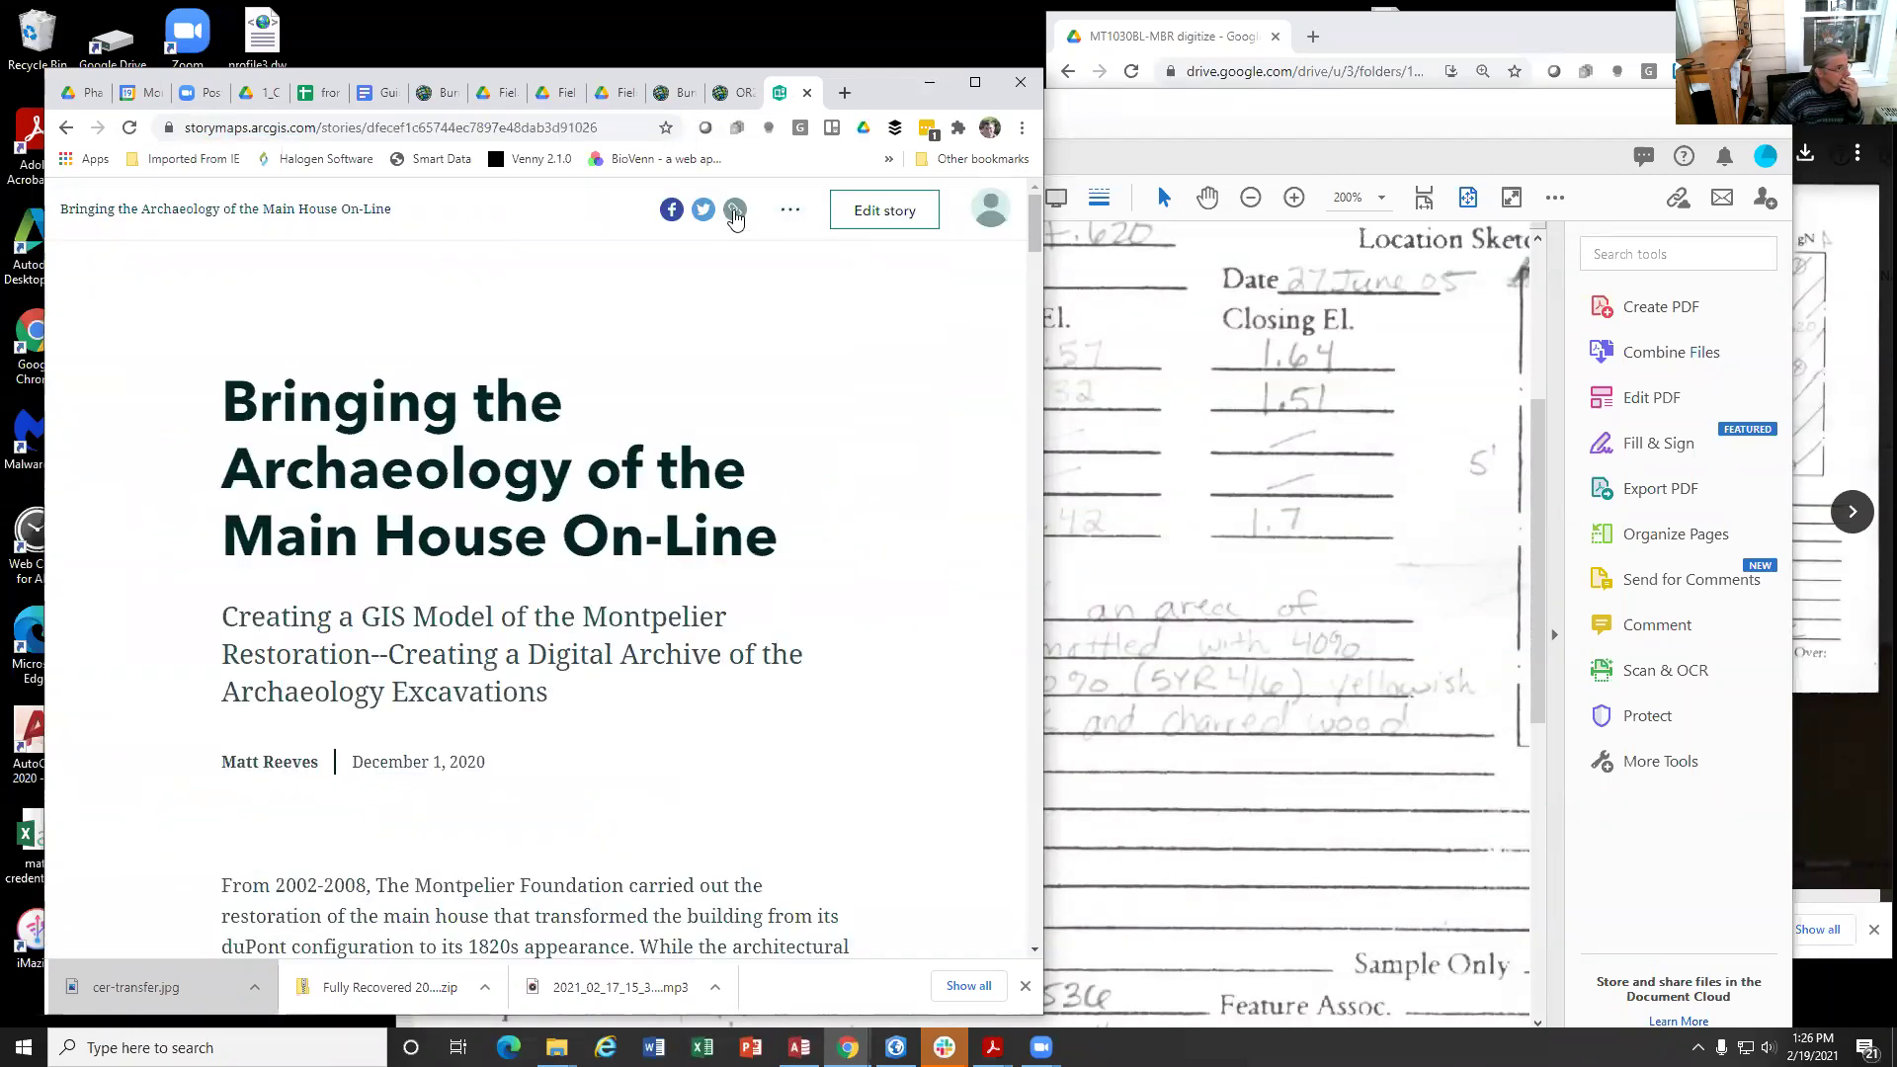
click(734, 209)
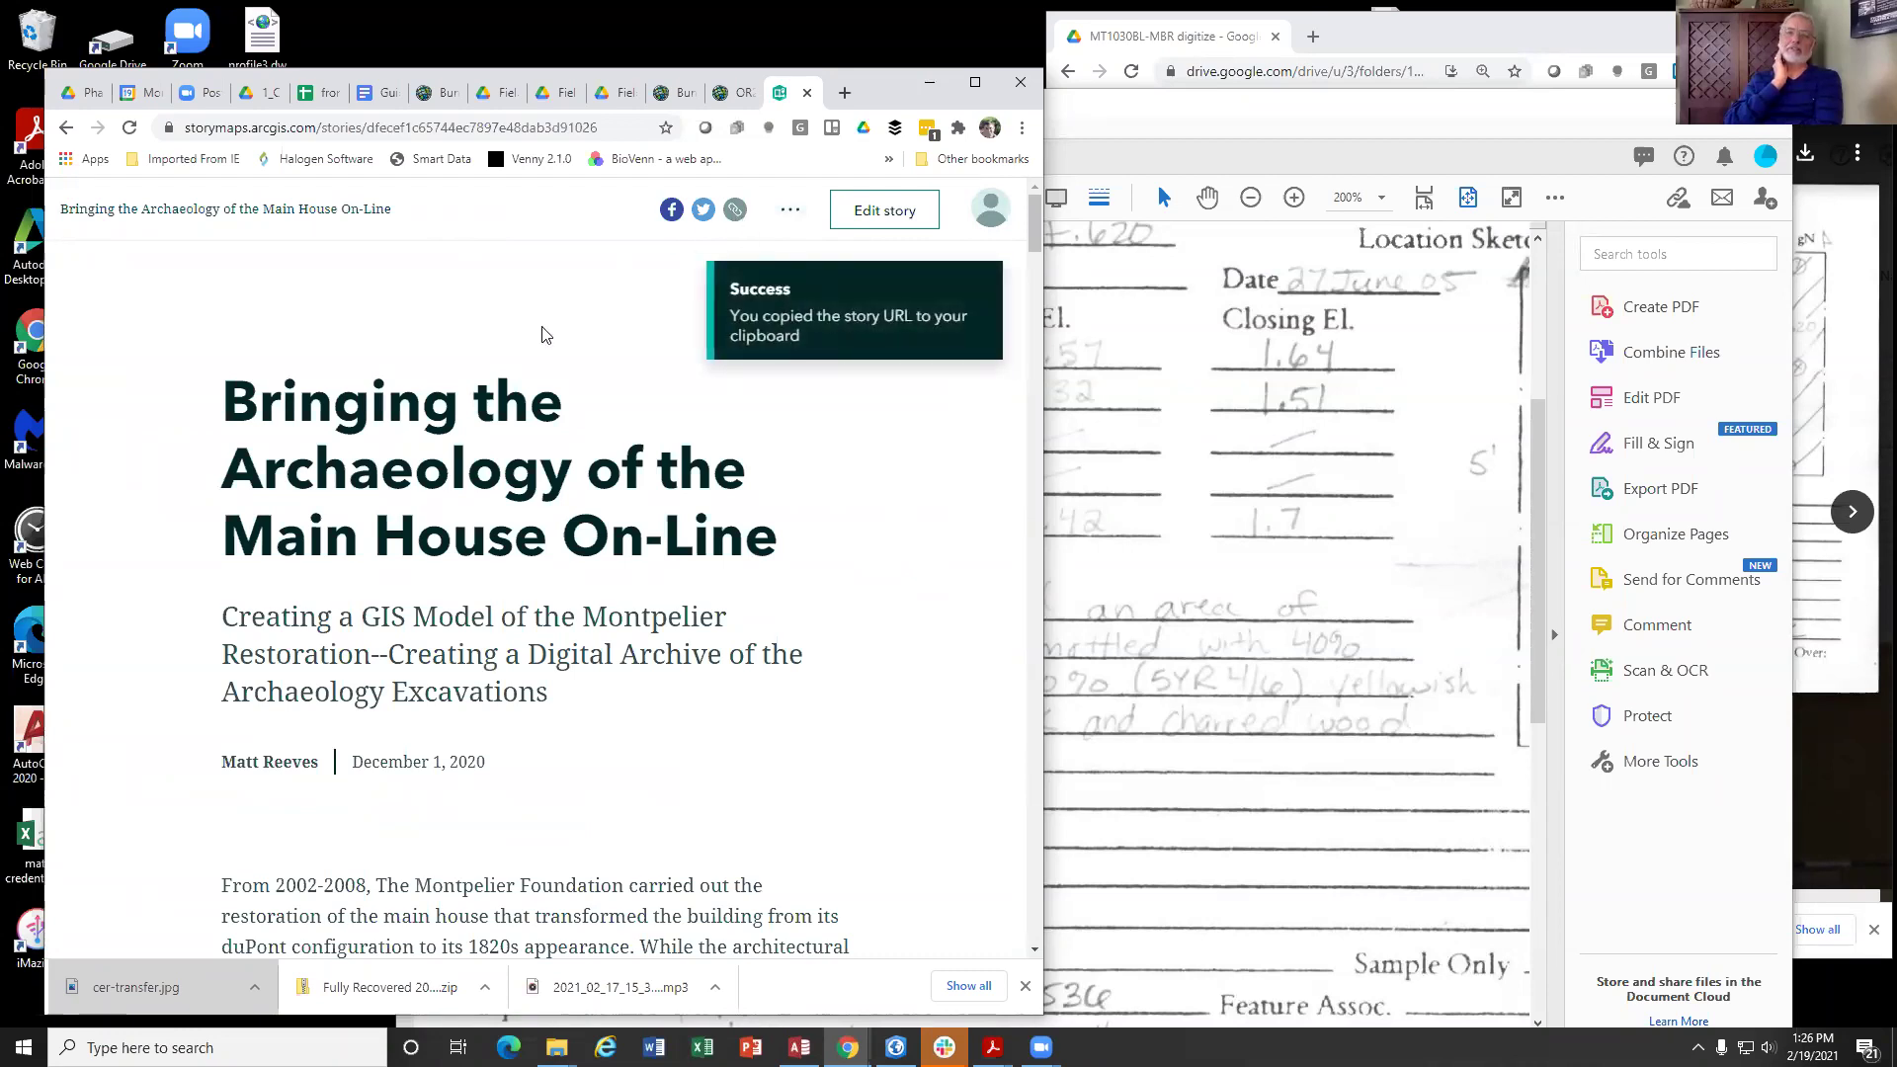
Step: Look through the story from its introduction through the Features and Profiles and Elevations sections to the Unit Strata text
scroll(597, 561, down, 3)
scroll(597, 561, down, 15)
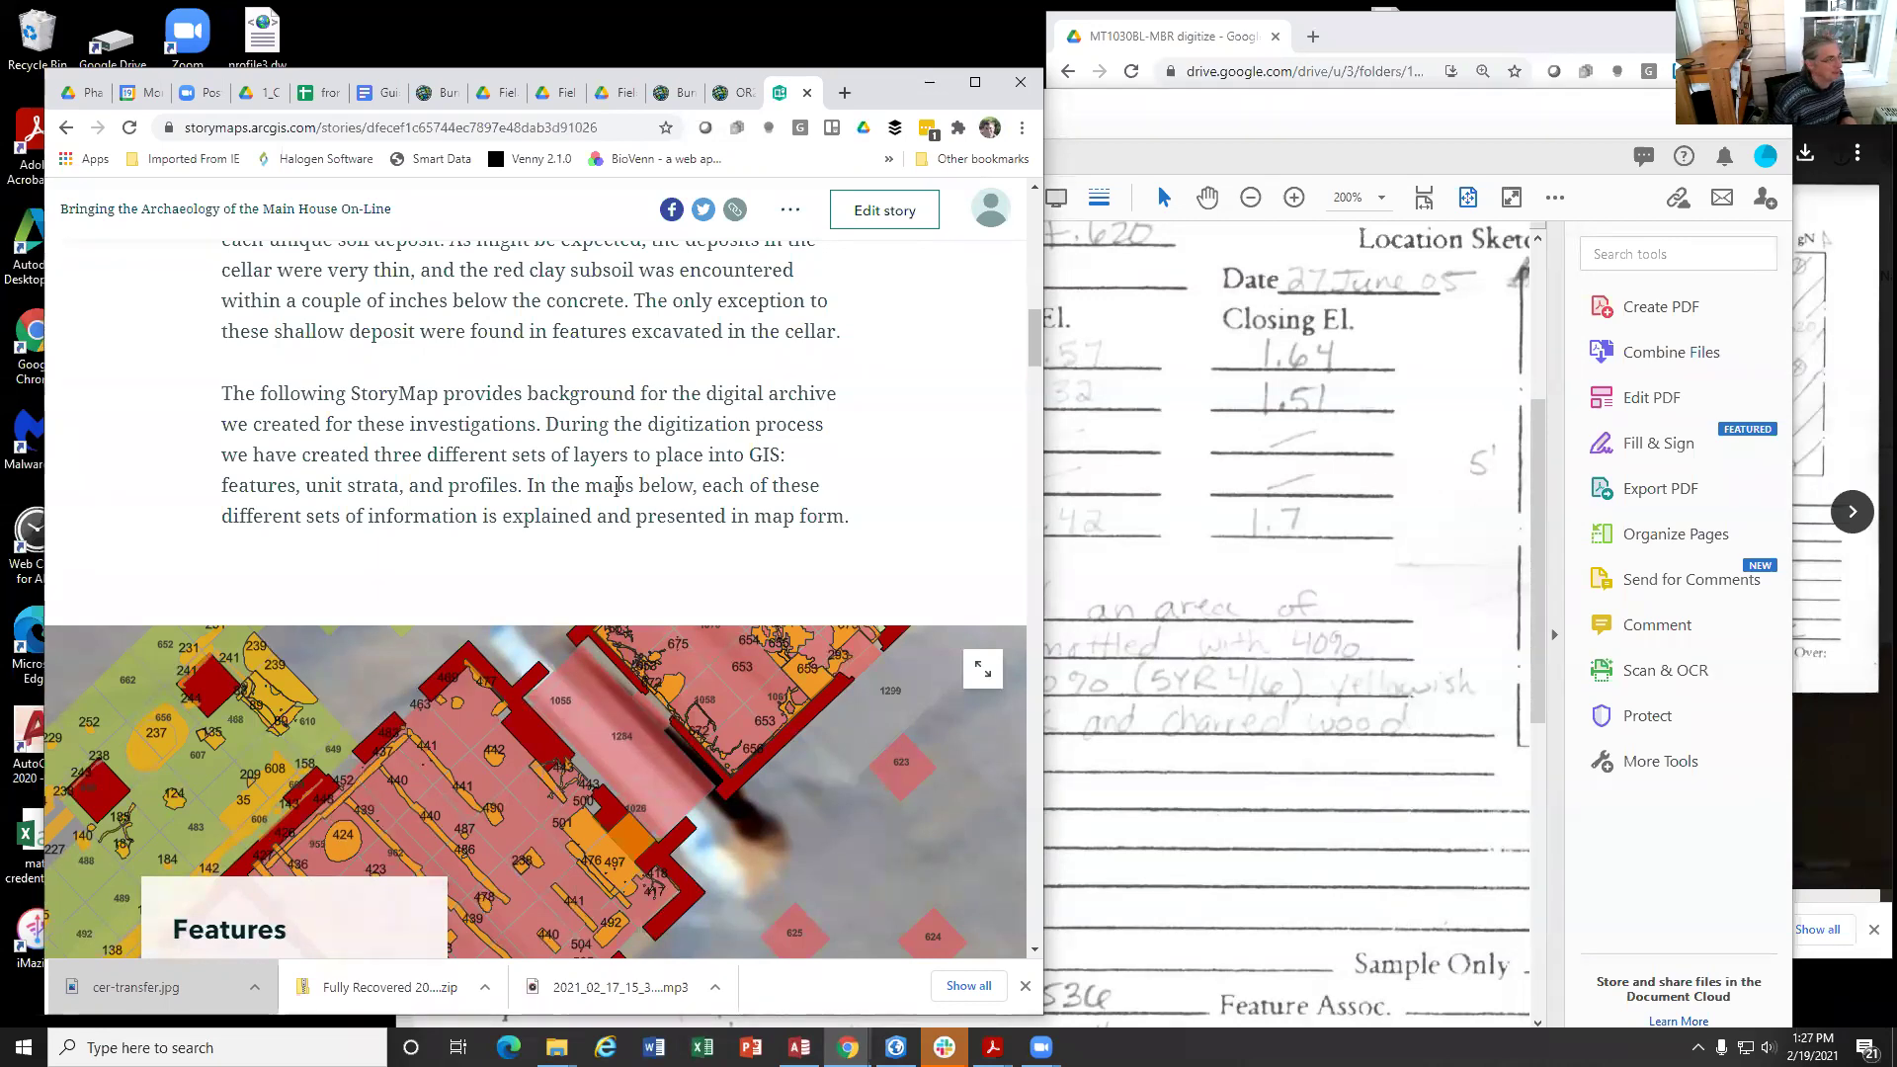
scroll(618, 486, down, 1)
scroll(617, 486, up, 7)
scroll(618, 489, up, 10)
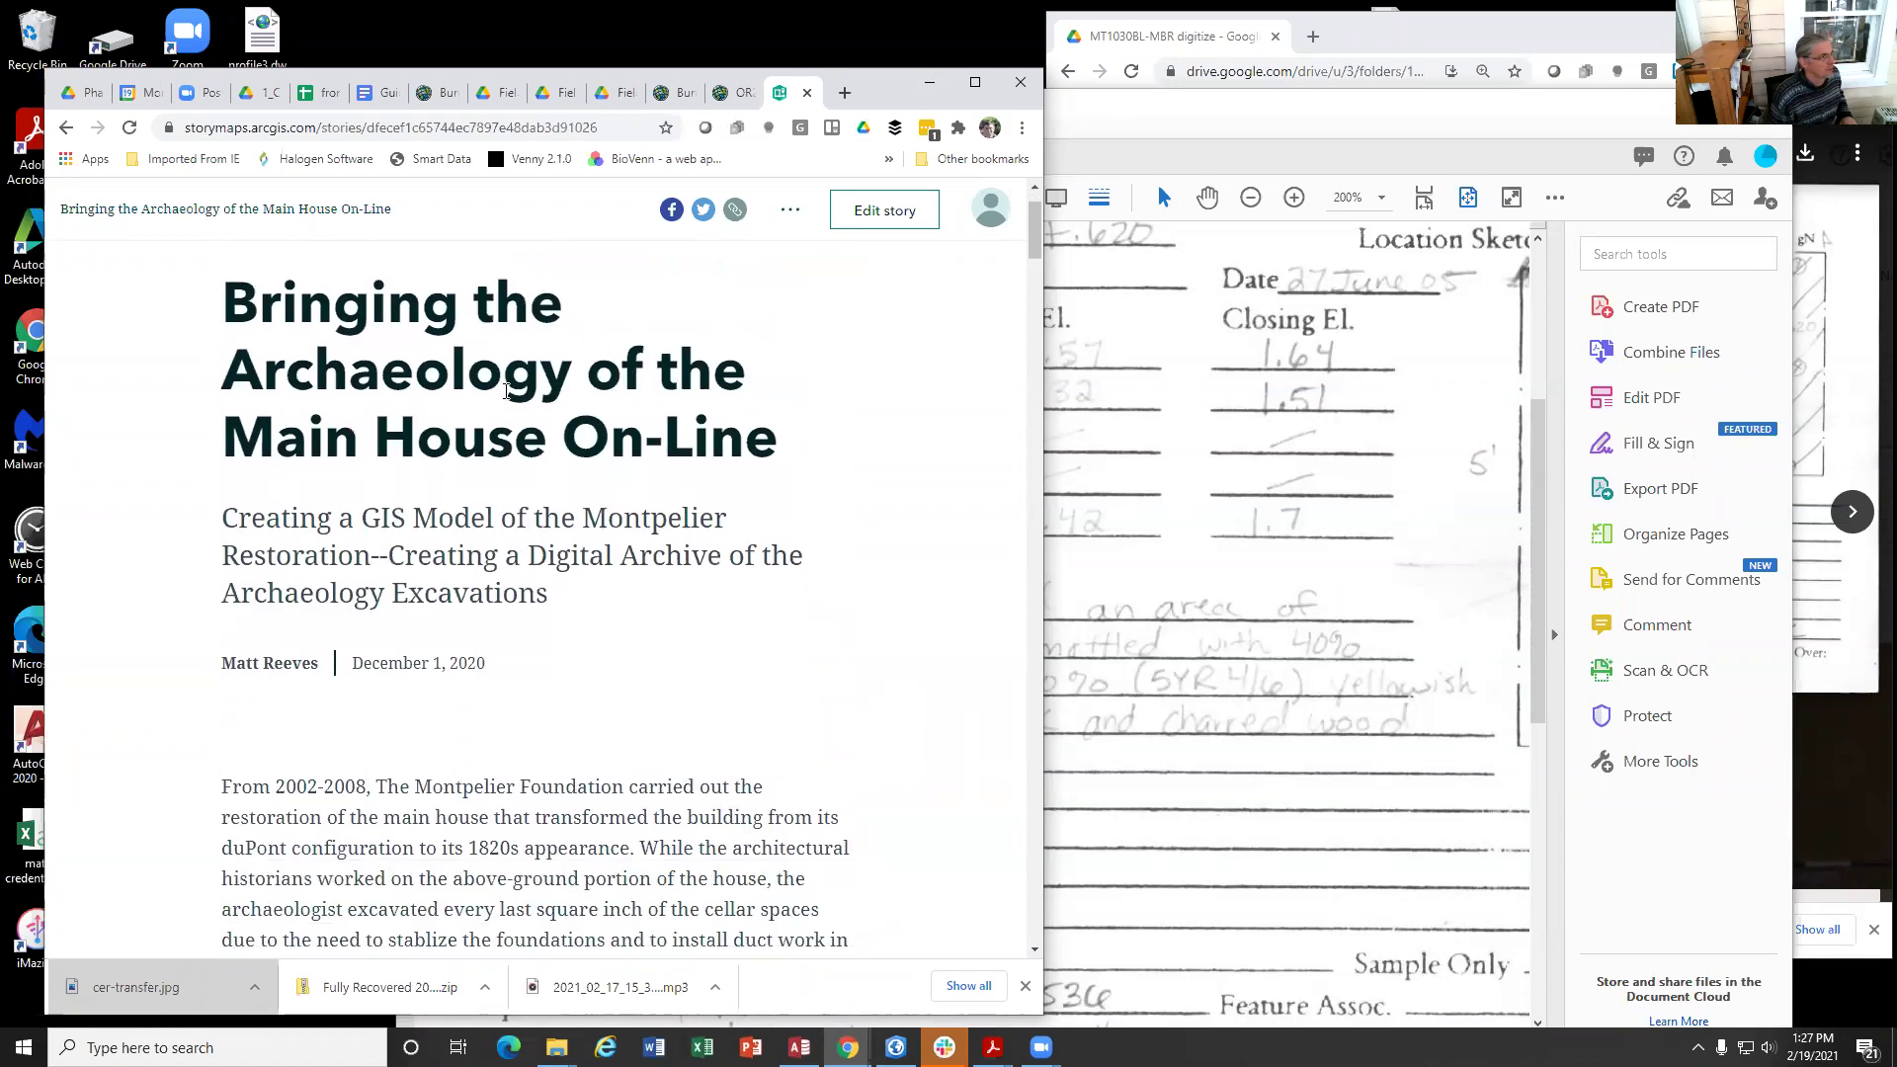
scroll(511, 494, down, 2)
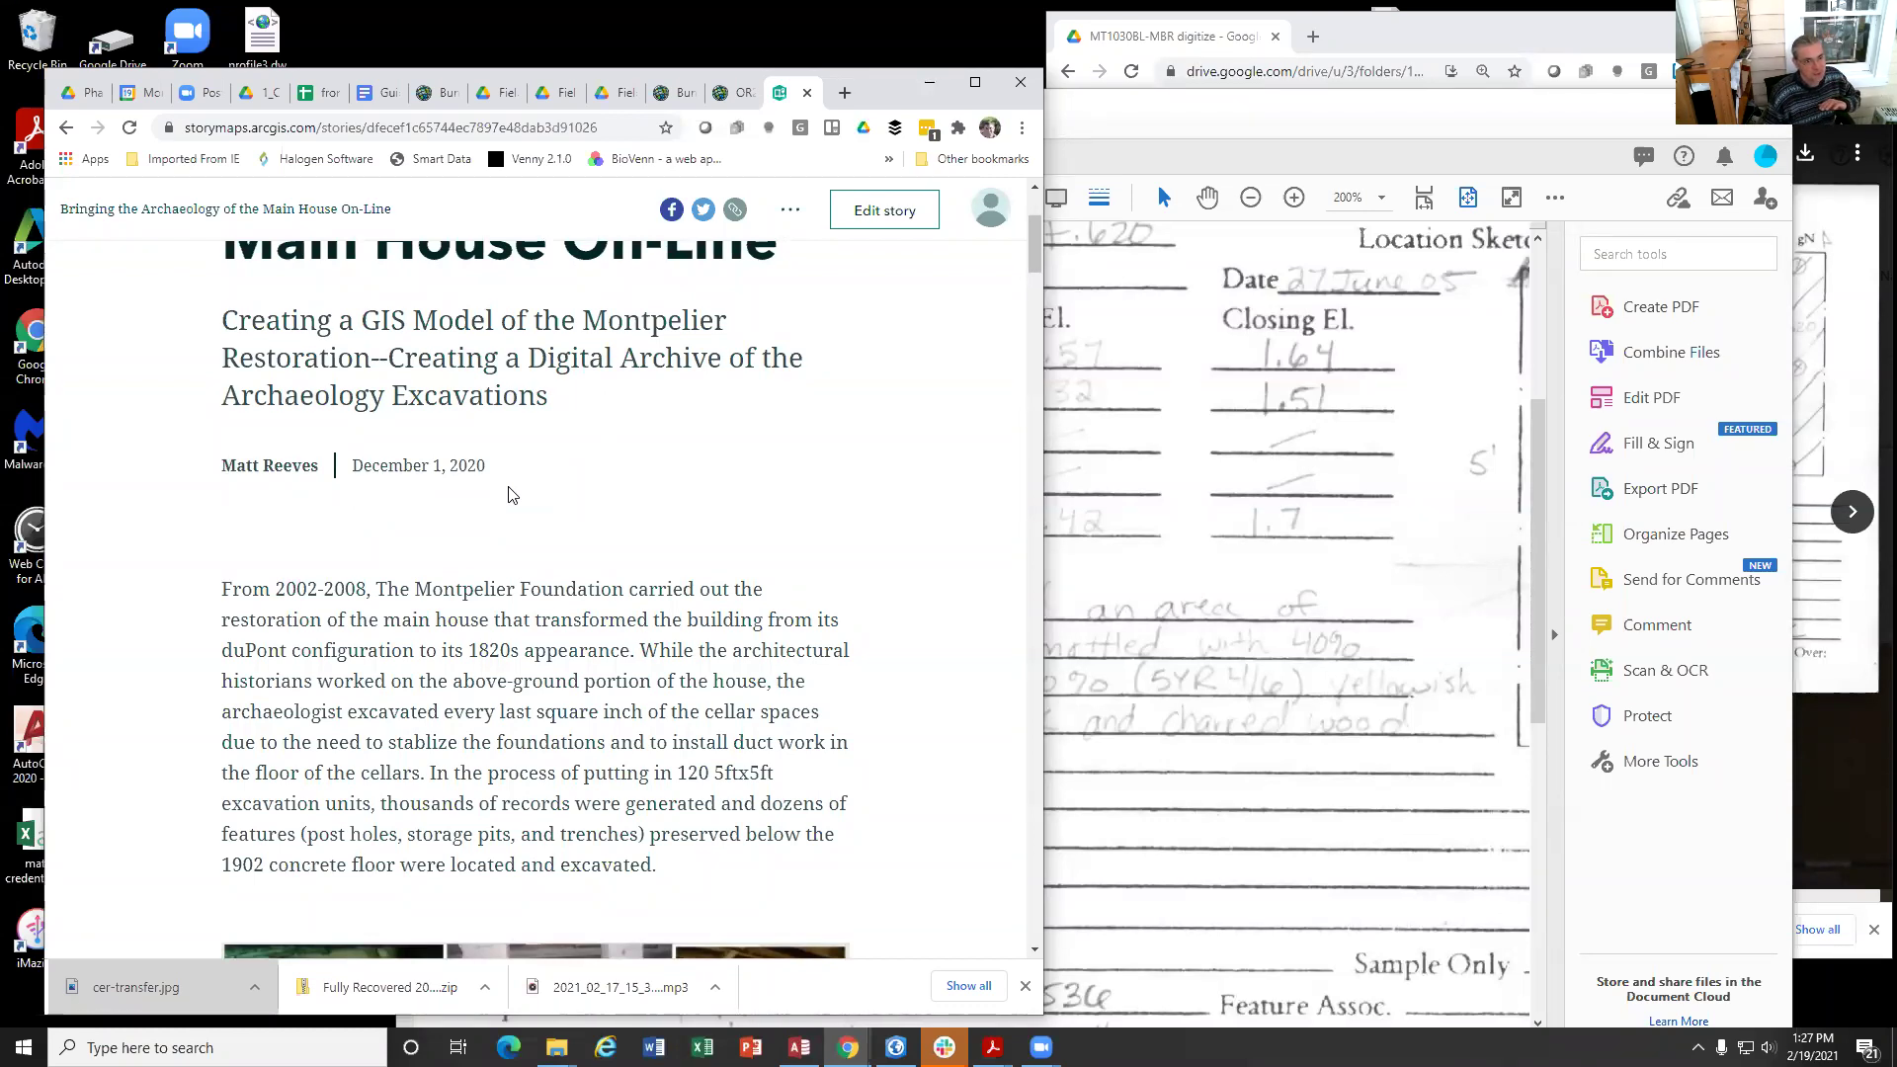
scroll(511, 494, down, 10)
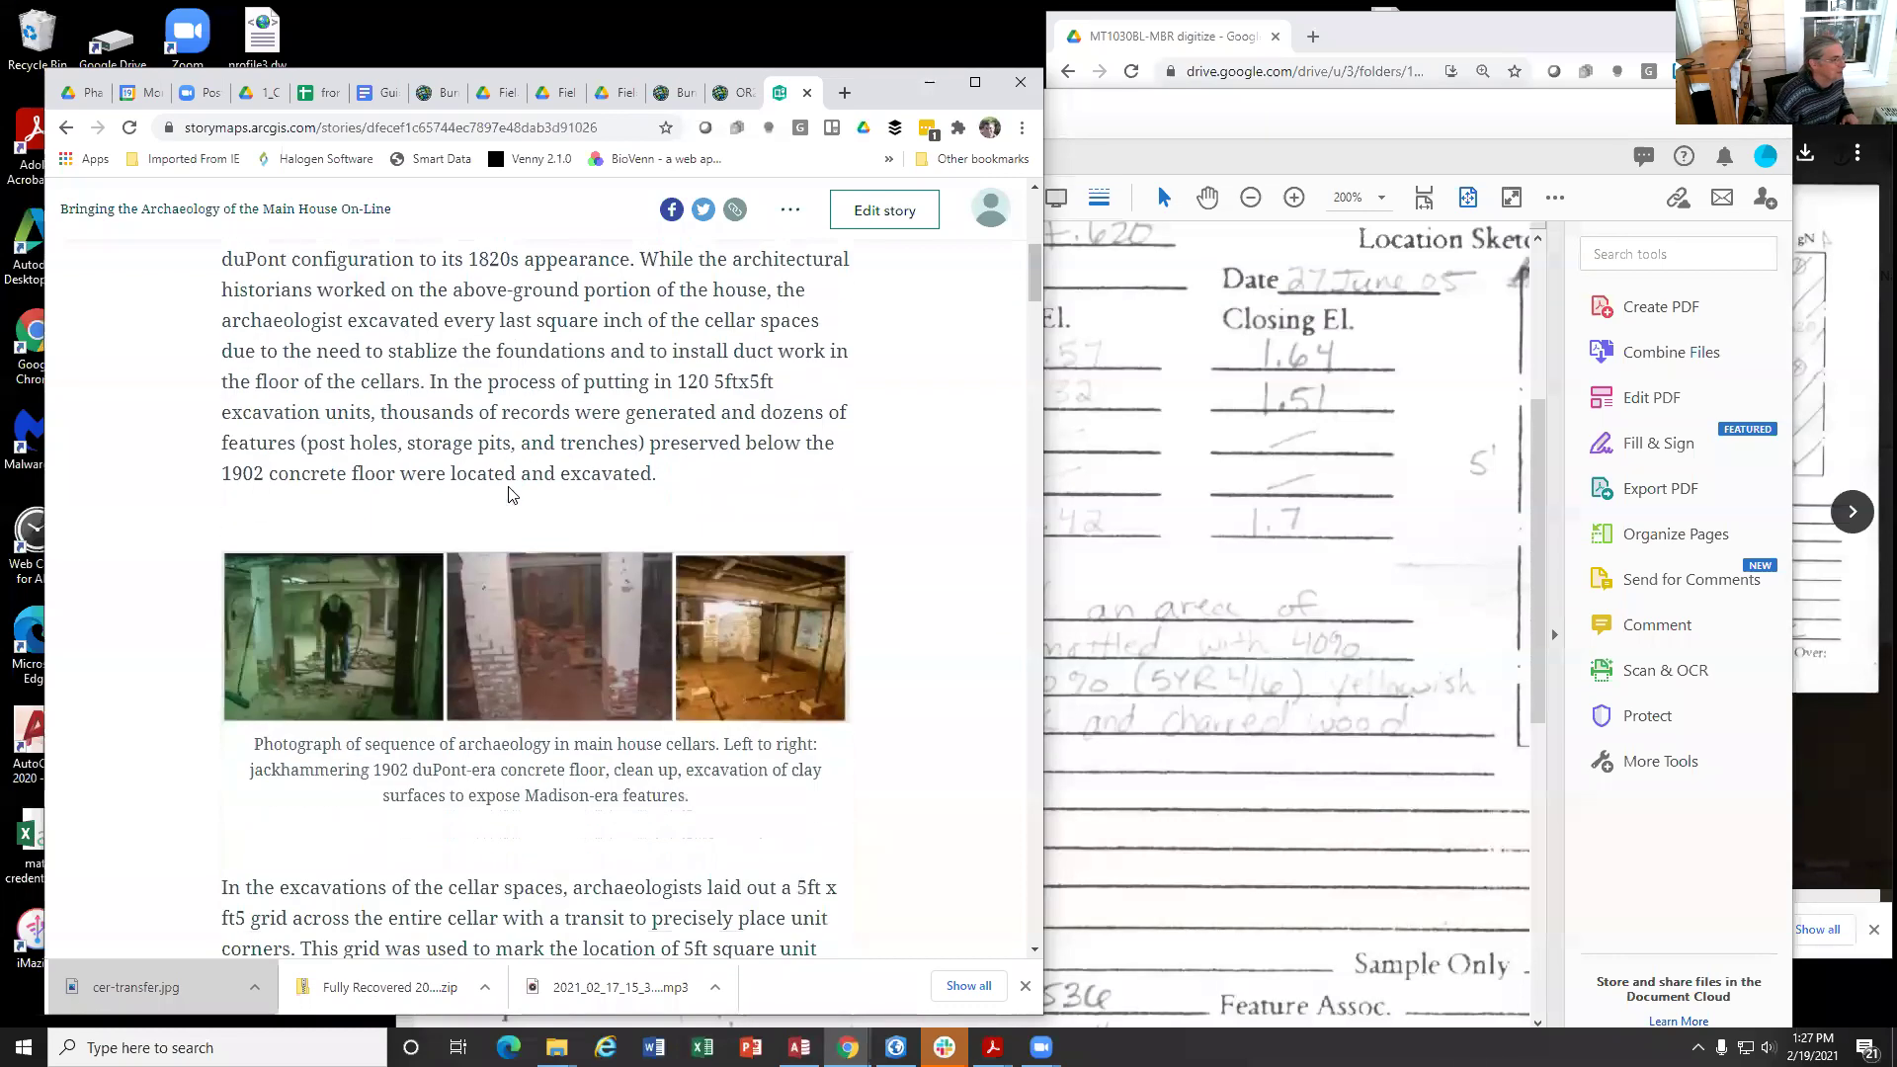
scroll(511, 494, down, 8)
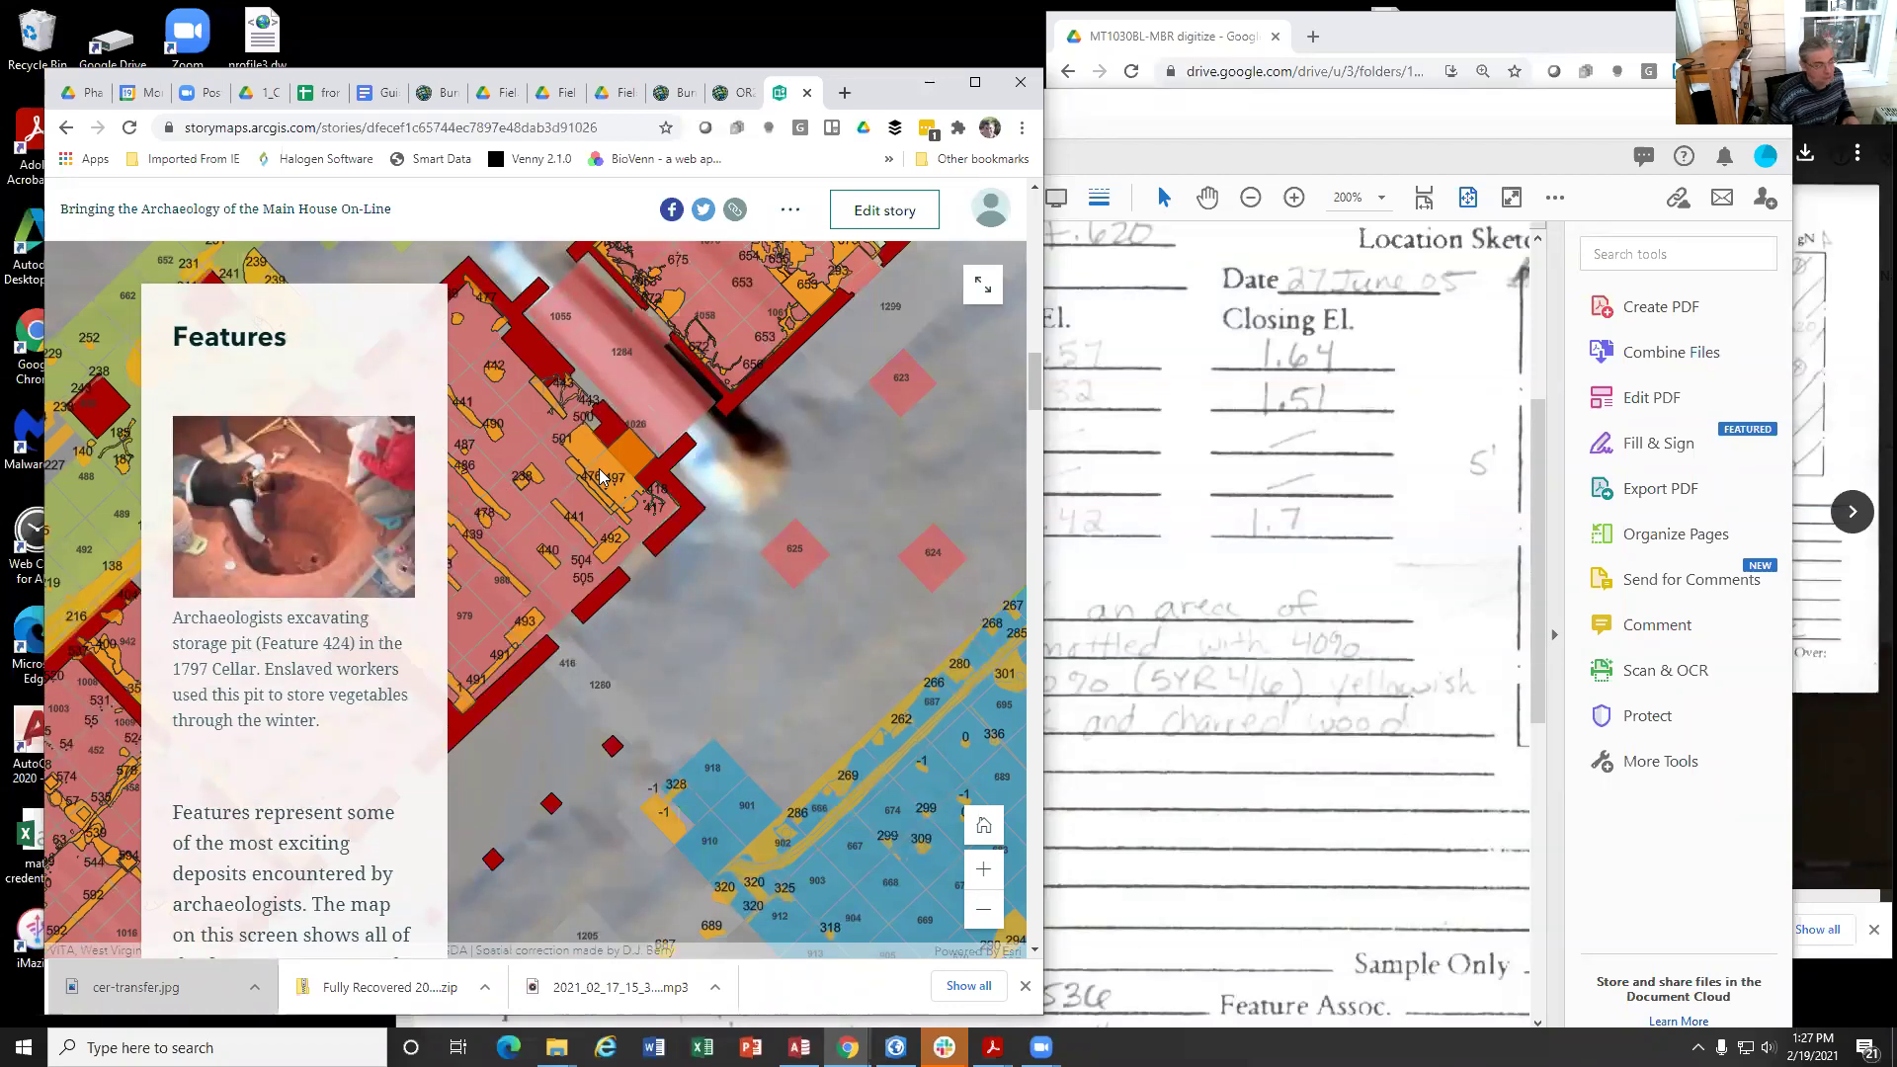
scroll(340, 514, down, 10)
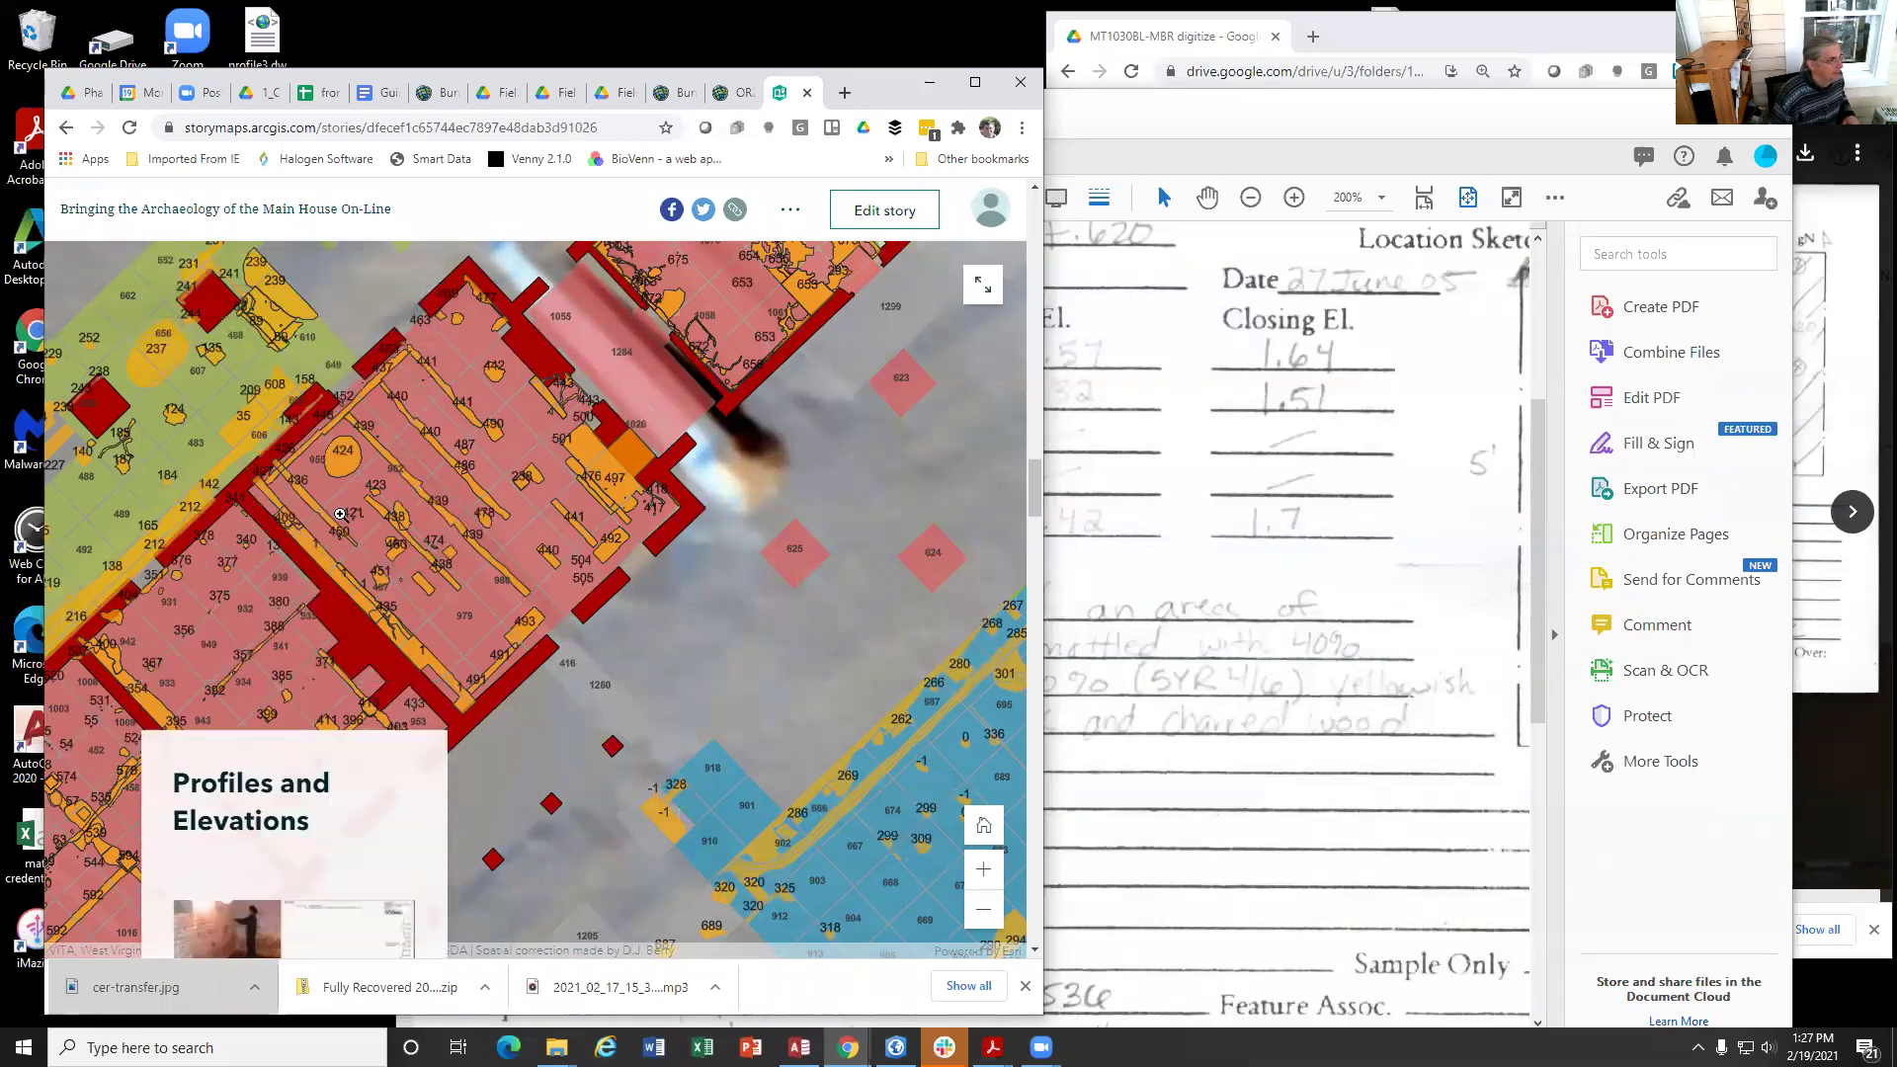
scroll(341, 522, down, 10)
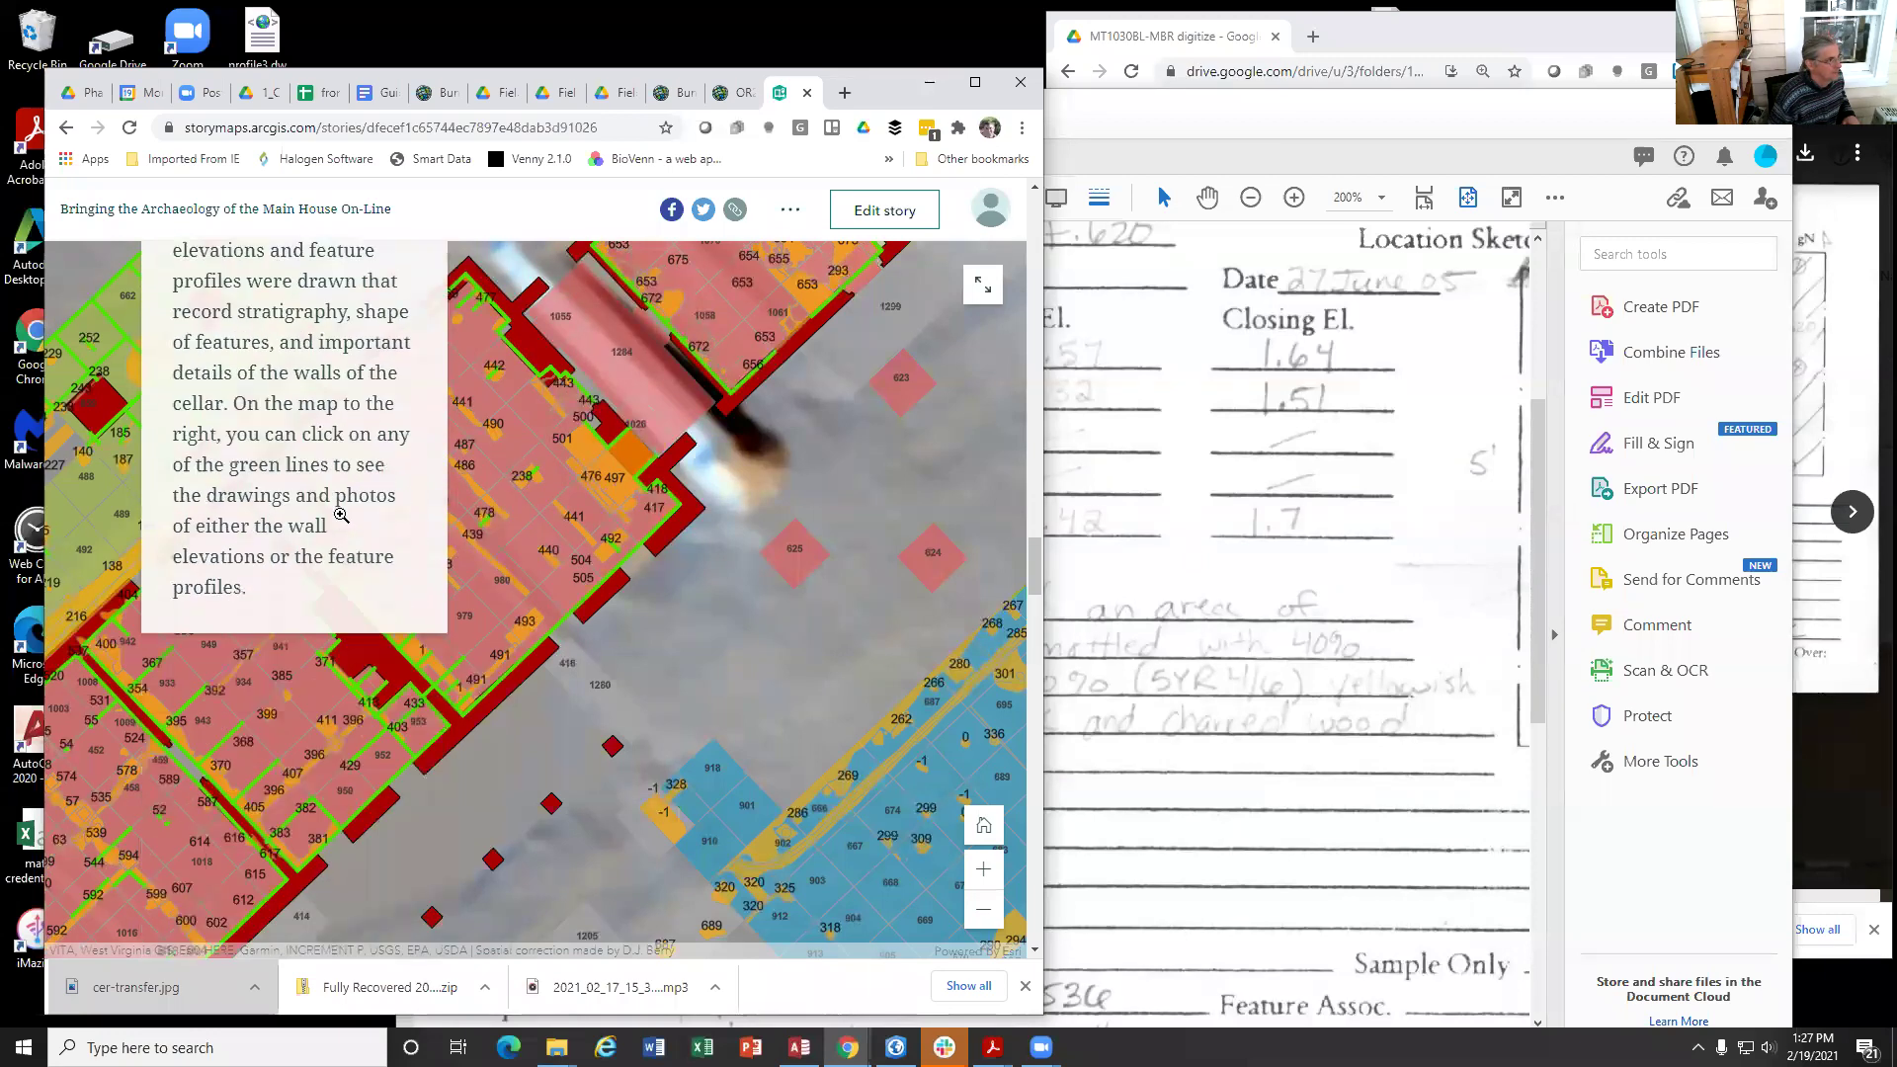
scroll(341, 514, down, 6)
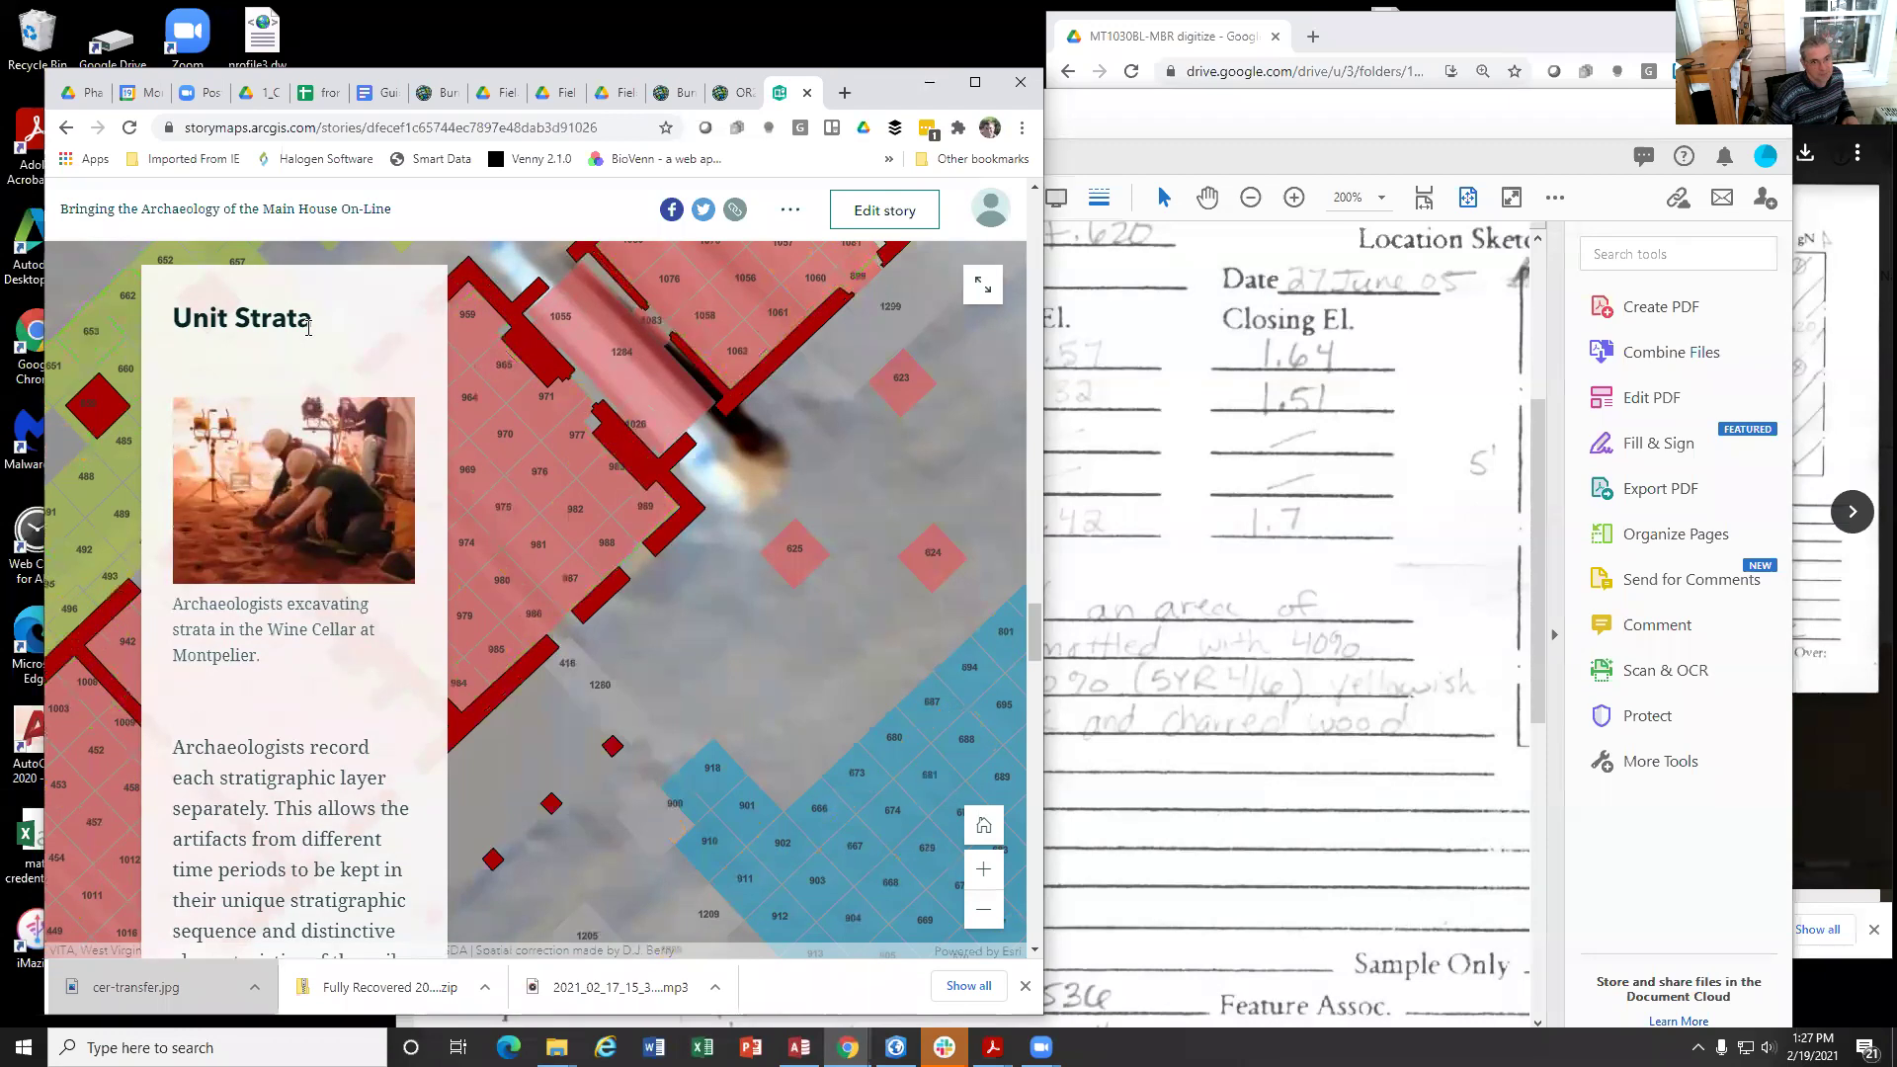
scroll(309, 327, down, 4)
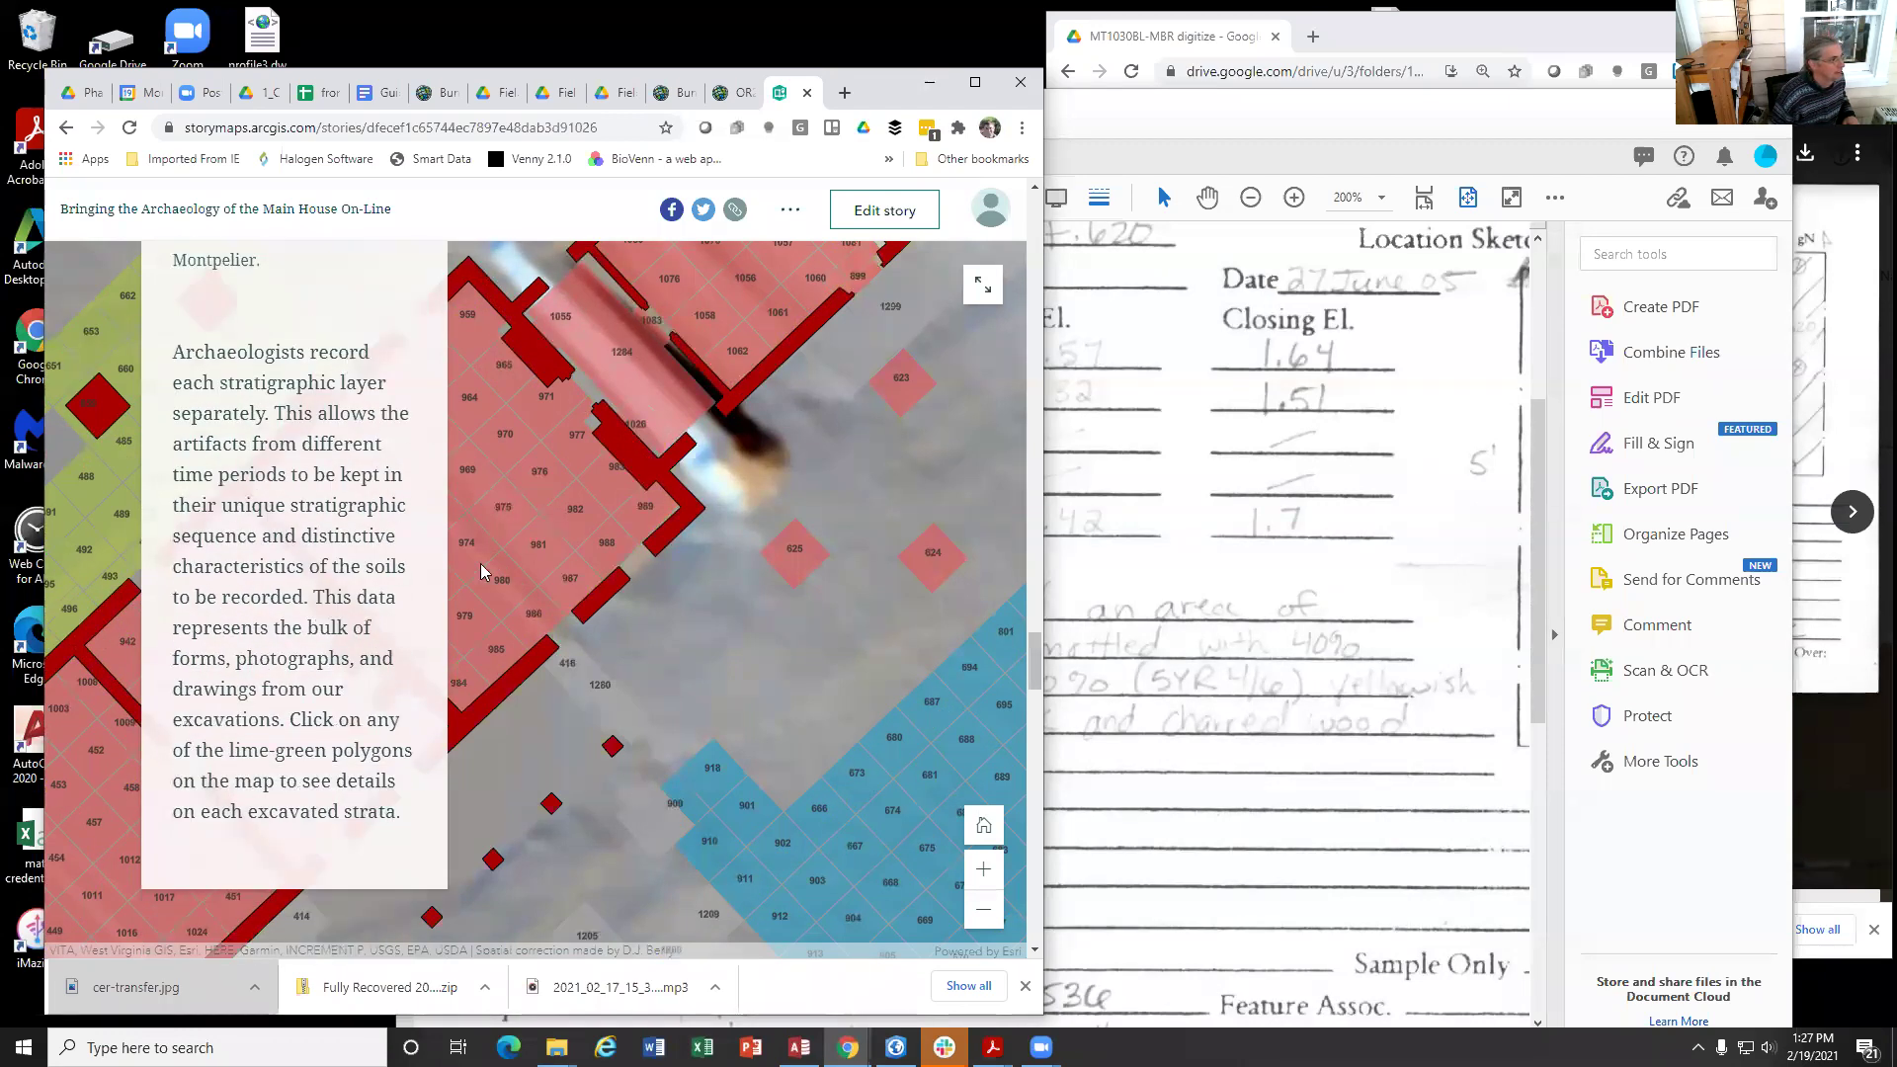
Step: Try to open the details of an excavated stratum from the story's Unit Strata map
click(499, 529)
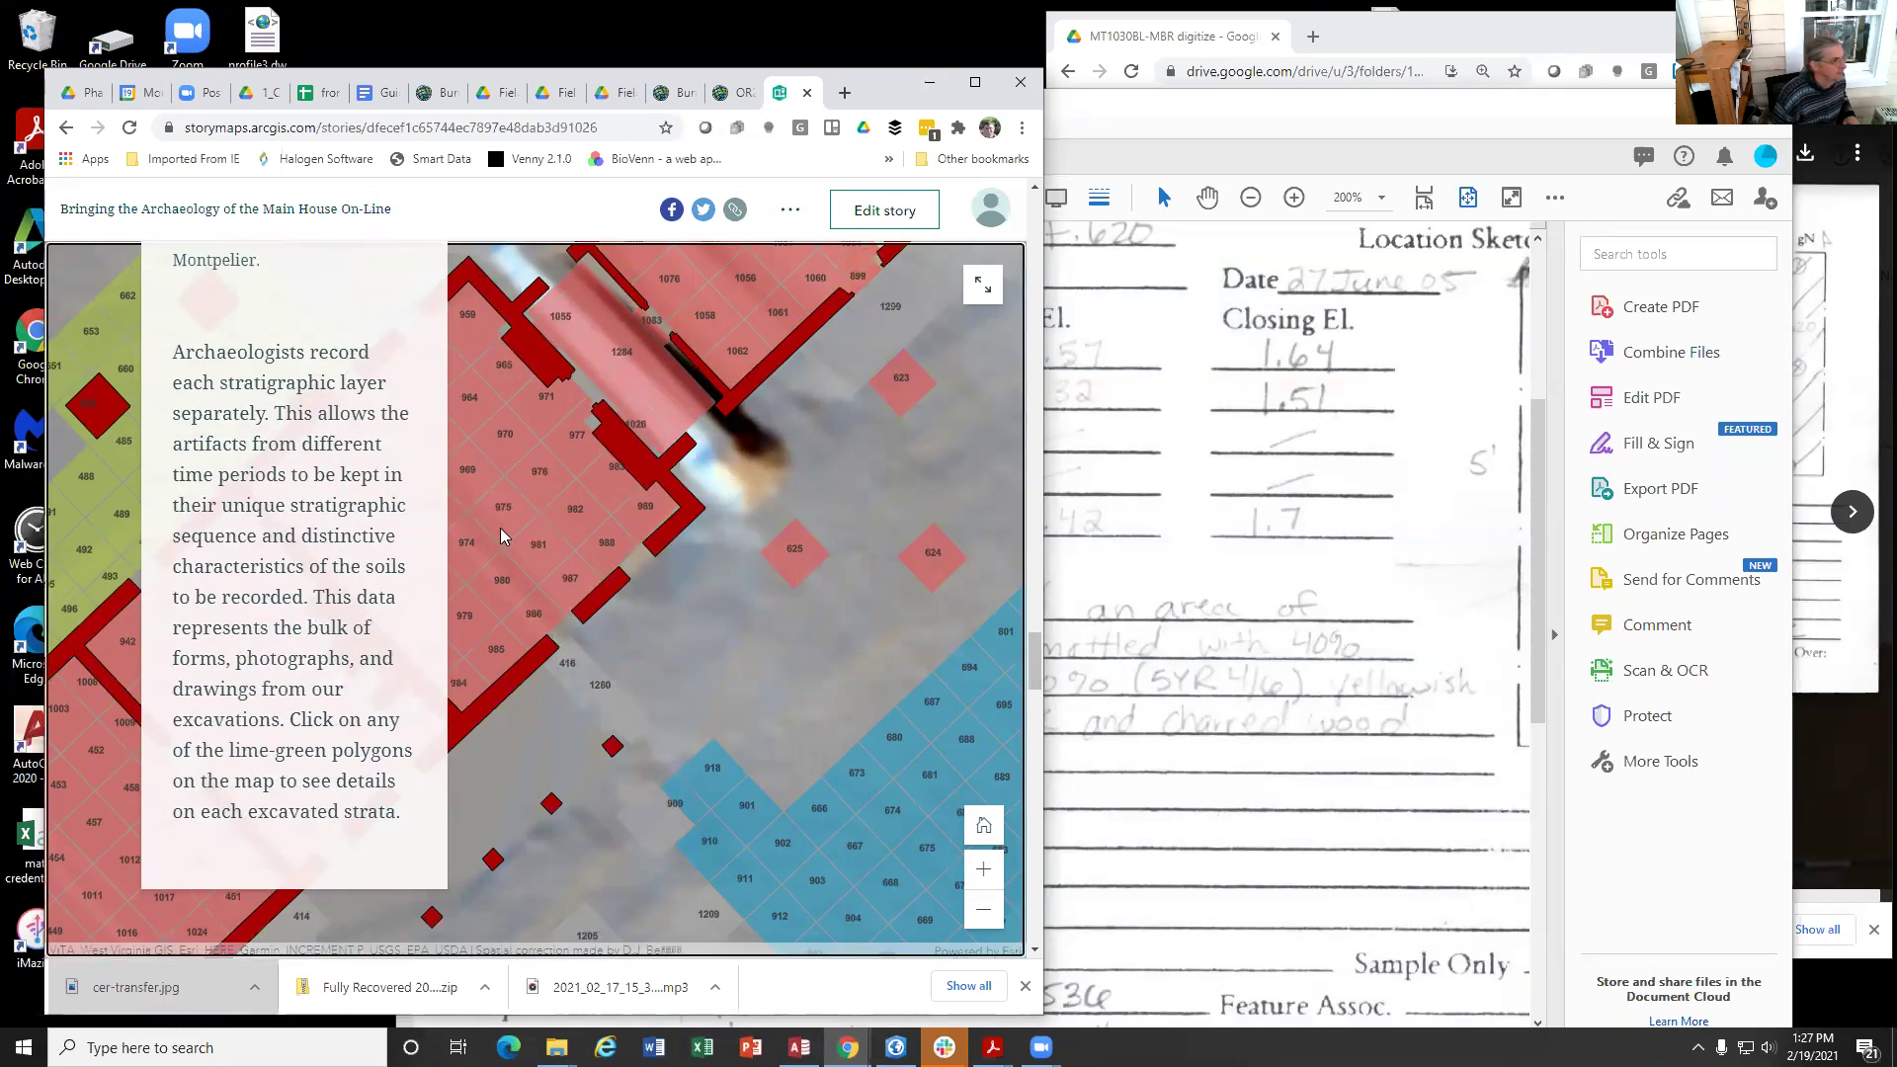
scroll(494, 531, down, 1)
scroll(497, 532, up, 1)
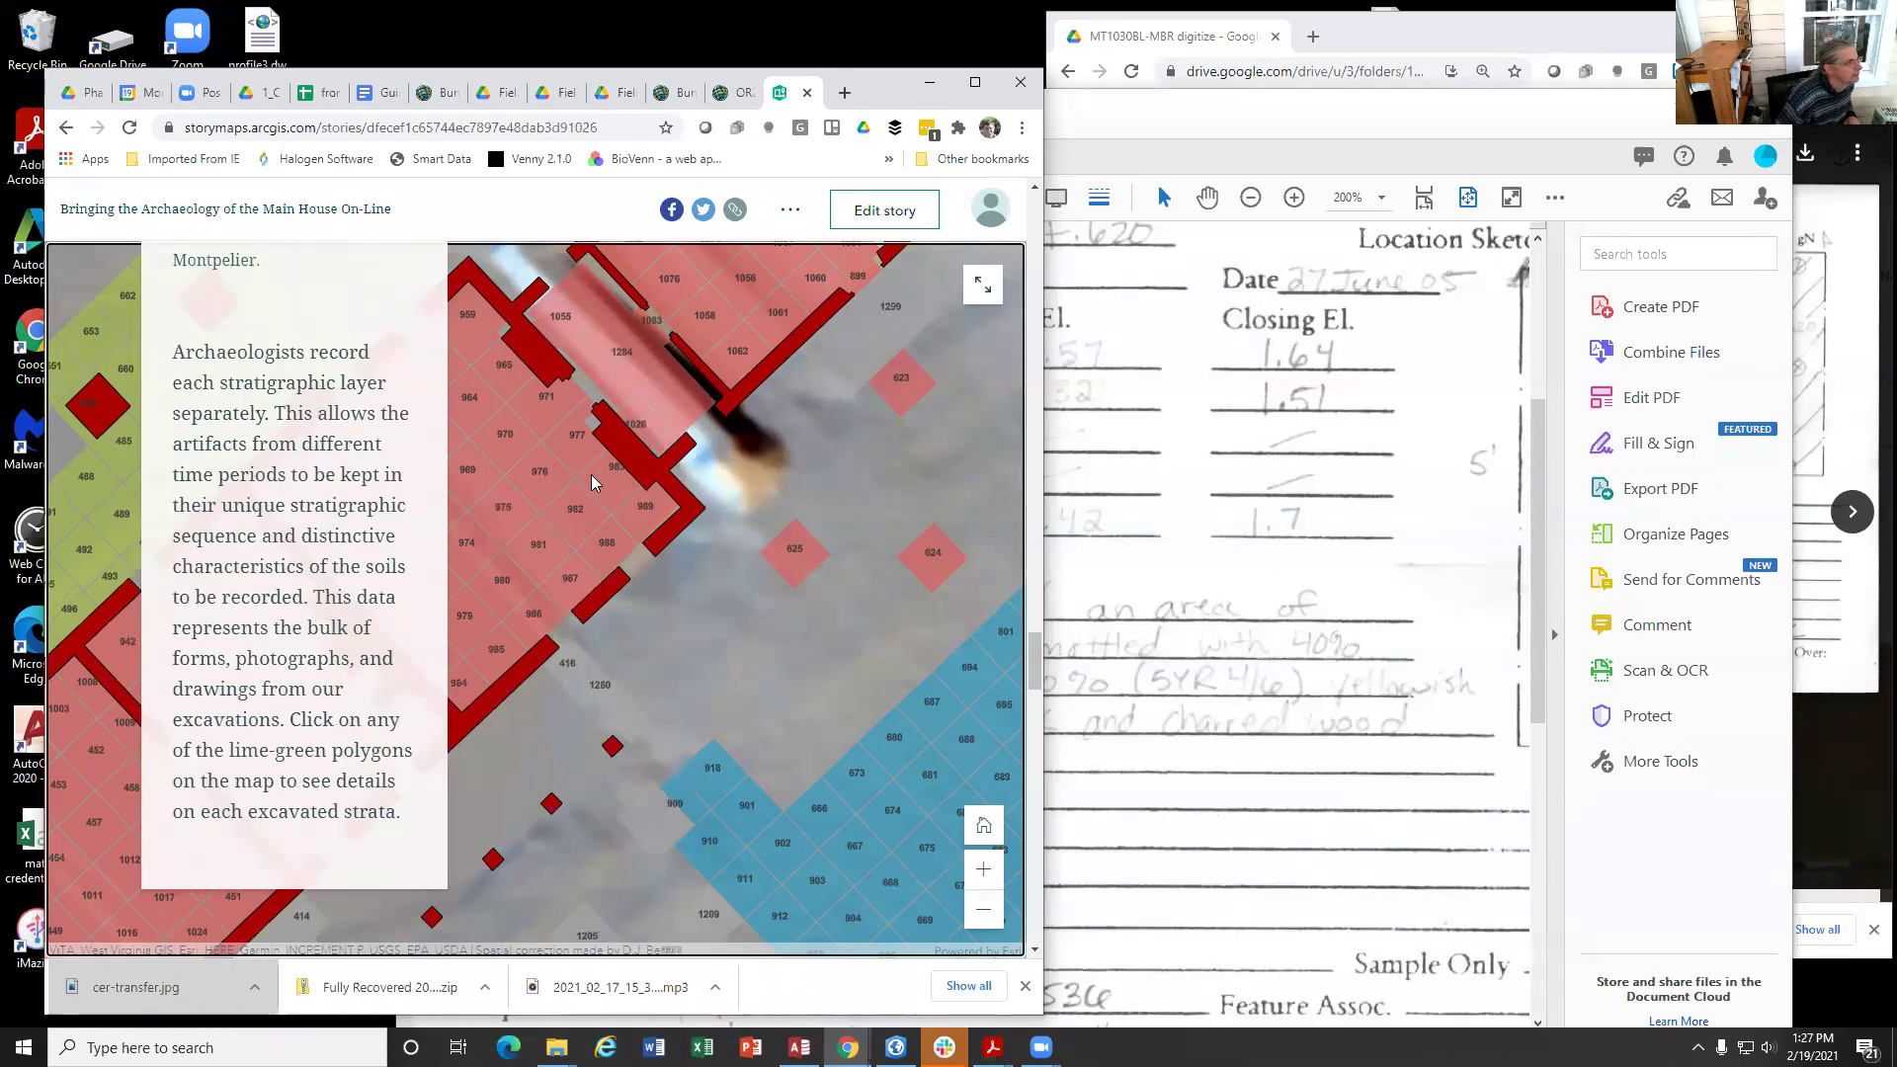
scroll(554, 456, up, 4)
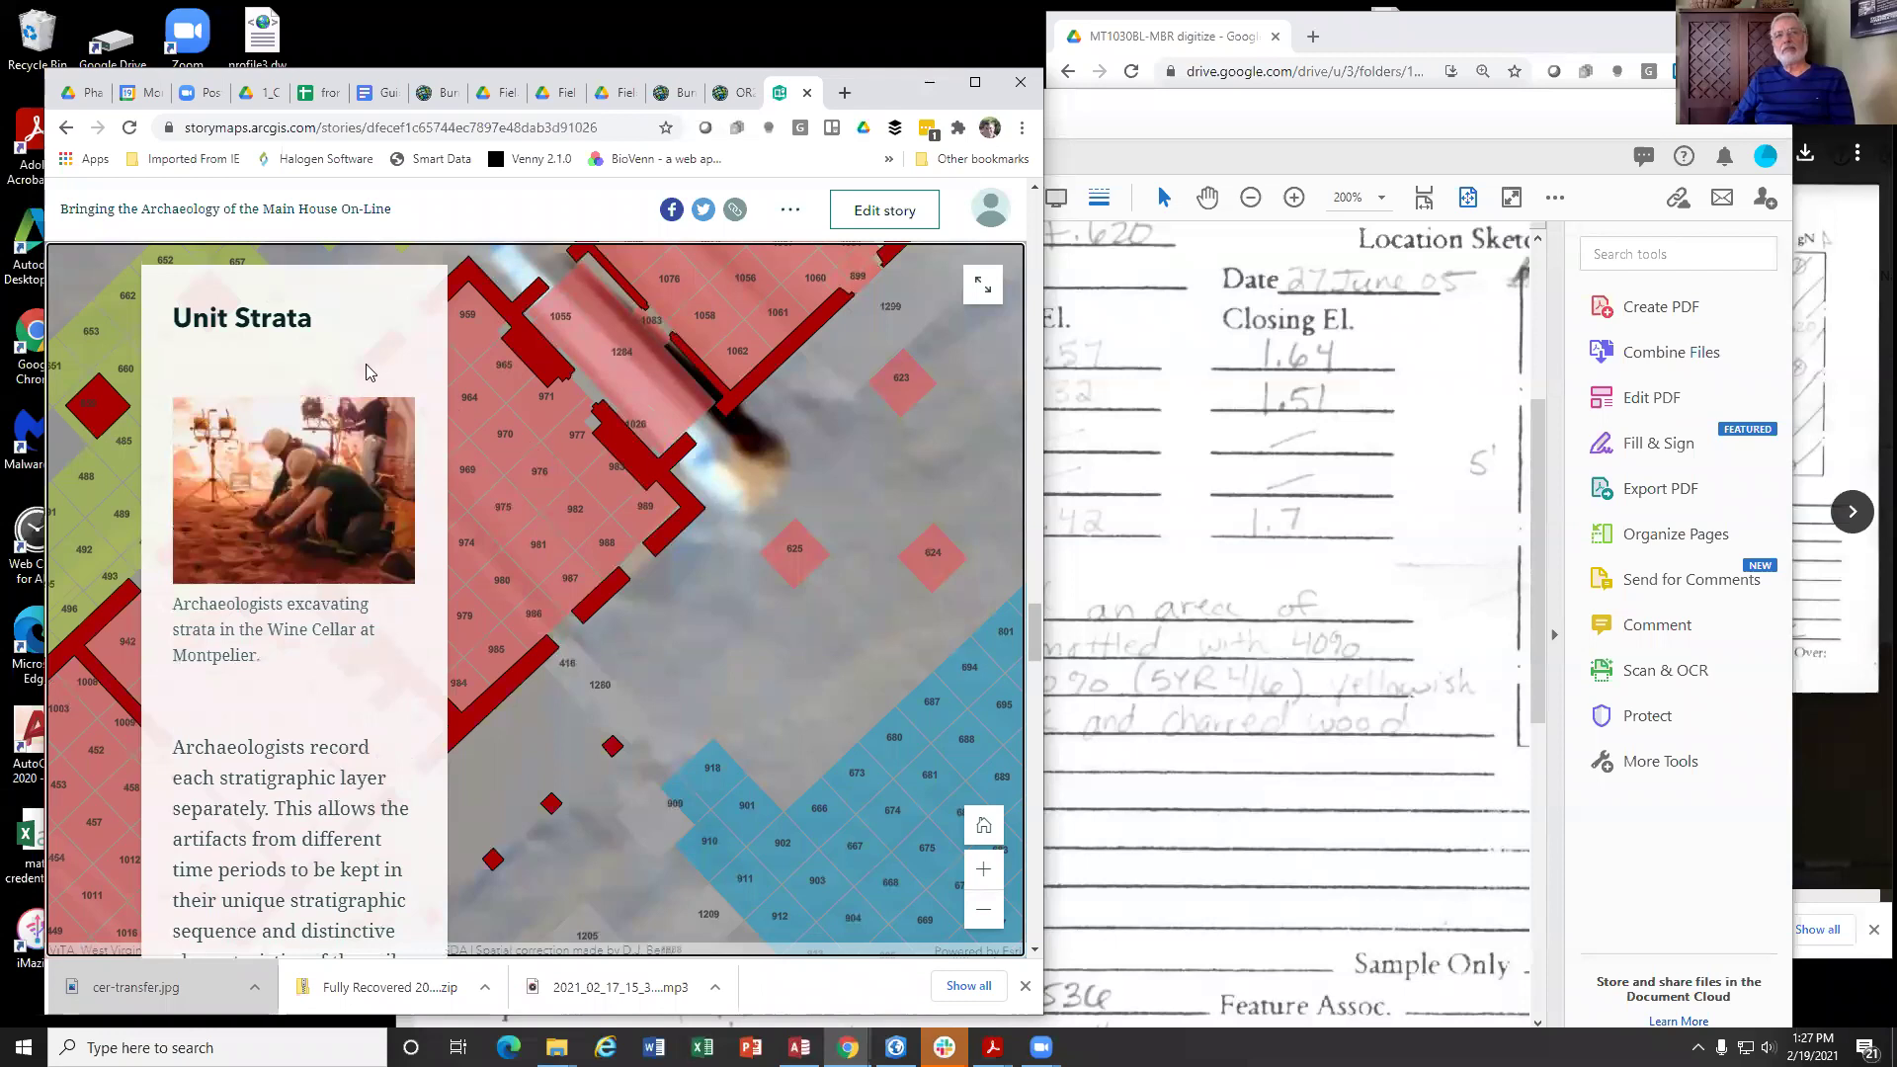
click(498, 452)
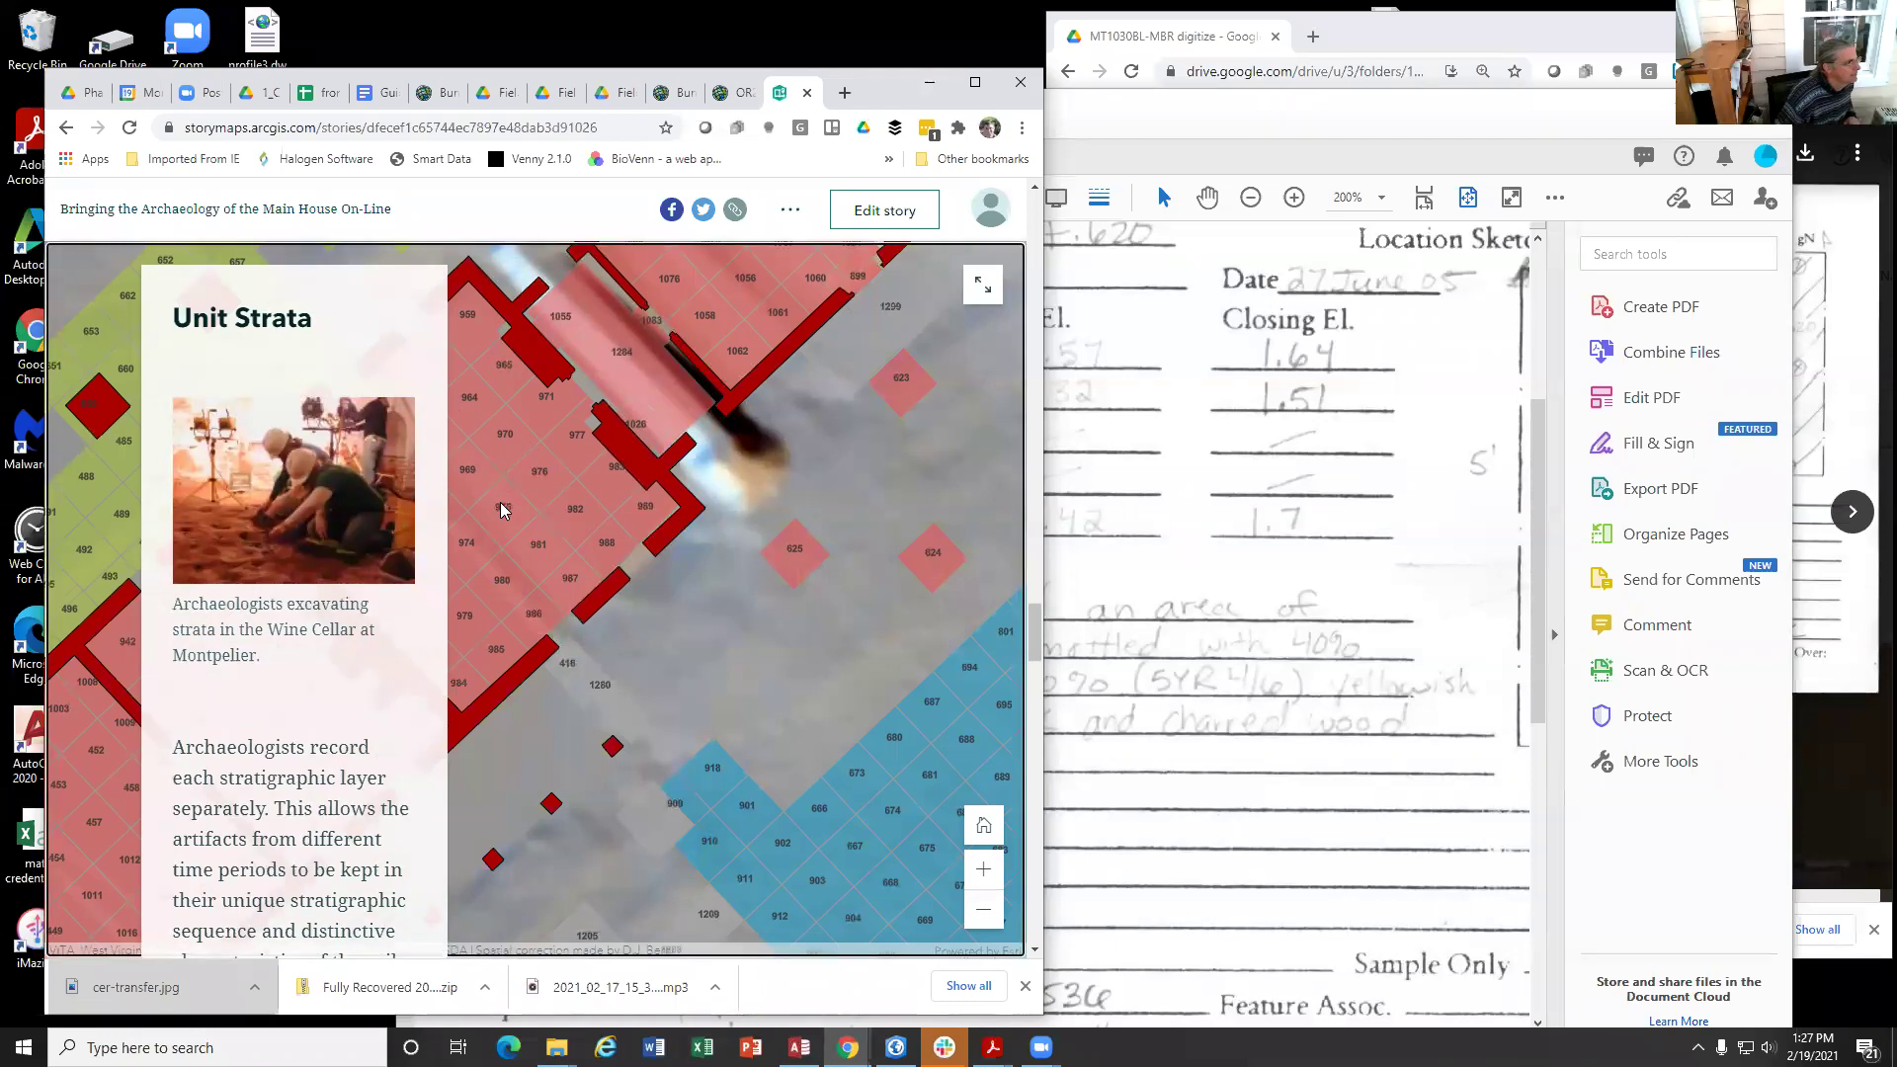
Step: Go back to the story's Features section and open the details of the orange feature beside label 501 on the map
scroll(429, 559, down, 3)
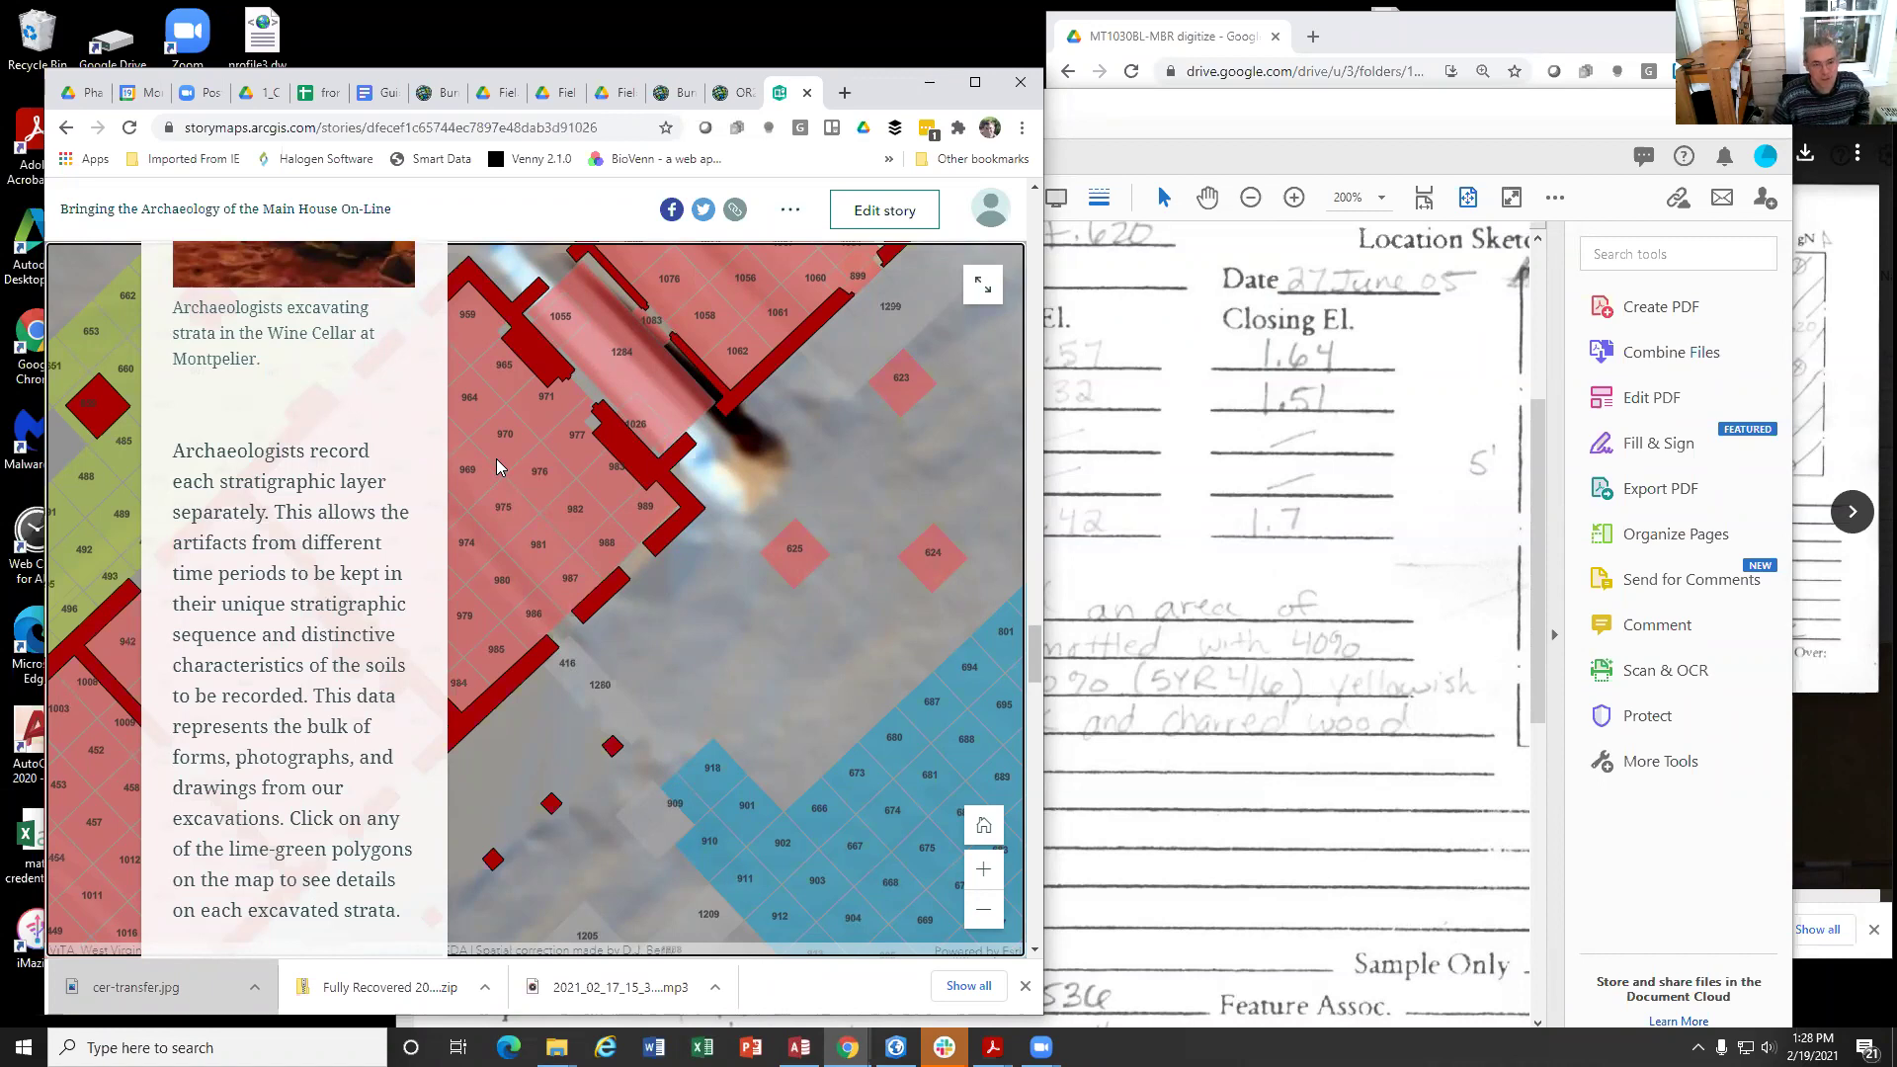
scroll(447, 456, down, 5)
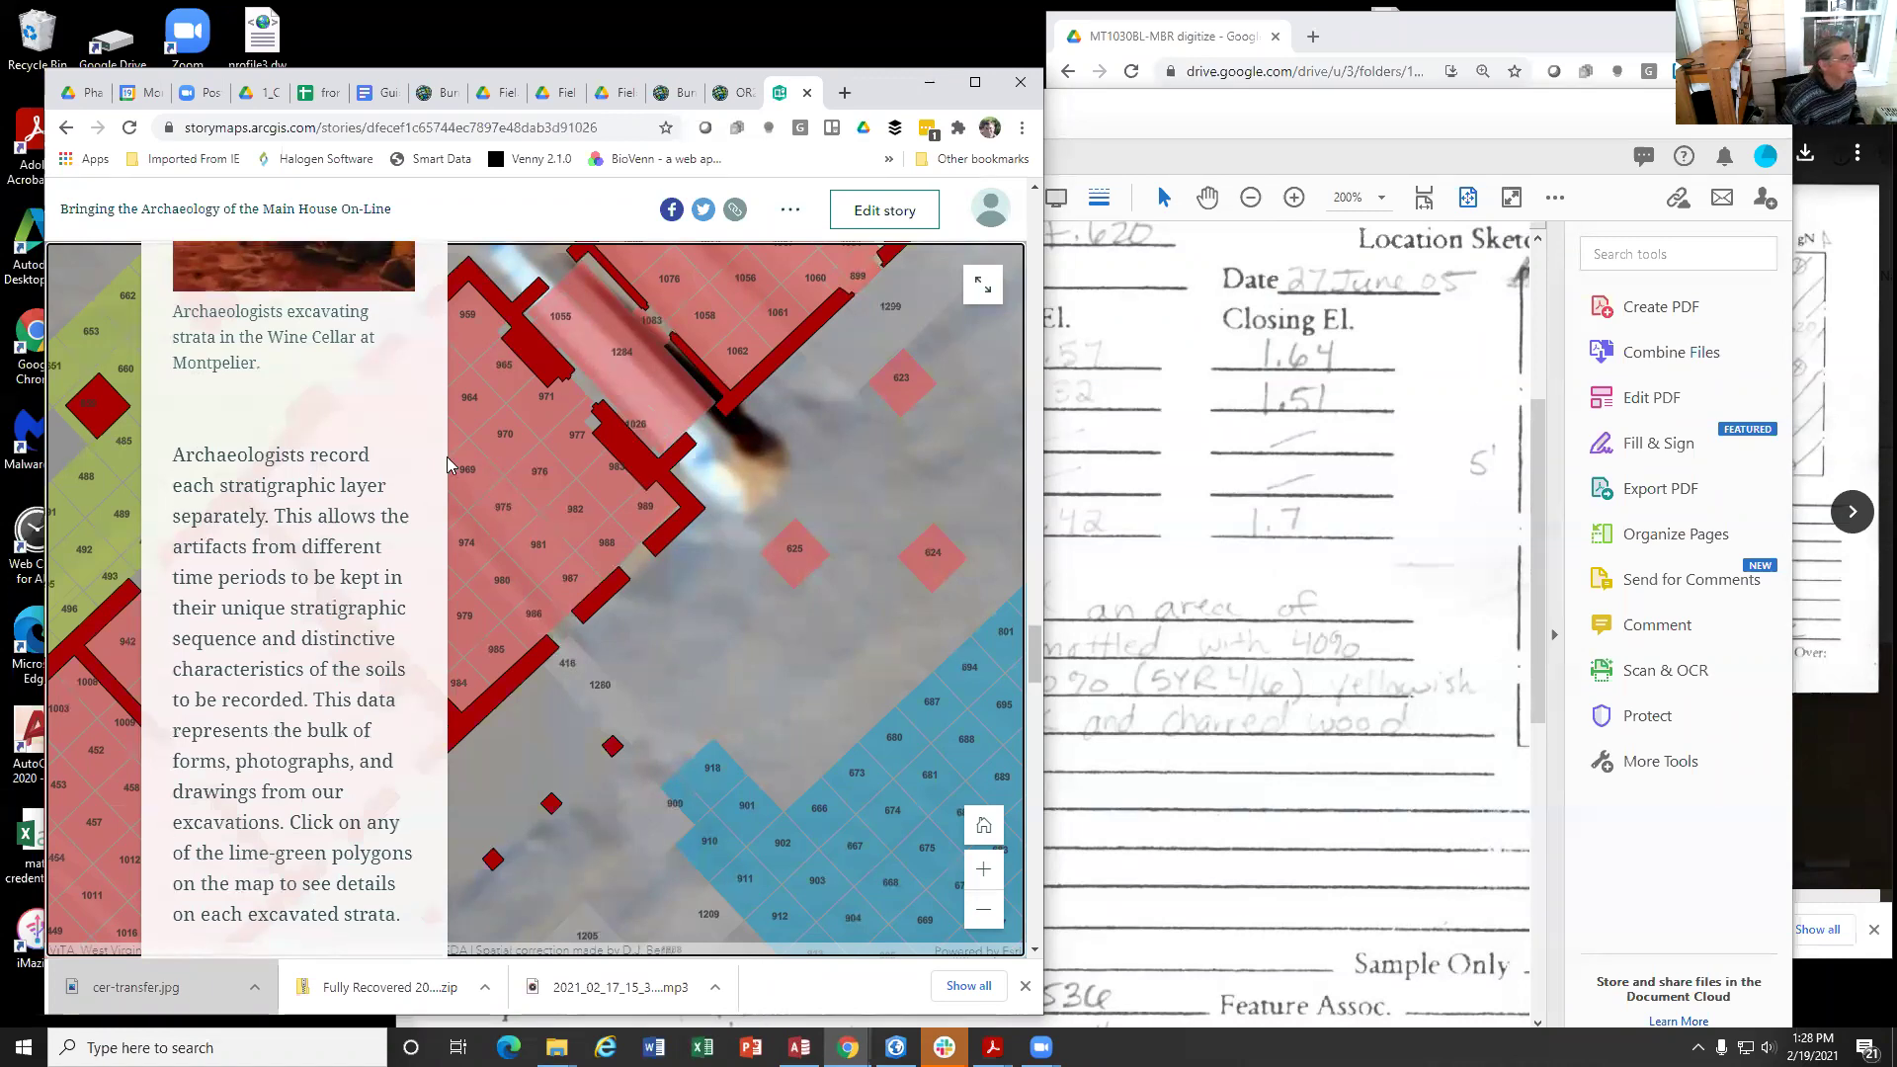
scroll(447, 456, down, 10)
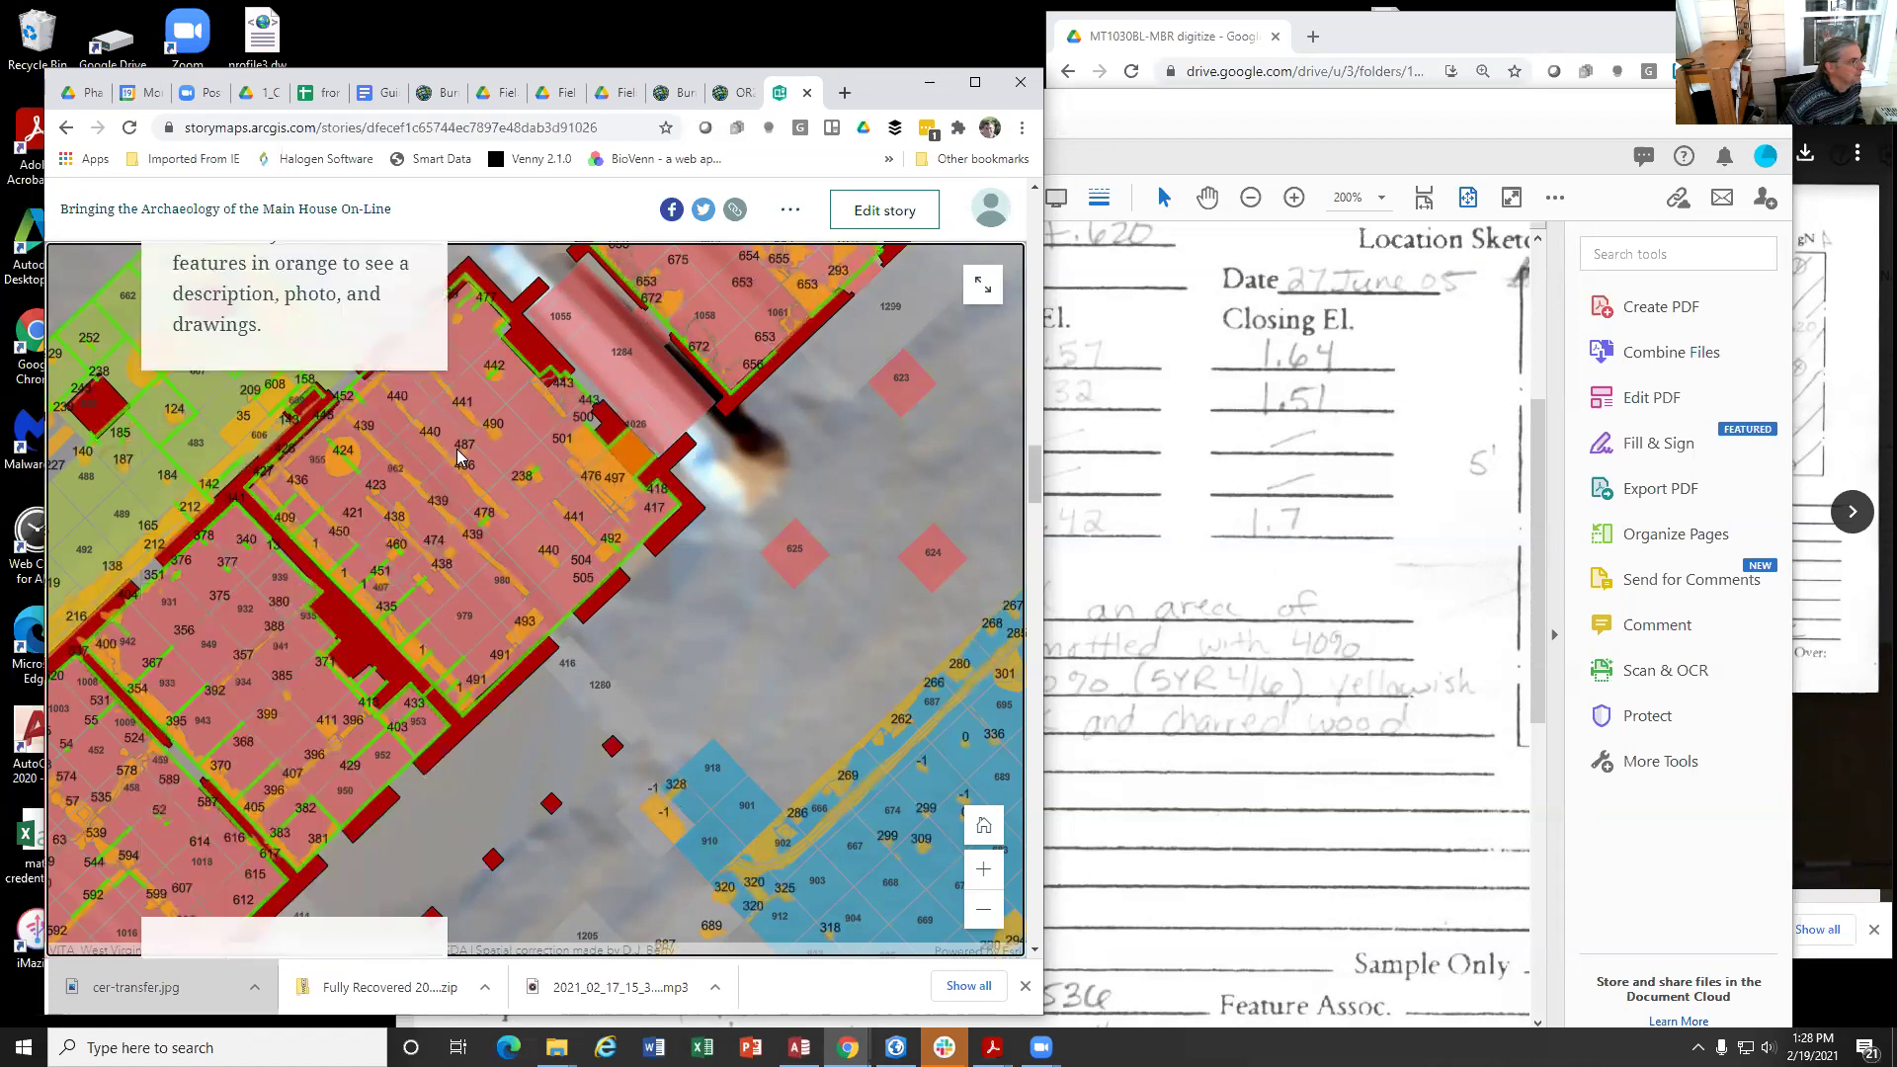
scroll(457, 457, up, 5)
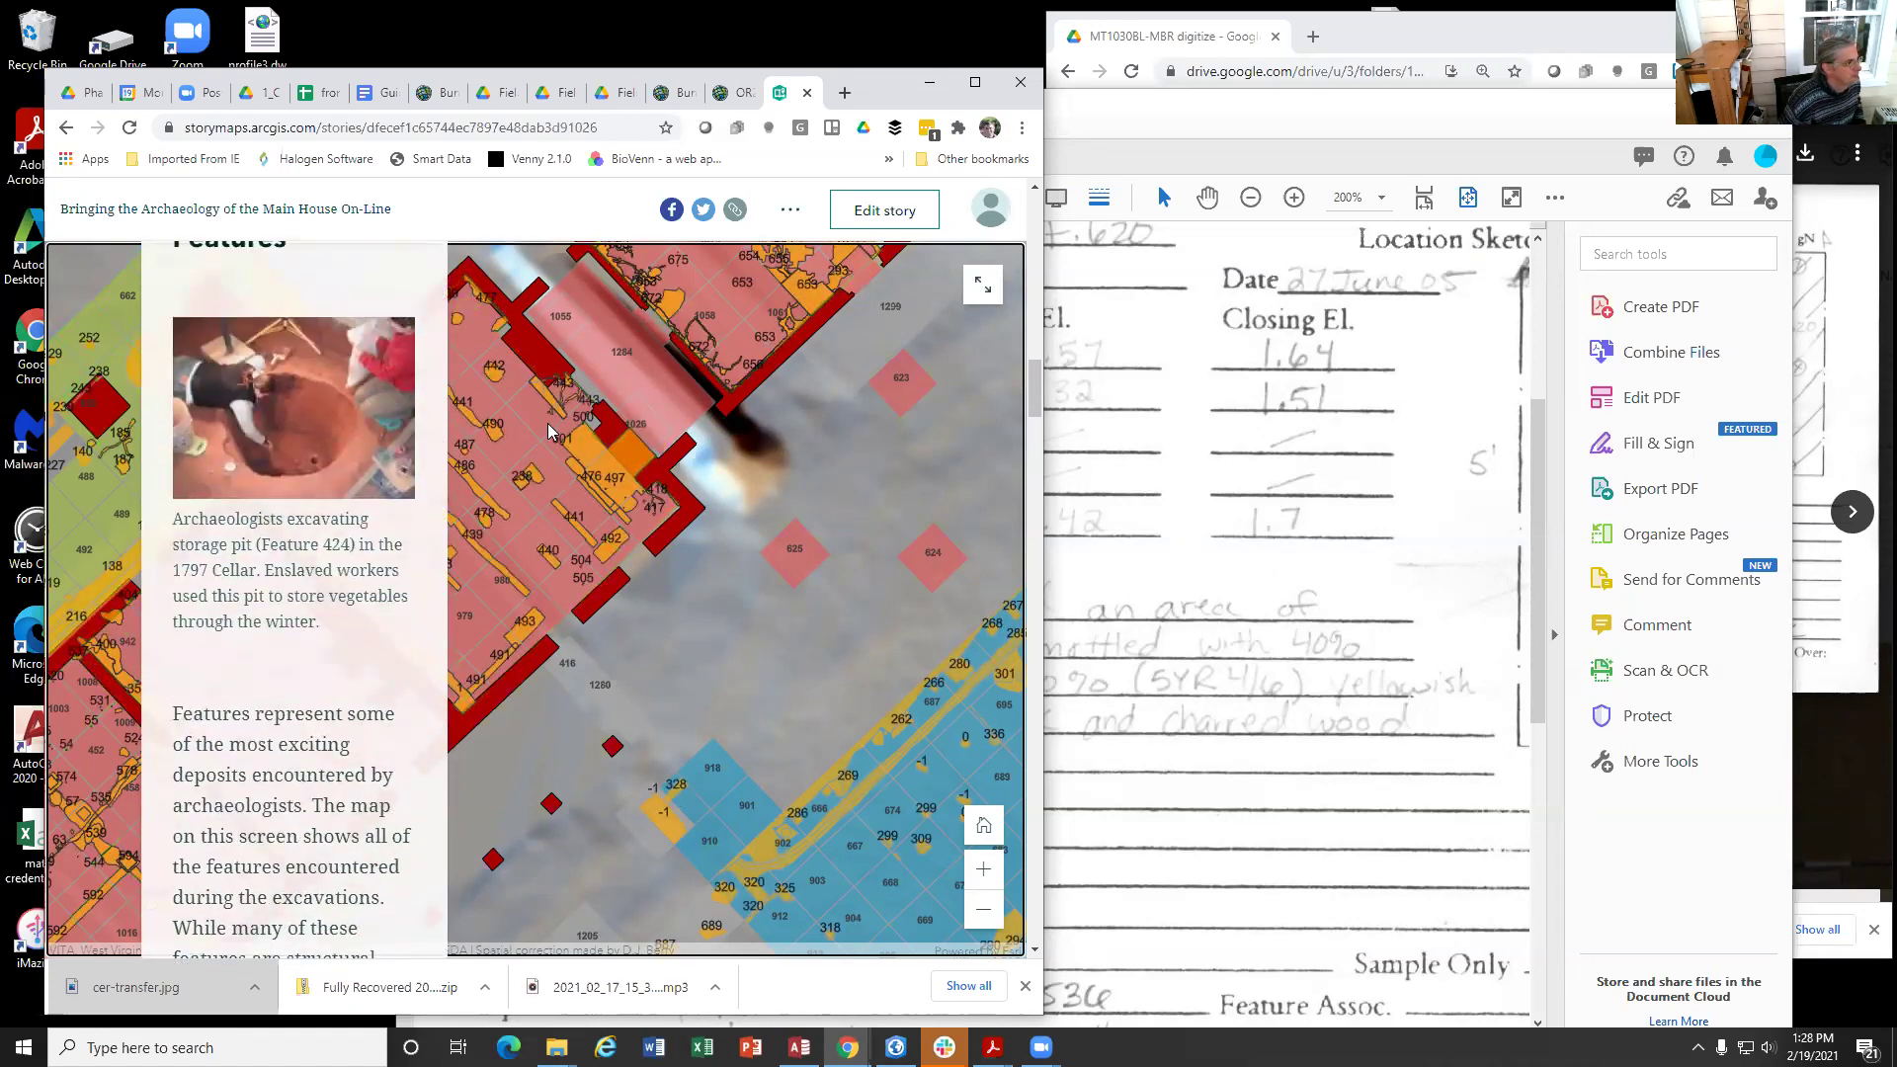
click(587, 451)
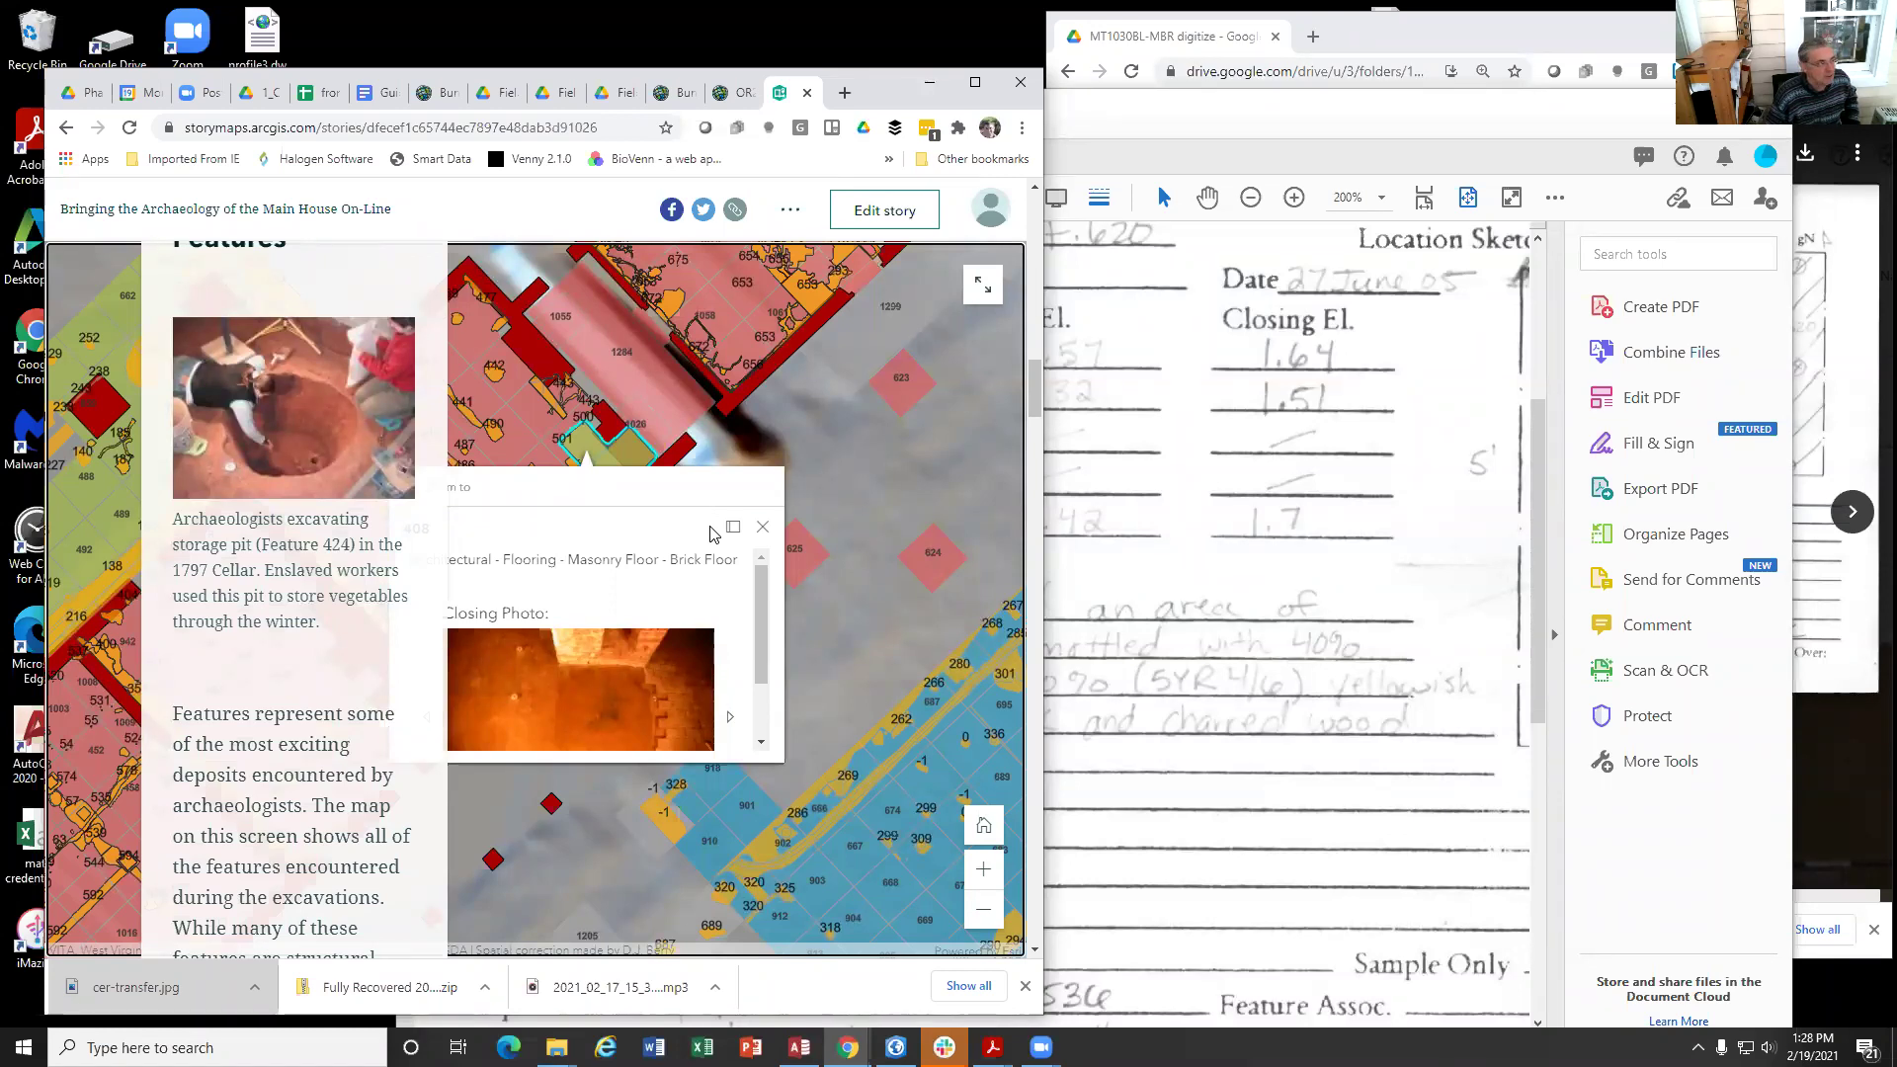
Step: Return to the guide for entering unit strat and review its record-checking and webmap instructions
click(384, 98)
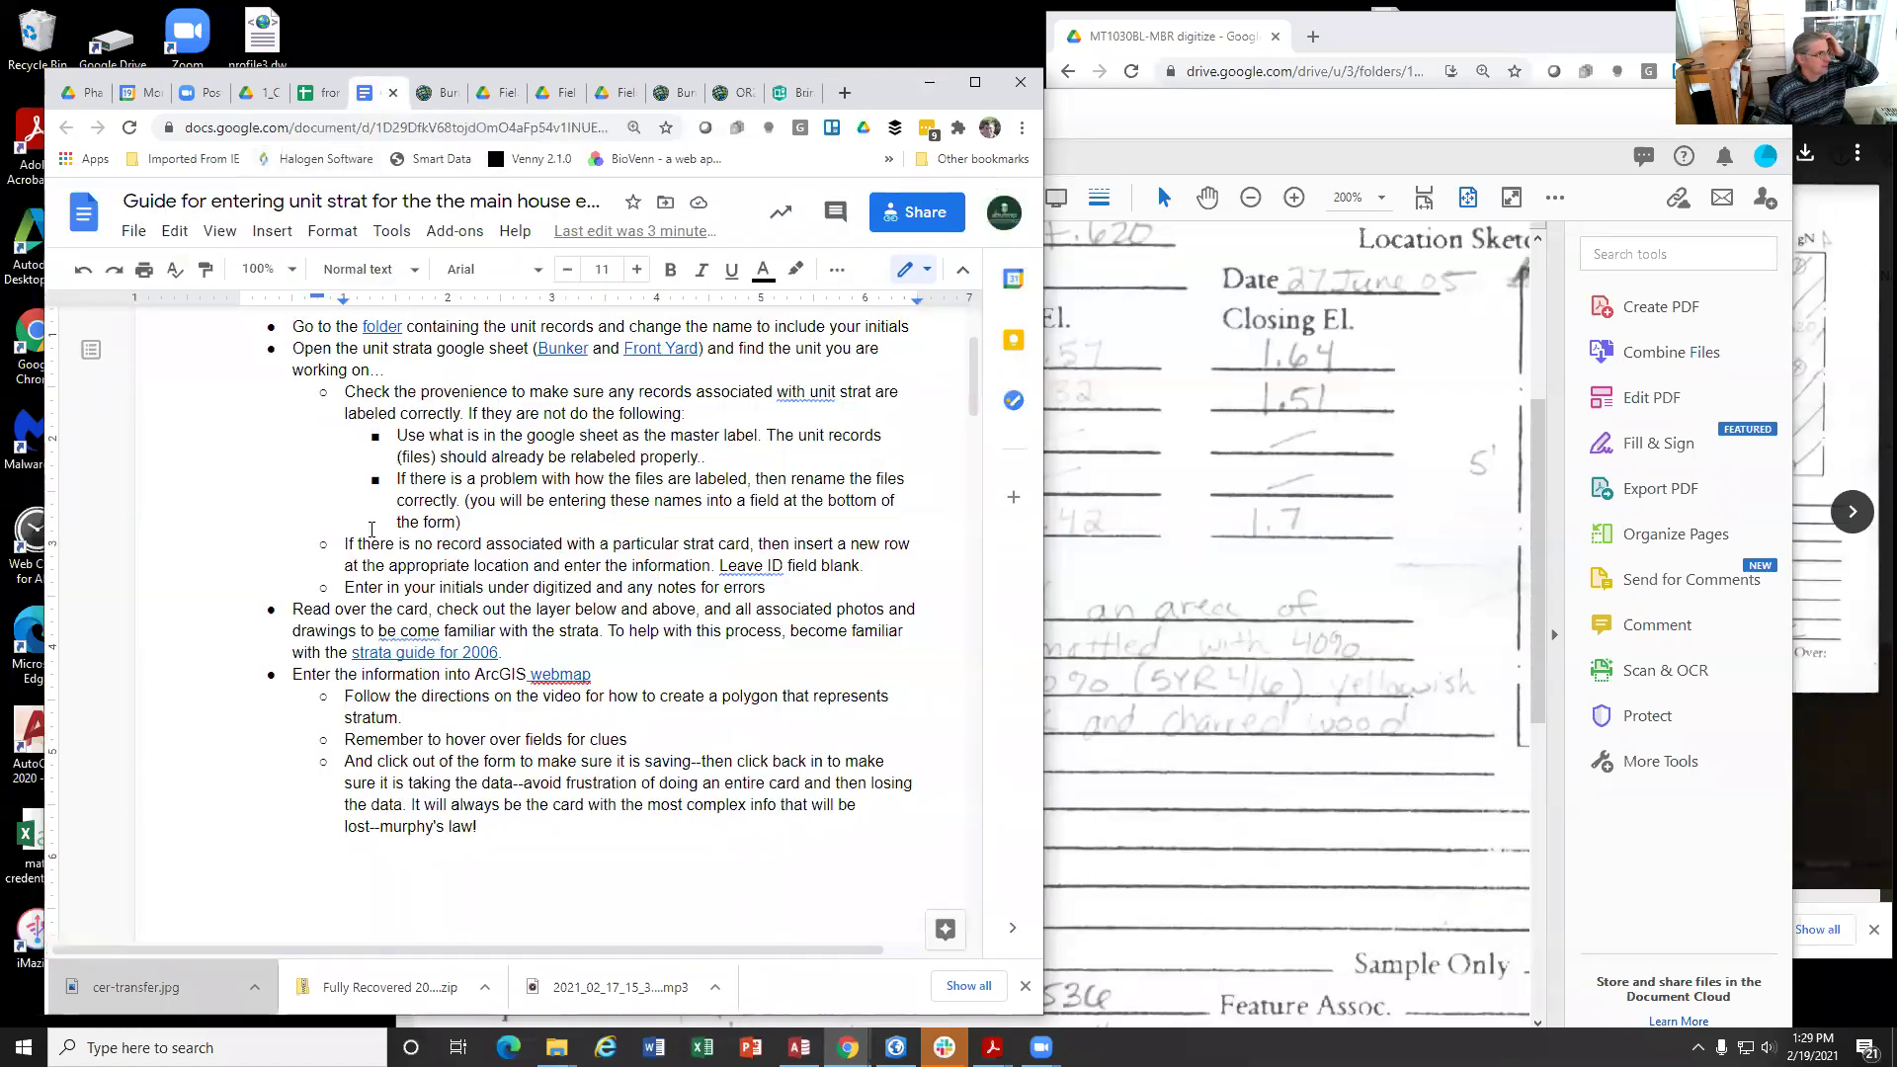
scroll(371, 528, up, 2)
scroll(416, 556, down, 3)
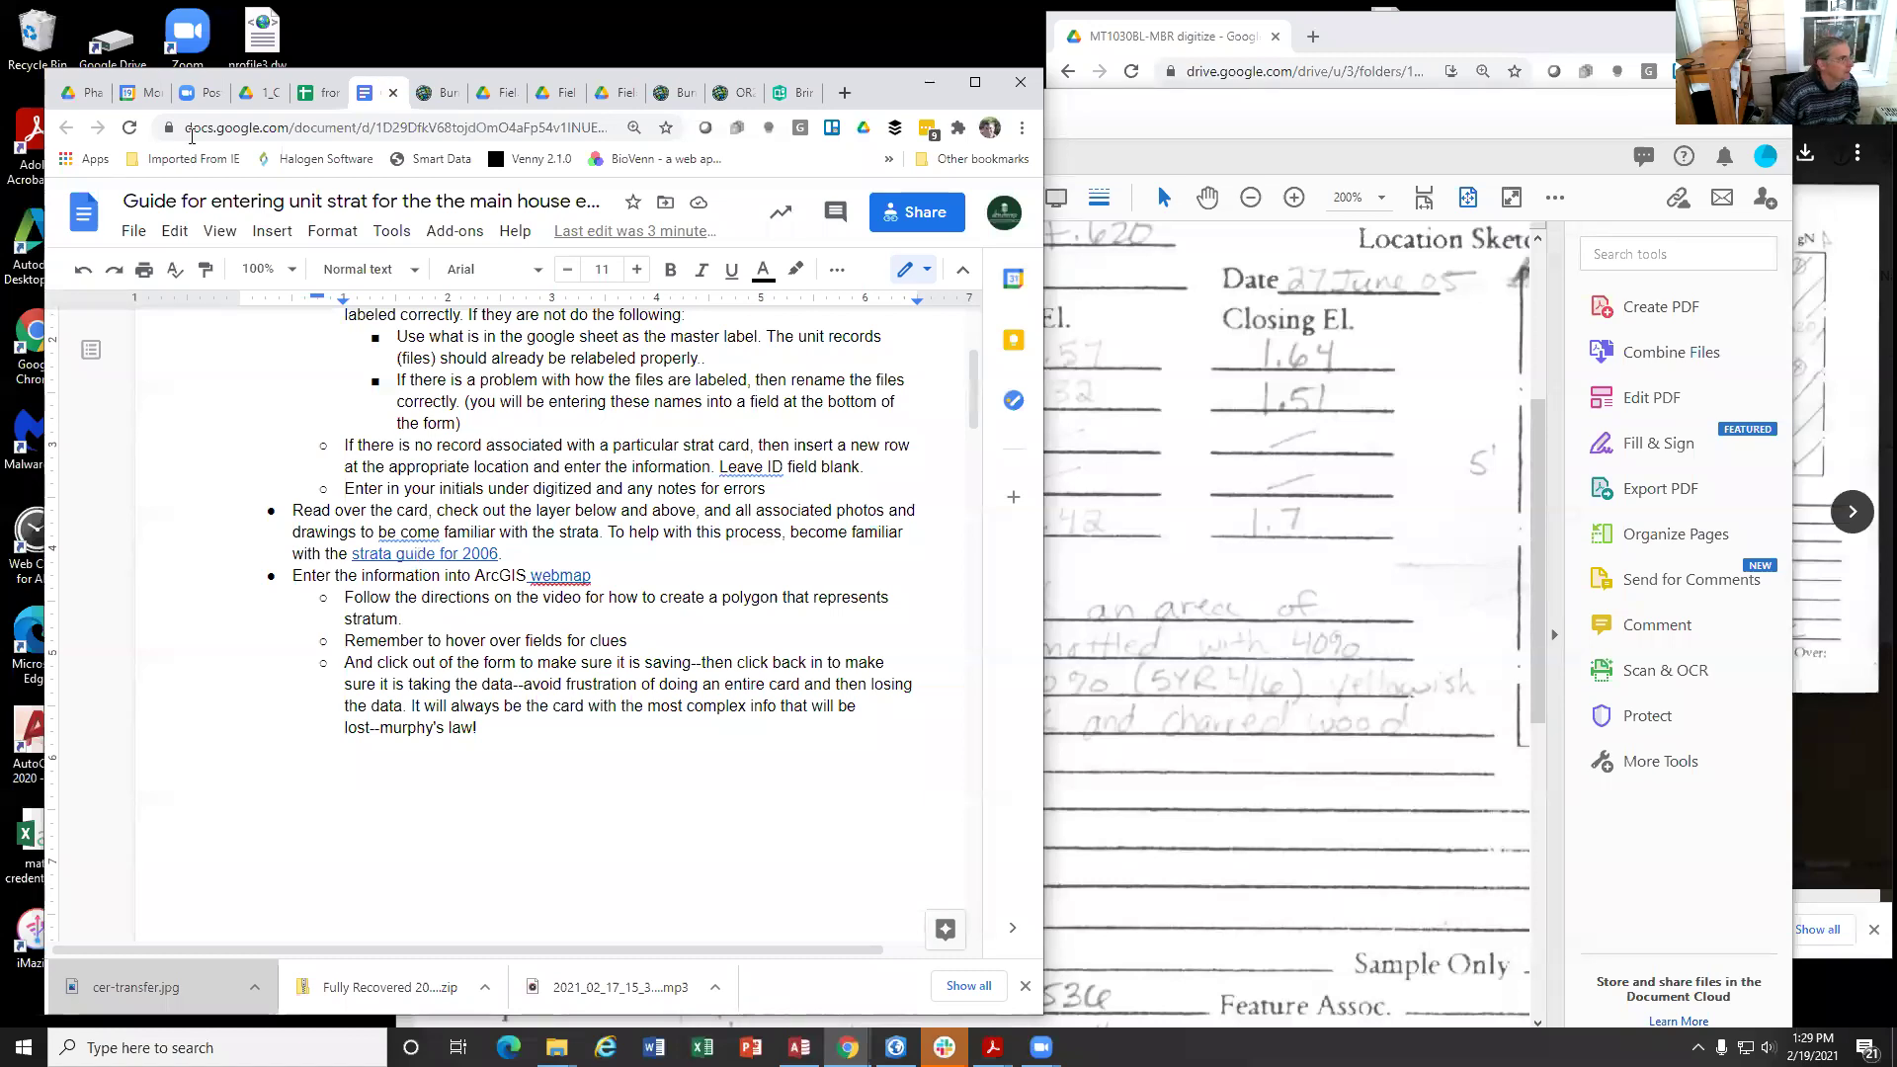
Step: Switch to Google Calendar and save the "check in for team digitize" event on February 26 without adding guests
click(144, 96)
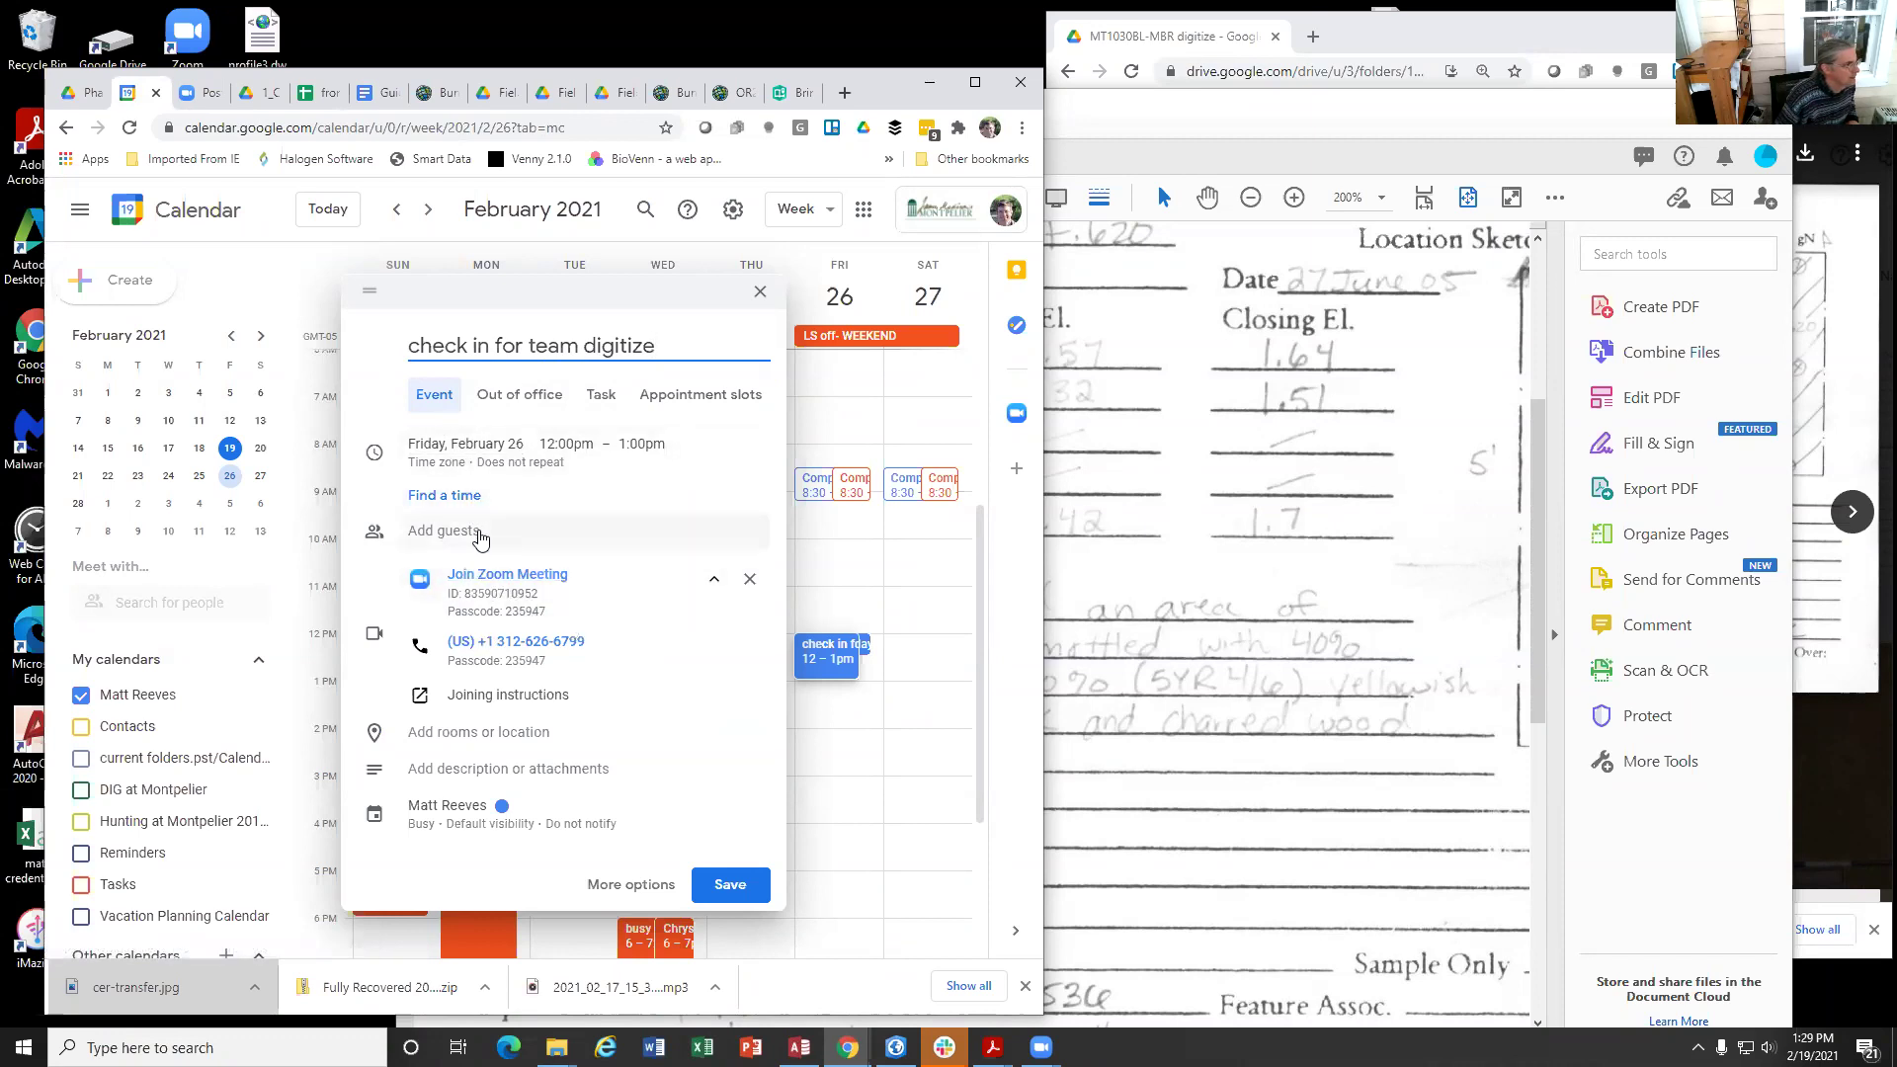
click(481, 536)
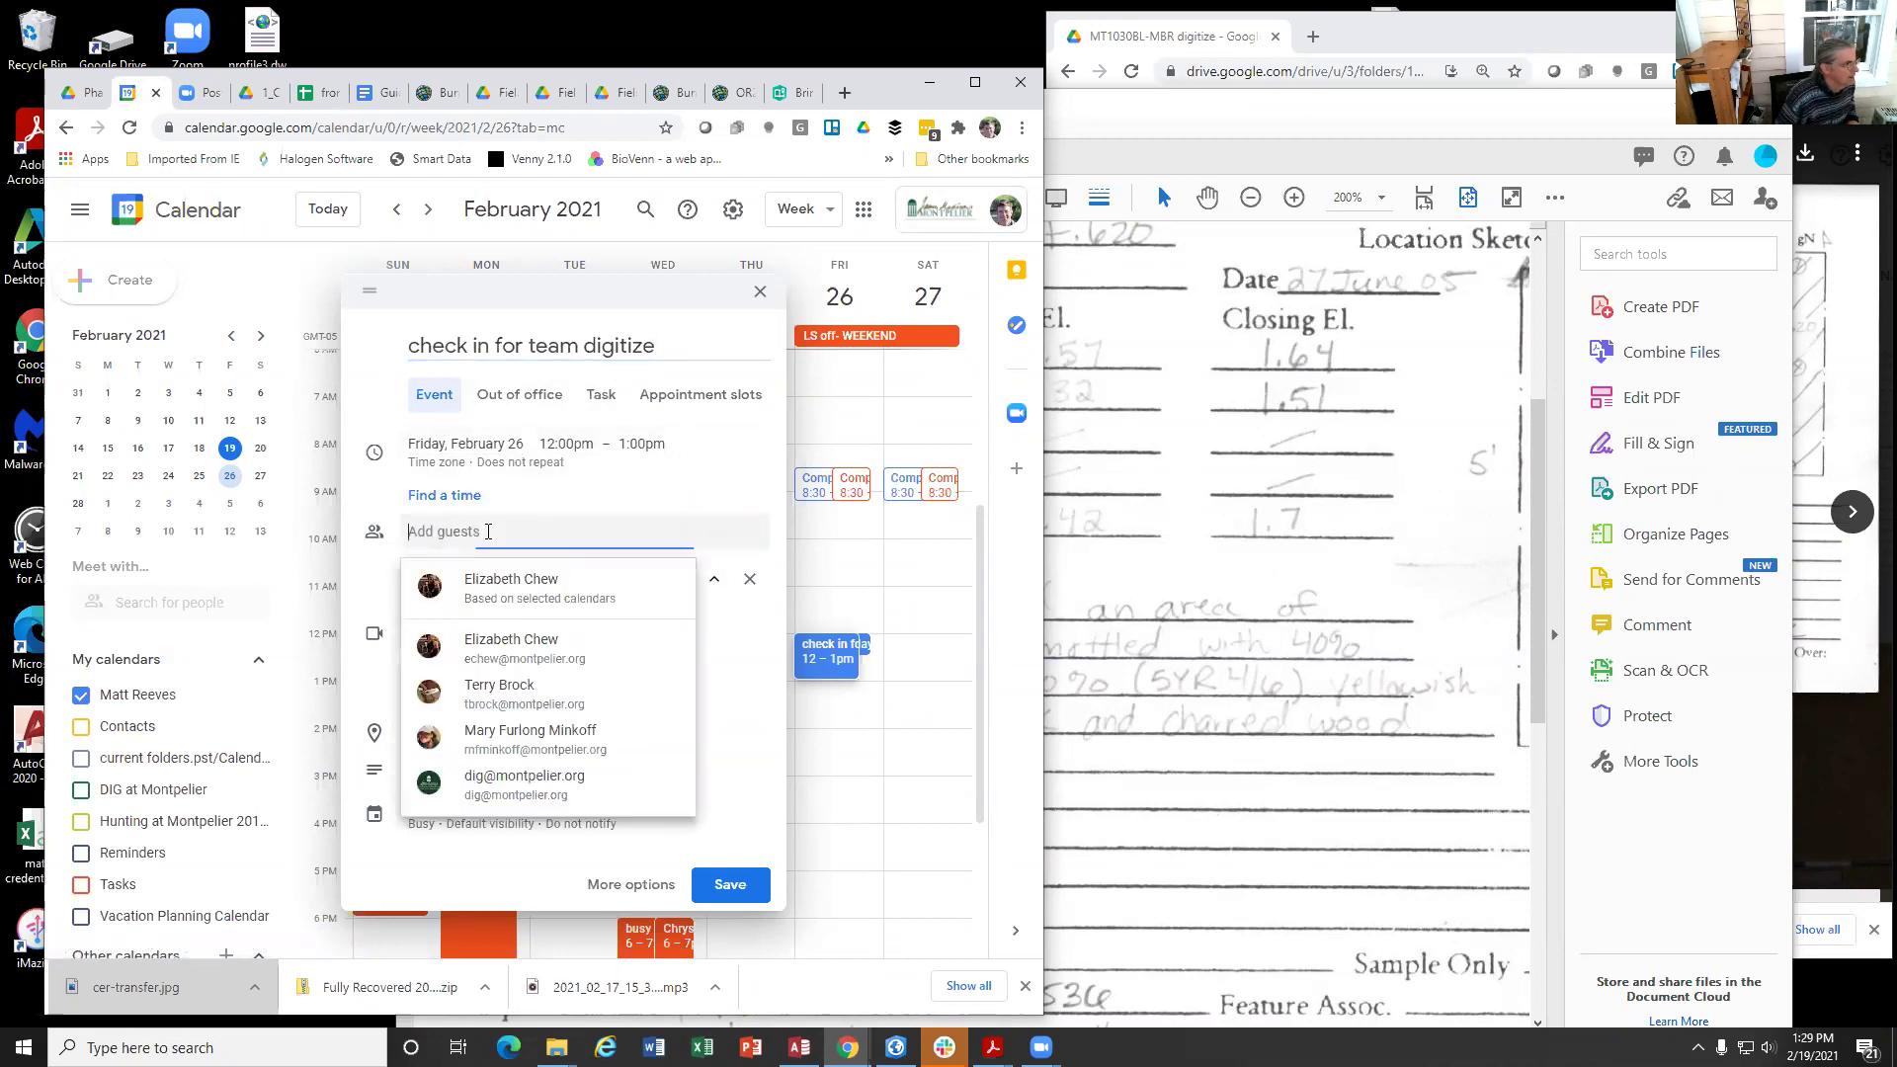
click(568, 506)
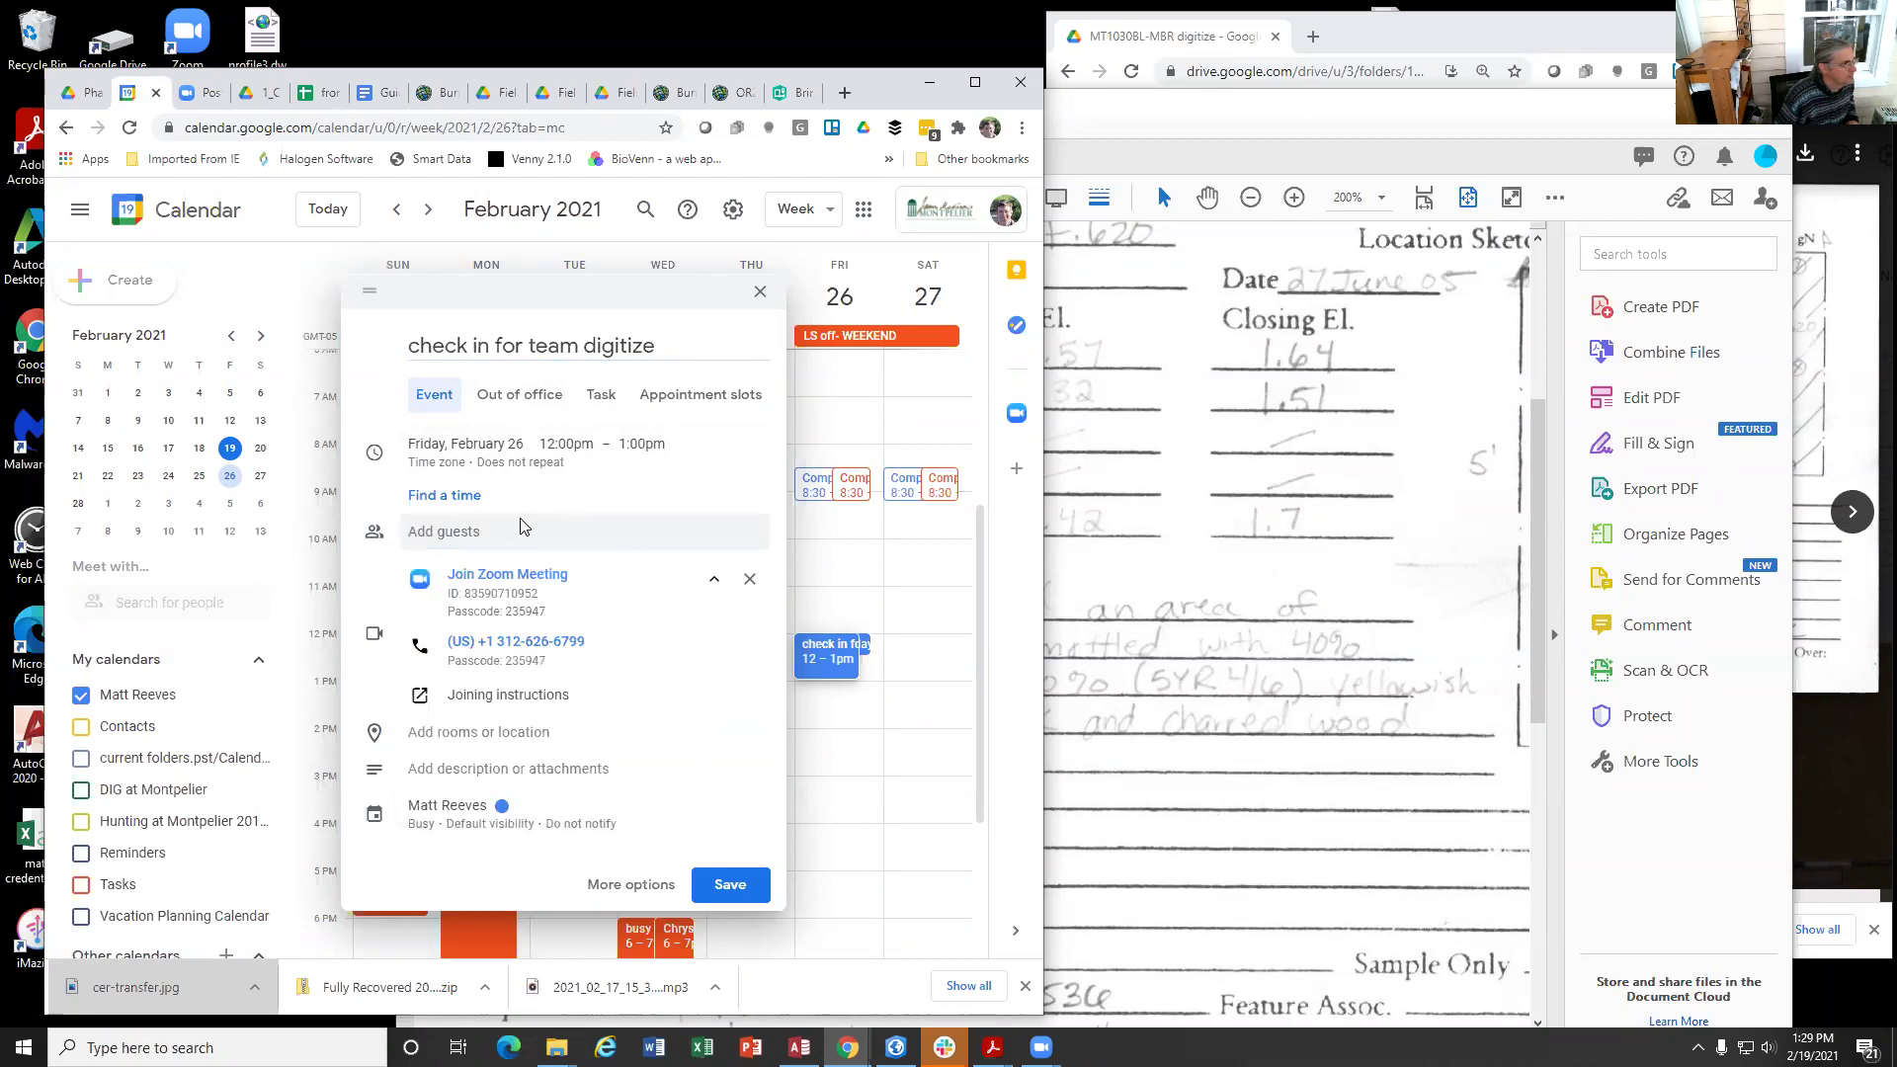
click(729, 883)
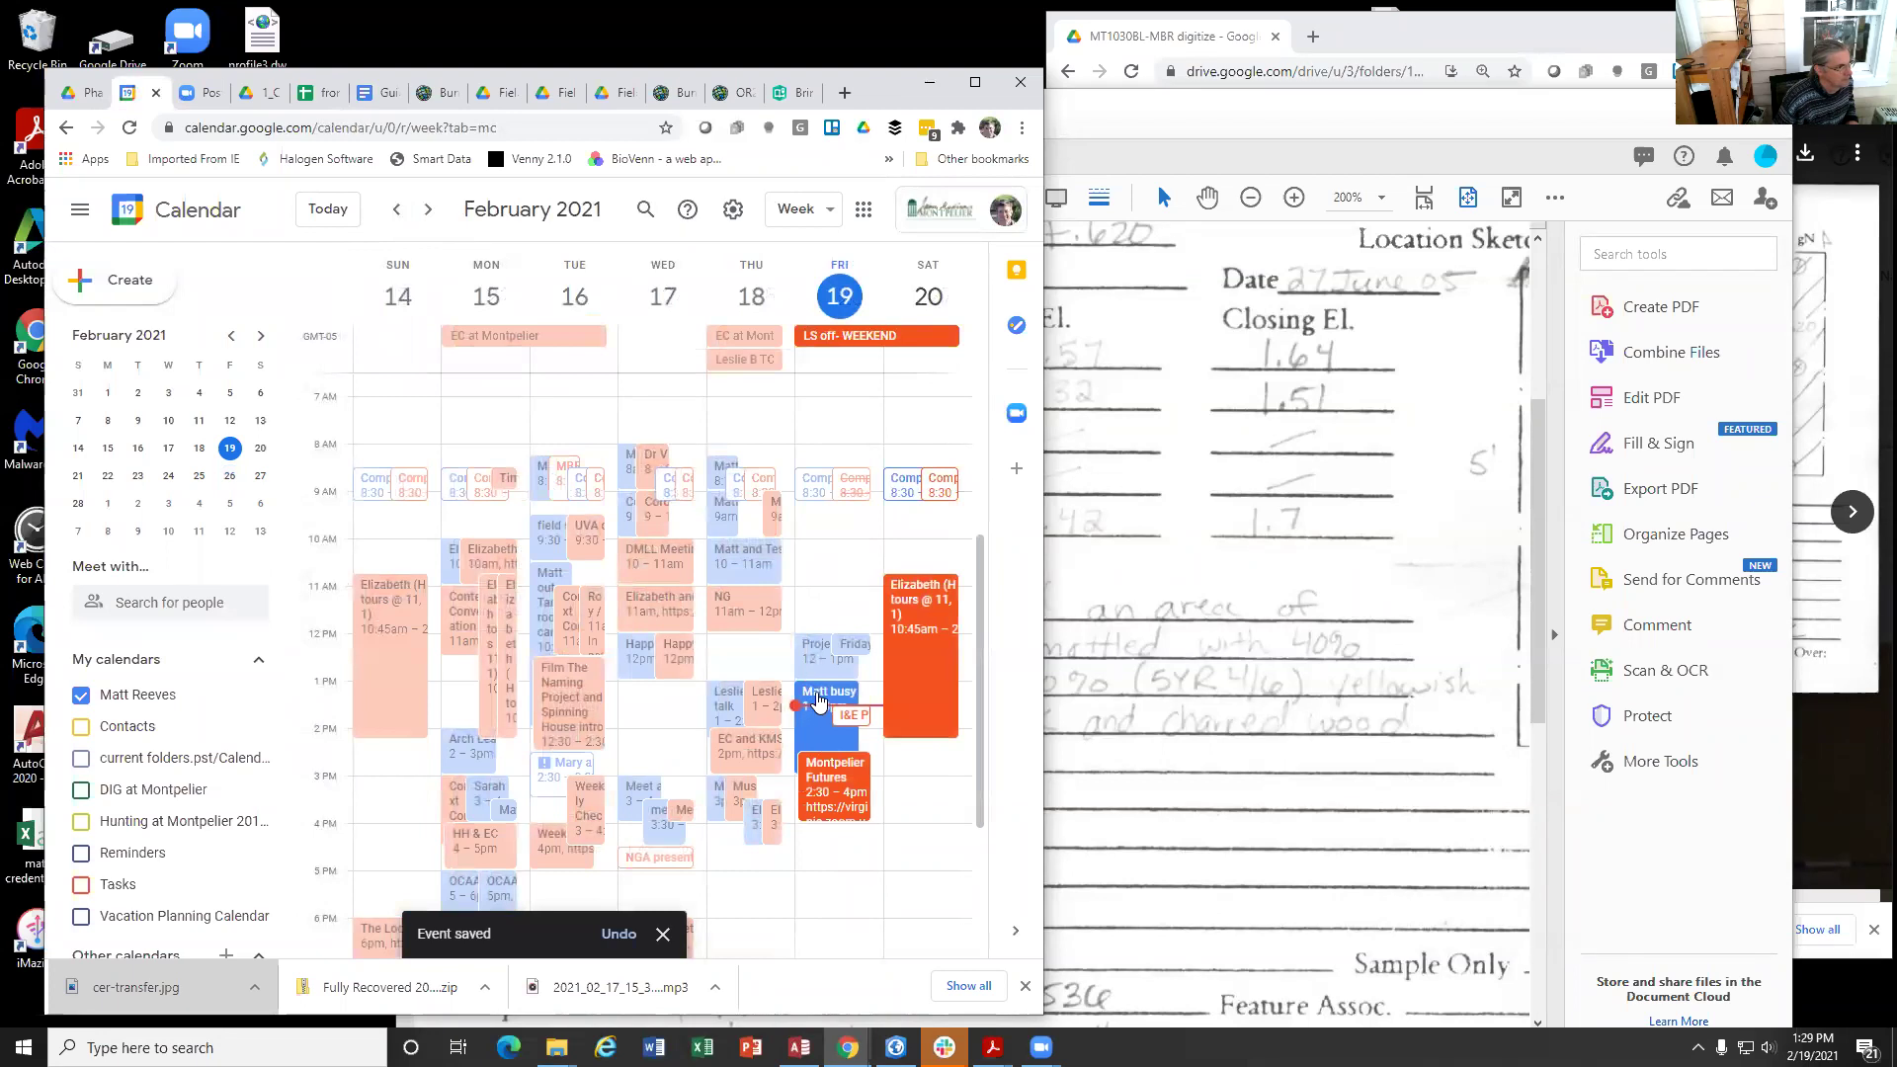
Step: Copy the guest list of the February 19 "Project Relabel to Project Digitize" event and leave that event without changes
click(825, 657)
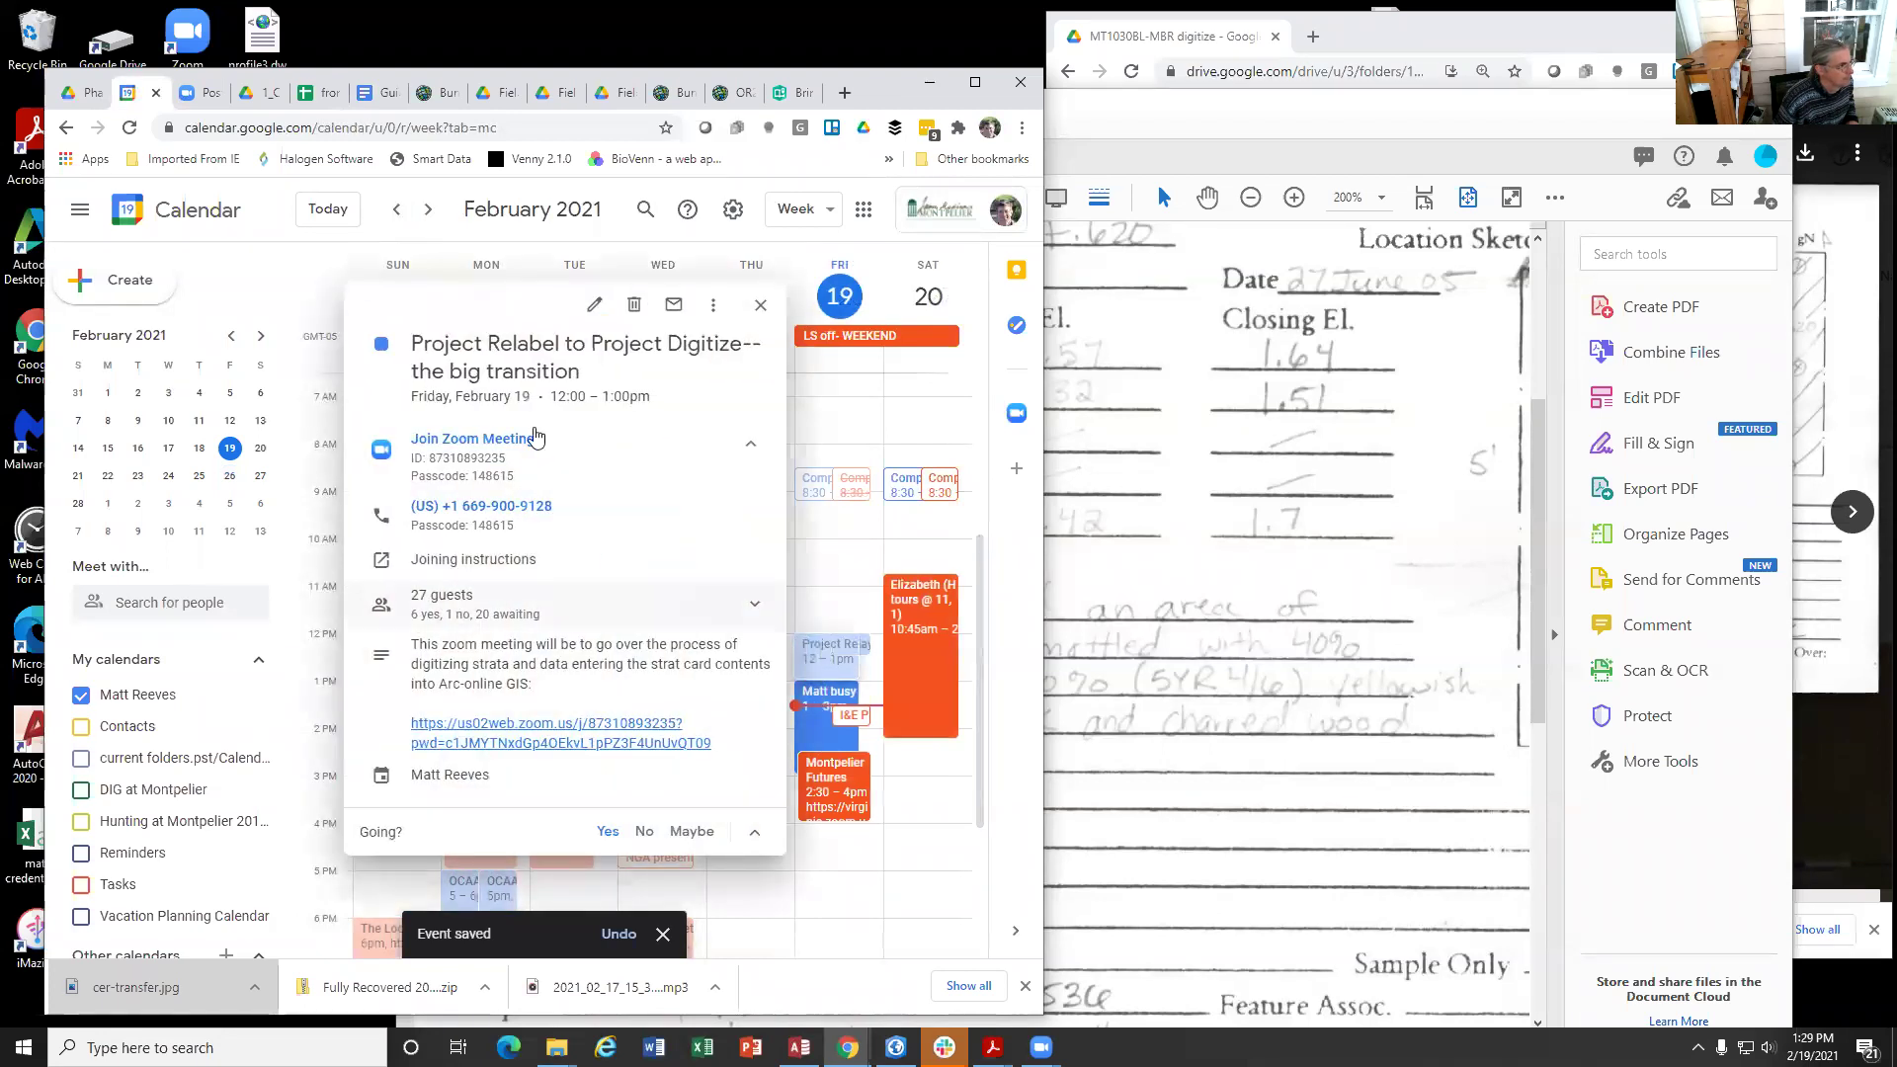
click(595, 308)
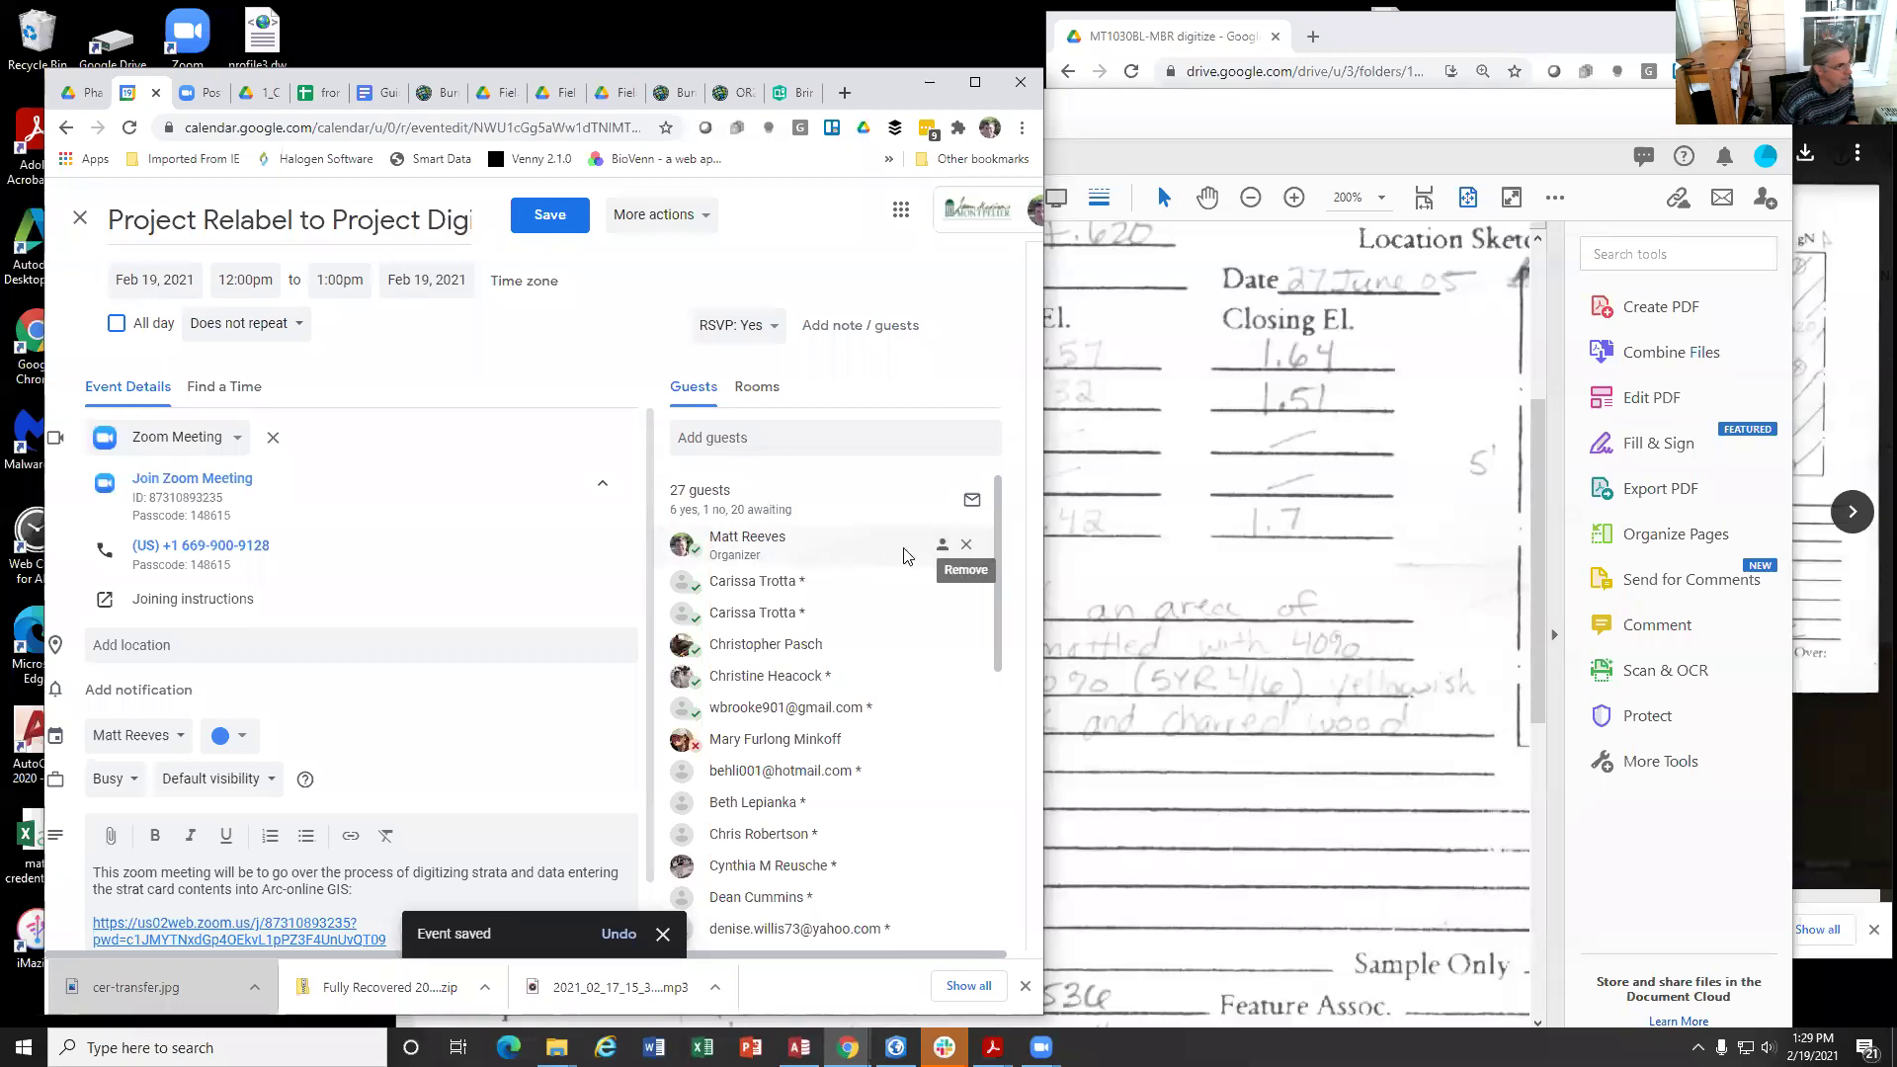
mouse_move(841, 546)
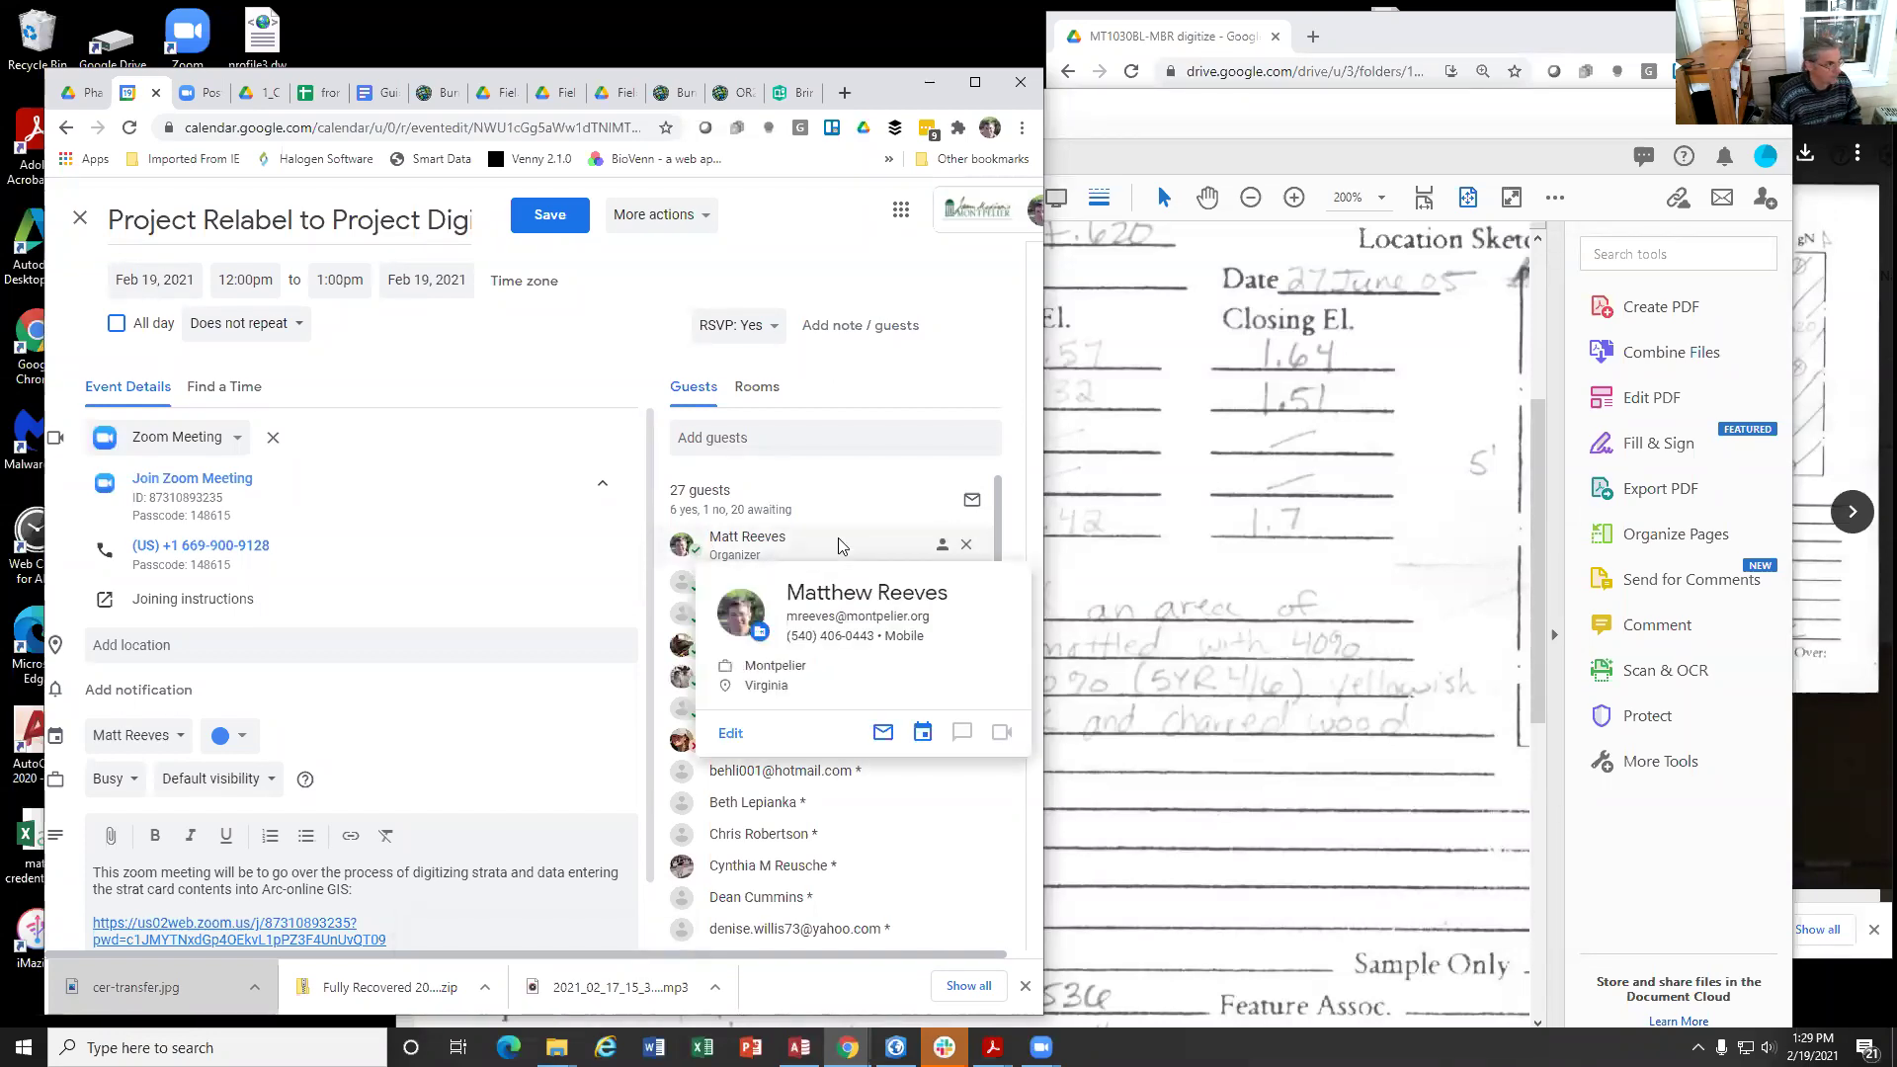
scroll(949, 899, down, 5)
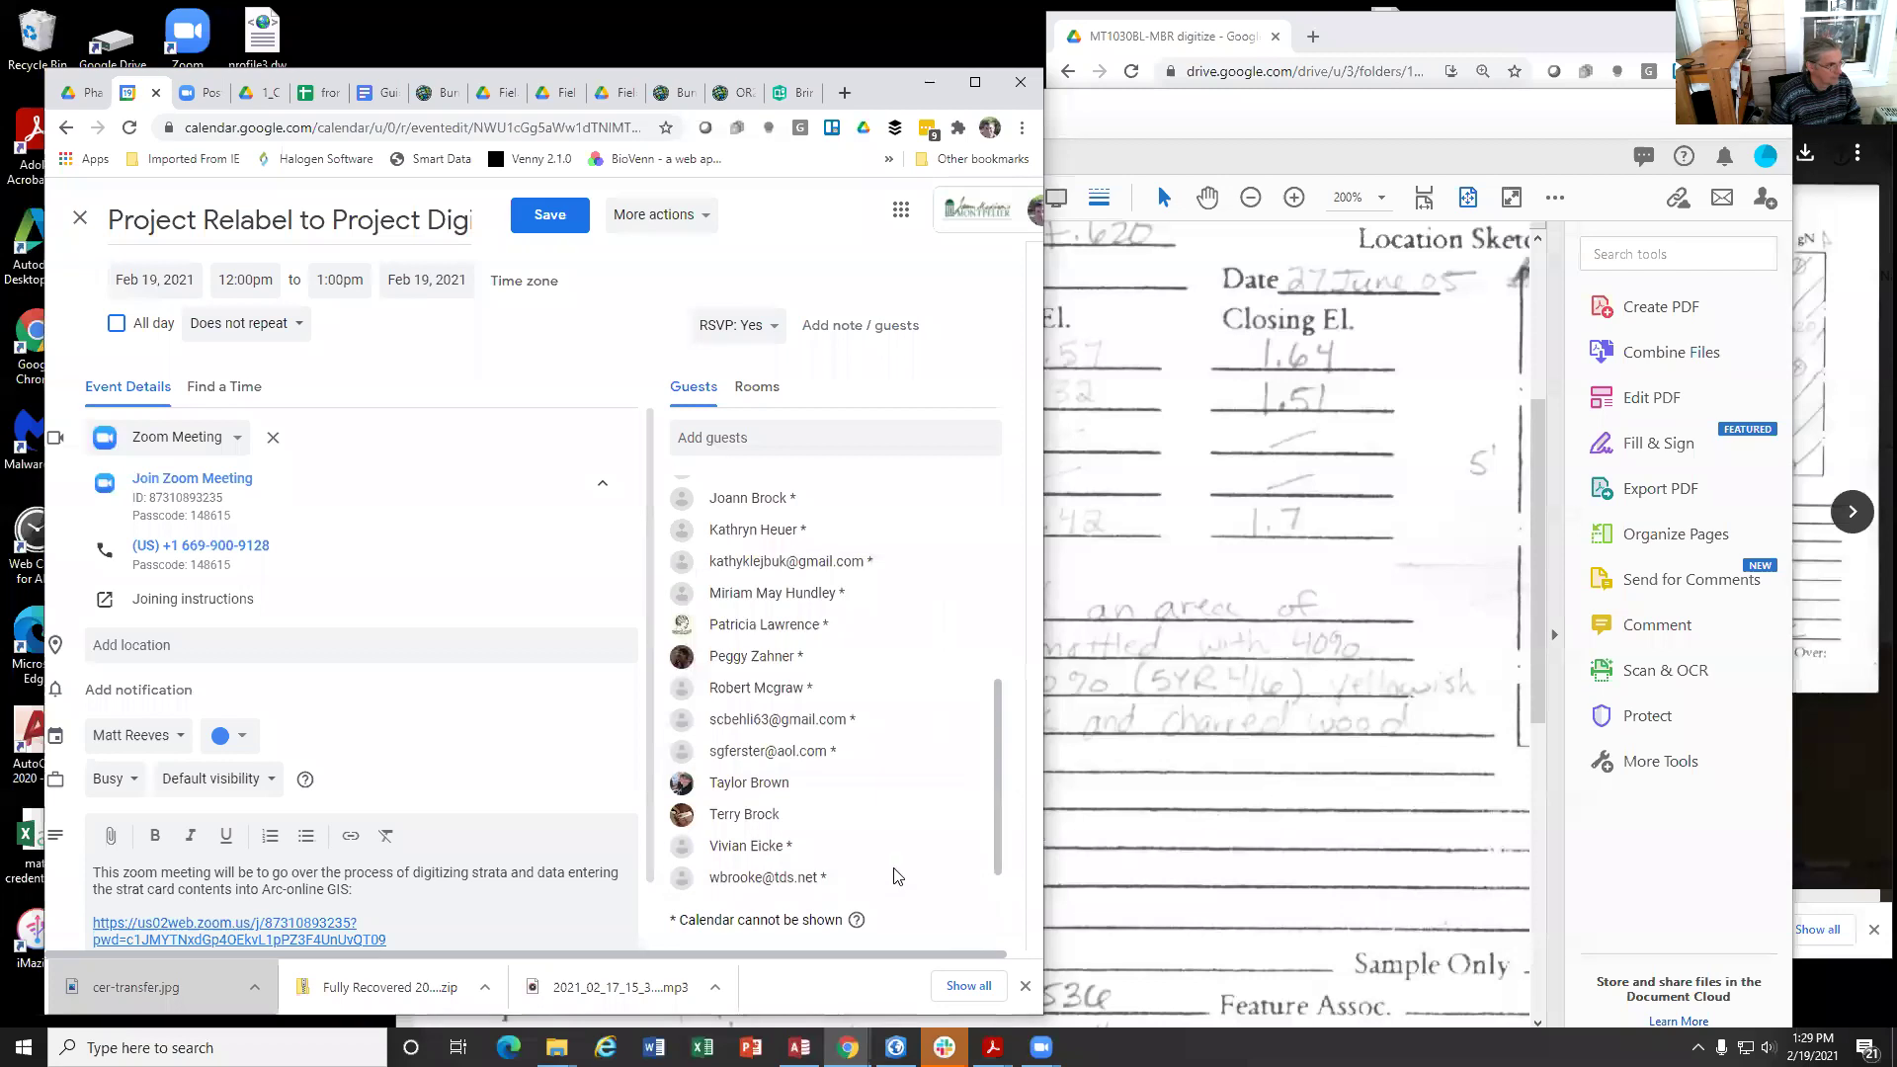
drag(798, 878, 736, 475)
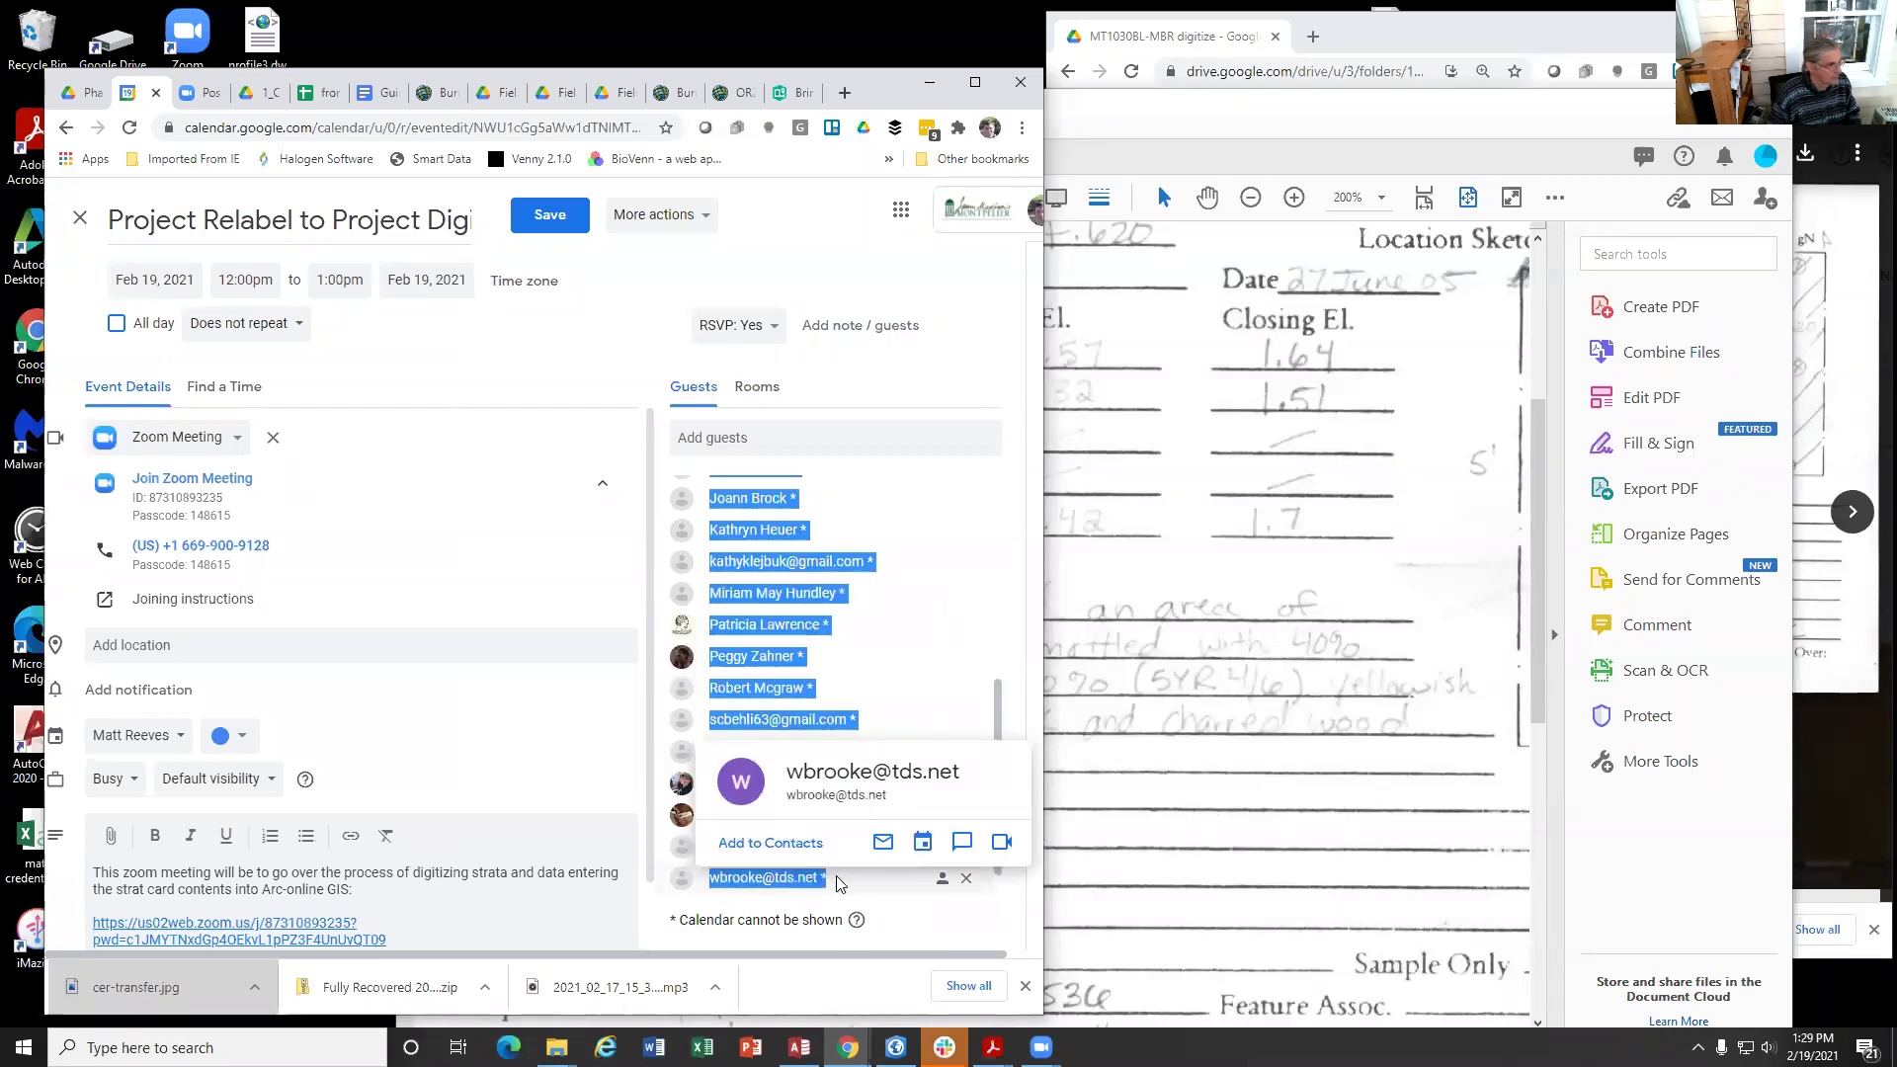
right_click(736, 602)
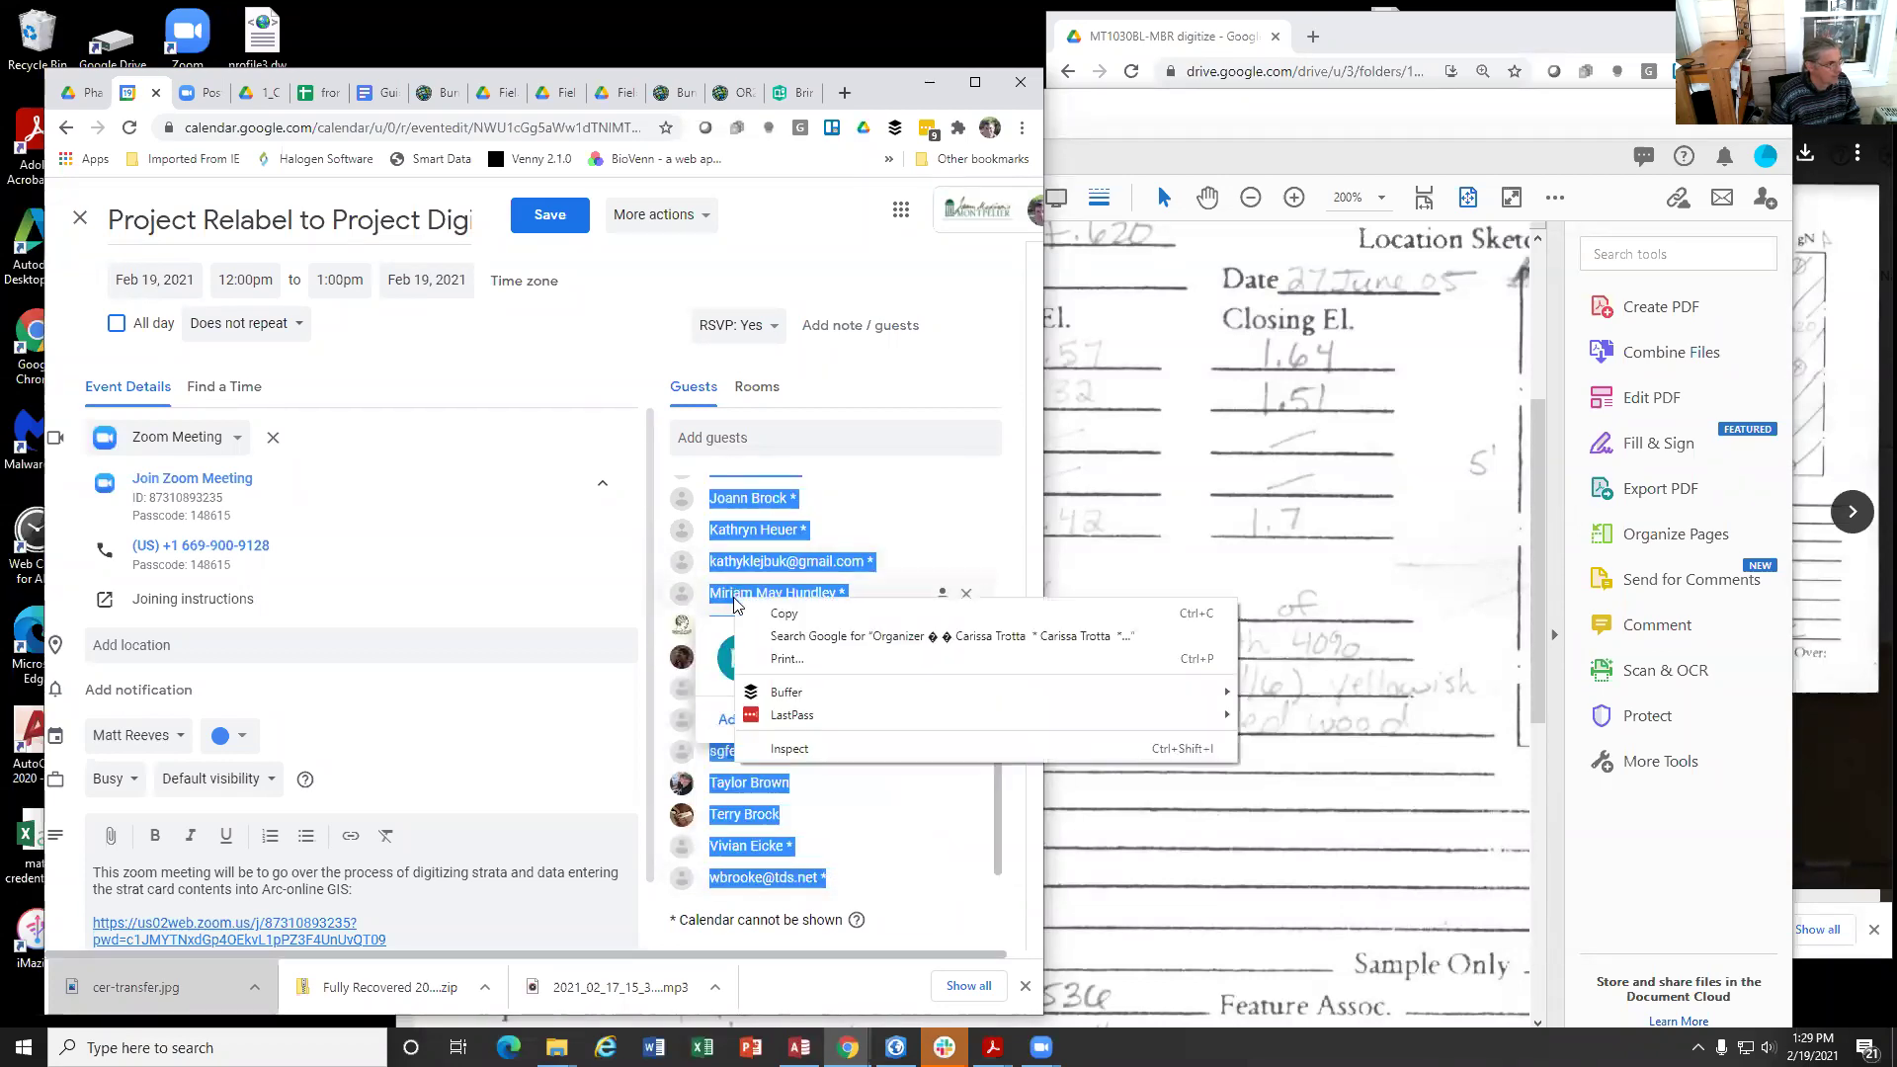
click(772, 613)
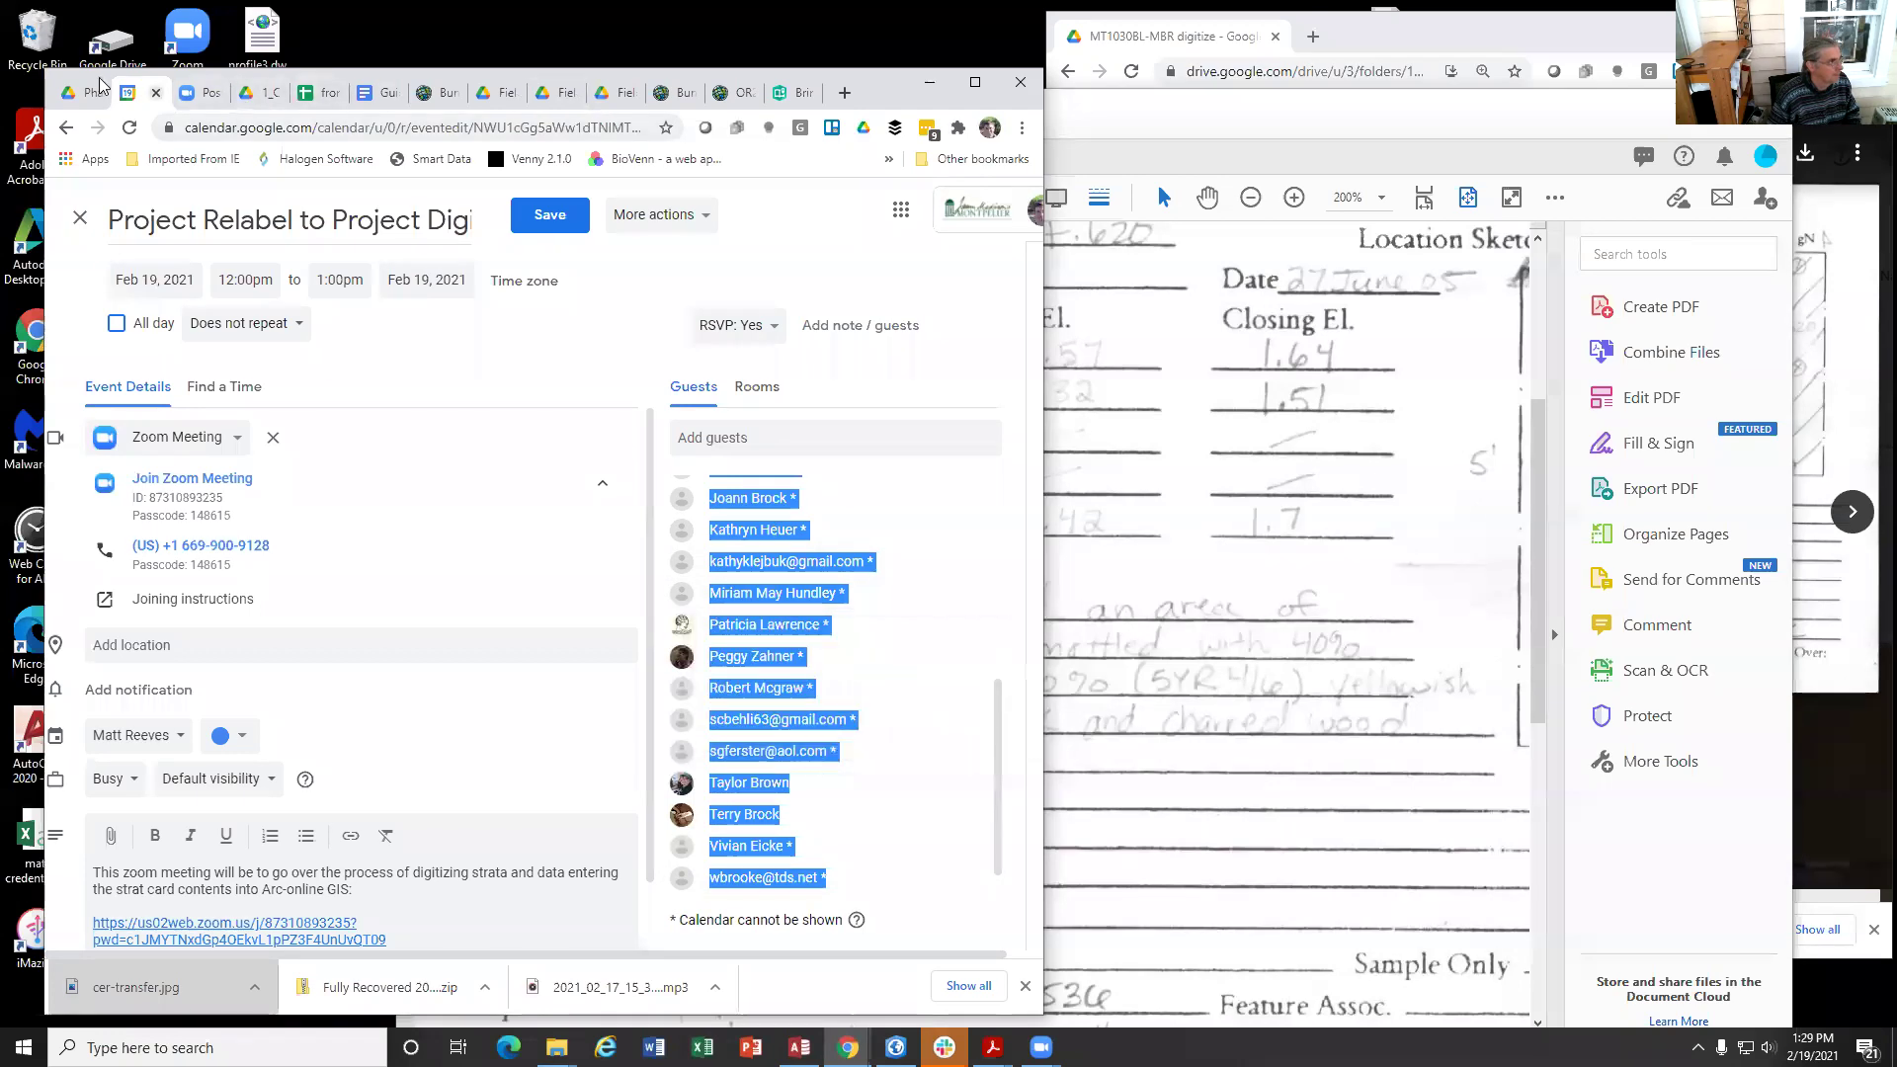
click(80, 217)
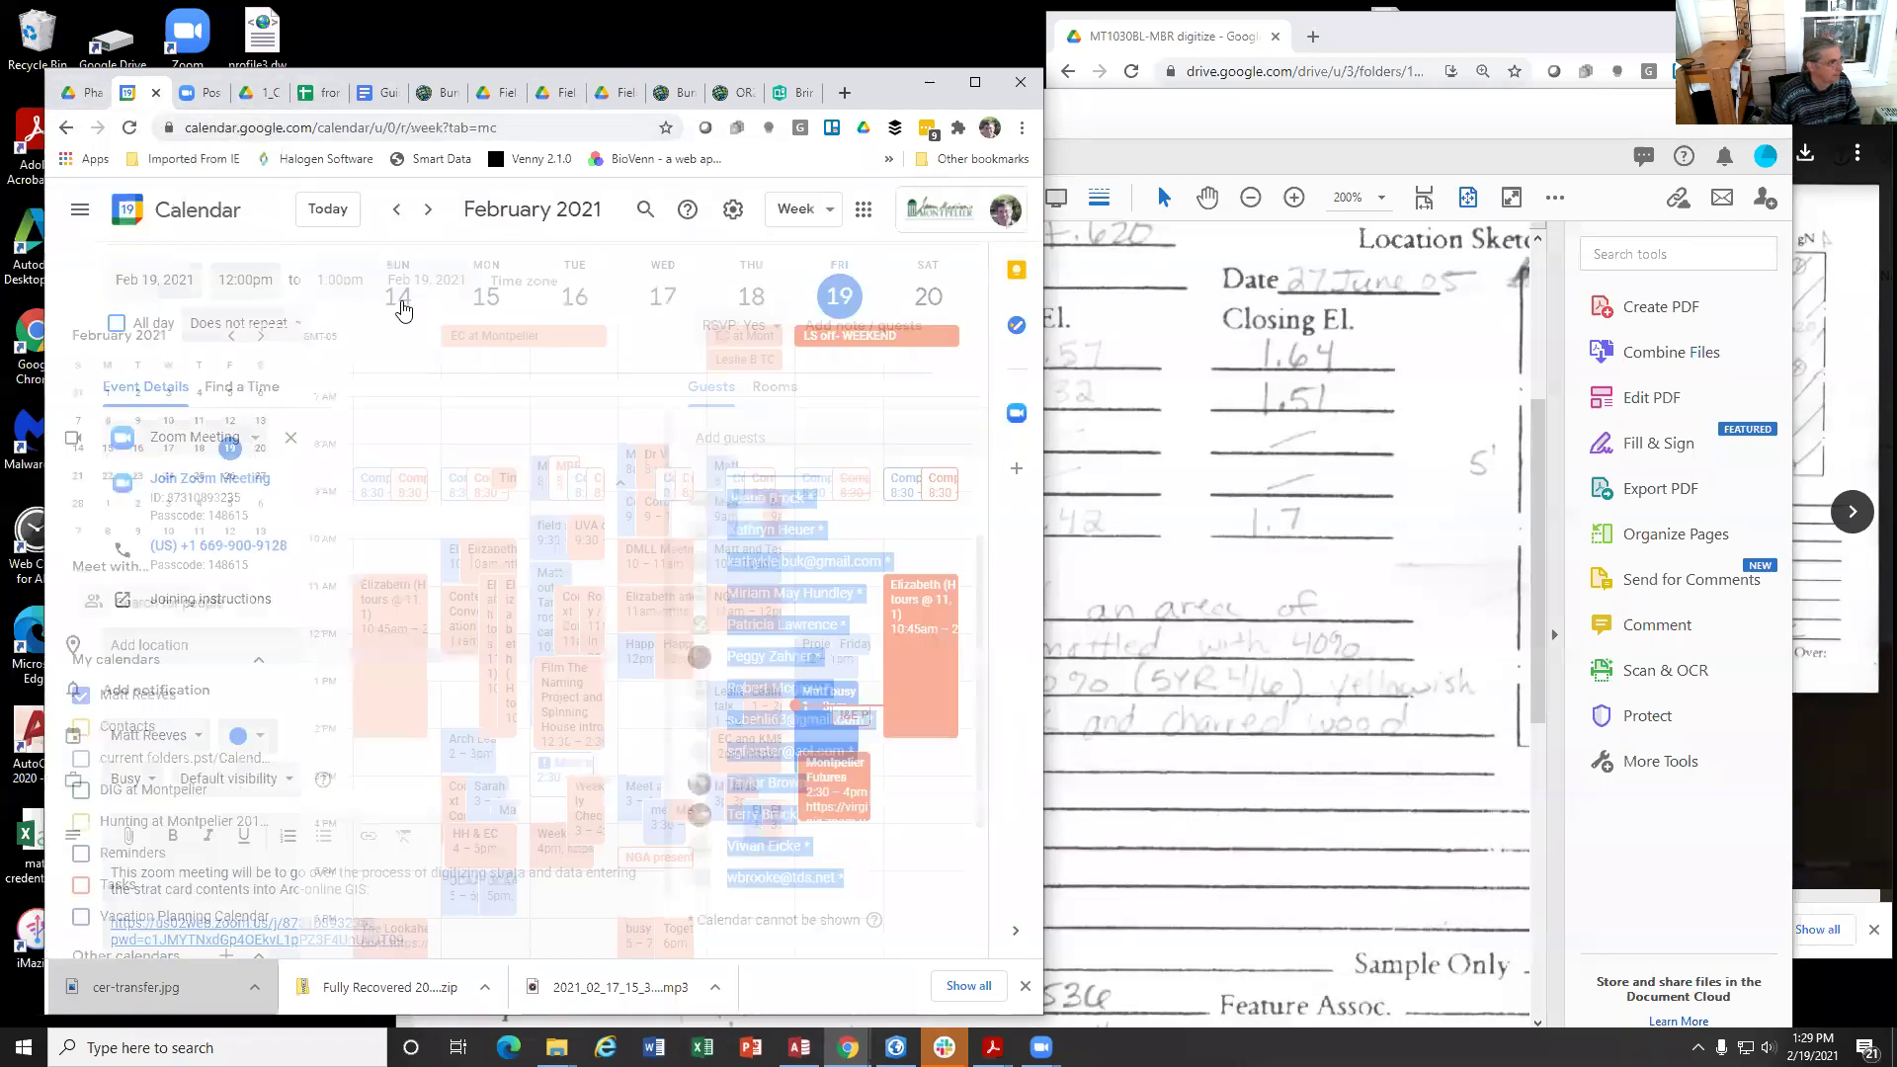
Step: Try to add the copied guest list as guests of the February 26 "check in for team digitize" event
click(427, 209)
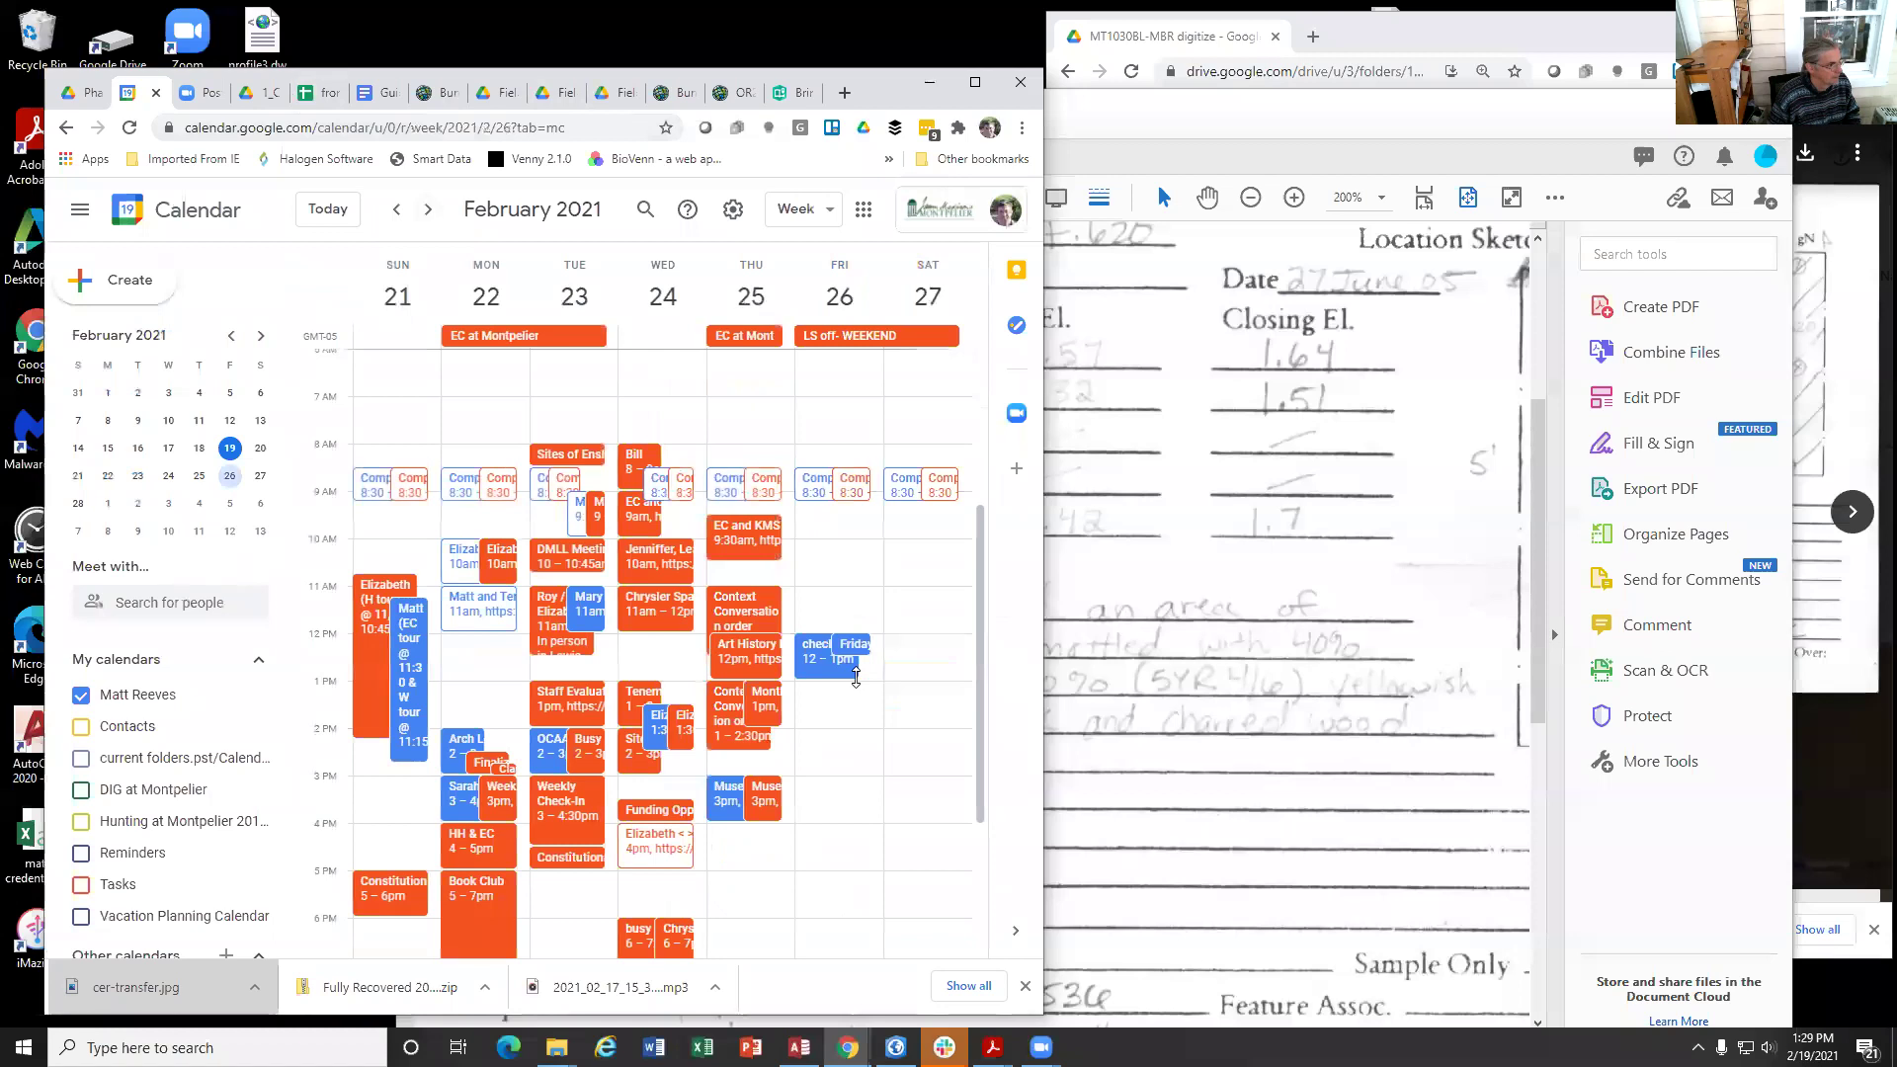
click(820, 655)
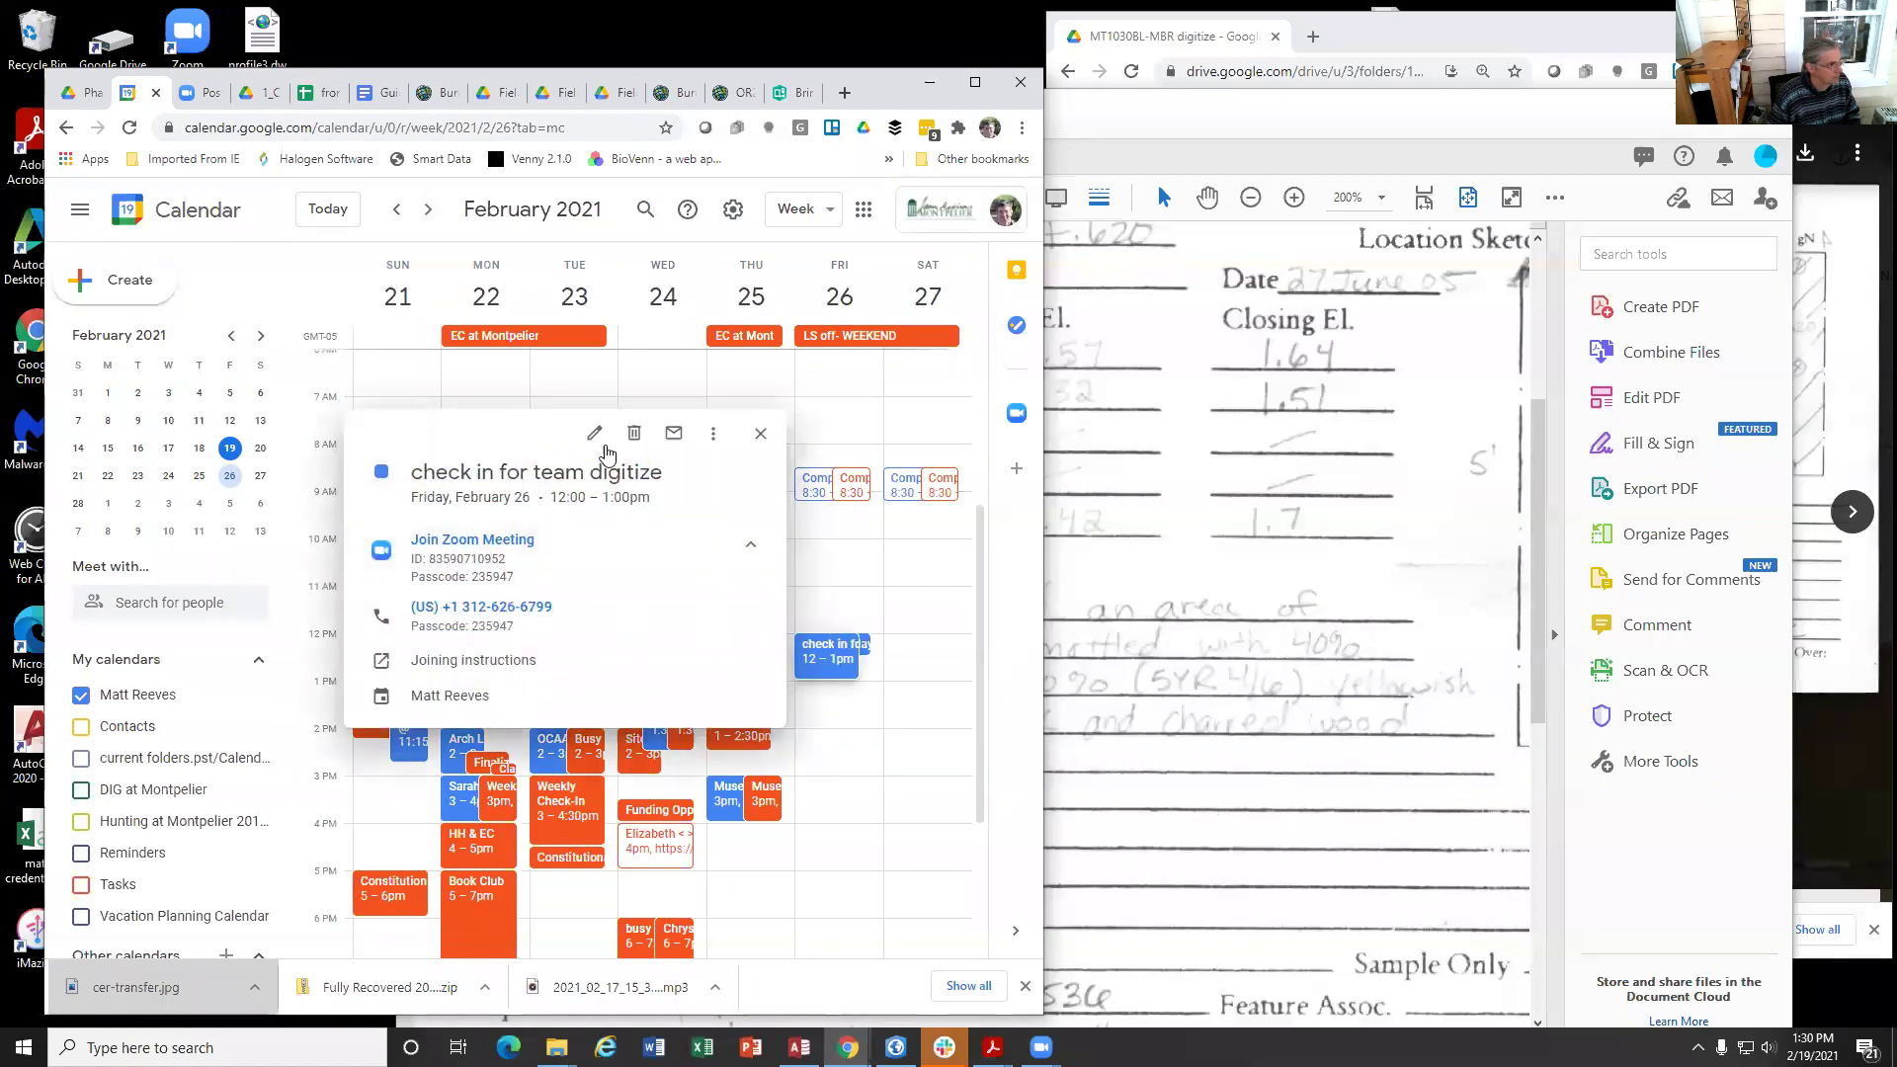
click(602, 443)
click(716, 435)
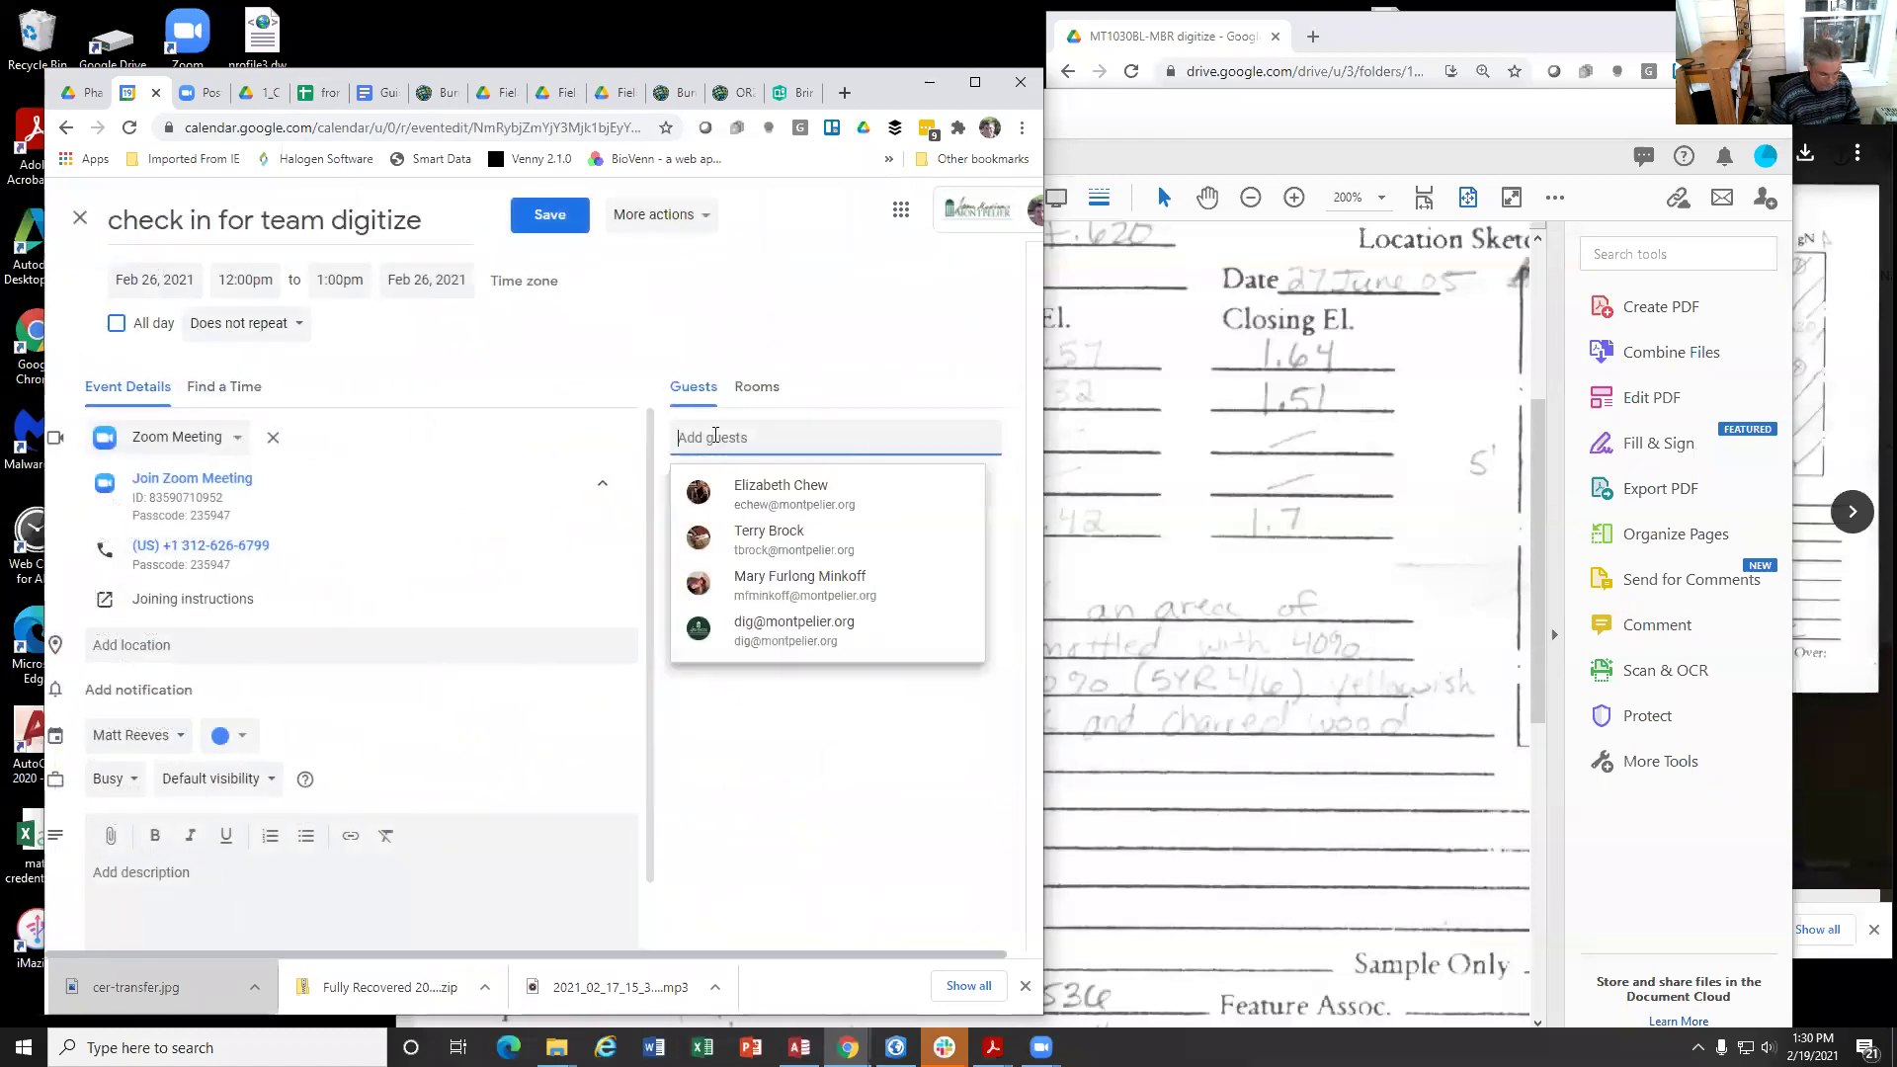
key(ctrl+v)
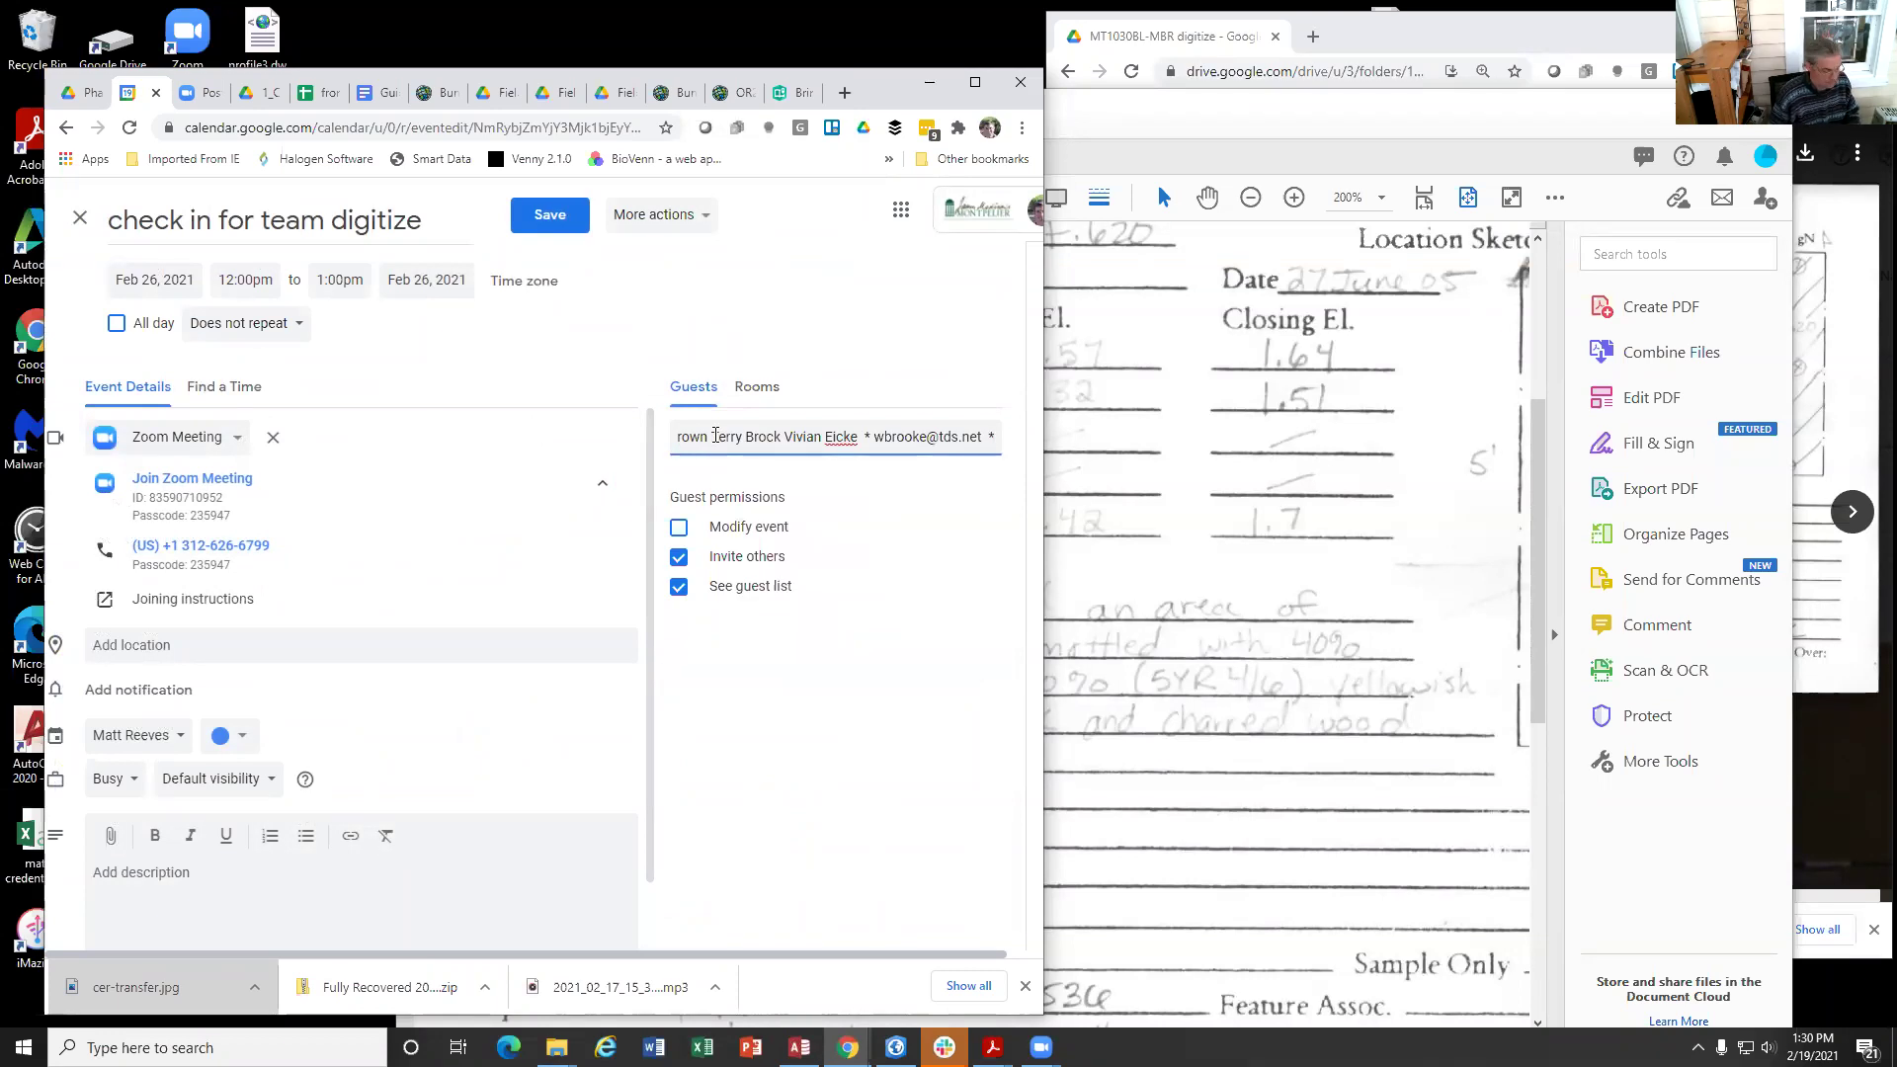
click(775, 519)
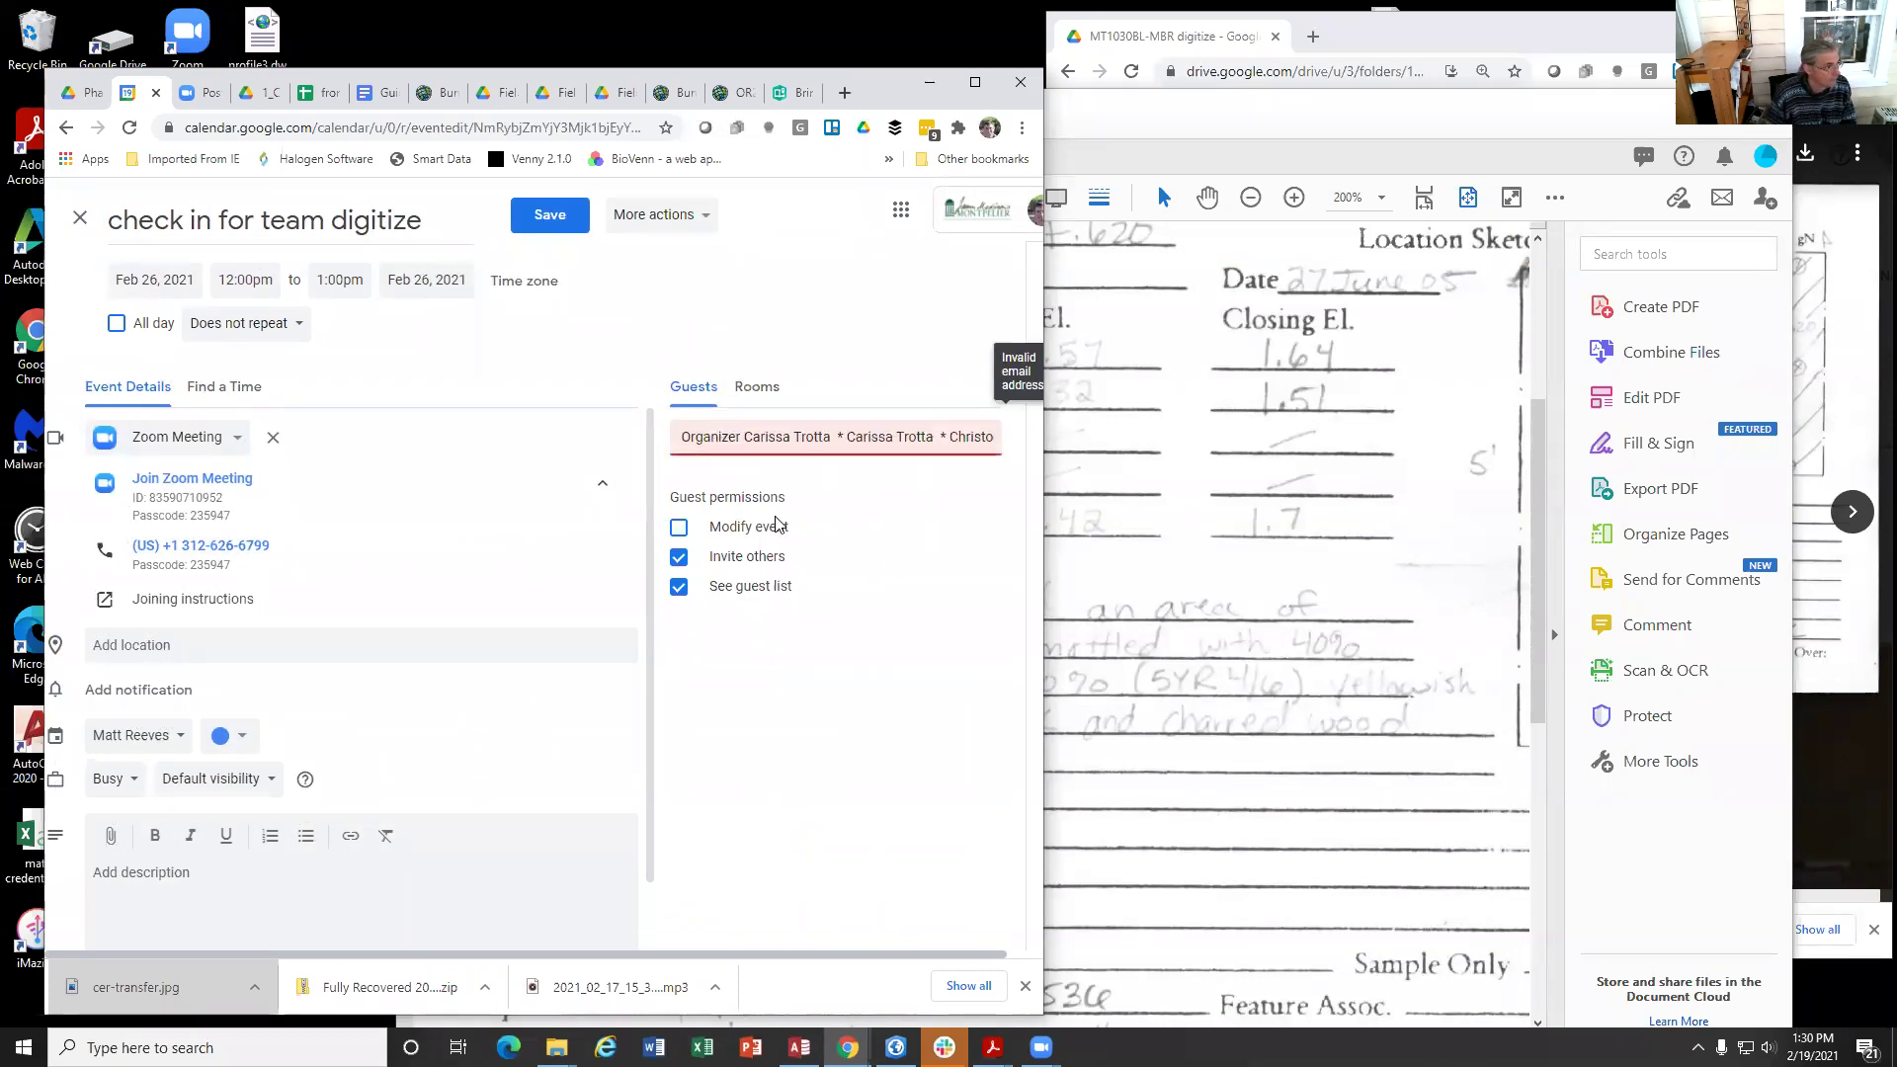